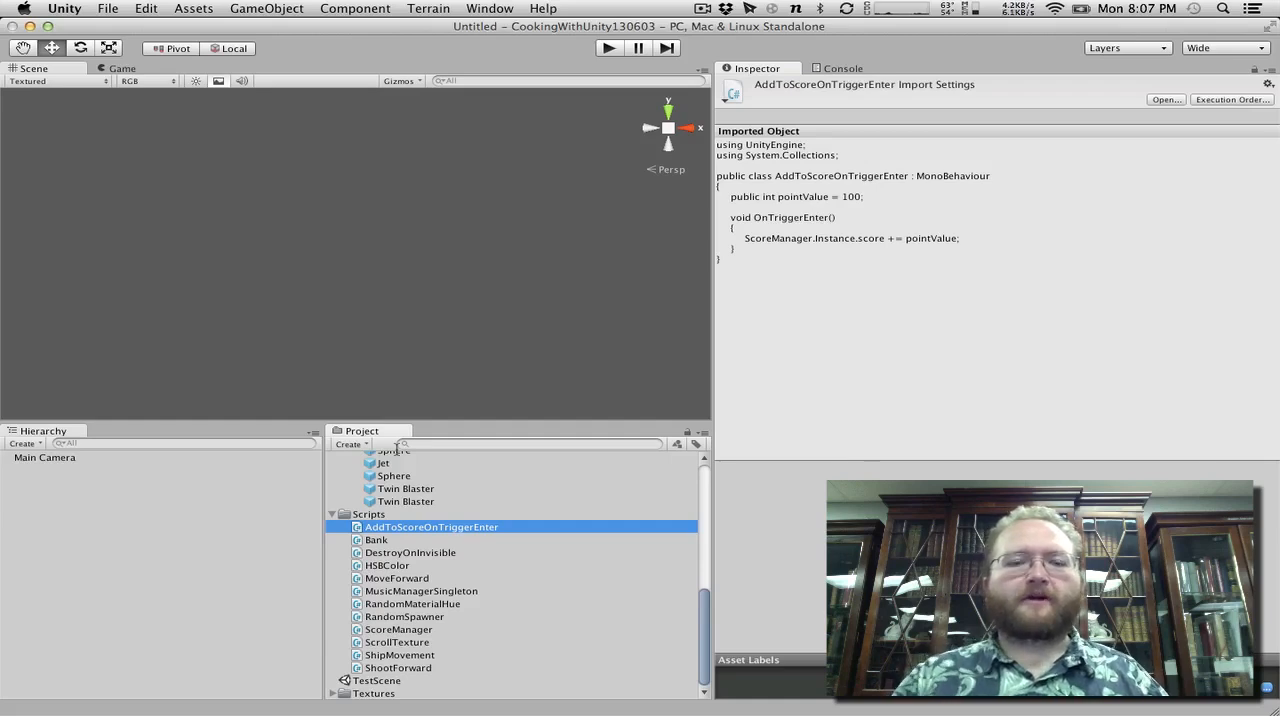
# Look through the project's models, prefabs and scripts, and view the code of the RandomSpawner script.
pyautogui.moveTo(701, 620); pyautogui.dragTo(703, 467)
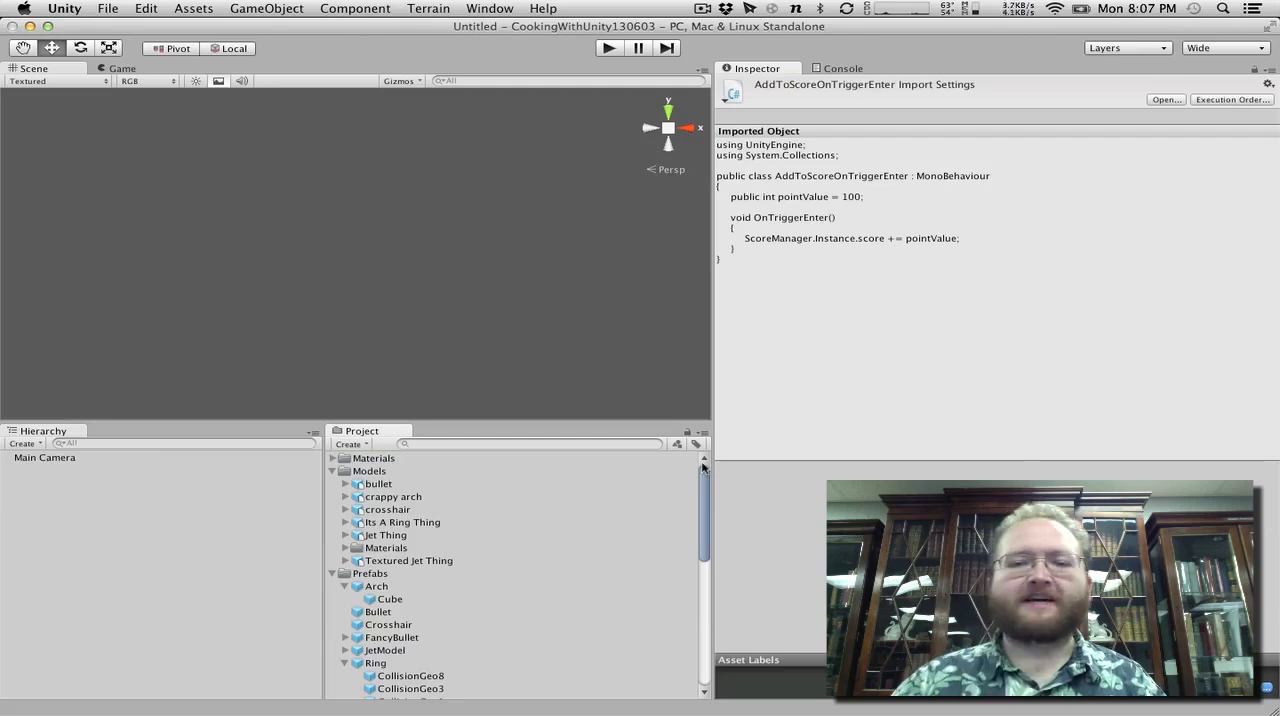
pyautogui.scroll(-10, 591, 500)
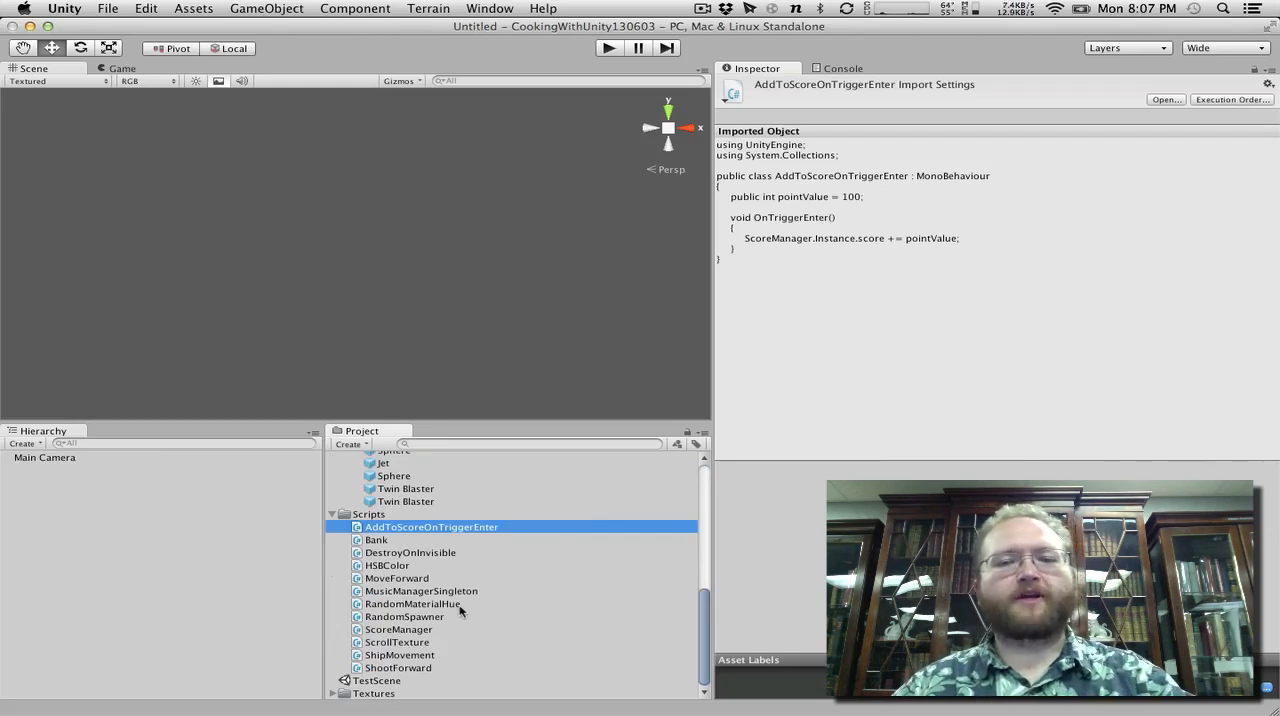
pyautogui.click(412, 556)
pyautogui.click(389, 618)
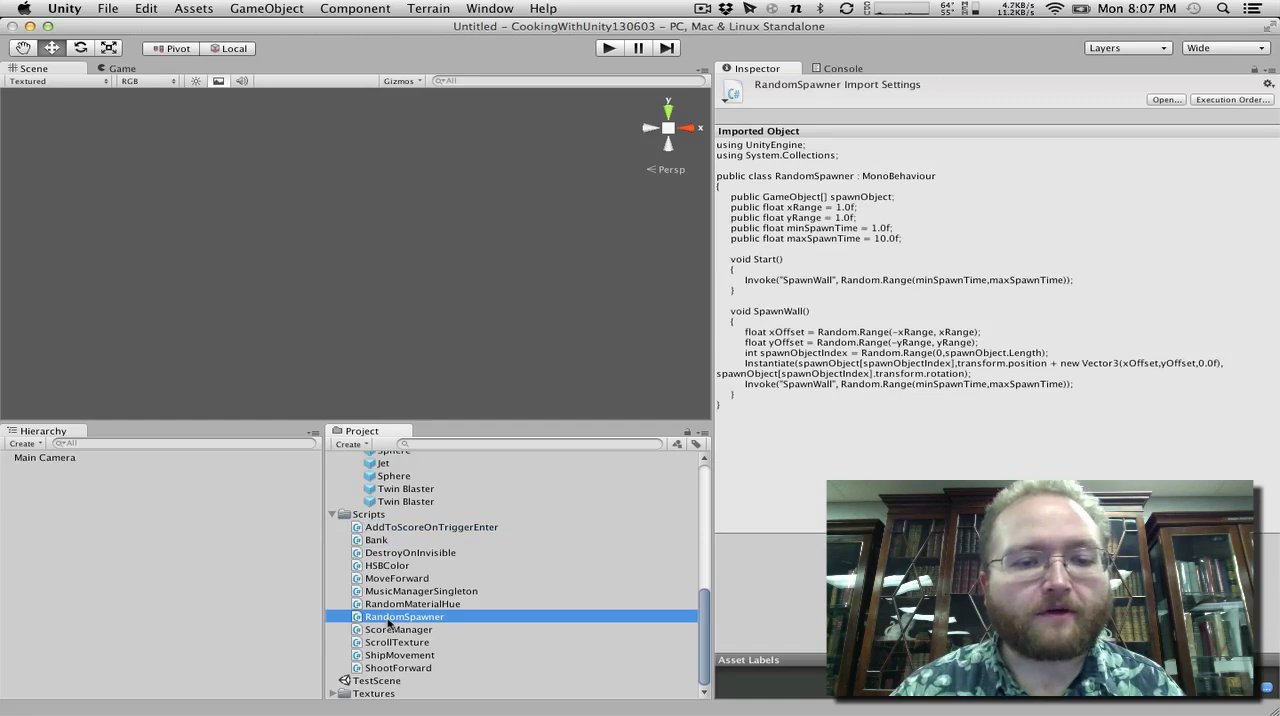
pyautogui.scroll(10, 390, 600)
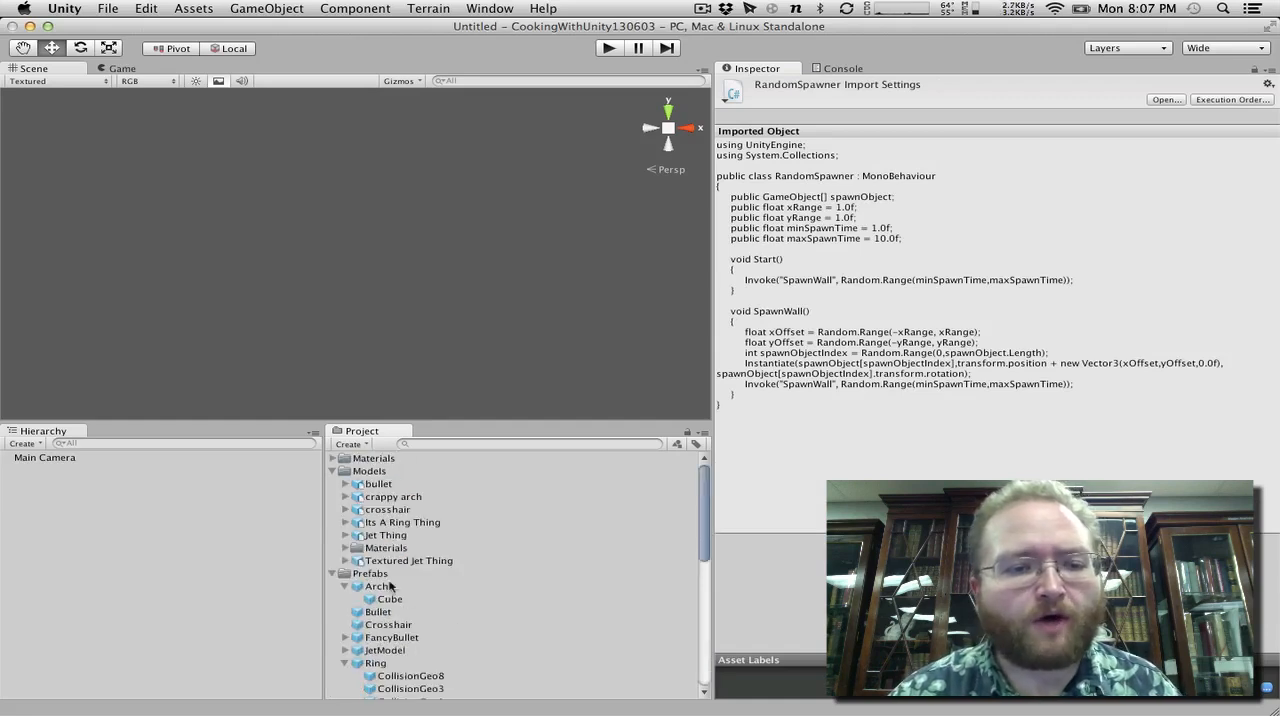
pyautogui.scroll(-10, 466, 649)
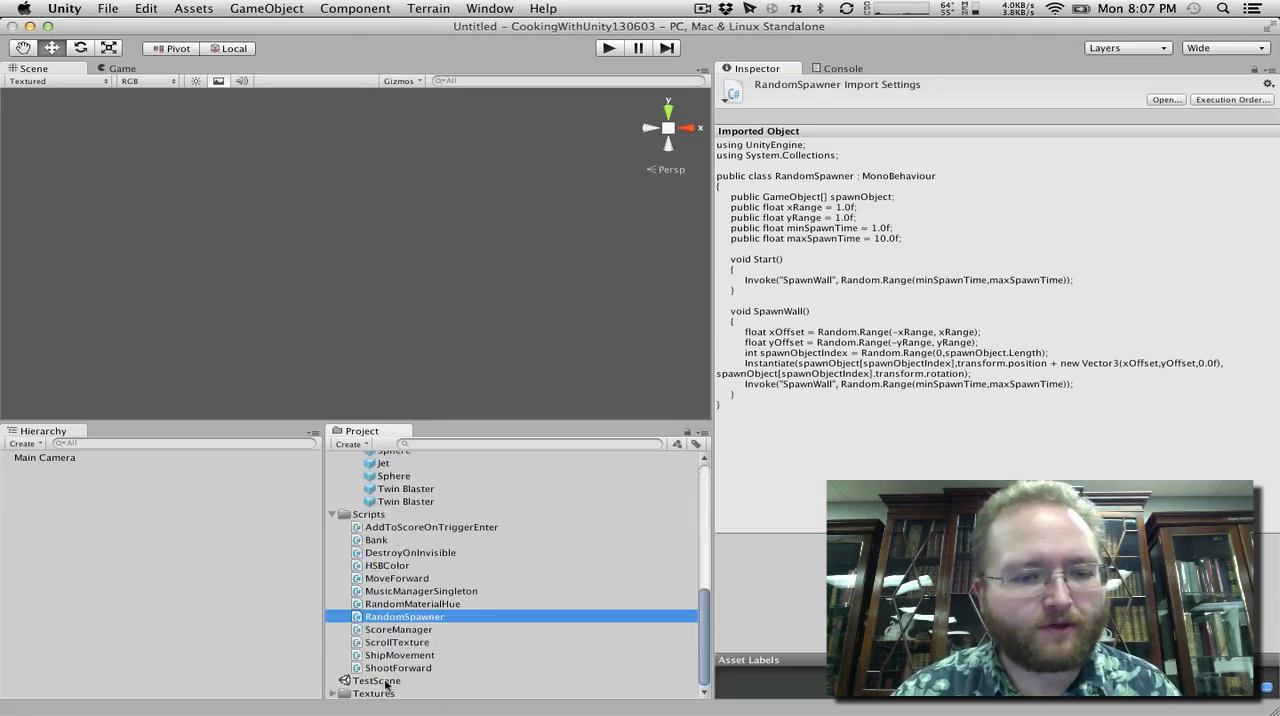
# Open TestScene and play-test it by steering the ship around the rings and arches, ending with play mode stopped.
pyautogui.doubleClick(380, 681)
pyautogui.click(612, 48)
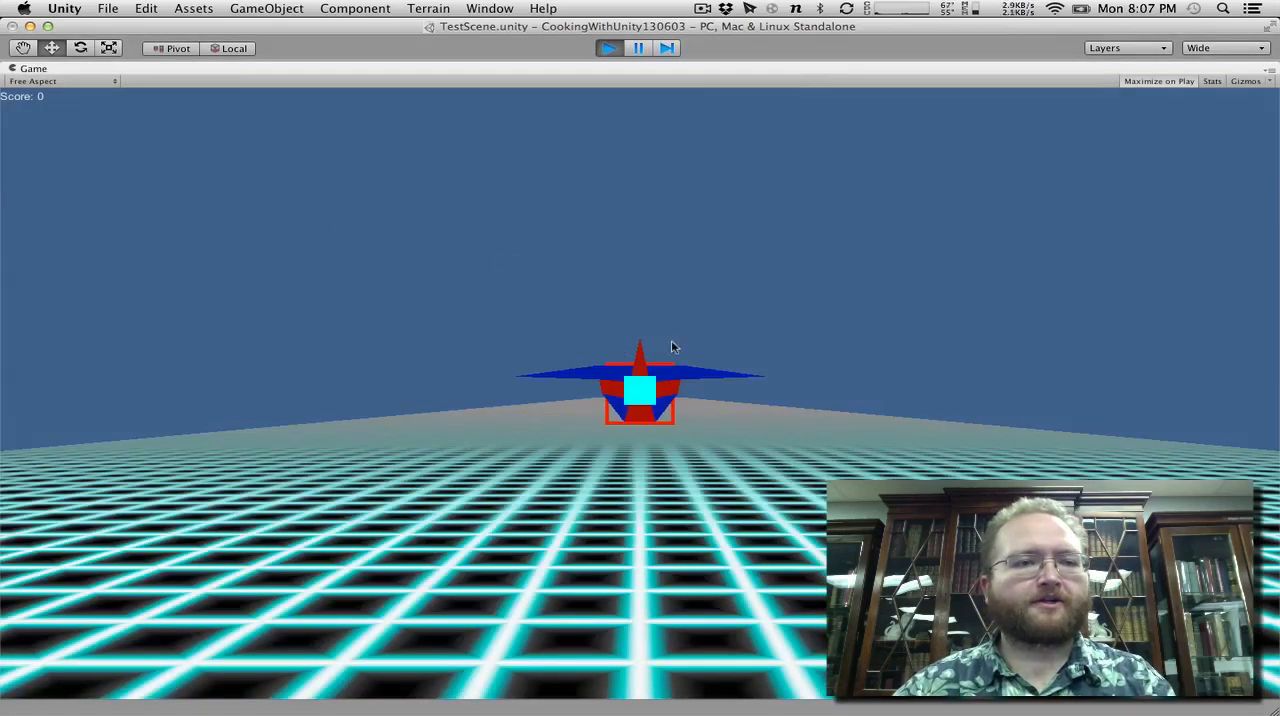
pyautogui.press('Left')
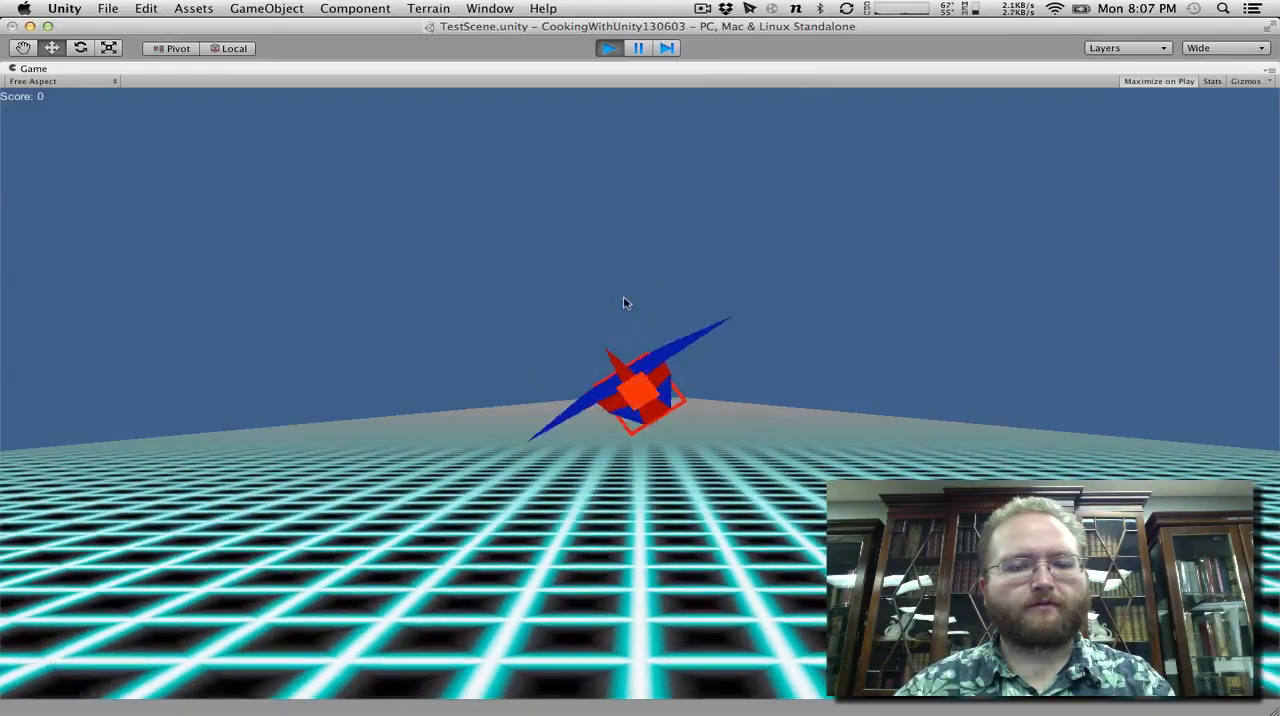
pyautogui.press('Left')
pyautogui.press('Up')
pyautogui.press('Right')
pyautogui.press('Down')
pyautogui.press('Left')
pyautogui.press('Up')
pyautogui.press('Down')
pyautogui.press('Left')
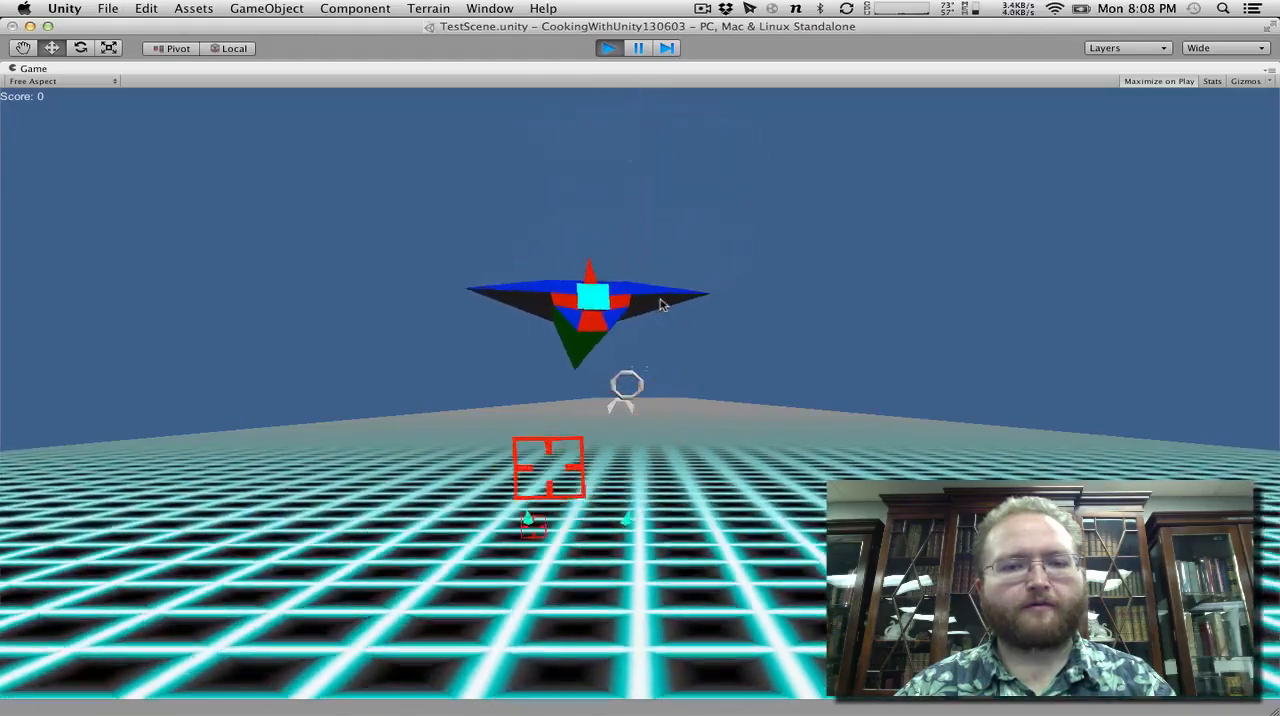
pyautogui.press('Right')
pyautogui.press('Up')
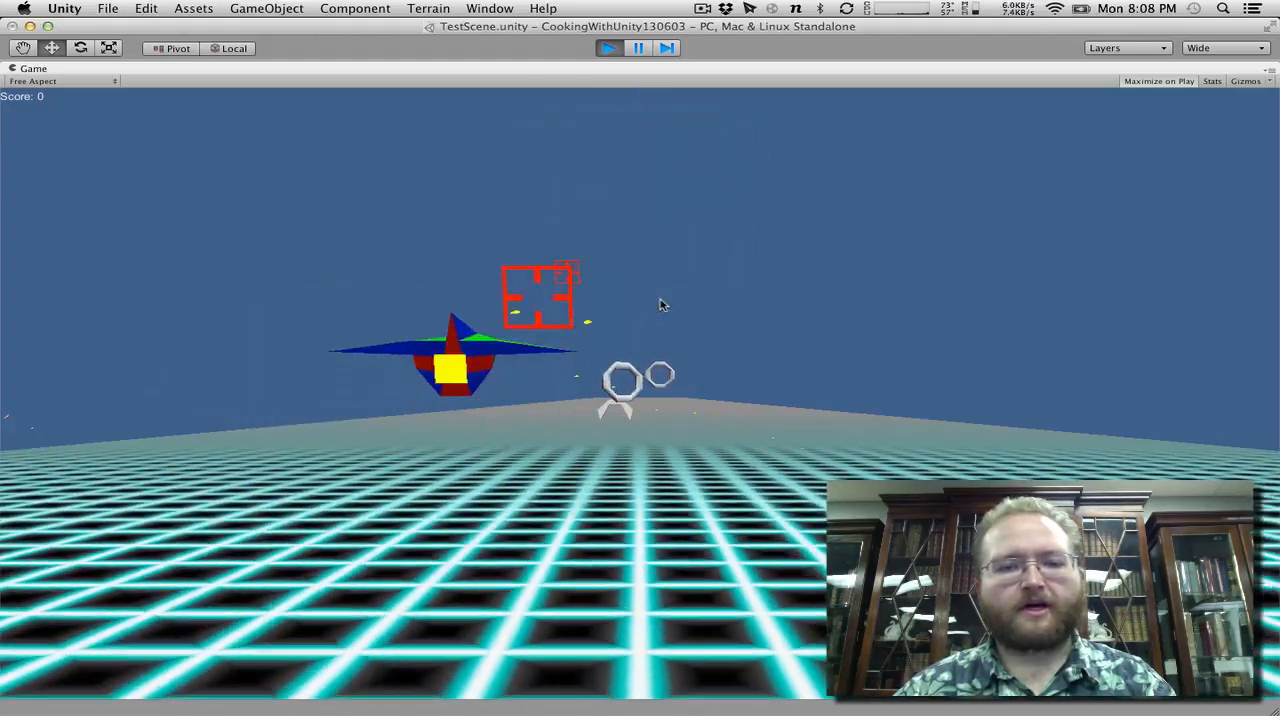
pyautogui.press('Right')
pyautogui.press('Left')
pyautogui.press('Up')
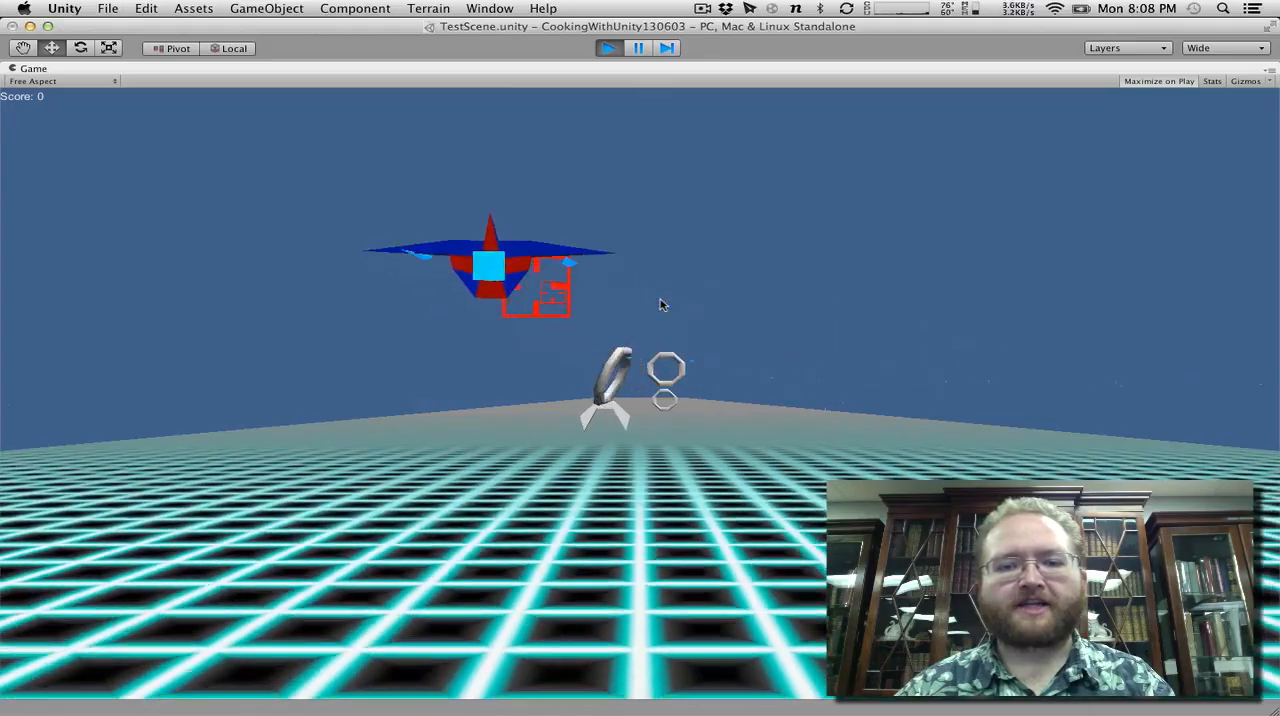
pyautogui.press('Down')
pyautogui.press('Right')
pyautogui.press('Left')
pyautogui.press('Right')
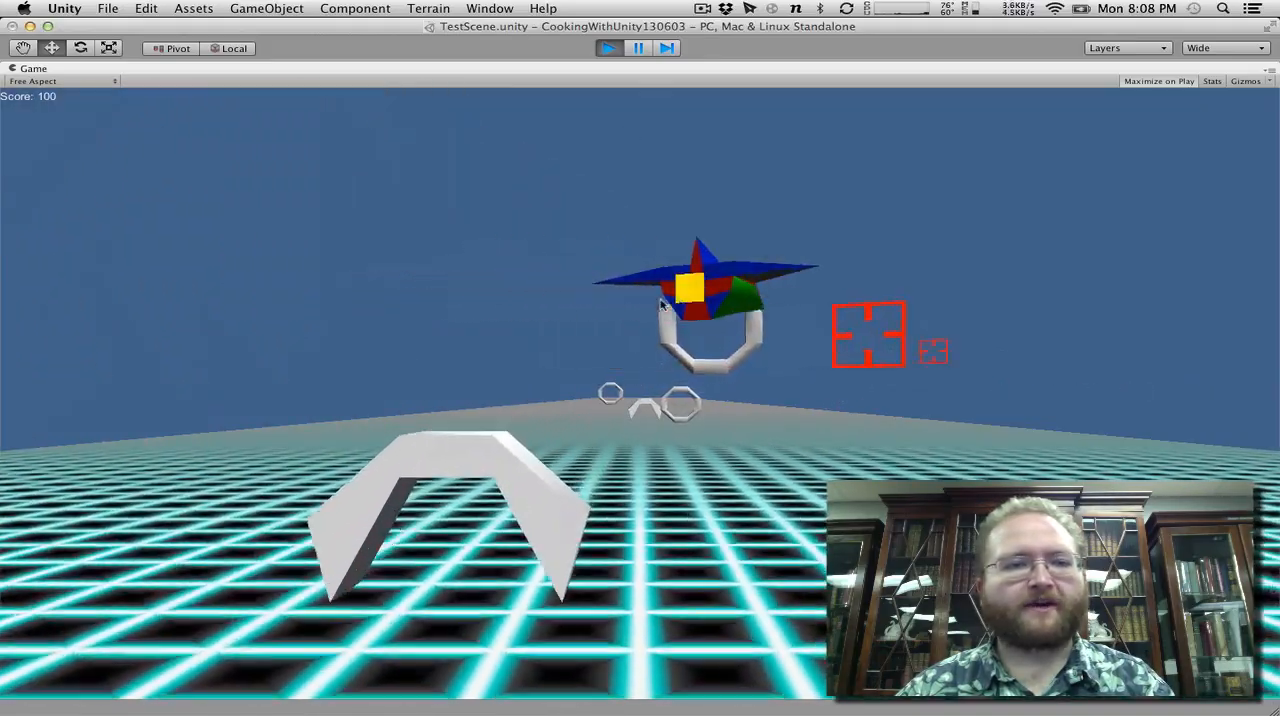
pyautogui.press('Up')
pyautogui.press('Left')
pyautogui.press('Down')
pyautogui.press('Right')
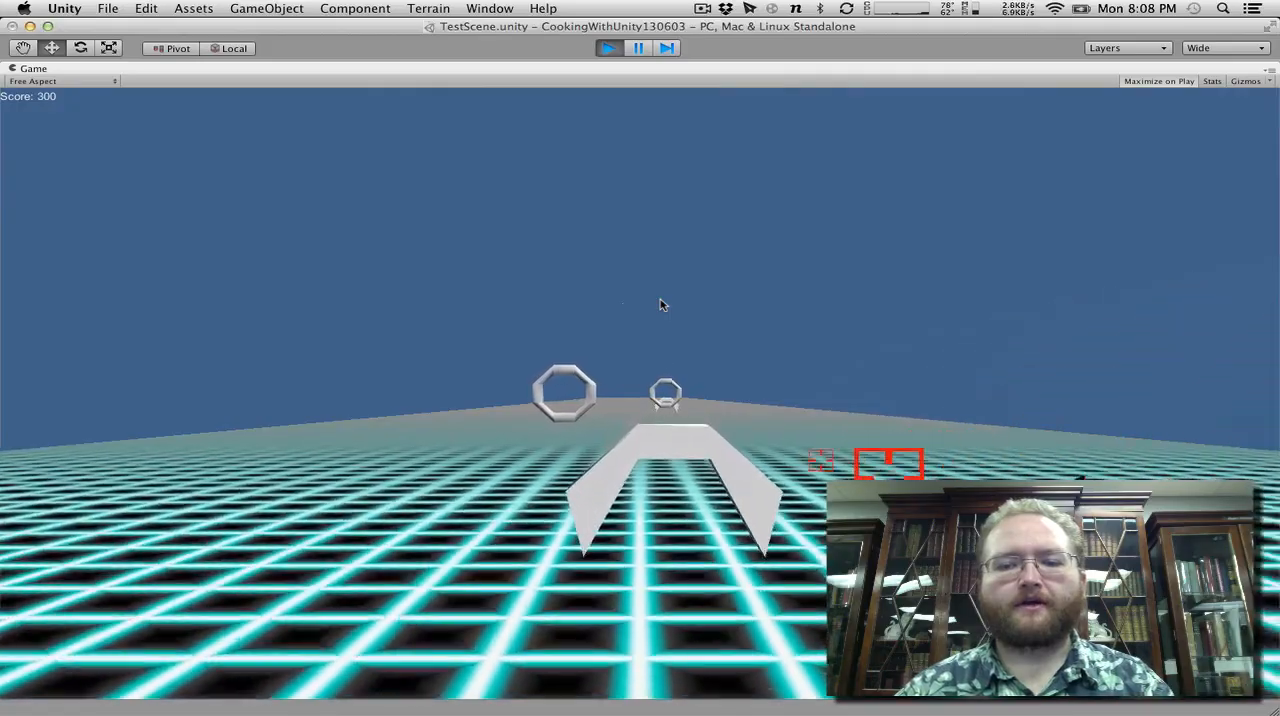
pyautogui.press('Left')
pyautogui.press('Down')
pyautogui.press('Up')
pyautogui.press('Left')
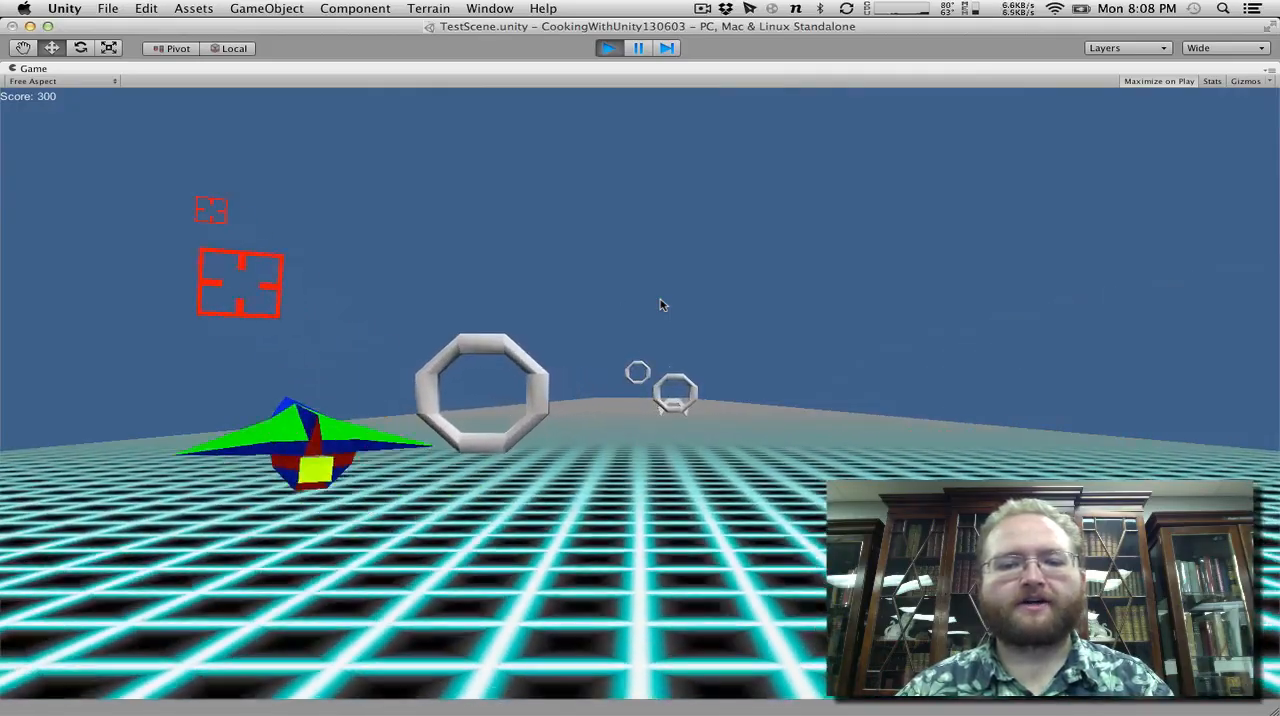
pyautogui.press('Right')
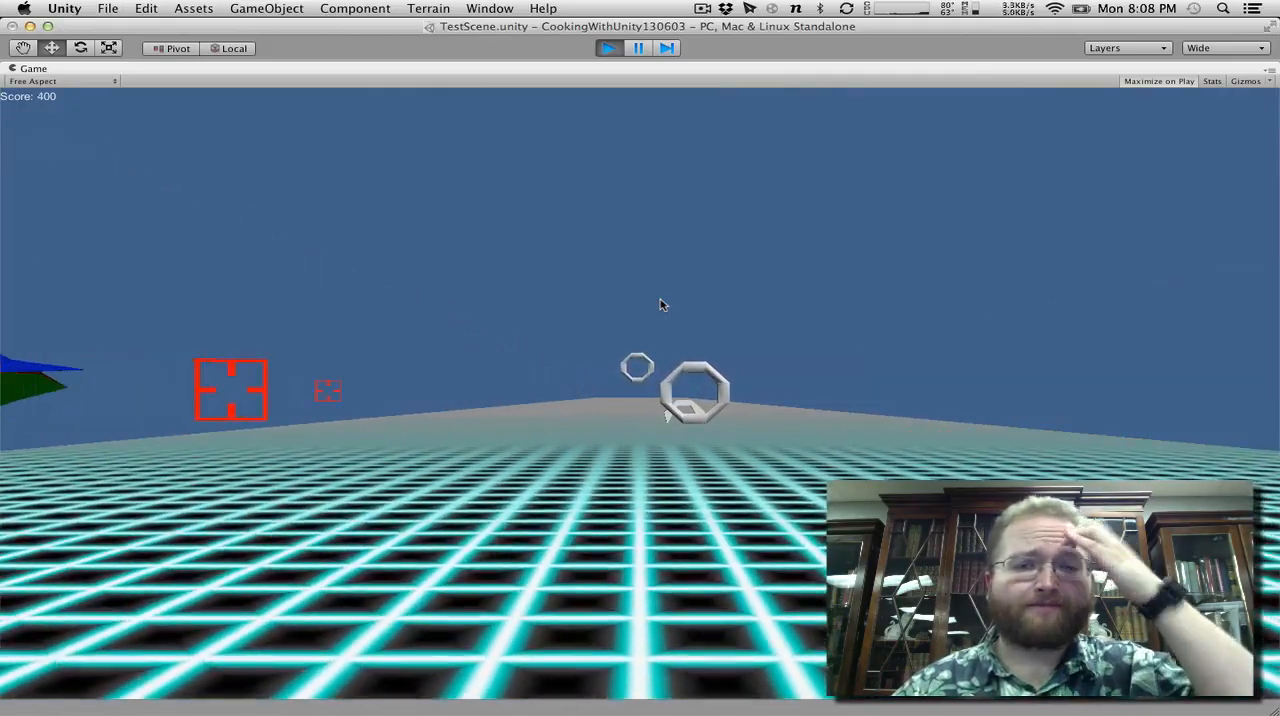
pyautogui.press('Left')
pyautogui.press('Right')
pyautogui.press('Left')
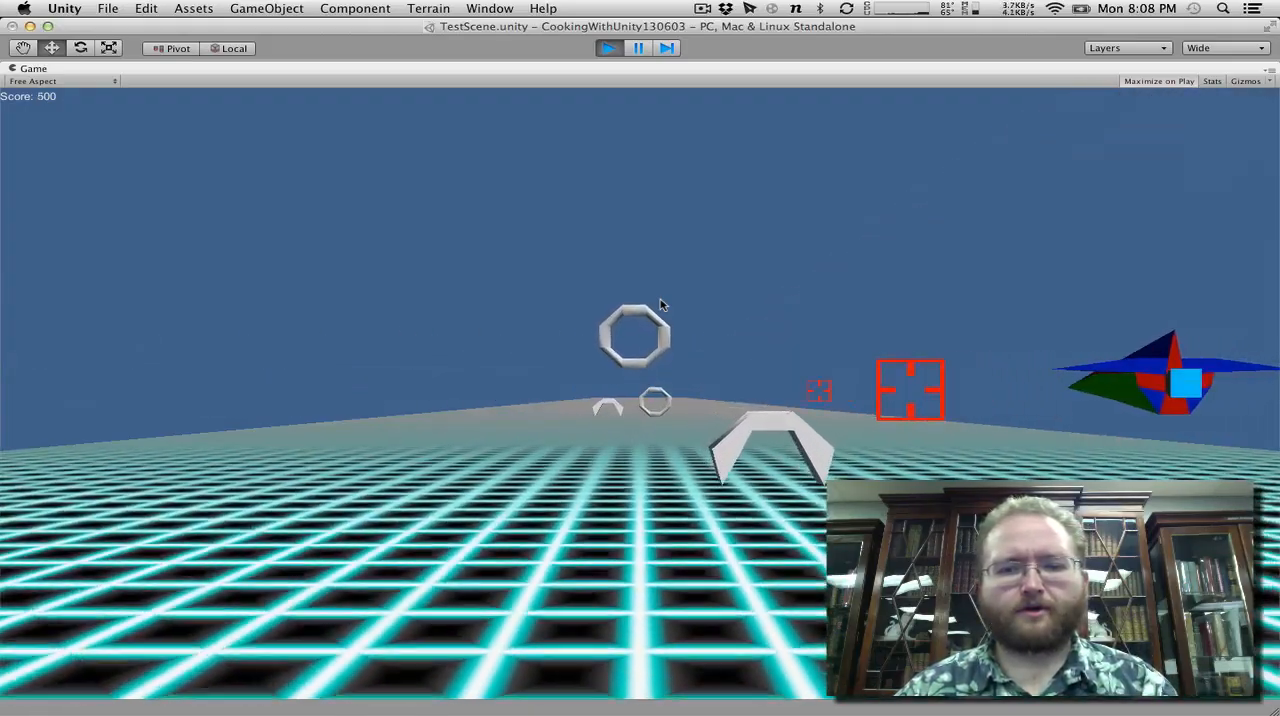
pyautogui.press('Up')
pyautogui.press('Down')
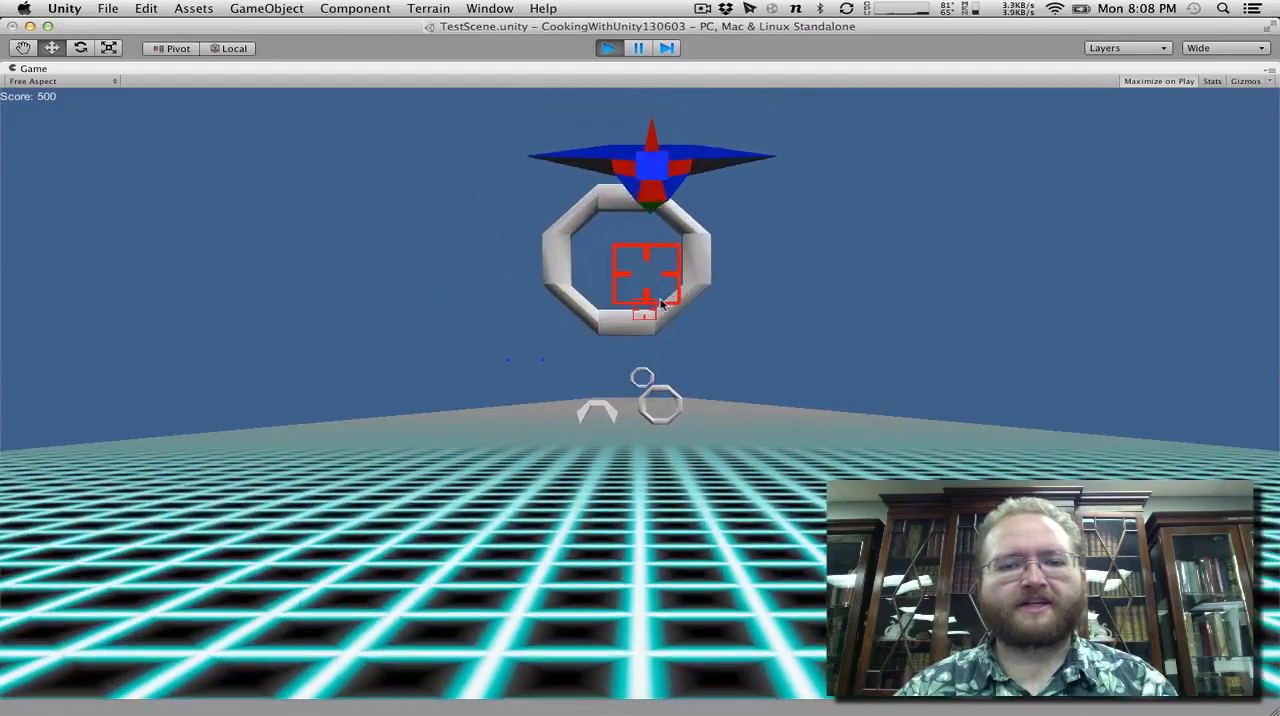
pyautogui.press('Up')
pyautogui.press('Down')
pyautogui.press('Right')
pyautogui.press('Up')
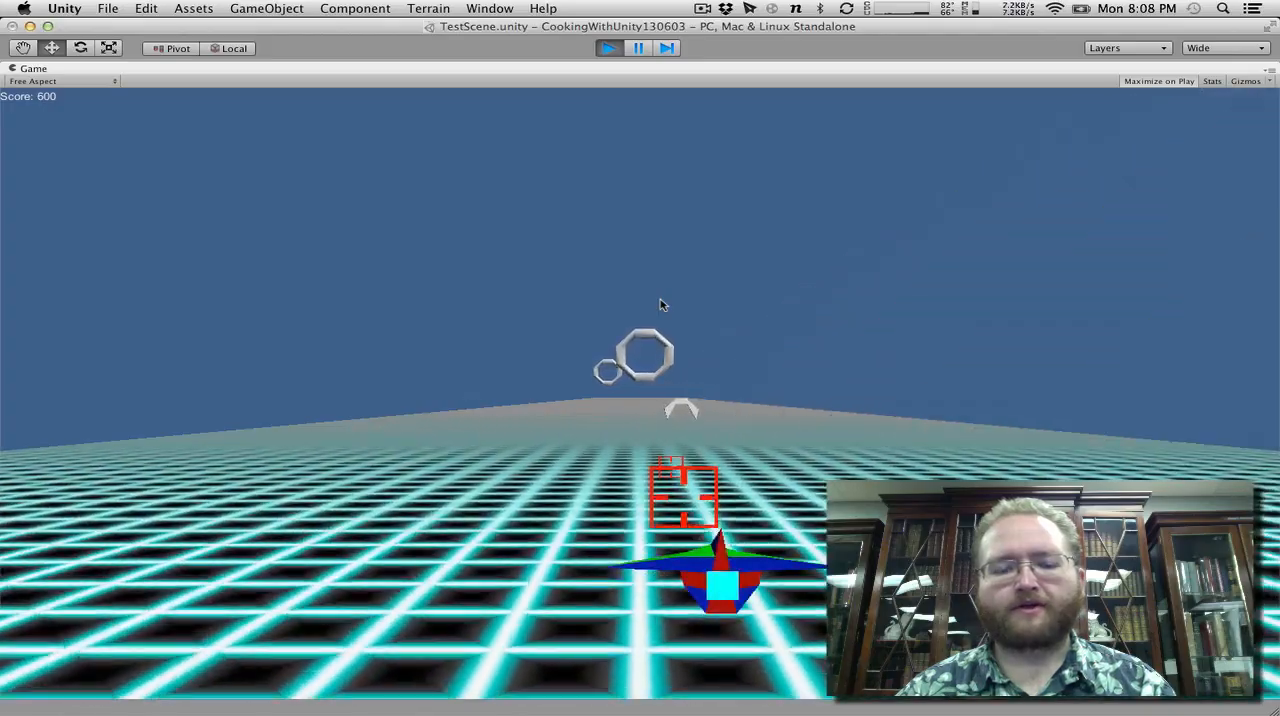
pyautogui.press('Up')
pyautogui.press('Left')
pyautogui.press('Up')
pyautogui.press('Down')
pyautogui.press('Up')
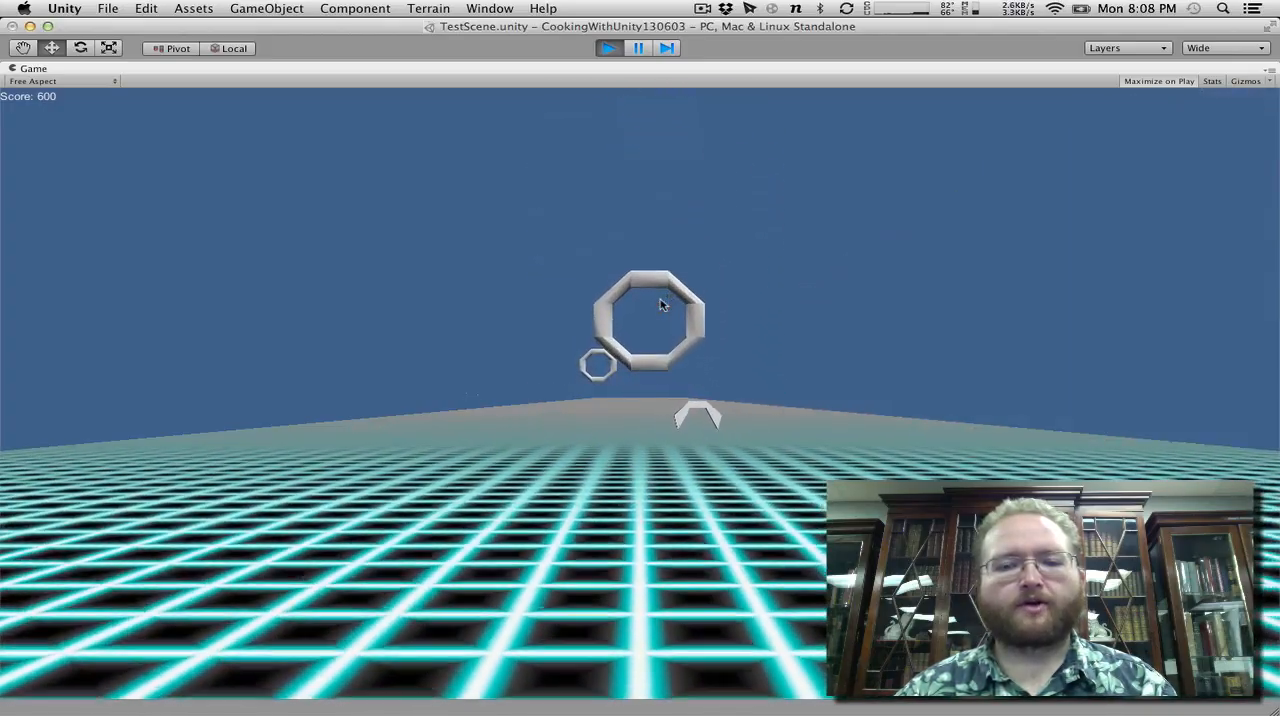
pyautogui.press('Down')
pyautogui.press('Up')
pyautogui.press('Right')
pyautogui.press('Down')
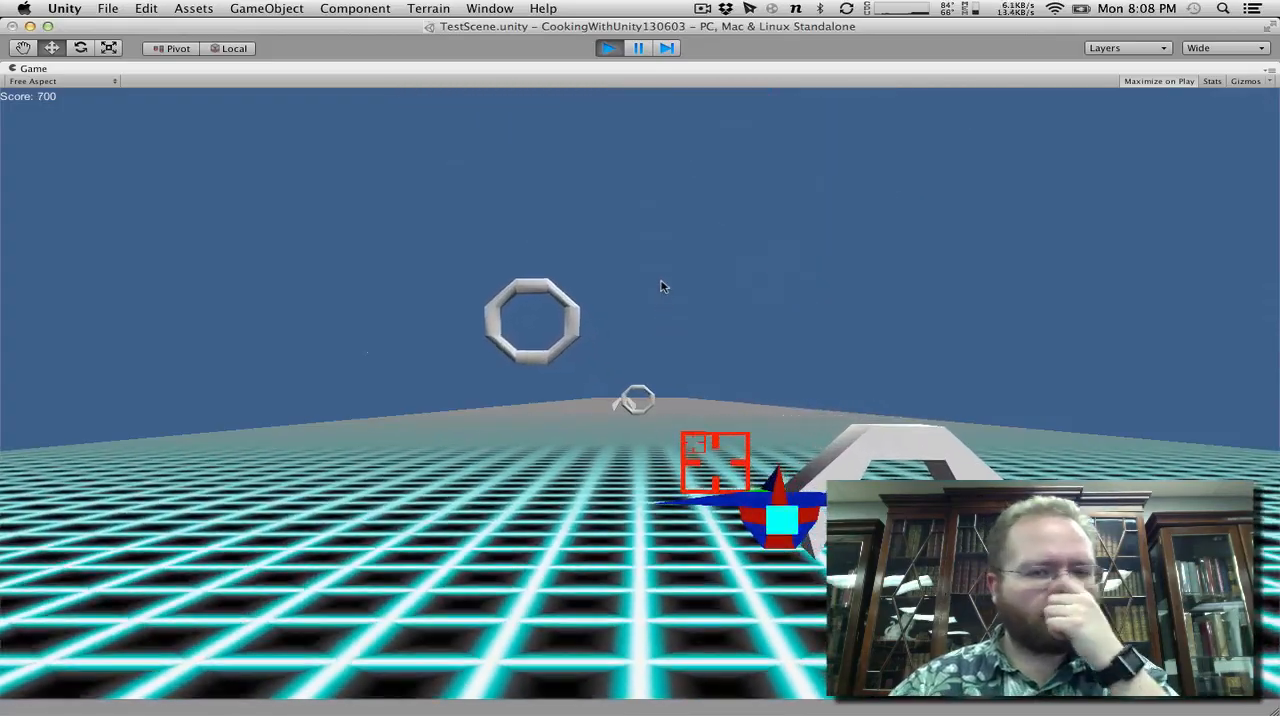
pyautogui.click(611, 50)
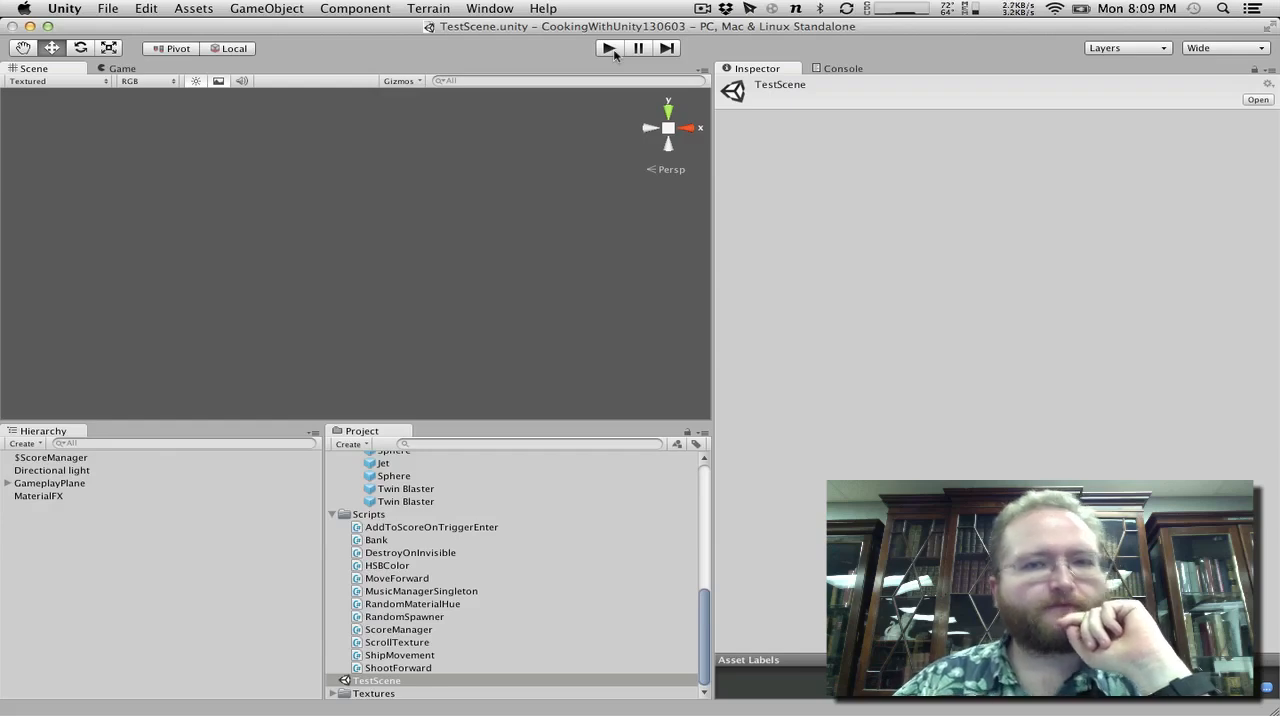
# Run TestScene again, steer the ship toward the edges of the camera view and past the rings, and stop the game.
pyautogui.click(608, 48)
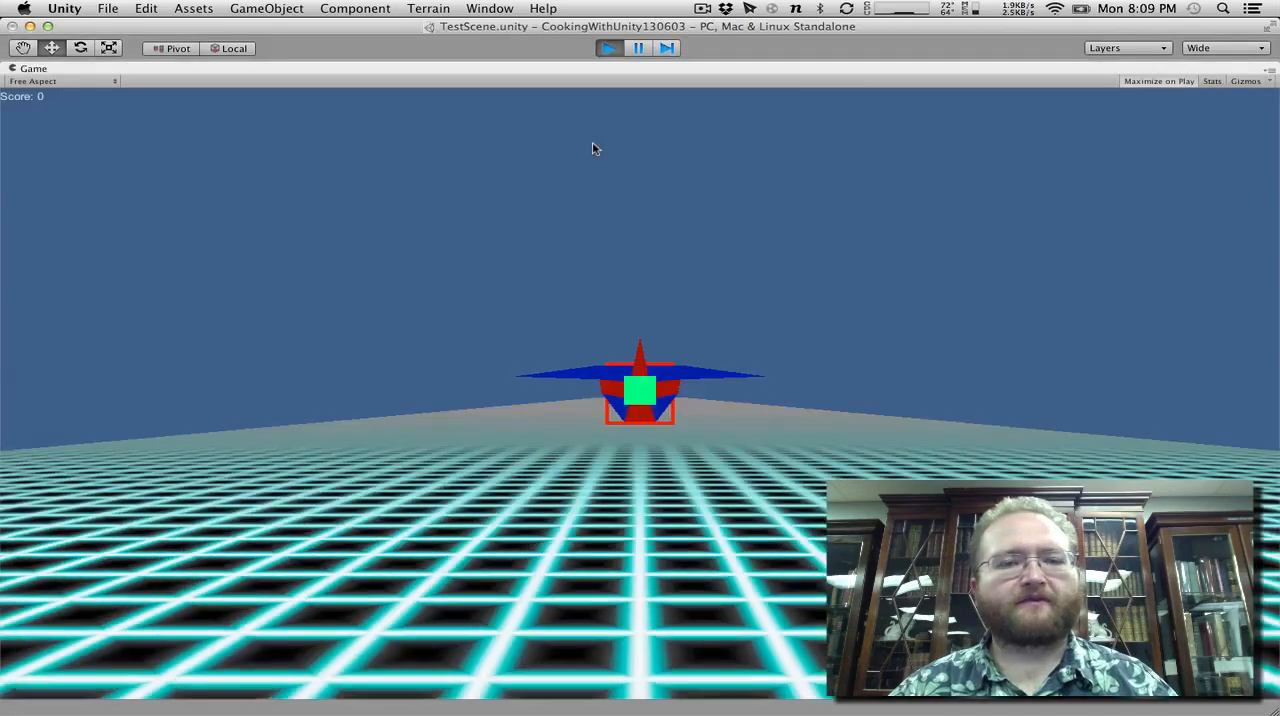
pyautogui.press('Left')
pyautogui.press('Up')
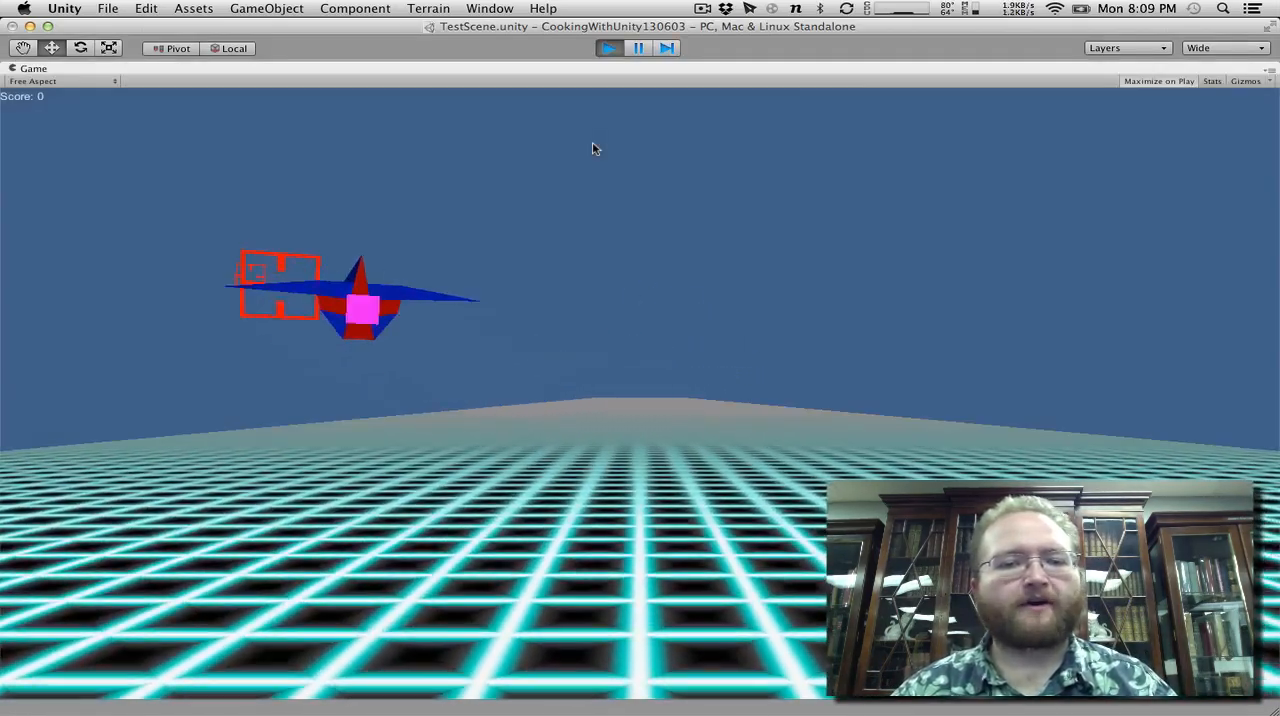
pyautogui.press('Down')
pyautogui.press('Up')
pyautogui.press('Left')
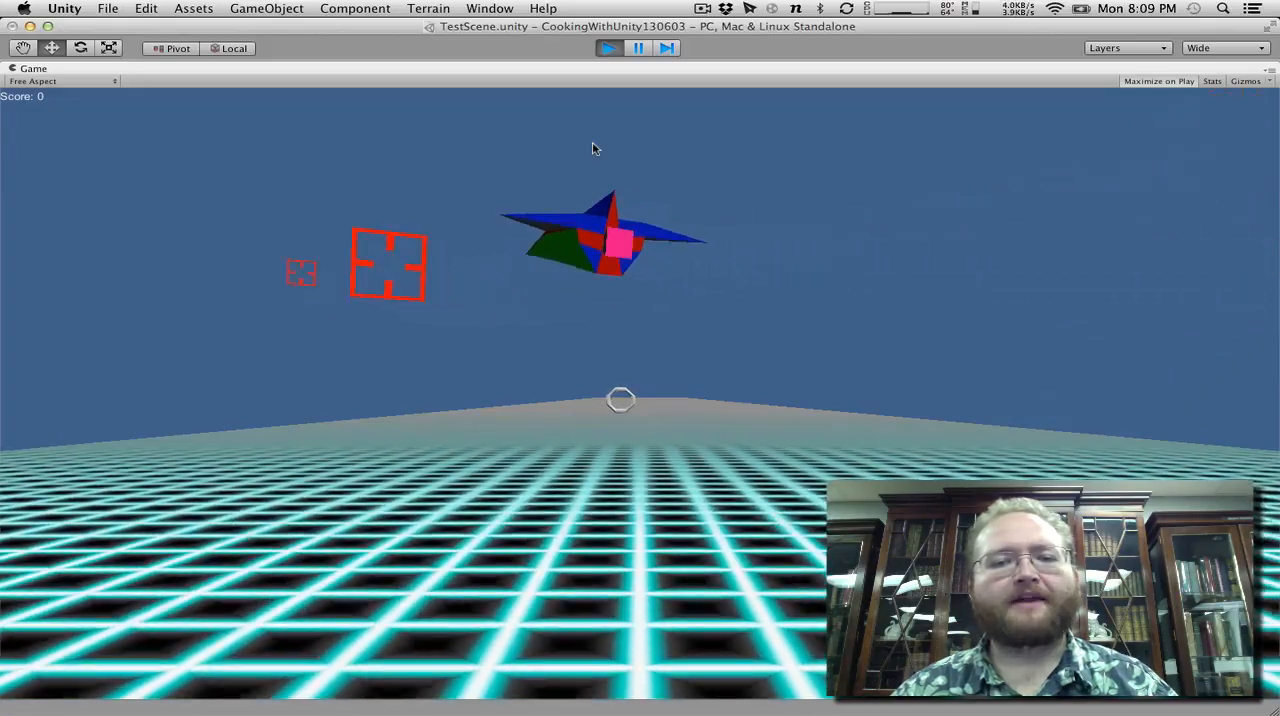
pyautogui.press('Down')
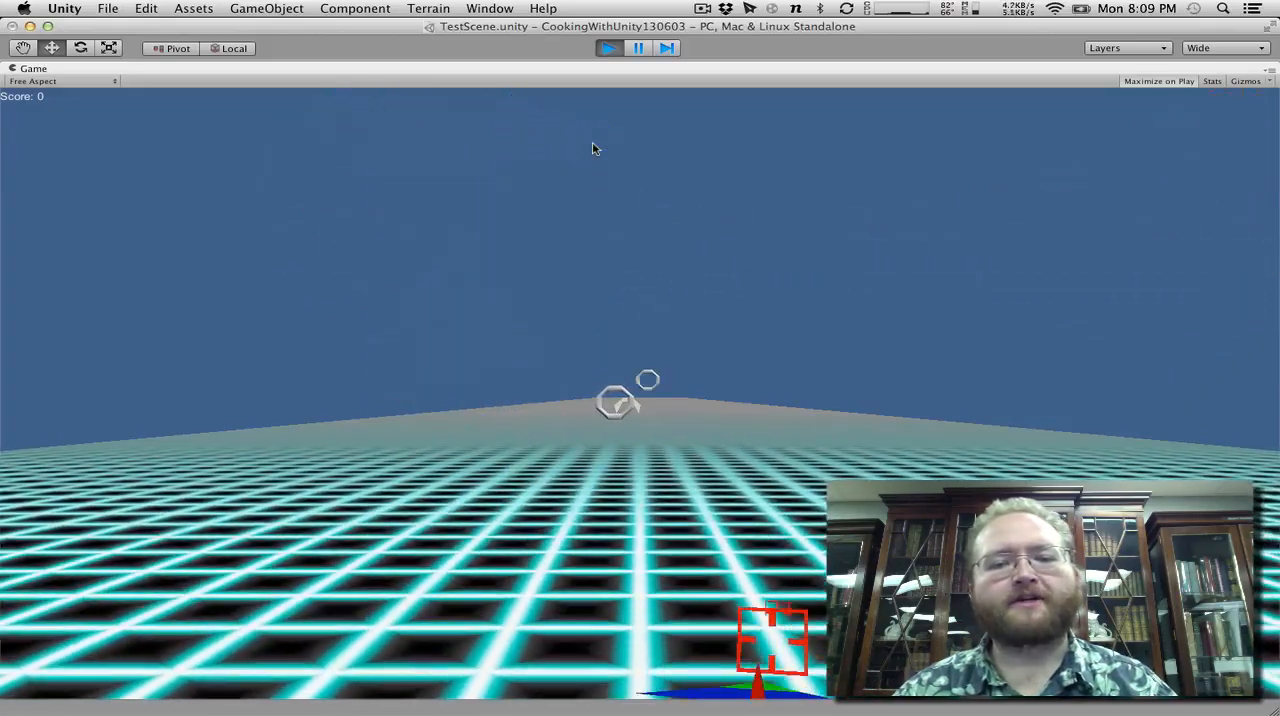
pyautogui.press('Up')
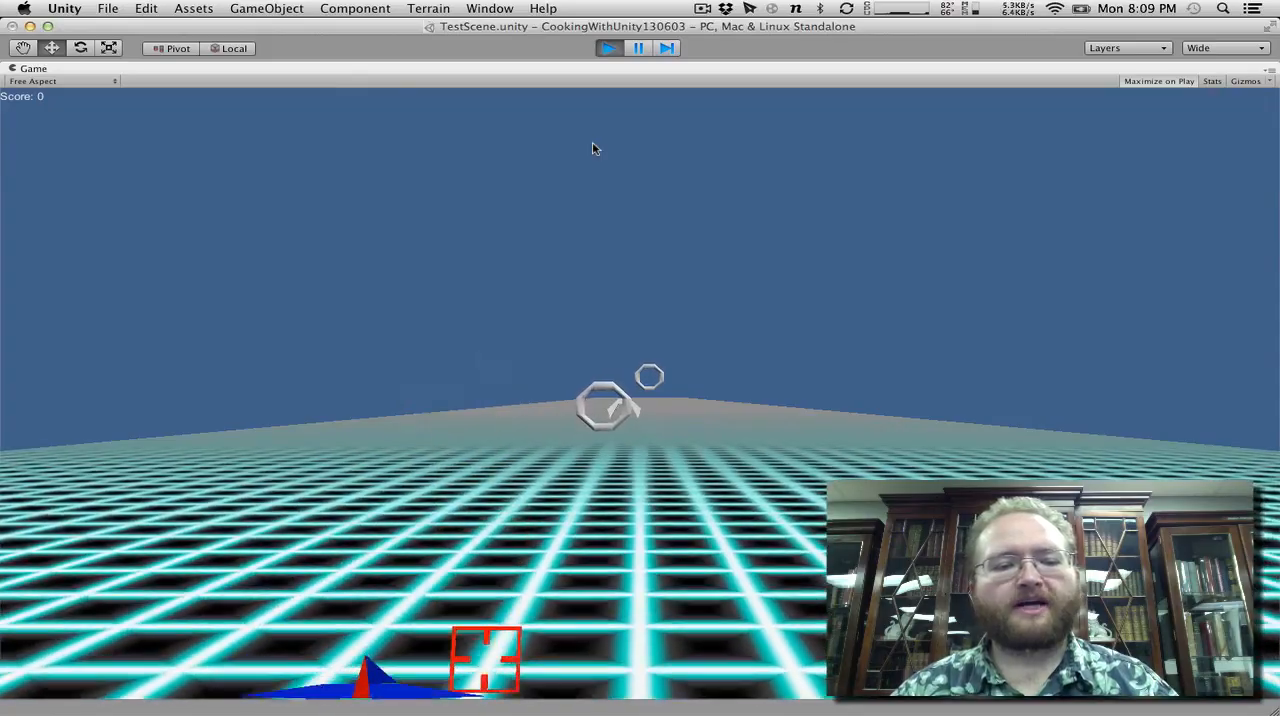
pyautogui.press('Up')
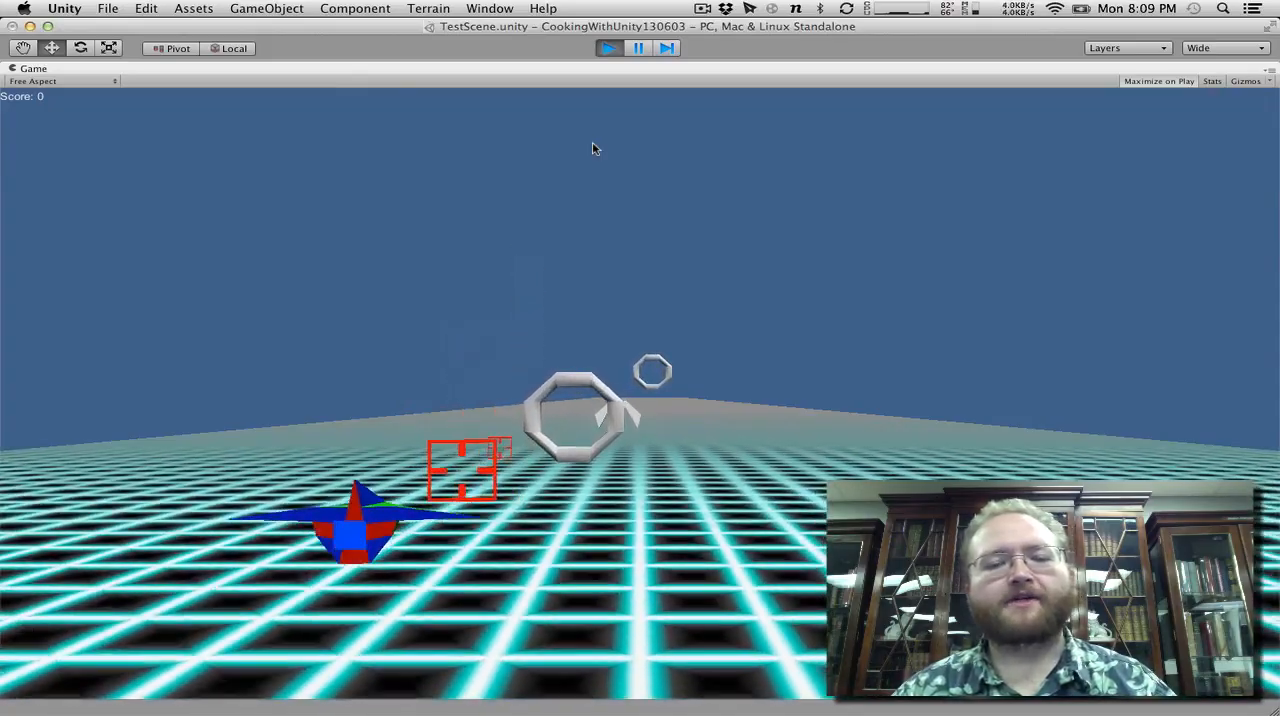
pyautogui.press('Left')
pyautogui.press('Down')
pyautogui.press('Right')
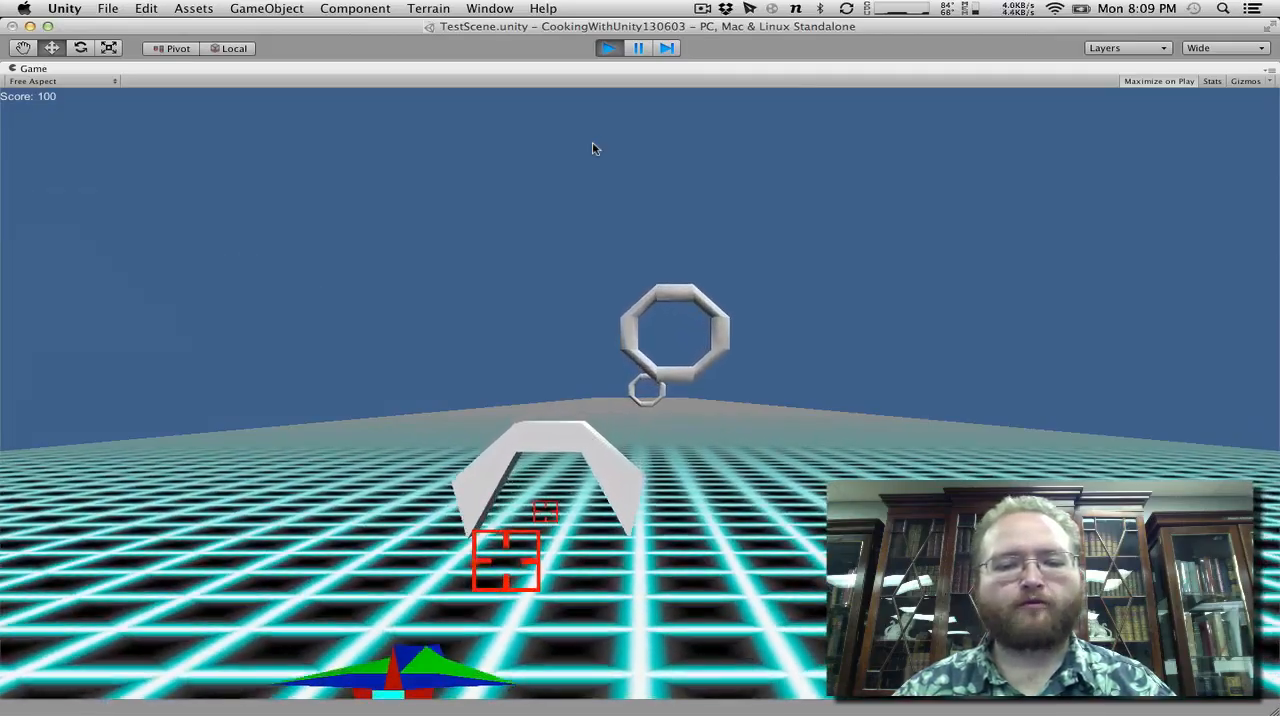
pyautogui.press('Up')
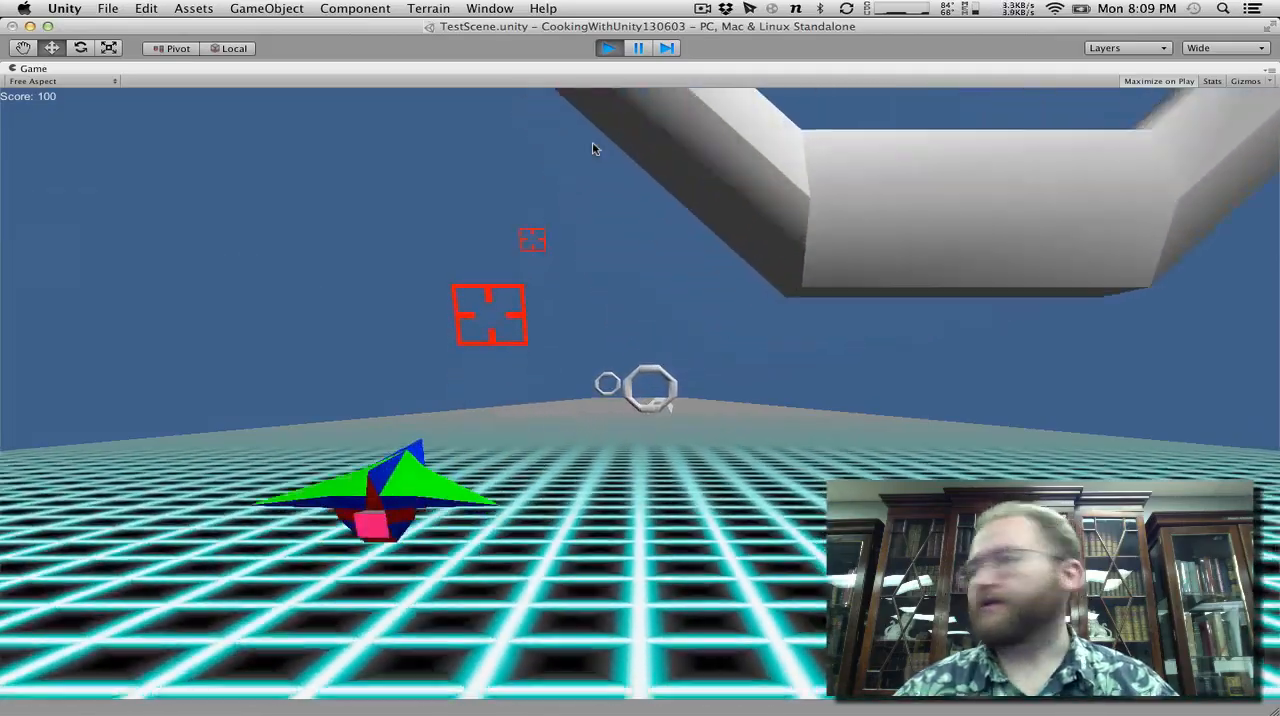
pyautogui.press('Right')
pyautogui.press('Up')
pyautogui.press('Right')
pyautogui.press('Down')
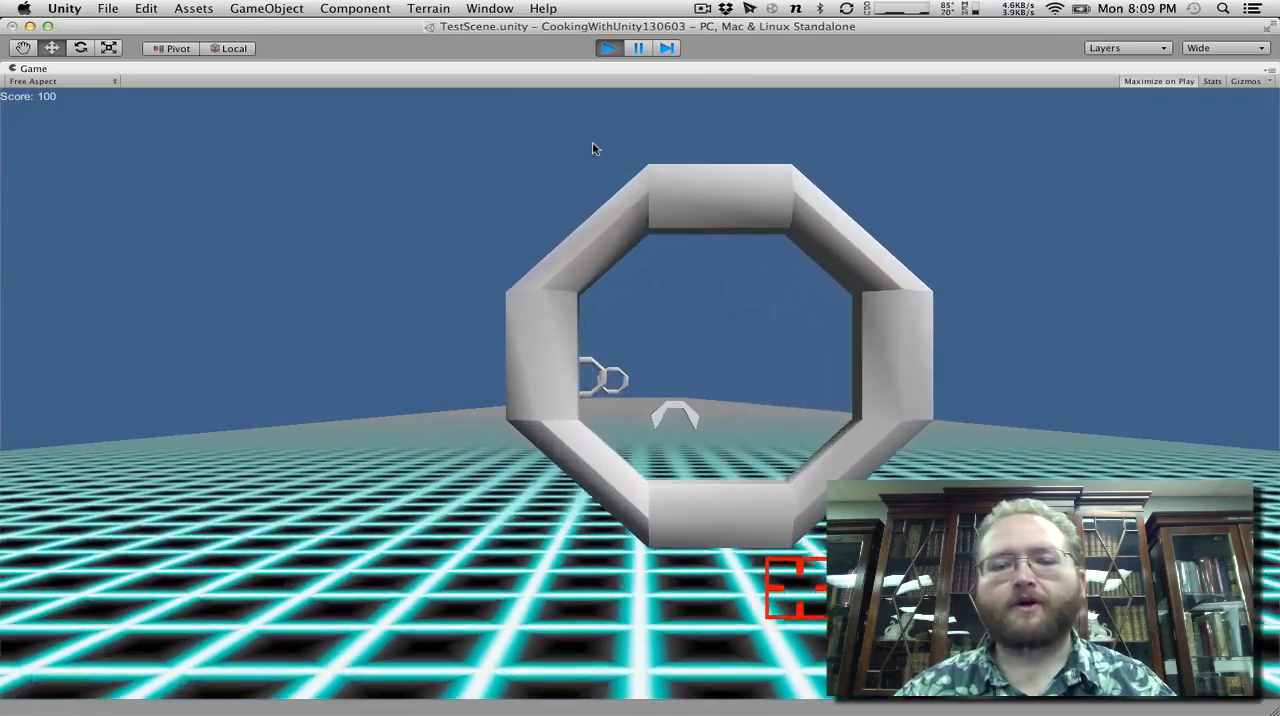
pyautogui.press('Down')
pyautogui.press('Up')
pyautogui.press('Down')
pyautogui.press('Up')
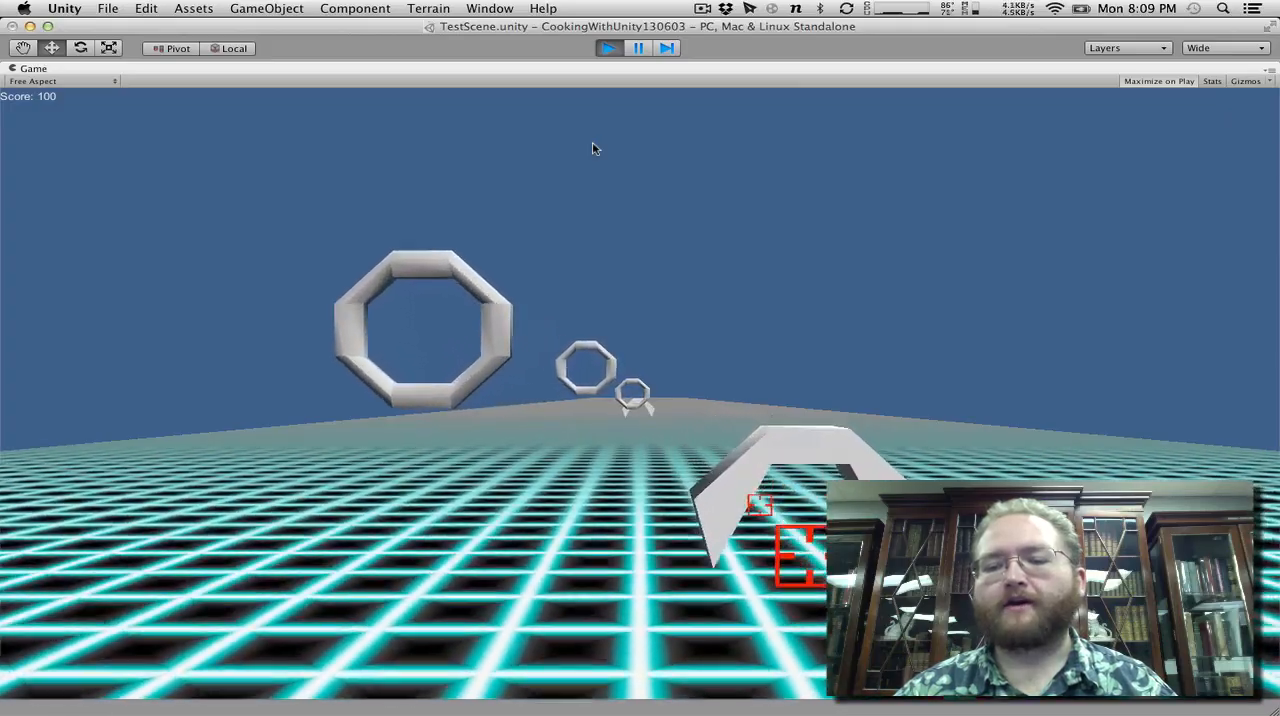
pyautogui.press('Left')
pyautogui.press('Up')
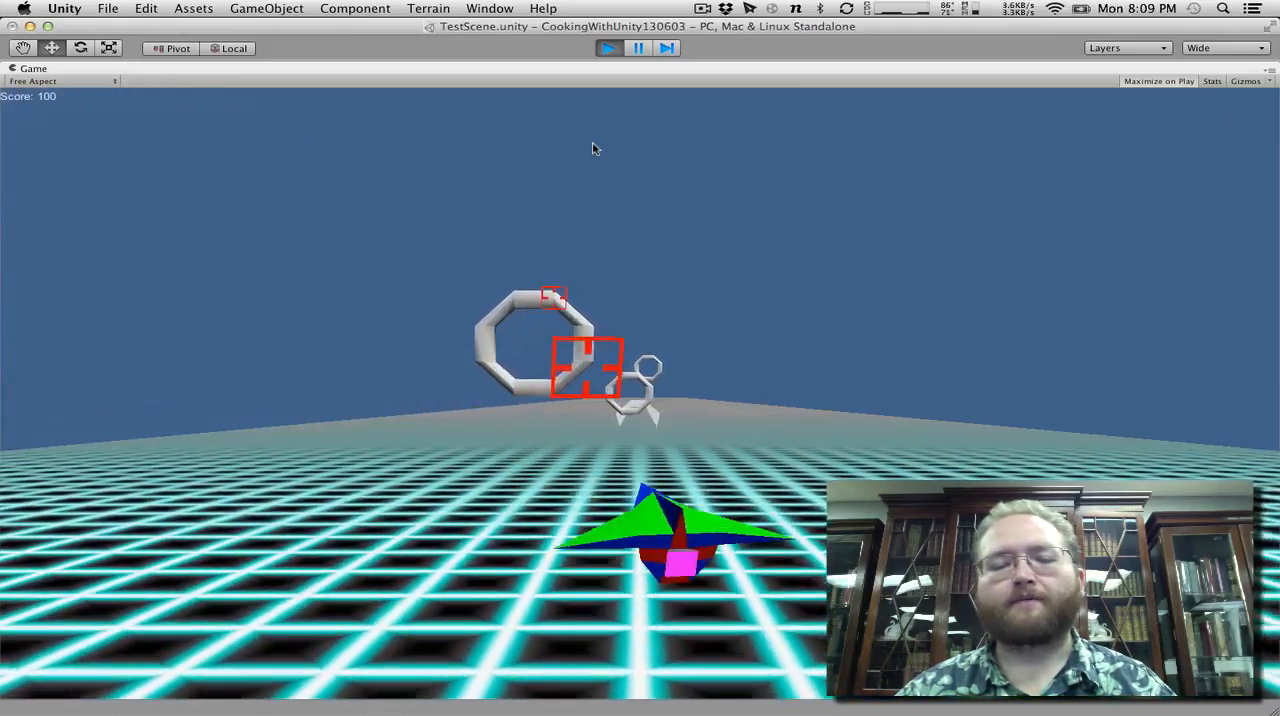
pyautogui.click(609, 48)
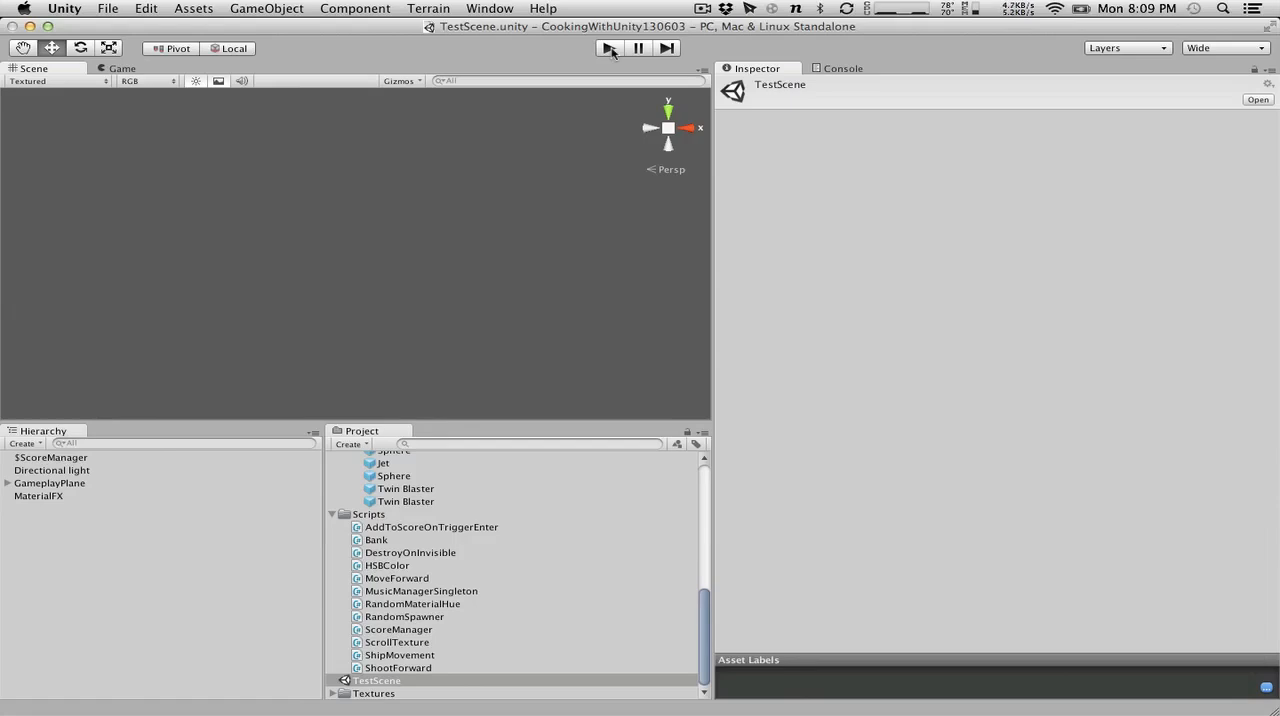
# Create a C# script named CameraFollow in the project's Scripts folder.
pyautogui.click(345, 513)
pyautogui.click(361, 452)
pyautogui.click(363, 523)
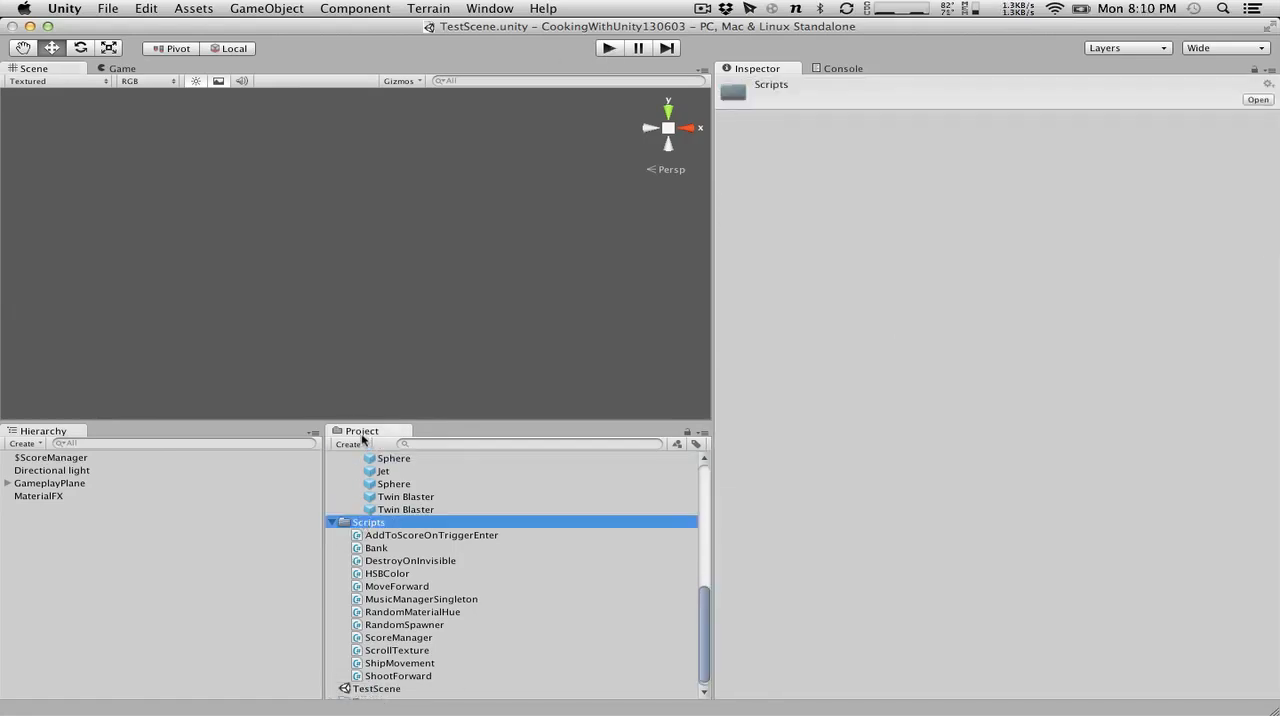
pyautogui.click(362, 443)
pyautogui.click(372, 495)
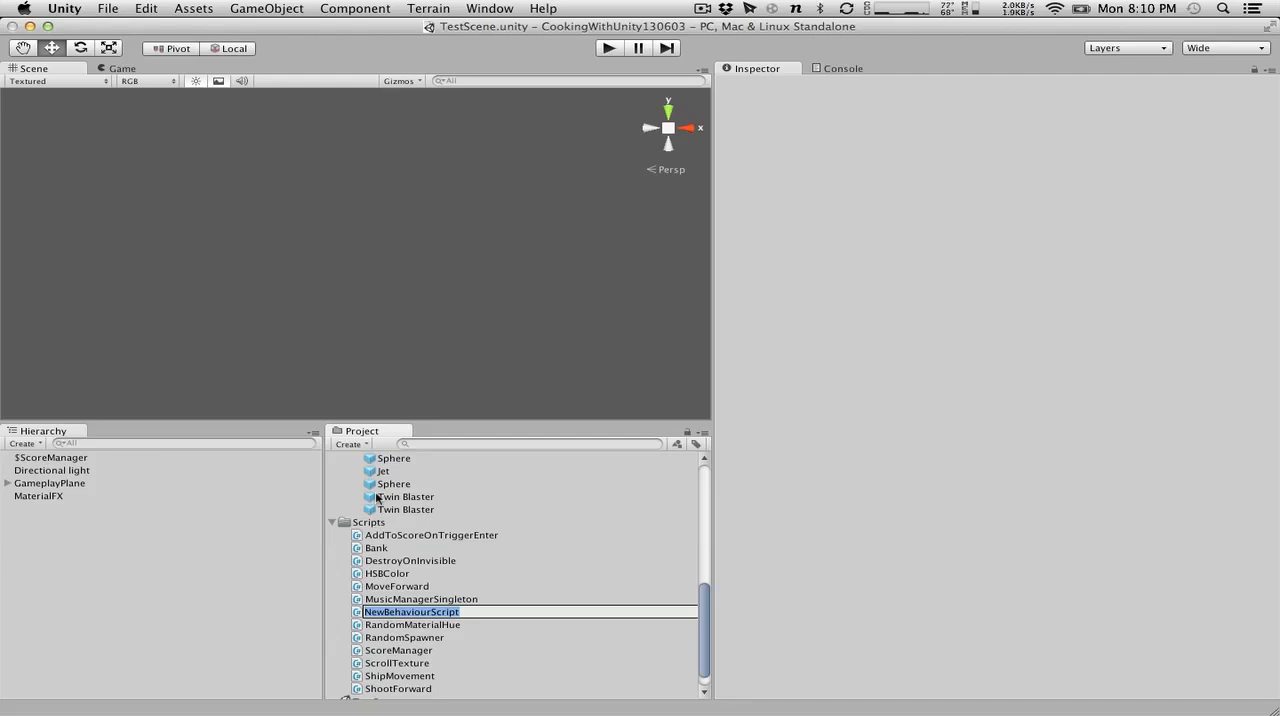
pyautogui.write('Camera')
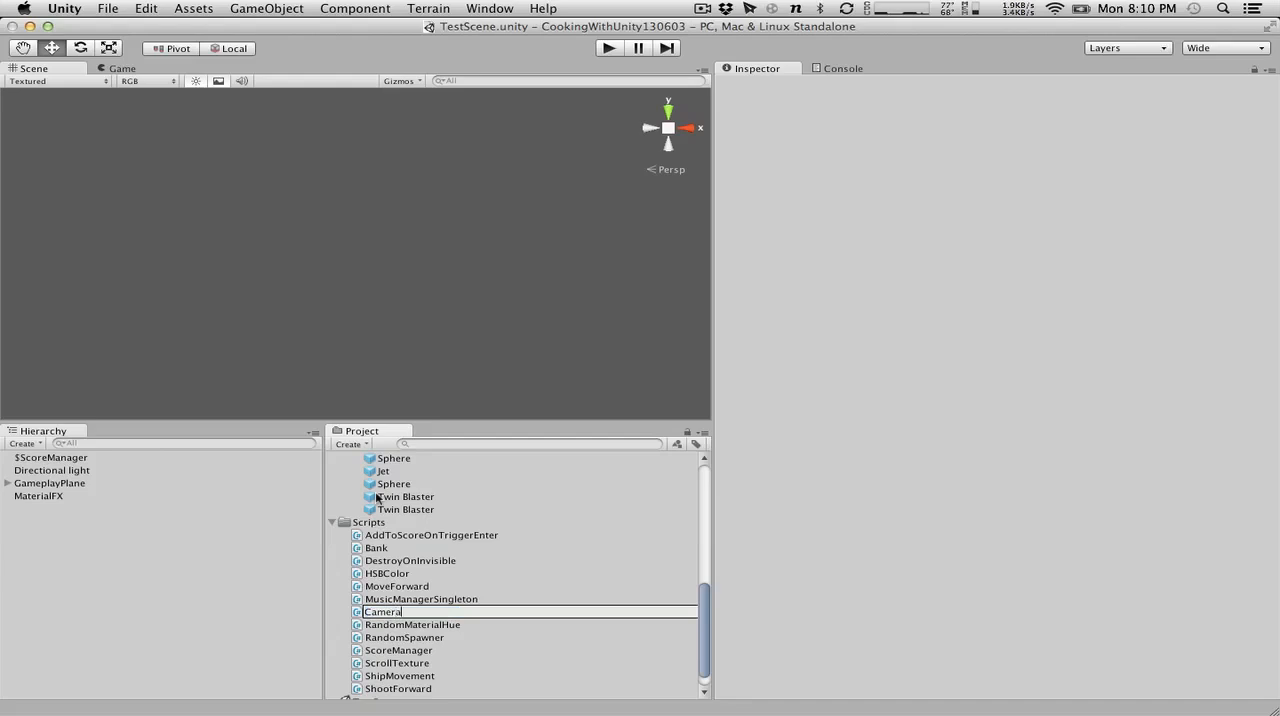
pyautogui.press('Return')
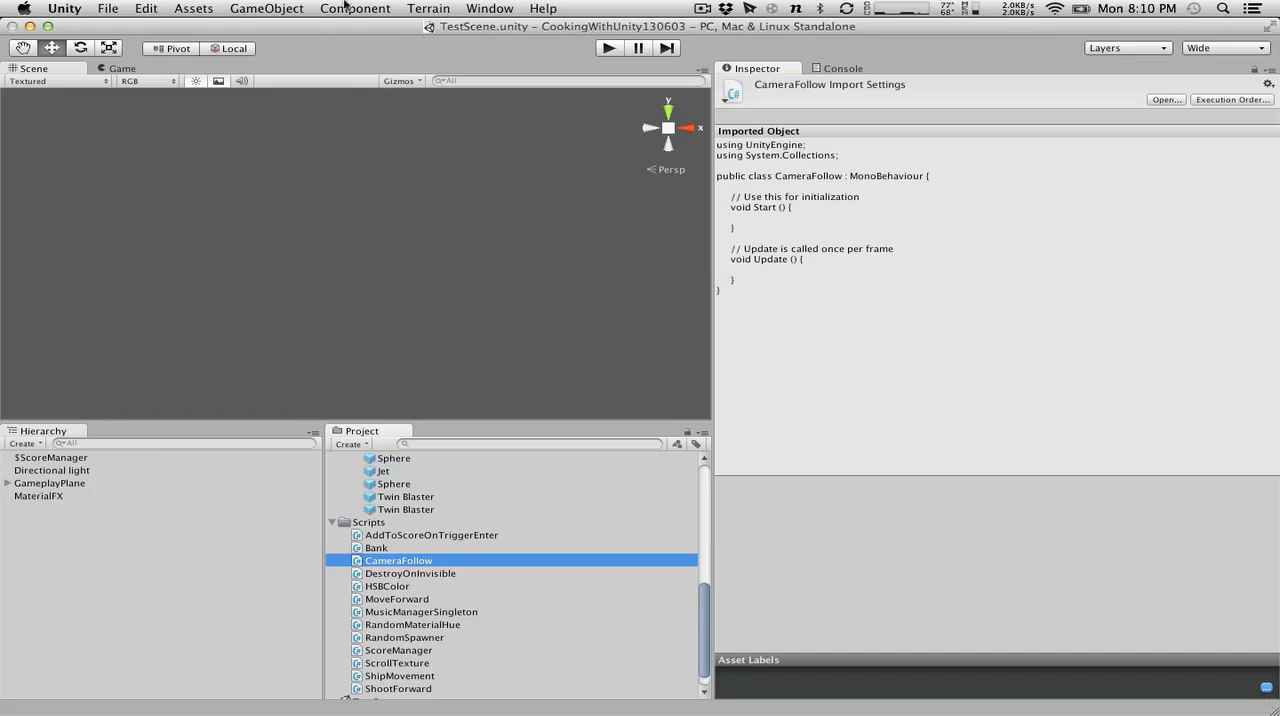
# Look at the importable standard asset packages and the contents of the Scripts package, and cancel the import.
pyautogui.click(193, 8)
pyautogui.moveTo(290, 8)
pyautogui.moveTo(308, 44)
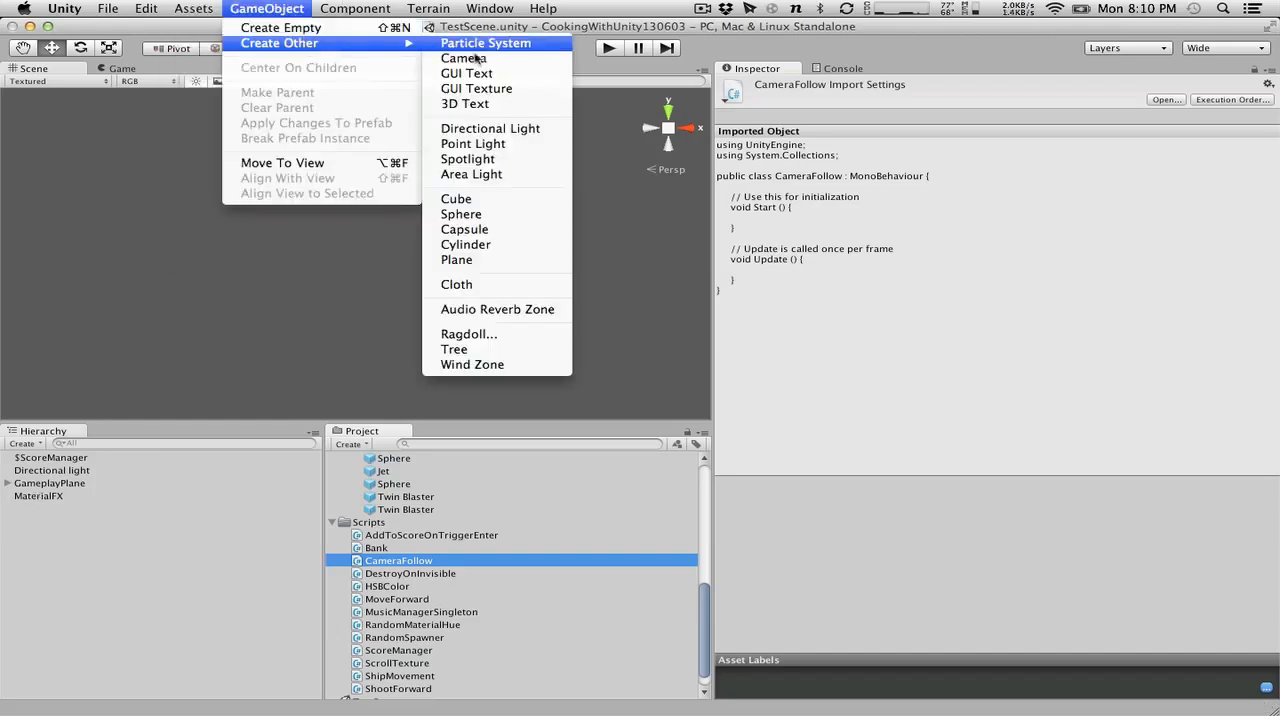
pyautogui.moveTo(193, 8)
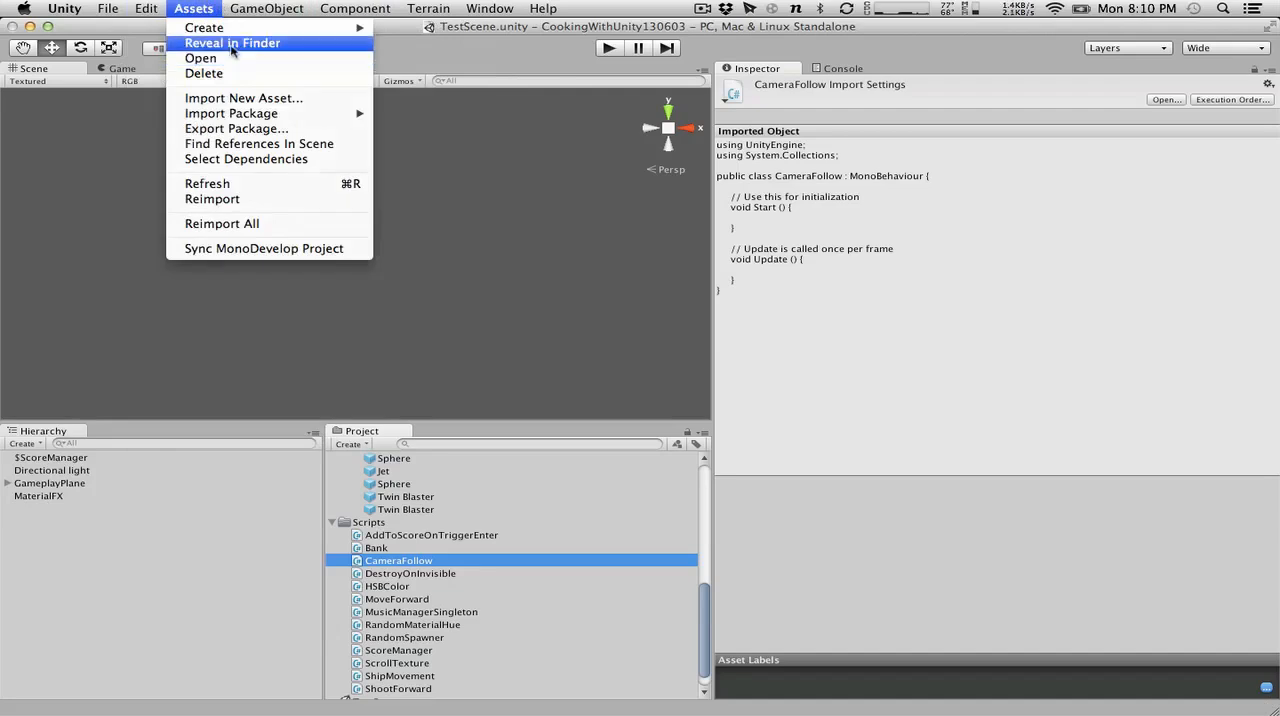
pyautogui.moveTo(225, 30)
pyautogui.moveTo(265, 116)
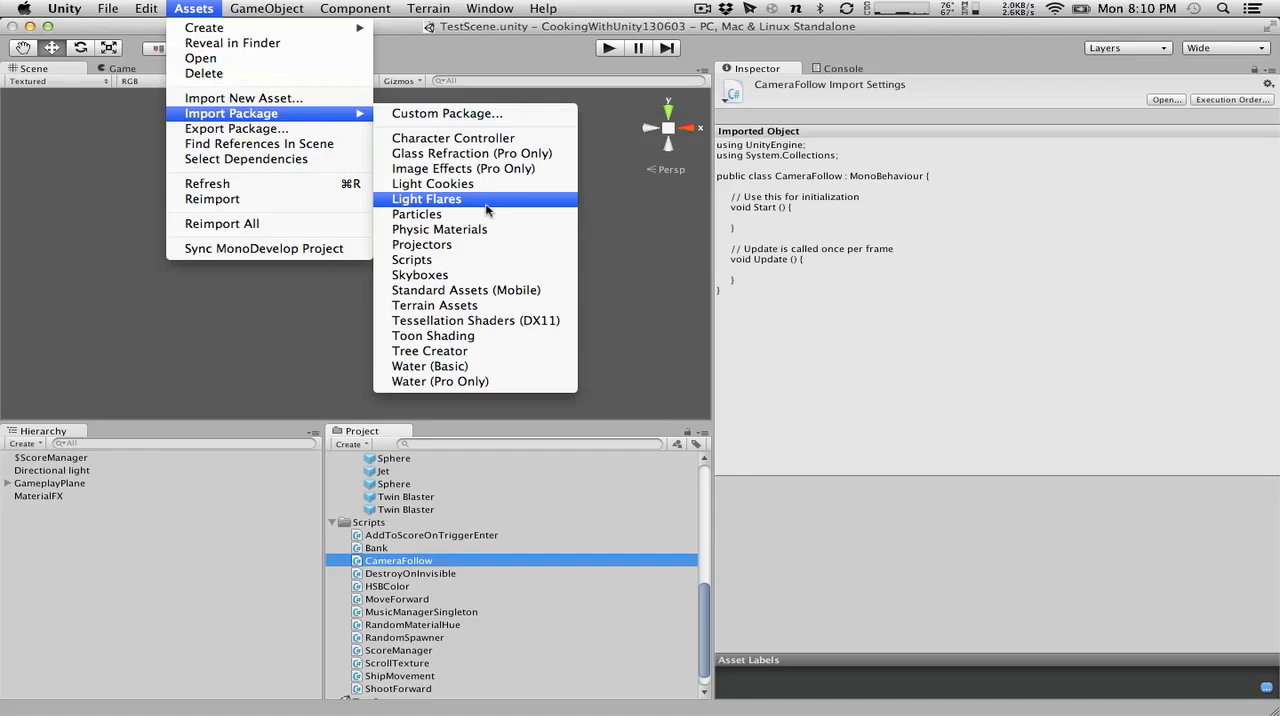
pyautogui.click(492, 264)
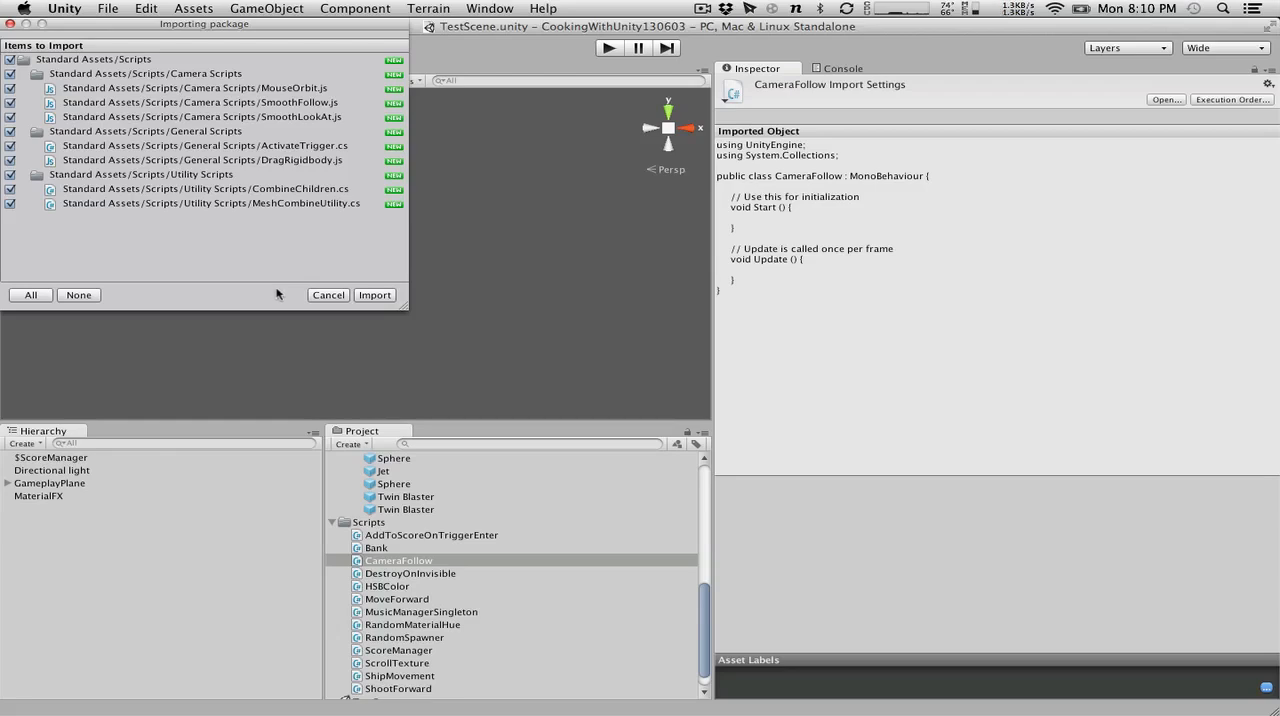
pyautogui.click(339, 296)
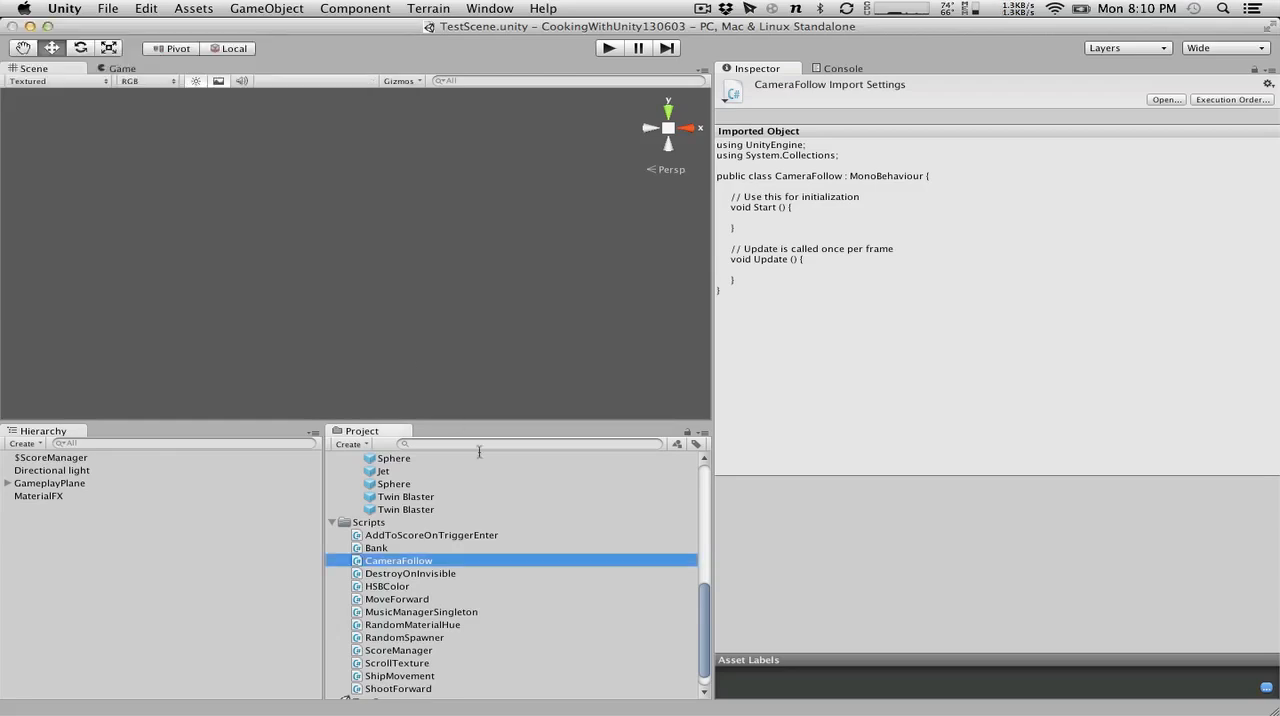
# Open CameraFollow in the code editor, move the opening braces of Start and Update onto their own lines, and save.
pyautogui.doubleClick(447, 558)
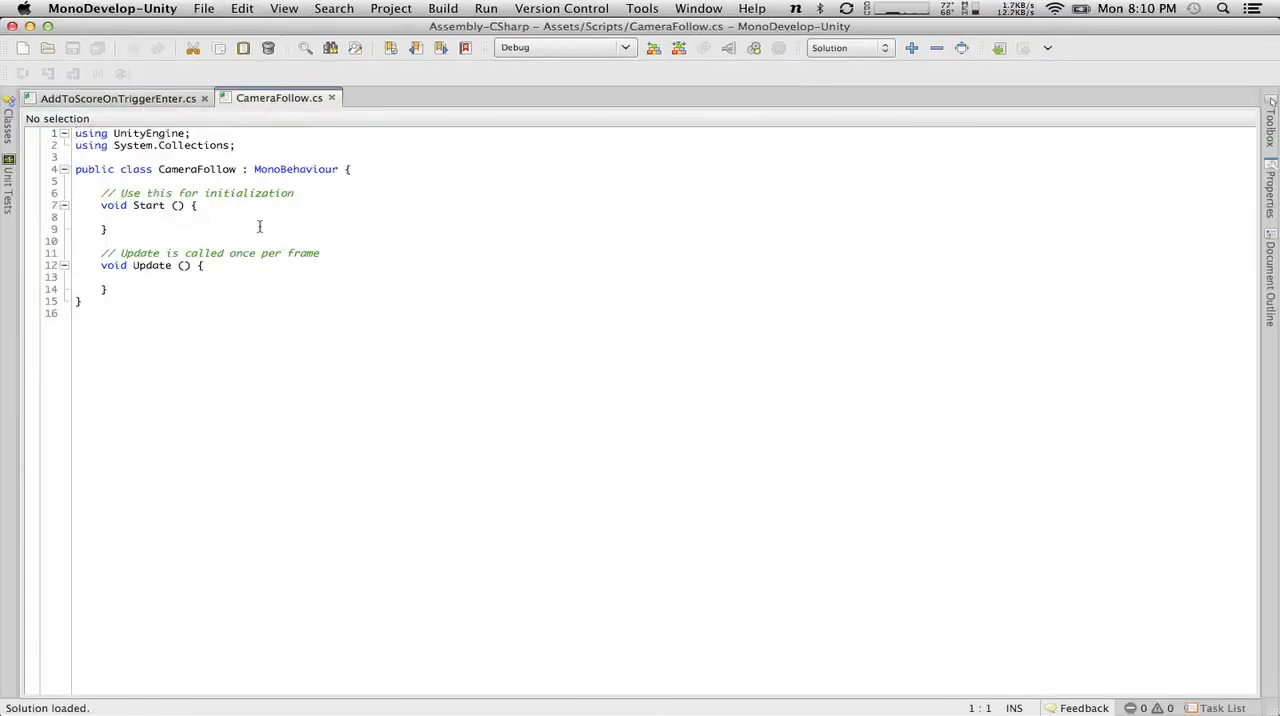
pyautogui.click(193, 206)
pyautogui.press('BackSpace')
pyautogui.press('Return')
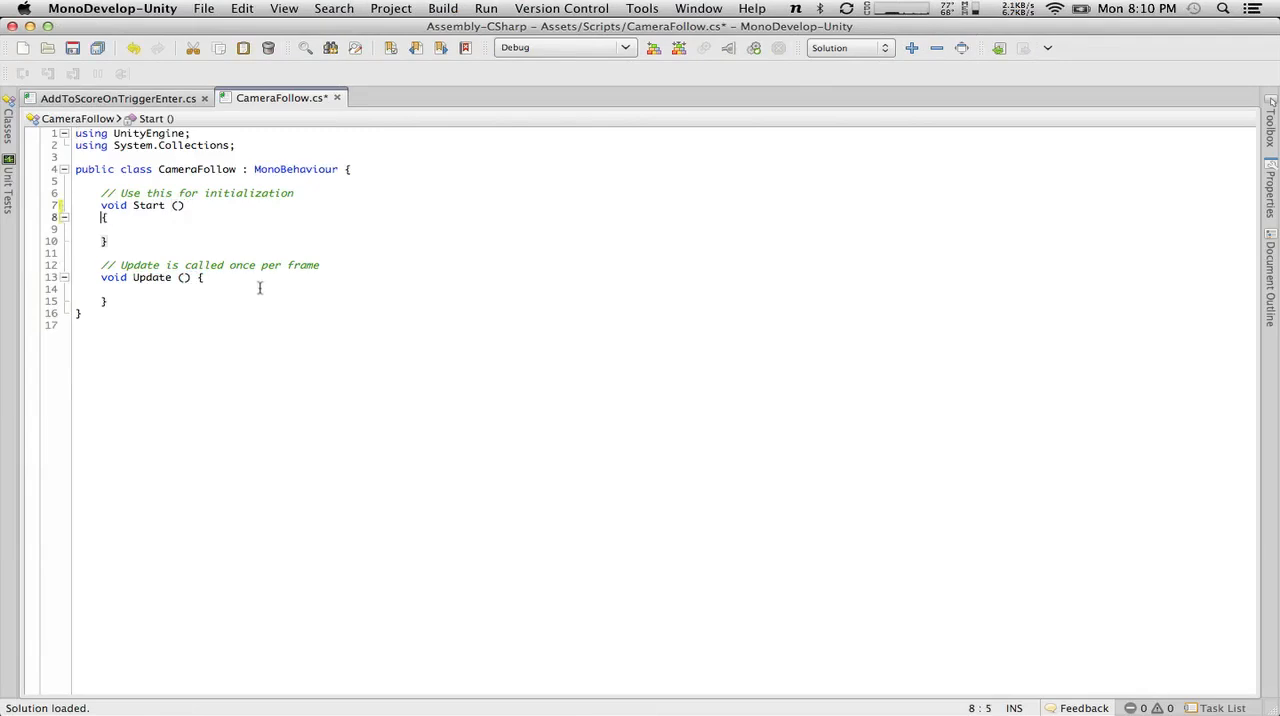
pyautogui.click(194, 278)
pyautogui.press('BackSpace')
pyautogui.press('Return')
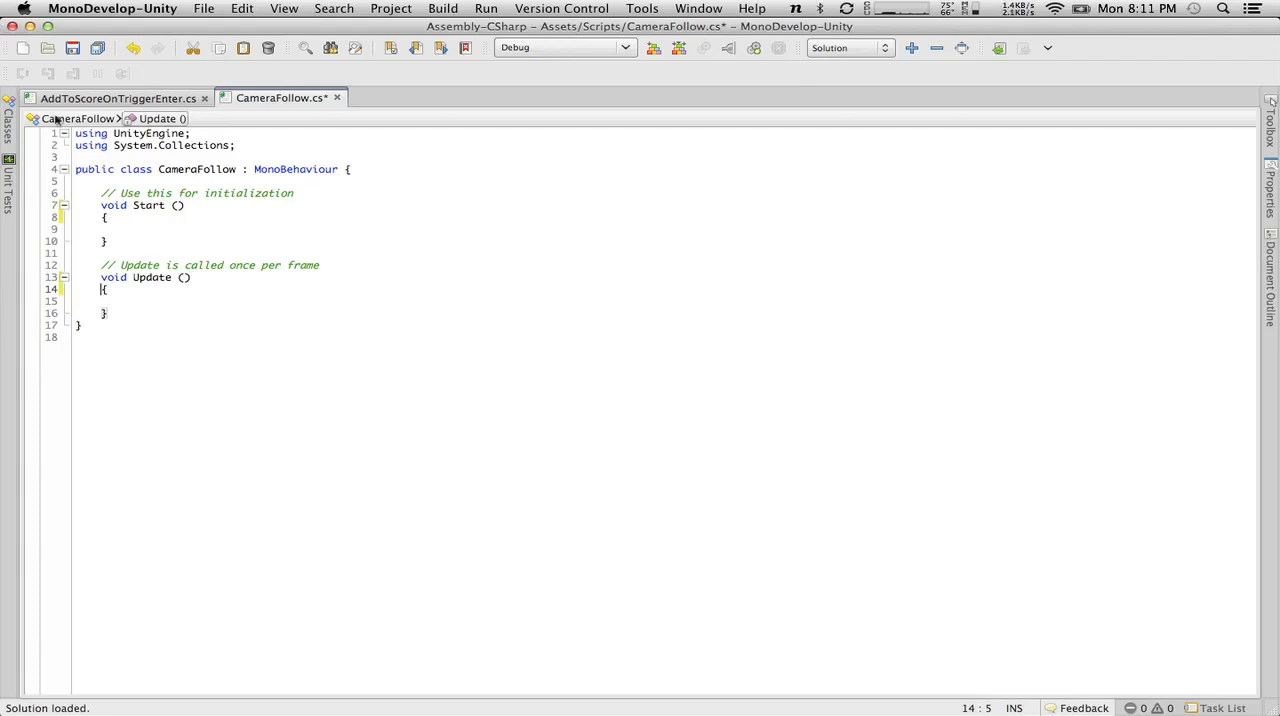
pyautogui.press('super+s')
pyautogui.click(176, 235)
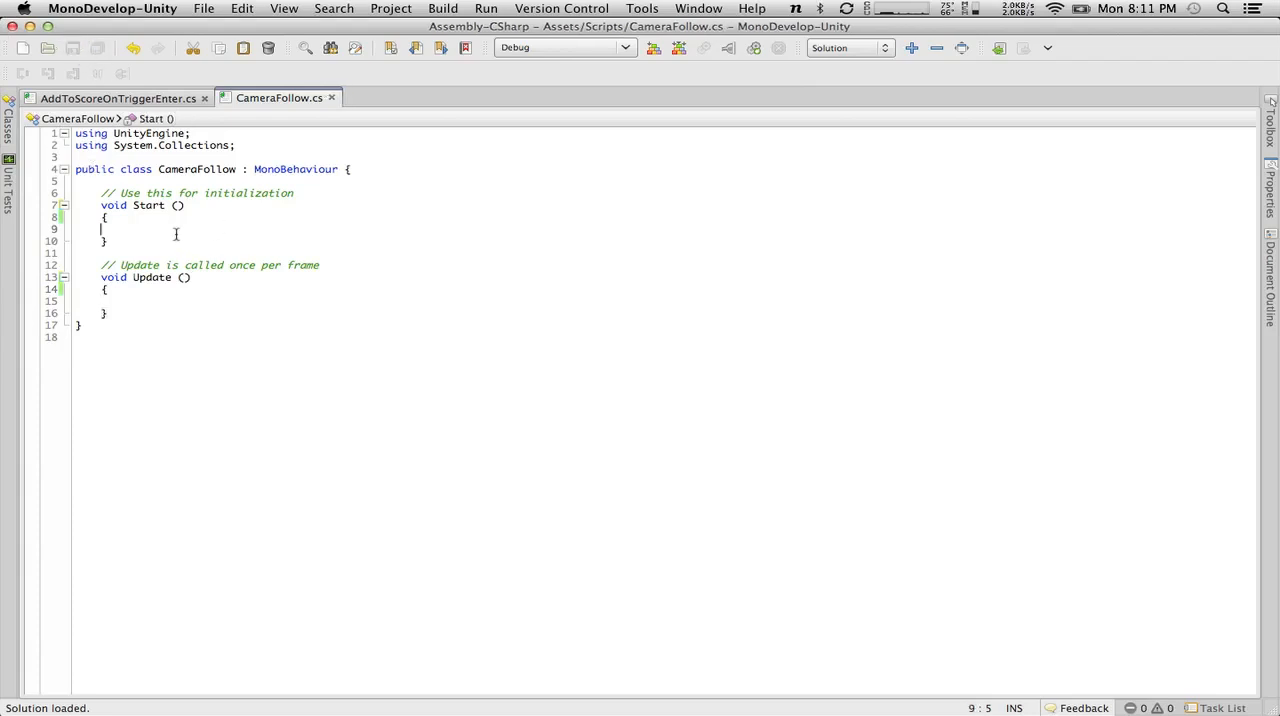
pyautogui.press('Tab')
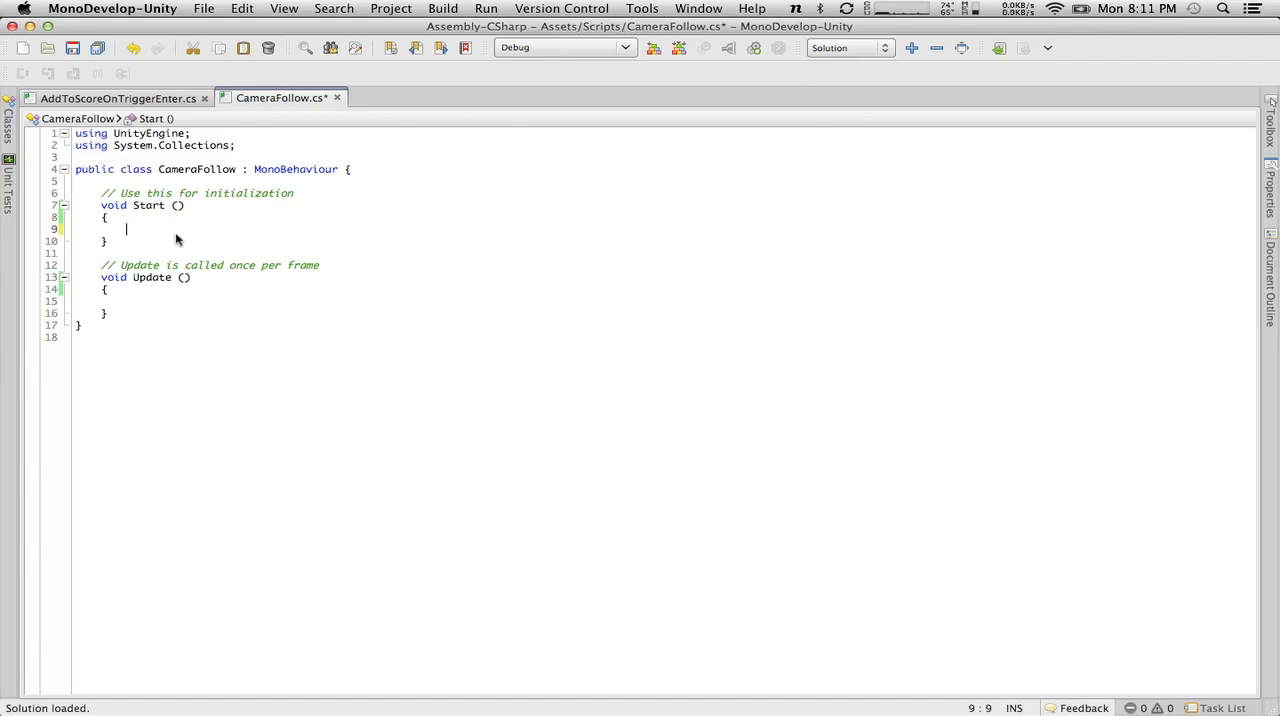
# Switch back to Unity, turn off Maximize on Play for the Game view, and run the game in the normal layout.
pyautogui.press('super+Tab')
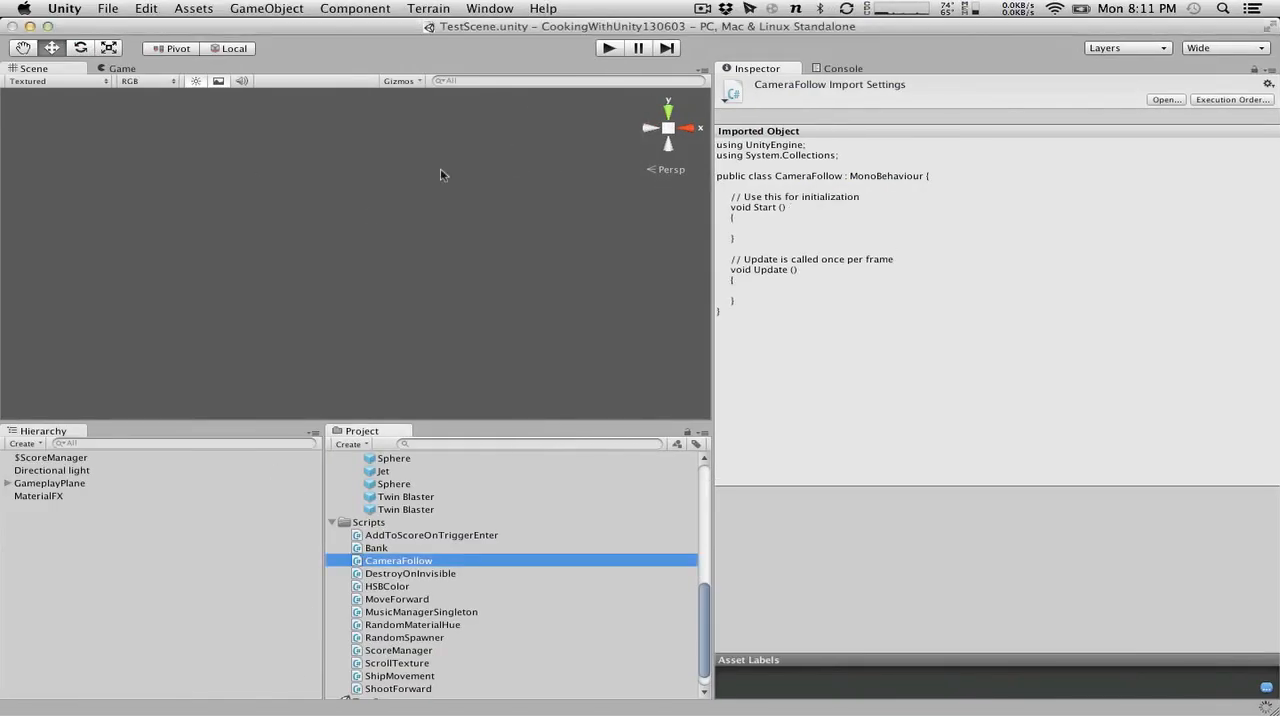
pyautogui.click(610, 48)
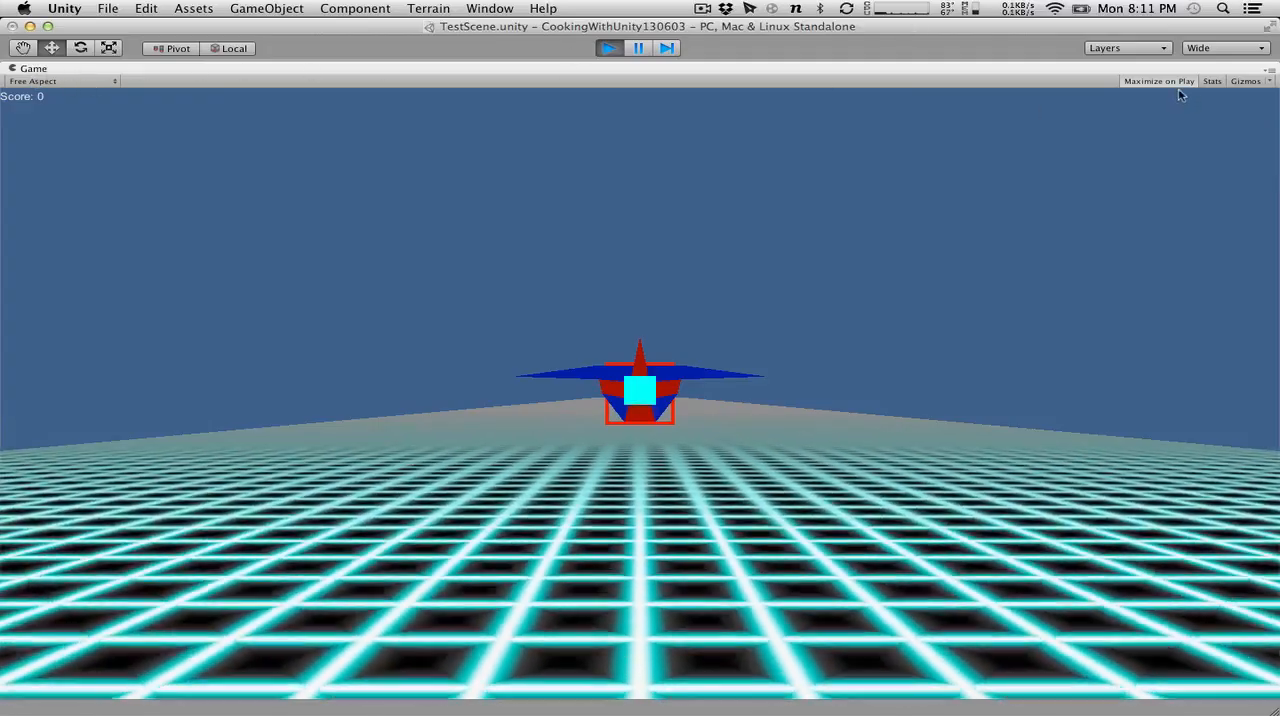
pyautogui.click(609, 48)
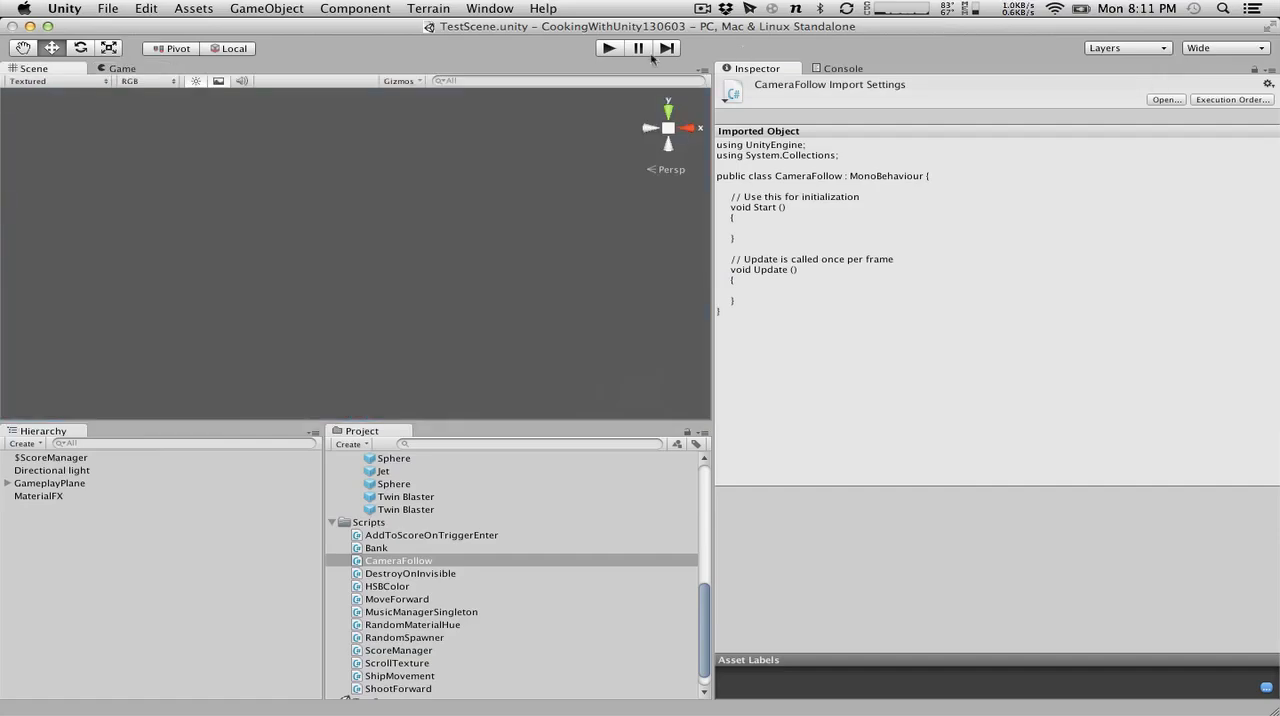
pyautogui.click(600, 49)
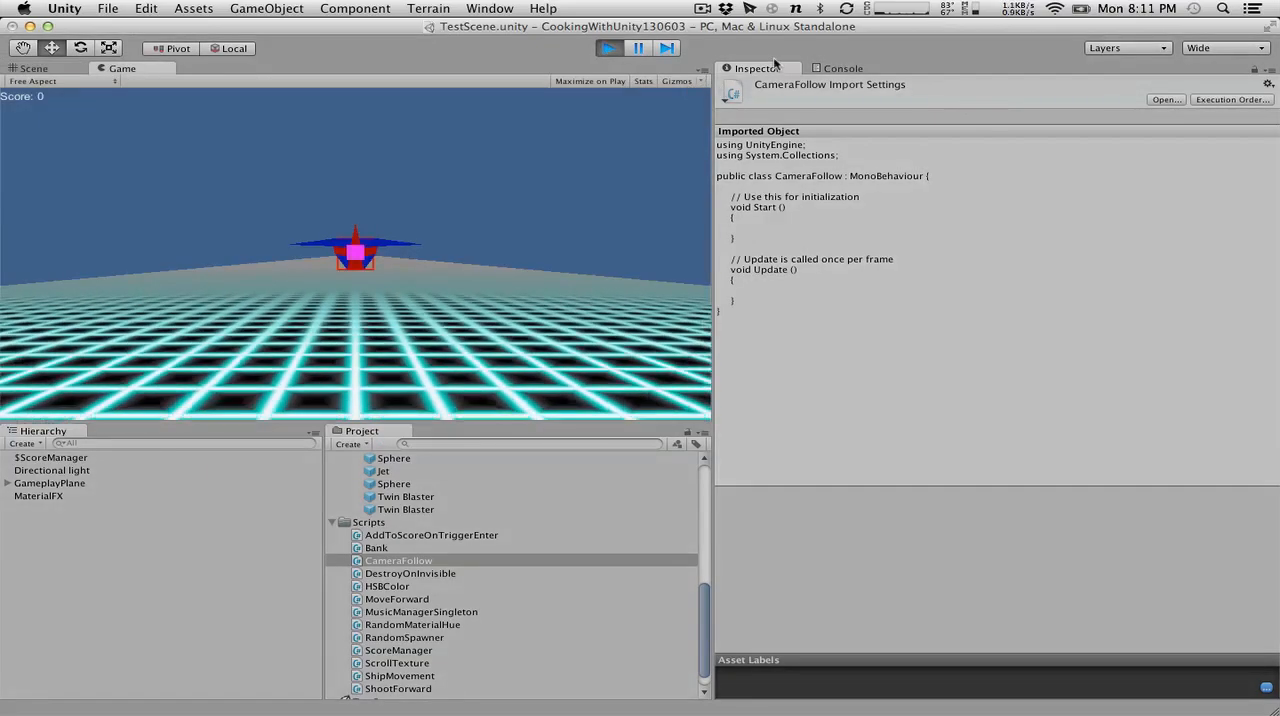
# Examine the Ship, GameplayPlane and Main Camera objects and their properties while the game runs, and stop it.
pyautogui.click(7, 483)
pyautogui.click(38, 547)
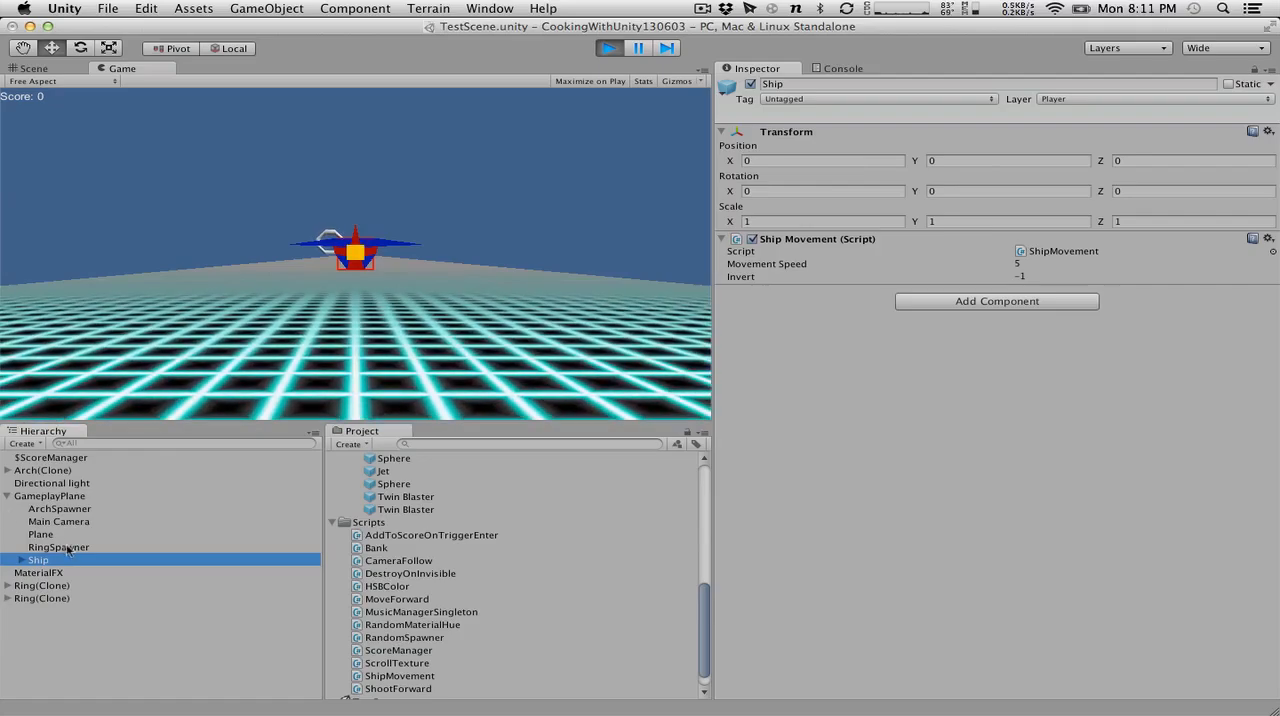
pyautogui.click(60, 497)
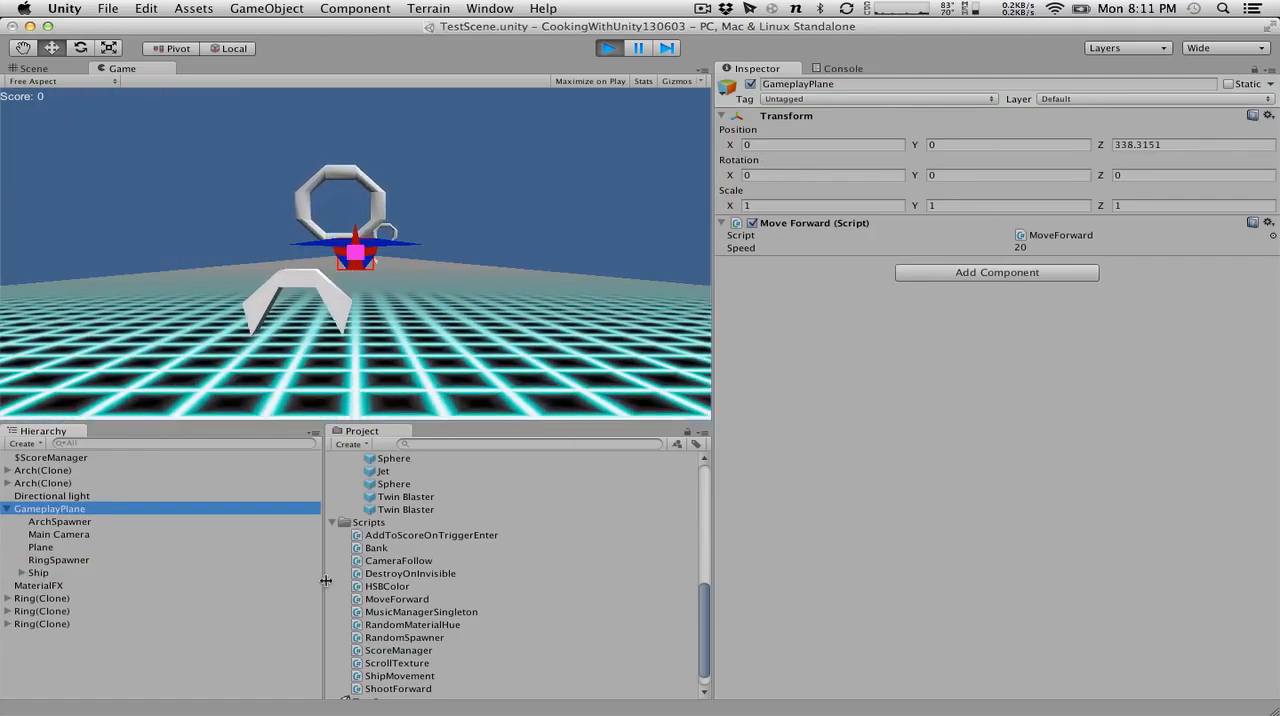
pyautogui.click(21, 560)
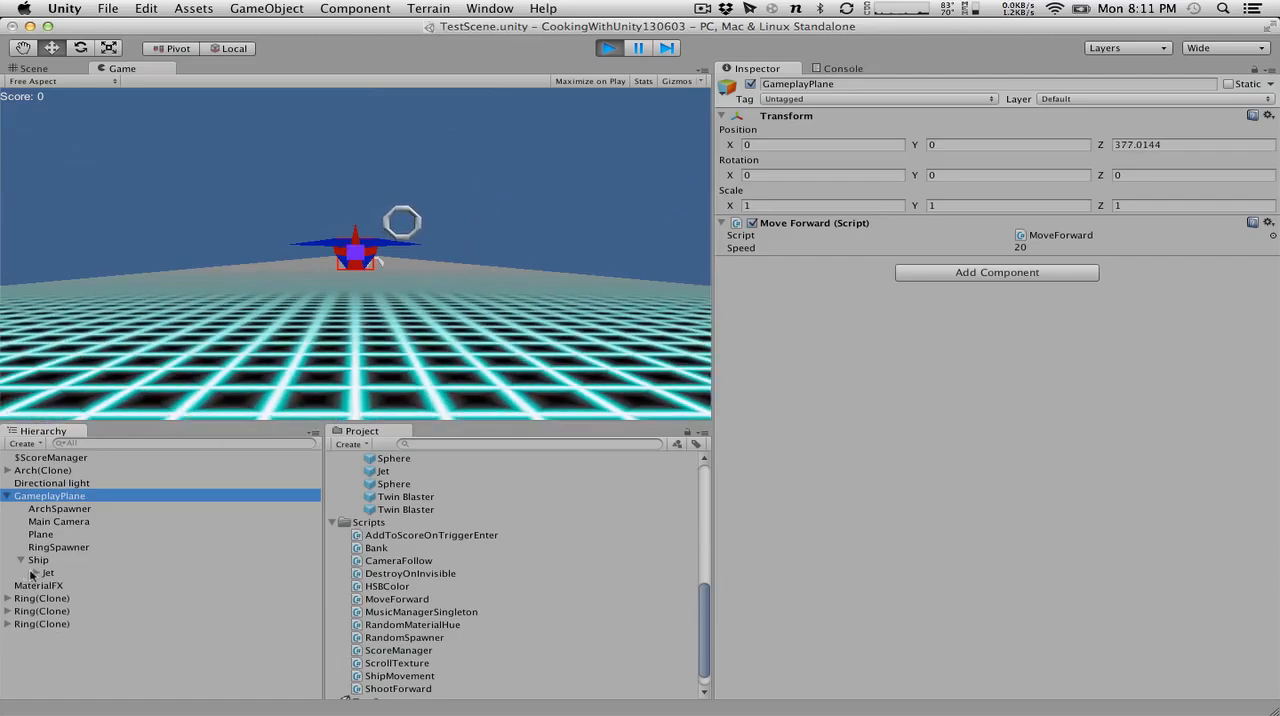
pyautogui.click(56, 523)
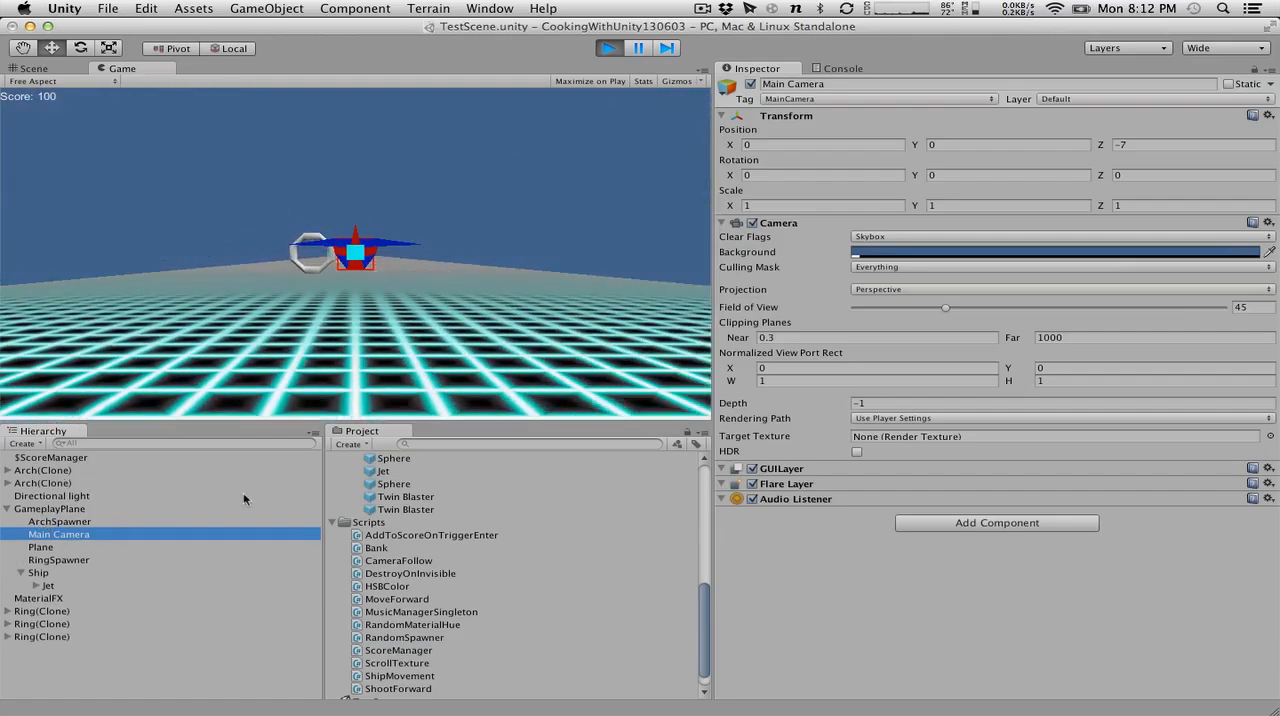
pyautogui.click(279, 203)
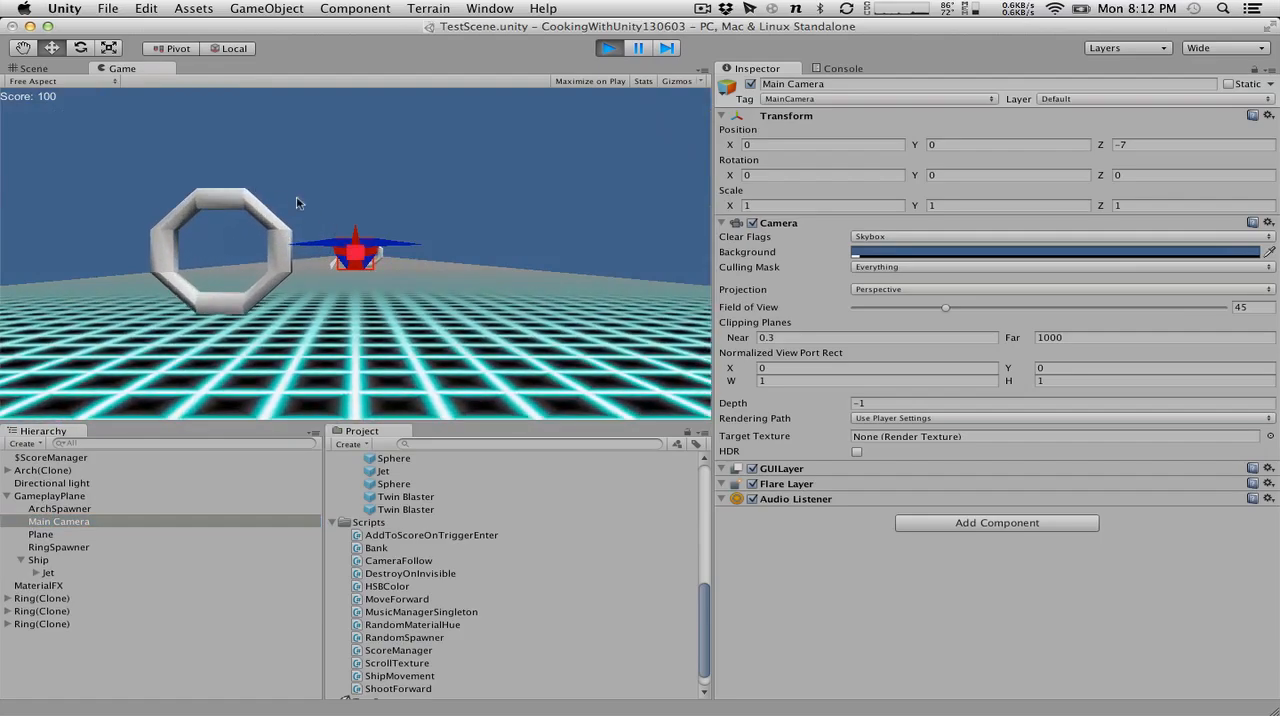
pyautogui.click(608, 48)
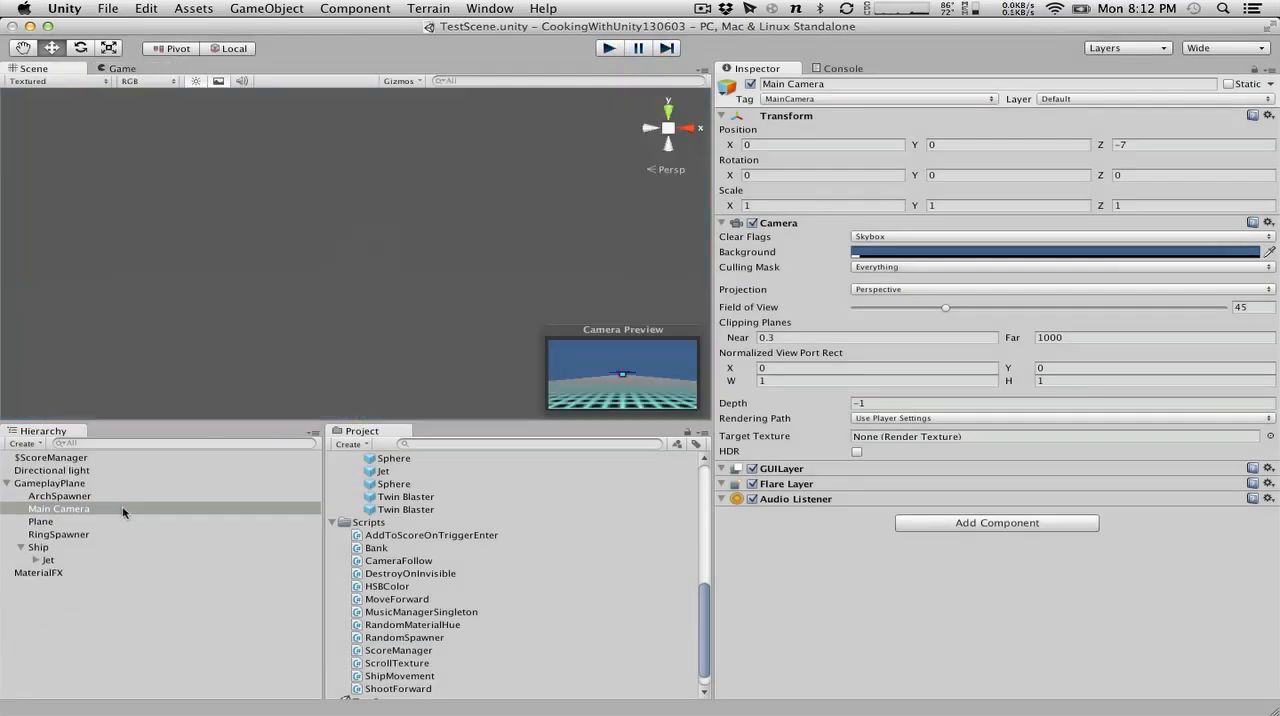
# Try making the Ship a child of the Main Camera with a brief game run, and undo the change.
pyautogui.moveTo(68, 510)
pyautogui.mouseDown()
pyautogui.moveTo(60, 540)
pyautogui.moveTo(58, 488)
pyautogui.moveTo(42, 535)
pyautogui.moveTo(58, 509)
pyautogui.mouseUp()
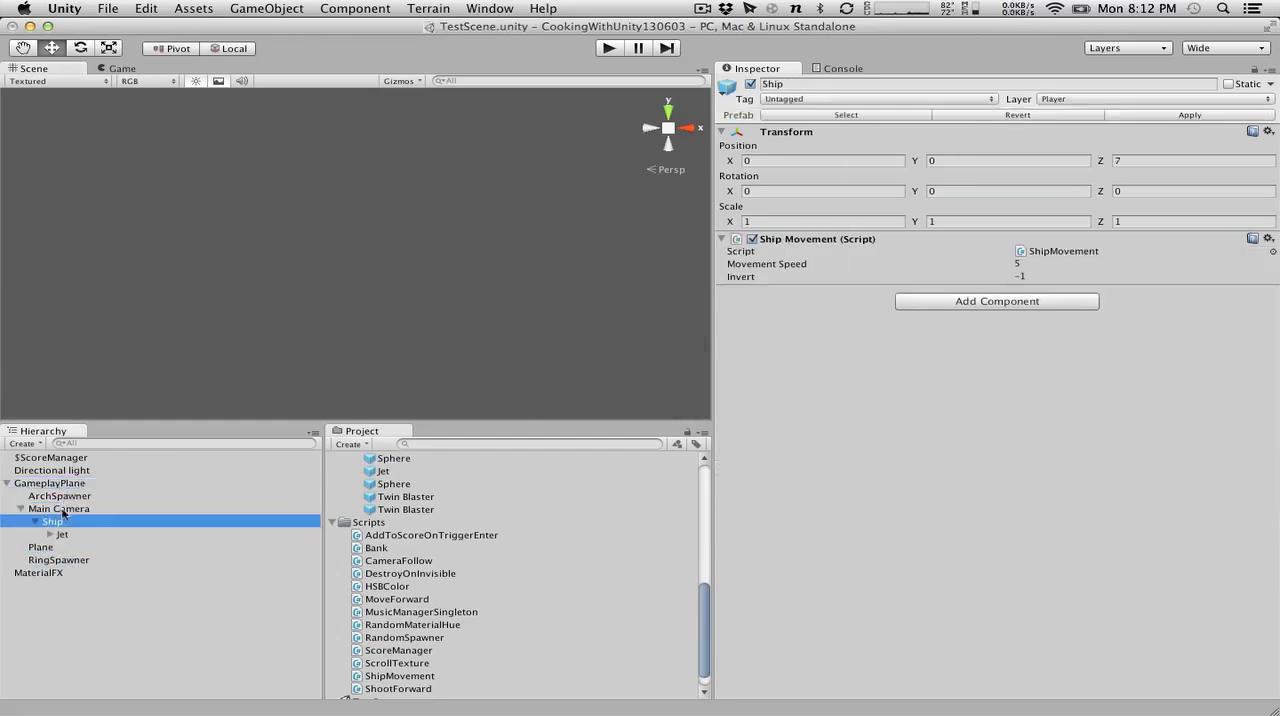
pyautogui.click(617, 47)
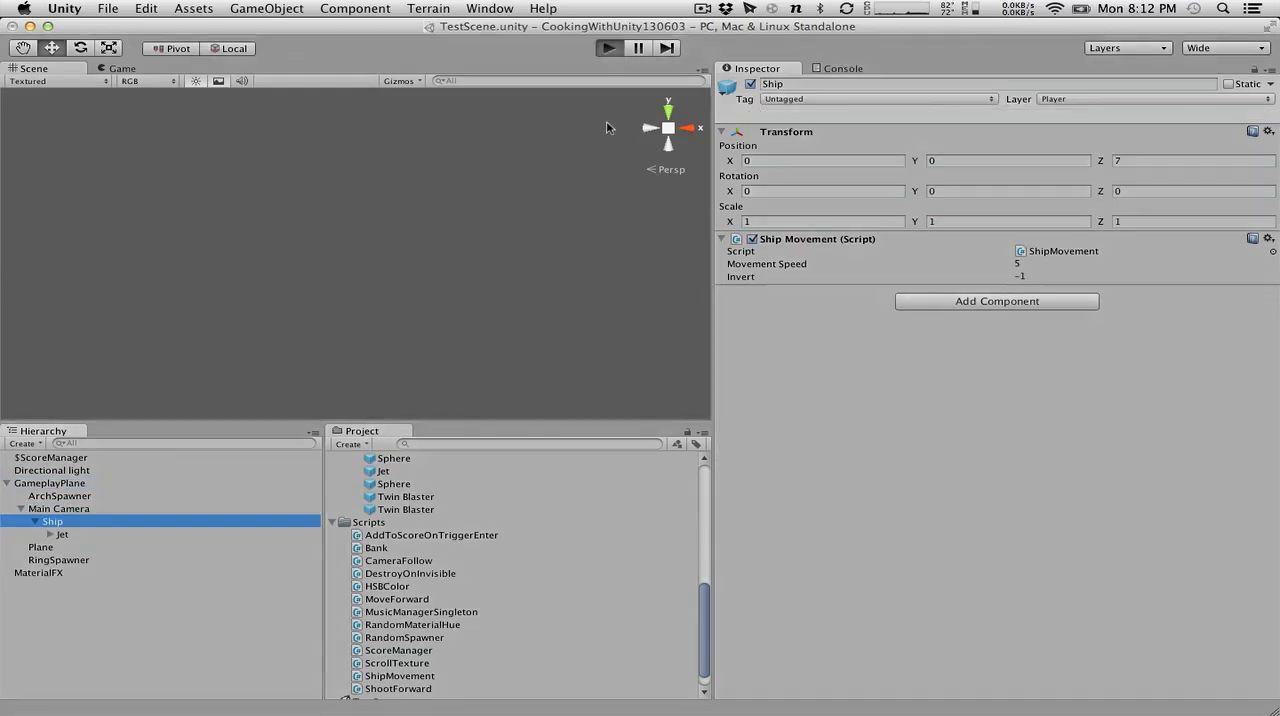
pyautogui.press('Right')
pyautogui.press('Left')
pyautogui.click(608, 50)
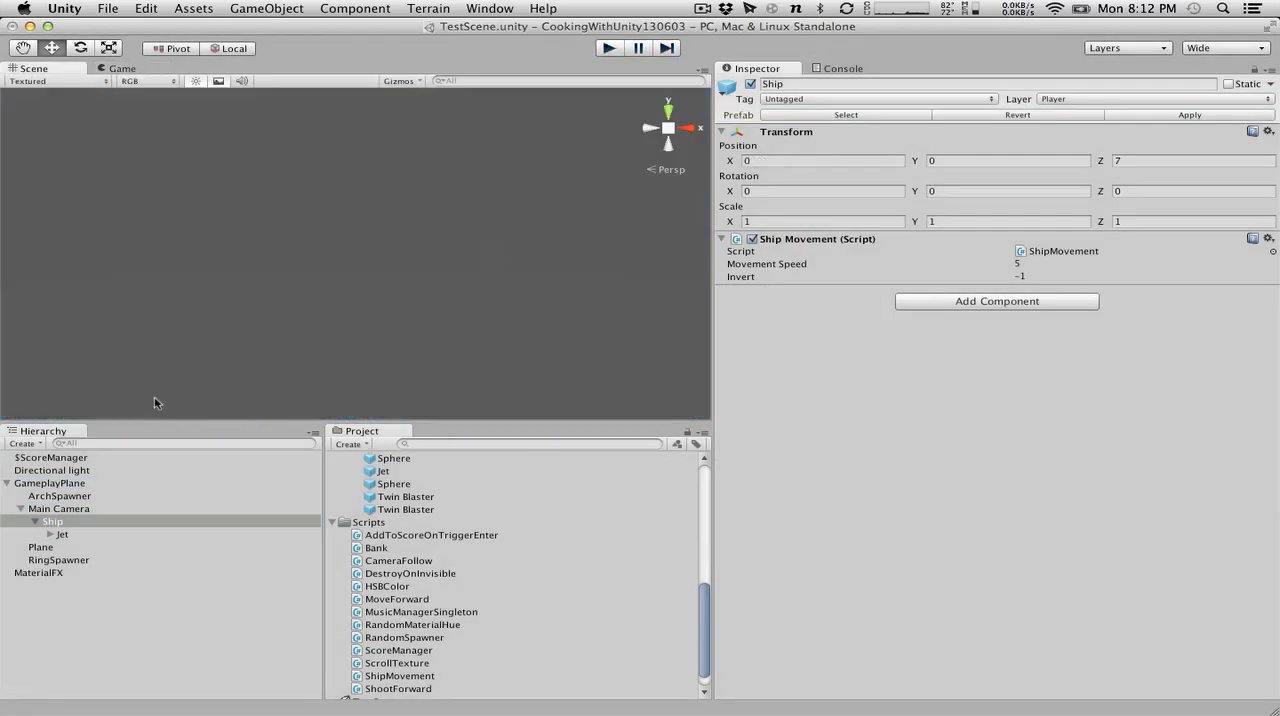
pyautogui.press('super+z')
pyautogui.press('super+z')
pyautogui.press('super+z')
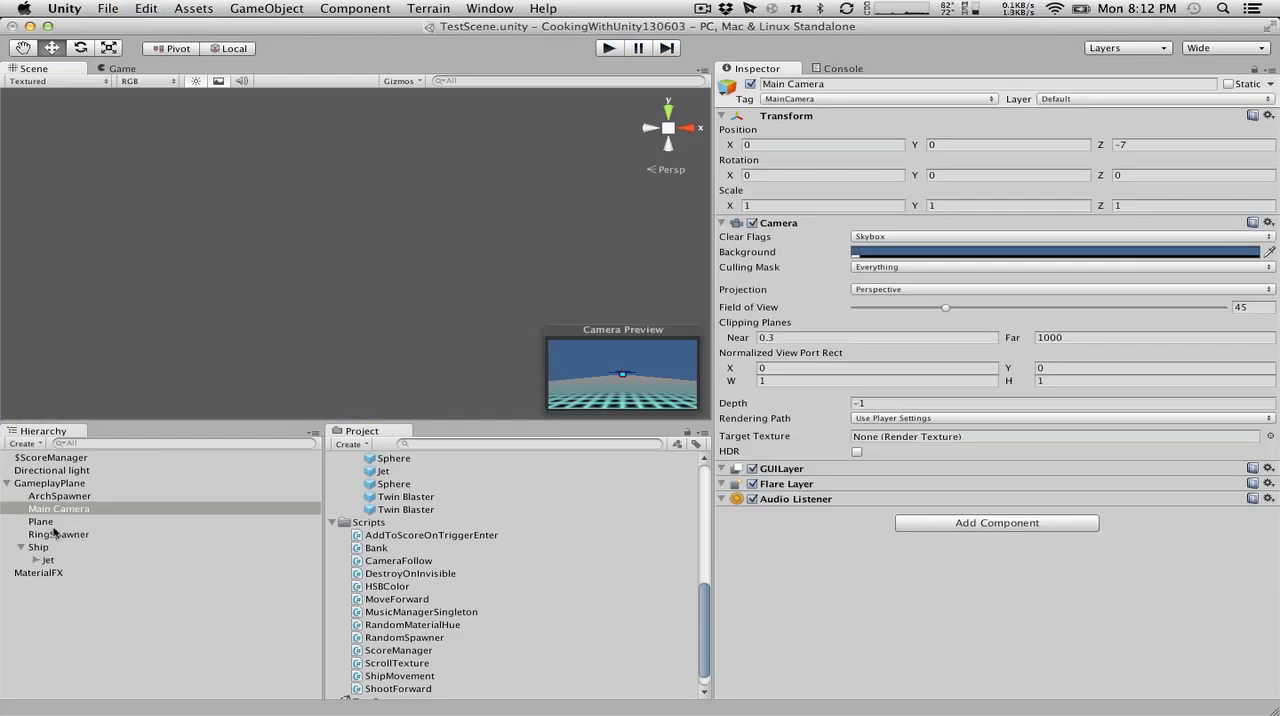
# Parent the Ship to the Main Camera again, play-test by steering the ship from side to side, and undo the parenting.
pyautogui.click(40, 547)
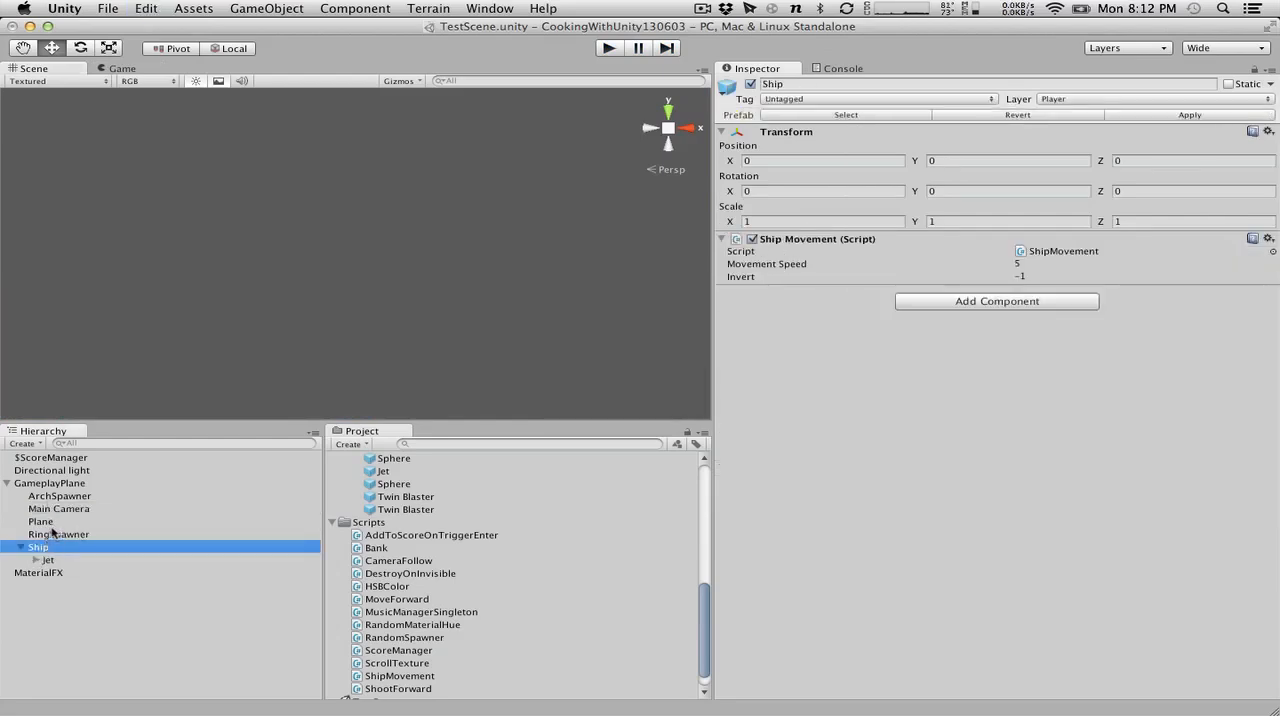
pyautogui.moveTo(40, 548); pyautogui.dragTo(64, 512)
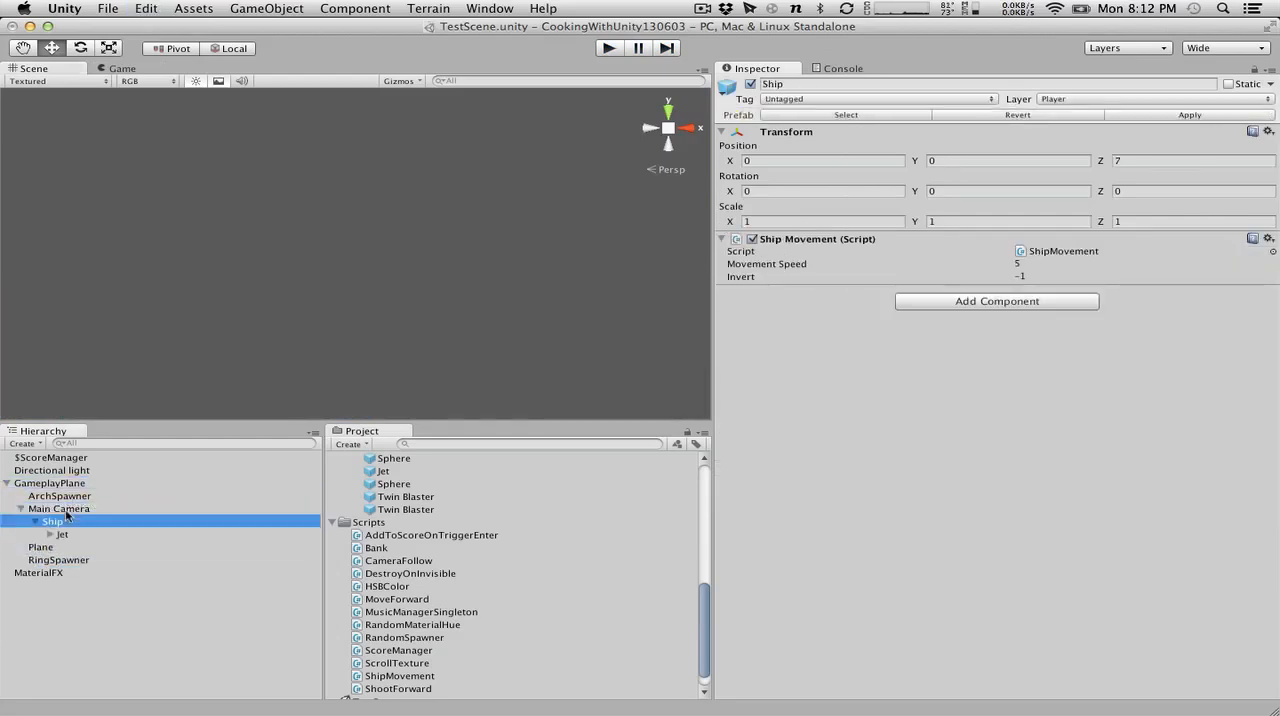
pyautogui.click(610, 48)
pyautogui.press('Right')
pyautogui.press('Left')
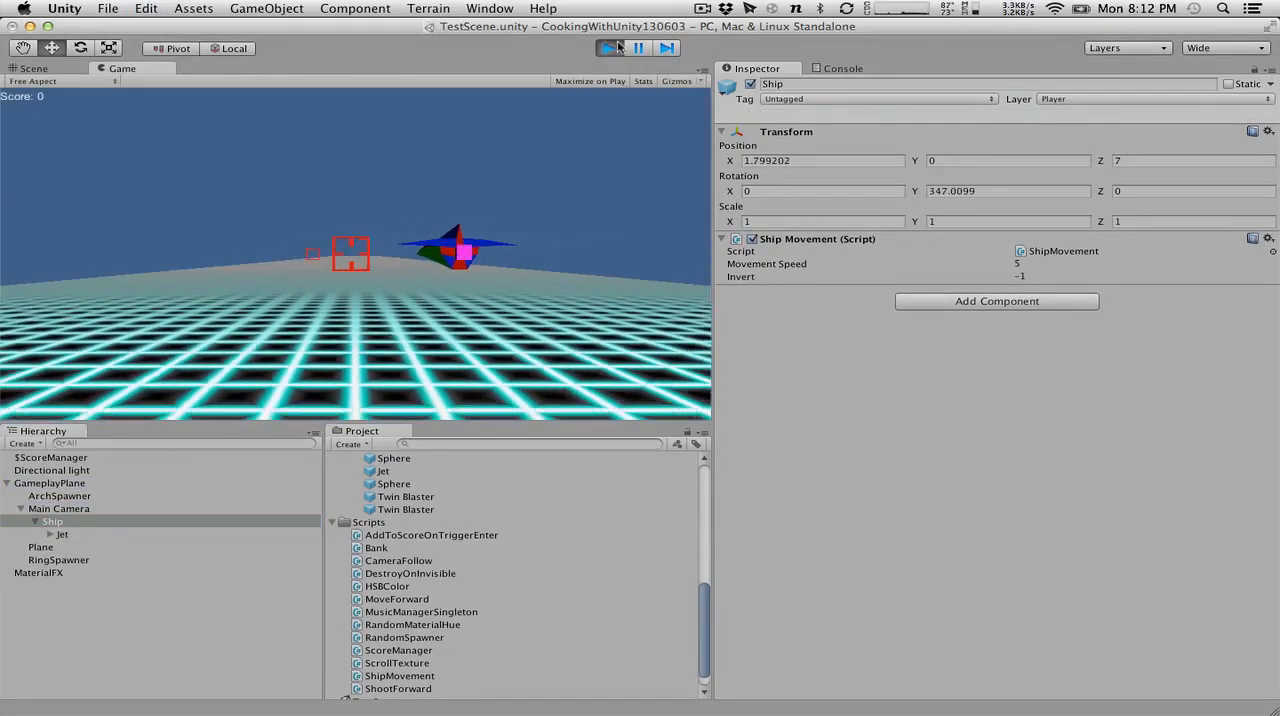
pyautogui.press('Right')
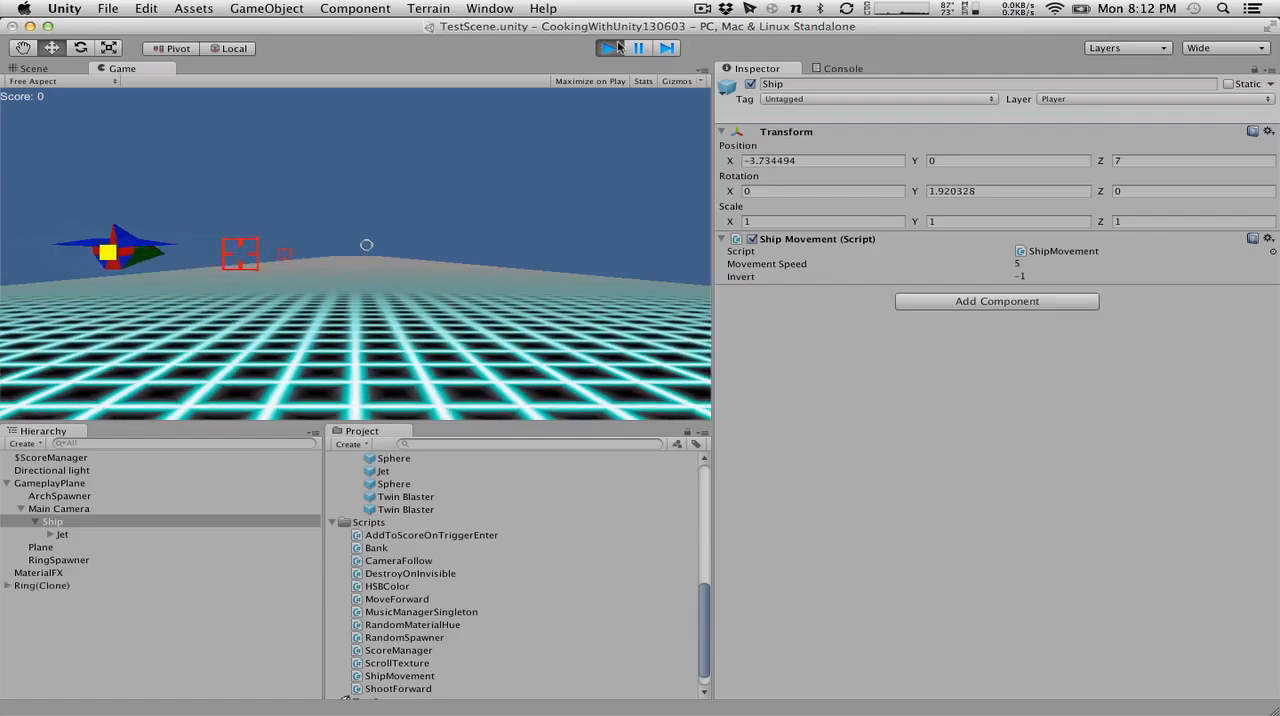
pyautogui.press('Left')
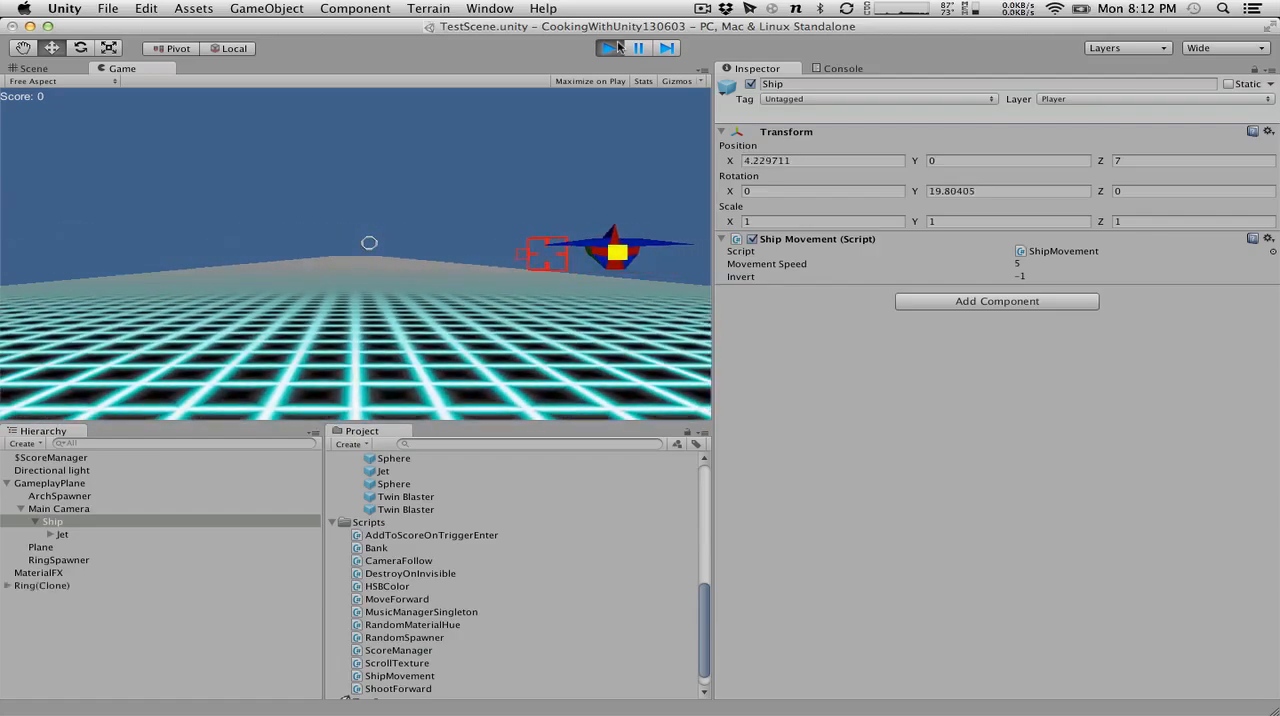
pyautogui.press('Right')
pyautogui.click(610, 51)
pyautogui.press('super+z')
pyautogui.press('super+z')
pyautogui.press('super+z')
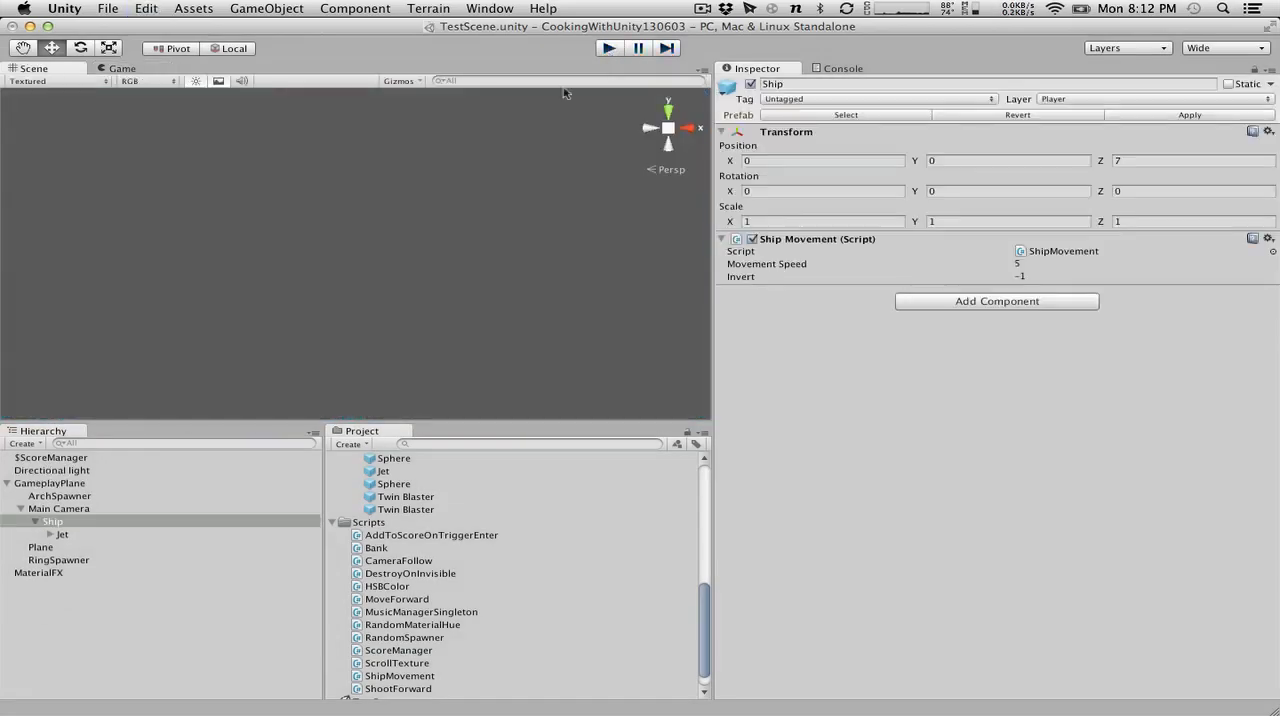
# Try making the Main Camera a child of the Ship, run the game to test the view, and undo the parenting.
pyautogui.moveTo(67, 516); pyautogui.dragTo(57, 550)
pyautogui.click(616, 48)
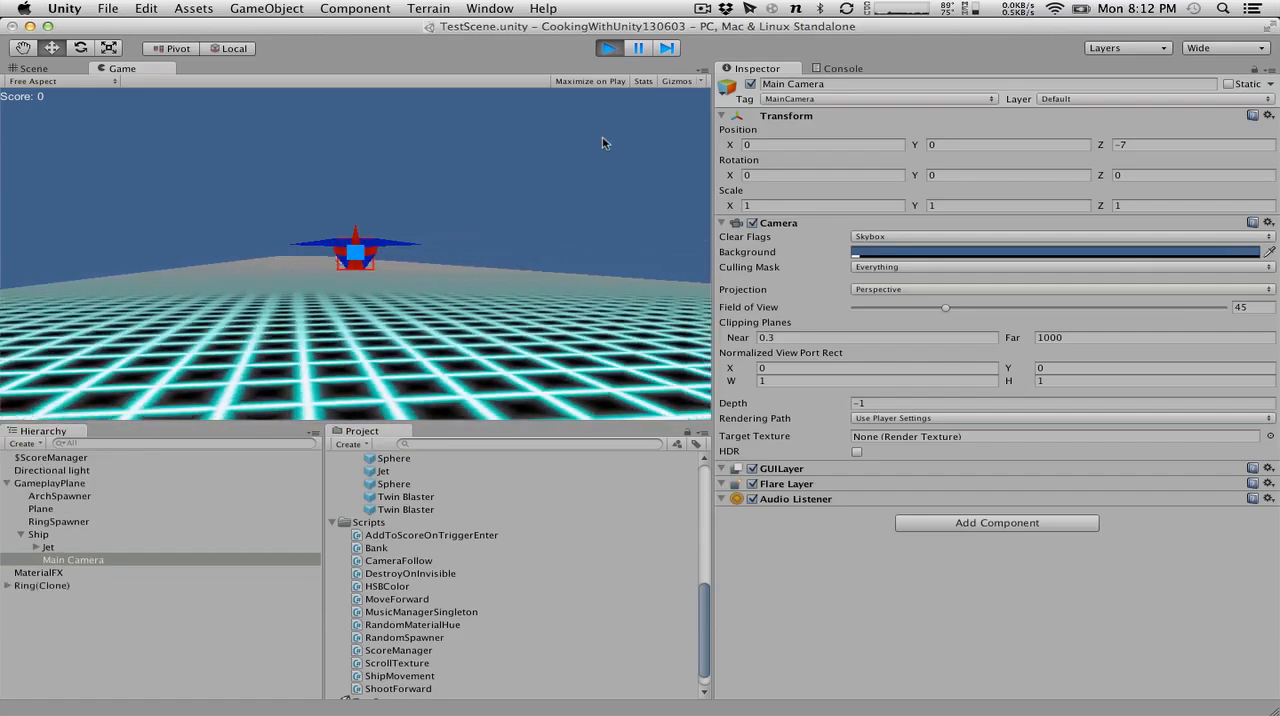
pyautogui.click(617, 47)
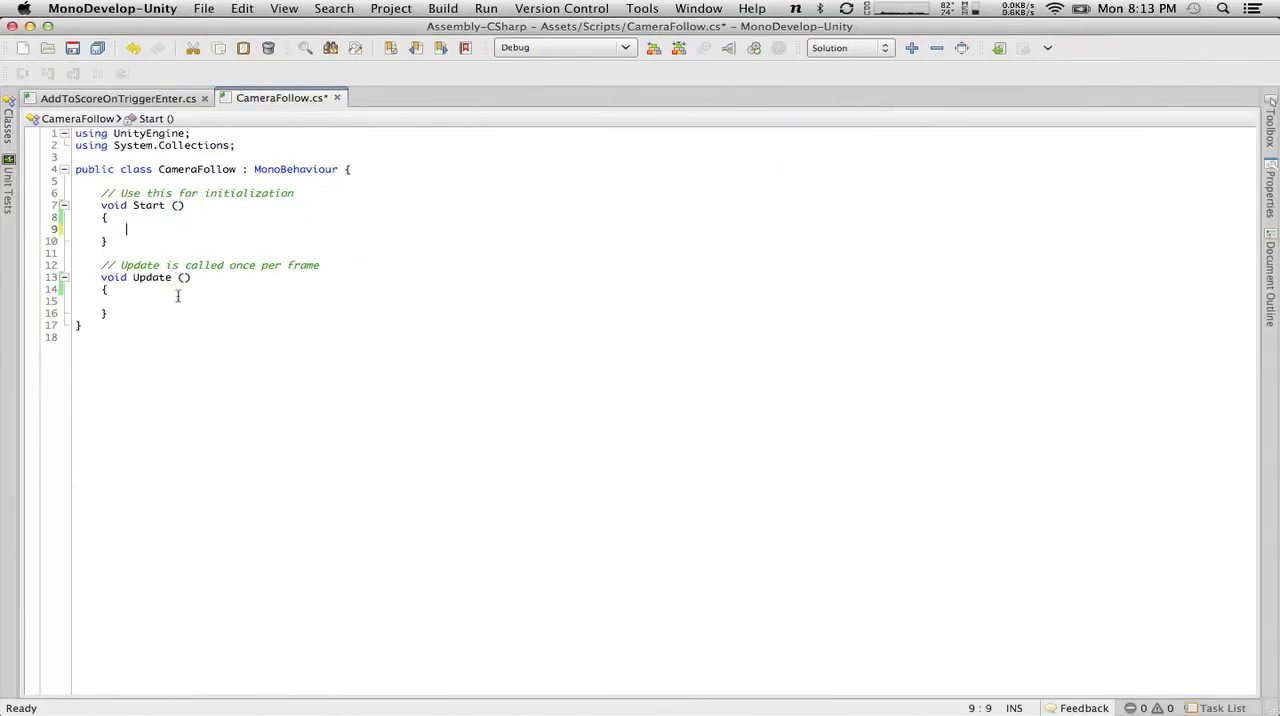
# Switch to MonoDevelop, declare public Vector3 movementRatio = Vector3.one at the start of the CameraFollow class, and save the script.
pyautogui.click(180, 303)
pyautogui.click(71, 48)
pyautogui.click(344, 169)
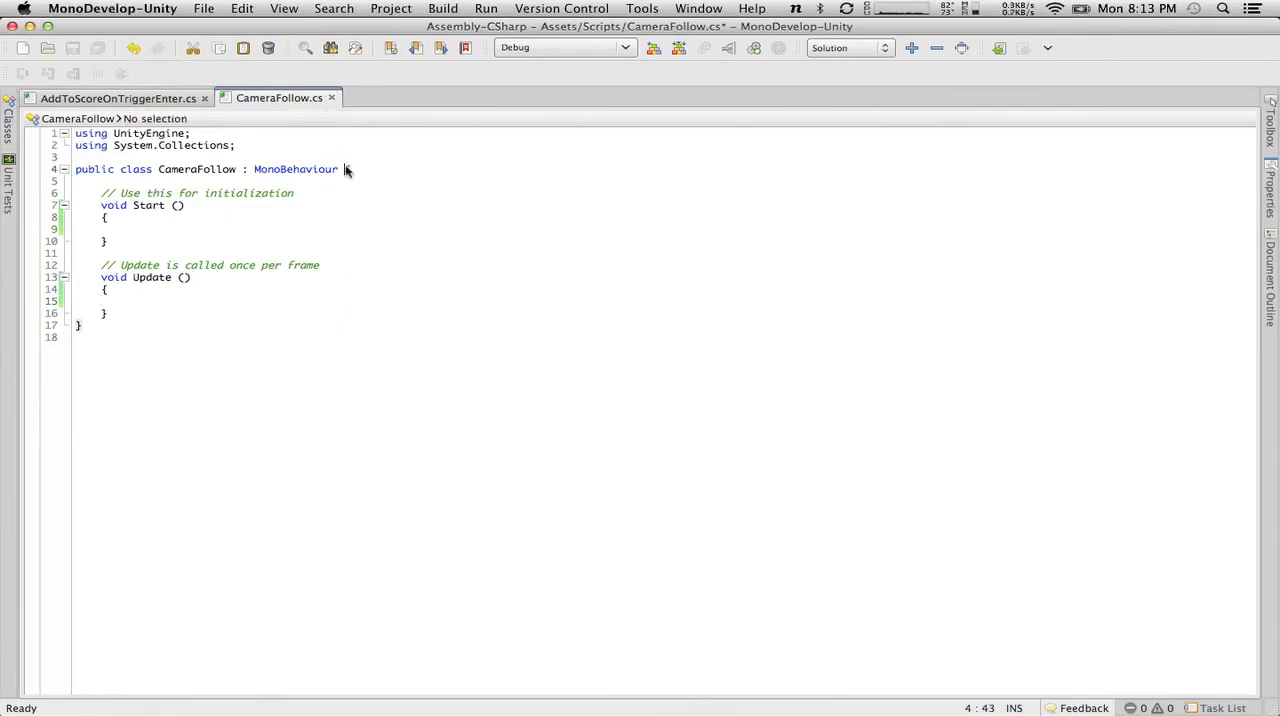
pyautogui.press('Return')
pyautogui.press('Return')
pyautogui.write('public ')
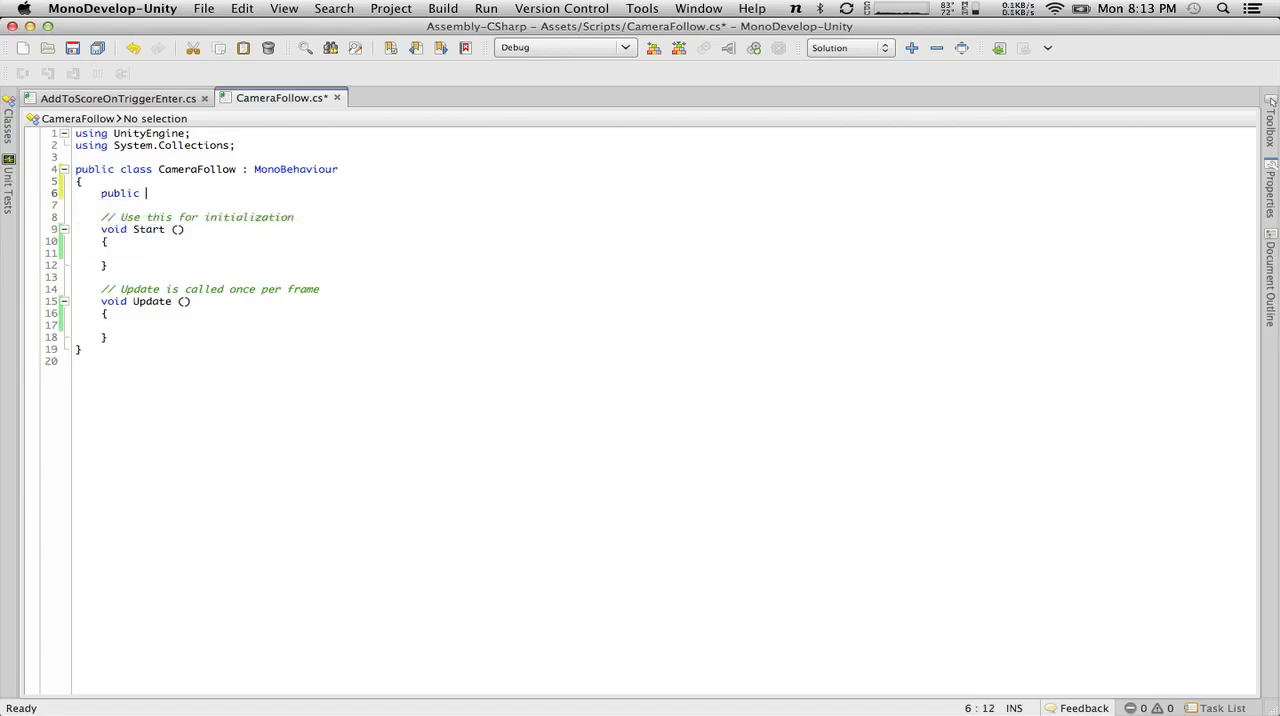
pyautogui.write('Vector3')
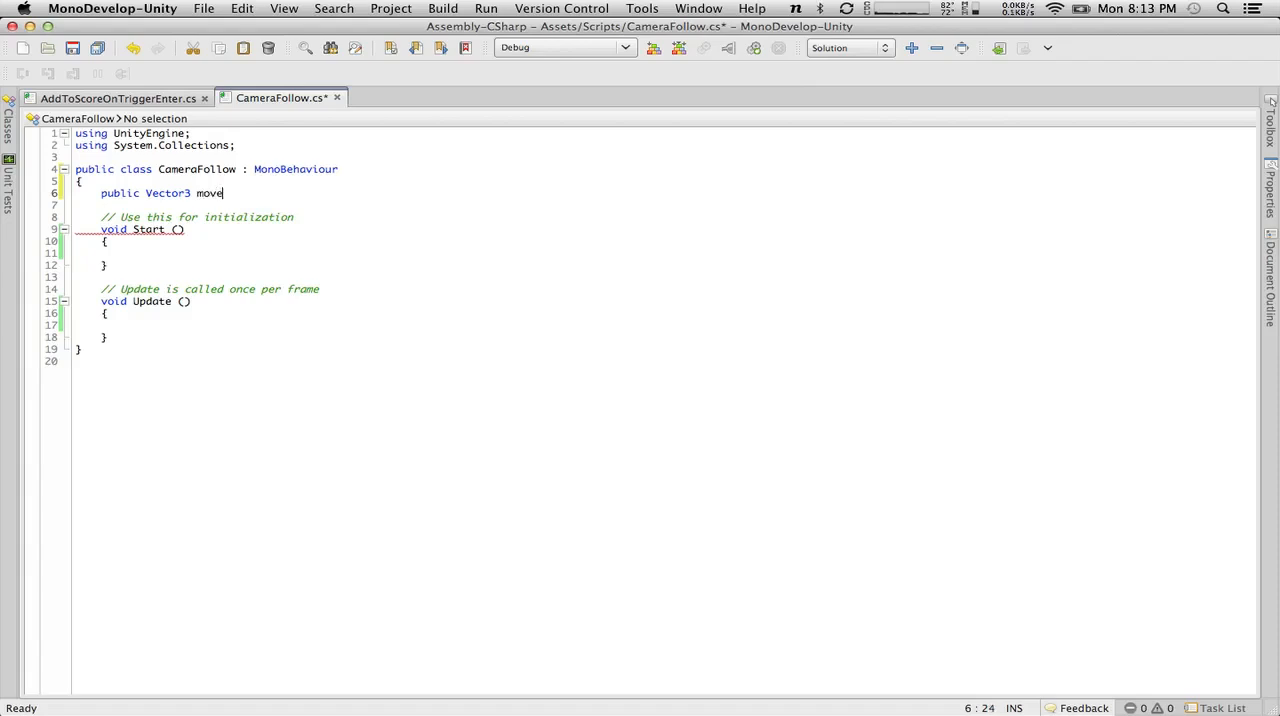
pyautogui.write(' movementRatio = Vector3.one')
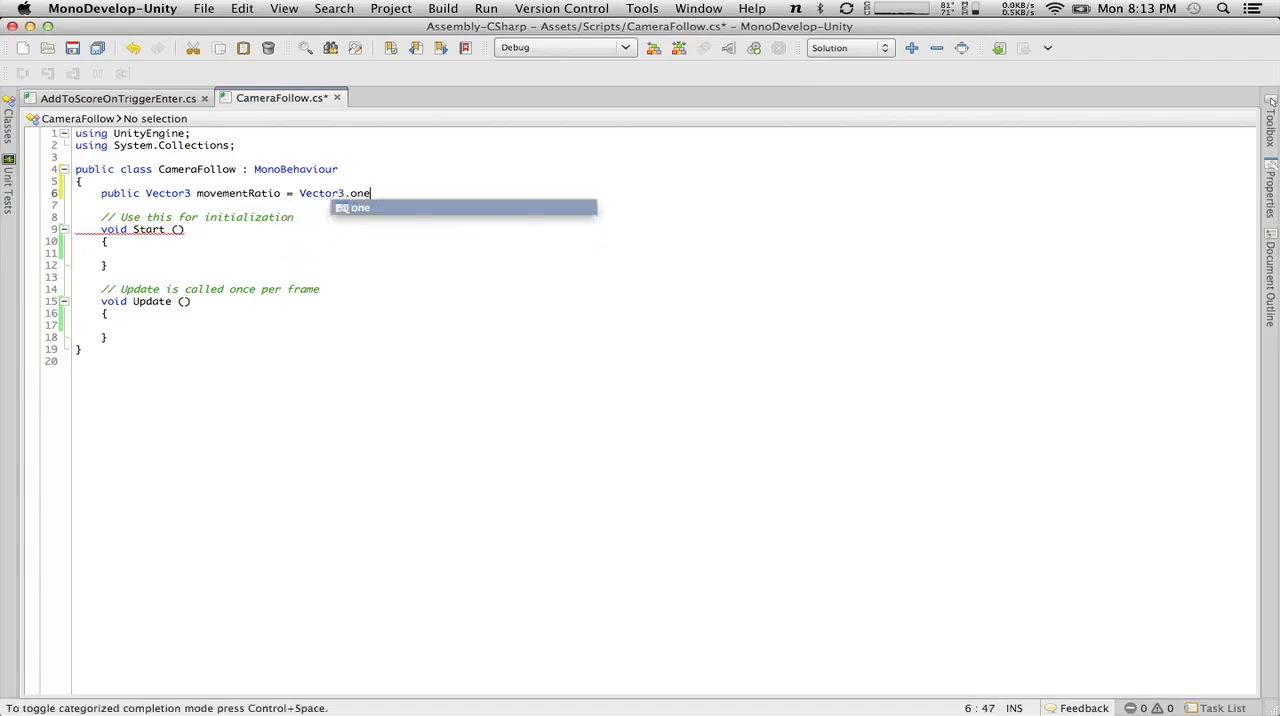
pyautogui.write(';')
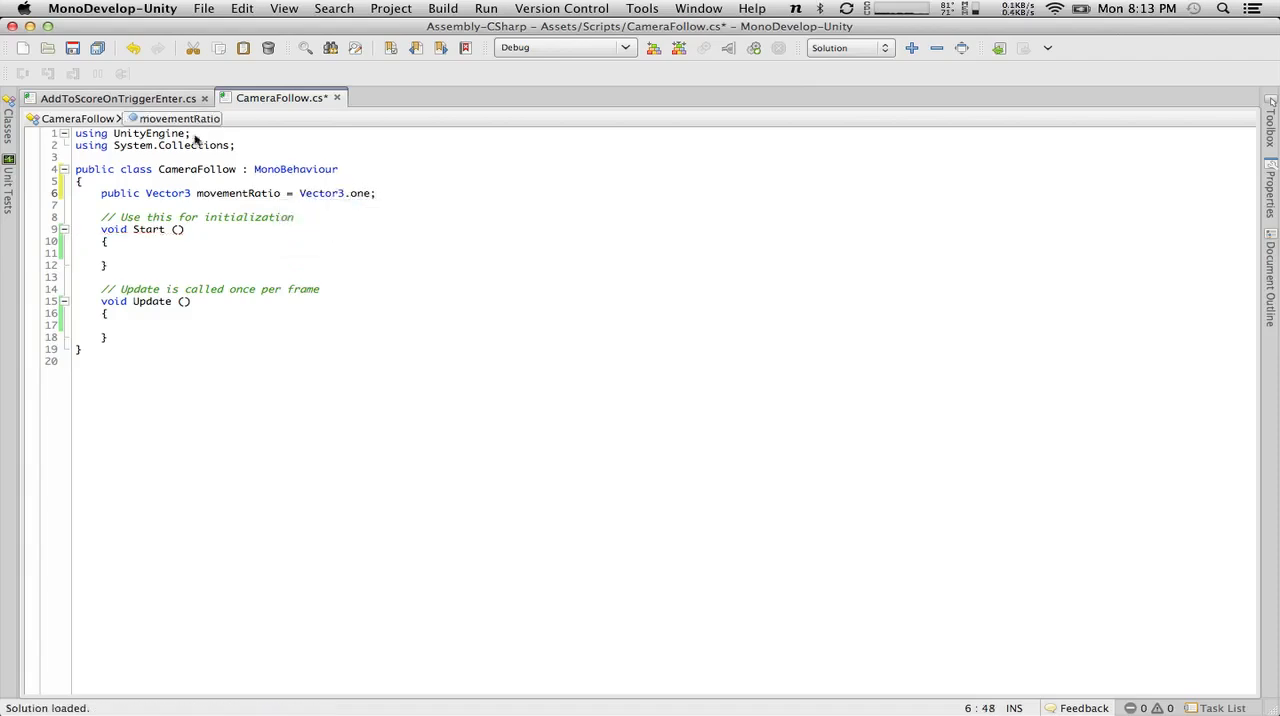
pyautogui.click(156, 252)
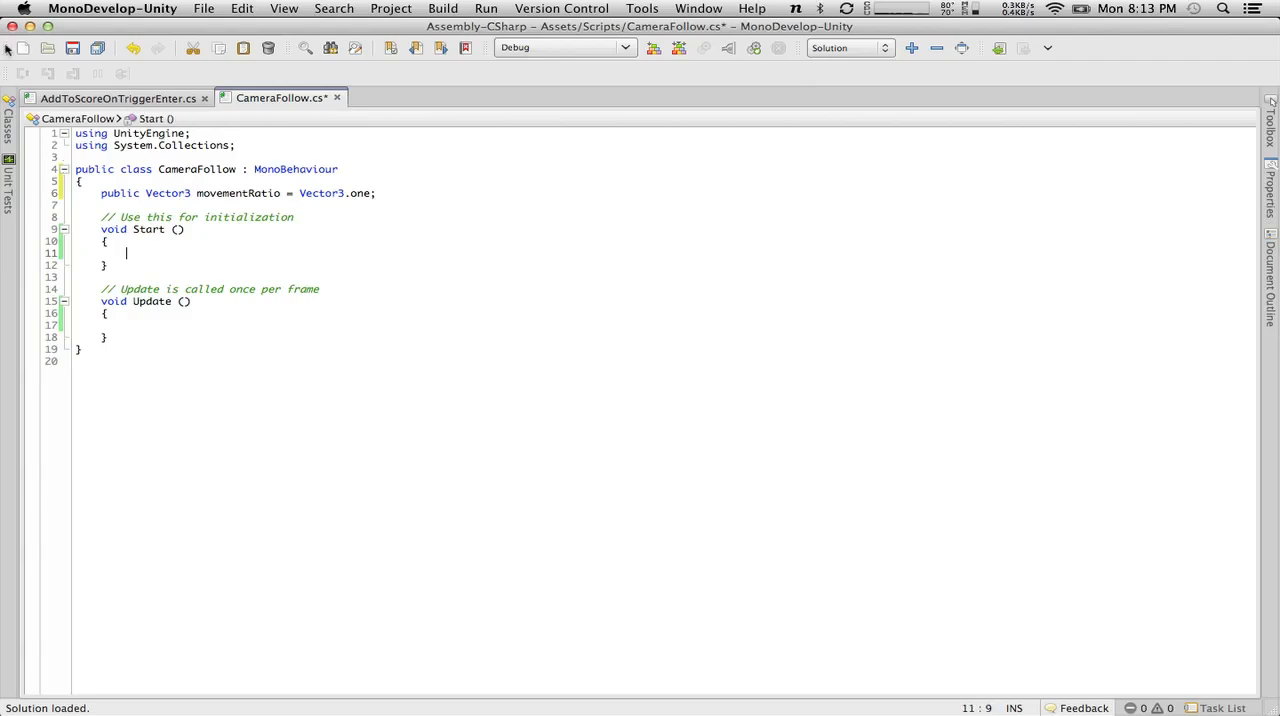
pyautogui.click(72, 47)
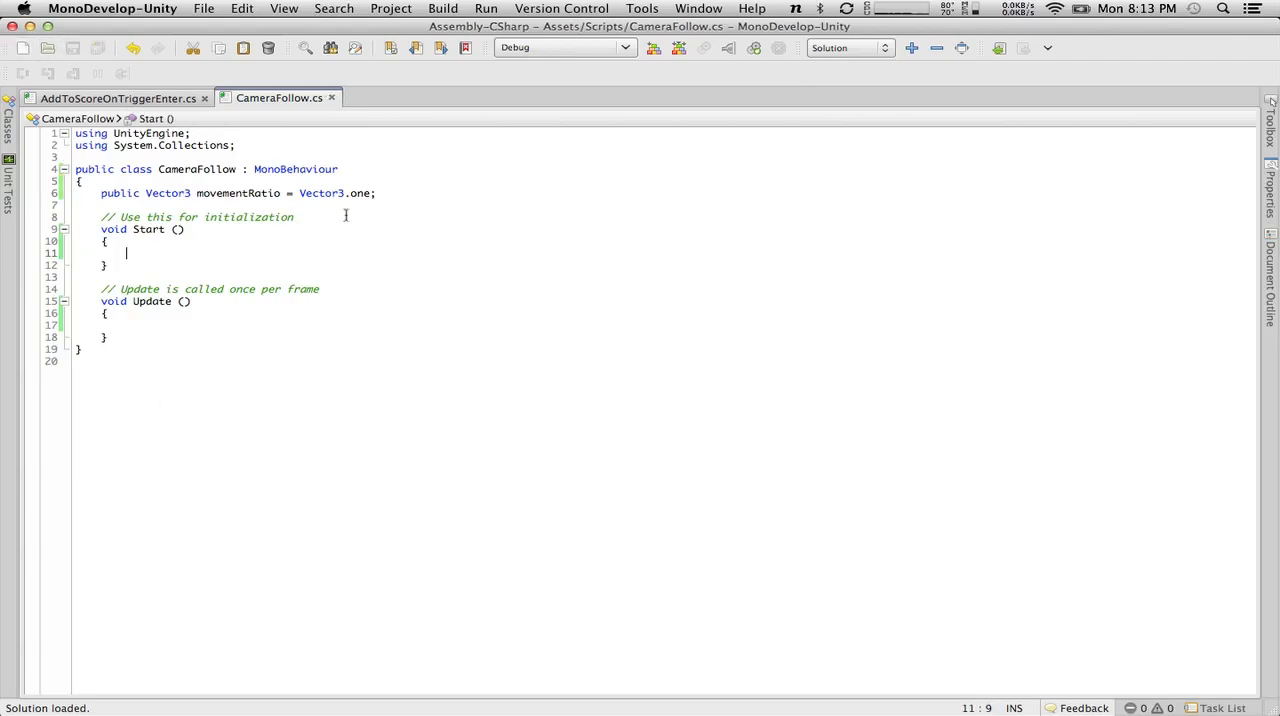
# Declare a public Transform objectToFollow above the movementRatio variable and save the script.
pyautogui.click(401, 184)
pyautogui.click(402, 200)
pyautogui.press('Return')
pyautogui.write('public Transd')
pyautogui.press('BackSpace')
pyautogui.write('form')
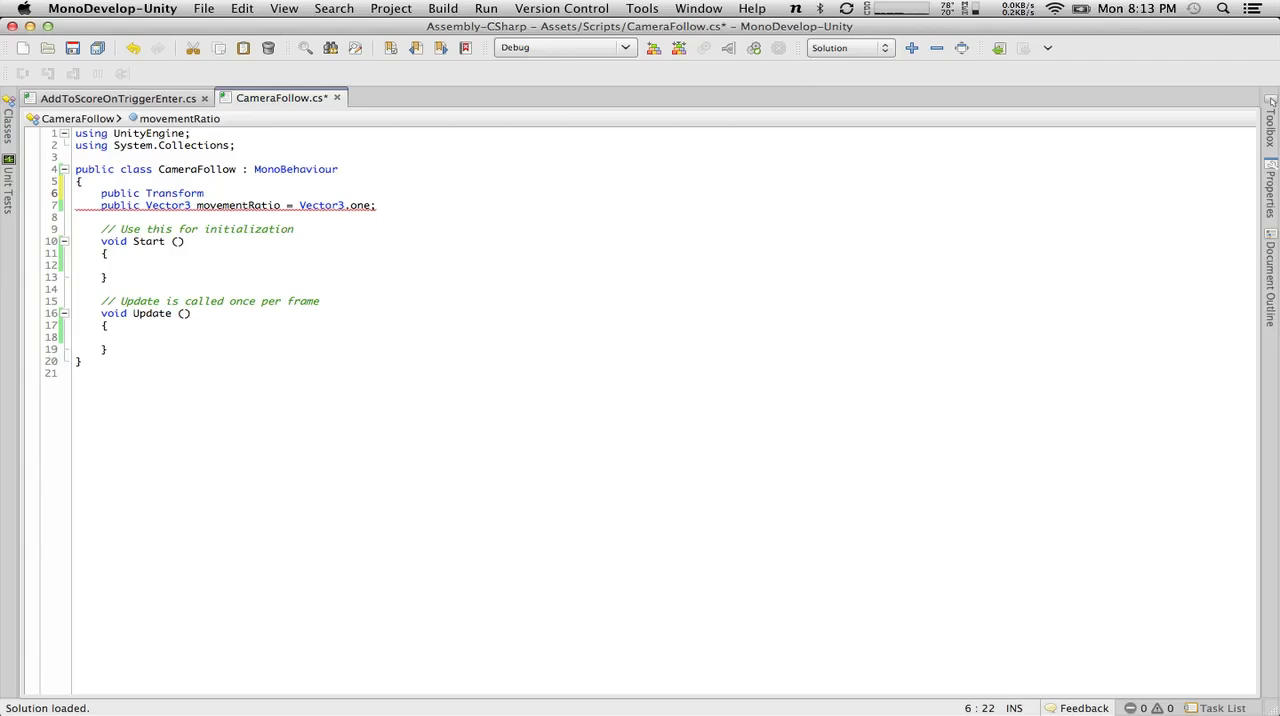
pyautogui.write('Tof')
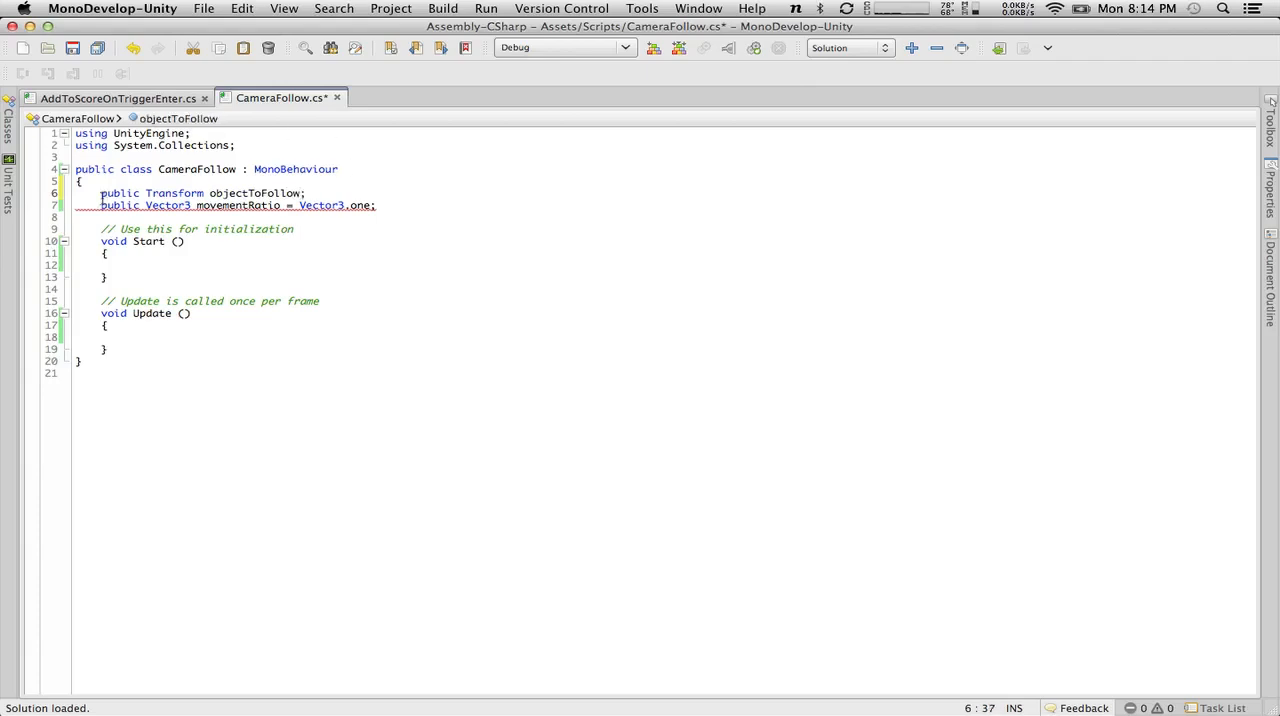
pyautogui.click(72, 48)
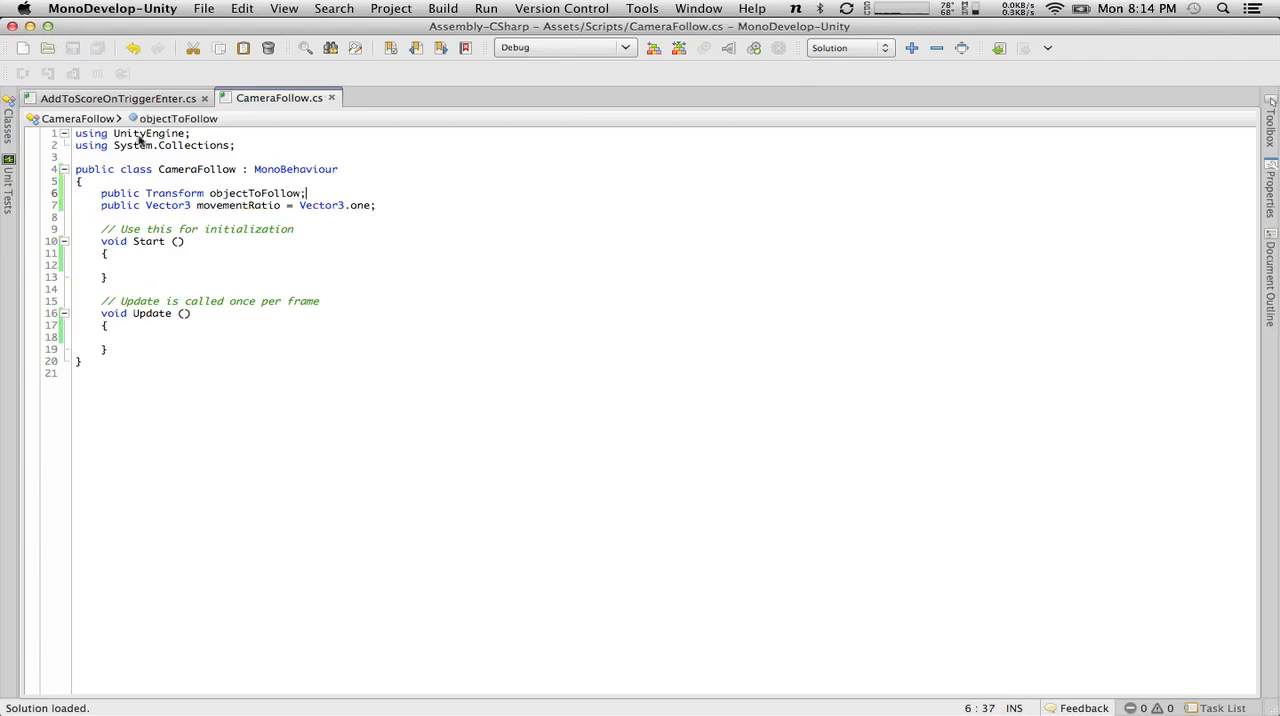
# Add Vector3 newPosition = objectToFollow.position; to the Update method and save the script.
pyautogui.click(185, 337)
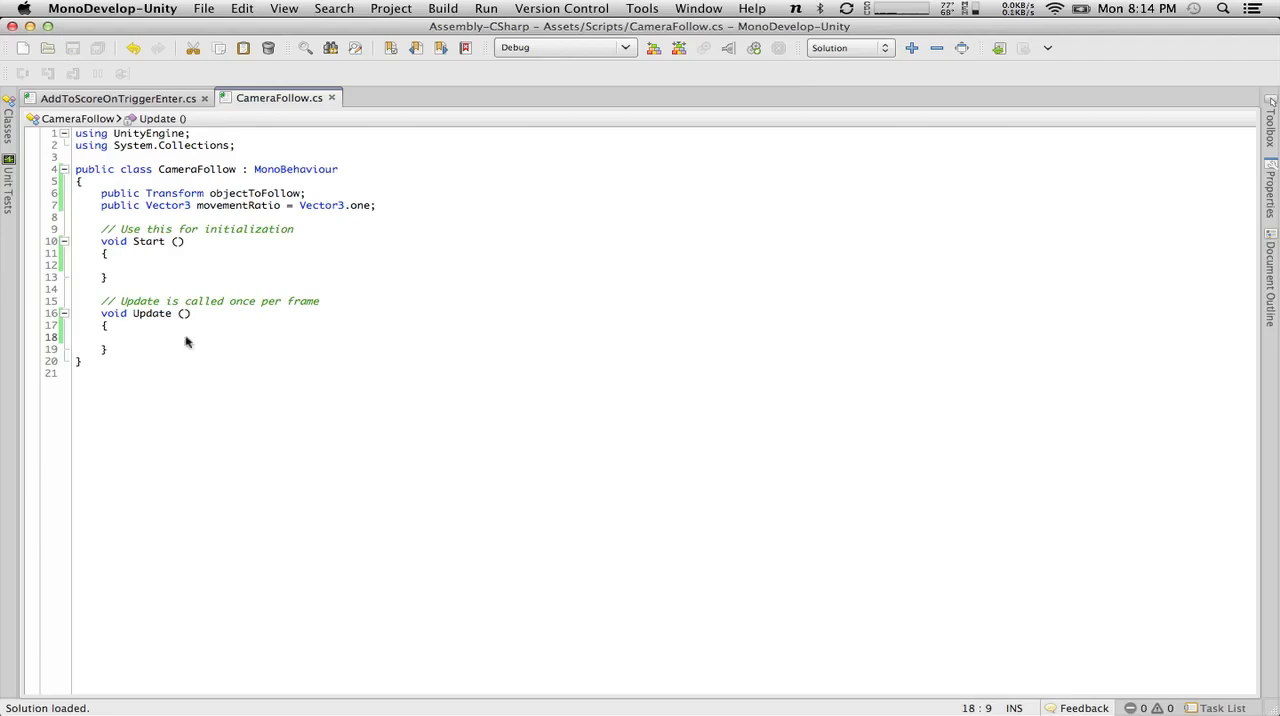
pyautogui.write('transform.')
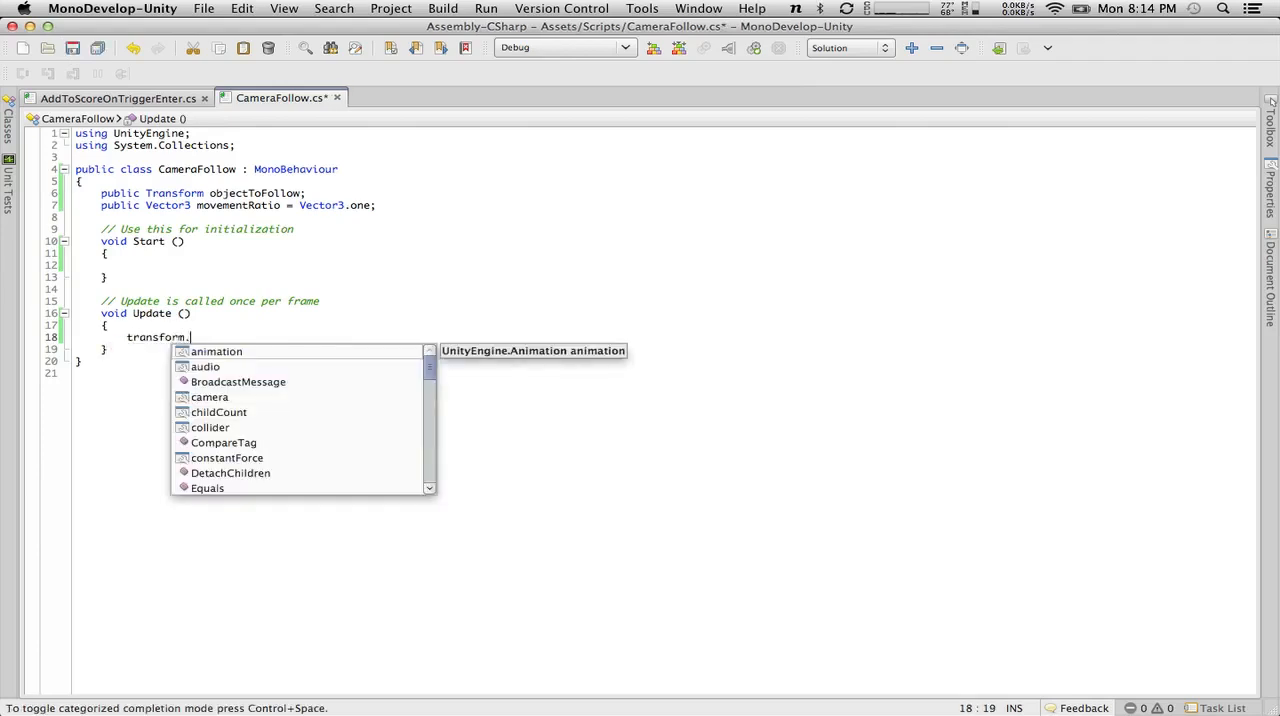
pyautogui.press('BackSpace')
pyautogui.press('BackSpace')
pyautogui.press('BackSpace')
pyautogui.press('BackSpace')
pyautogui.press('BackSpace')
pyautogui.press('BackSpace')
pyautogui.press('BackSpace')
pyautogui.press('BackSpace')
pyautogui.press('BackSpace')
pyautogui.press('BackSpace')
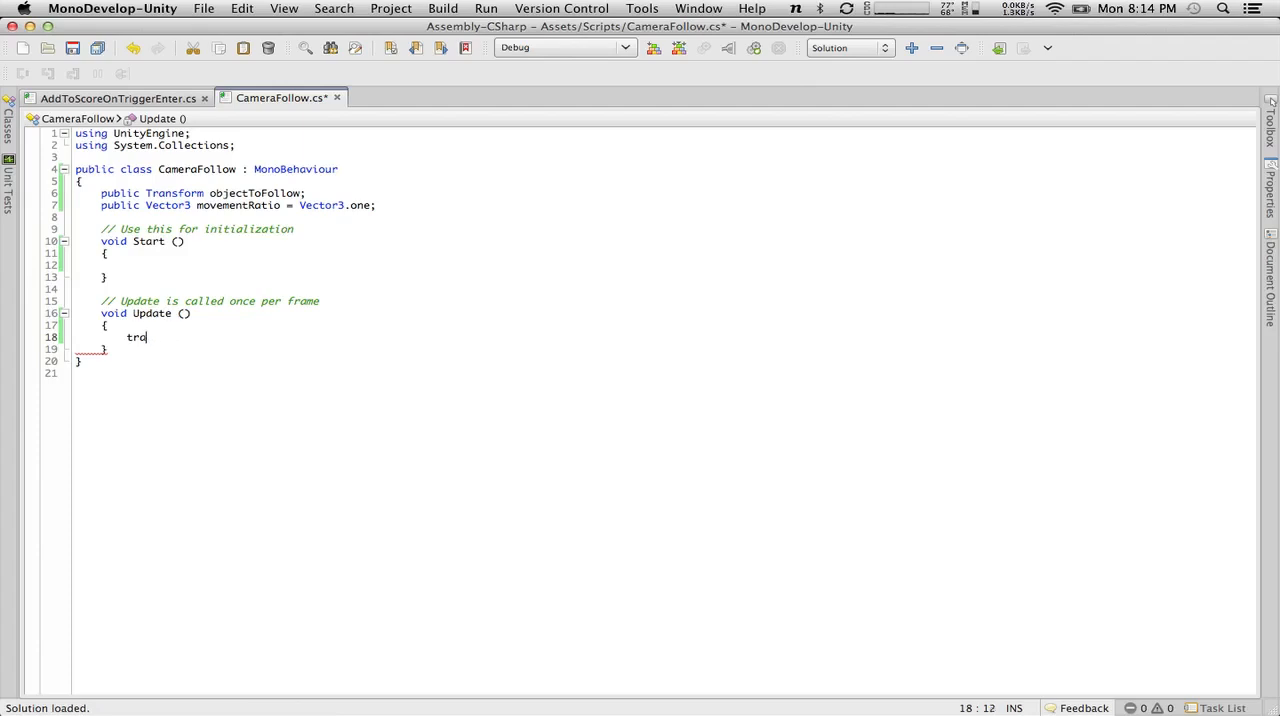
pyautogui.write('Vec')
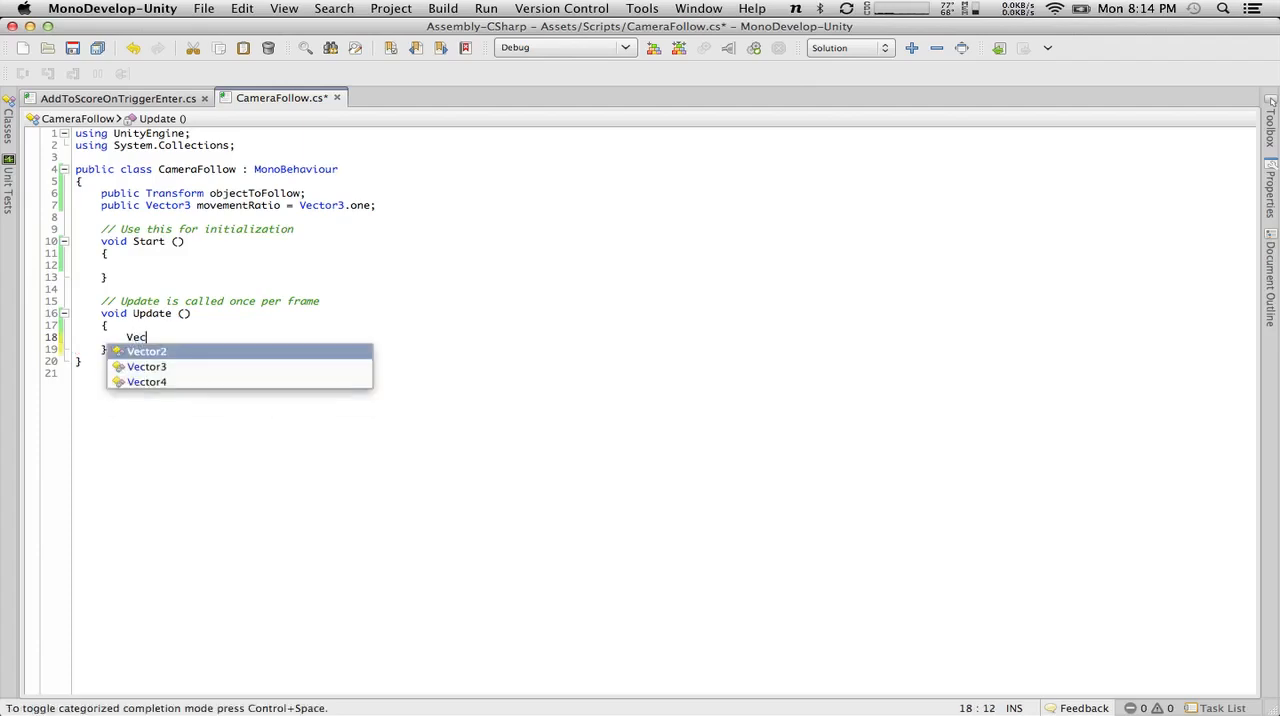
pyautogui.write('tor3 newP')
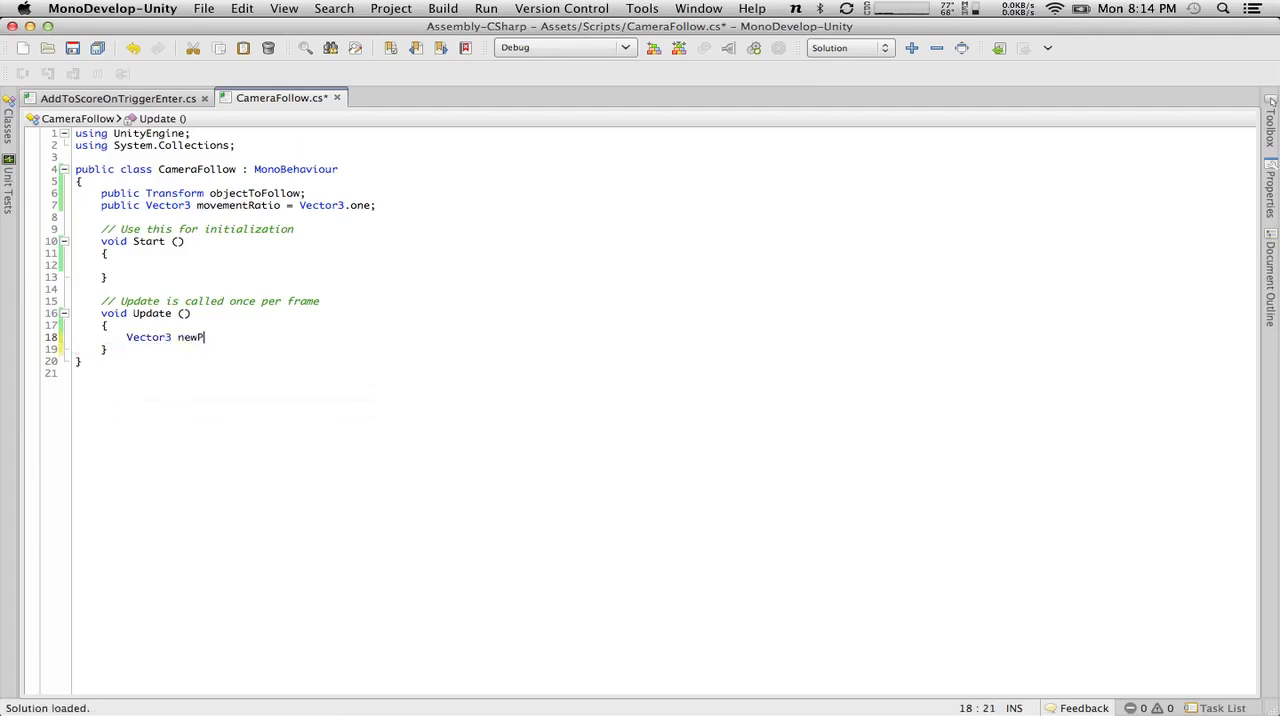
pyautogui.write('osition = object')
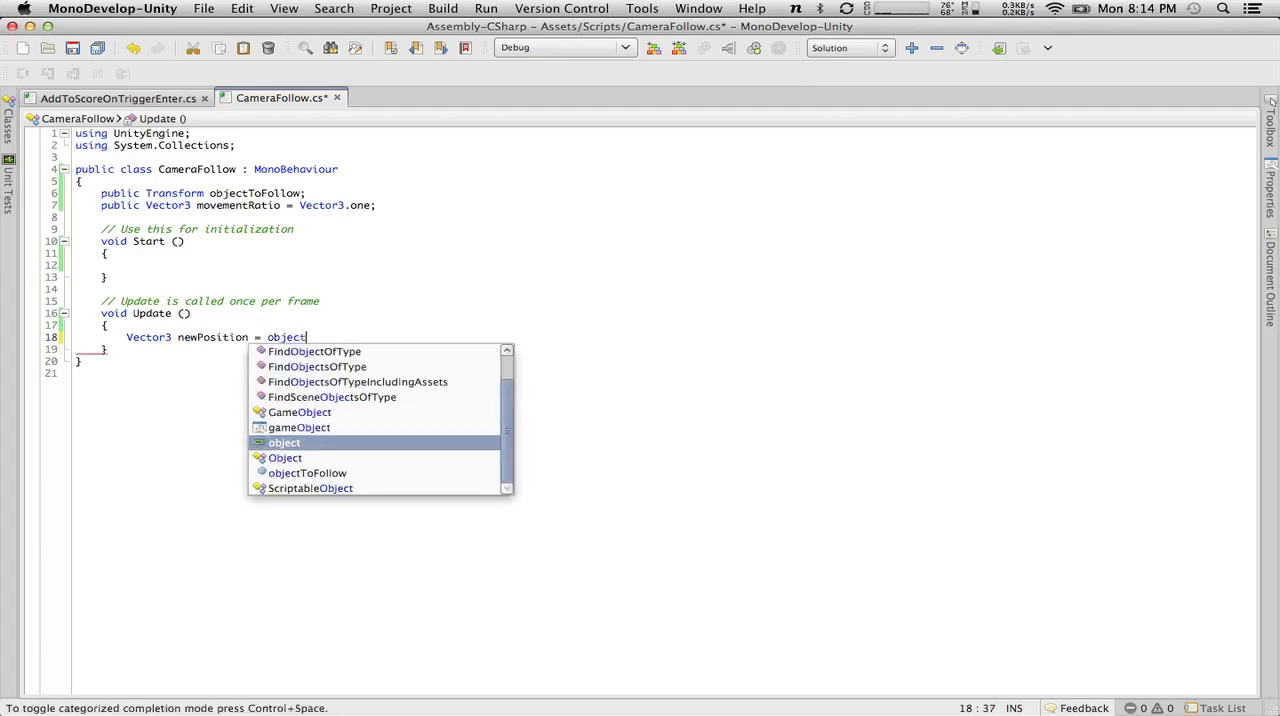
pyautogui.write('ToFollow.po')
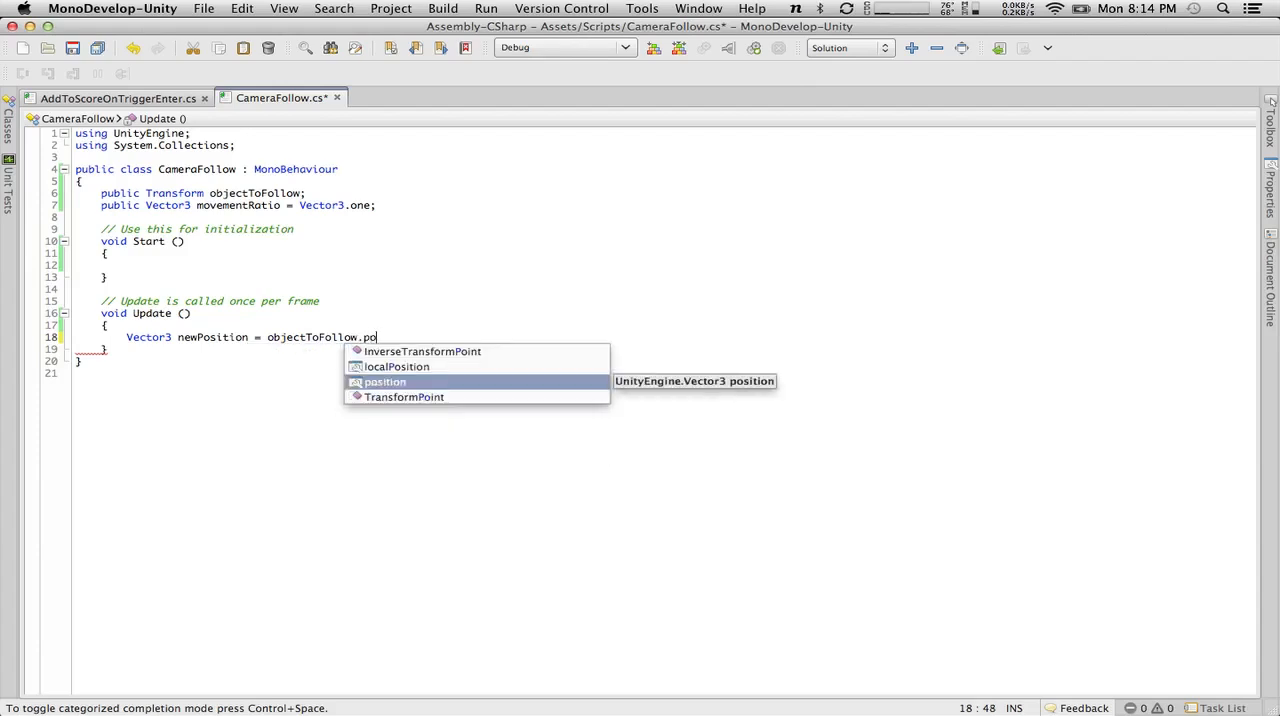
pyautogui.press('Return')
pyautogui.write(';')
pyautogui.press('Return')
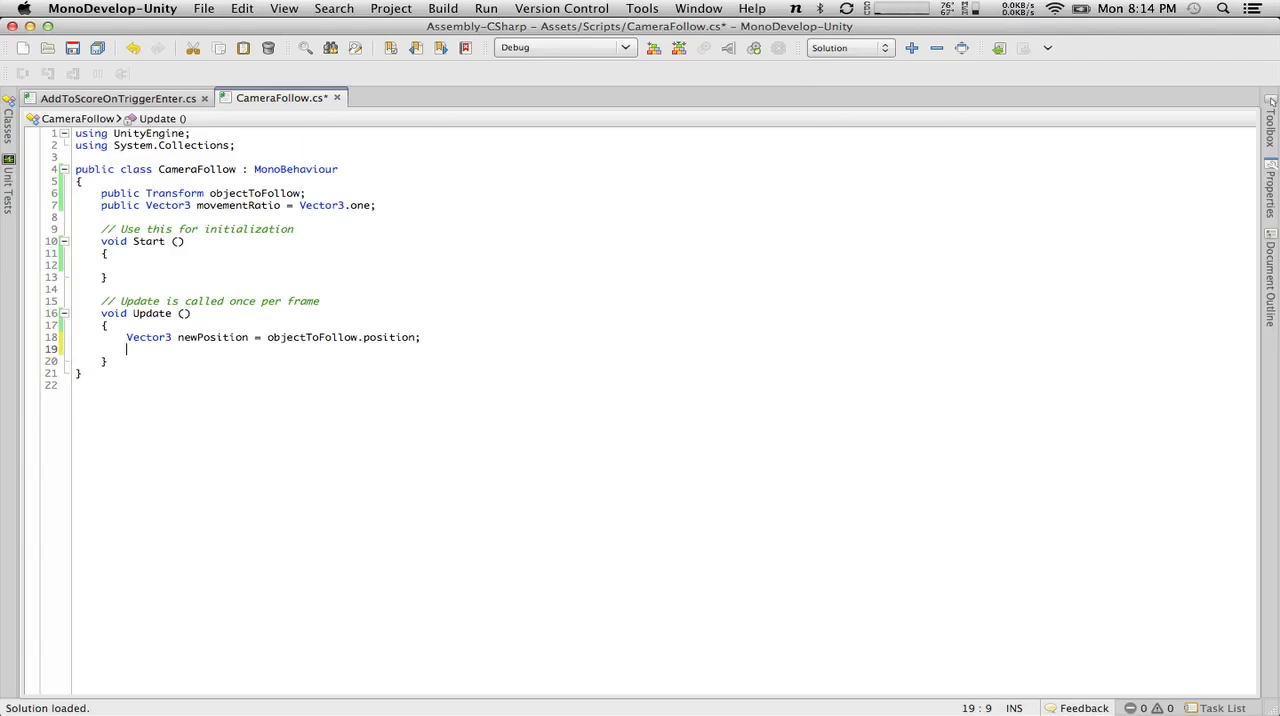
pyautogui.write('n')
pyautogui.press('BackSpace')
pyautogui.press('super+s')
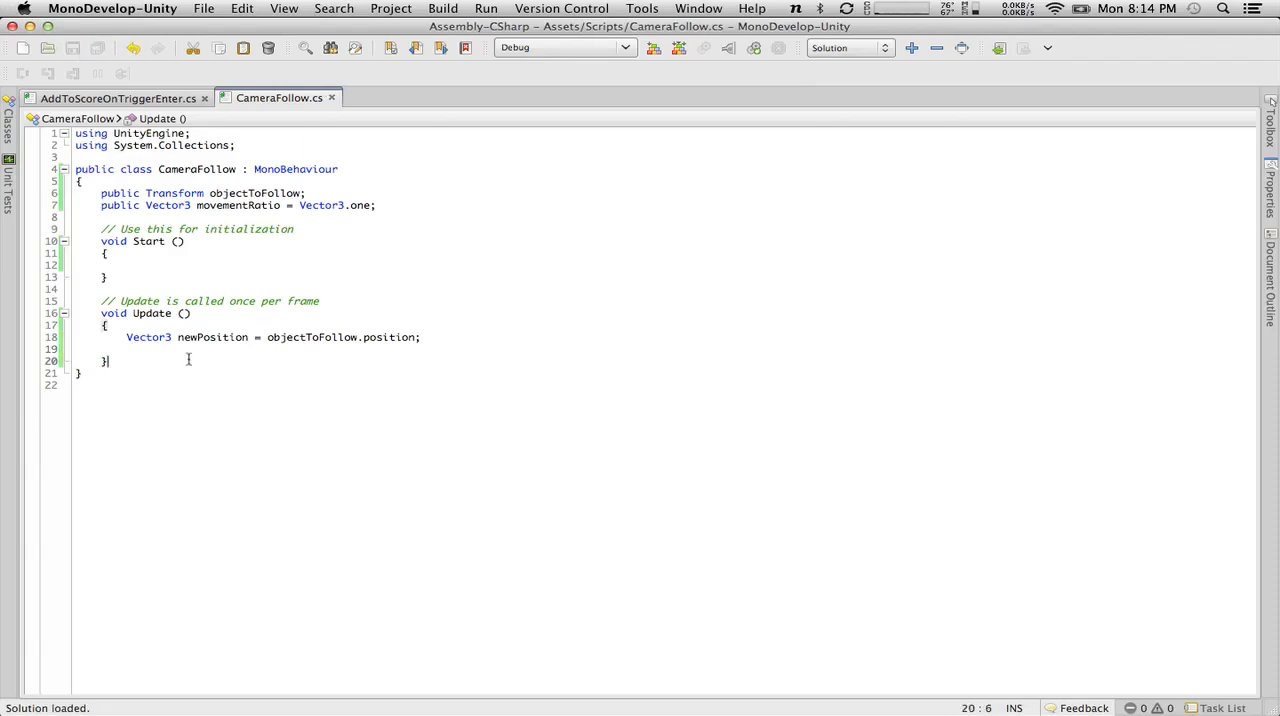
pyautogui.write('n')
pyautogui.press('BackSpace')
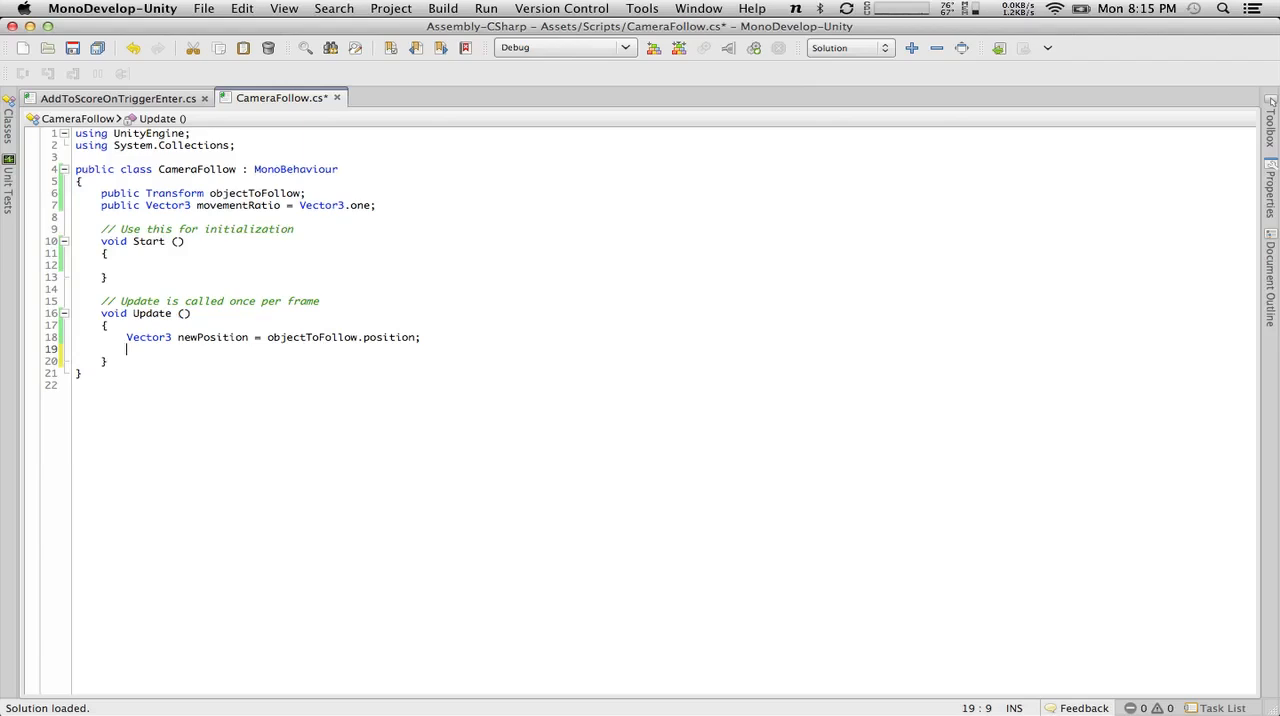
# Change movementRatio to type Vector2 with Vector2.one as its default and save the script.
pyautogui.click(197, 205)
pyautogui.press('Left')
pyautogui.press('BackSpace')
pyautogui.write('2')
pyautogui.click(345, 205)
pyautogui.press('BackSpace')
pyautogui.write('2')
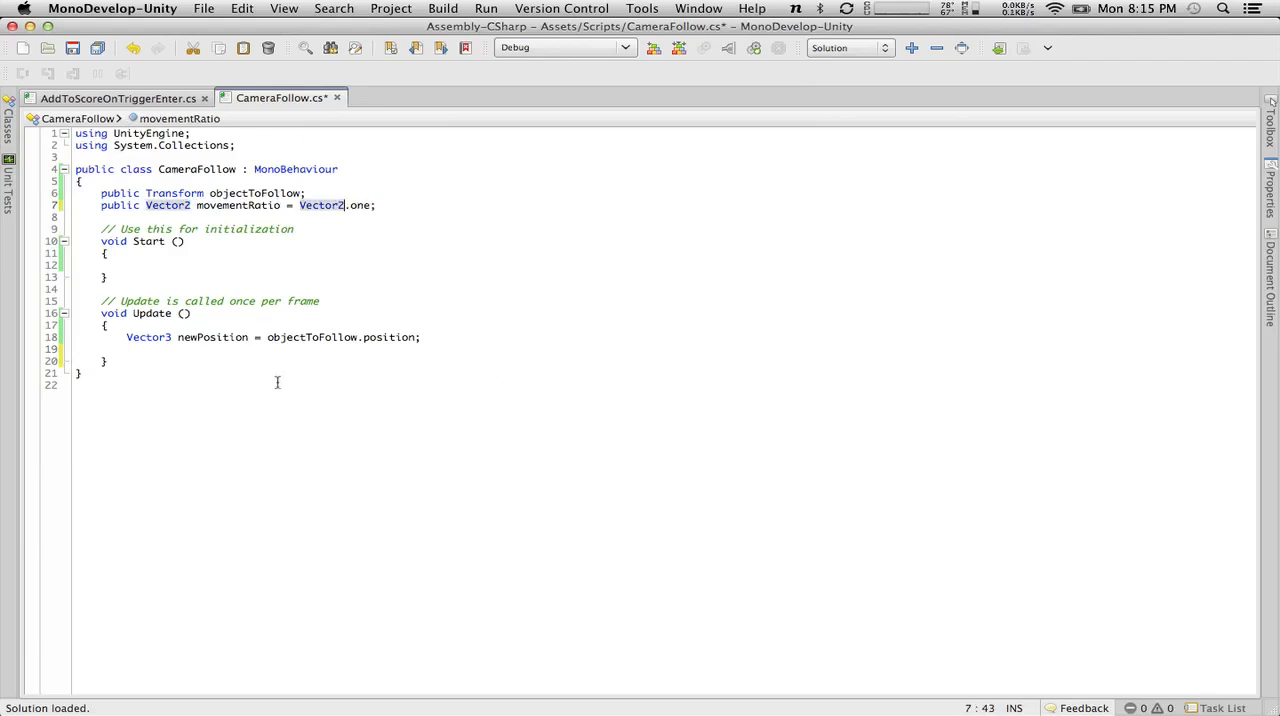
pyautogui.click(296, 349)
pyautogui.click(77, 49)
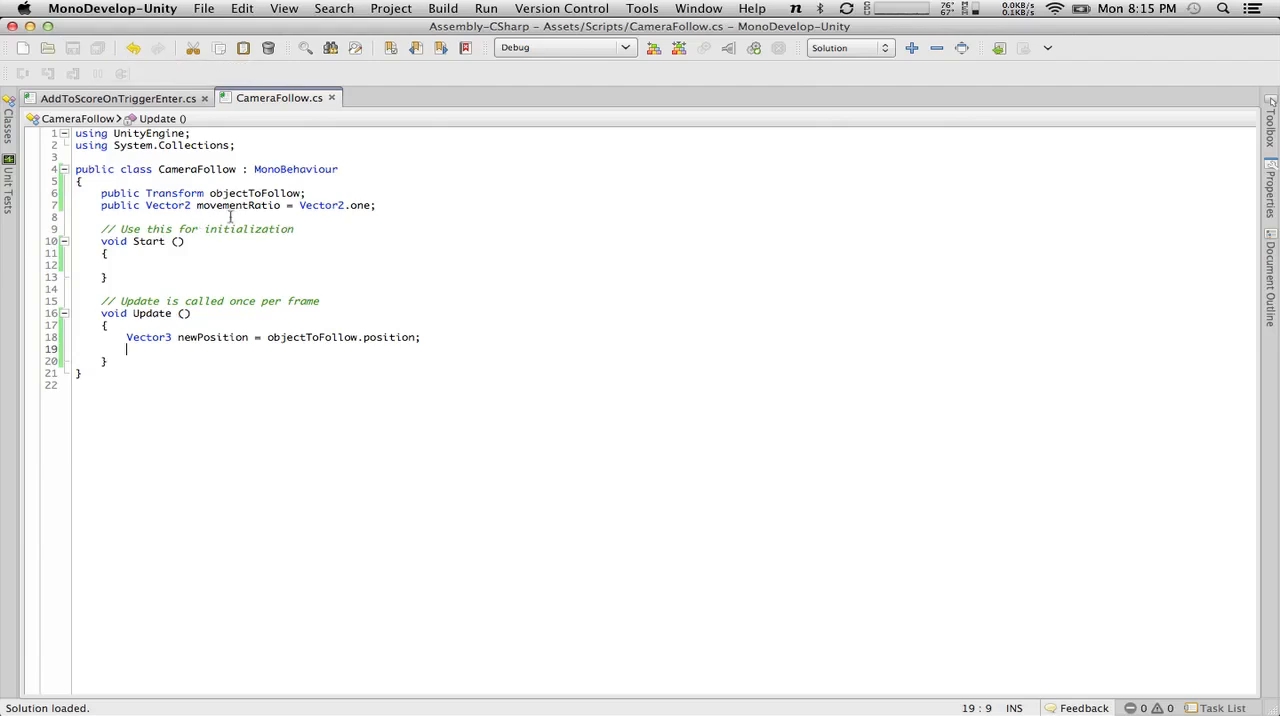
# Change newPosition in Update to a Vector2, cast objectToFollow.position to (Vector2), and save the script.
pyautogui.click(173, 337)
pyautogui.press('BackSpace')
pyautogui.write('2')
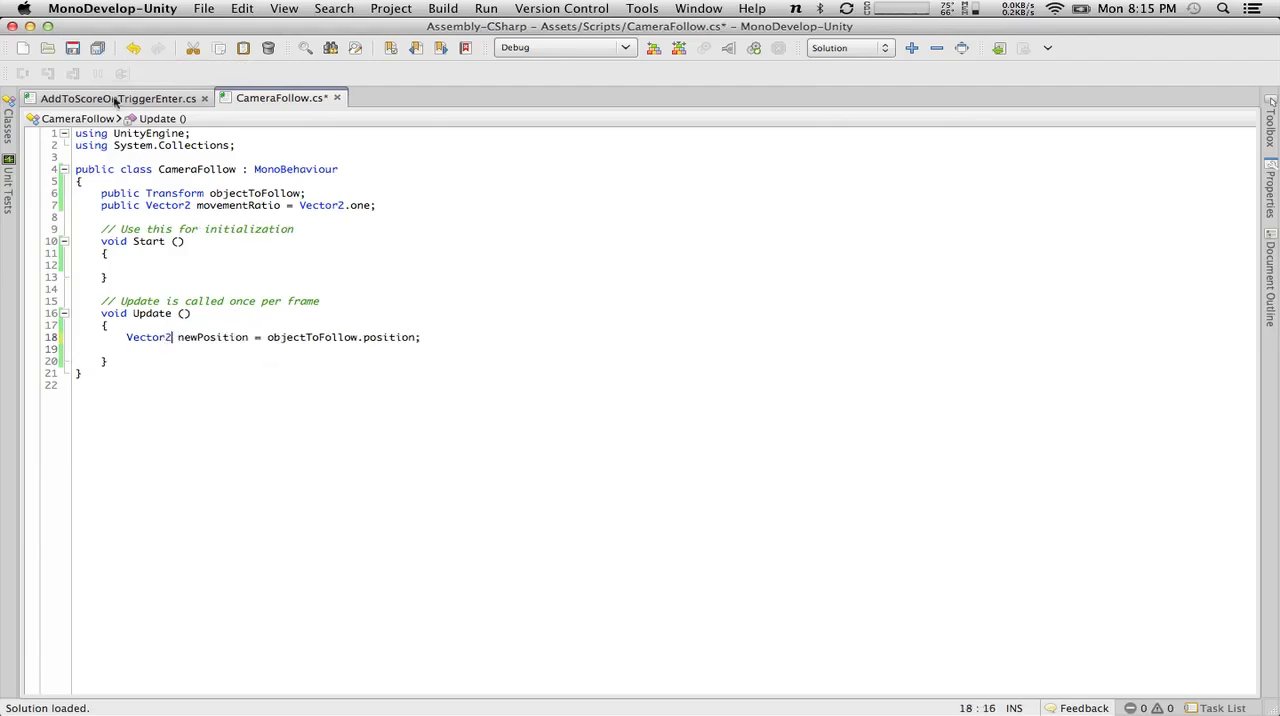
pyautogui.click(75, 48)
pyautogui.click(266, 336)
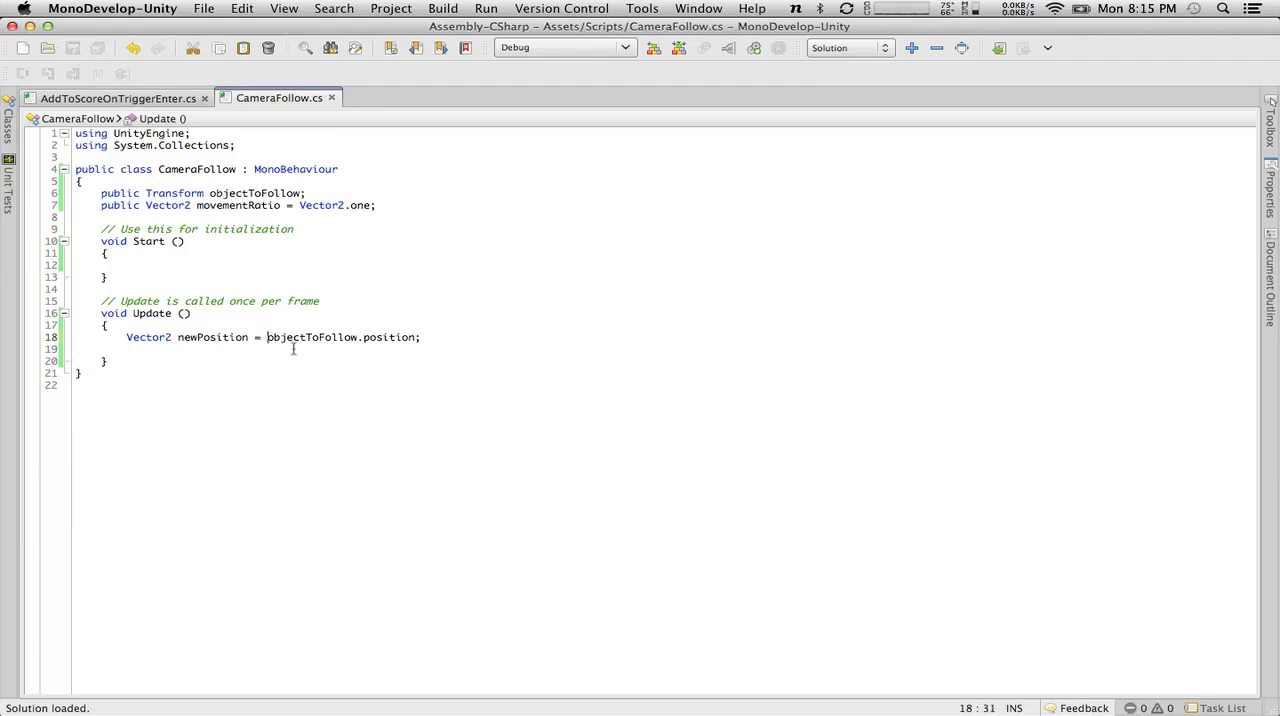
pyautogui.write('(Vector2')
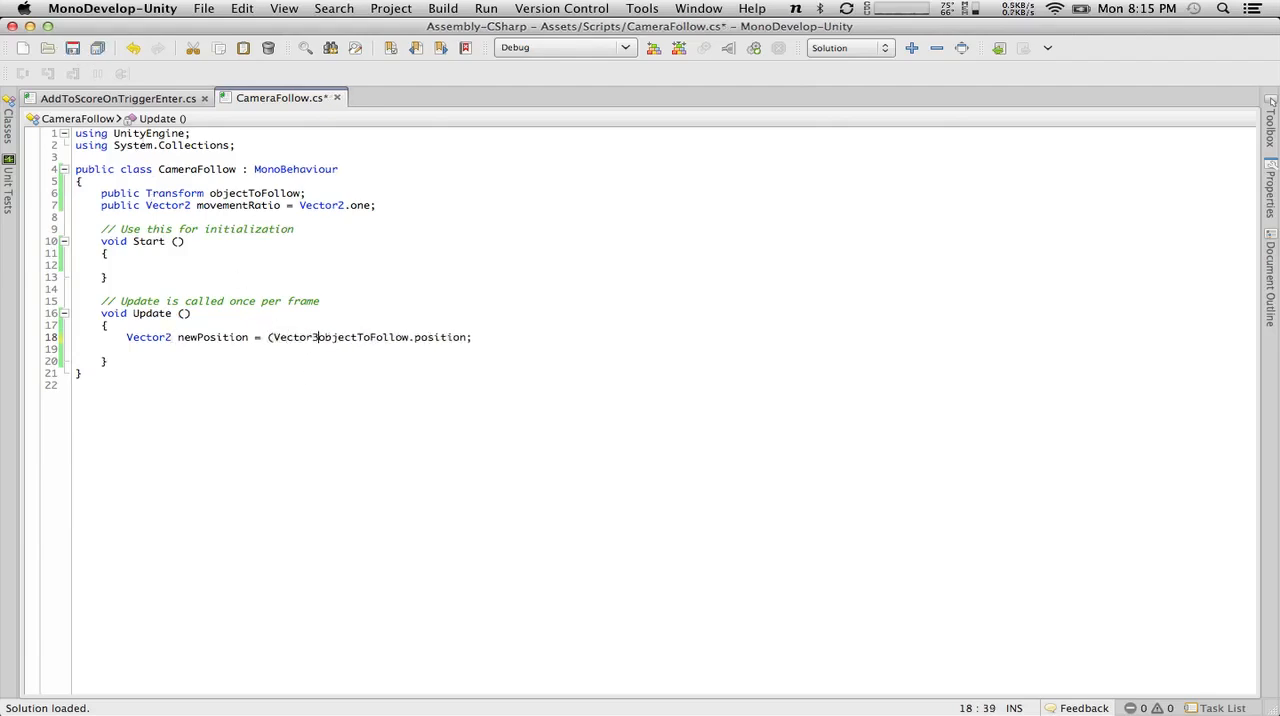
pyautogui.write(')')
pyautogui.press('super+s')
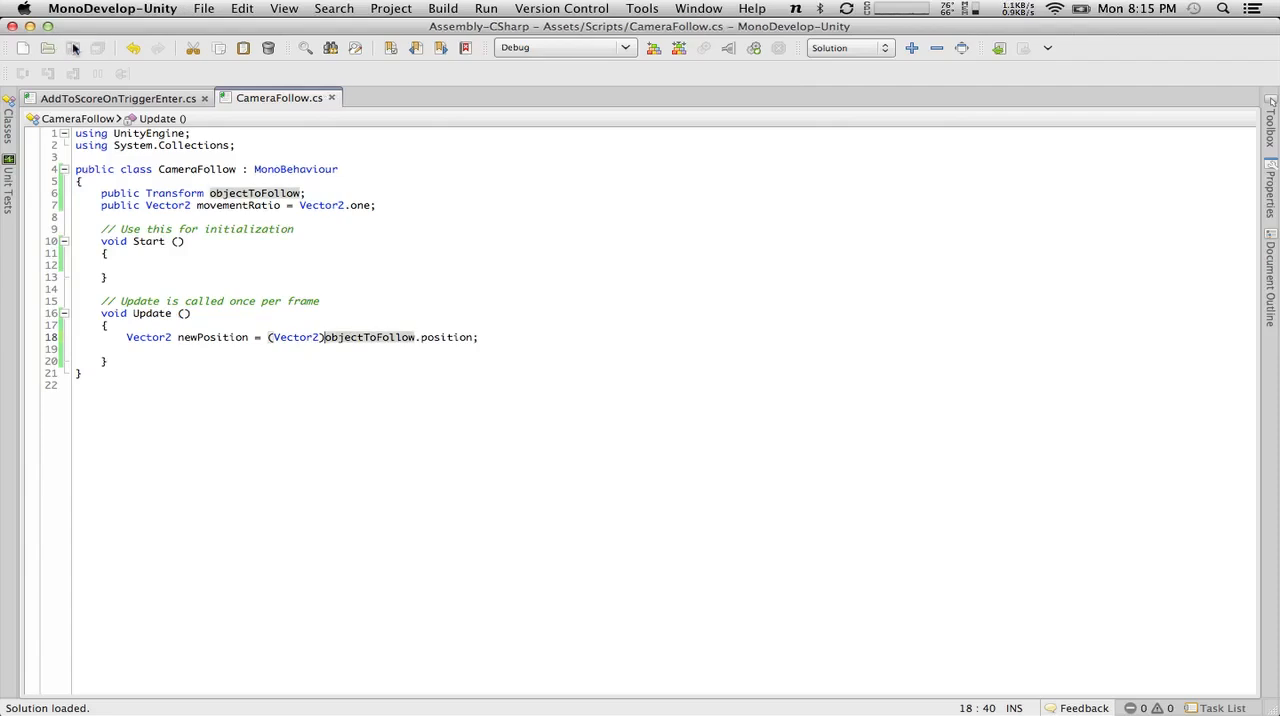
# Multiply newPosition.x by movementRatio.x and newPosition.y by movementRatio.y below the newPosition declaration in Update.
pyautogui.click(238, 349)
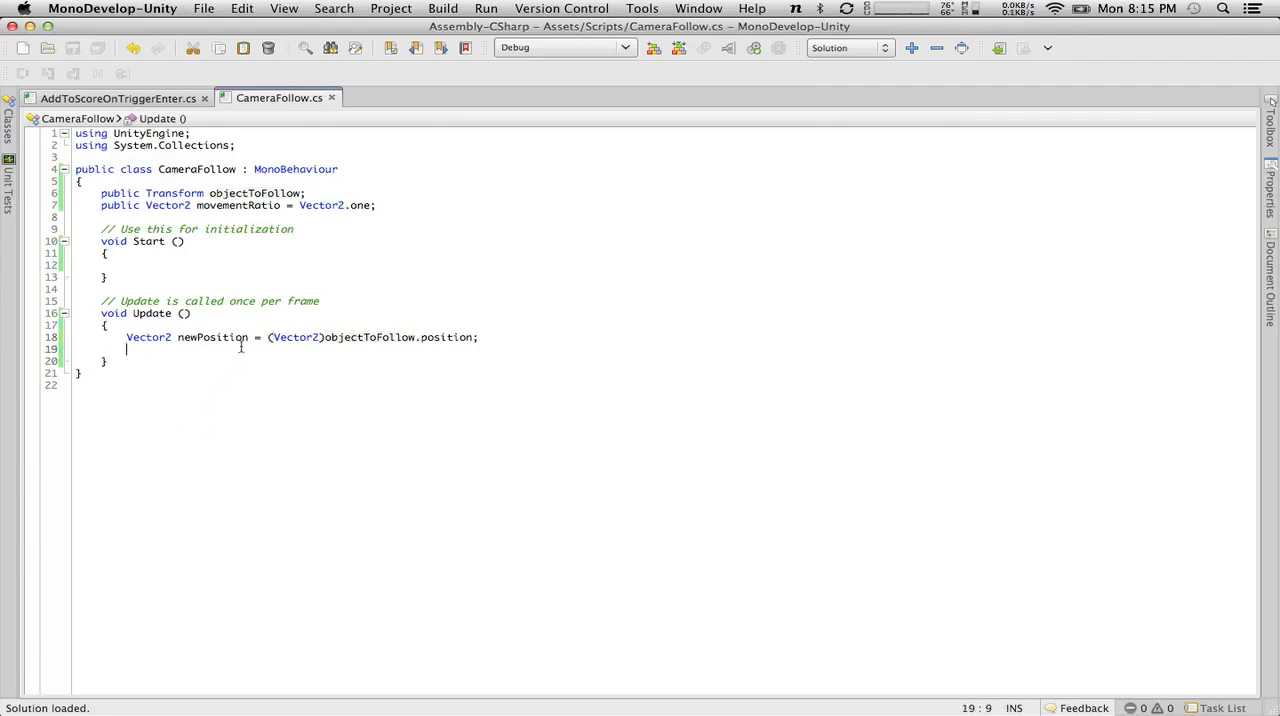
pyautogui.write('new')
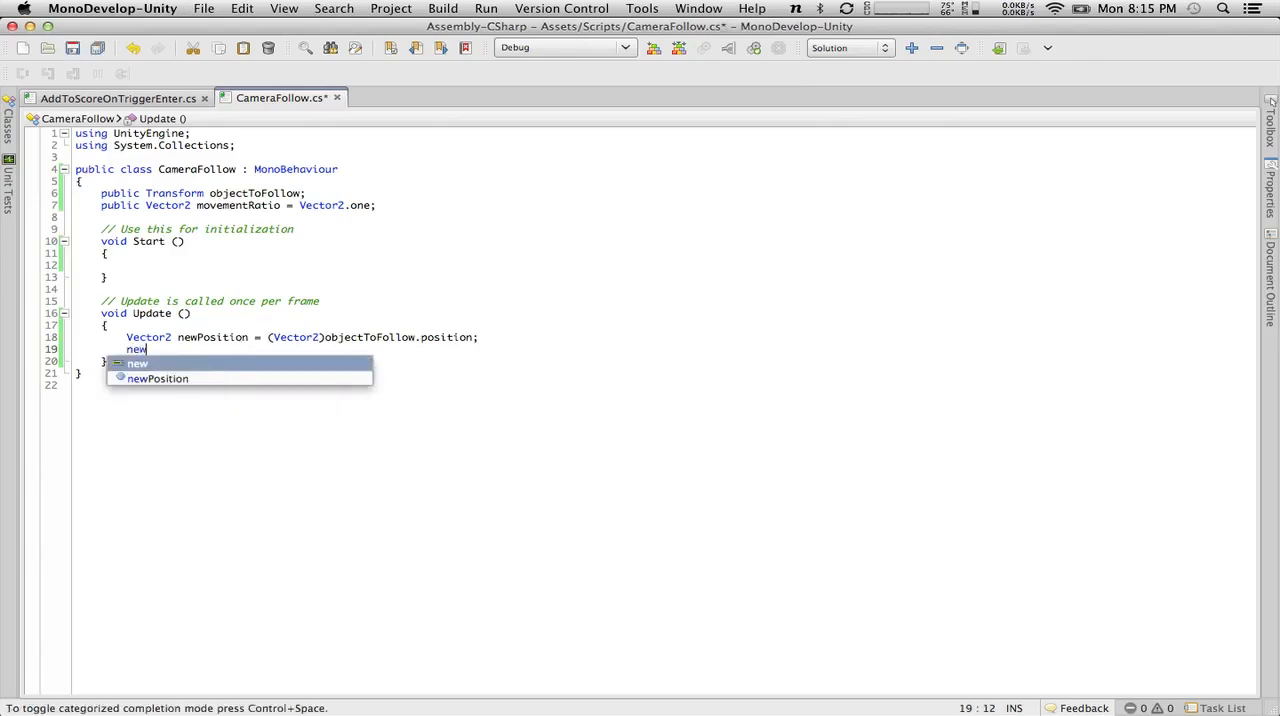
pyautogui.write('Position.x ')
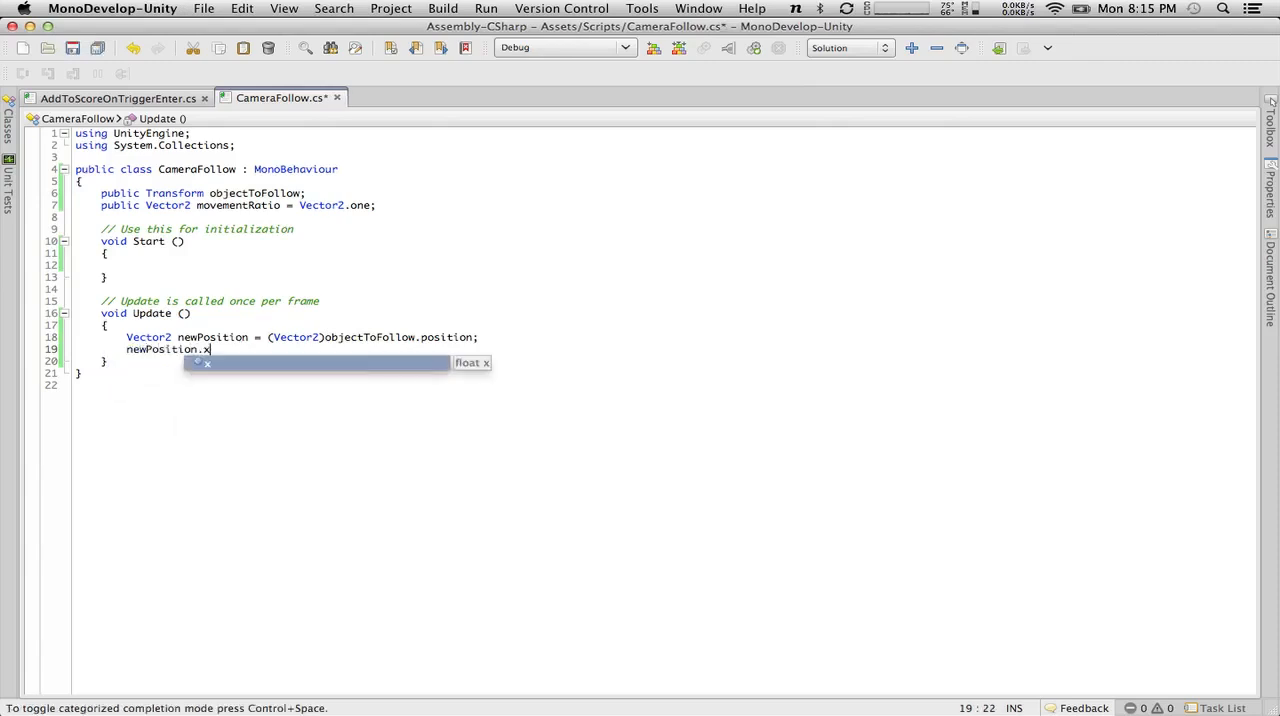
pyautogui.write('*= movementRatio.x;')
pyautogui.press('Return')
pyautogui.write('new')
pyautogui.write('Position.y')
pyautogui.write(' +')
pyautogui.press('BackSpace')
pyautogui.write('*= movementRatio')
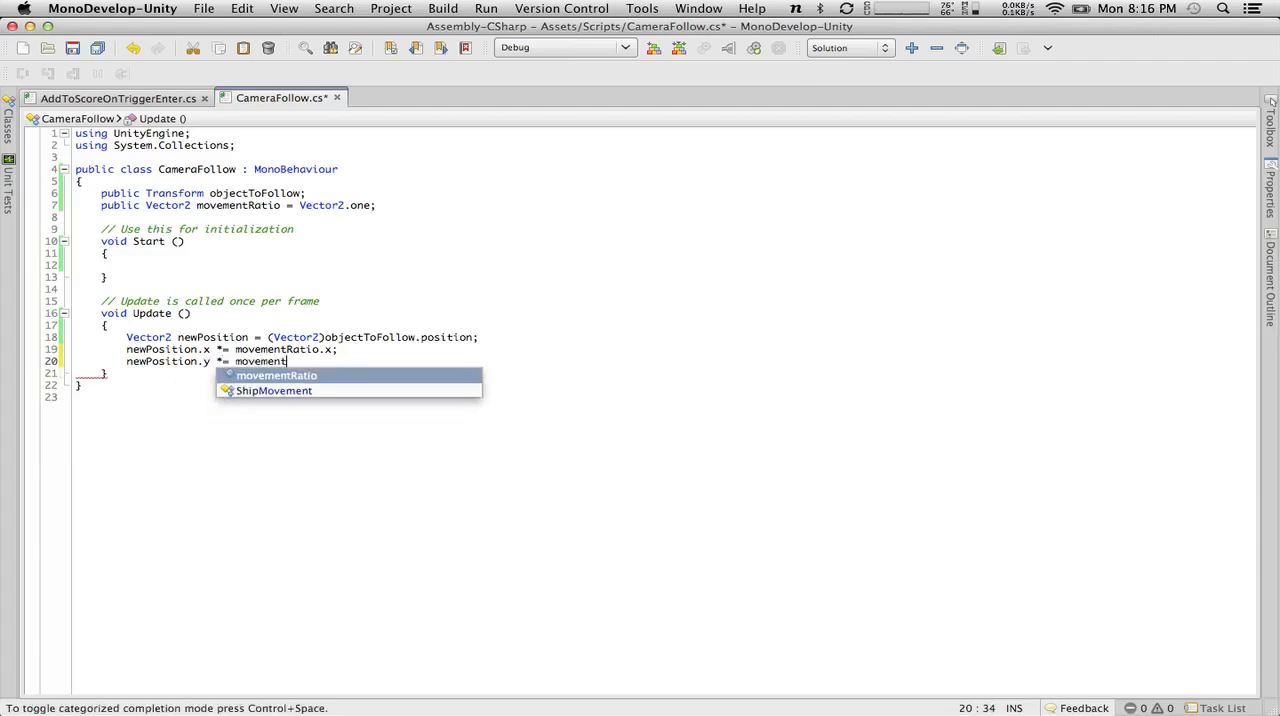
pyautogui.write('.')
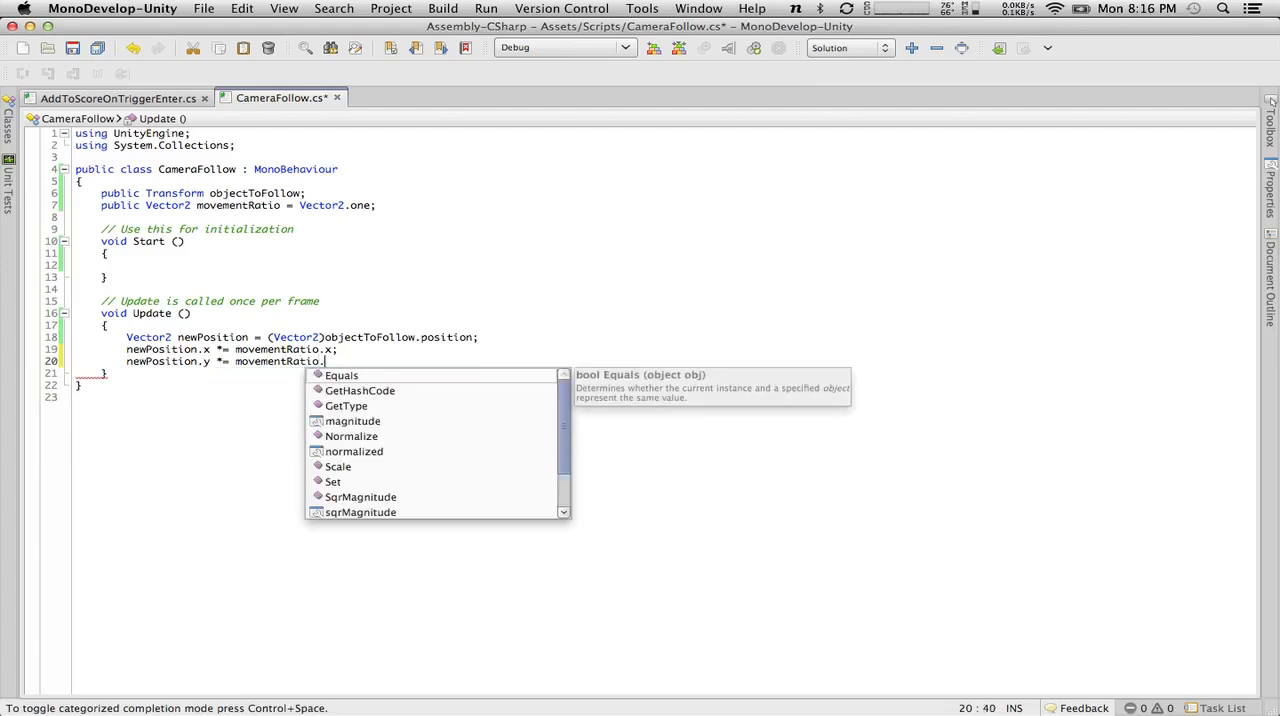
pyautogui.write('y;')
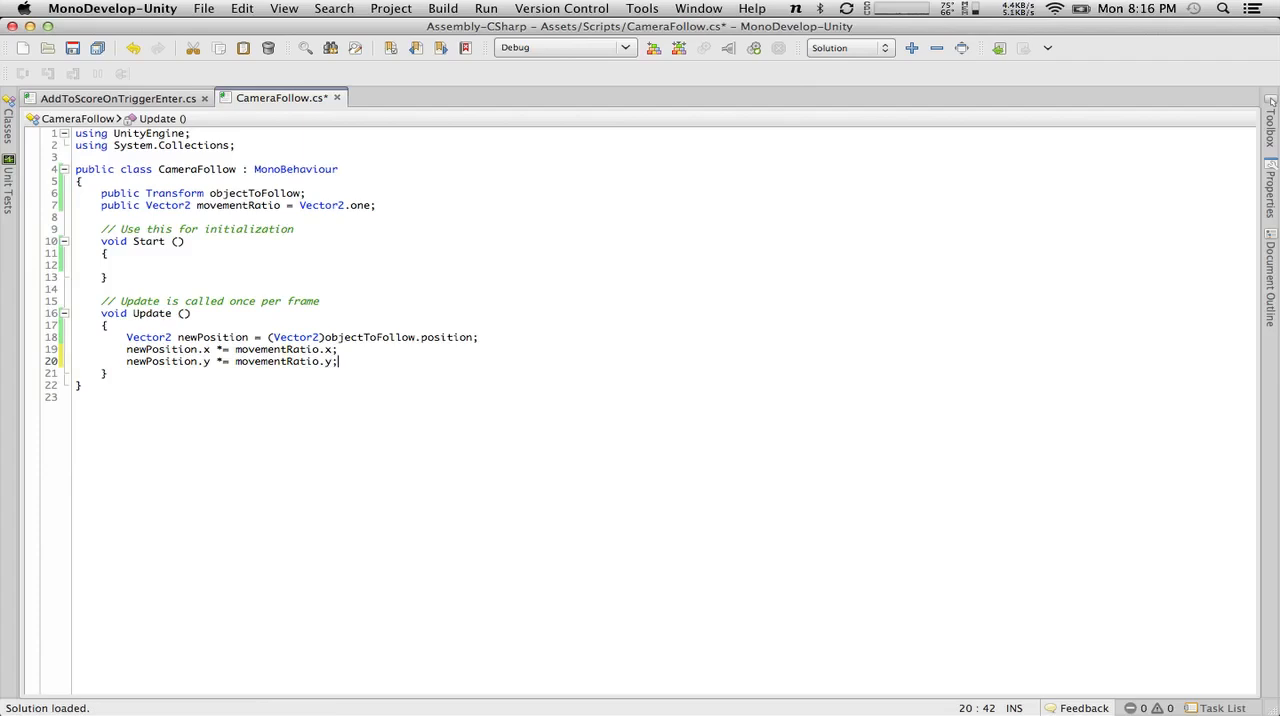
# Change newPosition to a Vector3, remove the (Vector2) cast before objectToFollow.position, and save the script.
pyautogui.click(170, 337)
pyautogui.press('BackSpace')
pyautogui.write('3')
pyautogui.moveTo(321, 337); pyautogui.dragTo(263, 337)
pyautogui.press('BackSpace')
pyautogui.press('Delete')
pyautogui.press('super+s')
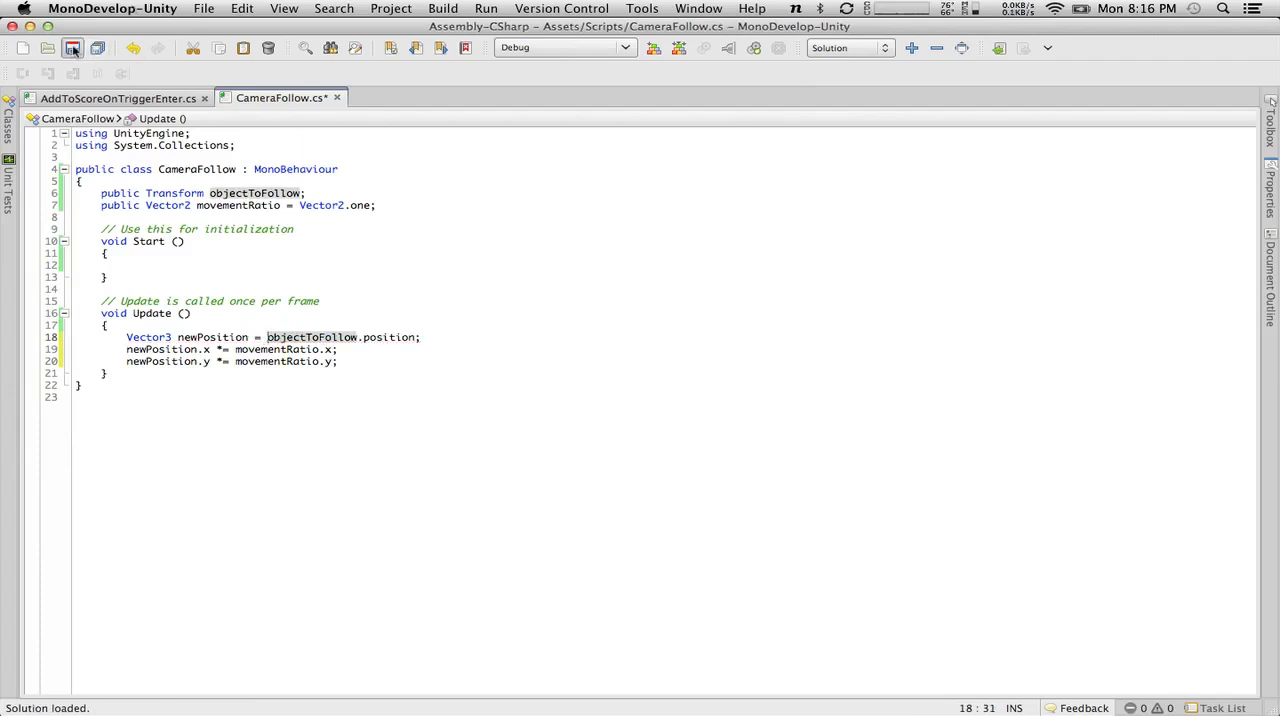
# Add a line in Update that sets newPosition.z to transform.position.z, below the newPosition.y line.
pyautogui.click(355, 364)
pyautogui.press('Return')
pyautogui.write('new')
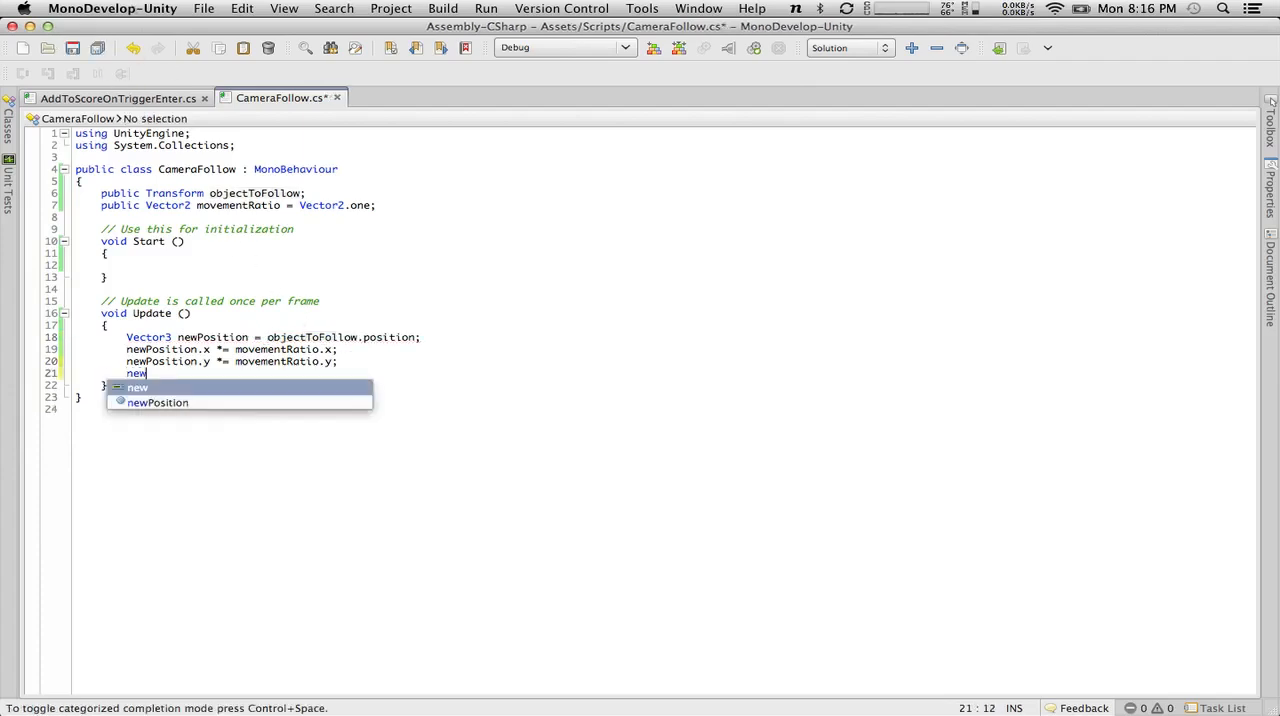
pyautogui.write('Position.z')
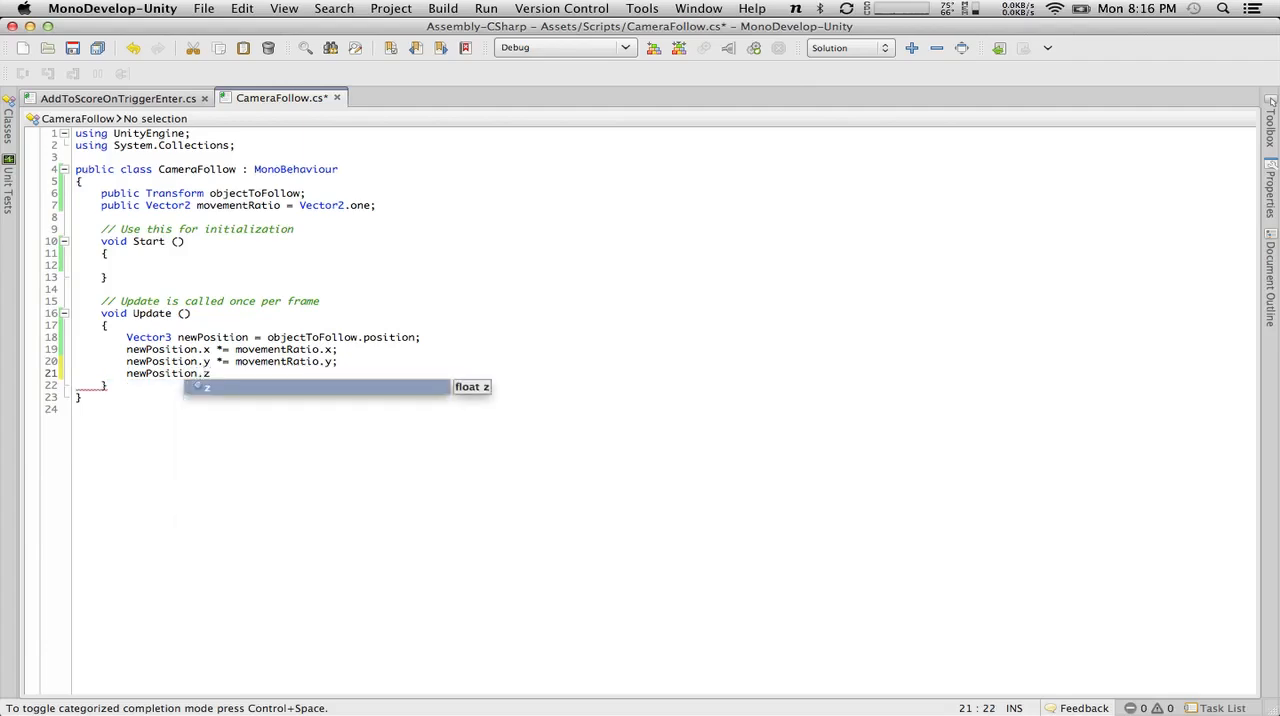
pyautogui.write(' =')
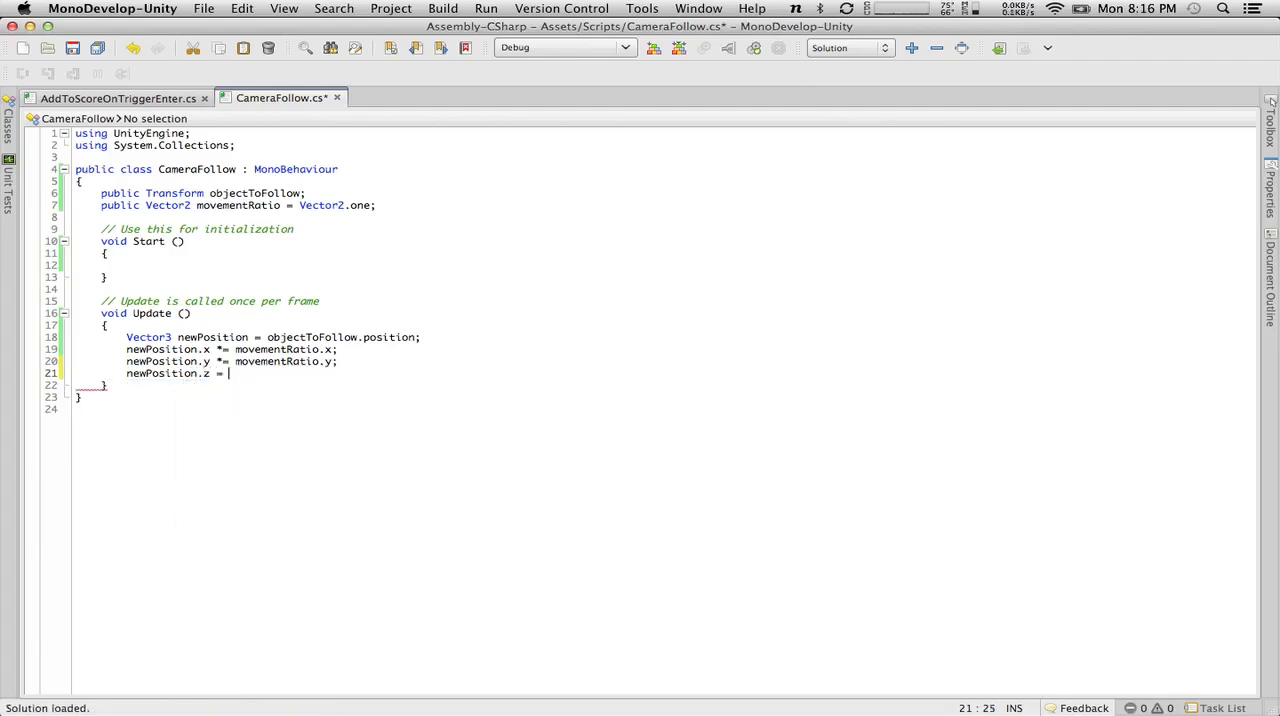
pyautogui.write(' tran')
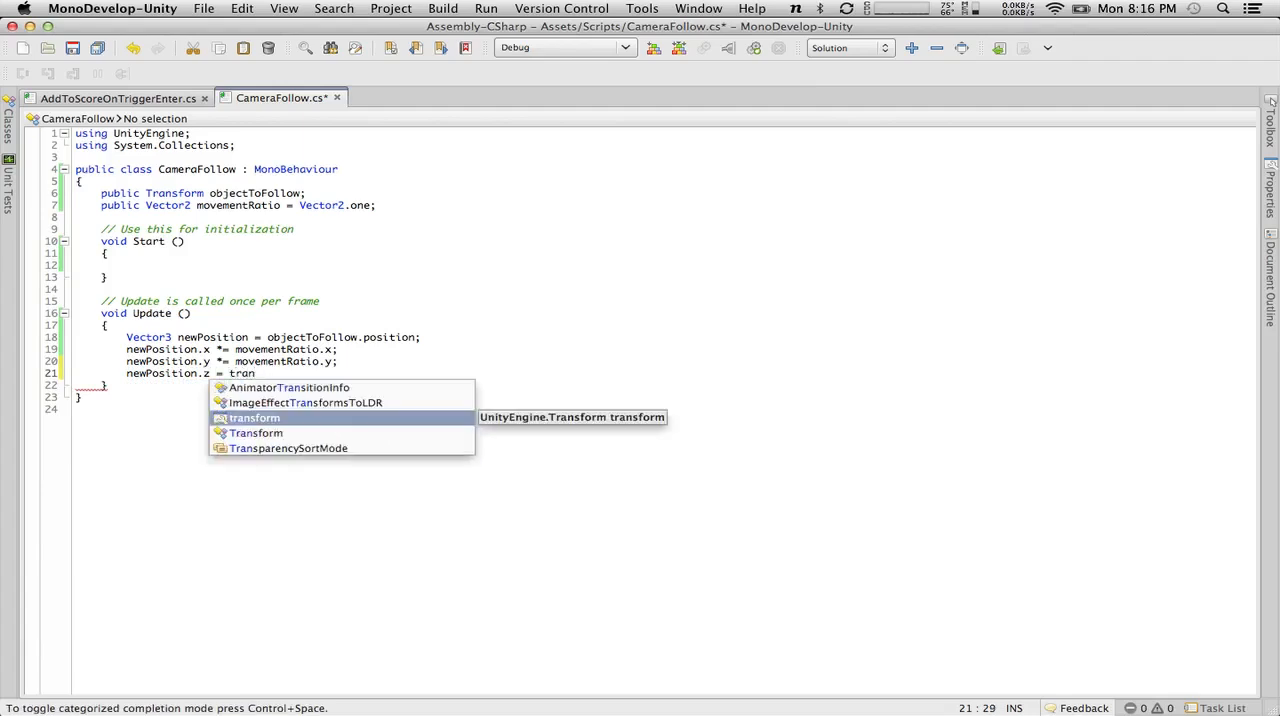
pyautogui.press('Return')
pyautogui.write('.p')
pyautogui.press('Return')
pyautogui.write('.z;')
# Assign newPosition to transform.position on the last line of Update and save the CameraFollow script.
pyautogui.press('Return')
pyautogui.press('Return')
pyautogui.press('BackSpace')
pyautogui.press('BackSpace')
pyautogui.write('transfor')
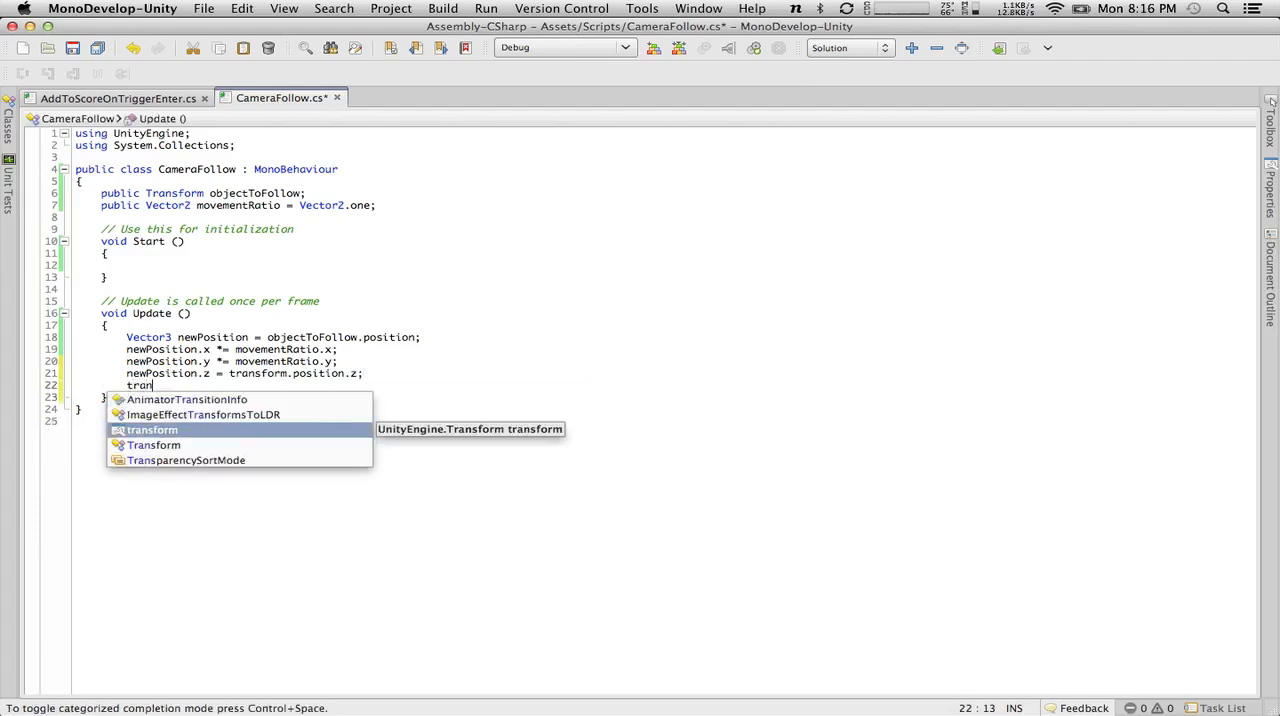
pyautogui.write('m.')
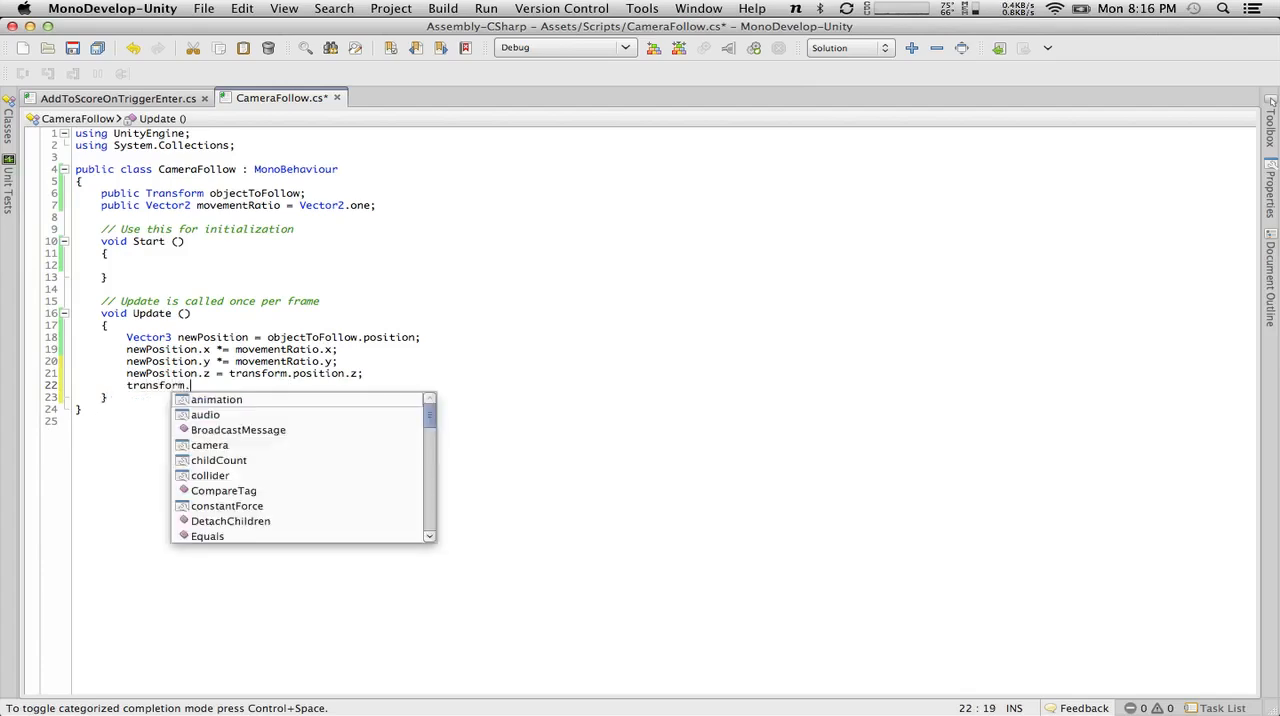
pyautogui.write('position = new')
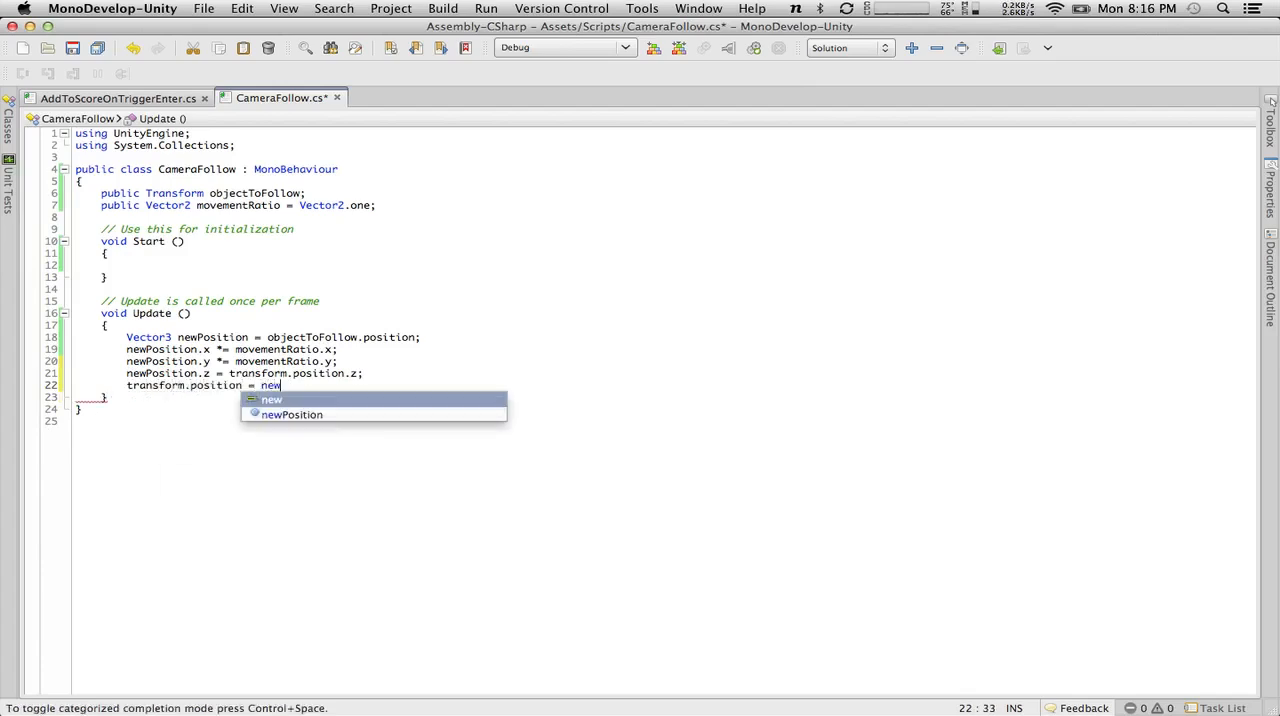
pyautogui.write('Position')
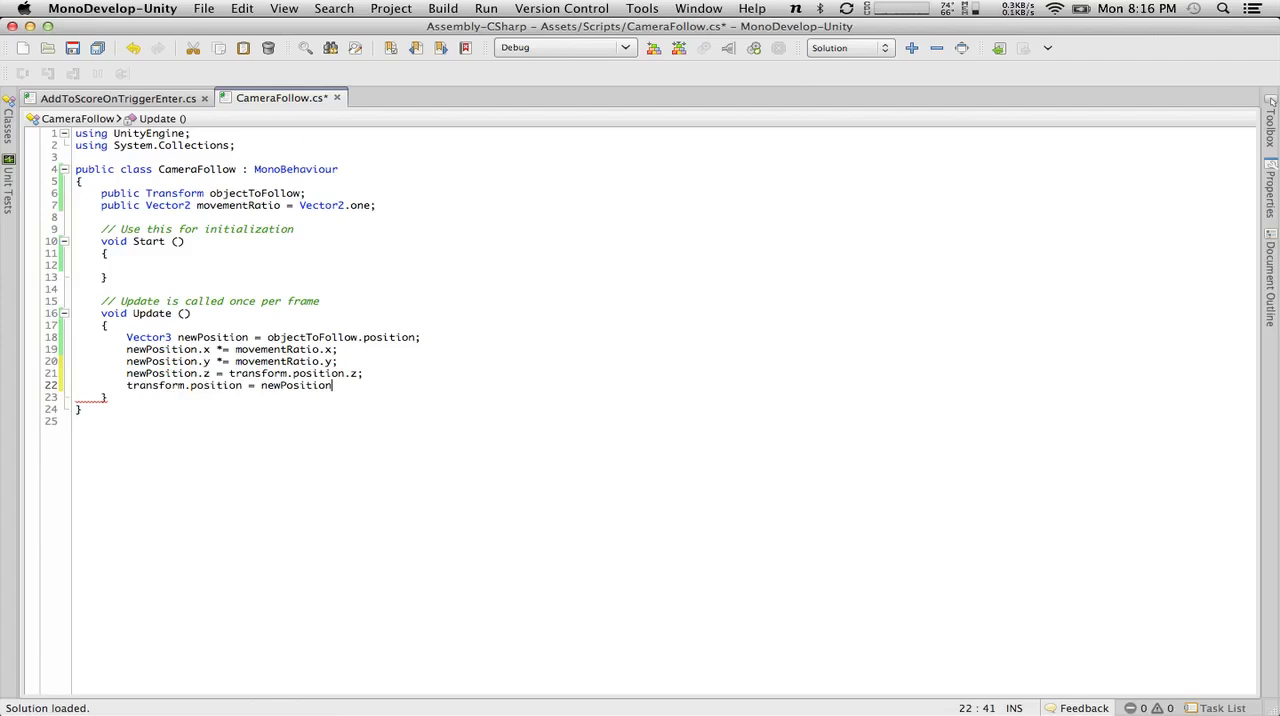
pyautogui.write(';')
pyautogui.click(72, 48)
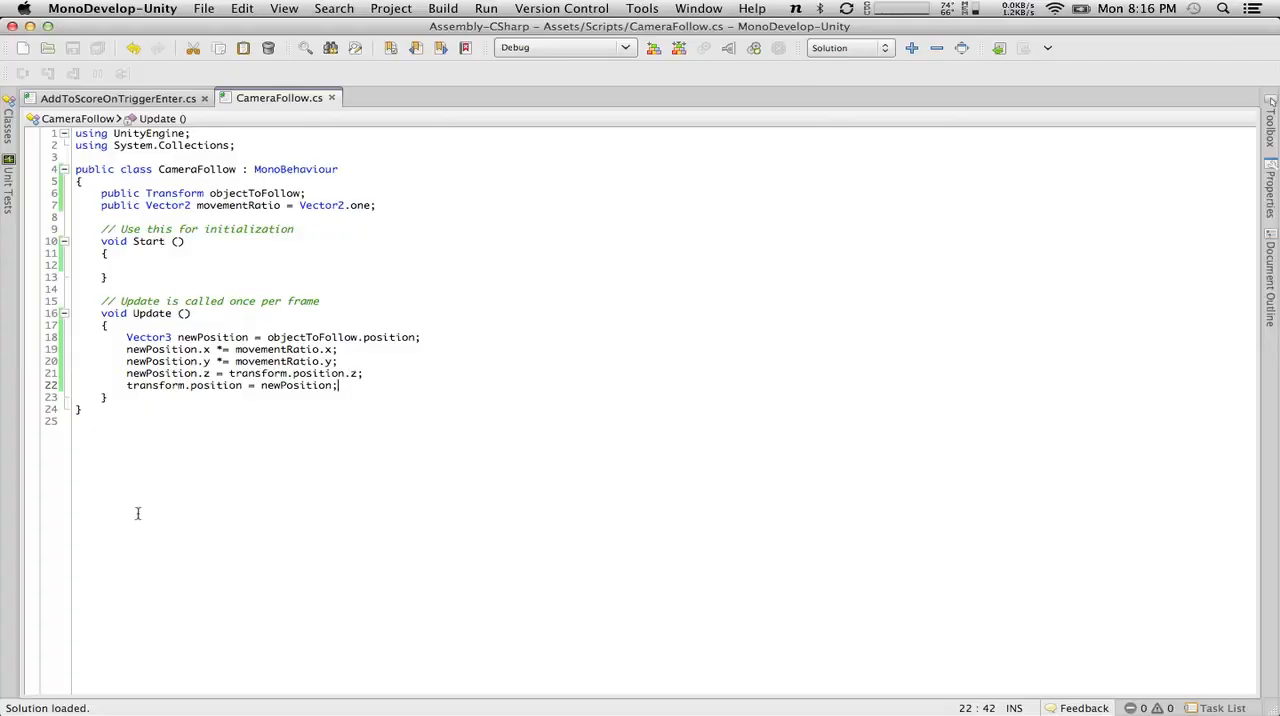
# Switch to the Unity editor.
pyautogui.press('super+Tab')
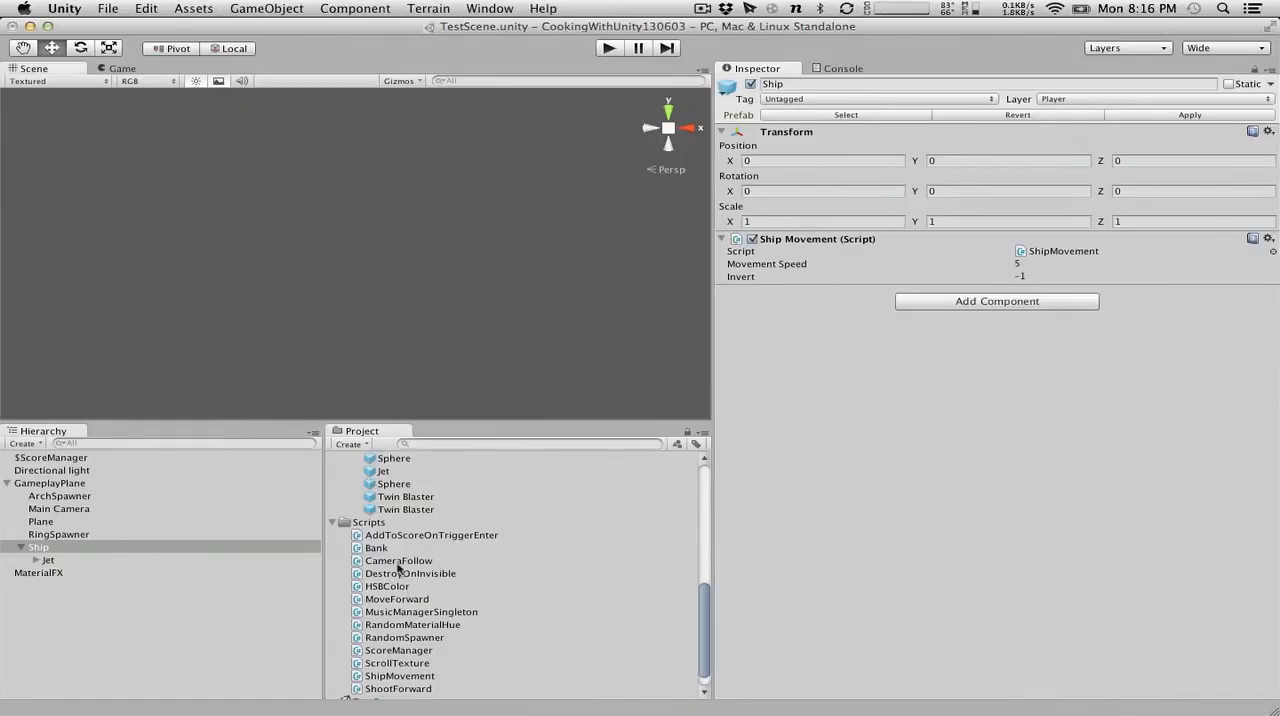
# Try to attach the CameraFollow script to Main Camera and check the components of ArchSpawner and Main Camera.
pyautogui.moveTo(413, 568); pyautogui.dragTo(78, 509)
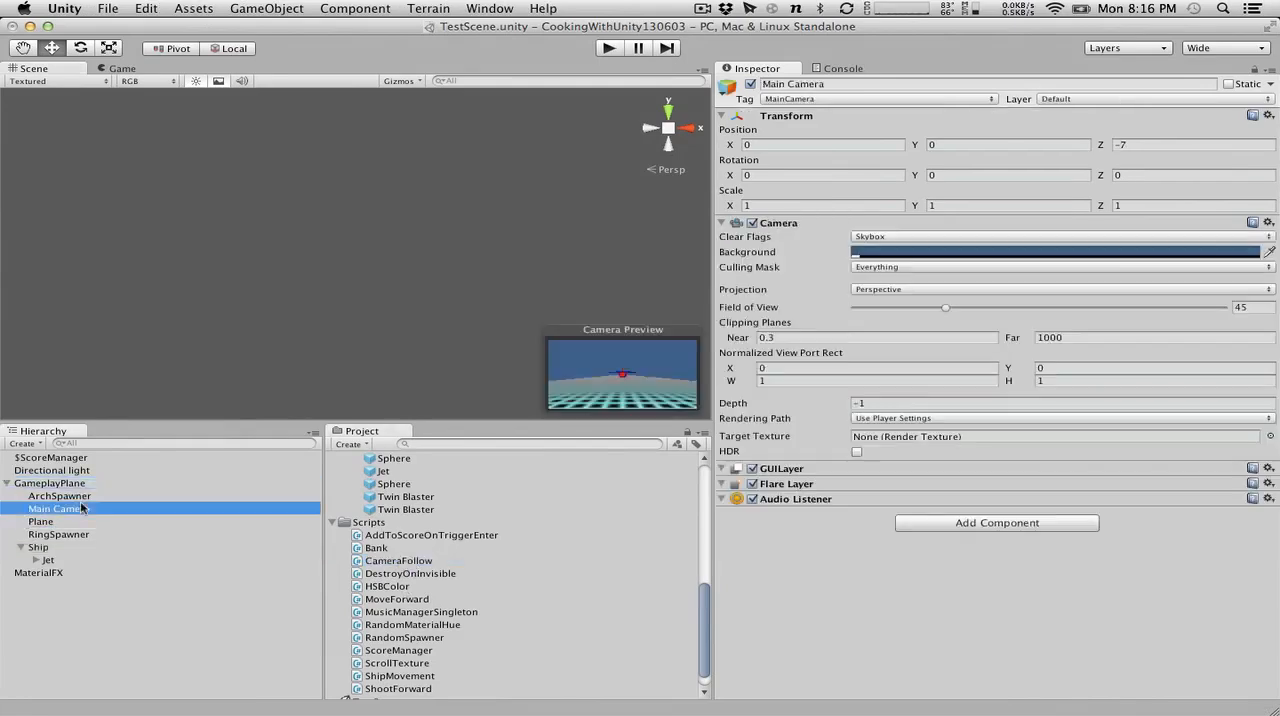
pyautogui.click(72, 497)
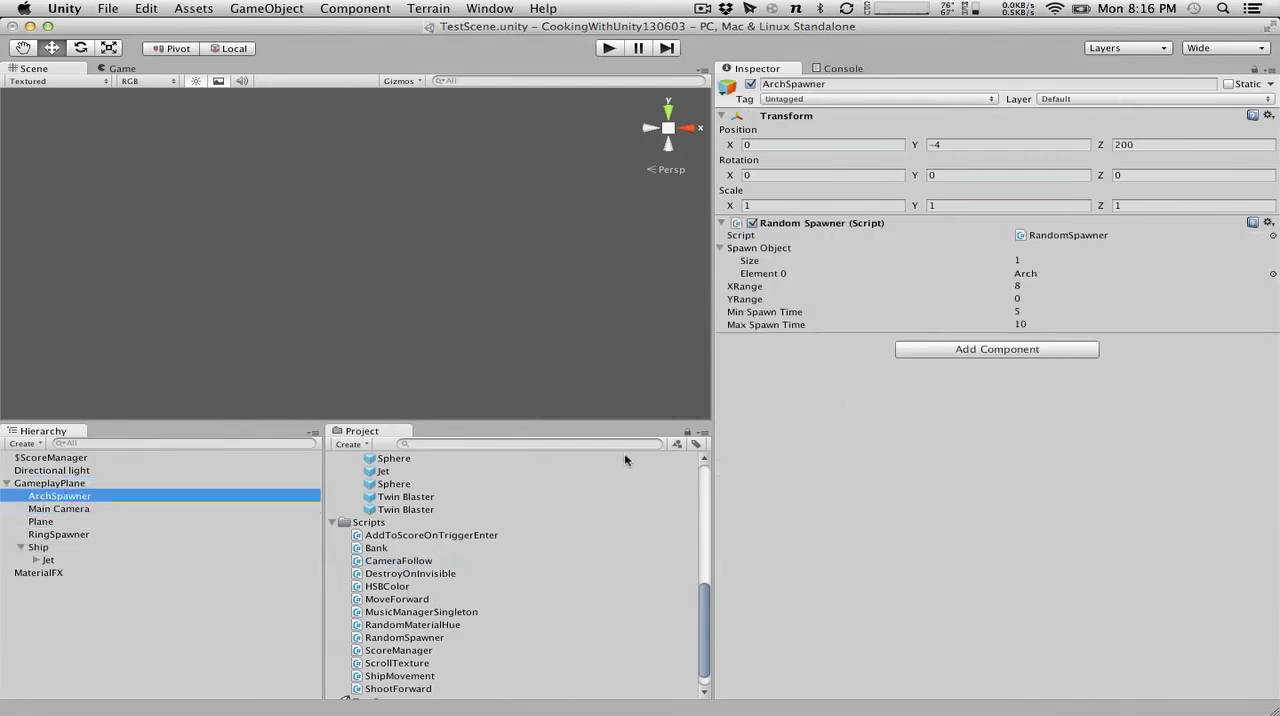
pyautogui.click(66, 510)
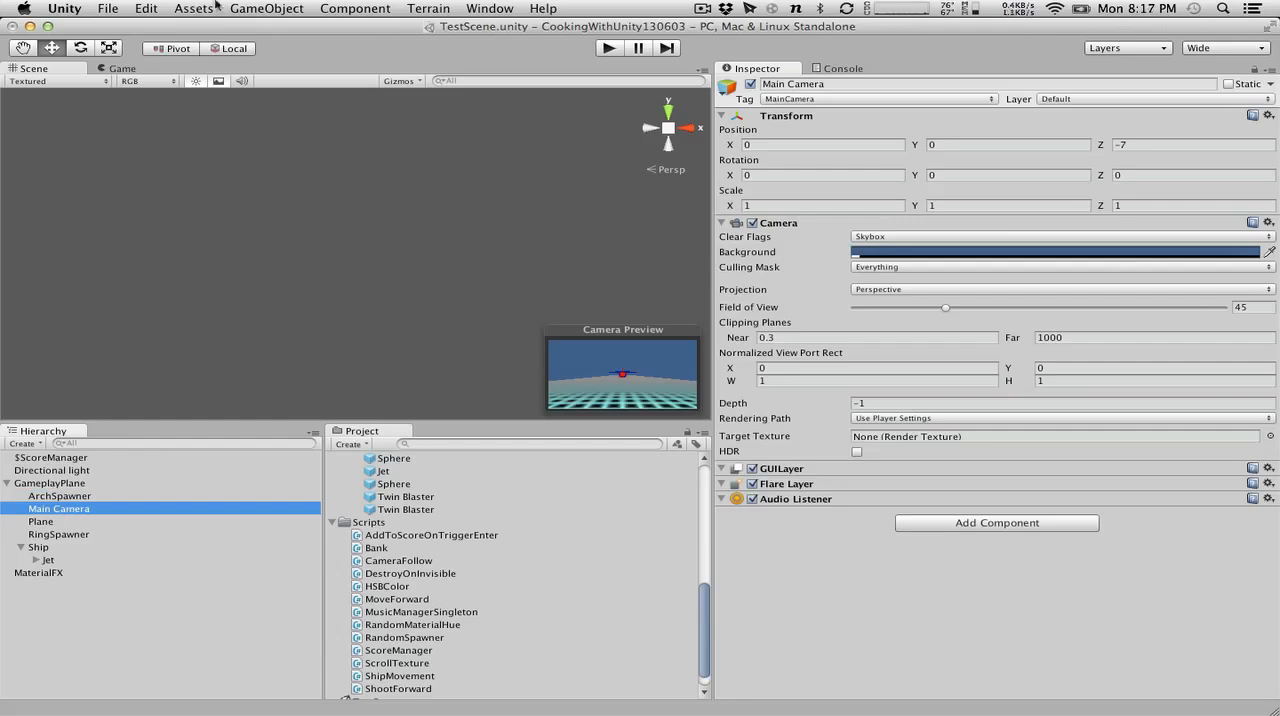
# Step back through the selection changes and undo the addition of the CameraFollow component.
pyautogui.click(146, 8)
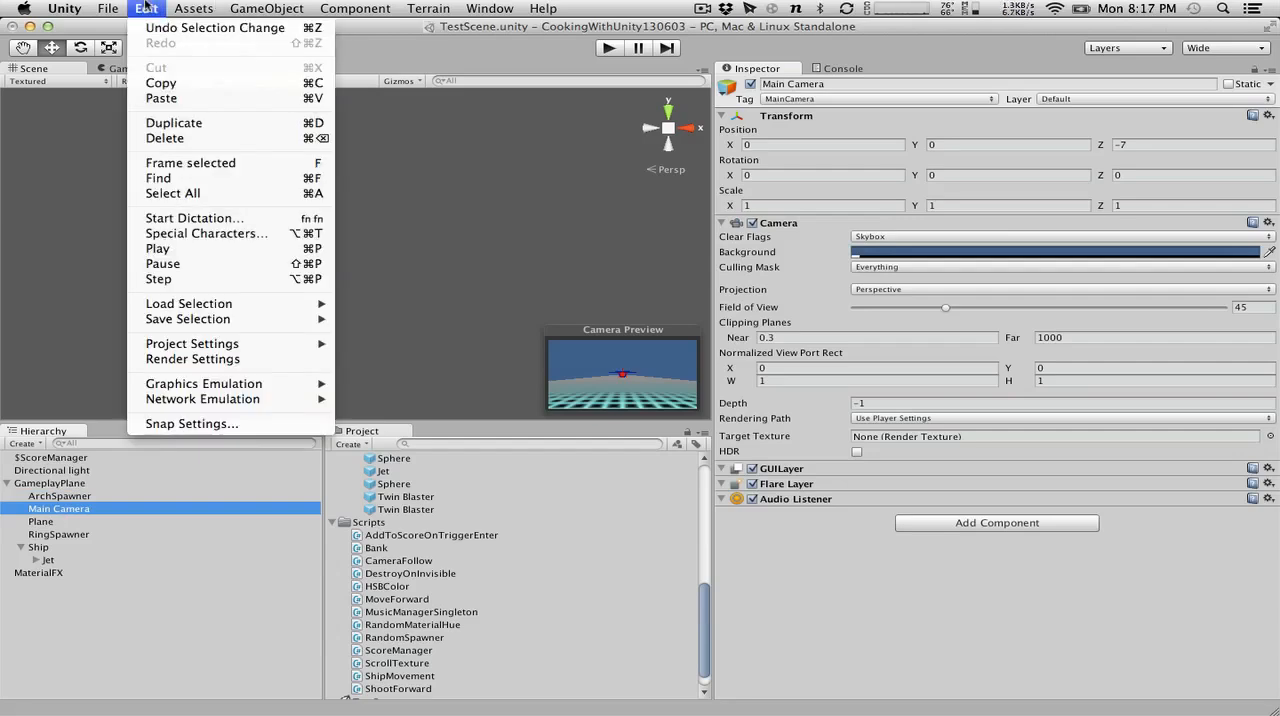
pyautogui.press('super+z')
pyautogui.click(146, 8)
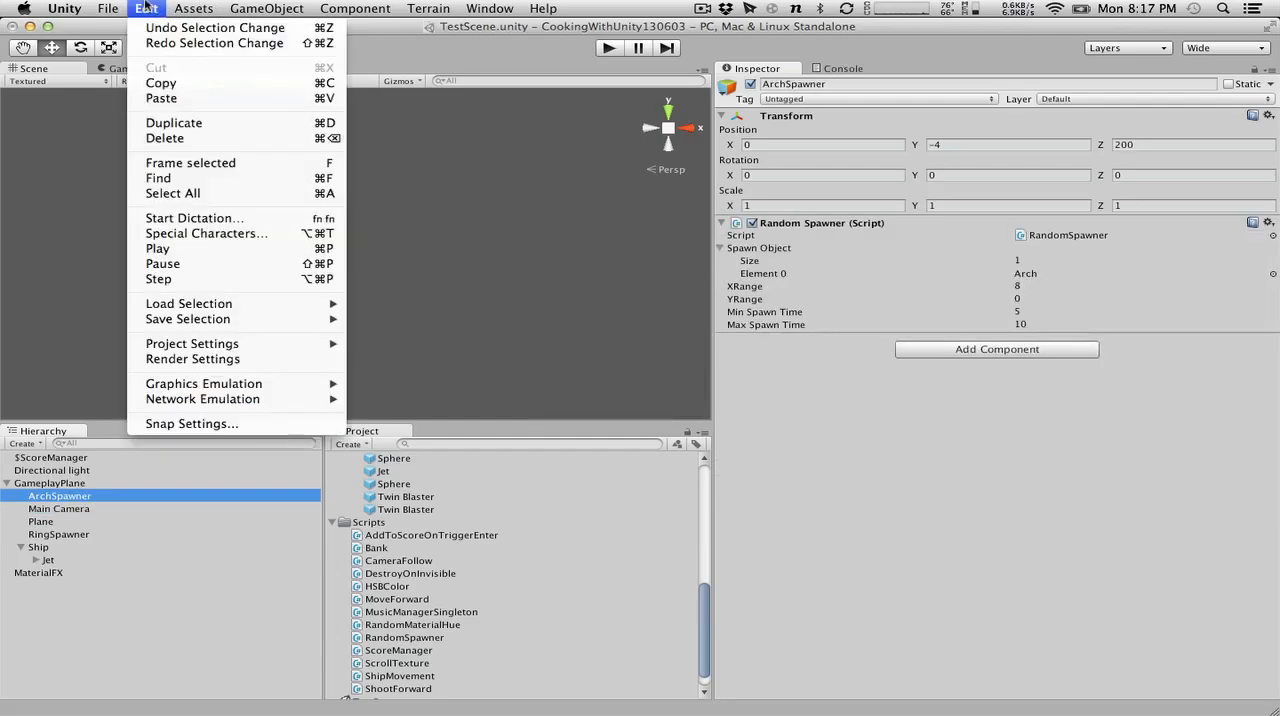
pyautogui.click(146, 8)
pyautogui.press('super+shift+z')
pyautogui.click(146, 8)
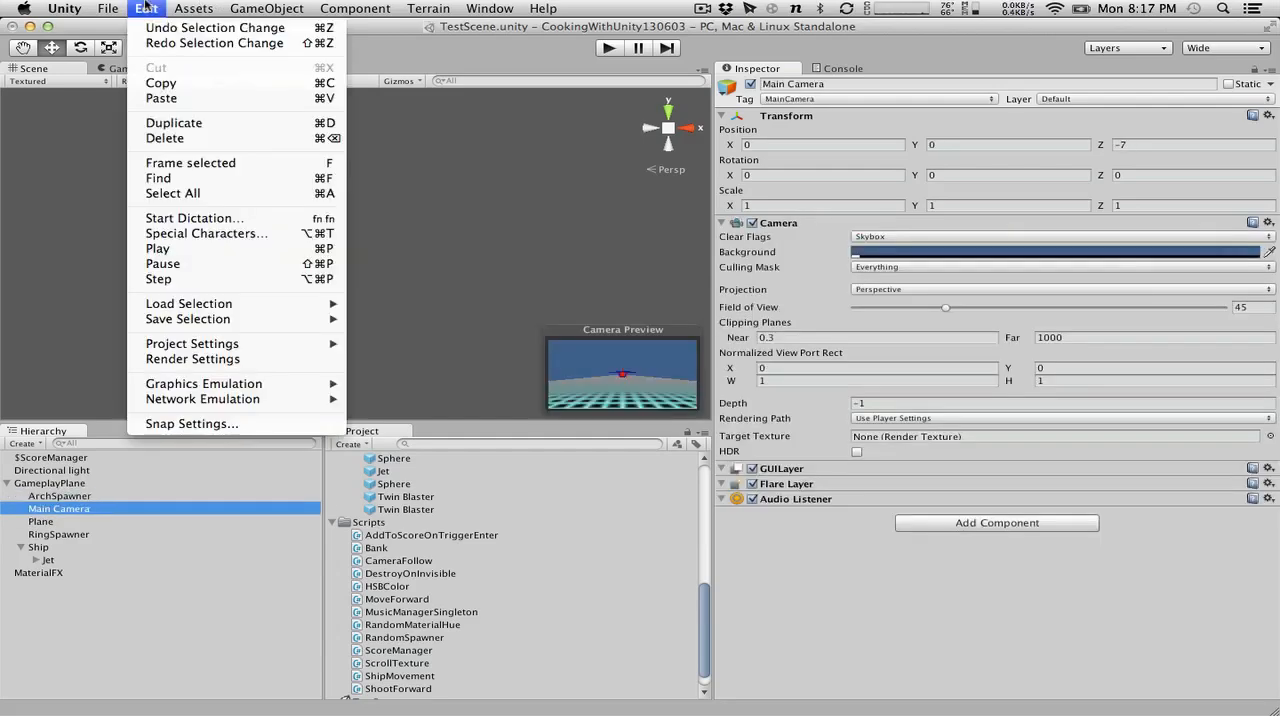
pyautogui.click(146, 8)
pyautogui.press('super+z')
pyautogui.click(146, 8)
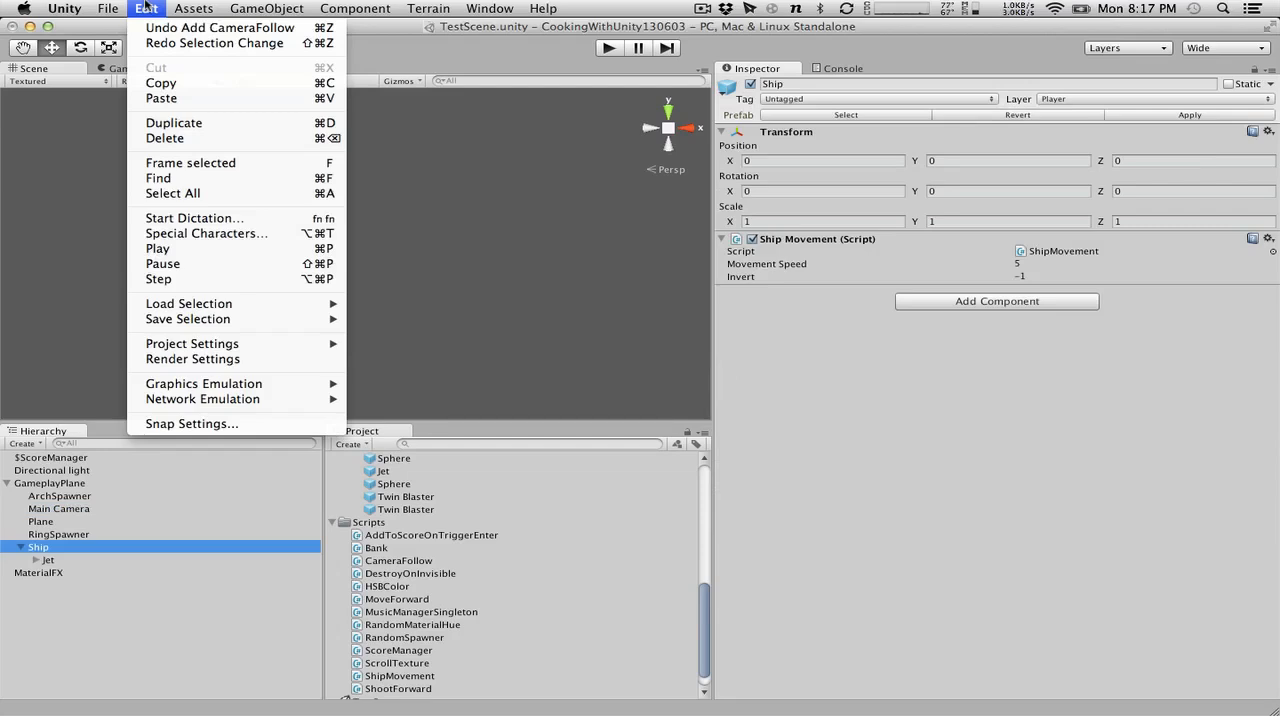
pyautogui.click(146, 8)
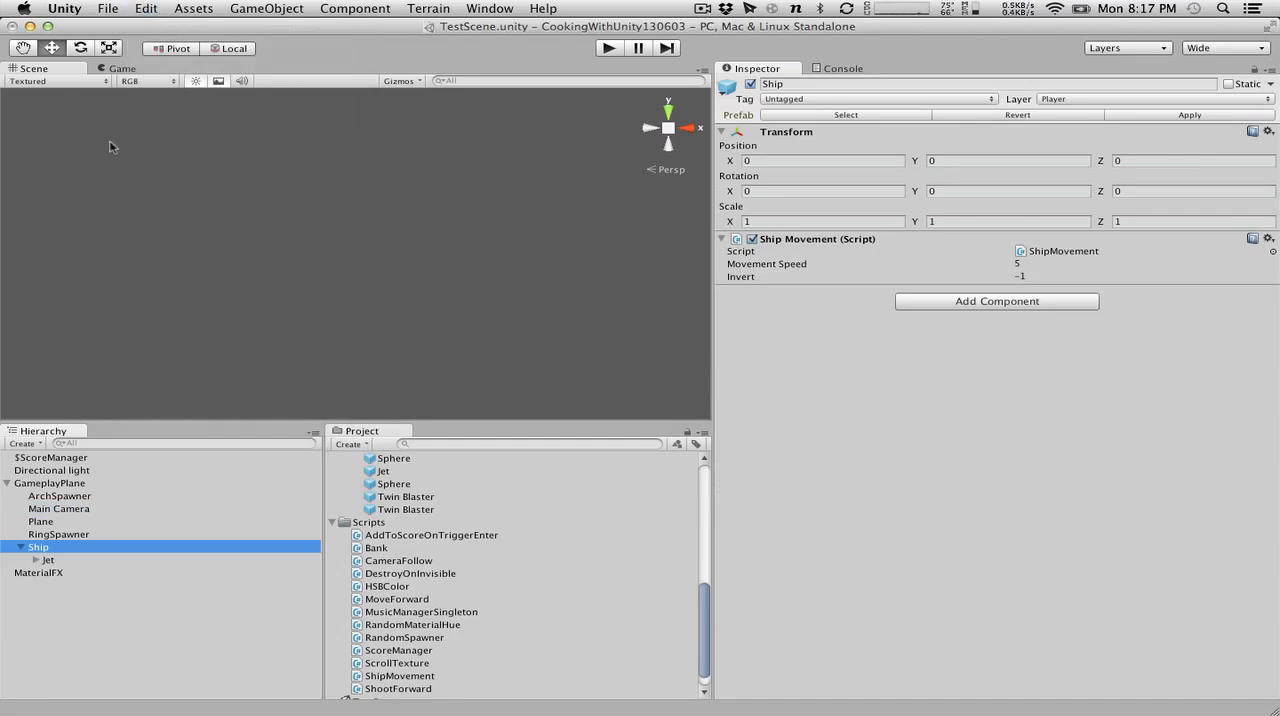
pyautogui.click(143, 7)
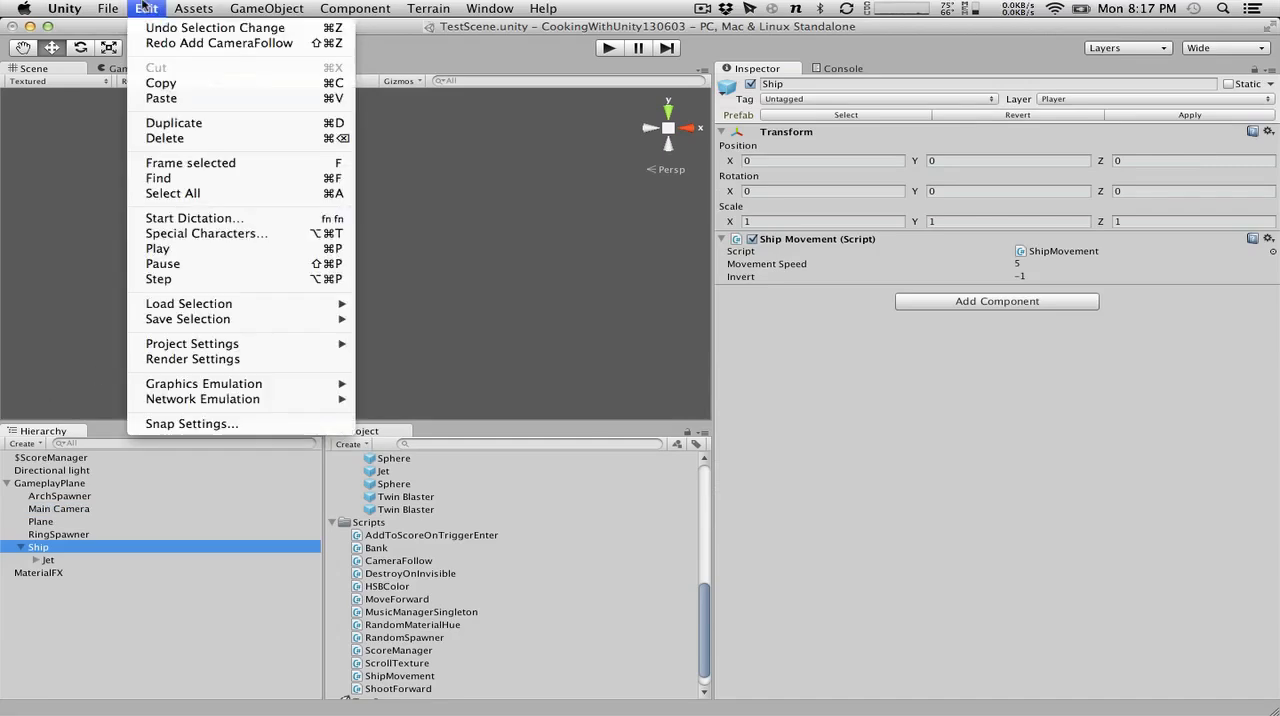
pyautogui.click(143, 7)
# Attach the CameraFollow script to Main Camera as a component.
pyautogui.click(59, 508)
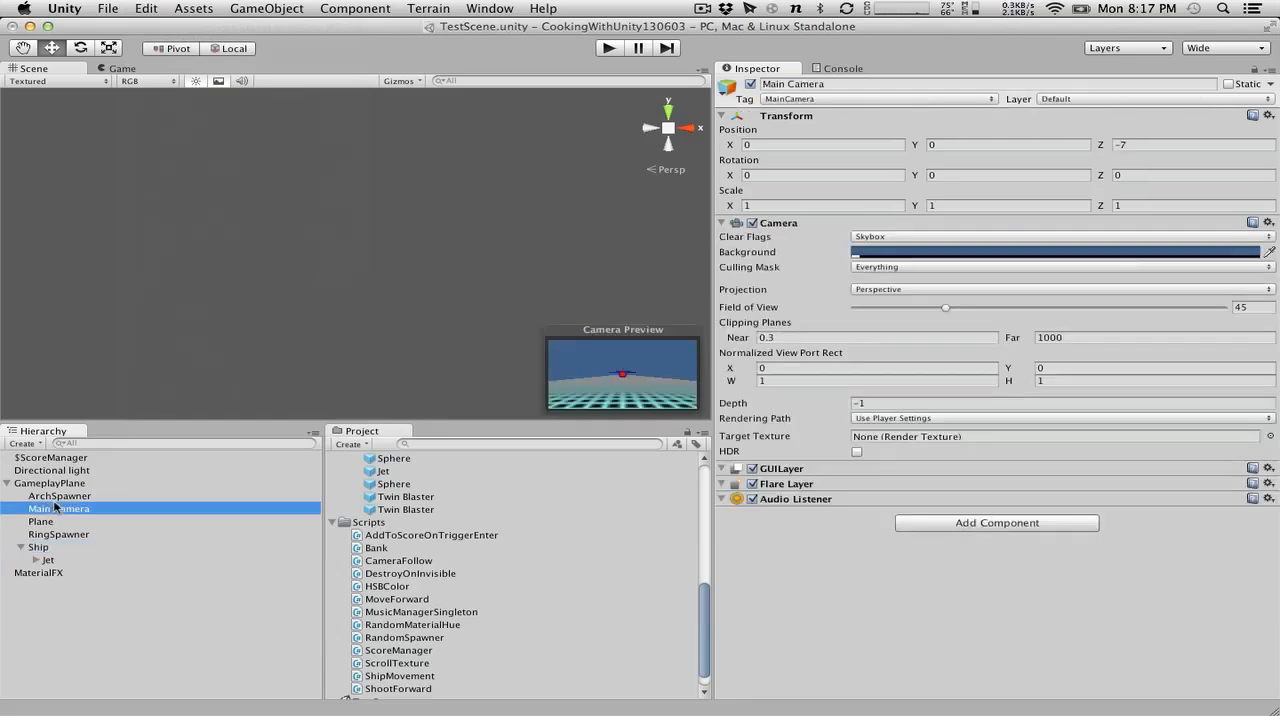
pyautogui.click(395, 562)
pyautogui.moveTo(395, 562); pyautogui.dragTo(158, 509)
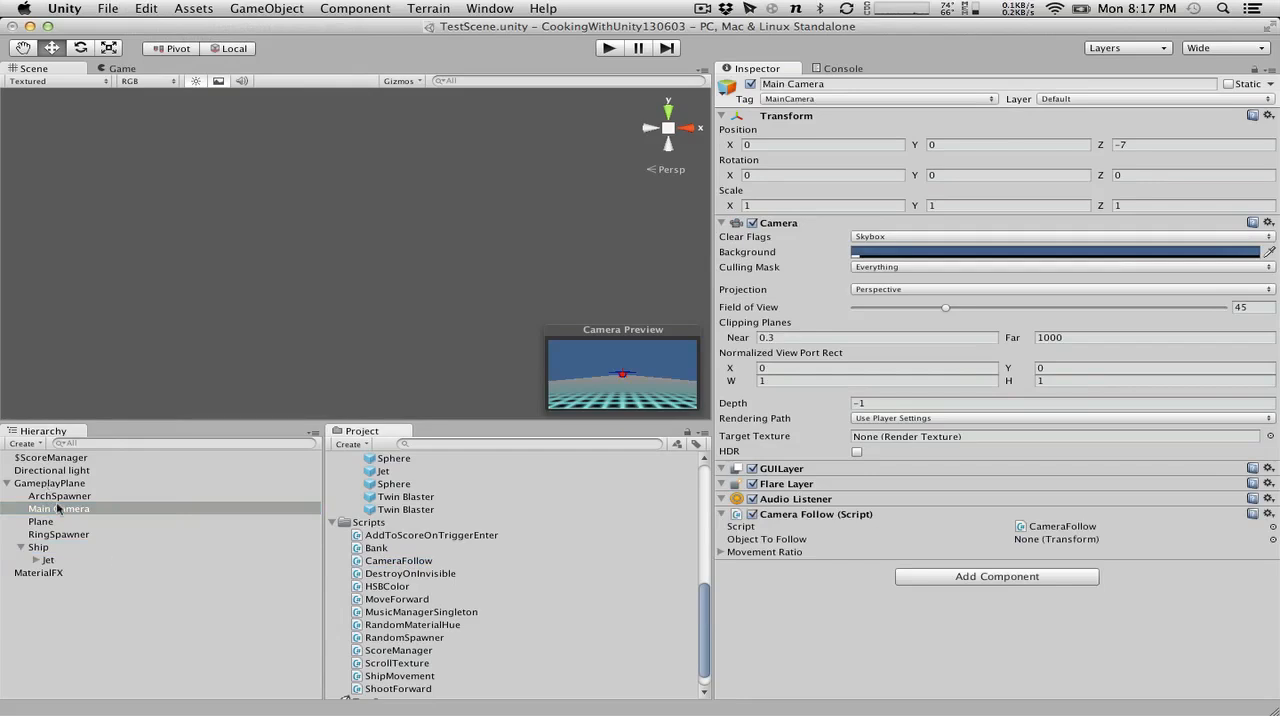
# Assign Ship as Main Camera's Object To Follow in Camera Follow and expand its Movement Ratio values.
pyautogui.click(36, 548)
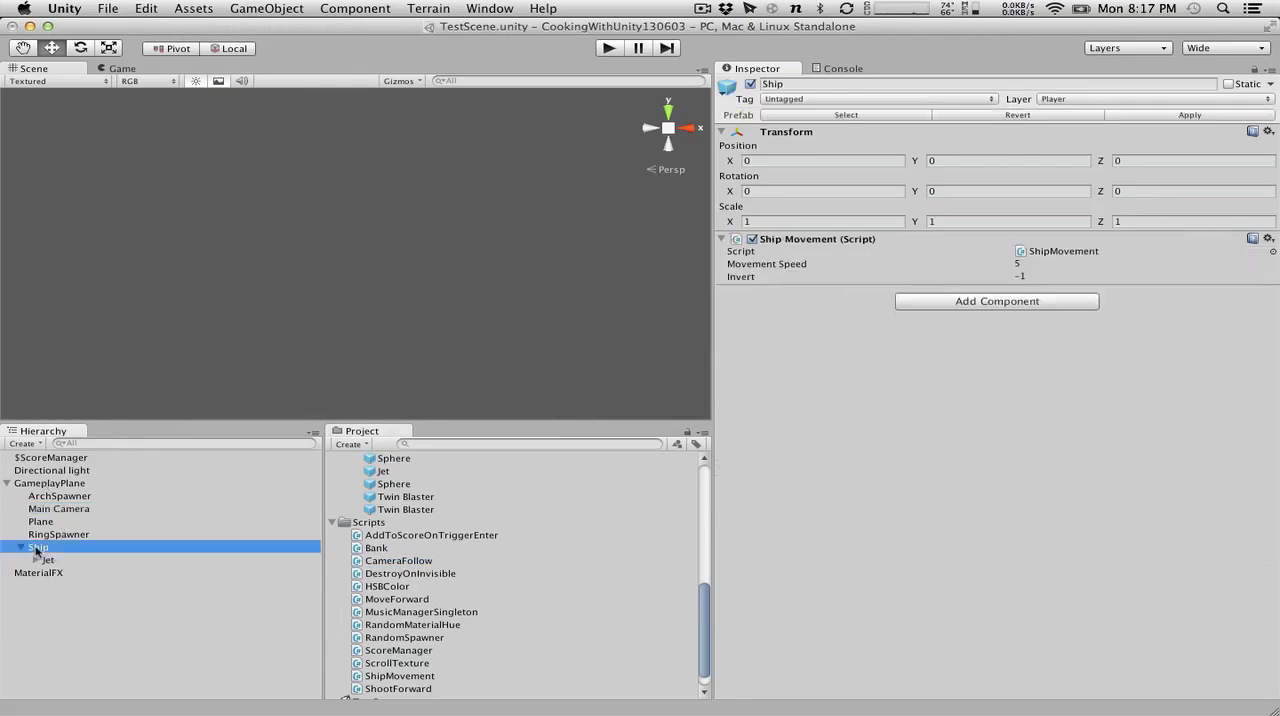
pyautogui.click(48, 558)
pyautogui.click(53, 549)
pyautogui.click(60, 510)
pyautogui.moveTo(44, 549); pyautogui.dragTo(1102, 544)
pyautogui.click(722, 553)
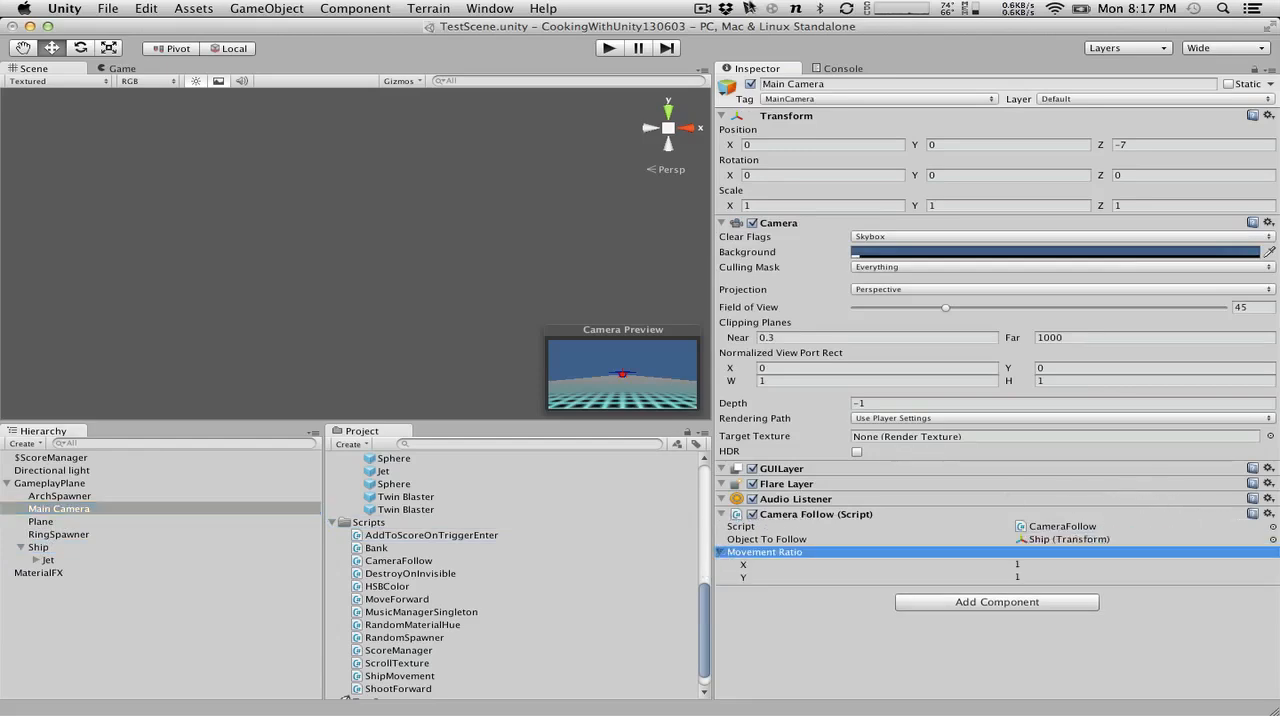
# Play-test how Main Camera follows the ship with the default movement ratio, and stop play mode.
pyautogui.click(608, 48)
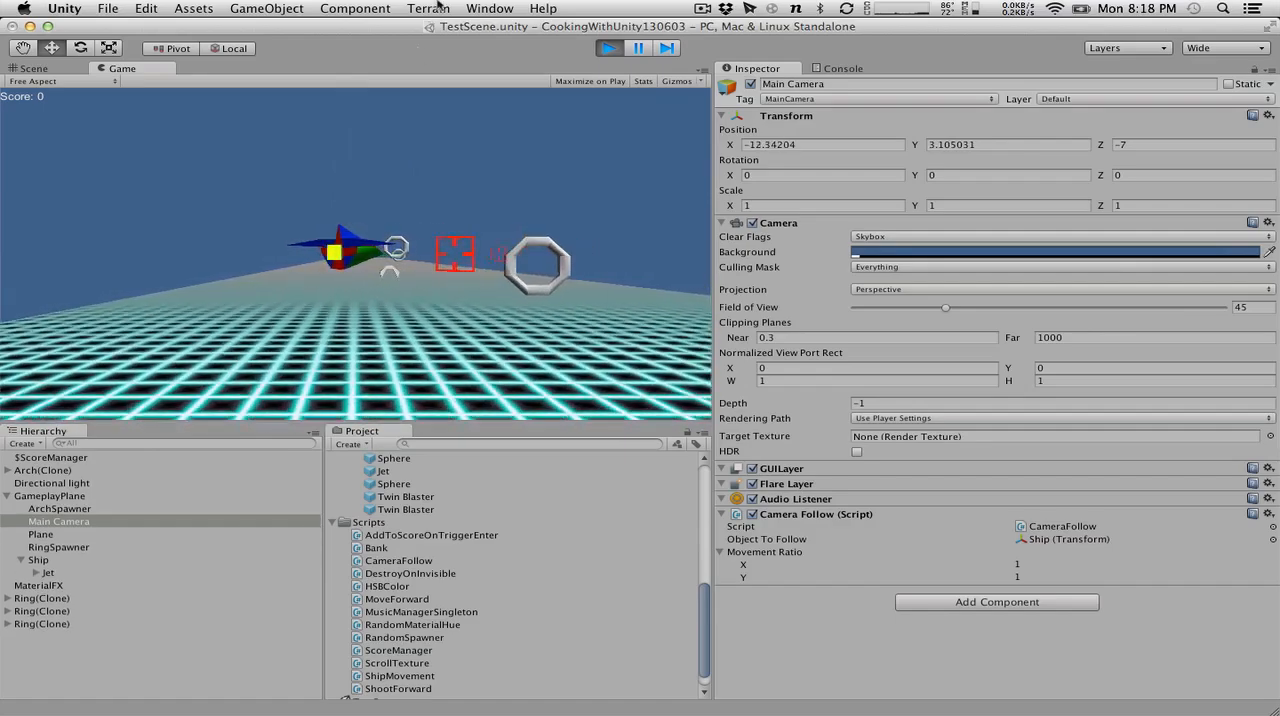
pyautogui.click(608, 48)
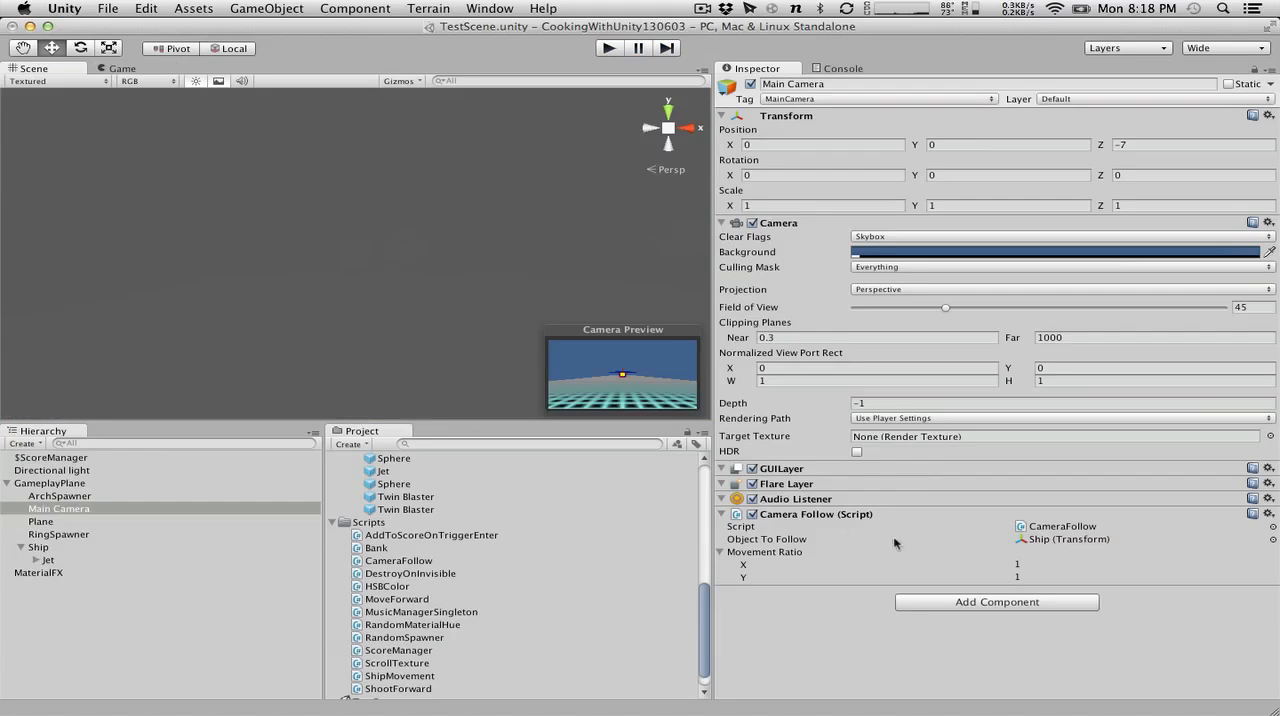
# Set the Camera Follow Movement Ratio of Main Camera to 0.5 for both X and Y.
pyautogui.click(1025, 564)
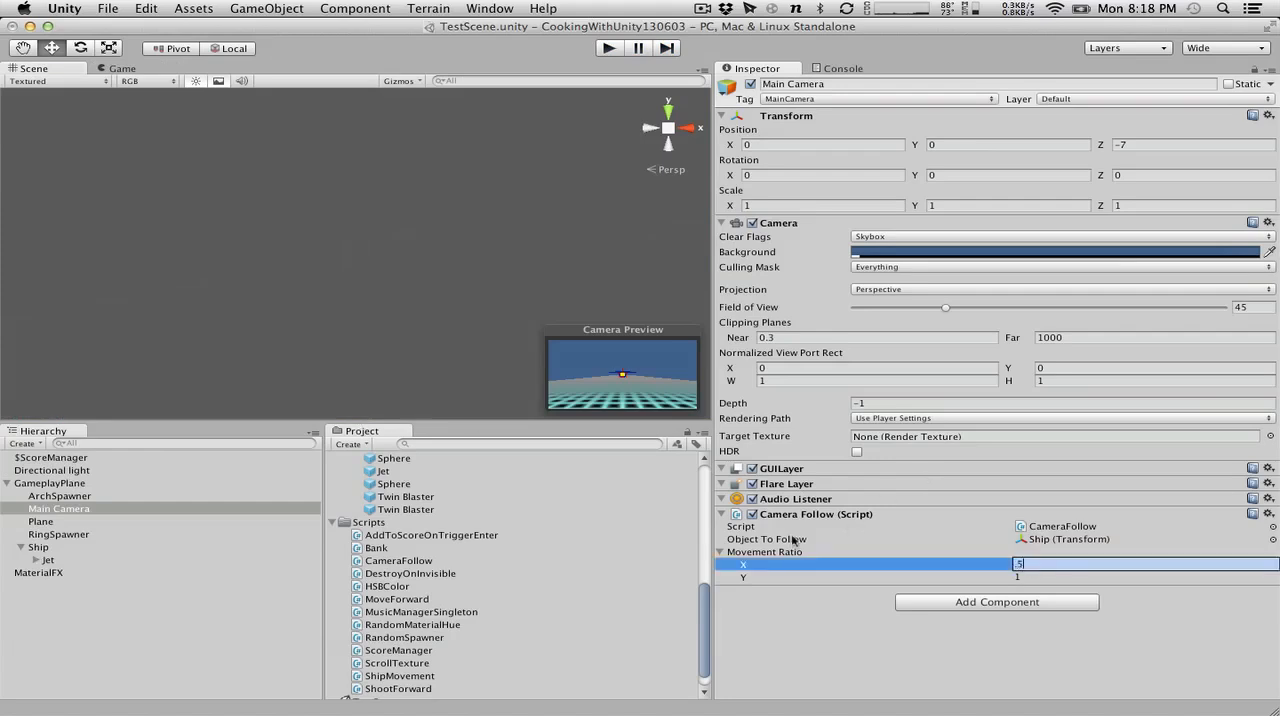
pyautogui.press('Return')
pyautogui.click(1029, 576)
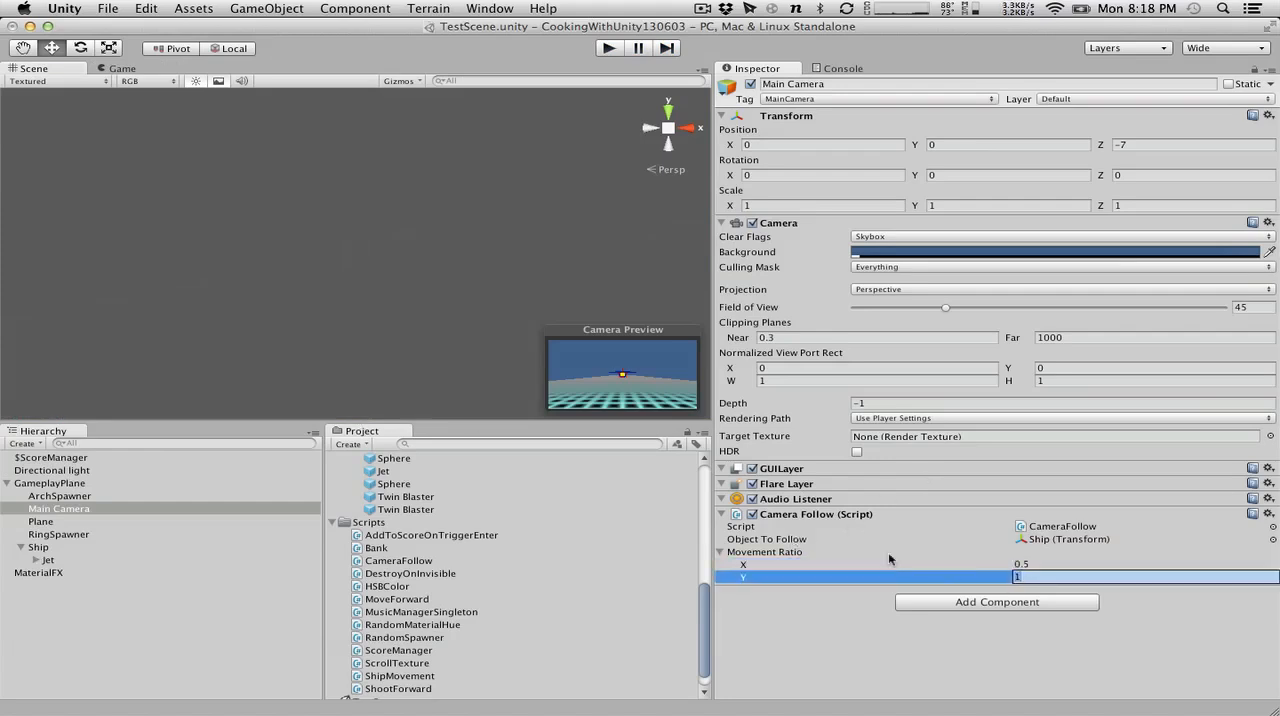
pyautogui.write('.5')
pyautogui.press('Return')
# Play-test the halved movement ratio by flying the ship in all directions and through rings, and stop play mode.
pyautogui.click(608, 49)
pyautogui.press('Down')
pyautogui.press('Left')
pyautogui.press('Up')
pyautogui.press('Down')
pyautogui.press('Up')
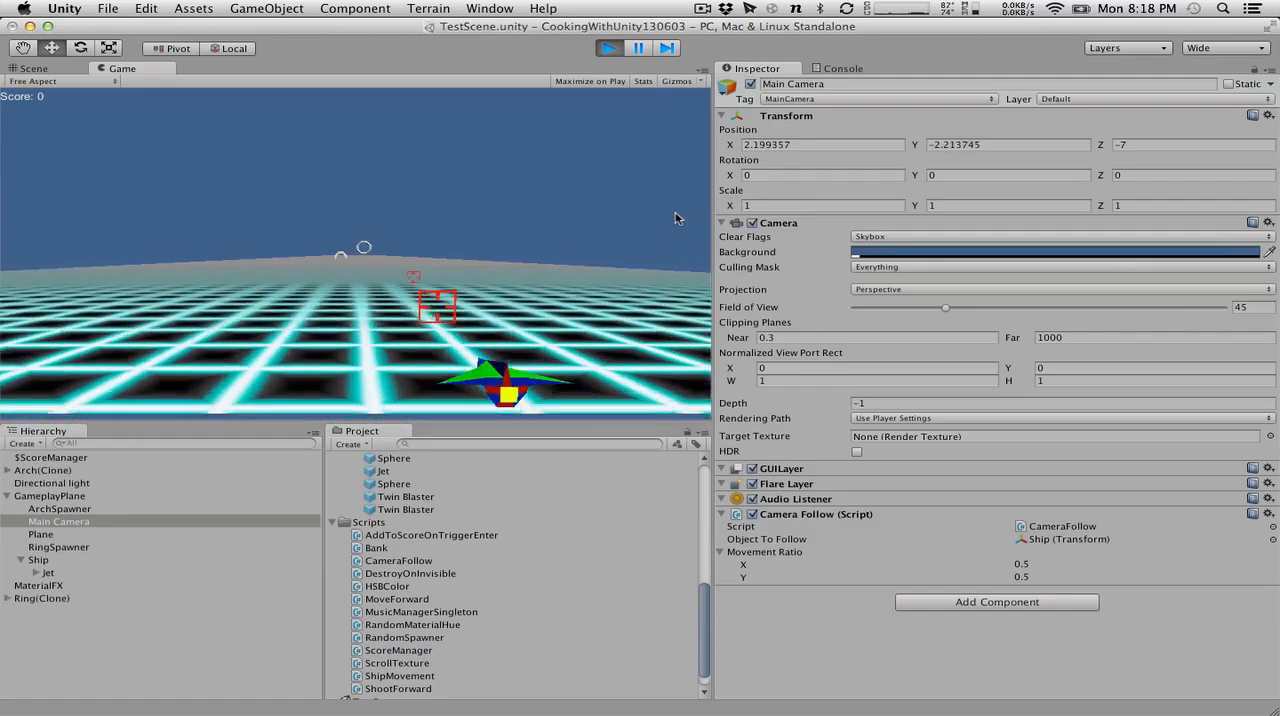
pyautogui.press('Left')
pyautogui.press('Down')
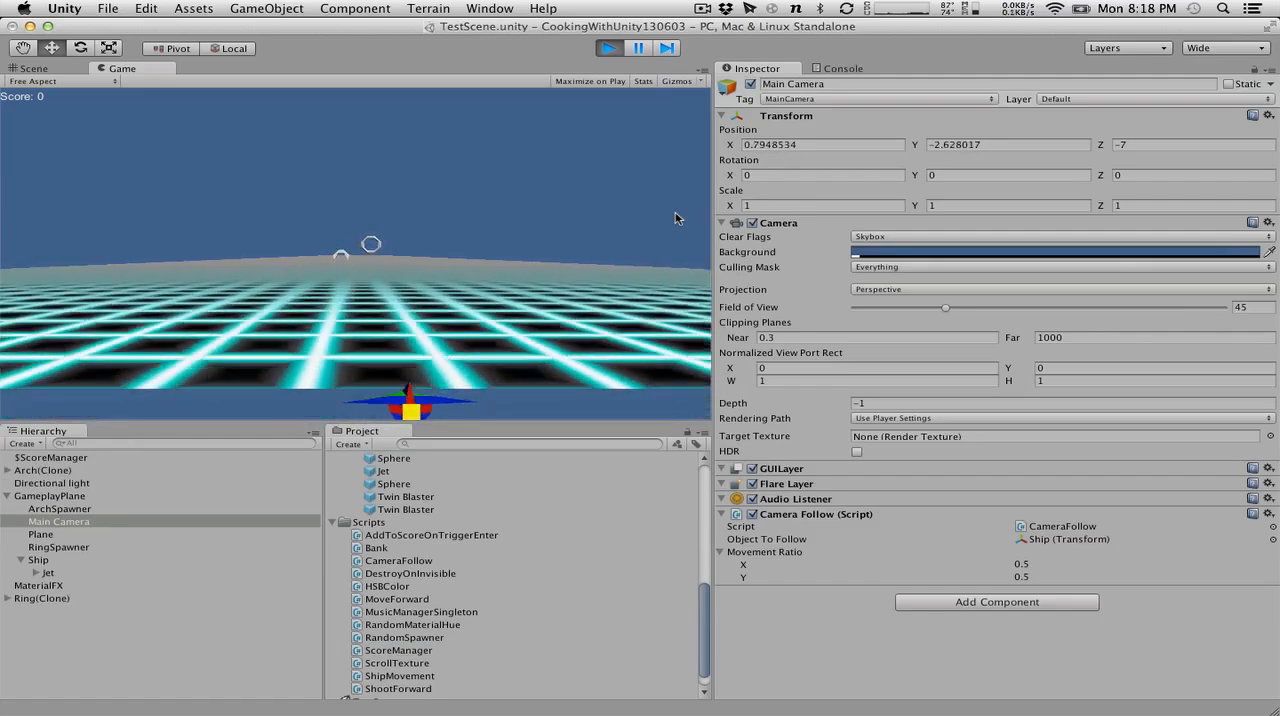
pyautogui.press('Up')
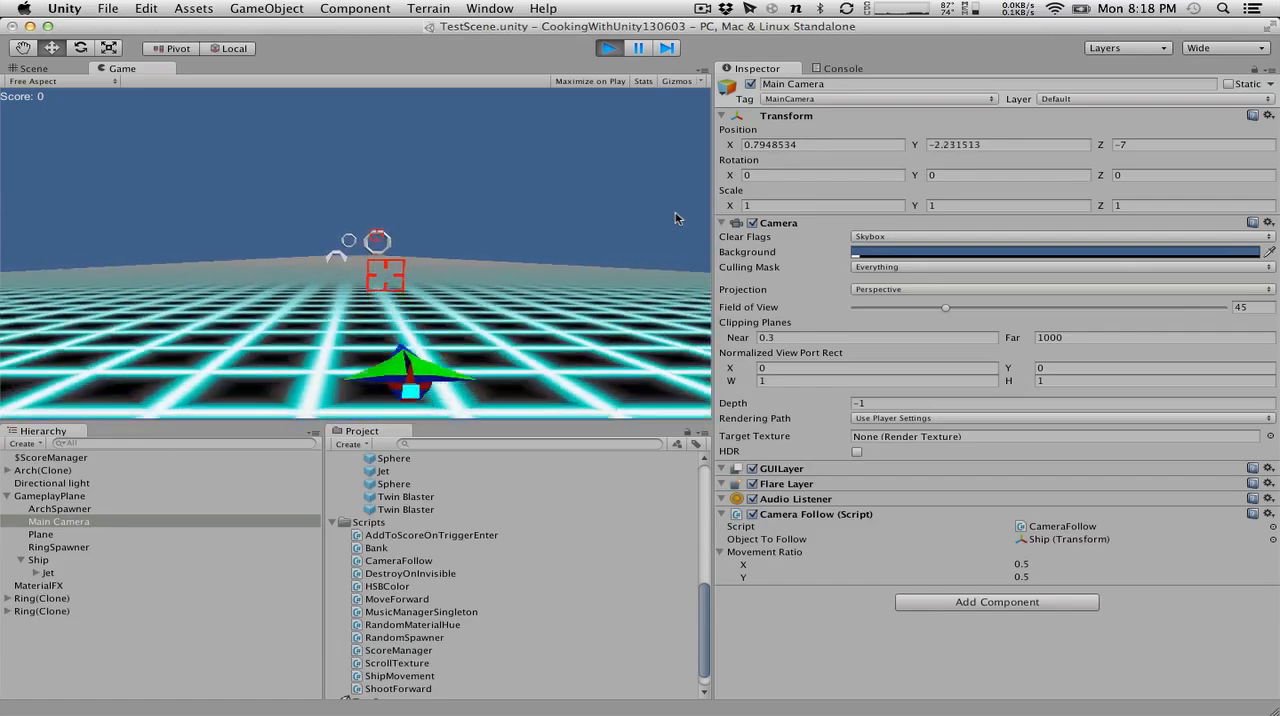
pyautogui.press('Down')
pyautogui.press('Up')
pyautogui.press('Left')
pyautogui.press('Left')
pyautogui.press('Down')
pyautogui.press('Right')
pyautogui.press('Up')
pyautogui.press('Right')
pyautogui.press('Up')
pyautogui.press('Left')
pyautogui.press('Right')
pyautogui.press('Down')
pyautogui.press('Up')
pyautogui.press('Right')
pyautogui.press('Left')
pyautogui.press('Right')
pyautogui.press('Down')
pyautogui.press('Right')
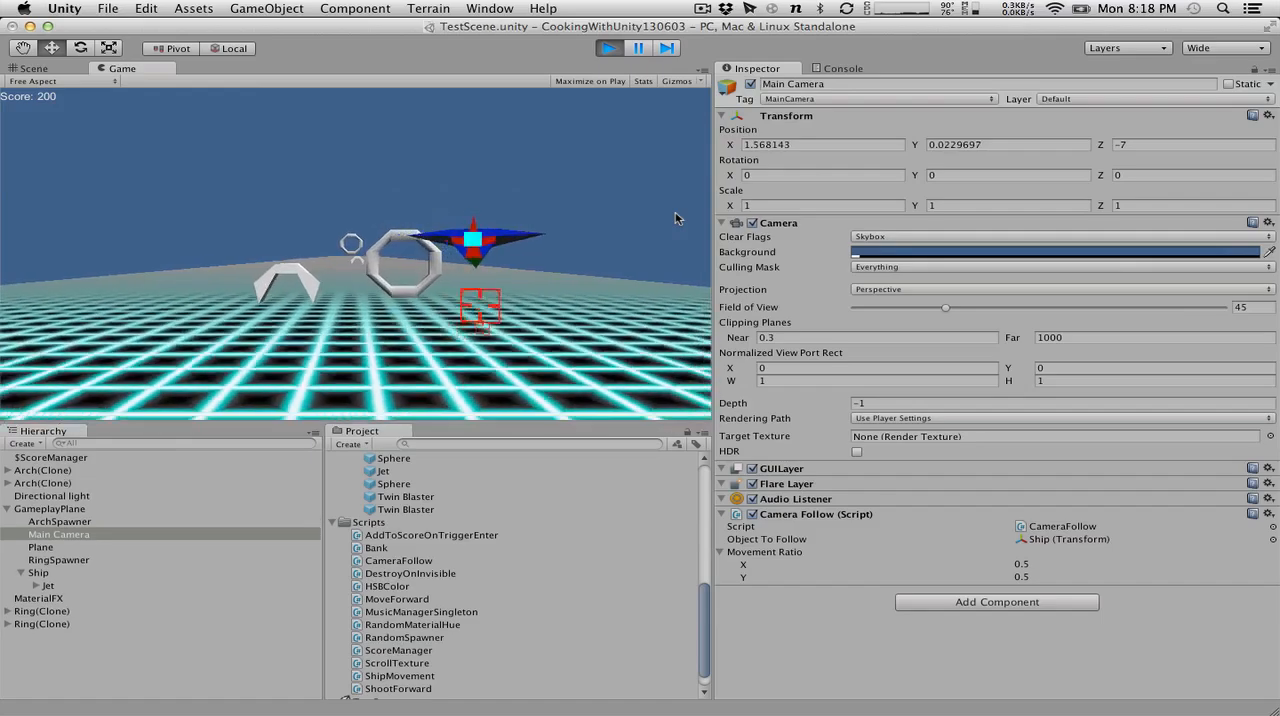
pyautogui.press('Up')
pyautogui.press('Up')
pyautogui.press('Left')
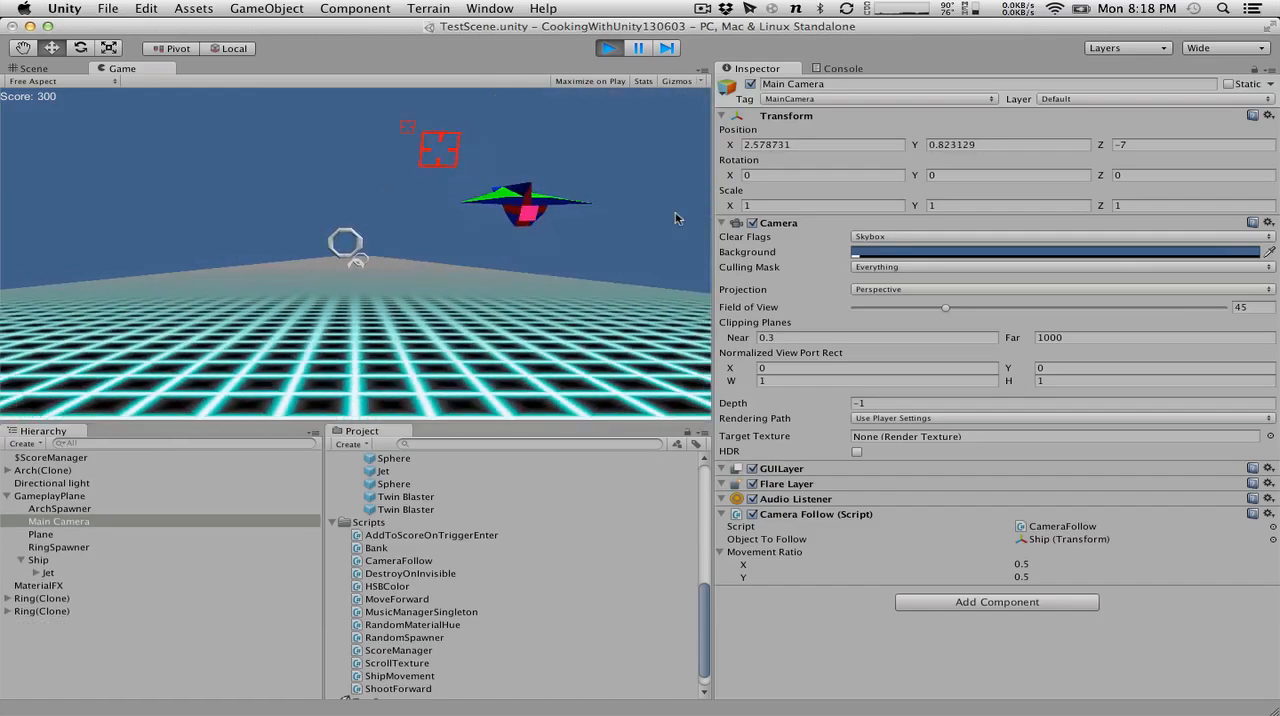
pyautogui.press('Right')
pyautogui.press('Left')
pyautogui.press('Up')
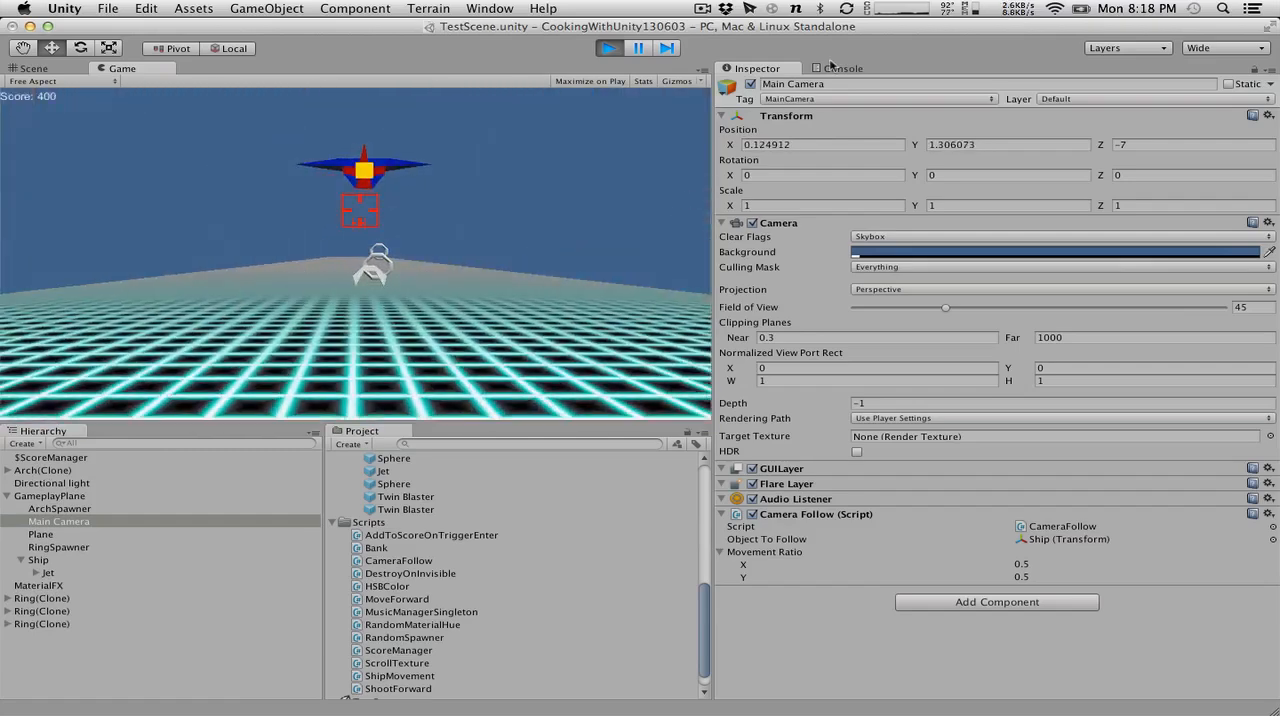
pyautogui.click(610, 48)
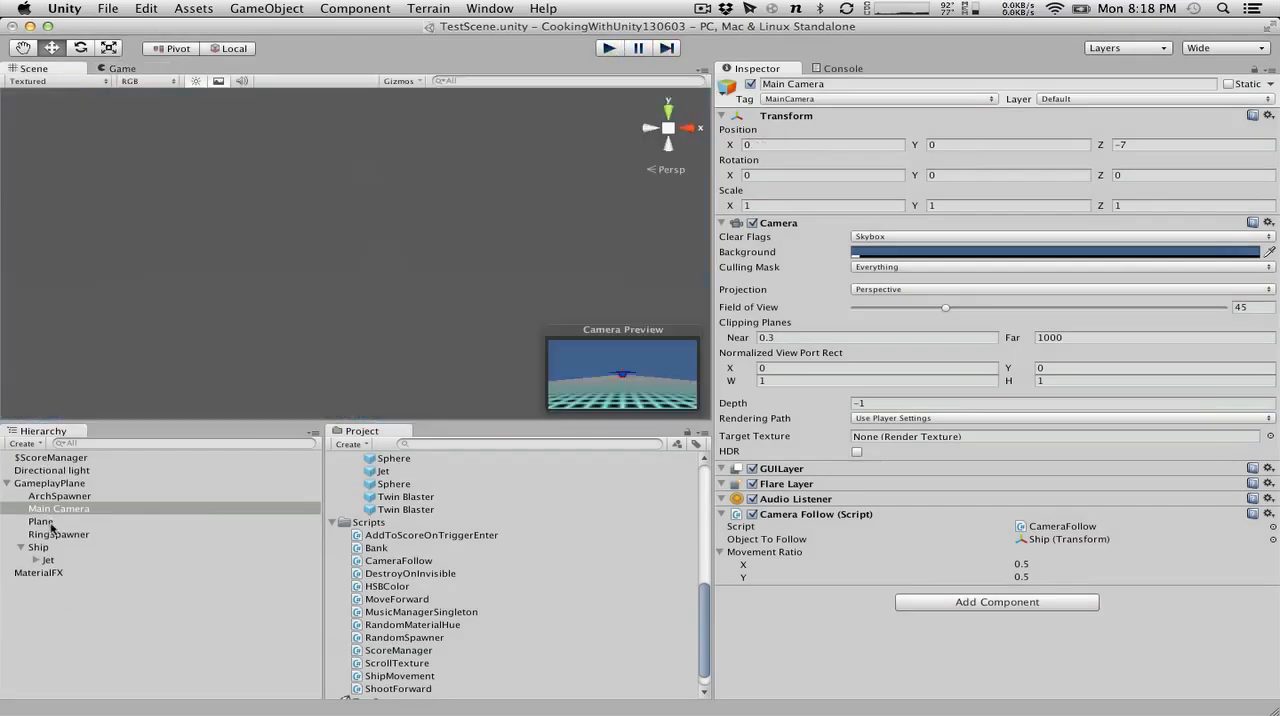
# Set the Rigidbody Interpolate option of JetModel inside Ship to Interpolate, play-test the ship's movement, and stop play mode.
pyautogui.click(65, 547)
pyautogui.click(42, 560)
pyautogui.click(37, 561)
pyautogui.click(80, 573)
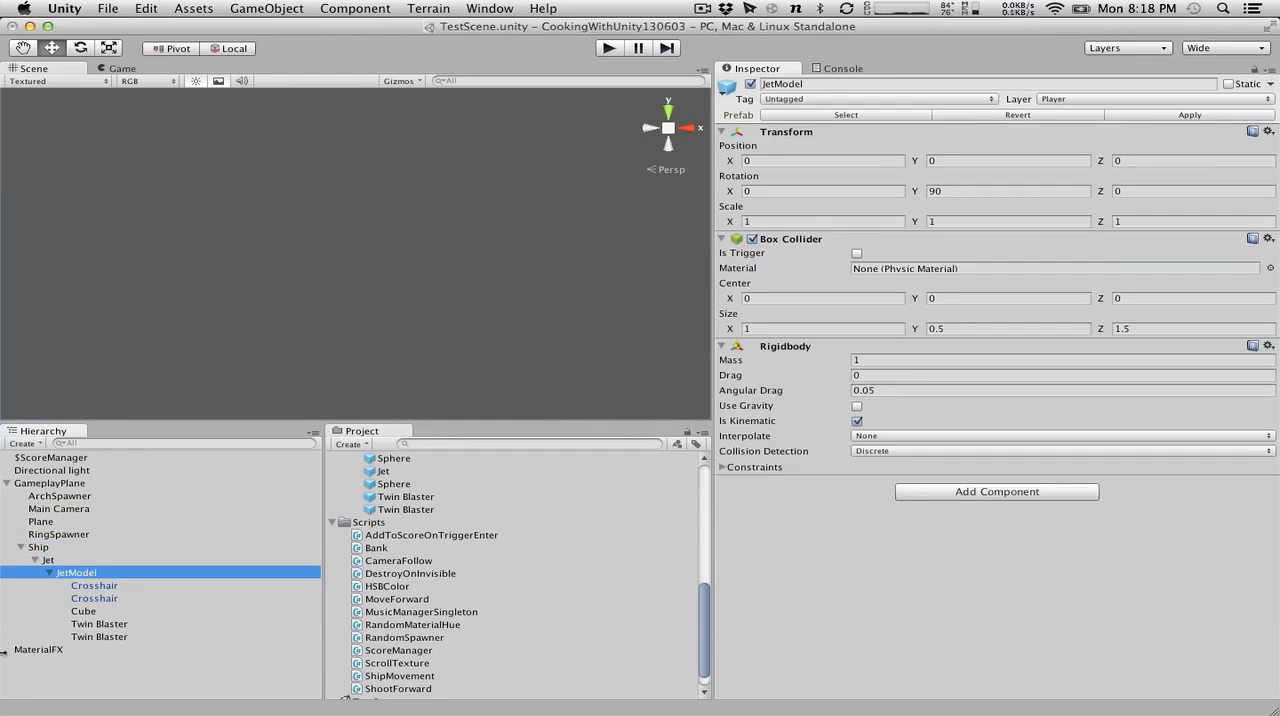
pyautogui.click(928, 436)
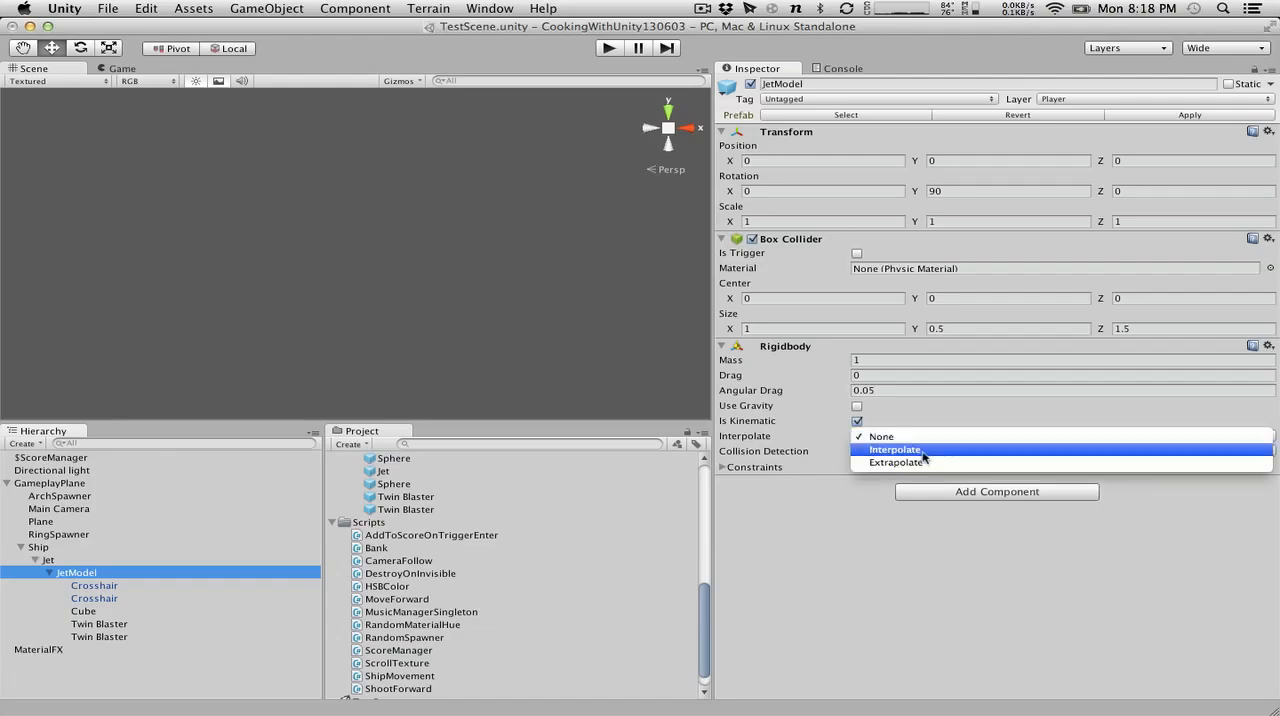
pyautogui.click(880, 449)
pyautogui.click(609, 48)
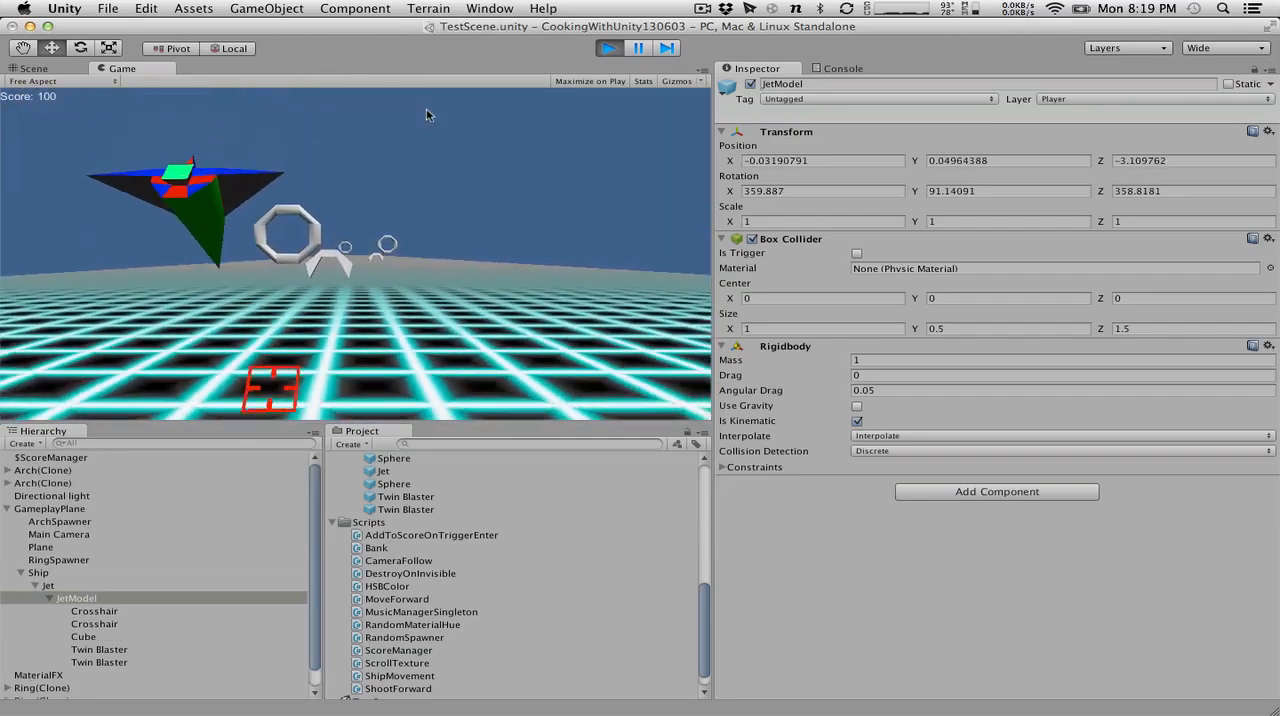
pyautogui.click(608, 48)
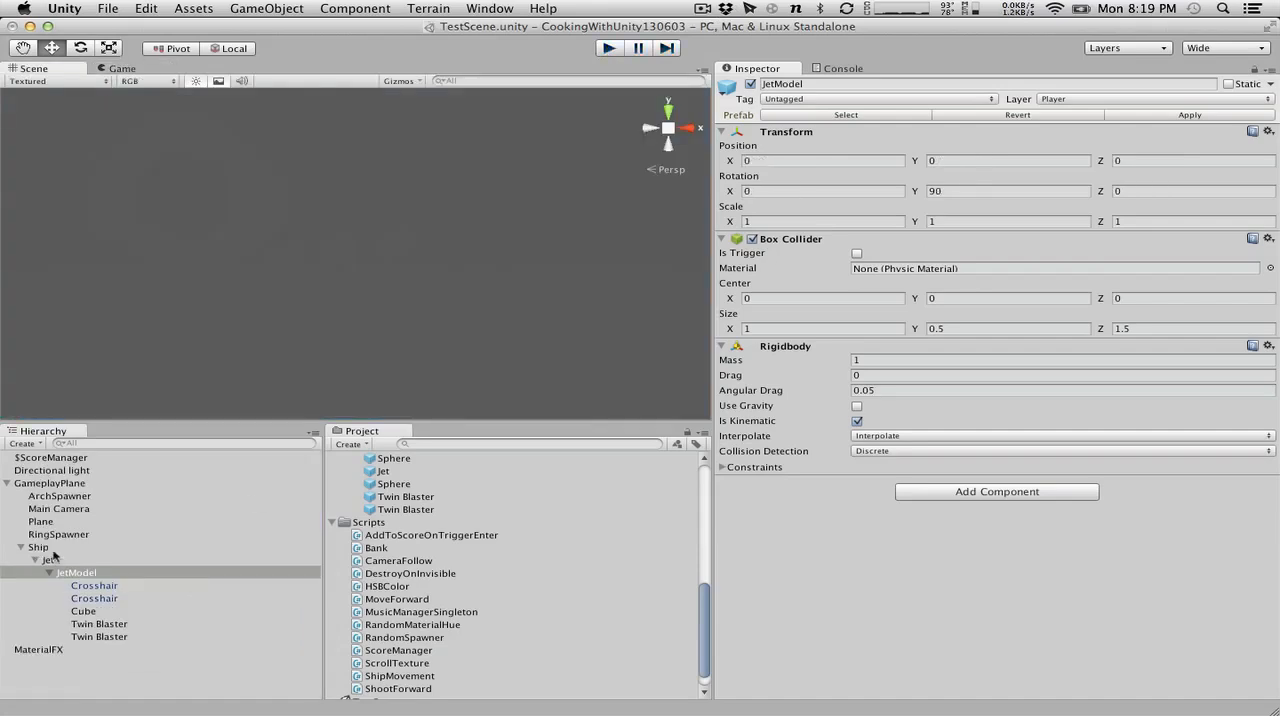
# Disable the Camera Follow script on Main Camera and play-test flying the ship with a fixed camera.
pyautogui.click(59, 509)
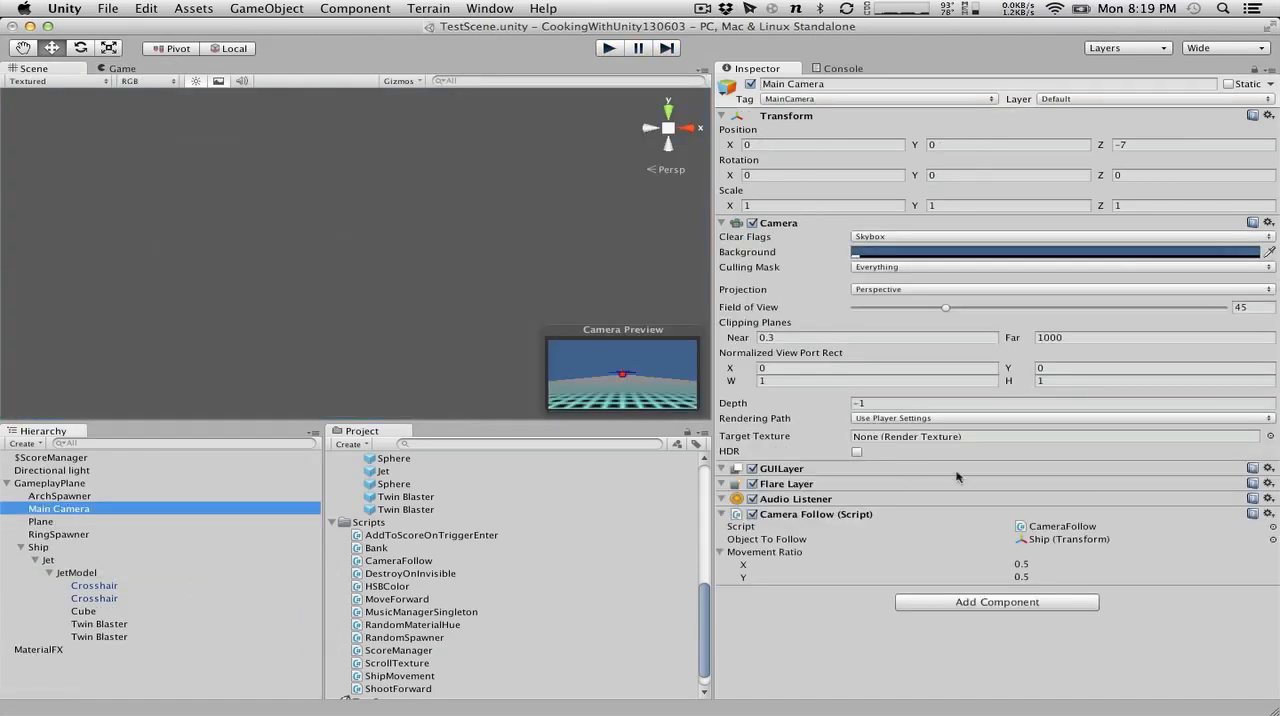
pyautogui.click(751, 513)
pyautogui.click(607, 48)
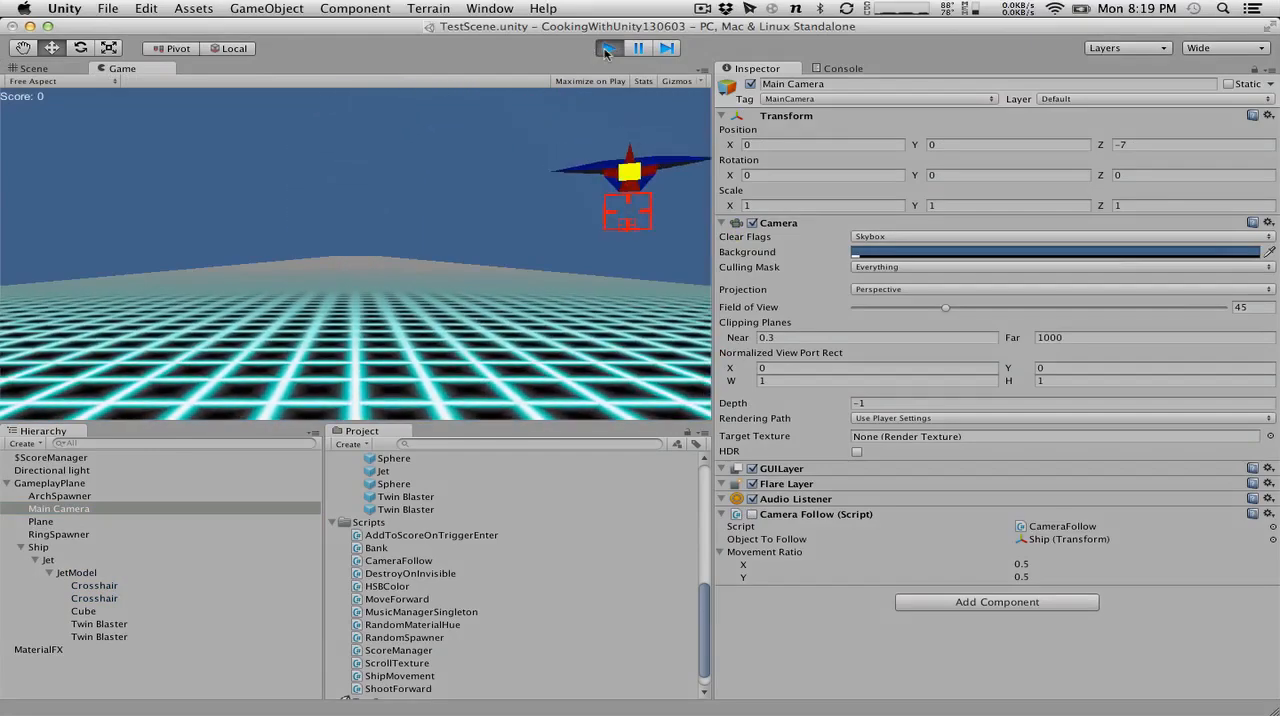
pyautogui.press('Right')
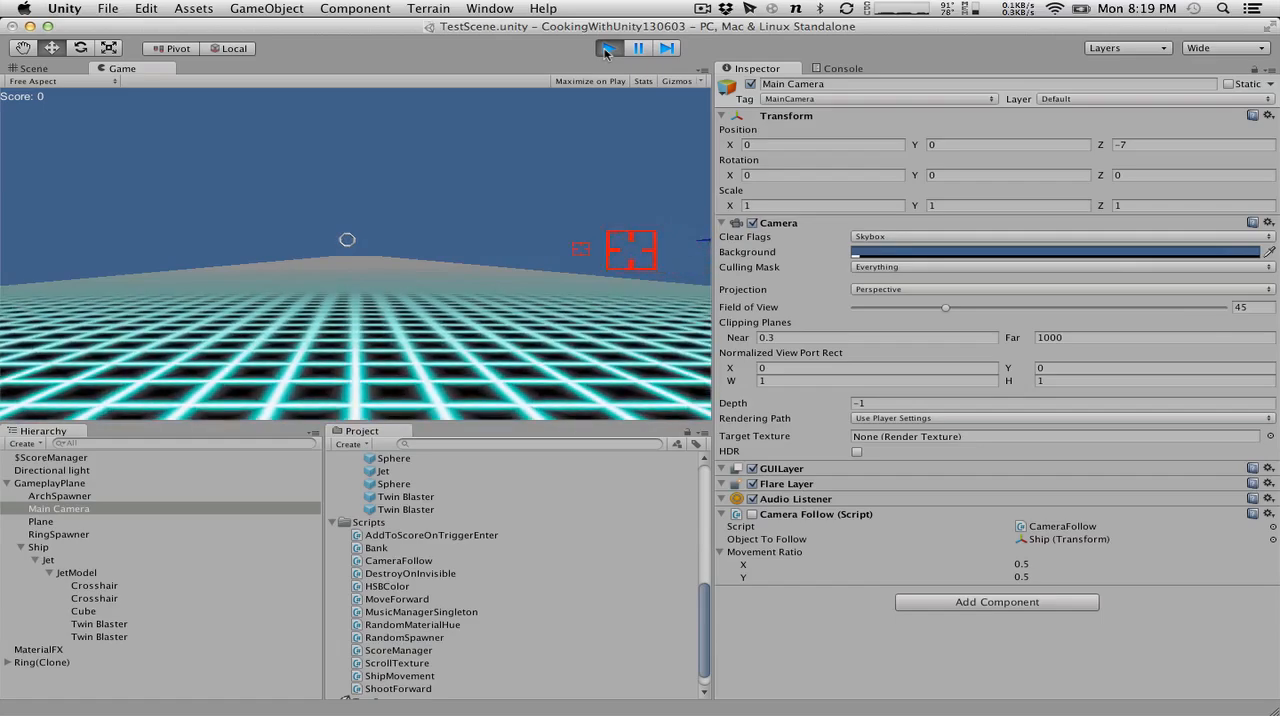
pyautogui.press('Down')
pyautogui.press('Right')
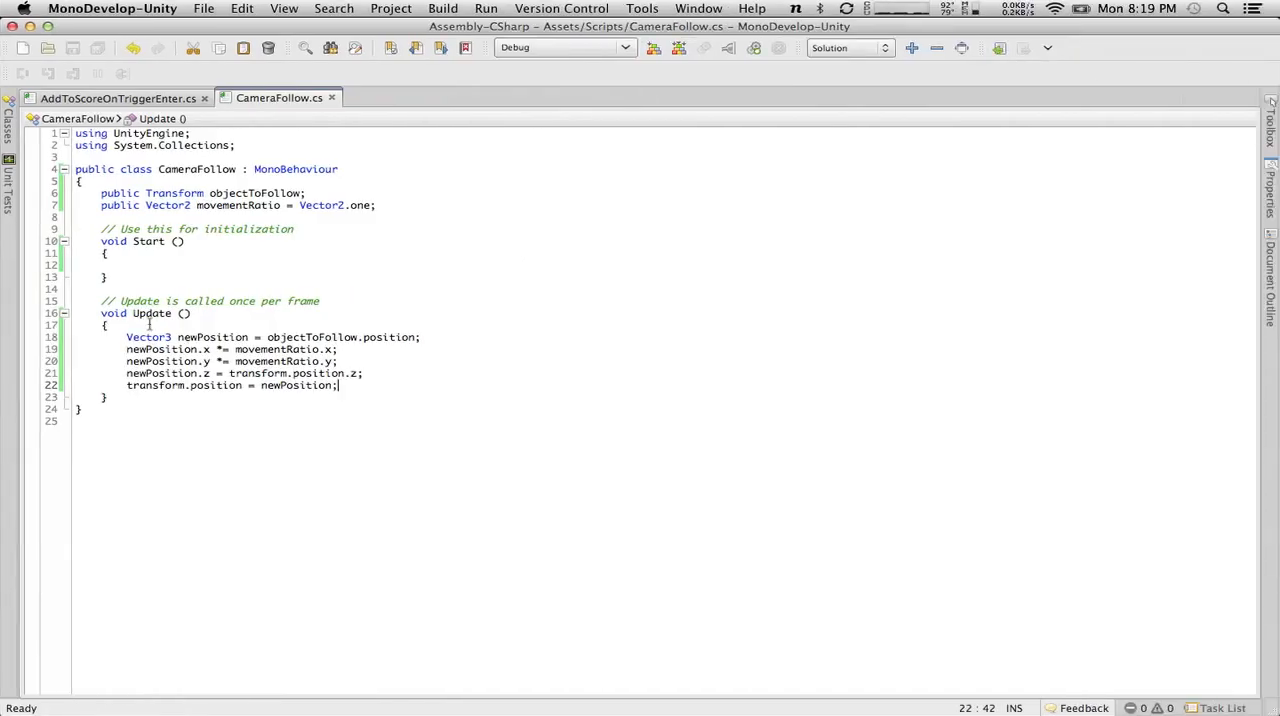
# Rename the Update method to LateUpdate in CameraFollow.cs, save the script, and return to Unity.
pyautogui.write('Late')
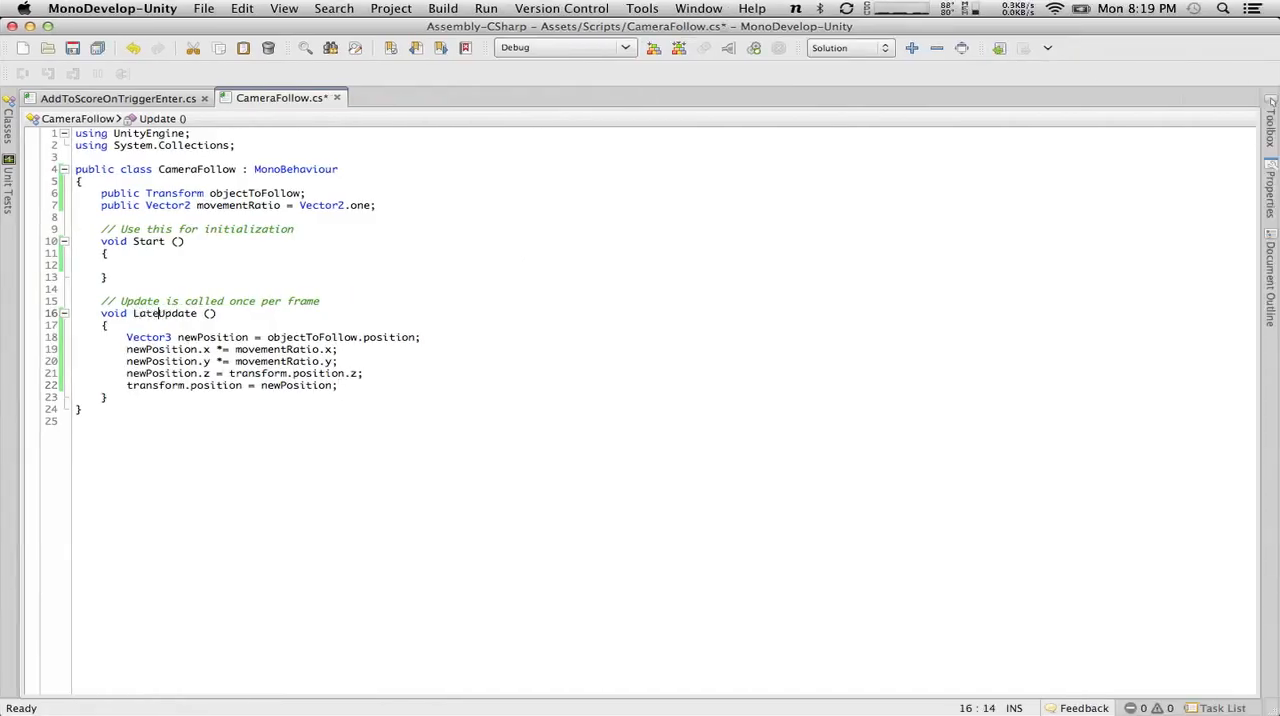
pyautogui.click(79, 52)
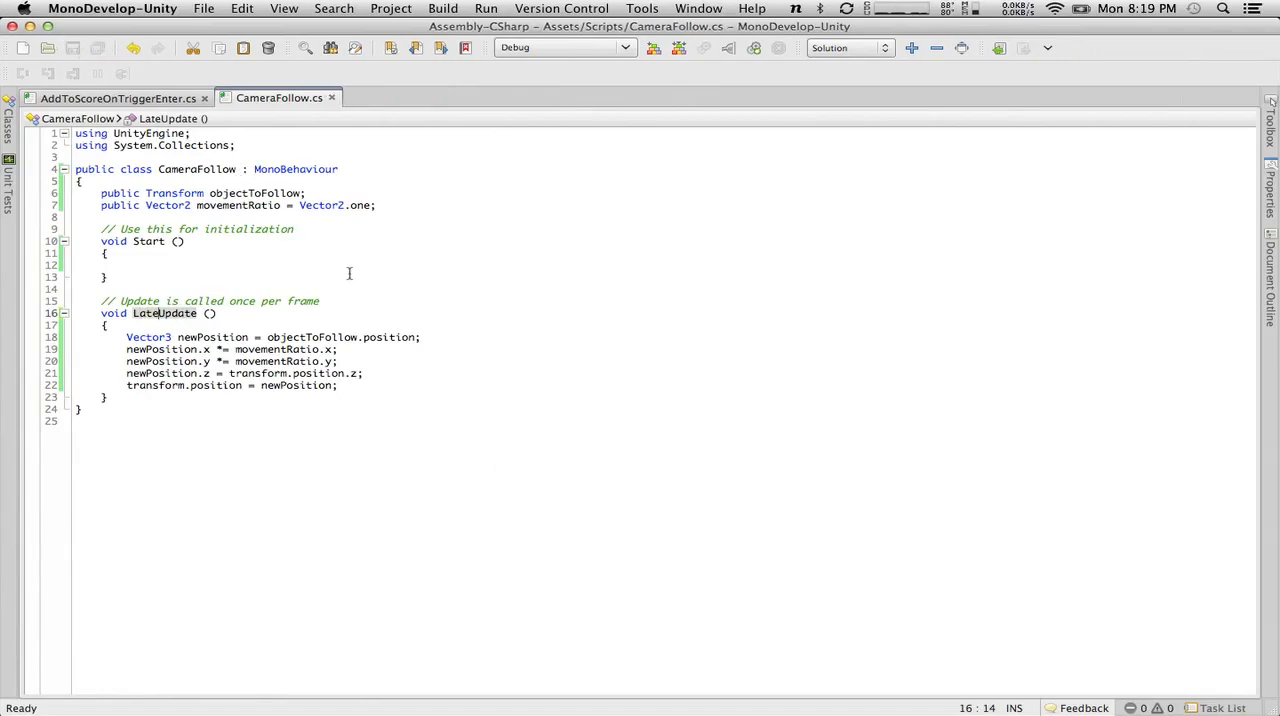
pyautogui.press('super+Tab')
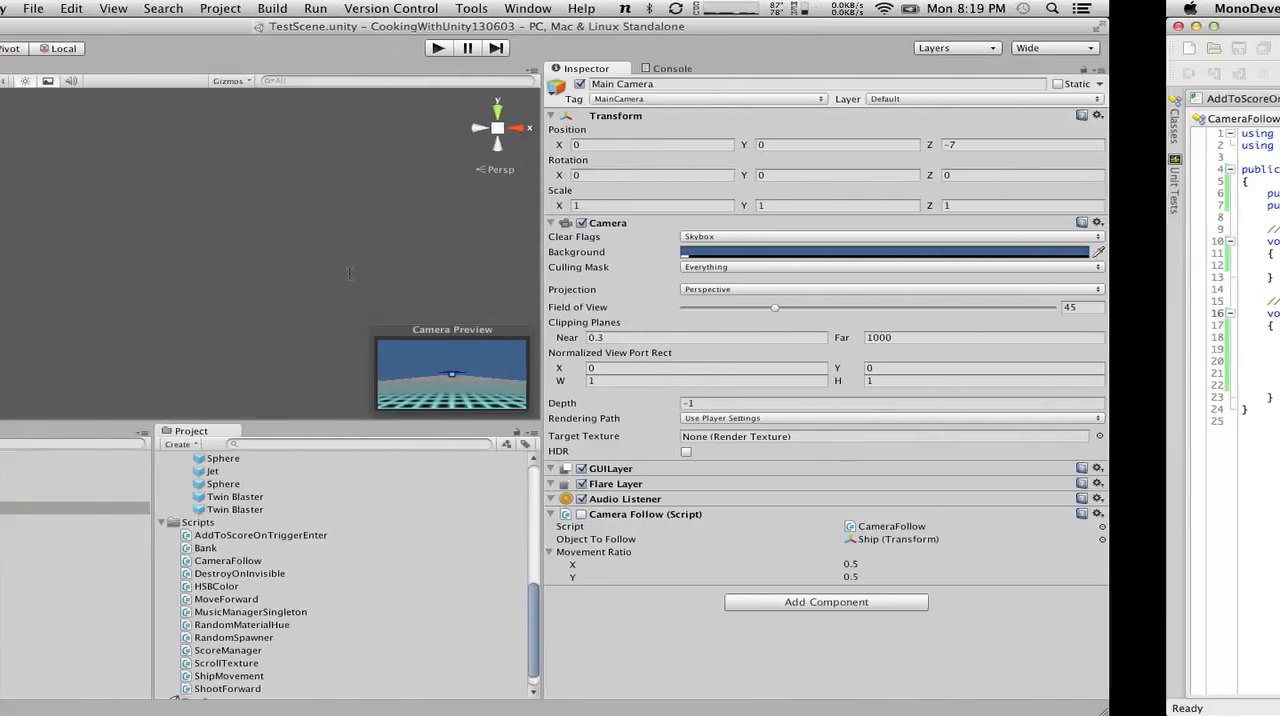
# Play-test the ship's sideways movement with Camera Follow still disabled, and stop play mode.
pyautogui.press('super+p')
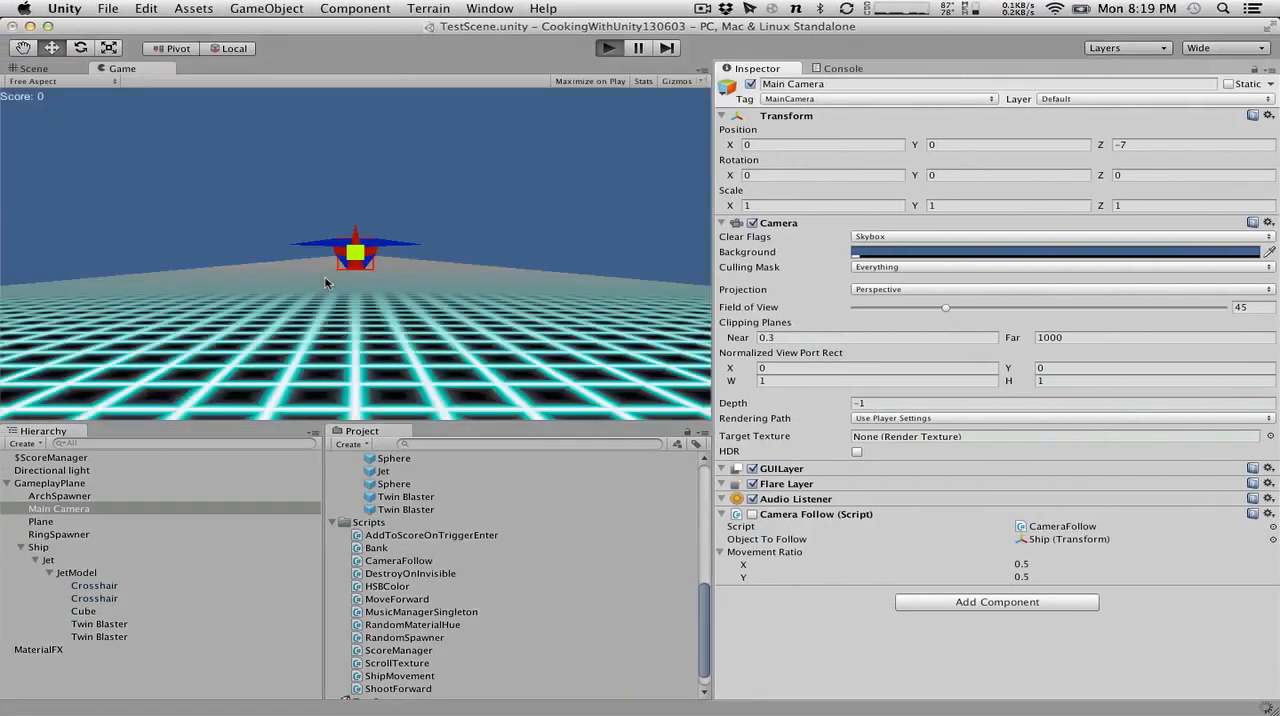
pyautogui.press('Left')
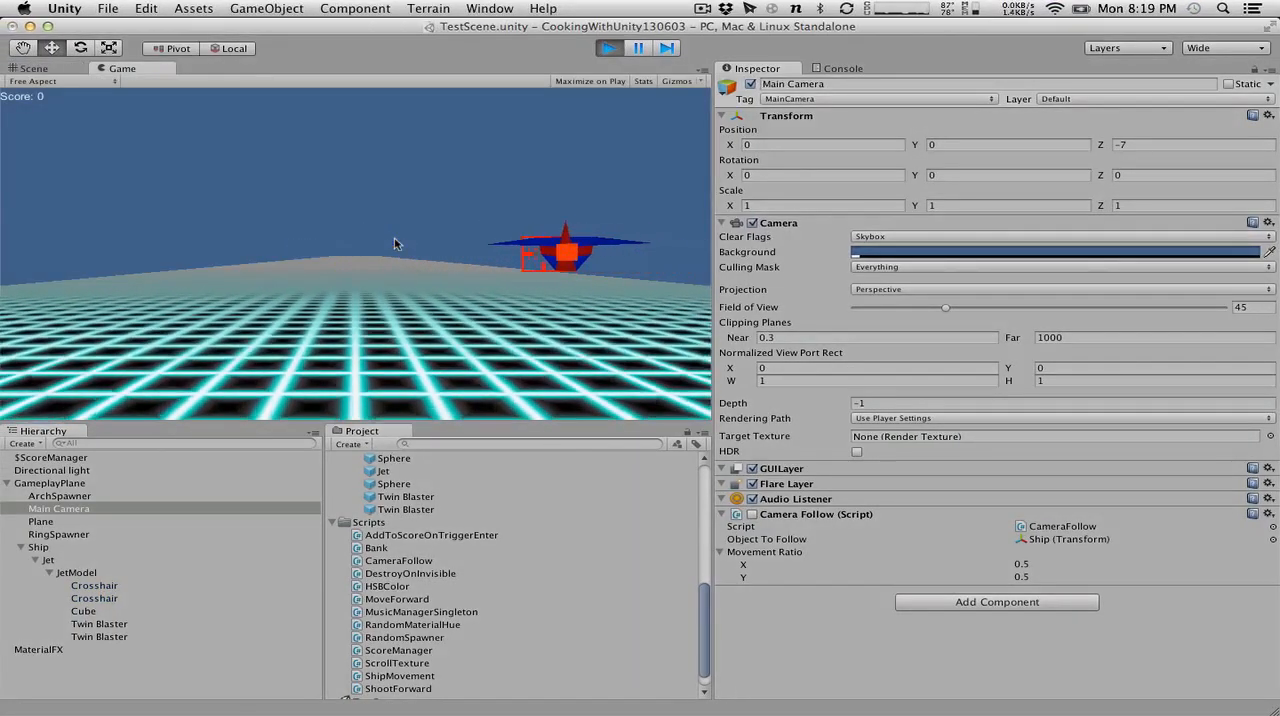
pyautogui.click(608, 48)
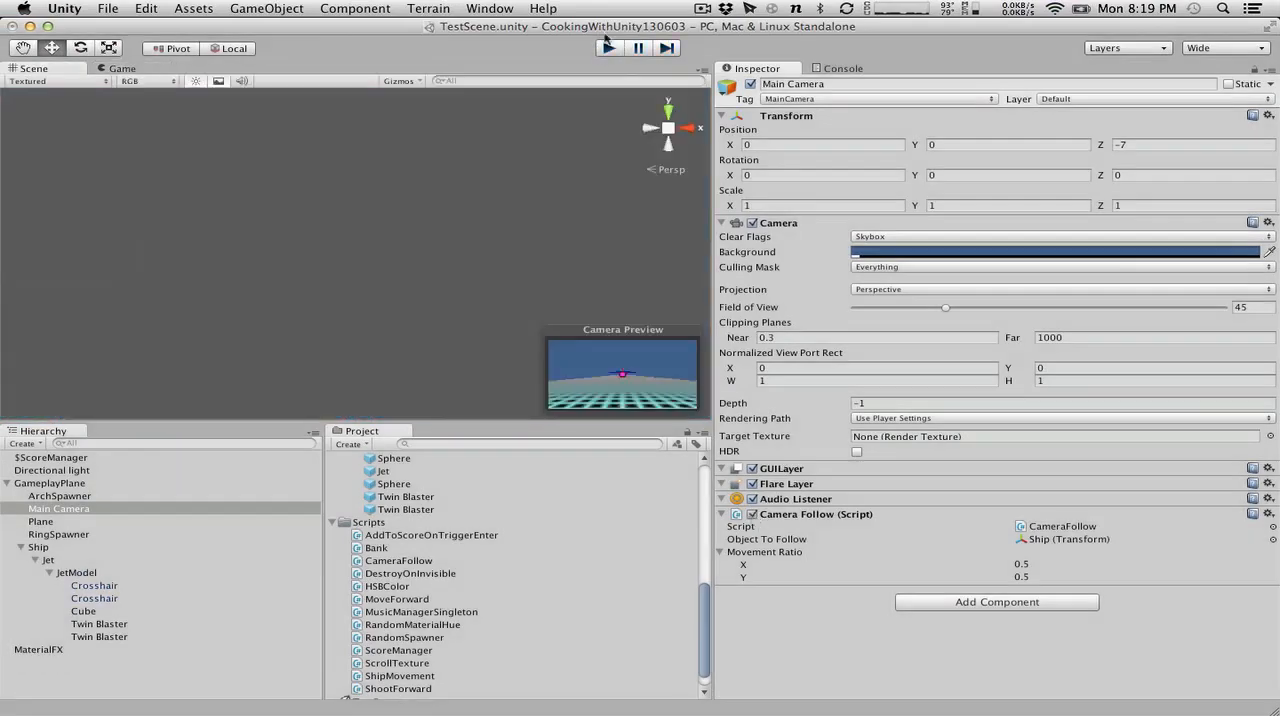
# Play-test the LateUpdate camera with Camera Follow enabled by flying the ship sideways, up and down, and stop play mode.
pyautogui.click(608, 48)
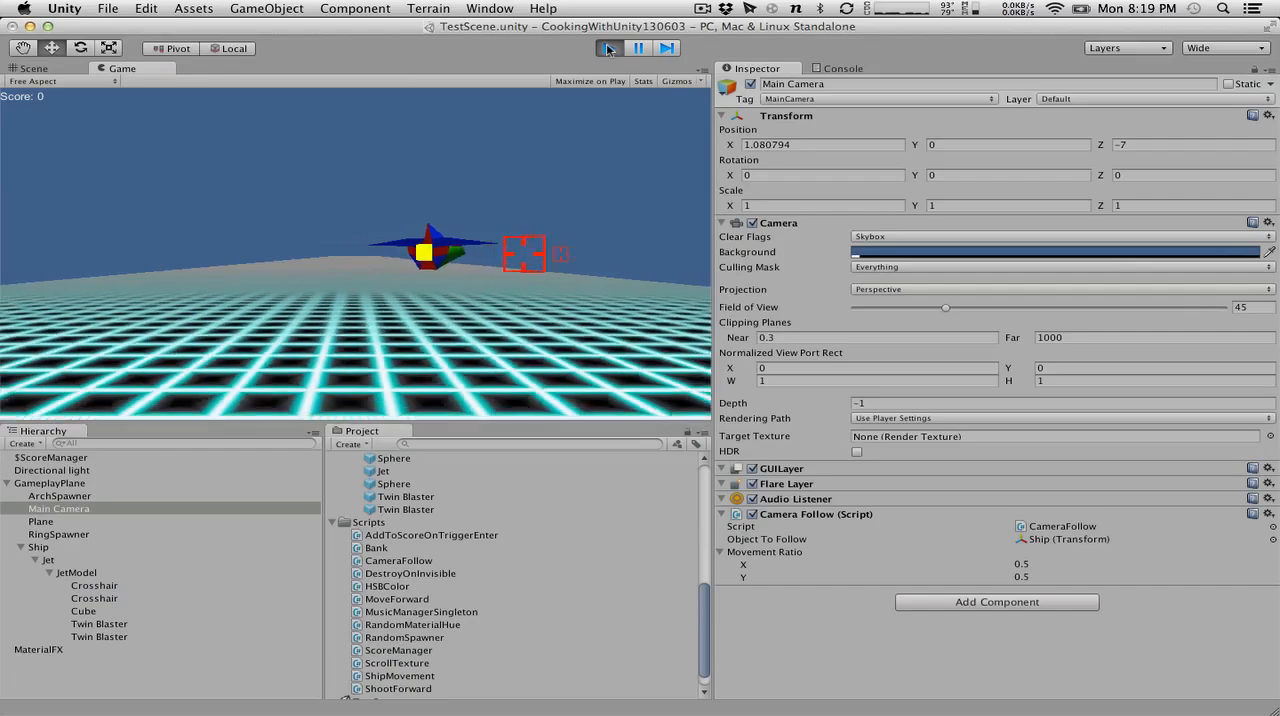
pyautogui.press('Left')
pyautogui.press('Left')
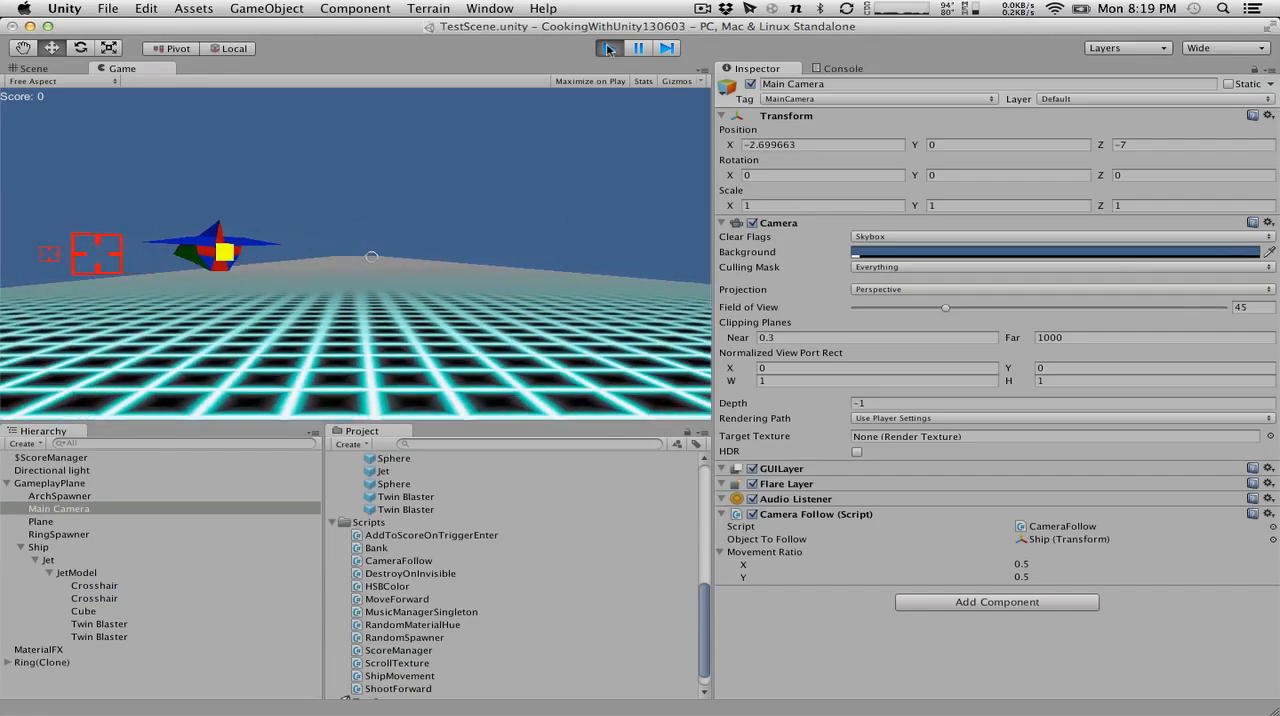
pyautogui.press('Up')
pyautogui.press('Right')
pyautogui.press('Down')
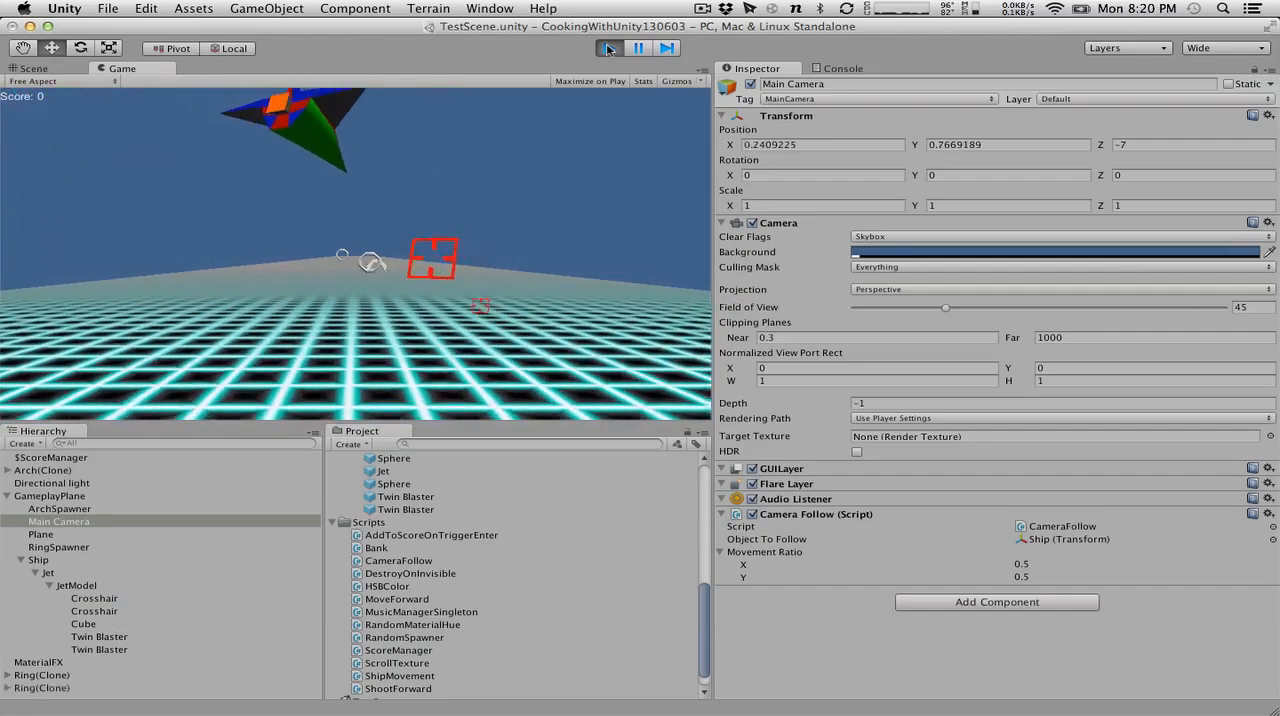
pyautogui.press('Down')
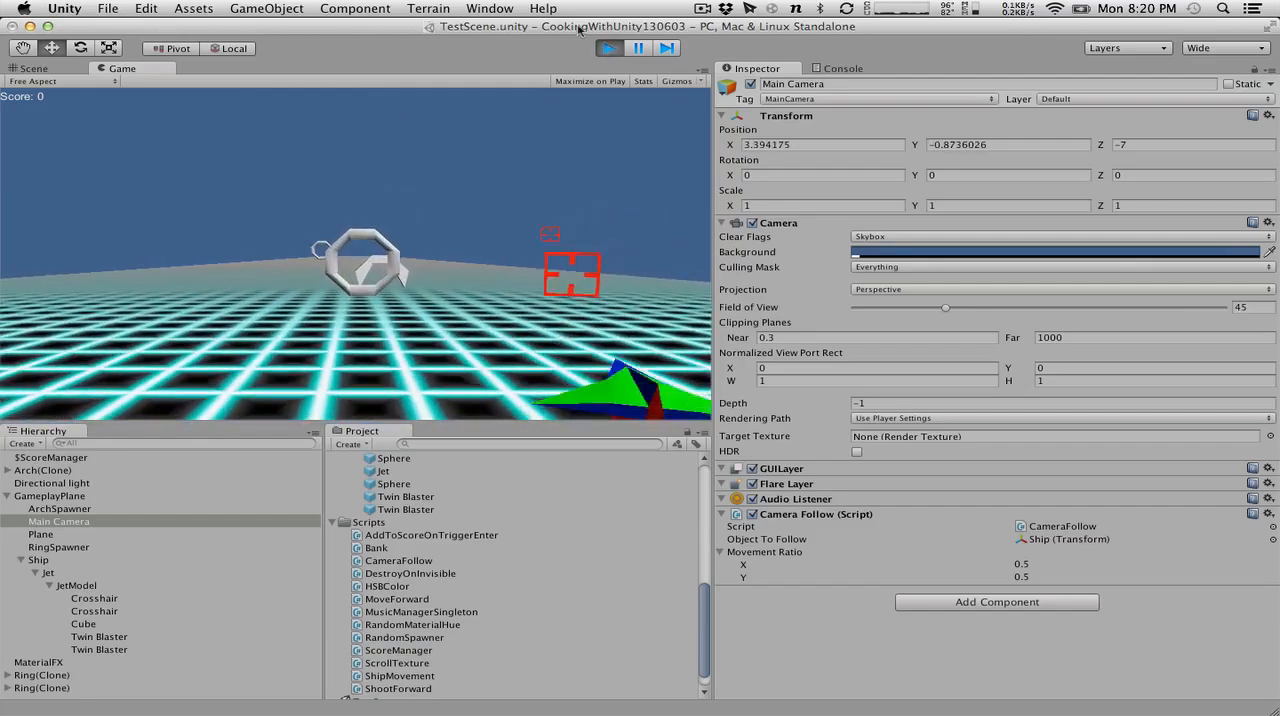
pyautogui.press('super+p')
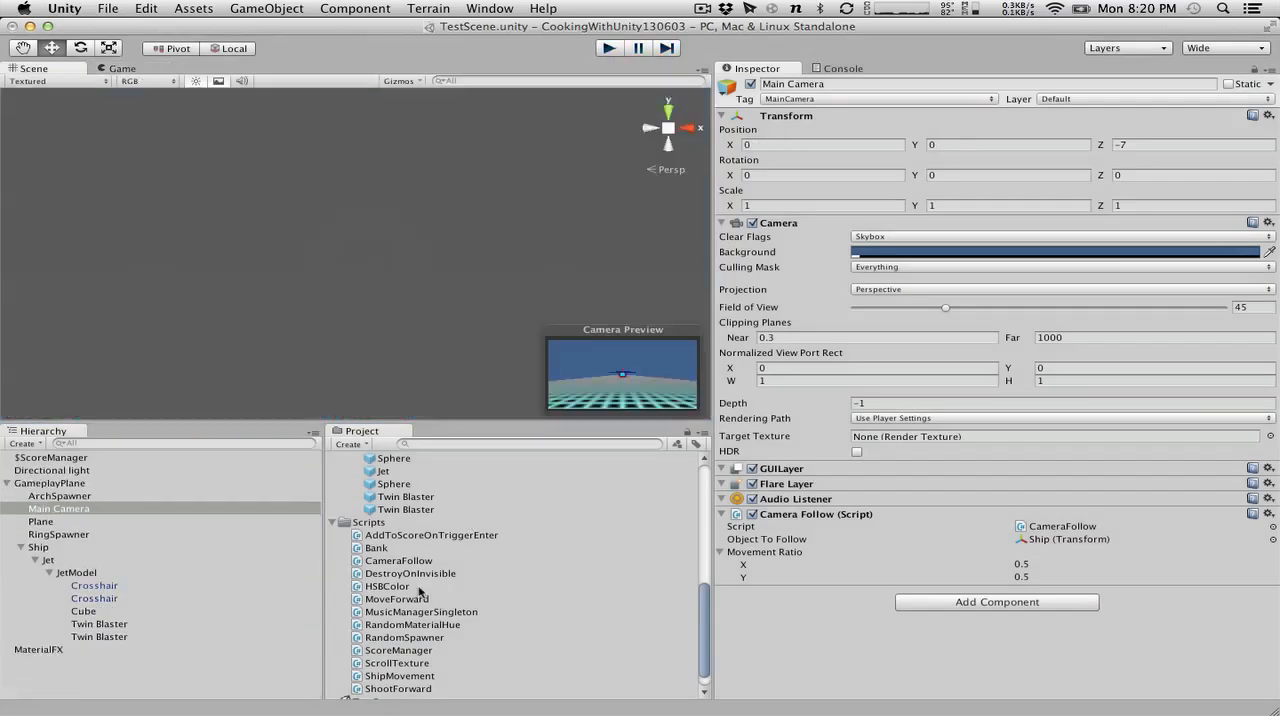
# Inspect the components of JetModel, Jet and Ship, review the ShipMovement script's code, and return to Unity.
pyautogui.click(78, 573)
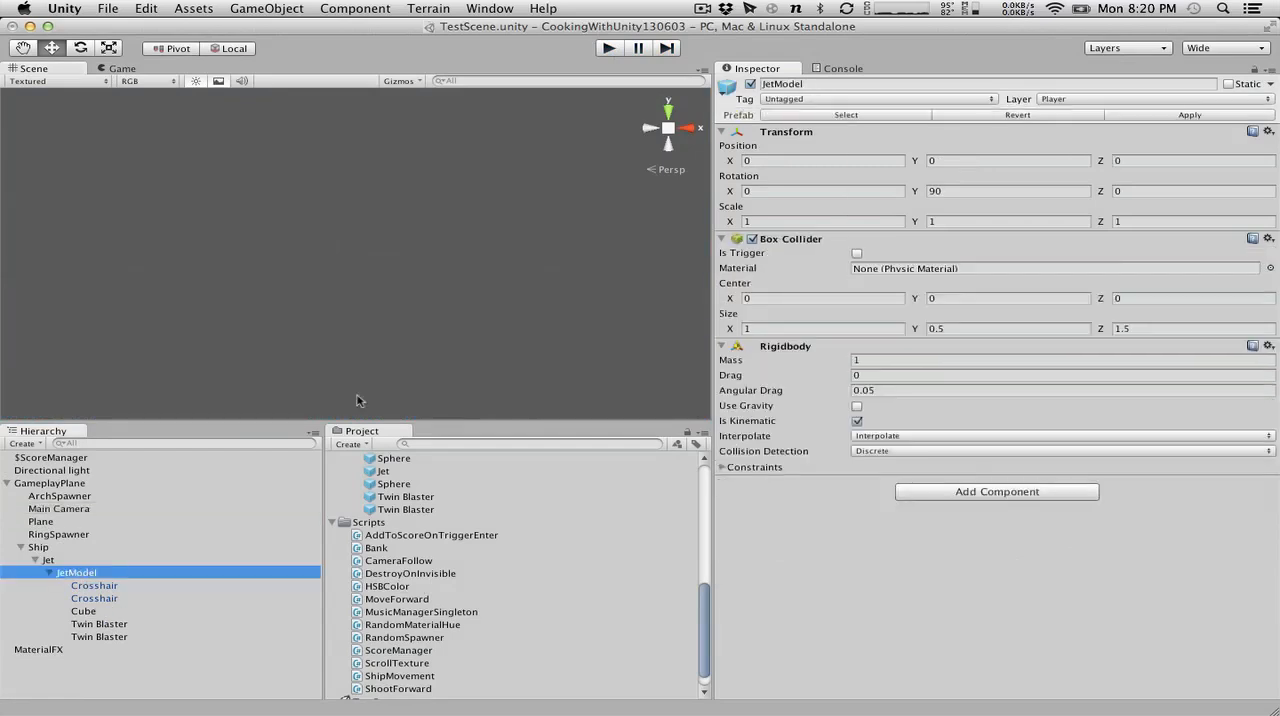
pyautogui.click(181, 561)
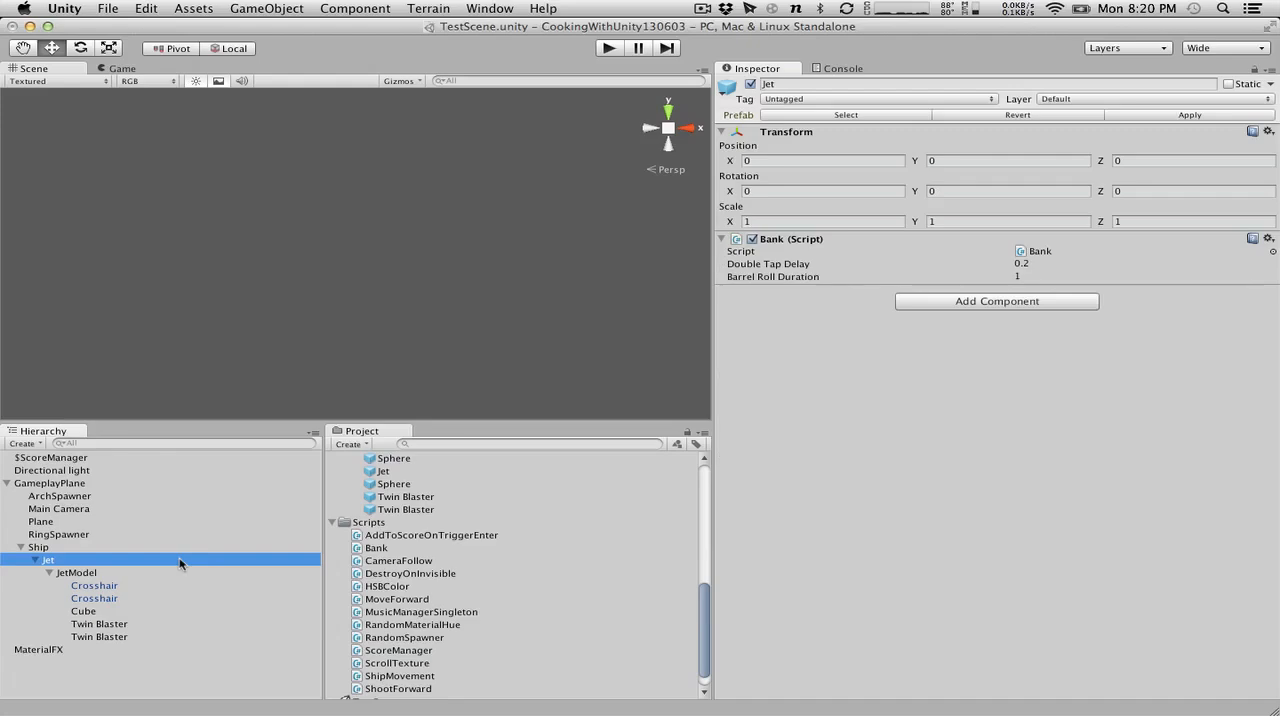
pyautogui.click(86, 548)
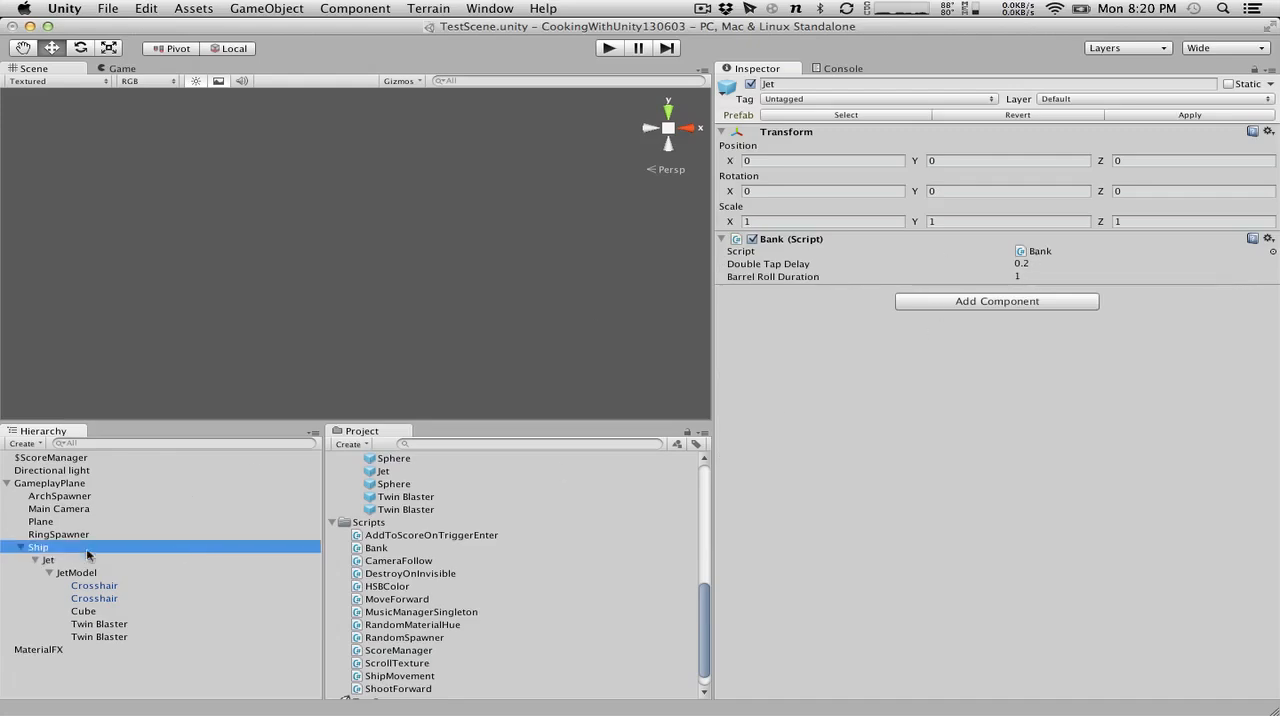
pyautogui.doubleClick(1071, 250)
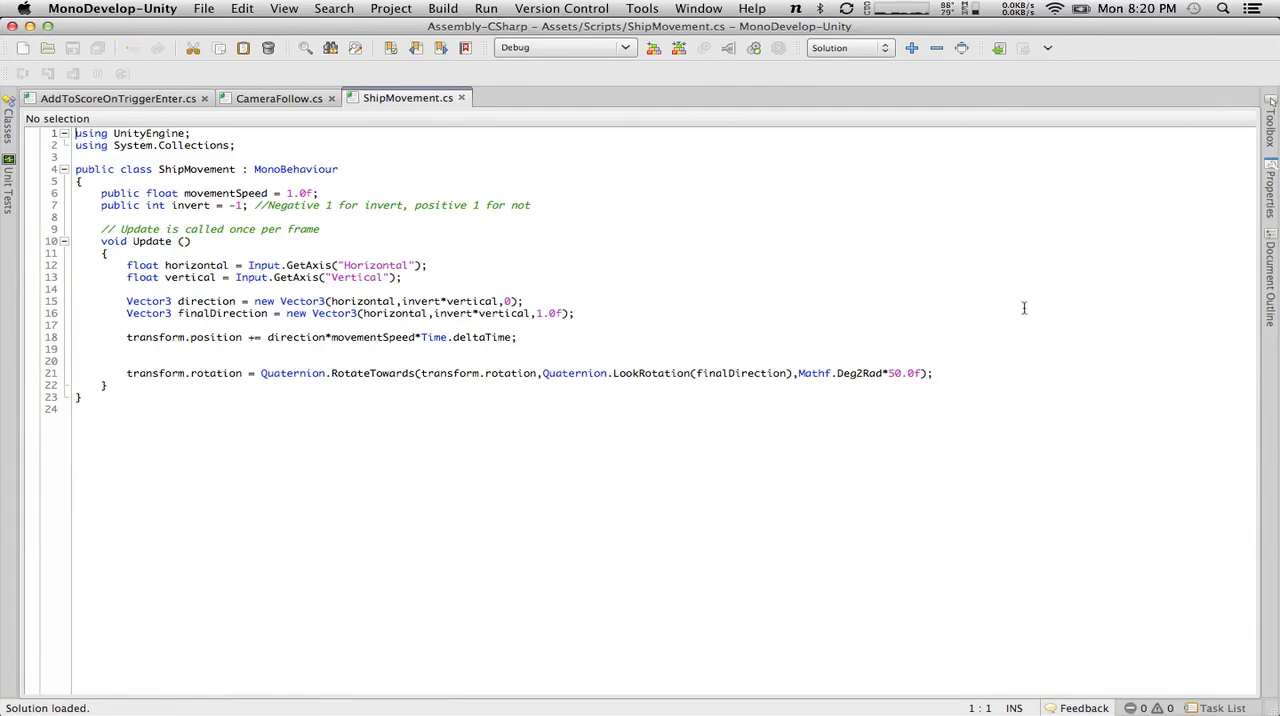
pyautogui.press('super+Tab')
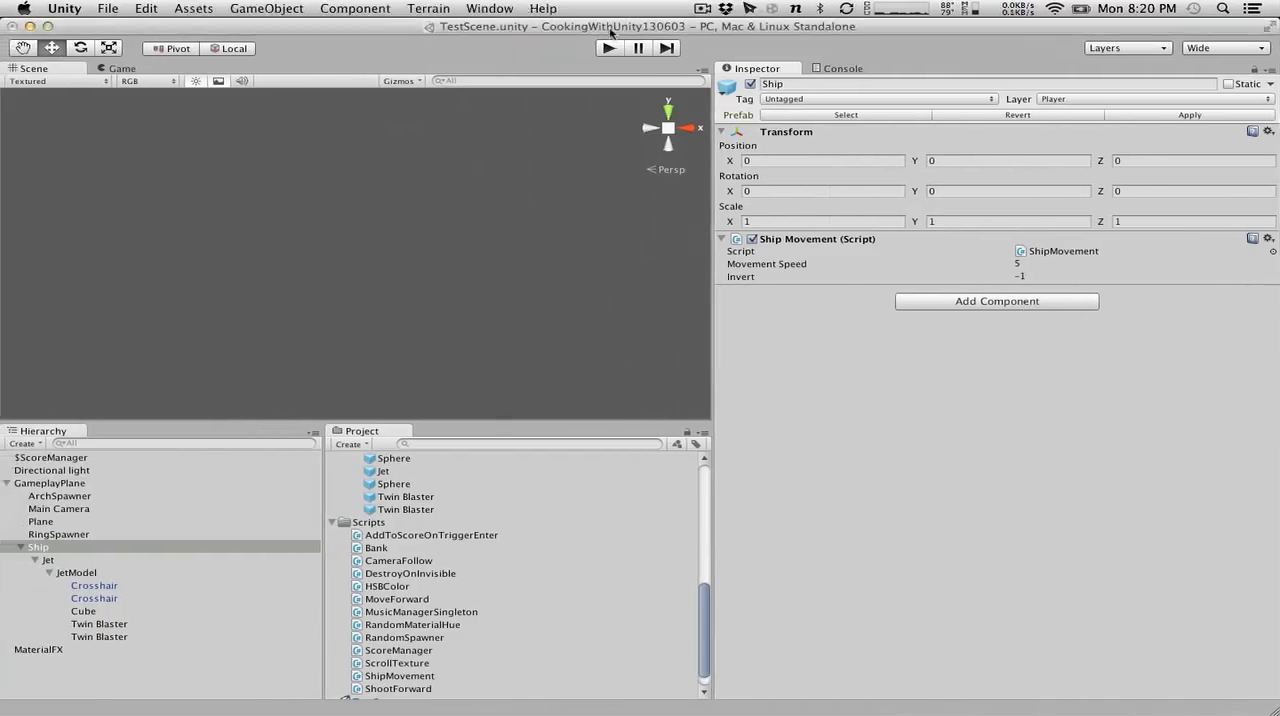
# Play-test the follow camera by flying the ship sideways, up and down through the rings, and stop play mode.
pyautogui.click(612, 48)
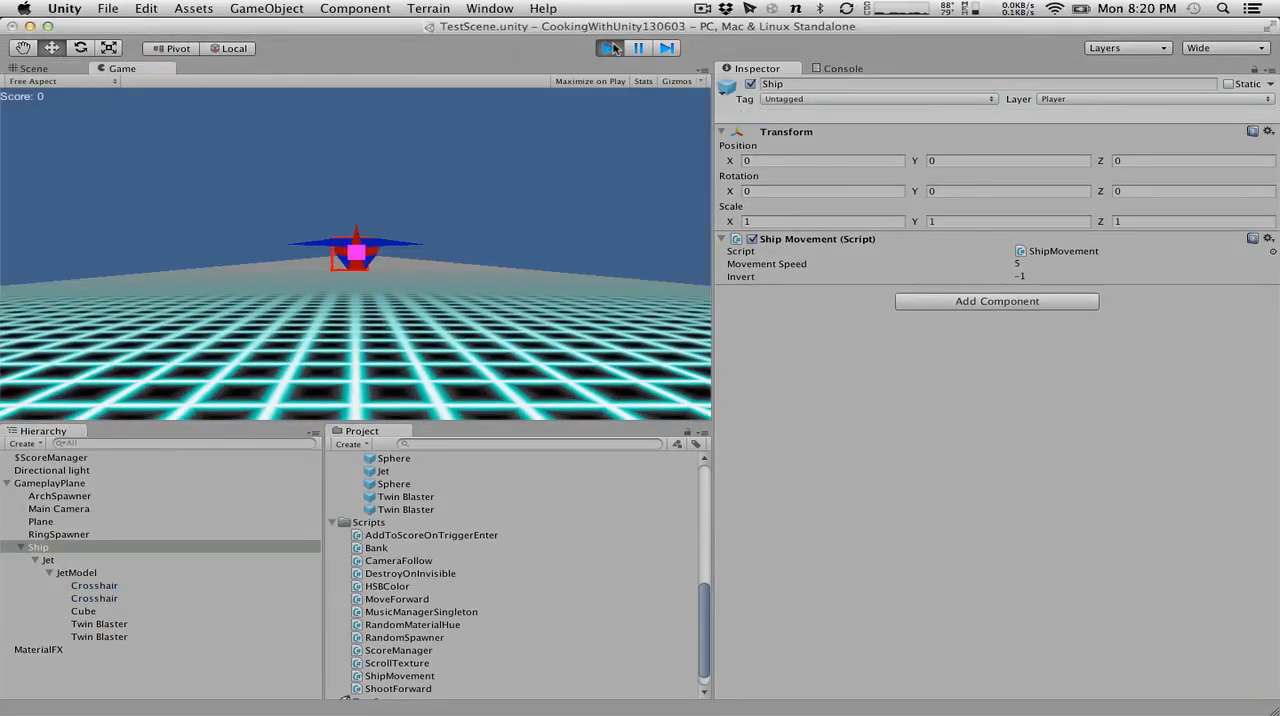
pyautogui.press('Left')
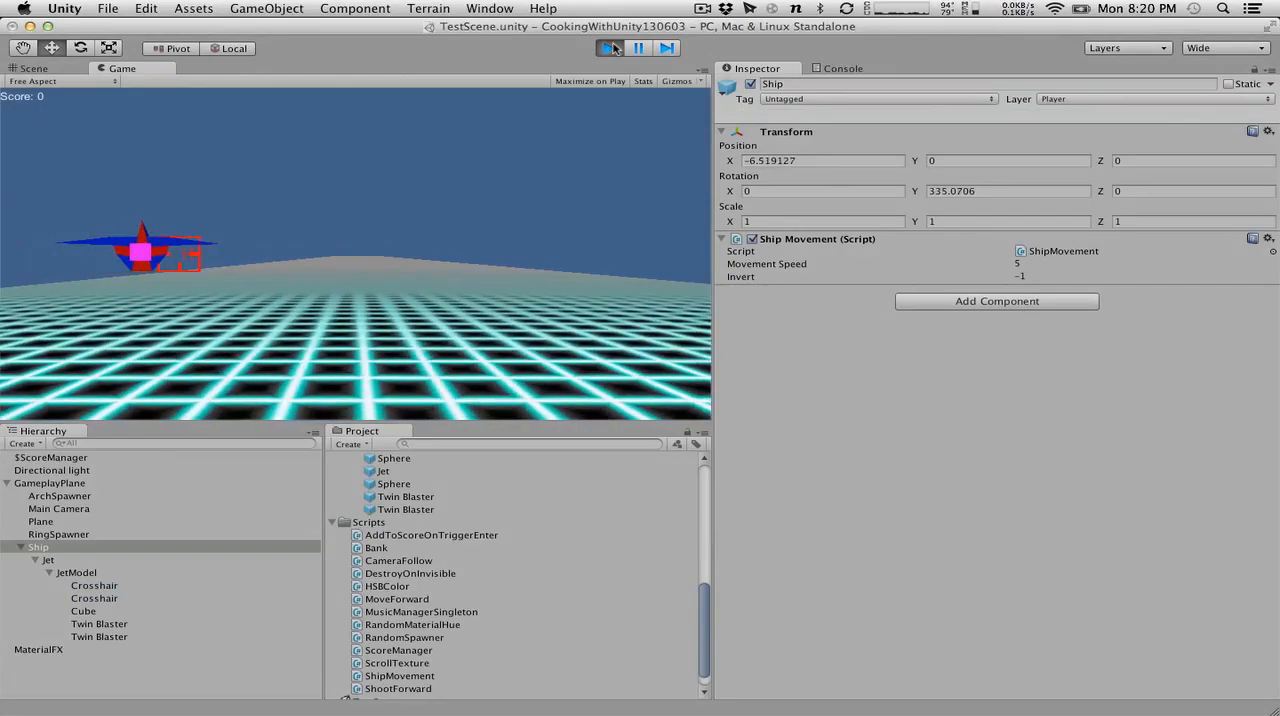
pyautogui.press('Right')
pyautogui.press('Down')
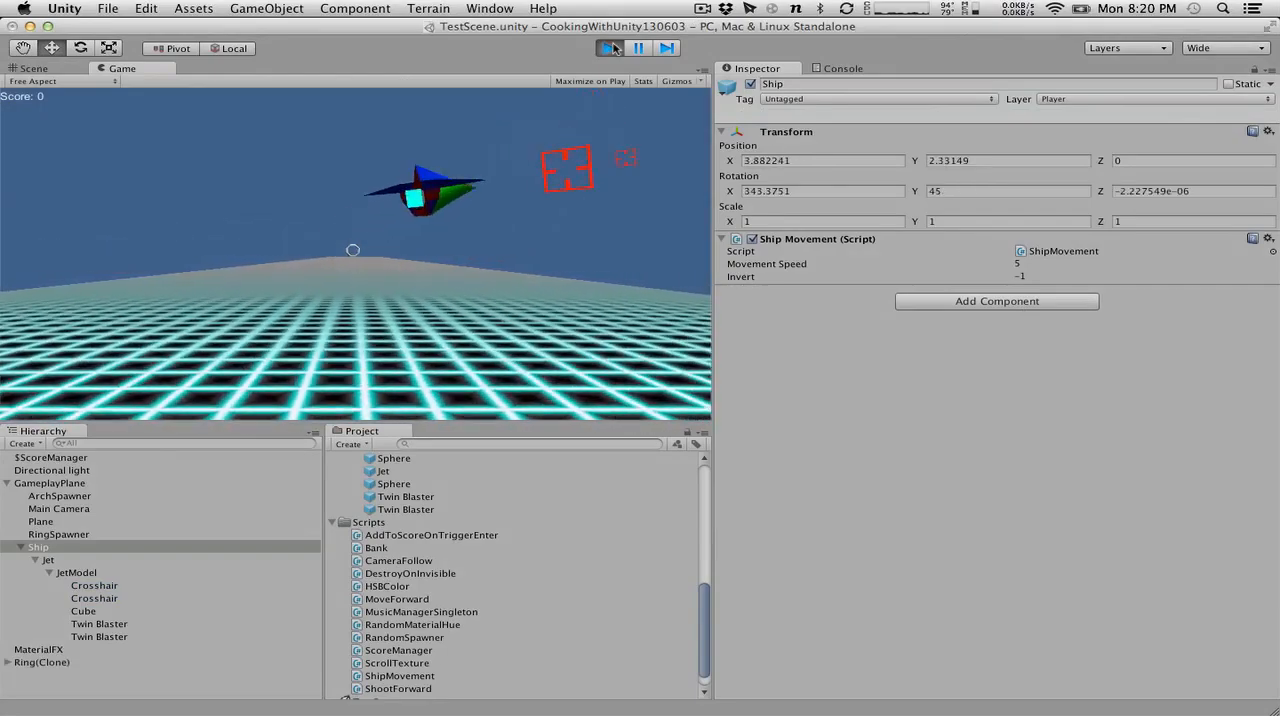
pyautogui.press('Left')
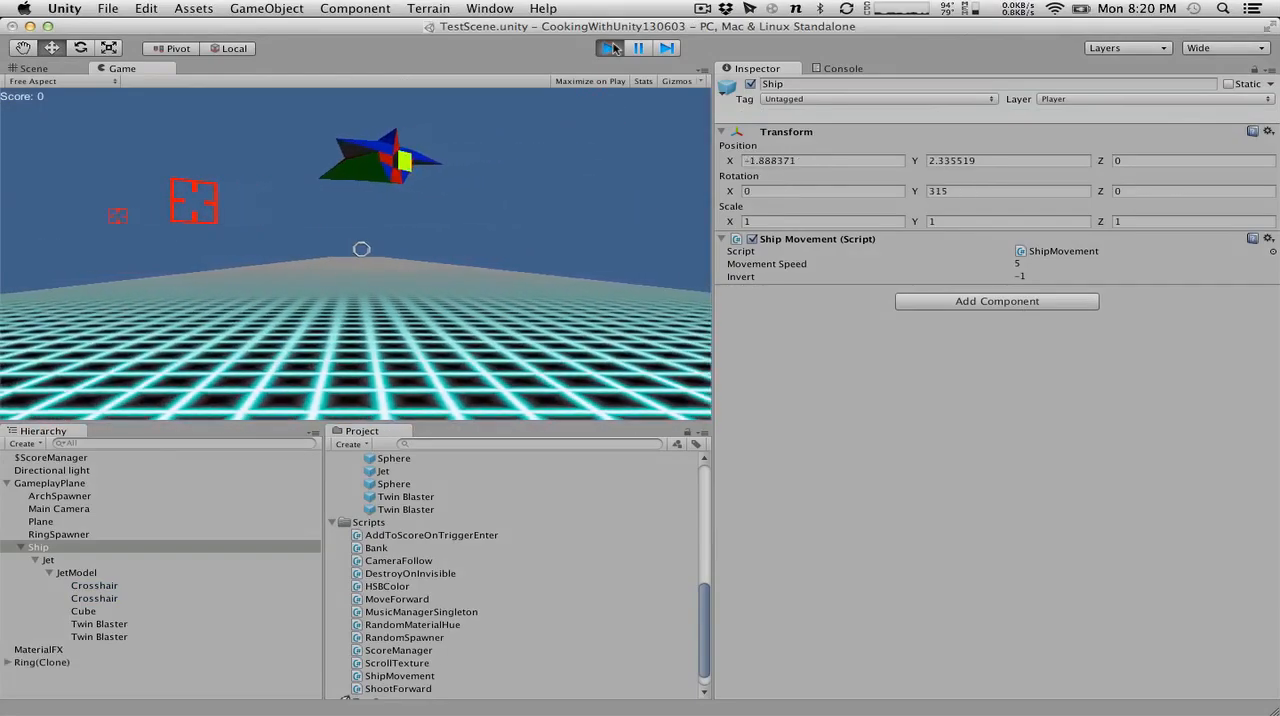
pyautogui.press('Right')
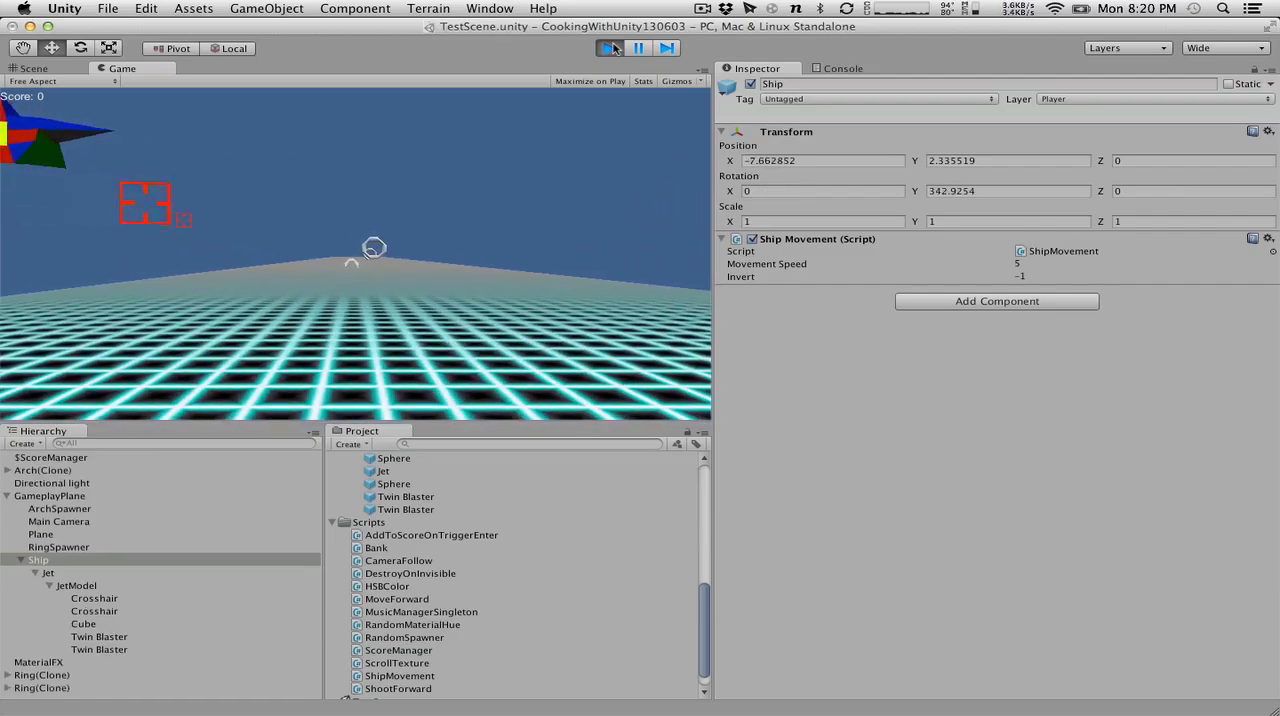
pyautogui.press('Right')
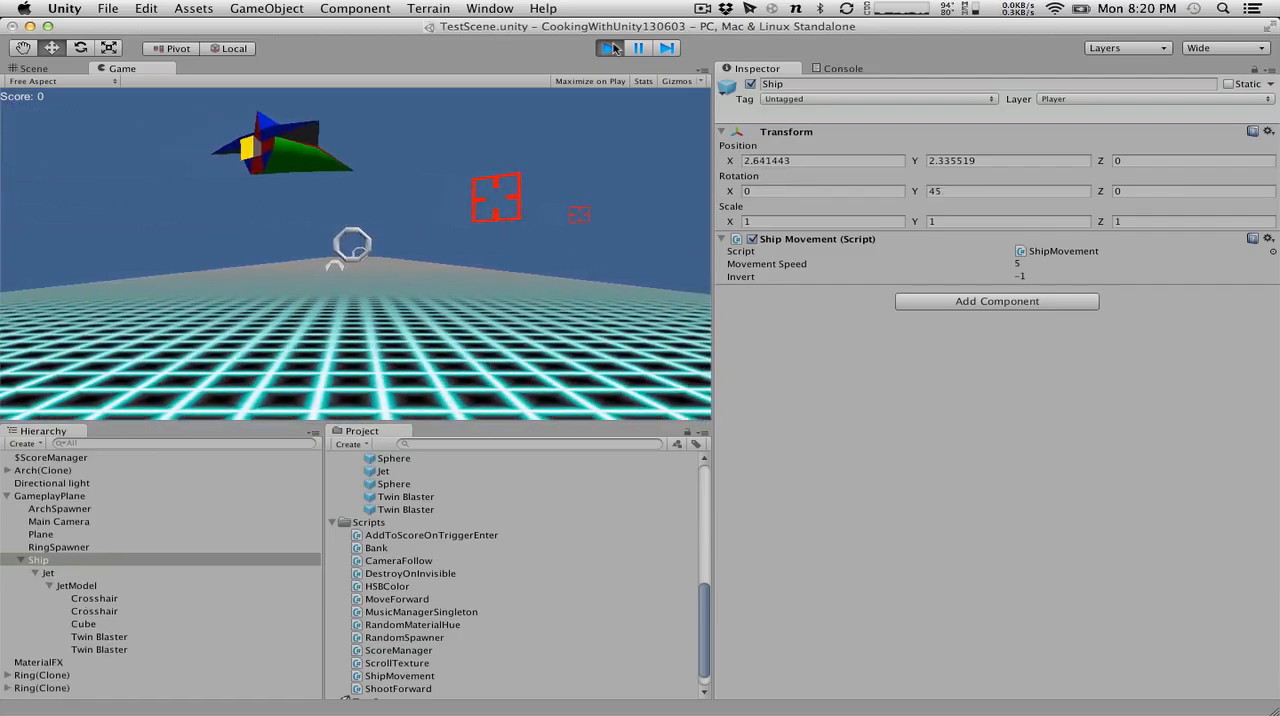
pyautogui.press('Left')
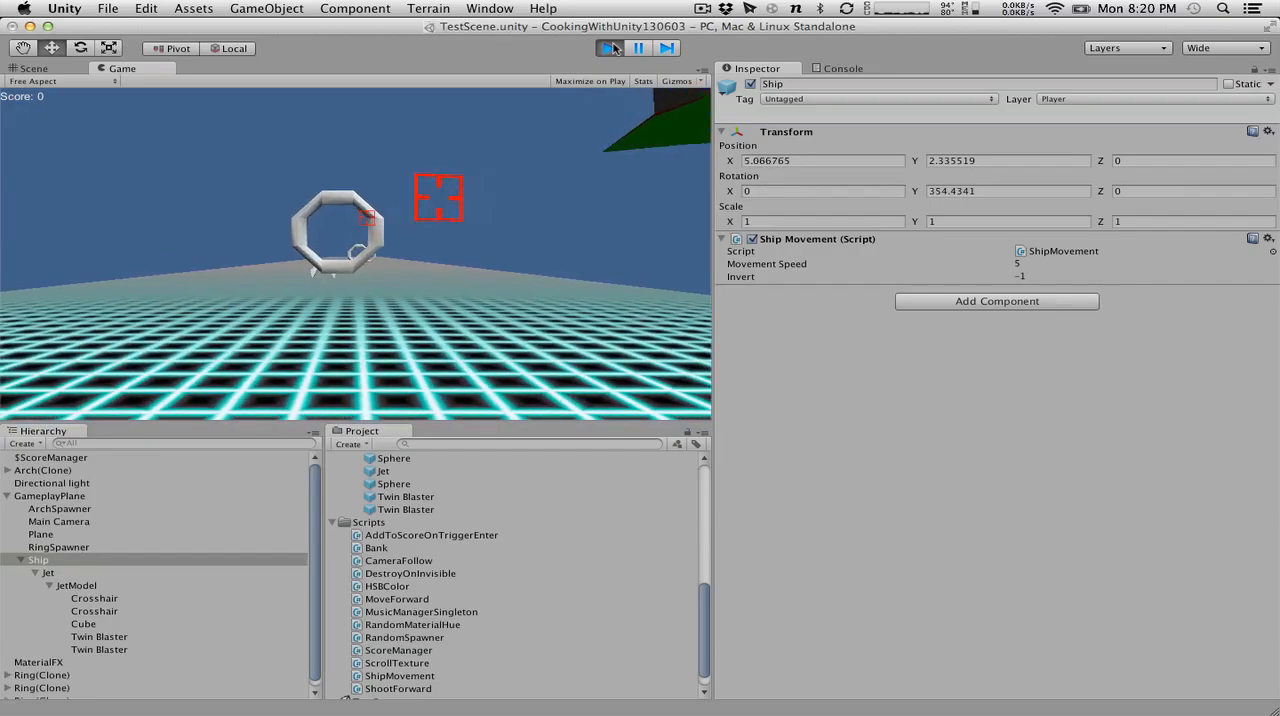
pyautogui.press('Up')
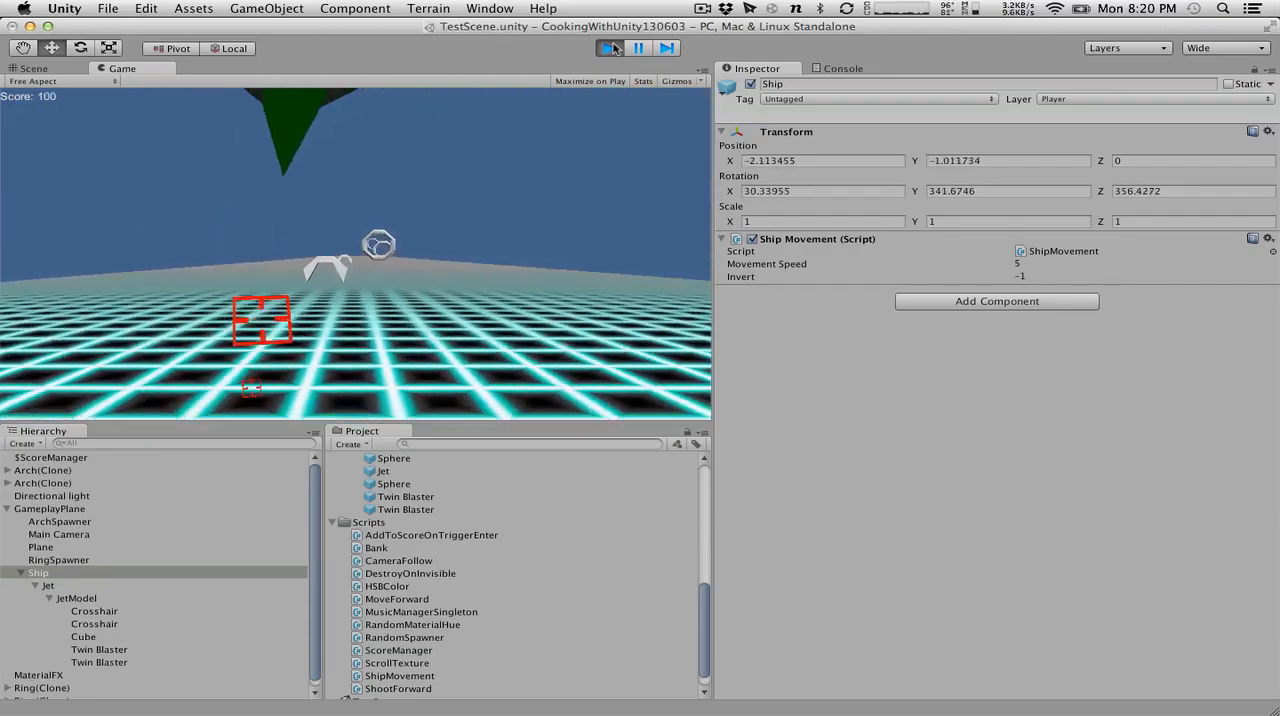
pyautogui.press('Down')
pyautogui.press('Right')
pyautogui.press('Up')
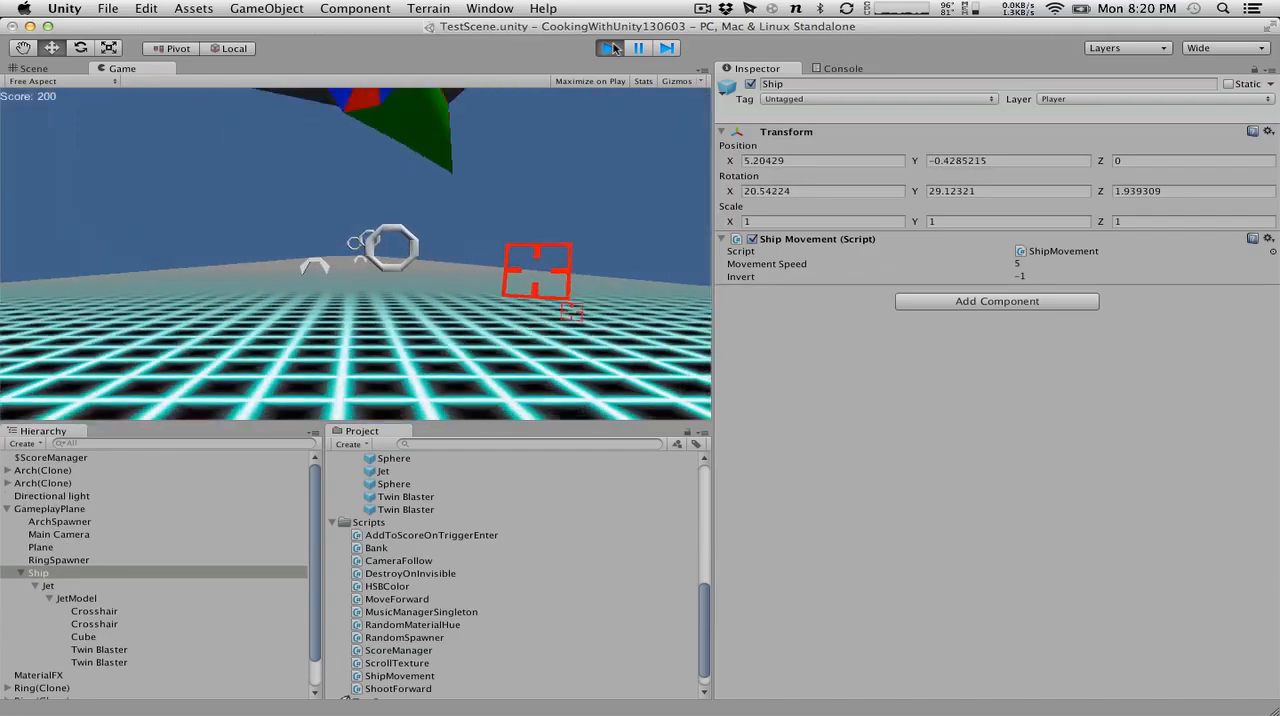
pyautogui.press('Left')
pyautogui.press('Down')
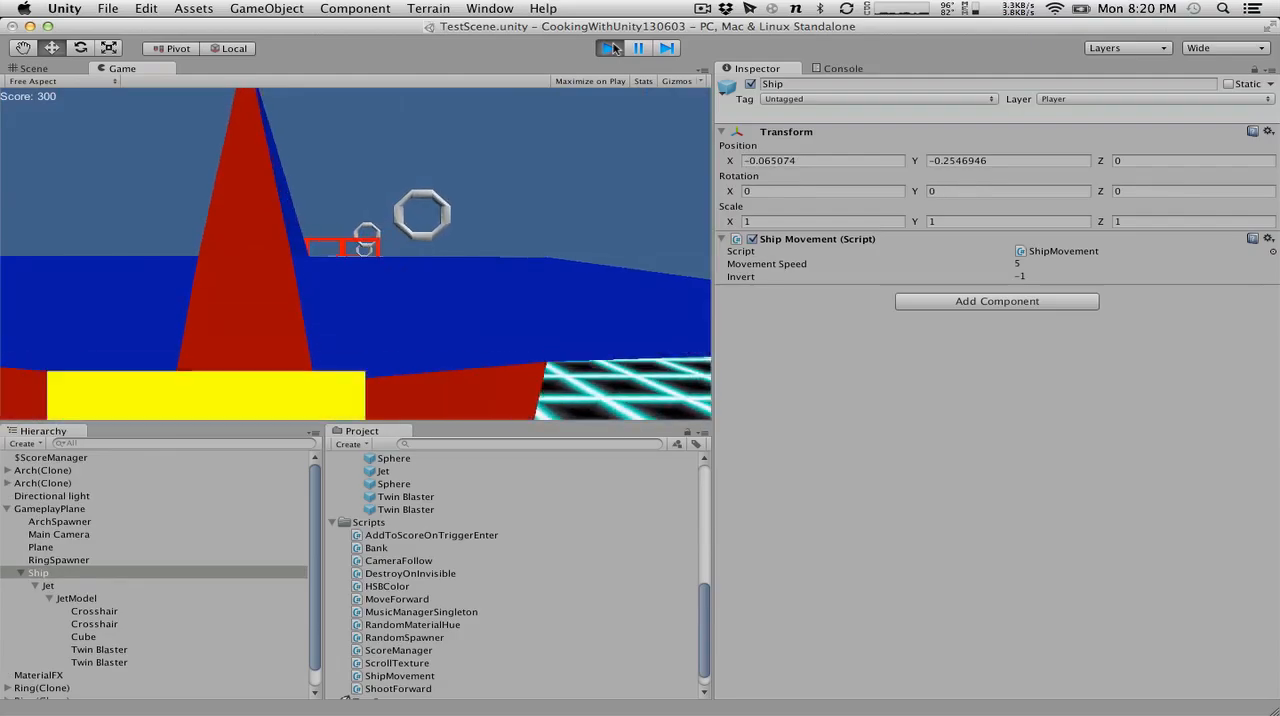
pyautogui.press('Right')
pyautogui.press('Down')
pyautogui.press('Down')
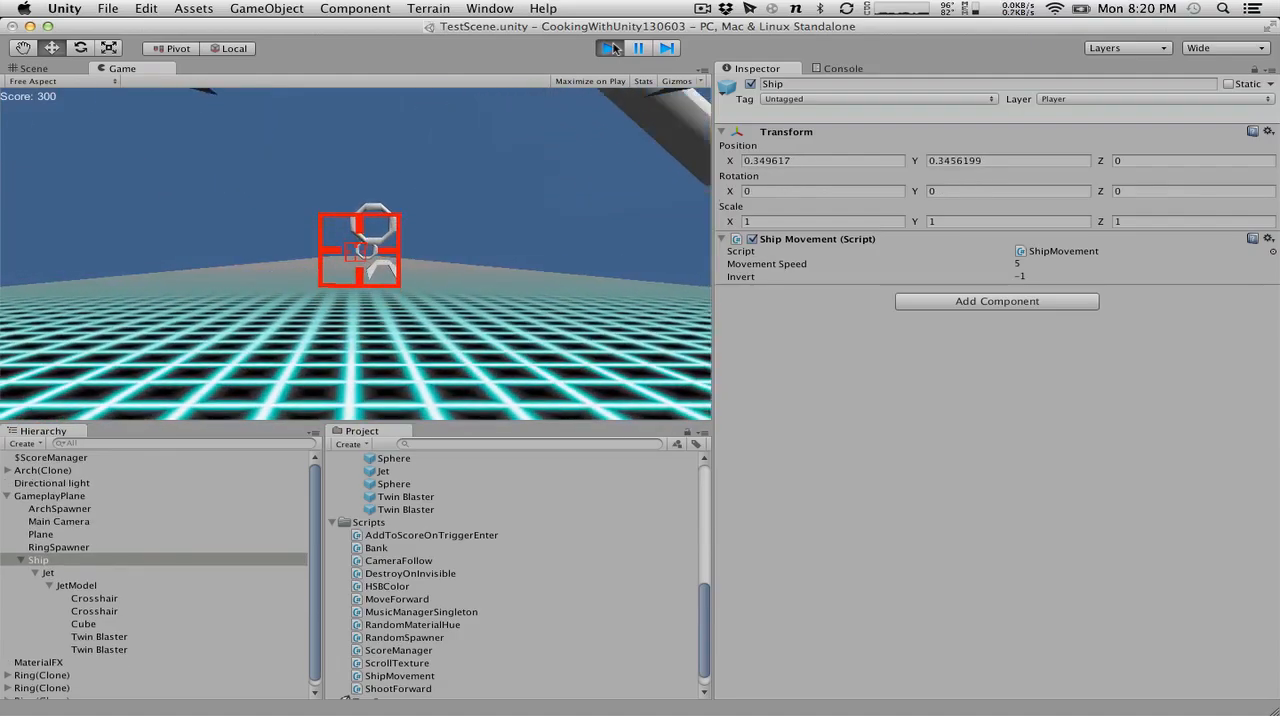
pyautogui.press('Down')
pyautogui.press('Right')
pyautogui.press('Down')
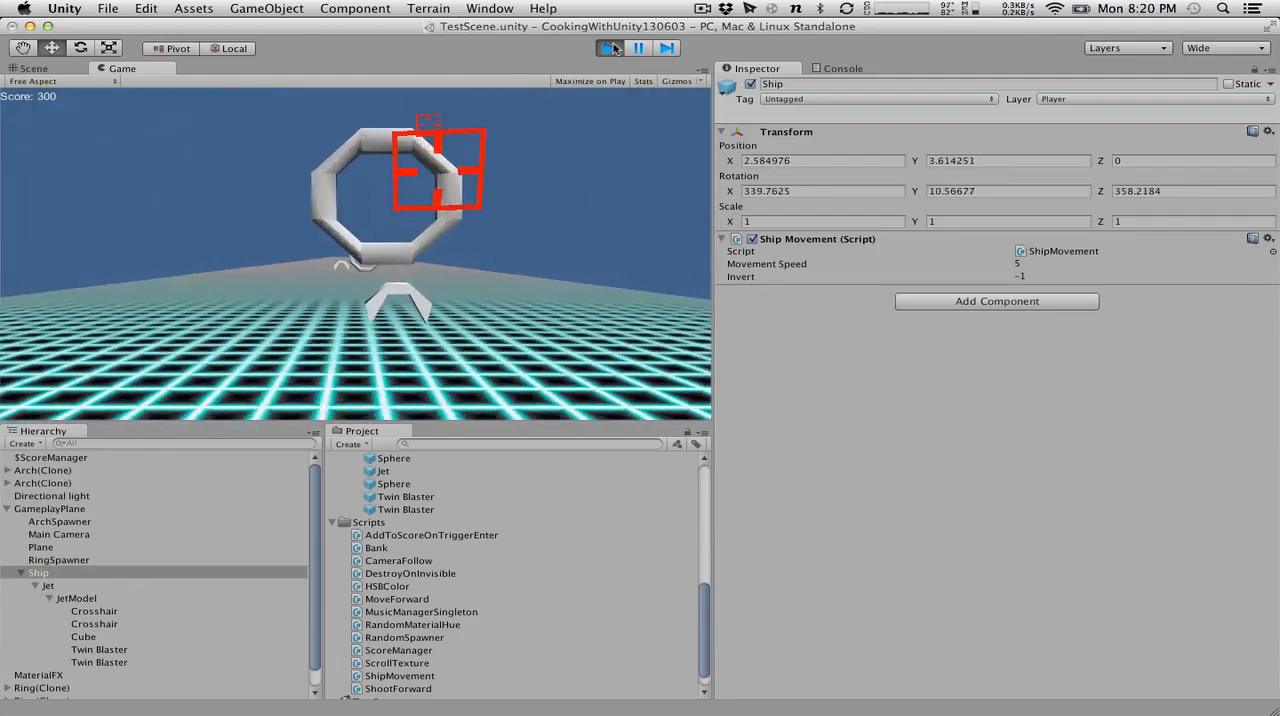
pyautogui.press('Down')
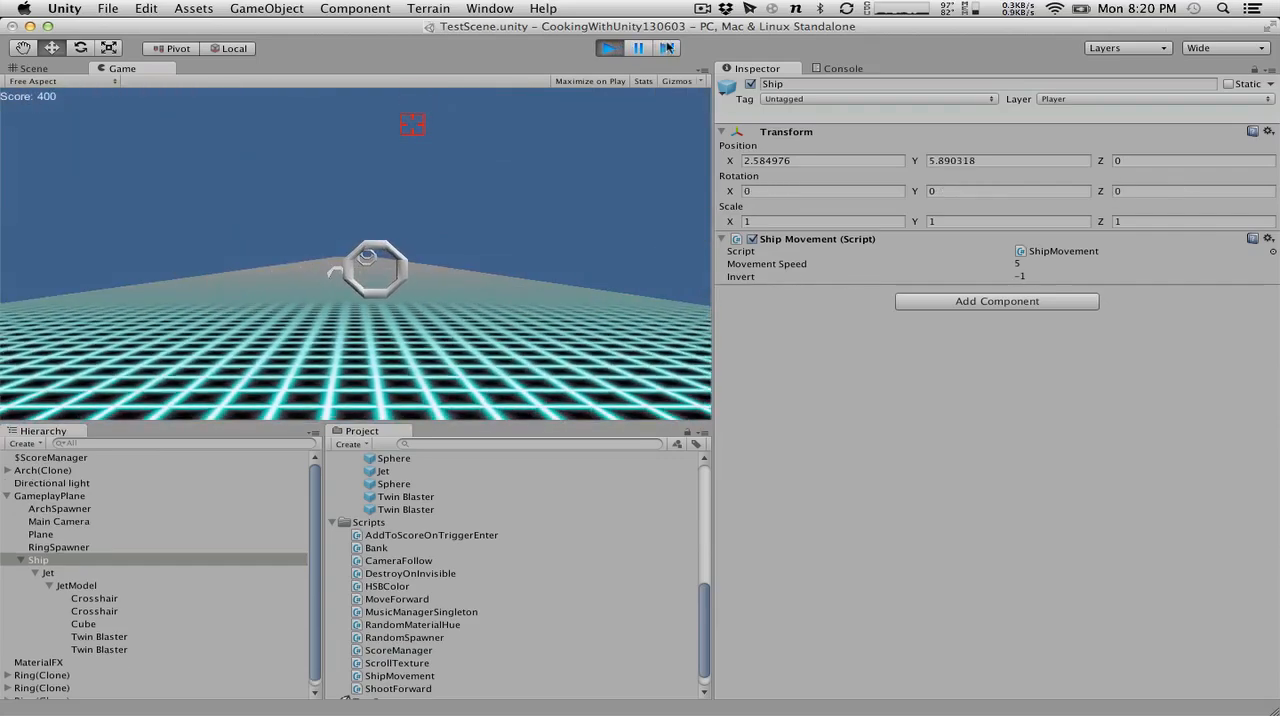
pyautogui.press('super+p')
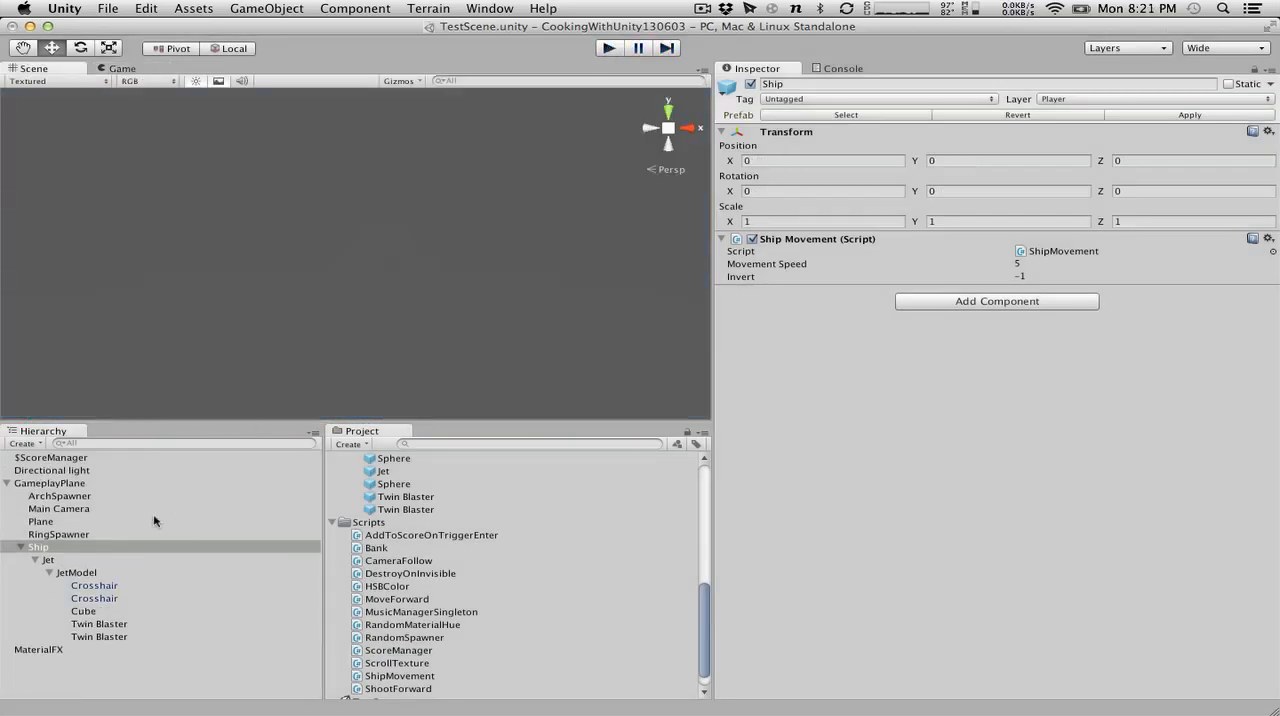
# Review the CameraFollow script's code in MonoDevelop, return to Unity, and inspect the Main Camera's components.
pyautogui.hotkey('ctrl', 'Right')
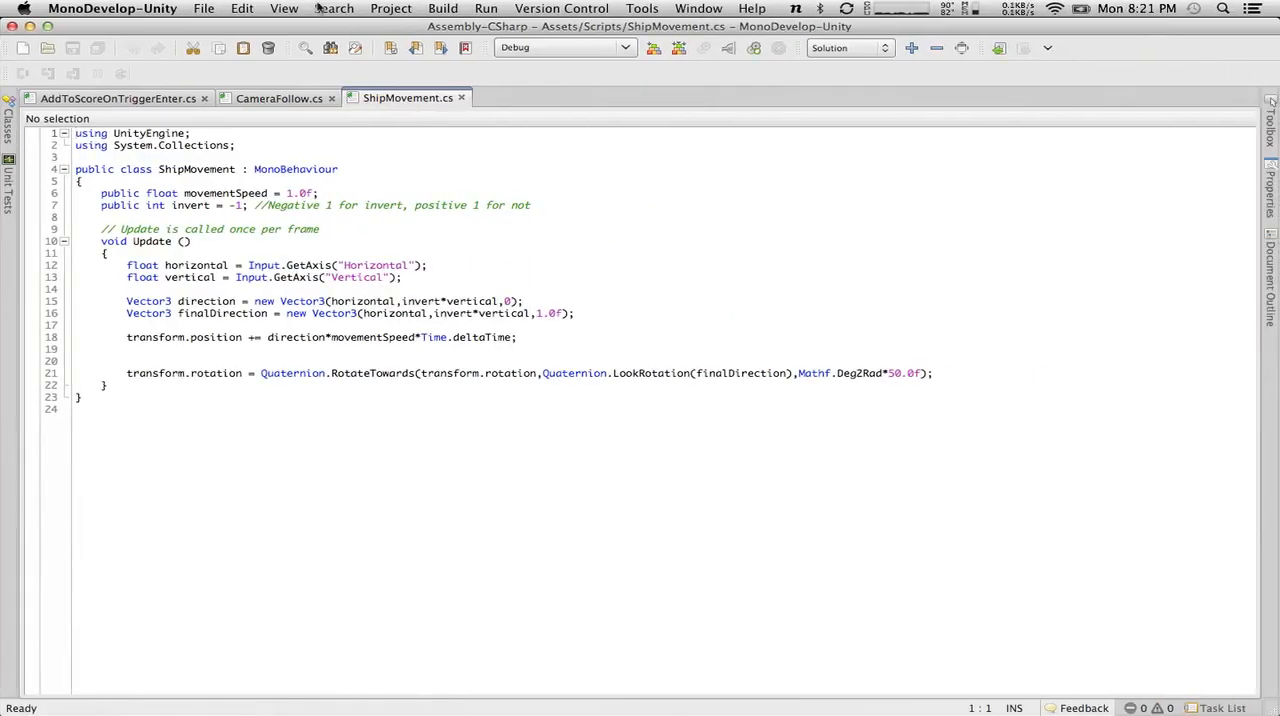
pyautogui.click(258, 97)
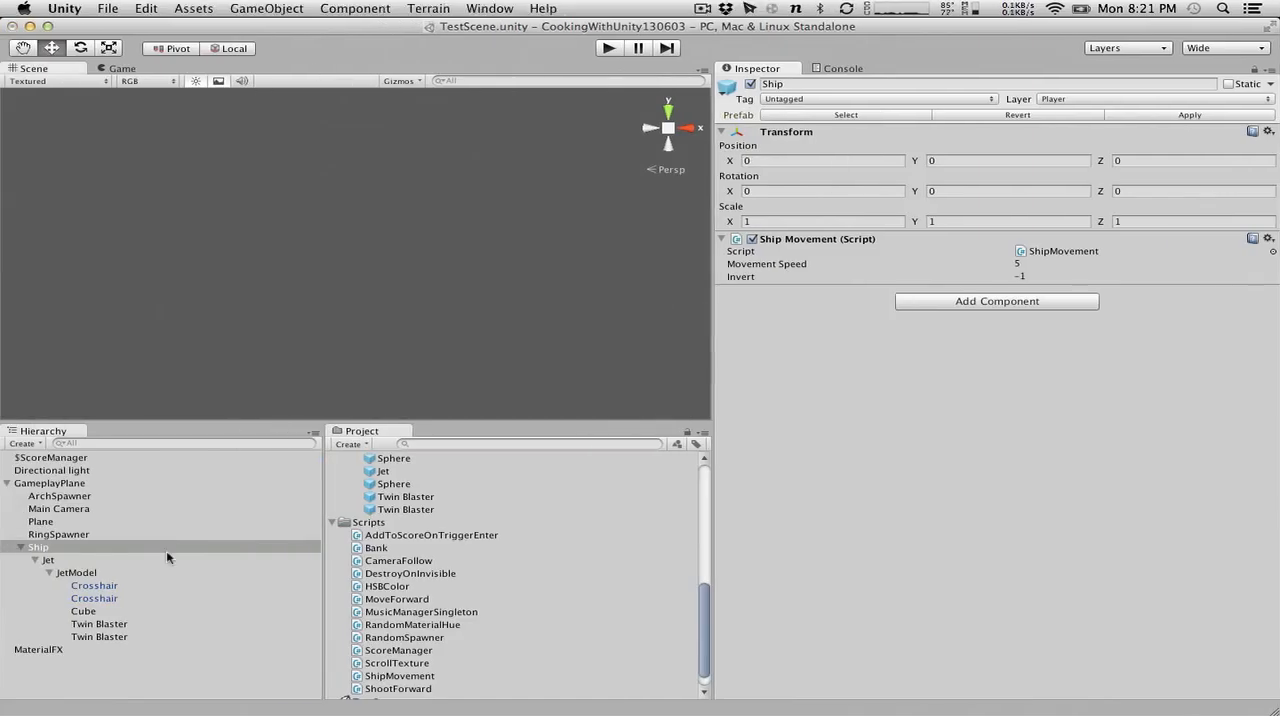
pyautogui.click(62, 509)
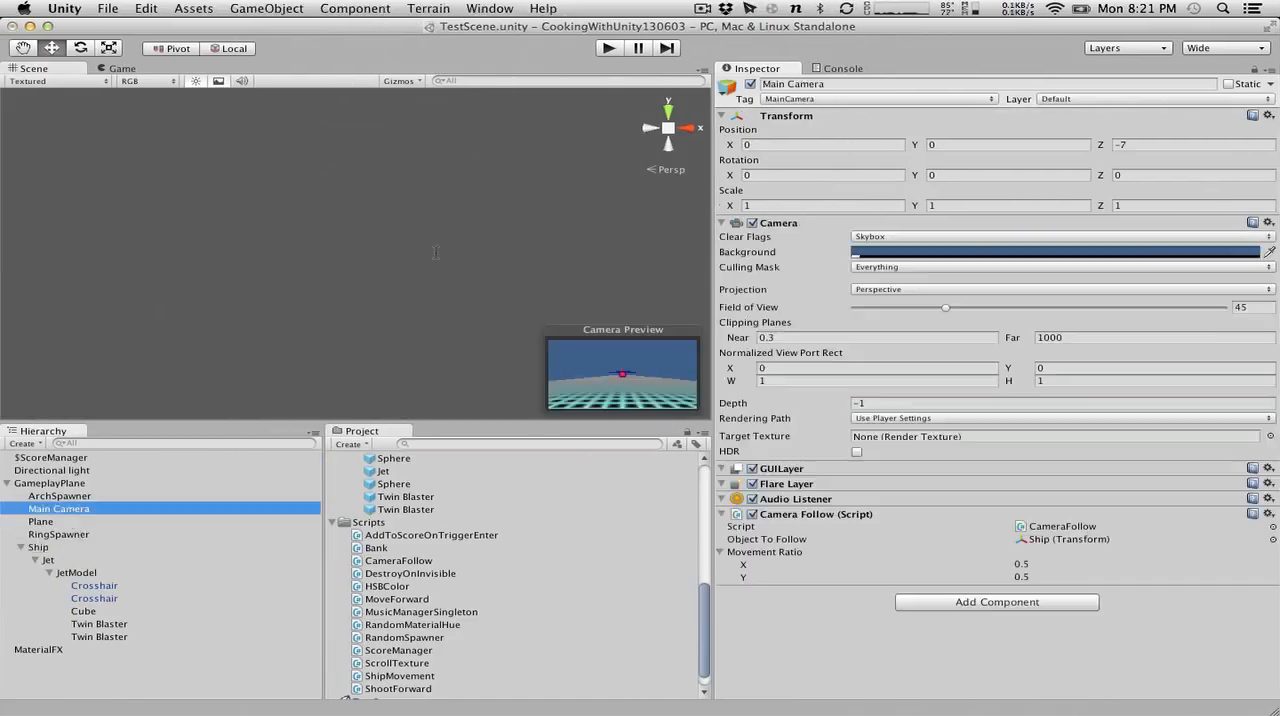
# Run the scene without steering, compare the live transforms of Ship, Main Camera and JetModel, and stop play mode.
pyautogui.click(608, 49)
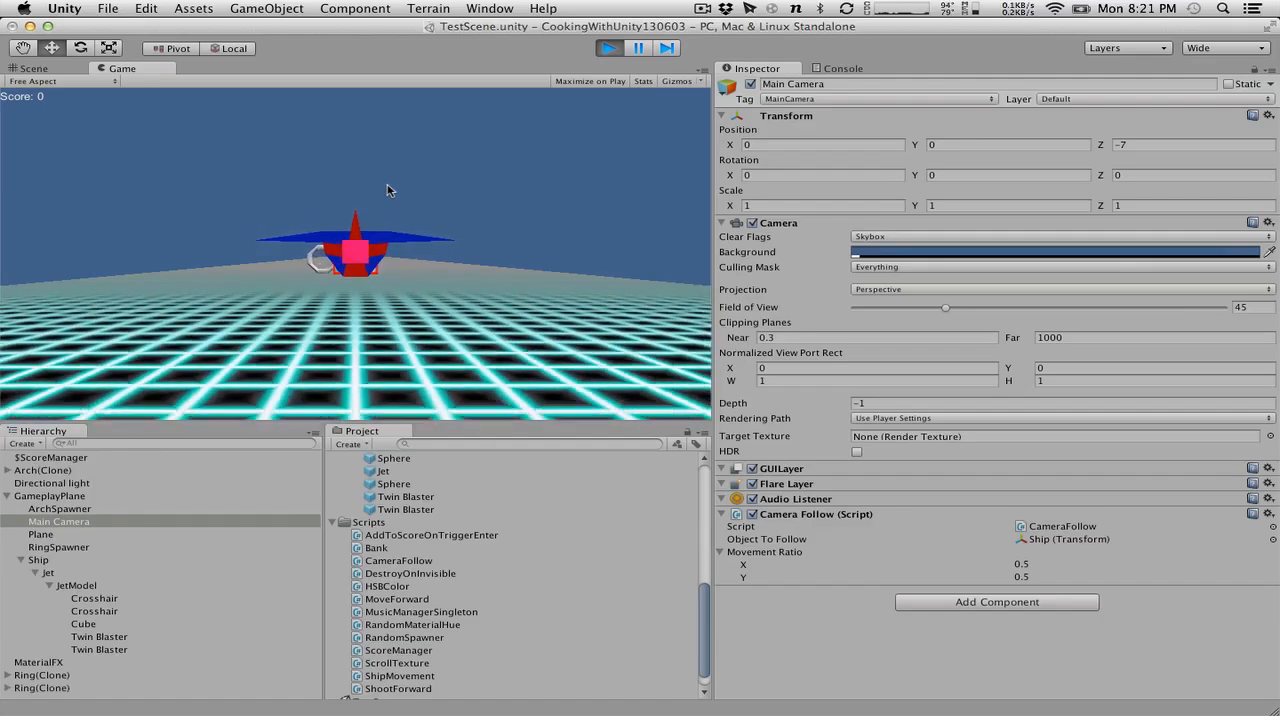
pyautogui.click(60, 574)
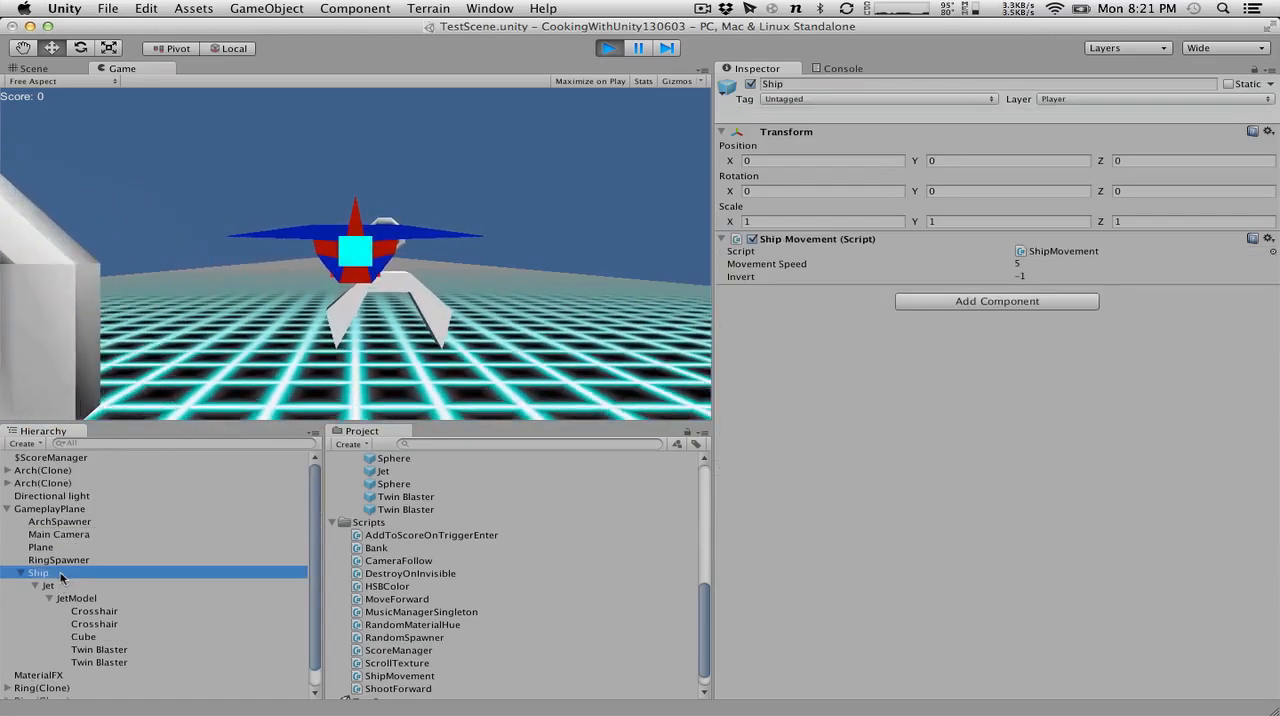
pyautogui.click(52, 539)
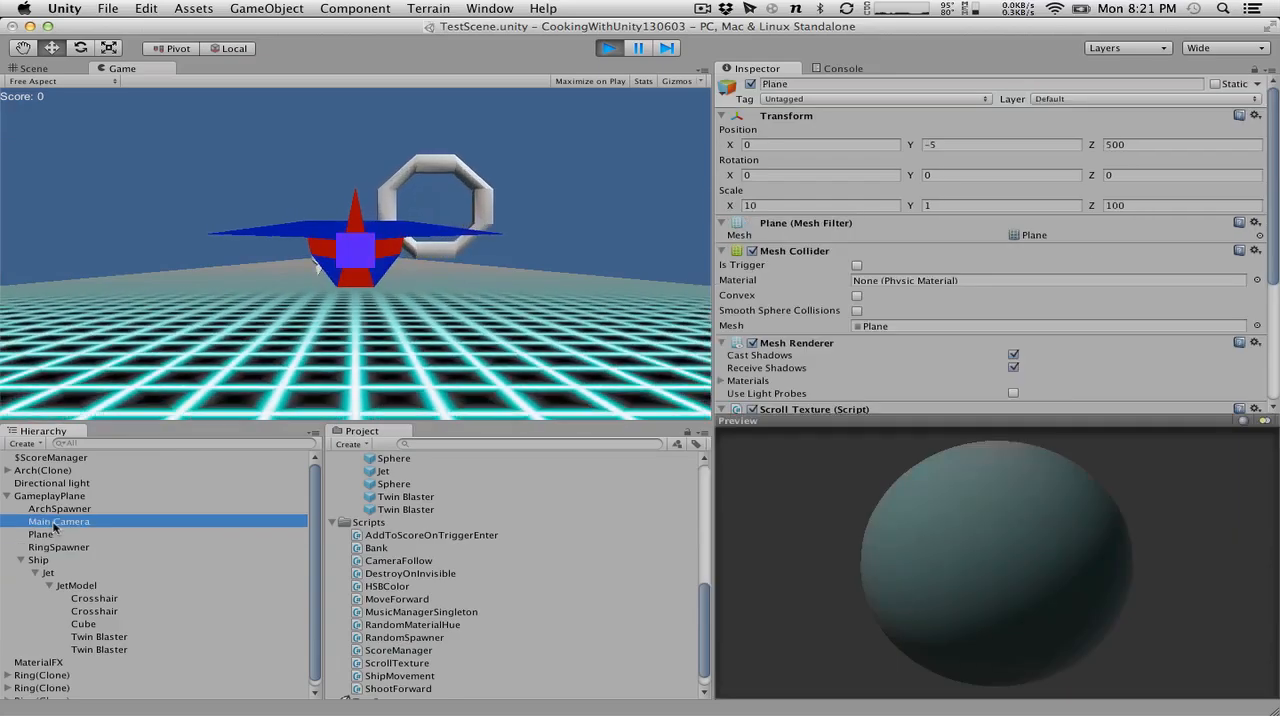
pyautogui.click(54, 522)
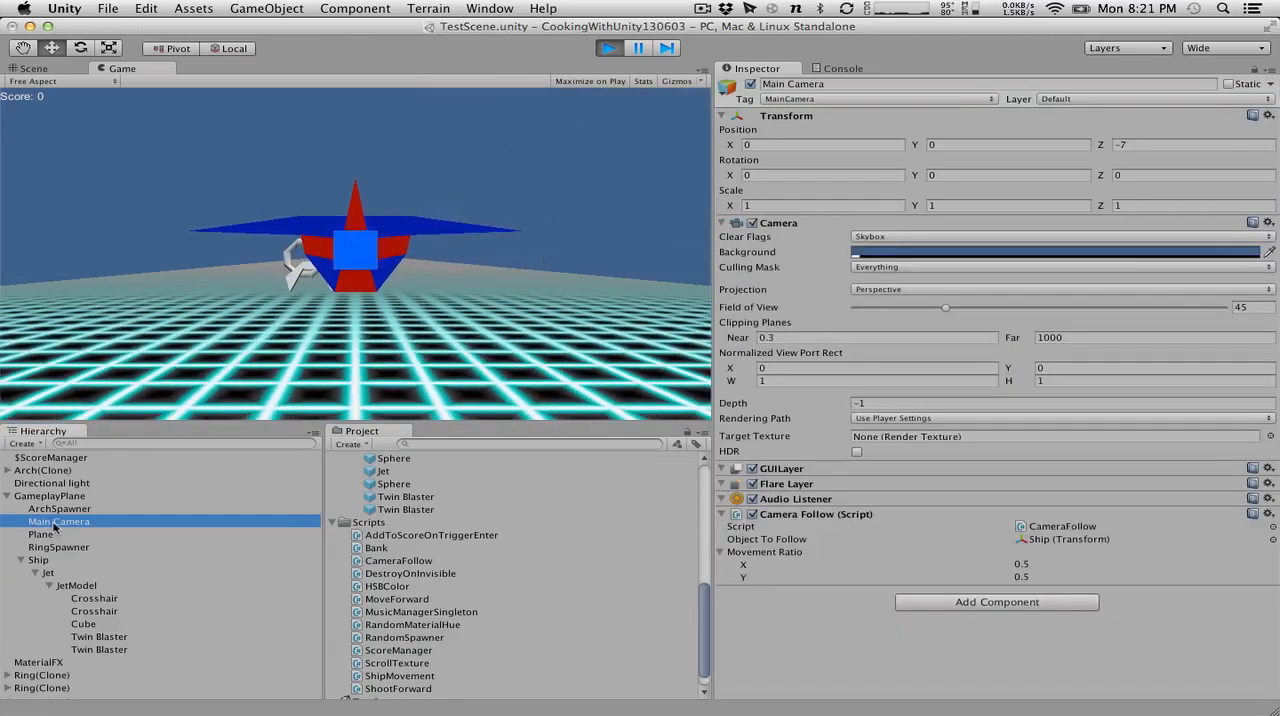
pyautogui.click(78, 586)
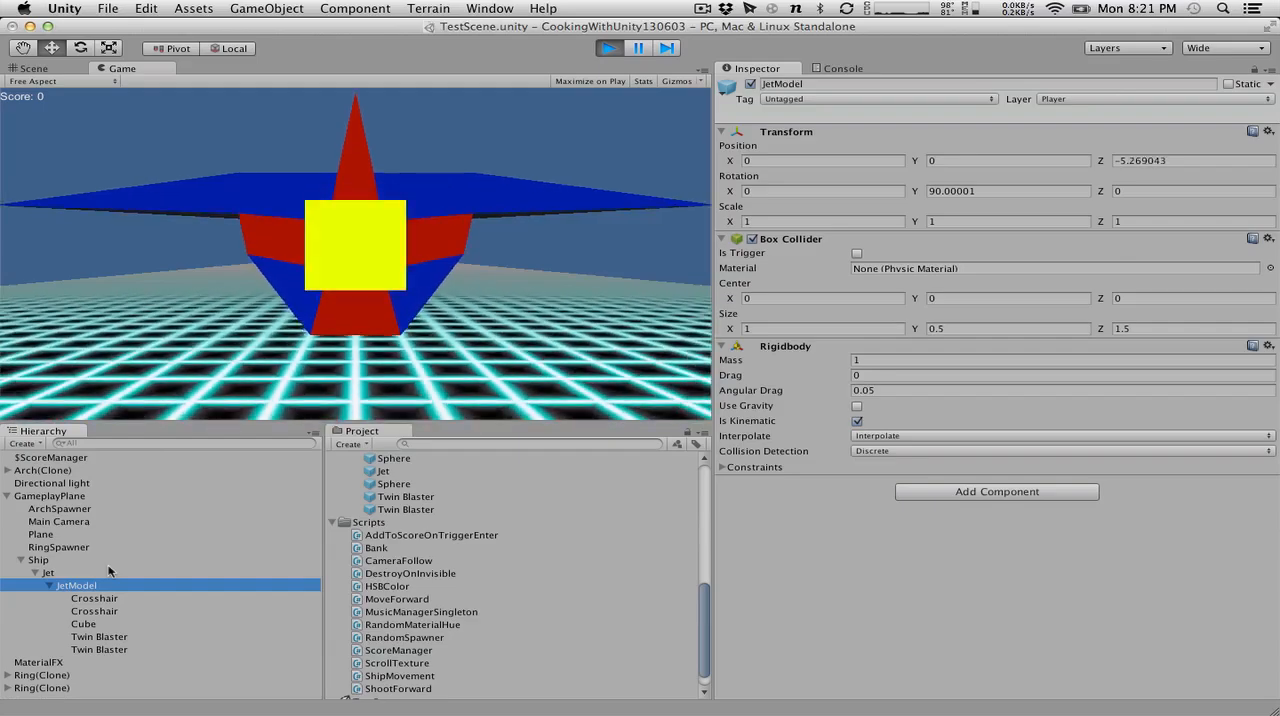
pyautogui.click(607, 48)
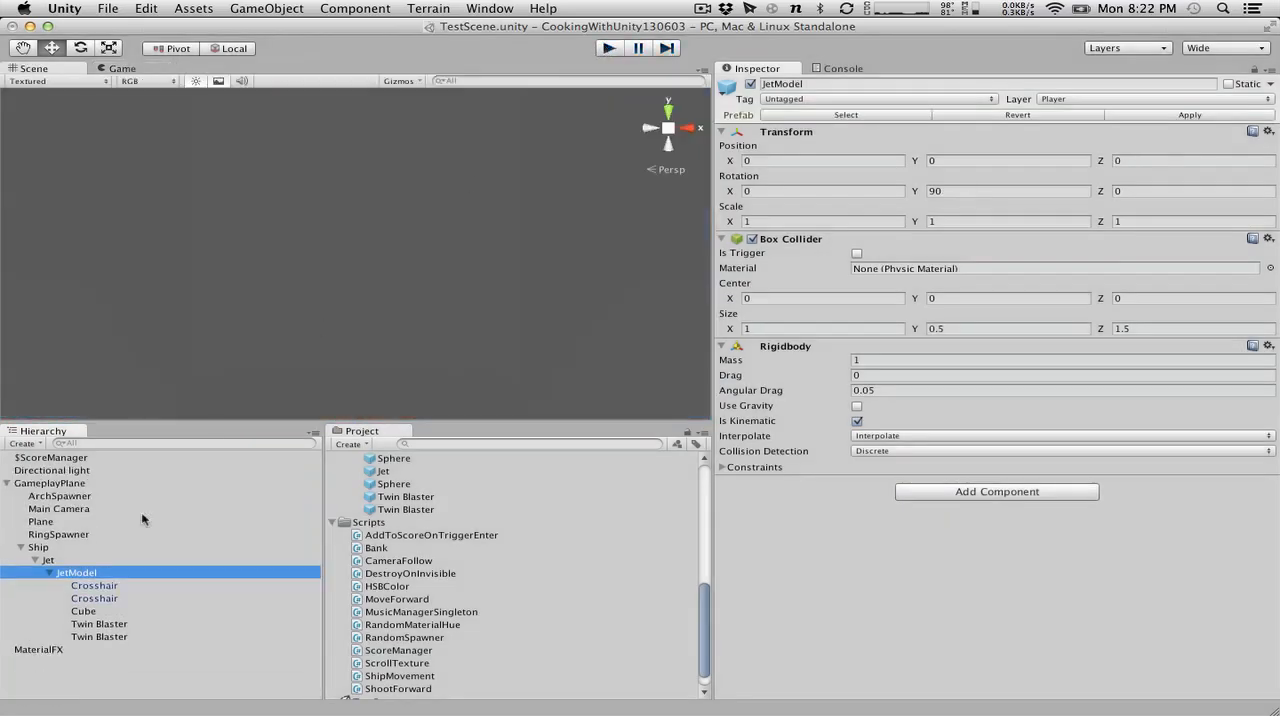
# Disable Camera Follow on the Main Camera, run the scene while watching JetModel's transform, and stop play mode.
pyautogui.click(50, 509)
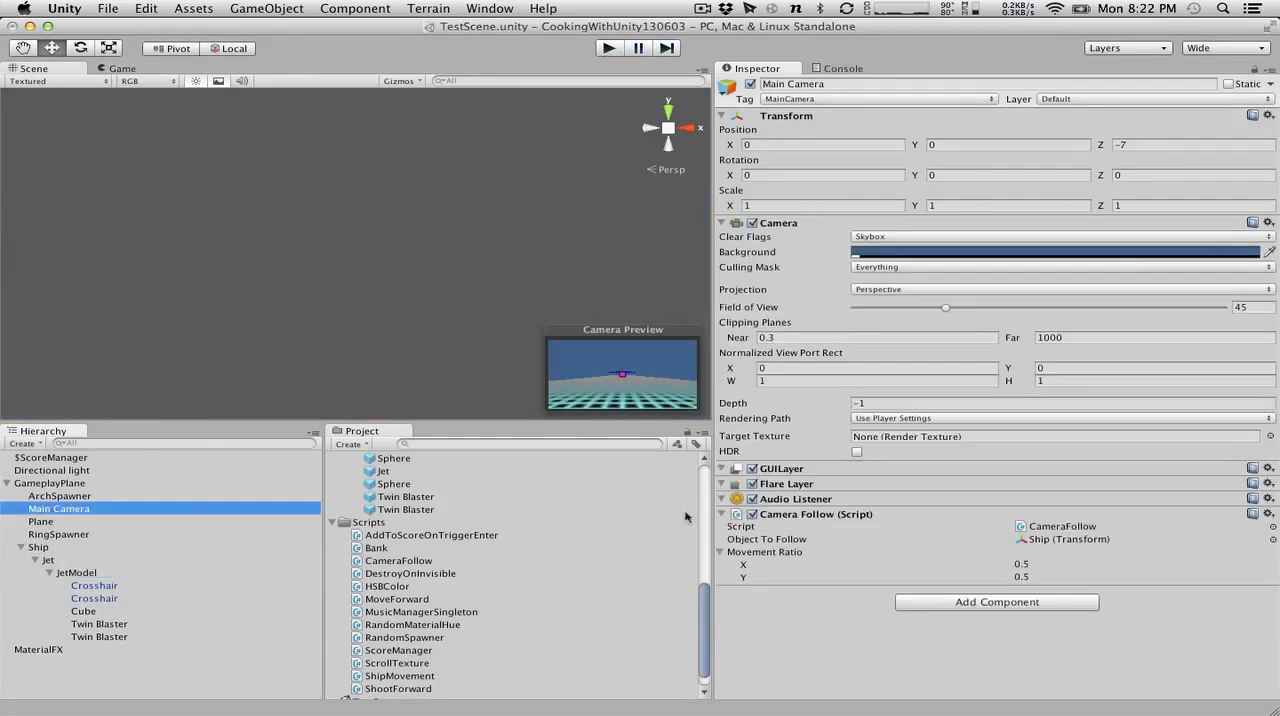
pyautogui.click(752, 514)
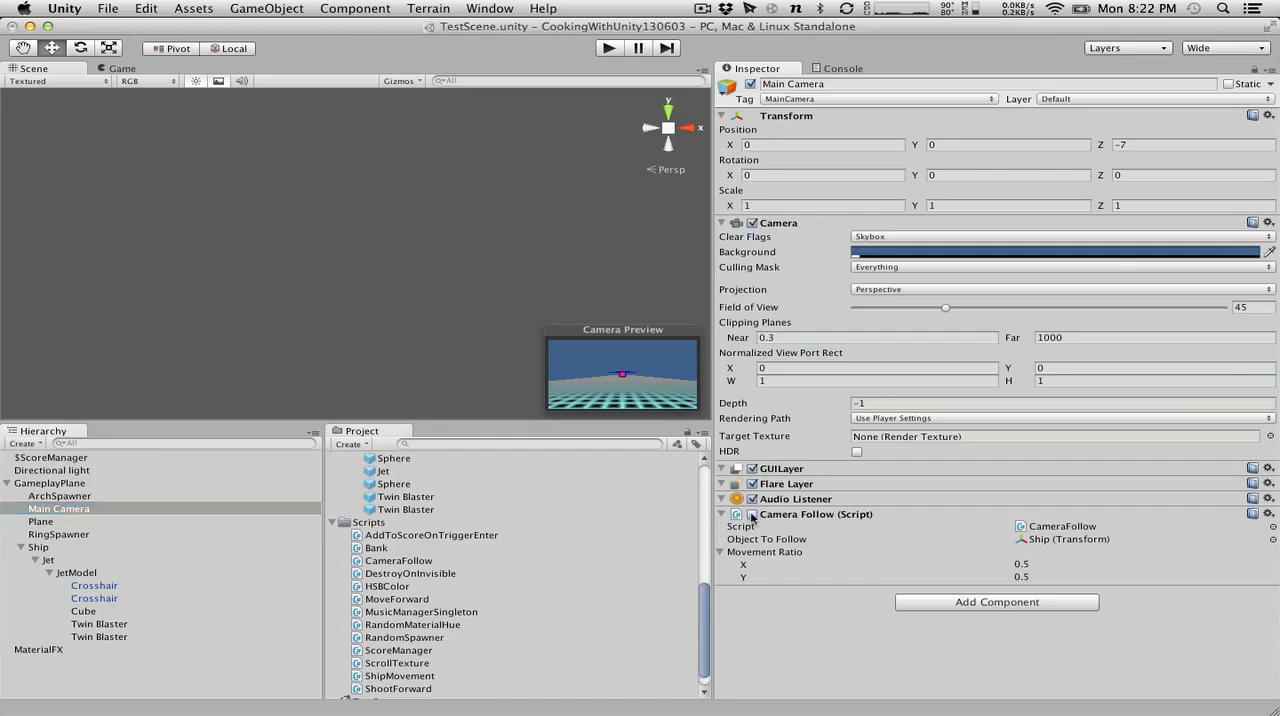
pyautogui.click(72, 573)
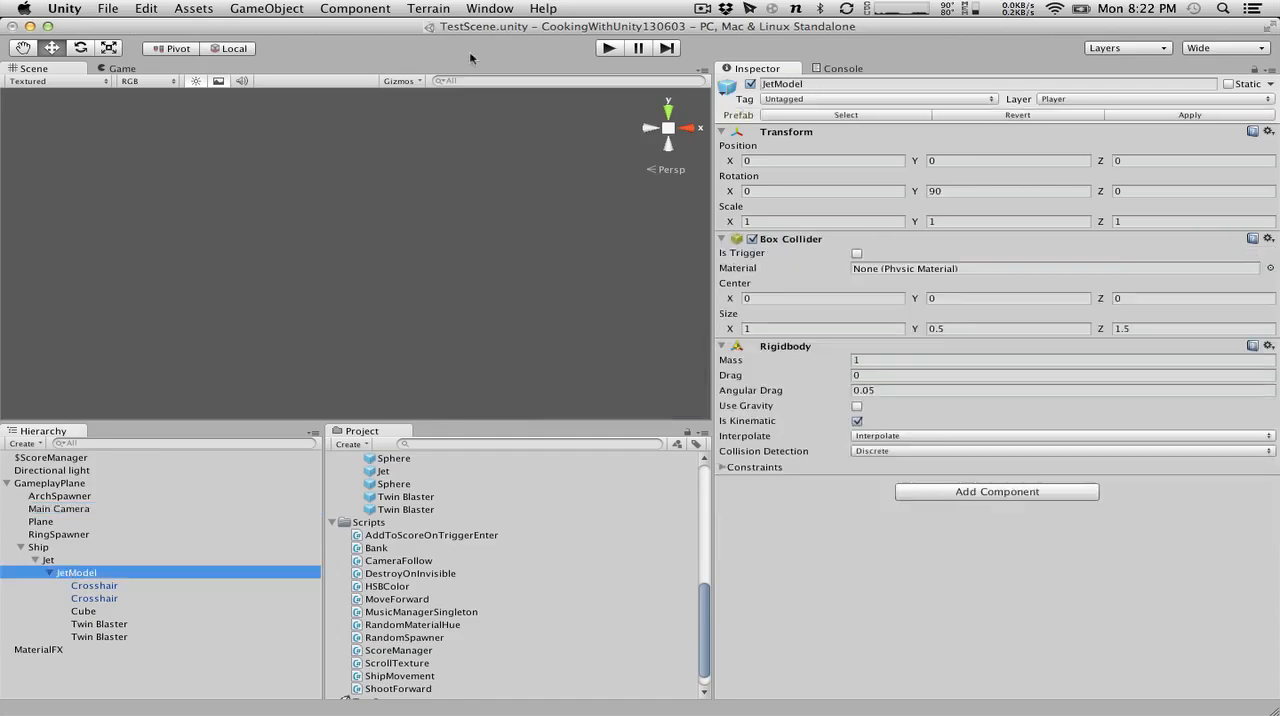
pyautogui.click(619, 47)
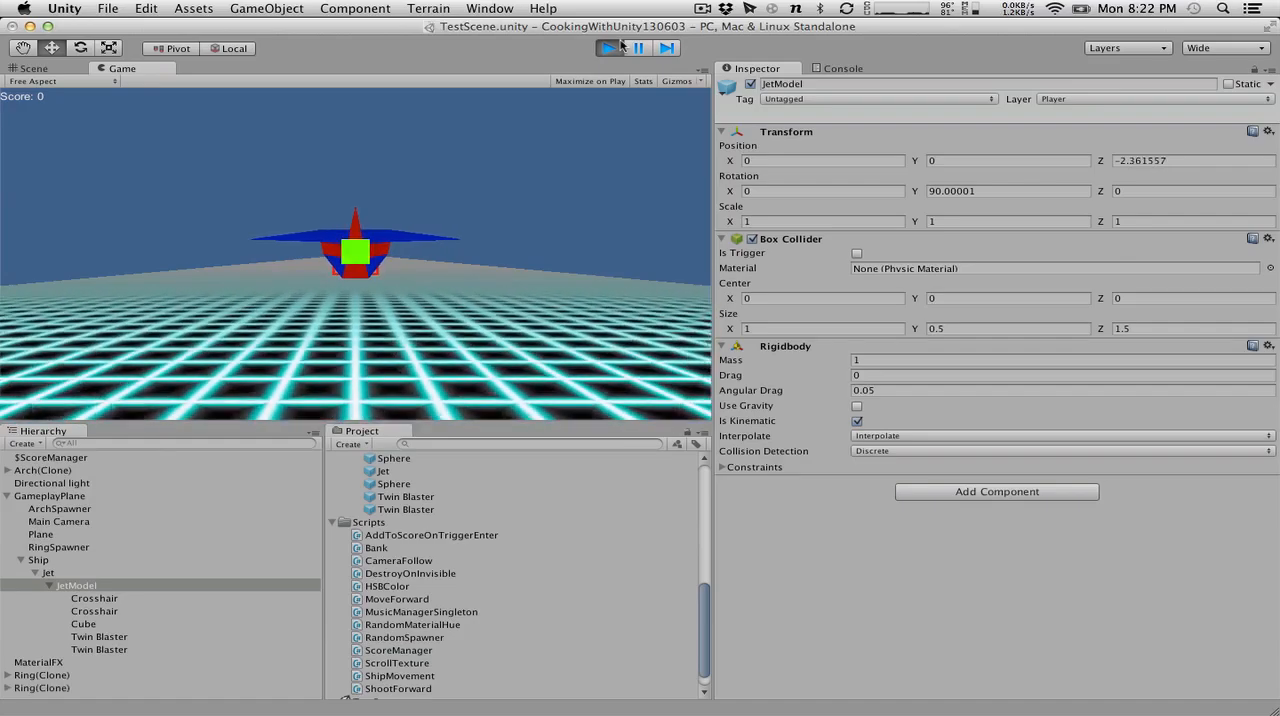
pyautogui.click(608, 48)
# Inspect the components of Main Camera, Jet and Ship in turn.
pyautogui.click(59, 509)
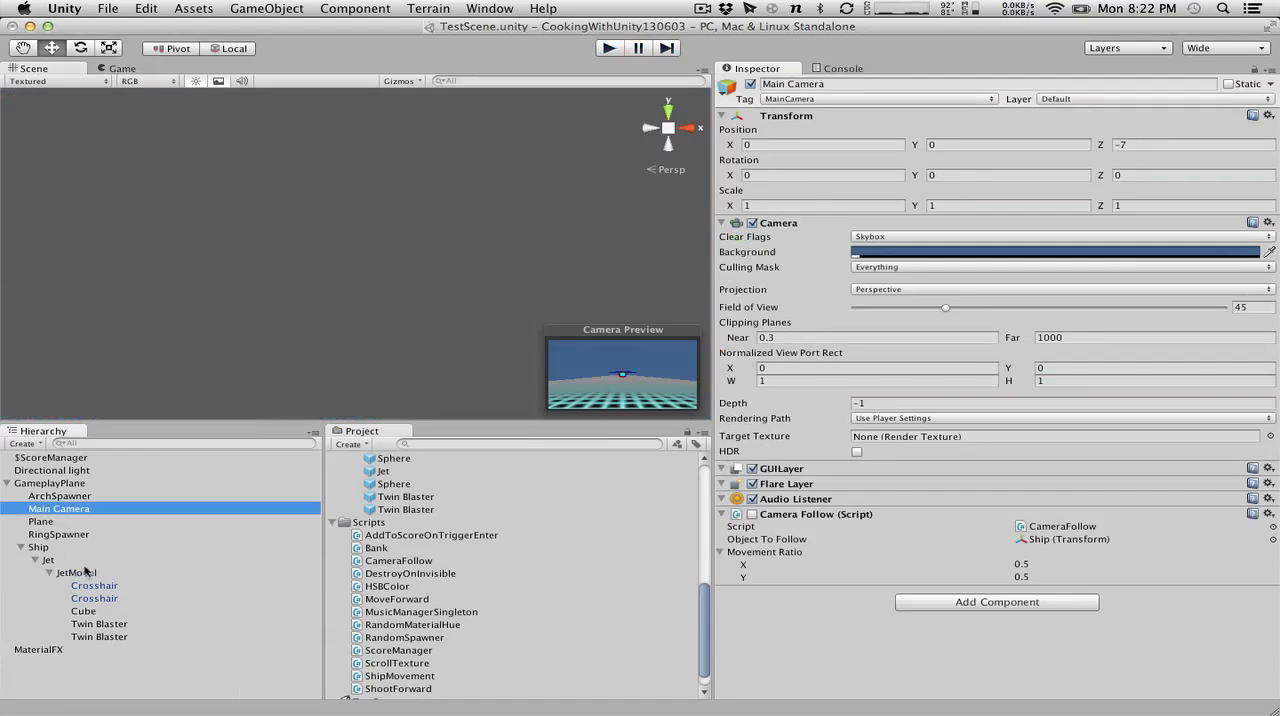
pyautogui.click(48, 560)
pyautogui.click(38, 547)
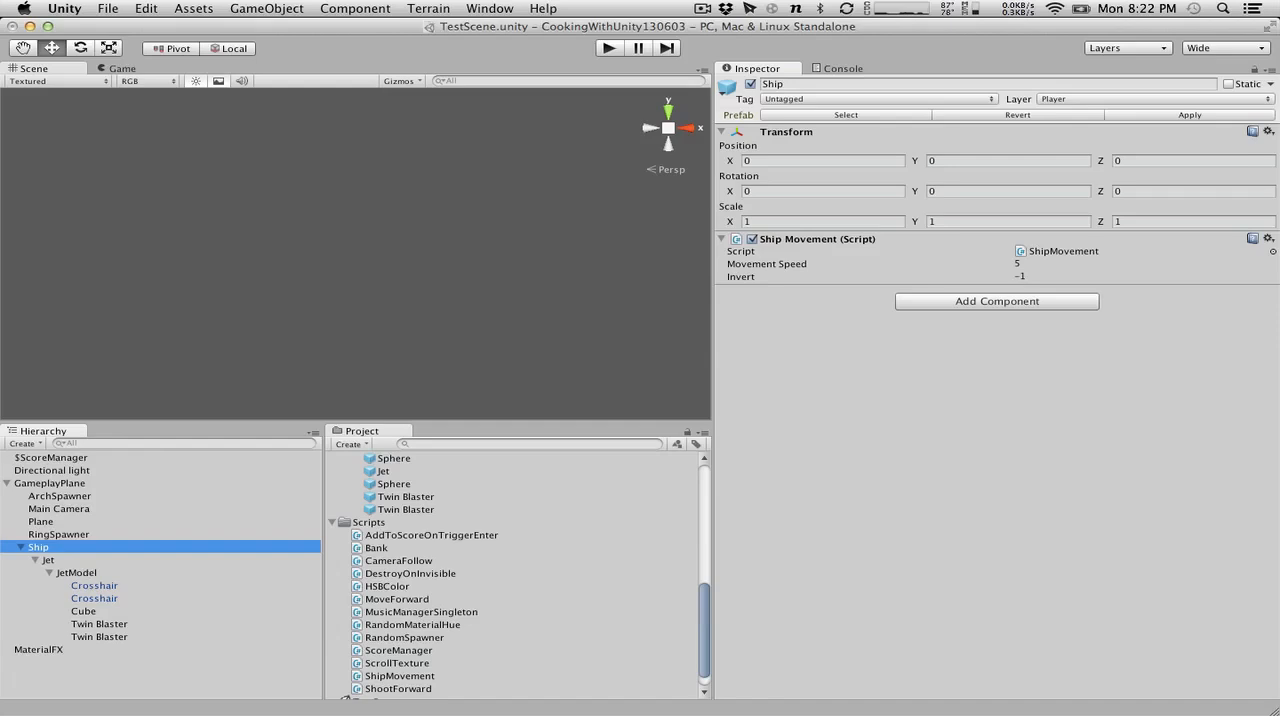
# Set the Interpolate option of JetModel's Rigidbody to None.
pyautogui.click(77, 573)
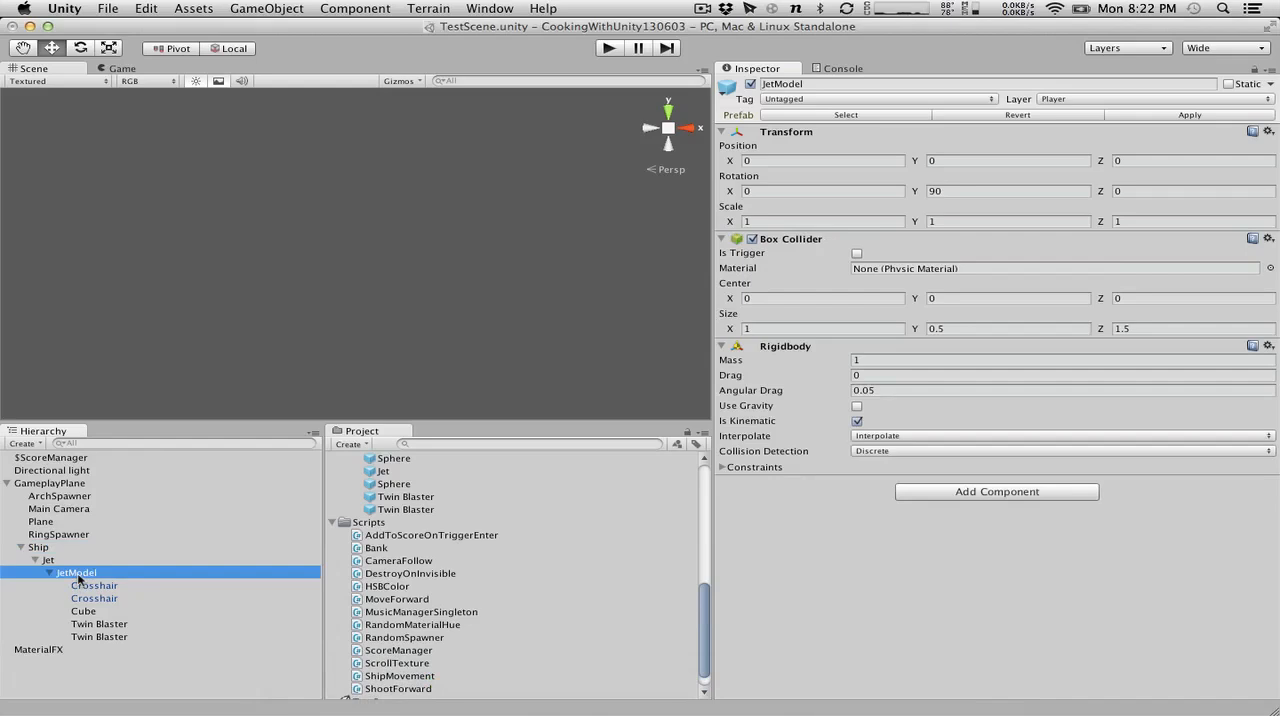
pyautogui.click(84, 587)
pyautogui.click(84, 576)
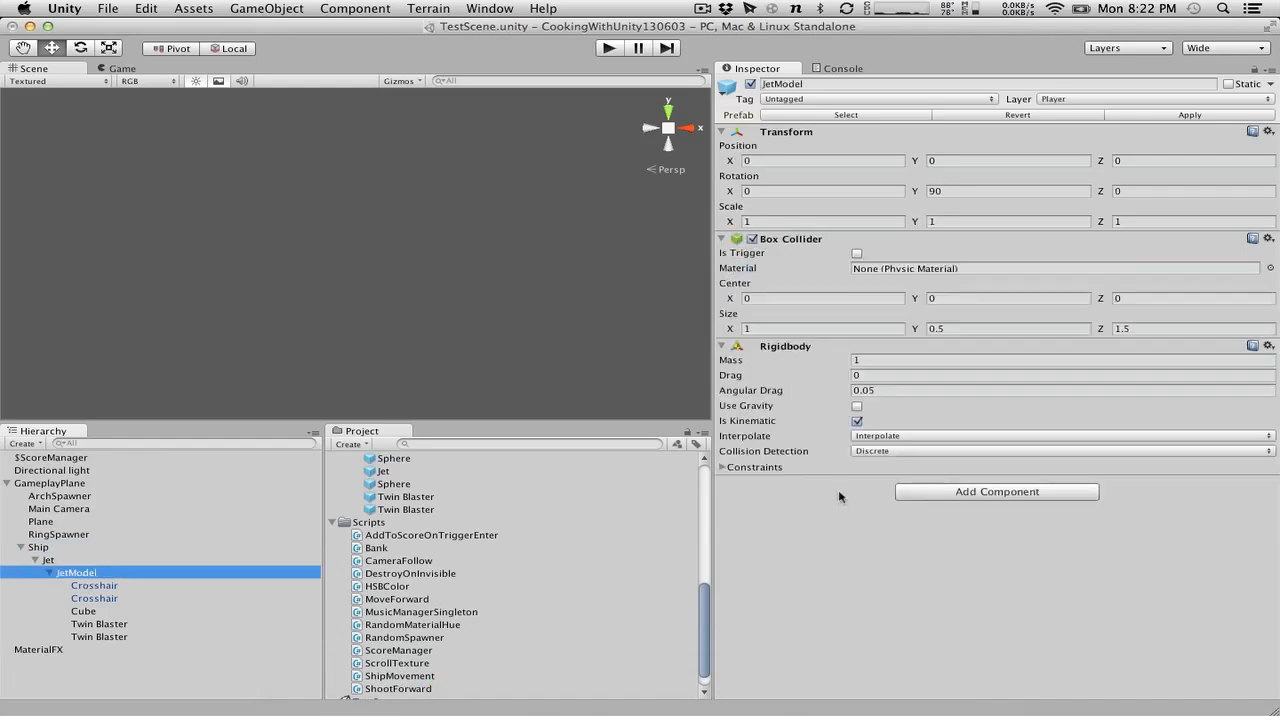
pyautogui.click(925, 436)
pyautogui.click(922, 418)
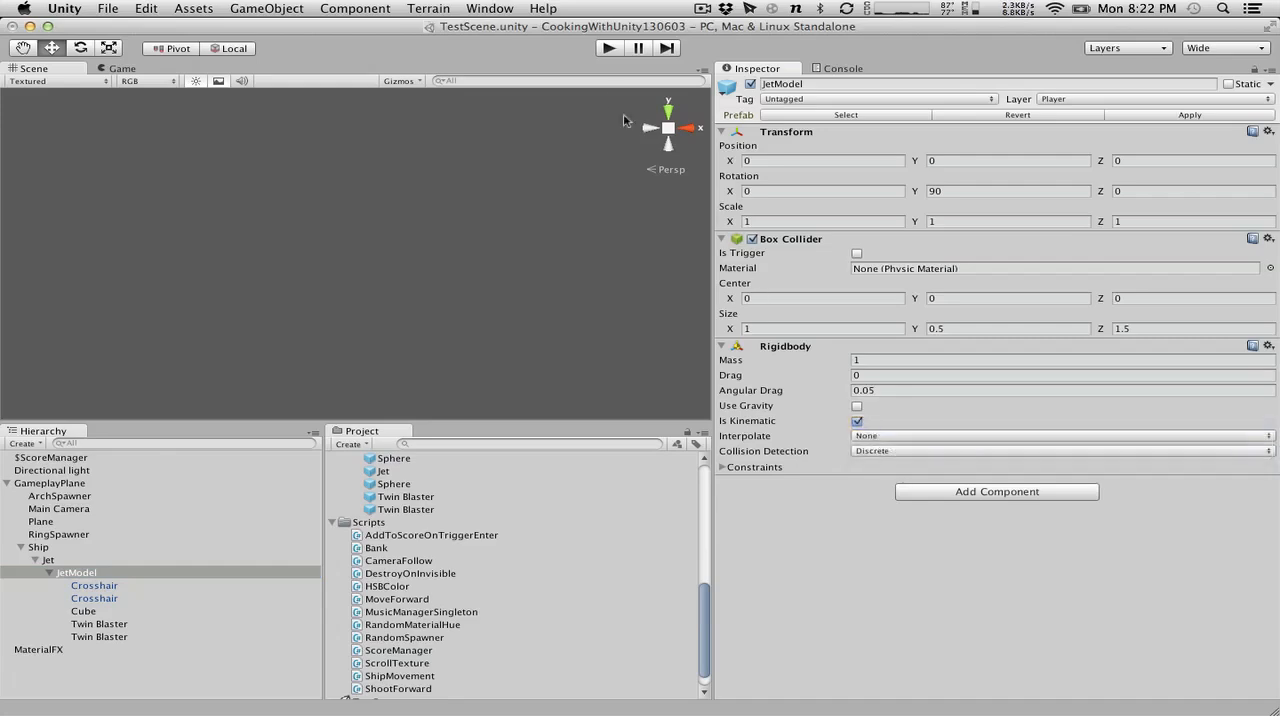
# Run the scene to check JetModel's position, stop play mode, and enable Camera Follow on the Main Camera.
pyautogui.click(608, 48)
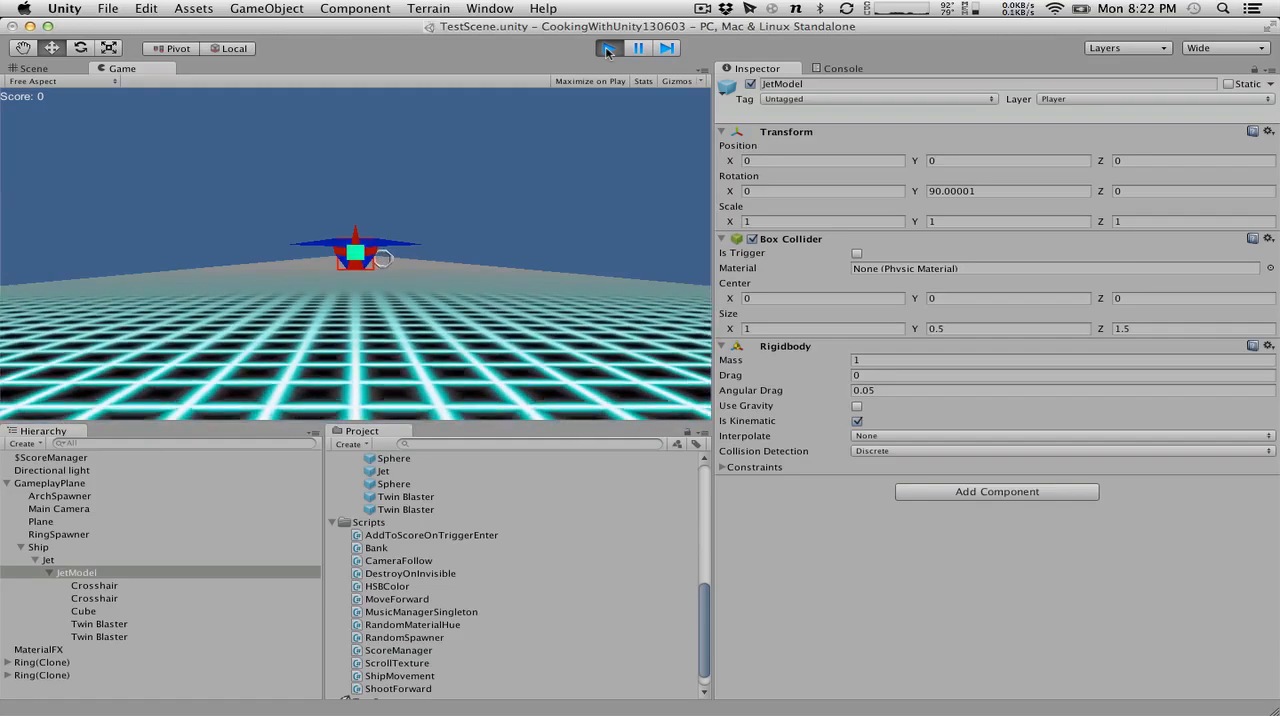
pyautogui.click(608, 48)
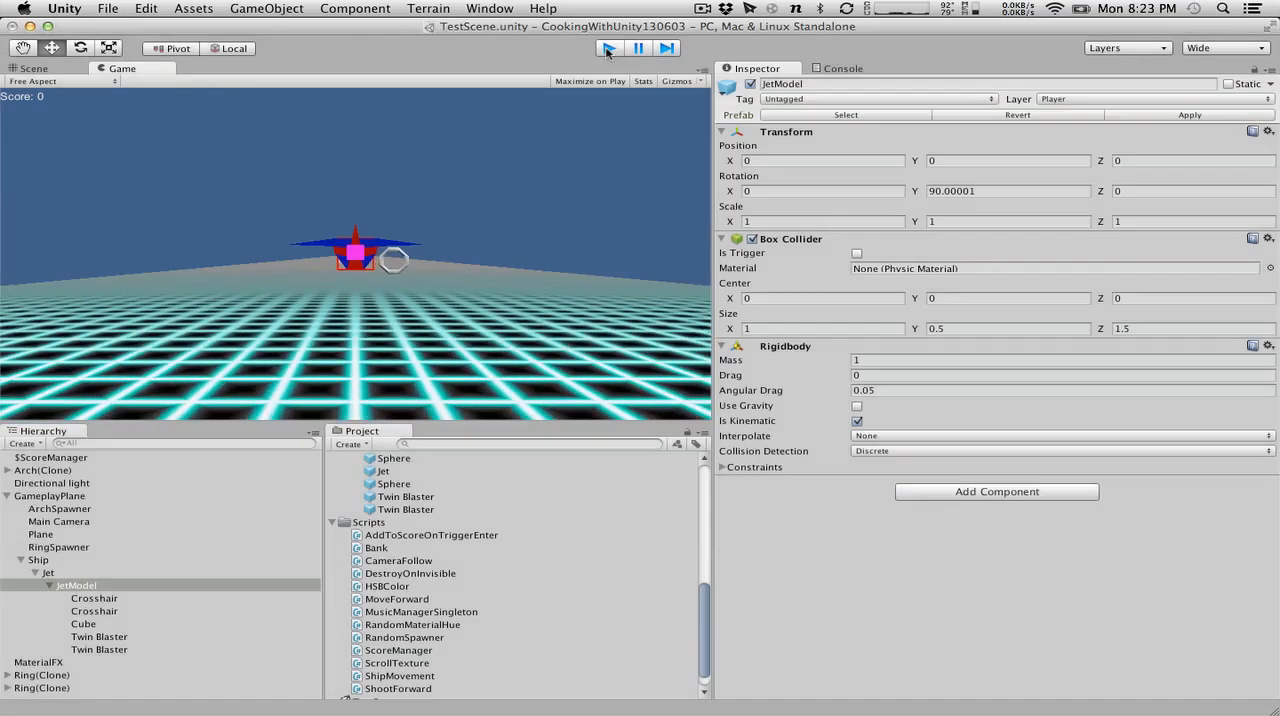
pyautogui.click(59, 510)
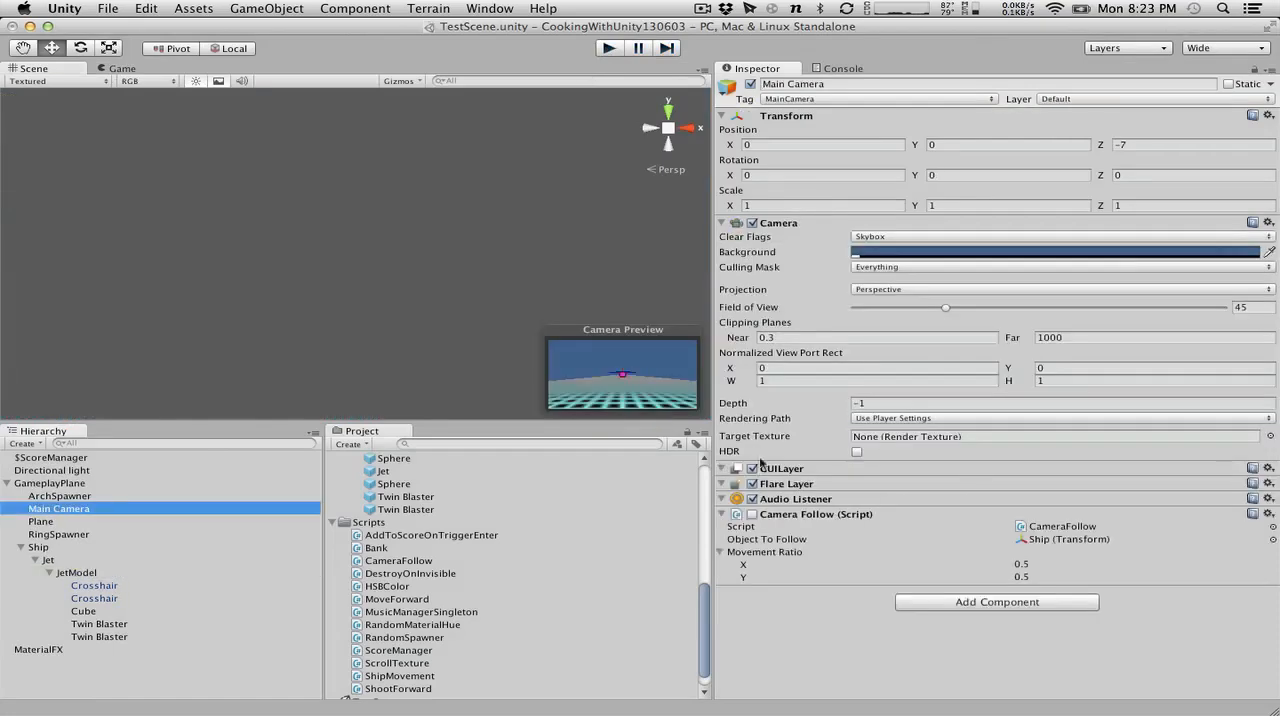
pyautogui.click(753, 514)
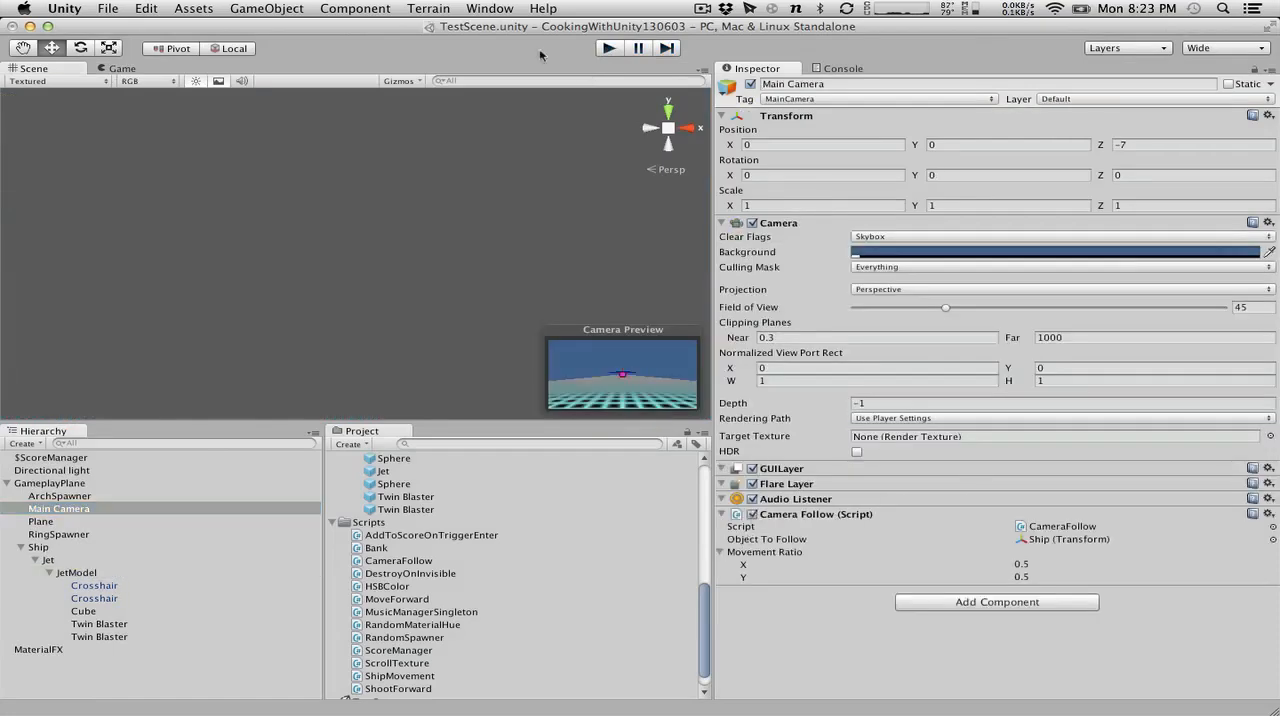
# Run the scene and steer the ship in all directions to check the camera follow motion.
pyautogui.click(607, 49)
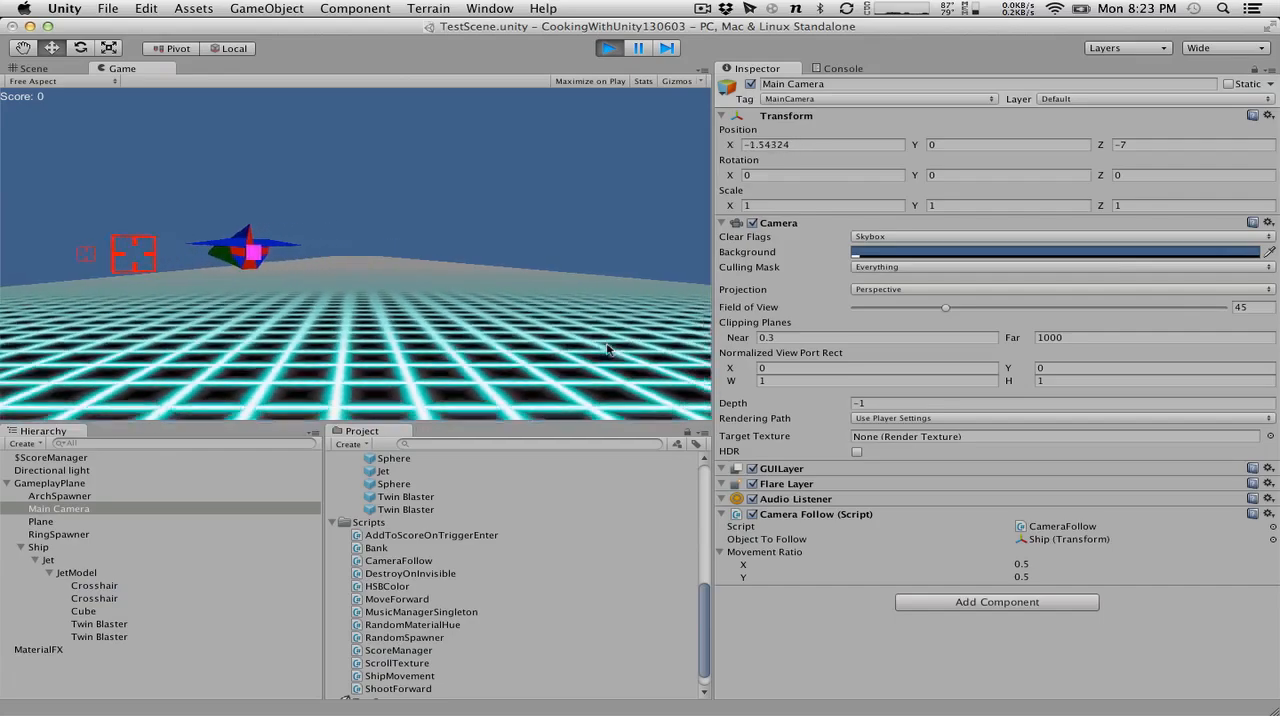
pyautogui.press('Right')
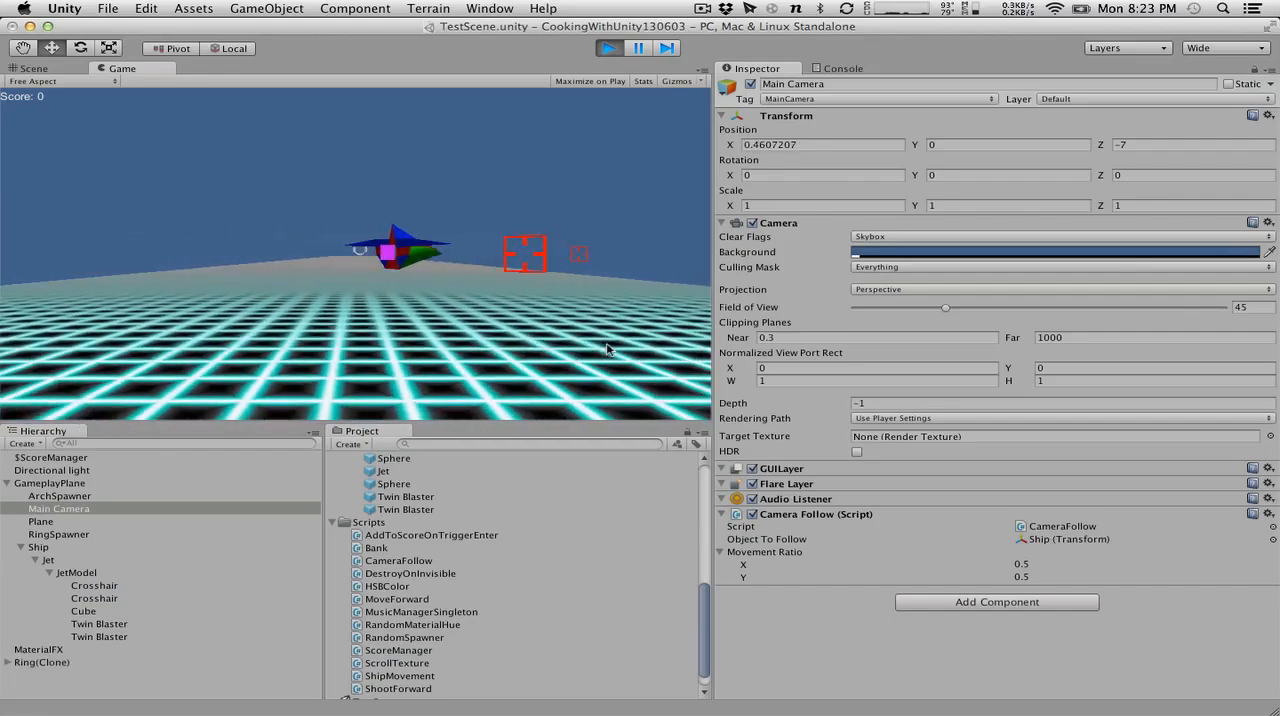
pyautogui.press('Left')
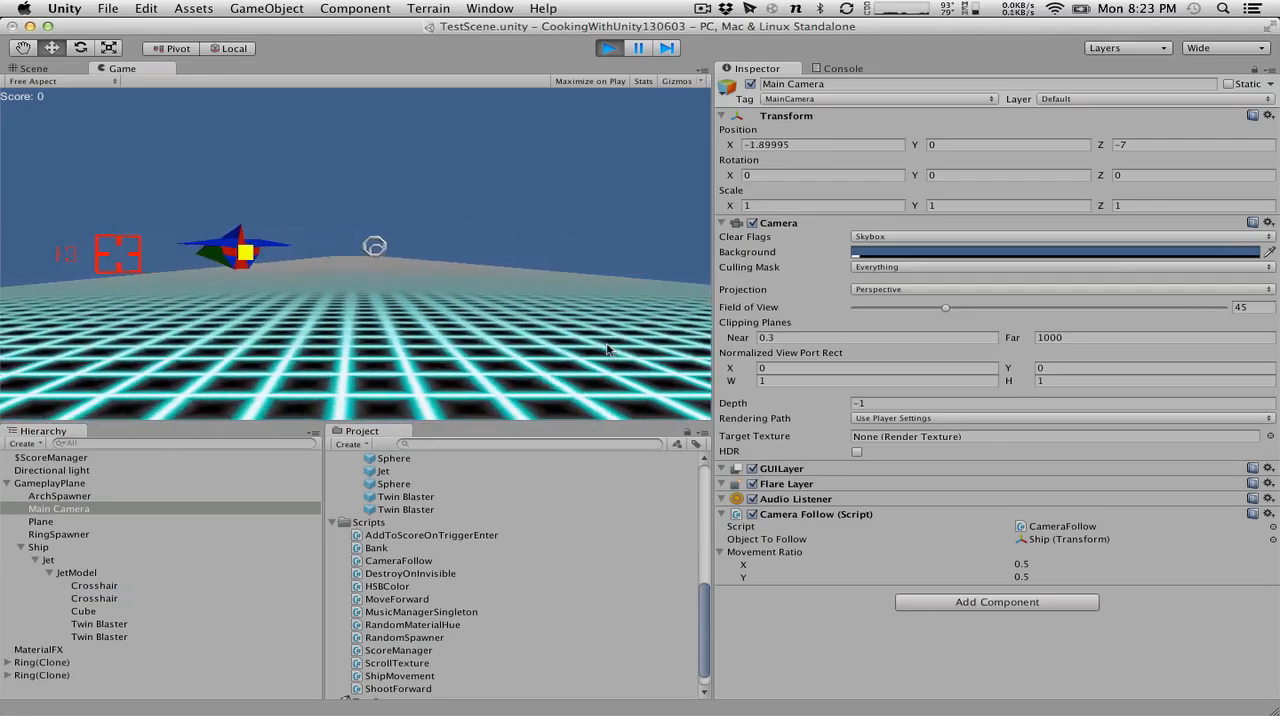
pyautogui.press('Right')
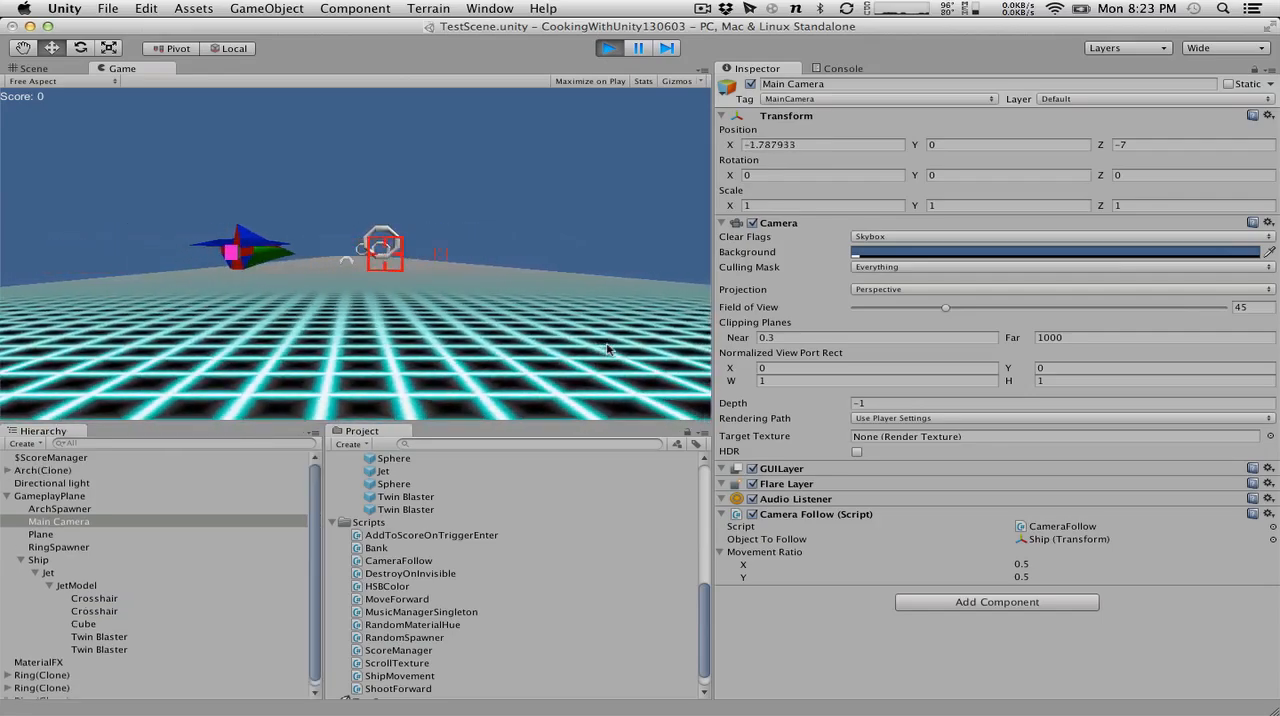
pyautogui.press('Up')
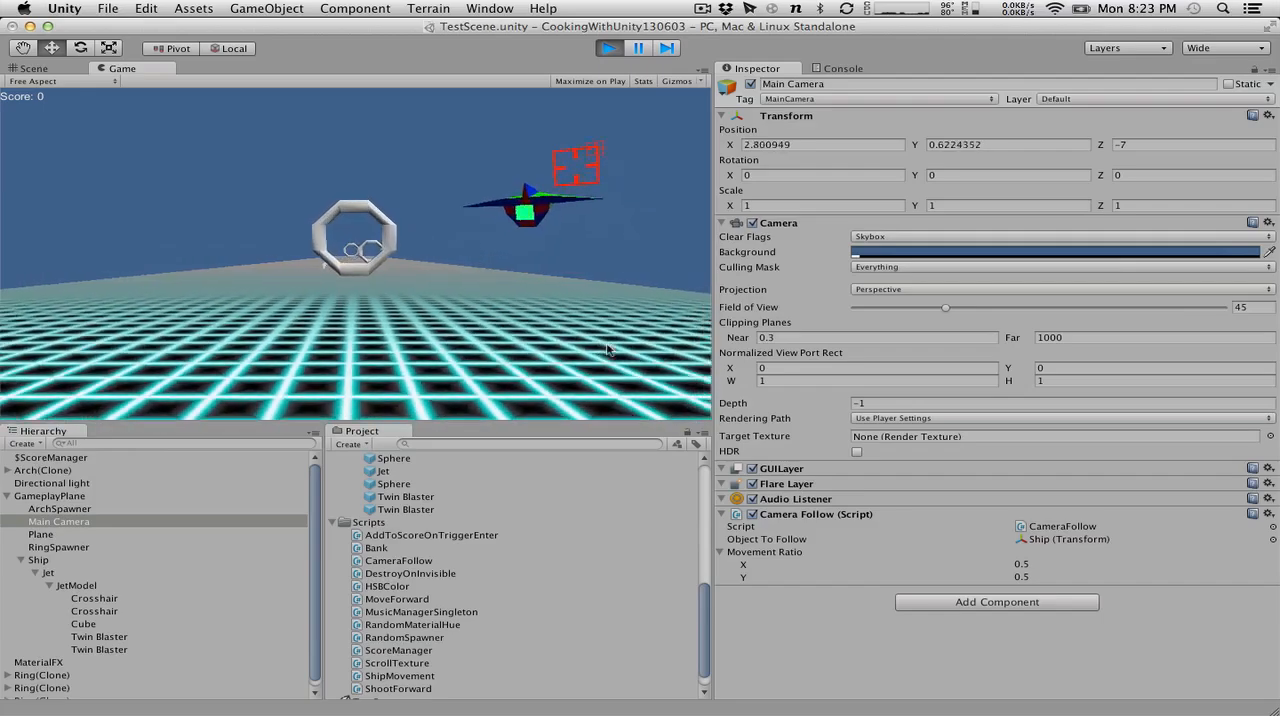
pyautogui.press('Left')
pyautogui.press('Down')
pyautogui.press('Right')
pyautogui.press('Up')
pyautogui.press('Right')
pyautogui.press('Up')
pyautogui.press('Left')
# While the scene runs, inspect the components of JetModel, Ship and Jet, and collapse Jet's children.
pyautogui.click(65, 585)
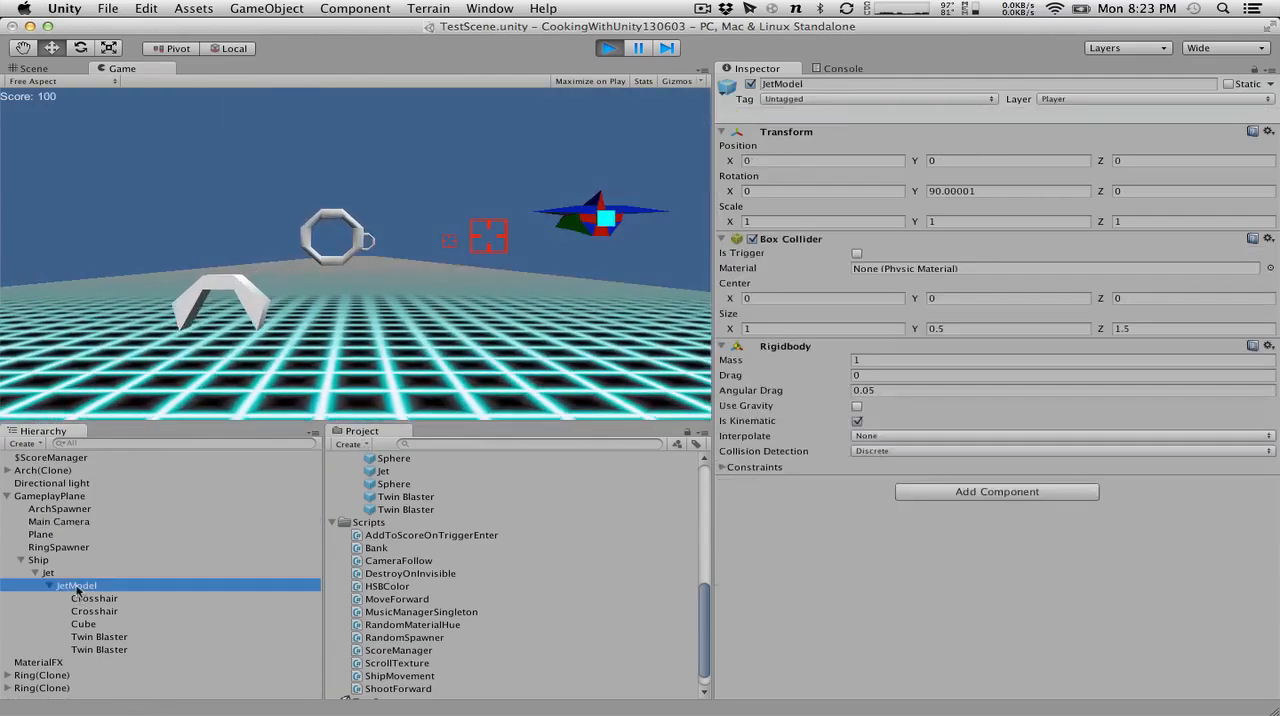
pyautogui.click(55, 585)
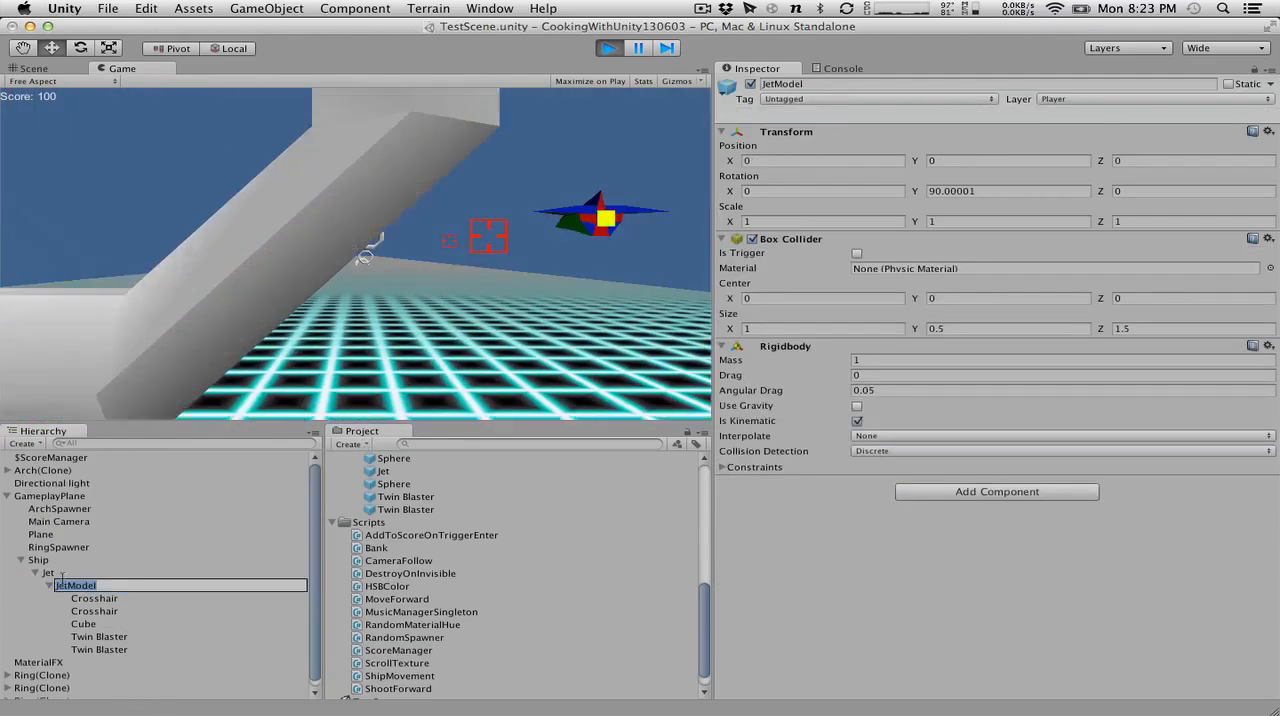
pyautogui.click(53, 560)
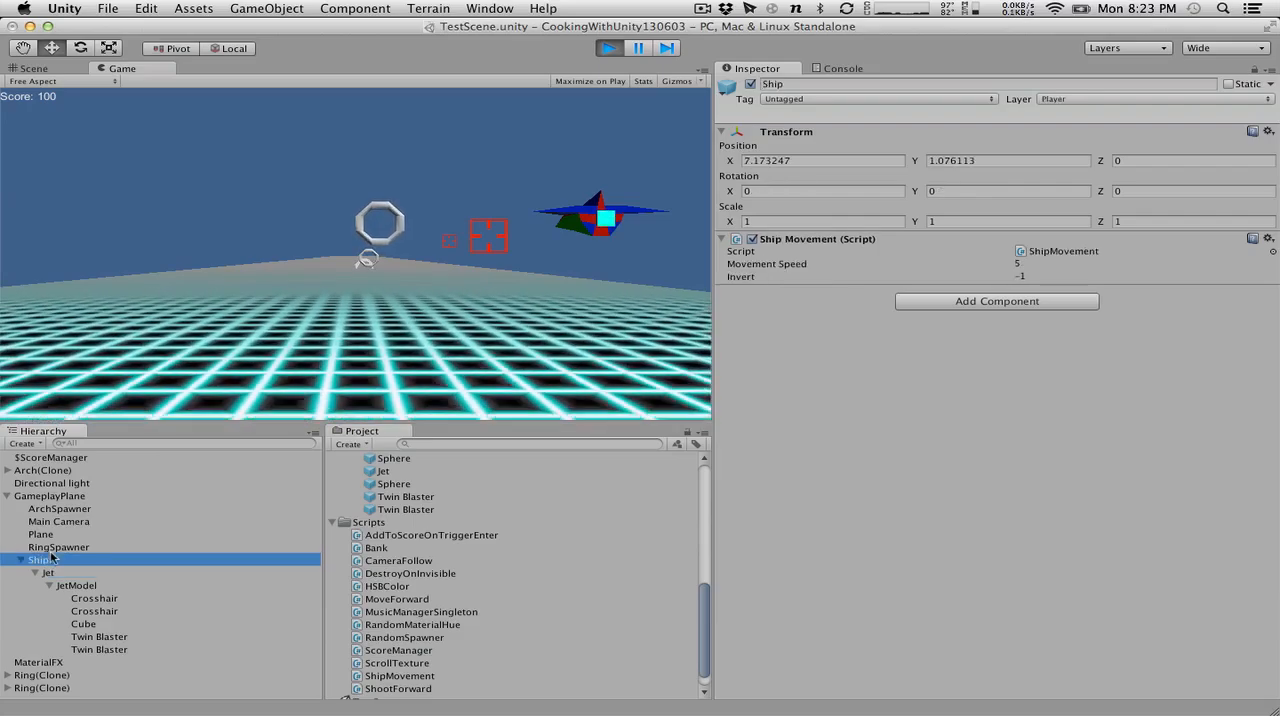
pyautogui.click(56, 571)
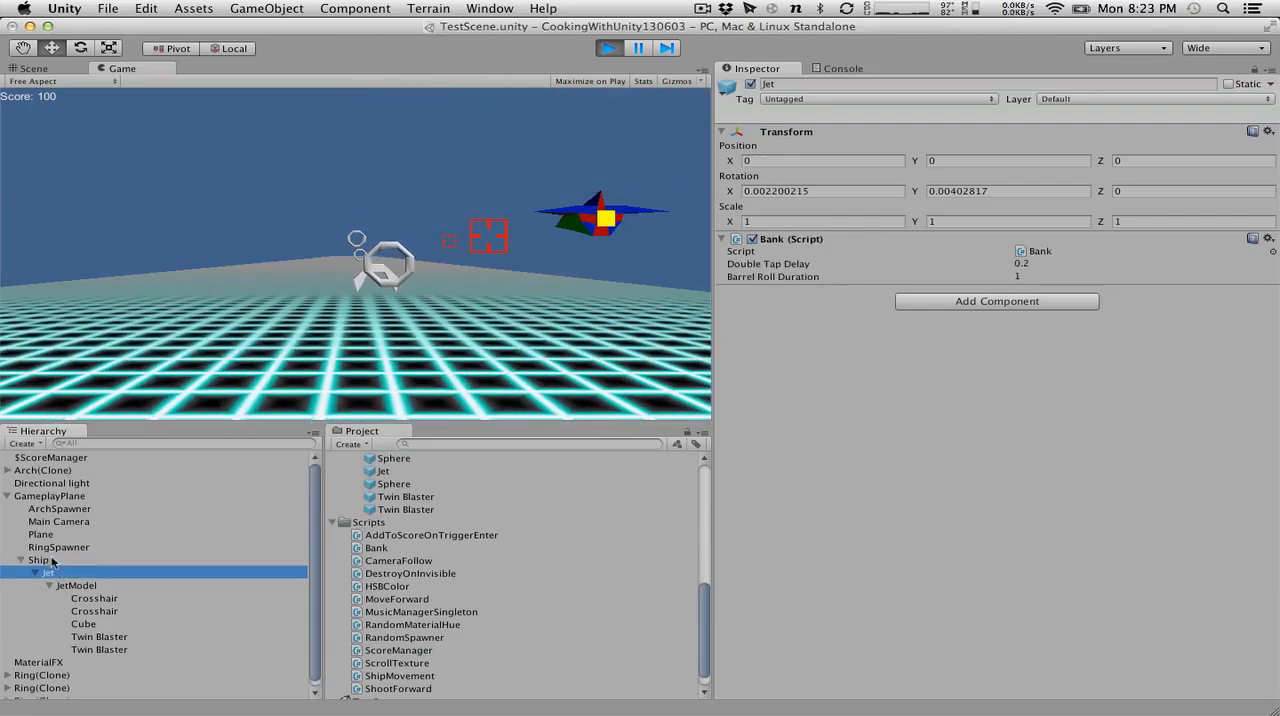
pyautogui.press('Left')
# Fly the ship around the running game to check for jitter and model drift, and stop play mode.
pyautogui.click(458, 264)
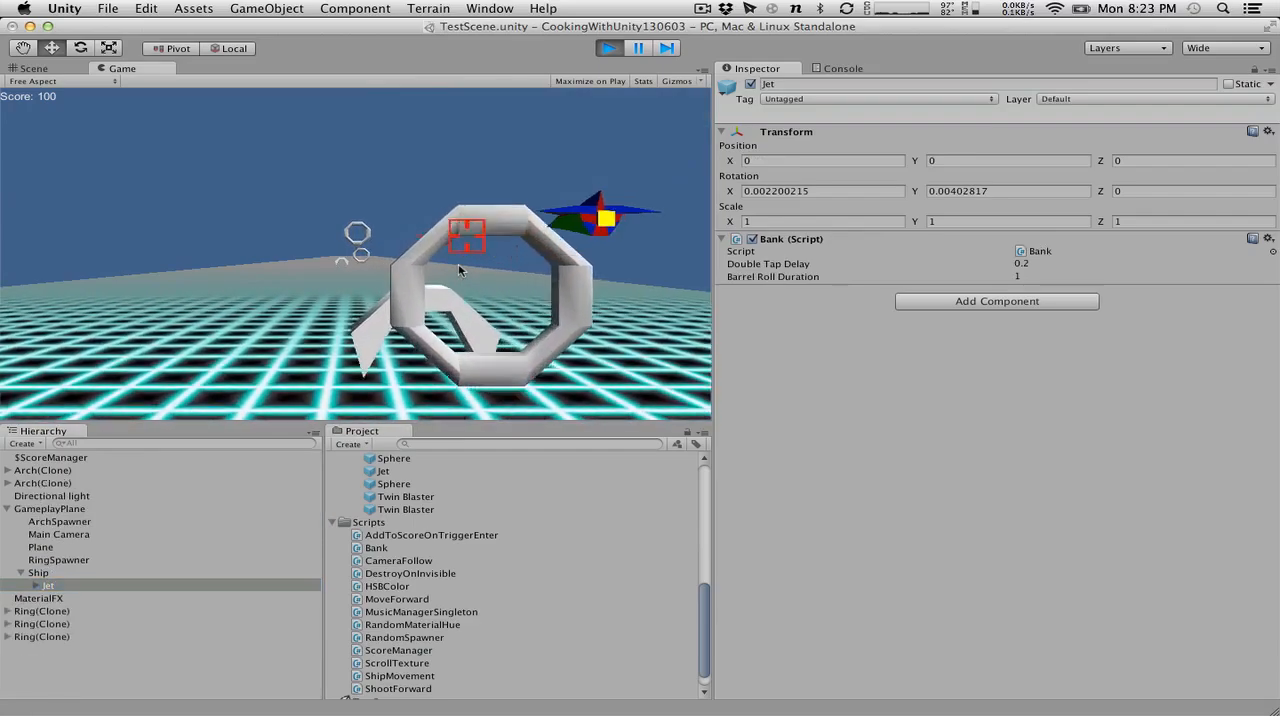
pyautogui.press('Left')
pyautogui.press('Up')
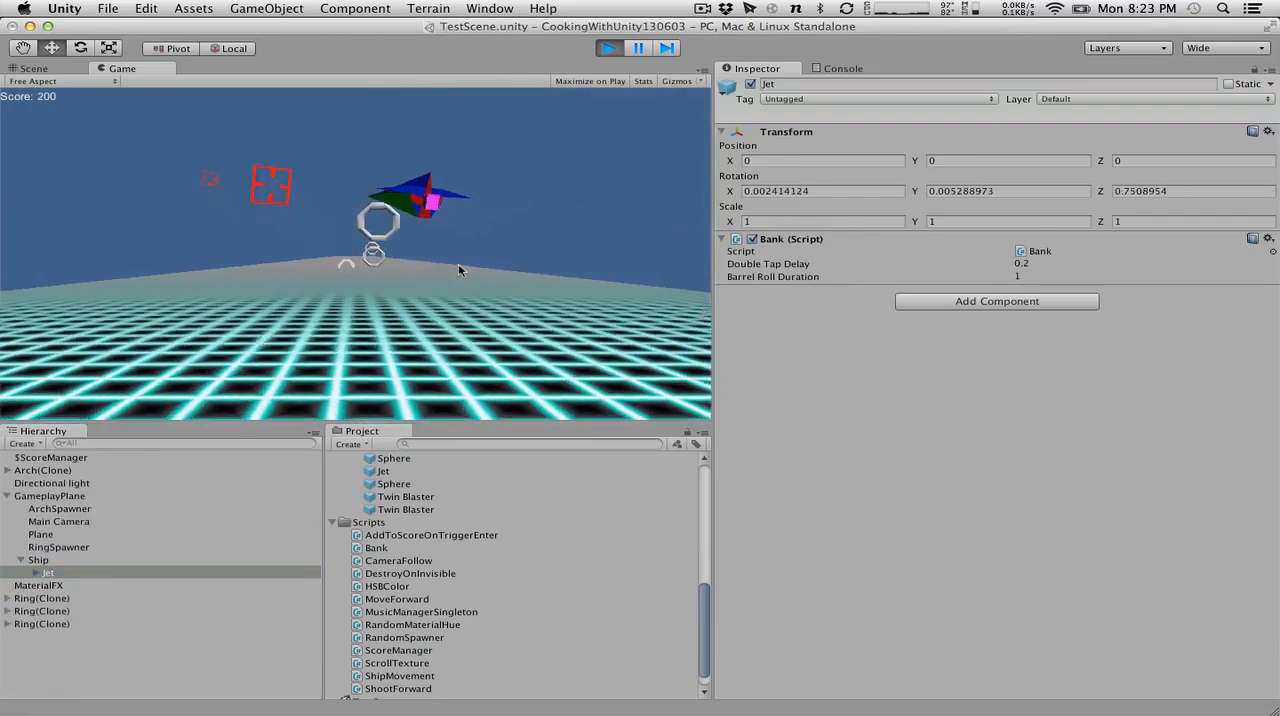
pyautogui.press('Down')
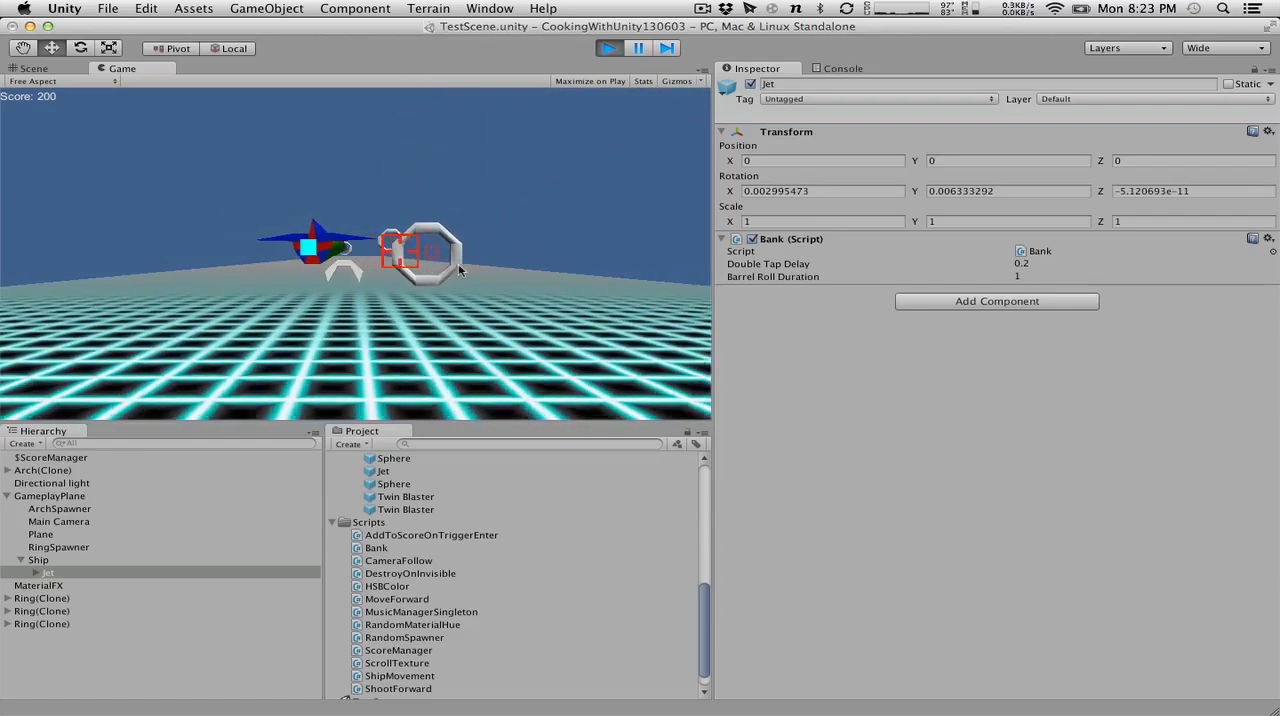
pyautogui.press('Left')
pyautogui.press('Up')
pyautogui.press('Down')
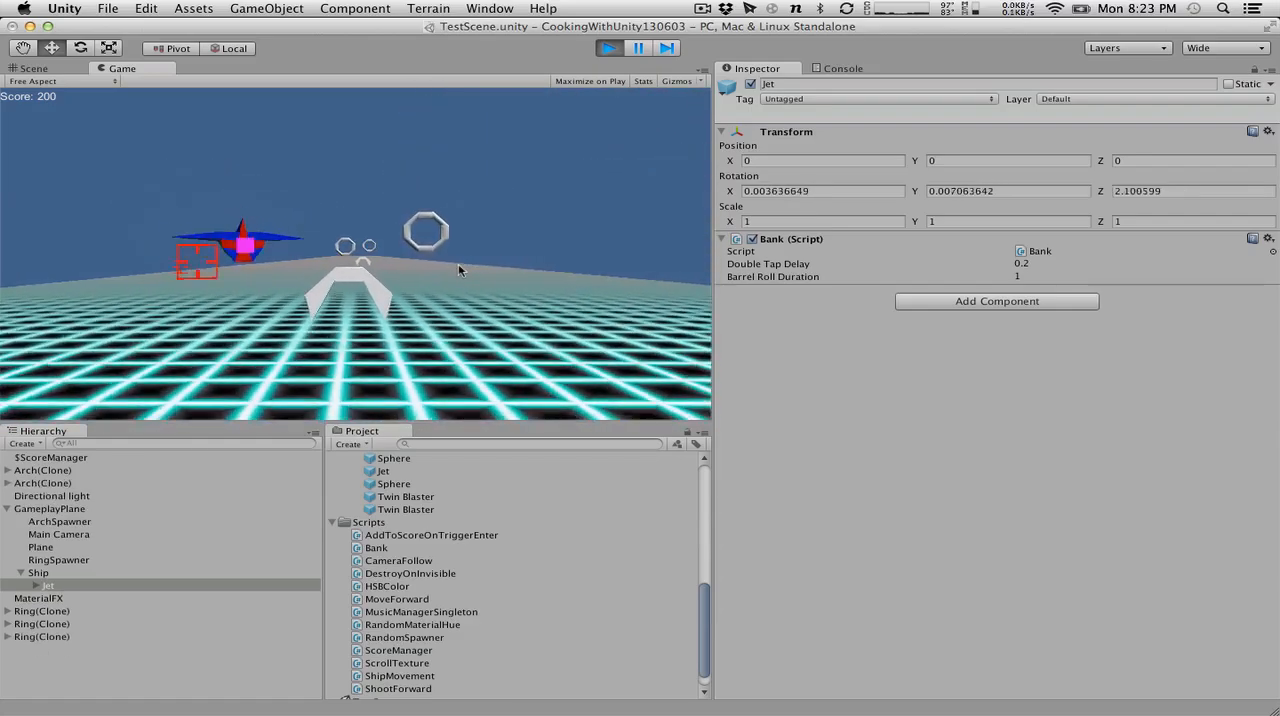
pyautogui.press('Up')
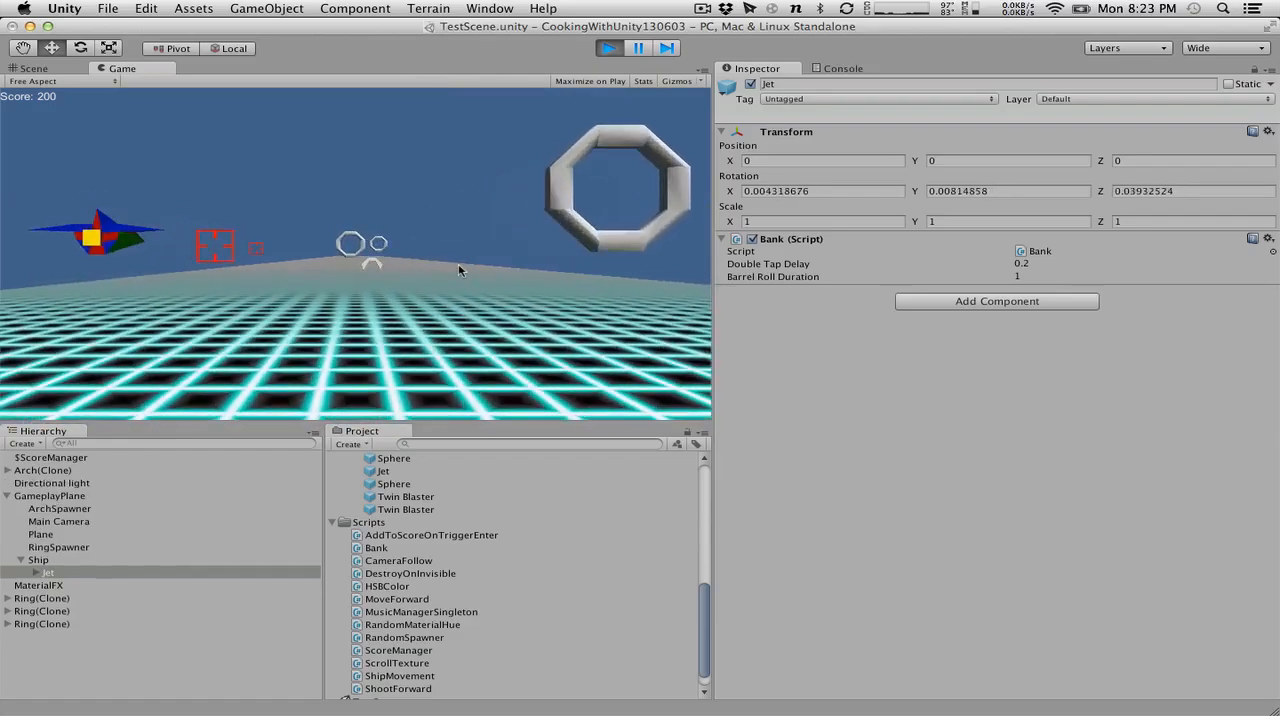
pyautogui.press('Up')
pyautogui.press('Right')
pyautogui.press('Left')
pyautogui.press('Down')
pyautogui.press('Right')
pyautogui.press('Up')
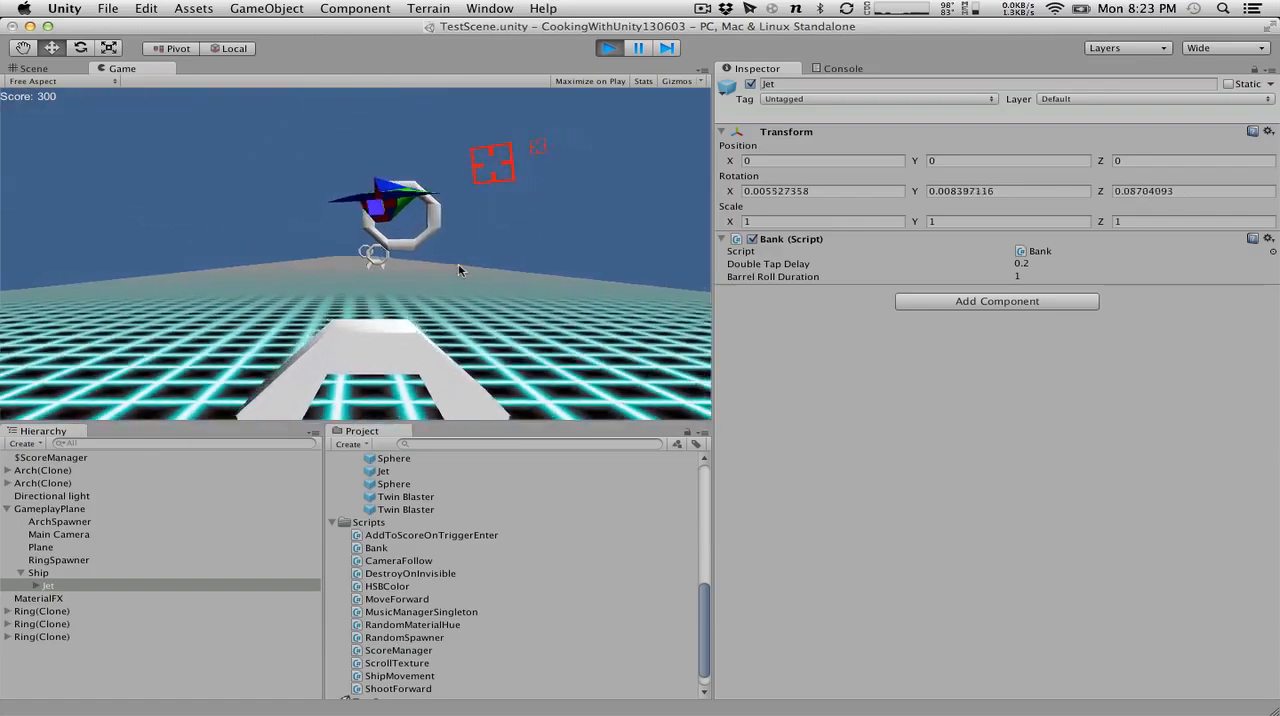
pyautogui.press('Right')
pyautogui.press('Up')
pyautogui.press('Down')
pyautogui.press('Right')
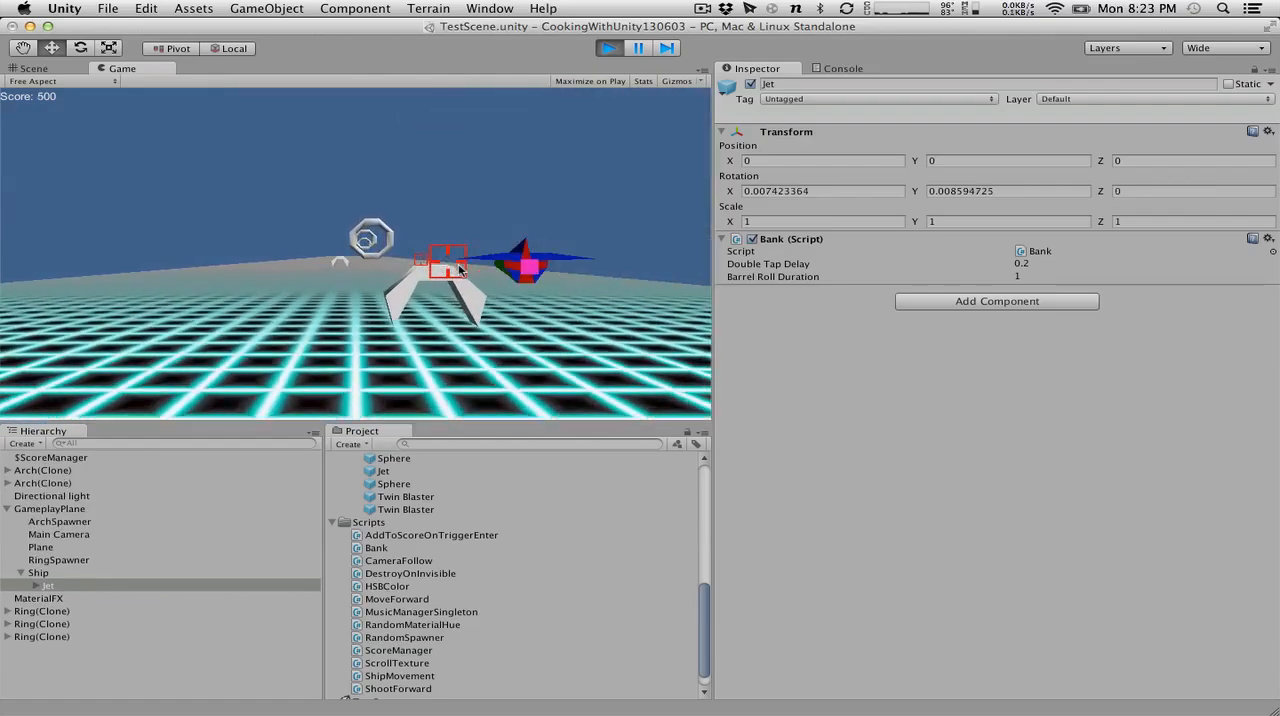
pyautogui.click(608, 48)
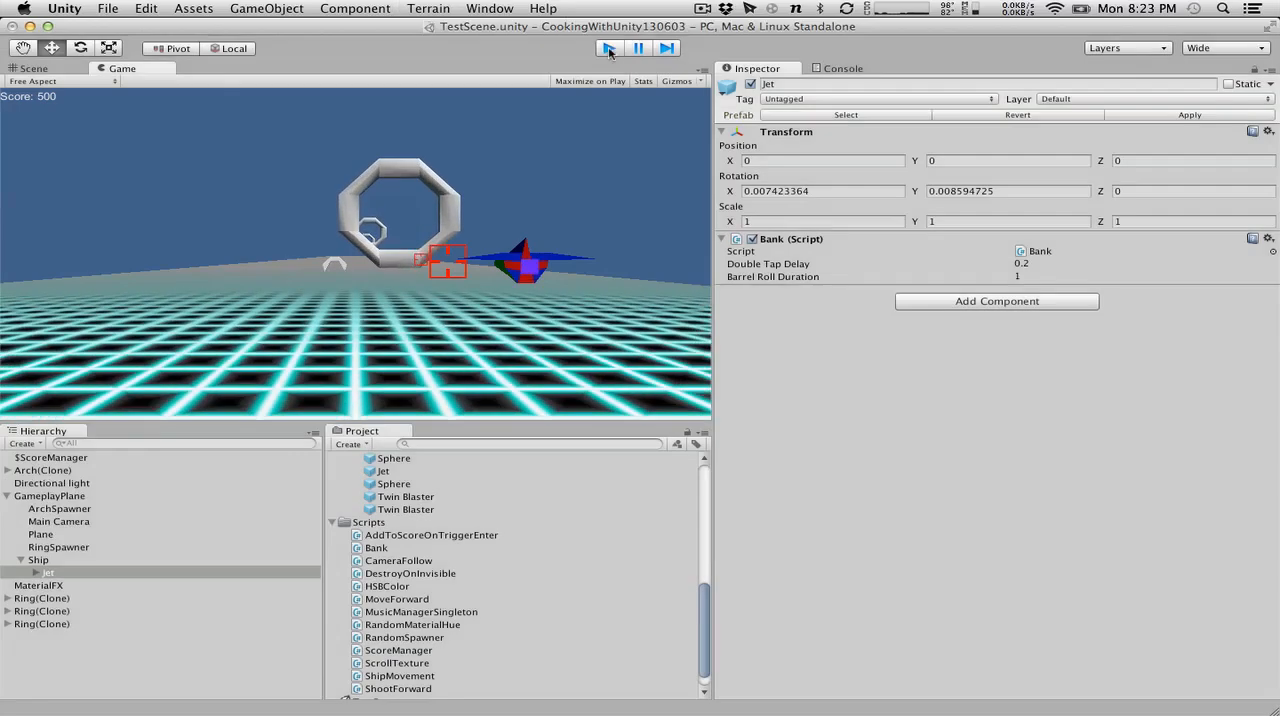
# Restart the scene, move the ship from side to side while watching Jet's transform, and stop play mode.
pyautogui.click(608, 48)
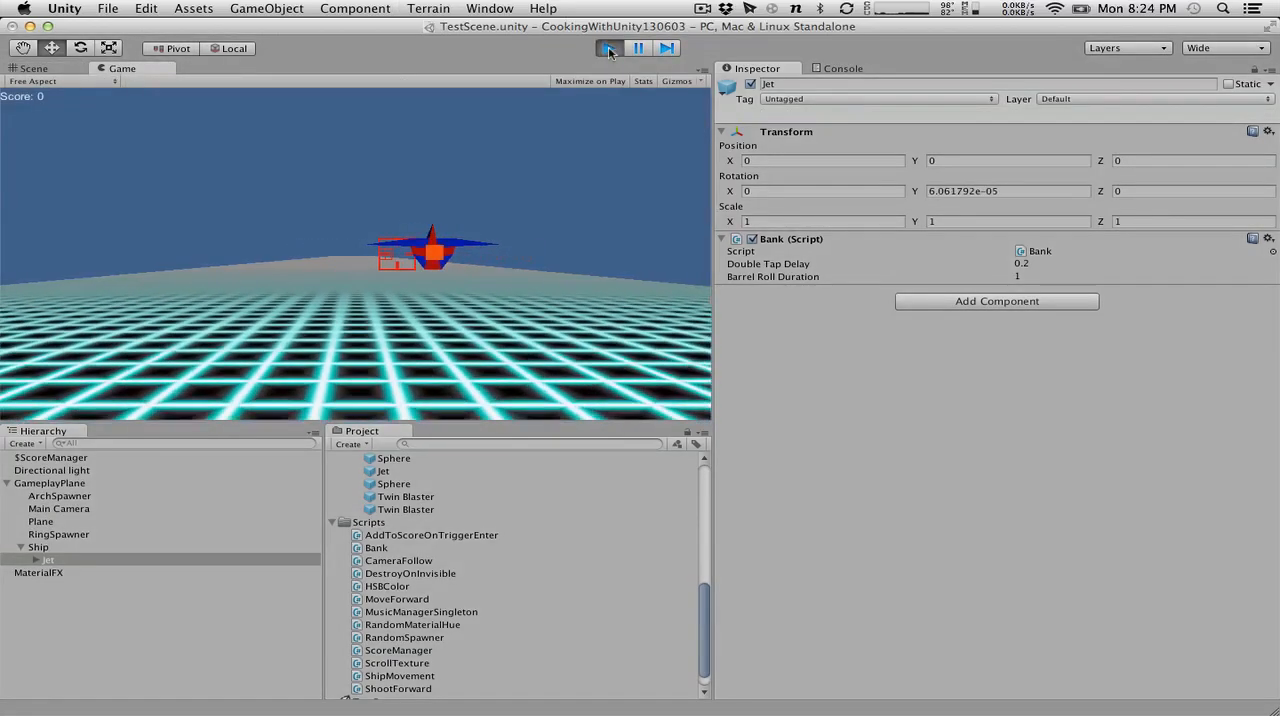
pyautogui.press('Left')
pyautogui.press('Right')
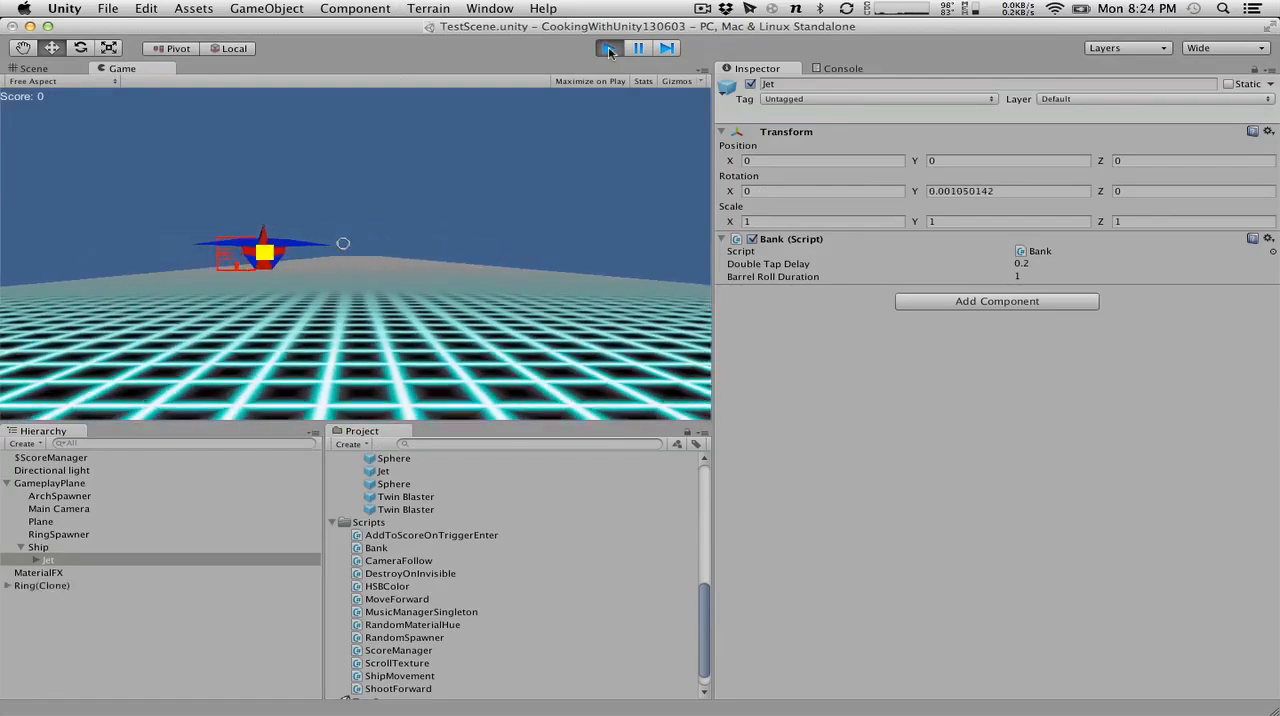
pyautogui.press('Left')
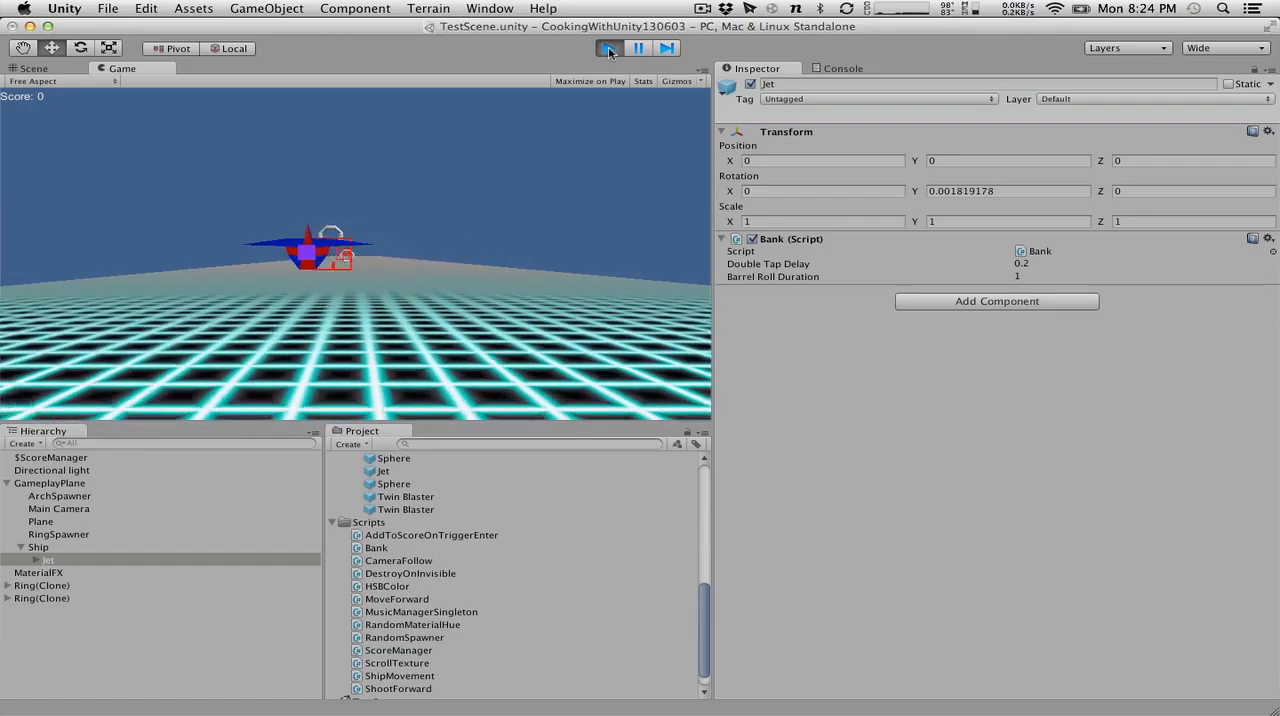
pyautogui.press('Left')
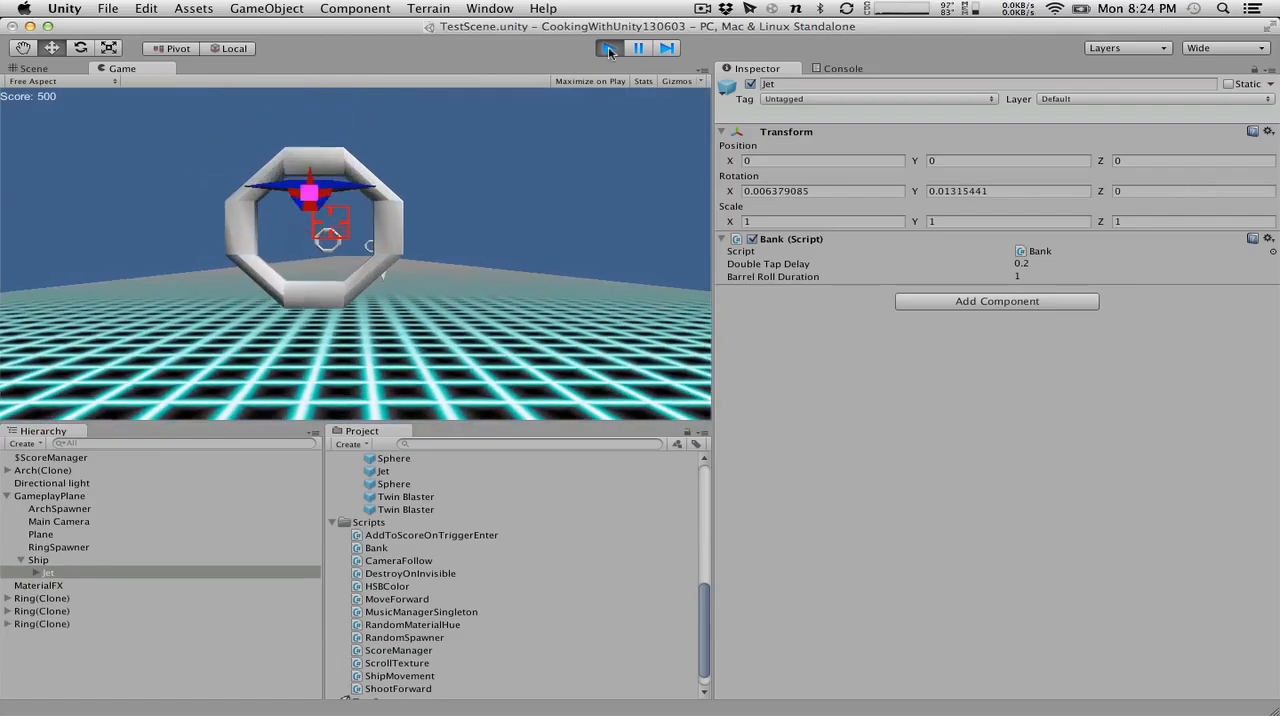
pyautogui.click(609, 49)
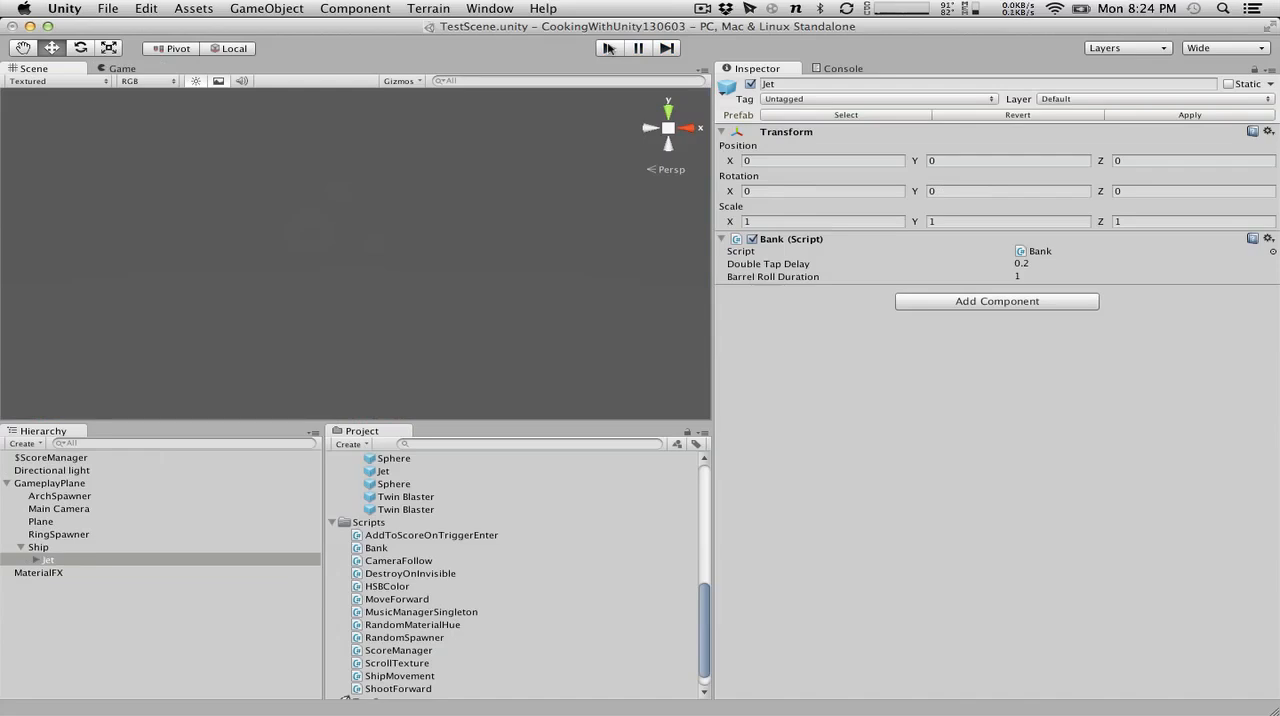
# Select the Main Camera, switch to MonoDevelop, and try CameraFollow.cs with LateUpdate renamed to Update, saving the script.
pyautogui.click(50, 509)
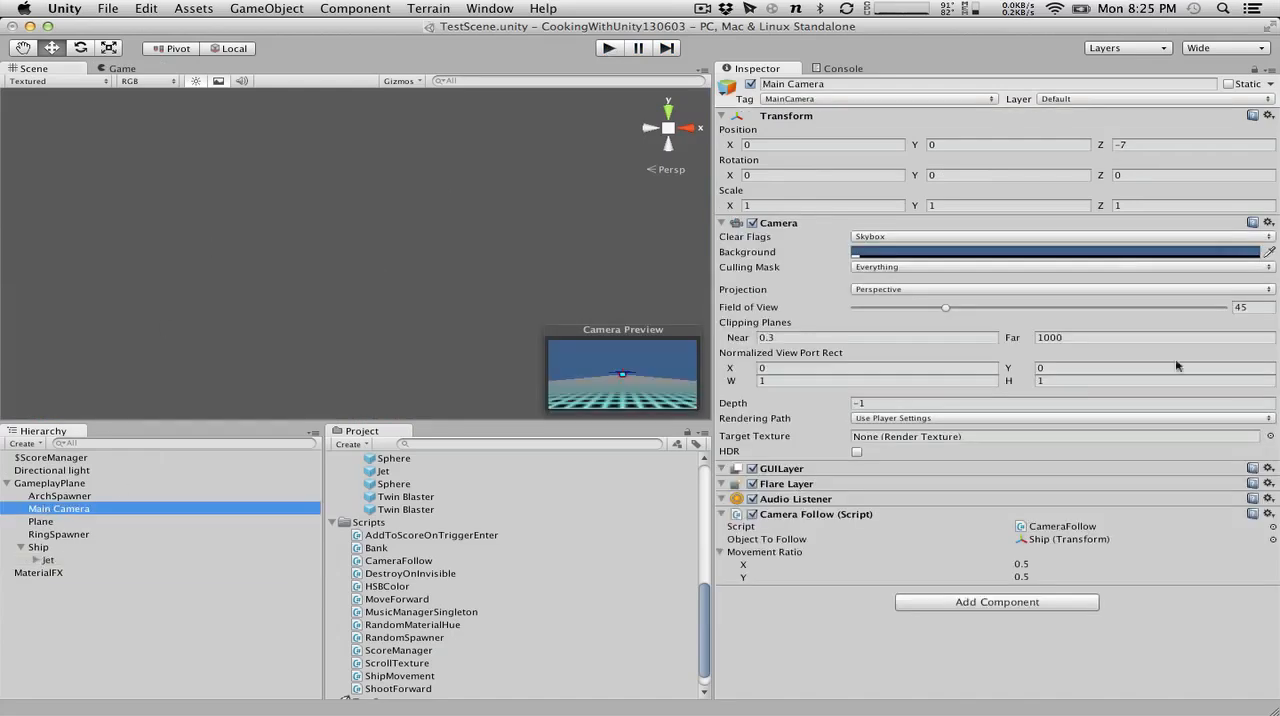
pyautogui.click(752, 514)
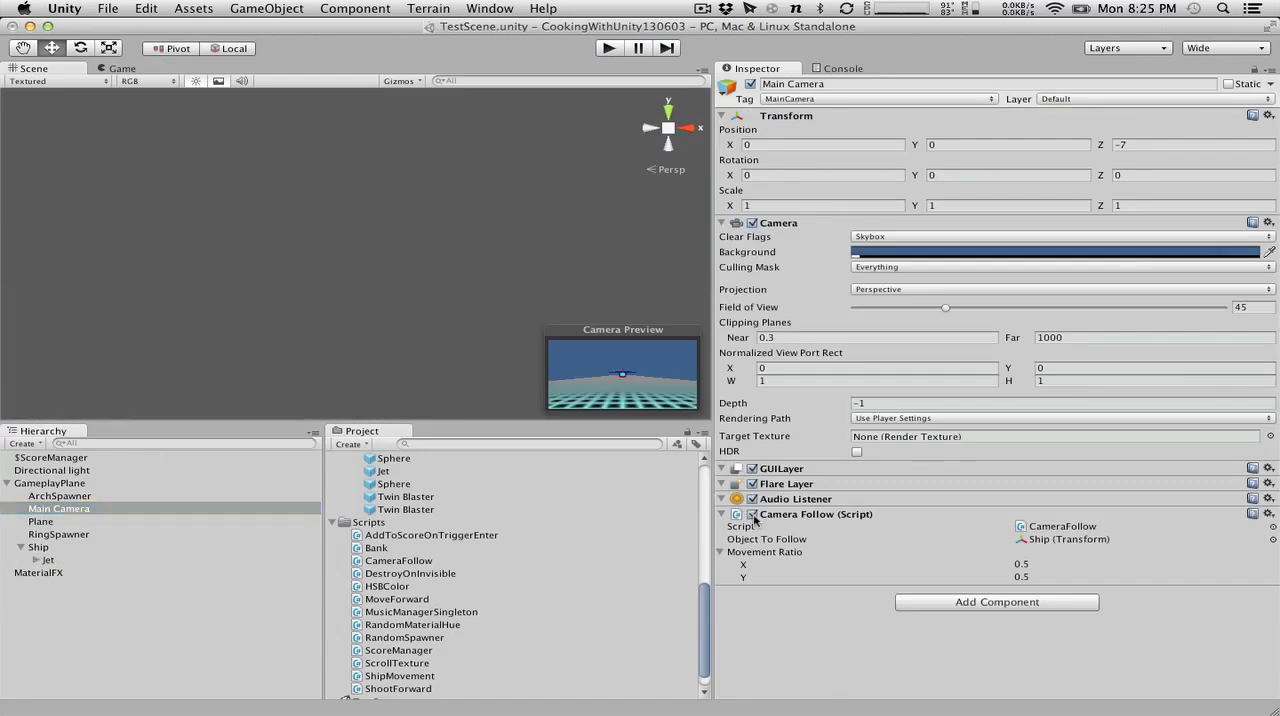
pyautogui.press('super+Tab')
pyautogui.click(163, 313)
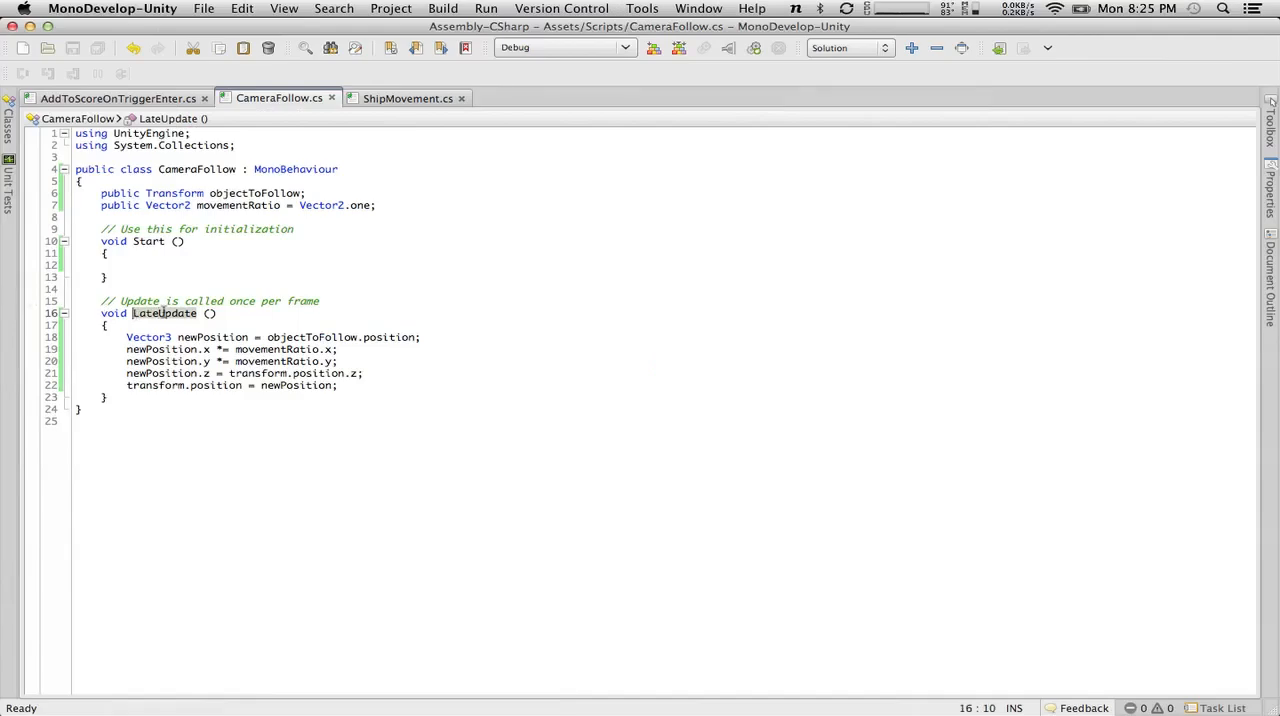
pyautogui.moveTo(158, 313); pyautogui.dragTo(132, 313)
pyautogui.press('BackSpace')
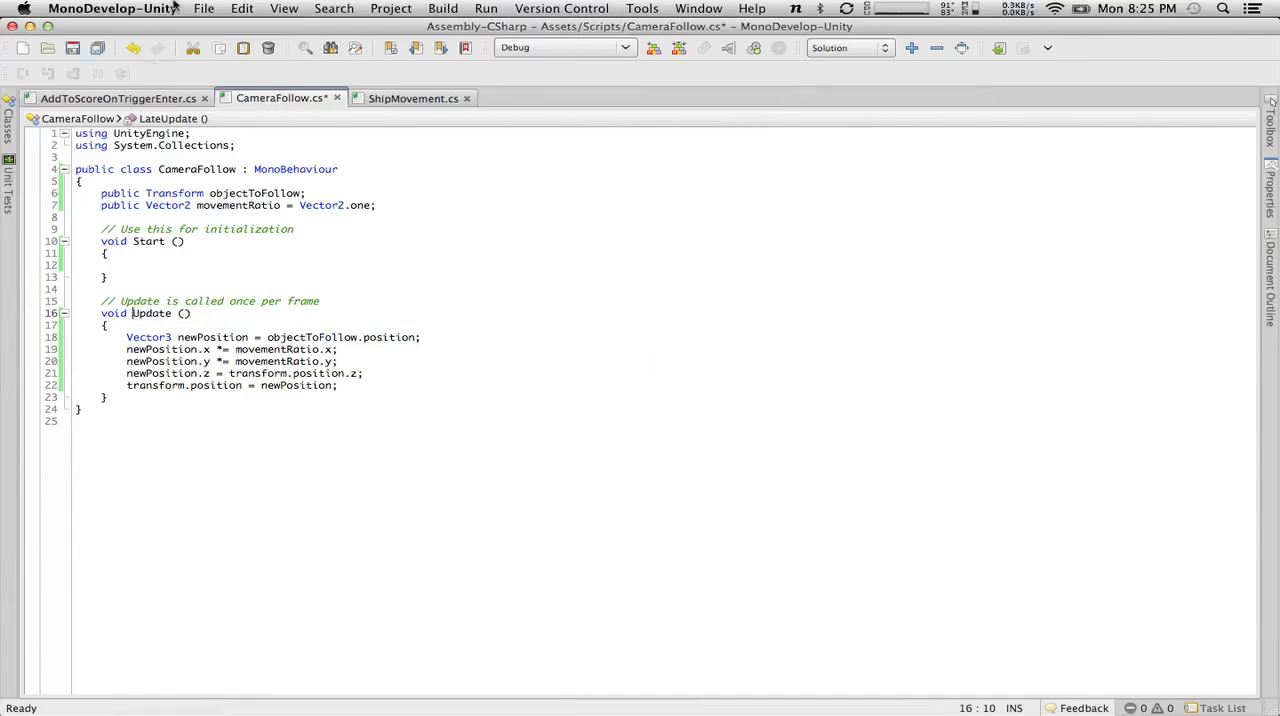
pyautogui.click(72, 48)
# Return to Unity, run the scene to test the camera following from Update, and stop play mode.
pyautogui.press('super+Tab')
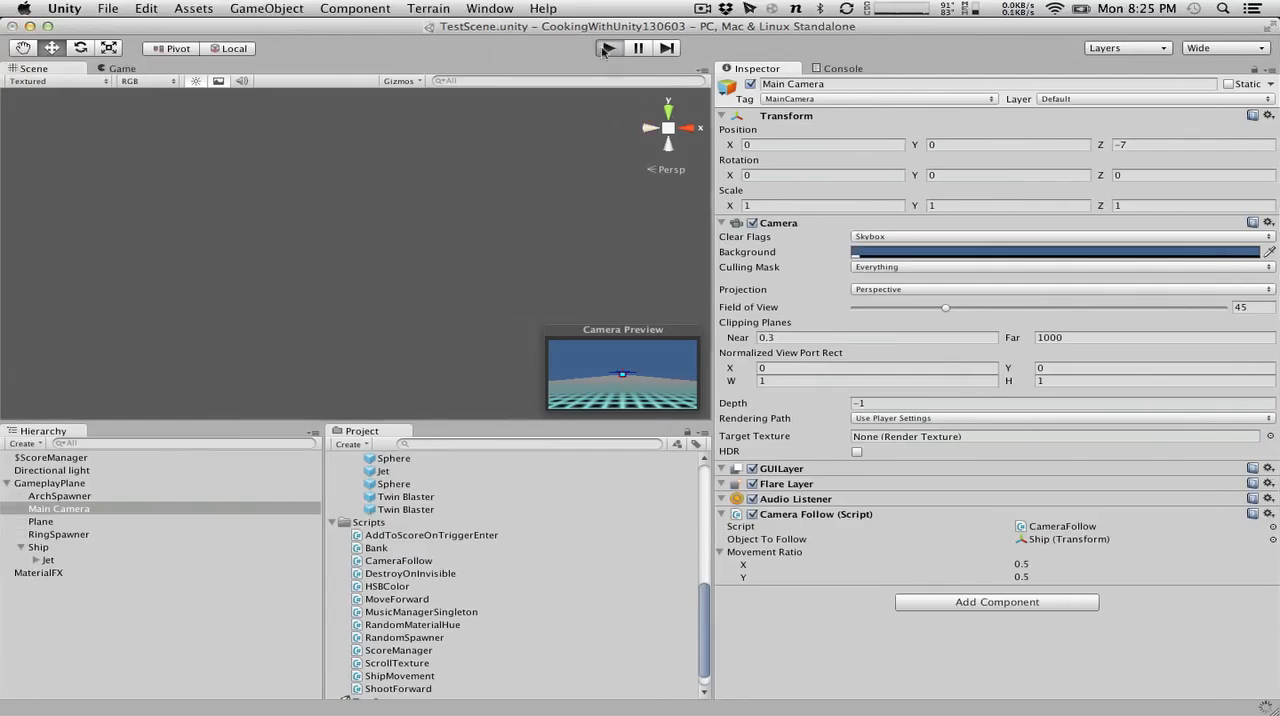
pyautogui.press('super+p')
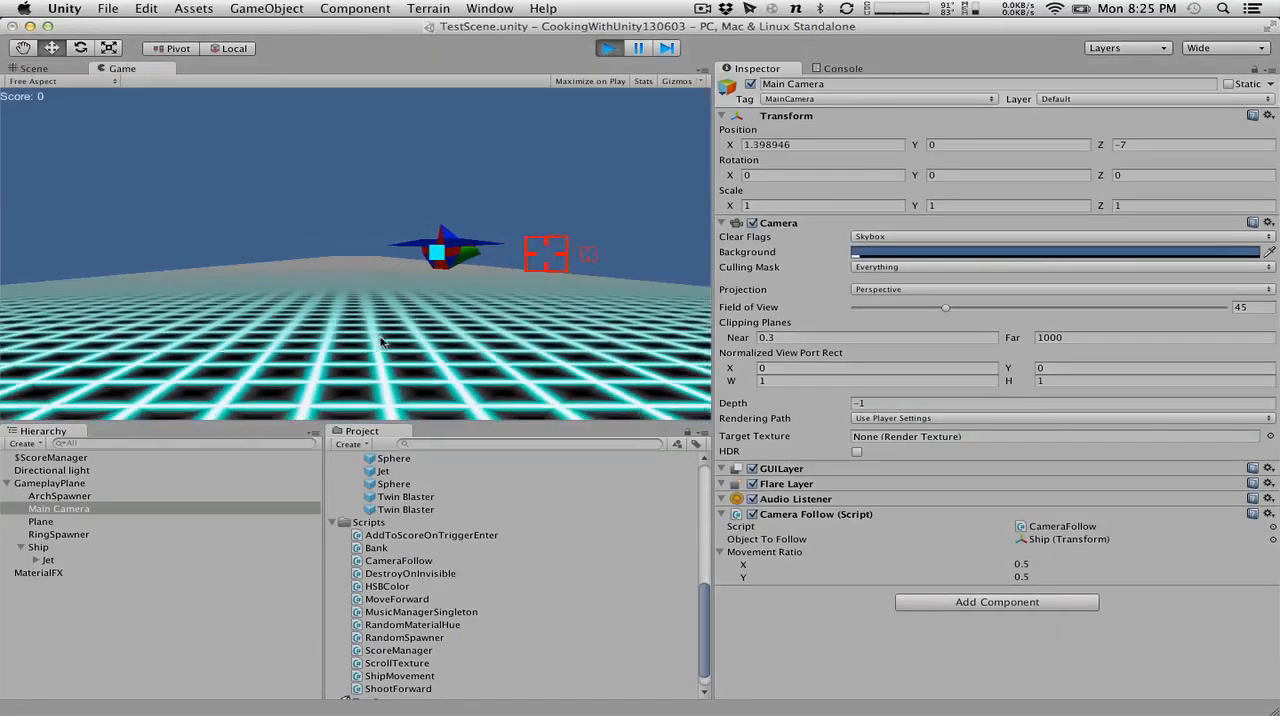
pyautogui.press('Left')
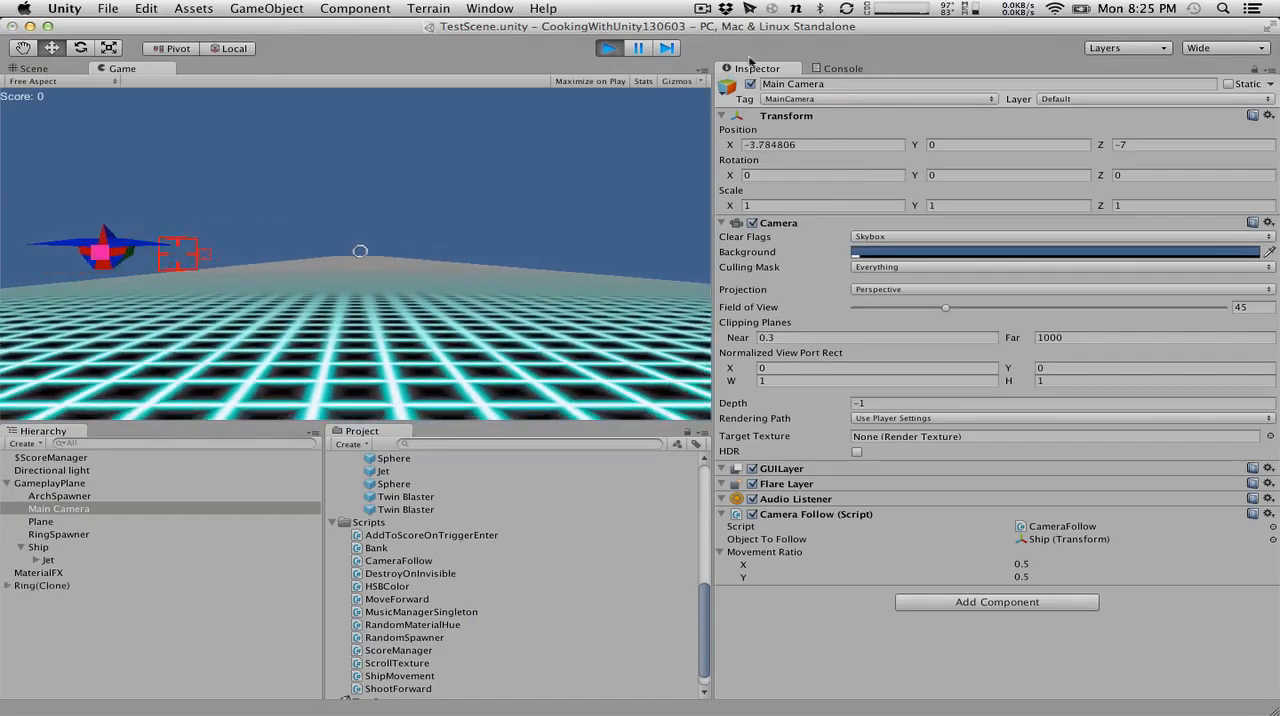
pyautogui.click(608, 48)
# Switch to MonoDevelop, restore the method name LateUpdate in CameraFollow.cs, and save the script.
pyautogui.press('super+Tab')
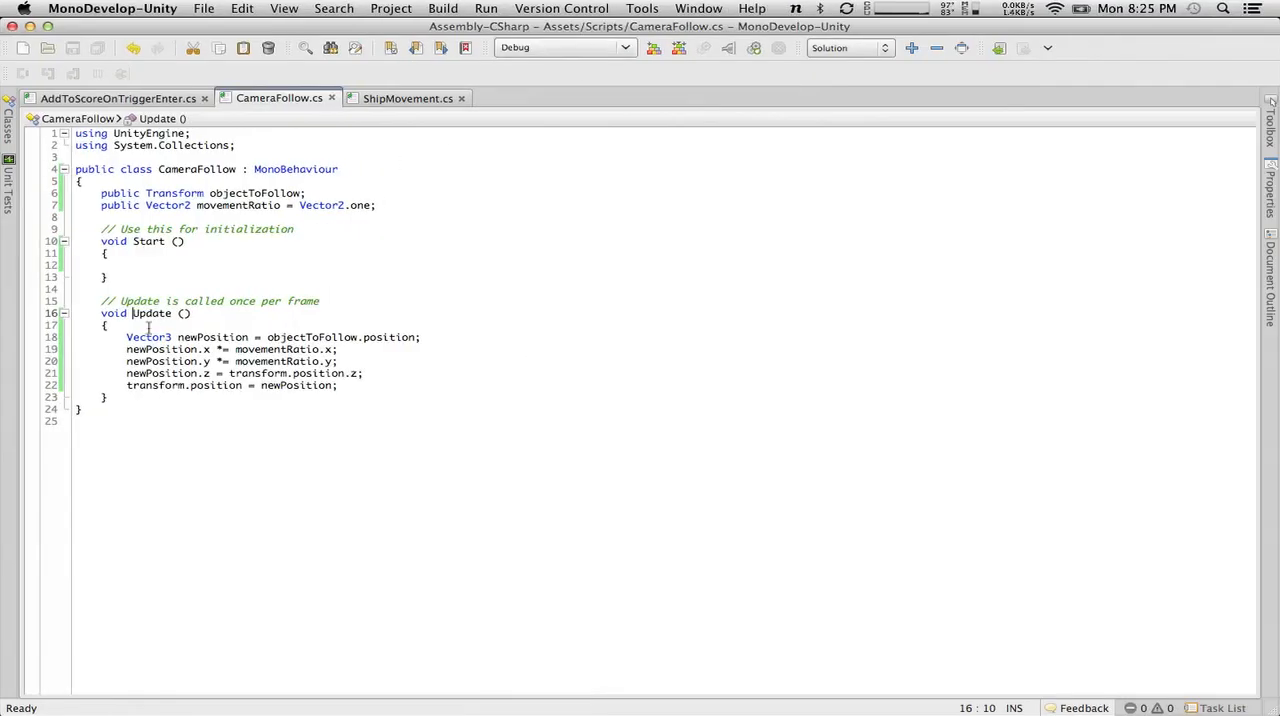
pyautogui.write('Late')
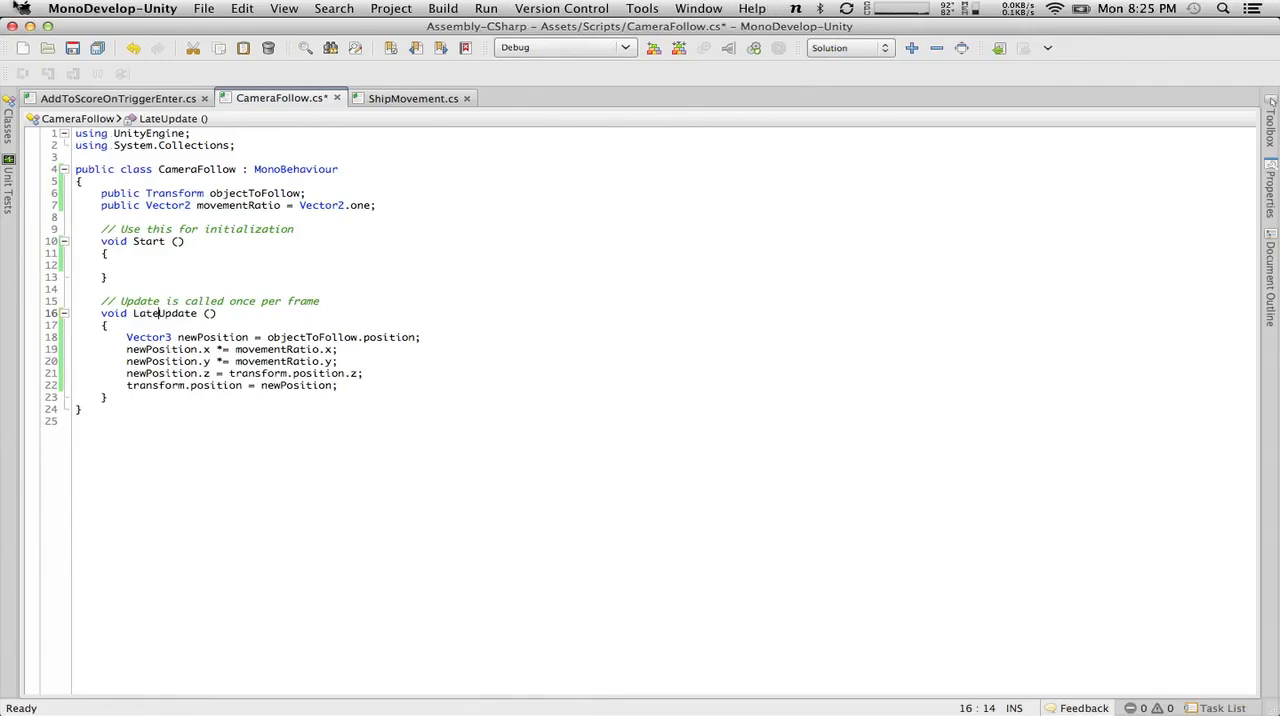
pyautogui.click(71, 54)
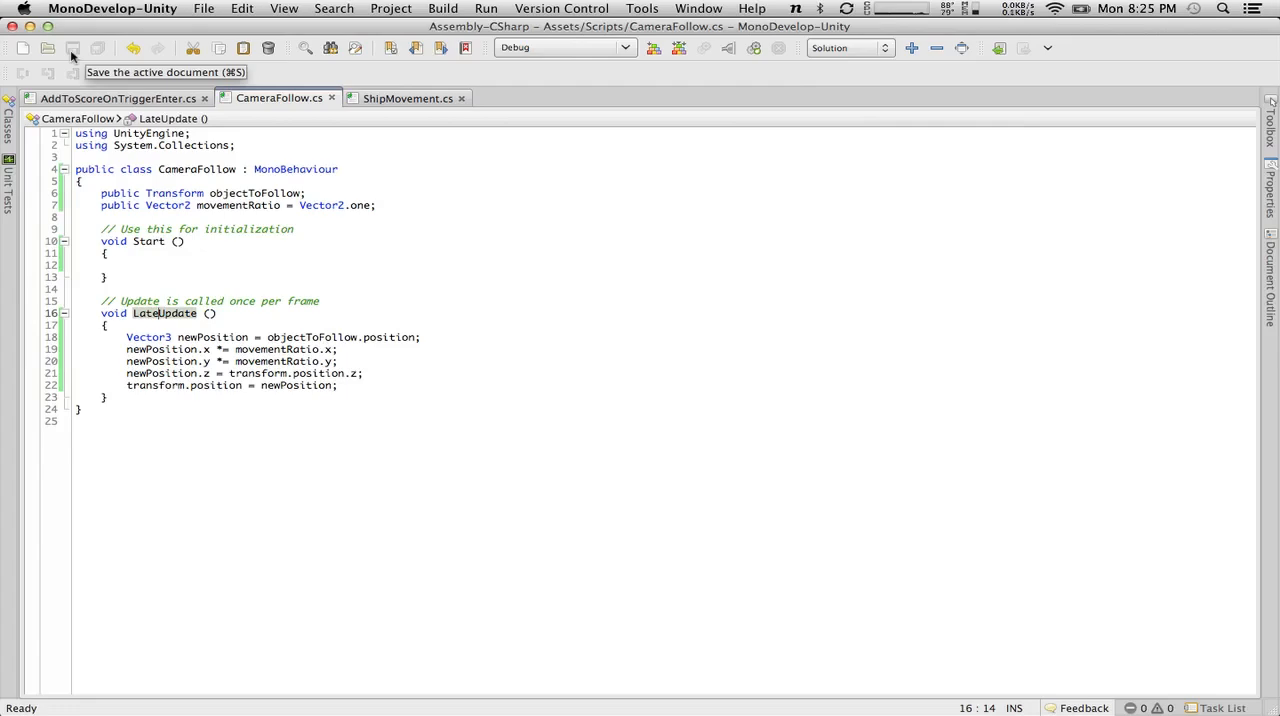
# Return to Unity, run the scene, and fly the ship in all directions to test the camera following from LateUpdate.
pyautogui.press('super+Tab')
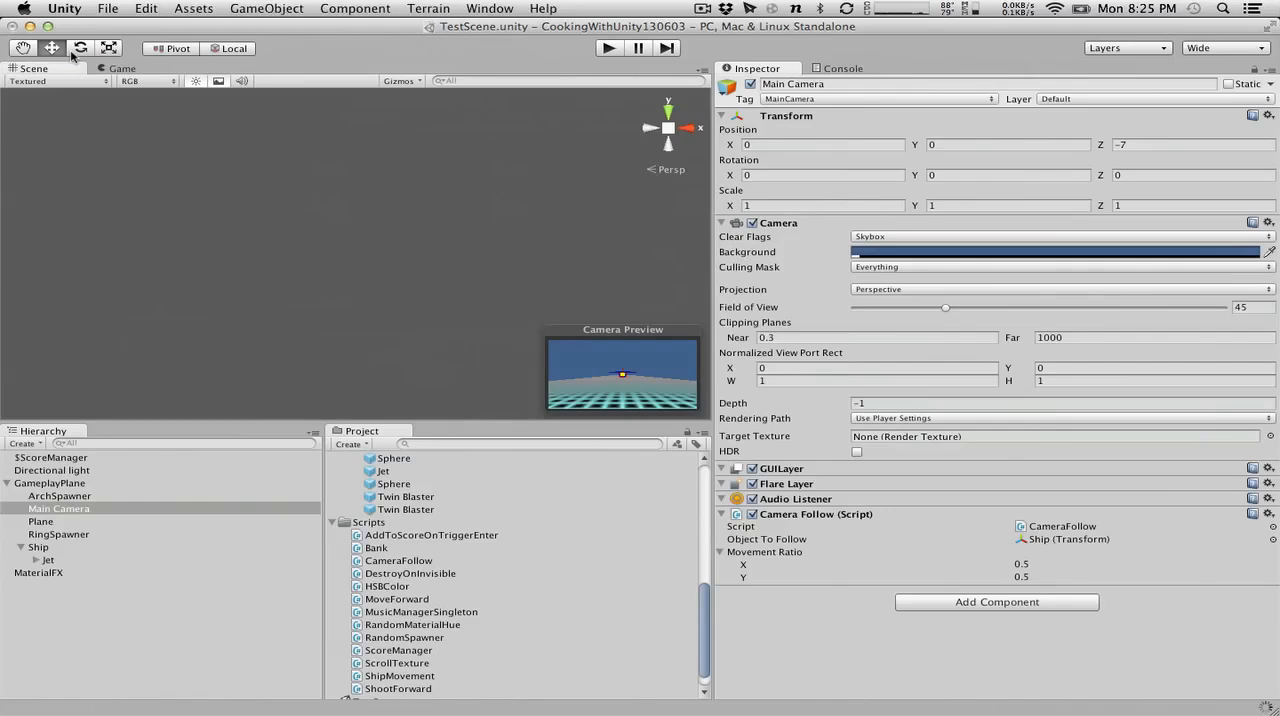
pyautogui.press('super+Tab')
pyautogui.write('Late')
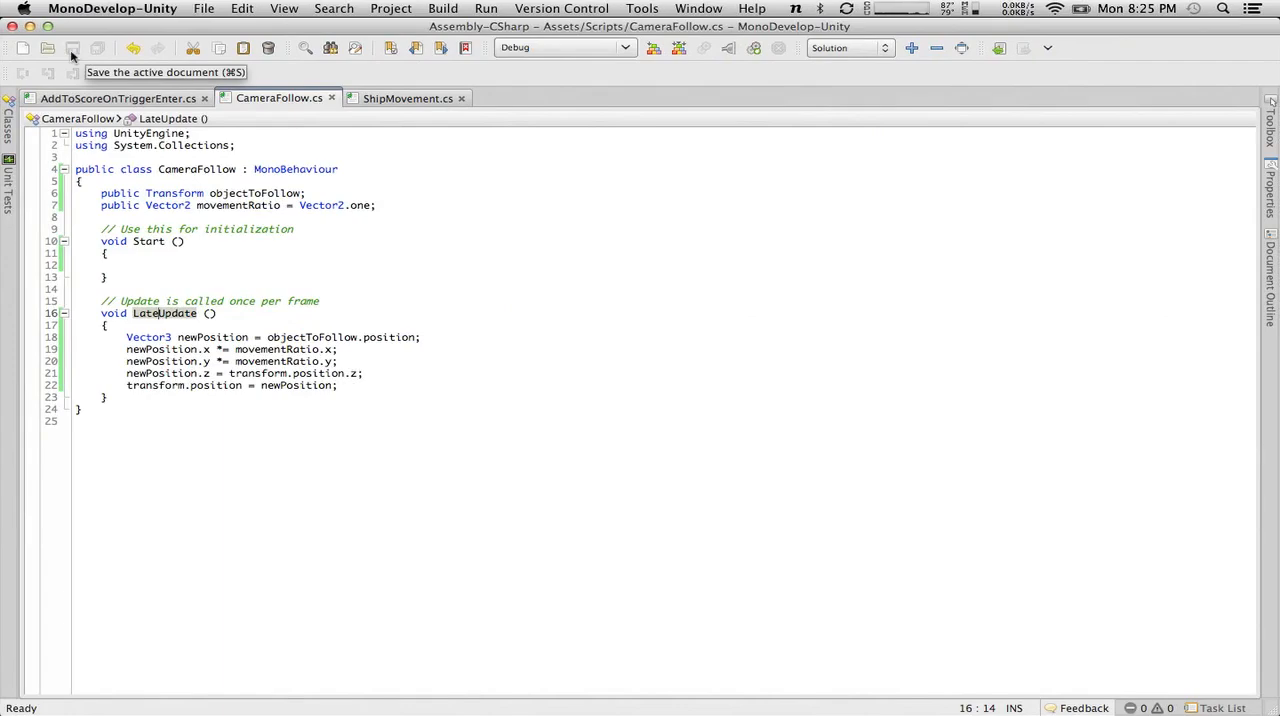
pyautogui.press('super+Tab')
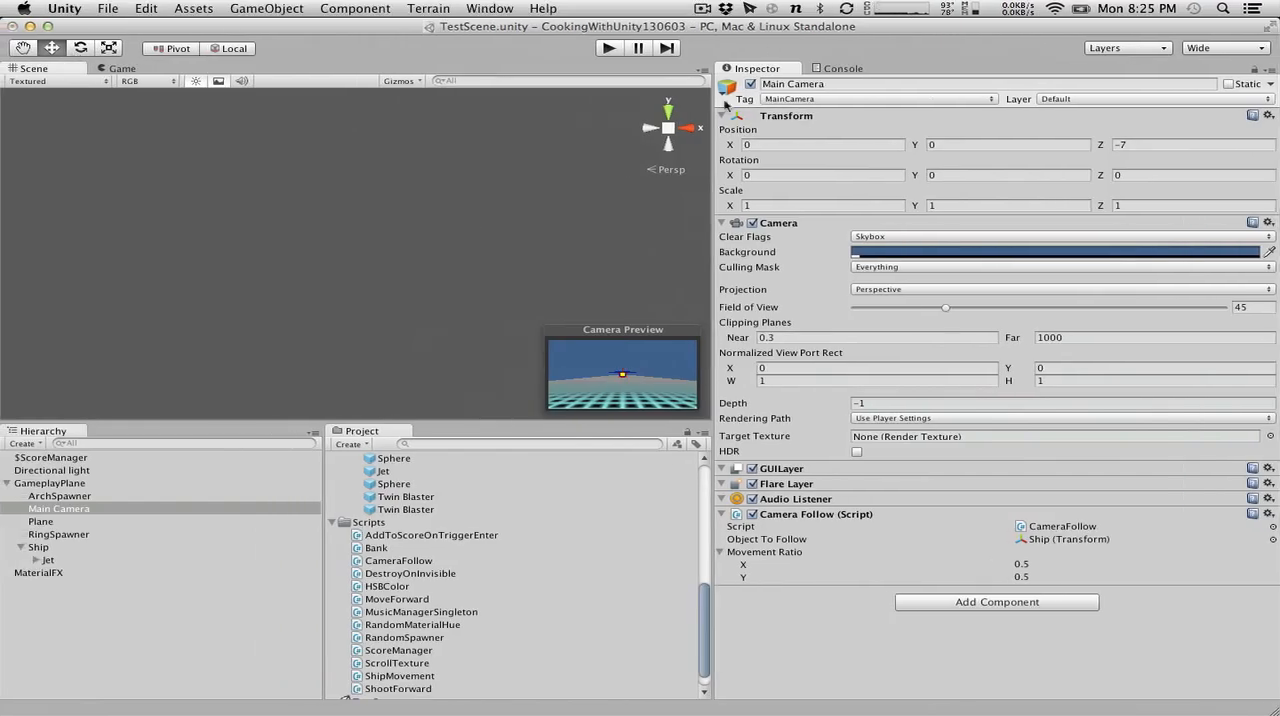
pyautogui.click(607, 48)
pyautogui.press('Left')
pyautogui.press('Up')
pyautogui.press('Down')
pyautogui.press('Right')
pyautogui.press('Up')
pyautogui.press('Right')
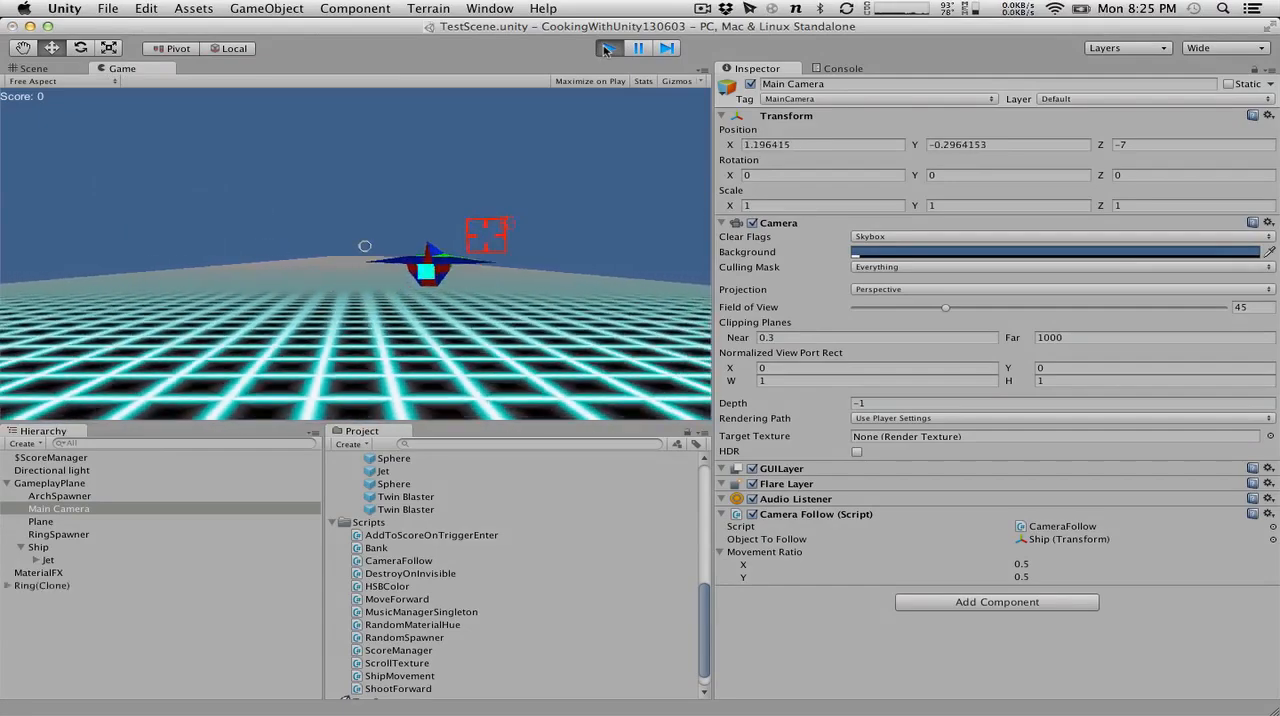
pyautogui.press('Left')
pyautogui.press('Up')
pyautogui.press('Right')
pyautogui.press('Down')
pyautogui.press('Left')
pyautogui.press('Right')
pyautogui.press('Down')
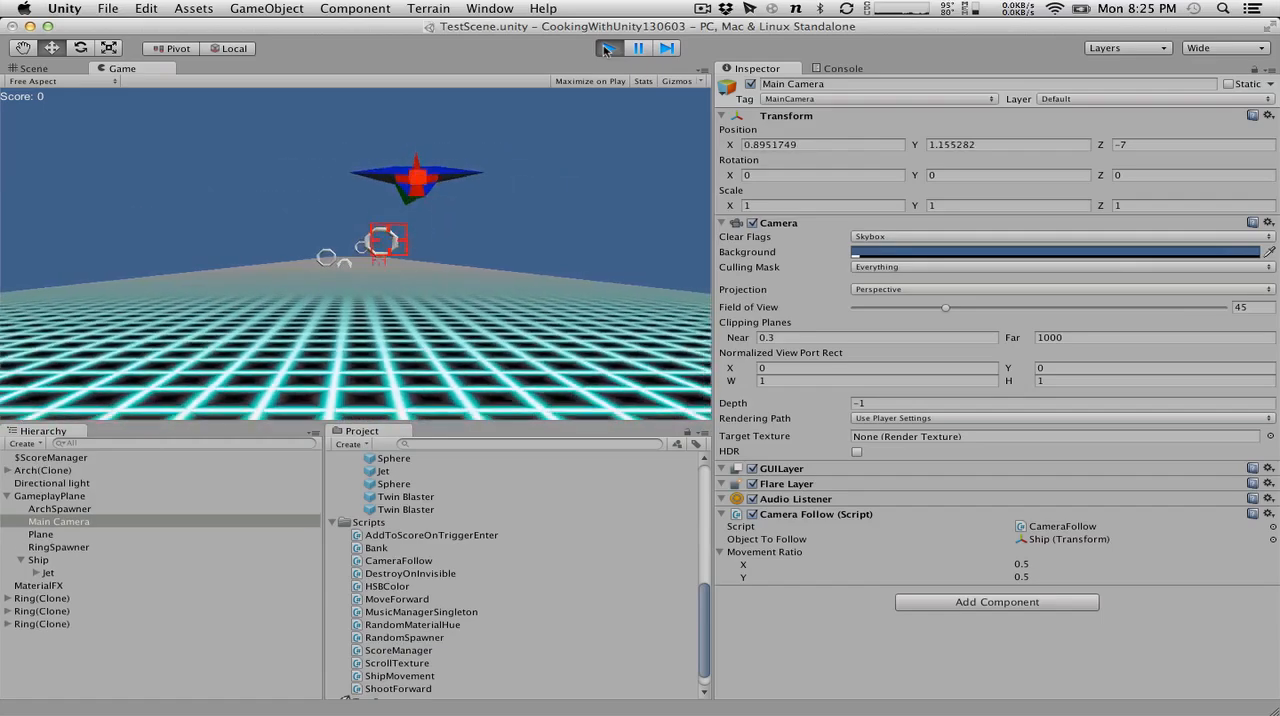
pyautogui.press('Up')
pyautogui.press('Right')
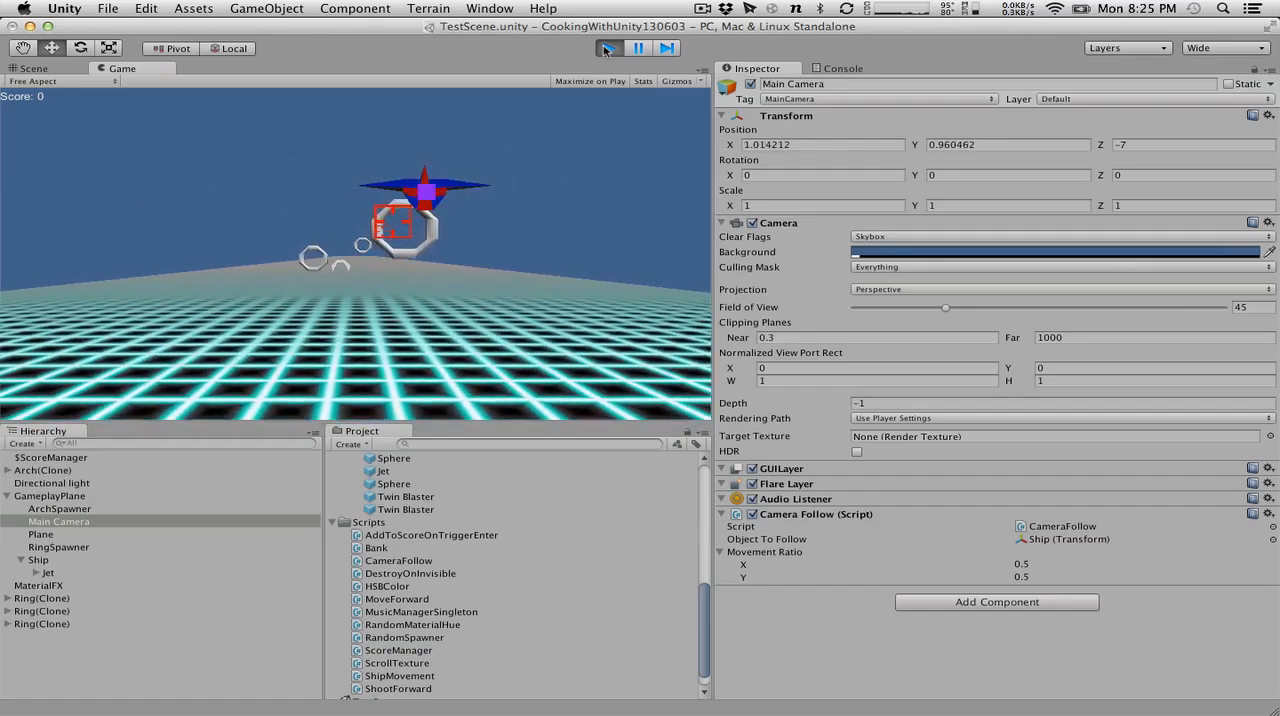
pyautogui.press('Right')
pyautogui.press('Up')
pyautogui.press('Left')
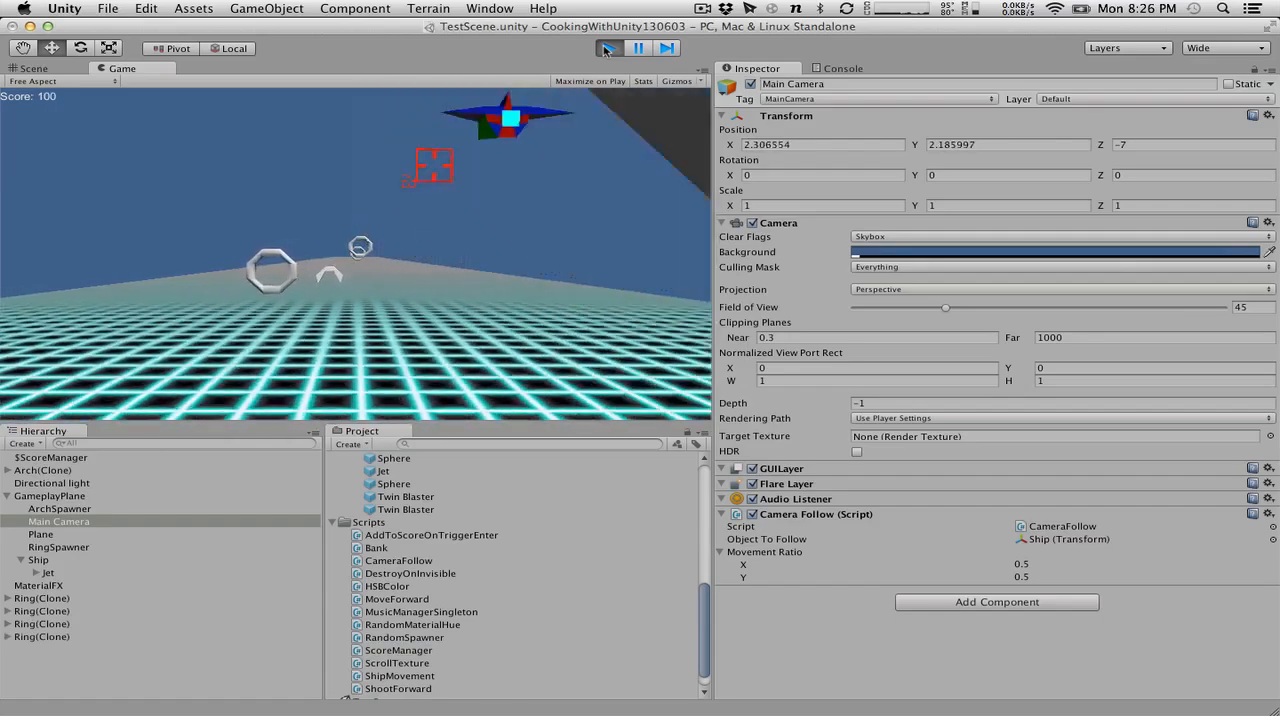
pyautogui.press('Down')
pyautogui.press('Up')
pyautogui.press('Right')
pyautogui.press('Down')
pyautogui.press('Right')
pyautogui.press('Up')
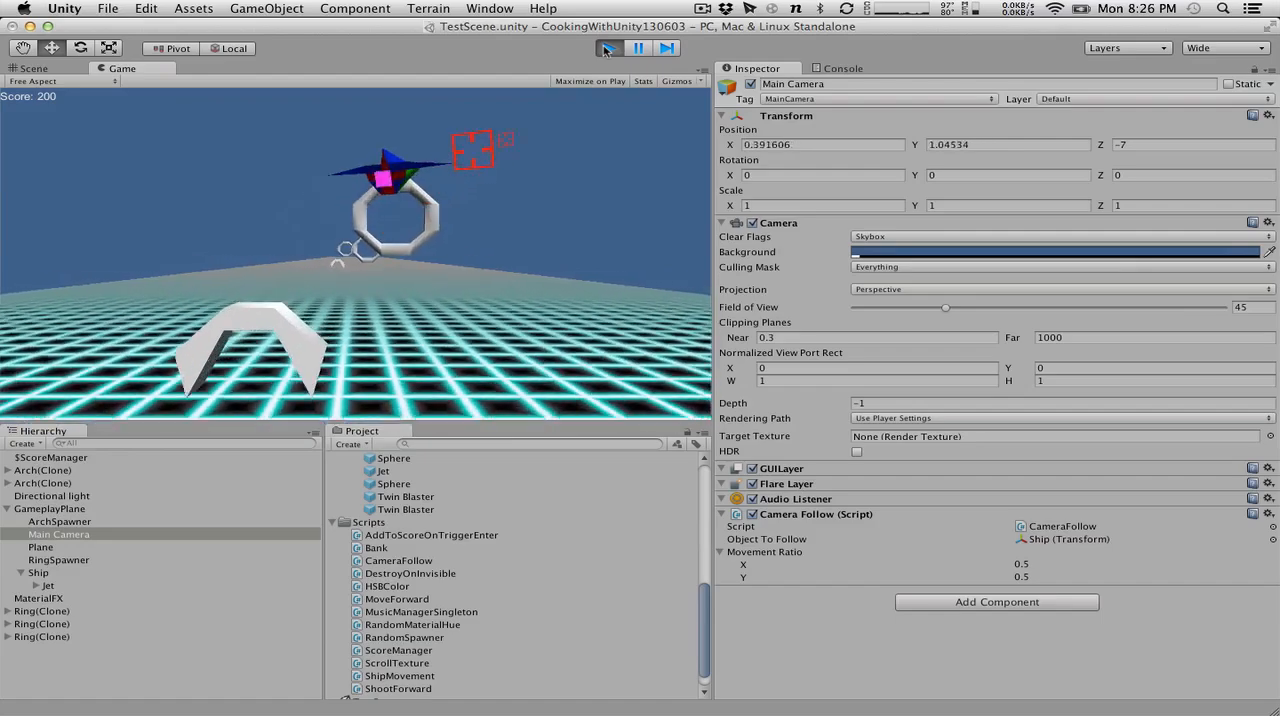
pyautogui.press('Right')
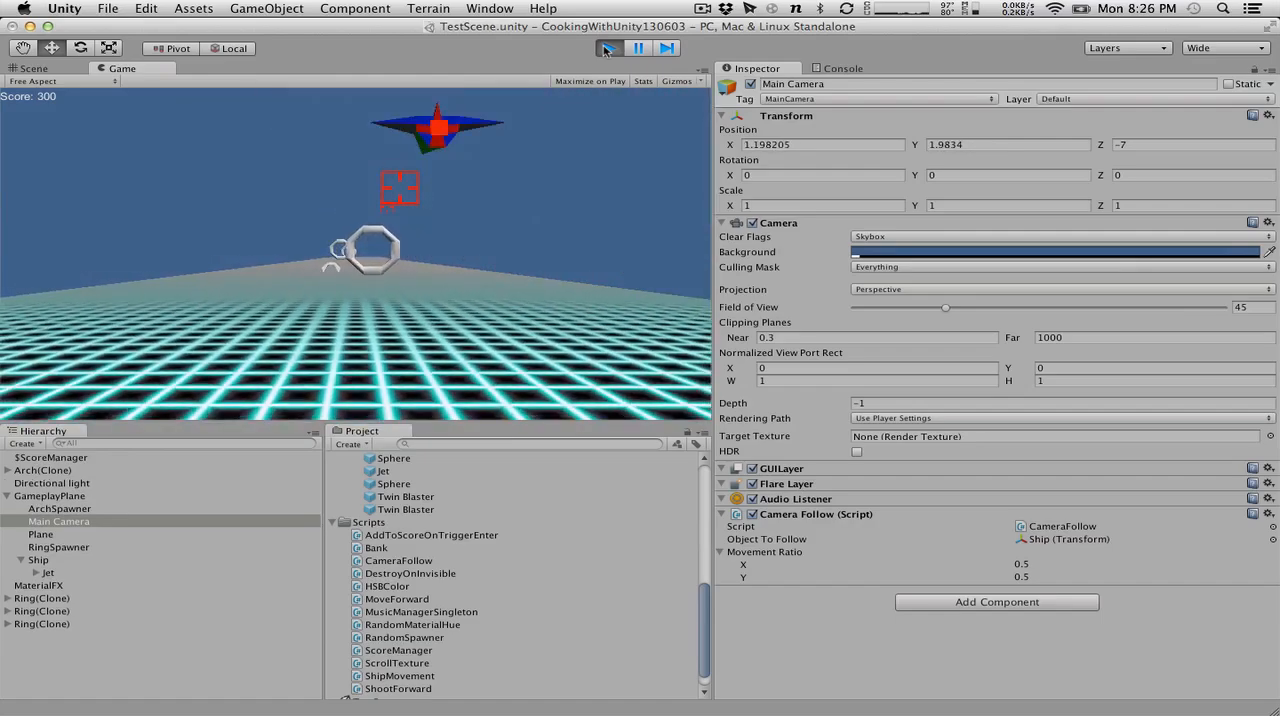
pyautogui.press('Down')
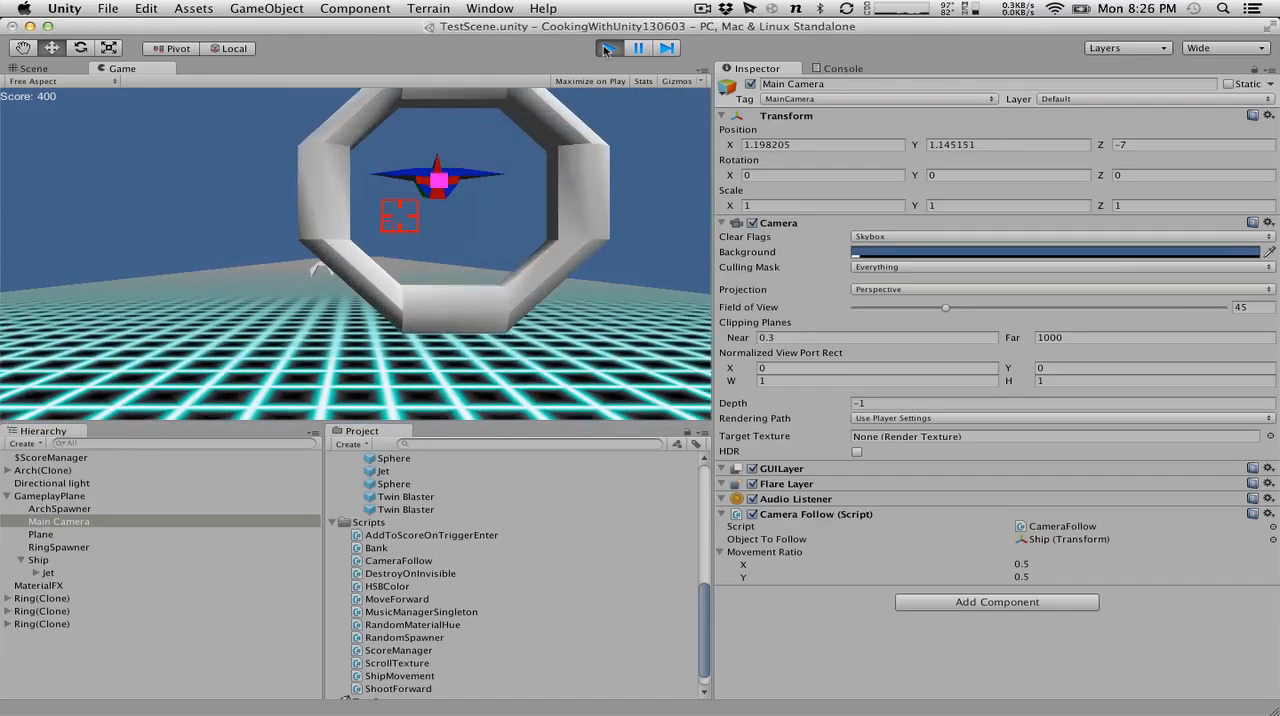
pyautogui.press('Left')
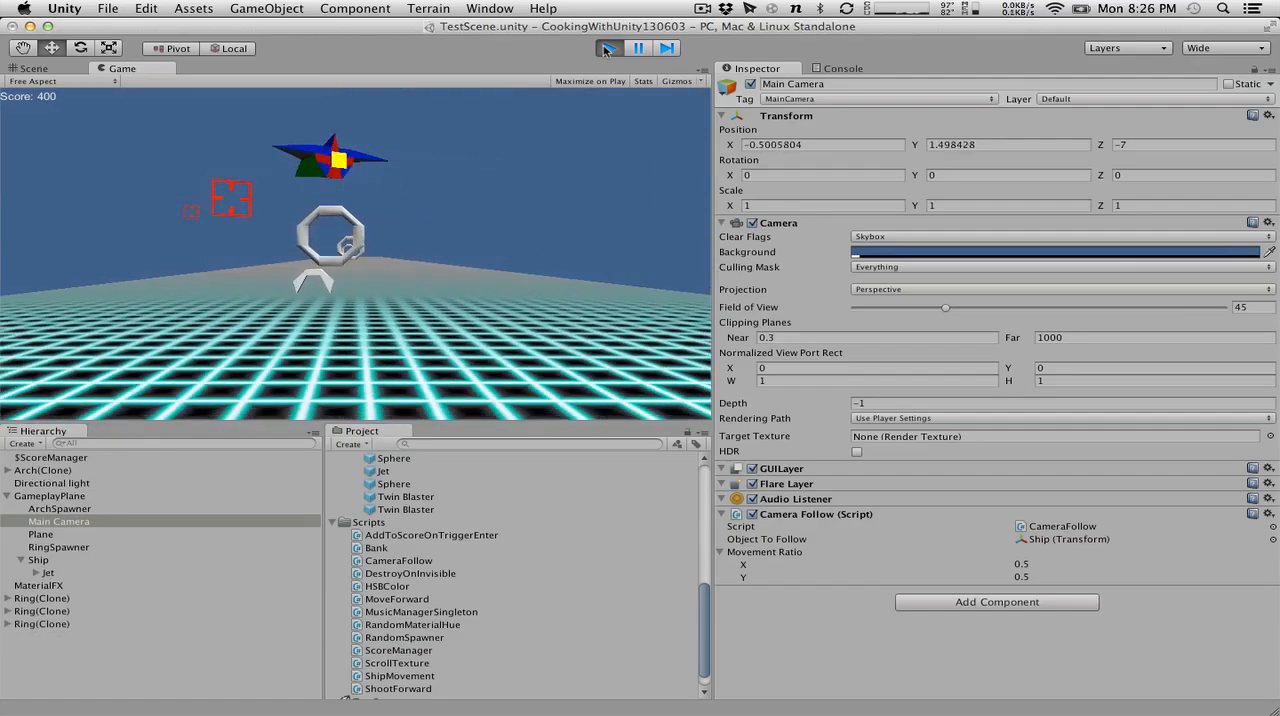
# Fire the ship's weapons while steering it through the rings, and stop play mode.
pyautogui.press('space')
pyautogui.press('Down')
pyautogui.press('Right')
pyautogui.press('Up')
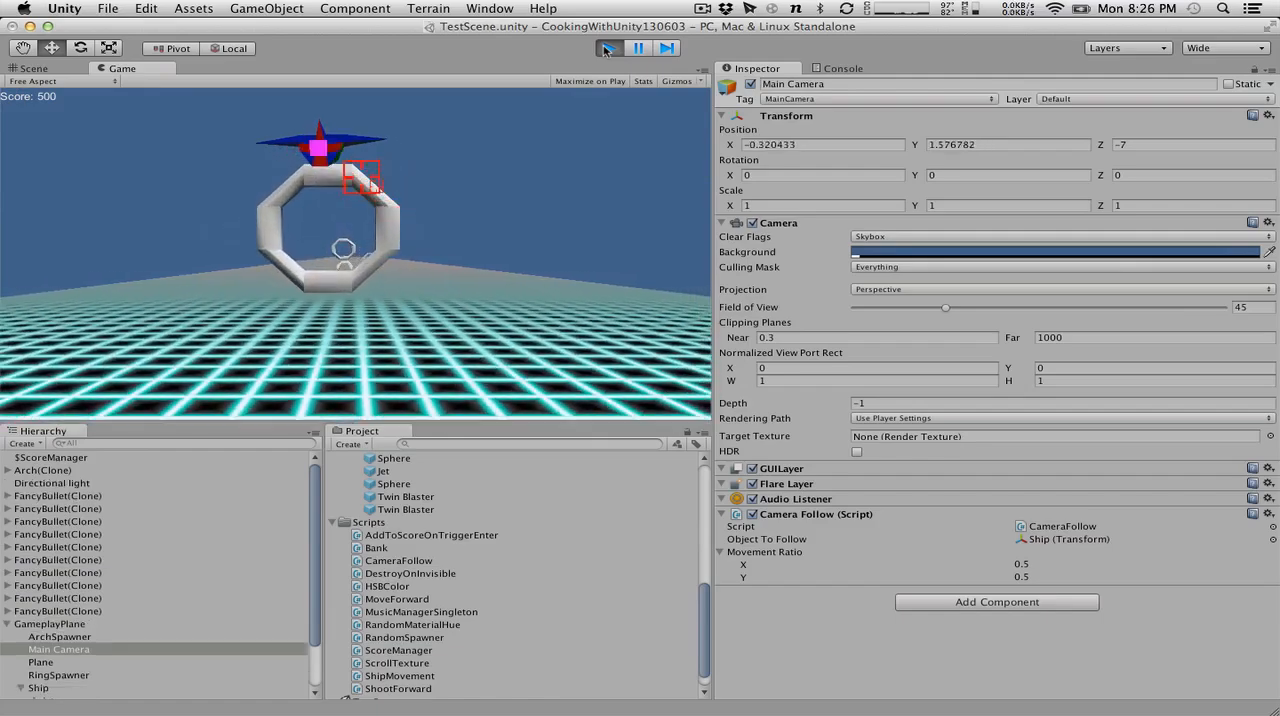
pyautogui.press('Left')
pyautogui.press('space')
pyautogui.press('Down')
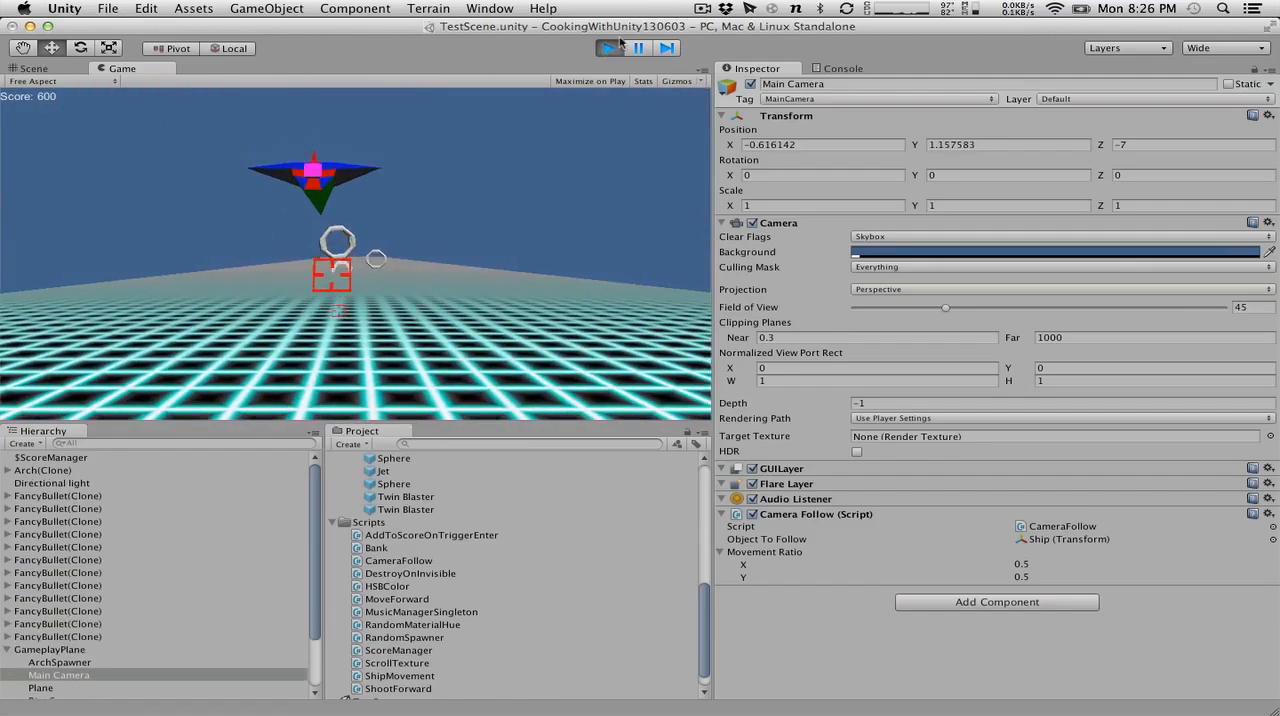
pyautogui.press('super+p')
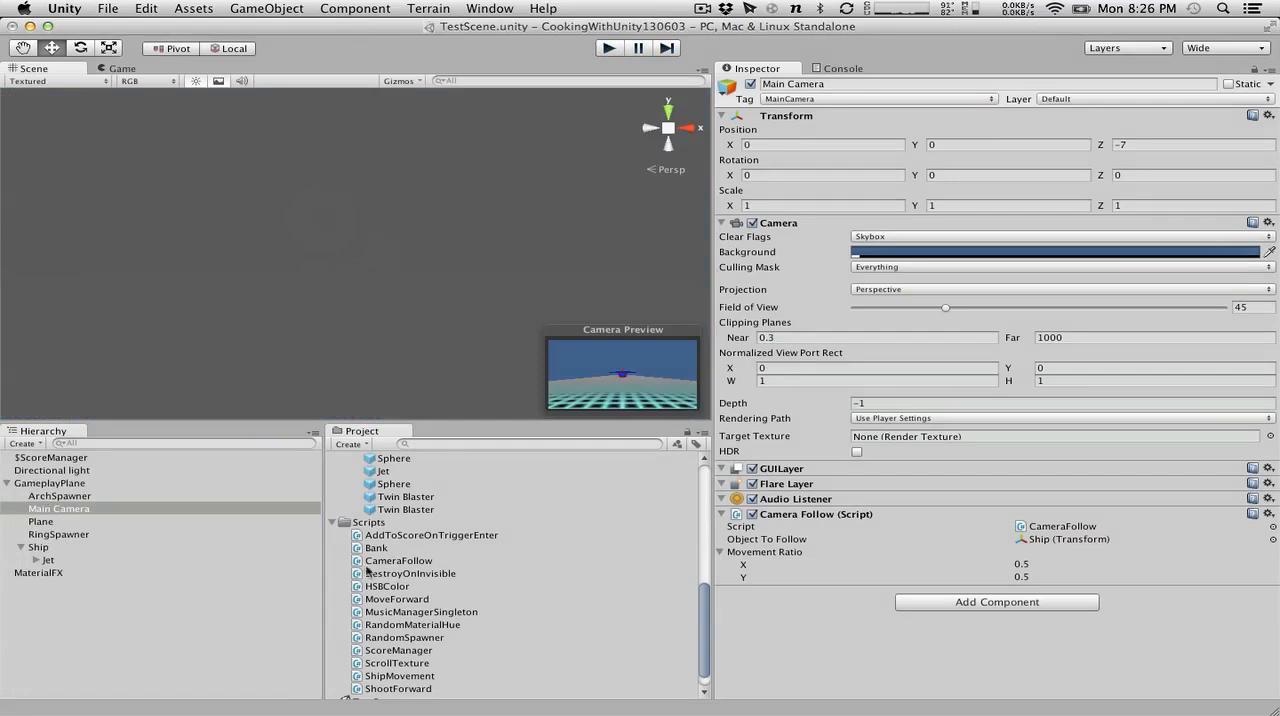
# Add an instance of the Arch prefab to the scene, expand its children, and frame it in the Scene view.
pyautogui.scroll(10, 373, 563)
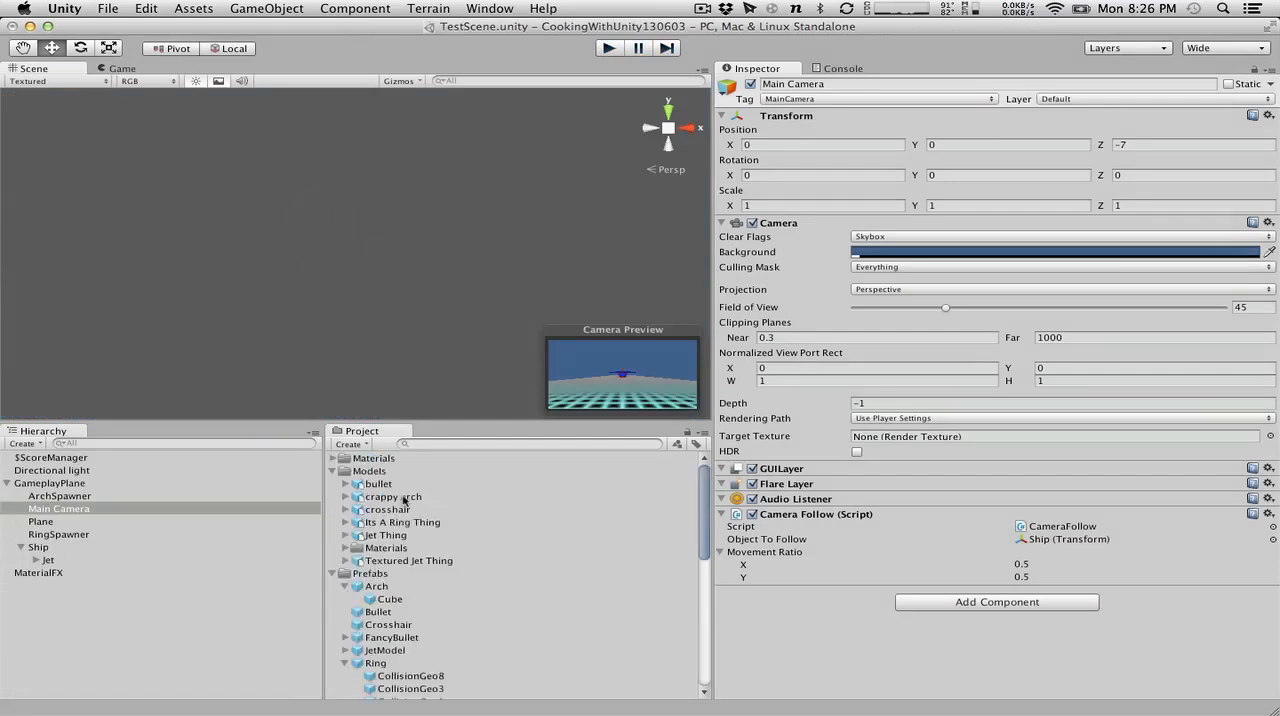
pyautogui.scroll(-3, 370, 646)
pyautogui.moveTo(369, 531); pyautogui.dragTo(165, 636)
pyautogui.click(7, 470)
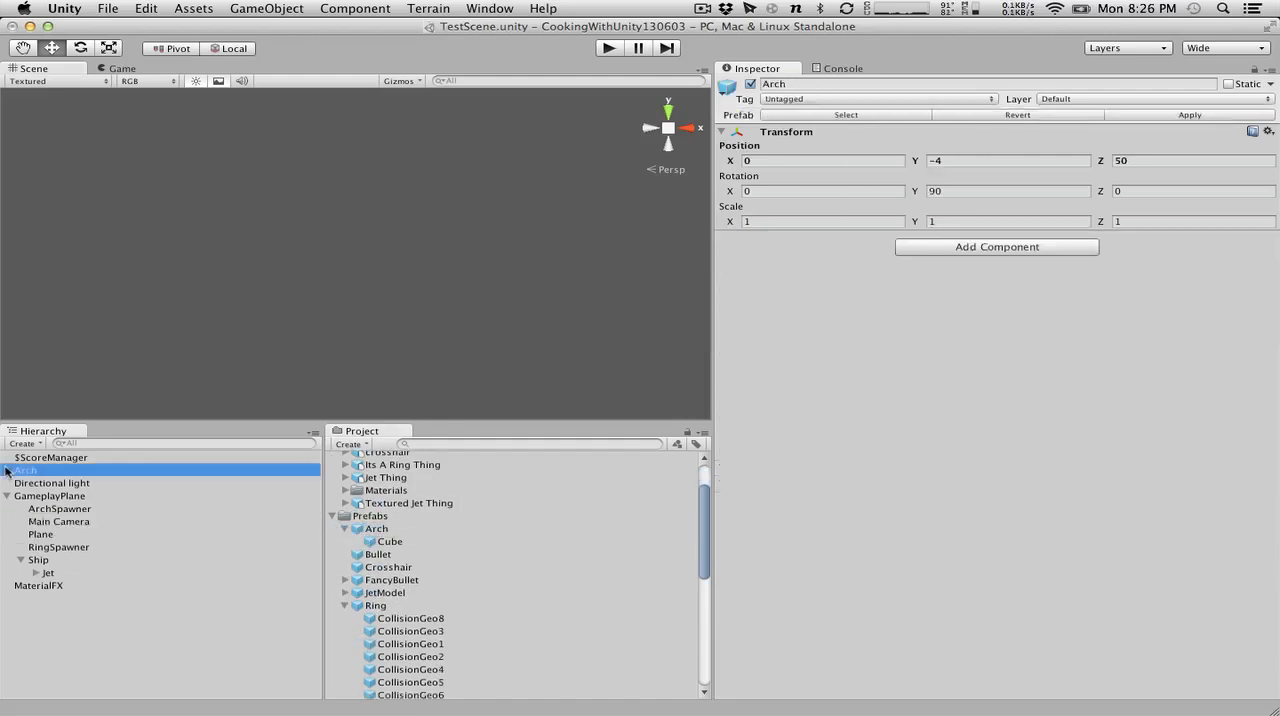
pyautogui.doubleClick(42, 470)
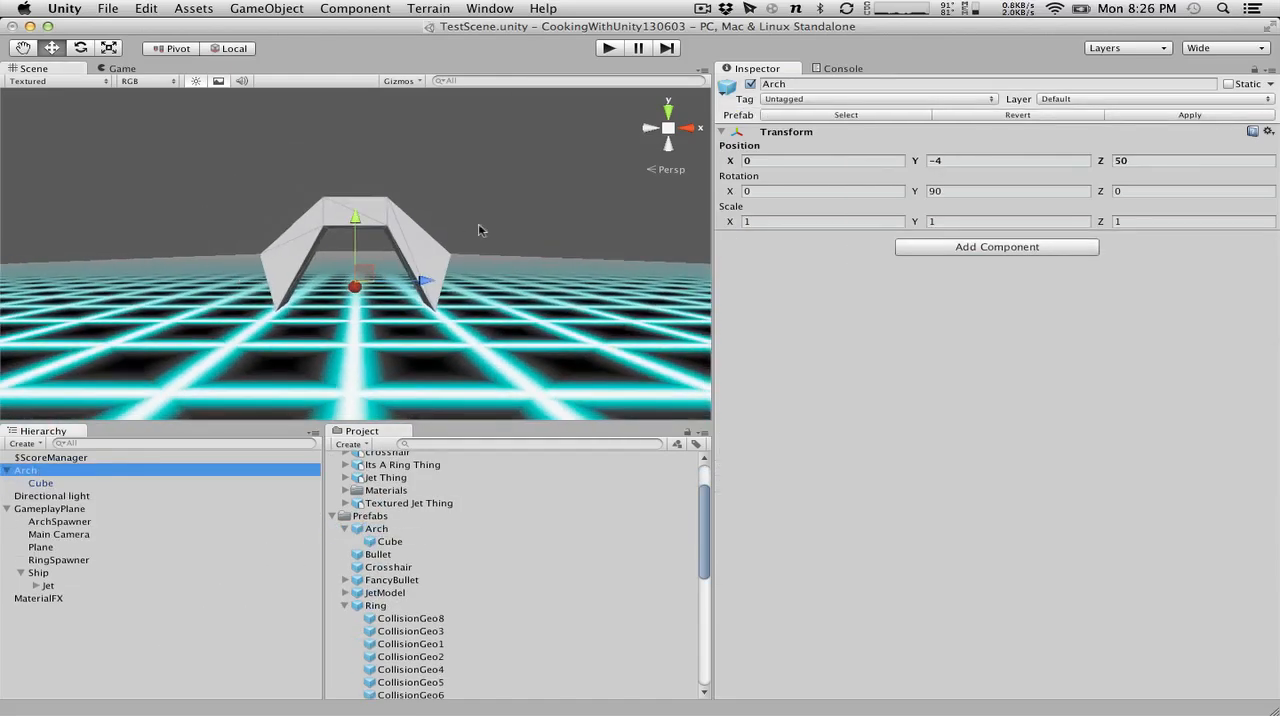
pyautogui.keyDown('alt'); pyautogui.moveTo(485, 225); pyautogui.dragTo(430, 248); pyautogui.keyUp('alt')
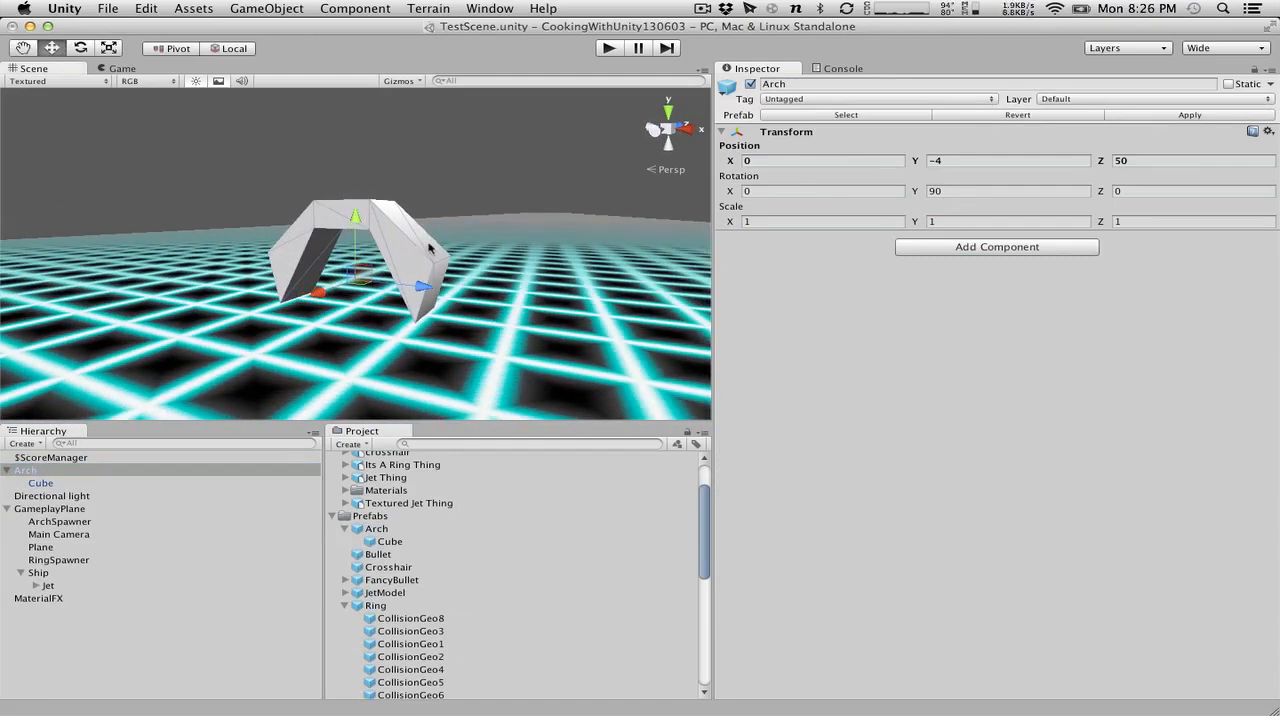
pyautogui.keyDown('alt'); pyautogui.moveTo(430, 248); pyautogui.dragTo(406, 216); pyautogui.keyUp('alt')
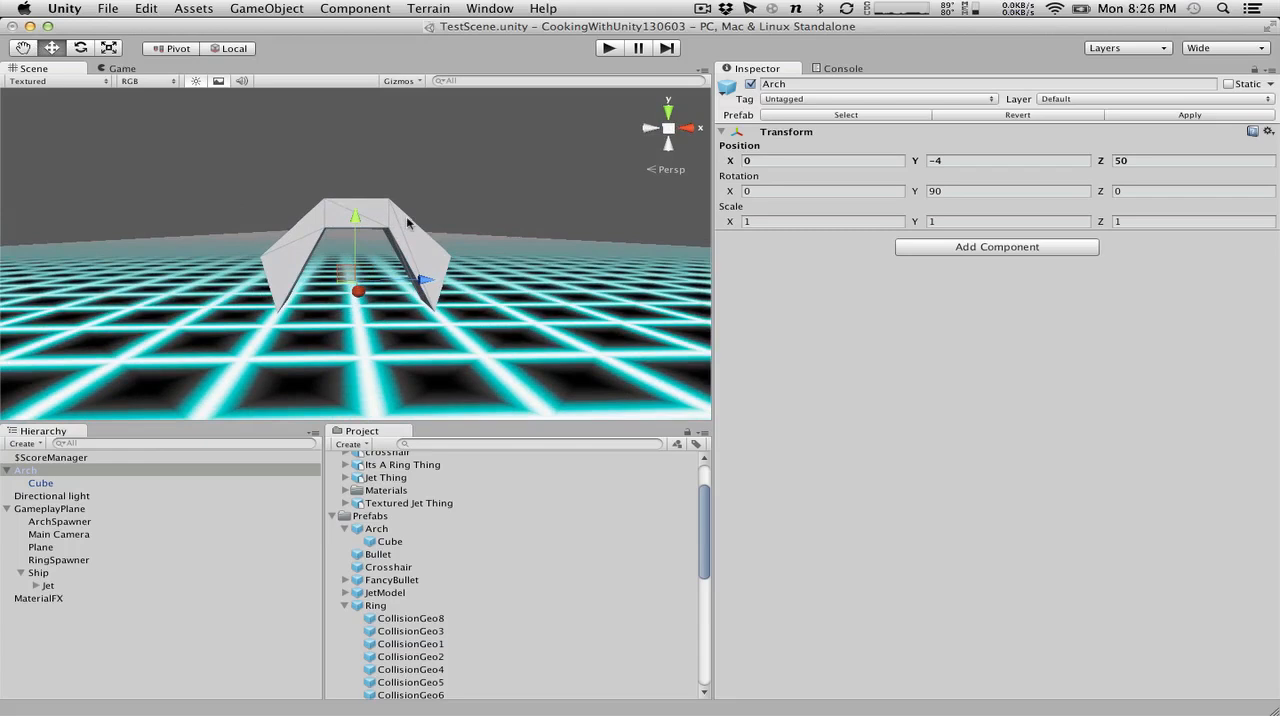
# Add an instance of the Ring prefab to the scene and set its Z position to 50 to match the Arch.
pyautogui.click(346, 606)
pyautogui.moveTo(357, 607); pyautogui.dragTo(85, 662)
pyautogui.click(43, 612)
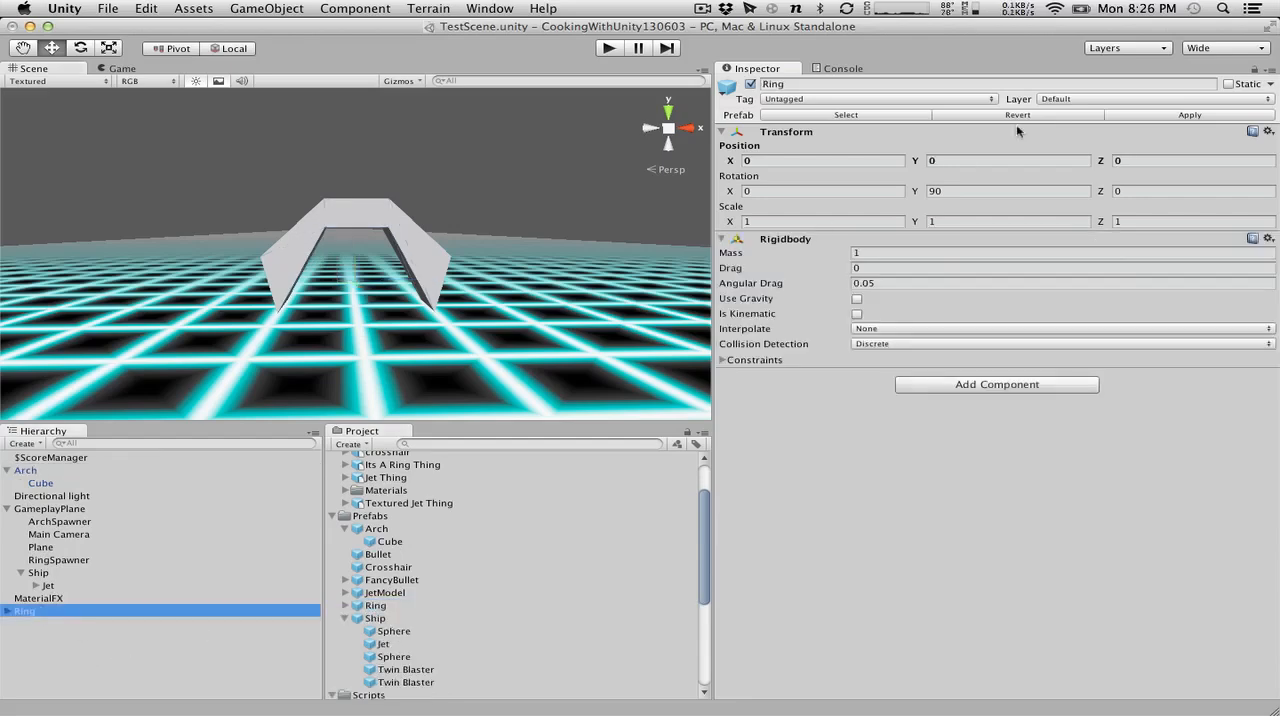
pyautogui.click(952, 163)
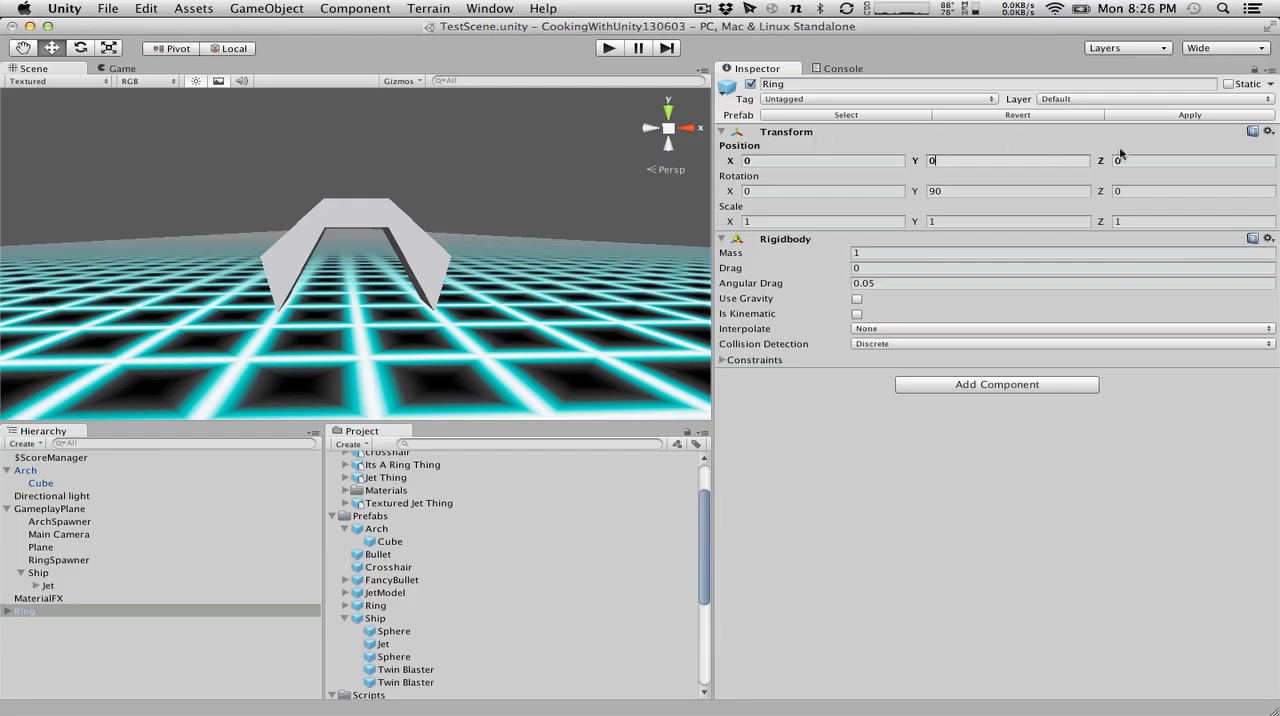
pyautogui.moveTo(1105, 160); pyautogui.dragTo(366, 177)
pyautogui.click(360, 218)
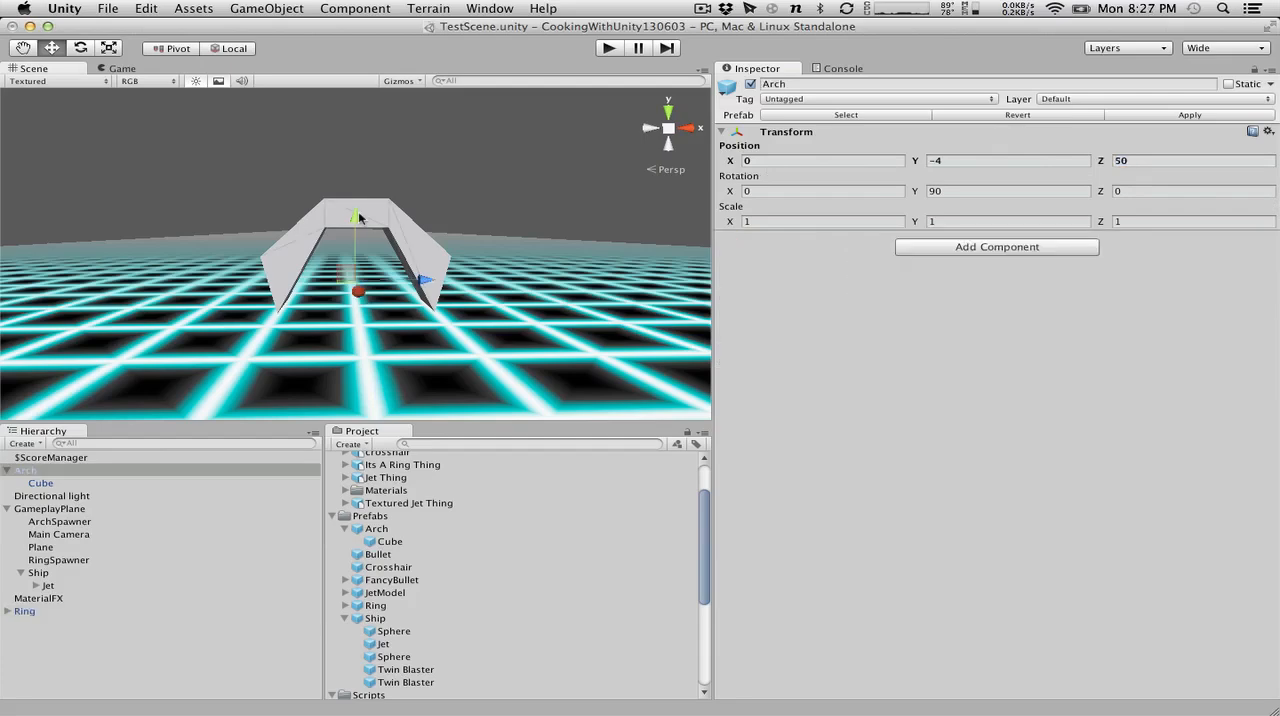
pyautogui.click(24, 612)
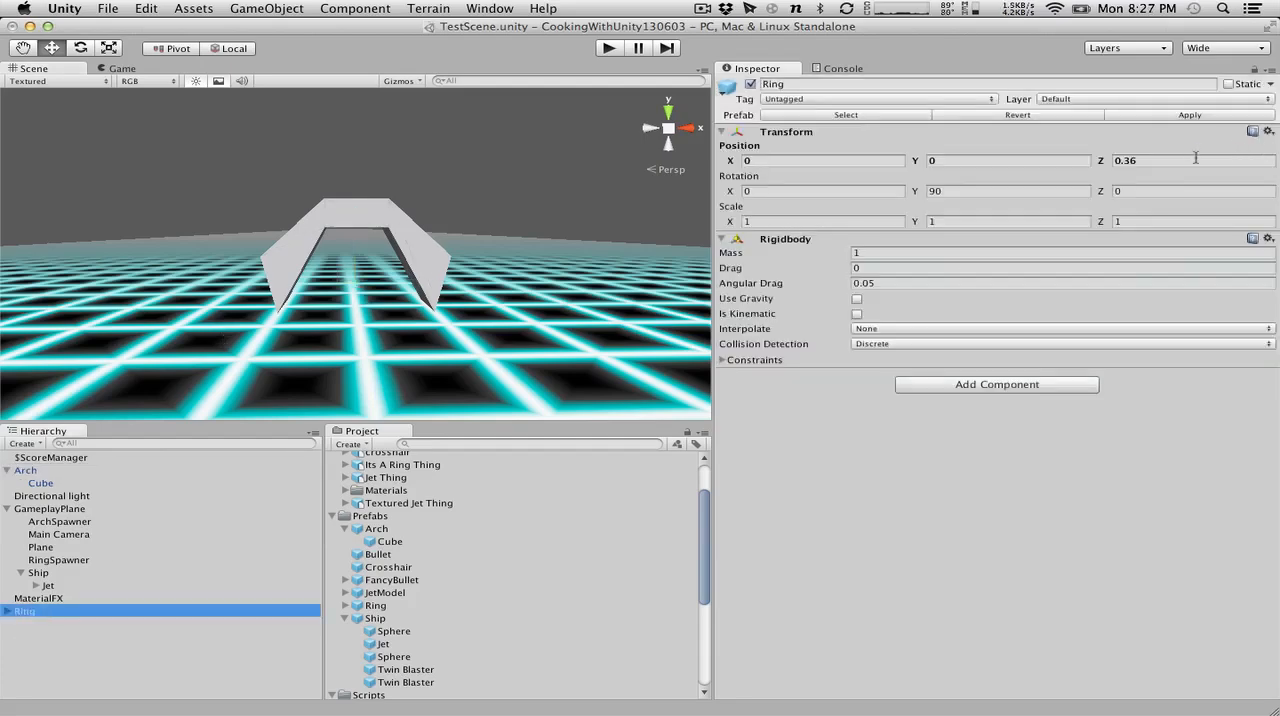
pyautogui.write('50')
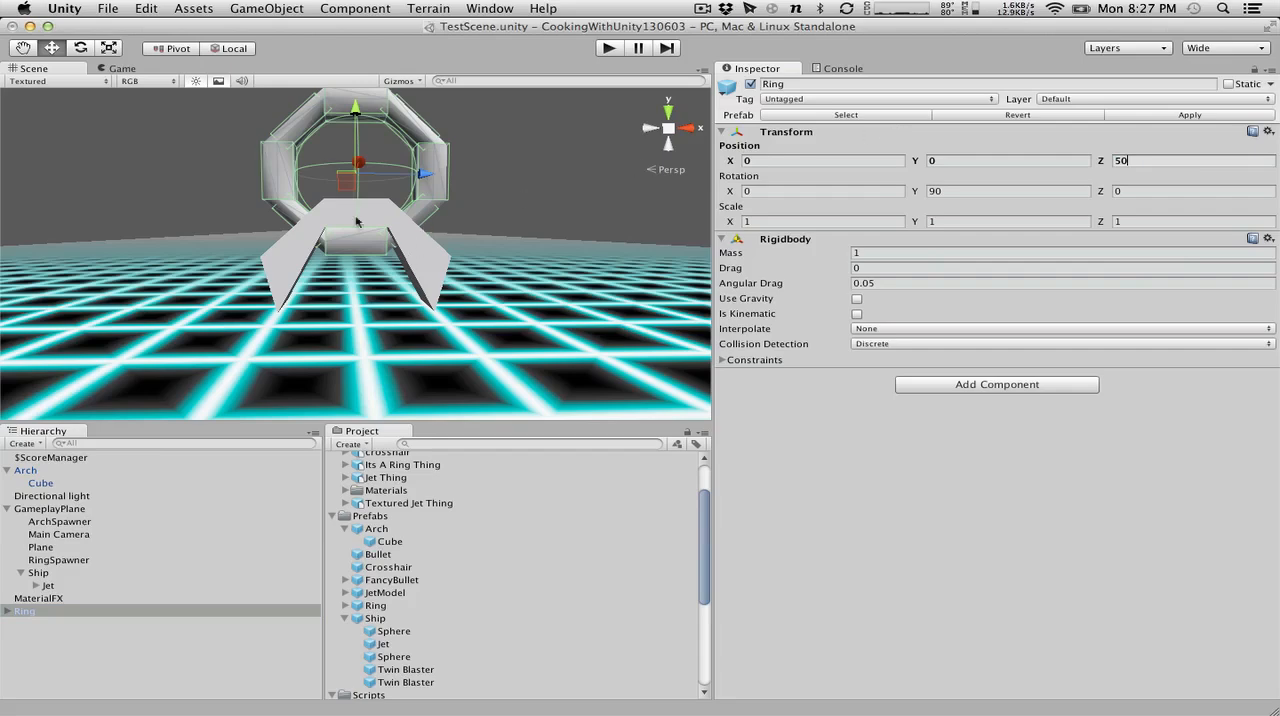
# Examine the colliders on the Ring's CollisionCenter and CollisionGeo children, and collapse the Ring.
pyautogui.click(8, 611)
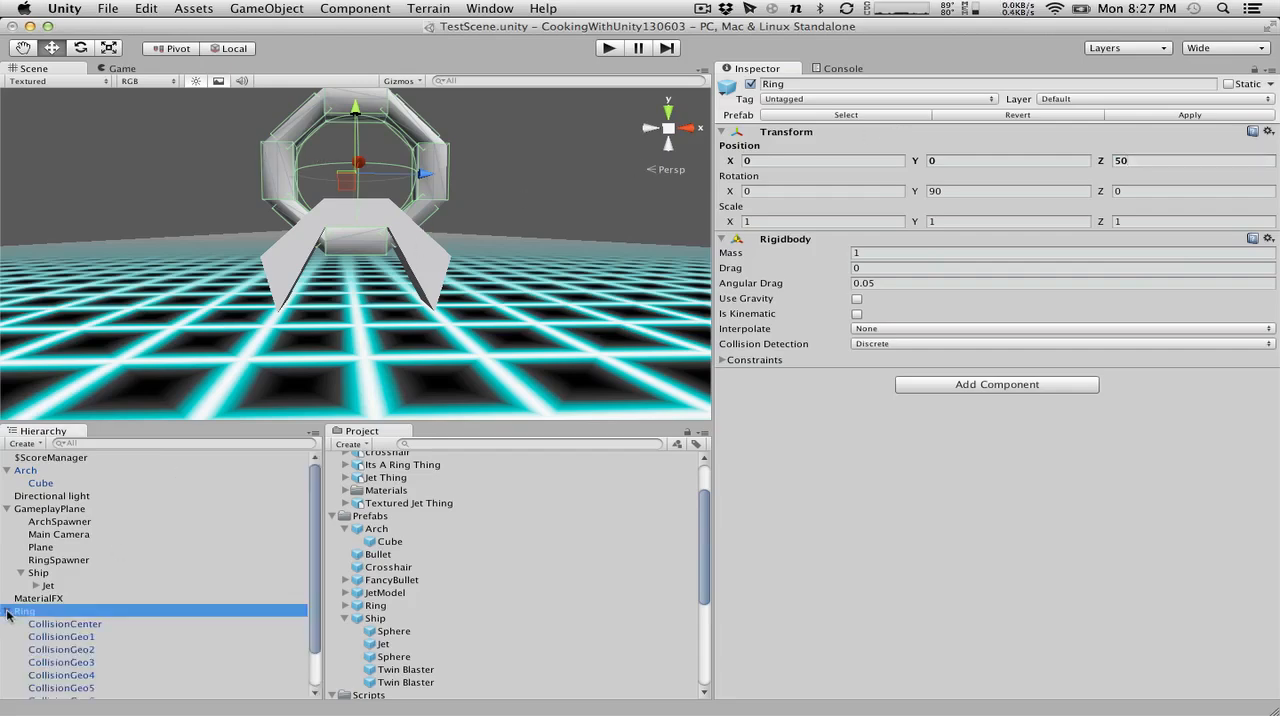
pyautogui.click(77, 623)
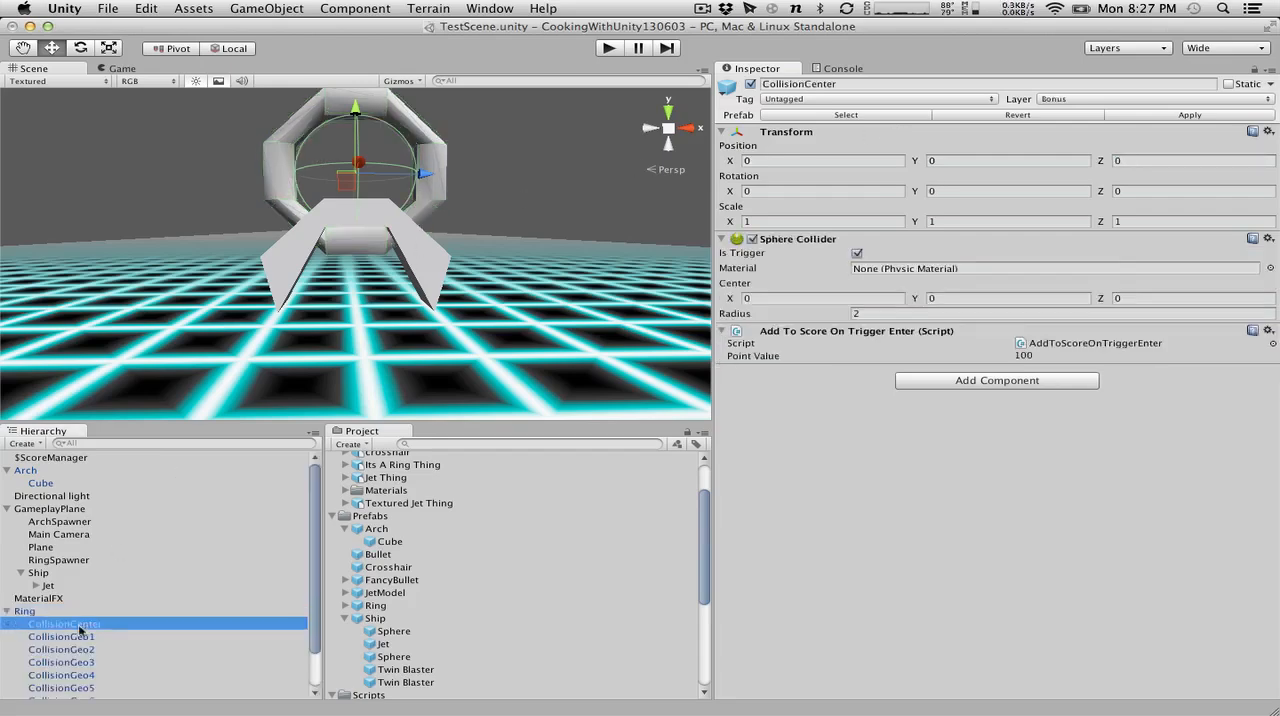
pyautogui.scroll(-2, 80, 630)
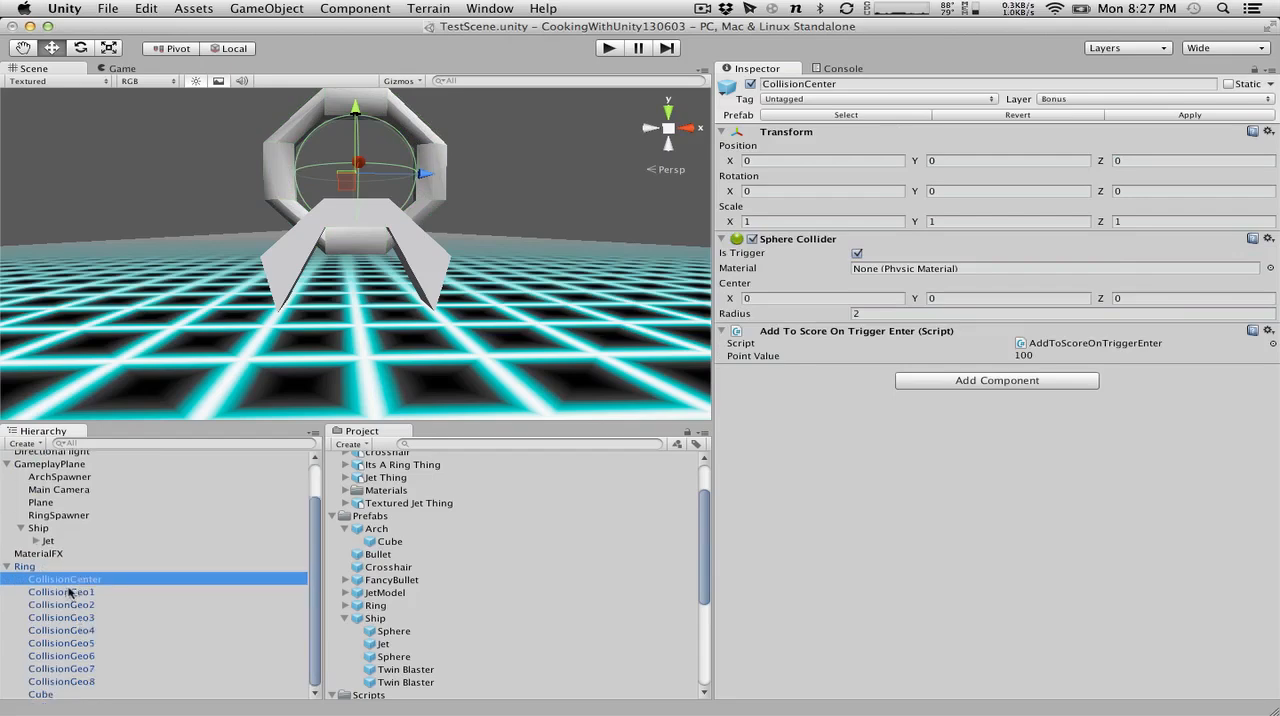
pyautogui.press('Down')
pyautogui.press('Down')
pyautogui.press('Down')
pyautogui.press('Down')
pyautogui.press('Down')
pyautogui.press('Down')
pyautogui.press('Down')
pyautogui.press('Down')
pyautogui.press('Down')
pyautogui.press('Up')
pyautogui.press('Up')
pyautogui.press('Up')
pyautogui.press('Up')
pyautogui.press('Up')
pyautogui.press('Up')
pyautogui.press('Up')
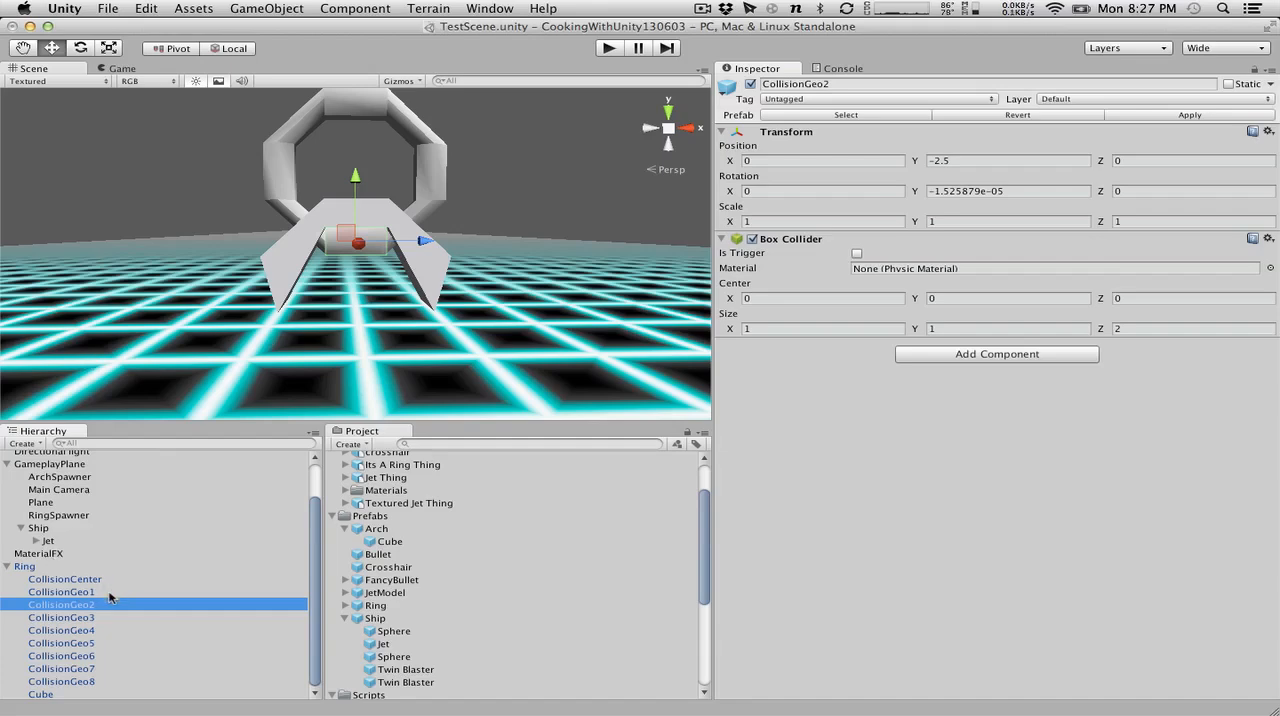
pyautogui.click(7, 567)
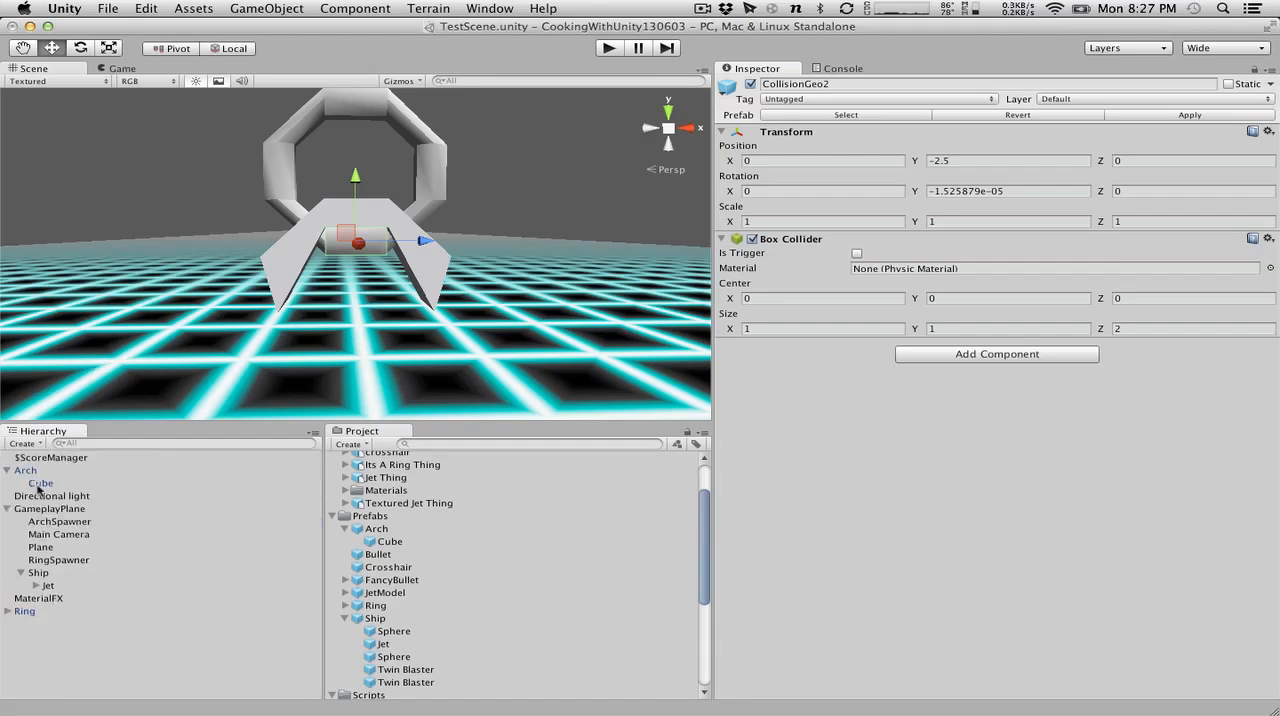
# Create an empty GameObject, parent it to the Arch, and set its Y position and Y rotation to 0.
pyautogui.click(34, 470)
pyautogui.click(37, 481)
pyautogui.click(36, 471)
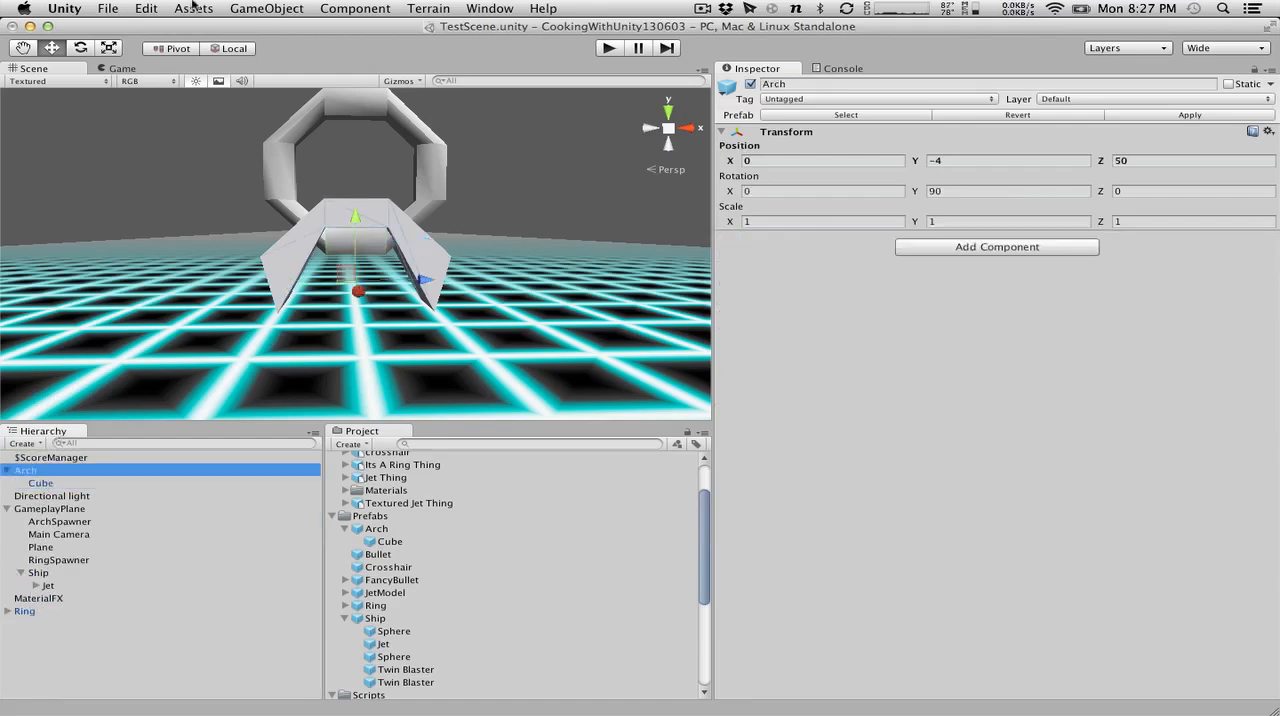
pyautogui.click(267, 8)
pyautogui.click(286, 31)
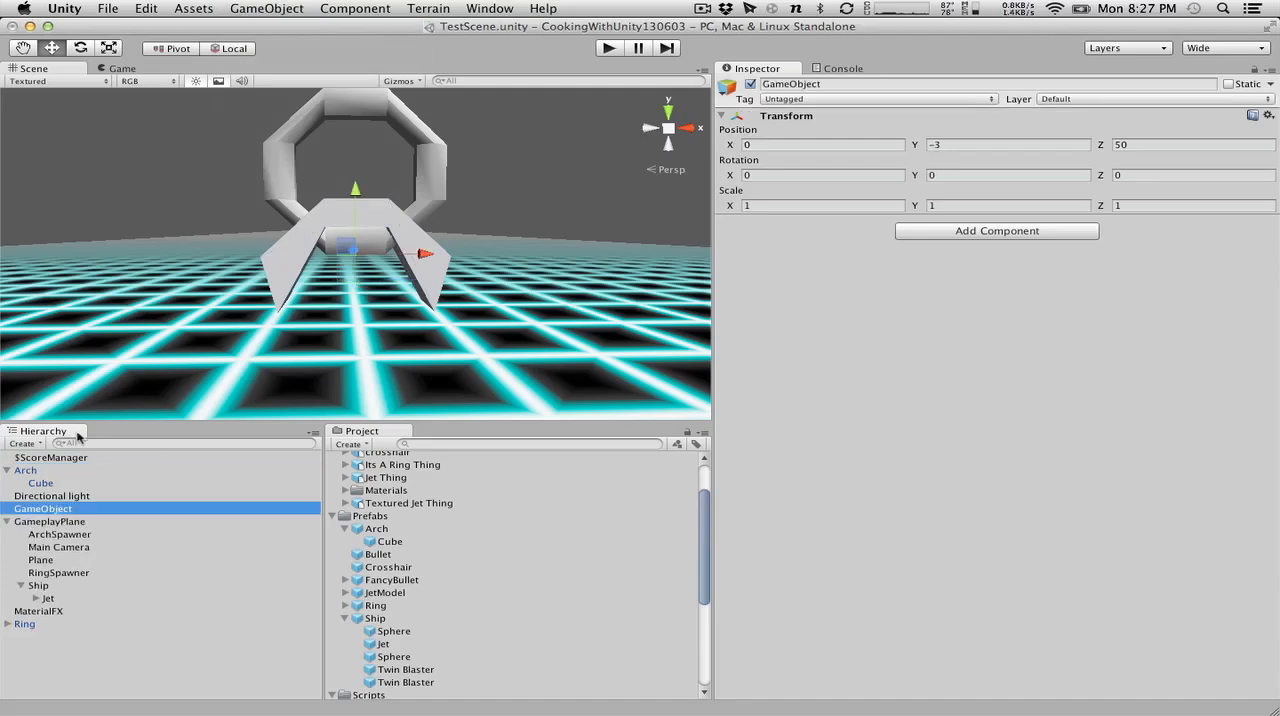
pyautogui.moveTo(36, 516); pyautogui.dragTo(32, 471)
pyautogui.click(952, 147)
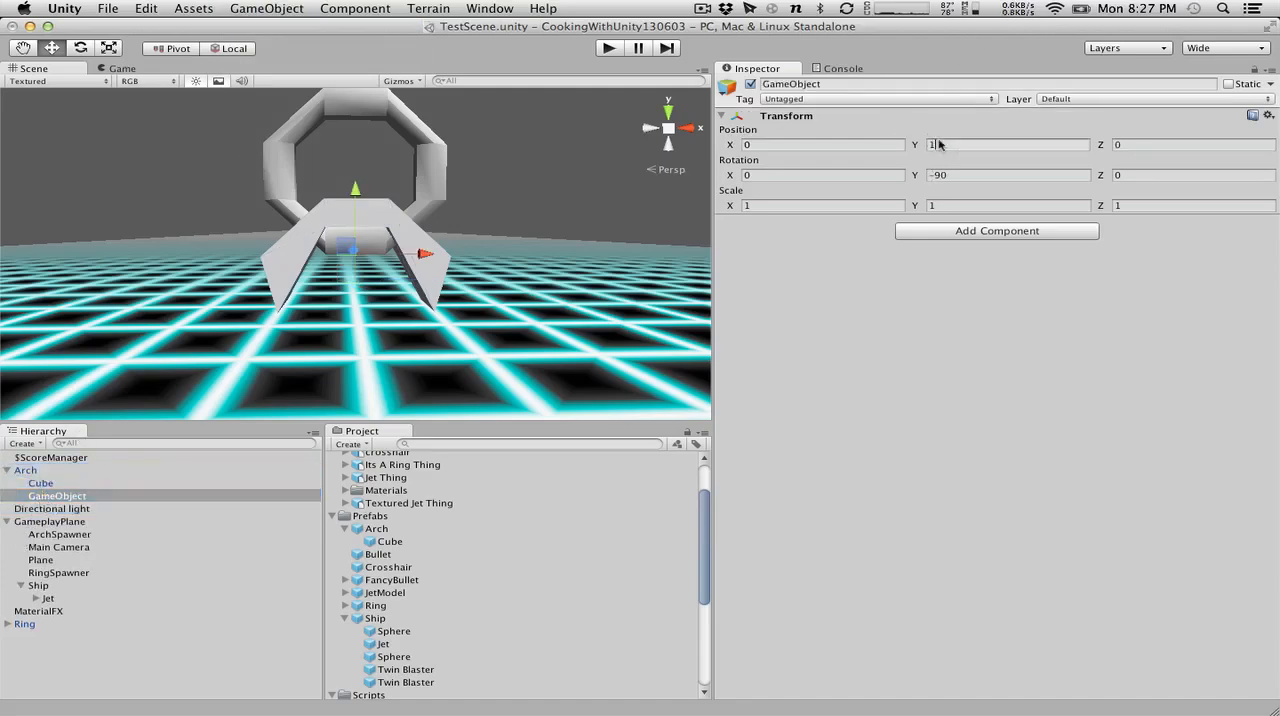
pyautogui.write('0')
pyautogui.click(997, 177)
pyautogui.write('0')
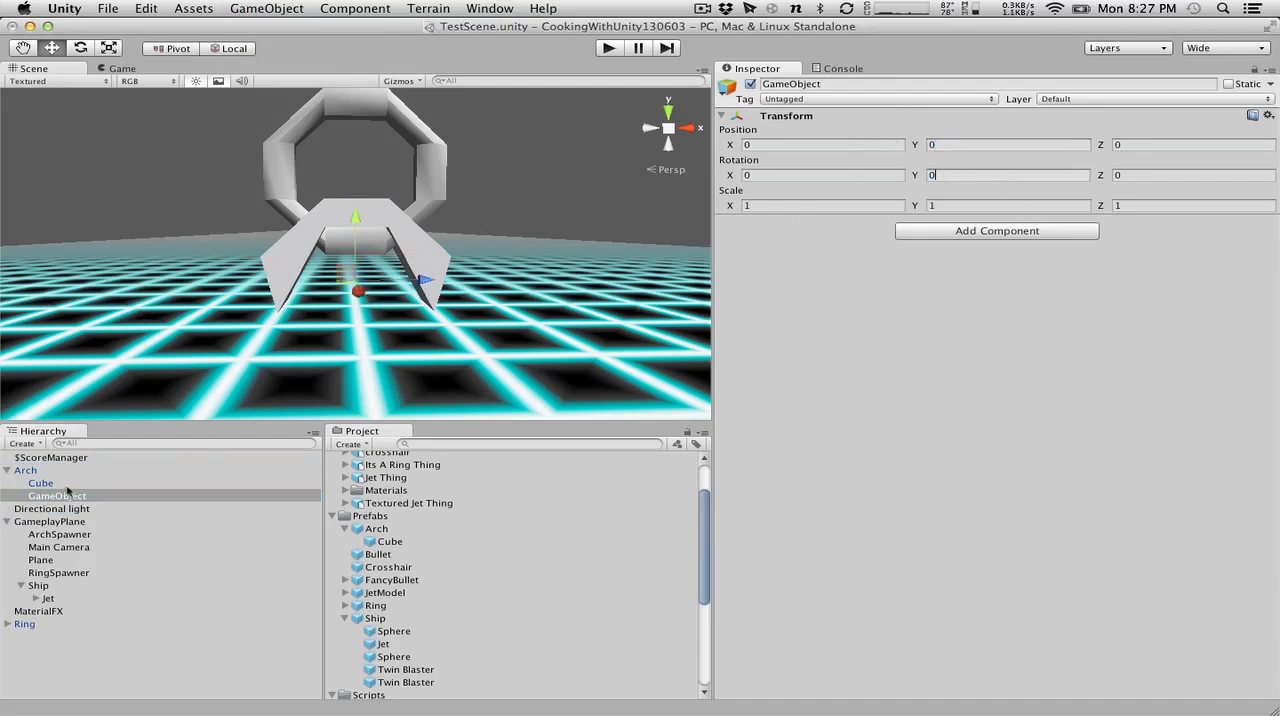
# Add a Box Collider to the empty GameObject parented to the Arch.
pyautogui.click(375, 8)
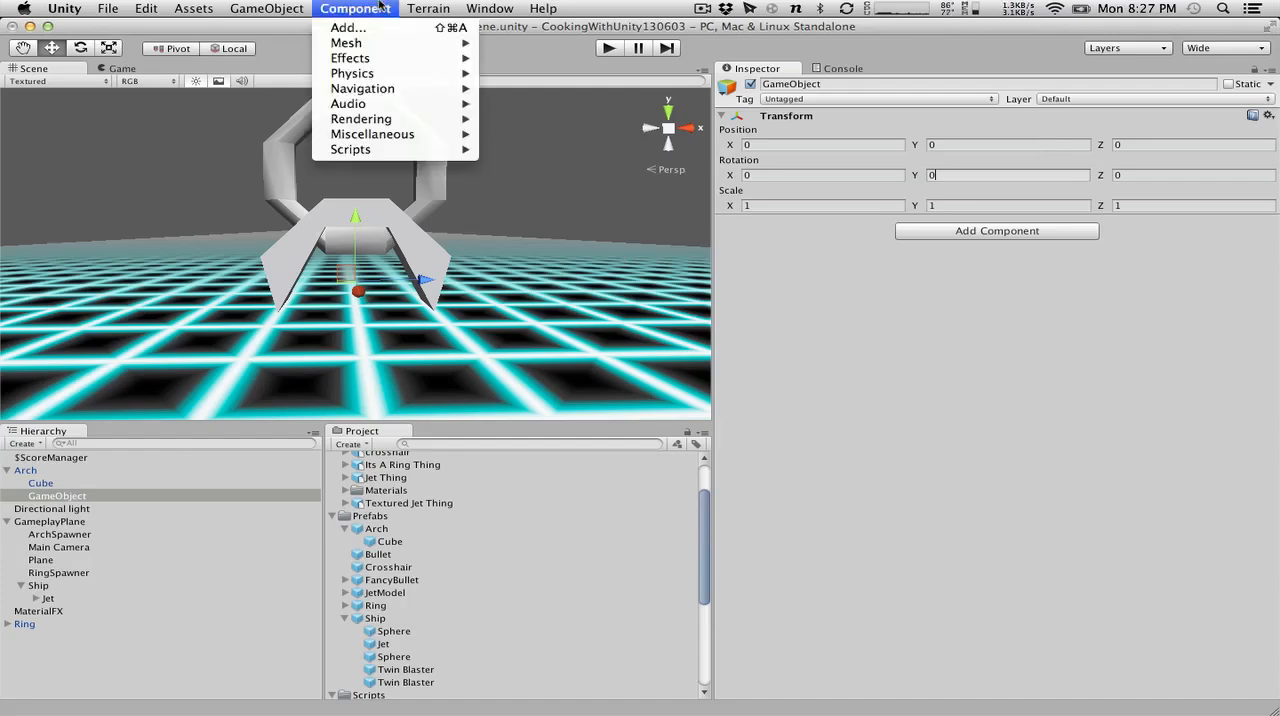
pyautogui.moveTo(406, 71)
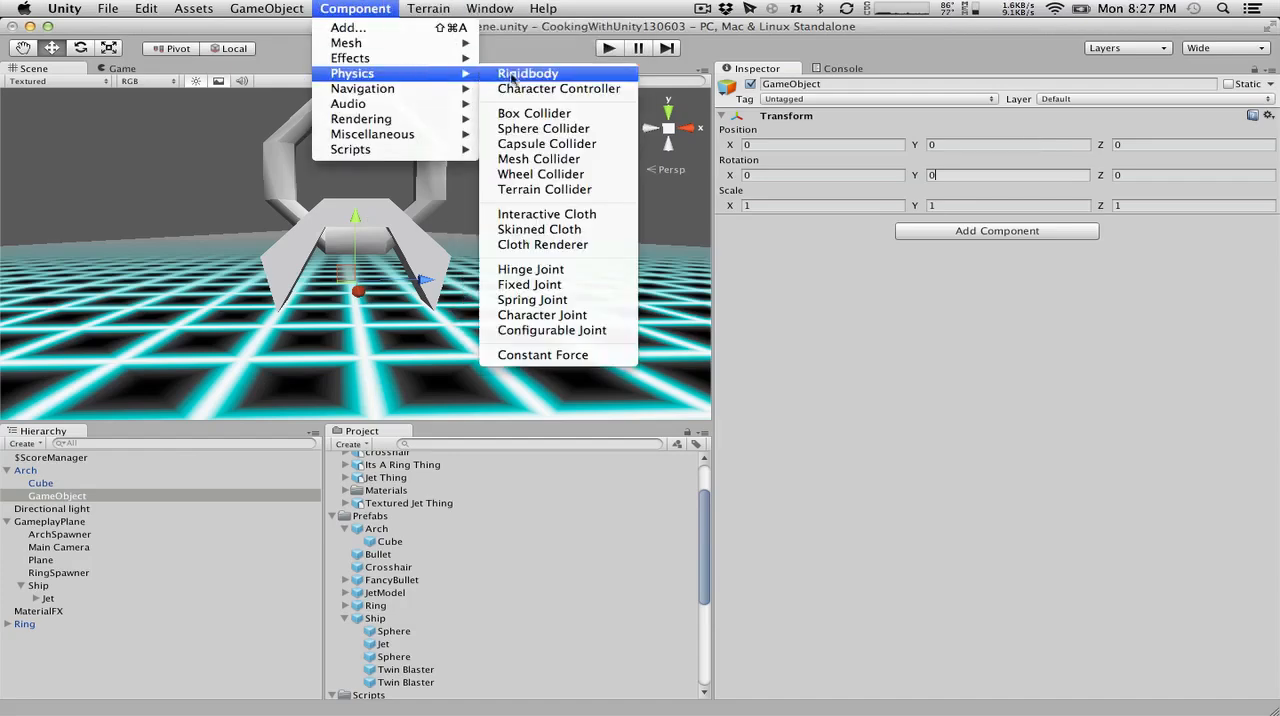
pyautogui.click(540, 113)
# Add a Rigidbody to the Arch, make it kinematic, and turn off its gravity.
pyautogui.click(25, 470)
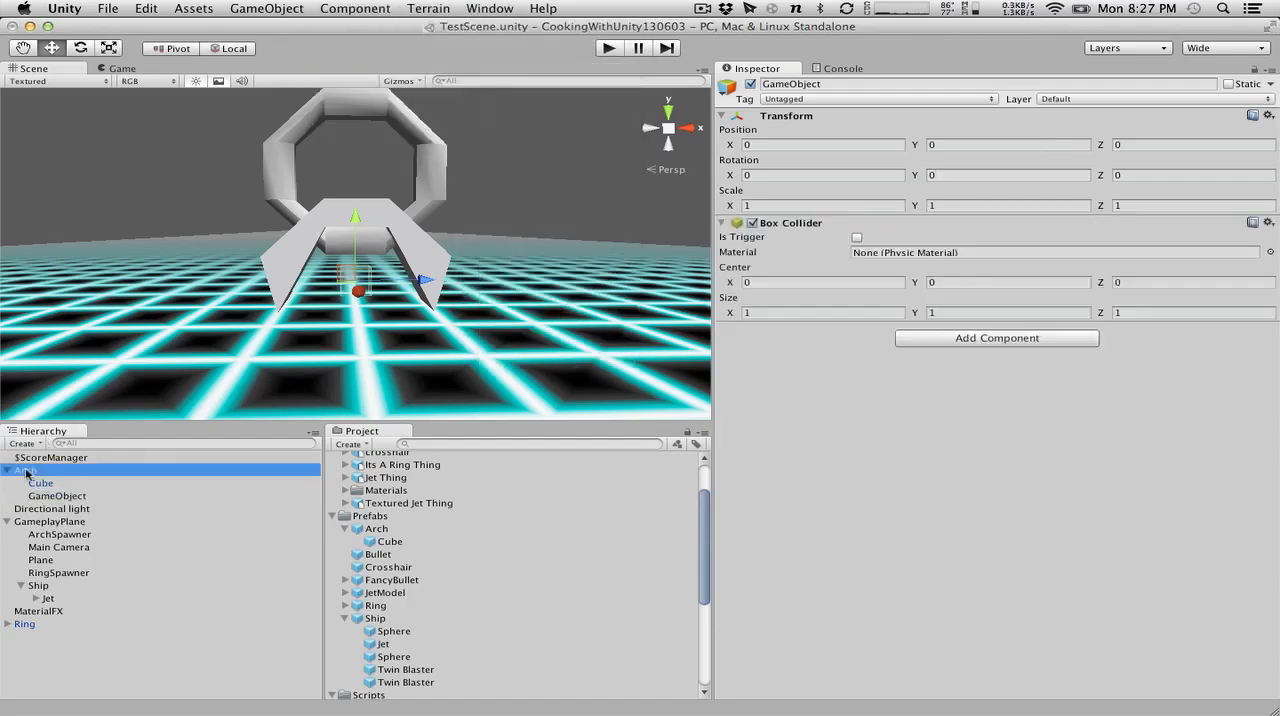
pyautogui.click(355, 8)
pyautogui.moveTo(390, 74)
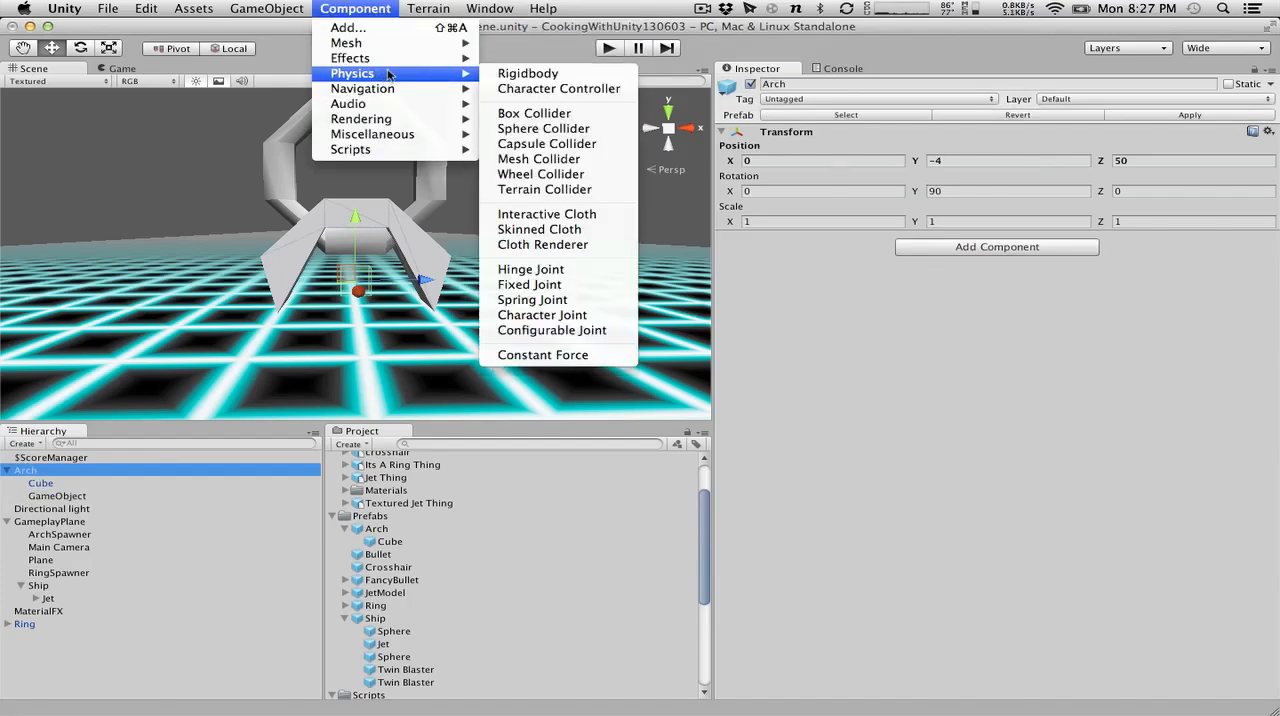
pyautogui.click(540, 76)
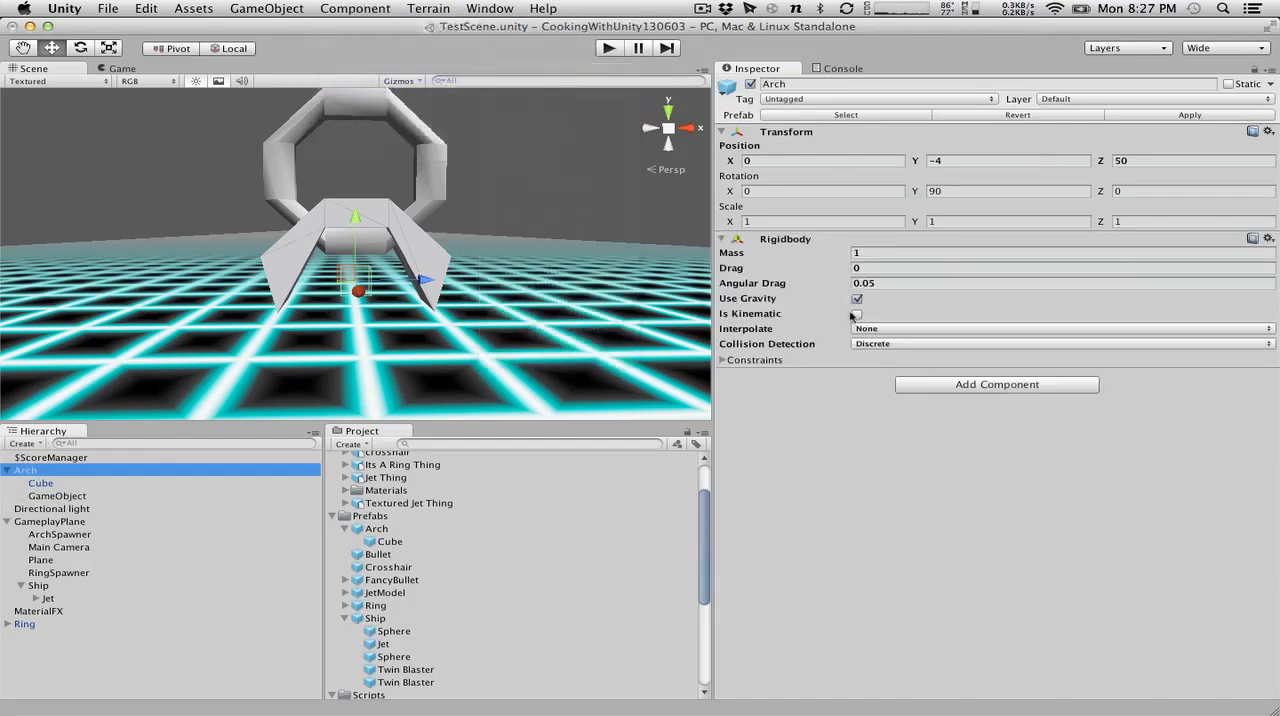
pyautogui.click(857, 313)
pyautogui.click(857, 298)
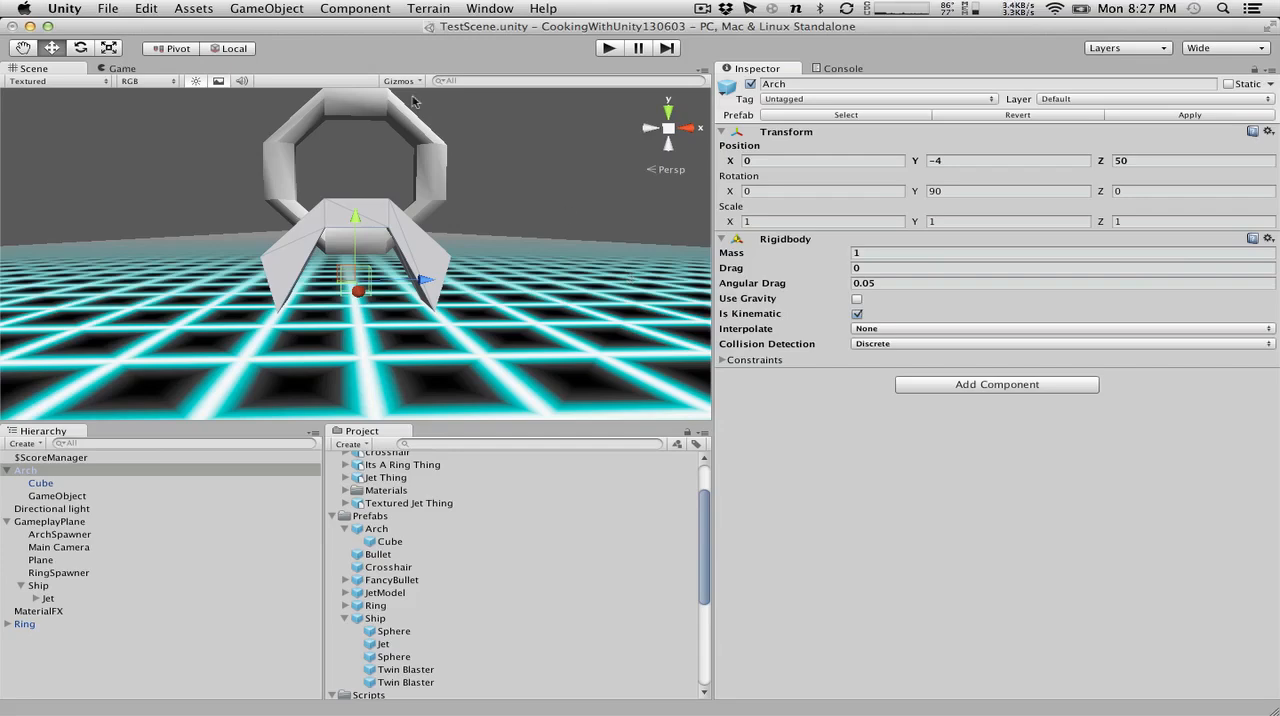
# Examine the Rigidbody settings and constraints of the Ring and compare them with those of the Arch.
pyautogui.click(424, 140)
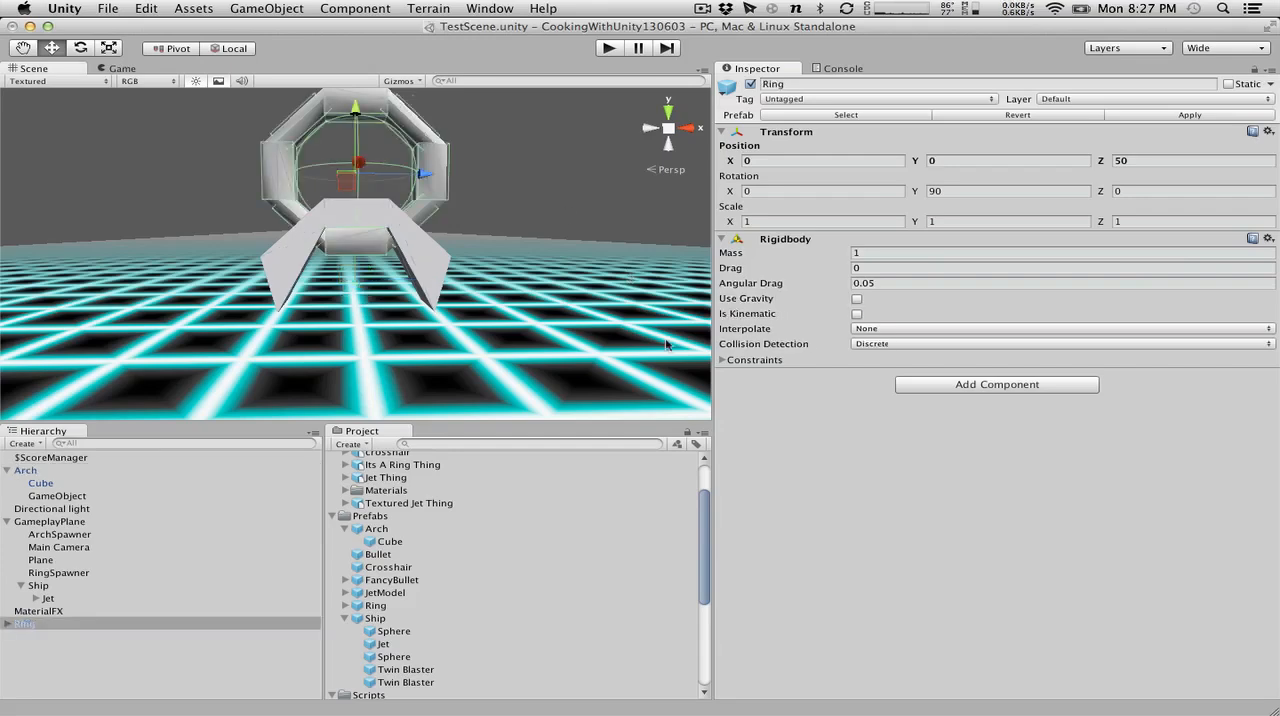
pyautogui.click(723, 360)
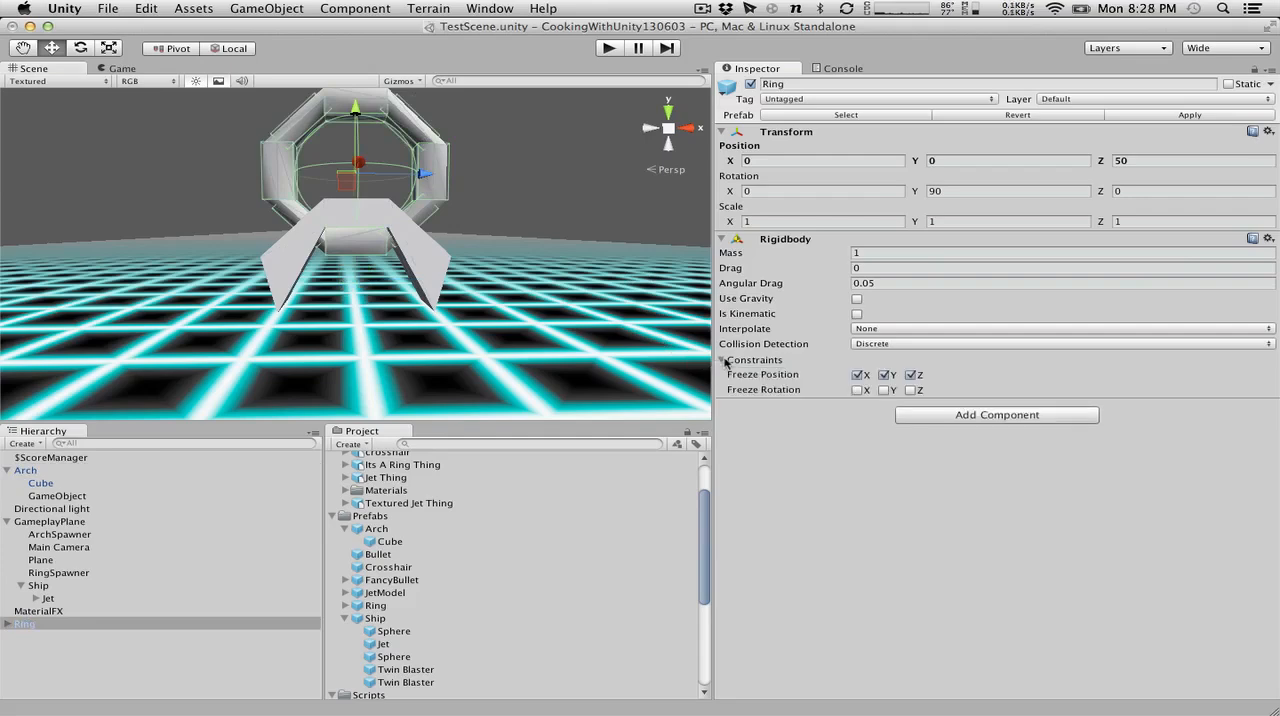
pyautogui.click(723, 360)
pyautogui.click(407, 237)
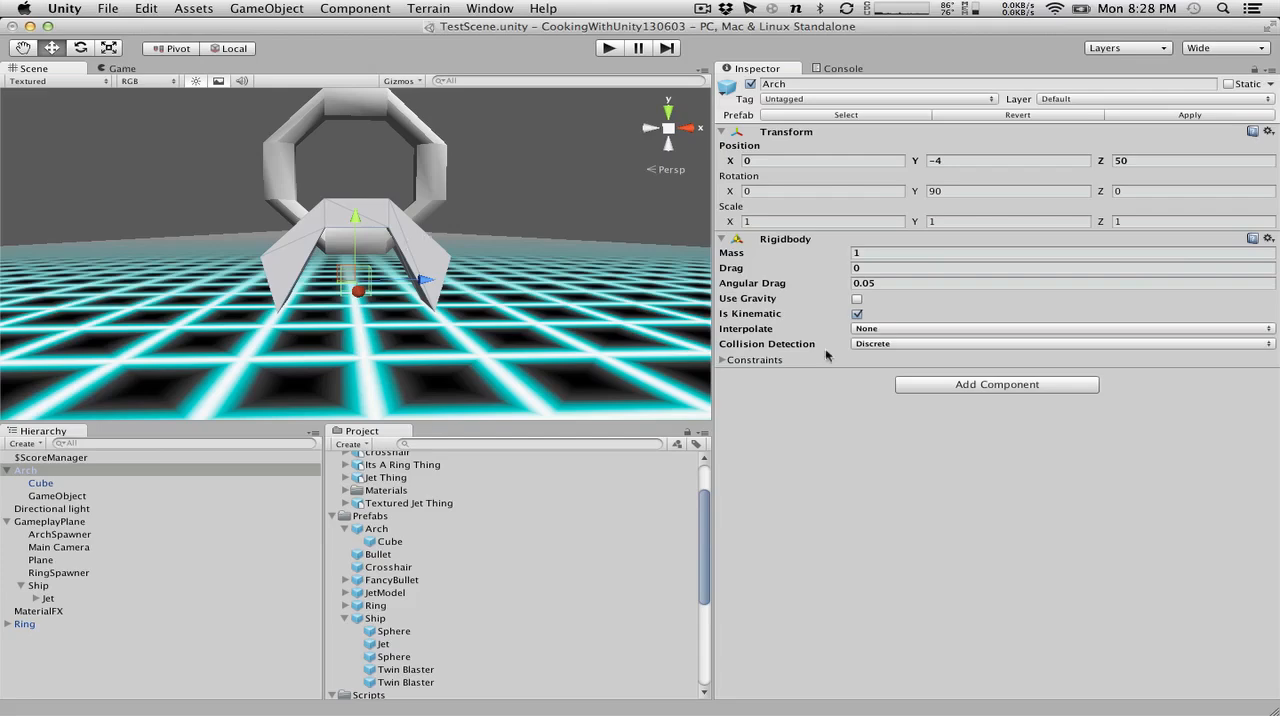
pyautogui.click(723, 360)
pyautogui.click(723, 360)
# Rename the Arch's GameObject child to Collision1.
pyautogui.click(55, 497)
pyautogui.click(52, 497)
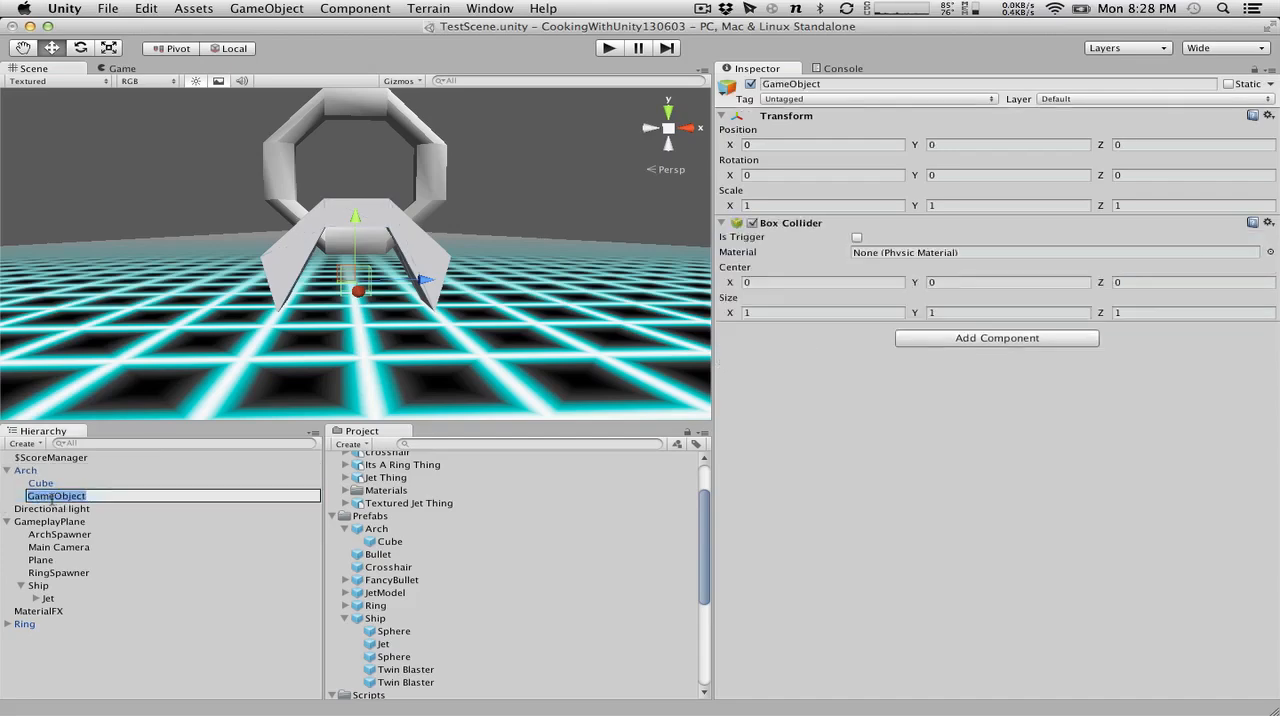
pyautogui.write('Collision1')
pyautogui.press('Return')
# Raise Collision1 to the arch's top section at a Y position of about 2.3, using the Ring's CollisionGeo1 as reference.
pyautogui.moveTo(355, 215); pyautogui.dragTo(356, 142)
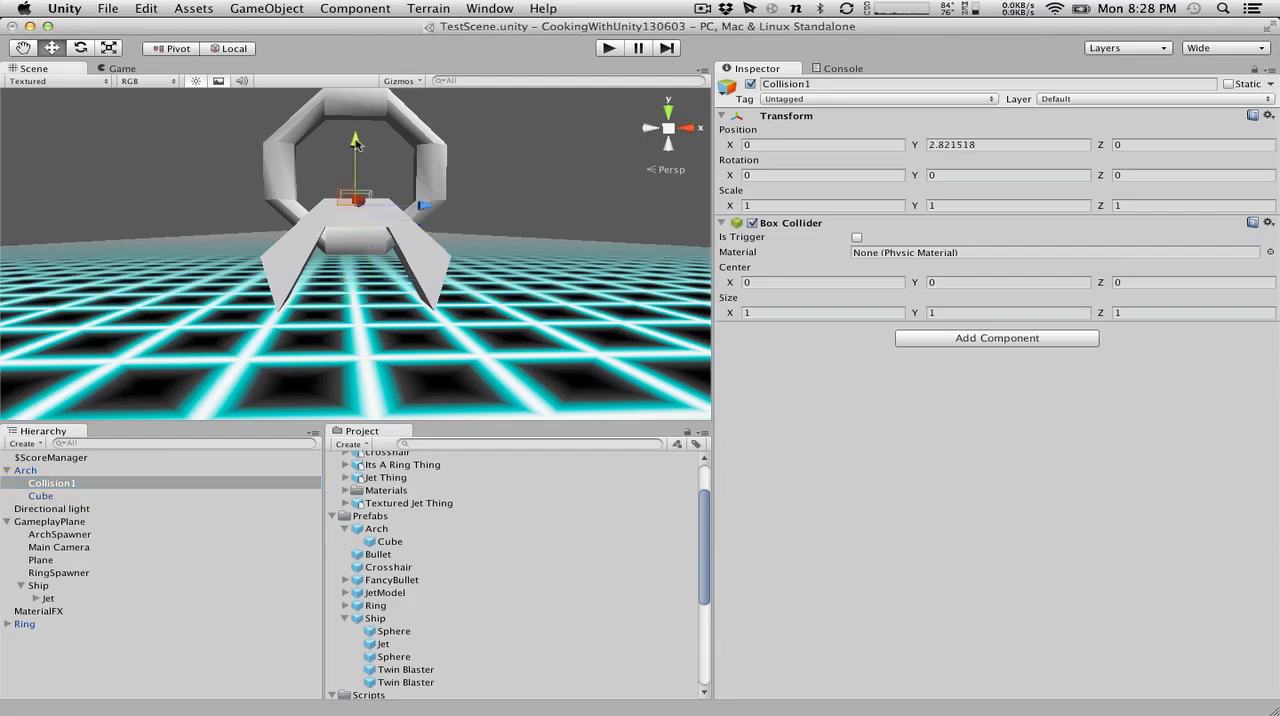
pyautogui.click(7, 624)
pyautogui.click(55, 650)
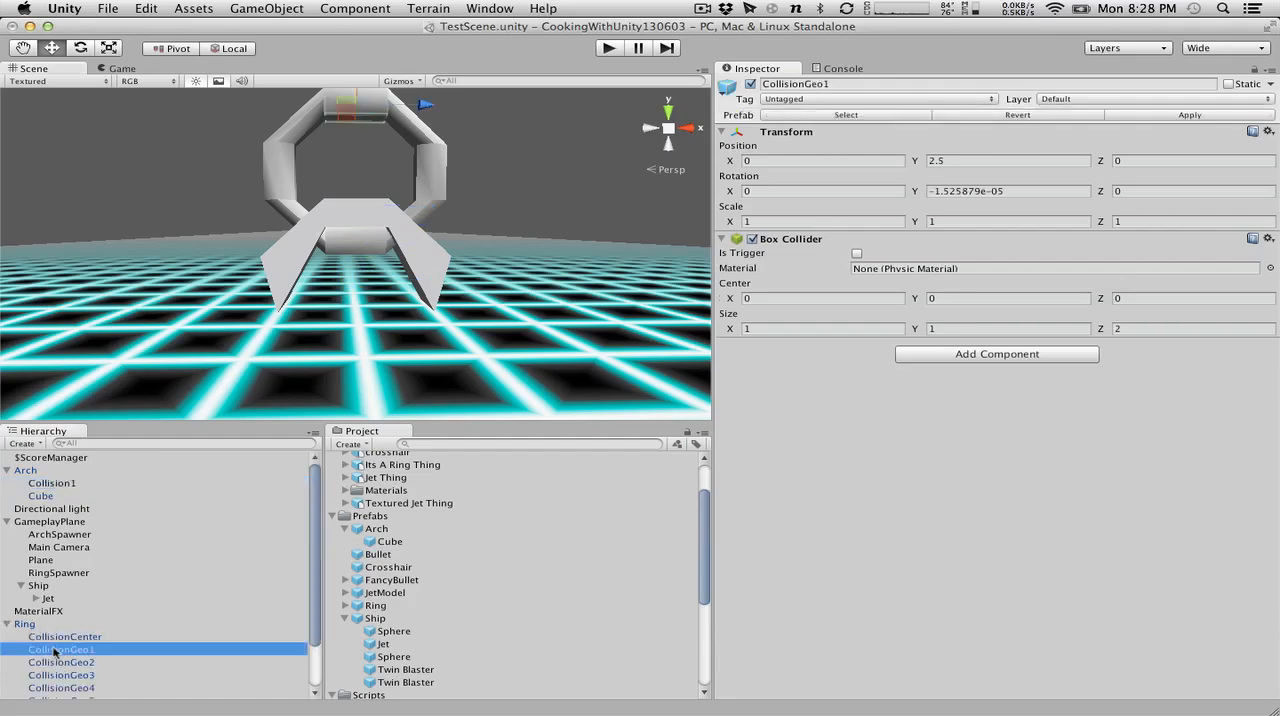
pyautogui.click(55, 485)
pyautogui.moveTo(356, 142); pyautogui.dragTo(357, 148)
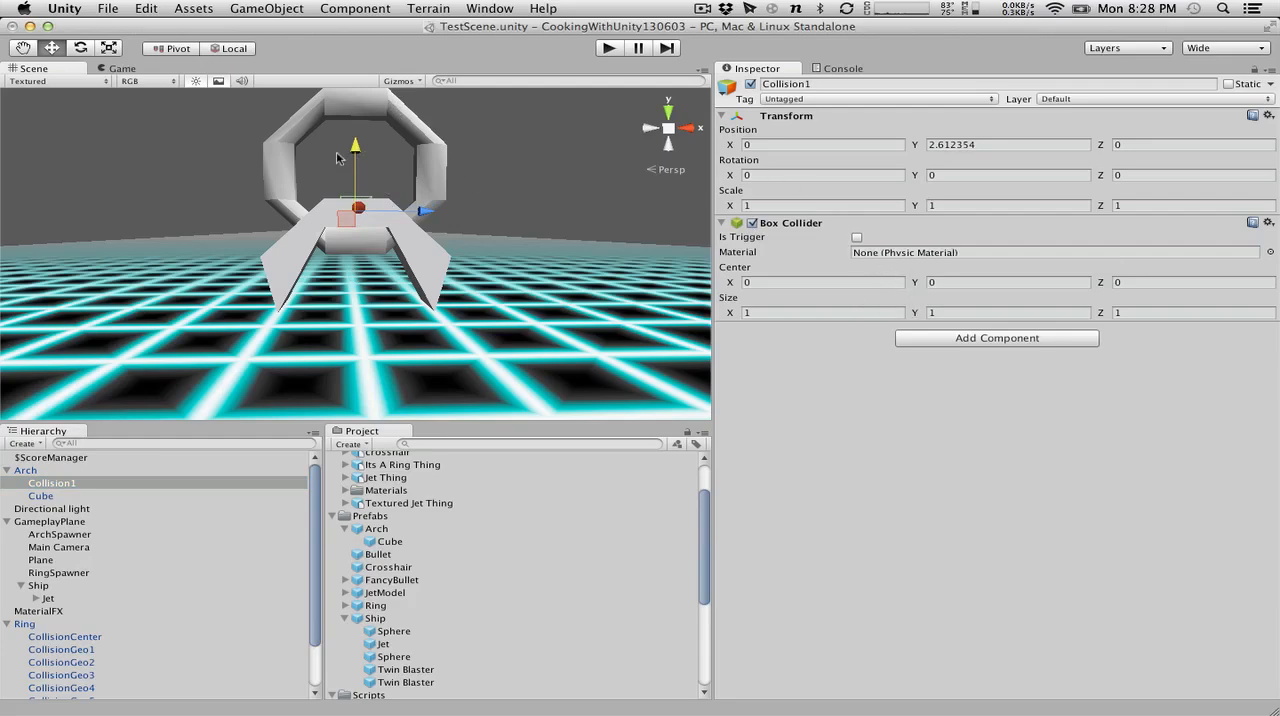
pyautogui.moveTo(353, 153)
pyautogui.keyDown('alt'); pyautogui.mouseDown()
pyautogui.moveTo(274, 385)
pyautogui.moveTo(360, 124)
pyautogui.moveTo(355, 150)
pyautogui.mouseUp(); pyautogui.keyUp('alt')
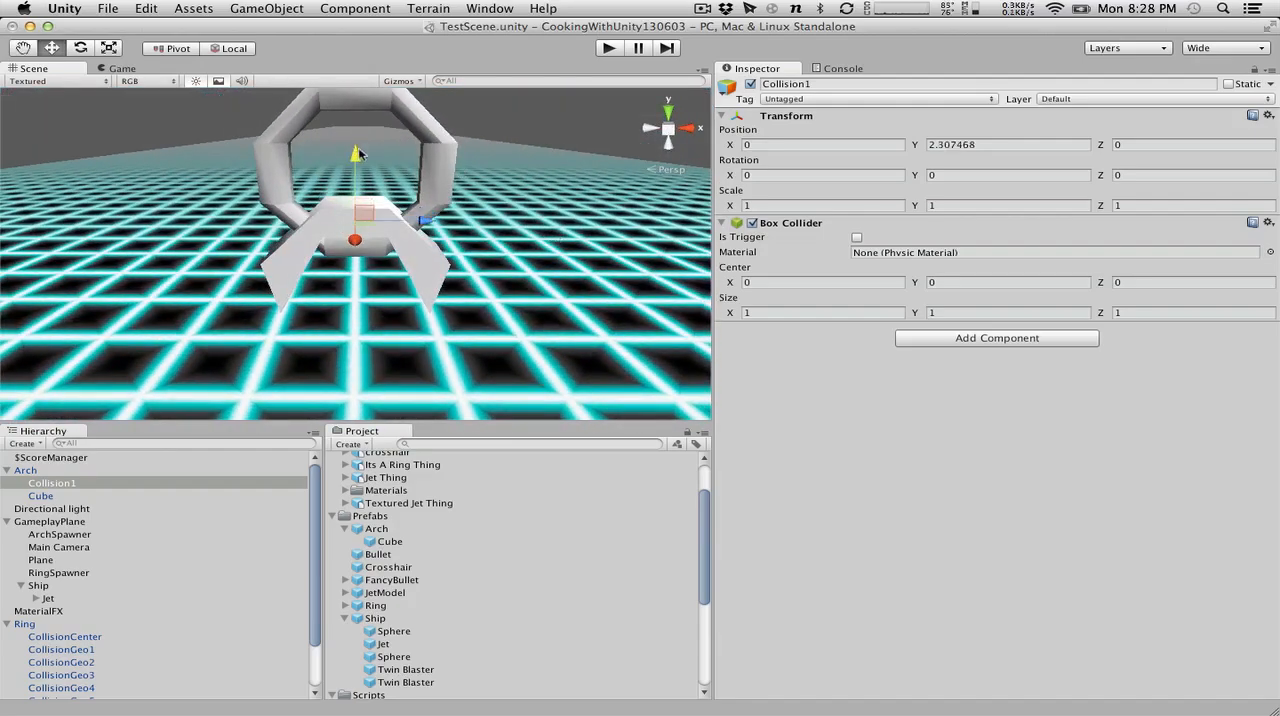
pyautogui.click(943, 283)
pyautogui.write('3.21')
pyautogui.moveTo(355, 155); pyautogui.dragTo(341, 236)
pyautogui.click(982, 284)
pyautogui.write('0')
pyautogui.press('Return')
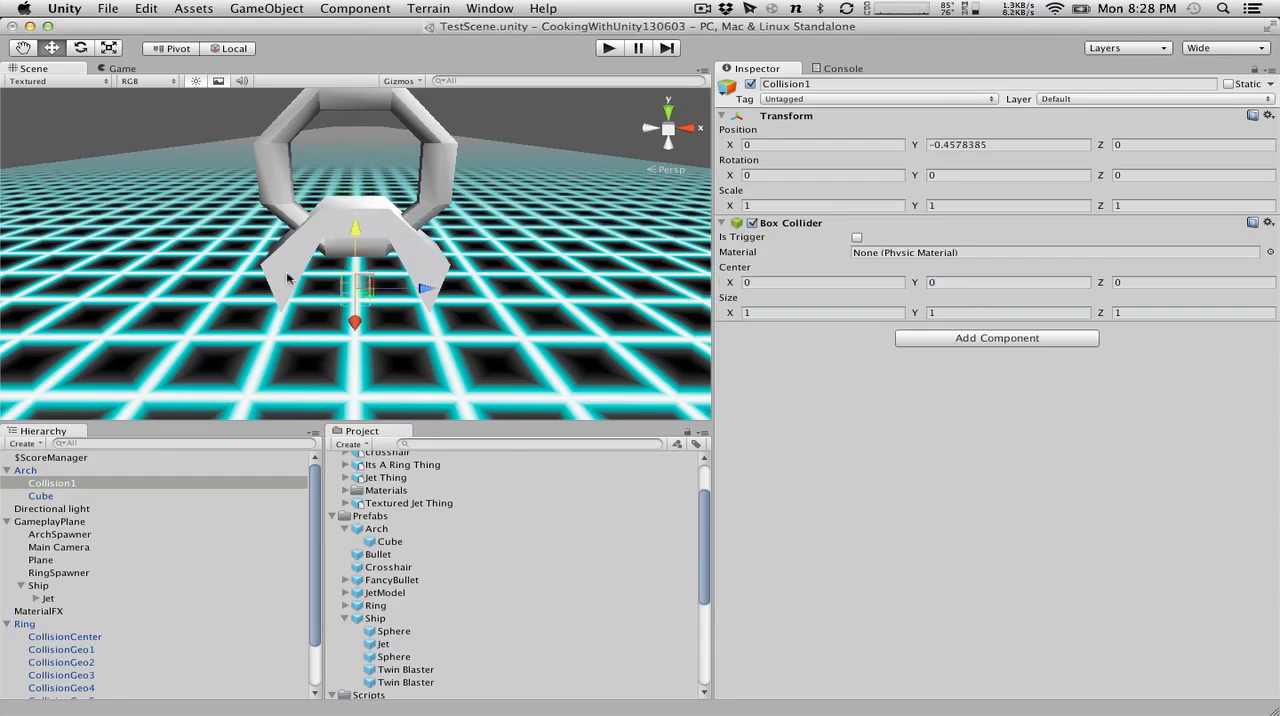
# Move Collision1 back up to the arch's top section, at a Y position of about 2.4.
pyautogui.moveTo(343, 232); pyautogui.dragTo(362, 152)
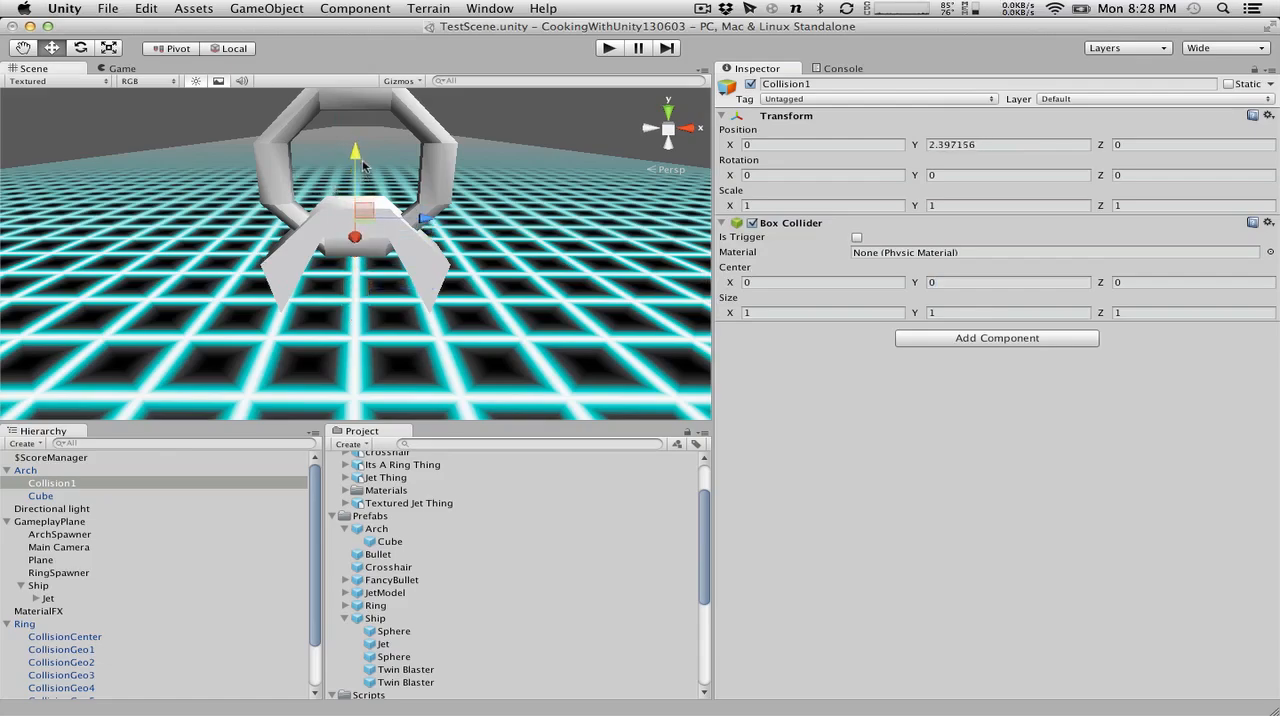
pyautogui.keyDown('alt'); pyautogui.moveTo(549, 162); pyautogui.dragTo(668, 160); pyautogui.keyUp('alt')
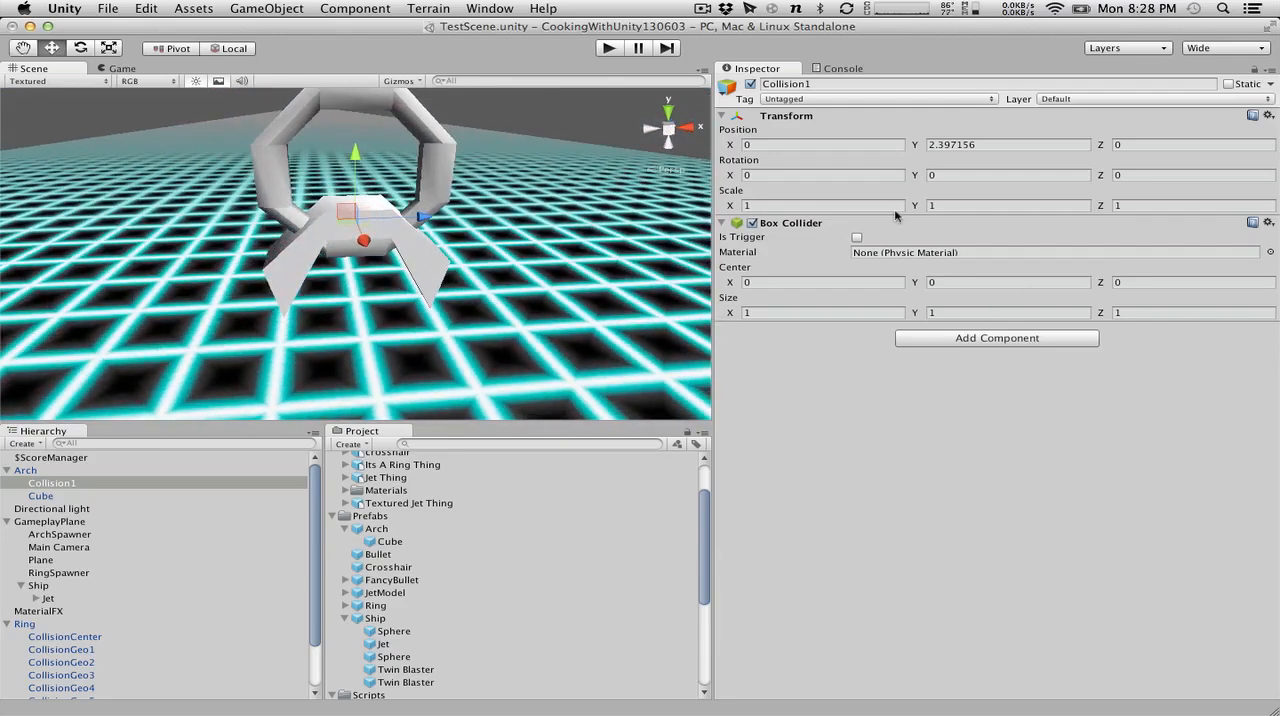
pyautogui.moveTo(925, 205)
pyautogui.mouseDown()
pyautogui.moveTo(964, 216)
pyautogui.moveTo(933, 210)
pyautogui.mouseUp()
pyautogui.scroll(-3, 166, 626)
pyautogui.click(84, 606)
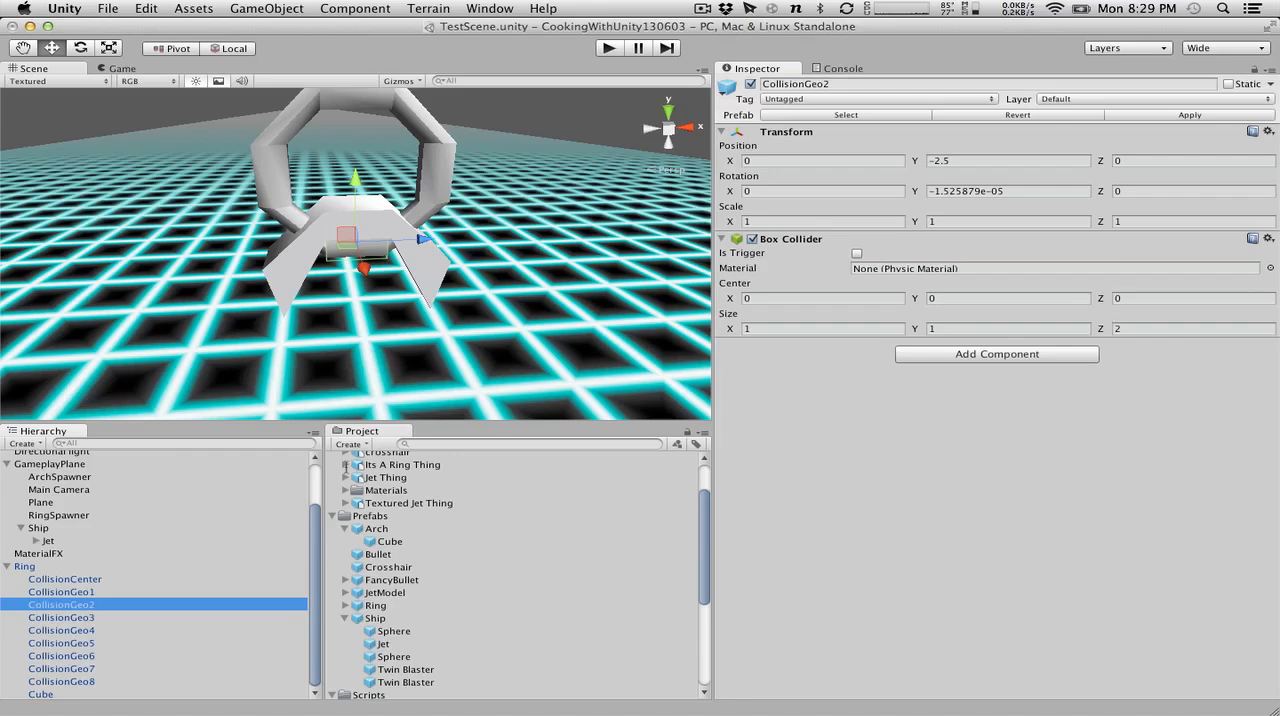
pyautogui.scroll(3, 41, 517)
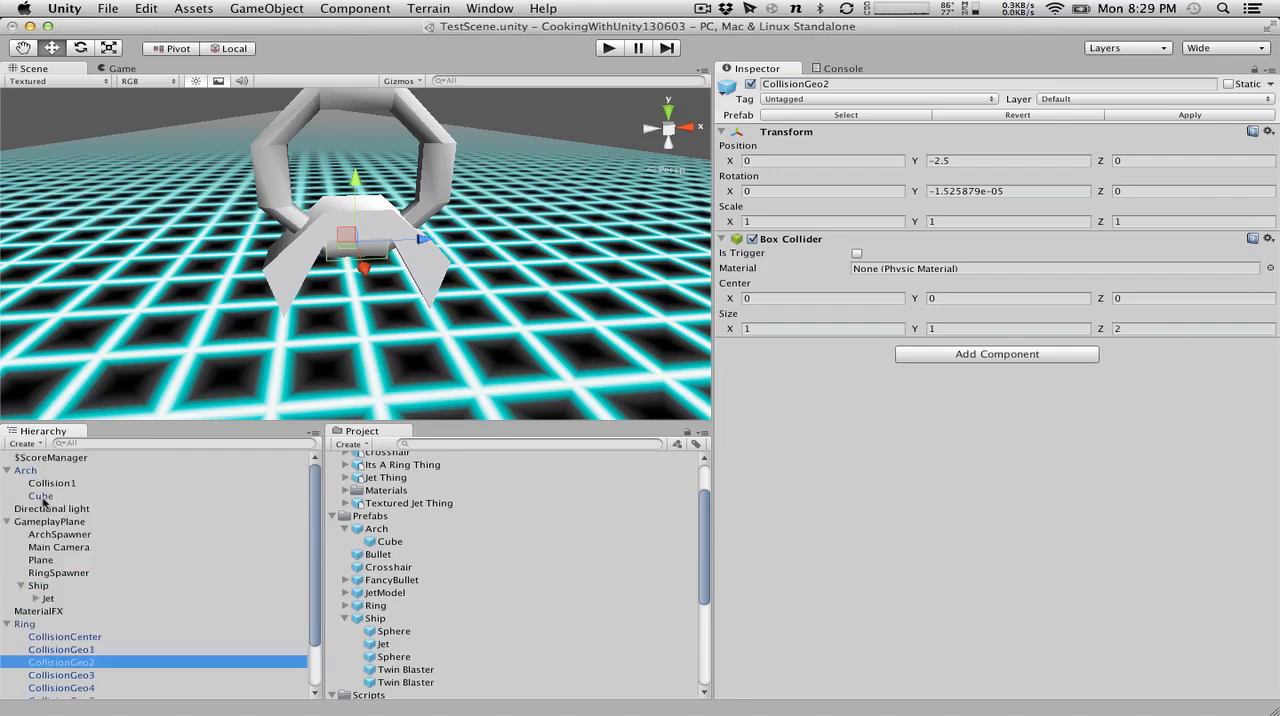
pyautogui.click(46, 485)
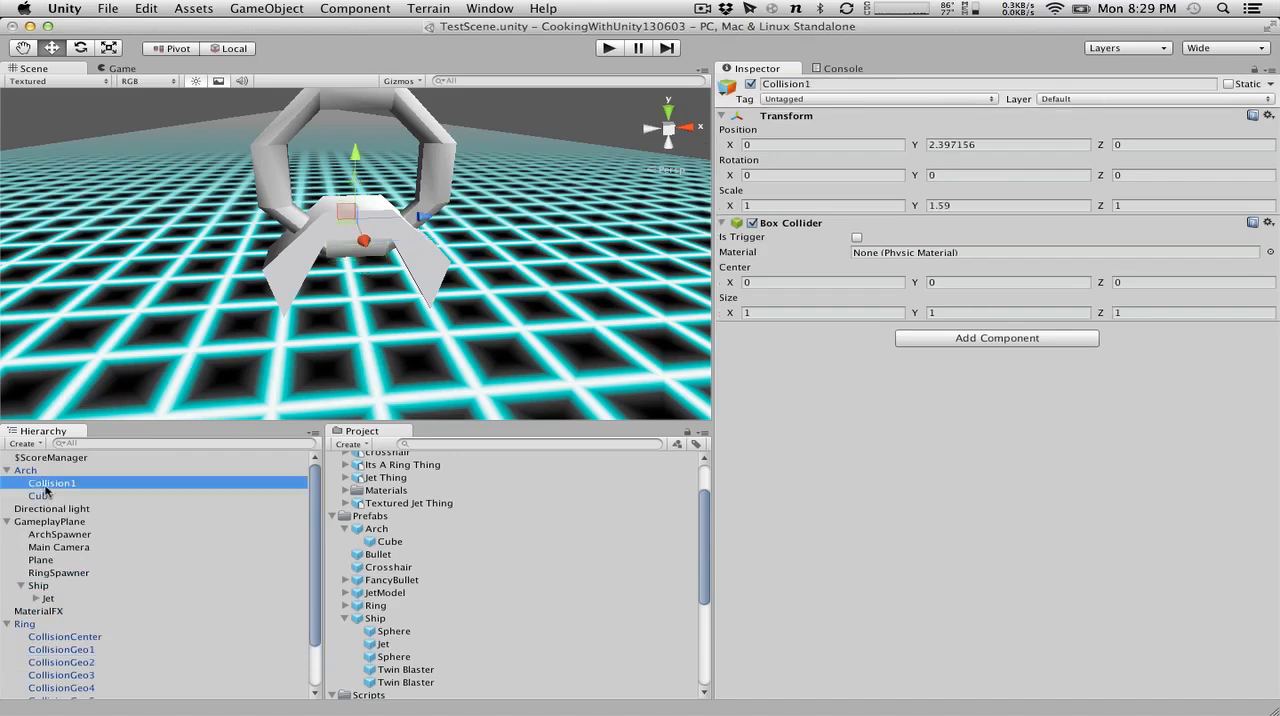
pyautogui.click(984, 206)
pyautogui.write('1')
# Set the Z size of Collision1's Box Collider to 3 and its Y size to 1.
pyautogui.click(1152, 312)
pyautogui.write('2')
pyautogui.press('BackSpace')
pyautogui.write('3')
pyautogui.click(970, 312)
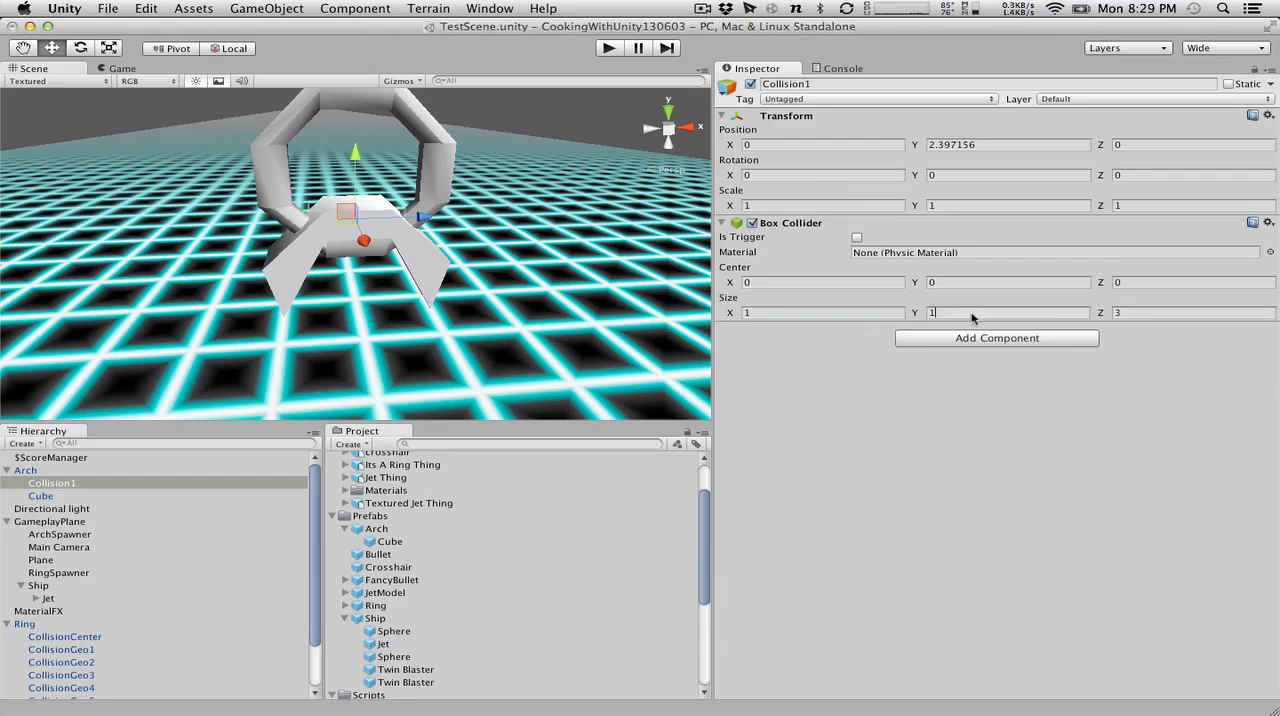
pyautogui.keyDown('alt'); pyautogui.moveTo(414, 228); pyautogui.dragTo(160, 346); pyautogui.keyUp('alt')
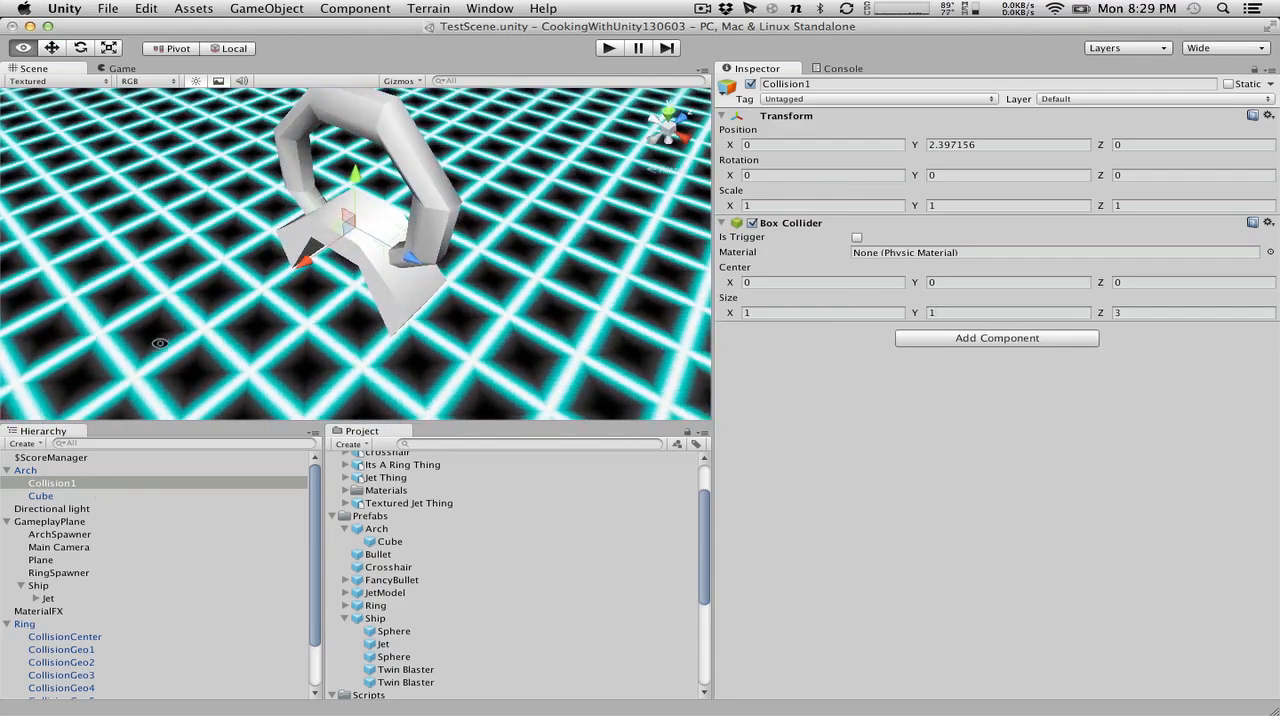
pyautogui.click(975, 312)
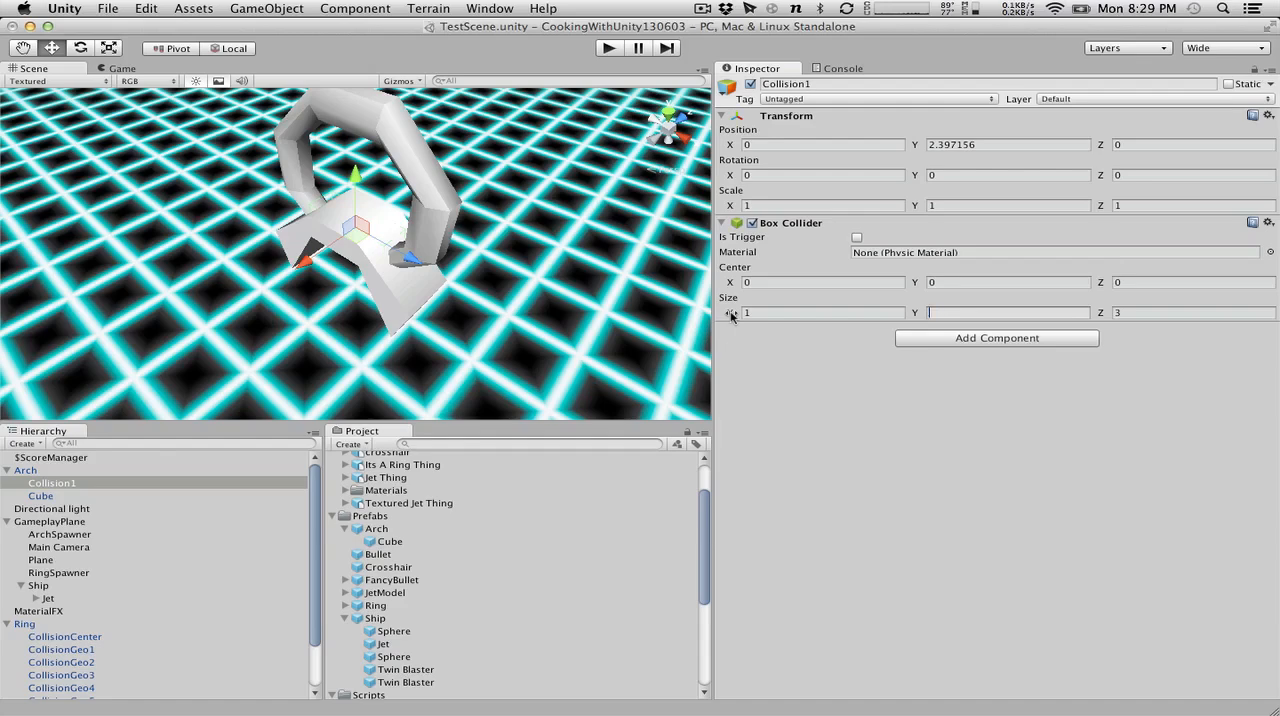
pyautogui.keyDown('alt'); pyautogui.moveTo(367, 218); pyautogui.dragTo(636, 48); pyautogui.keyUp('alt')
pyautogui.click(1000, 312)
pyautogui.write('1')
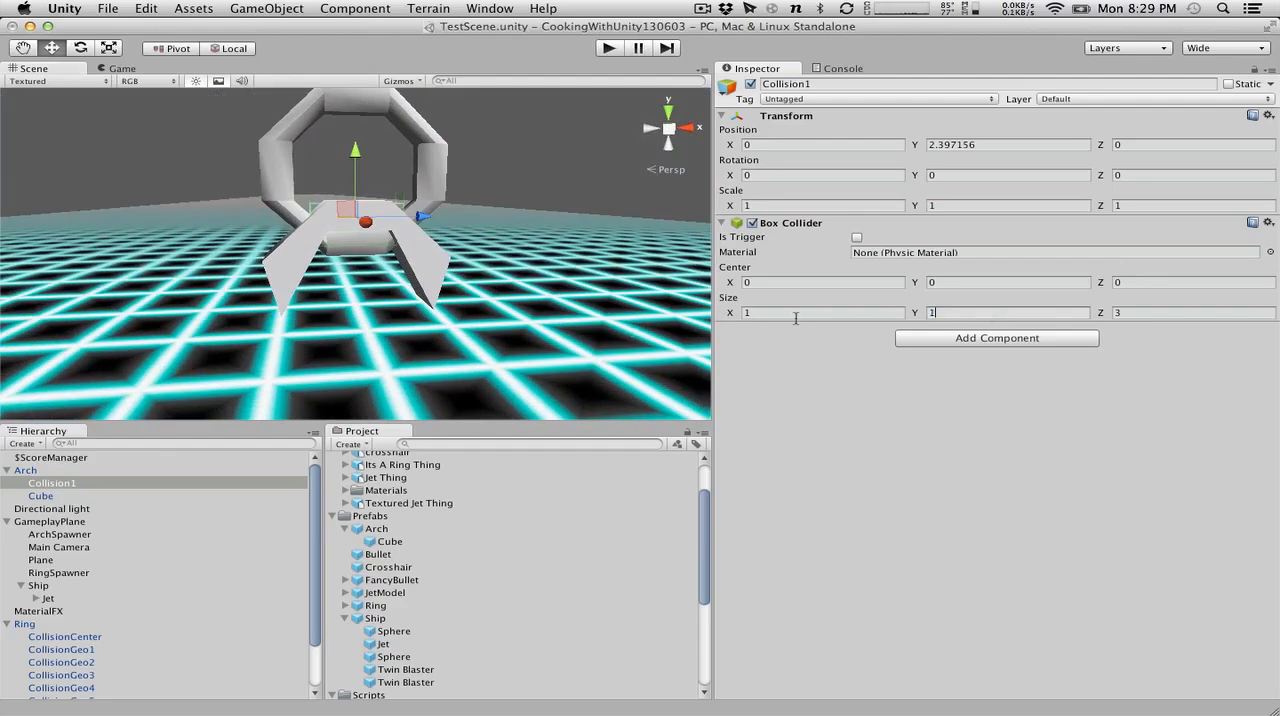
# Set the X size of Collision1's Box Collider to 2 to cover the arch's depth.
pyautogui.keyDown('alt'); pyautogui.moveTo(327, 258); pyautogui.dragTo(382, 500); pyautogui.keyUp('alt')
pyautogui.moveTo(767, 314); pyautogui.dragTo(557, 296)
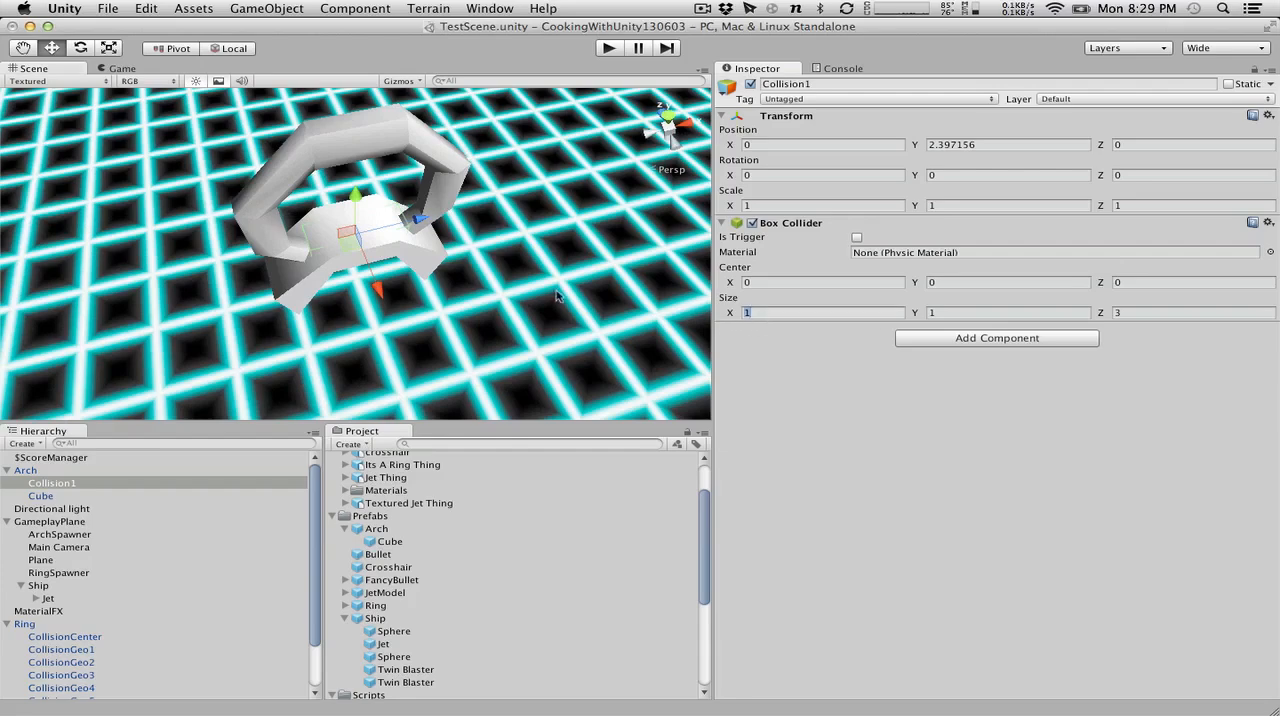
pyautogui.write('2')
pyautogui.keyDown('alt'); pyautogui.moveTo(180, 341); pyautogui.dragTo(335, 290); pyautogui.keyUp('alt')
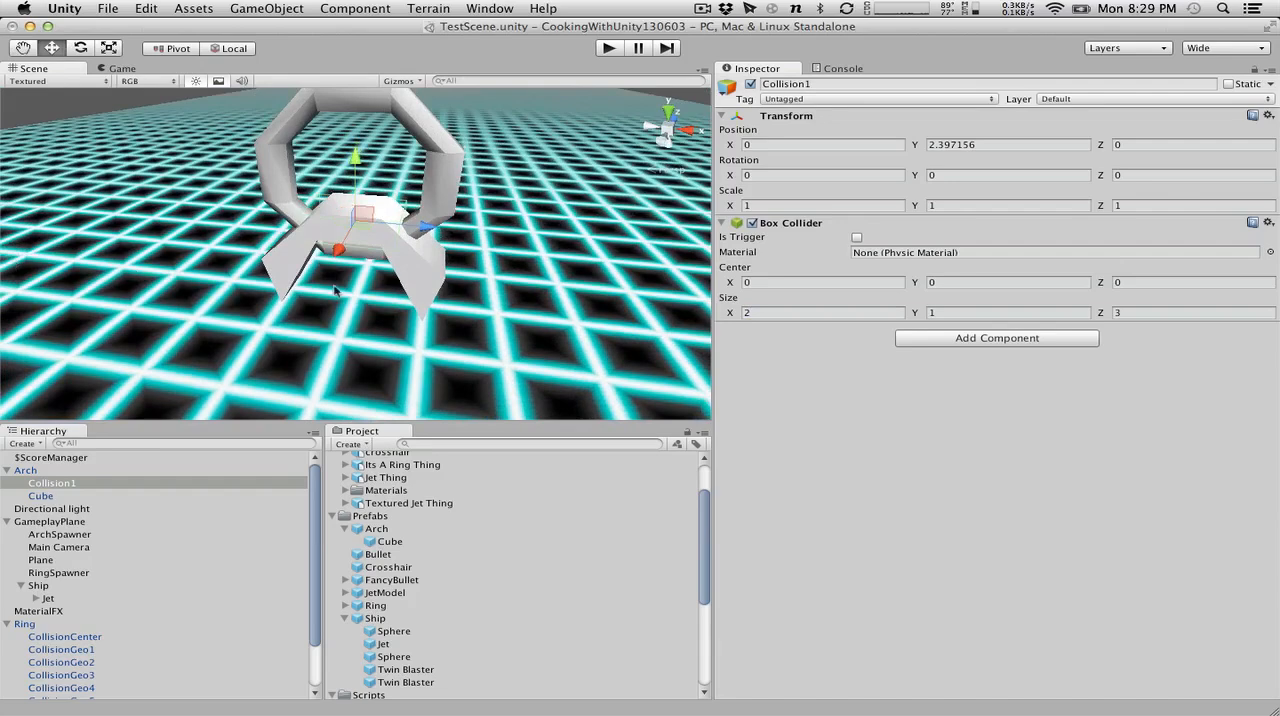
# Duplicate Collision1 and rotate the copy about its X axis to about -47 degrees.
pyautogui.click(52, 486)
pyautogui.press('super+d')
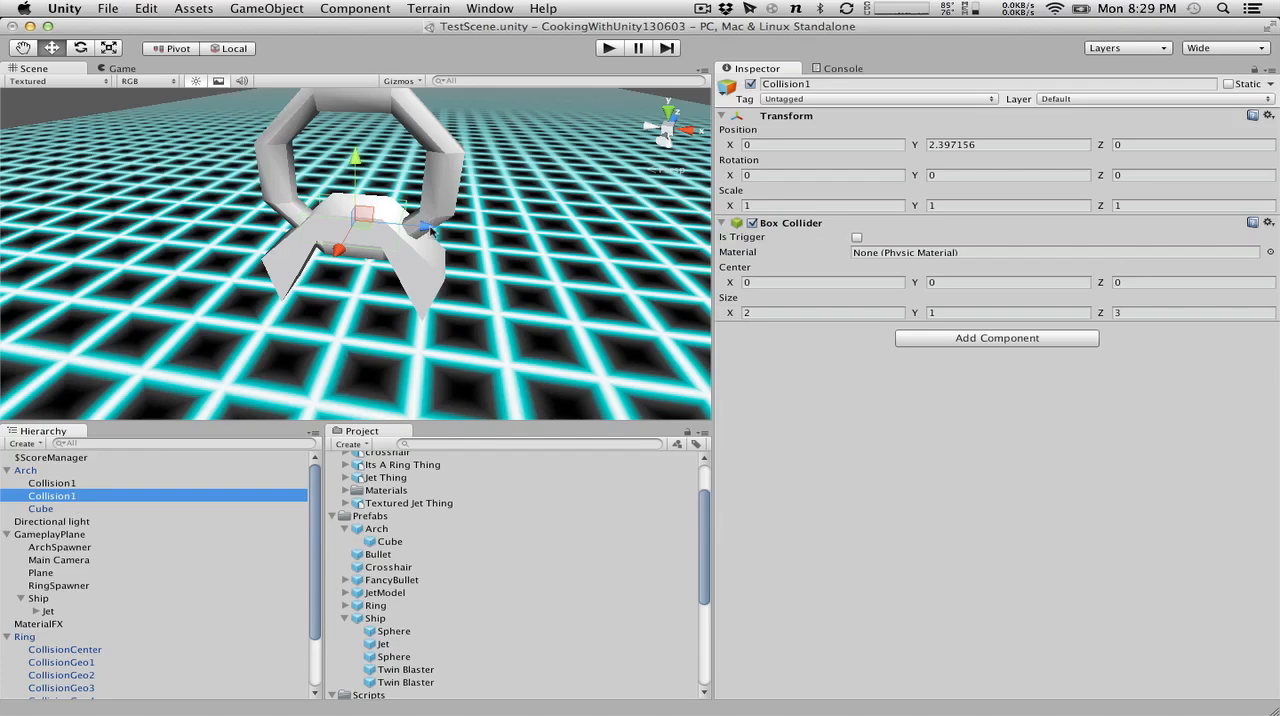
pyautogui.keyDown('alt'); pyautogui.moveTo(432, 202); pyautogui.dragTo(110, 90); pyautogui.keyUp('alt')
pyautogui.click(81, 48)
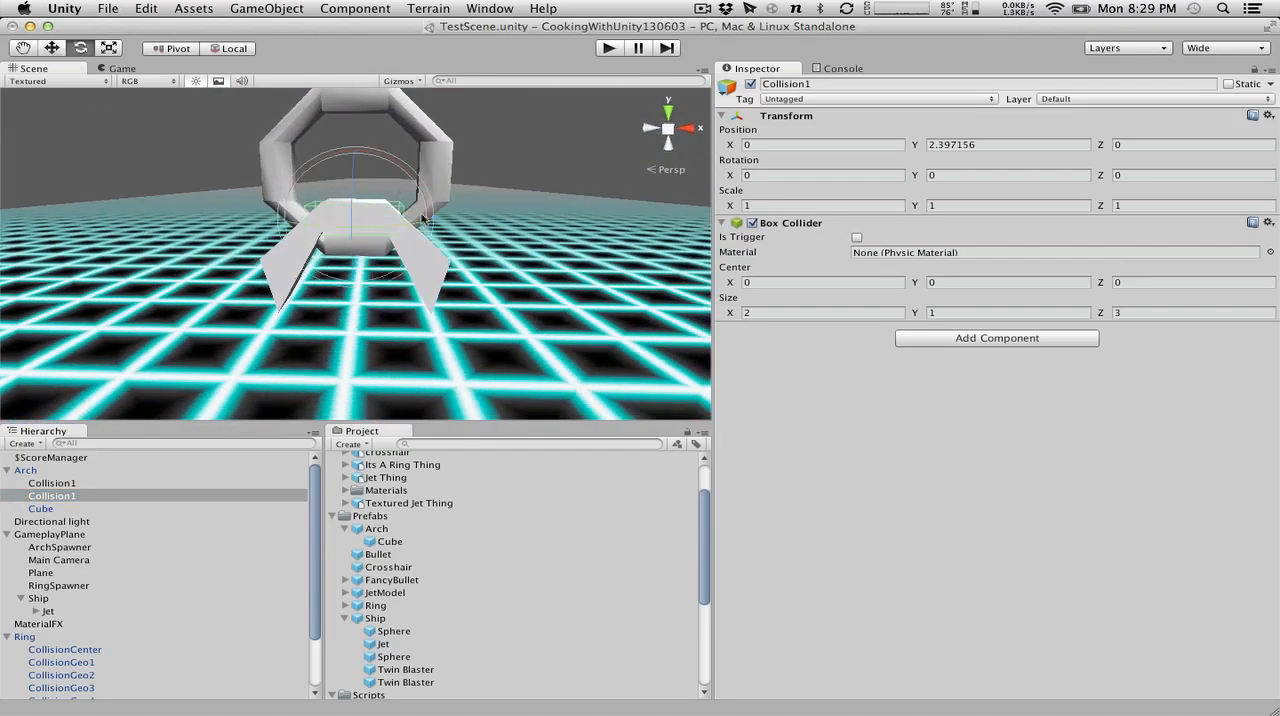
pyautogui.moveTo(418, 190); pyautogui.dragTo(270, 133)
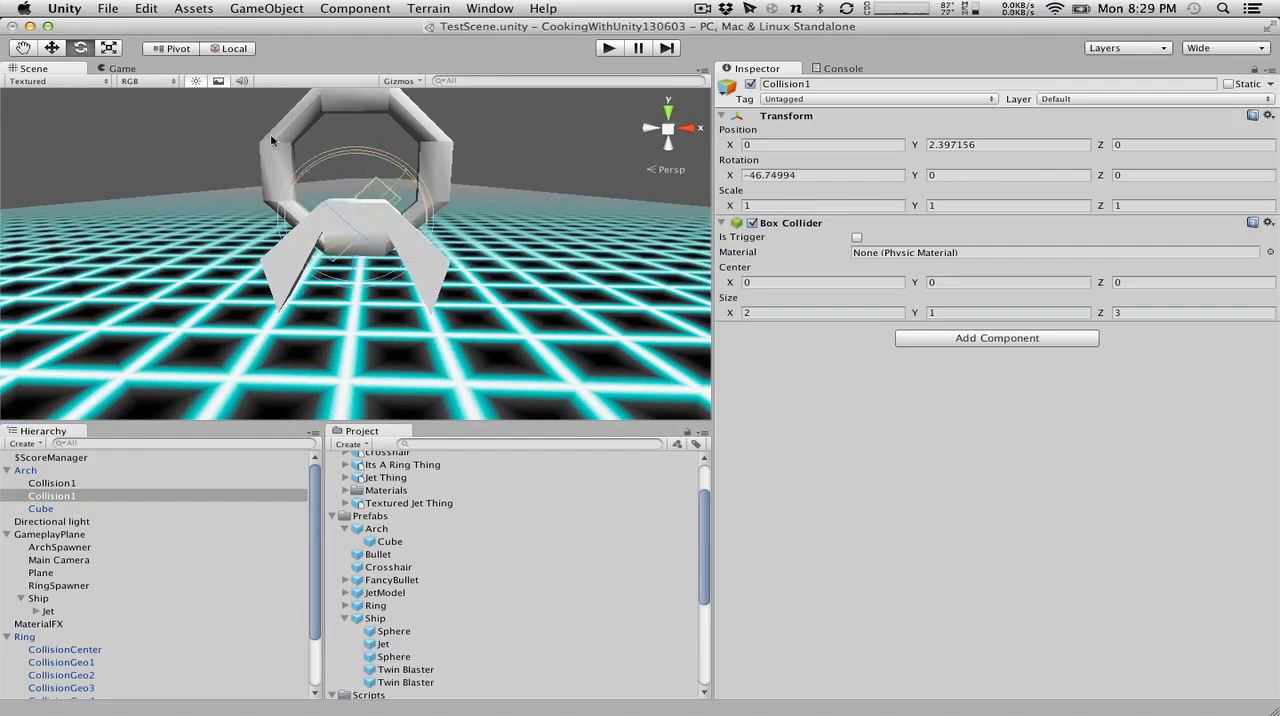
# Move the duplicated collider onto the arch's left leg, at about Y 1.47 and Z -1.8.
pyautogui.click(47, 48)
pyautogui.moveTo(405, 170); pyautogui.dragTo(364, 203)
pyautogui.moveTo(266, 213); pyautogui.dragTo(252, 201)
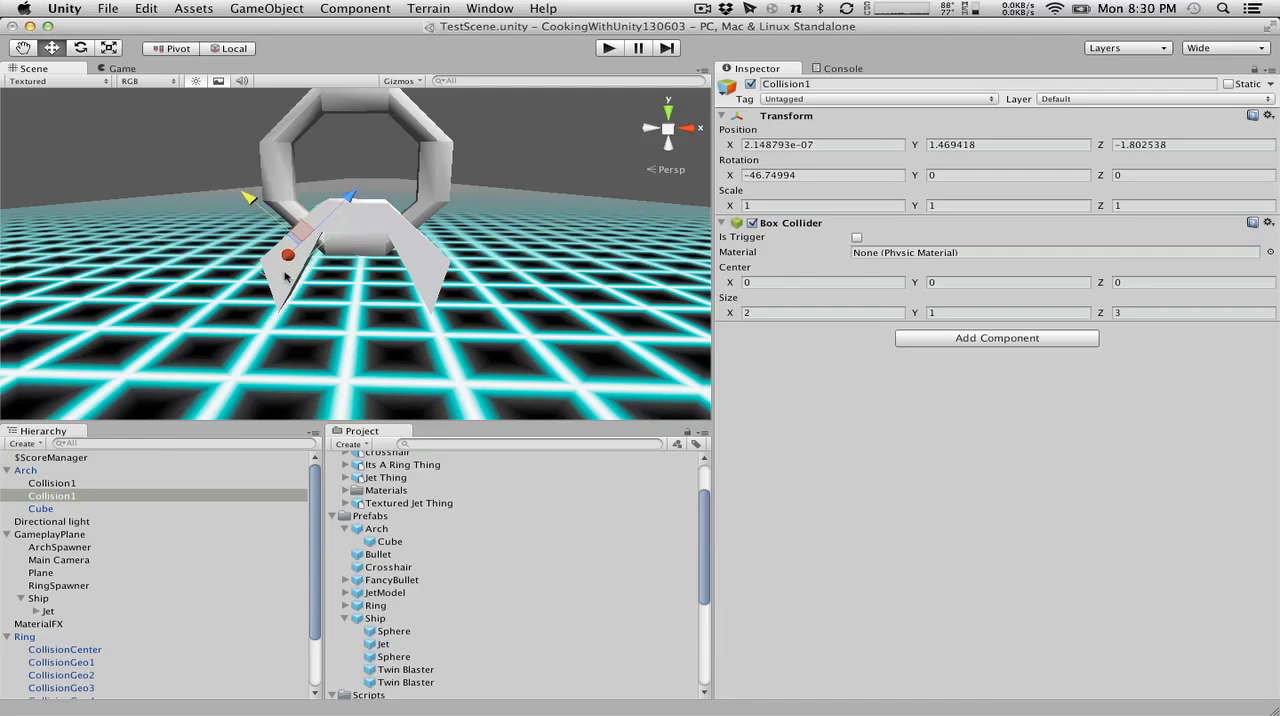
pyautogui.keyDown('alt'); pyautogui.moveTo(334, 255); pyautogui.dragTo(370, 194); pyautogui.keyUp('alt')
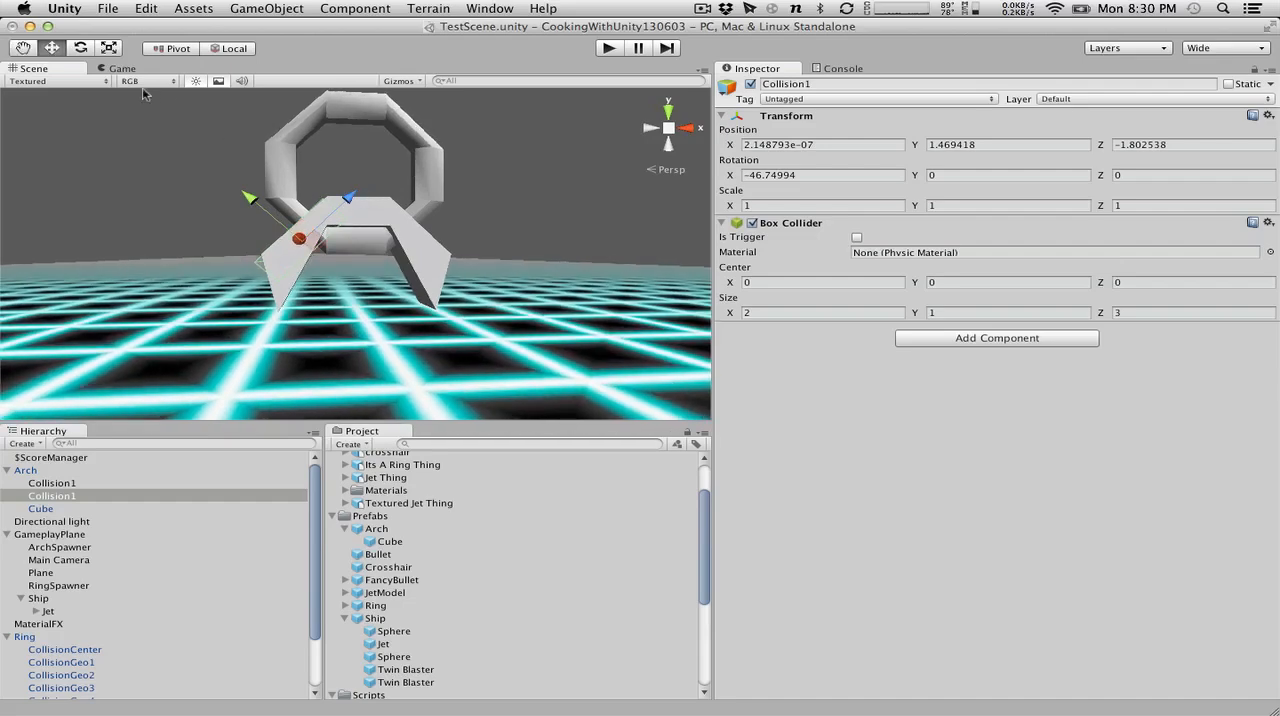
# Tilt the duplicated collider to an X rotation of about -59 degrees to follow the slope of the arch's left leg.
pyautogui.click(88, 49)
pyautogui.moveTo(332, 193); pyautogui.dragTo(354, 294)
pyautogui.press('super+z')
pyautogui.moveTo(266, 196); pyautogui.dragTo(244, 204)
pyautogui.keyDown('alt'); pyautogui.moveTo(418, 207); pyautogui.dragTo(391, 217); pyautogui.keyUp('alt')
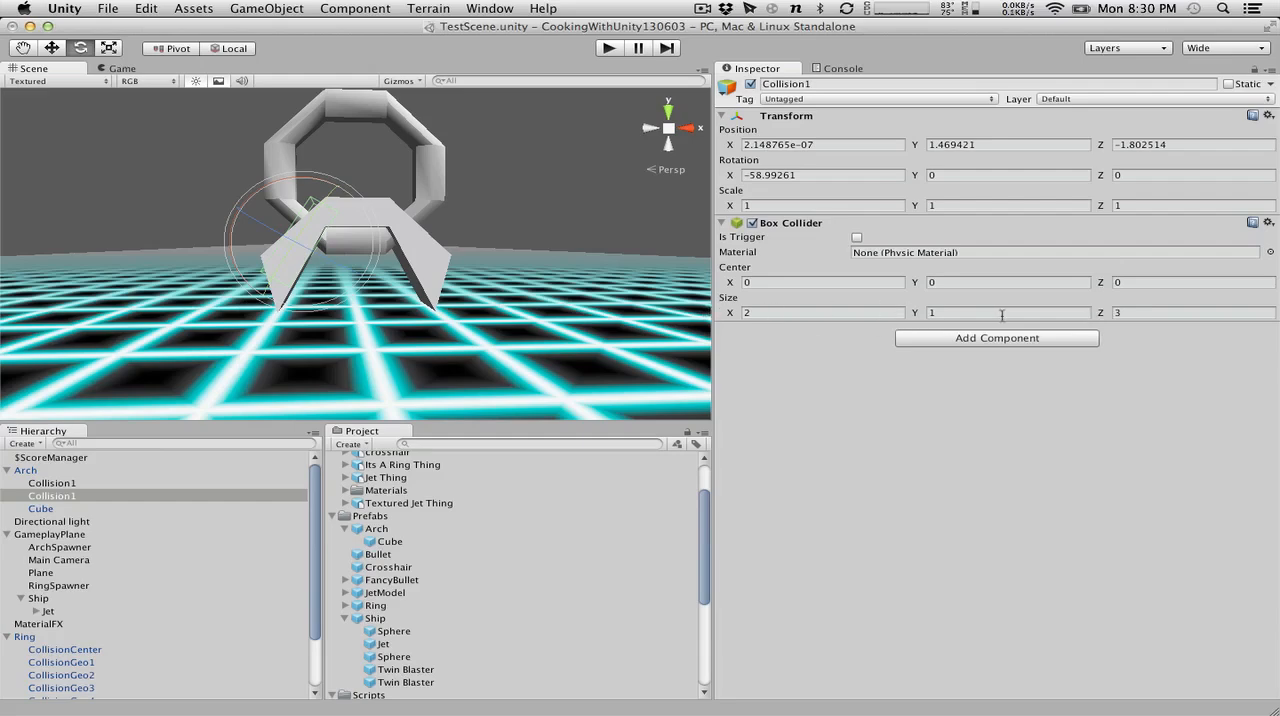
pyautogui.moveTo(1098, 316); pyautogui.dragTo(1156, 317)
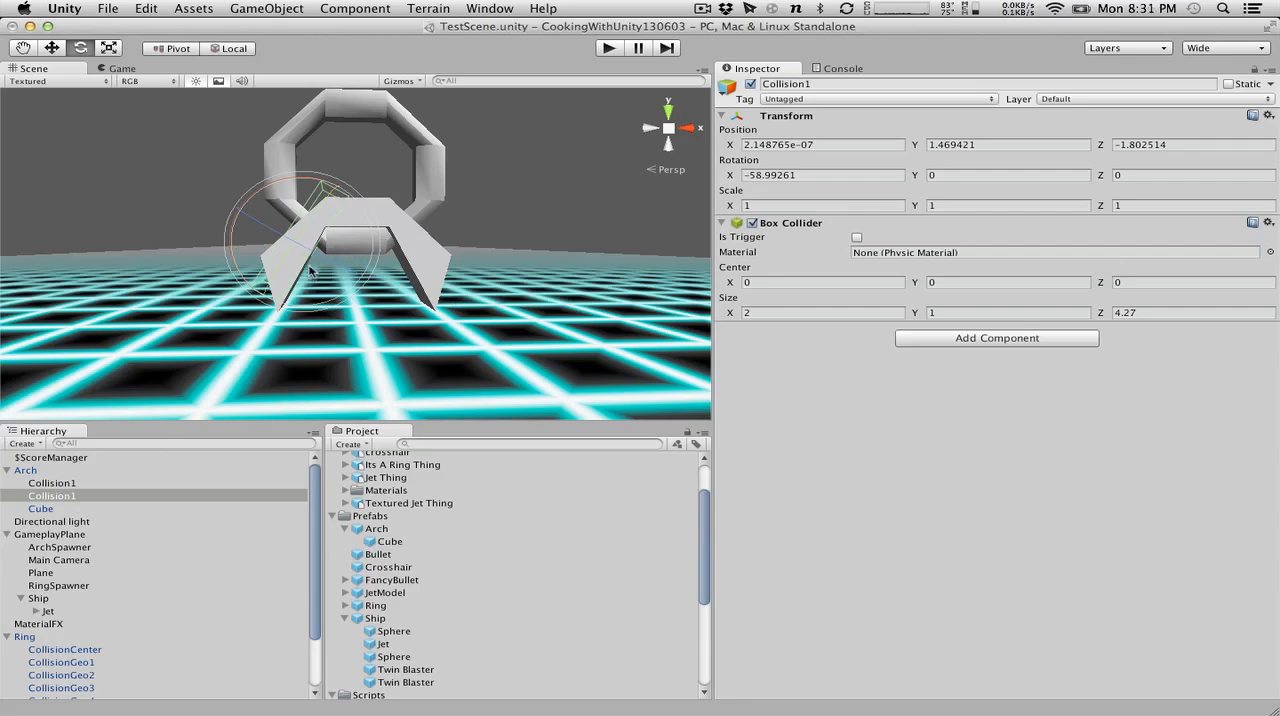
pyautogui.click(1145, 312)
pyautogui.write('3')
# Slide the duplicated collider down the arch's left leg to about Y 0.73 and Z -2.24, and compare it with the original Collision1.
pyautogui.click(51, 48)
pyautogui.moveTo(336, 190); pyautogui.dragTo(323, 222)
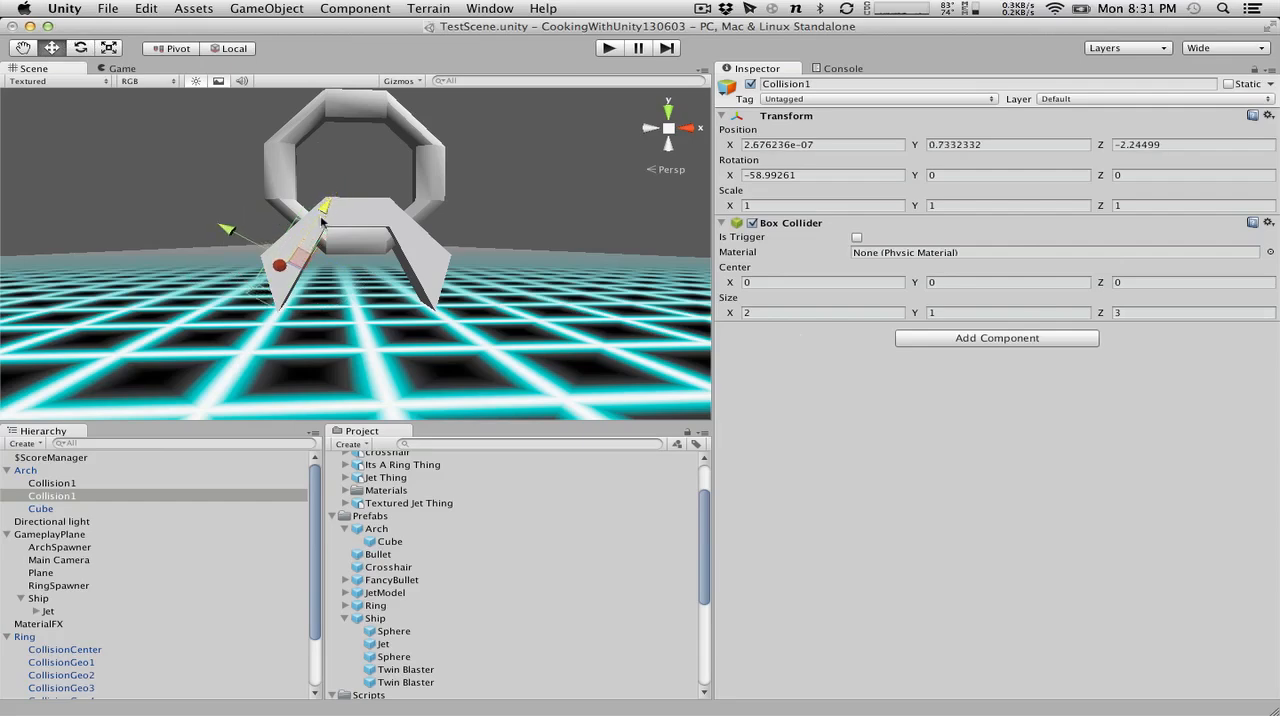
pyautogui.click(60, 496)
pyautogui.click(60, 483)
pyautogui.click(61, 498)
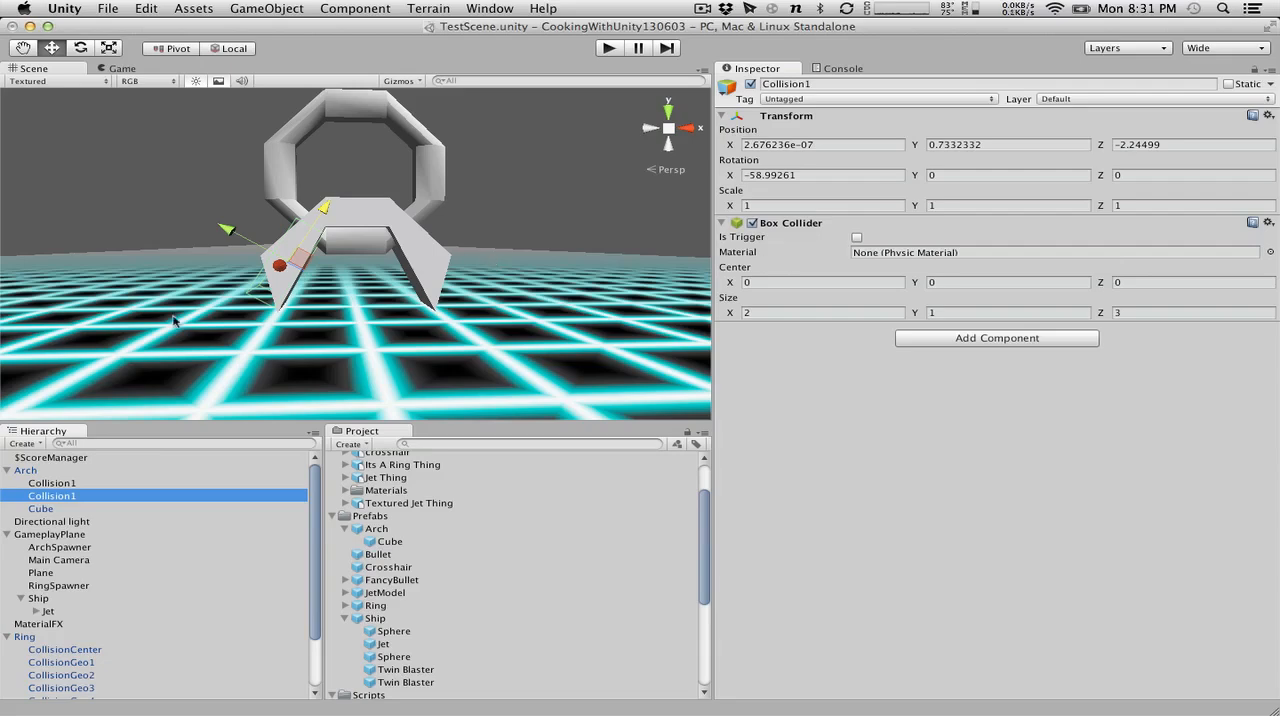
# Rename the arch's left-leg collider to Collision2 and duplicate it under the name Collision3.
pyautogui.click(84, 496)
pyautogui.write('2')
pyautogui.press('Return')
pyautogui.press('super+d')
pyautogui.click(91, 510)
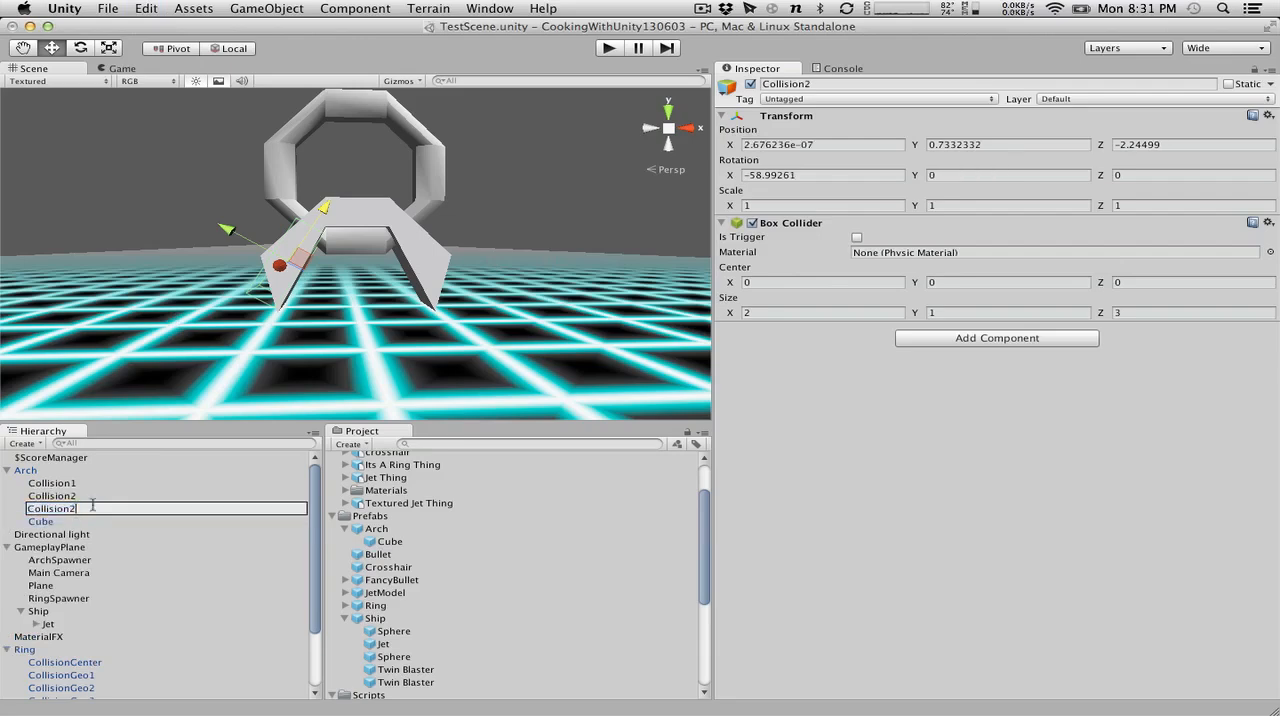
pyautogui.write('3')
pyautogui.press('Return')
# Mirror Collision3 onto the arch's right leg by setting its X rotation to 60 and its Z position to 2.24499.
pyautogui.click(718, 175)
pyautogui.write('60')
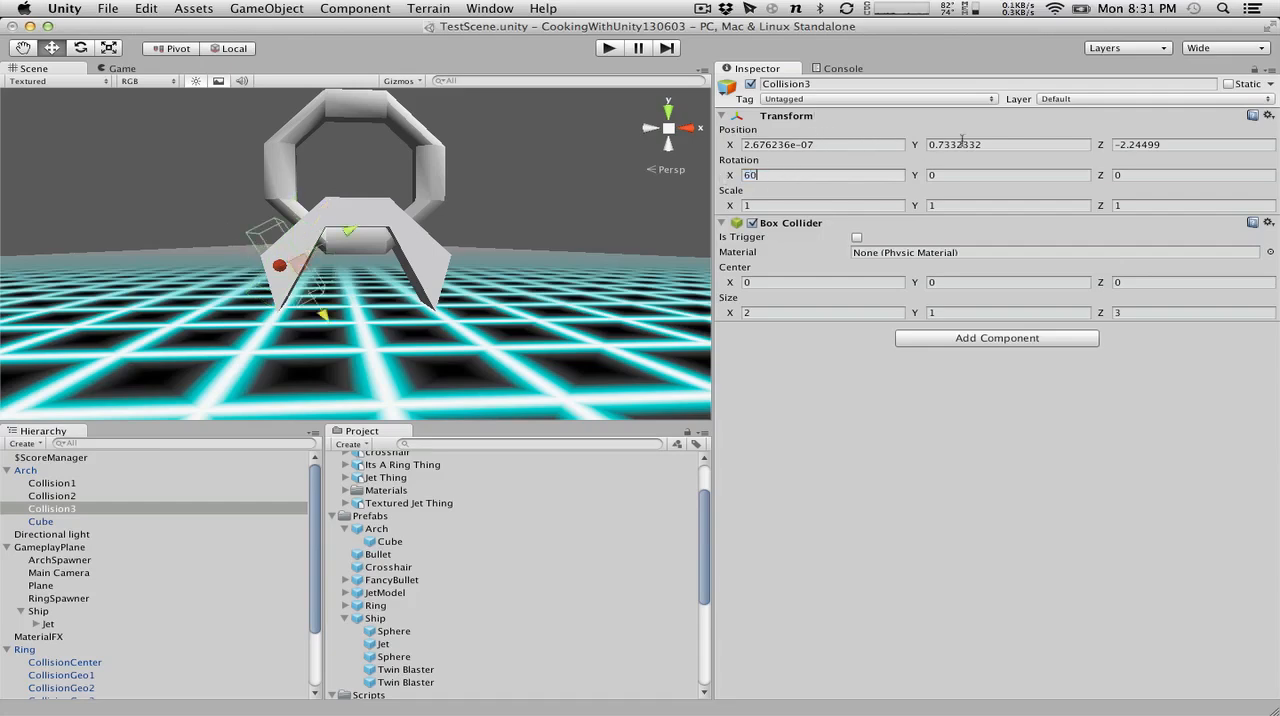
pyautogui.click(743, 146)
pyautogui.write('-')
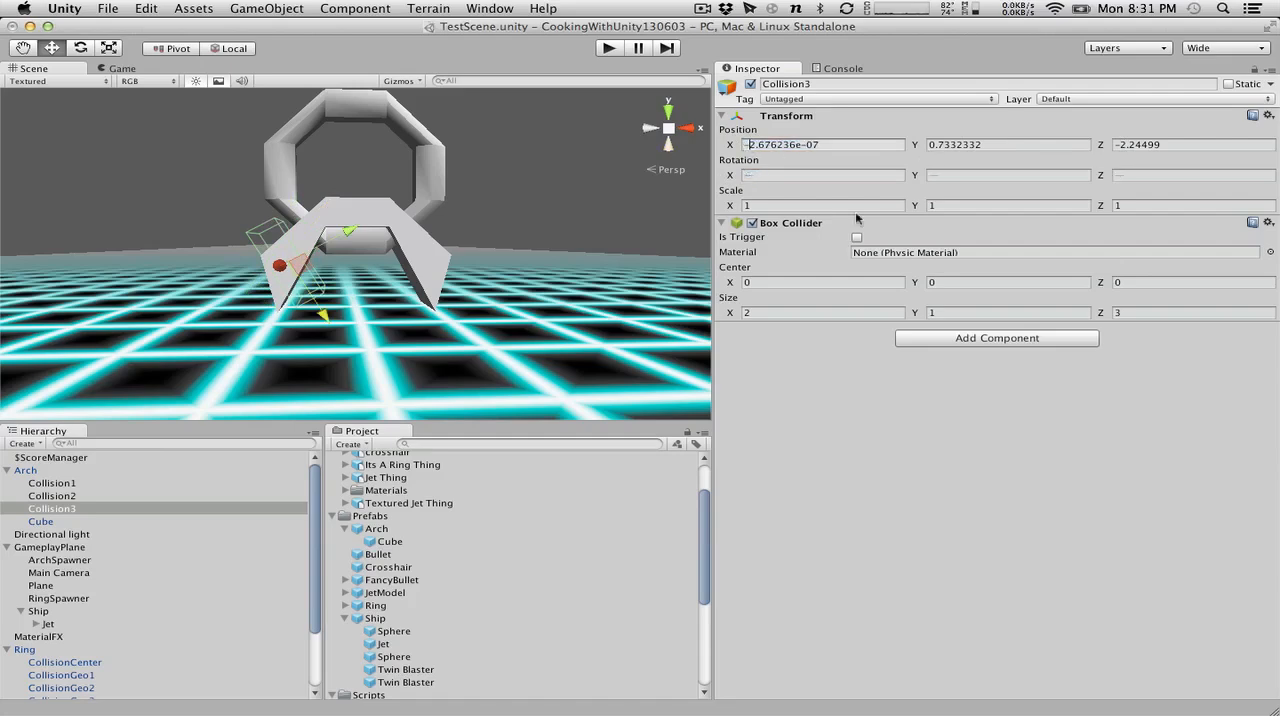
pyautogui.press('Tab')
pyautogui.press('Tab')
pyautogui.click(1124, 146)
pyautogui.press('BackSpace')
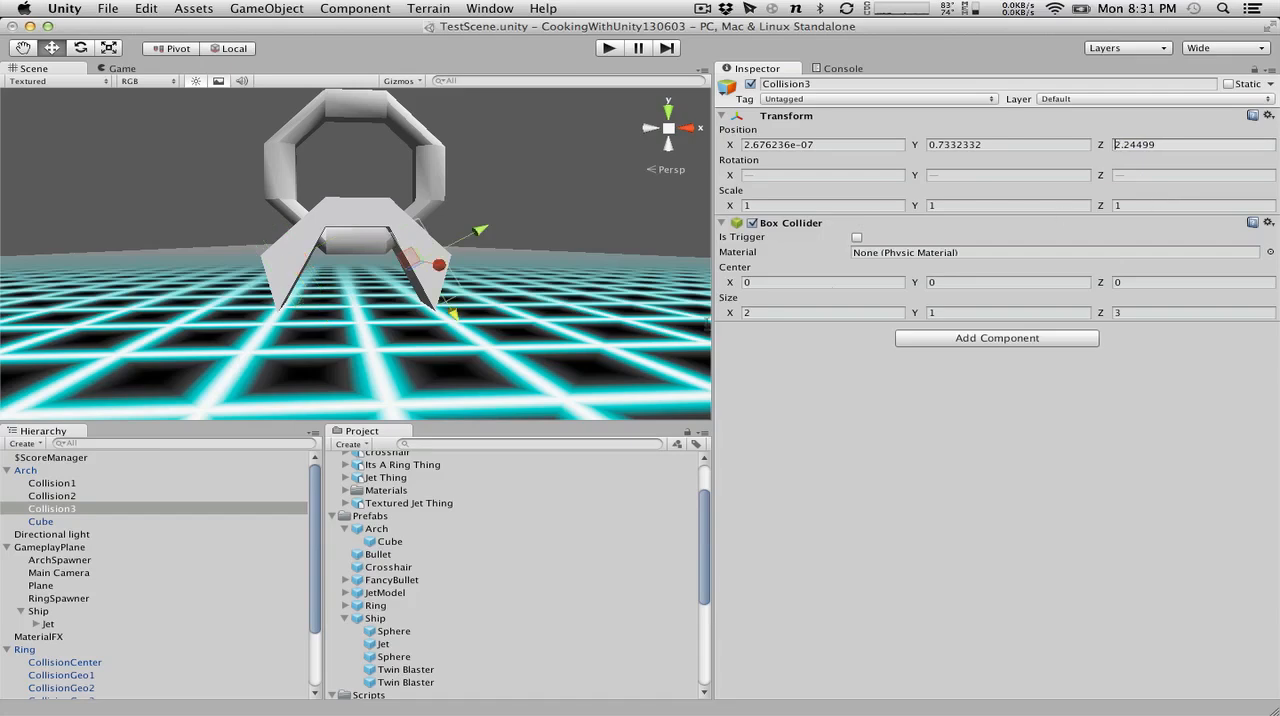
pyautogui.click(600, 211)
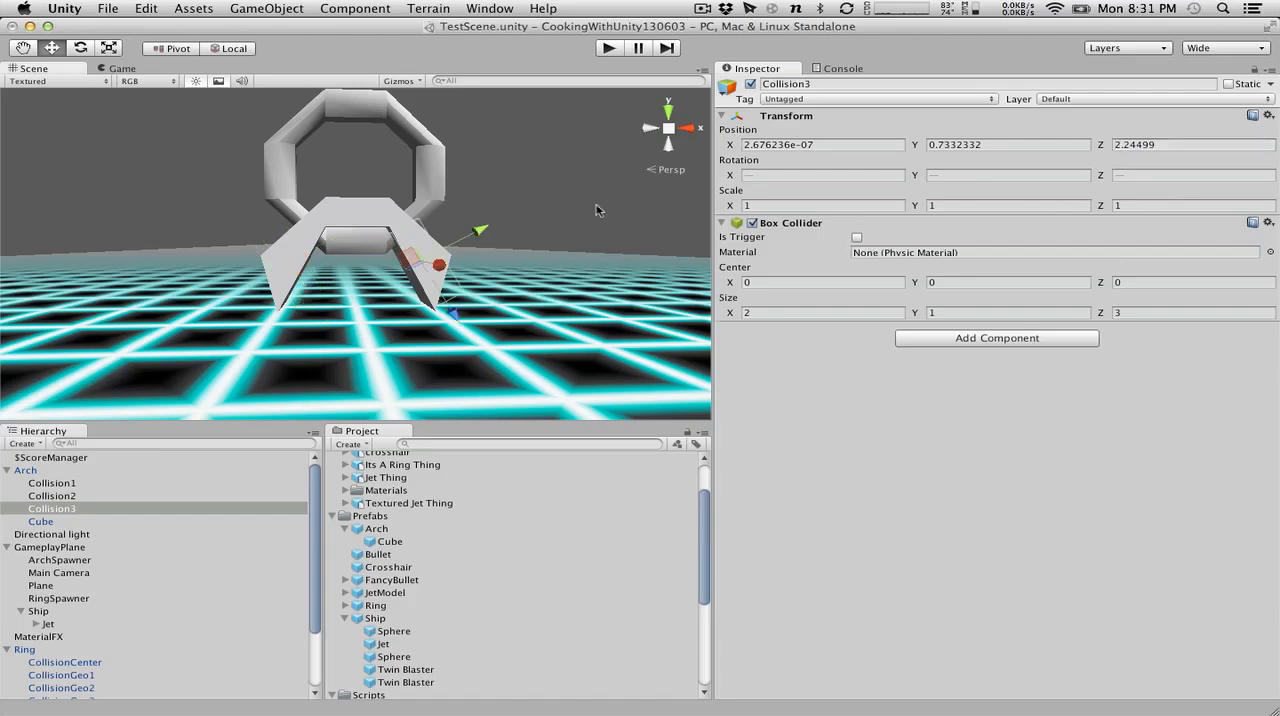
# Compare the placement of Collision1, Collision2 and Collision3 on the arch, and inspect the arch's Cube mesh.
pyautogui.click(45, 495)
pyautogui.press('Up')
pyautogui.press('Down')
pyautogui.press('Down')
pyautogui.press('Up')
pyautogui.press('Up')
pyautogui.press('Down')
pyautogui.press('Down')
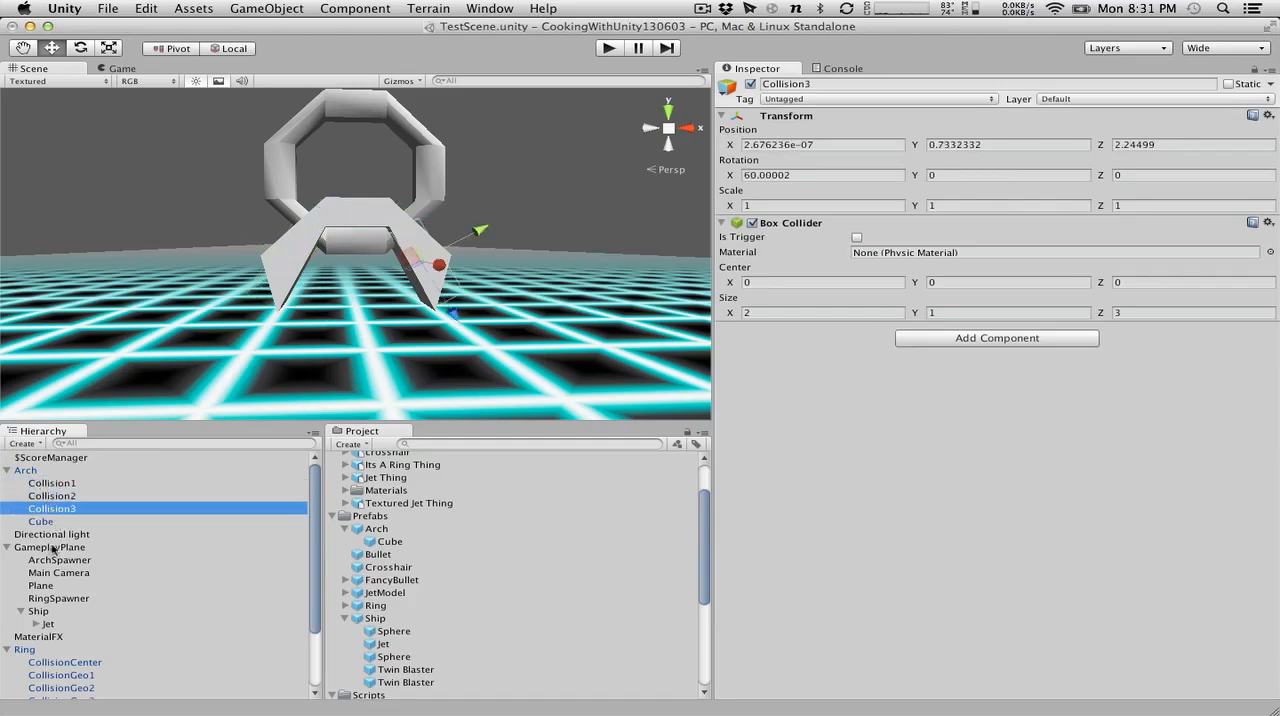
pyautogui.click(50, 522)
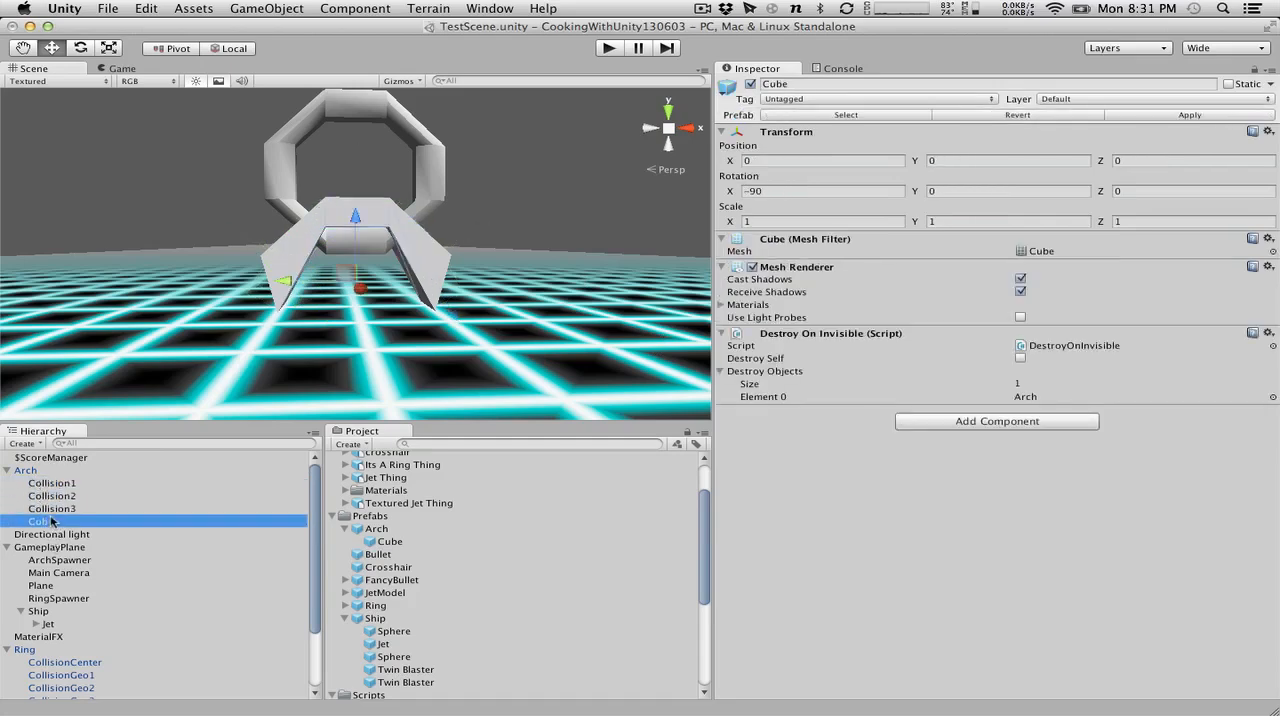
# Apply the Arch instance's changes to its prefab and delete the Arch and Ring instances from the scene.
pyautogui.click(22, 469)
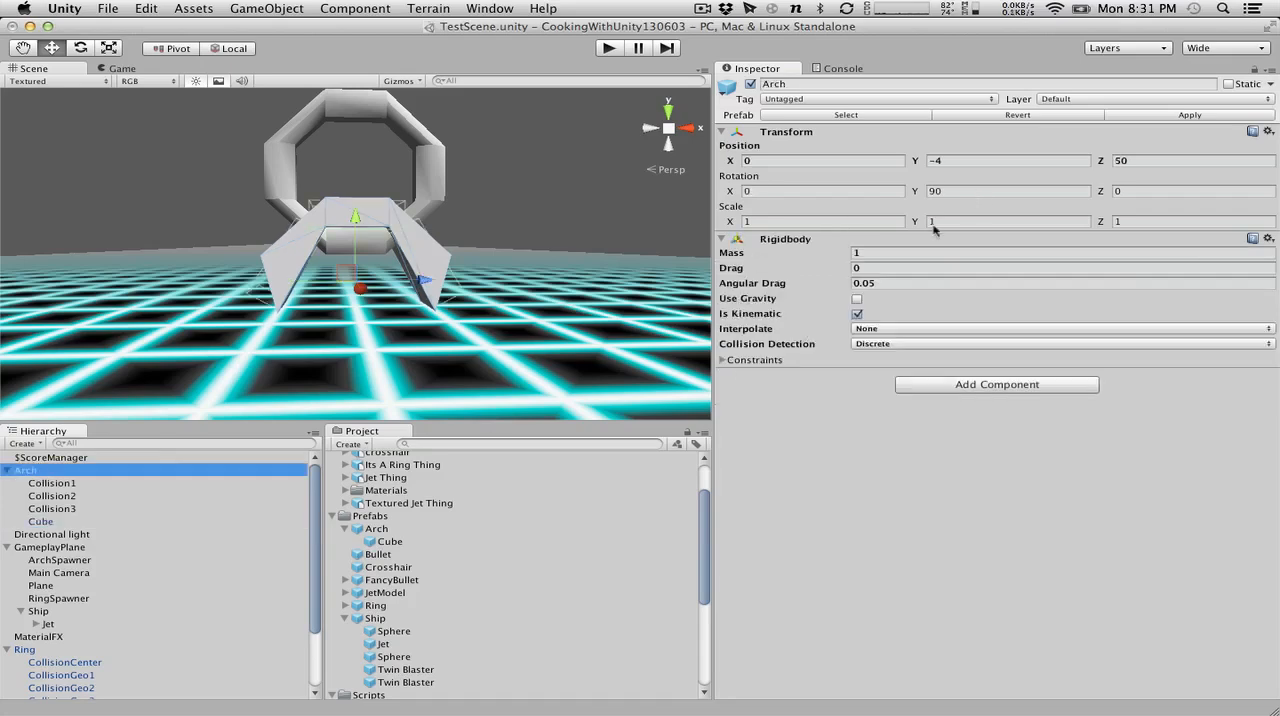
pyautogui.click(1222, 113)
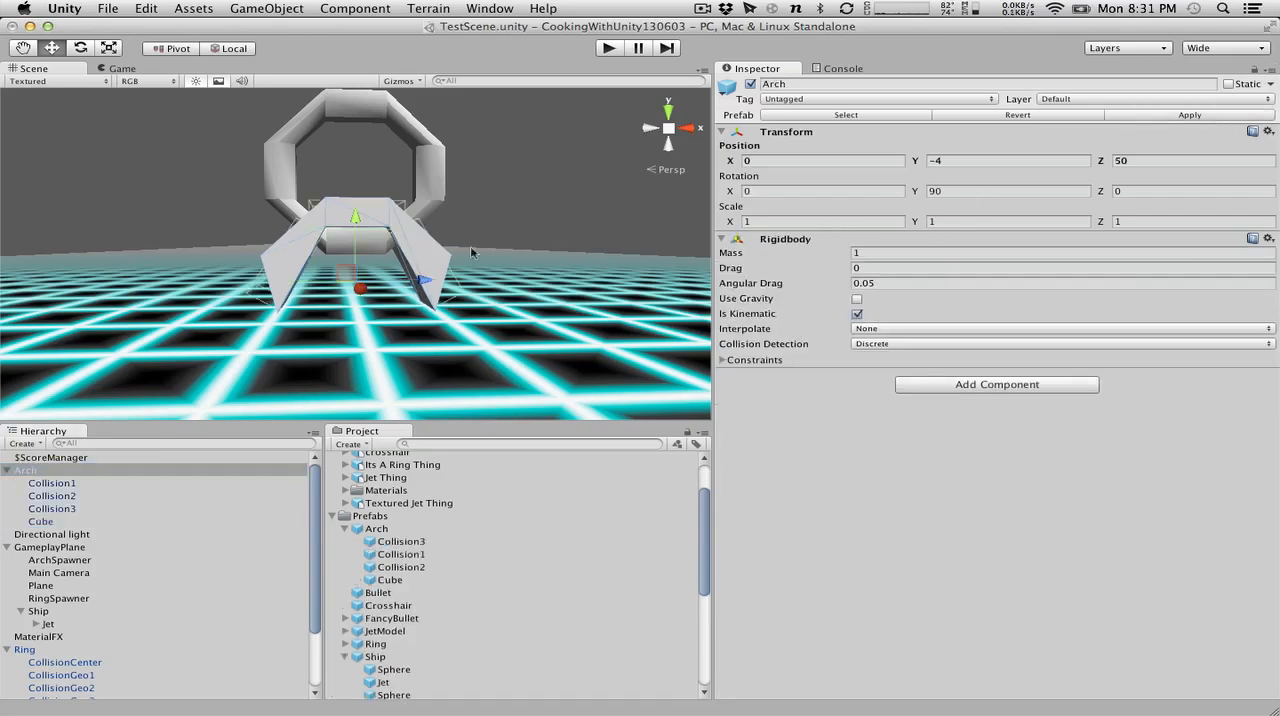
pyautogui.click(28, 469)
pyautogui.rightClick(28, 469)
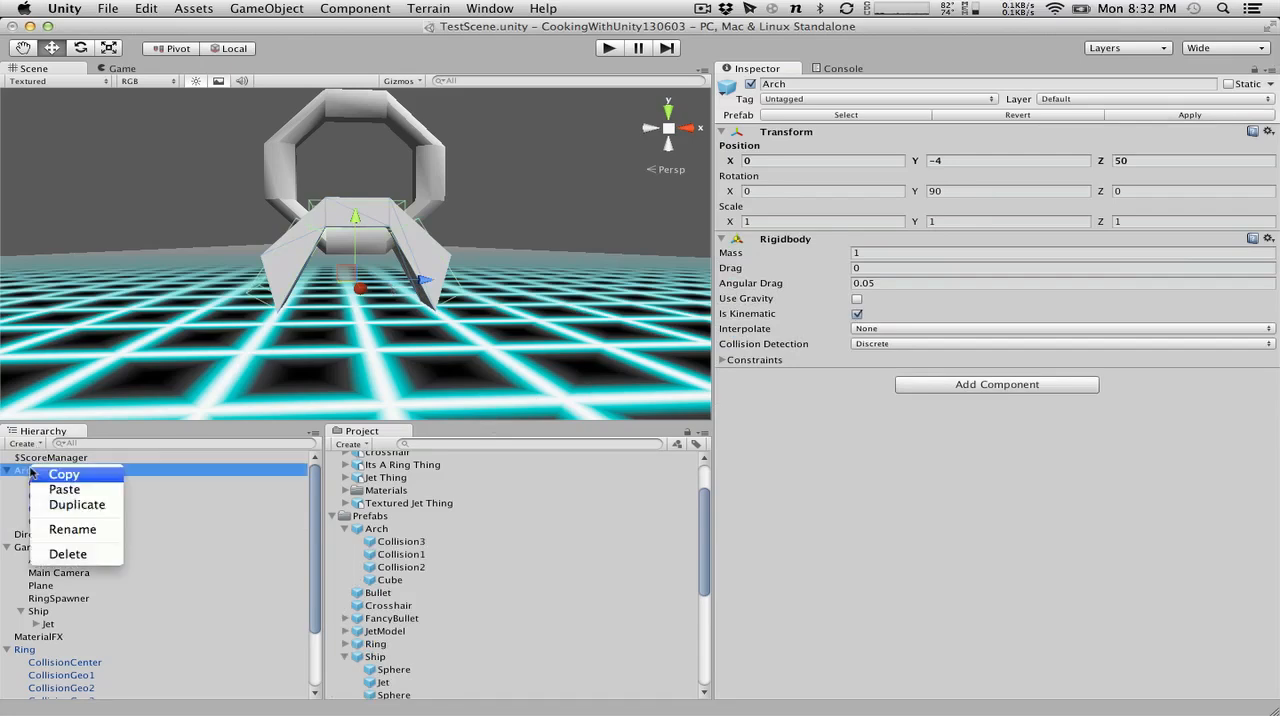
pyautogui.click(79, 558)
pyautogui.click(36, 585)
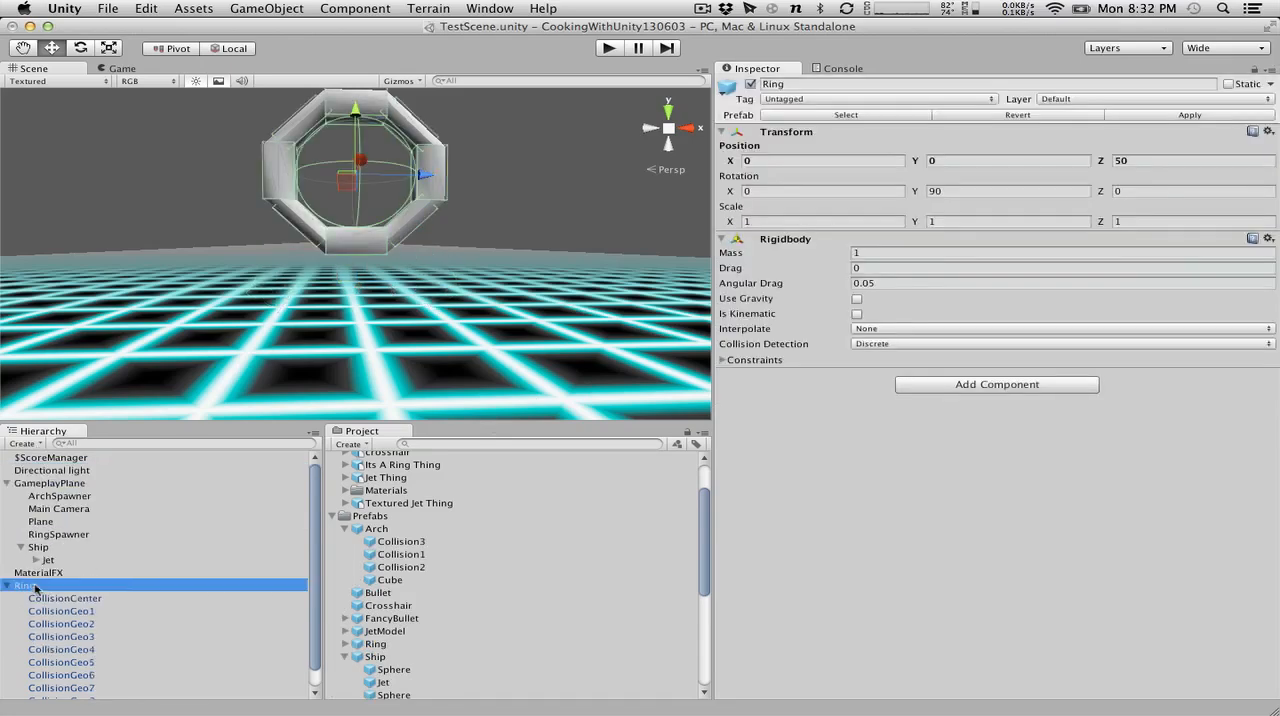
pyautogui.rightClick(36, 585)
pyautogui.click(91, 673)
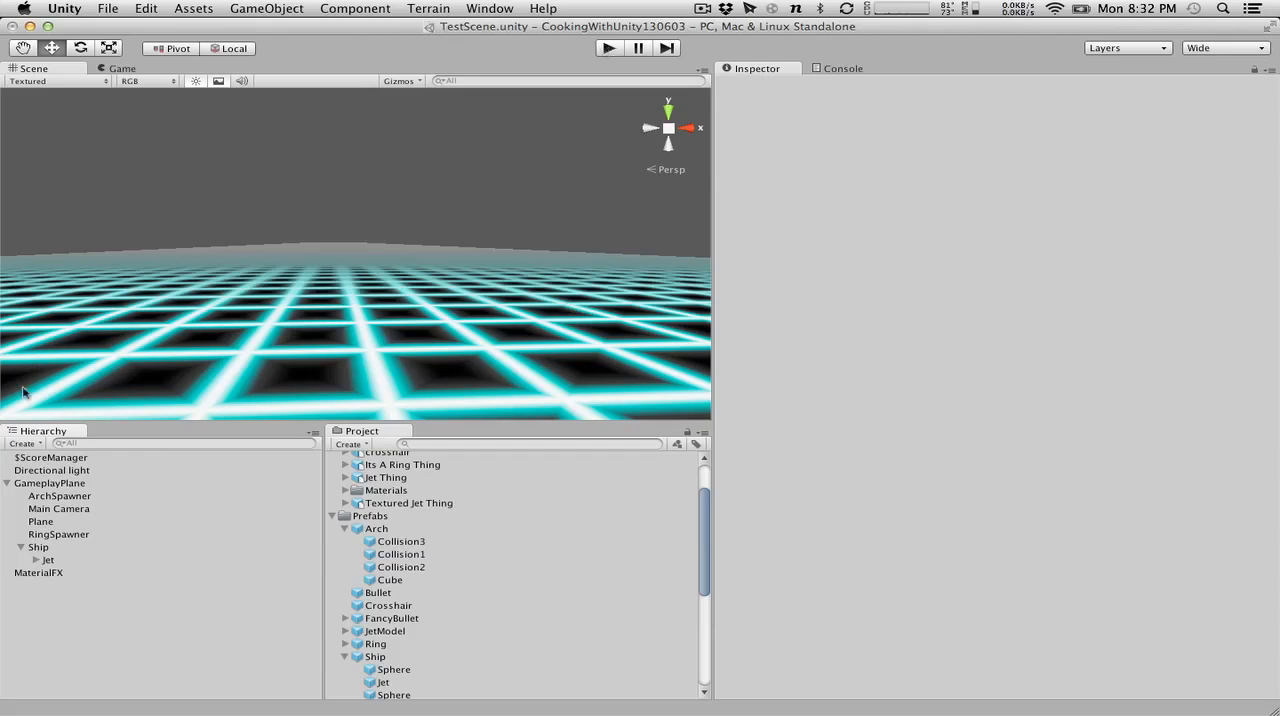
# Place an instance of the Arch prefab back in the scene and expand its children.
pyautogui.scroll(-10, 409, 526)
pyautogui.scroll(12, 395, 630)
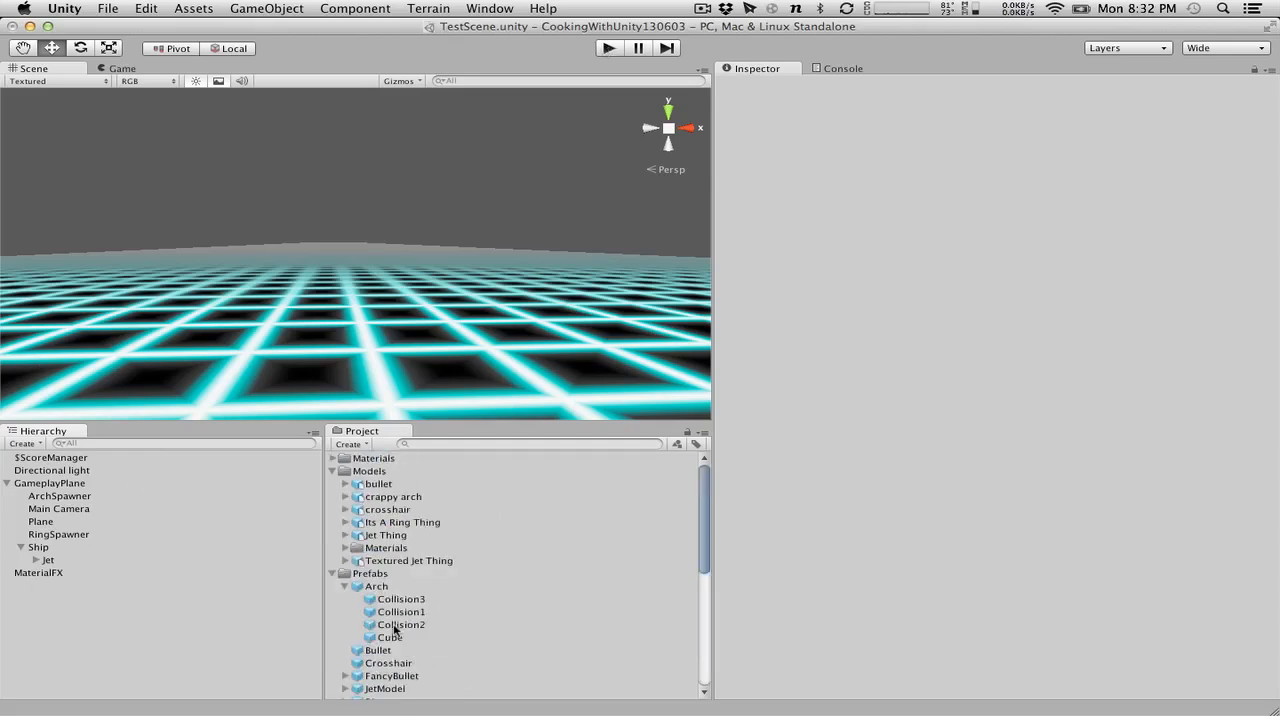
pyautogui.scroll(-10, 395, 630)
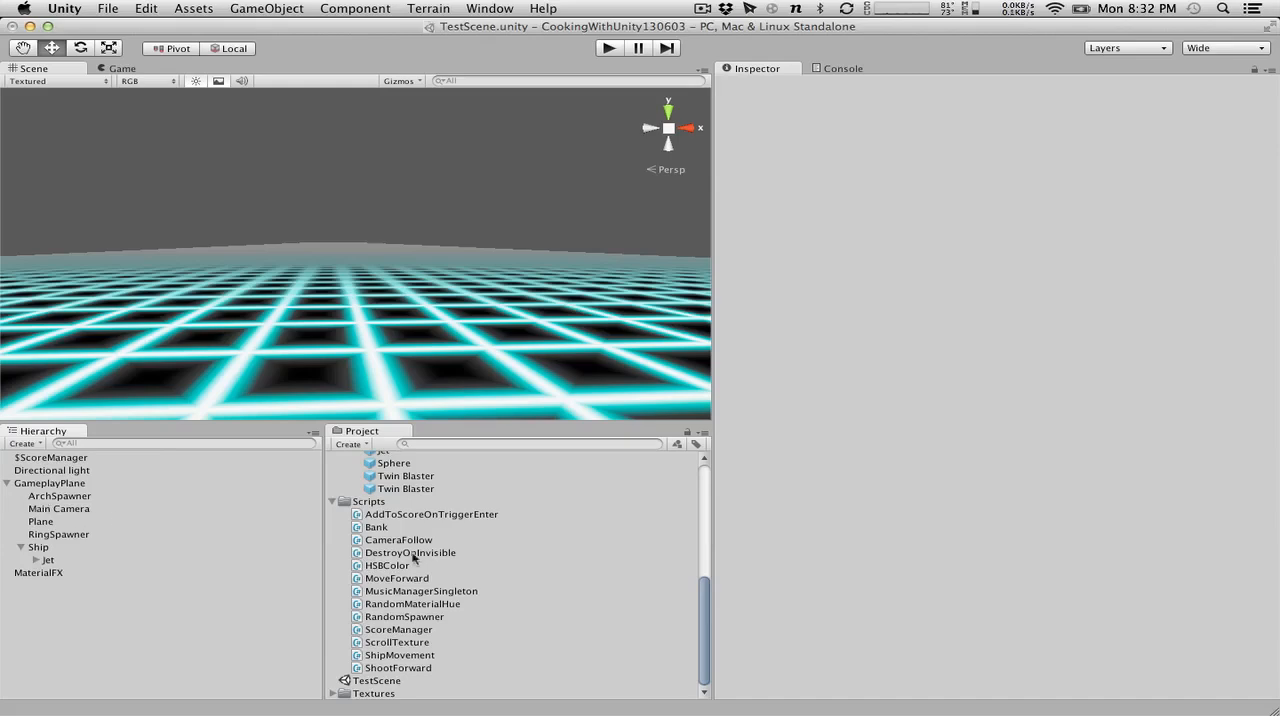
pyautogui.scroll(10, 415, 560)
pyautogui.moveTo(377, 586); pyautogui.dragTo(138, 642)
pyautogui.click(8, 471)
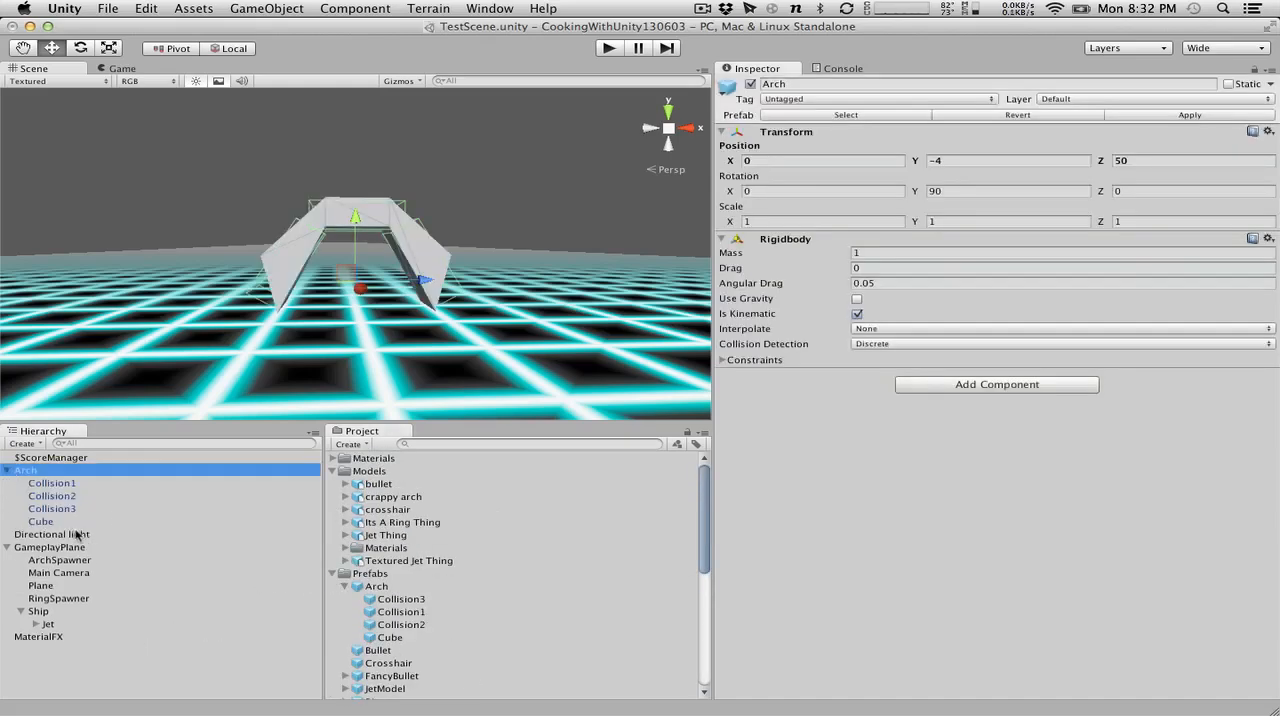
# Place an instance of the Ring prefab in the scene and set its Z position to 50.
pyautogui.scroll(-10, 394, 604)
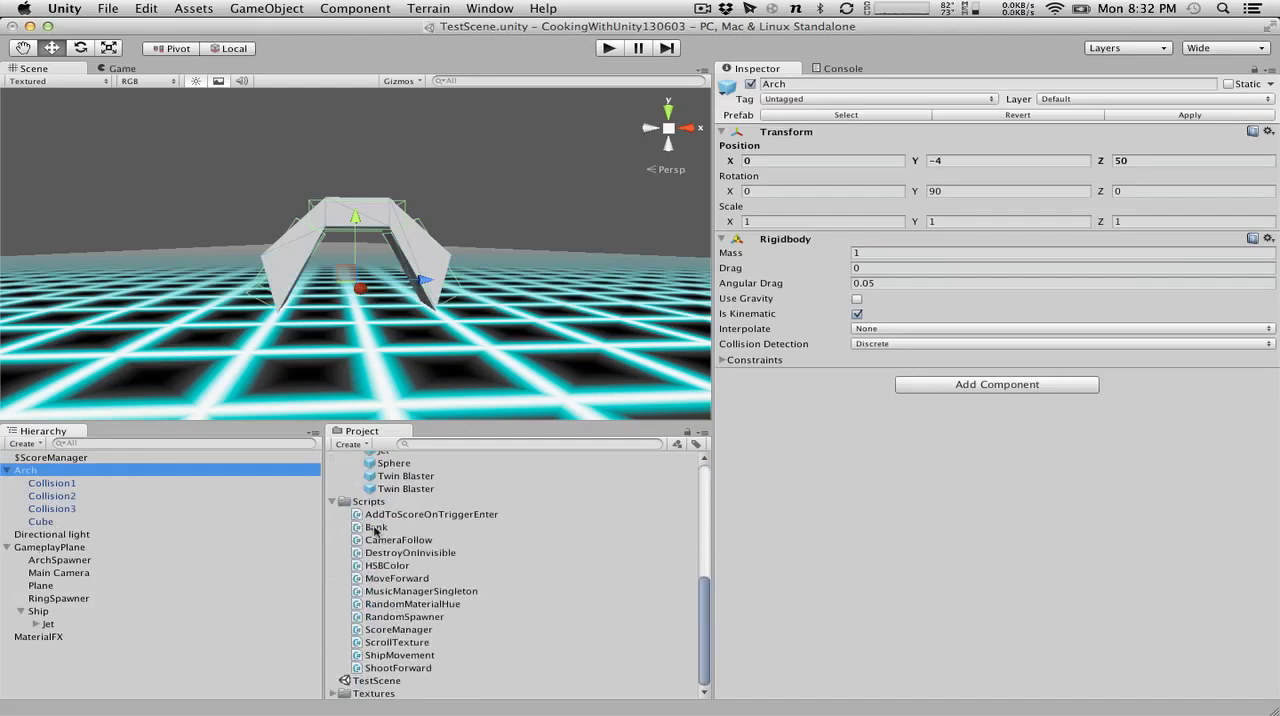
pyautogui.scroll(3, 378, 535)
pyautogui.moveTo(376, 496); pyautogui.dragTo(141, 662)
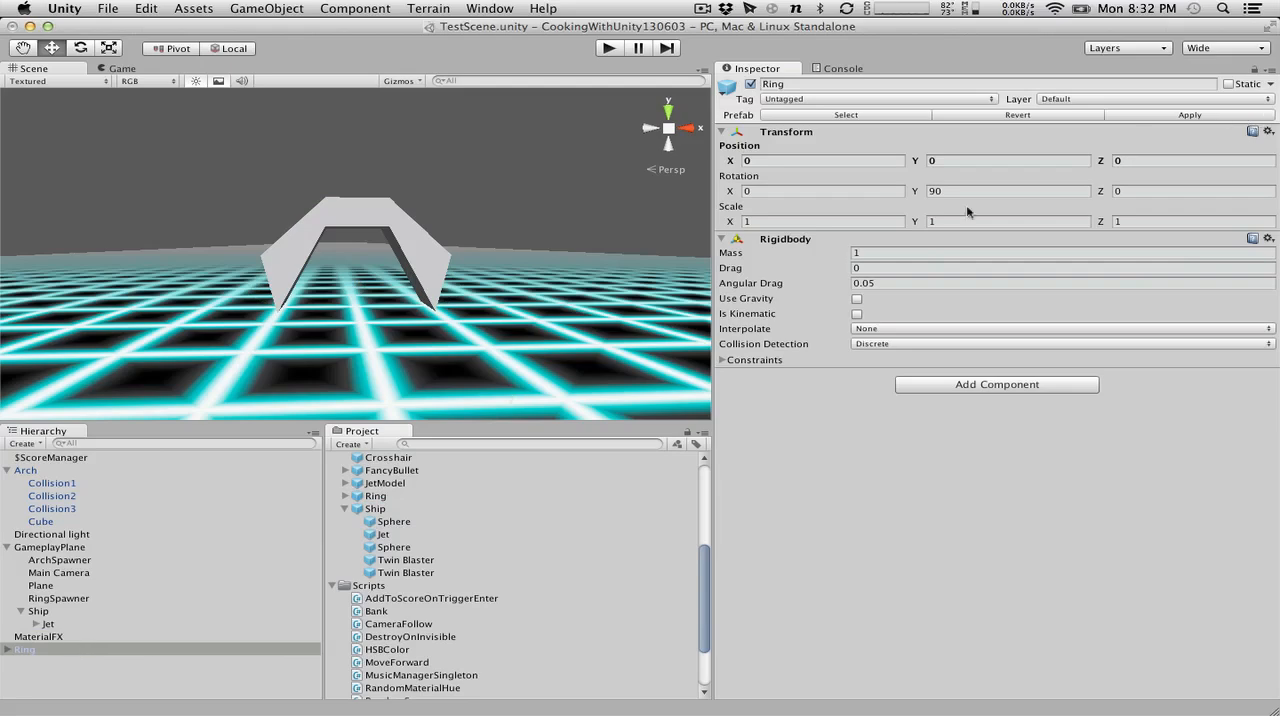
pyautogui.write('50')
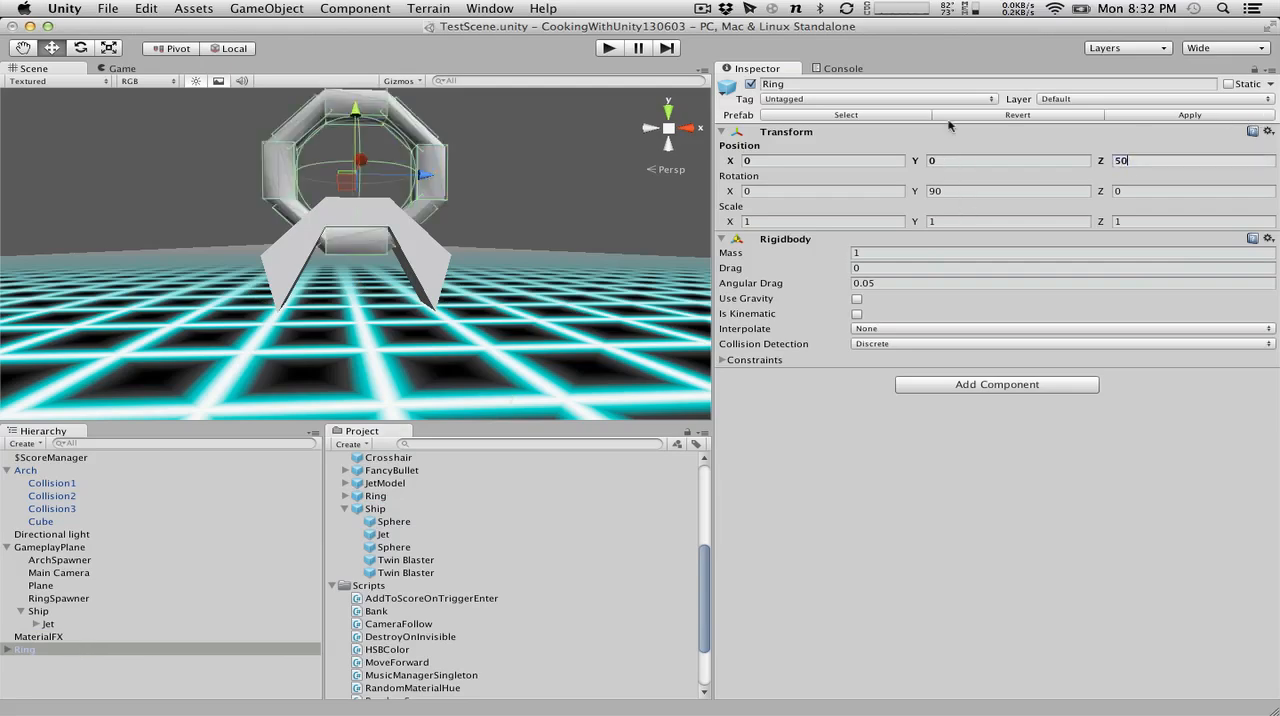
# Copy the Ring's CollisionCenter trigger and make the copy a child of the Arch.
pyautogui.click(7, 649)
pyautogui.click(66, 664)
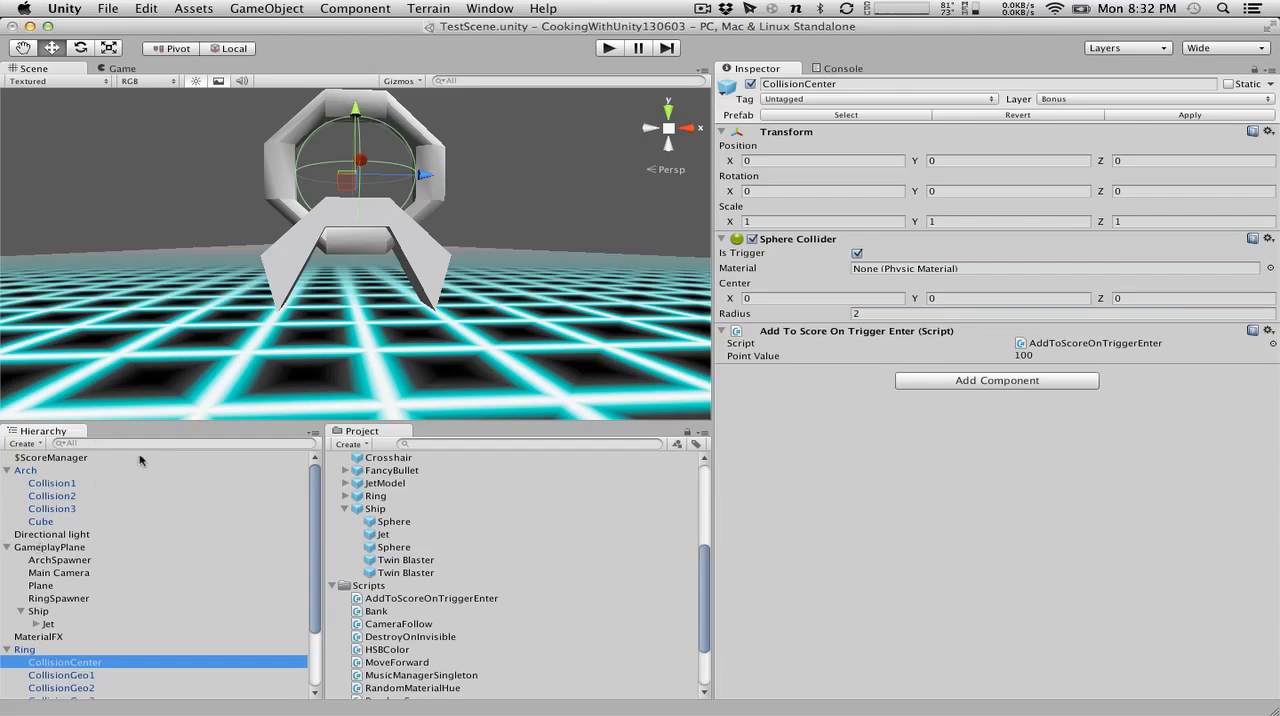
pyautogui.click(28, 472)
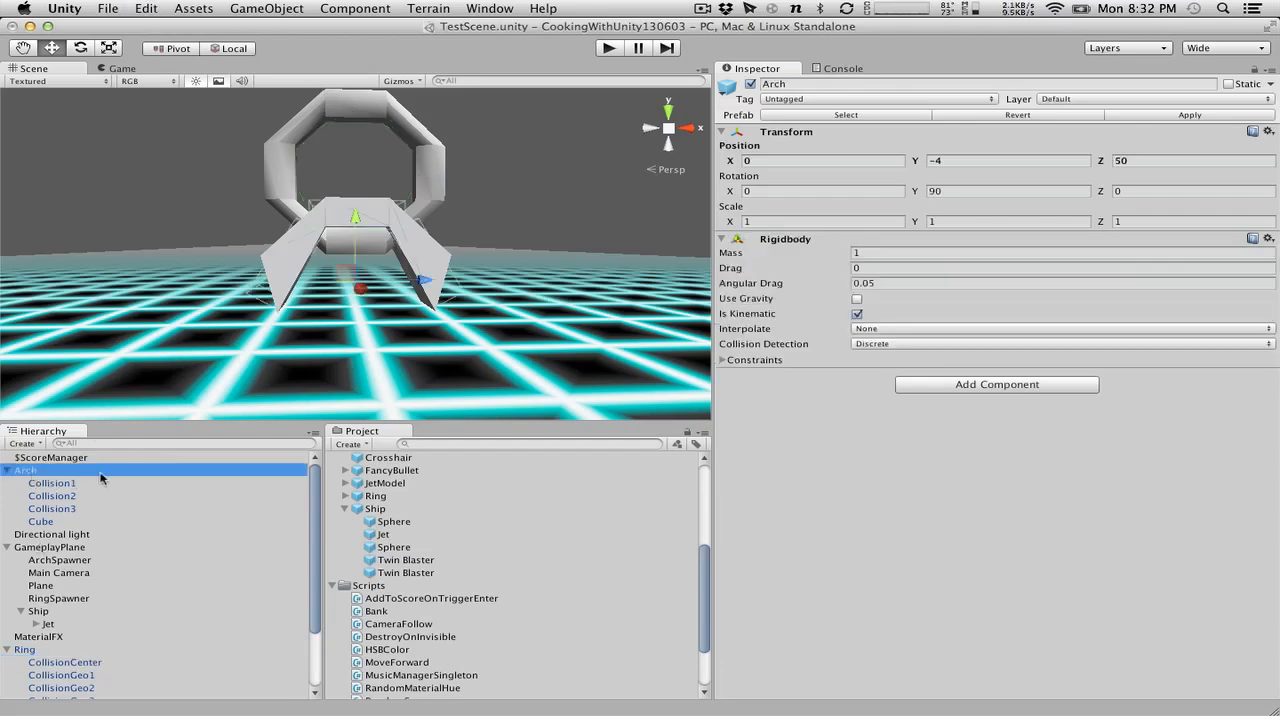
pyautogui.moveTo(100, 478); pyautogui.dragTo(100, 478)
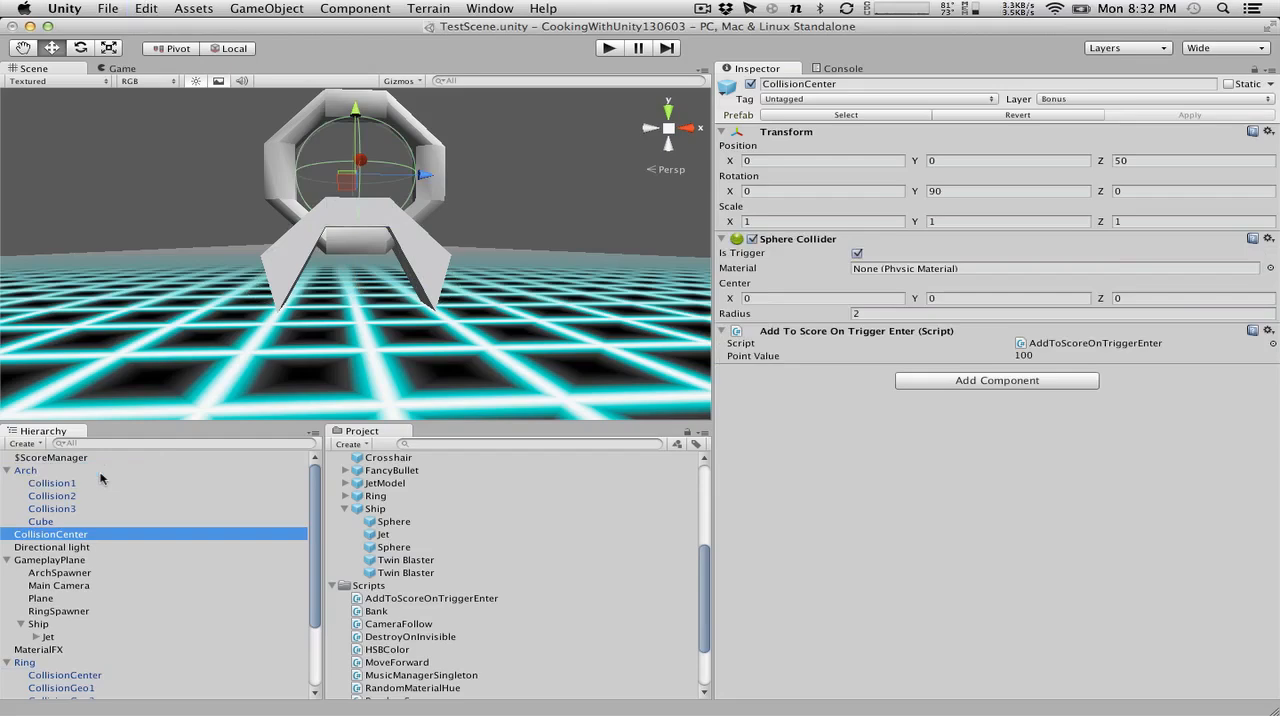
pyautogui.moveTo(48, 534); pyautogui.dragTo(35, 476)
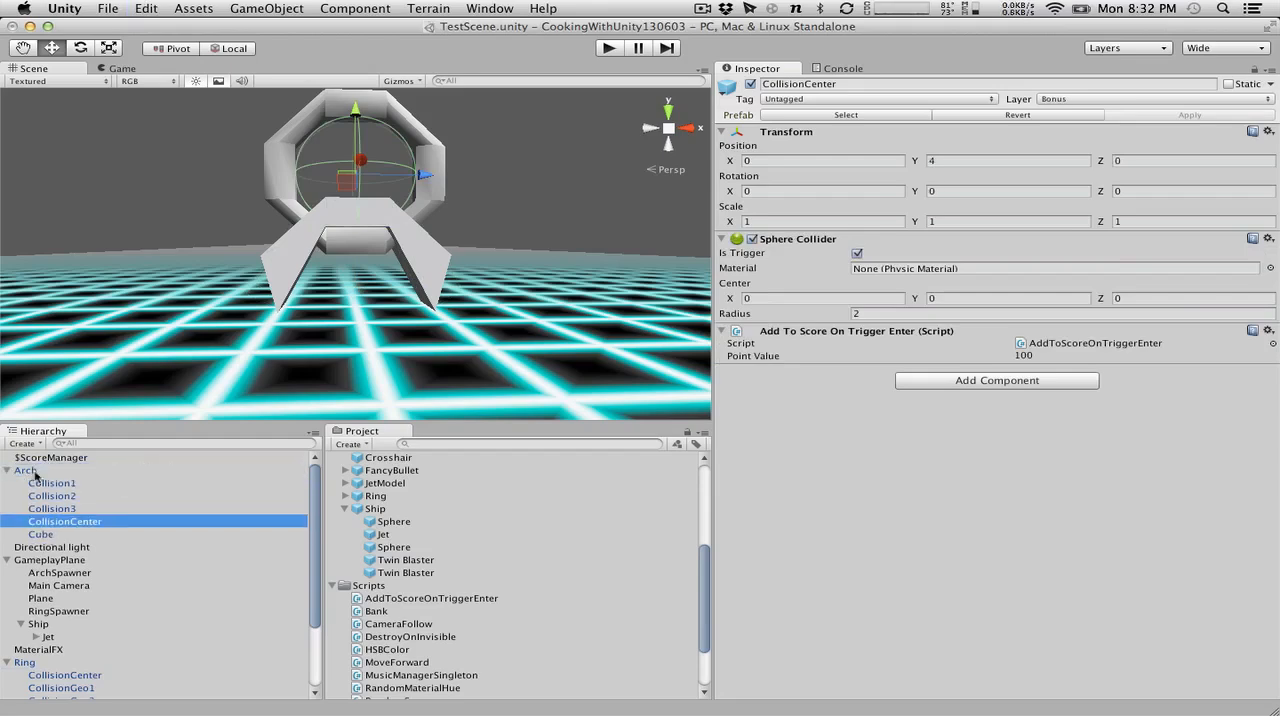
# Set the Arch's CollisionCenter Y position to 0 and its sphere collider radius to 1.75.
pyautogui.click(960, 162)
pyautogui.write('0')
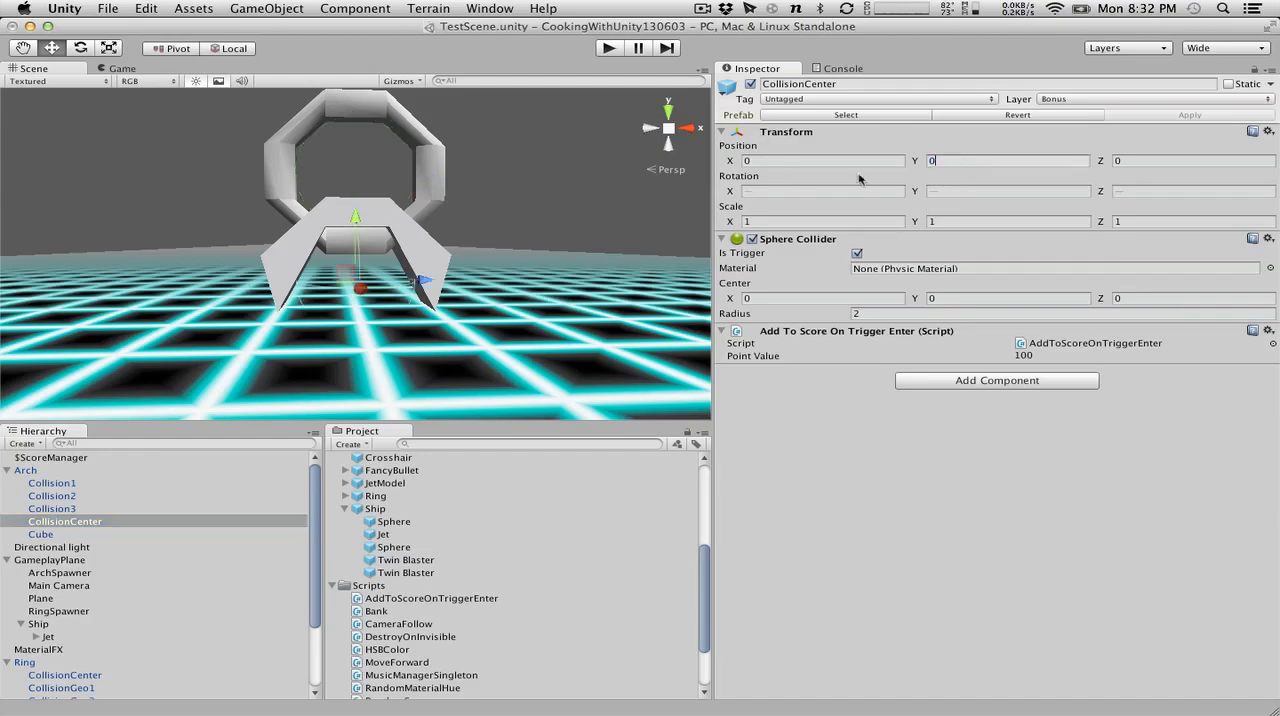
pyautogui.keyDown('alt'); pyautogui.moveTo(296, 208); pyautogui.dragTo(144, 177); pyautogui.keyUp('alt')
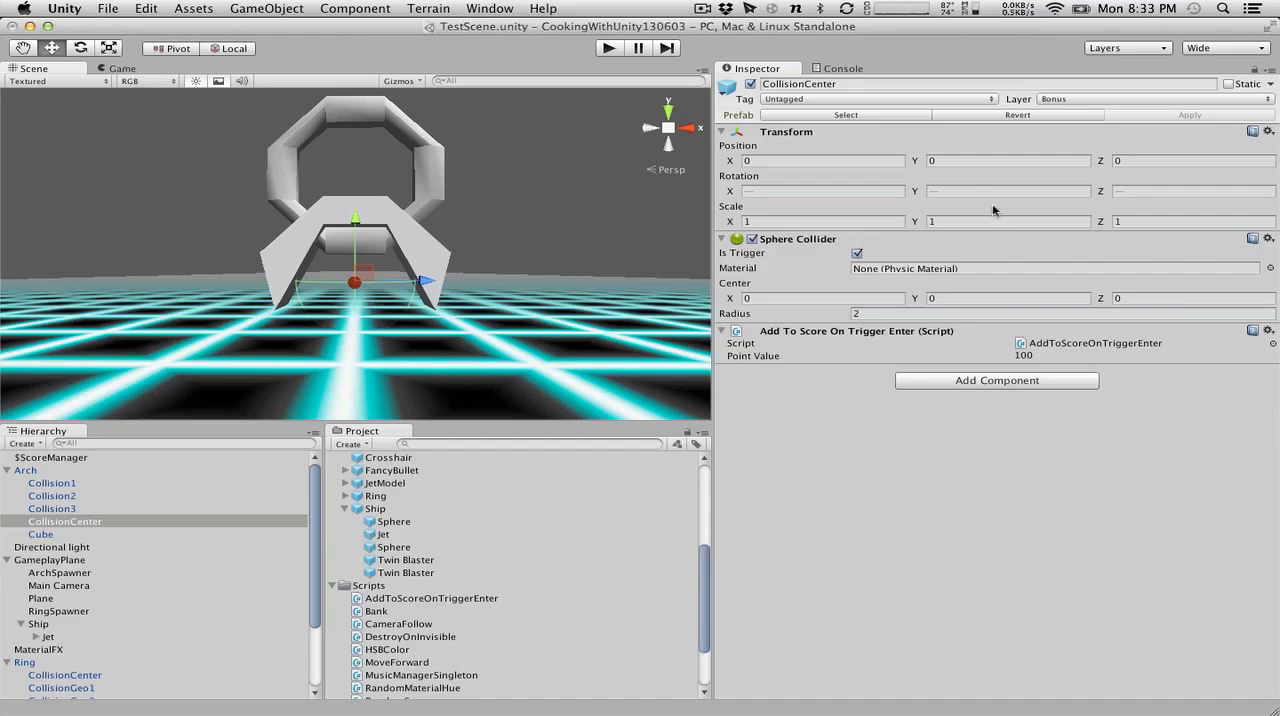
pyautogui.click(879, 313)
pyautogui.write('1.75')
pyautogui.keyDown('alt'); pyautogui.moveTo(600, 290); pyautogui.dragTo(407, 318); pyautogui.keyUp('alt')
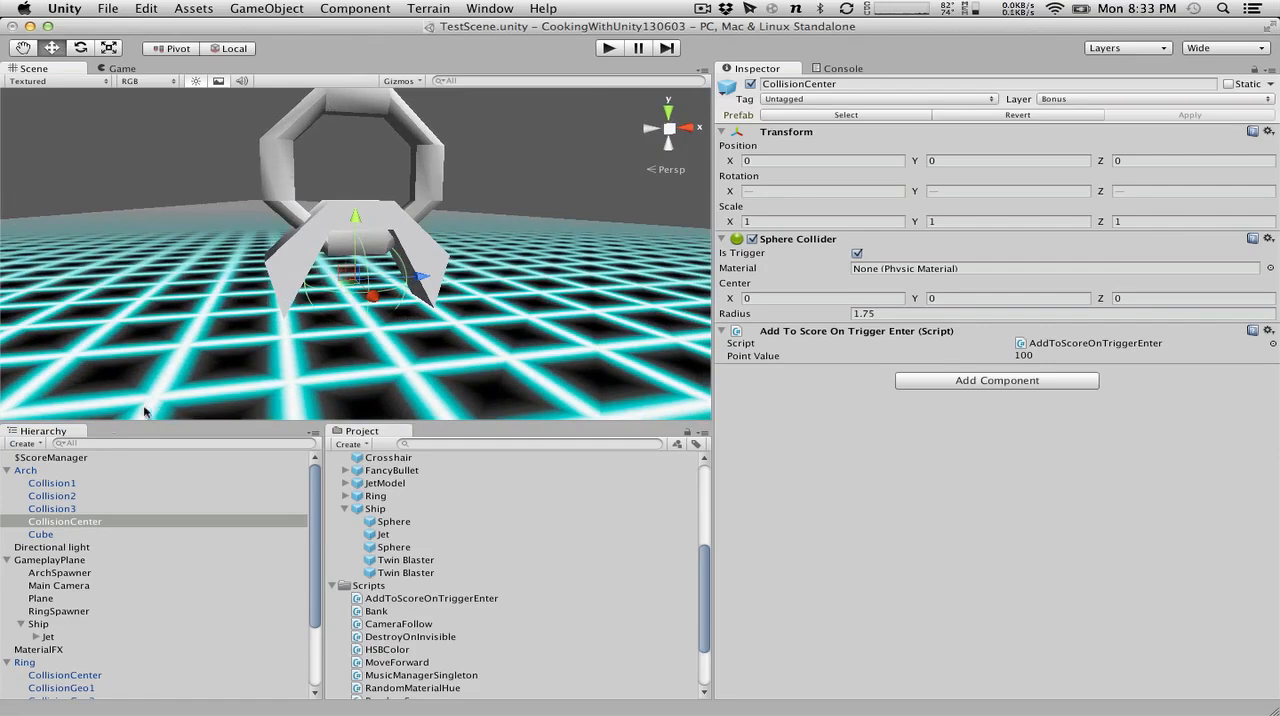
# Update the Arch prefab with the new CollisionCenter child, and remove both the Arch and Ring instances from the scene.
pyautogui.click(38, 473)
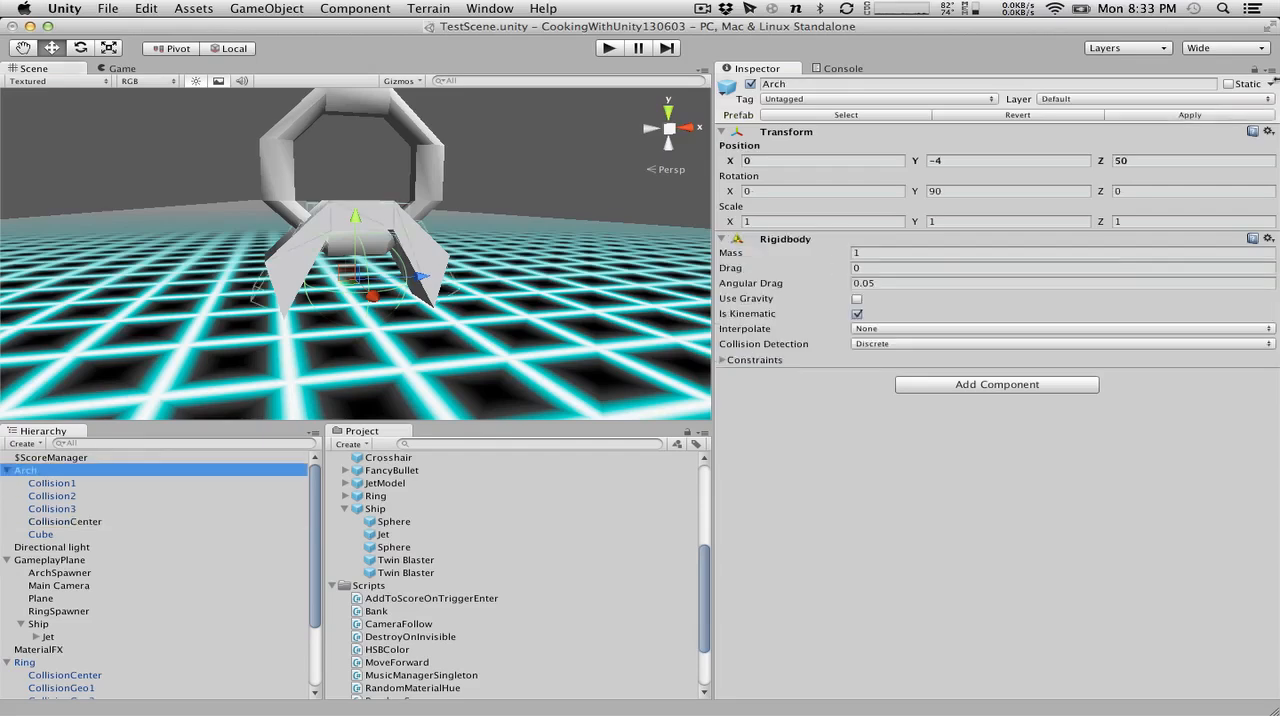
pyautogui.click(281, 139)
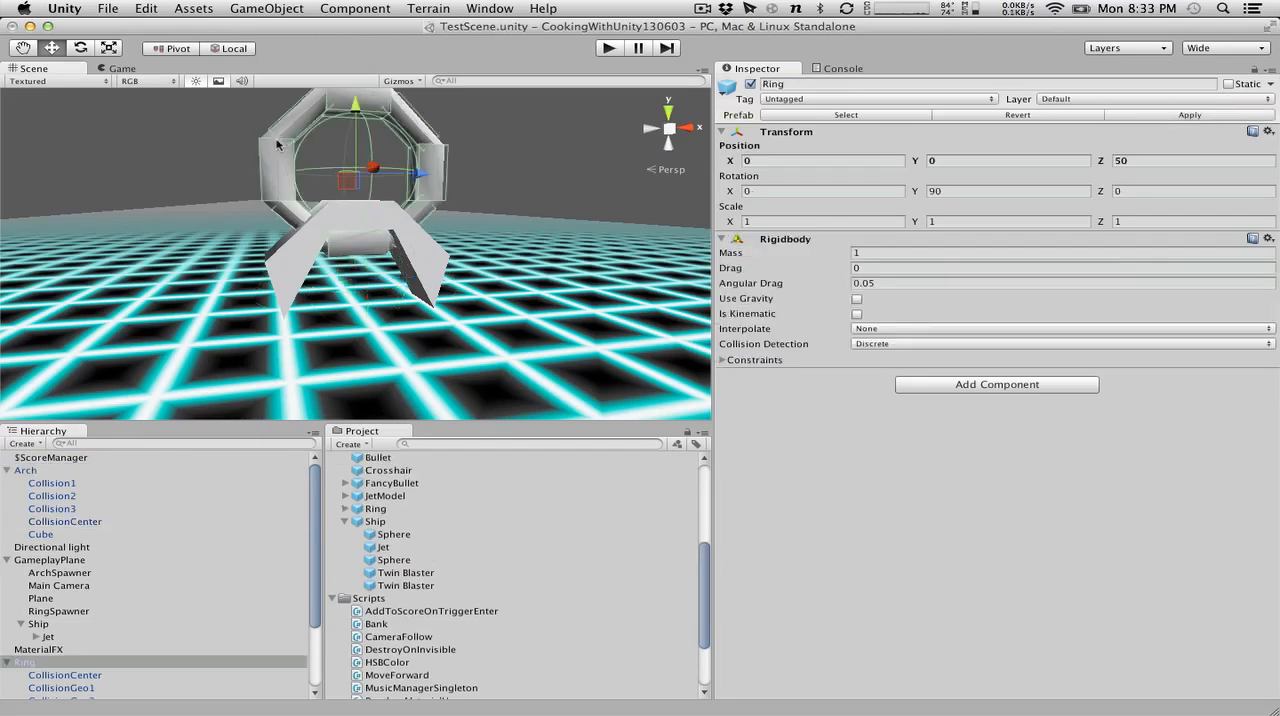
pyautogui.keyDown('shift'); pyautogui.click(321, 218); pyautogui.keyUp('shift')
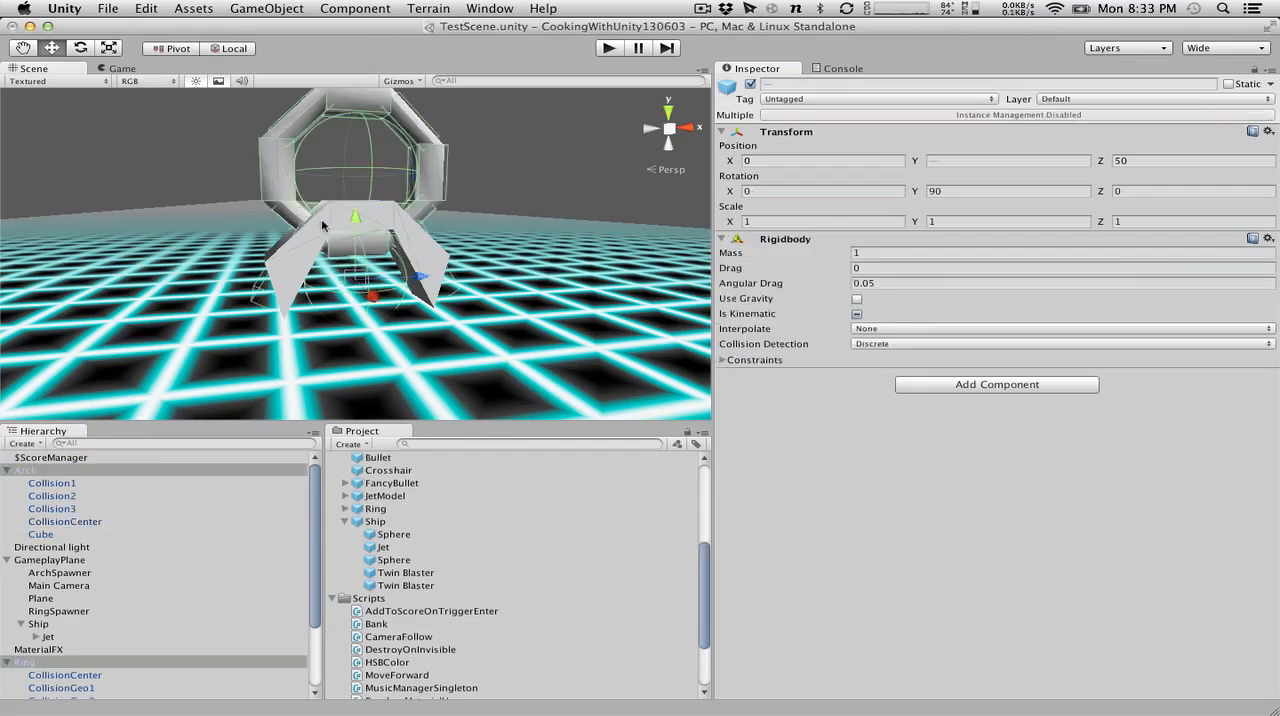
pyautogui.rightClick(62, 470)
pyautogui.click(97, 556)
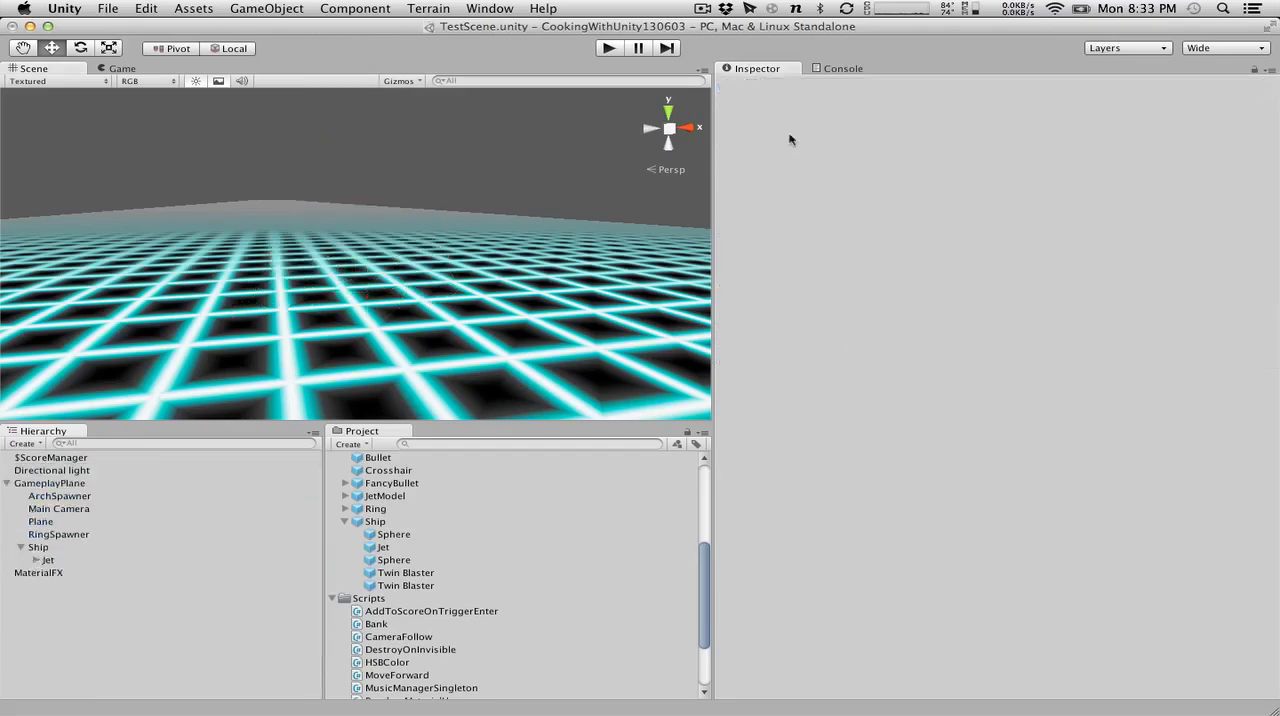
# Run the game and steer the ship around while firing bullets at the approaching objects.
pyautogui.click(607, 48)
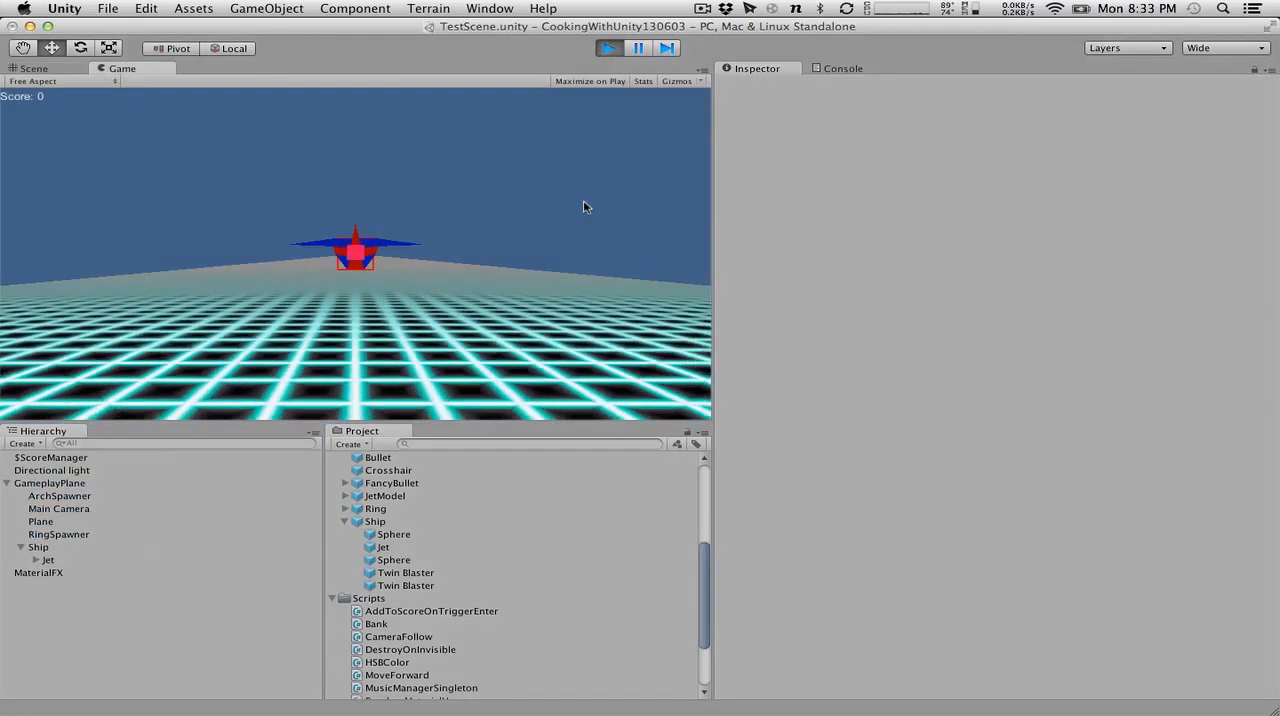
pyautogui.press('a')
pyautogui.press('w')
pyautogui.click(586, 207)
pyautogui.click(586, 207)
pyautogui.press('s')
pyautogui.press('a')
pyautogui.press('w')
pyautogui.click(586, 207)
pyautogui.press('d')
pyautogui.click(586, 207)
pyautogui.click(586, 207)
pyautogui.press('s')
pyautogui.press('w')
pyautogui.click(586, 207)
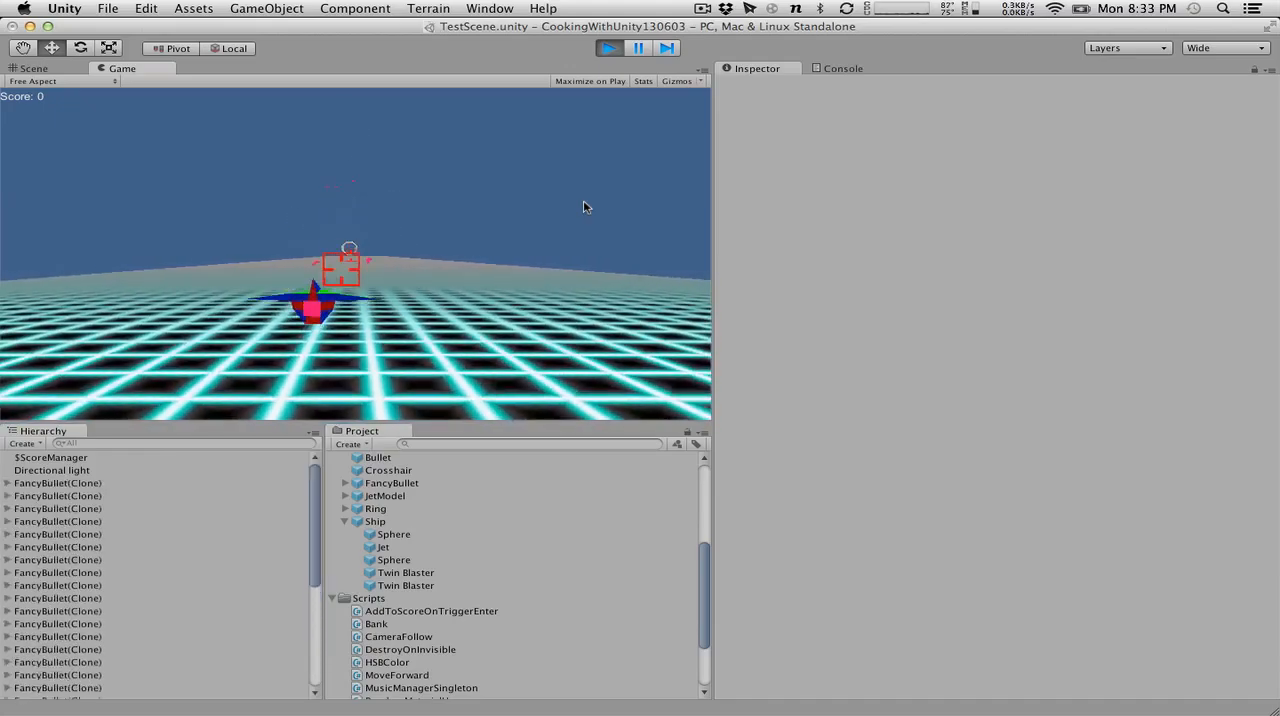
# Steer the ship around and through the approaching arches and rings to test the scoring, and stop the game.
pyautogui.press('d')
pyautogui.press('w')
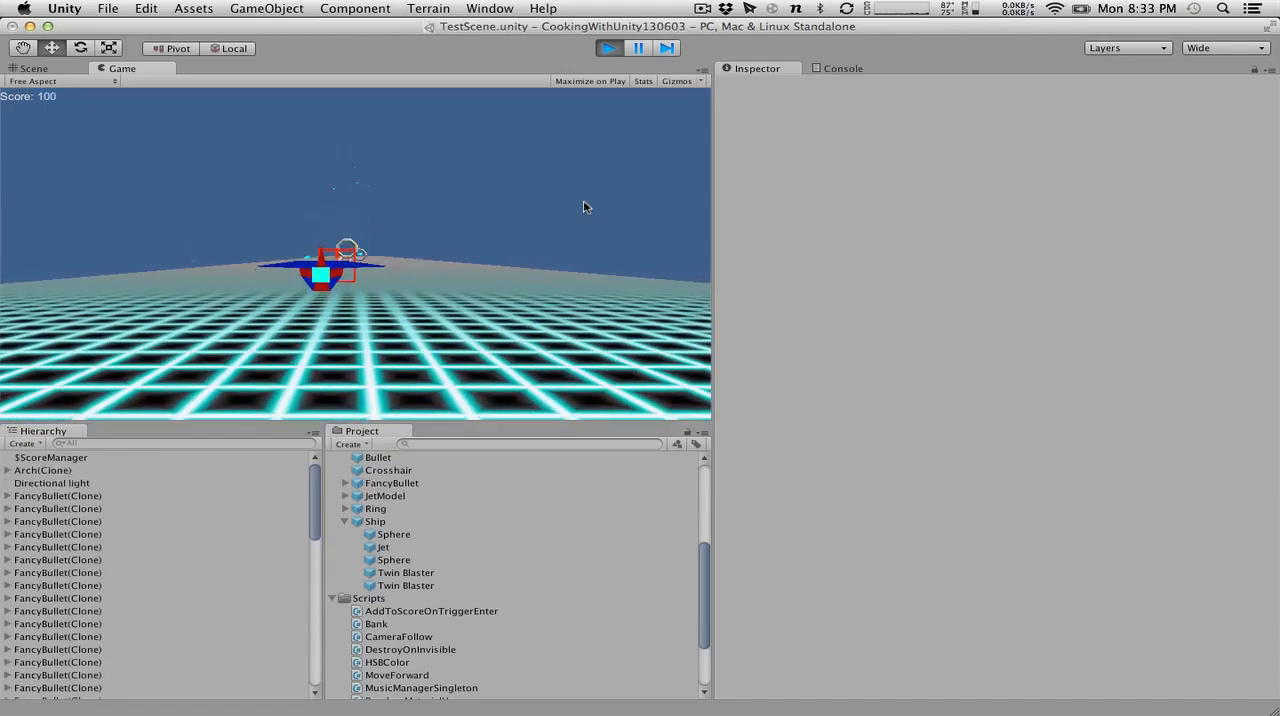
pyautogui.press('a')
pyautogui.press('w')
pyautogui.press('d')
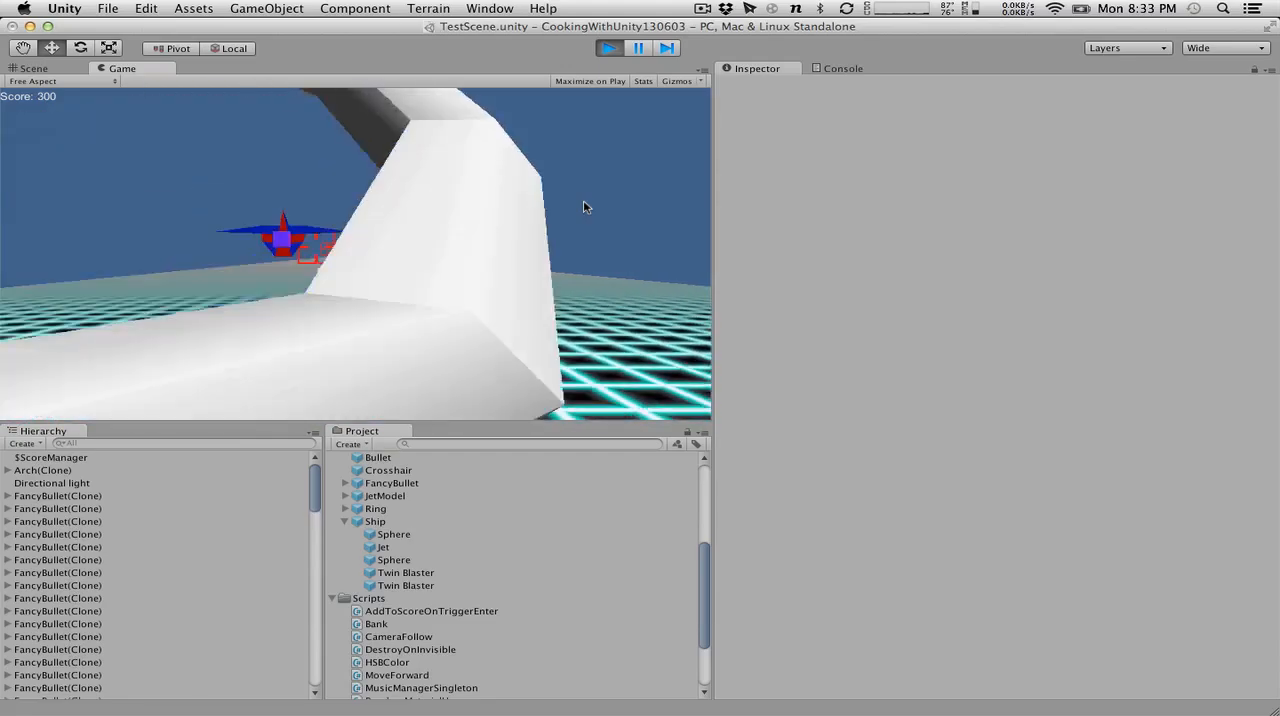
pyautogui.press('s')
pyautogui.press('d')
pyautogui.press('w')
pyautogui.press('s')
pyautogui.press('a')
pyautogui.press('s')
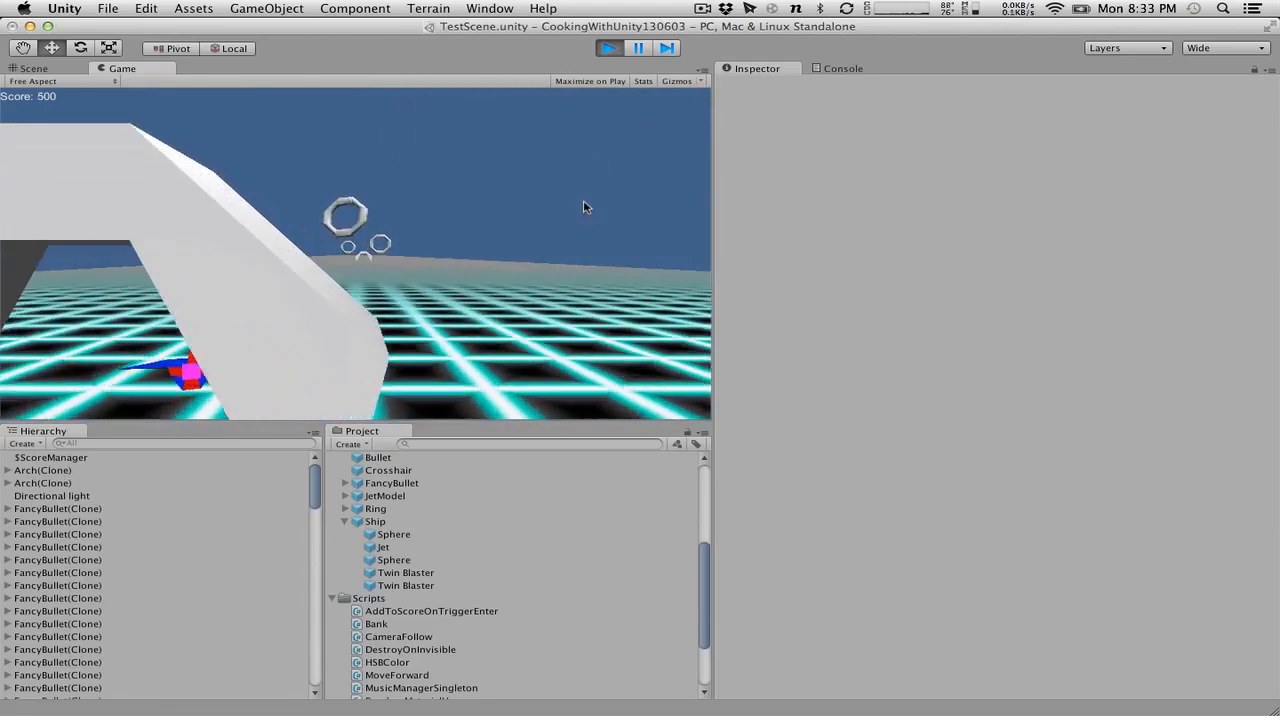
pyautogui.press('w')
pyautogui.press('d')
pyautogui.press('w')
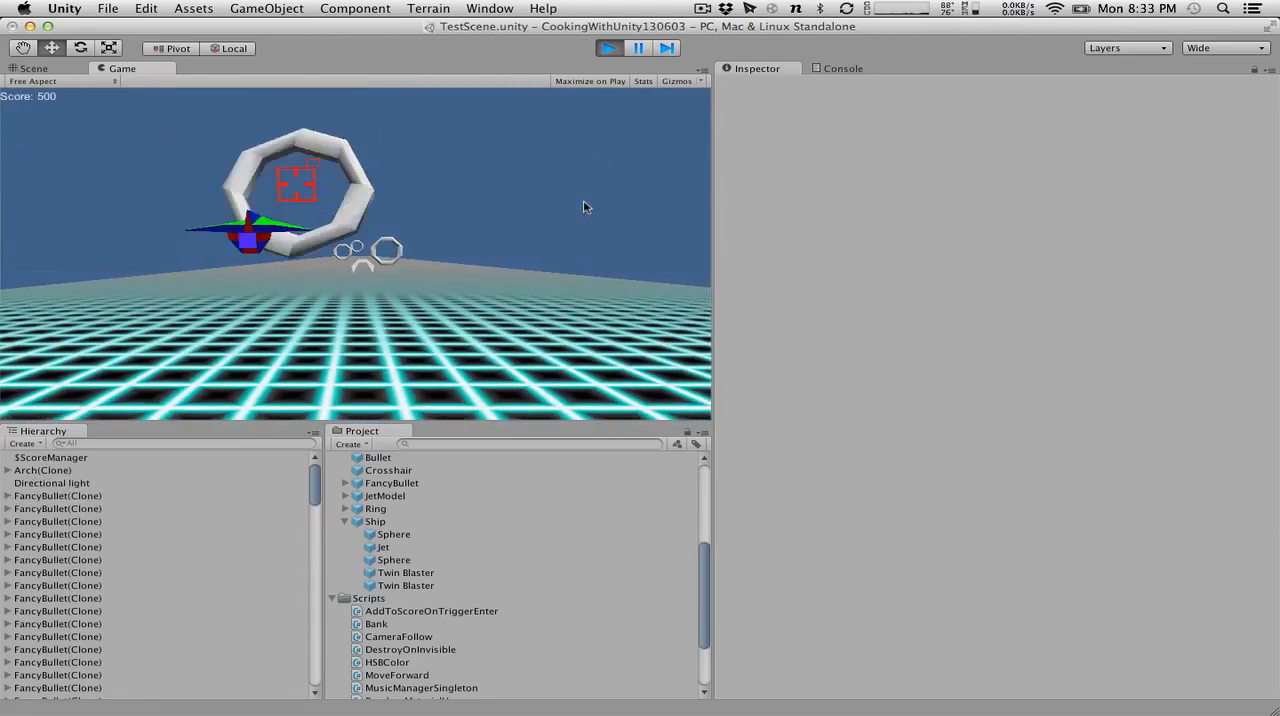
pyautogui.press('d')
pyautogui.press('s')
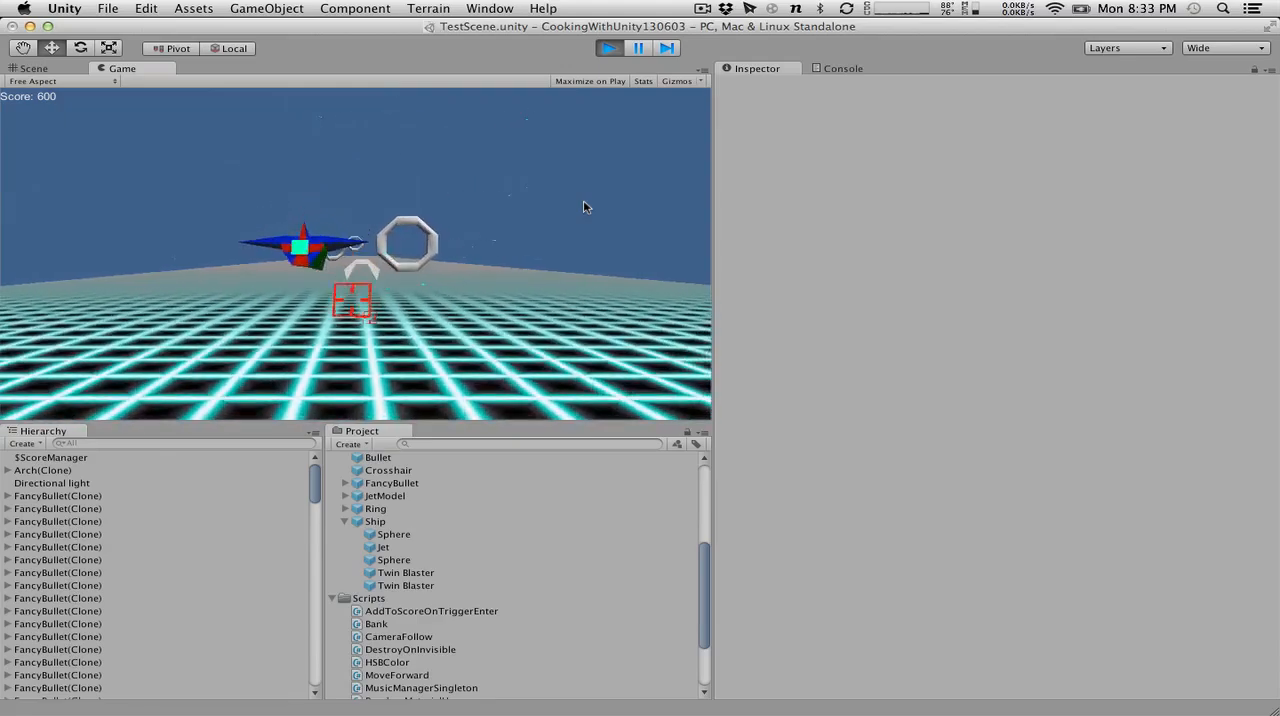
pyautogui.press('d')
pyautogui.press('s')
pyautogui.press('w')
pyautogui.press('s')
pyautogui.press('a')
pyautogui.press('w')
pyautogui.press('d')
pyautogui.press('s')
pyautogui.press('w')
pyautogui.press('s')
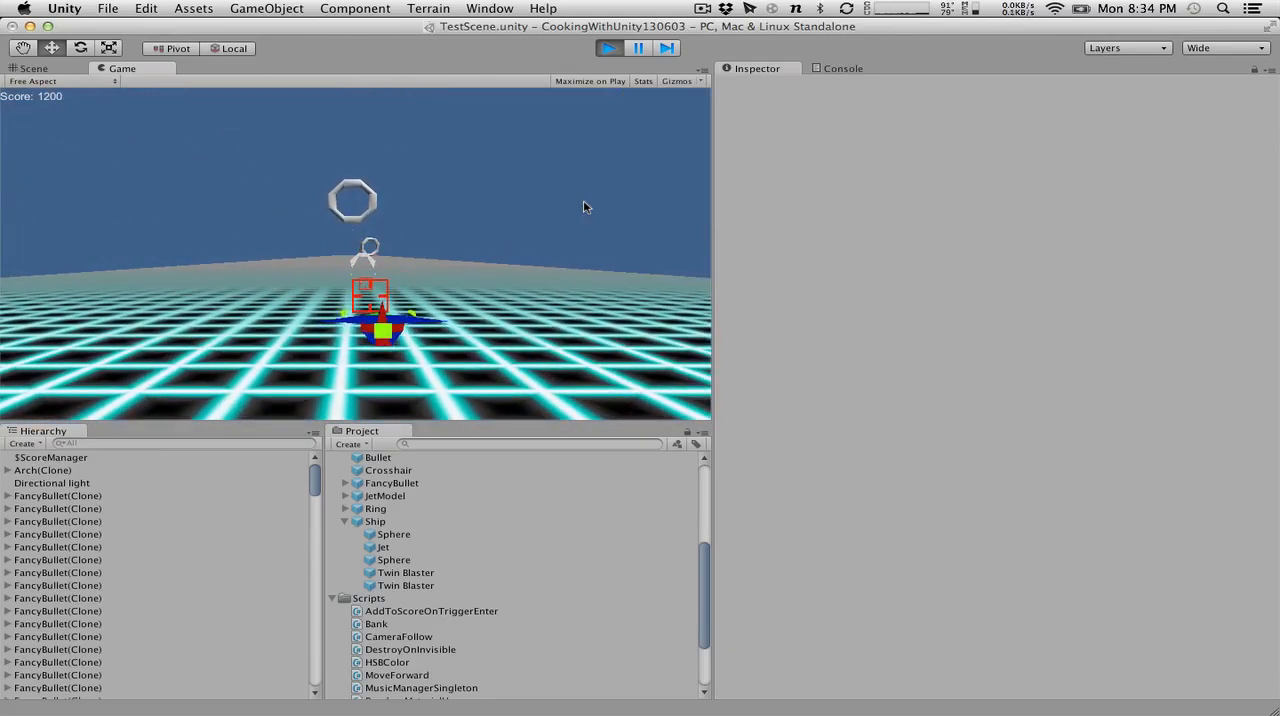
pyautogui.press('d')
pyautogui.press('s')
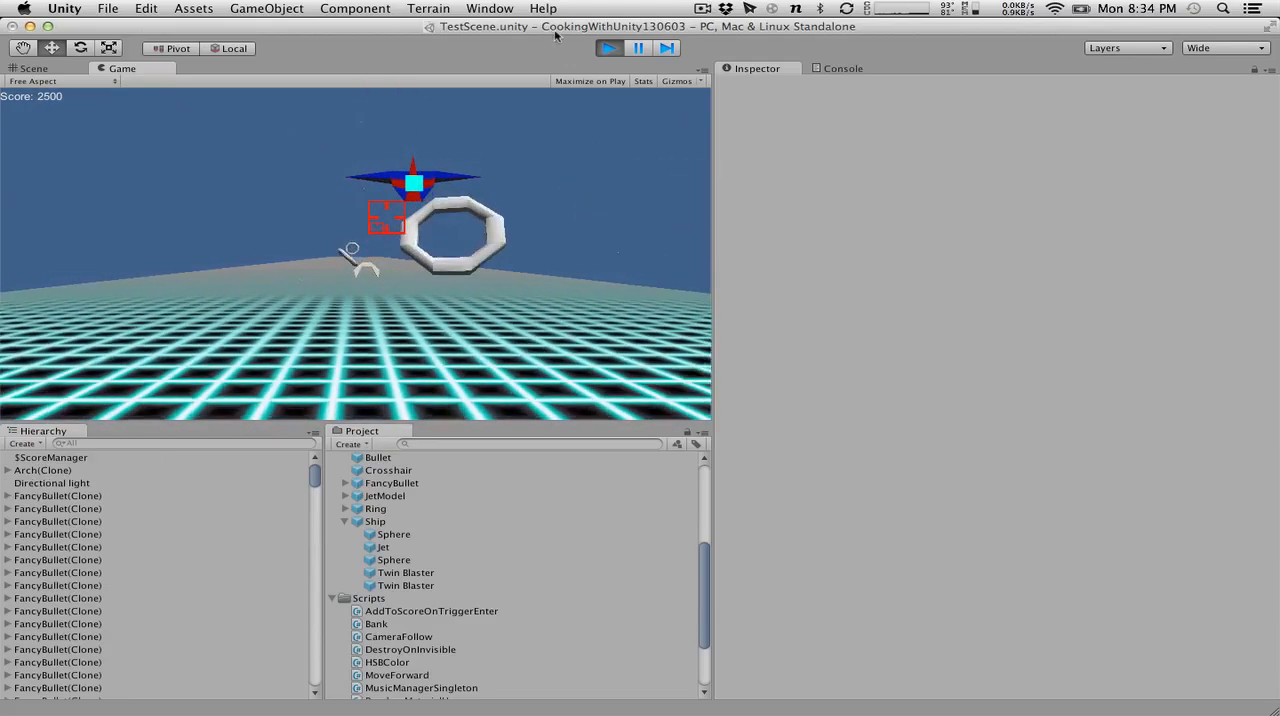
pyautogui.click(605, 49)
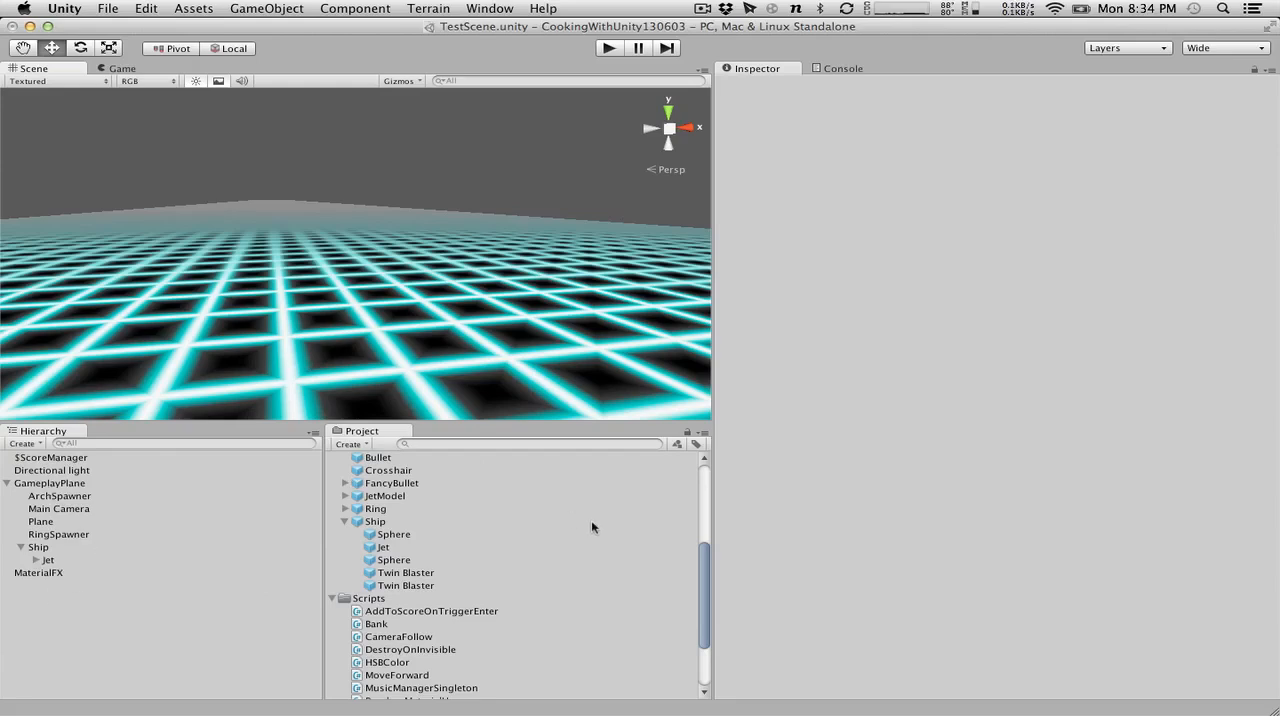
# Place an instance of the Arch prefab in the scene and inspect the settings of its CollisionCenter child.
pyautogui.scroll(5, 484, 551)
pyautogui.moveTo(376, 587); pyautogui.dragTo(160, 628)
pyautogui.click(7, 470)
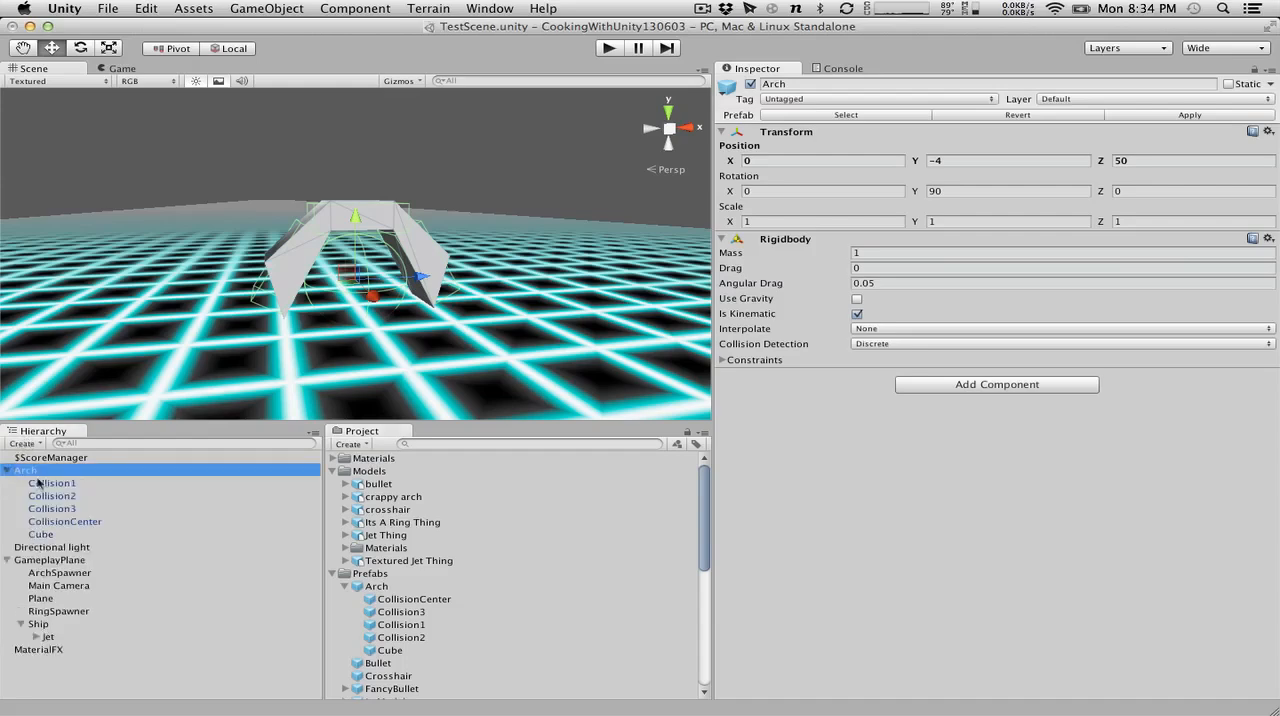
pyautogui.click(62, 521)
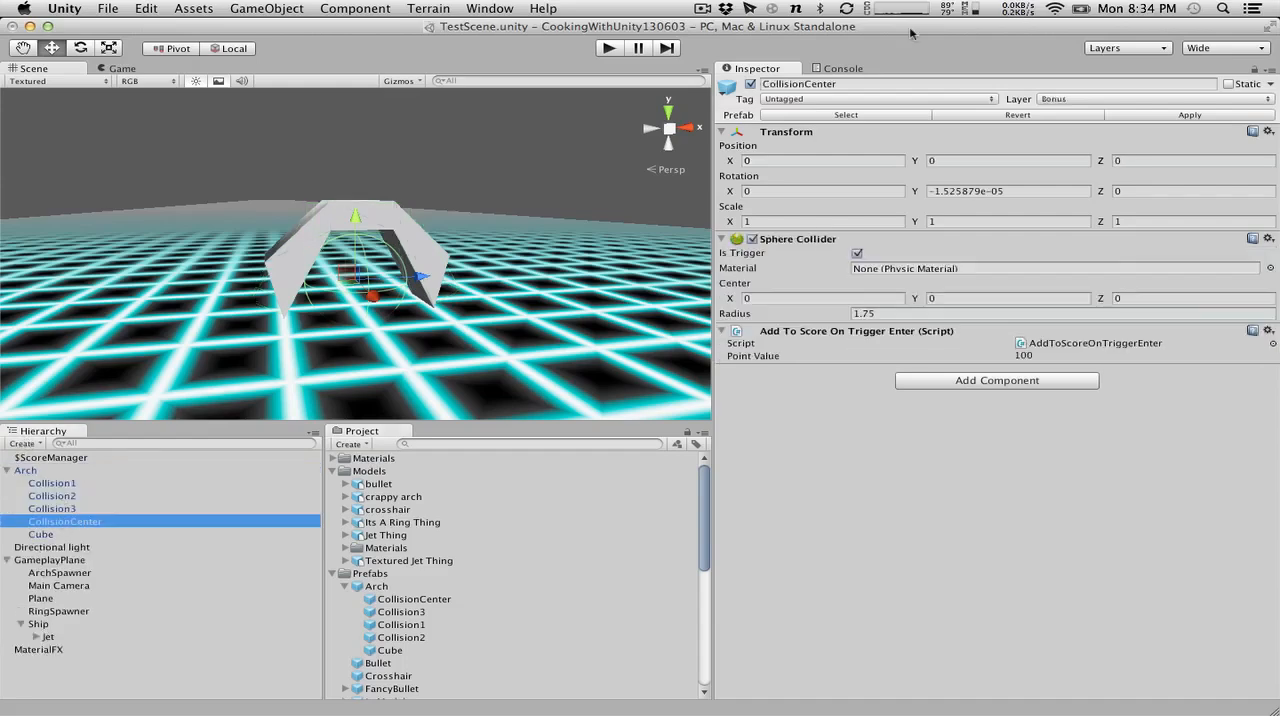
pyautogui.click(793, 100)
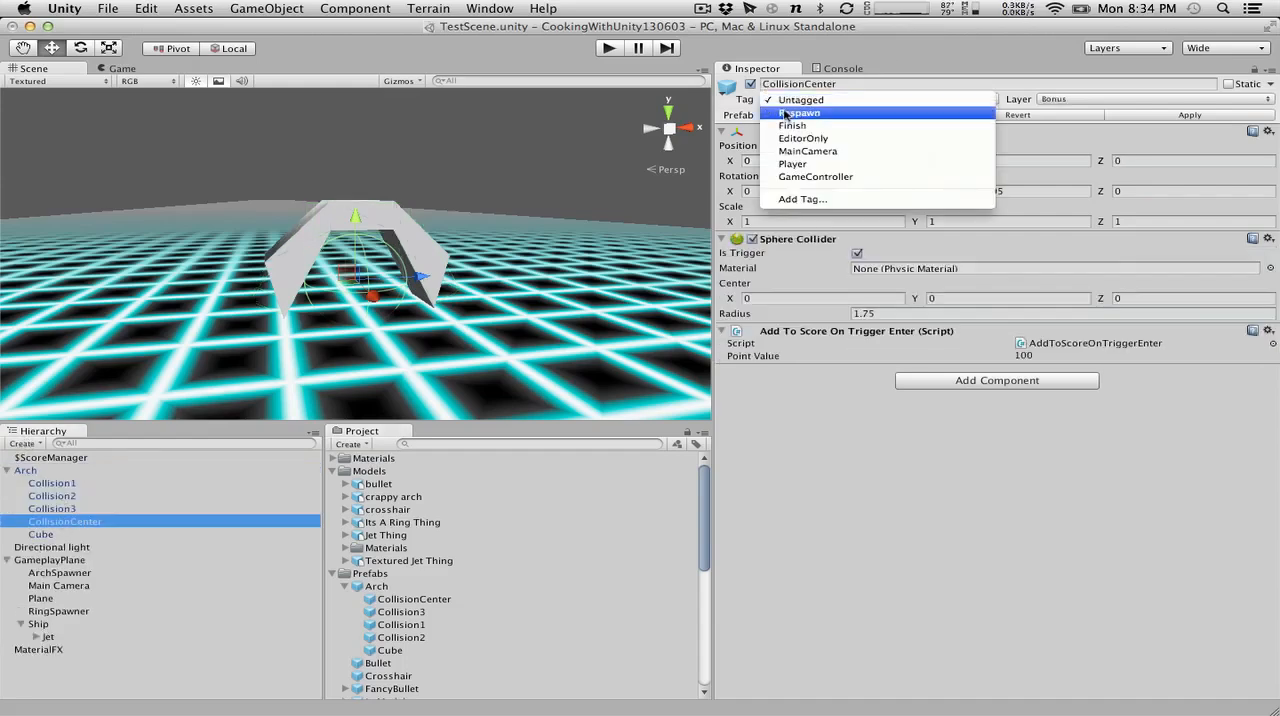
pyautogui.click(813, 321)
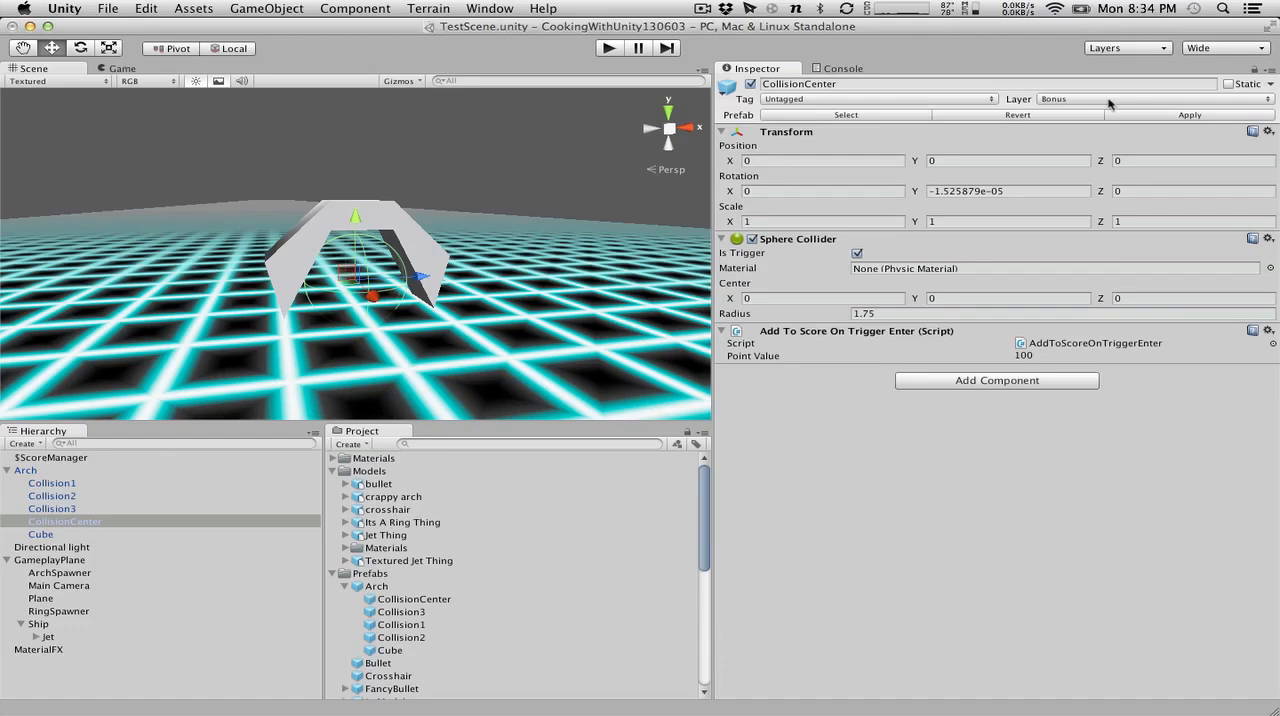
pyautogui.click(70, 535)
pyautogui.click(65, 518)
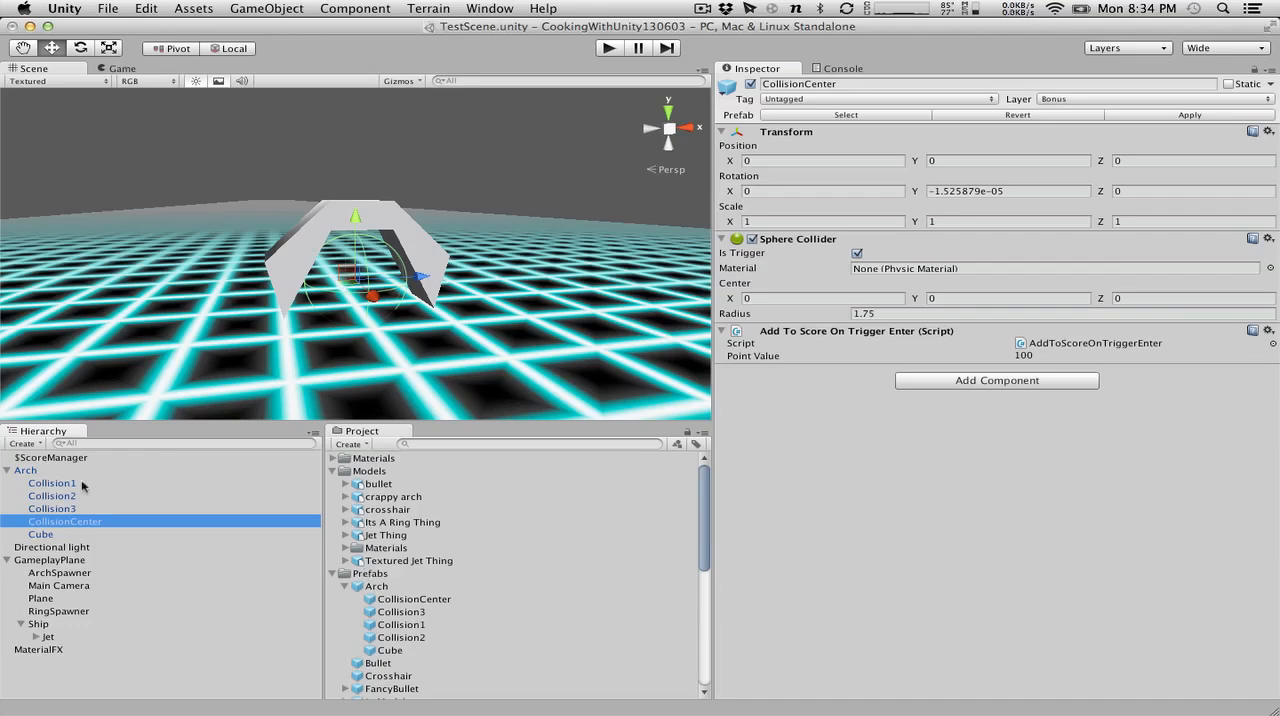
# Open the project's Physics settings to check the layer collision matrix.
pyautogui.click(146, 8)
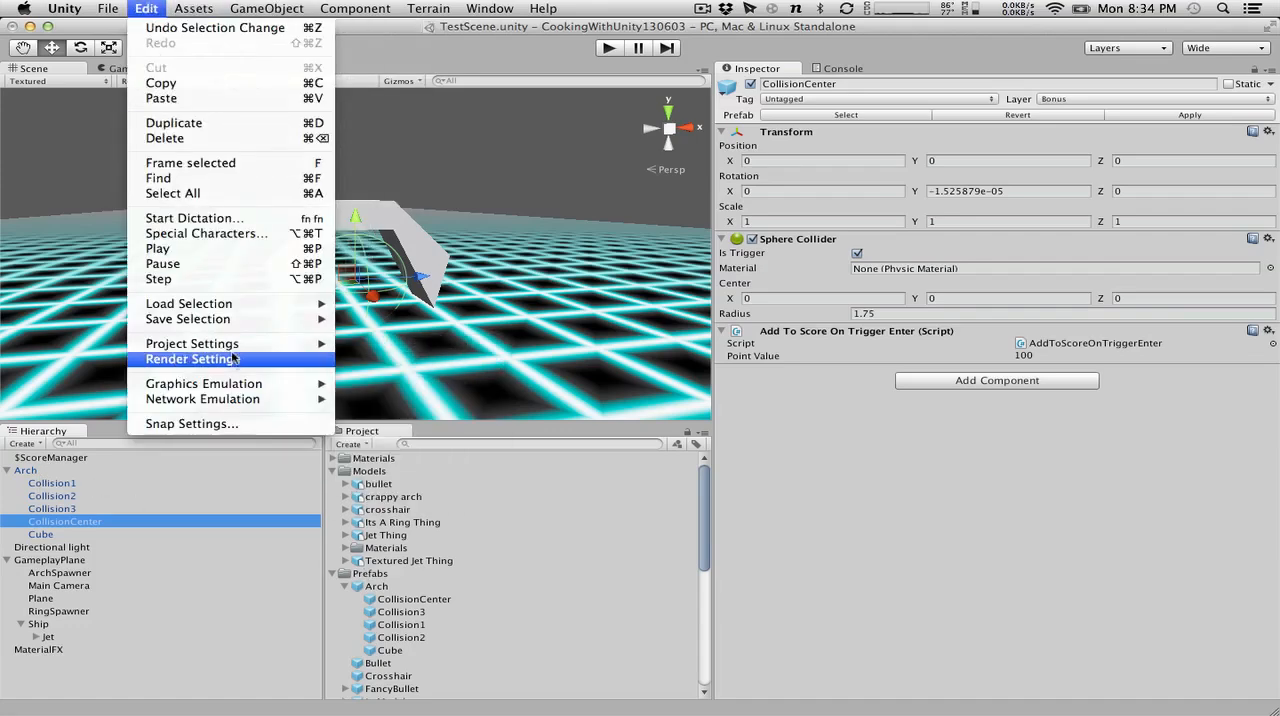
pyautogui.moveTo(234, 345)
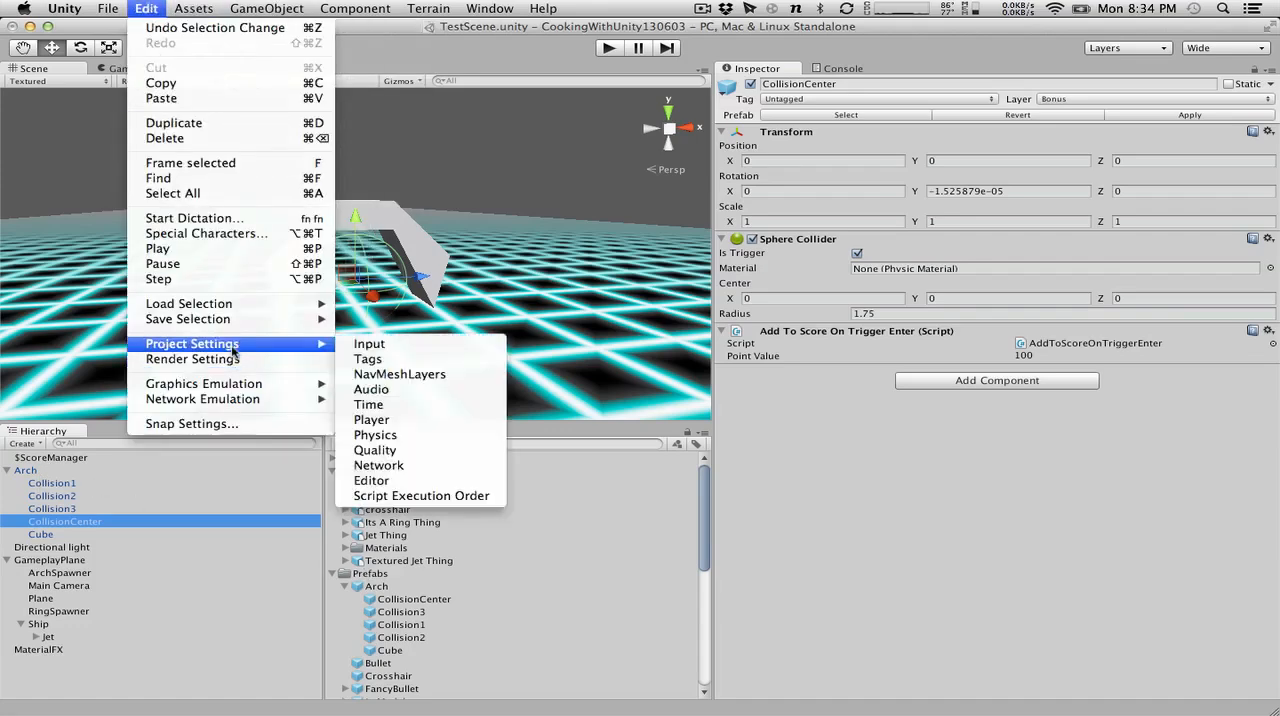
pyautogui.click(437, 436)
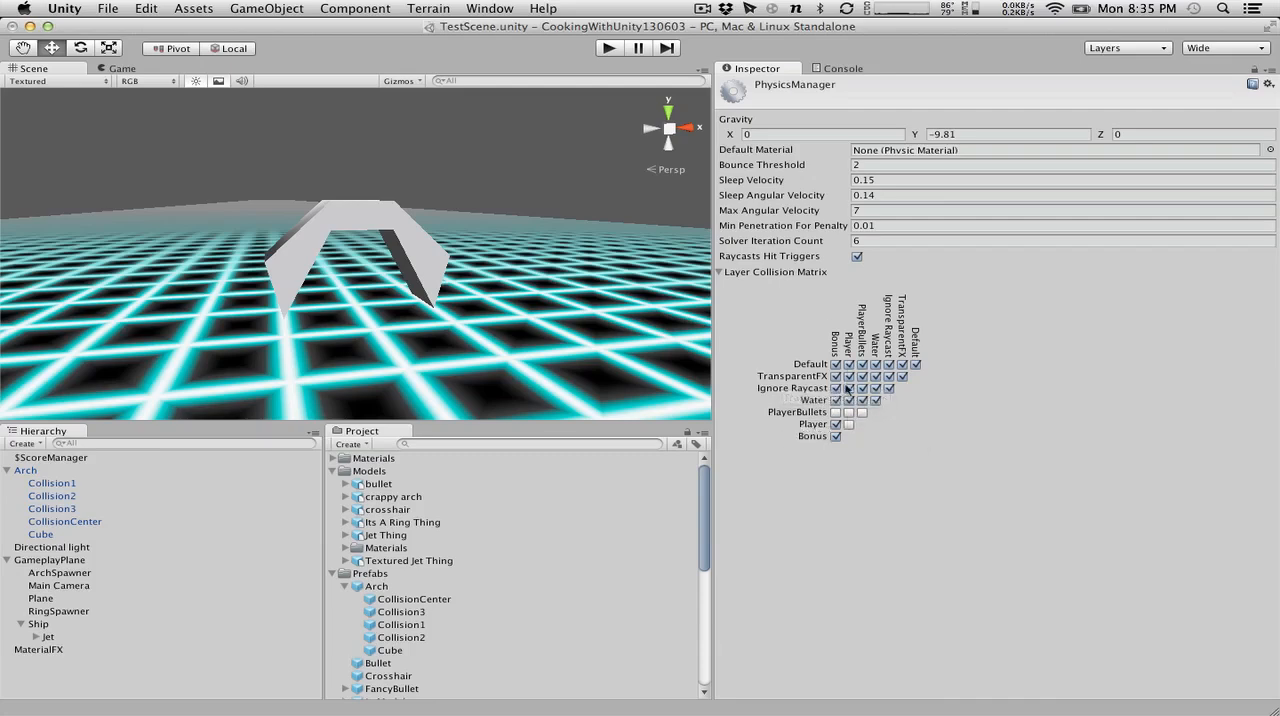
# Run the game with the Arch in the scene, move the ship up and down while firing bullets, and stop the game.
pyautogui.click(612, 47)
pyautogui.press('Down')
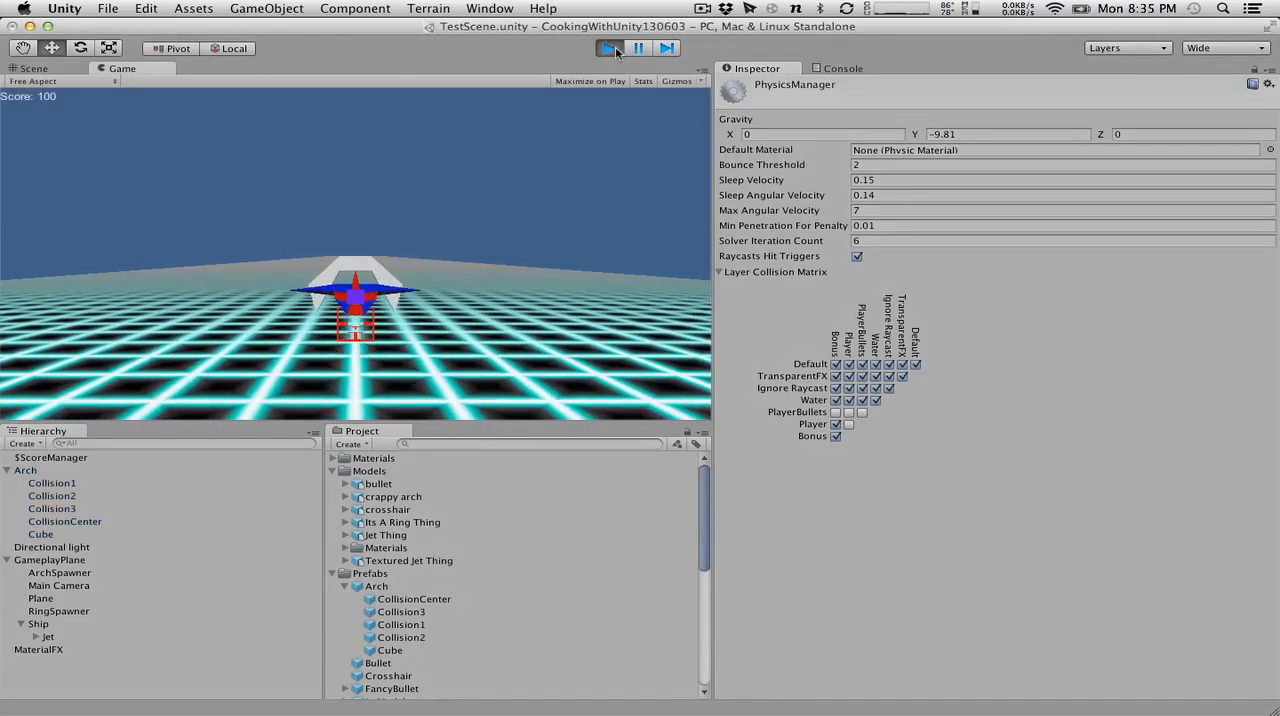
pyautogui.press('space')
pyautogui.press('Up')
pyautogui.press('Down')
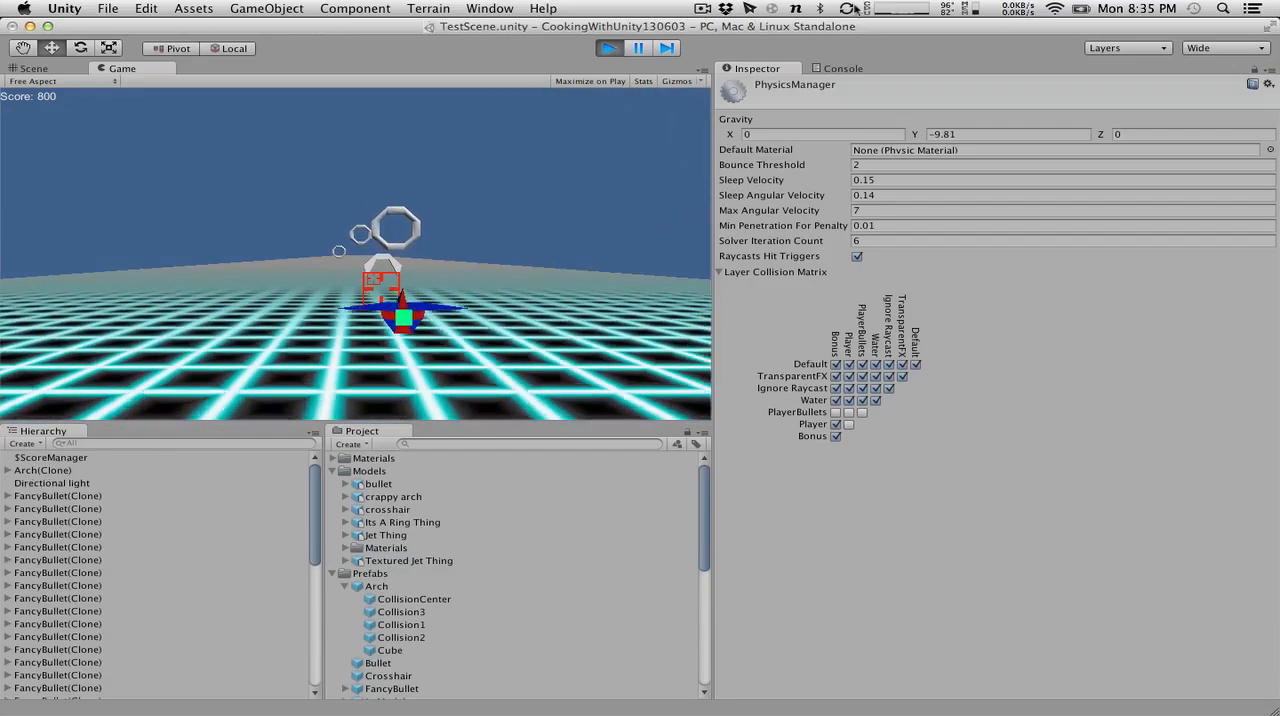
pyautogui.click(605, 49)
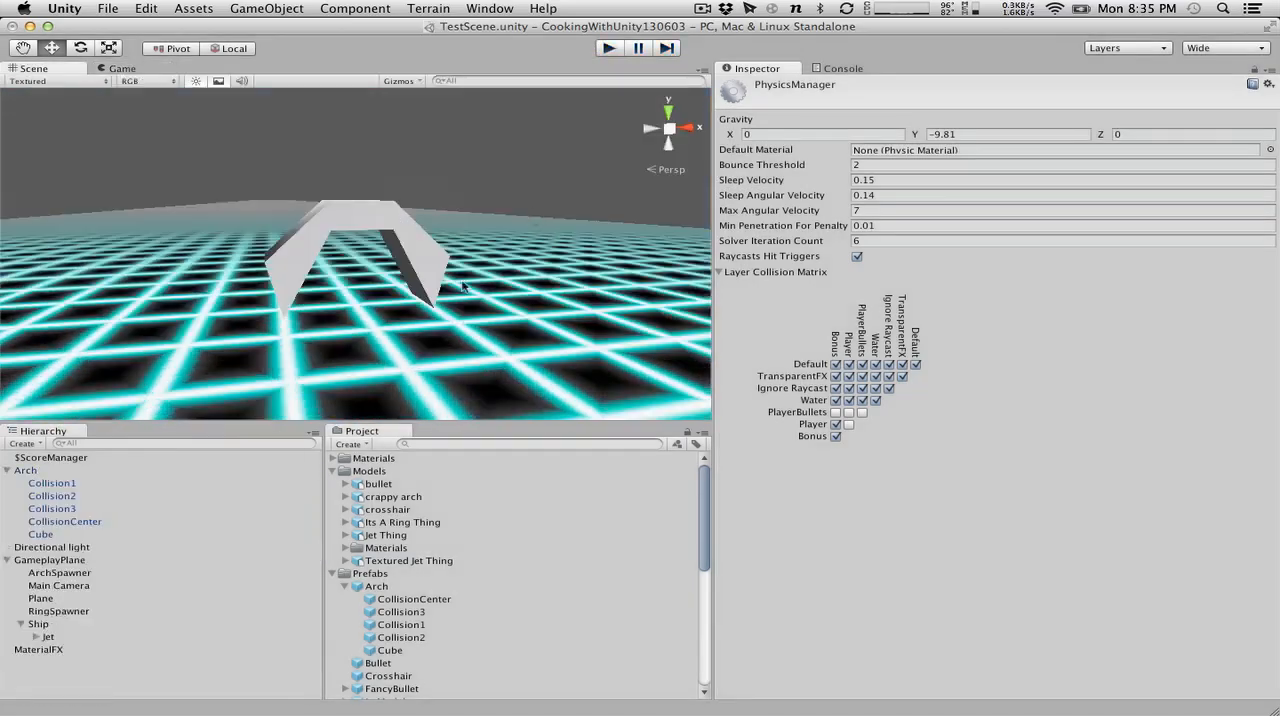
# Open the ScoreManager script attached to the $ScoreManager object in MonoDevelop.
pyautogui.press('super+Tab')
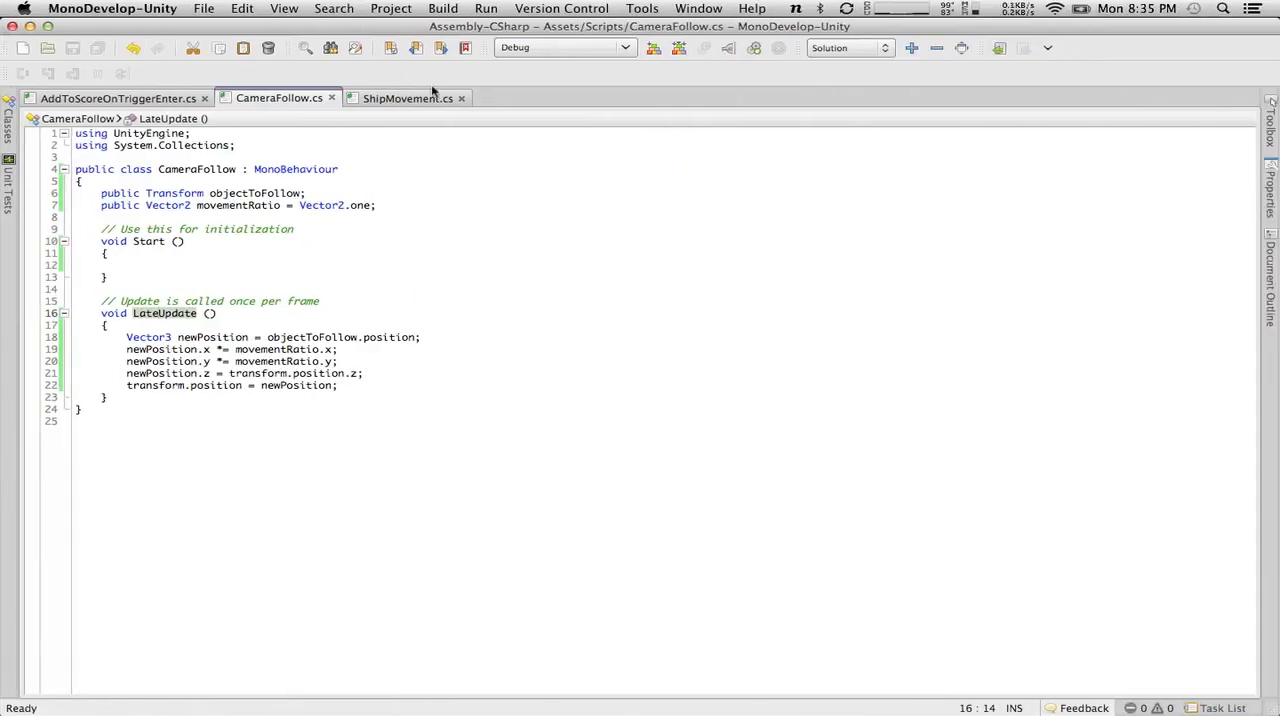
pyautogui.press('super+Tab')
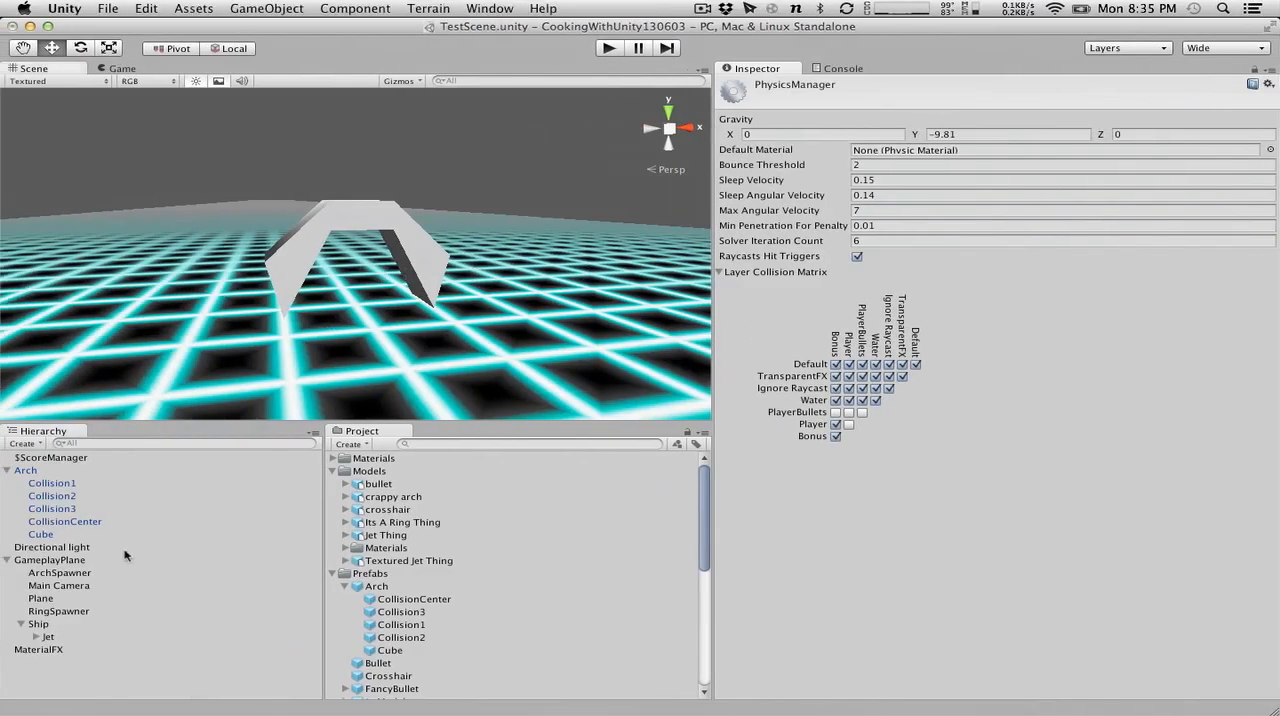
pyautogui.click(55, 458)
pyautogui.click(1036, 233)
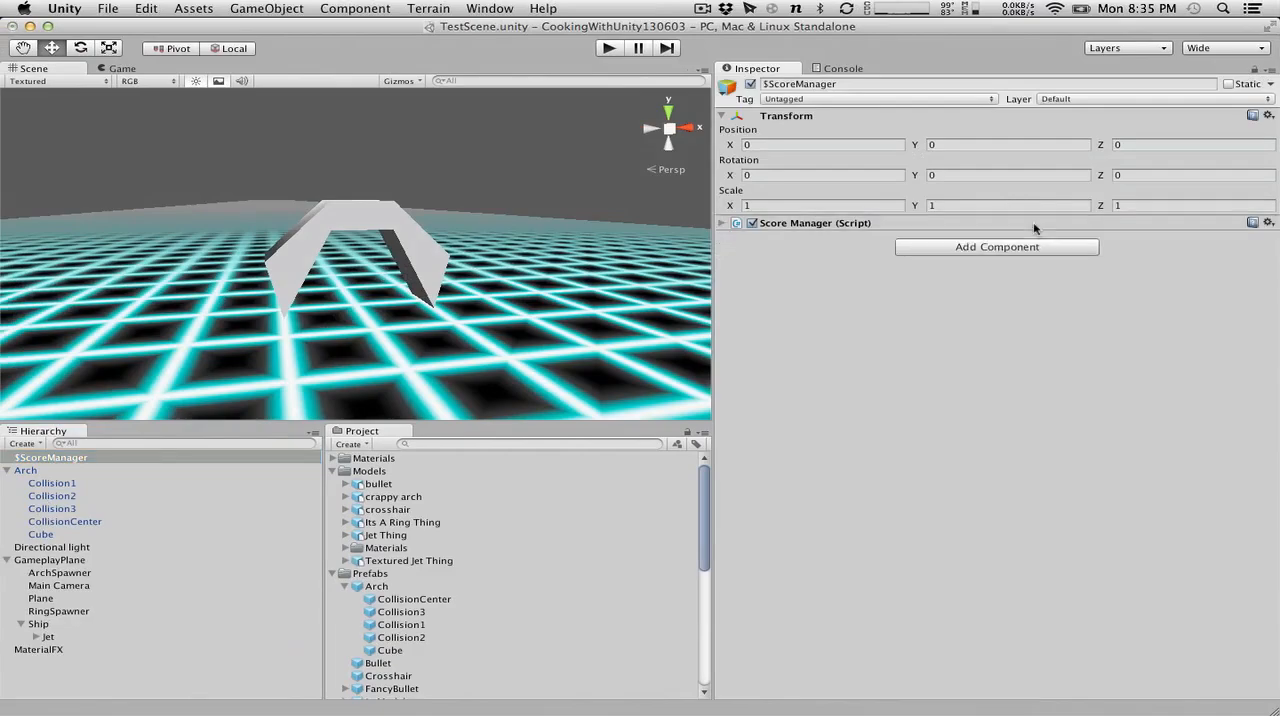
pyautogui.doubleClick(1037, 234)
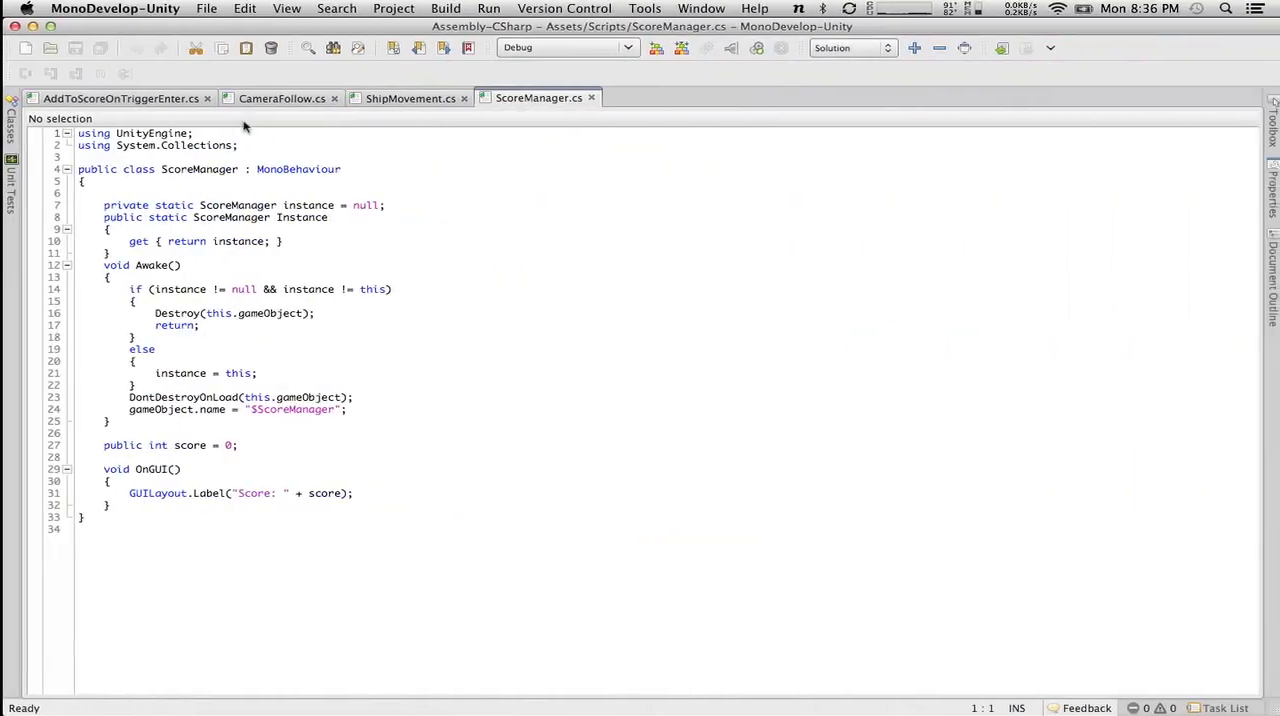
# Add a Collider parameter named col to the OnTriggerEnter method of the AddToScoreOnTriggerEnter script.
pyautogui.click(140, 98)
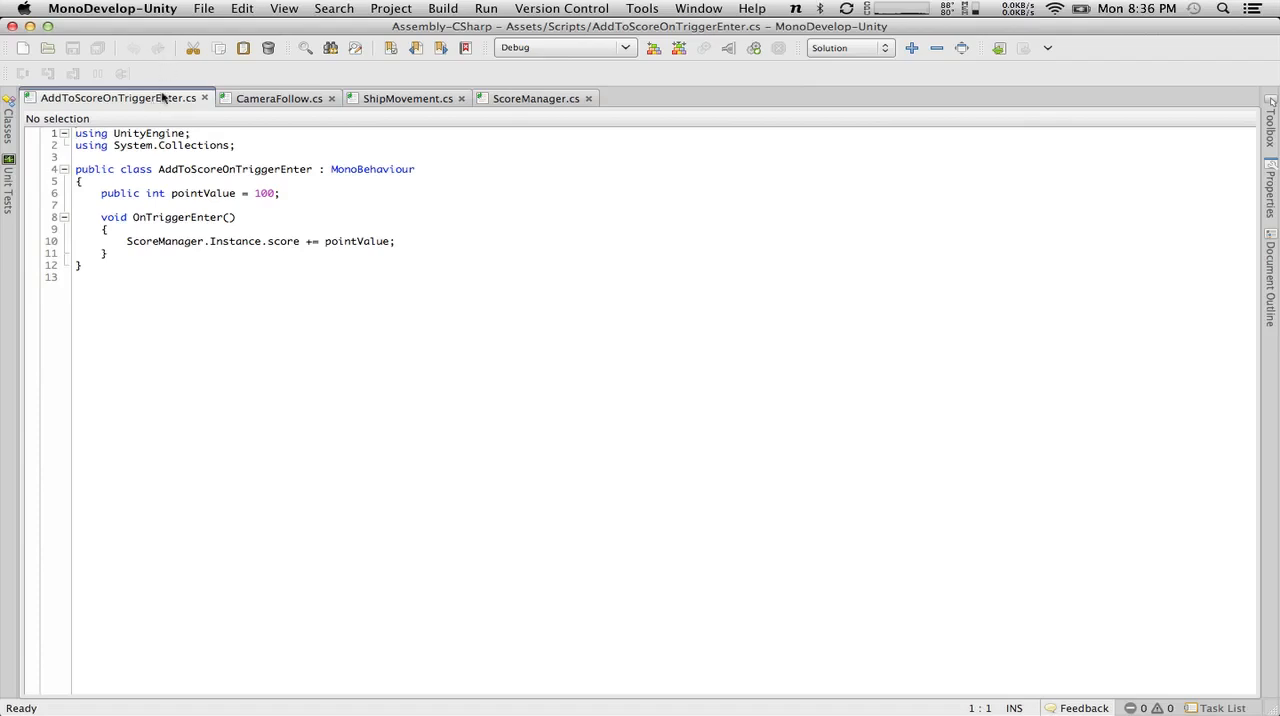
pyautogui.click(228, 218)
pyautogui.write('Collider col')
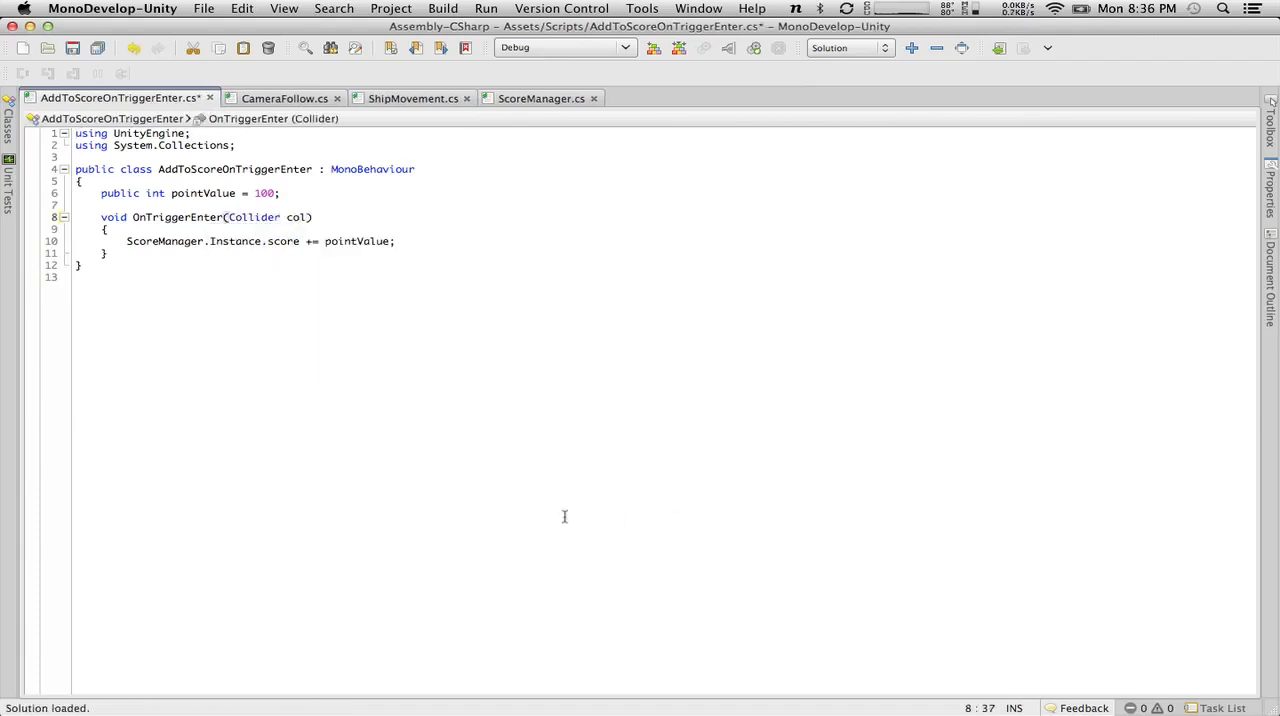
# Insert Debug.Log (col); above the score line in OnTriggerEnter and save the script.
pyautogui.press('Down')
pyautogui.press('Return')
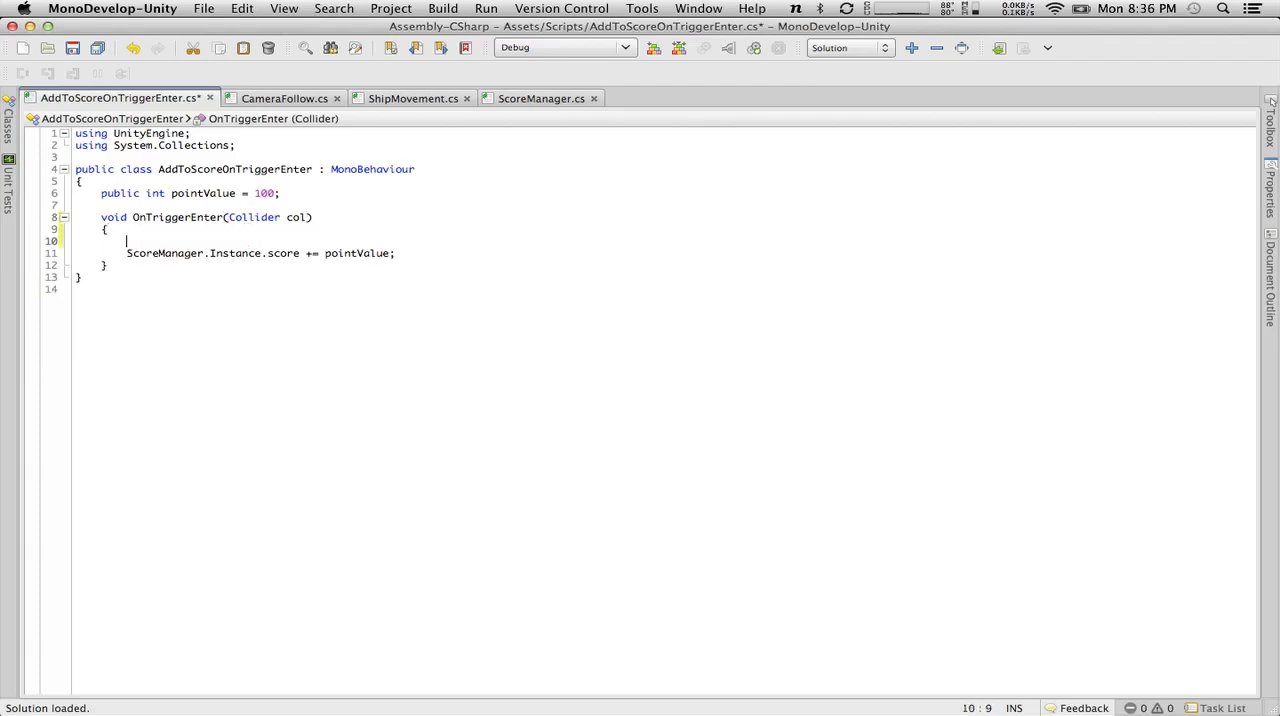
pyautogui.write('Debug.')
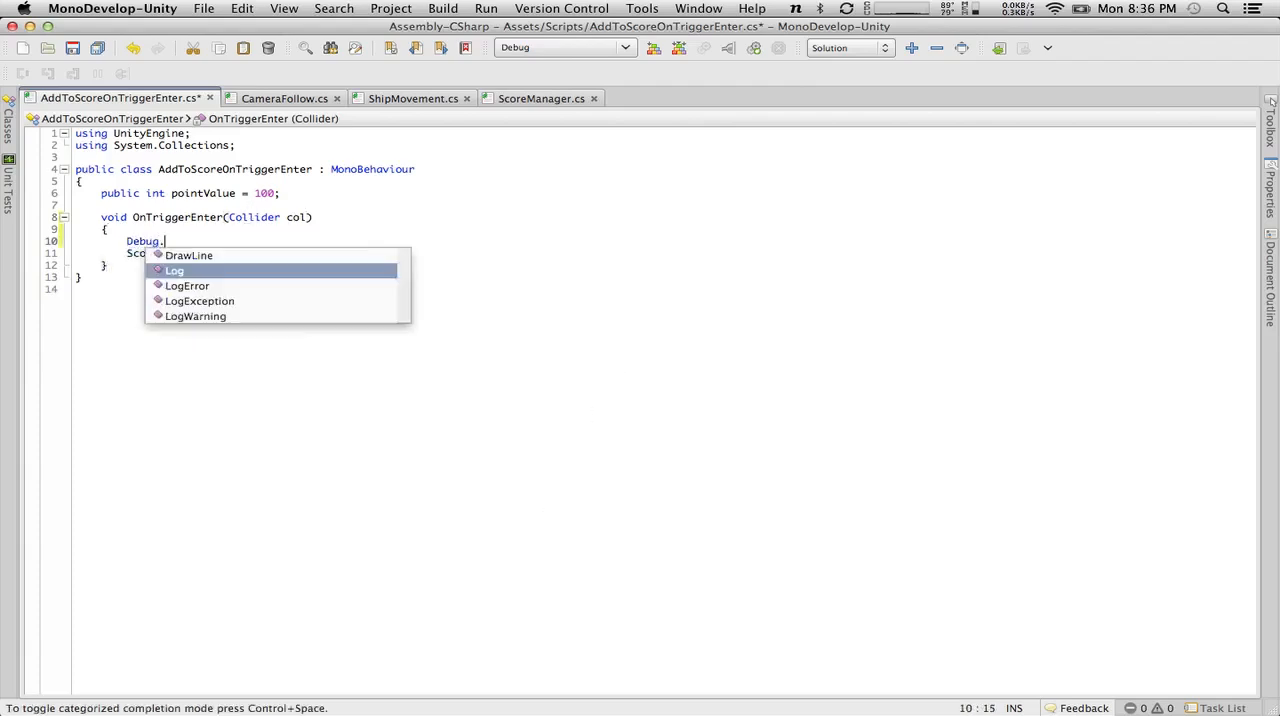
pyautogui.write('Log (col);')
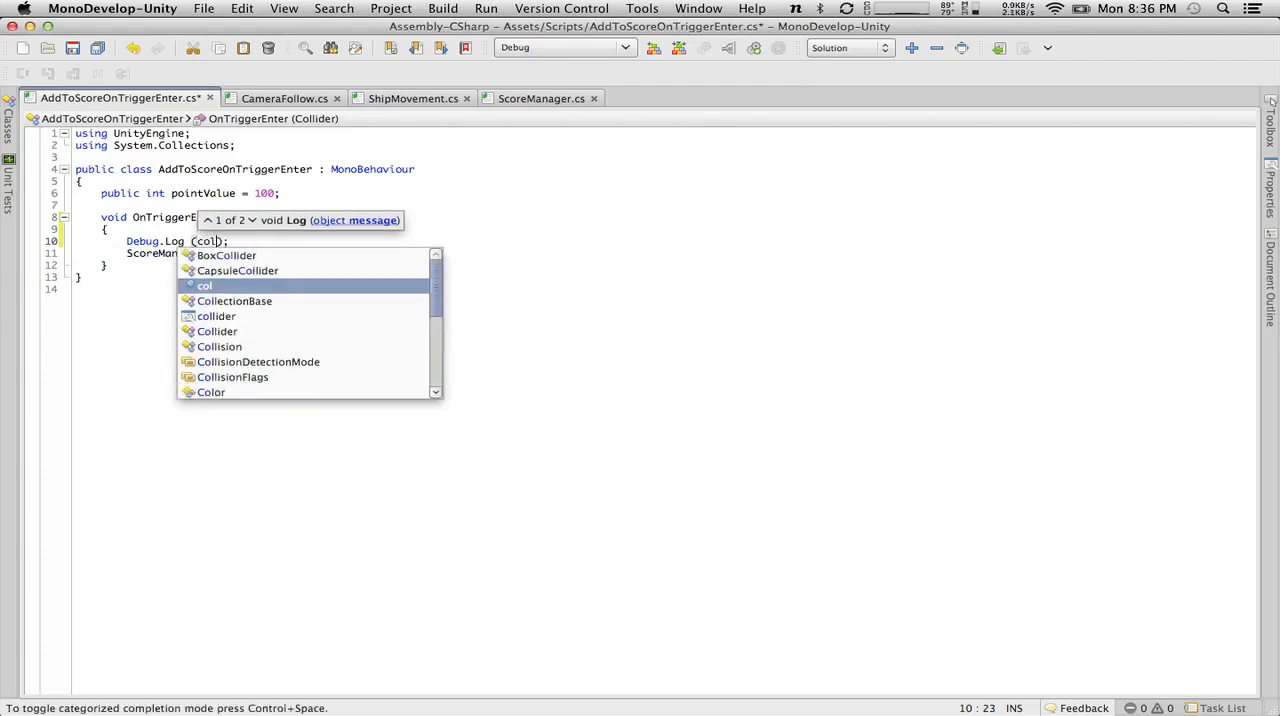
pyautogui.click(72, 48)
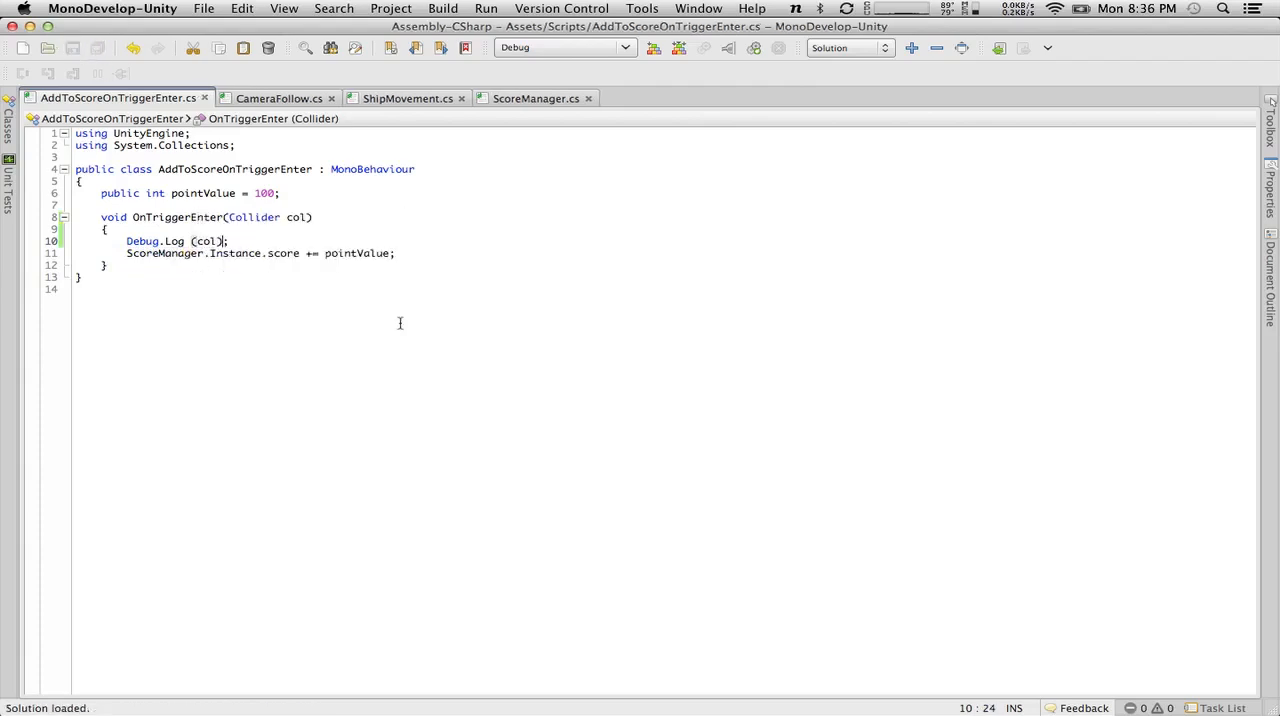
# Pass col as the context argument of the Debug.Log call as well, and save the script.
pyautogui.write(',')
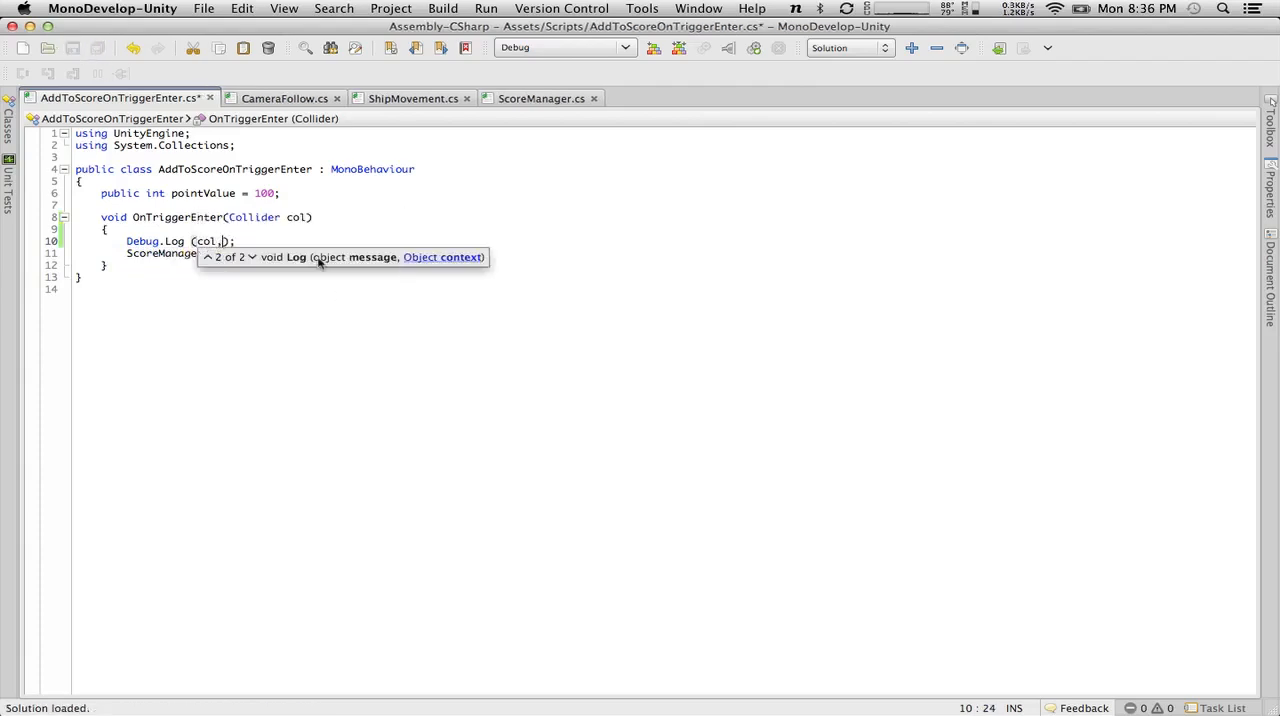
pyautogui.write('col')
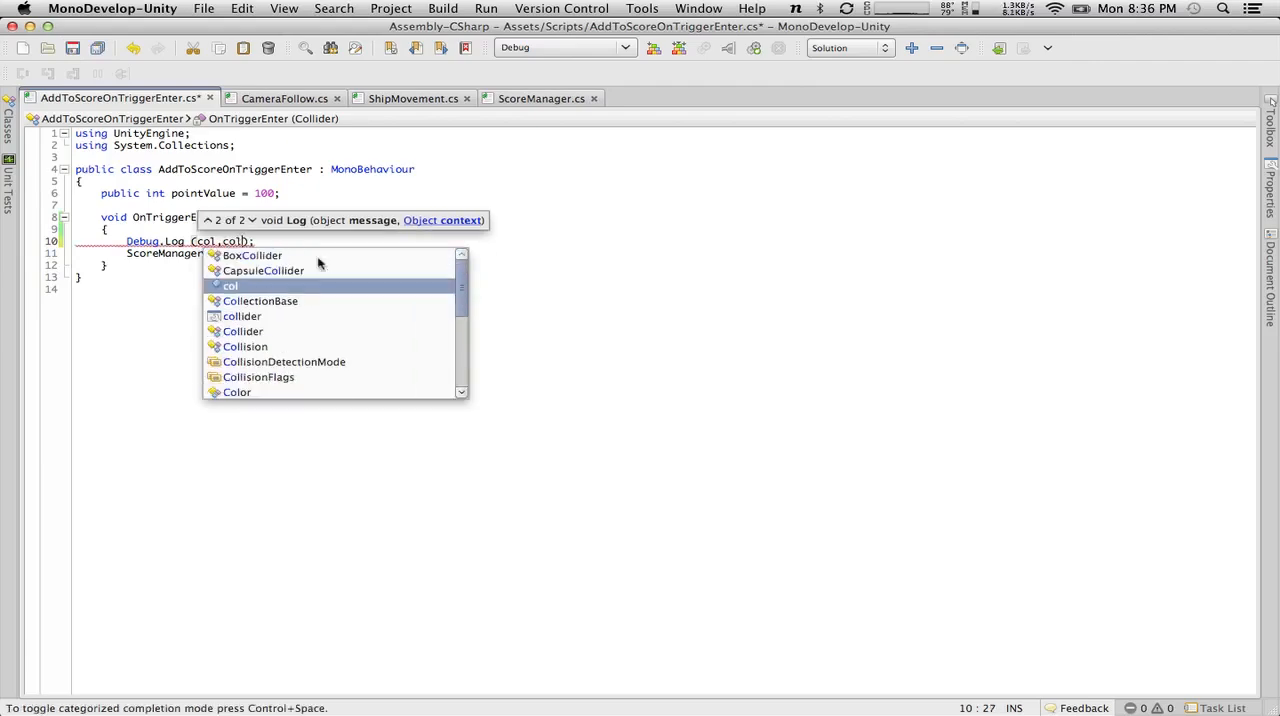
pyautogui.click(581, 253)
pyautogui.click(72, 48)
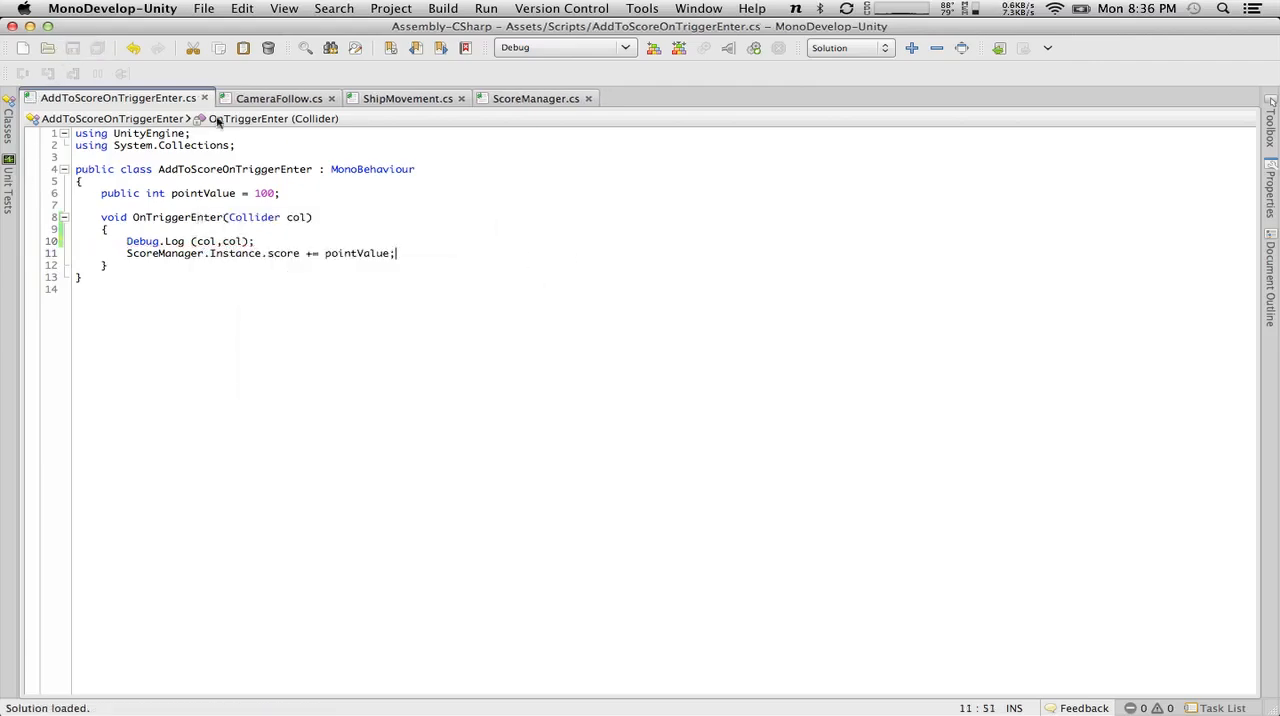
# Switch to Unity, run the game with the console shown, and locate the object behind the first logged trigger message.
pyautogui.press('super+Tab')
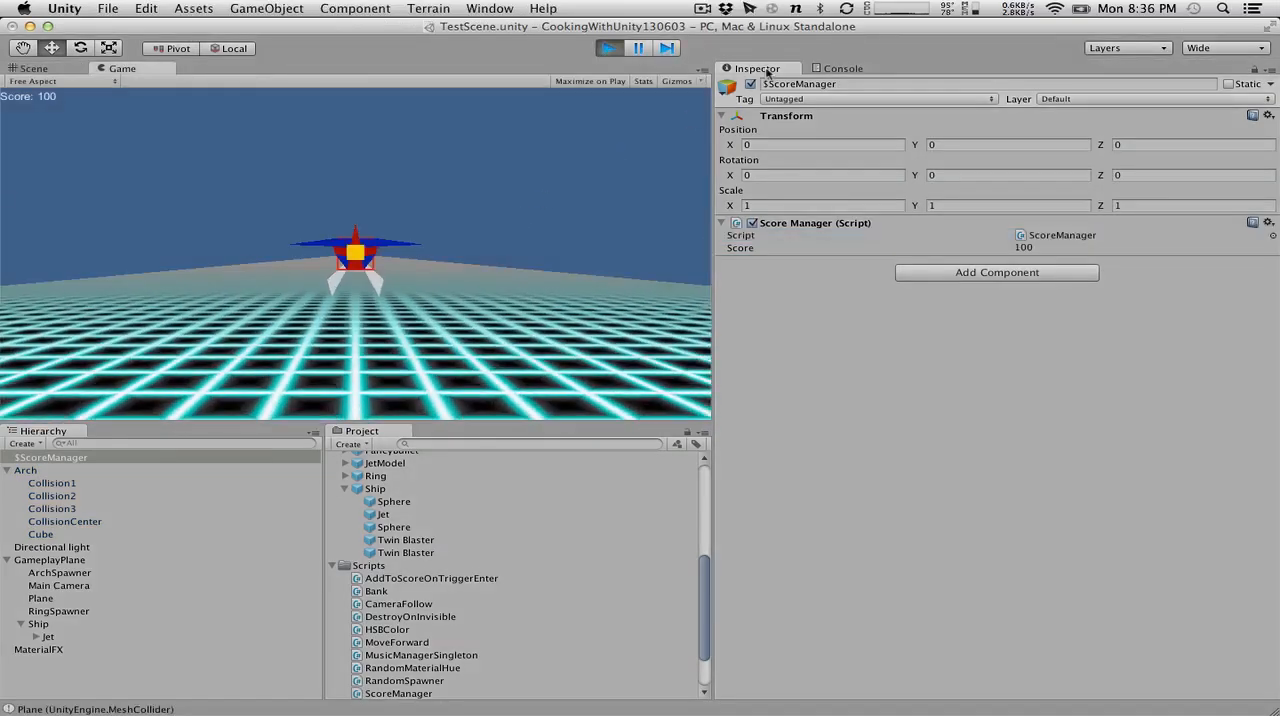
pyautogui.click(826, 67)
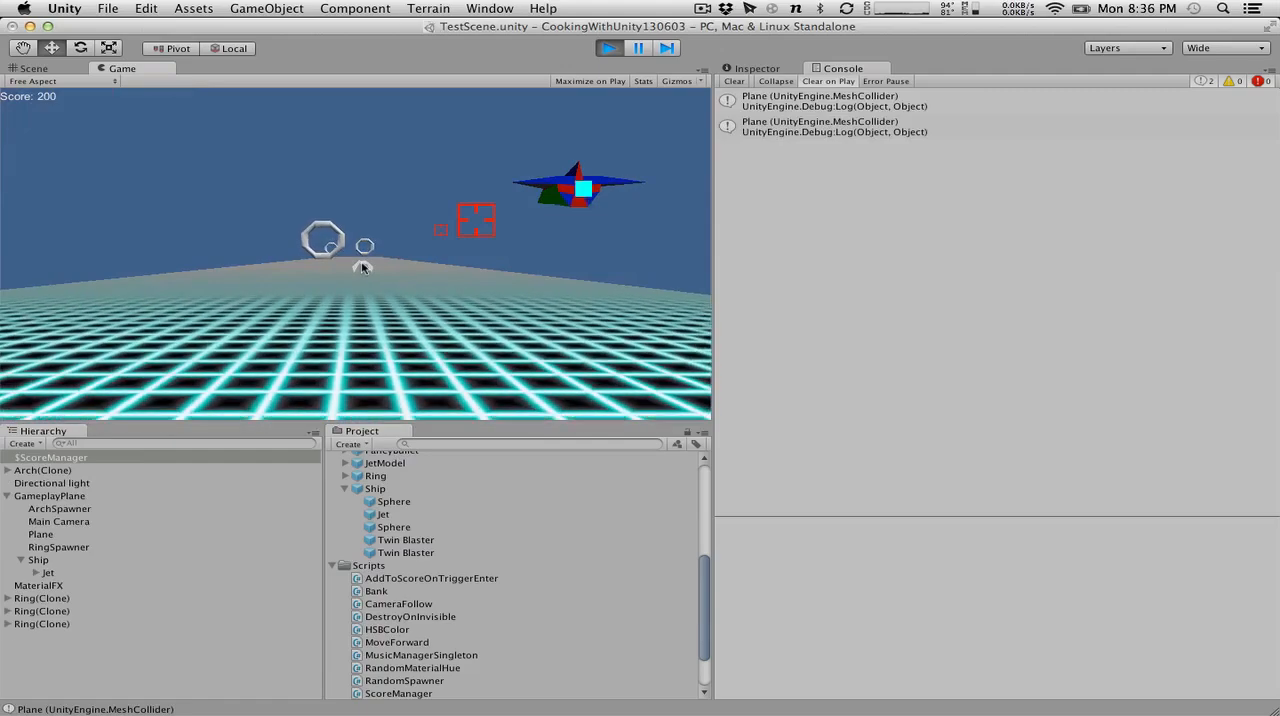
pyautogui.click(822, 104)
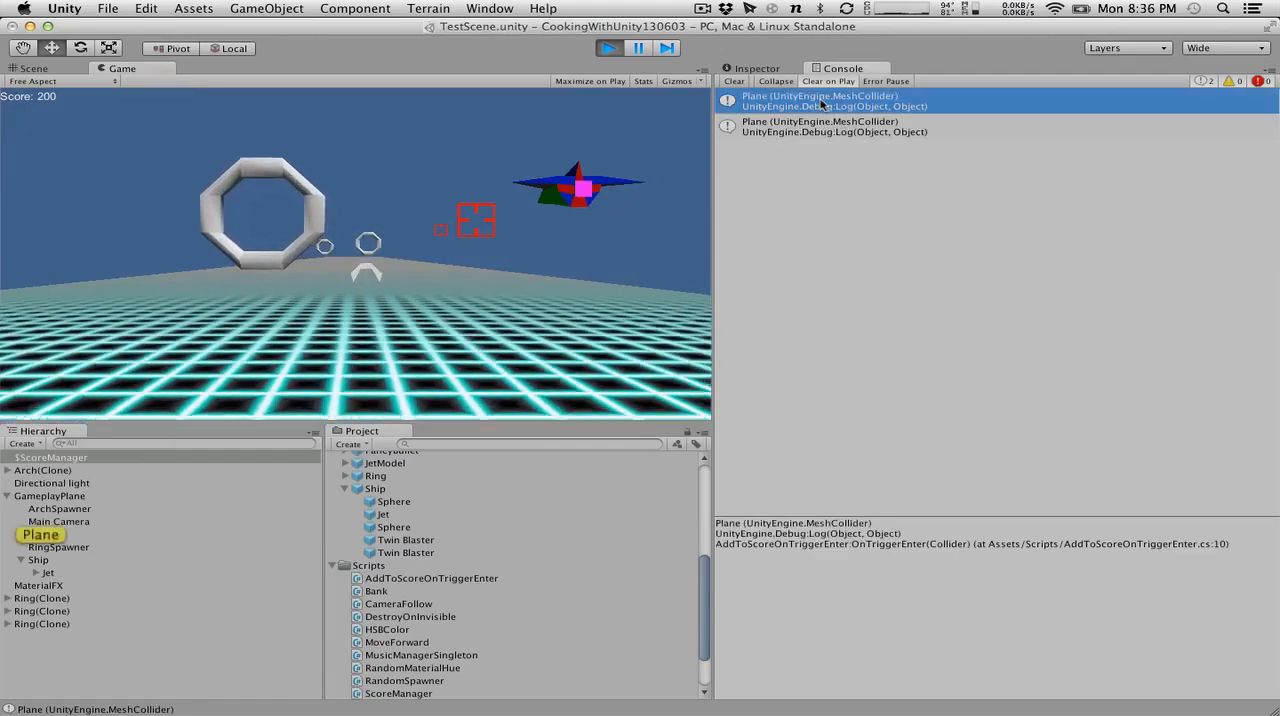
# Check which object each logged trigger message in the console points to, and stop the game.
pyautogui.click(785, 128)
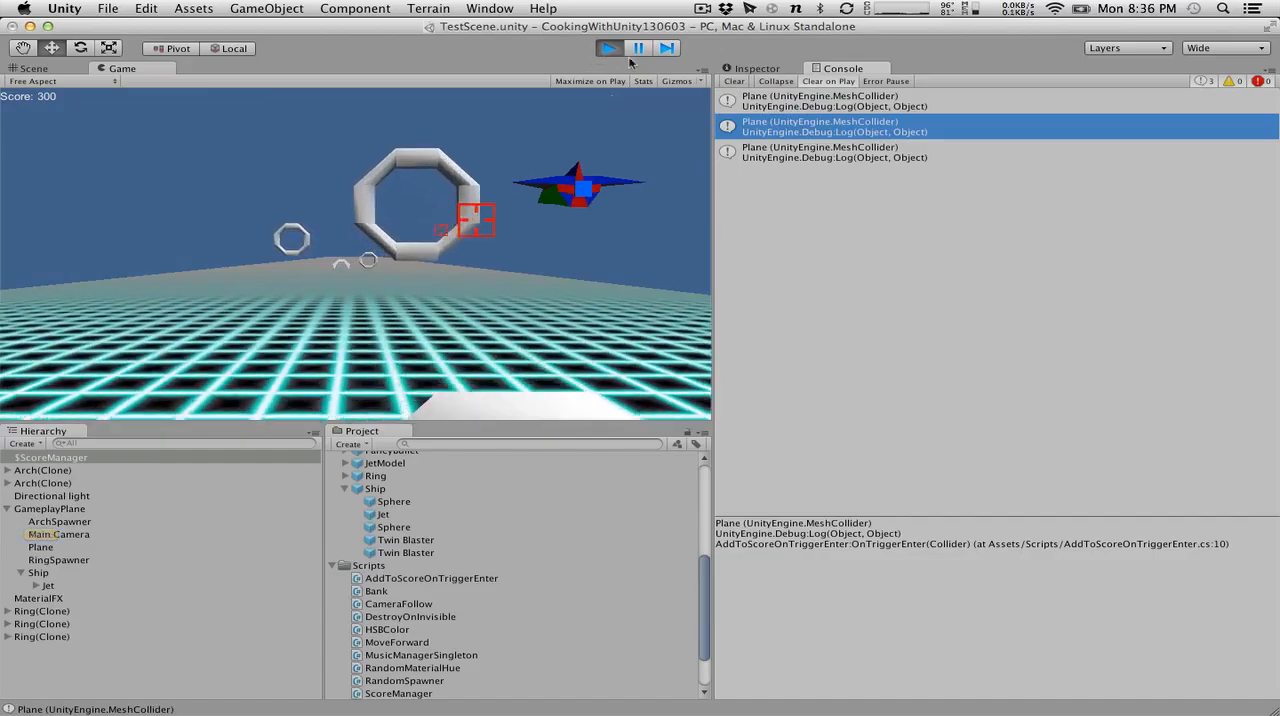
pyautogui.doubleClick(774, 169)
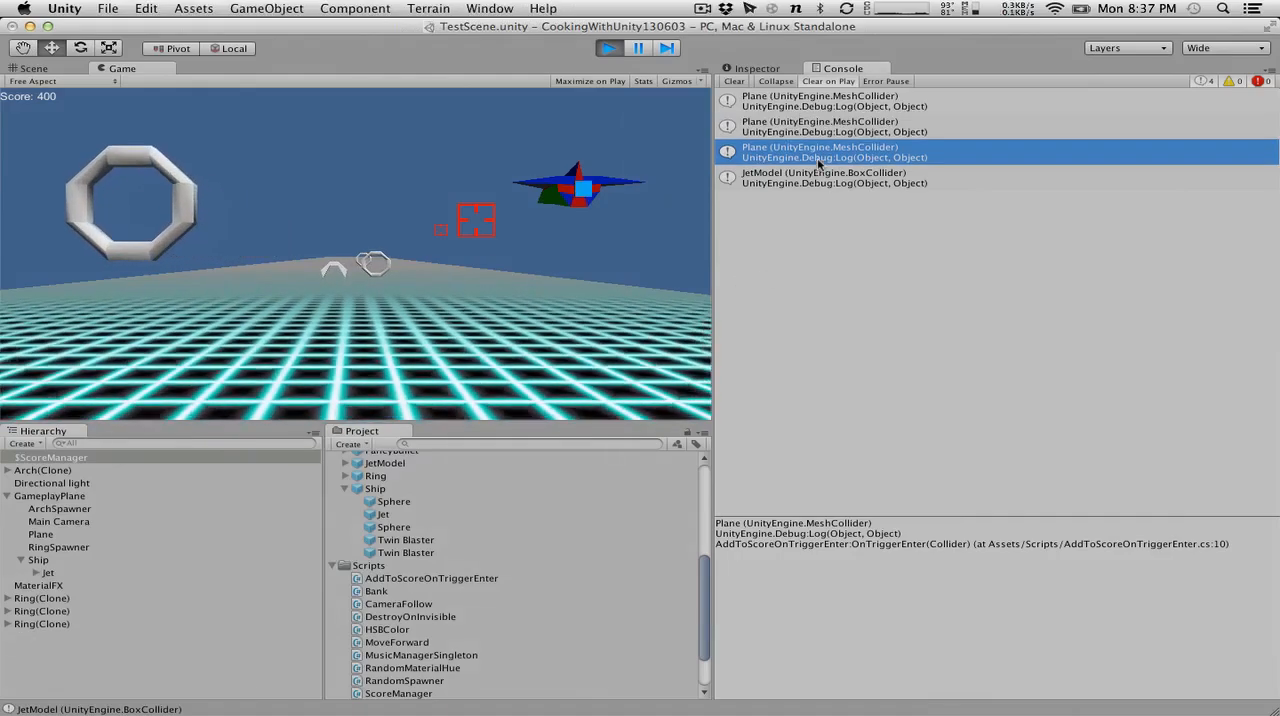
pyautogui.click(825, 176)
pyautogui.click(826, 127)
pyautogui.click(823, 102)
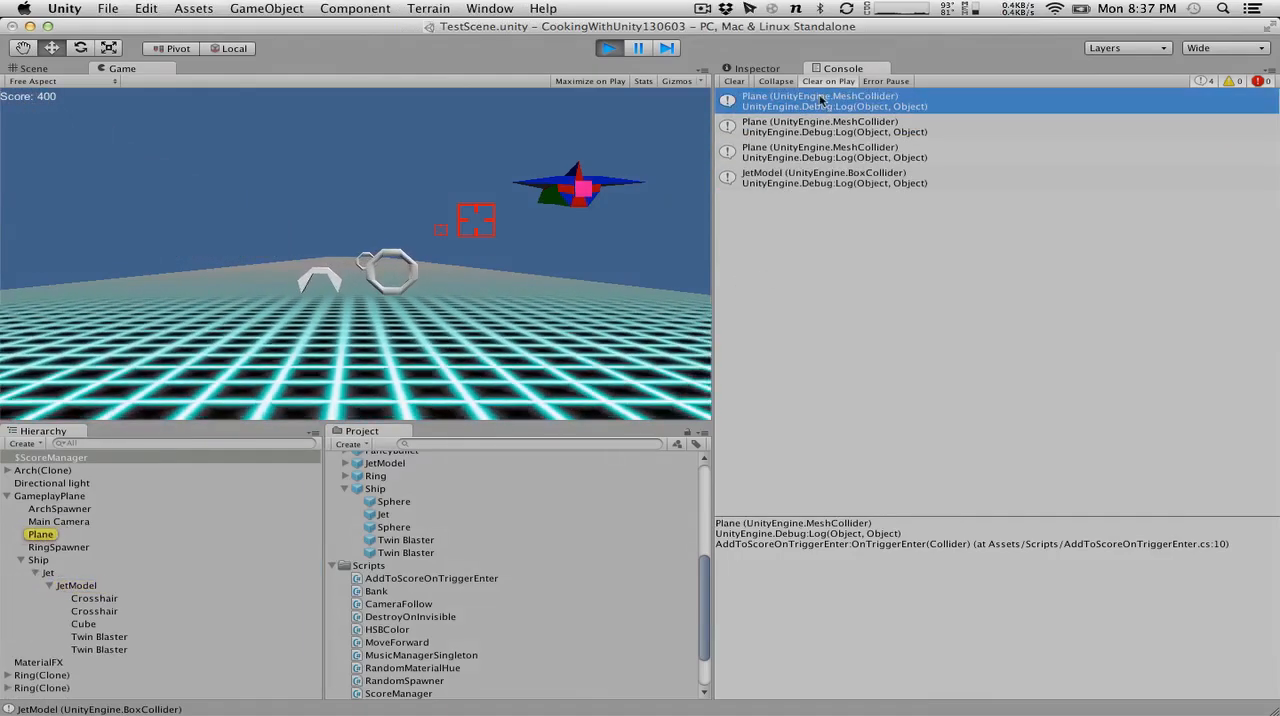
pyautogui.click(822, 128)
pyautogui.click(812, 177)
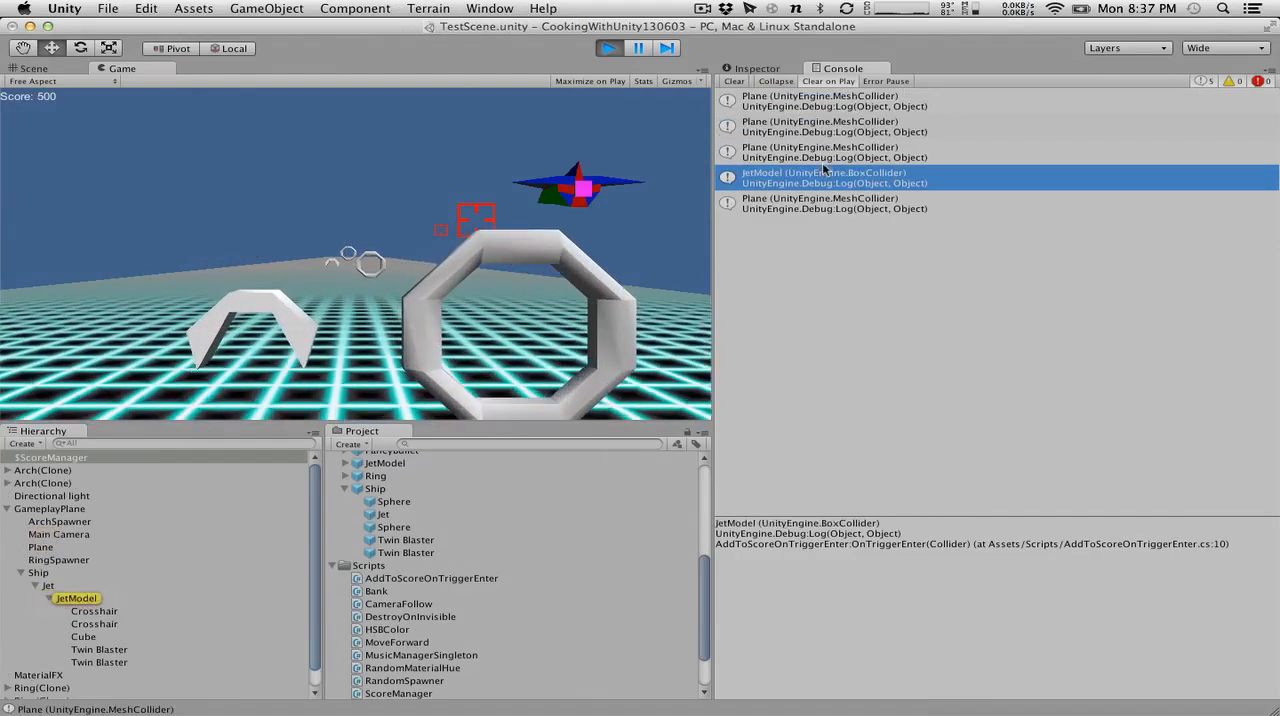
pyautogui.click(807, 208)
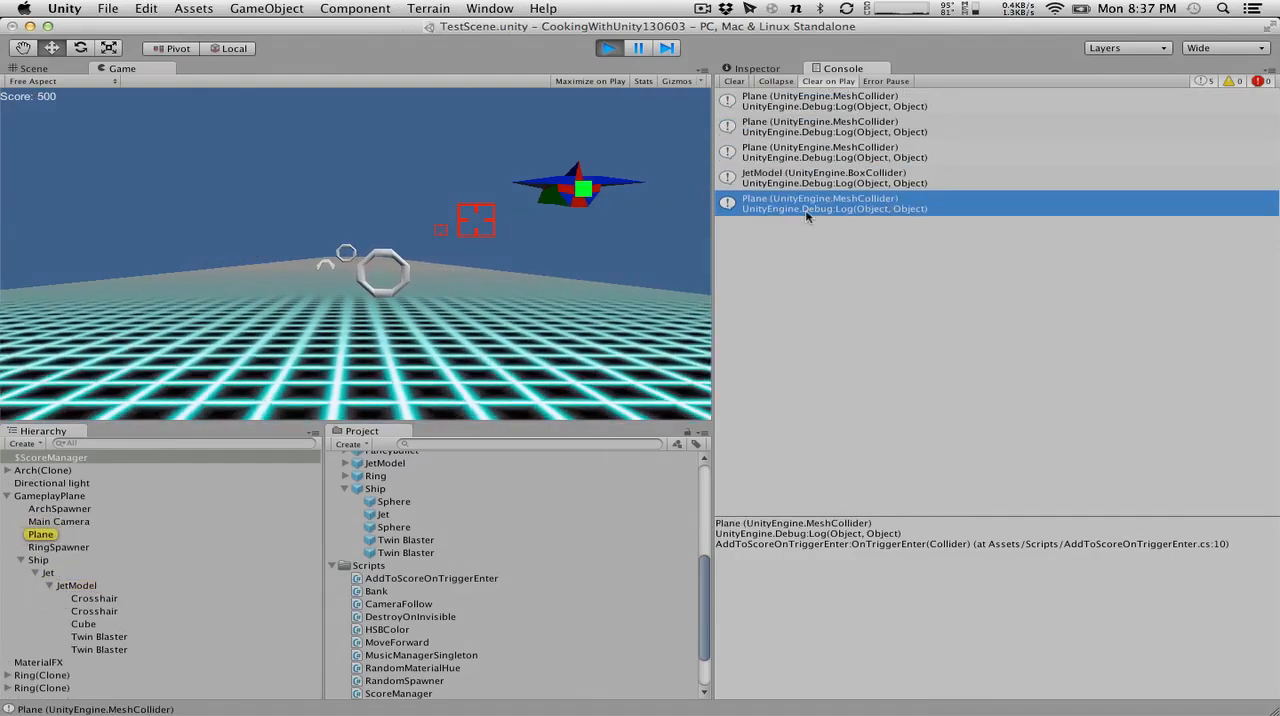
pyautogui.click(607, 47)
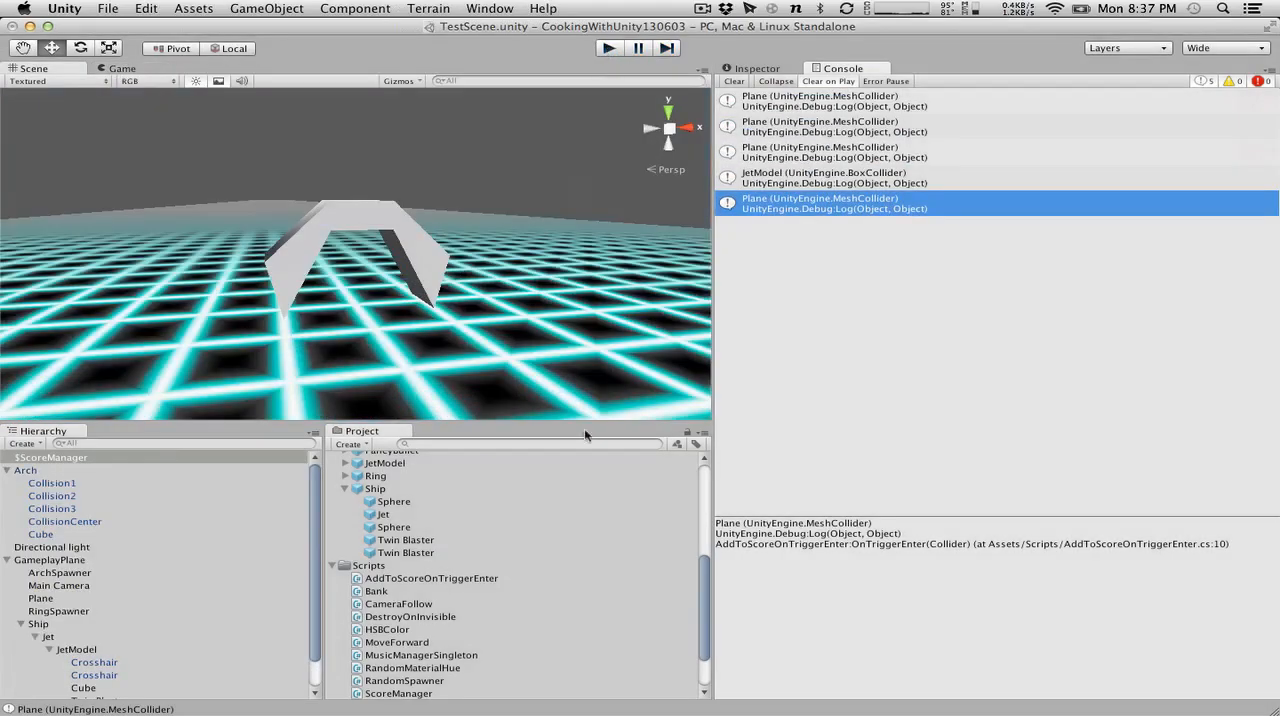
# Select the ground Plane and add a new layer named Ground as User Layer 11.
pyautogui.hotkey('ctrl', 'Right')
pyautogui.hotkey('ctrl', 'Left')
pyautogui.click(233, 307)
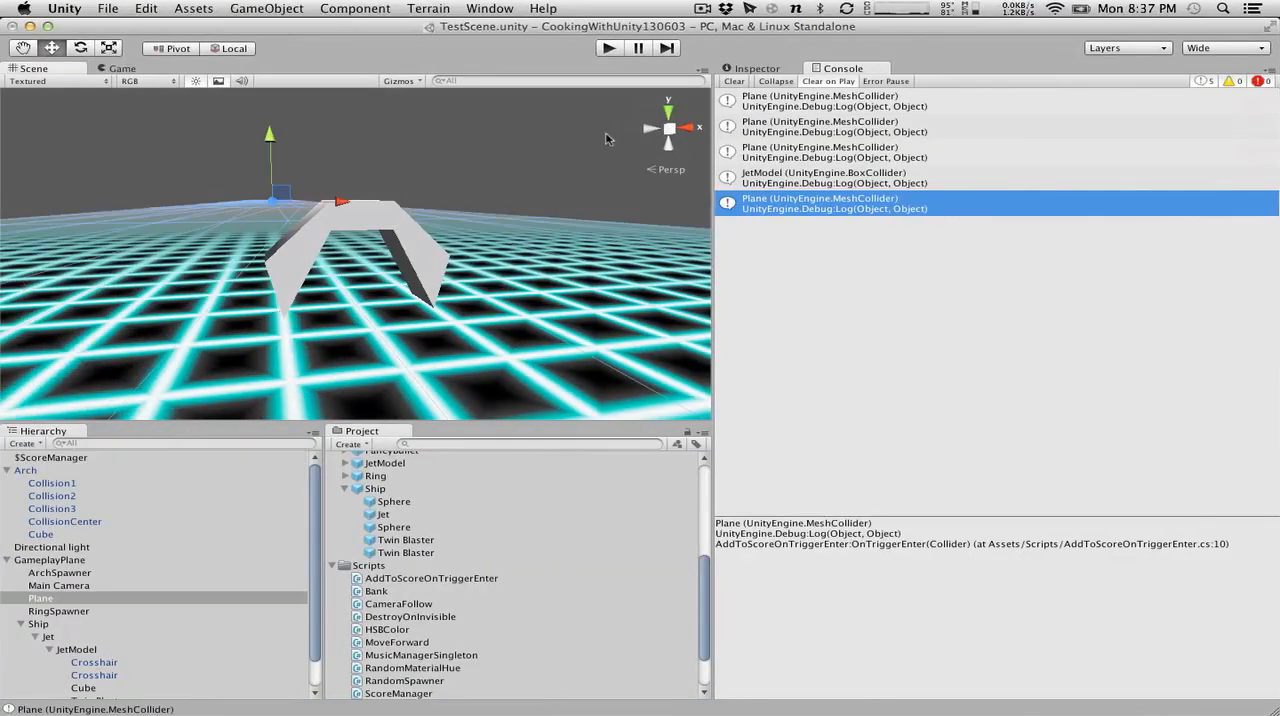
pyautogui.click(745, 68)
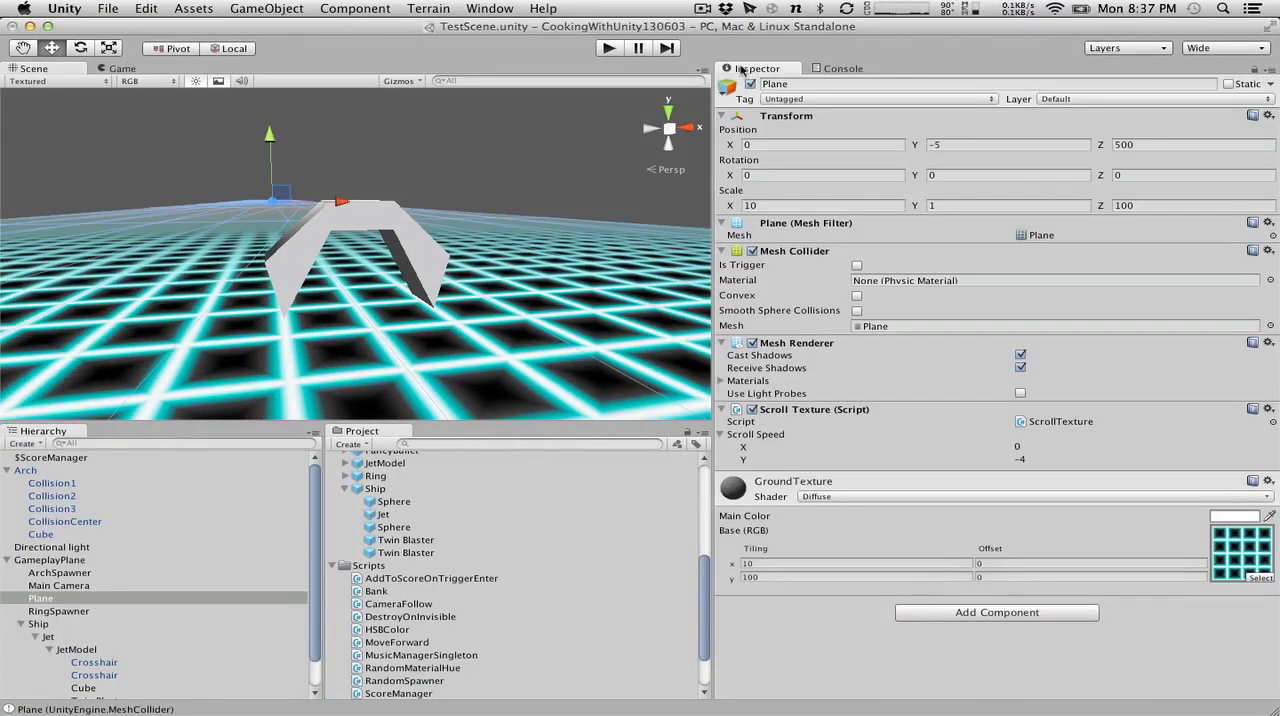
pyautogui.click(1107, 101)
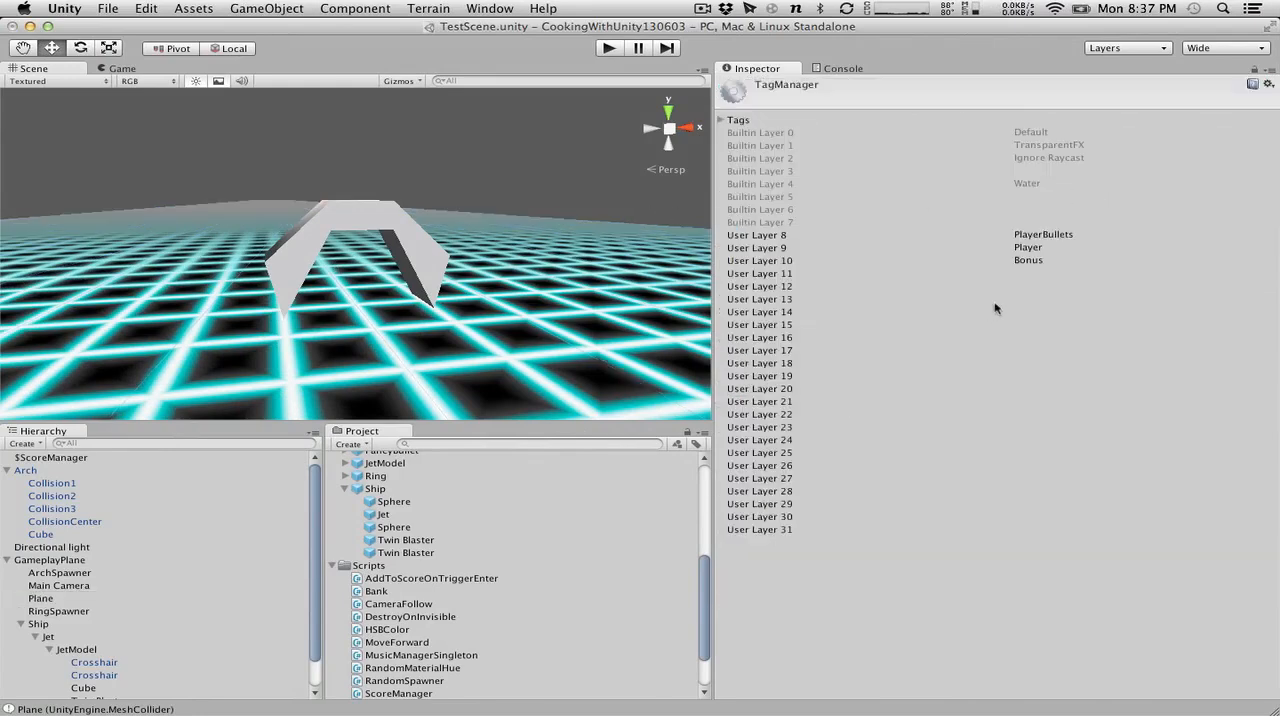
pyautogui.click(1041, 272)
pyautogui.write('Ground')
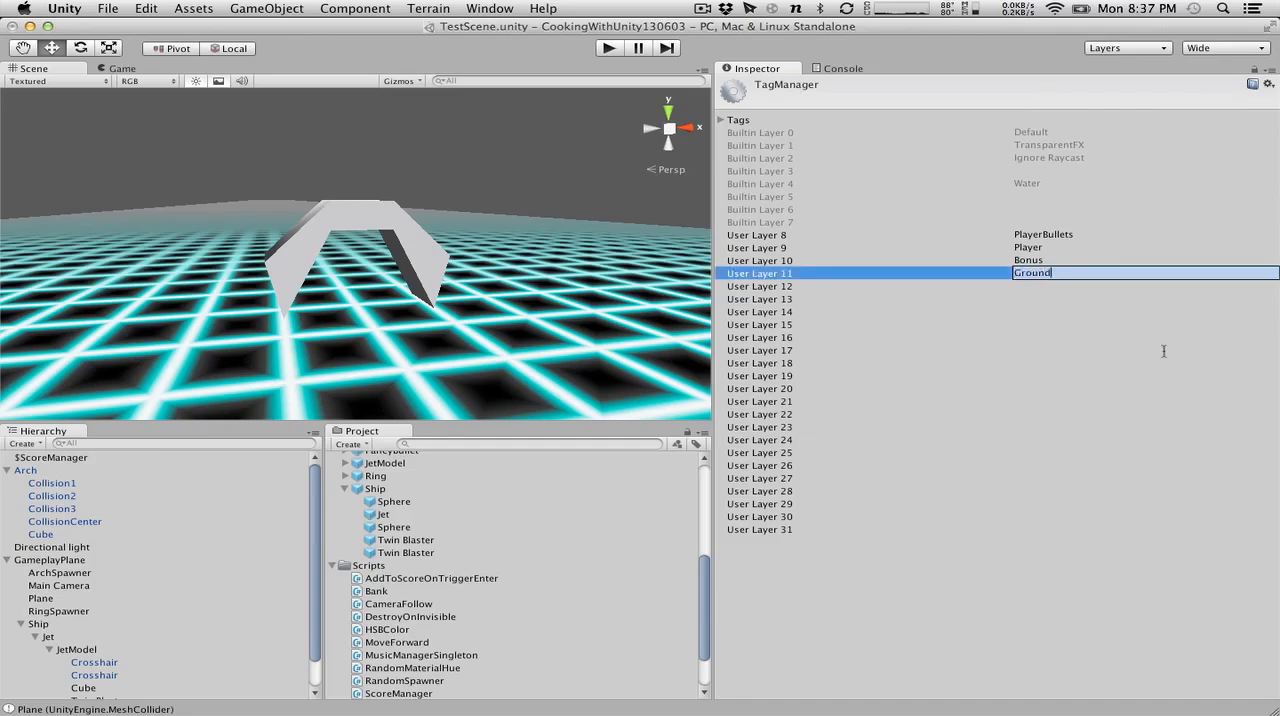
pyautogui.press('Return')
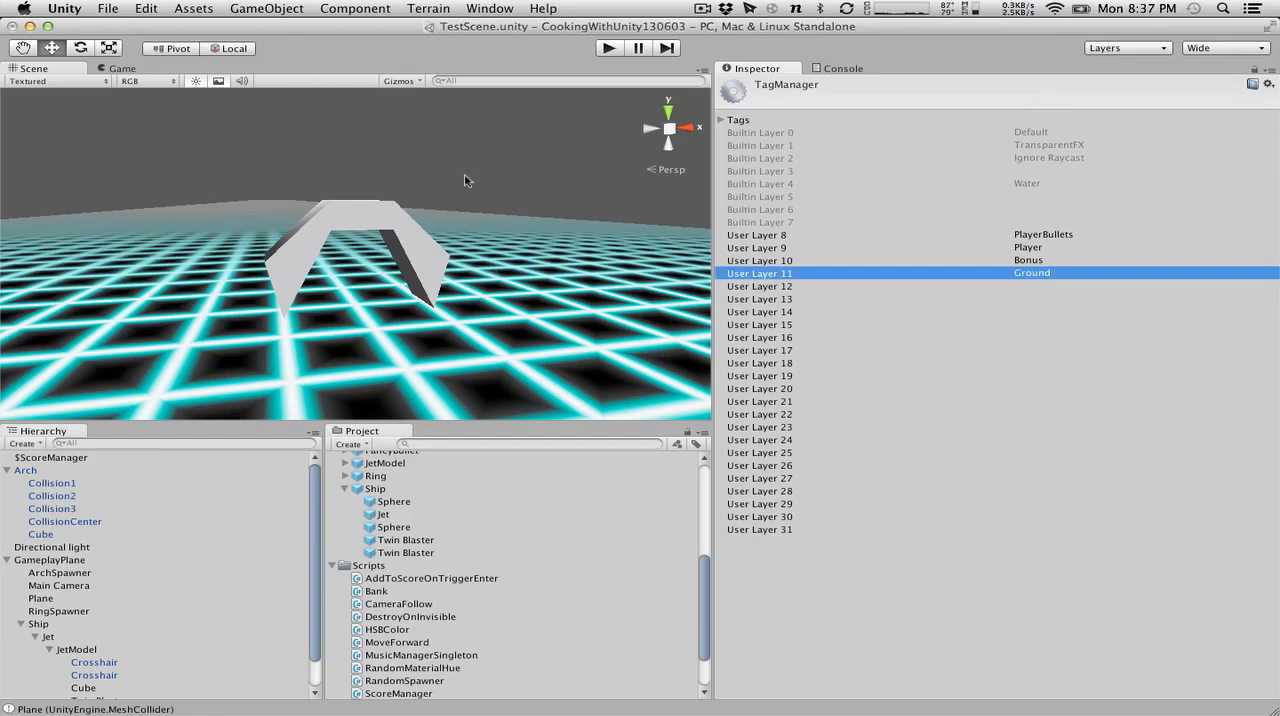
# Assign the Ground layer to the Plane object.
pyautogui.click(146, 8)
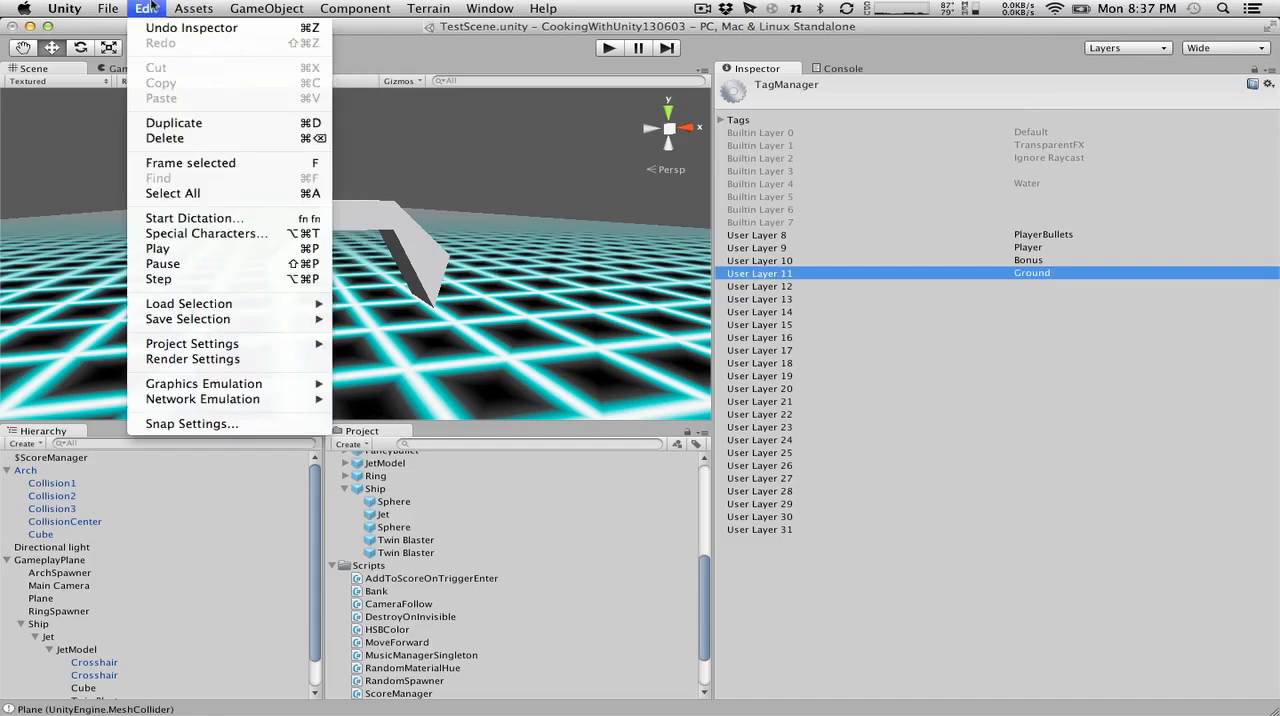
pyautogui.click(685, 339)
pyautogui.click(602, 297)
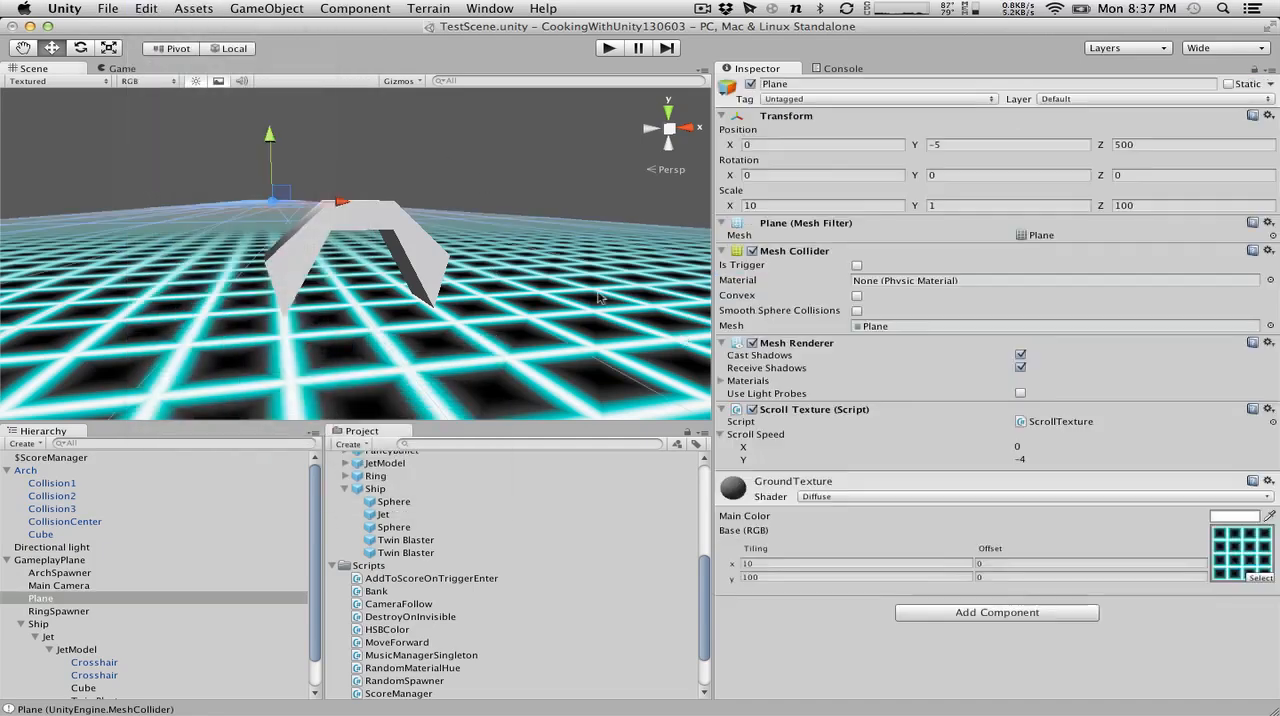
pyautogui.click(1080, 99)
pyautogui.click(1074, 189)
# In the physics collision matrix, disable Bonus collisions with Ground, Default, TransparentFX, Ignore Raycast, Water and Bonus itself.
pyautogui.click(266, 8)
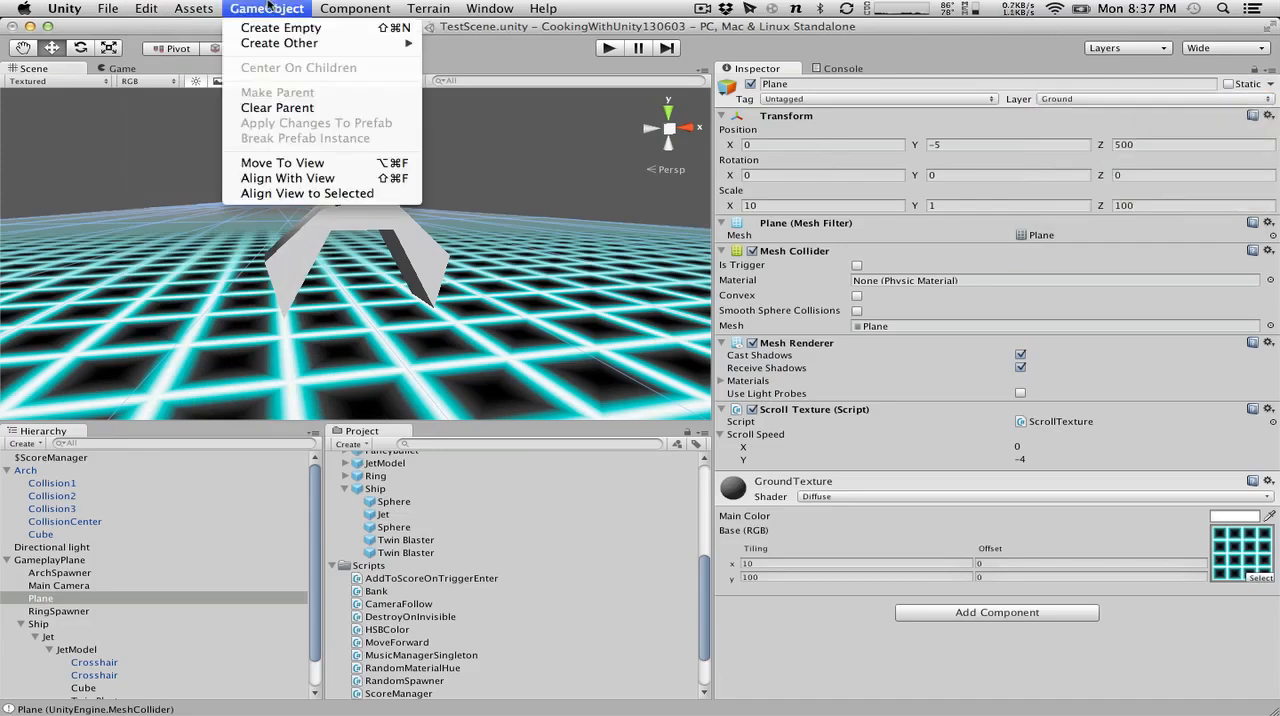
pyautogui.moveTo(147, 8)
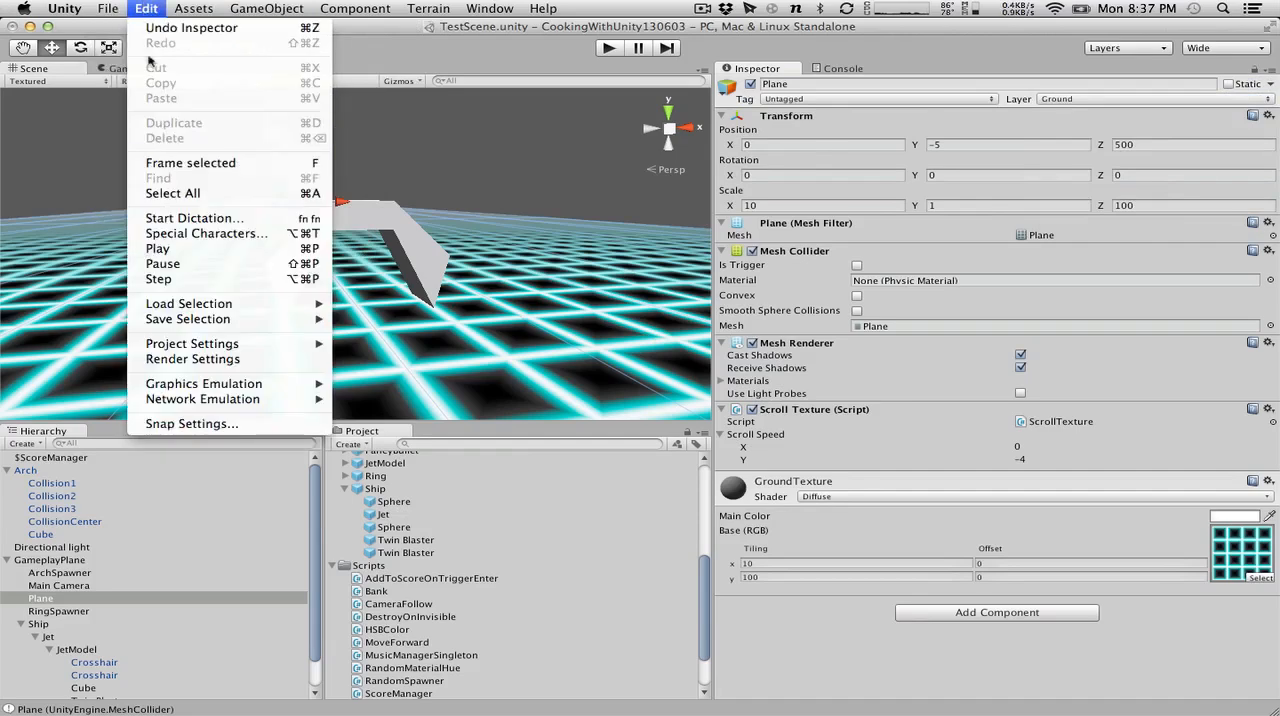
pyautogui.moveTo(194, 350)
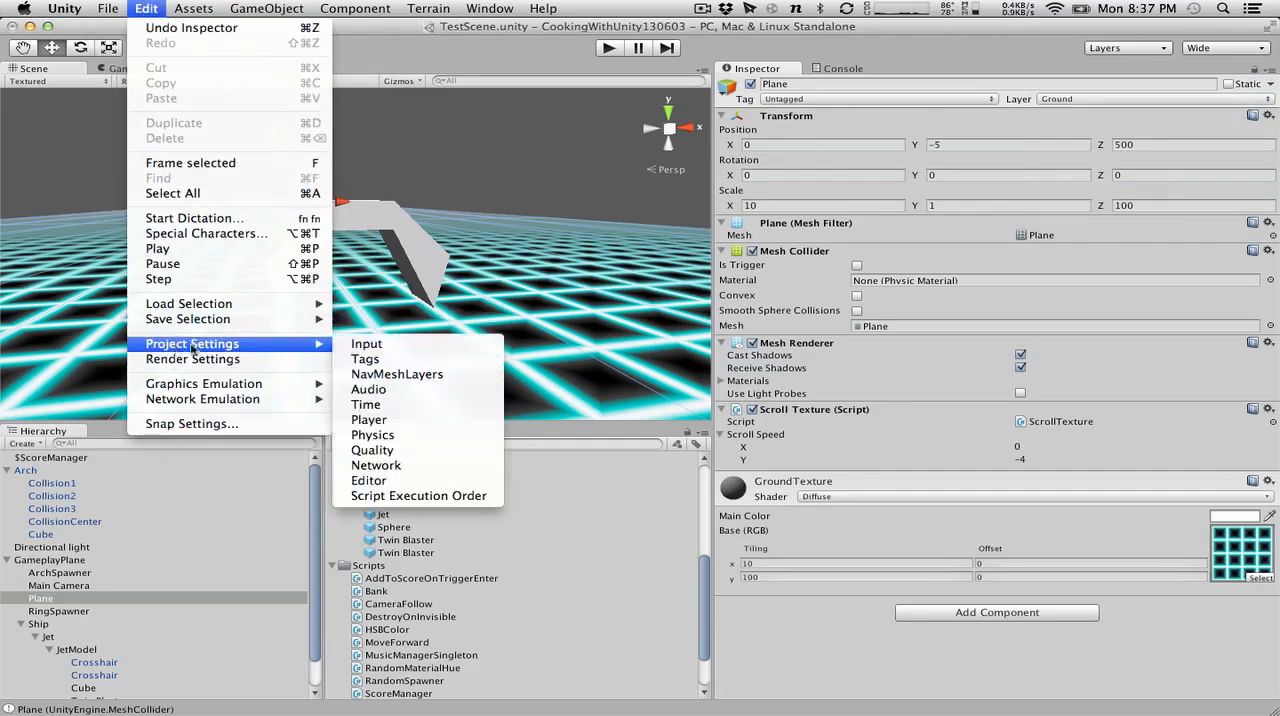
pyautogui.click(418, 443)
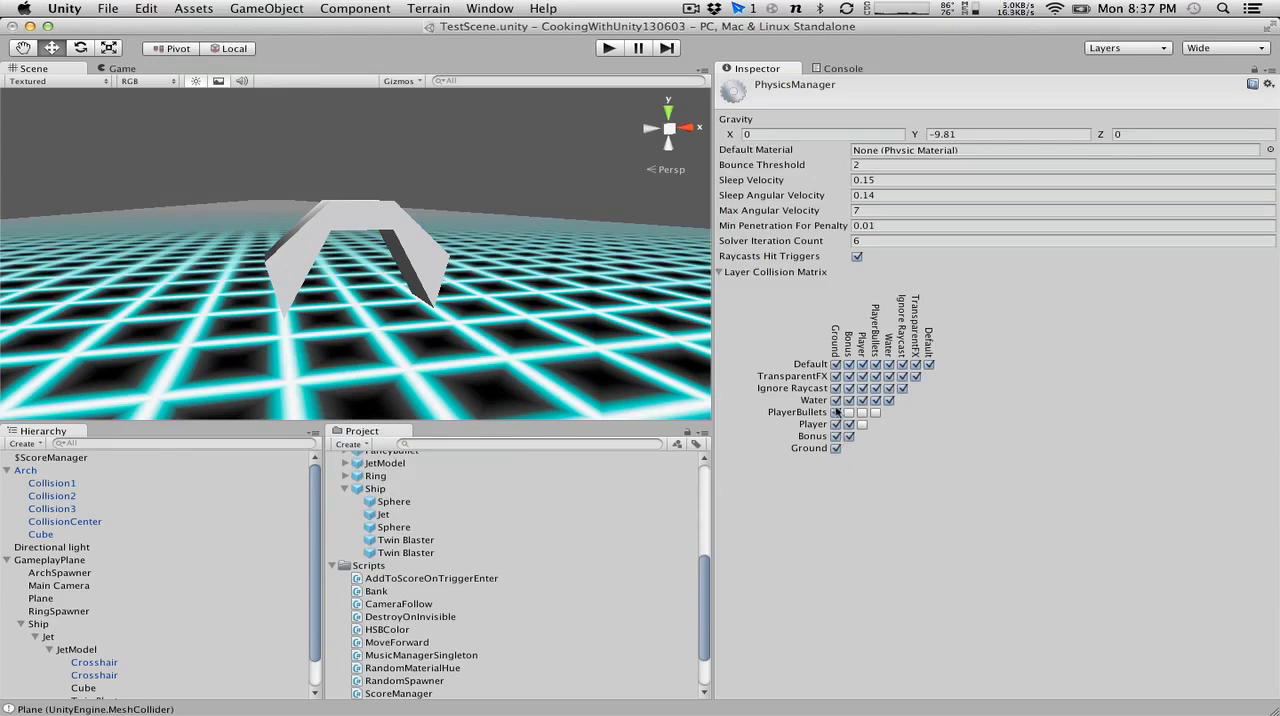
pyautogui.click(836, 436)
pyautogui.click(849, 364)
pyautogui.click(849, 376)
pyautogui.click(849, 388)
pyautogui.click(849, 400)
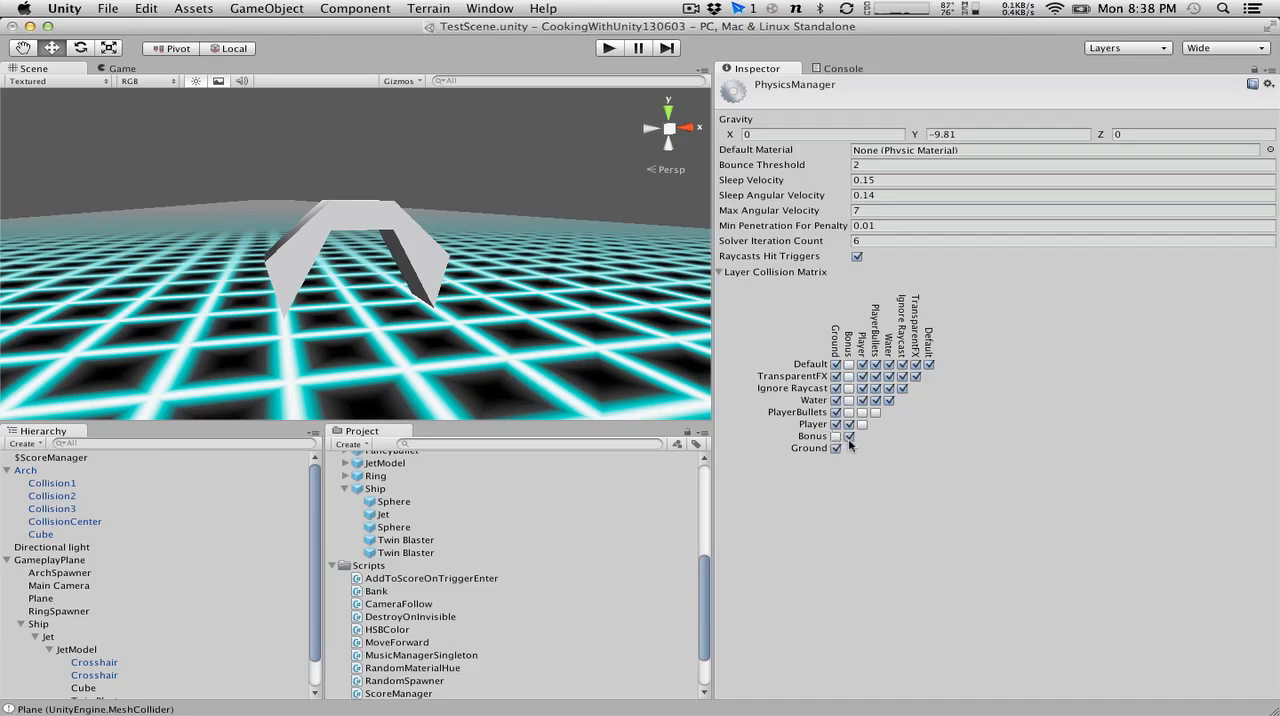
pyautogui.click(849, 437)
# Play-test the game by flying and shooting through the rings and arches to check the scoring, and stop it.
pyautogui.press('super+p')
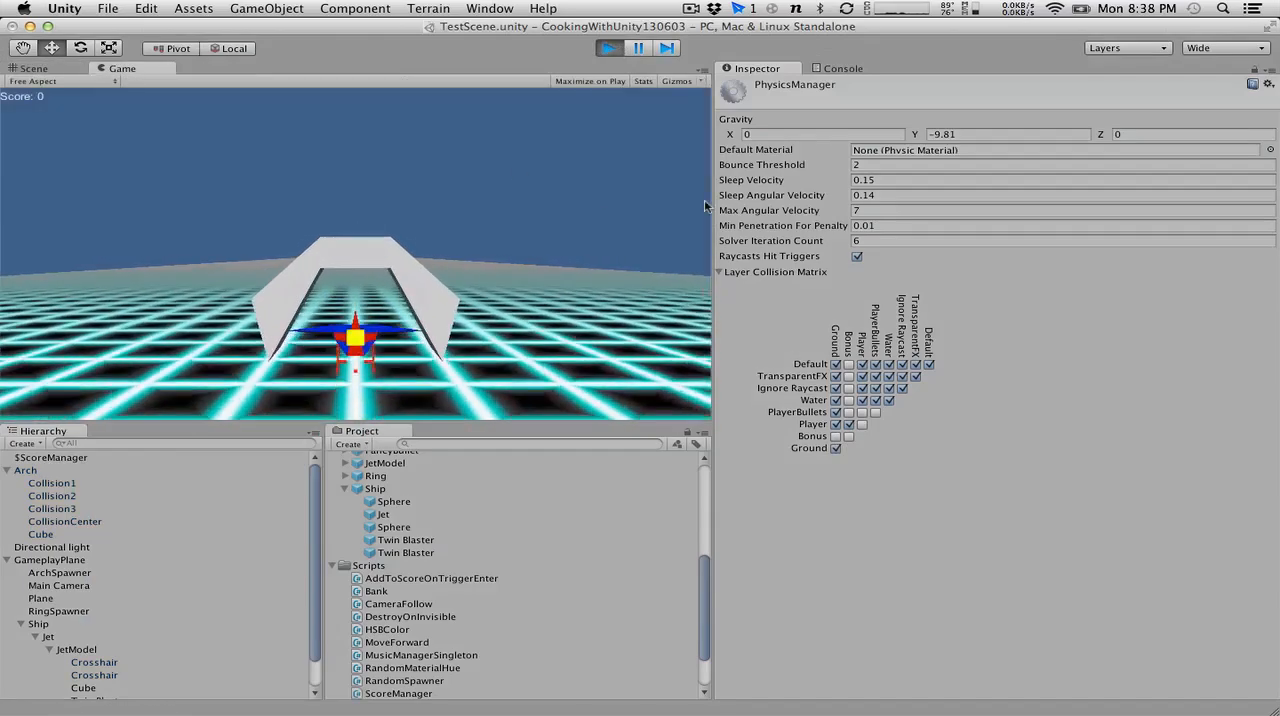
pyautogui.press('Up')
pyautogui.press('space')
pyautogui.press('space')
pyautogui.press('space')
pyautogui.press('Left')
pyautogui.press('space')
pyautogui.press('Right')
pyautogui.press('space')
pyautogui.press('Down')
pyautogui.press('space')
pyautogui.press('Left')
pyautogui.press('space')
pyautogui.press('Right')
pyautogui.press('Up')
pyautogui.press('Down')
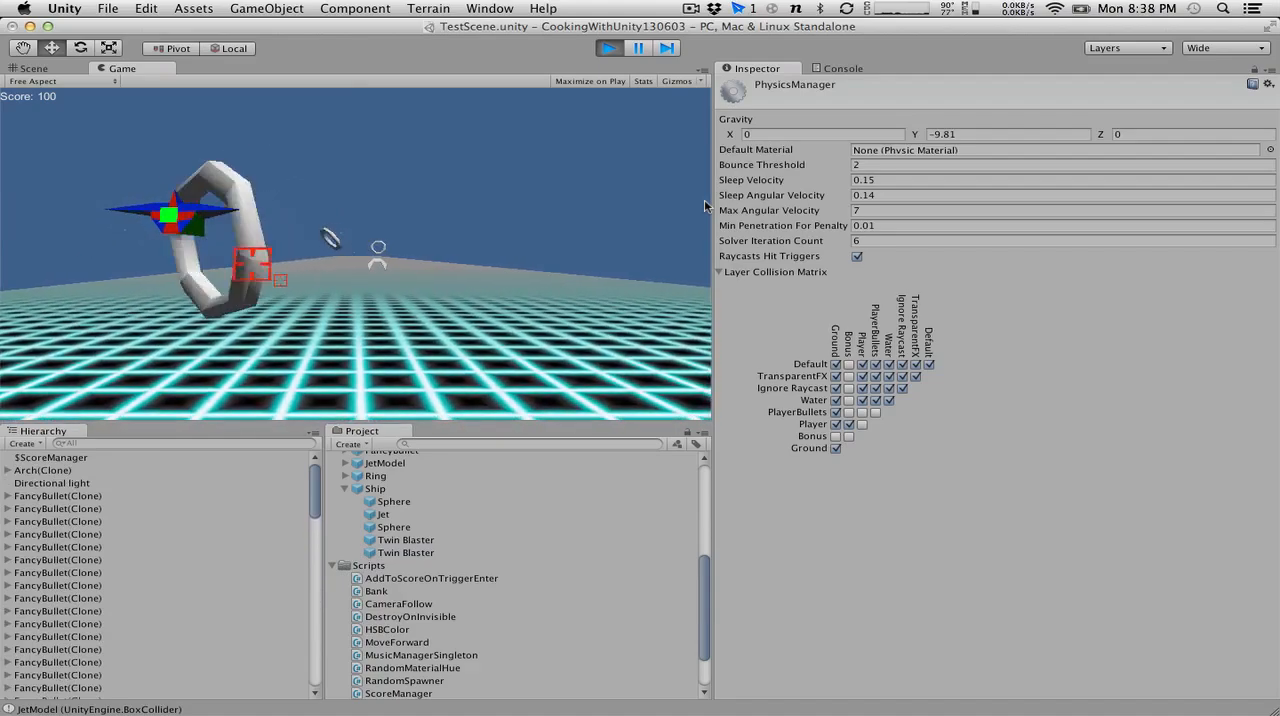
pyautogui.press('Right')
pyautogui.press('Down')
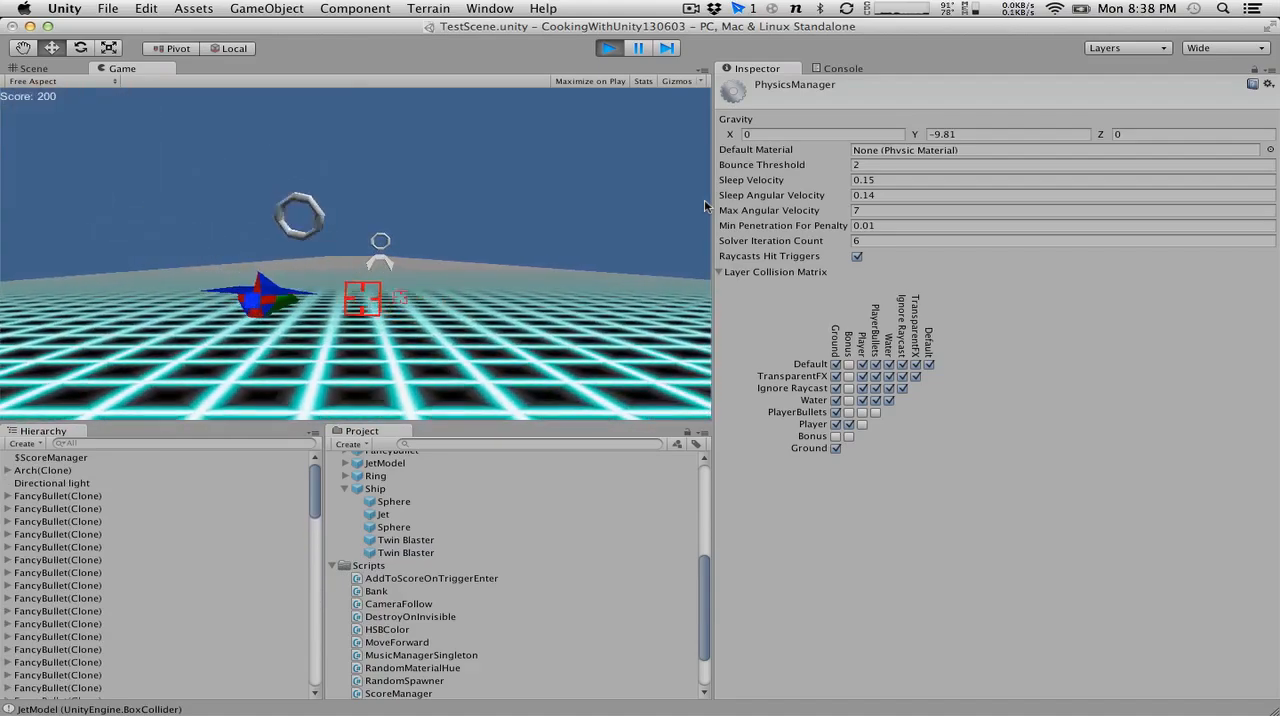
pyautogui.press('Right')
pyautogui.press('space')
pyautogui.press('Left')
pyautogui.press('space')
pyautogui.press('Right')
pyautogui.press('Left')
pyautogui.press('Up')
pyautogui.press('Down')
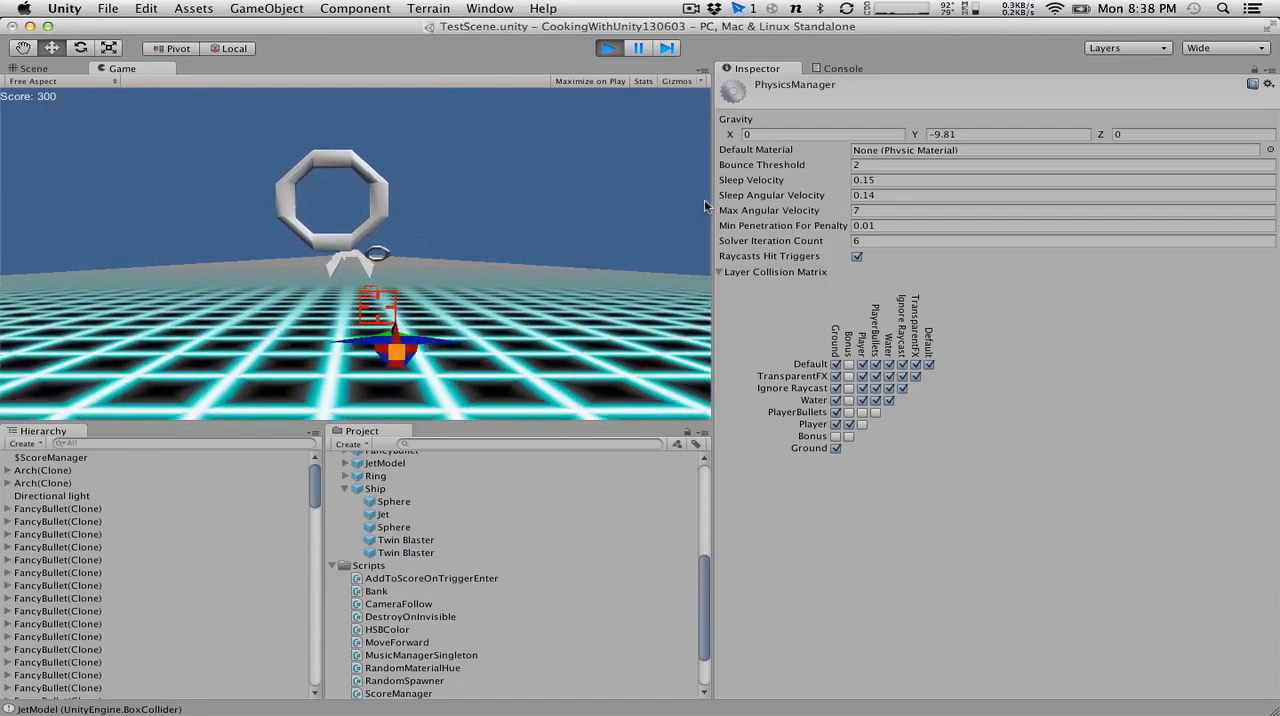
pyautogui.press('Right')
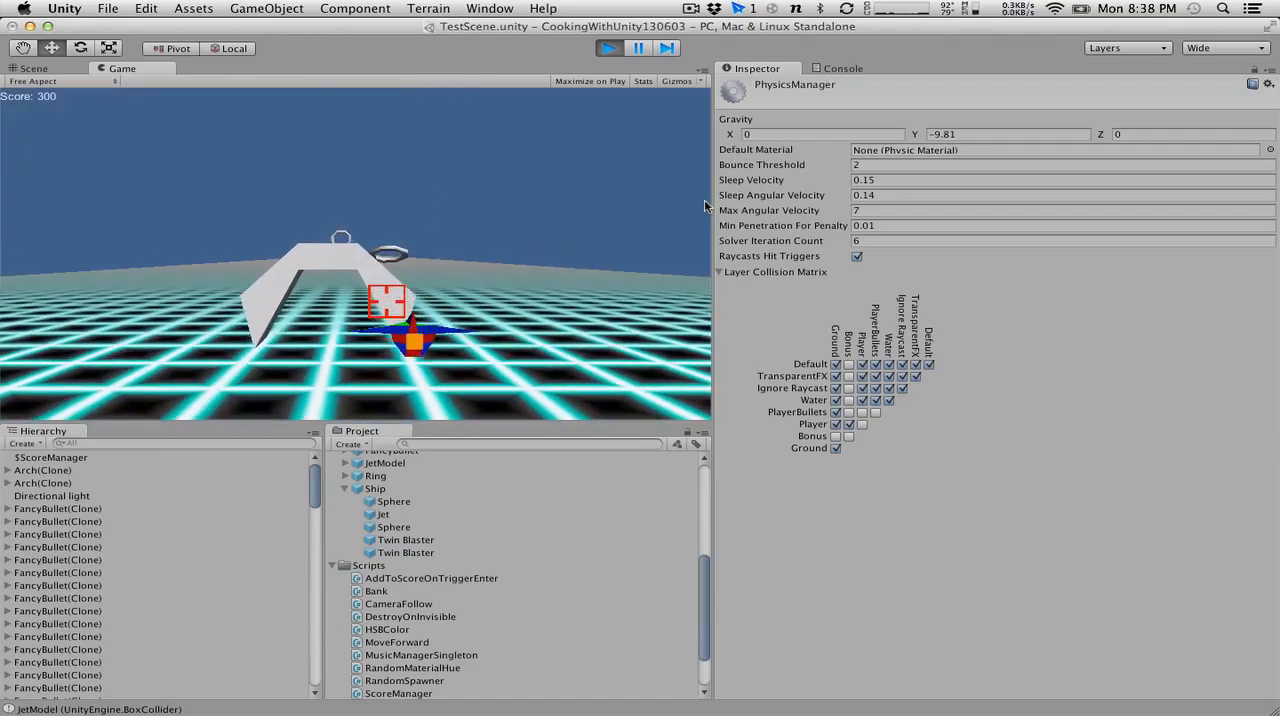
pyautogui.press('Up')
pyautogui.press('Right')
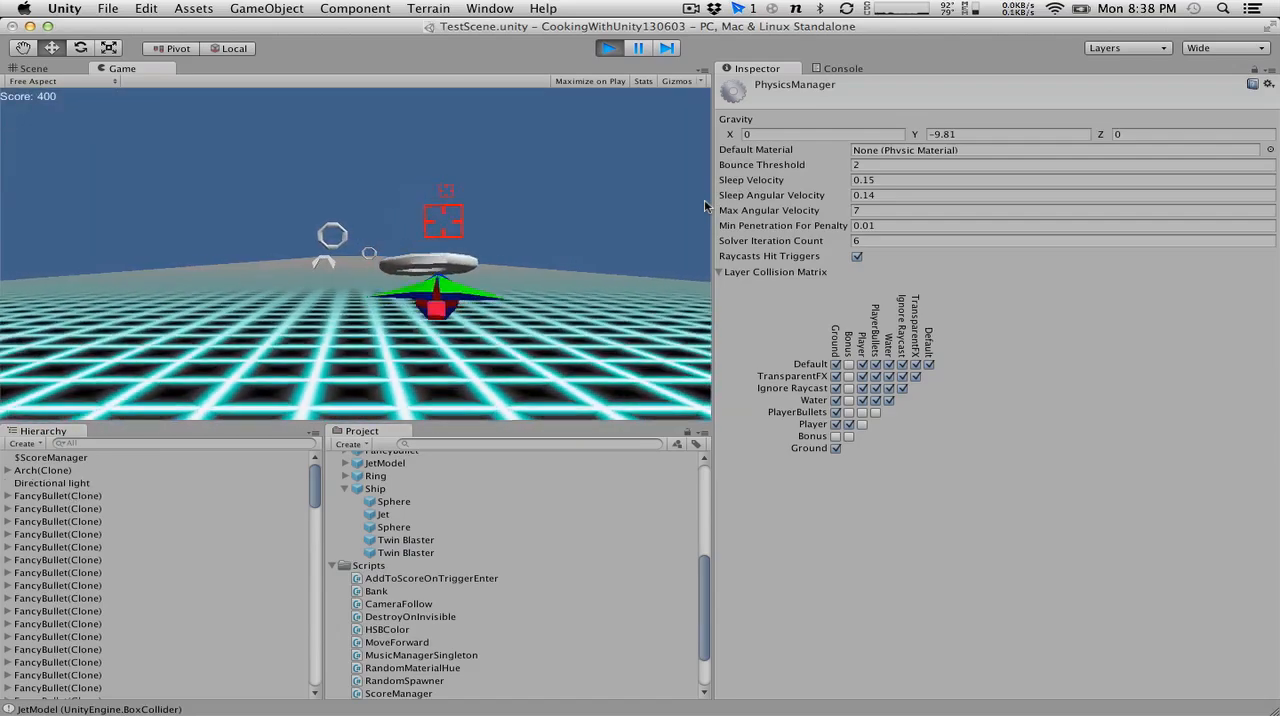
pyautogui.press('Up')
pyautogui.click(611, 52)
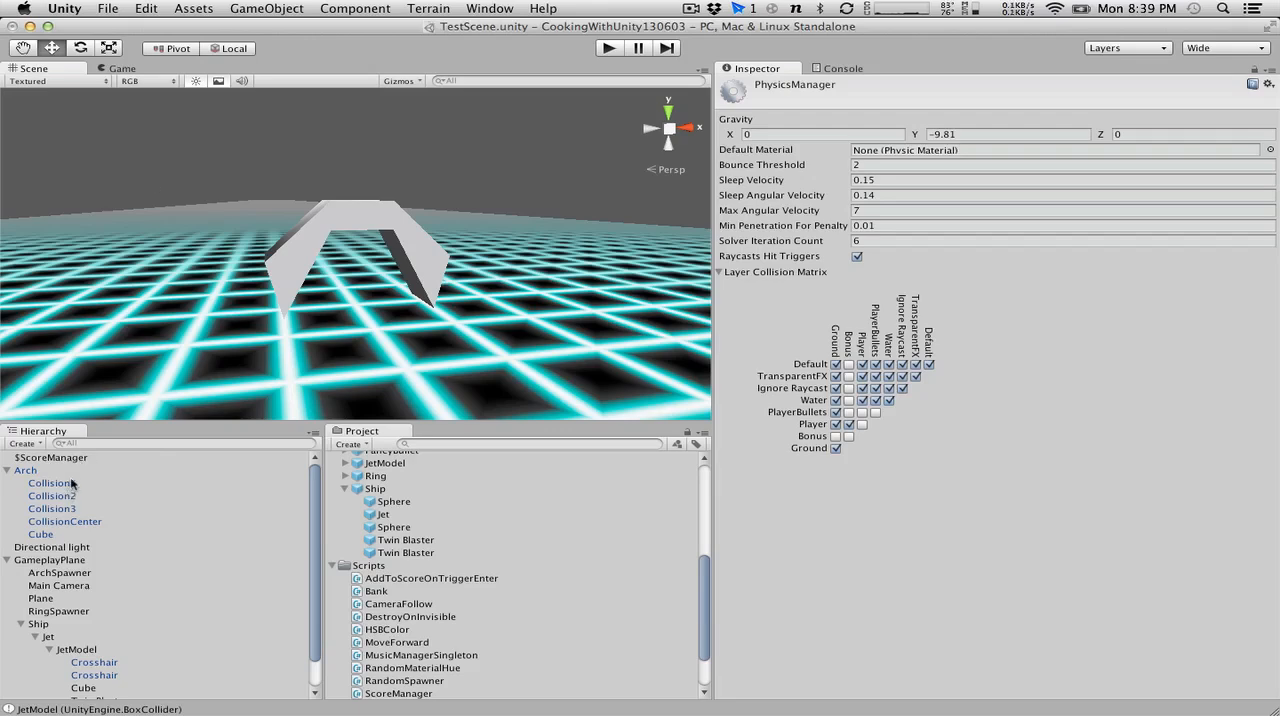
# Collapse the Arch in the hierarchy and create a new cube at the scene's root level.
pyautogui.click(8, 471)
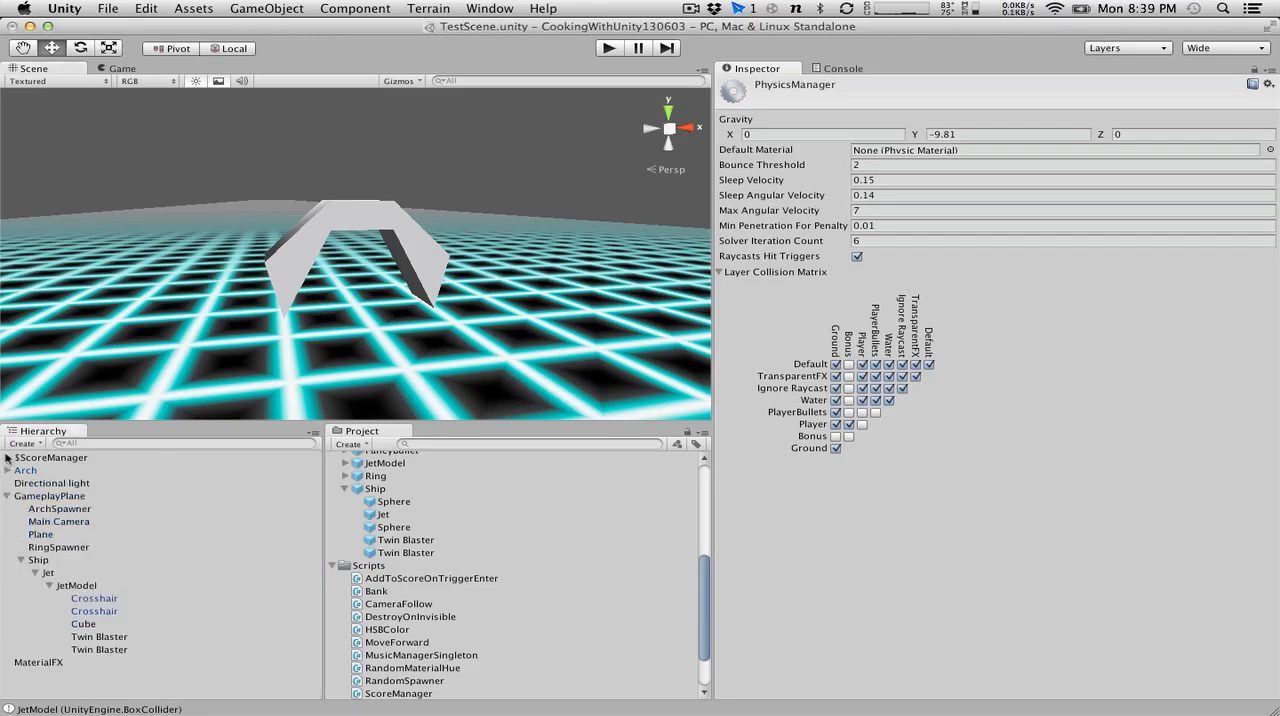
pyautogui.click(37, 444)
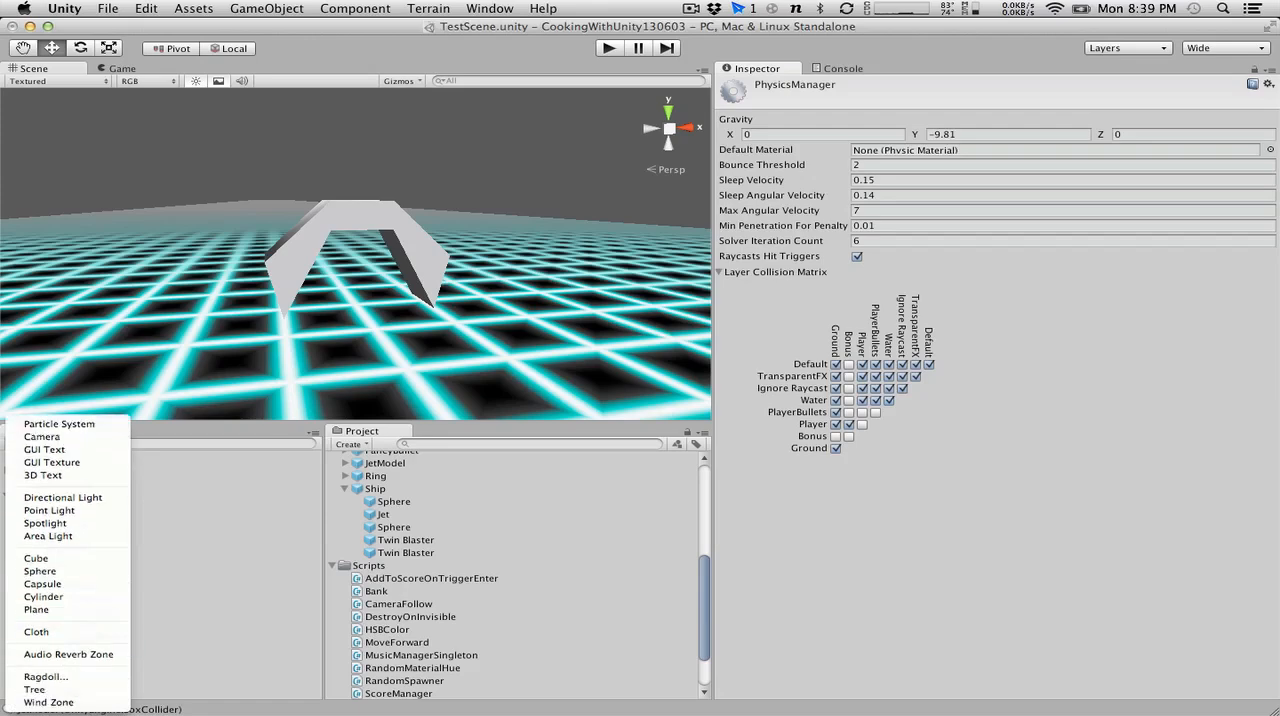
pyautogui.click(49, 562)
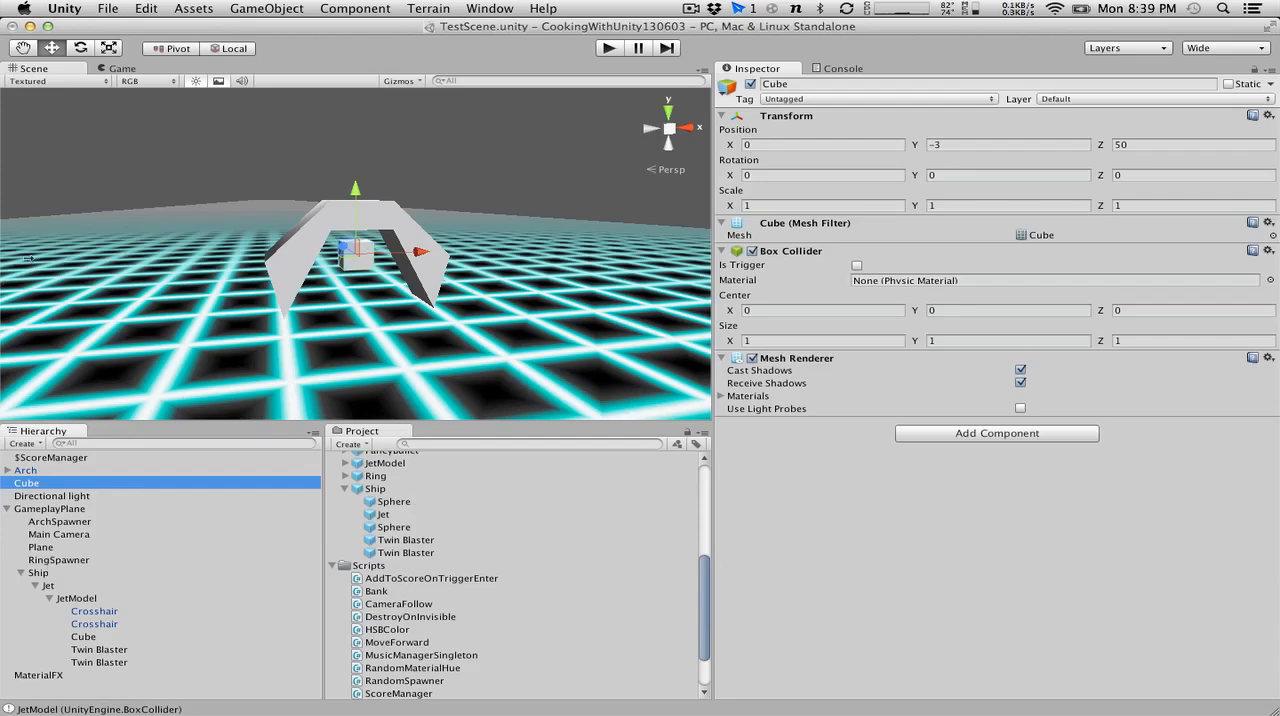
pyautogui.click(372, 238)
pyautogui.keyDown('alt'); pyautogui.moveTo(484, 242); pyautogui.dragTo(314, 317); pyautogui.keyUp('alt')
pyautogui.scroll(-10, 314, 318)
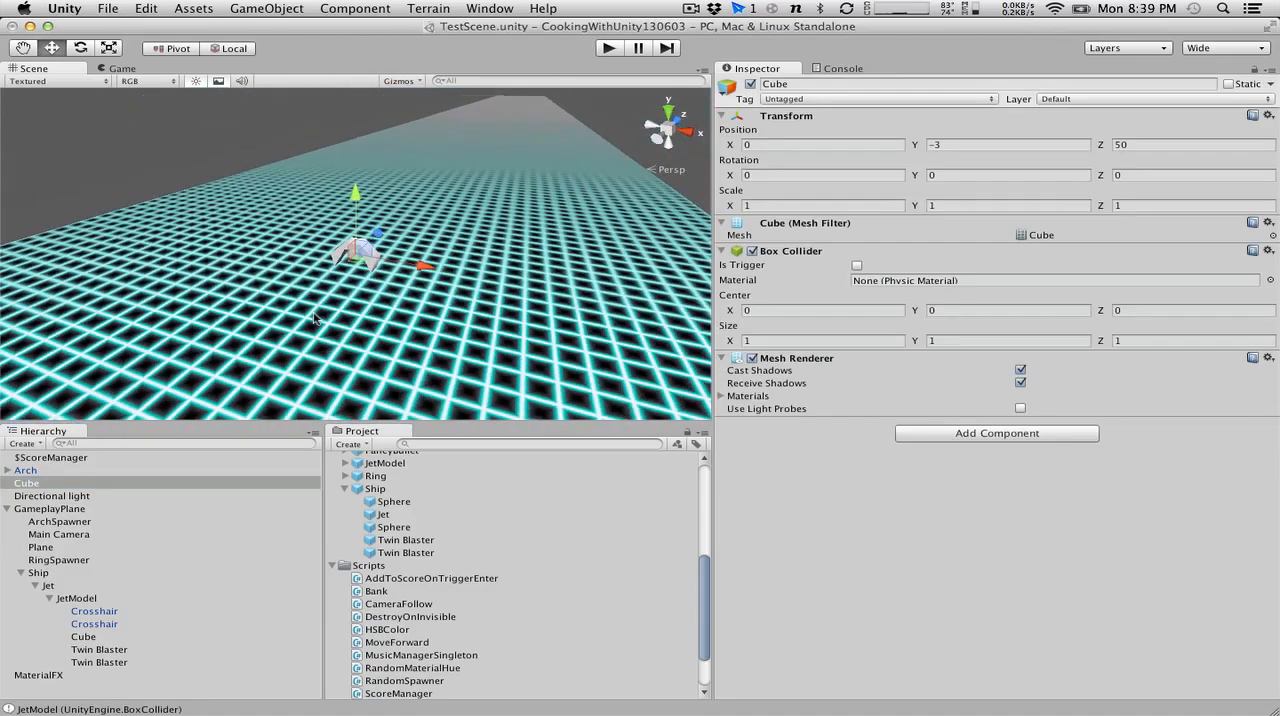
pyautogui.scroll(5, 314, 318)
pyautogui.keyDown('alt'); pyautogui.moveTo(395, 176); pyautogui.dragTo(367, 171); pyautogui.keyUp('alt')
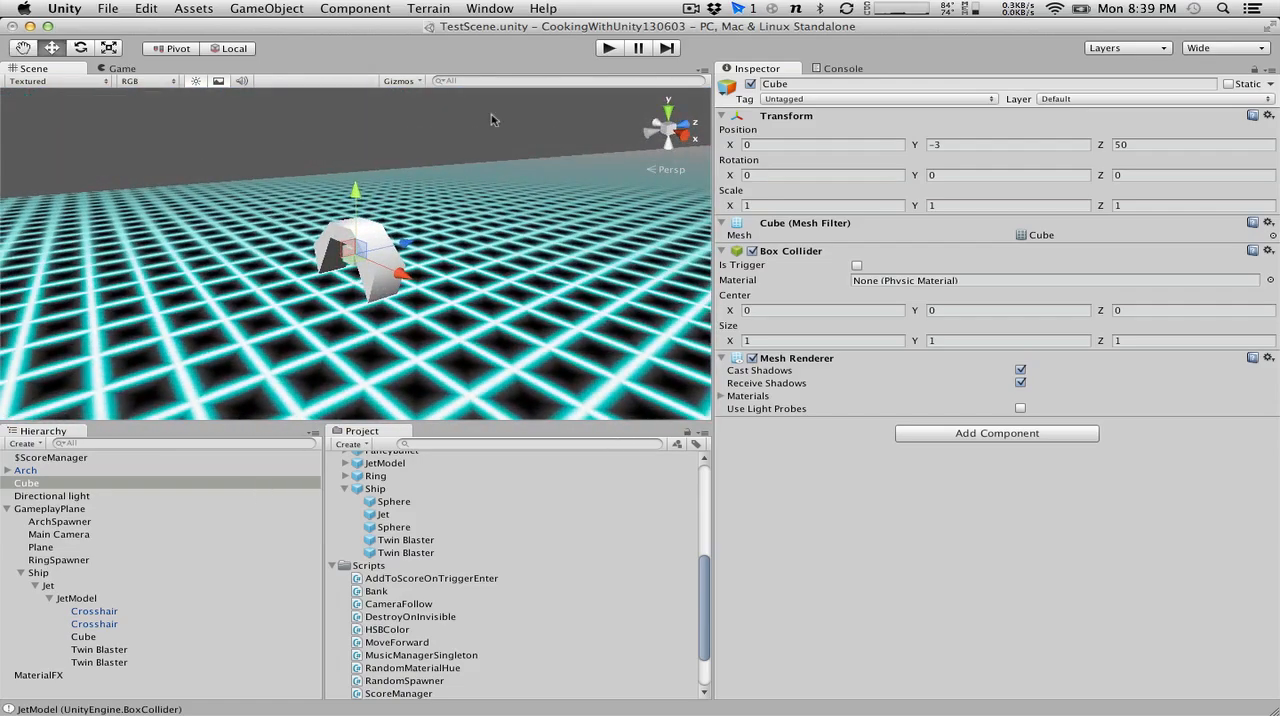
pyautogui.click(608, 49)
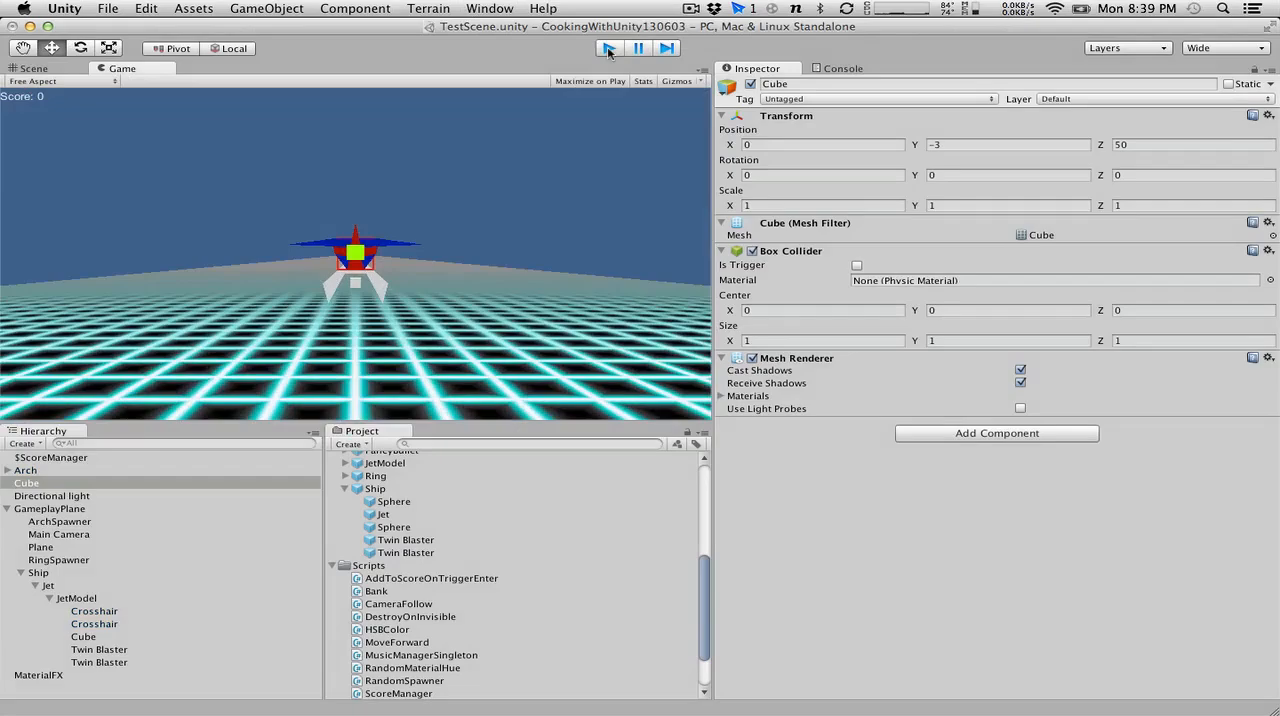
pyautogui.click(608, 49)
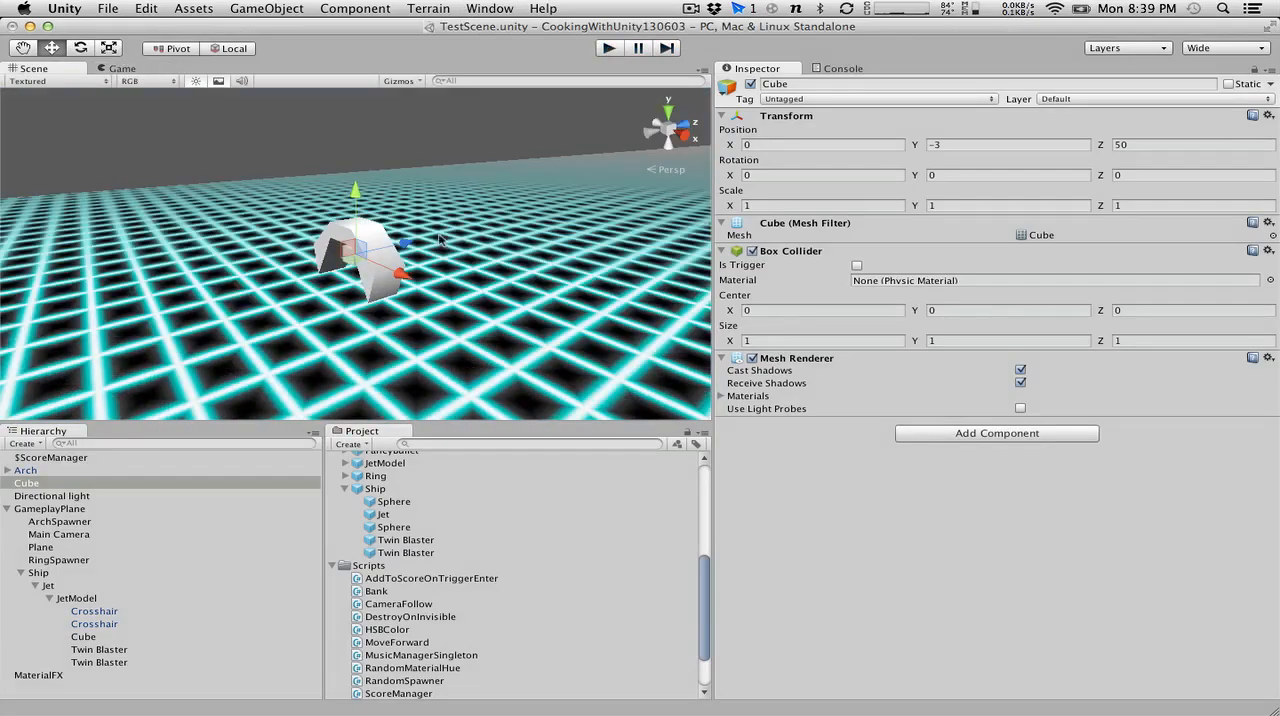
pyautogui.keyDown('alt'); pyautogui.moveTo(450, 232); pyautogui.dragTo(680, 238); pyautogui.keyUp('alt')
# Delete the Arch instance from the scene.
pyautogui.click(22, 470)
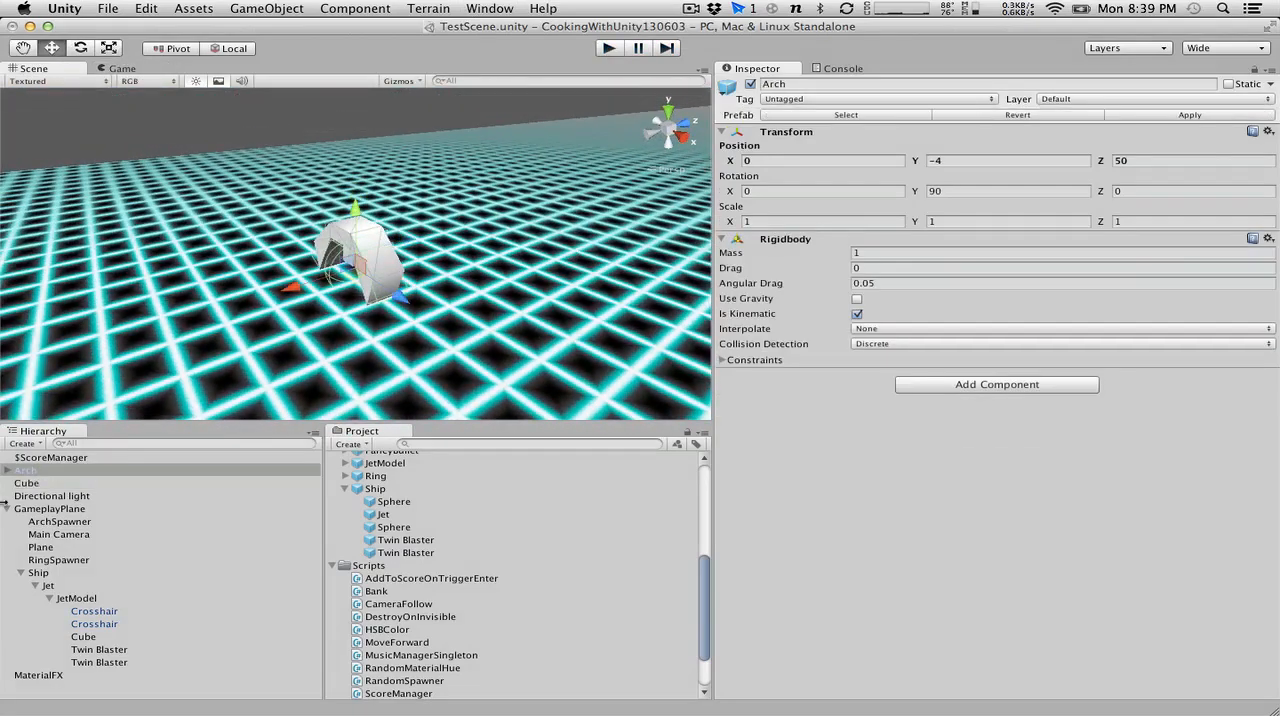
pyautogui.click(34, 471)
pyautogui.rightClick(34, 471)
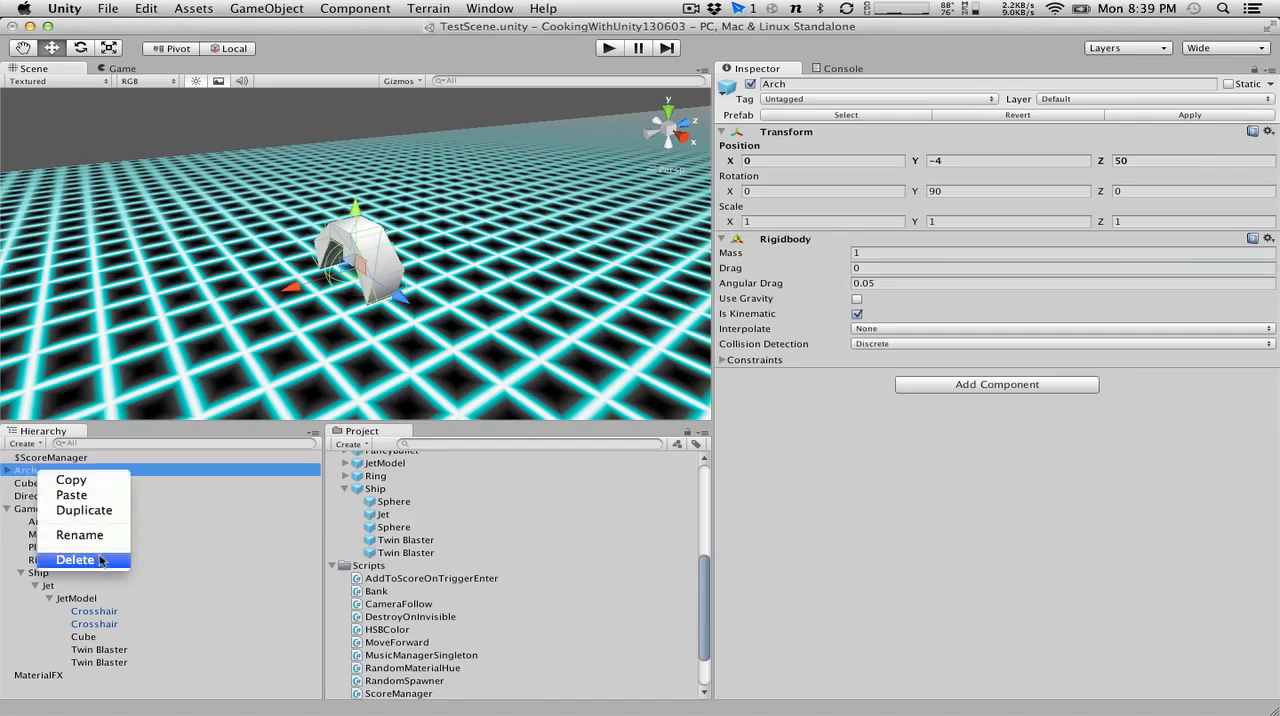
pyautogui.click(99, 560)
# Create an empty game object at the cube's position.
pyautogui.click(28, 484)
pyautogui.click(28, 471)
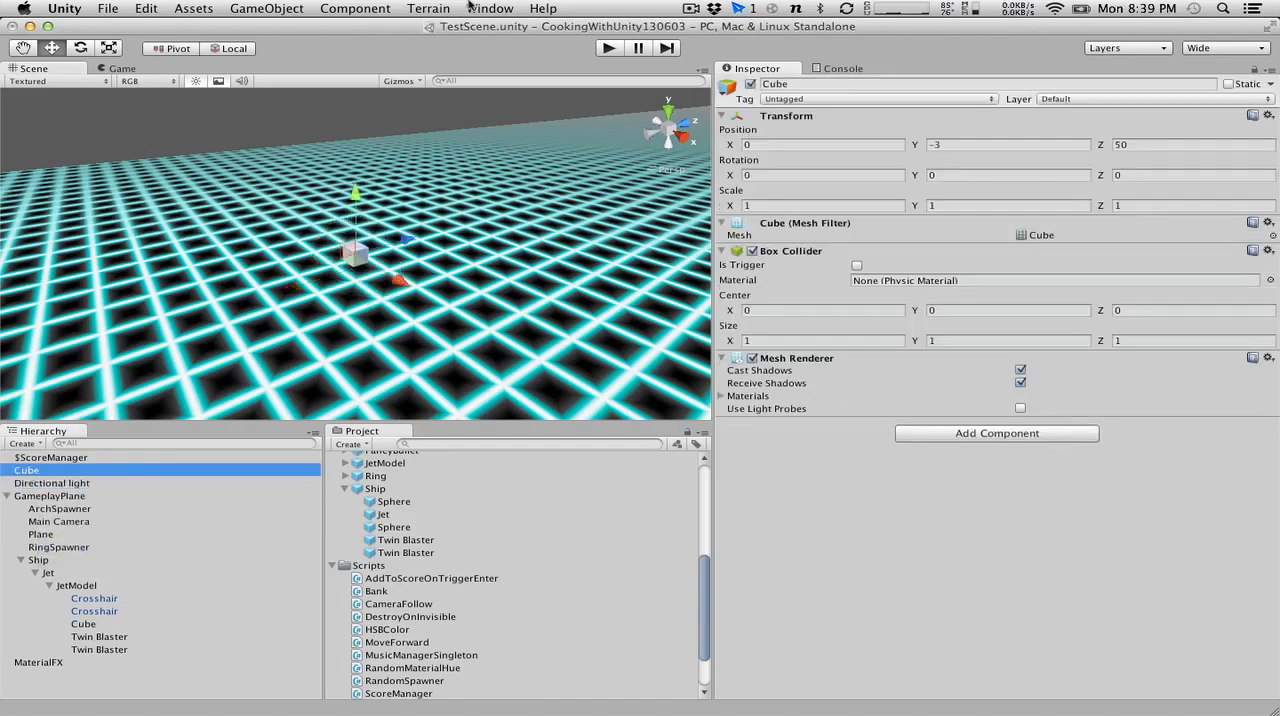
pyautogui.click(370, 8)
pyautogui.click(270, 26)
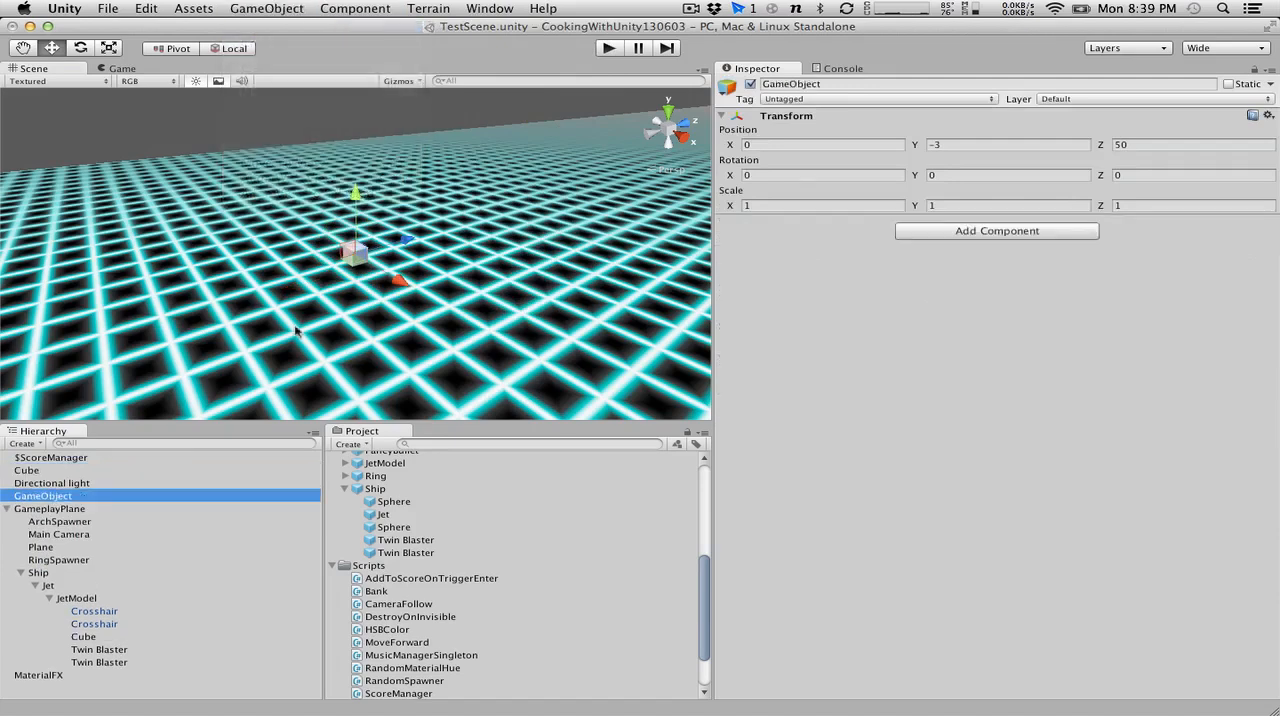
# Rename the new empty game object as EndOfLevelStructure.
pyautogui.click(43, 496)
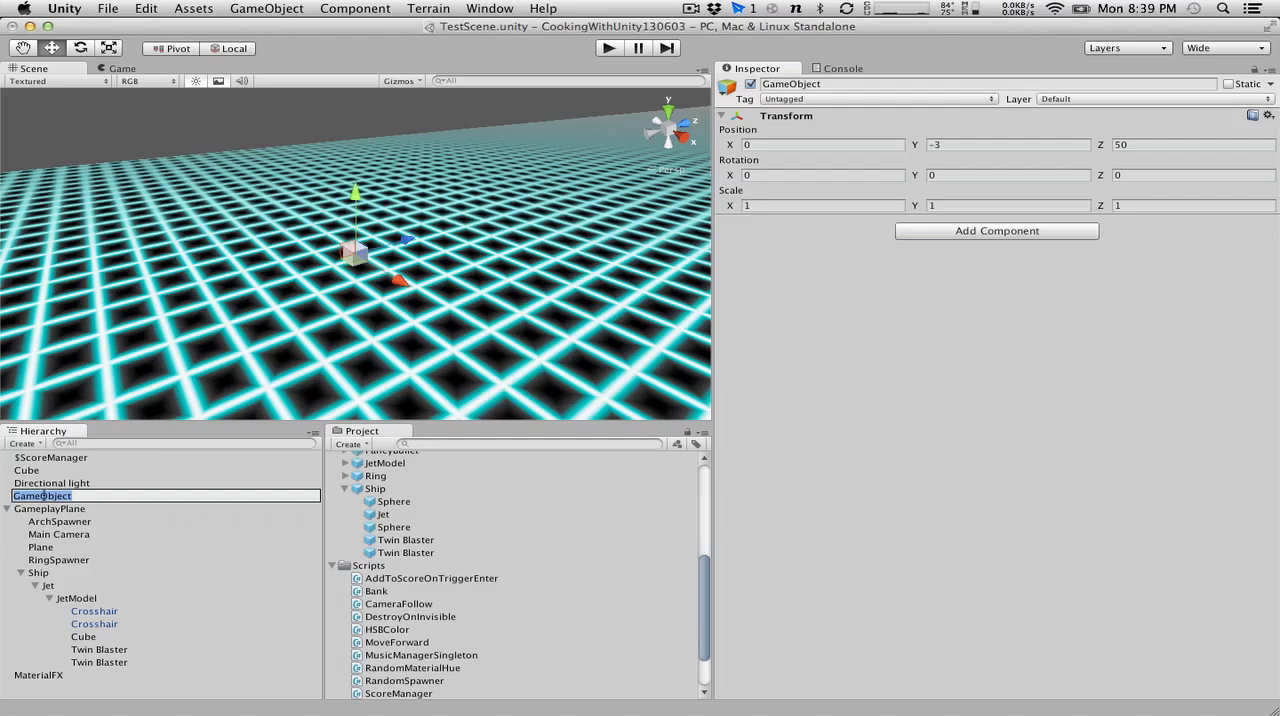
pyautogui.write('EndOfLevelStructure')
pyautogui.press('Return')
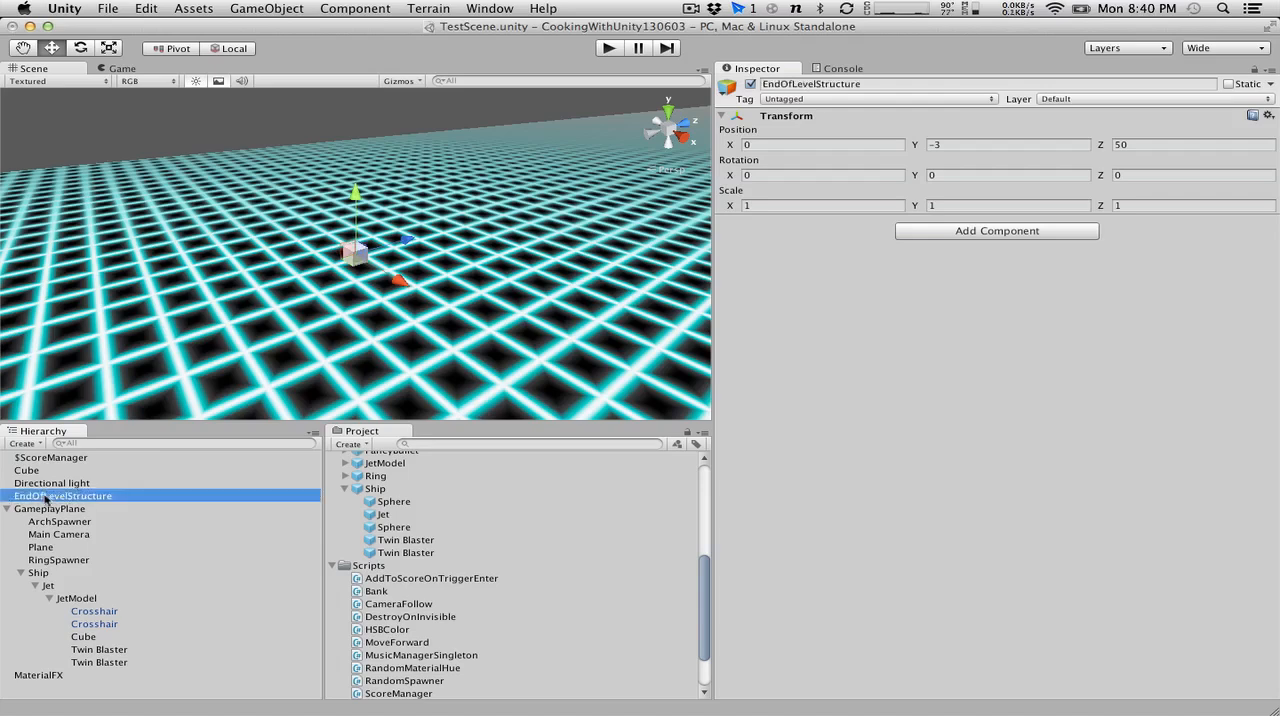
pyautogui.click(1010, 144)
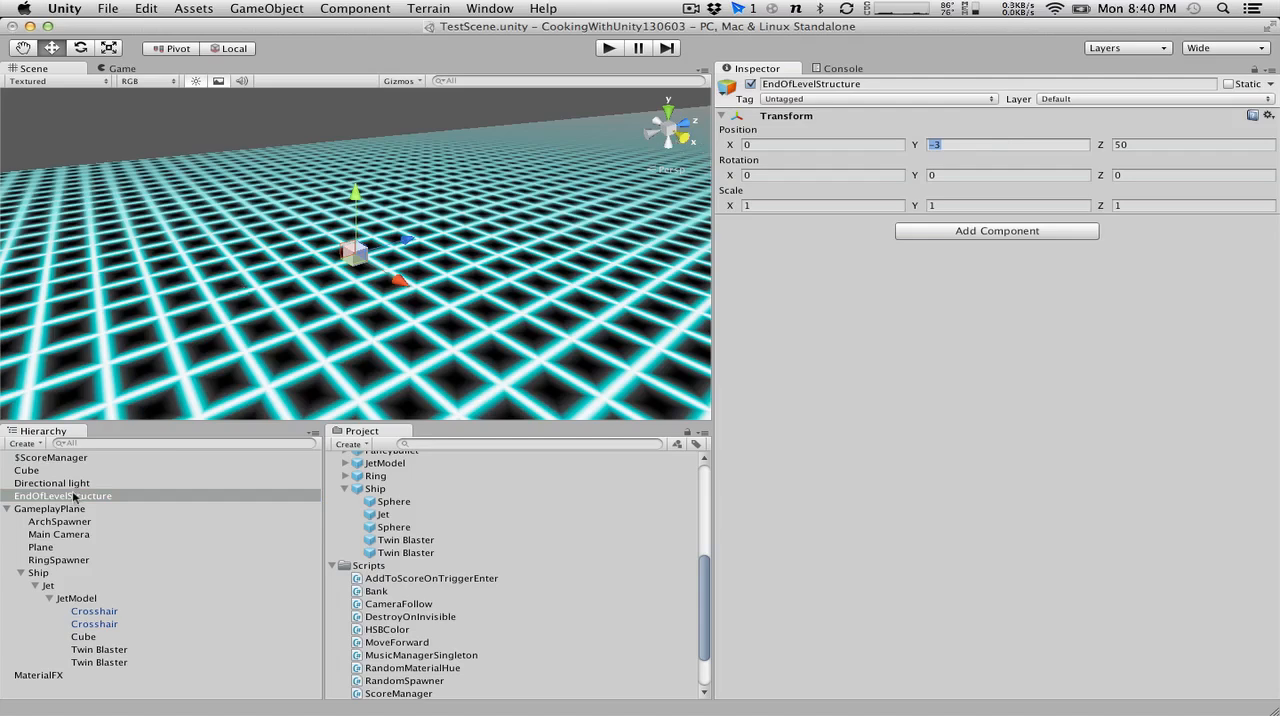
# Nest the root-level Cube under EndOfLevelStructure, expand the parent and compare the transforms of the two objects.
pyautogui.click(42, 472)
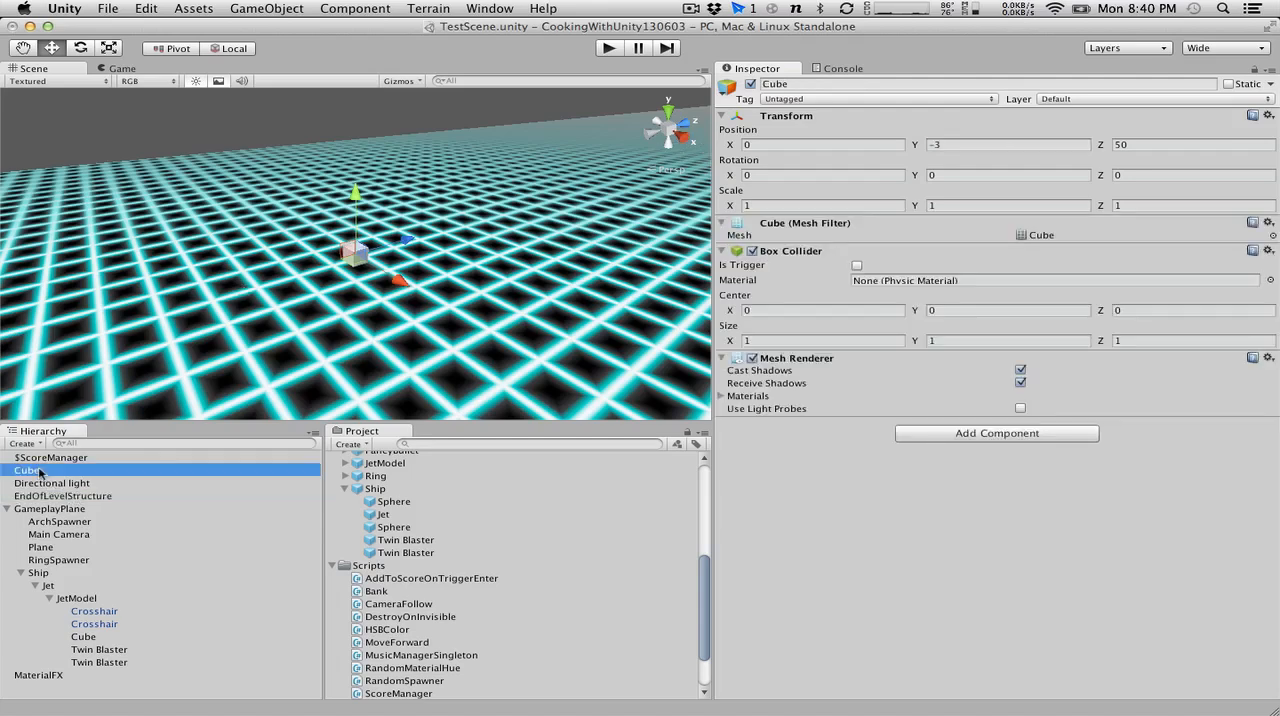
pyautogui.click(59, 494)
pyautogui.moveTo(34, 470); pyautogui.dragTo(58, 494)
pyautogui.click(6, 483)
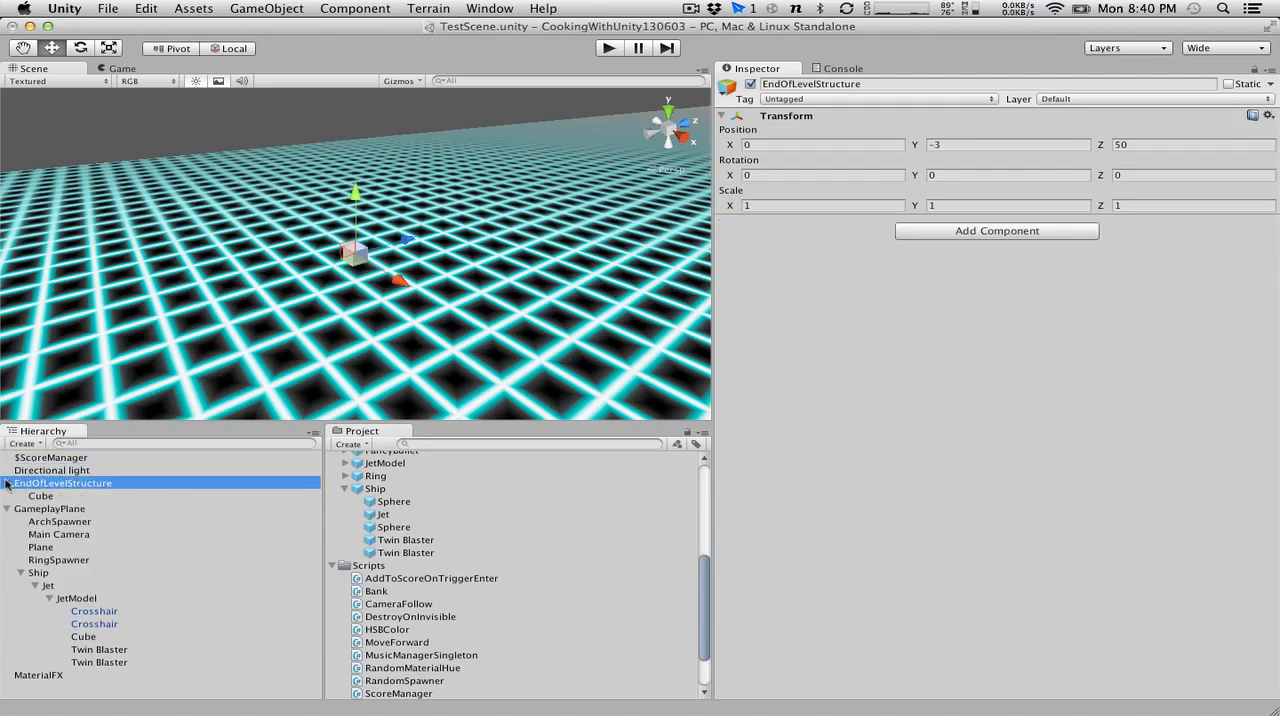
pyautogui.click(62, 496)
pyautogui.click(72, 484)
pyautogui.click(91, 497)
pyautogui.click(70, 484)
pyautogui.click(48, 497)
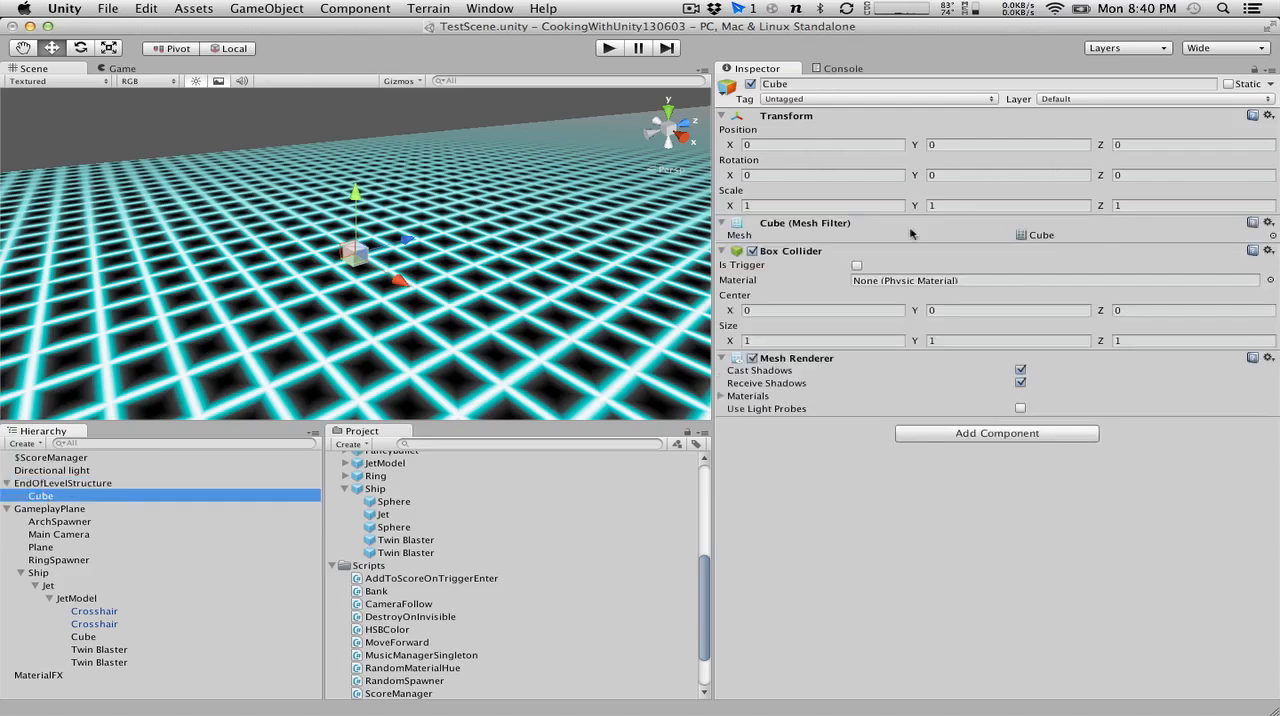
# Set the nested Cube's scale to X 10, Y 10 and Z 5.
pyautogui.moveTo(735, 208); pyautogui.dragTo(862, 202)
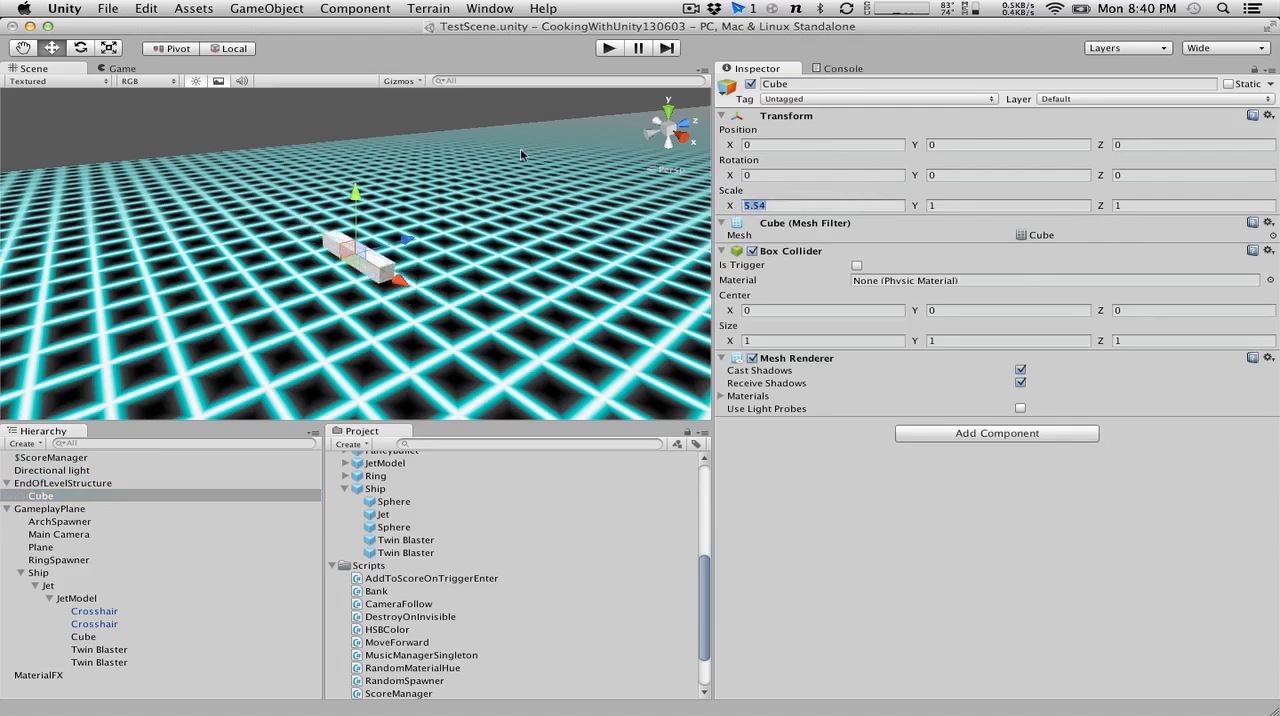
pyautogui.write('10')
pyautogui.press('Tab')
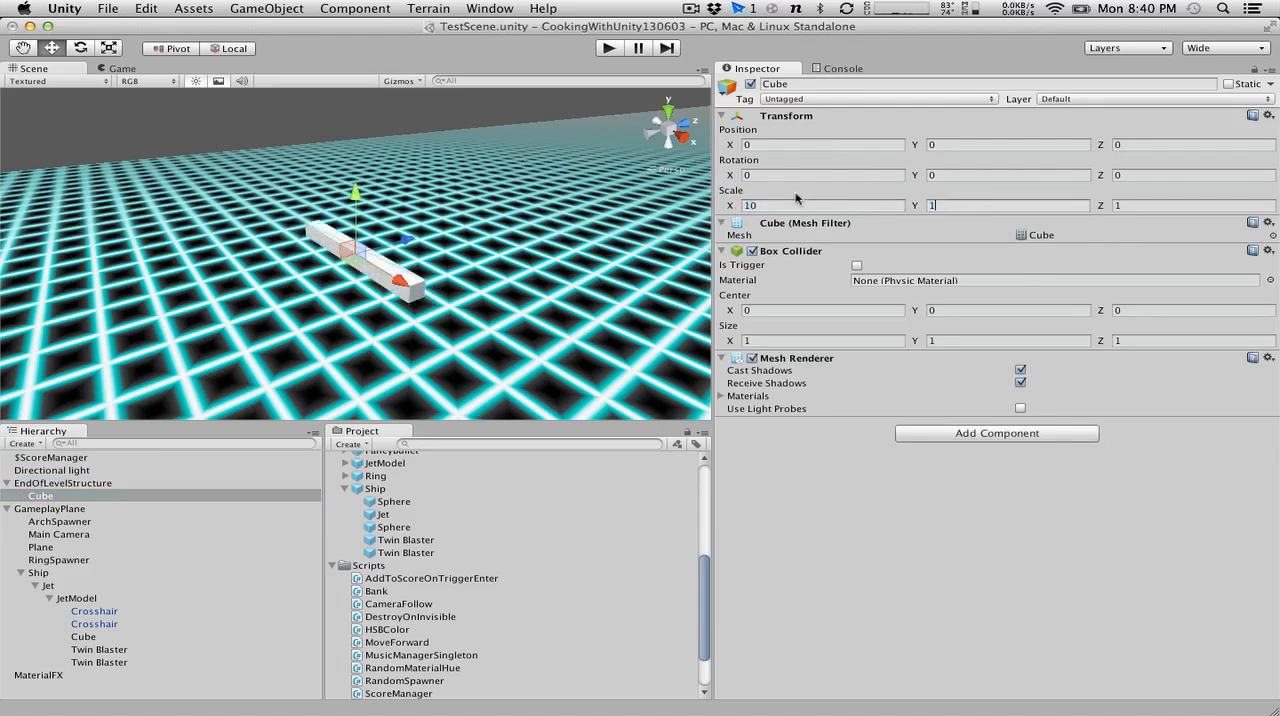
pyautogui.write('0')
pyautogui.press('Tab')
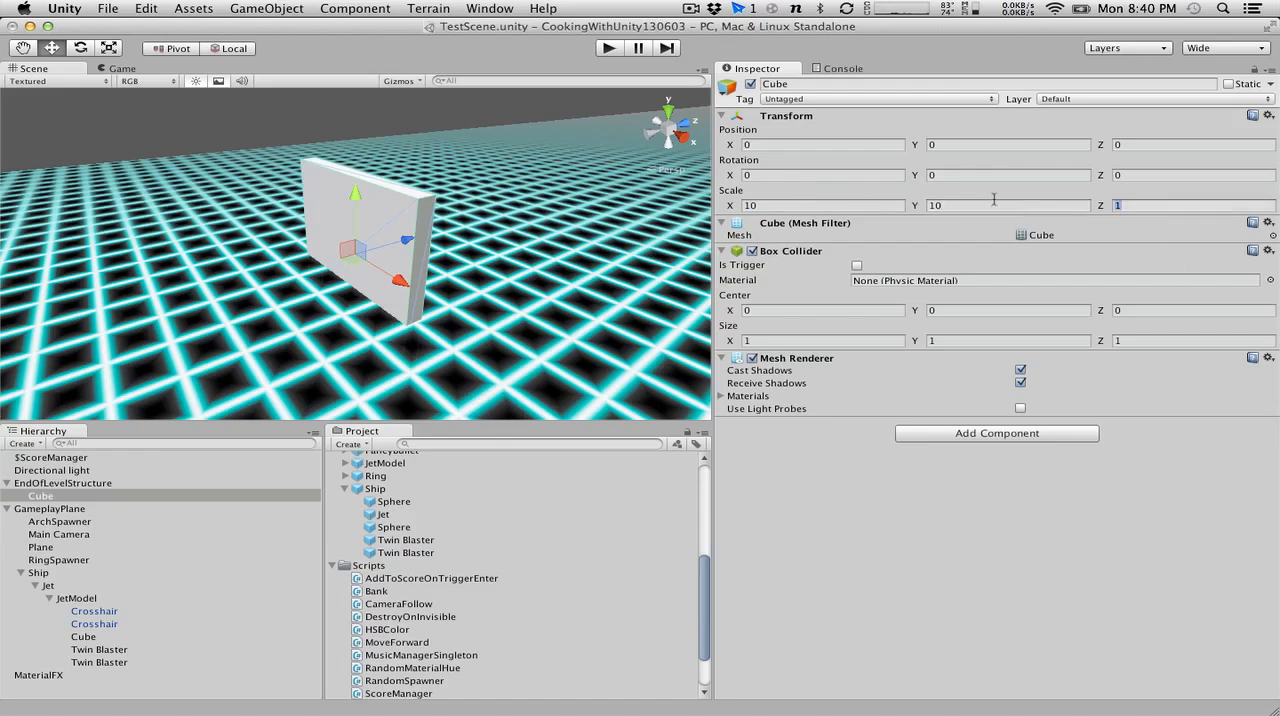
pyautogui.write('5')
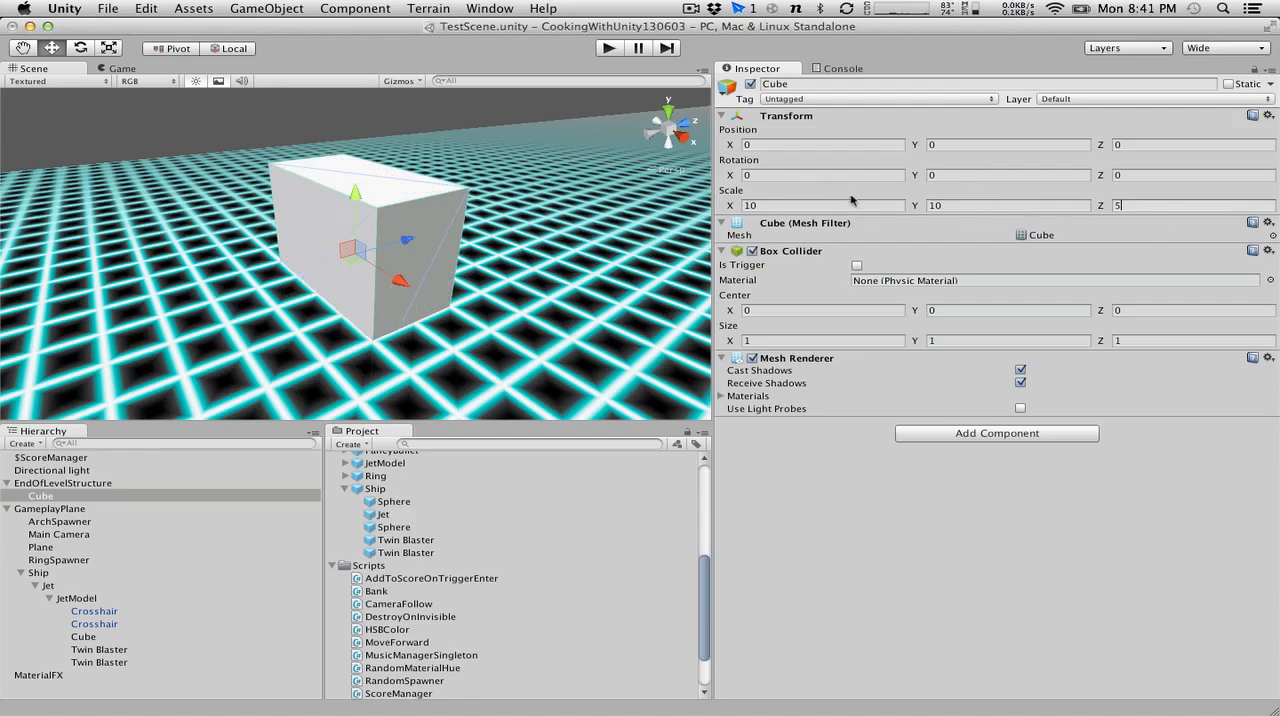
# Try a Y scale of 20 on the Cube and settle on a Y scale of 30.
pyautogui.click(931, 205)
pyautogui.press('BackSpace')
pyautogui.write('20')
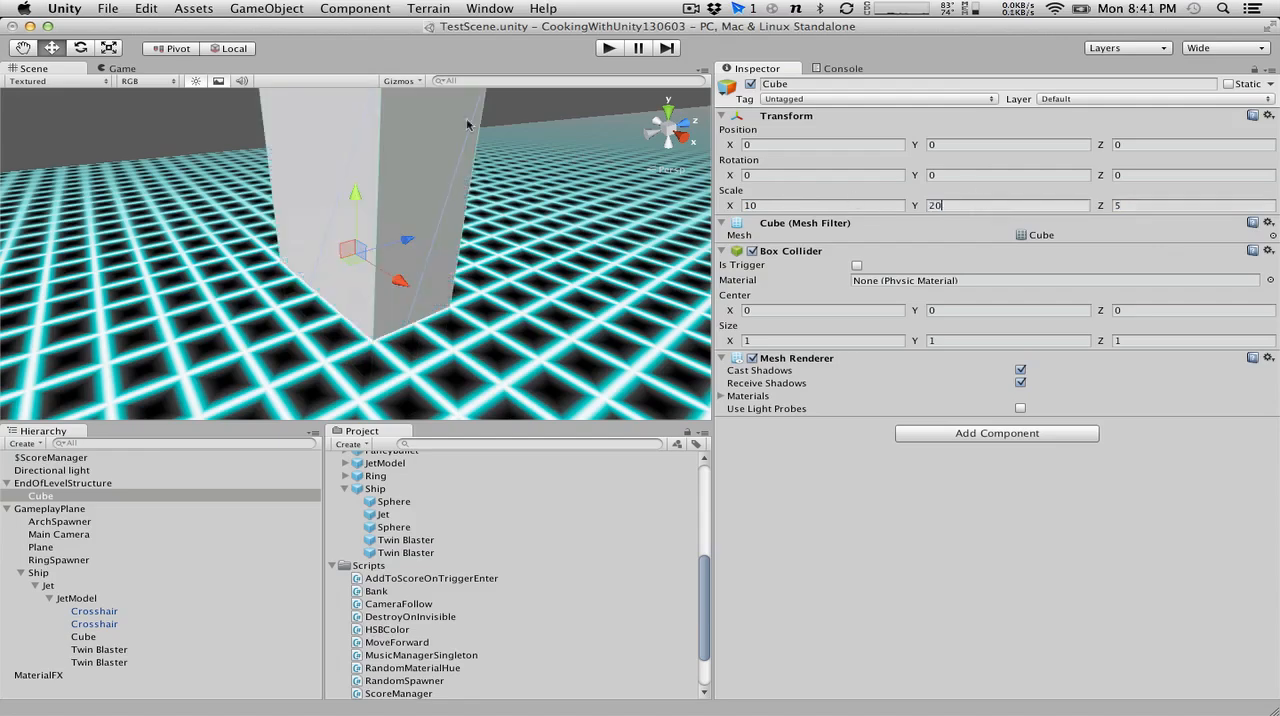
pyautogui.scroll(-3, 466, 124)
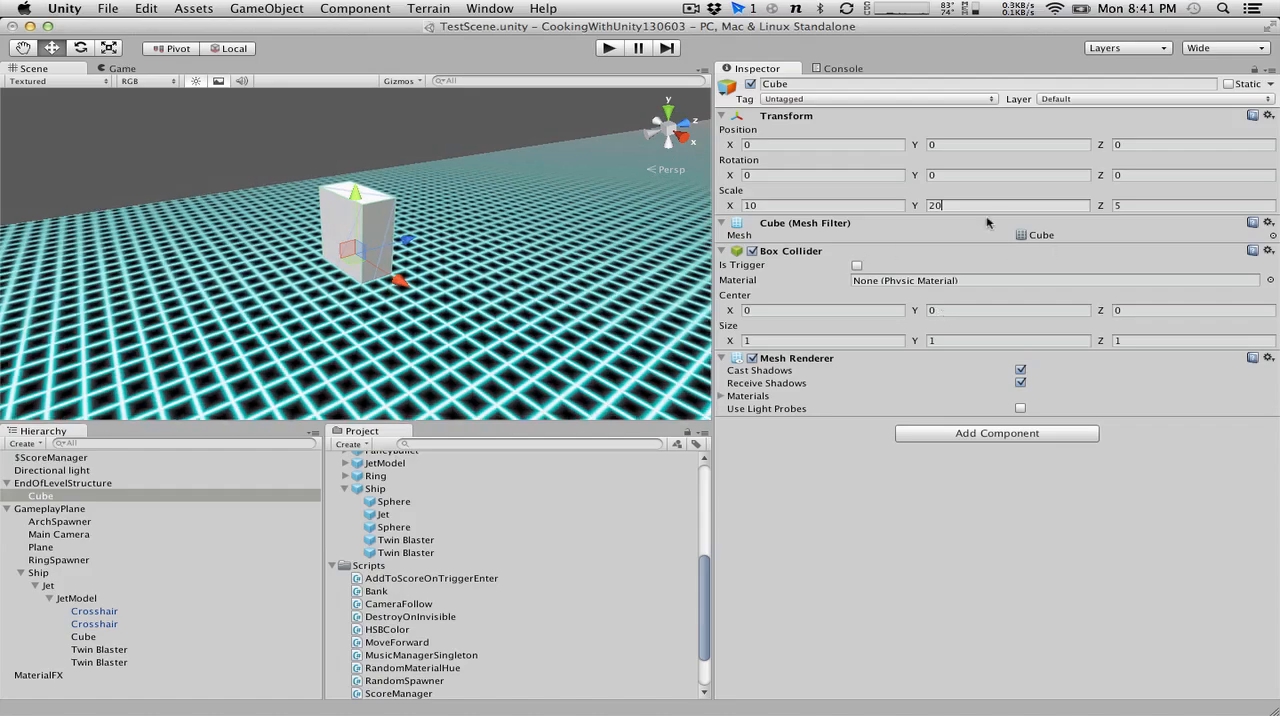
pyautogui.press('BackSpace')
pyautogui.press('BackSpace')
pyautogui.write('30')
# Widen and deepen the Cube by setting its X scale to 20 and Z scale to 10.
pyautogui.keyDown('alt'); pyautogui.moveTo(528, 171); pyautogui.dragTo(684, 322); pyautogui.keyUp('alt')
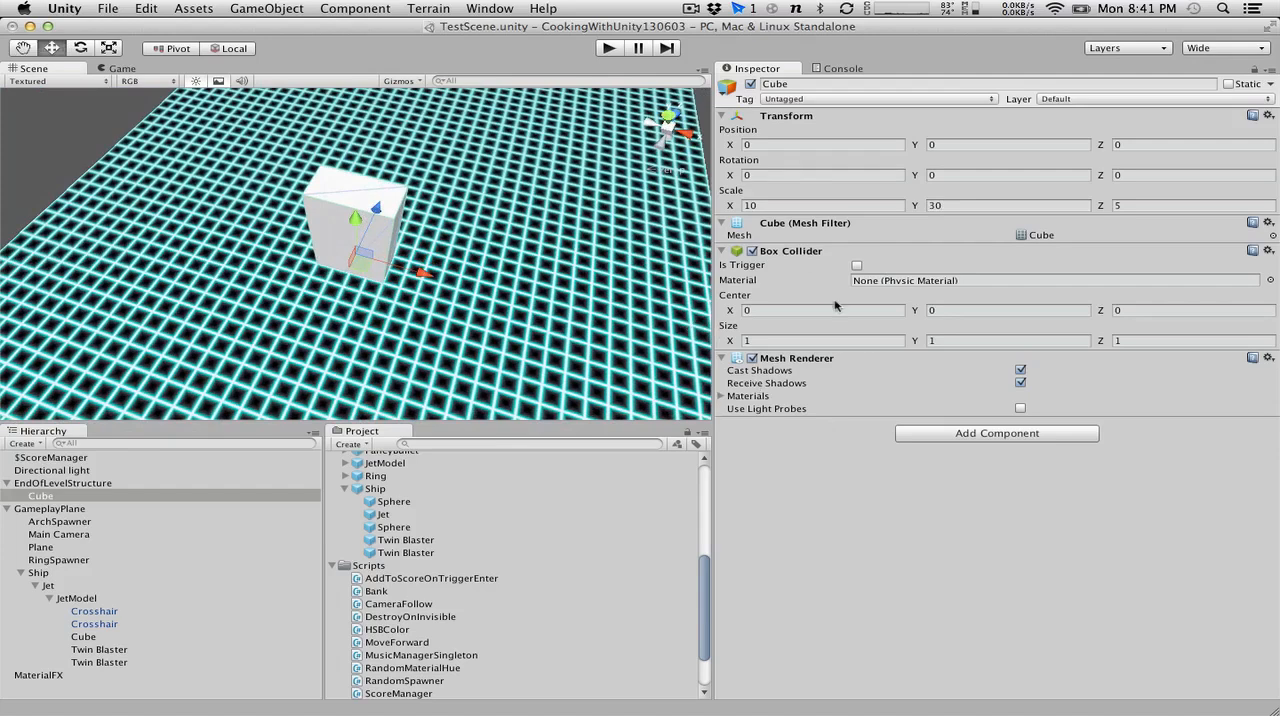
pyautogui.click(779, 205)
pyautogui.write('20')
pyautogui.click(1148, 205)
pyautogui.write('10')
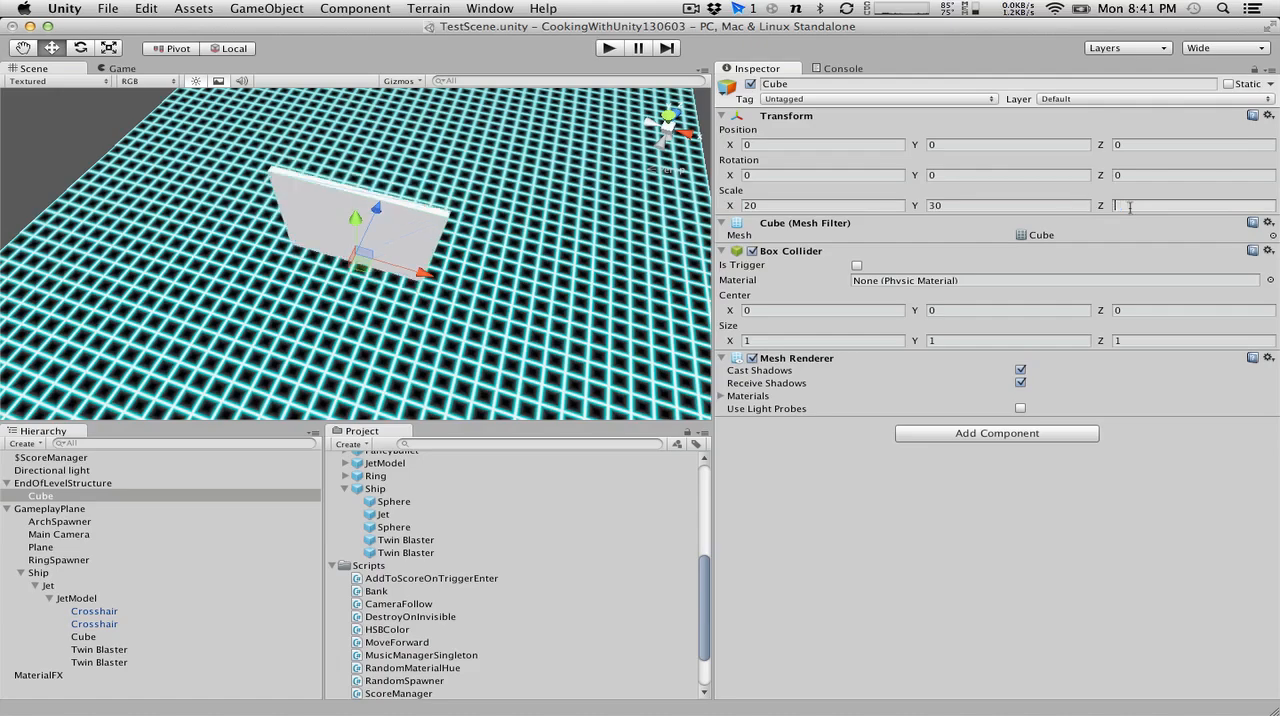
# Duplicate the Cube and move the copy along the Z axis to about 24.
pyautogui.keyDown('alt'); pyautogui.moveTo(510, 219); pyautogui.dragTo(638, 175); pyautogui.keyUp('alt')
pyautogui.press('super+d')
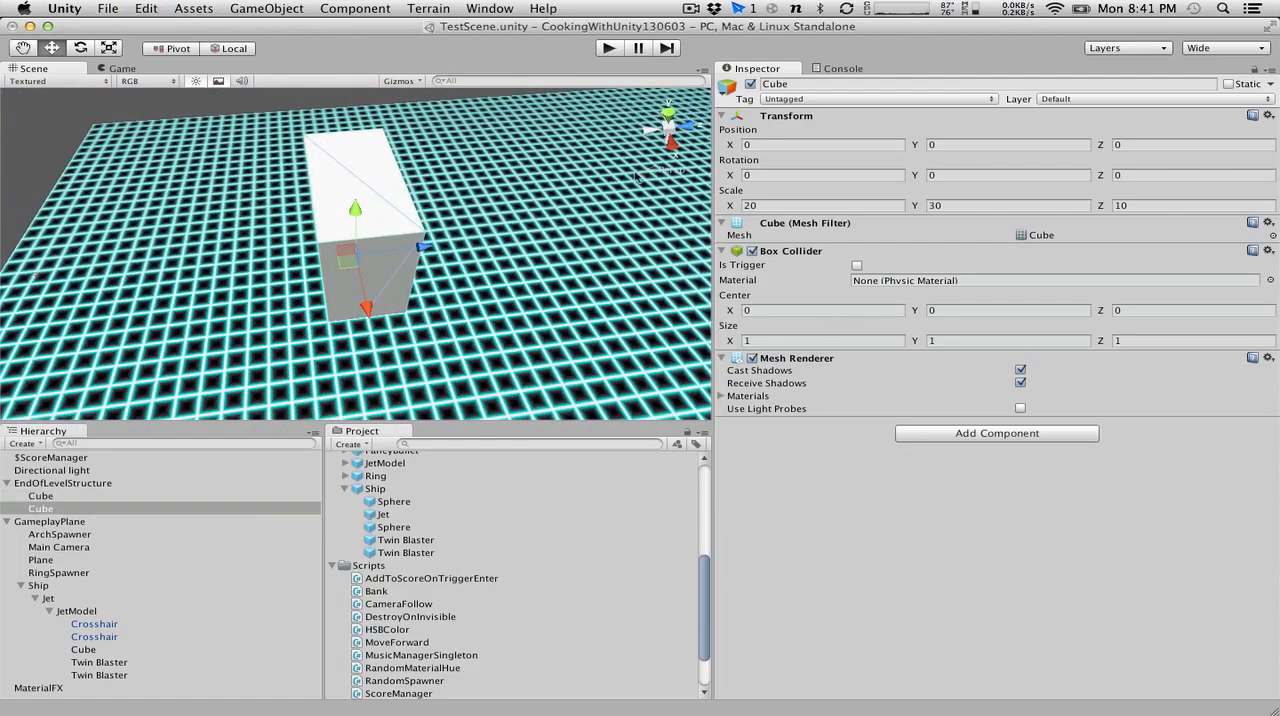
pyautogui.moveTo(424, 248); pyautogui.dragTo(476, 281)
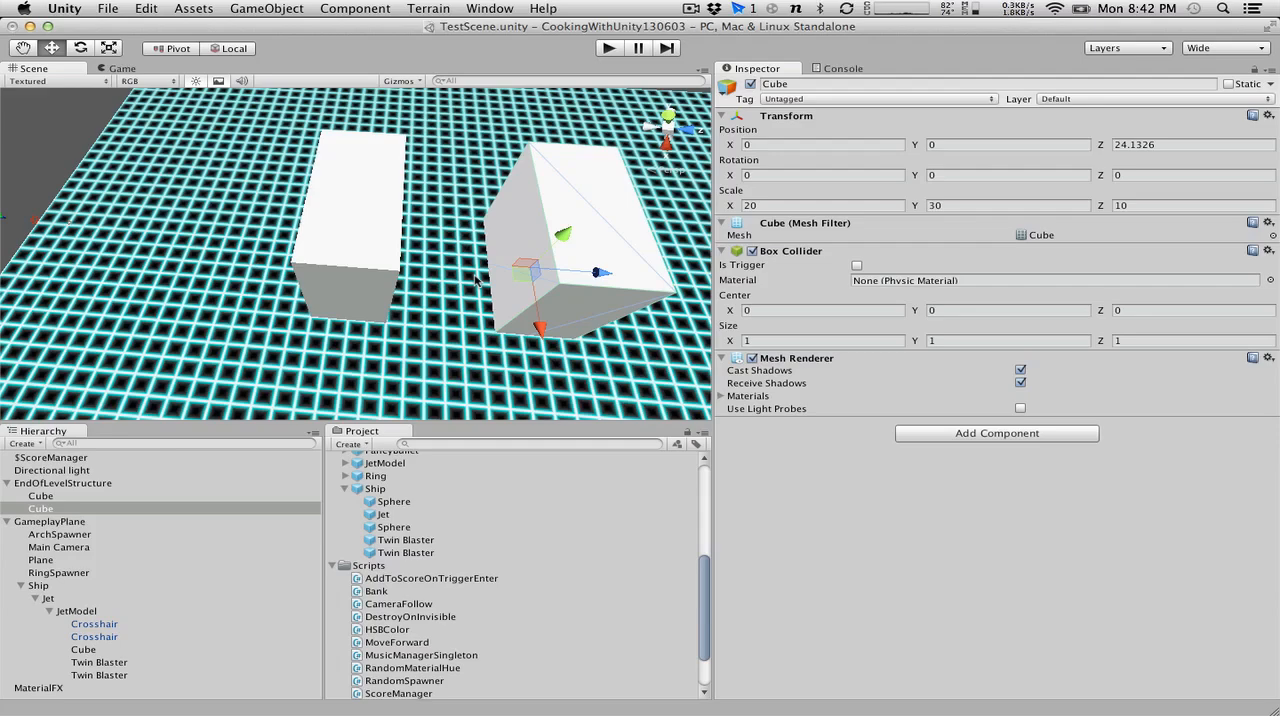
pyautogui.keyDown('alt'); pyautogui.moveTo(437, 280); pyautogui.dragTo(560, 255); pyautogui.keyUp('alt')
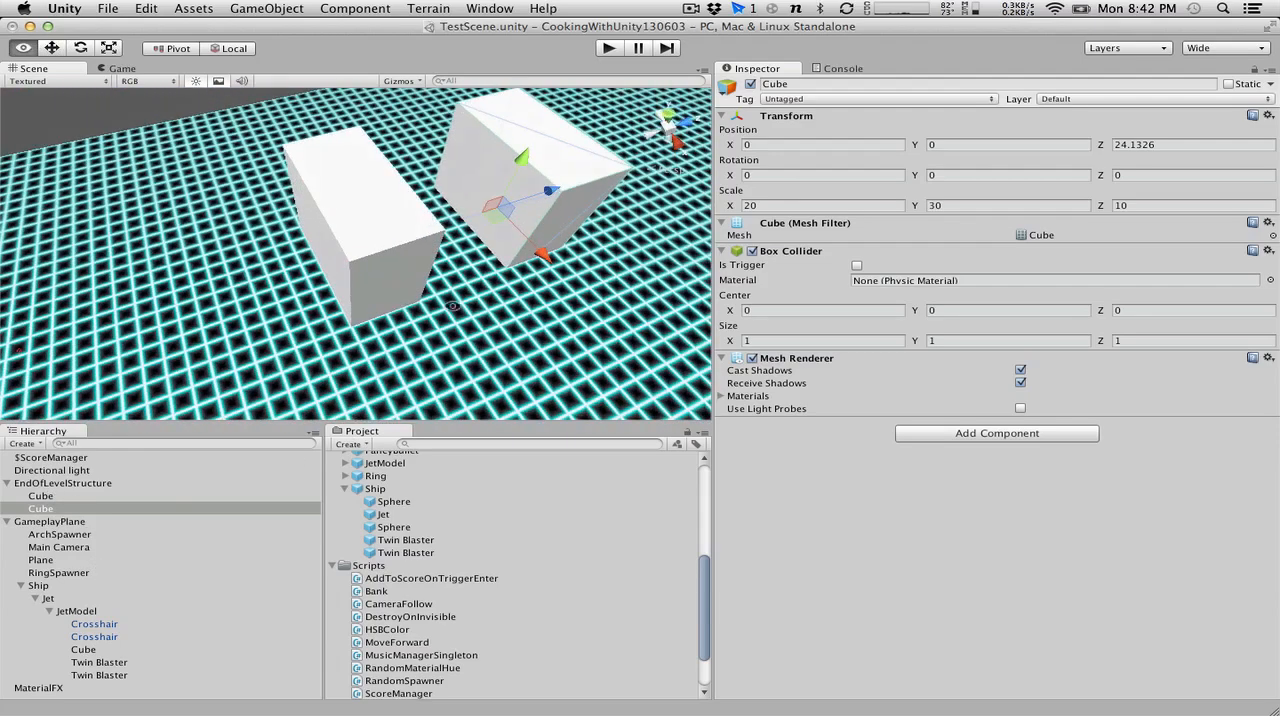
# Duplicate the displaced second cube and set the new copy's Z position to 0.
pyautogui.click(55, 513)
pyautogui.press('super+d')
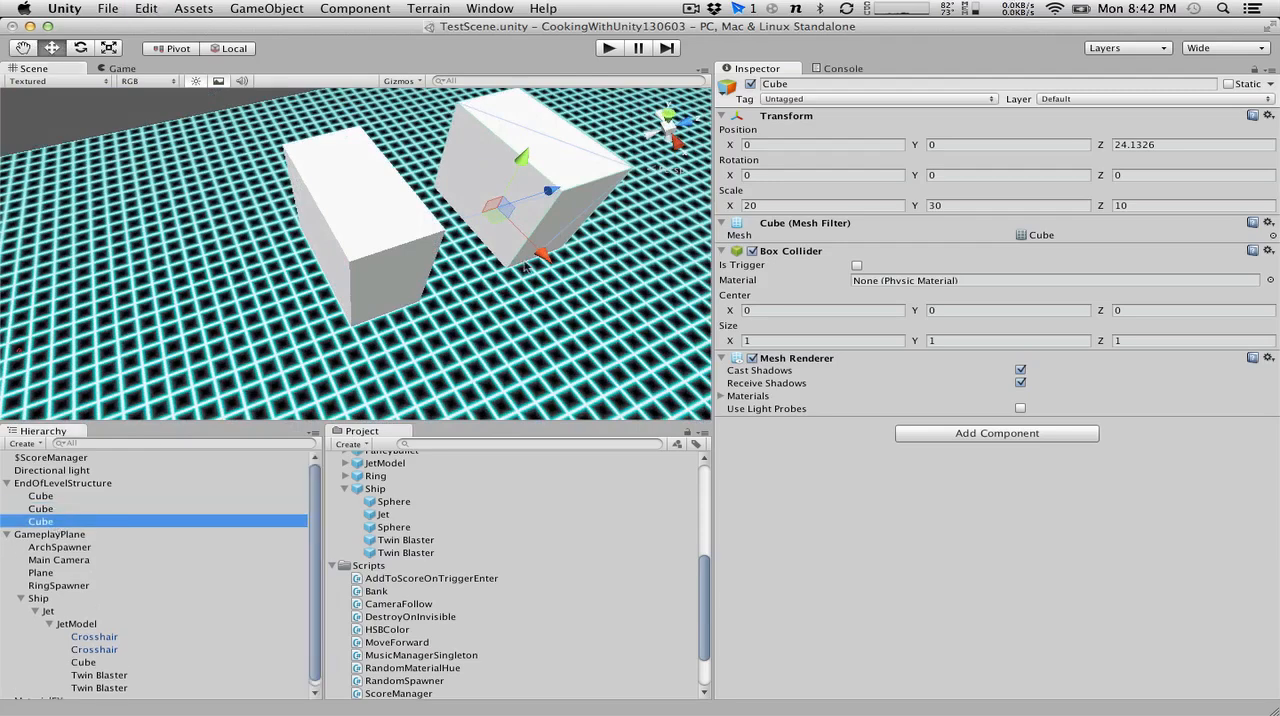
pyautogui.moveTo(550, 190); pyautogui.dragTo(470, 201)
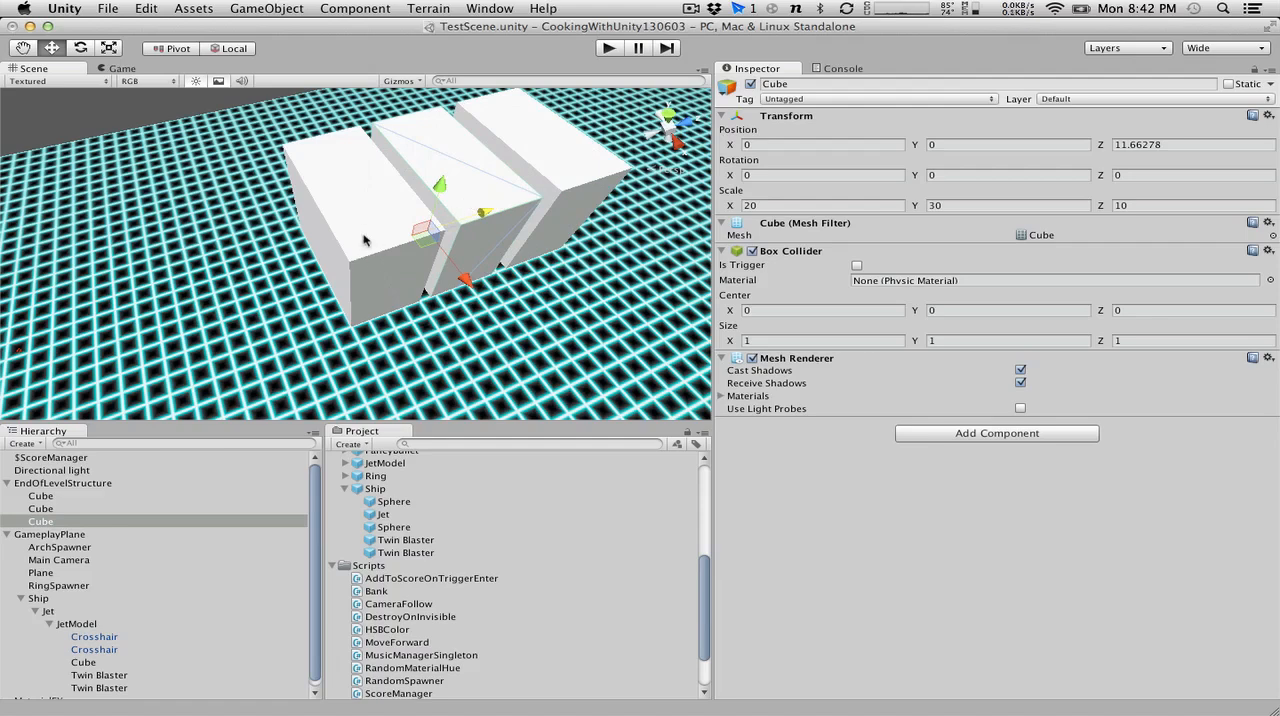
pyautogui.click(362, 239)
pyautogui.click(475, 189)
pyautogui.click(1207, 144)
pyautogui.write('0')
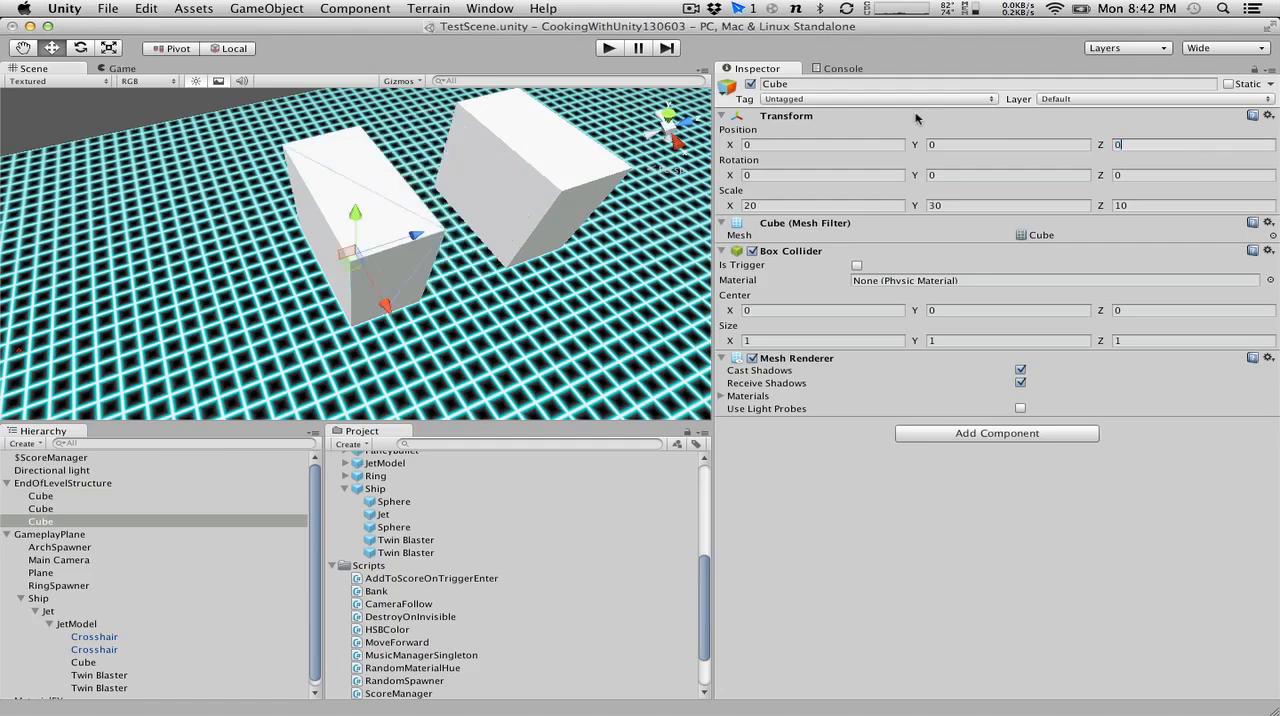
# Set the second cube's Z position to 10 so it touches the first, and select the third cube at Z 0.
pyautogui.click(30, 511)
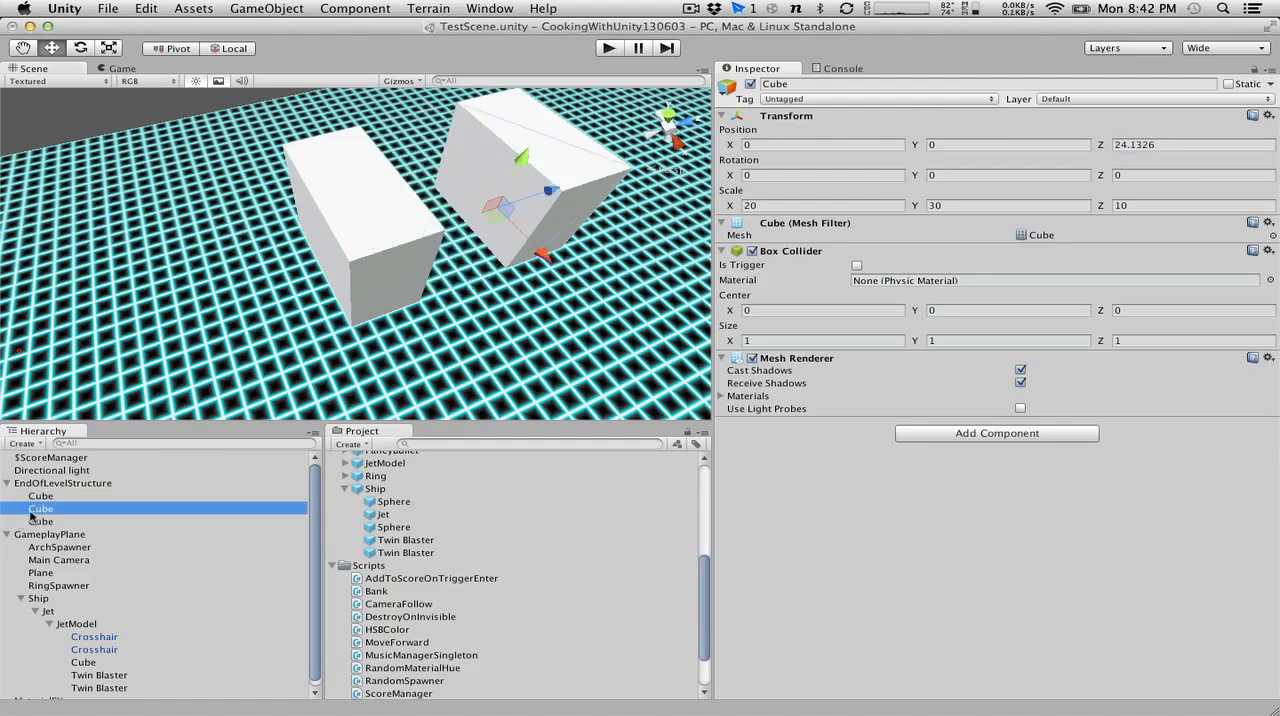
pyautogui.moveTo(550, 192); pyautogui.dragTo(460, 208)
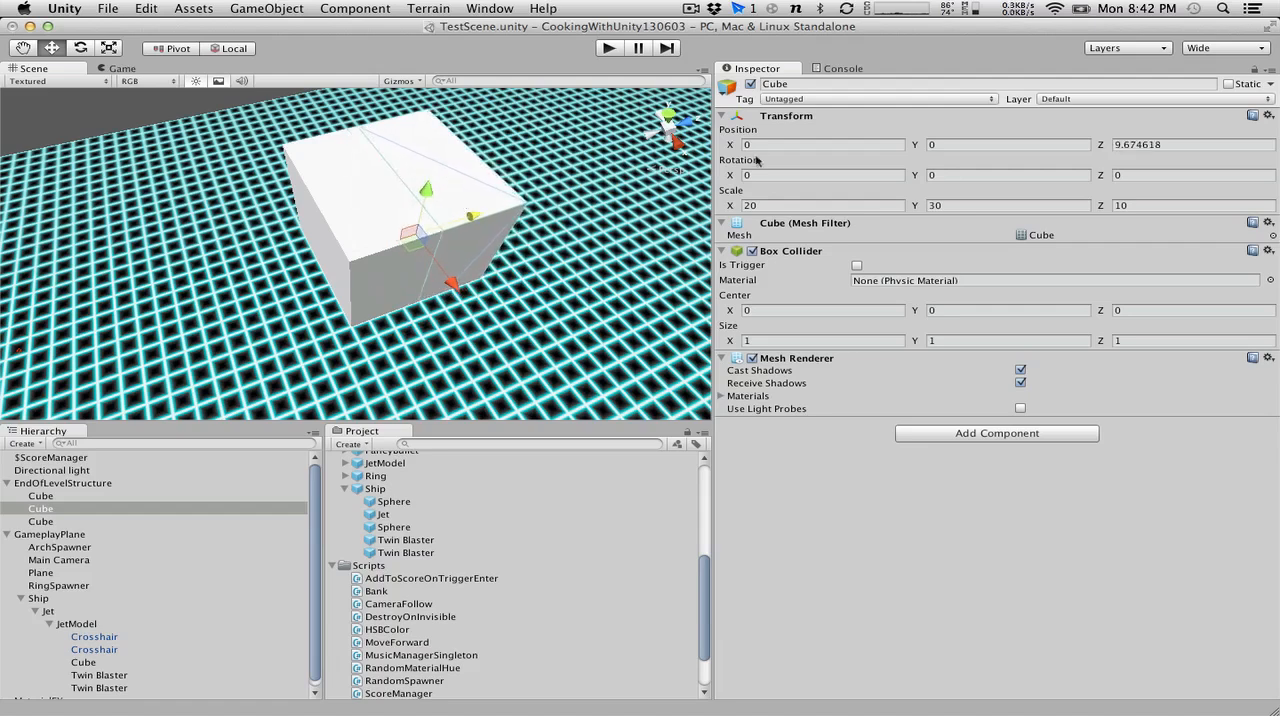
pyautogui.click(1200, 145)
pyautogui.write('10')
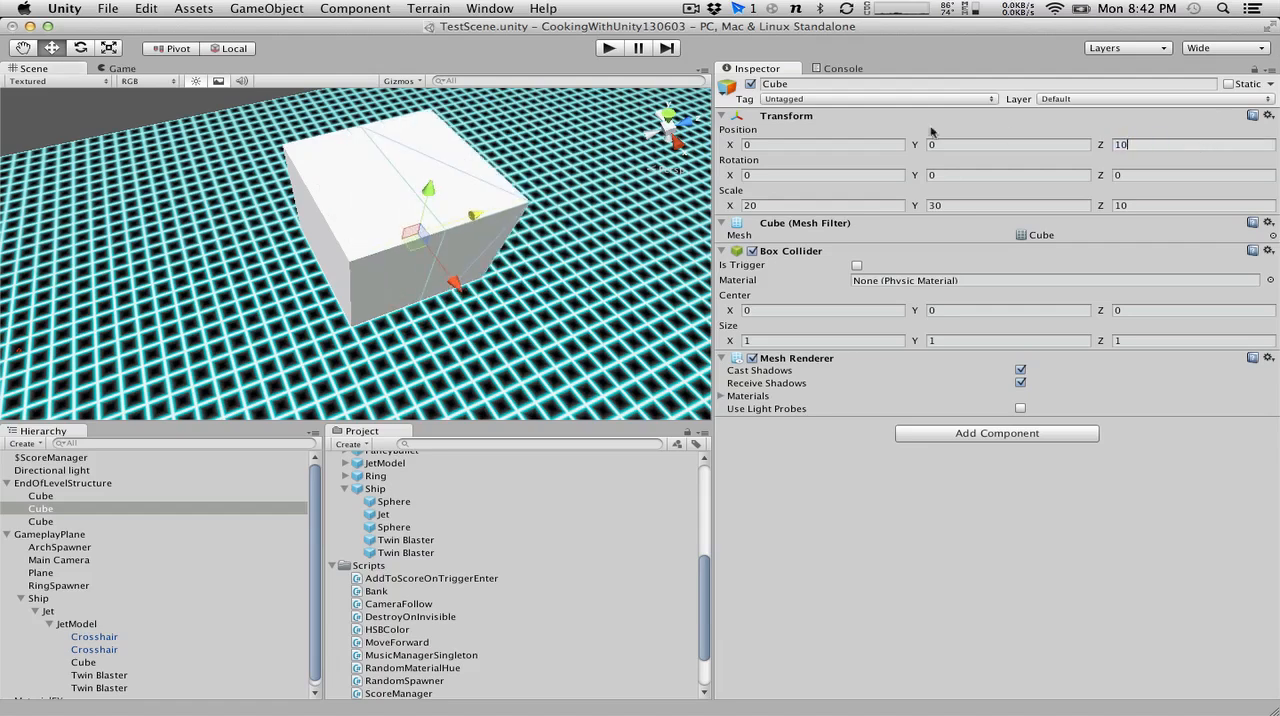
pyautogui.click(355, 236)
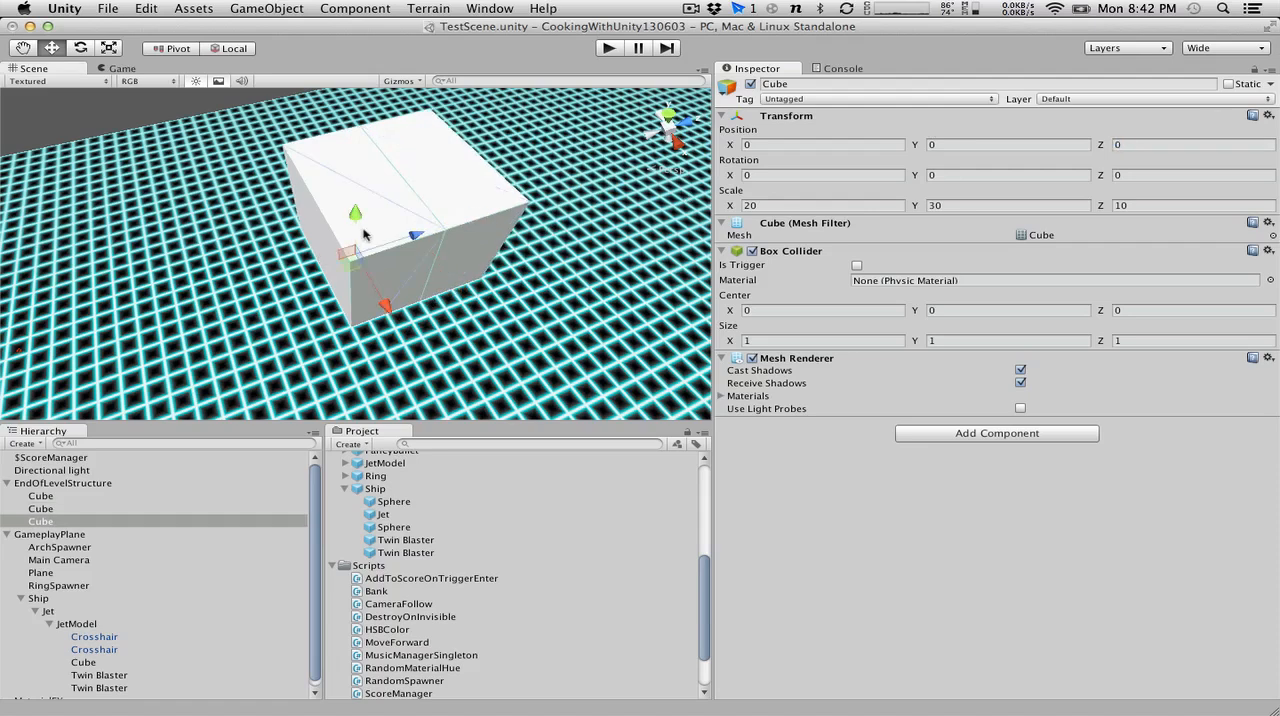
pyautogui.click(1147, 206)
pyautogui.write('-19')
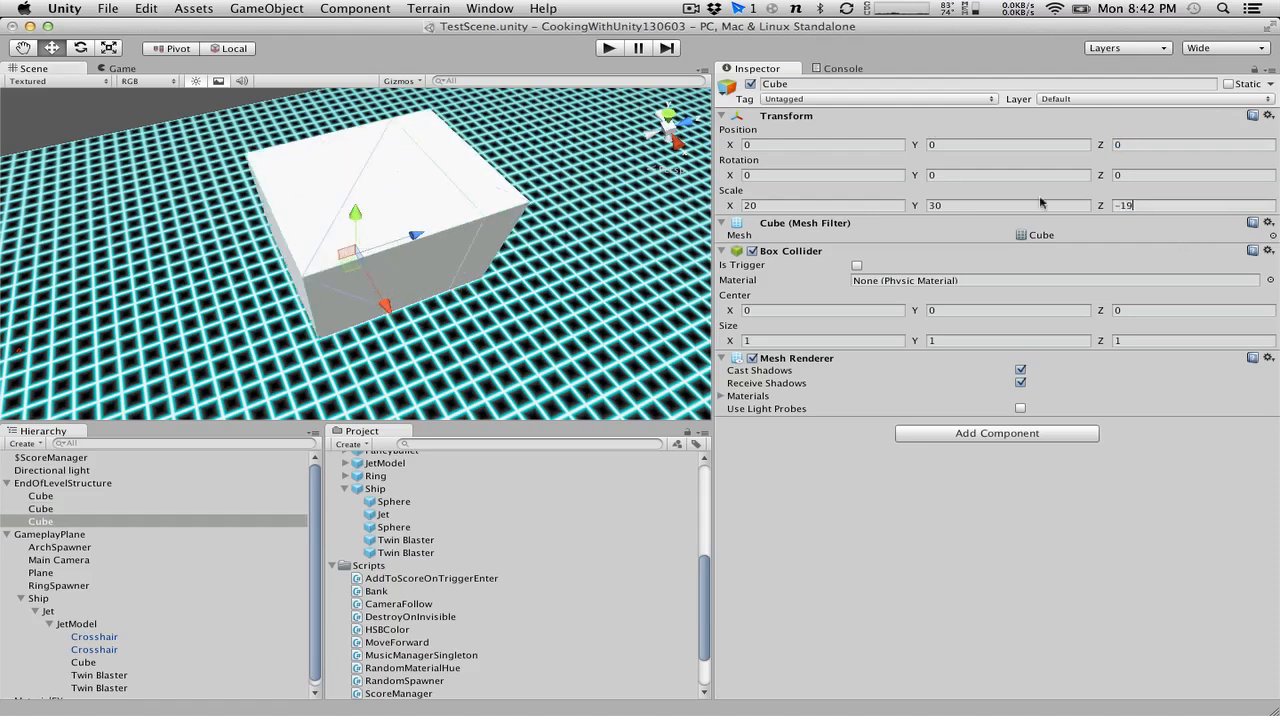
pyautogui.press('BackSpace')
pyautogui.write('0')
pyautogui.press('BackSpace')
pyautogui.press('BackSpace')
pyautogui.press('BackSpace')
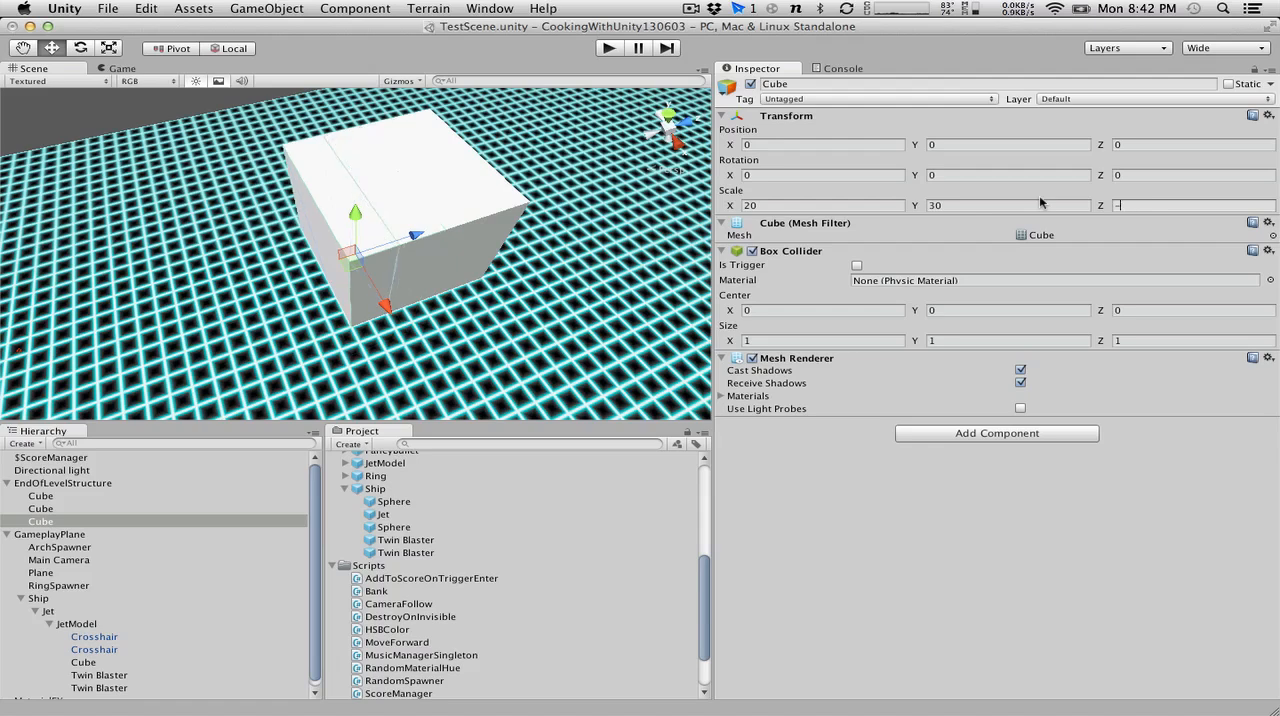
pyautogui.write('10')
# Set the Z position of the third cube to -10.
pyautogui.click(1140, 145)
pyautogui.write('-10')
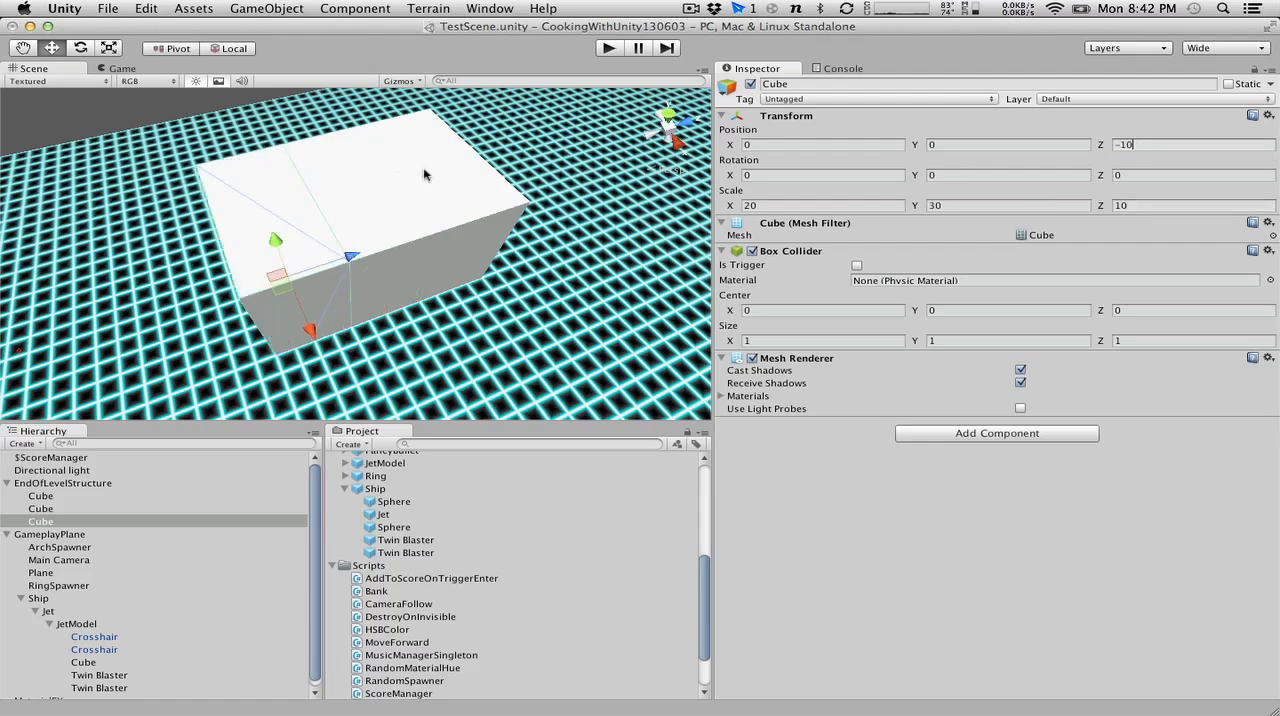
# Move the first cube out from between the other two by setting its X position to 20.
pyautogui.click(360, 220)
pyautogui.moveTo(383, 303); pyautogui.dragTo(462, 398)
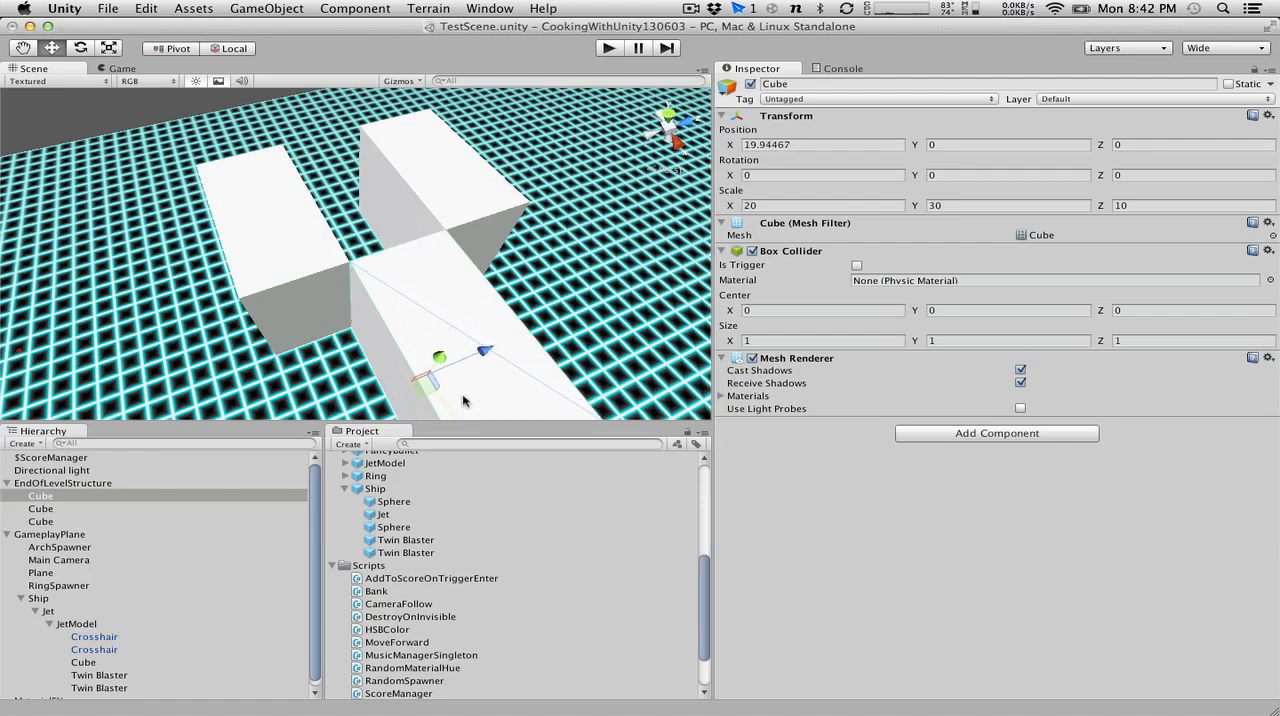
pyautogui.click(856, 146)
pyautogui.write('20')
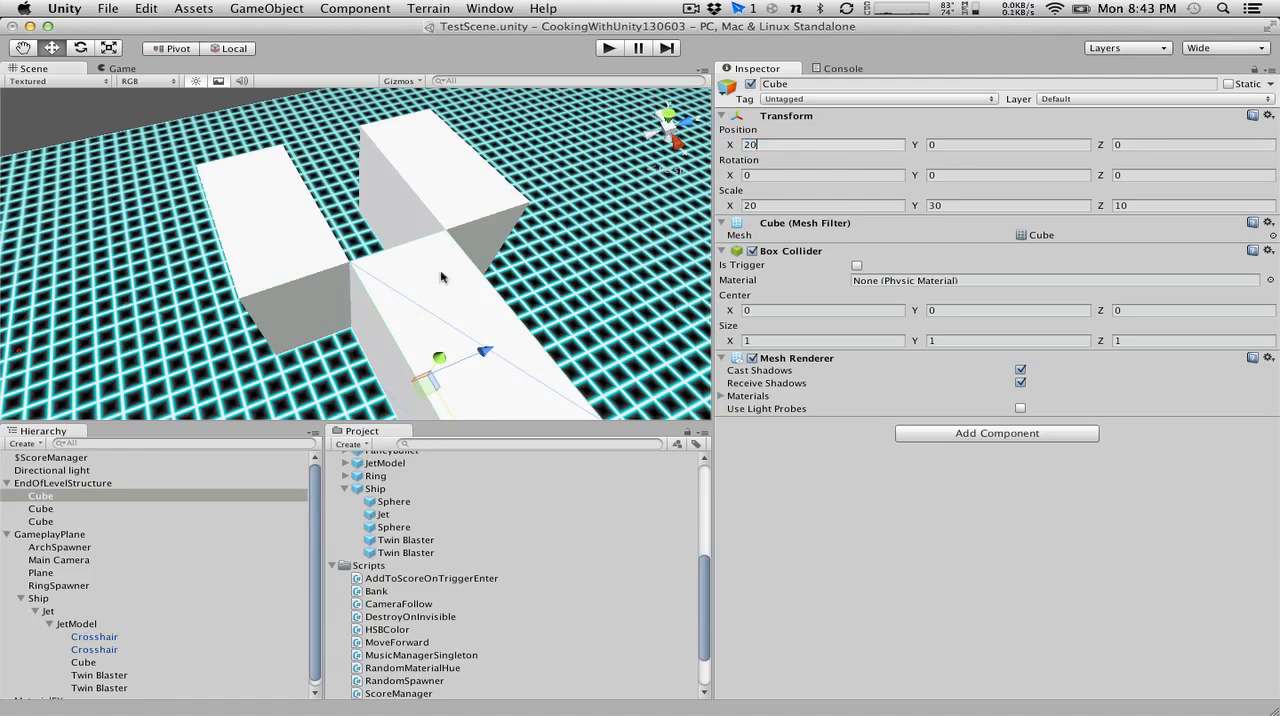
# Duplicate the cube at X 20 and set the copy's X position to -20.
pyautogui.click(57, 494)
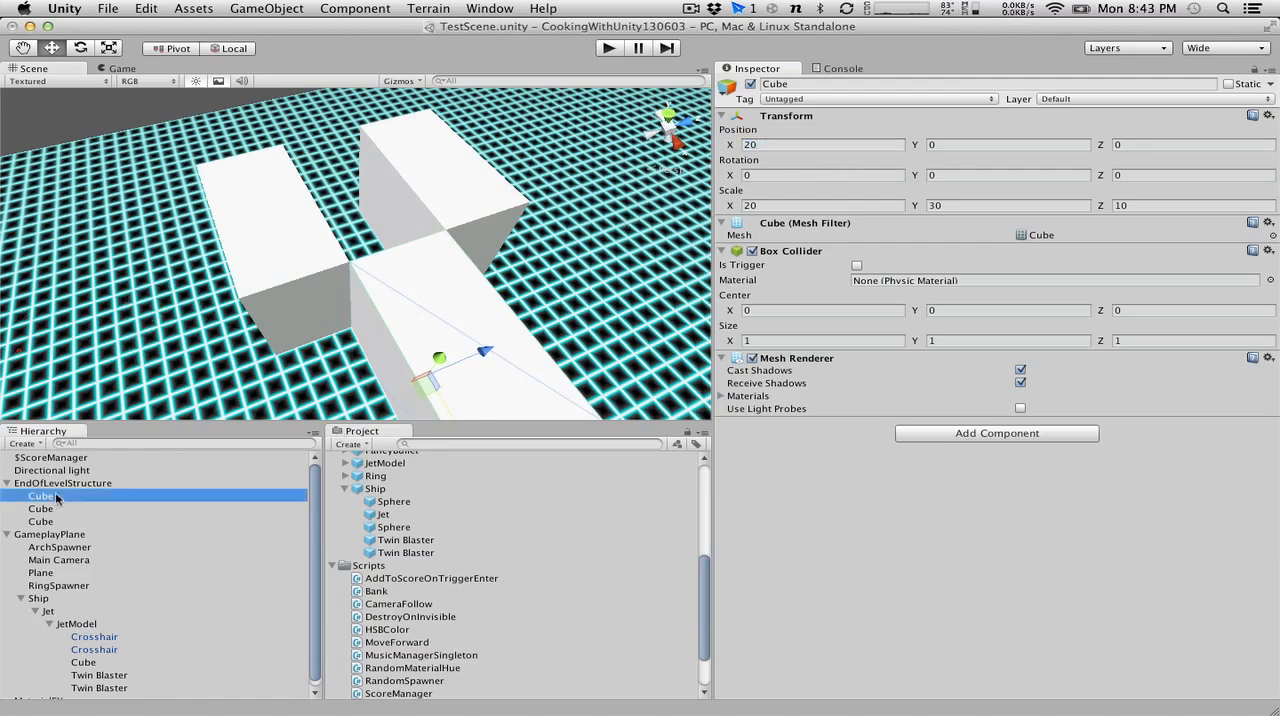
pyautogui.press('super+d')
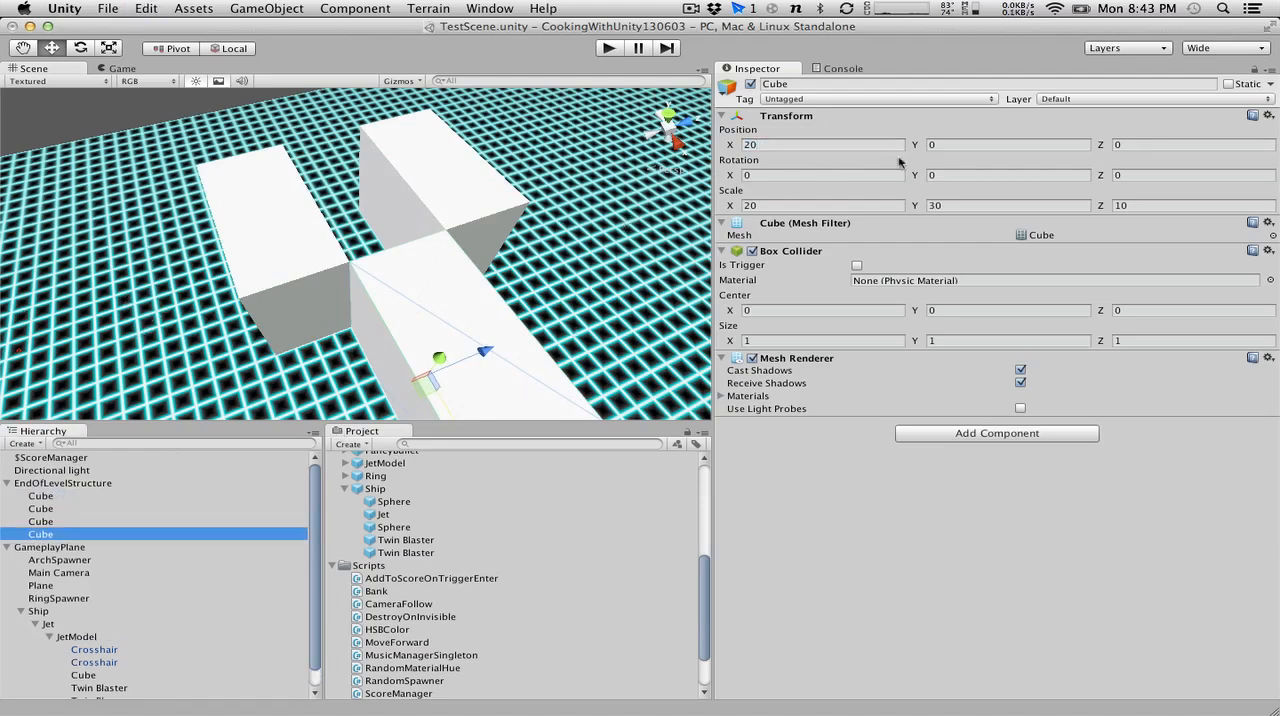
pyautogui.click(772, 146)
pyautogui.write('-20')
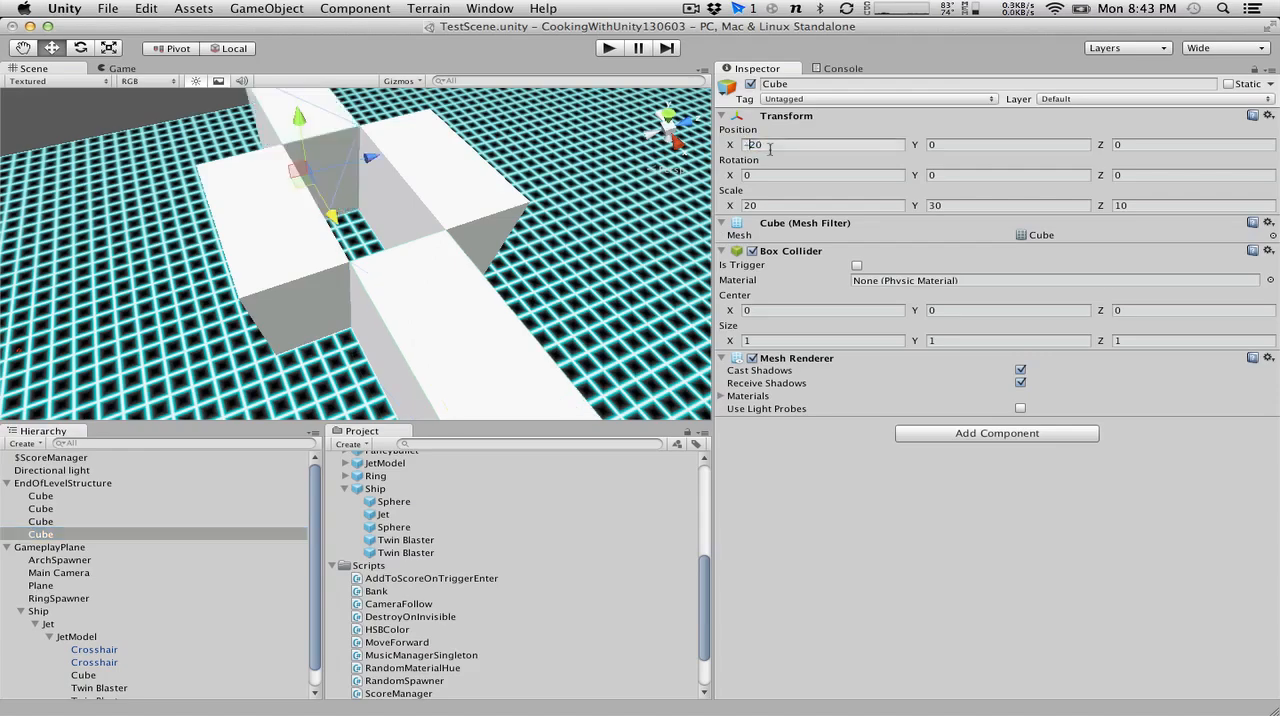
# Set the X scale of the cube at X 20 to 10 and move it inward along X to about 15.
pyautogui.click(462, 323)
pyautogui.keyDown('alt'); pyautogui.moveTo(286, 257); pyautogui.dragTo(615, 254); pyautogui.keyUp('alt')
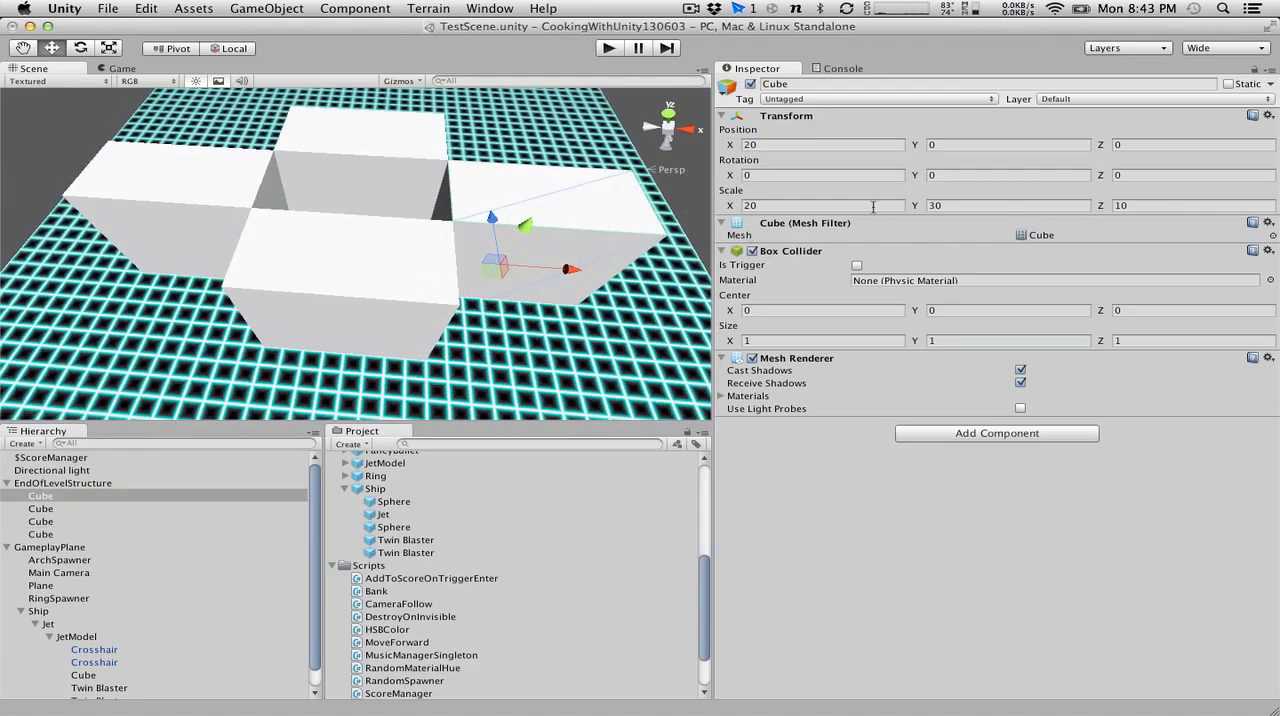
pyautogui.click(862, 207)
pyautogui.moveTo(728, 207); pyautogui.dragTo(650, 201)
pyautogui.write('10')
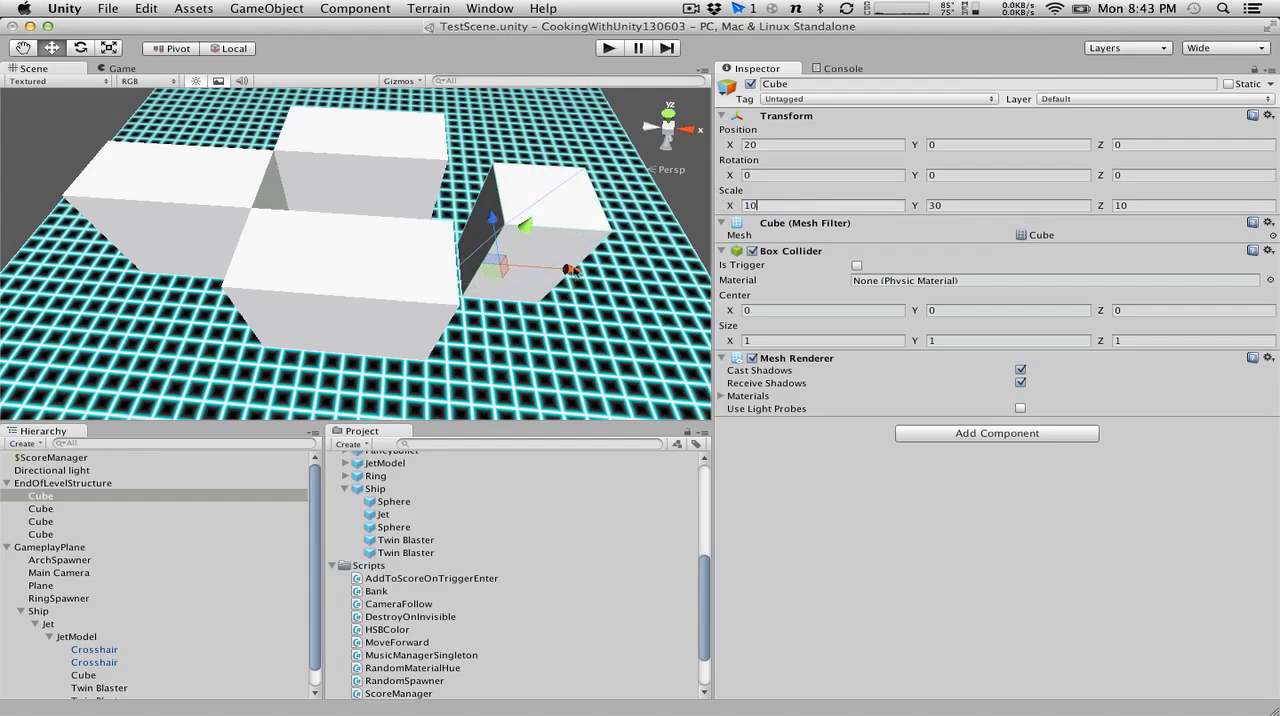
pyautogui.moveTo(570, 271); pyautogui.dragTo(534, 267)
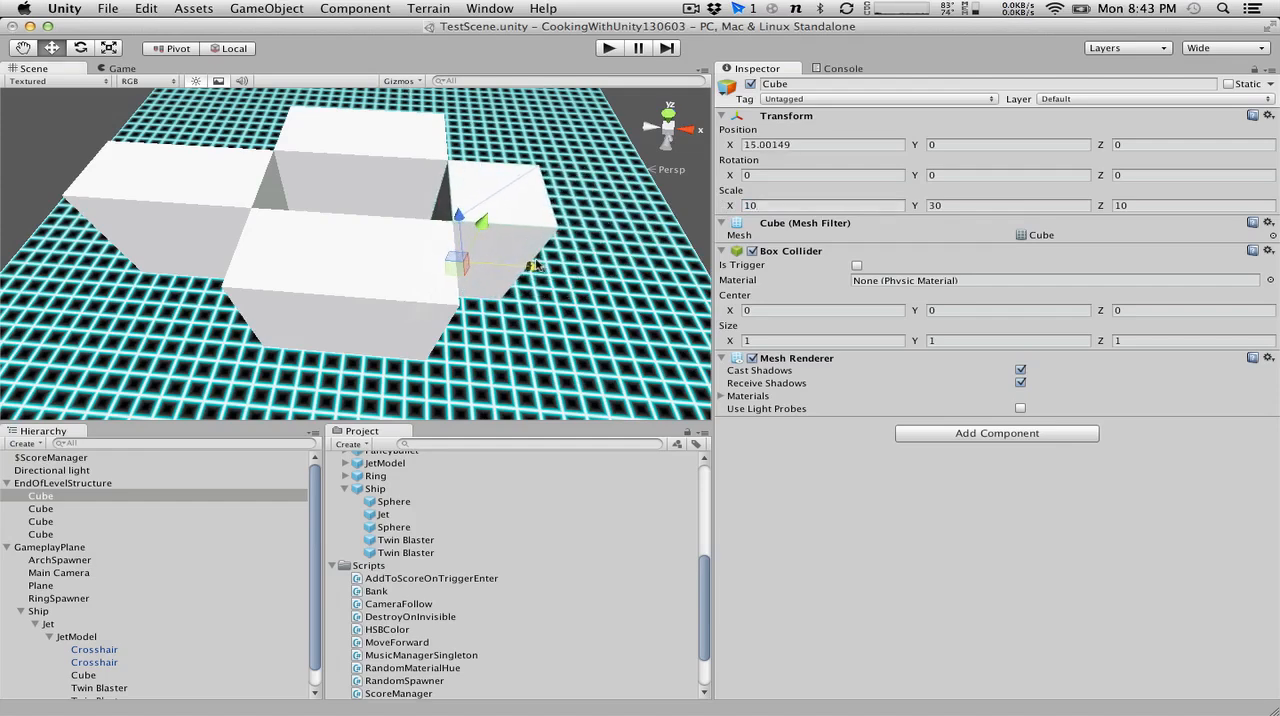
# Set the X position of the narrowed cube on the positive X side to exactly 15.
pyautogui.click(814, 144)
pyautogui.write('15')
pyautogui.keyDown('alt'); pyautogui.moveTo(38, 232); pyautogui.dragTo(224, 228); pyautogui.keyUp('alt')
# Set the X scale of the cube at X -20 to 10 and its X position to -15.
pyautogui.click(140, 268)
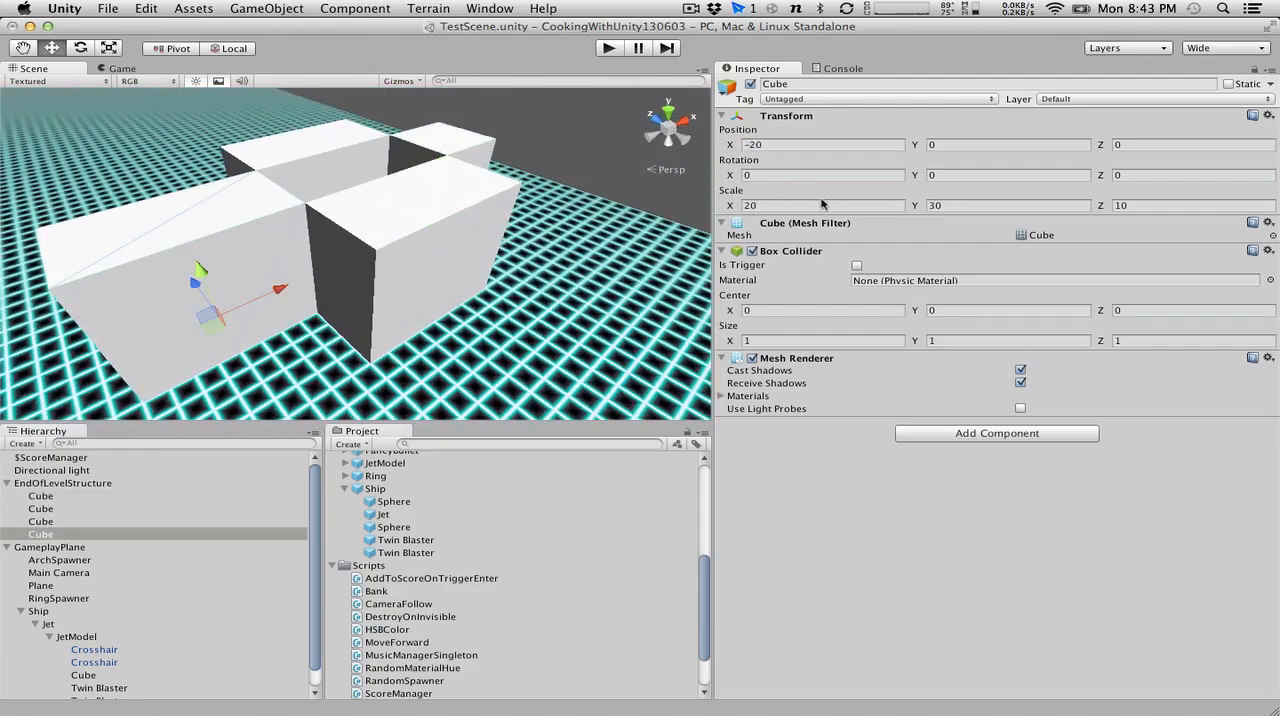
pyautogui.click(750, 205)
pyautogui.write('10')
pyautogui.keyDown('alt'); pyautogui.moveTo(32, 250); pyautogui.dragTo(173, 306); pyautogui.keyUp('alt')
pyautogui.moveTo(292, 287); pyautogui.dragTo(321, 279)
pyautogui.click(829, 144)
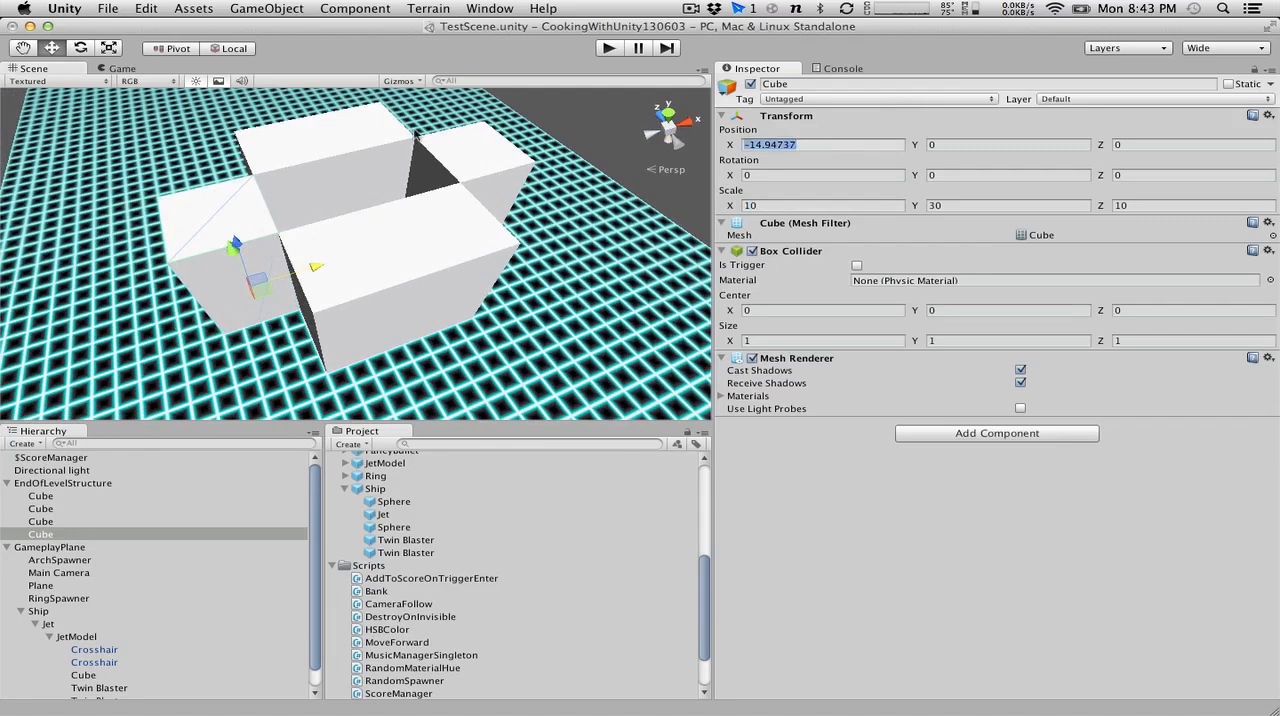
pyautogui.write('-15')
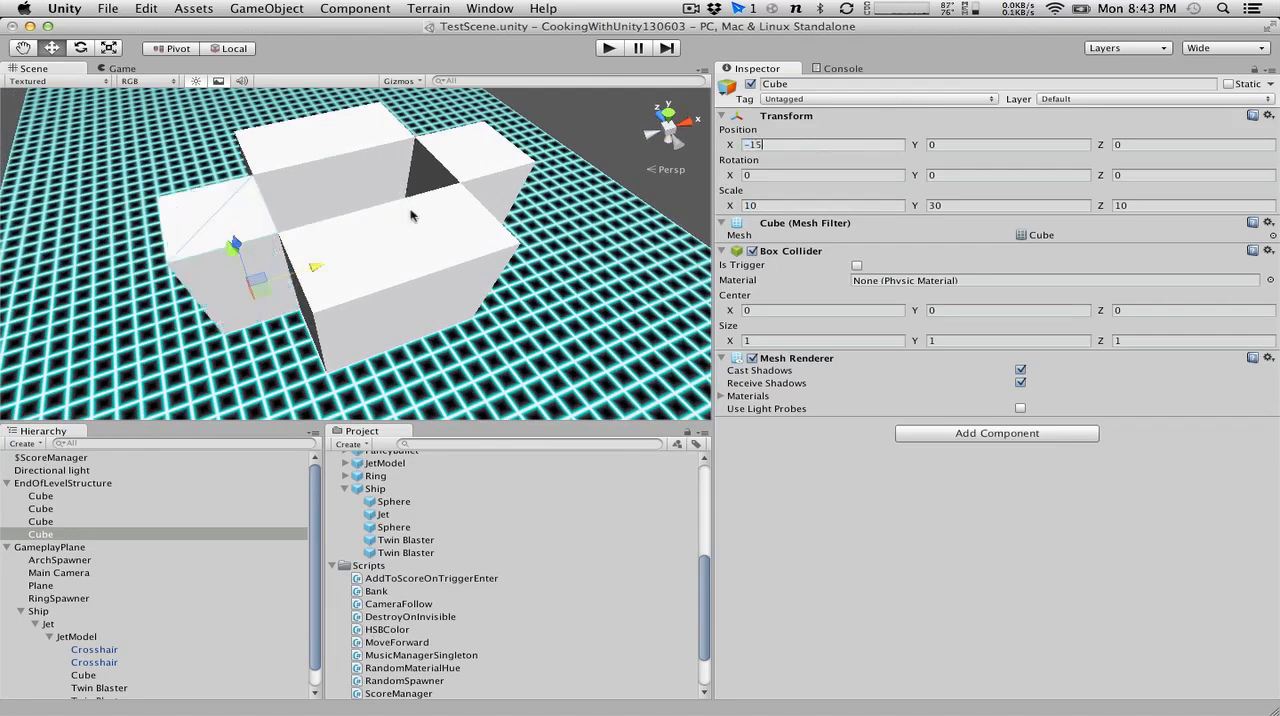
# Select all four cubes of the structure and set their Y position to 15.
pyautogui.keyDown('shift'); pyautogui.click(358, 227); pyautogui.keyUp('shift')
pyautogui.keyDown('shift'); pyautogui.click(322, 153); pyautogui.keyUp('shift')
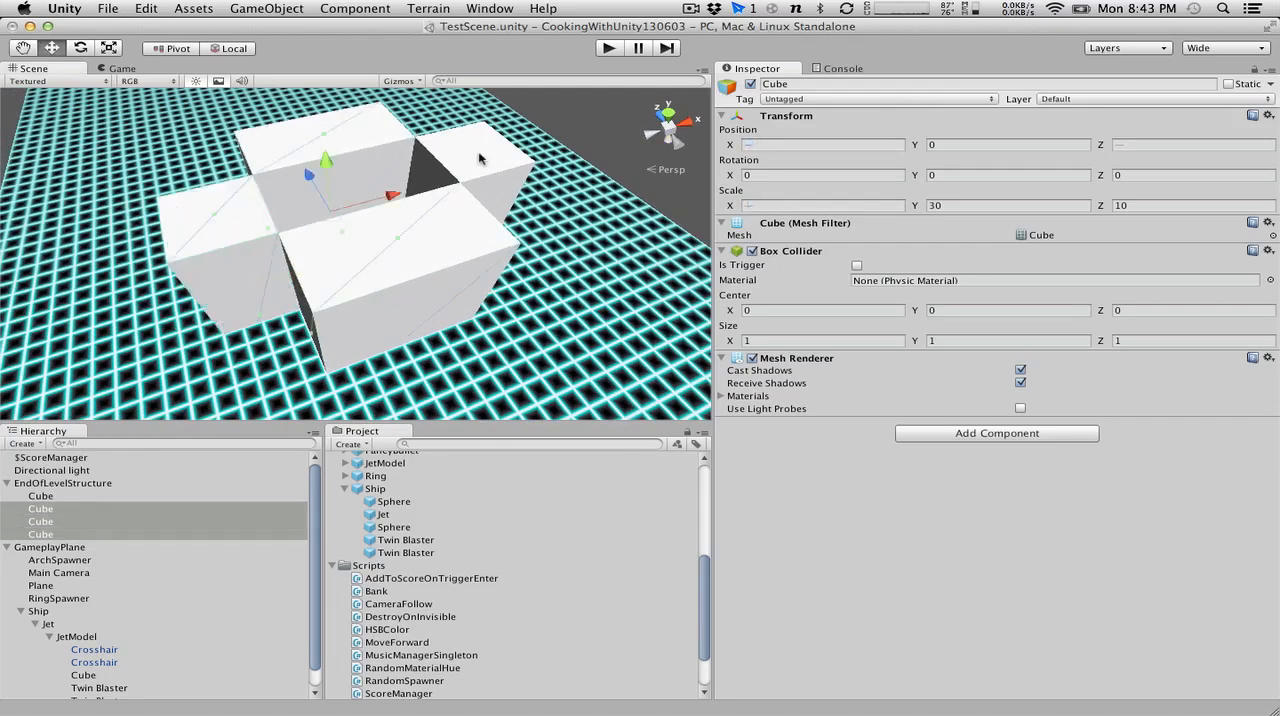
pyautogui.keyDown('shift'); pyautogui.click(478, 160); pyautogui.keyUp('shift')
pyautogui.keyDown('alt'); pyautogui.moveTo(570, 320); pyautogui.dragTo(444, 201); pyautogui.keyUp('alt')
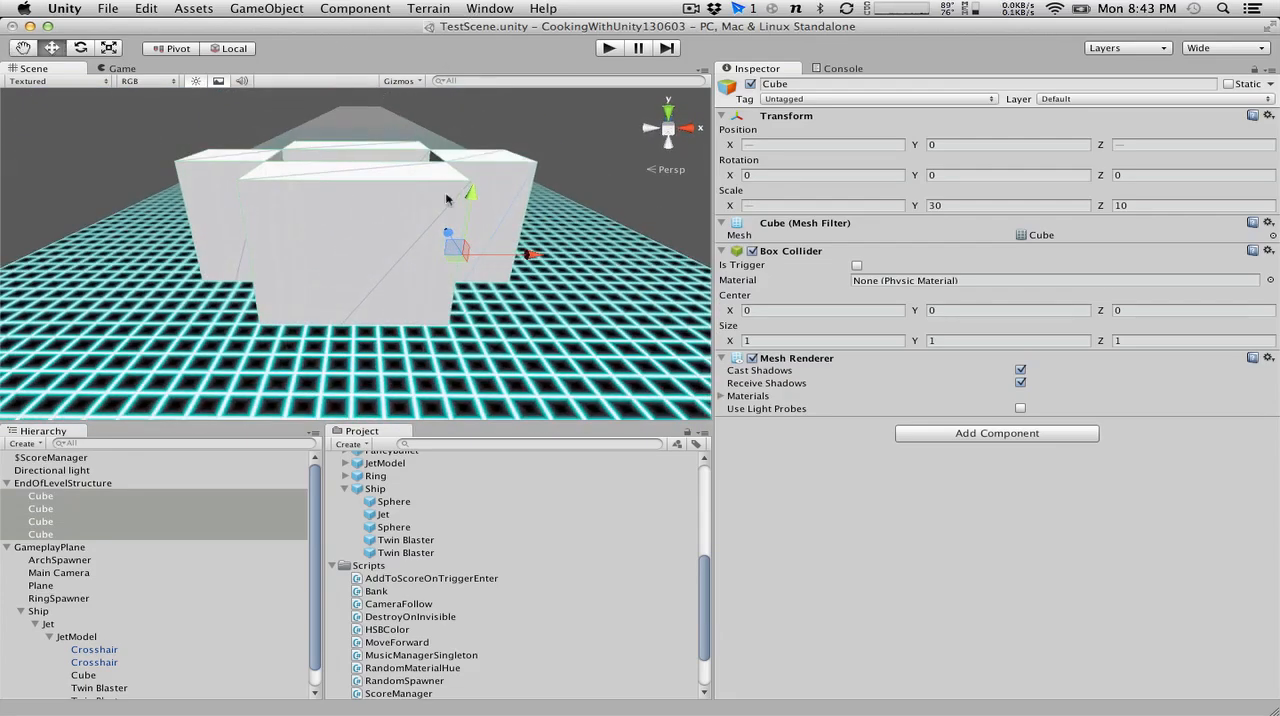
pyautogui.keyDown('alt'); pyautogui.moveTo(545, 284); pyautogui.dragTo(547, 216); pyautogui.keyUp('alt')
pyautogui.moveTo(466, 199); pyautogui.dragTo(484, 129)
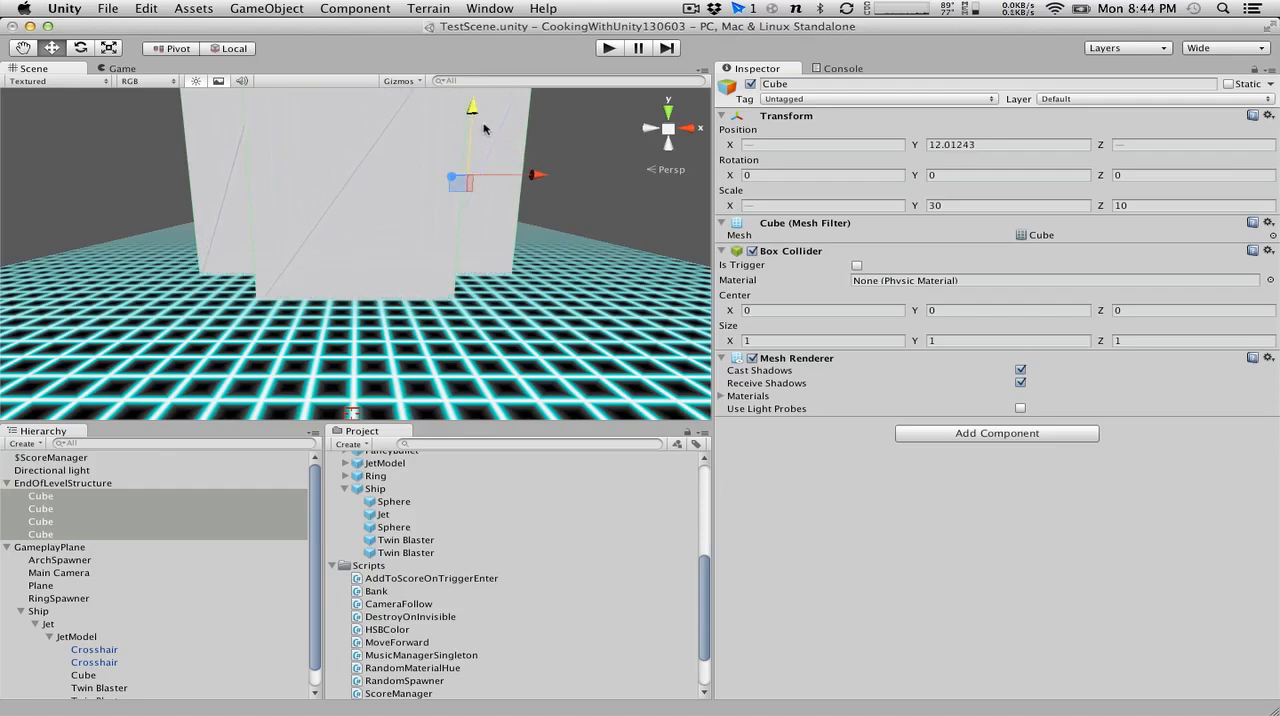
pyautogui.click(1004, 146)
pyautogui.write('15')
pyautogui.press('Return')
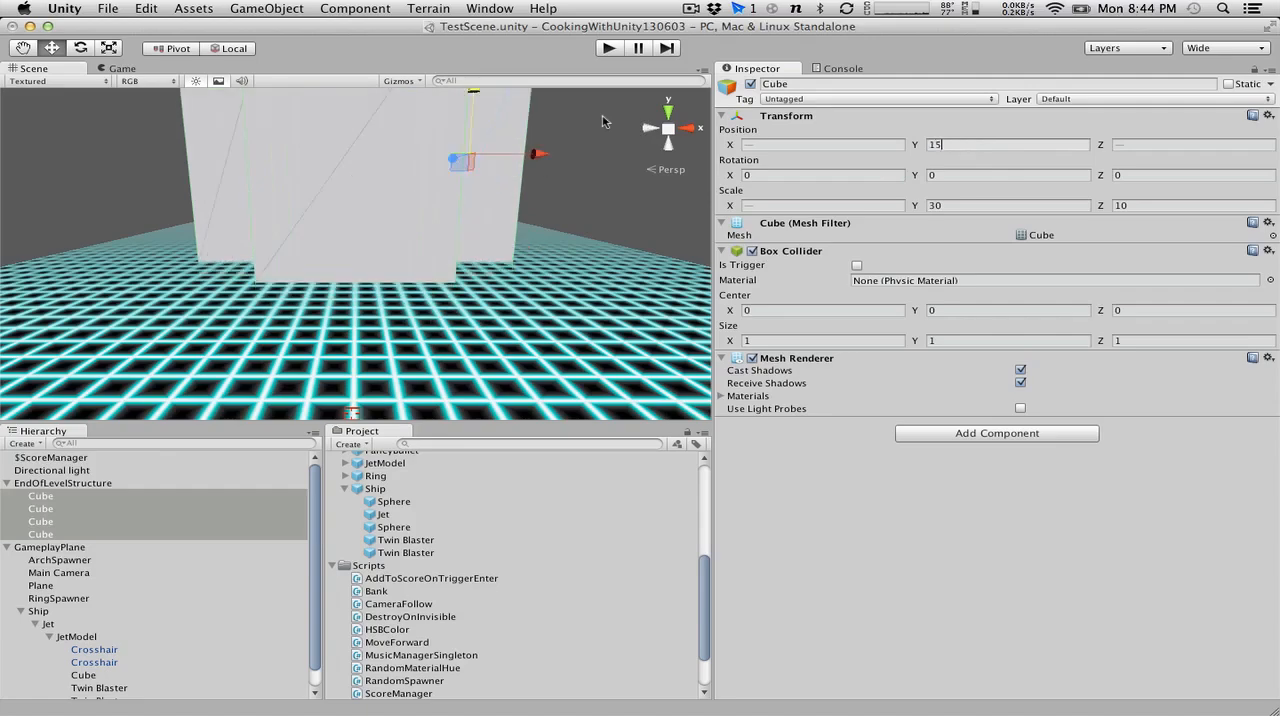
# Examine the structure's base against the ground plane and check the transform values of EndOfLevelStructure and each of its cubes.
pyautogui.keyDown('alt'); pyautogui.moveTo(666, 116); pyautogui.dragTo(355, 252); pyautogui.keyUp('alt')
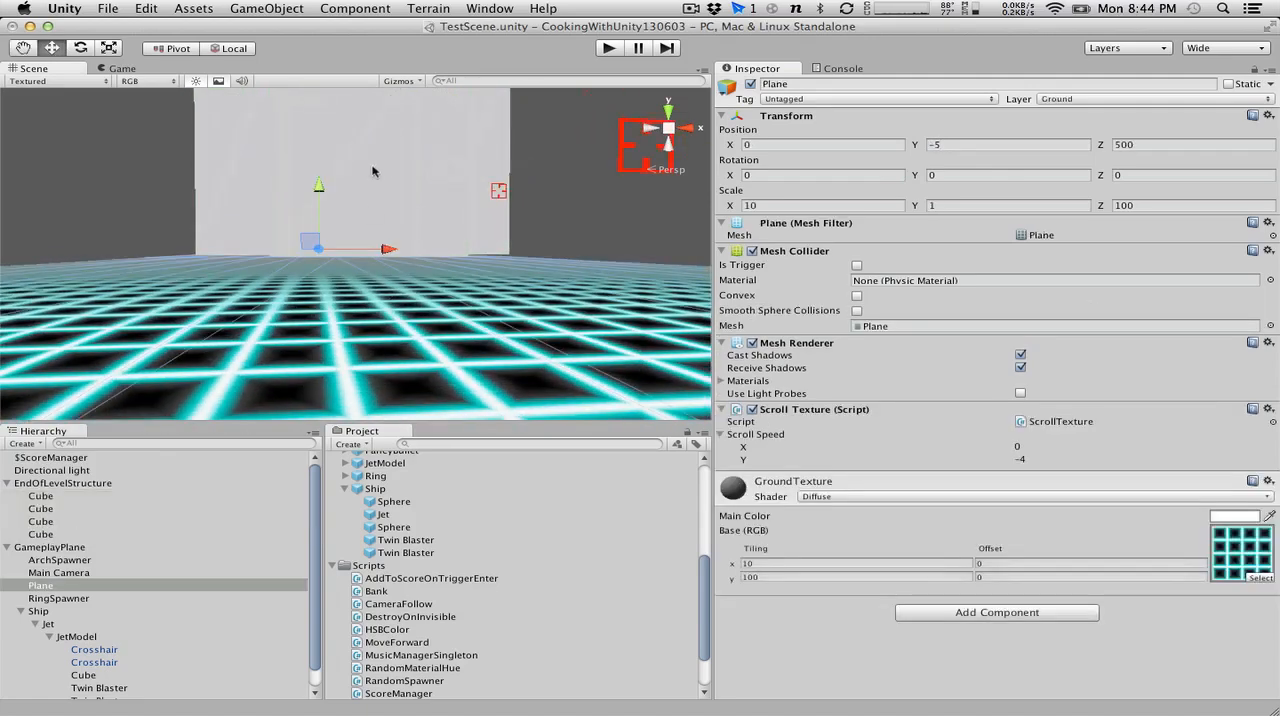
pyautogui.click(588, 165)
pyautogui.click(364, 189)
pyautogui.keyDown('alt'); pyautogui.moveTo(364, 189); pyautogui.dragTo(358, 178); pyautogui.keyUp('alt')
pyautogui.click(95, 484)
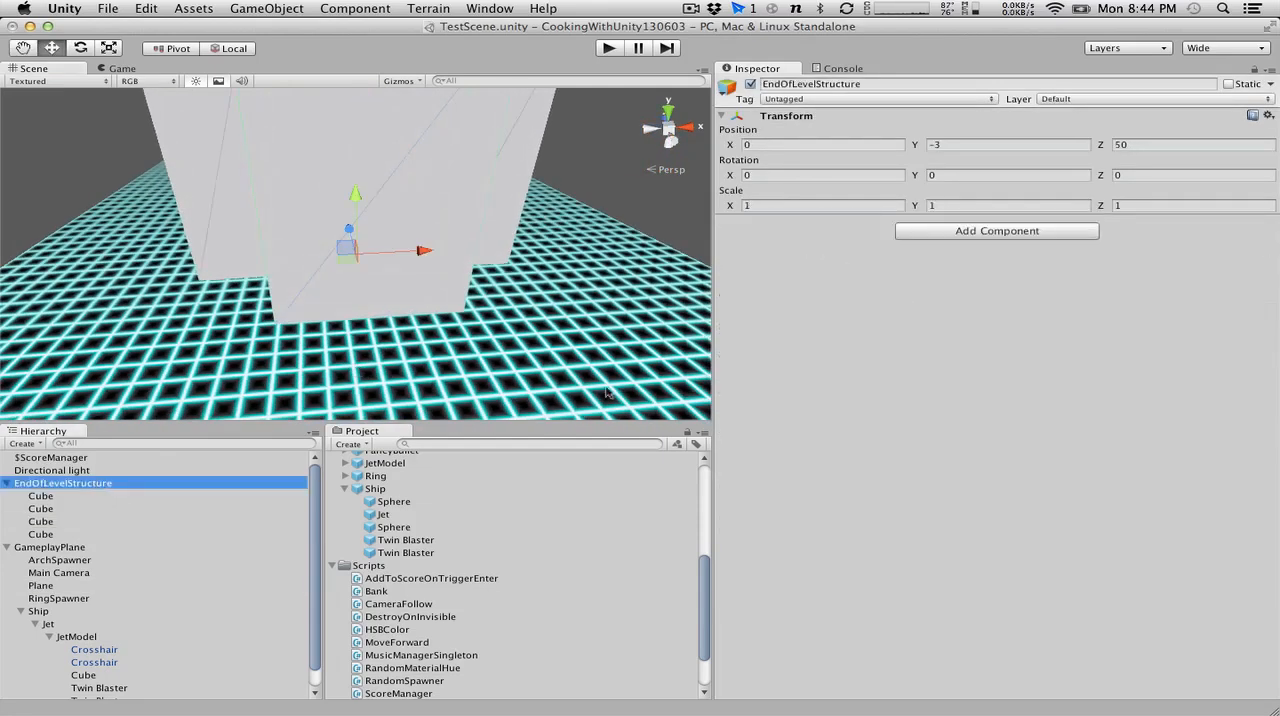
pyautogui.click(94, 497)
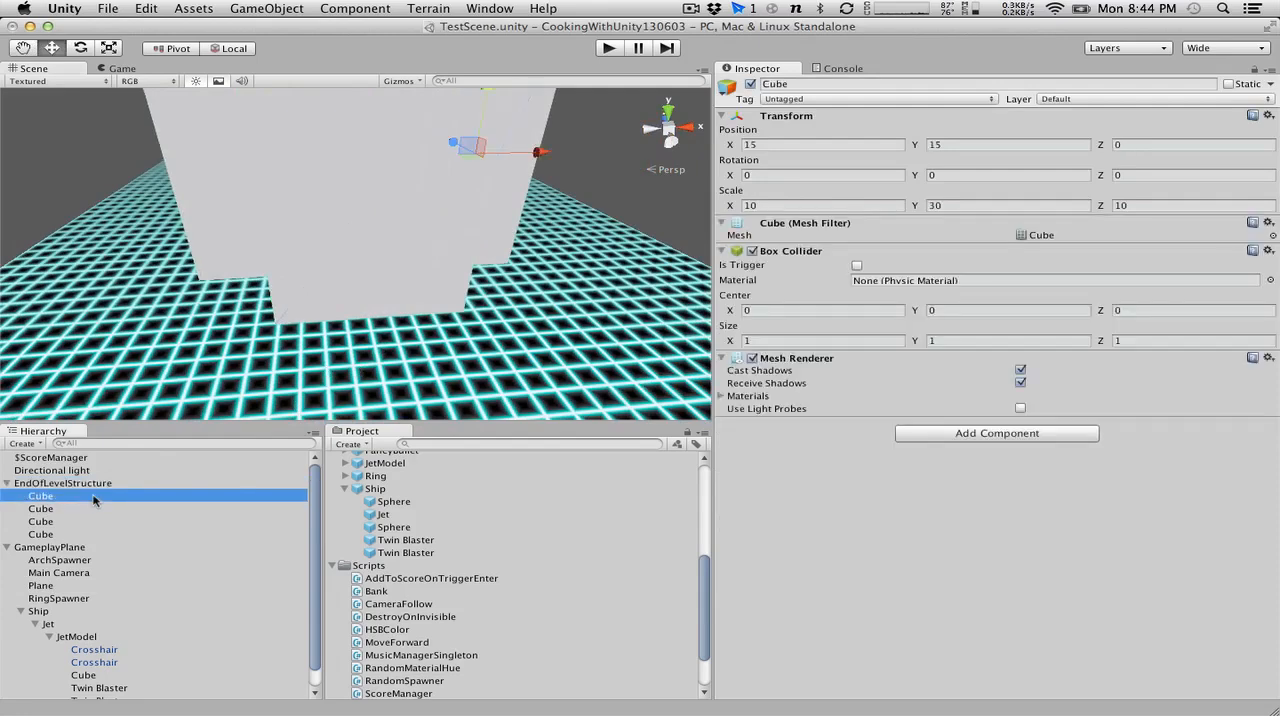
pyautogui.press('Down')
pyautogui.press('Down')
pyautogui.press('Down')
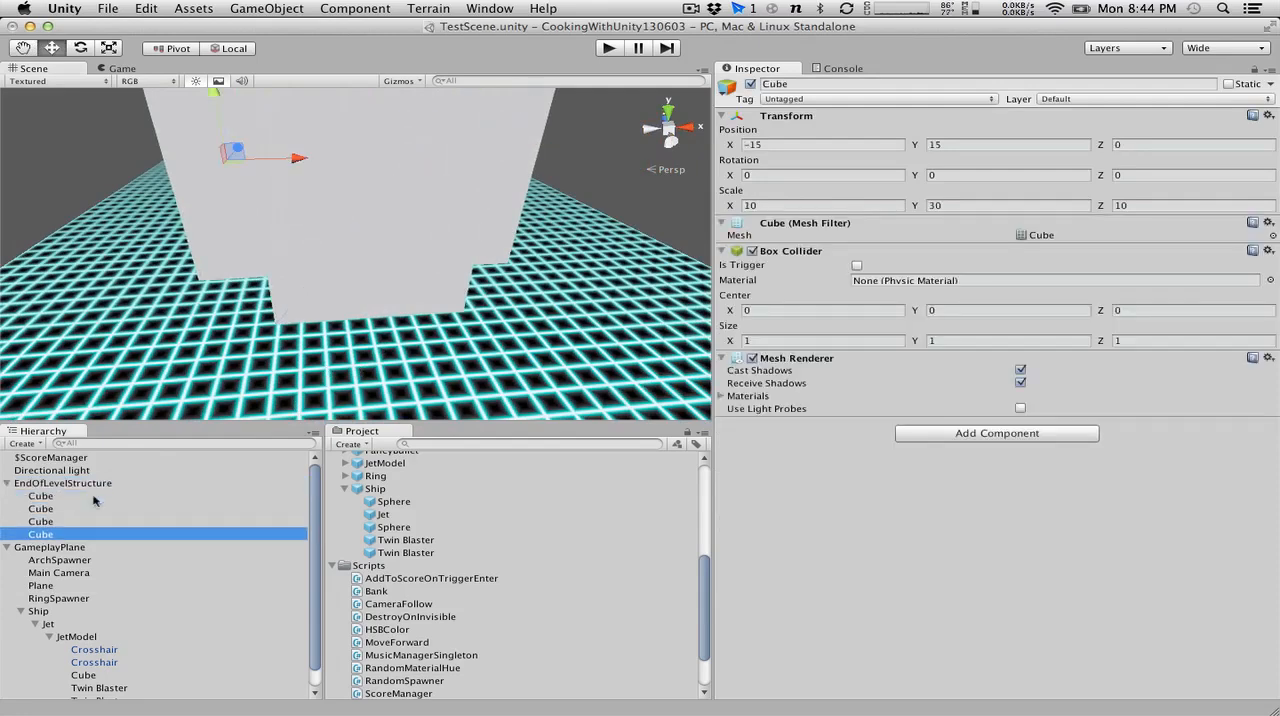
pyautogui.press('Up')
pyautogui.press('Up')
pyautogui.press('Up')
pyautogui.press('Up')
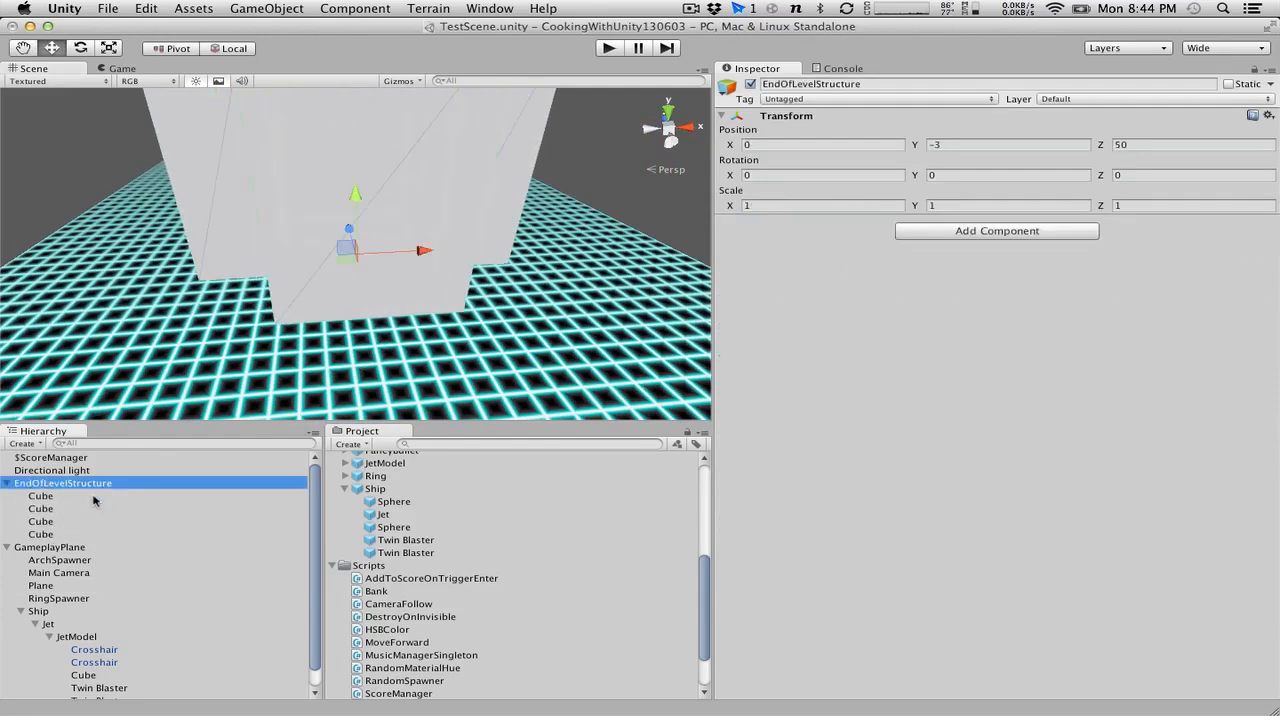
# Lower EndOfLevelStructure to the height of the ground plane by setting its Y position to -5.
pyautogui.keyDown('alt'); pyautogui.moveTo(279, 391); pyautogui.dragTo(318, 280); pyautogui.keyUp('alt')
pyautogui.click(318, 280)
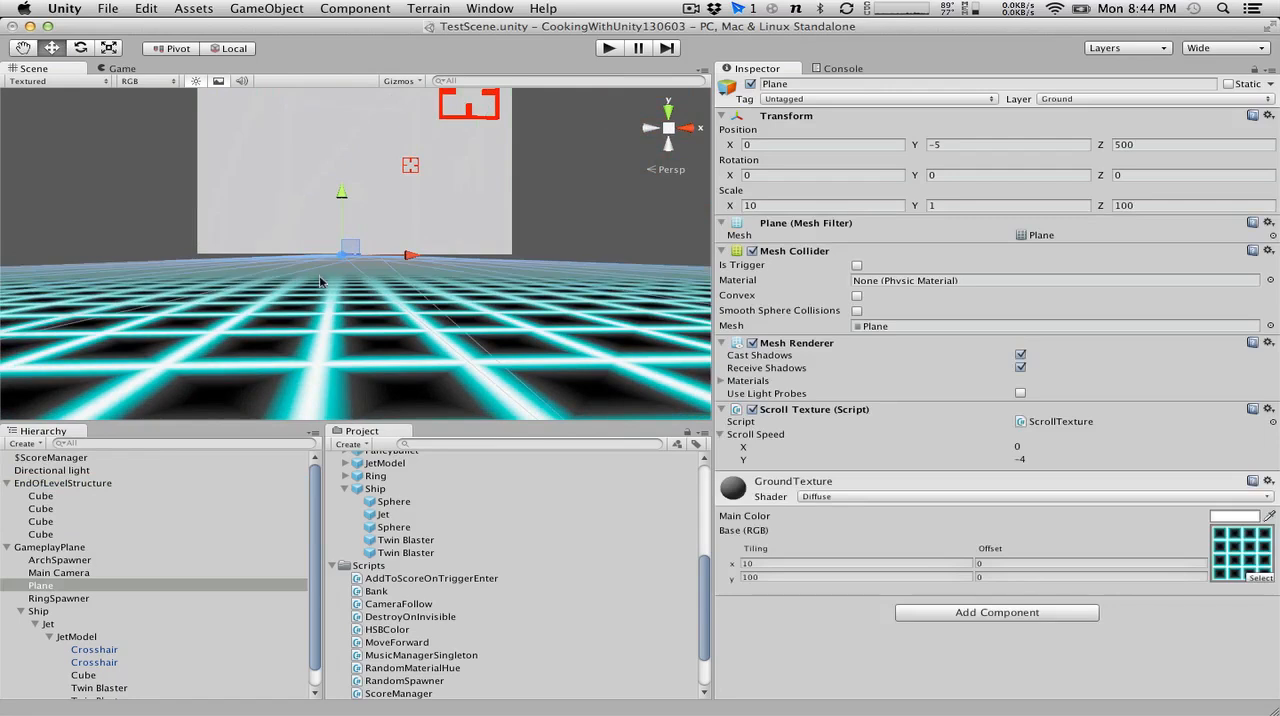
pyautogui.click(59, 485)
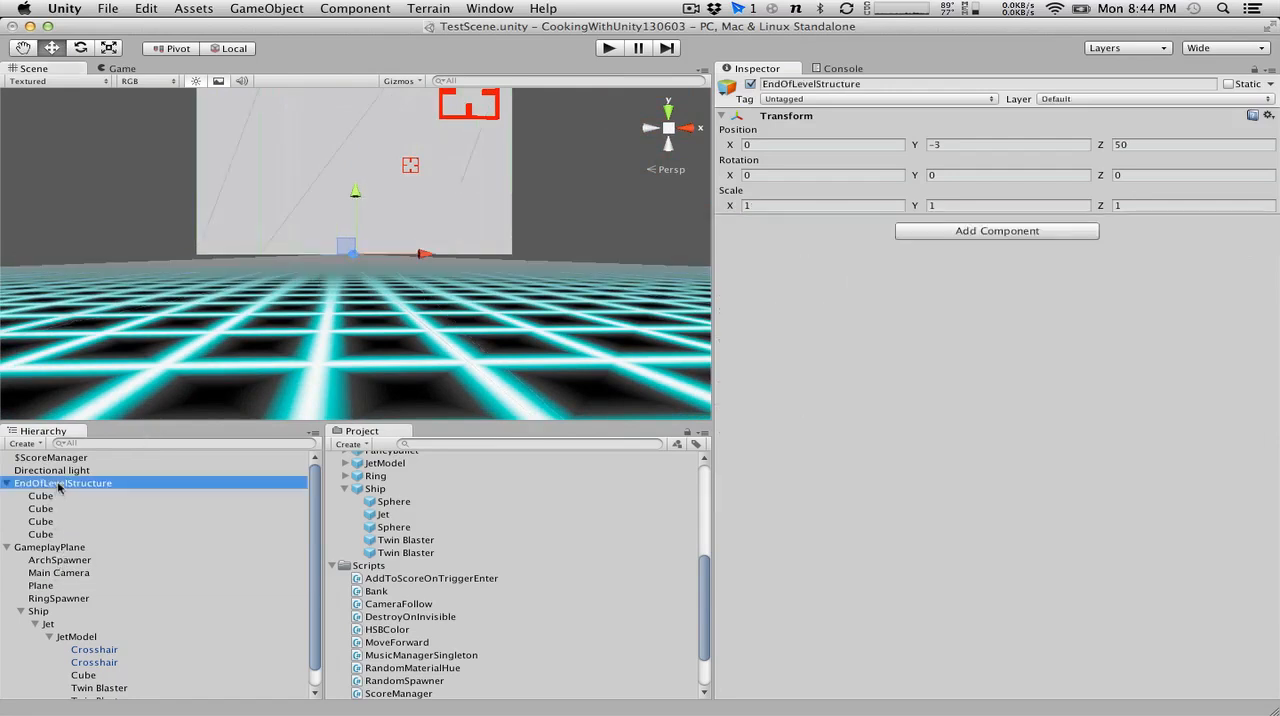
pyautogui.click(1012, 146)
pyautogui.write('-5')
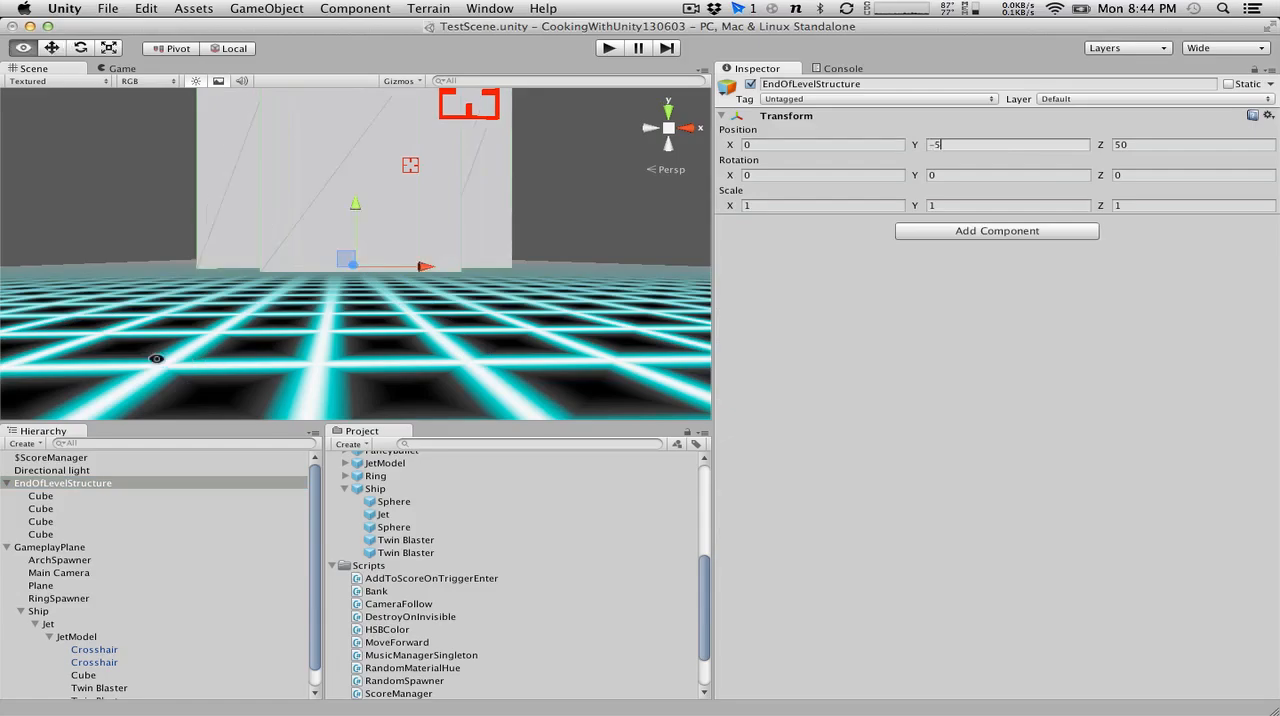
pyautogui.keyDown('alt'); pyautogui.moveTo(156, 359); pyautogui.dragTo(170, 572); pyautogui.keyUp('alt')
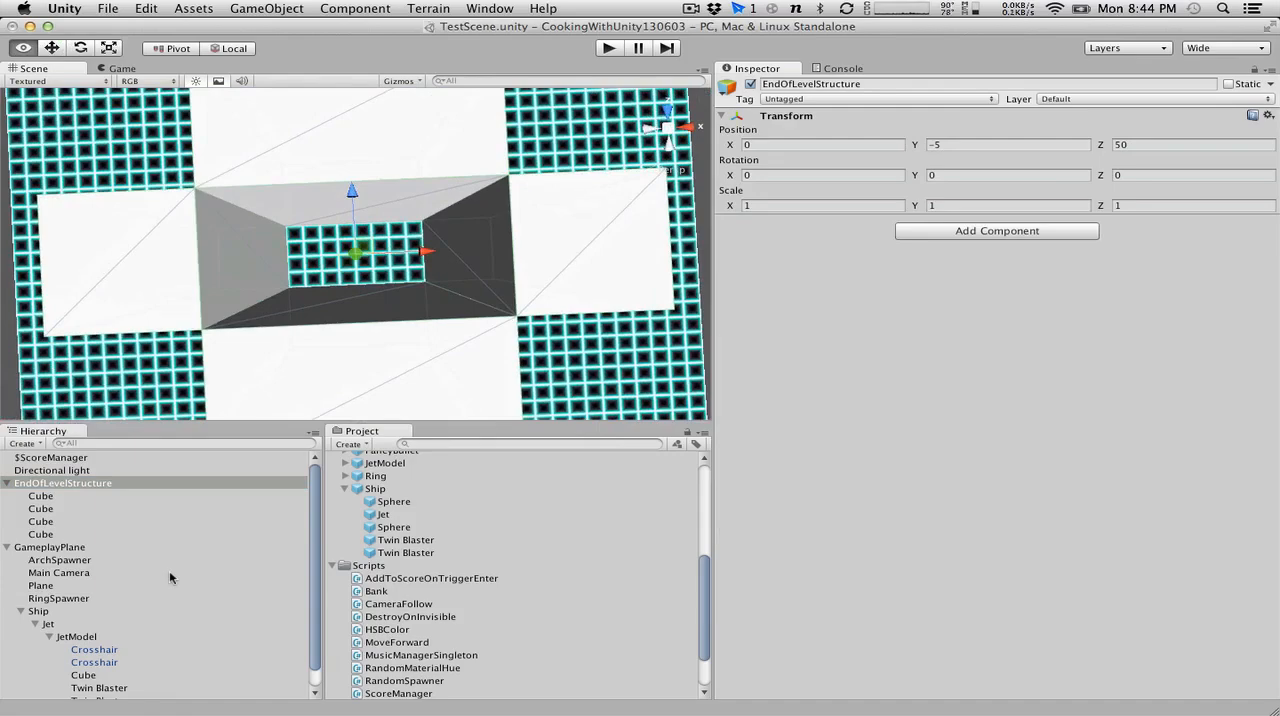
pyautogui.keyDown('alt'); pyautogui.moveTo(328, 261); pyautogui.dragTo(315, 71); pyautogui.keyUp('alt')
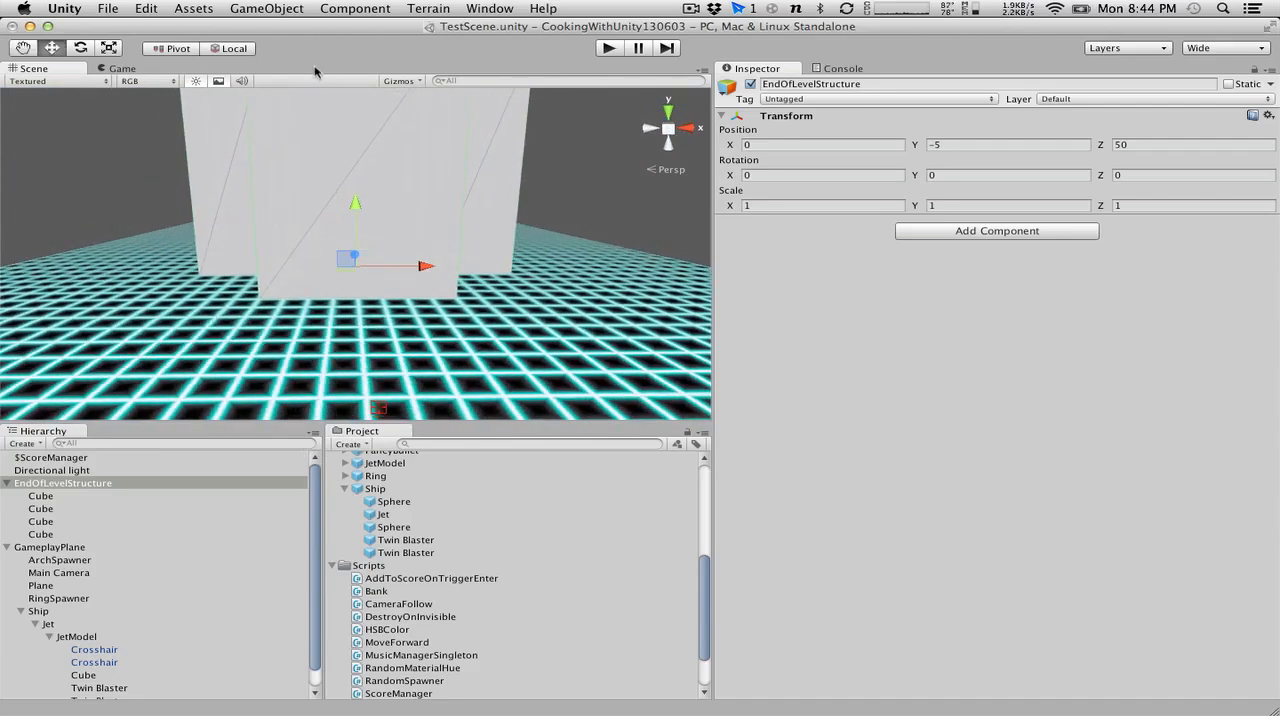
# Play the game to check the structure against the moving ground plane in the Scene view, and stop it.
pyautogui.click(606, 49)
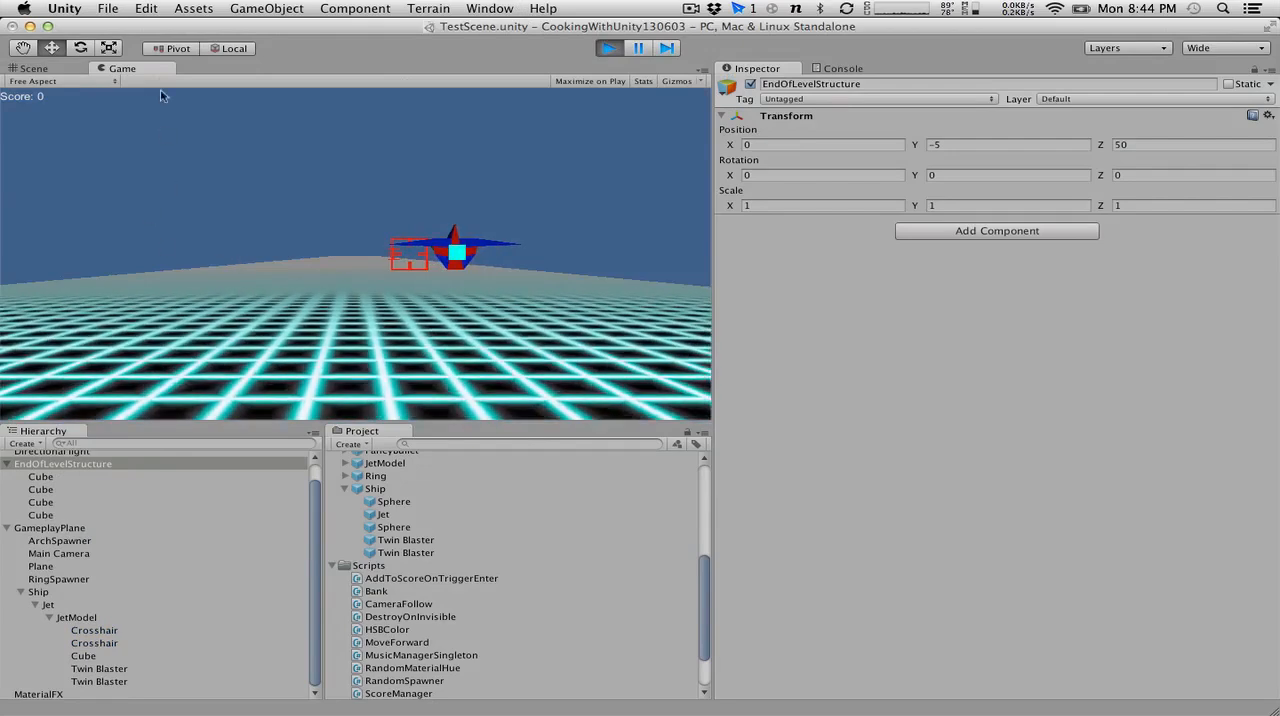
pyautogui.click(33, 68)
pyautogui.keyDown('alt'); pyautogui.moveTo(490, 216); pyautogui.dragTo(712, 208); pyautogui.keyUp('alt')
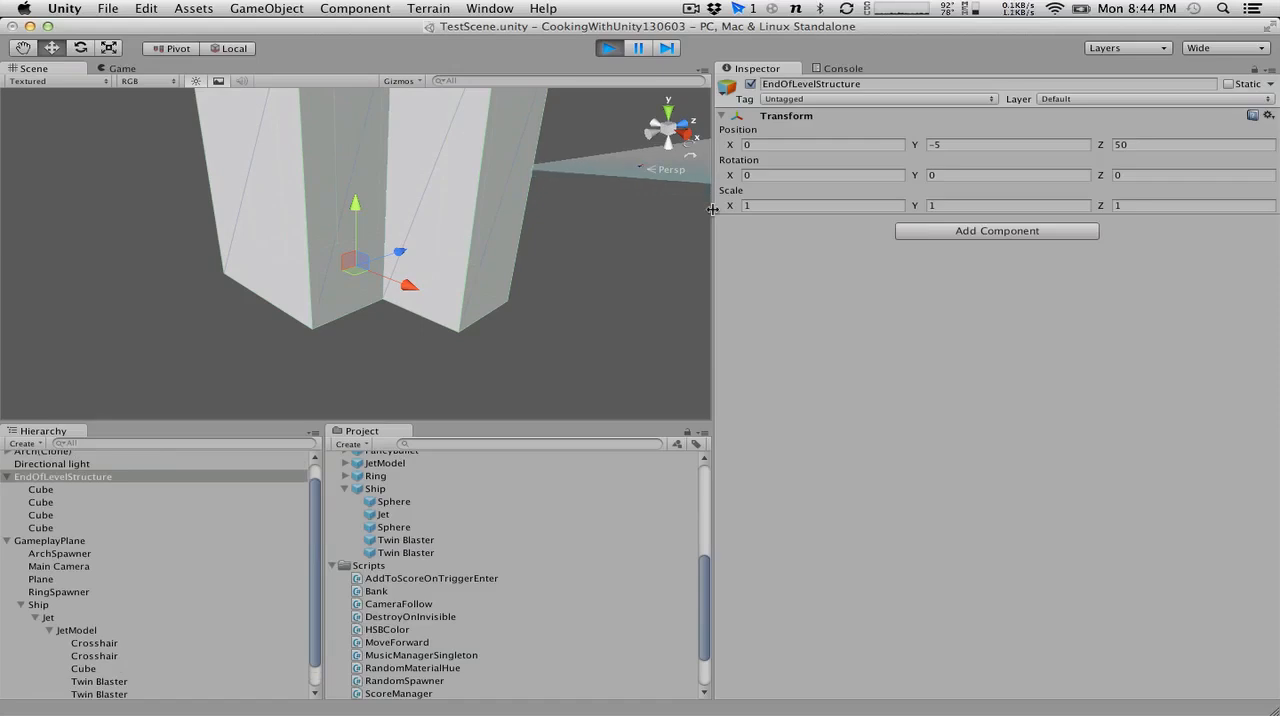
pyautogui.click(607, 50)
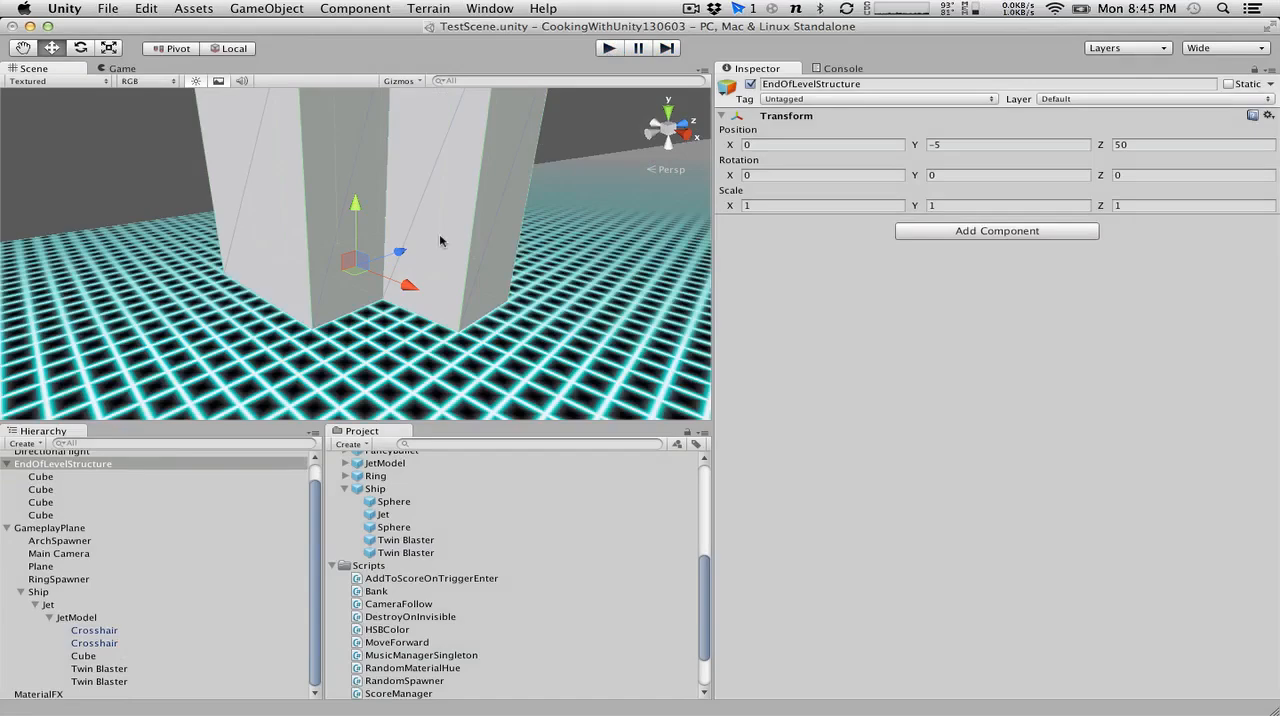
pyautogui.keyDown('alt'); pyautogui.moveTo(440, 240); pyautogui.dragTo(396, 291); pyautogui.keyUp('alt')
pyautogui.scroll(3, 396, 291)
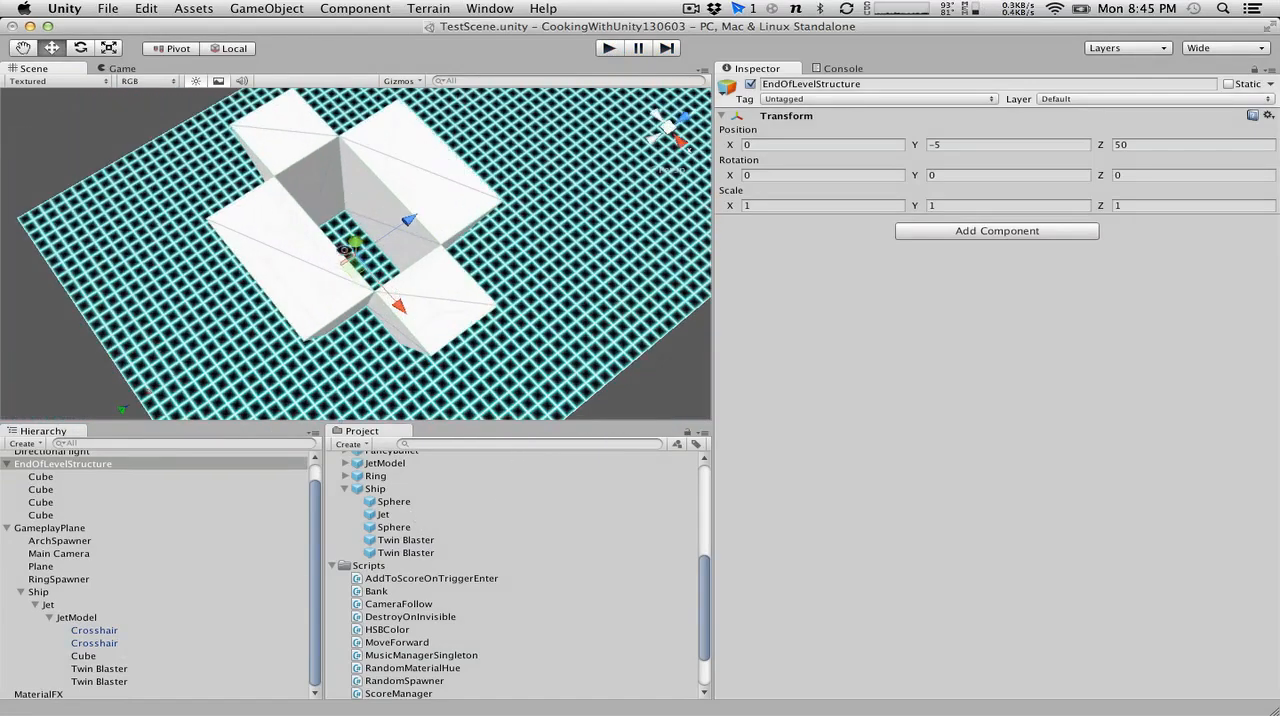
pyautogui.click(367, 158)
pyautogui.keyDown('shift'); pyautogui.click(428, 190); pyautogui.keyUp('shift')
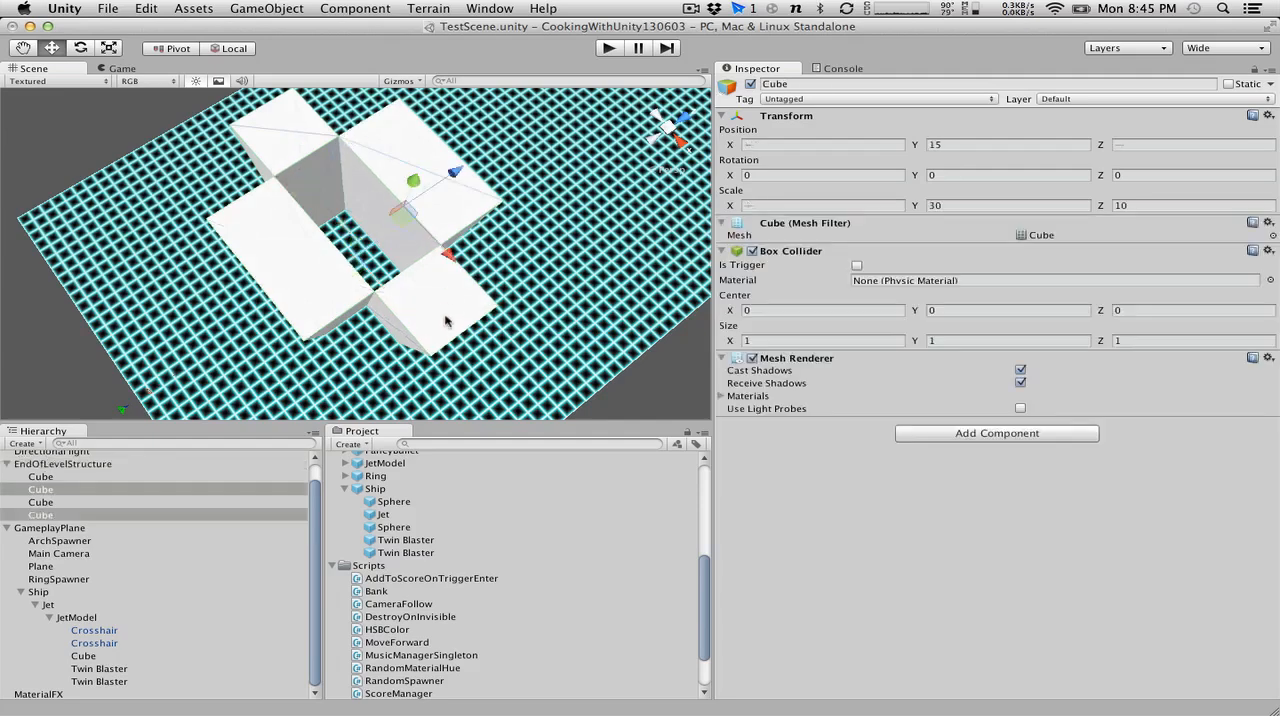
pyautogui.keyDown('shift'); pyautogui.click(448, 320); pyautogui.keyUp('shift')
pyautogui.keyDown('shift'); pyautogui.click(287, 295); pyautogui.keyUp('shift')
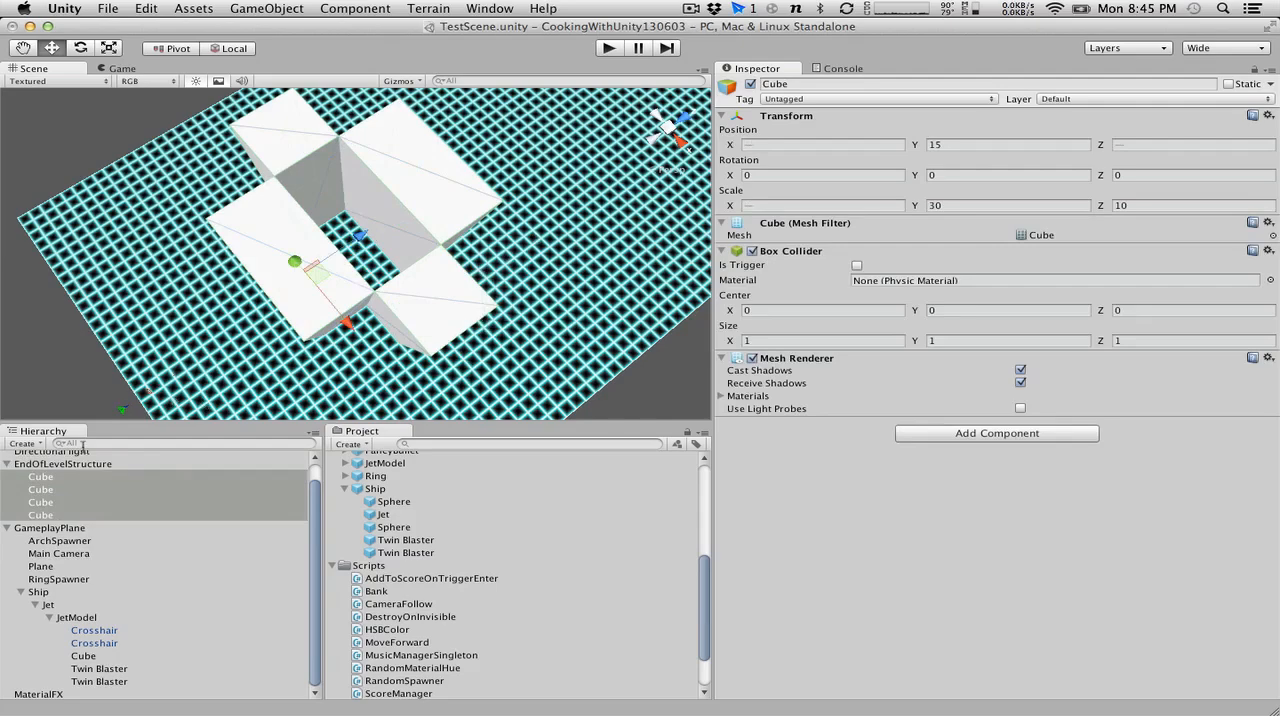
# Save EndOfLevelStructure as a prefab in the Prefabs folder and collapse its cubes in the scene hierarchy.
pyautogui.click(86, 464)
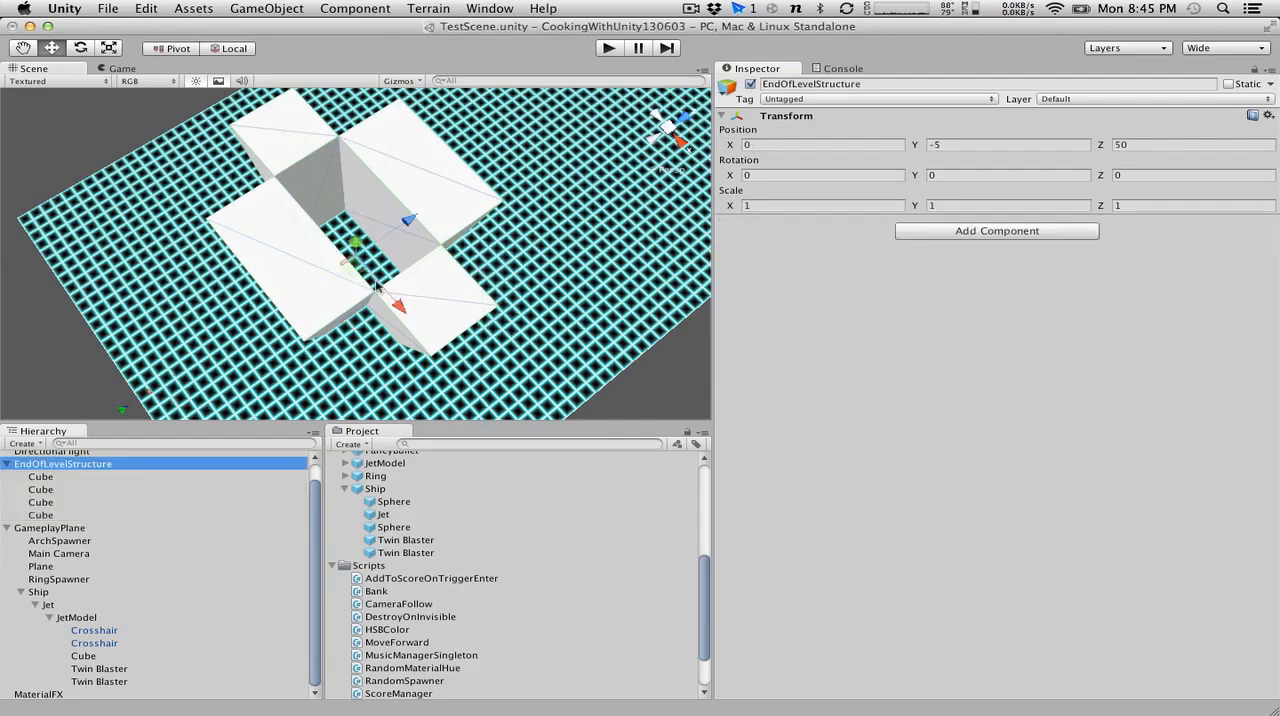
pyautogui.scroll(-3, 377, 287)
pyautogui.scroll(5, 477, 539)
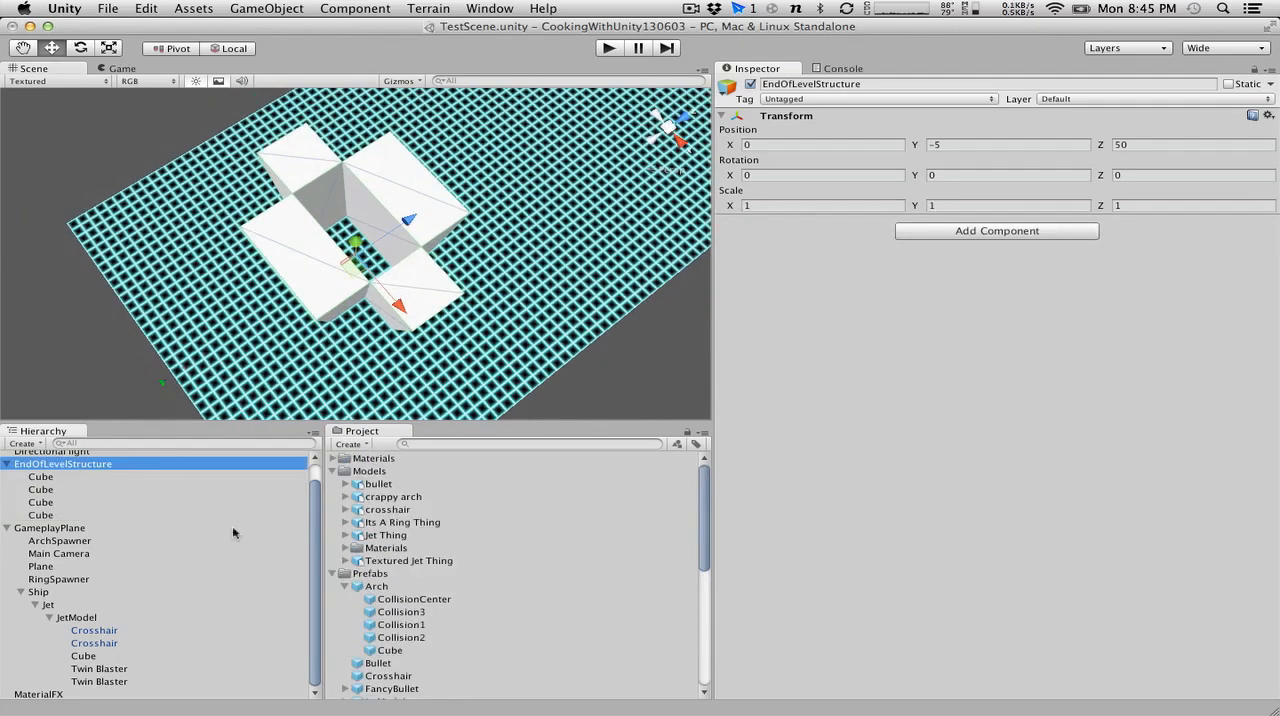
pyautogui.moveTo(104, 473); pyautogui.dragTo(372, 574)
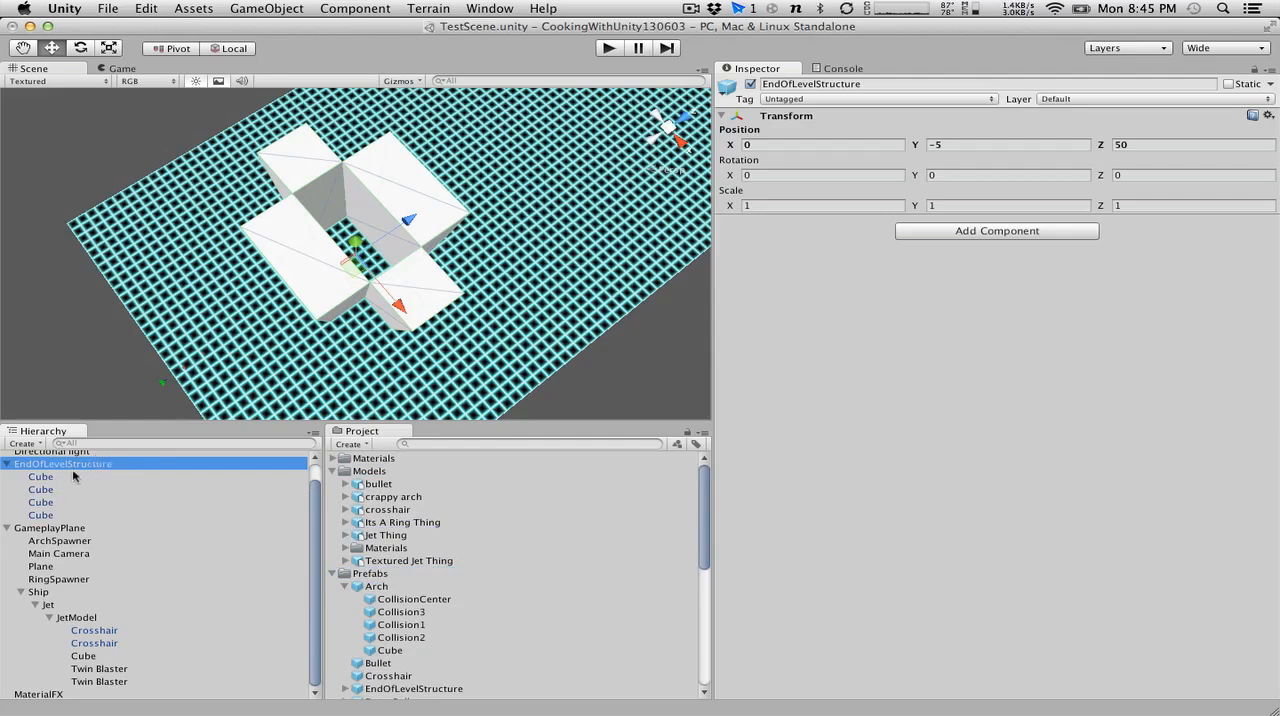
pyautogui.click(8, 464)
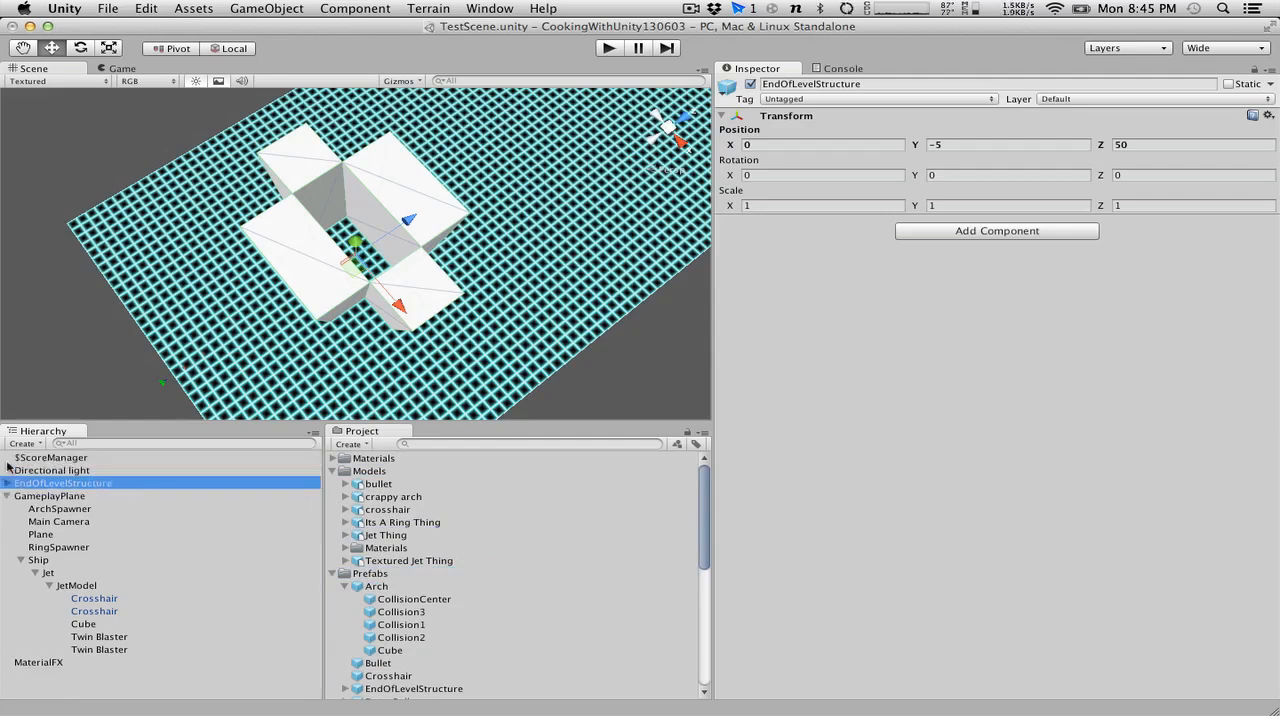
# Save the scene and delete the EndOfLevelStructure instance from it.
pyautogui.click(146, 8)
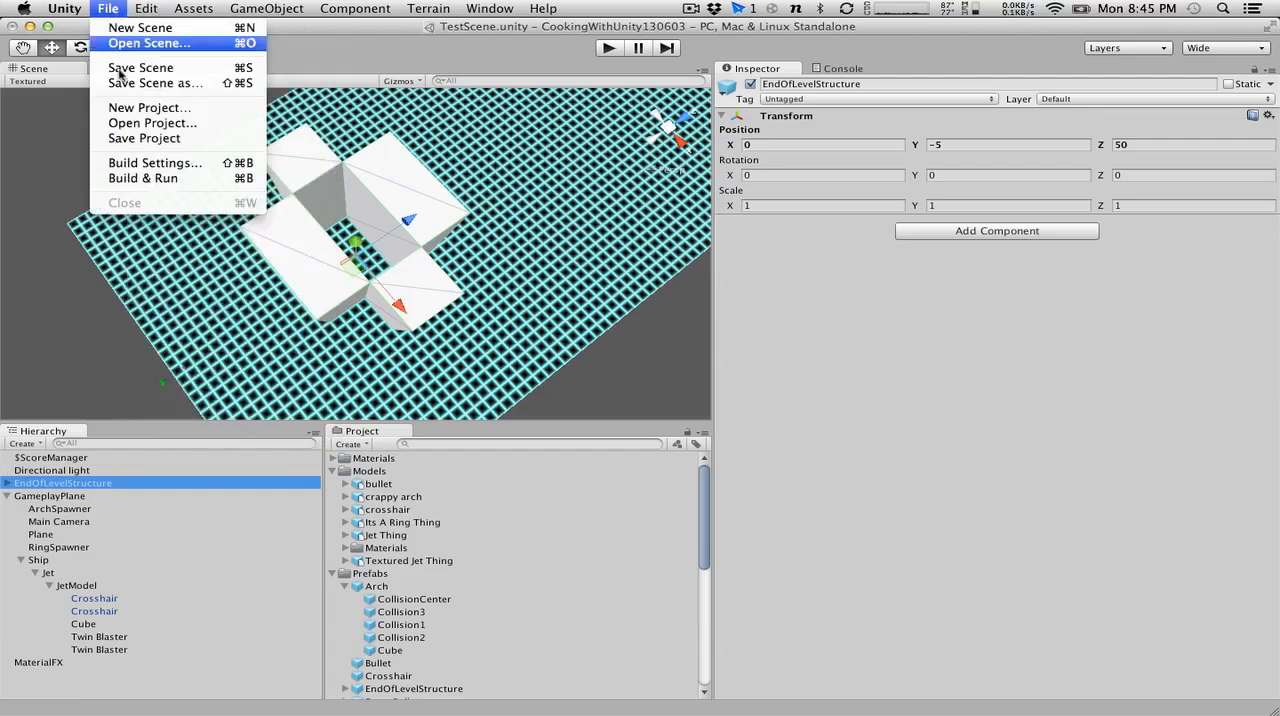
pyautogui.click(127, 72)
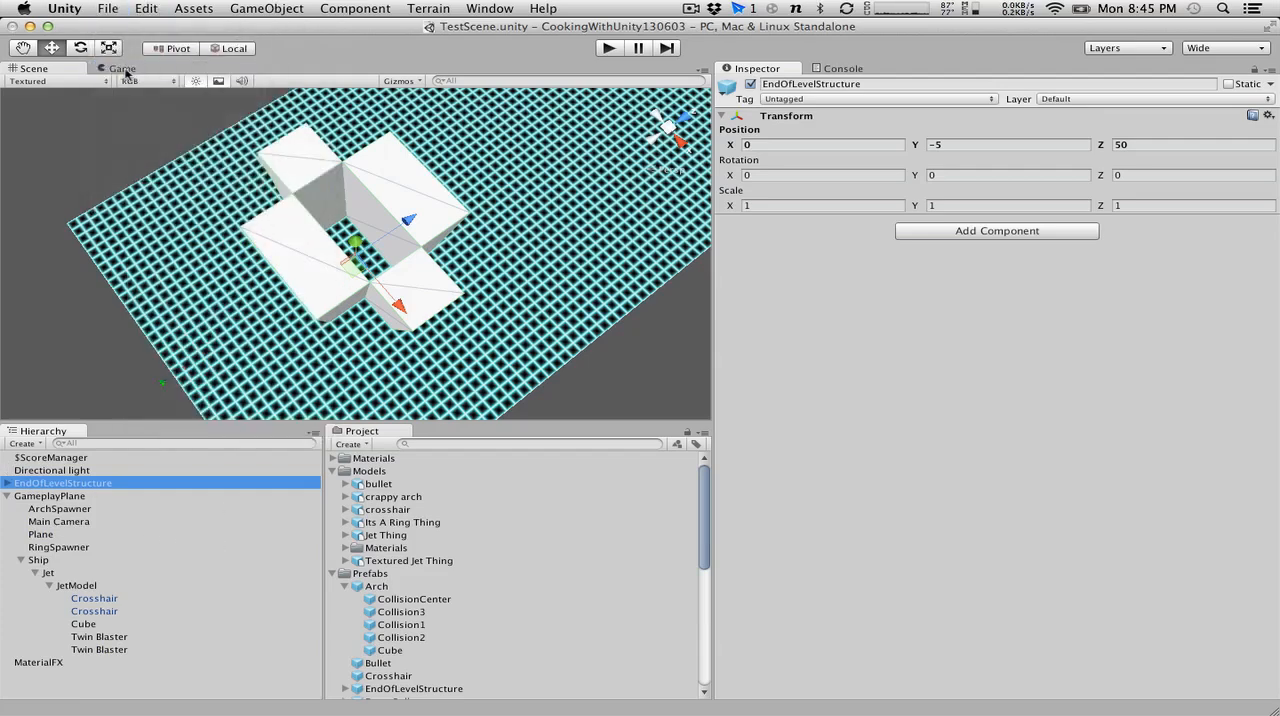
pyautogui.rightClick(85, 485)
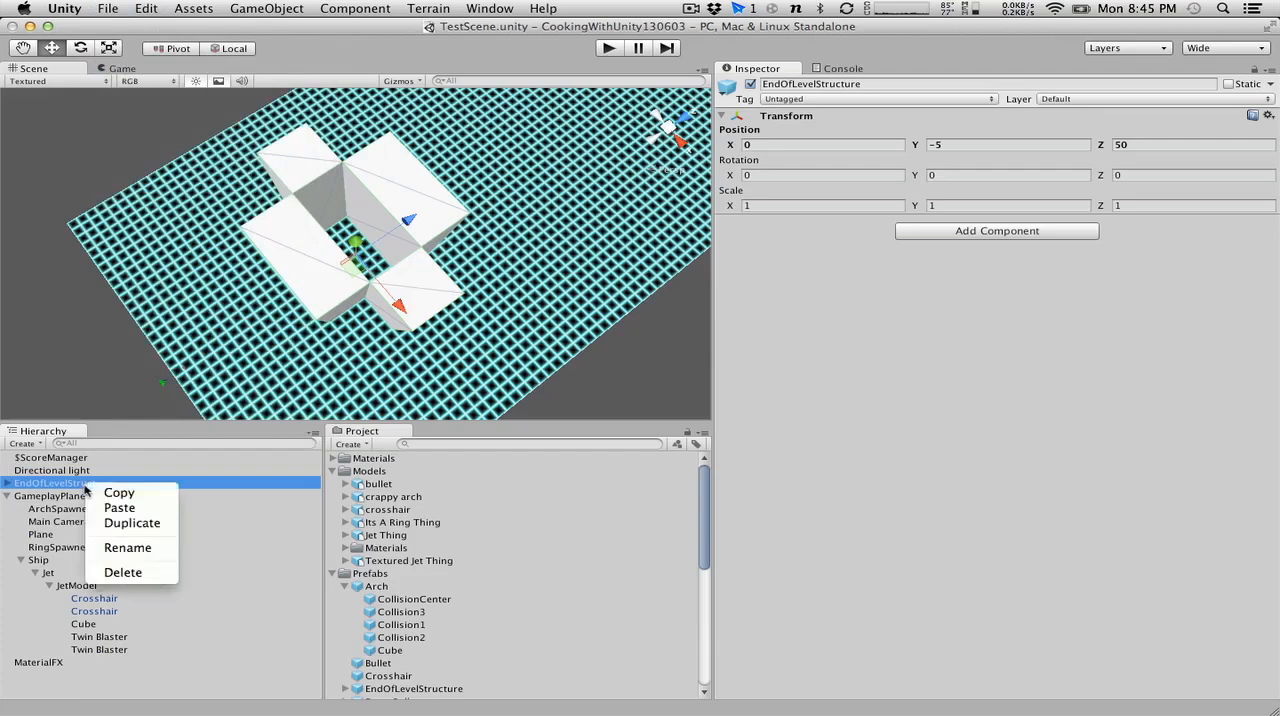
pyautogui.click(129, 572)
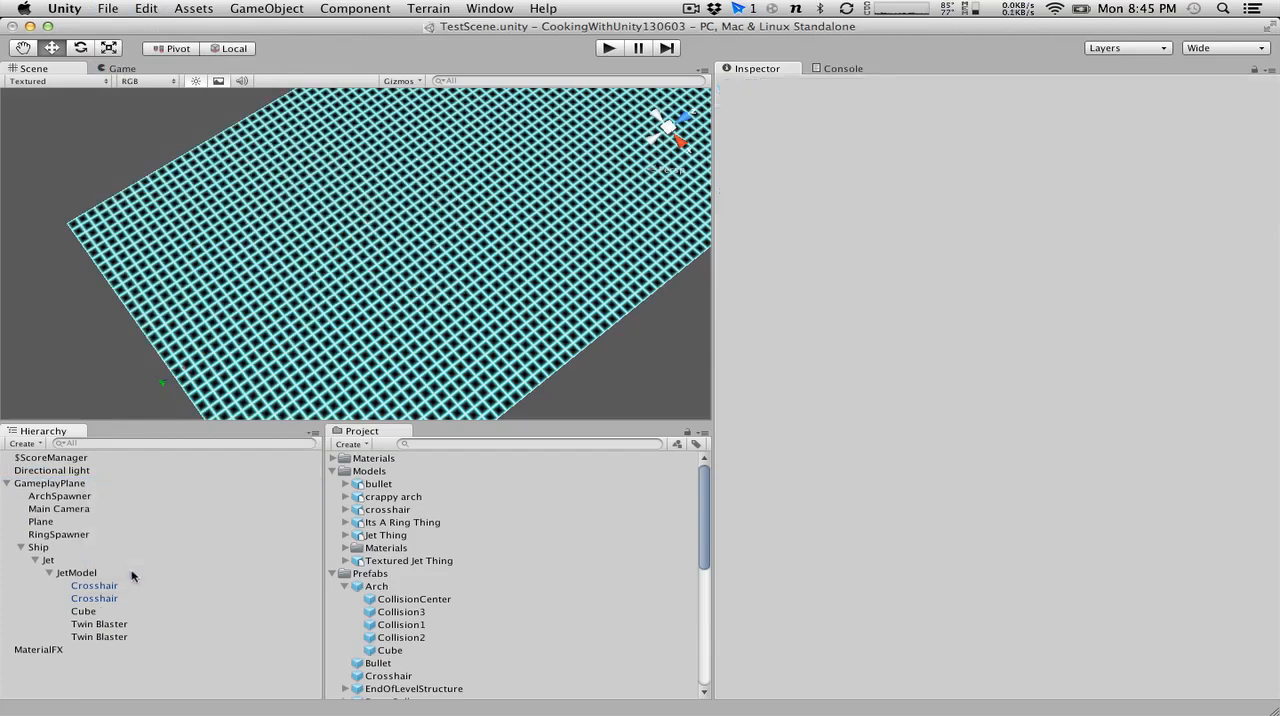
# Open the ScoreManager script for editing and begin a public int field at the top of the class.
pyautogui.scroll(-10, 511, 628)
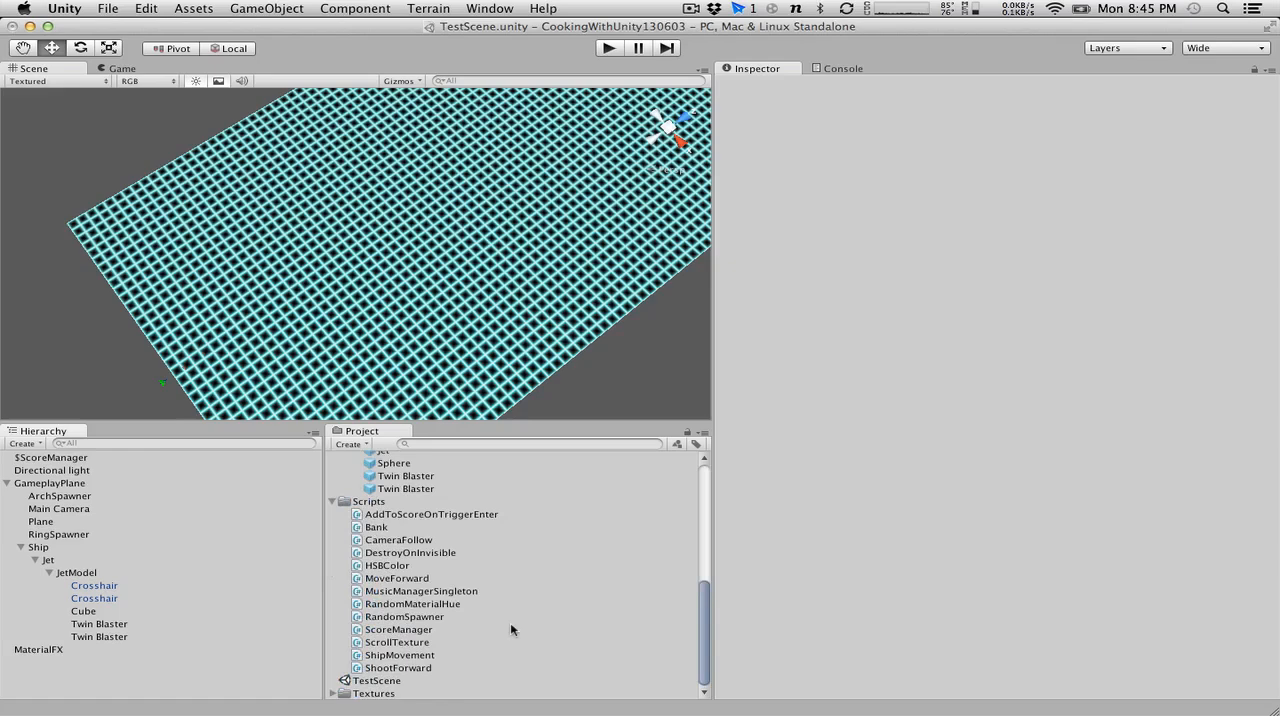
pyautogui.doubleClick(396, 630)
pyautogui.click(259, 189)
pyautogui.press('Return')
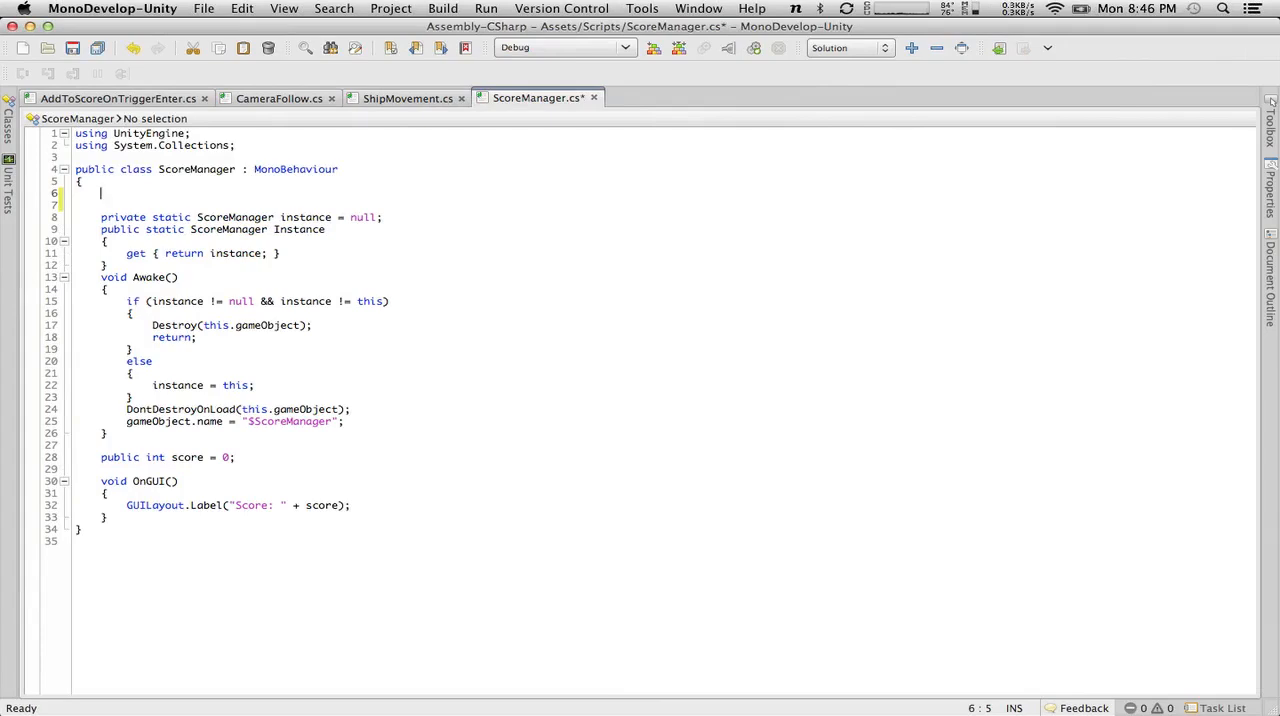
pyautogui.write('public float')
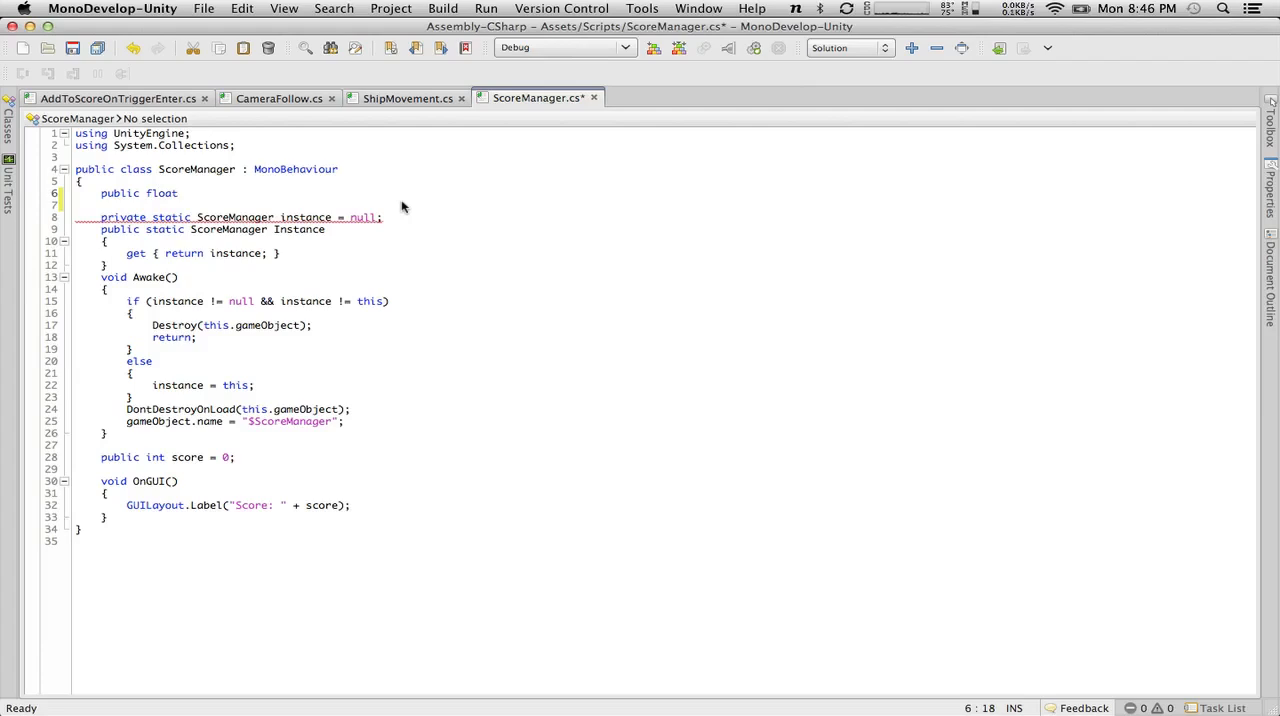
pyautogui.press('BackSpace')
pyautogui.press('BackSpace')
pyautogui.press('BackSpace')
pyautogui.press('BackSpace')
pyautogui.press('BackSpace')
pyautogui.write('in')
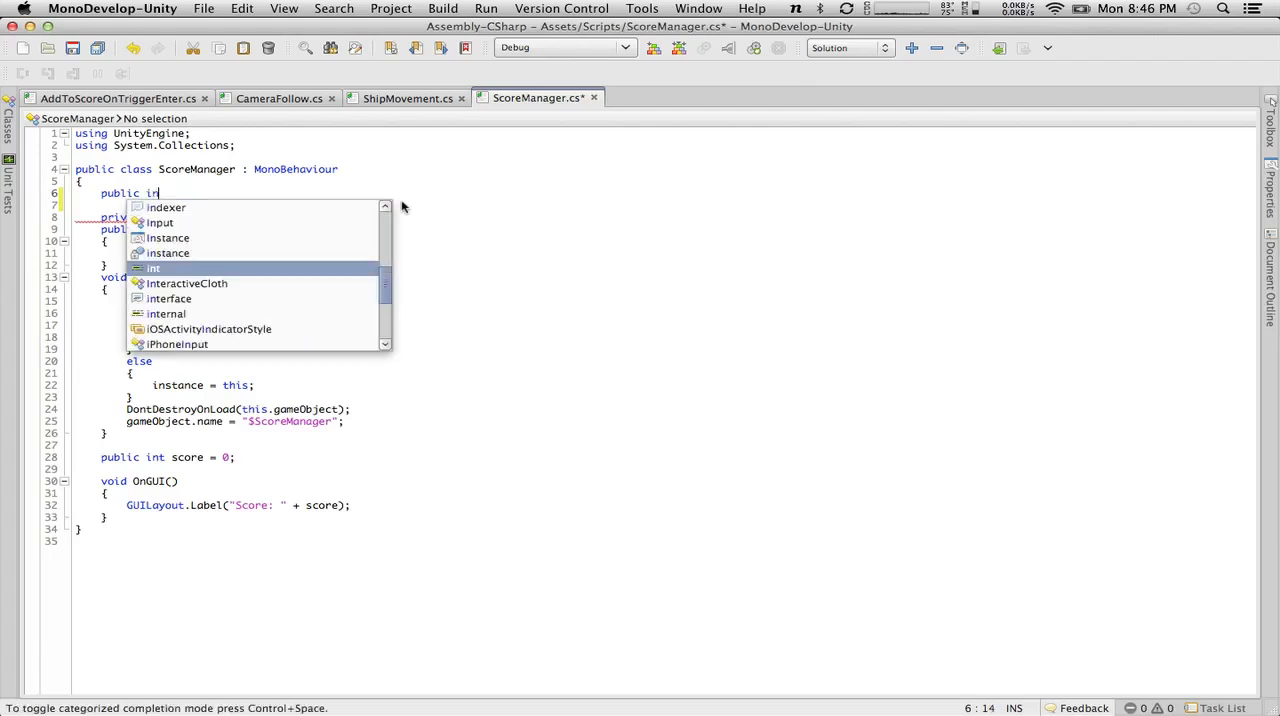
pyautogui.write('t level')
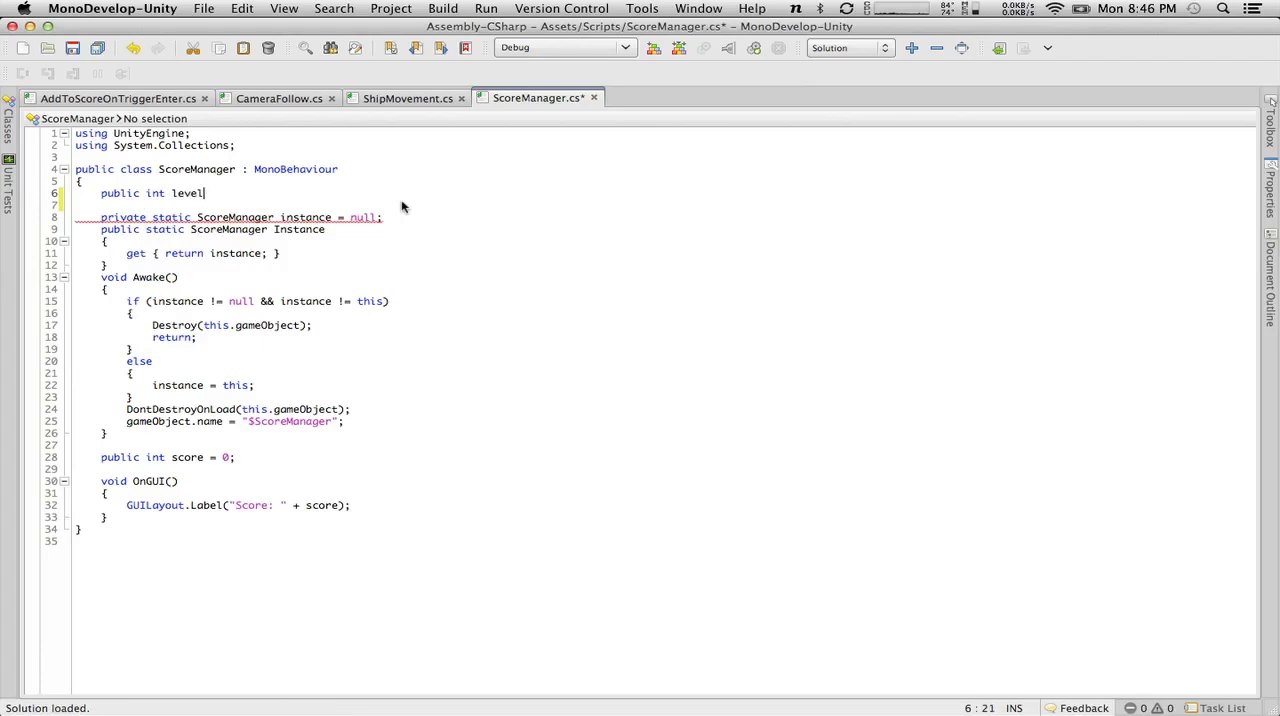
pyautogui.write('1ScoreThreshold')
# Name the new public int field levelScoreThresholds and end the declaration.
pyautogui.press('BackSpace')
pyautogui.press('BackSpace')
pyautogui.press('BackSpace')
pyautogui.press('BackSpace')
pyautogui.press('BackSpace')
pyautogui.press('BackSpace')
pyautogui.press('BackSpace')
pyautogui.press('BackSpace')
pyautogui.press('BackSpace')
pyautogui.press('BackSpace')
pyautogui.press('BackSpace')
pyautogui.press('BackSpace')
pyautogui.press('BackSpace')
pyautogui.press('BackSpace')
pyautogui.press('BackSpace')
pyautogui.press('BackSpace')
pyautogui.press('BackSpace')
pyautogui.write('score')
pyautogui.press('BackSpace')
pyautogui.press('BackSpace')
pyautogui.press('BackSpace')
pyautogui.press('BackSpace')
pyautogui.press('BackSpace')
pyautogui.write('levelScoreThresholds;')
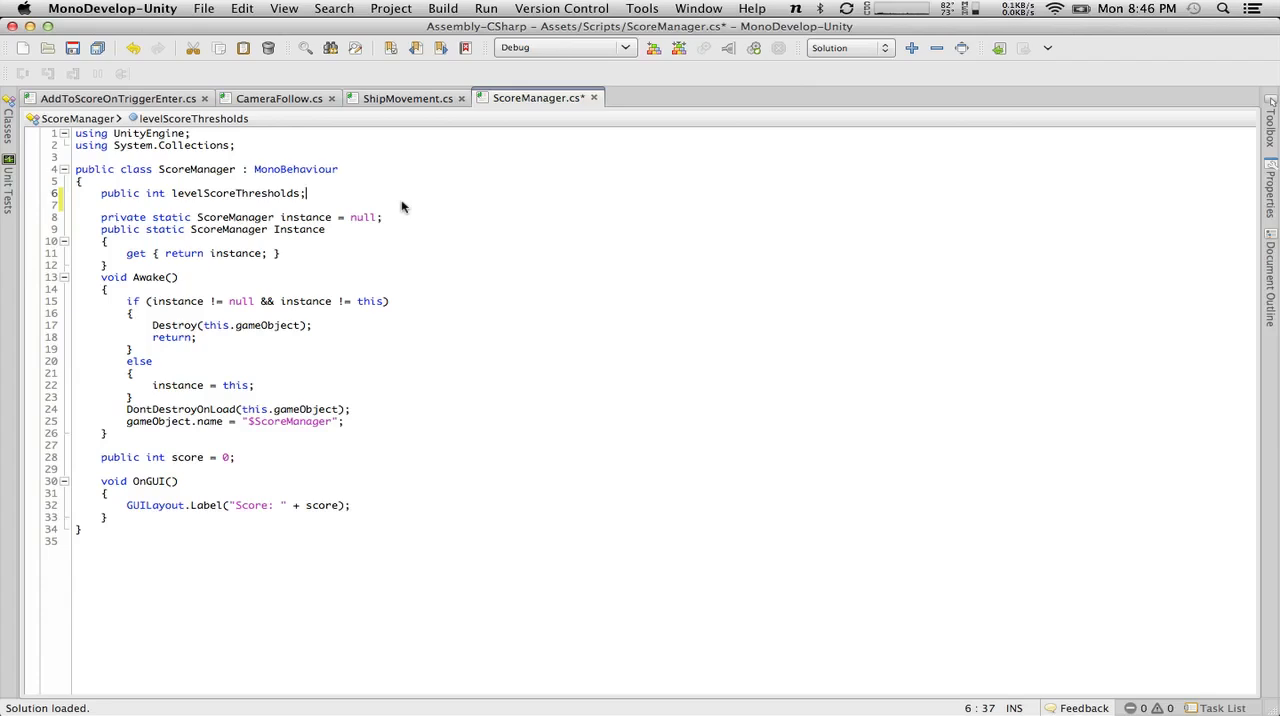
# Change the type of levelScoreThresholds to an int[] array and save the script.
pyautogui.press('Left')
pyautogui.write('[]')
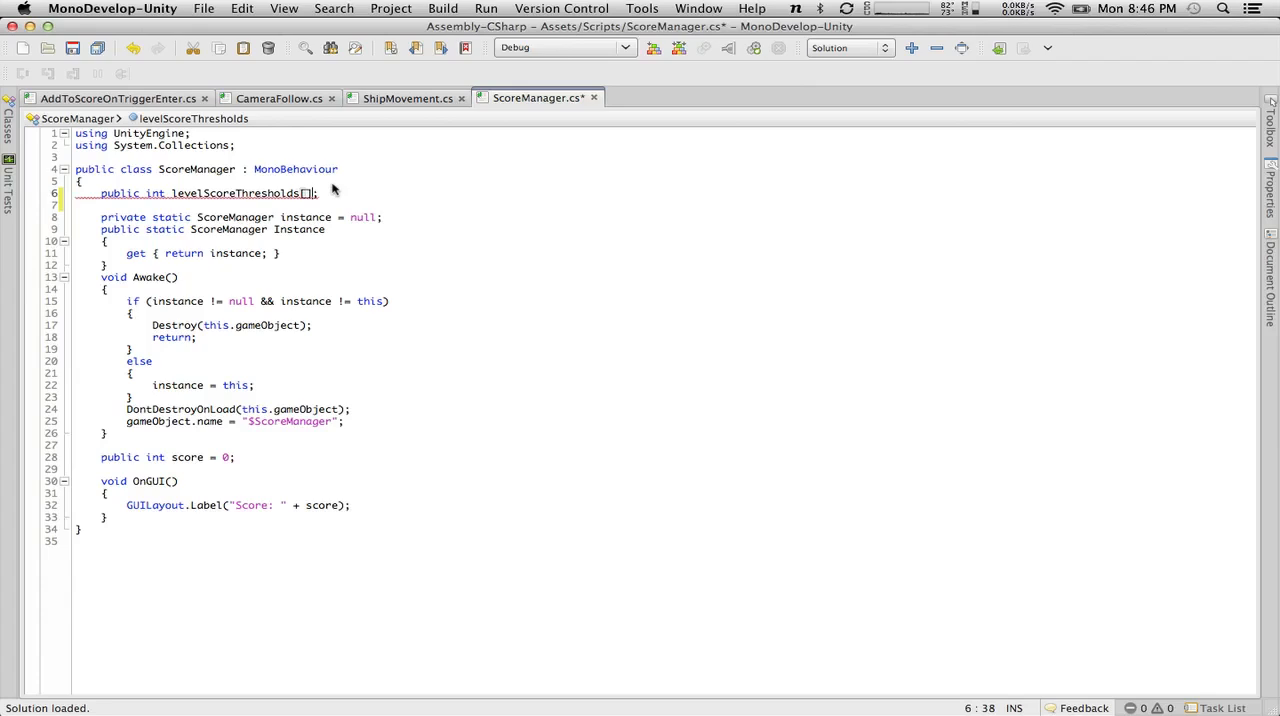
pyautogui.press('BackSpace')
pyautogui.press('BackSpace')
pyautogui.click(167, 193)
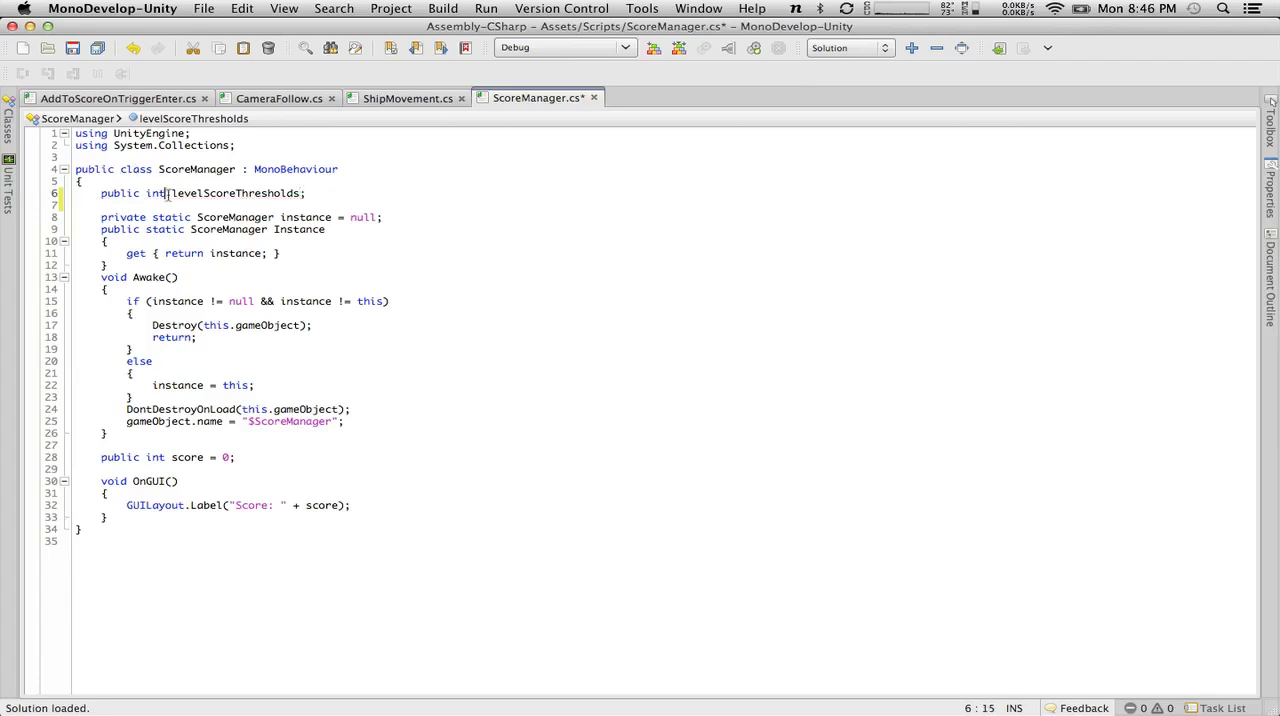
pyautogui.write('[]')
pyautogui.click(434, 275)
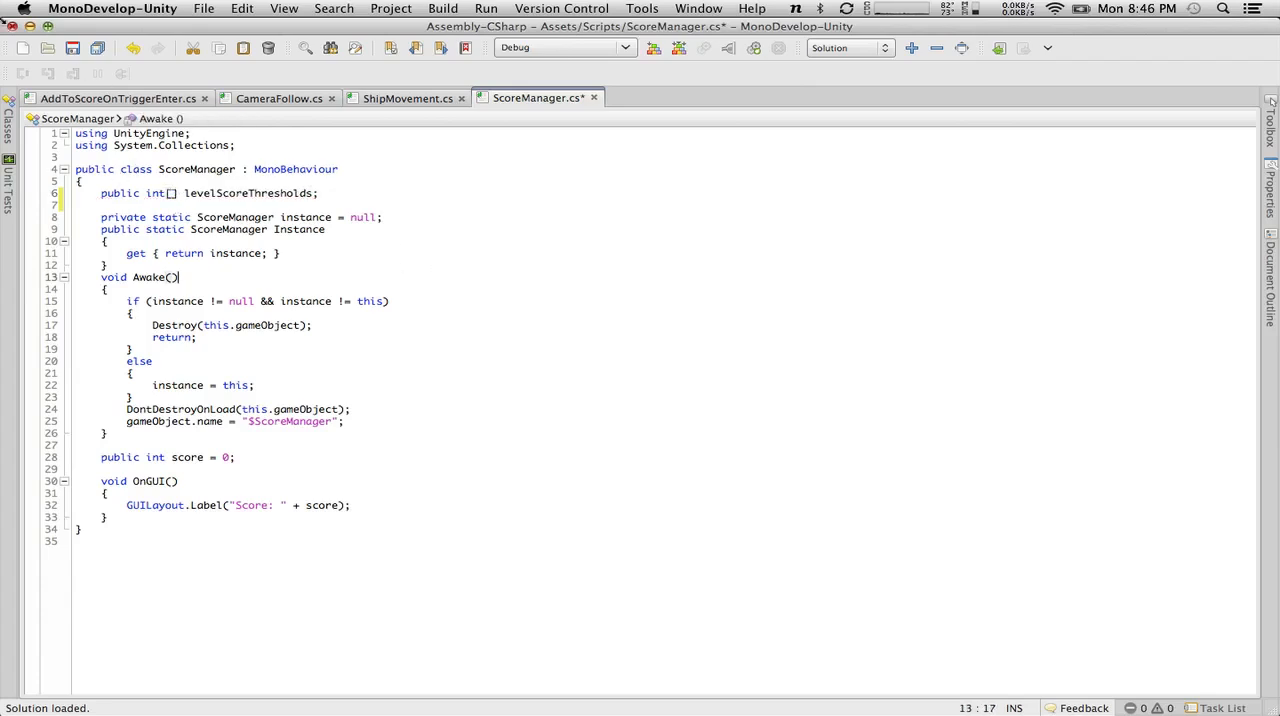
pyautogui.click(73, 52)
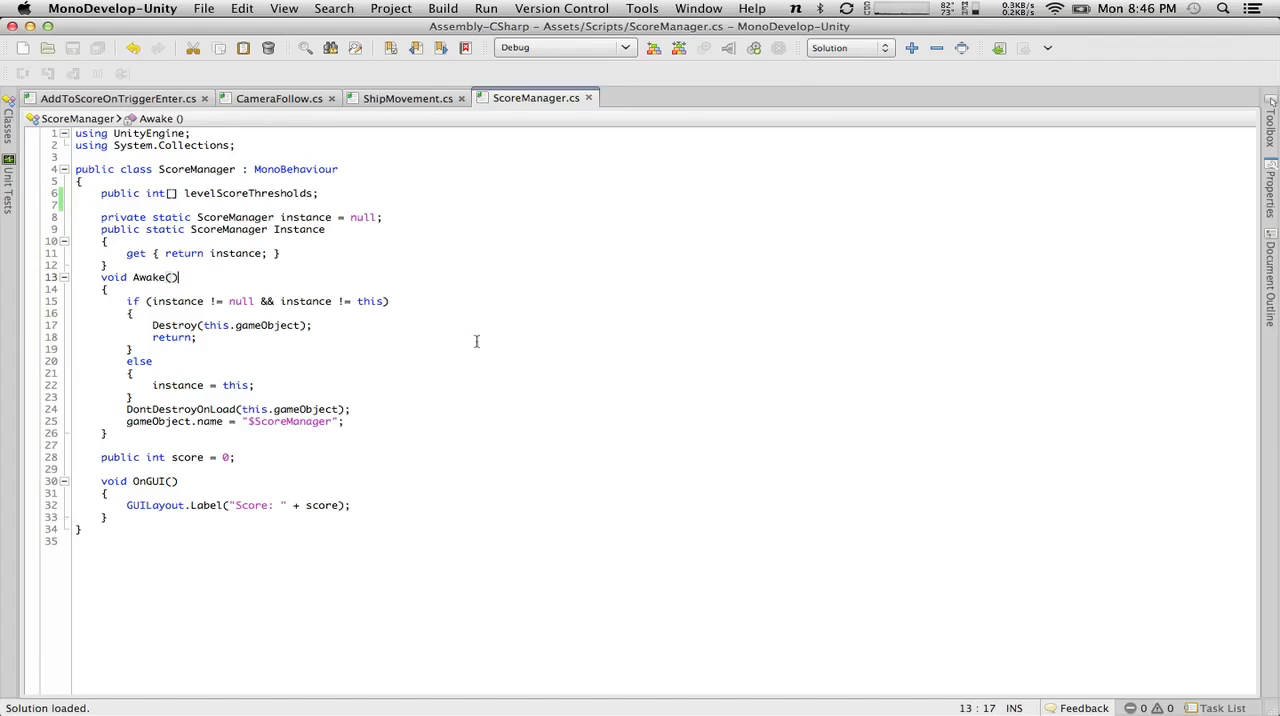
# Declare a public int field named level below levelScoreThresholds, separated by a blank line.
pyautogui.click(371, 192)
pyautogui.press('Return')
pyautogui.press('Return')
pyautogui.write('private')
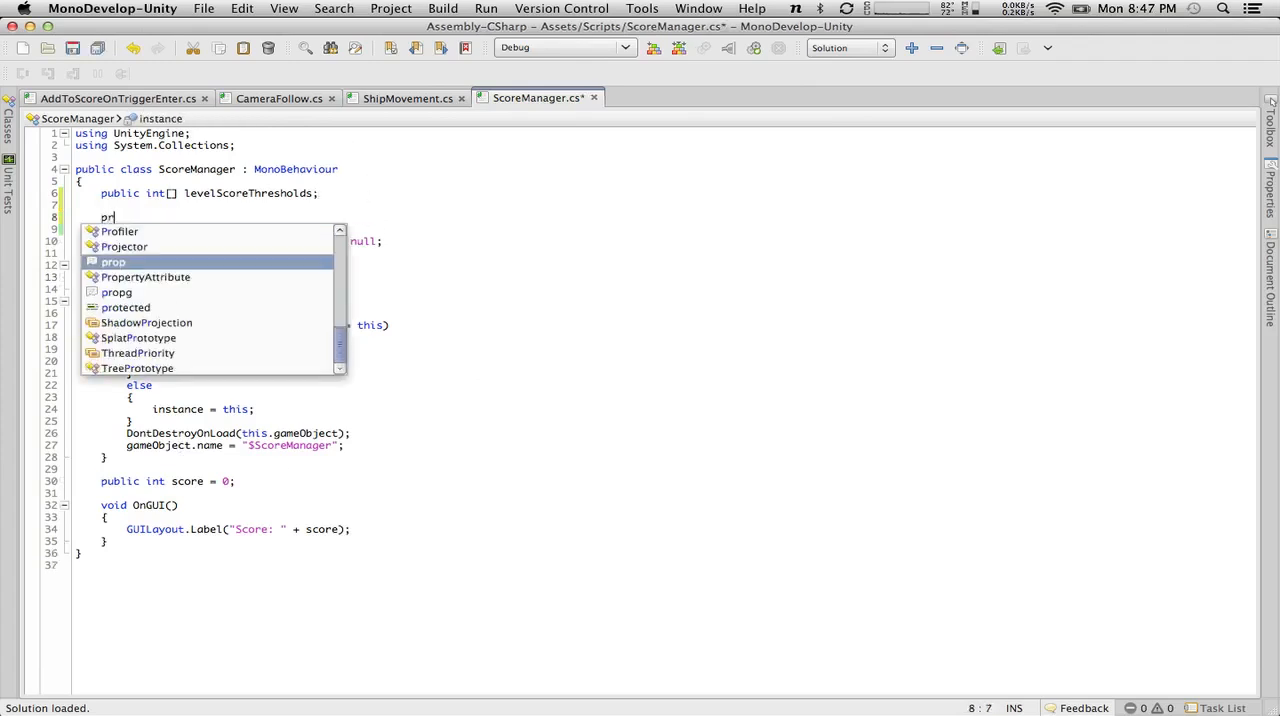
pyautogui.press('BackSpace')
pyautogui.press('BackSpace')
pyautogui.press('BackSpace')
pyautogui.press('BackSpace')
pyautogui.press('BackSpace')
pyautogui.press('BackSpace')
pyautogui.press('BackSpace')
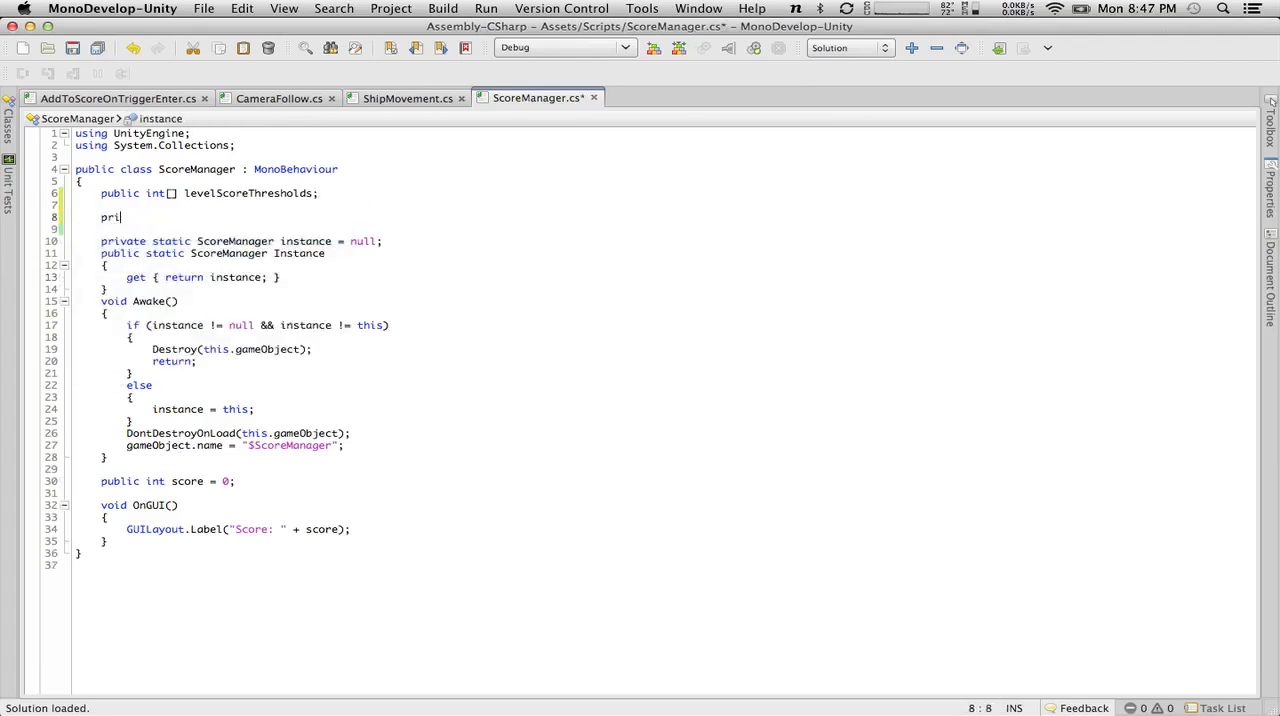
pyautogui.write('public int level;')
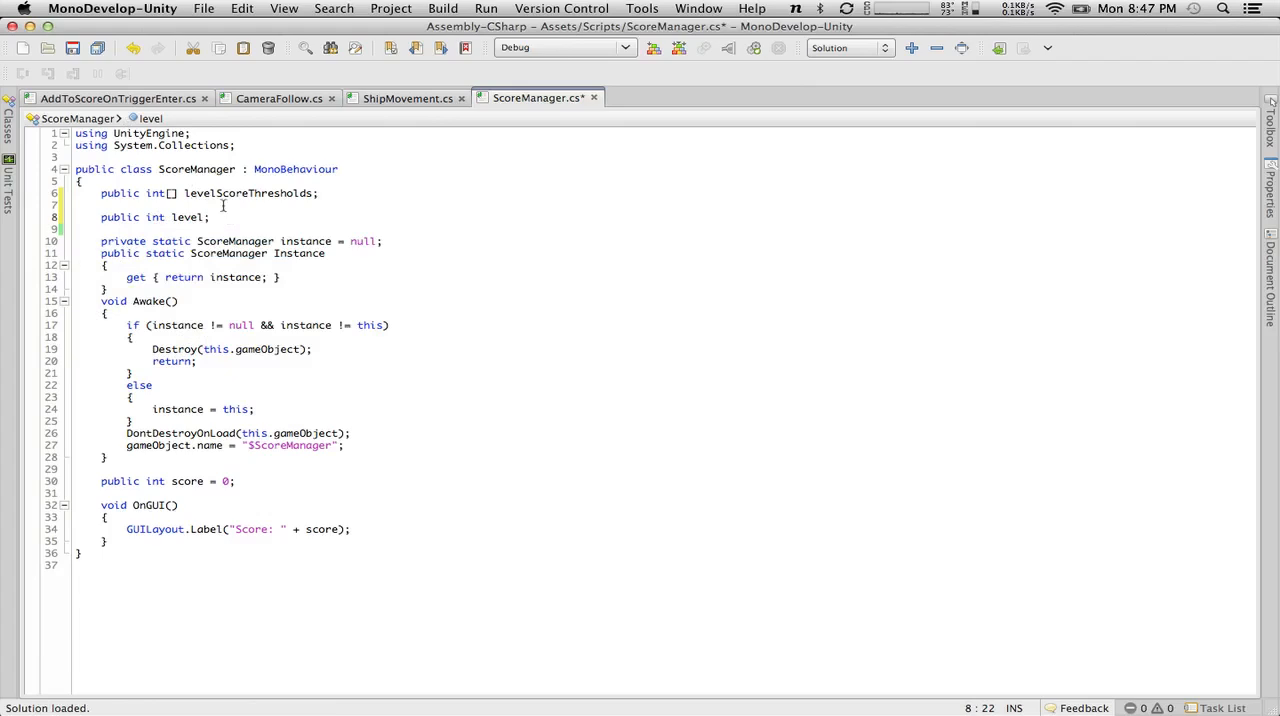
# Rename the level field to currentLevel and initialize it to 1.
pyautogui.click(171, 217)
pyautogui.write('current')
pyautogui.press('Delete')
pyautogui.write('Level')
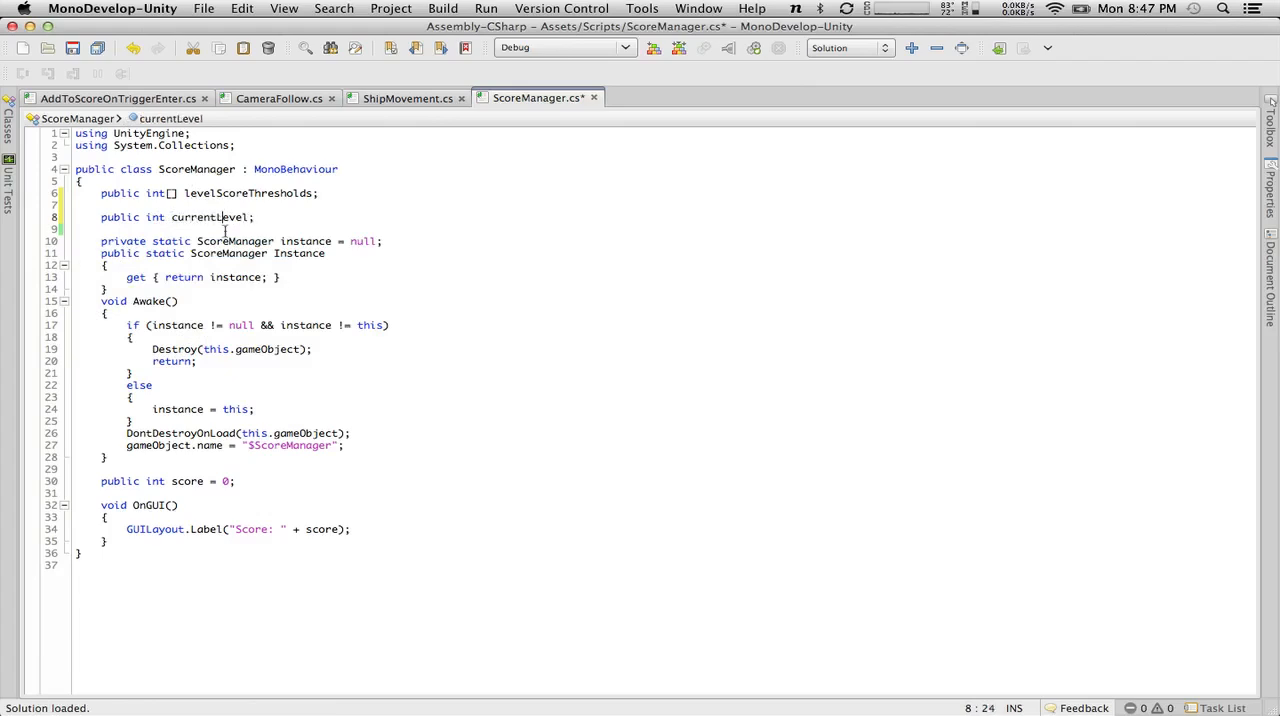
pyautogui.write(' = 1')
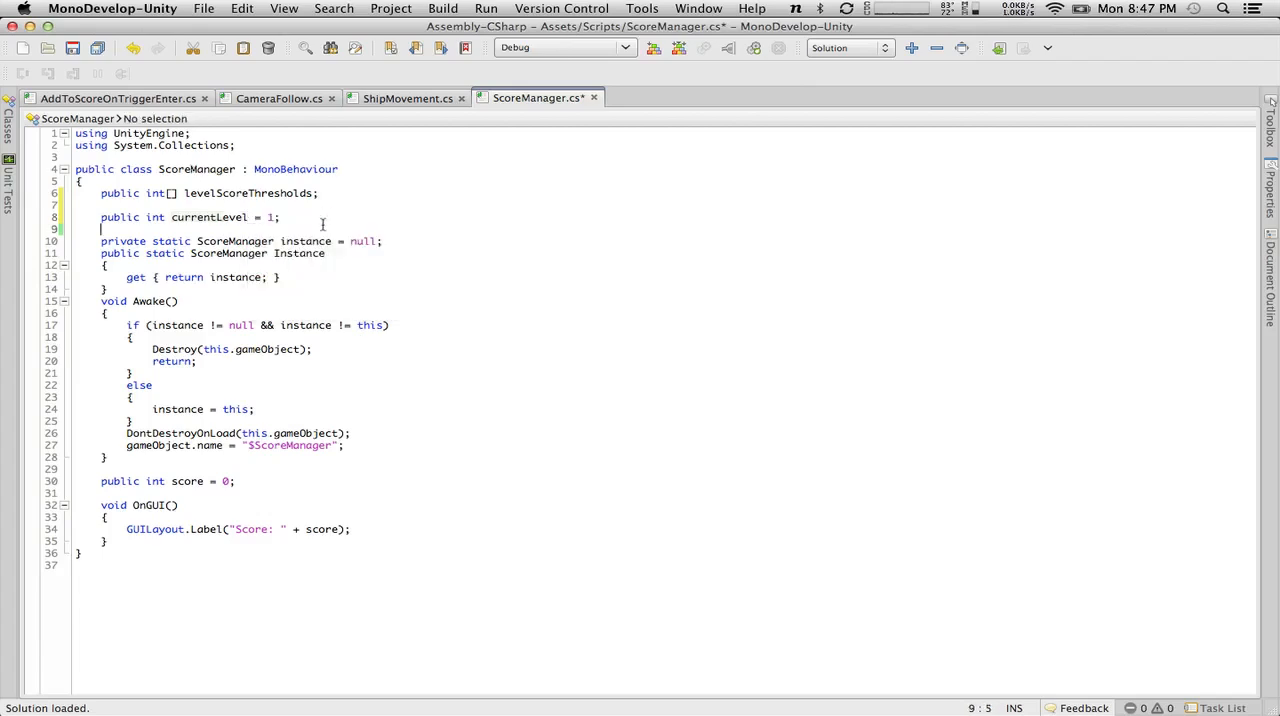
# Move the currentLevel declaration to the first line of the class, directly above levelScoreThresholds.
pyautogui.click(72, 217)
pyautogui.click(191, 217)
pyautogui.moveTo(305, 213); pyautogui.dragTo(92, 217)
pyautogui.press('super+c')
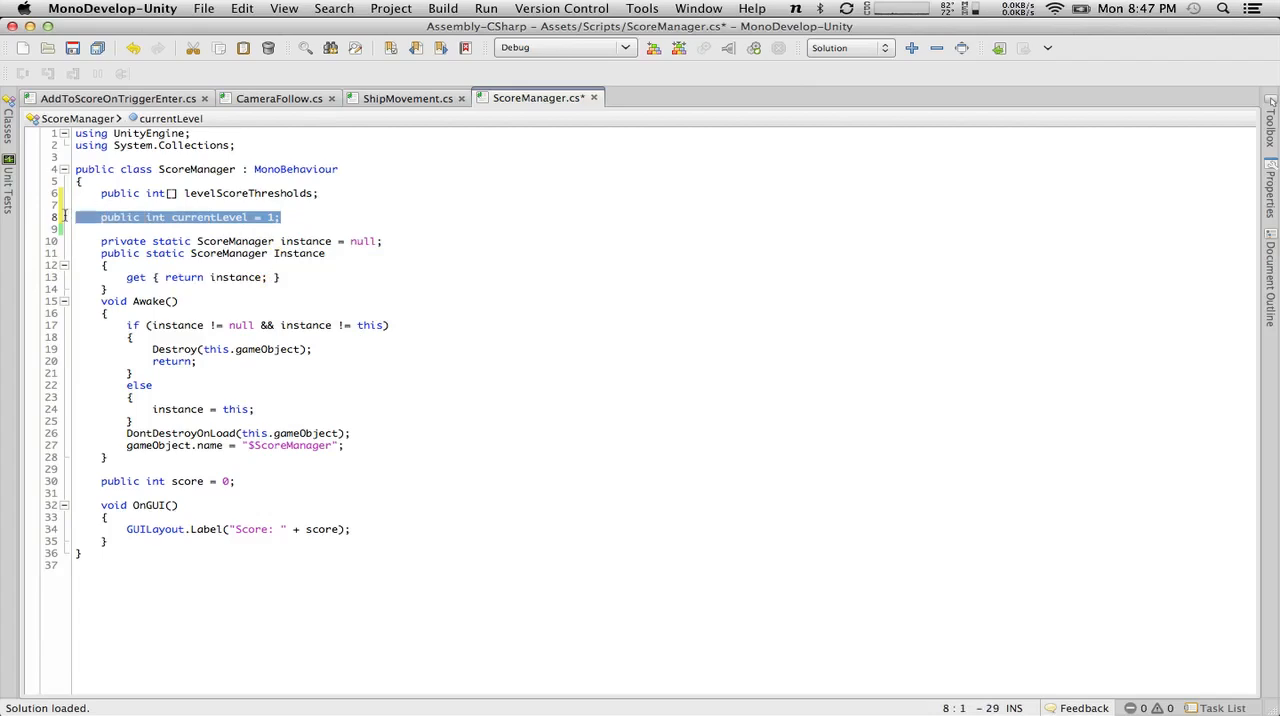
pyautogui.press('BackSpace')
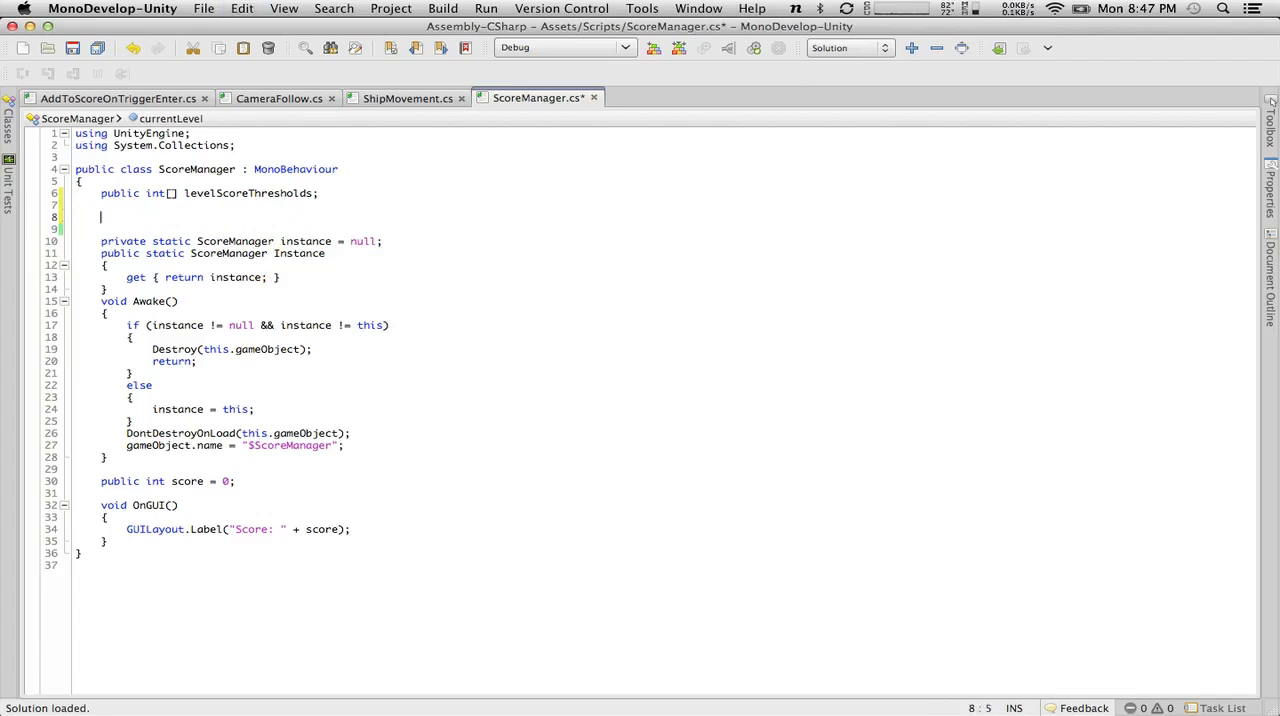
pyautogui.press('BackSpace')
pyautogui.press('BackSpace')
pyautogui.click(136, 181)
pyautogui.press('Return')
pyautogui.press('super+v')
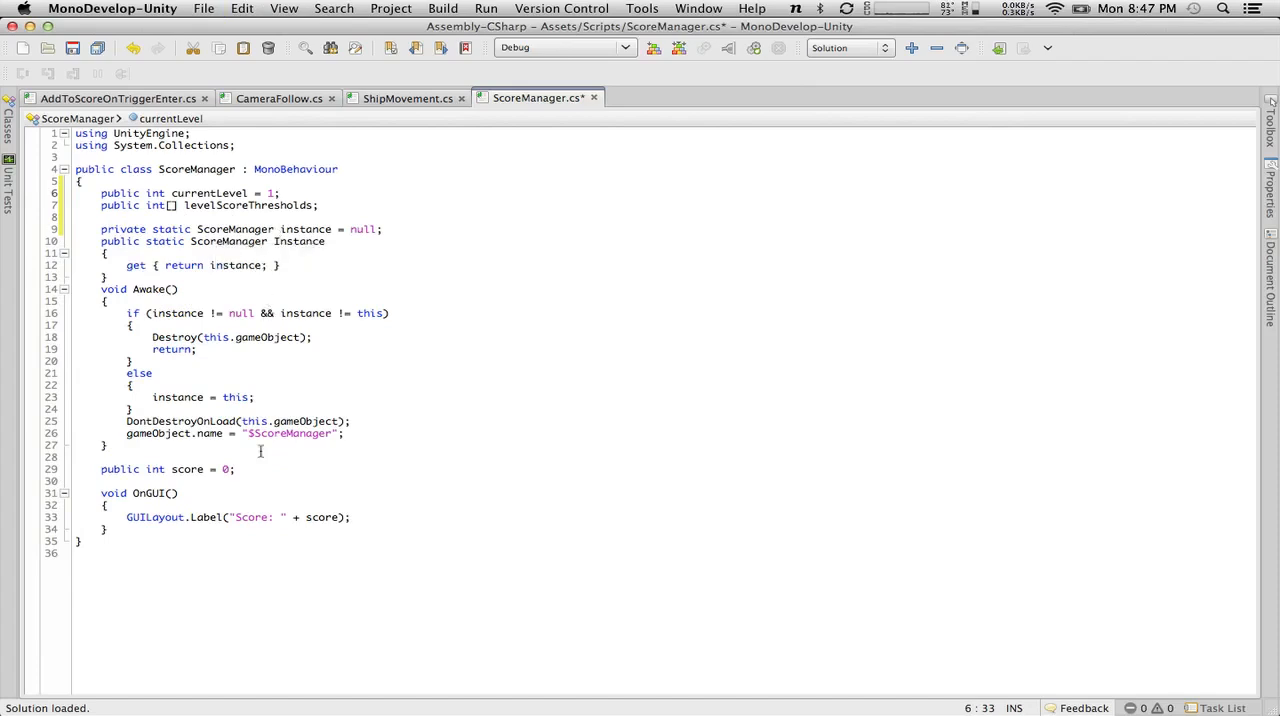
# Add a void Update() method after OnGUI, save the script, and begin an if statement in its body.
pyautogui.click(175, 530)
pyautogui.press('Return')
pyautogui.press('Return')
pyautogui.write('void Update()')
pyautogui.press('Return')
pyautogui.write('{')
pyautogui.press('Return')
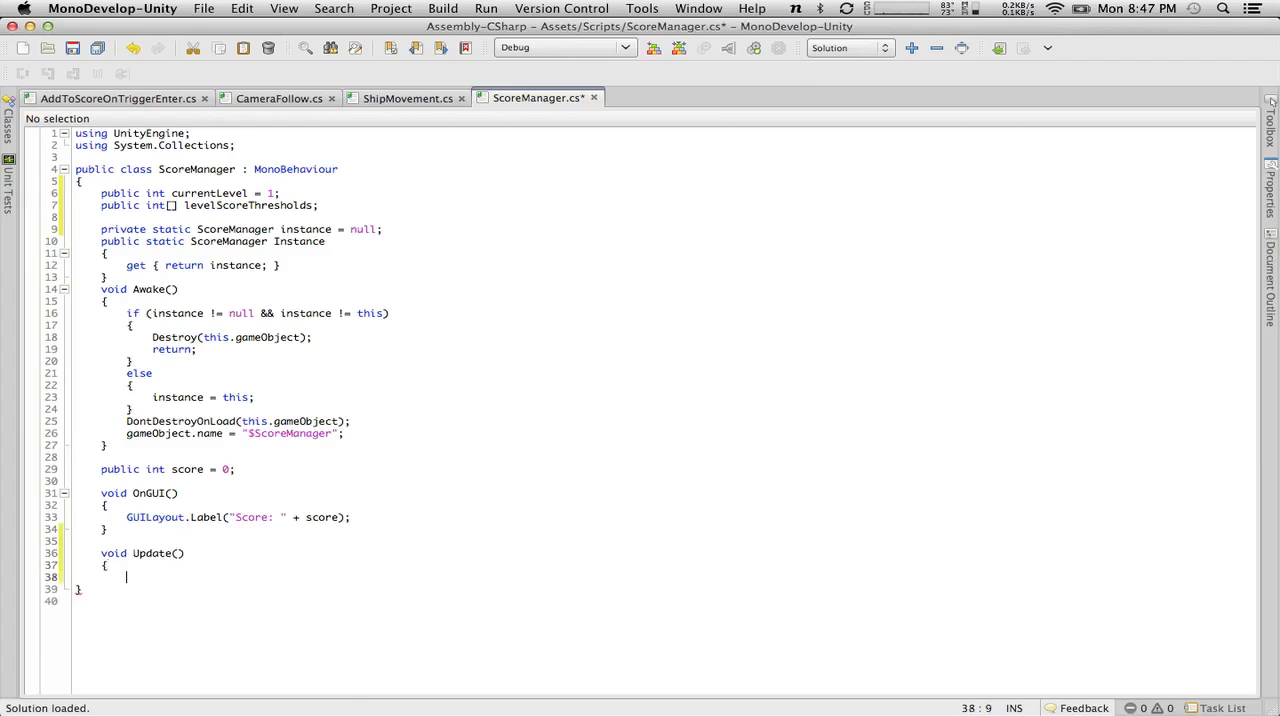
pyautogui.click(73, 47)
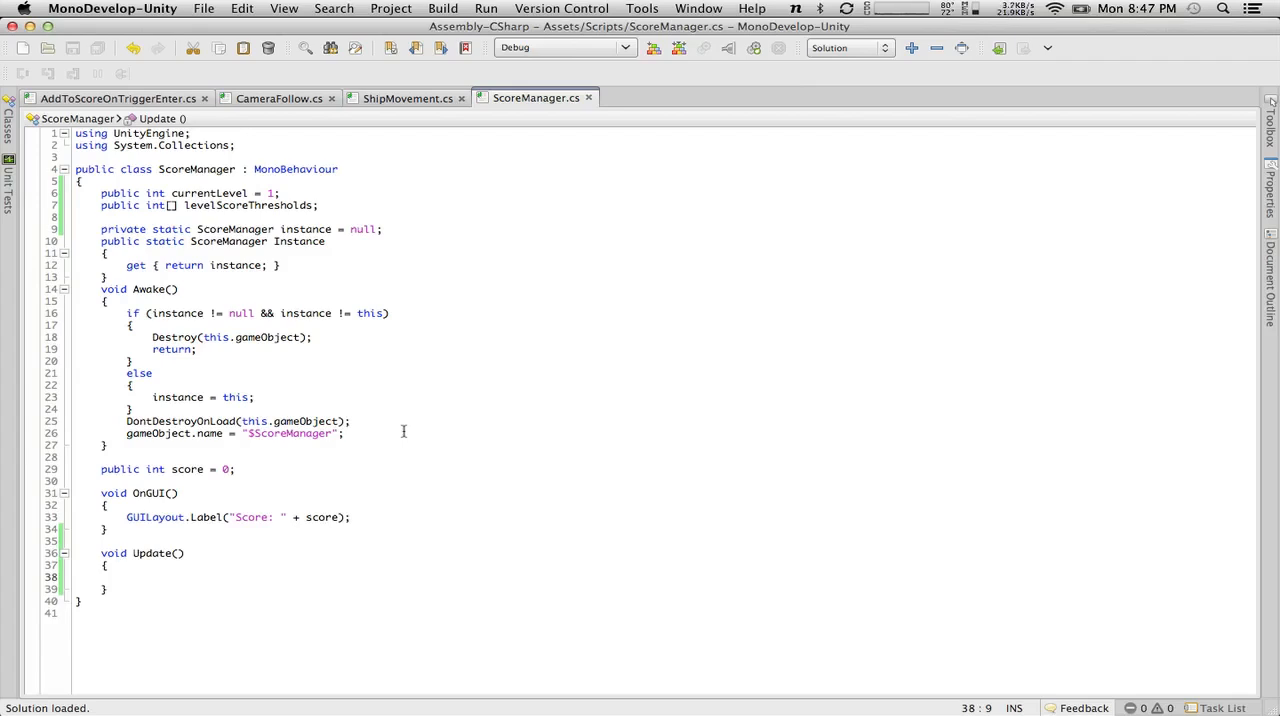
pyautogui.write('if(')
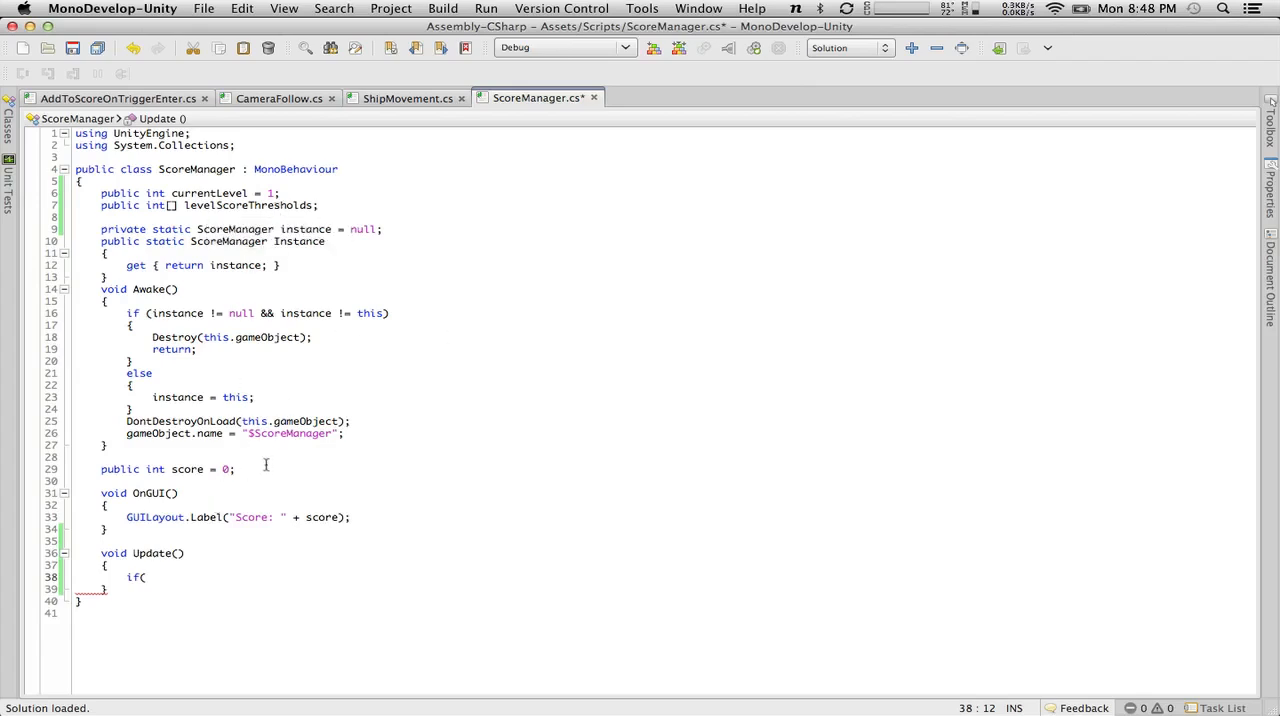
# Move the public int score = 0 declaration from above OnGUI to the line below levelScoreThresholds.
pyautogui.moveTo(266, 465); pyautogui.dragTo(91, 470)
pyautogui.press('super+x')
pyautogui.press('BackSpace')
pyautogui.press('BackSpace')
pyautogui.press('BackSpace')
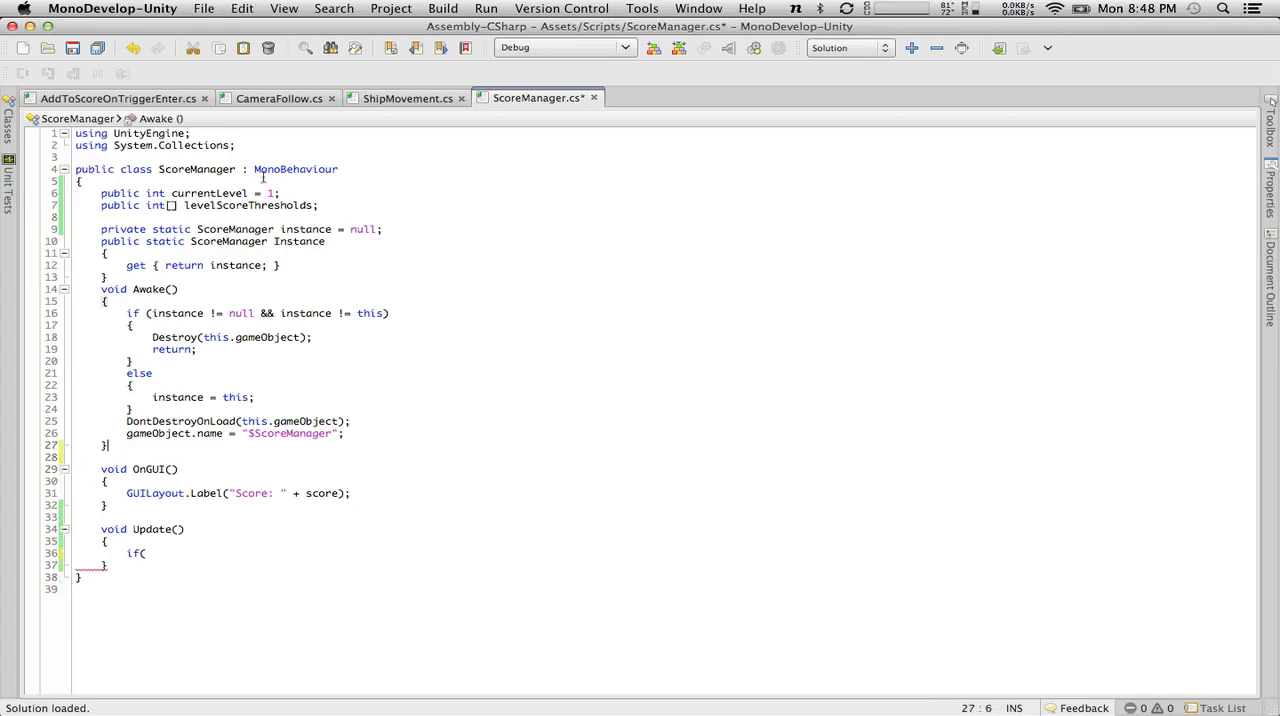
pyautogui.click(357, 205)
pyautogui.press('Return')
pyautogui.press('super+v')
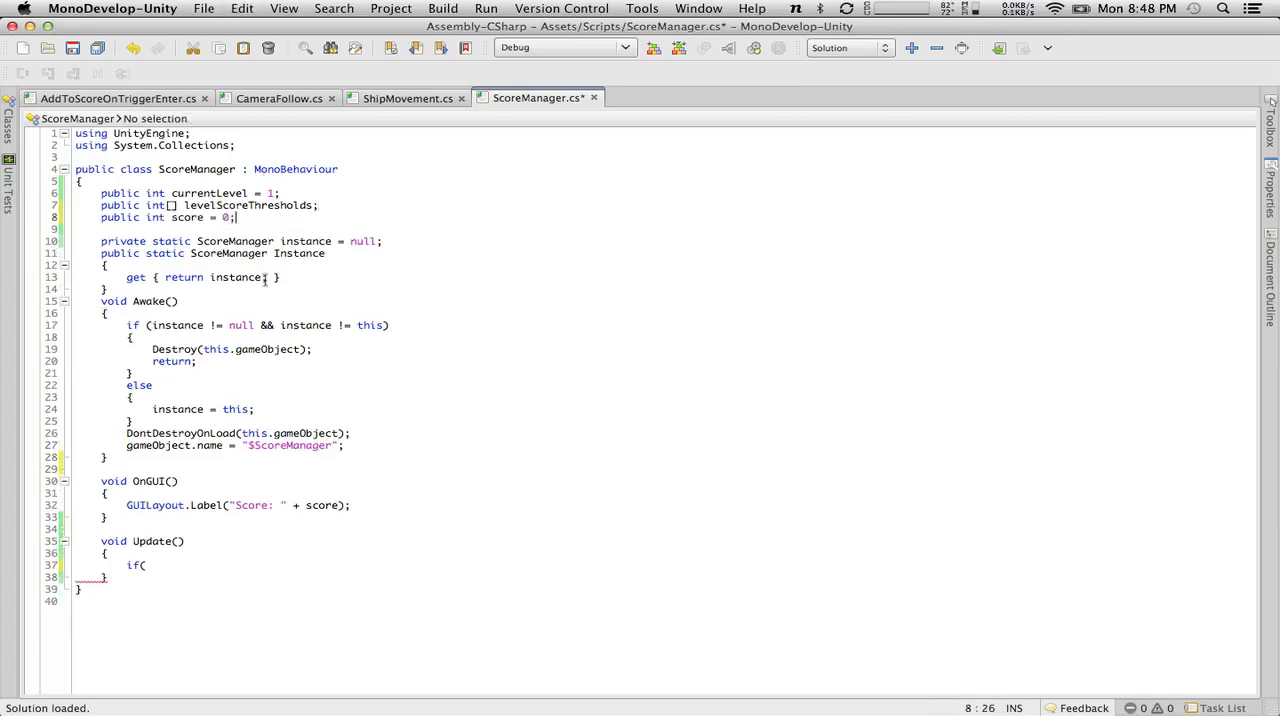
# Move the singleton instance code and the Awake method to the end of the class, below Update.
pyautogui.moveTo(124, 460); pyautogui.dragTo(5, 246)
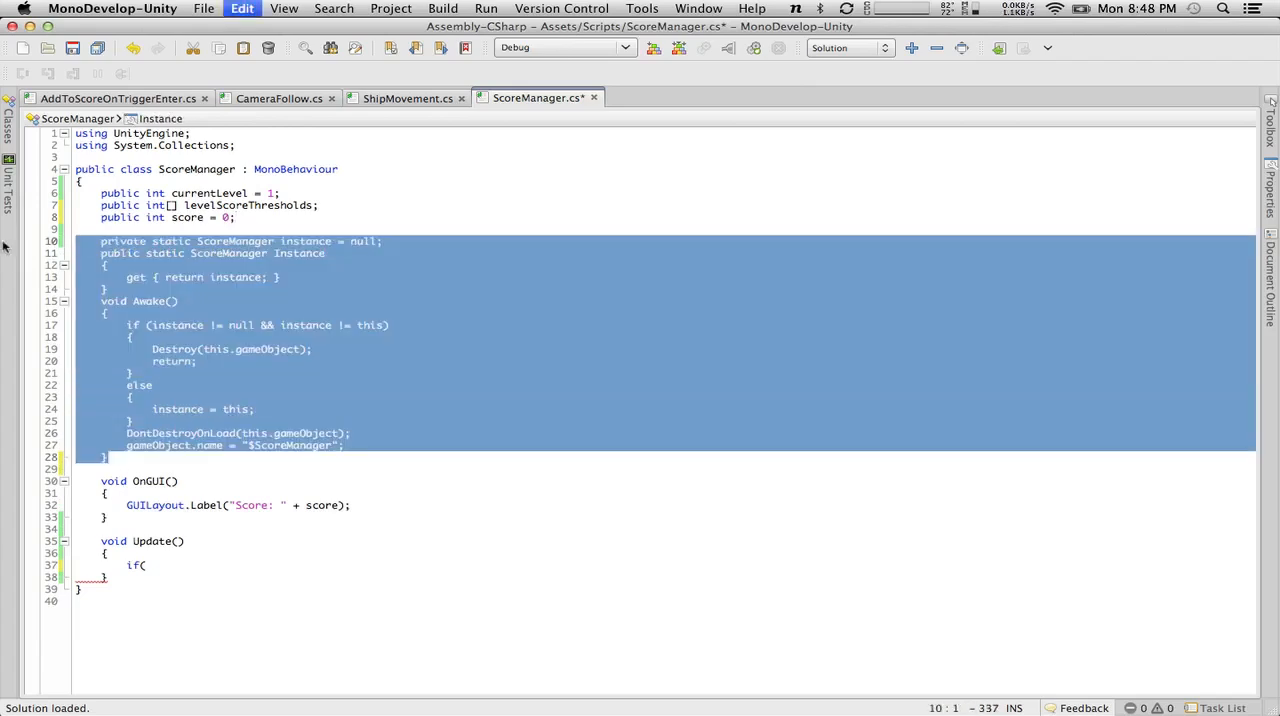
pyautogui.press('BackSpace')
pyautogui.press('BackSpace')
pyautogui.press('BackSpace')
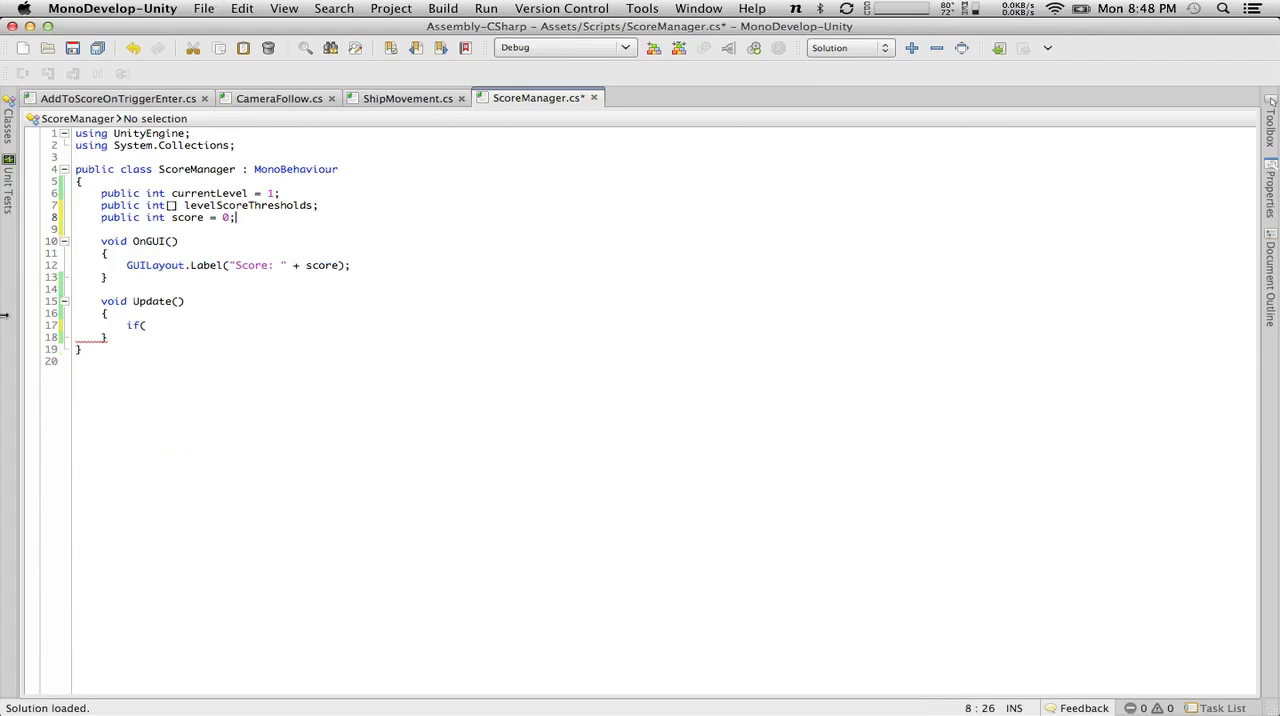
pyautogui.click(144, 340)
pyautogui.press('Return')
pyautogui.press('Return')
pyautogui.press('Return')
pyautogui.press('Return')
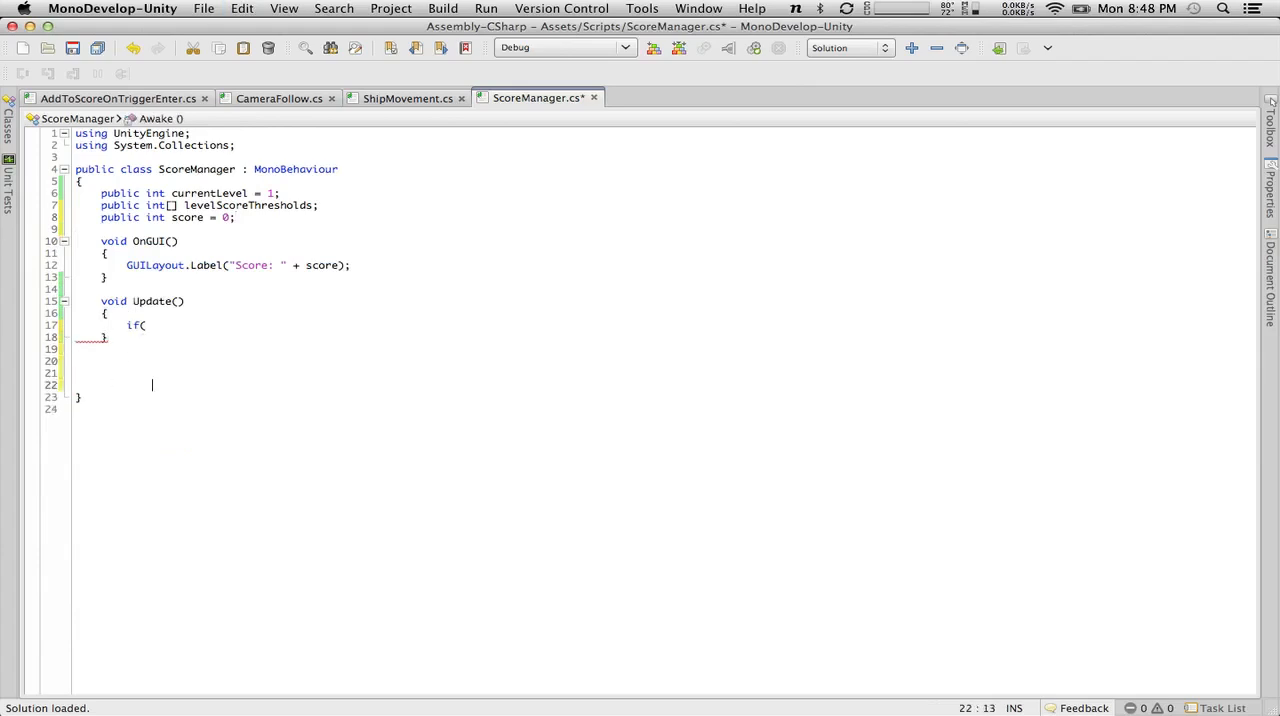
pyautogui.press('super+v')
# Start a code region named SingletonAndAwake on the line above the singleton instance declaration.
pyautogui.click(112, 374)
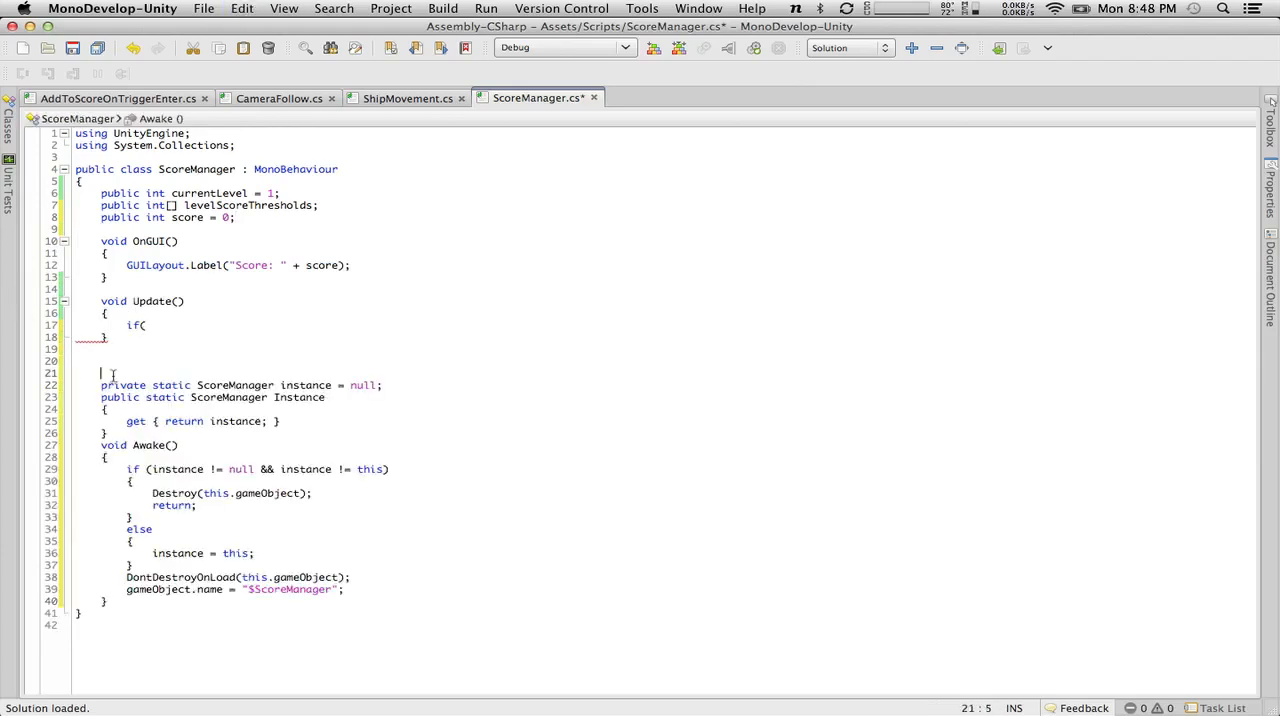
pyautogui.write('#p')
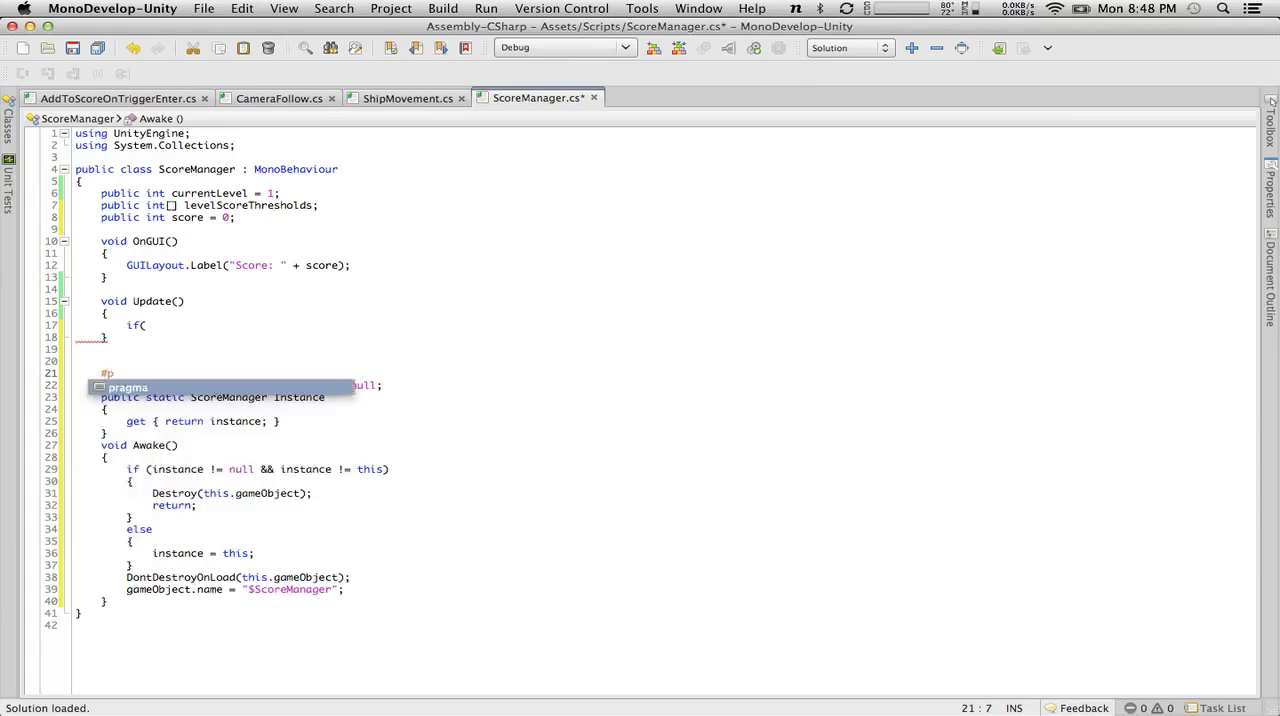
pyautogui.press('BackSpace')
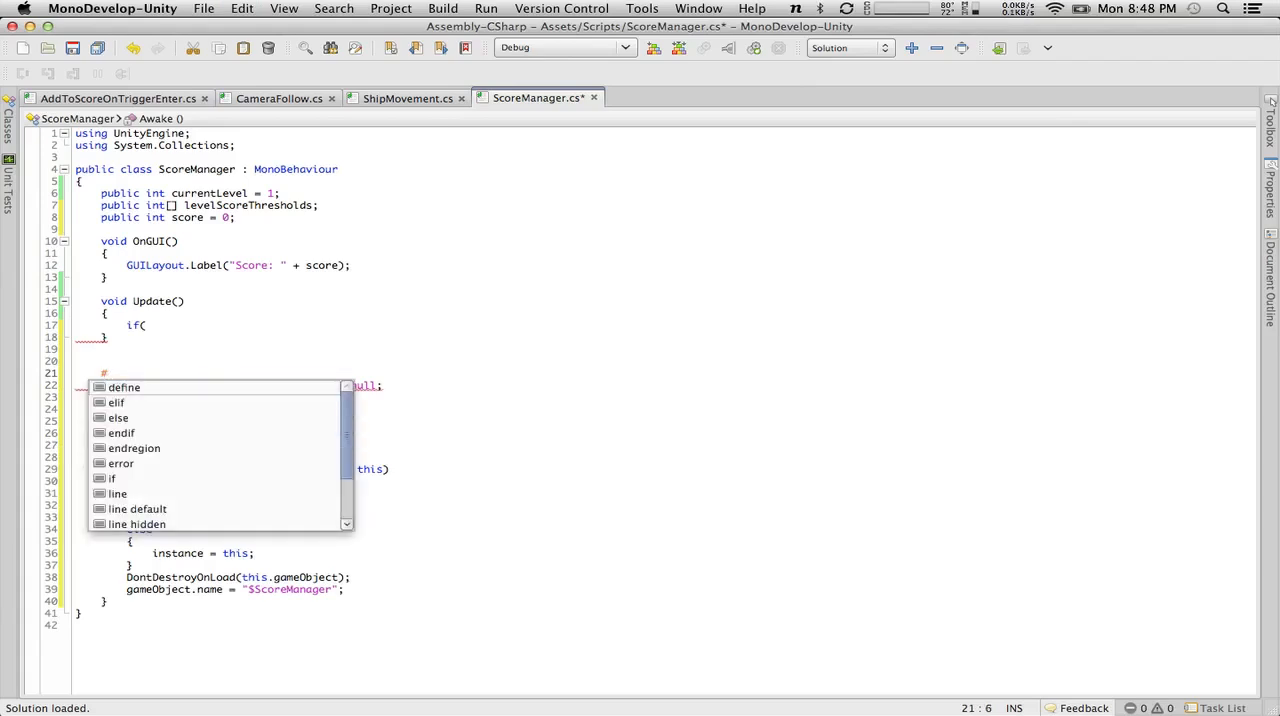
pyautogui.write('region ')
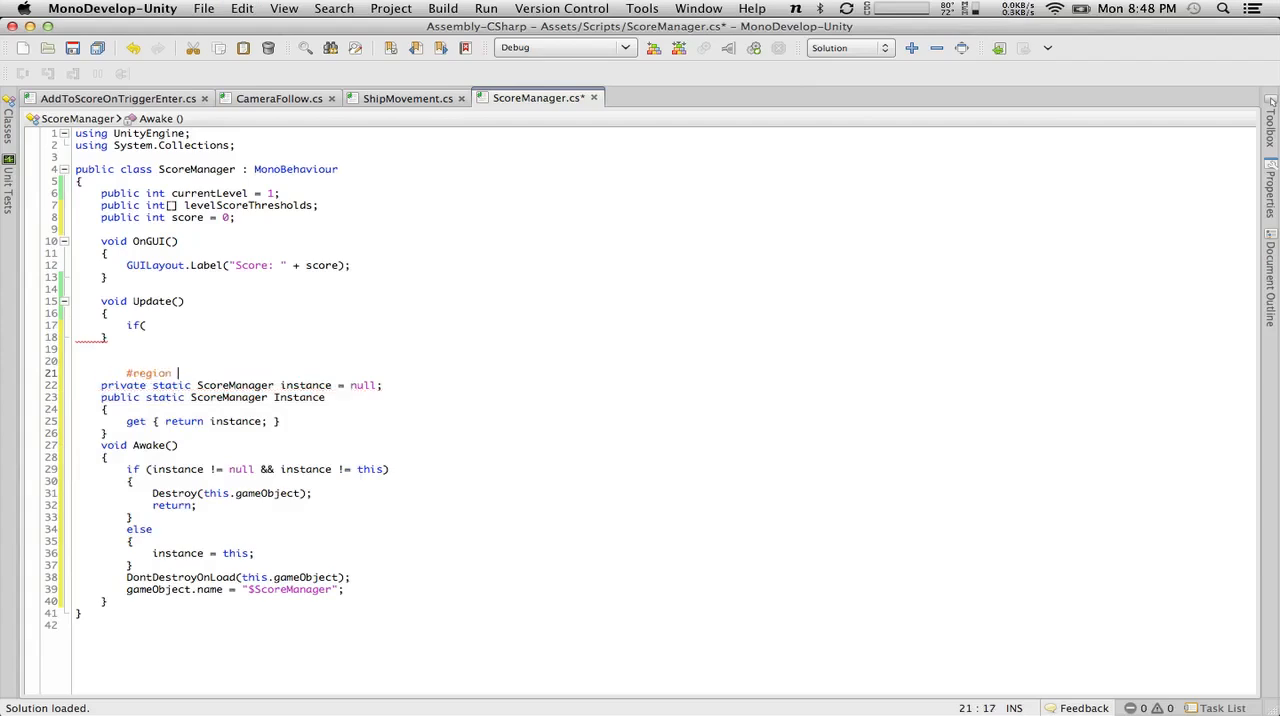
pyautogui.write('Singleton')
pyautogui.click(369, 599)
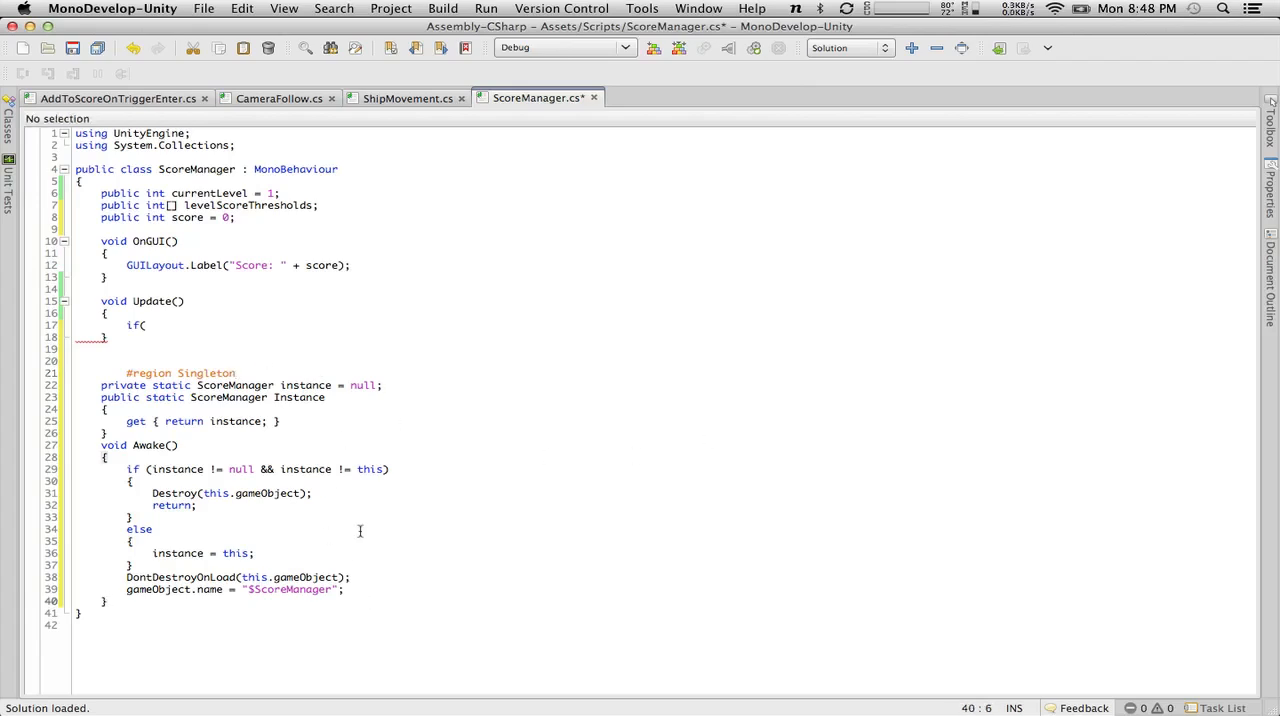
pyautogui.click(301, 375)
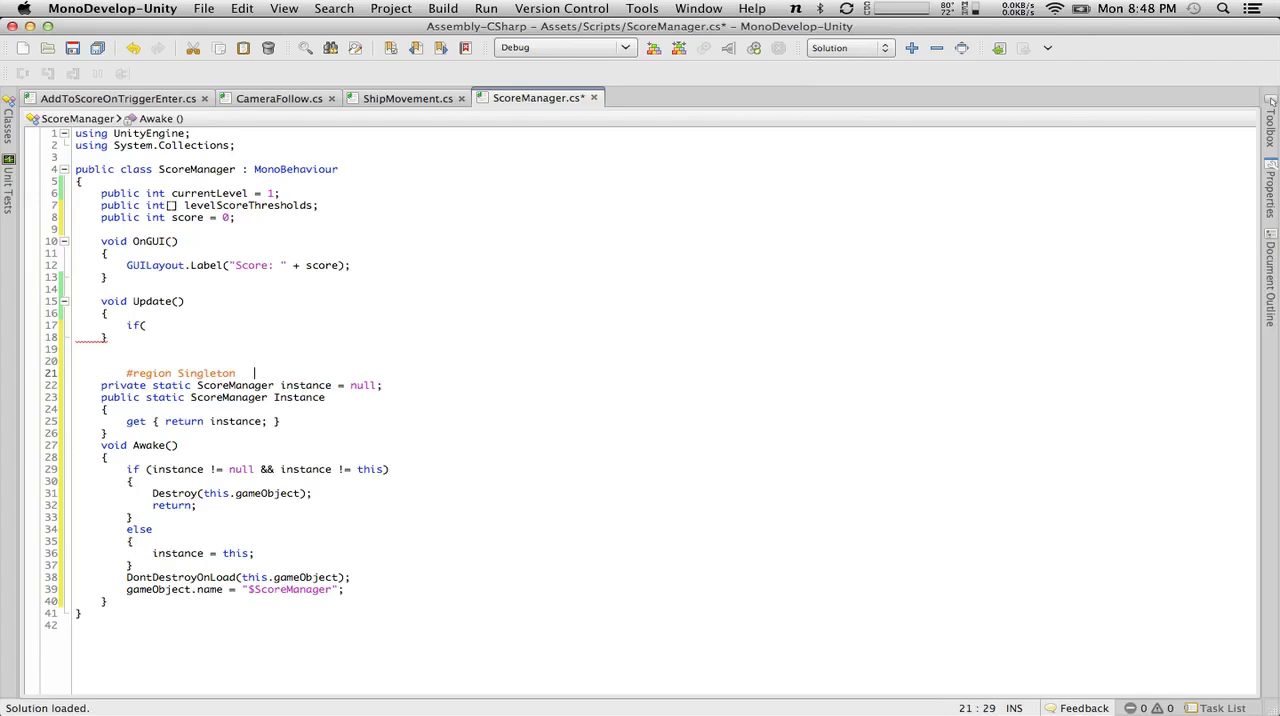
pyautogui.write('AndAwake')
# Close the region with #endregion after Awake, align both region directives with the class members, and save the script.
pyautogui.click(273, 612)
pyautogui.click(224, 599)
pyautogui.press('Return')
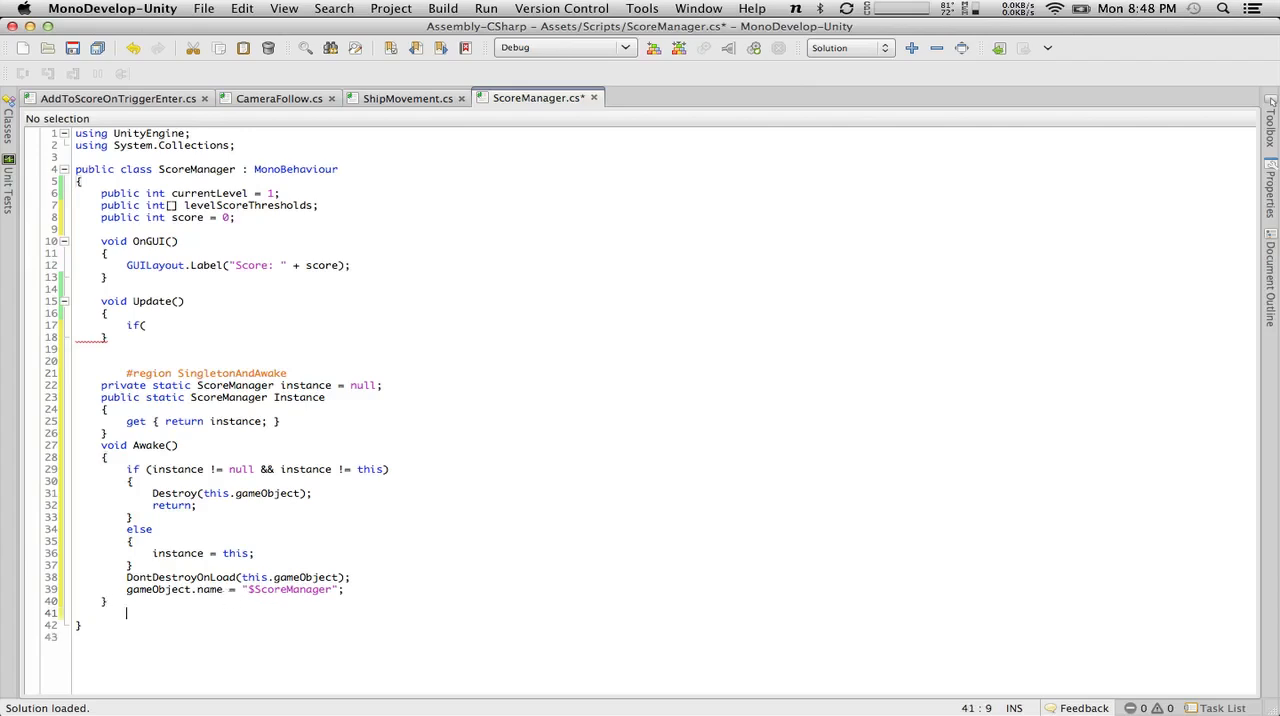
pyautogui.write('#endr')
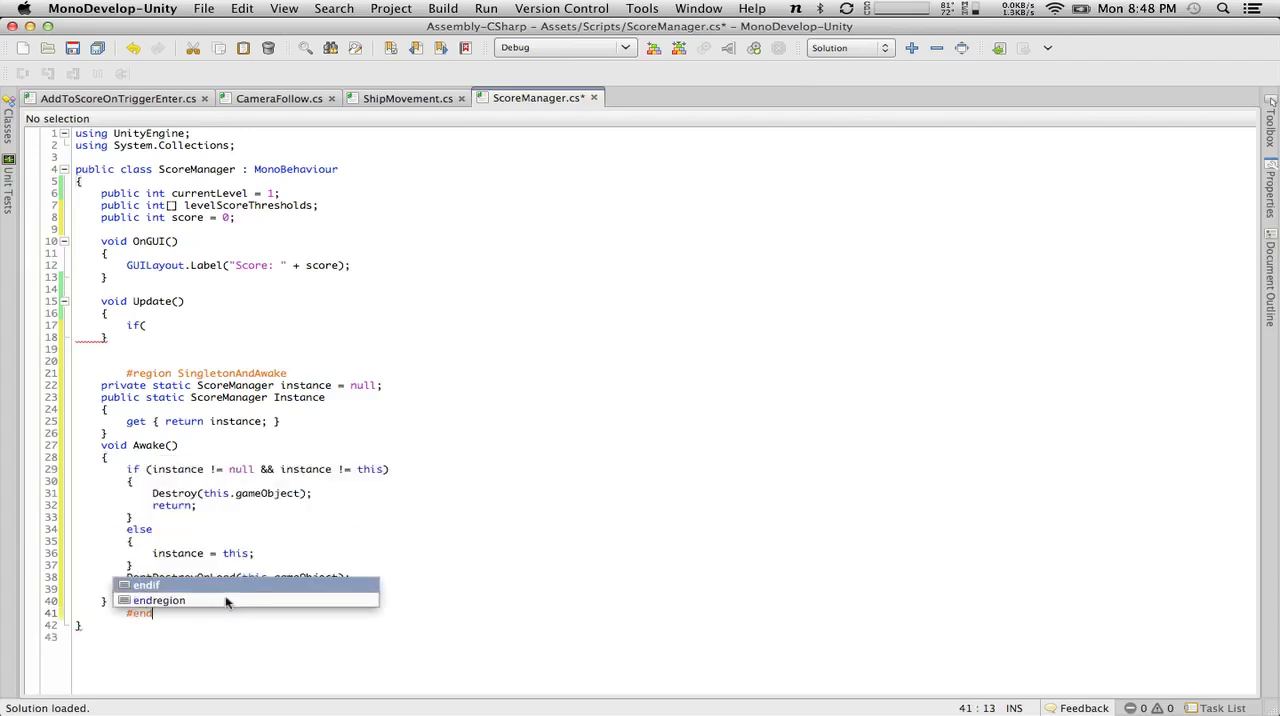
pyautogui.press('Return')
pyautogui.press('Home')
pyautogui.press('BackSpace')
pyautogui.click(124, 374)
pyautogui.press('BackSpace')
pyautogui.click(72, 47)
# Remove the unfinished if statement from the Update method and save the script.
pyautogui.click(157, 325)
pyautogui.press('BackSpace')
pyautogui.press('BackSpace')
pyautogui.press('BackSpace')
pyautogui.click(74, 48)
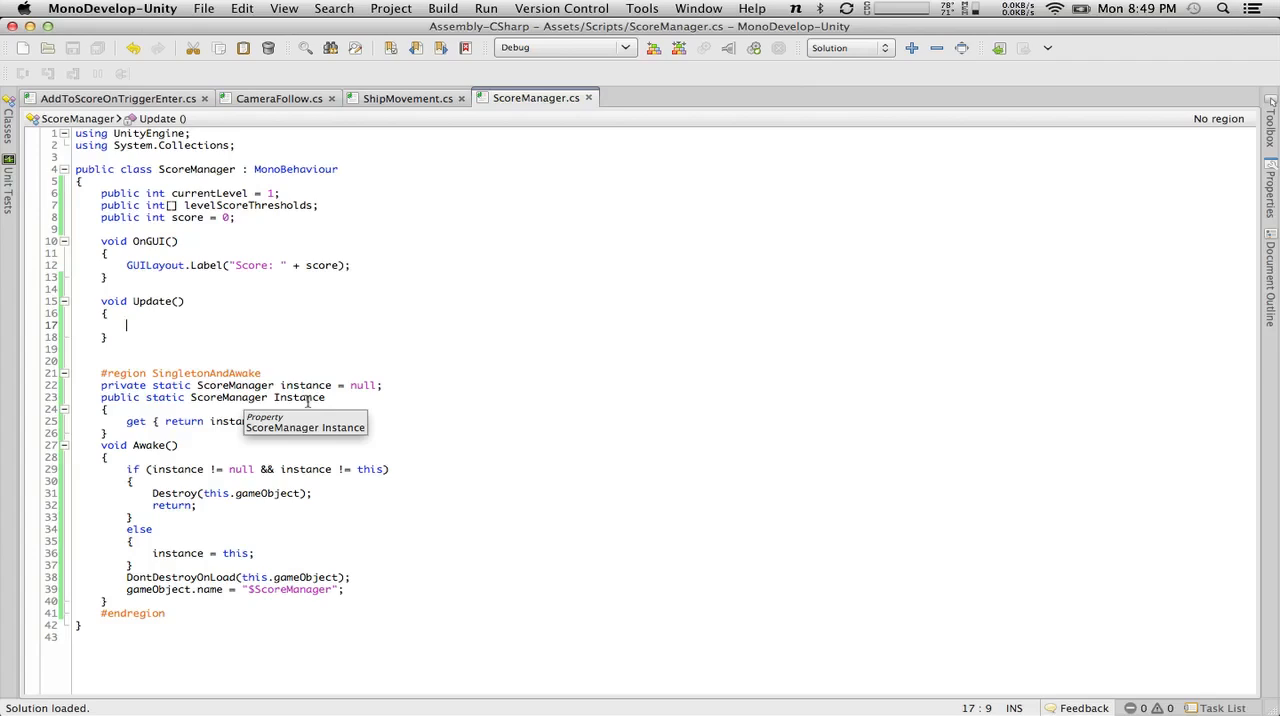
# Add the comment "//We're handling game state here" inside Update and start a new line below it.
pyautogui.write("//We'er")
pyautogui.press('BackSpace')
pyautogui.press('BackSpace')
pyautogui.write('re handling game state here')
pyautogui.press('Return')
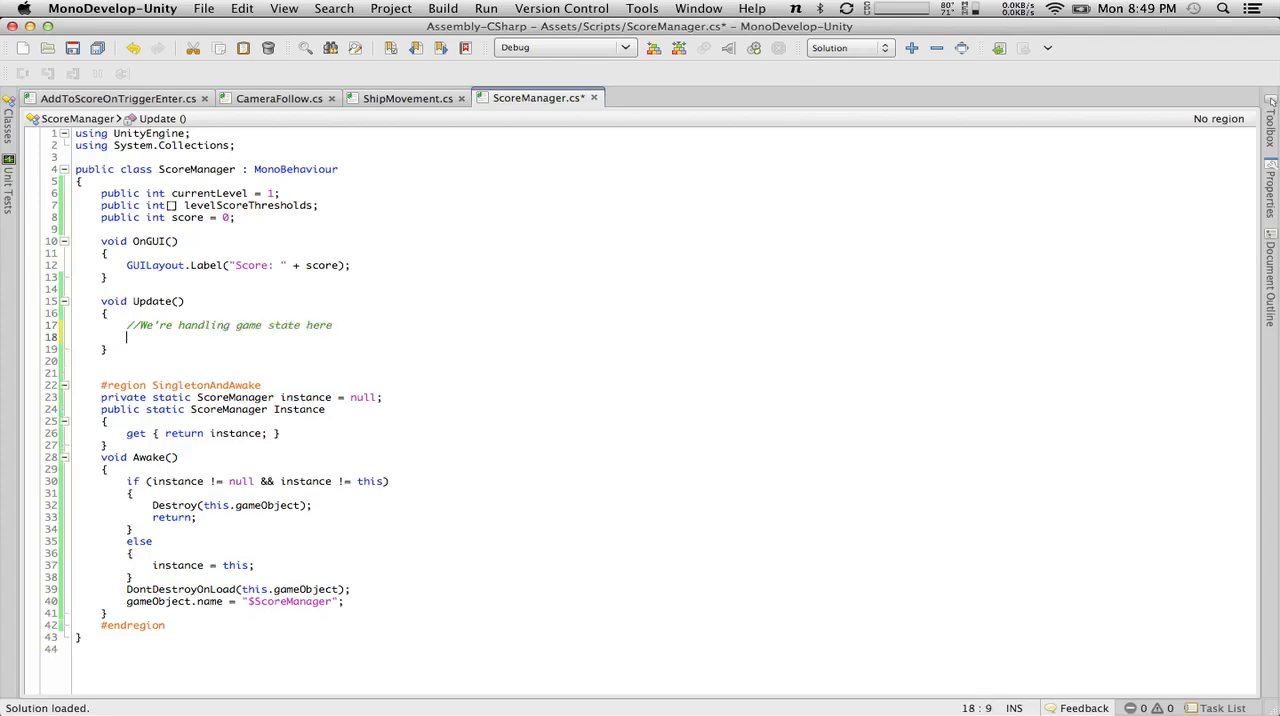
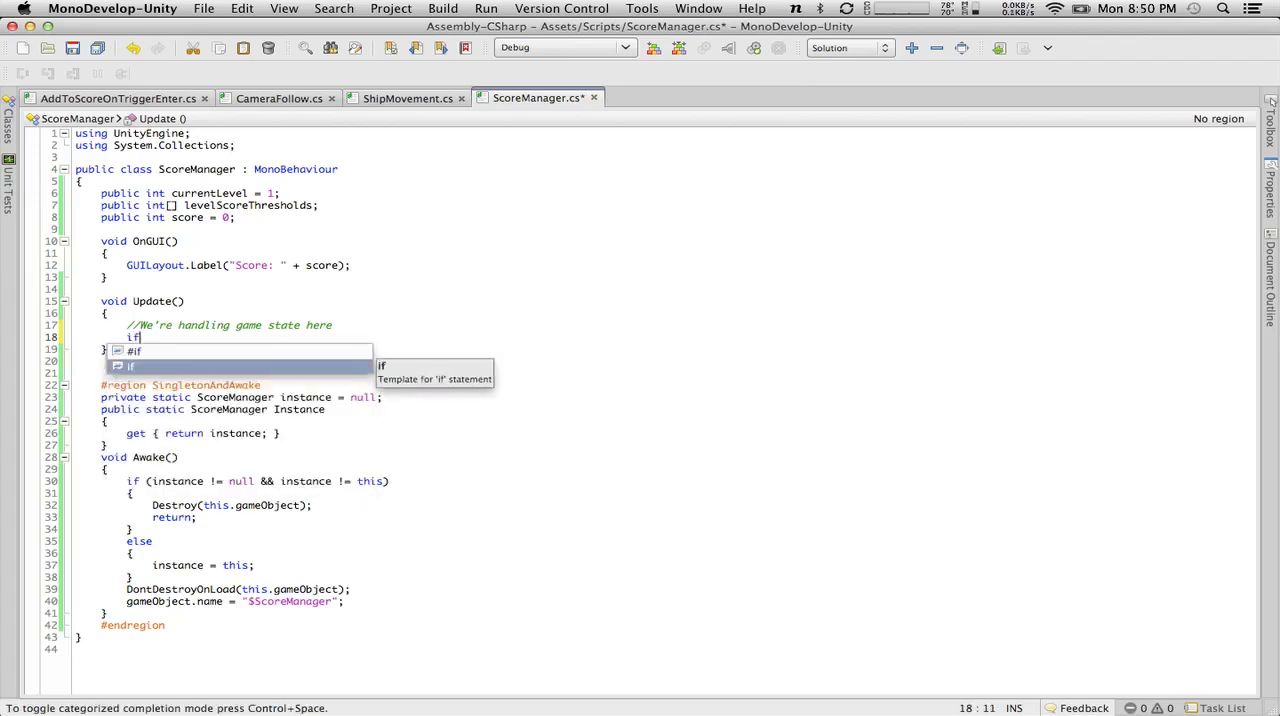
# Open an if condition below the game-state comment, change the initial value of currentLevel to 0, and save the script.
pyautogui.write('(')
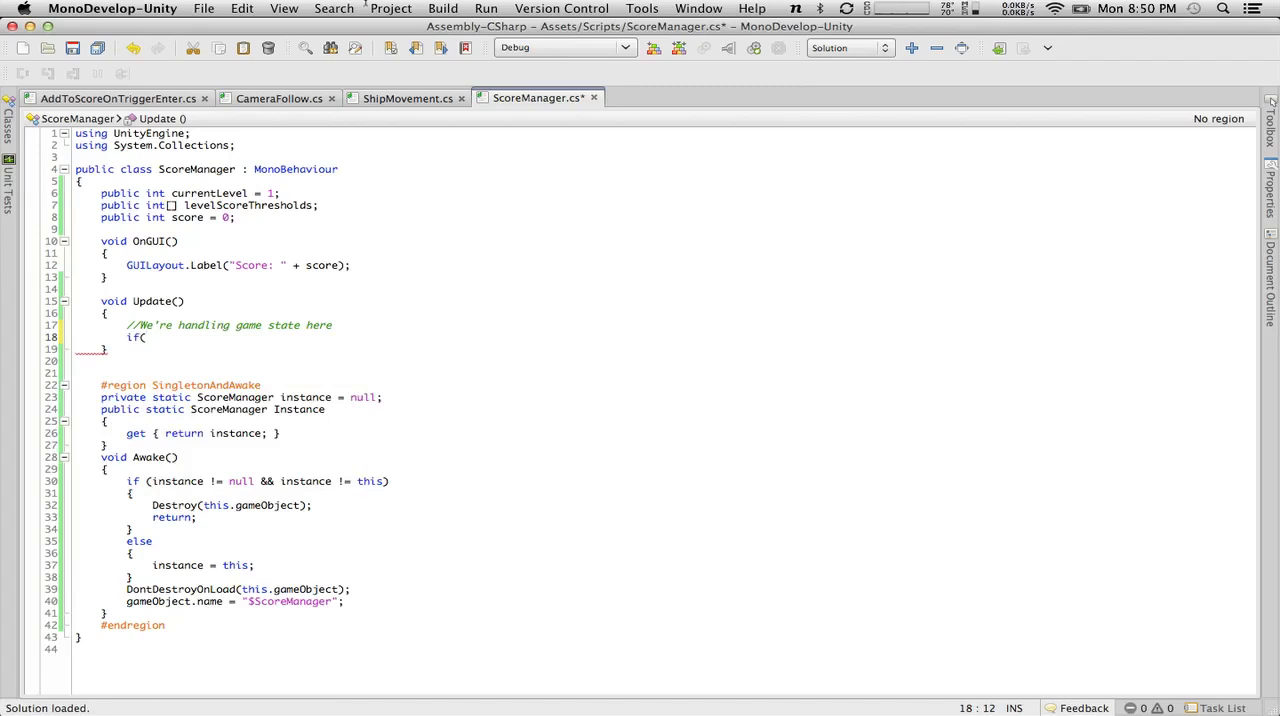
pyautogui.click(276, 193)
pyautogui.press('BackSpace')
pyautogui.write('0')
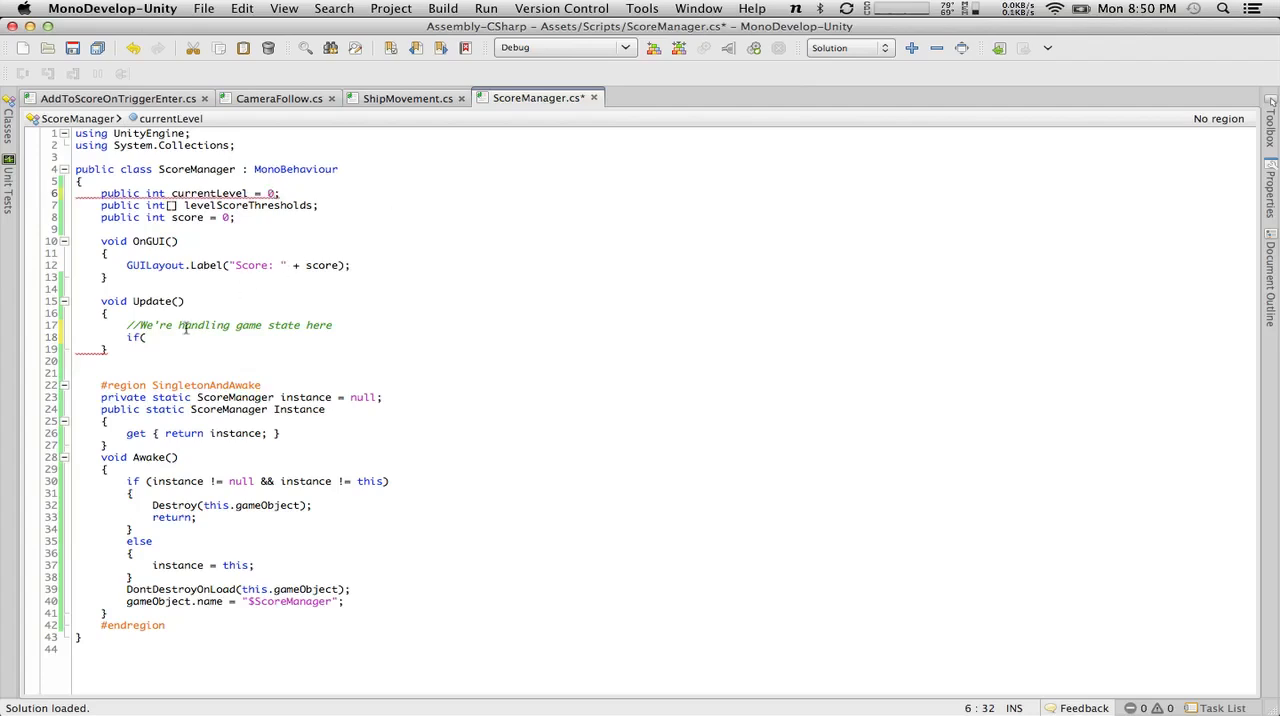
pyautogui.press('super+s')
# Complete the if condition in Update as score > levelScoreThresholds[currentLevel] and add an empty braced block under it.
pyautogui.click(204, 337)
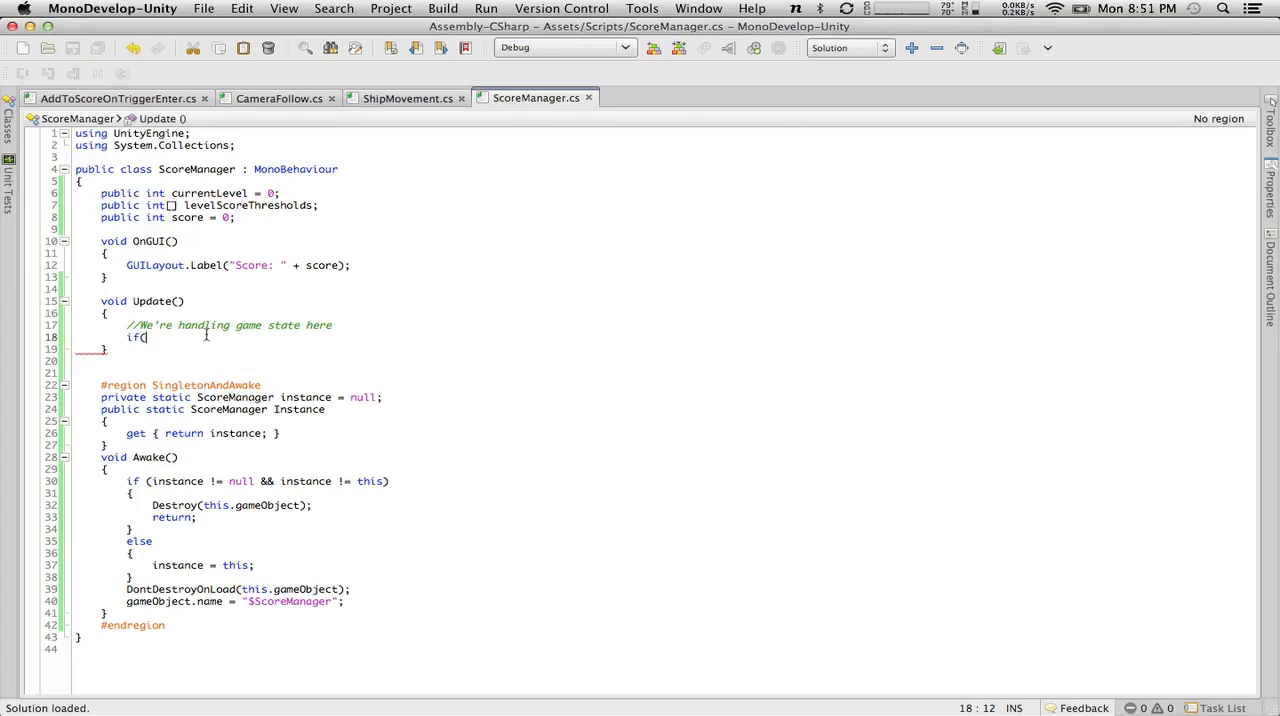
pyautogui.write('score > leve')
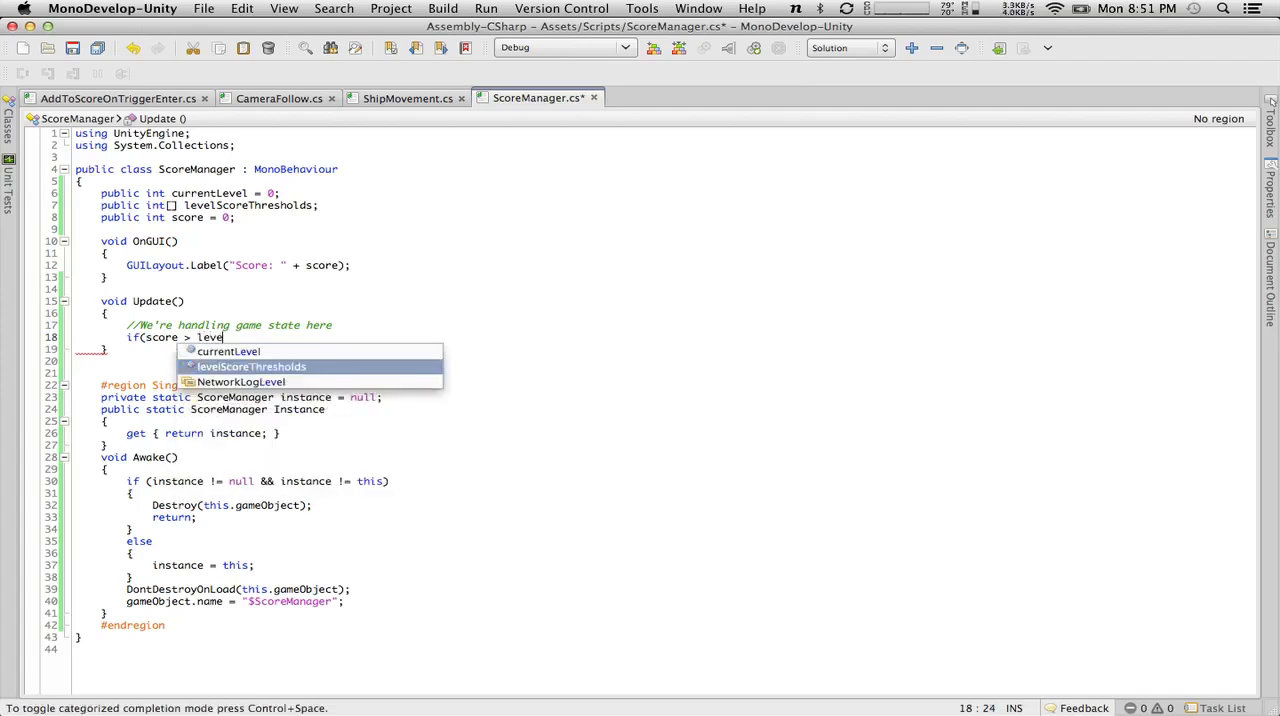
pyautogui.press('Return')
pyautogui.write('[curren')
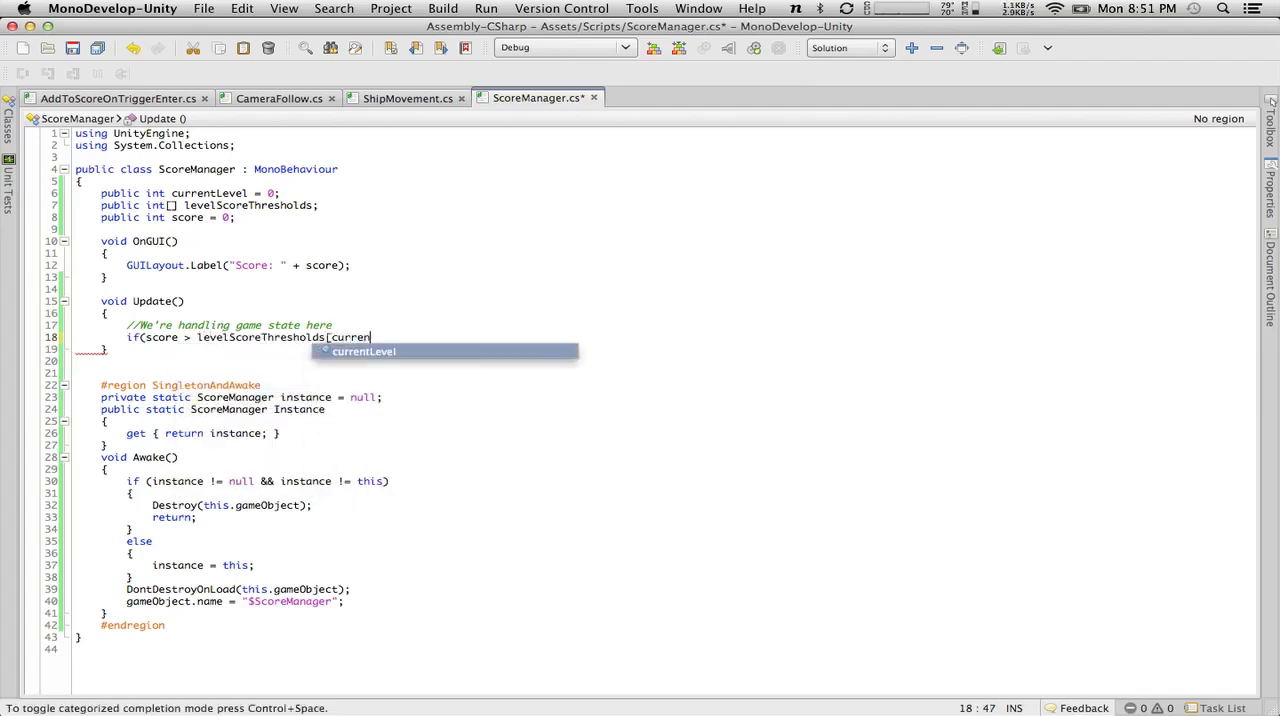
pyautogui.press('Return')
pyautogui.write(']')
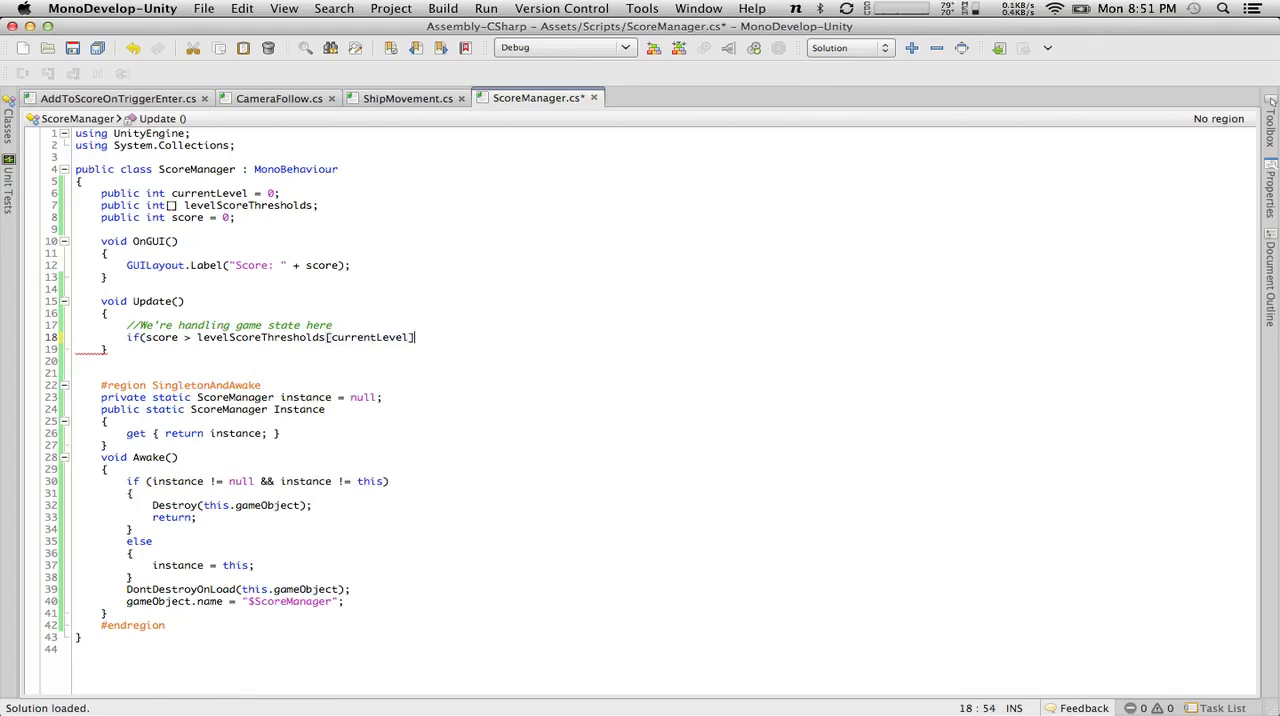
pyautogui.write(')')
pyautogui.press('Return')
pyautogui.write('{')
pyautogui.press('Return')
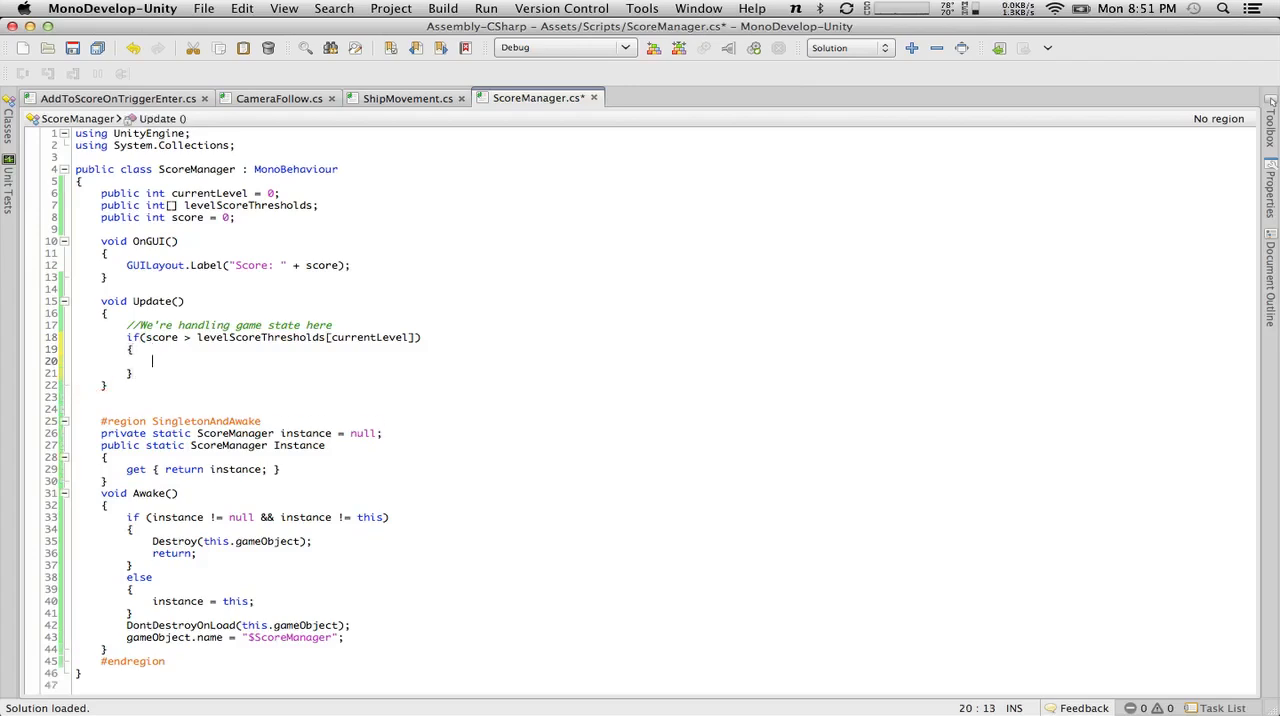
# Add the statement "currentLevel += 1;" inside the if block.
pyautogui.write('currentLevel += 1;')
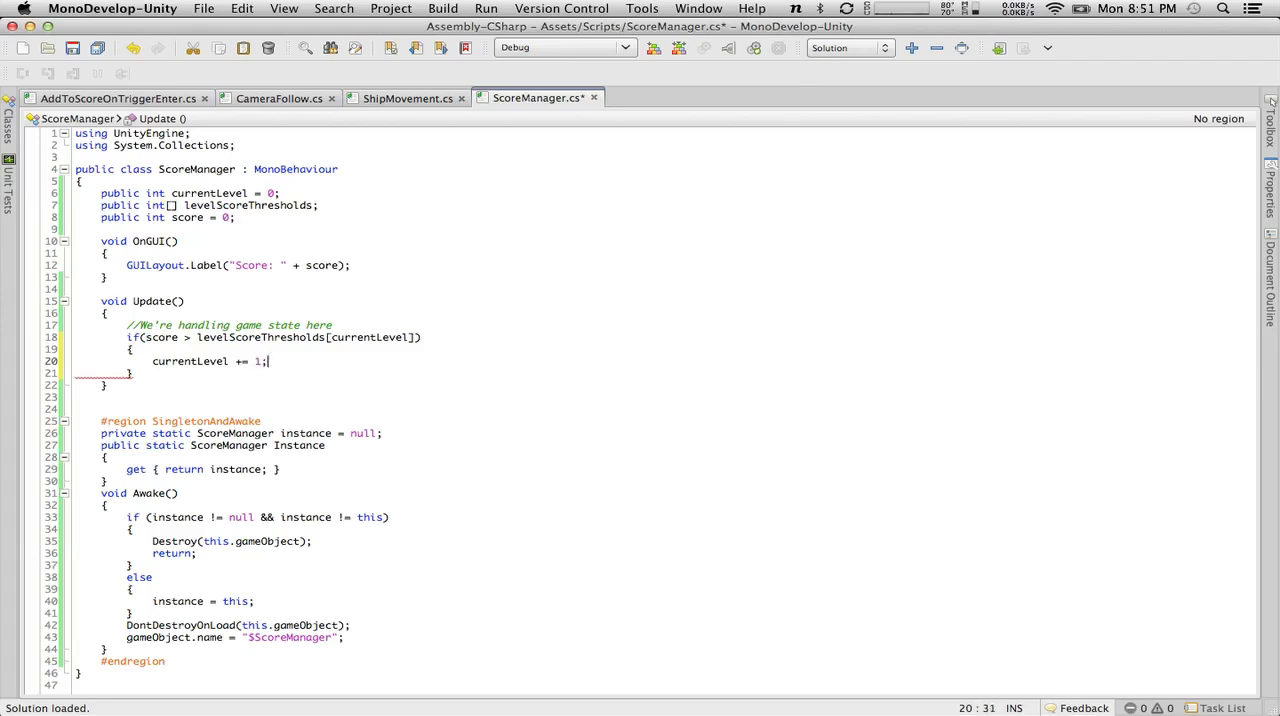
# Add the comment "//Send notification of some kind to the other objects that care" below the level increment and save the script.
pyautogui.press('Return')
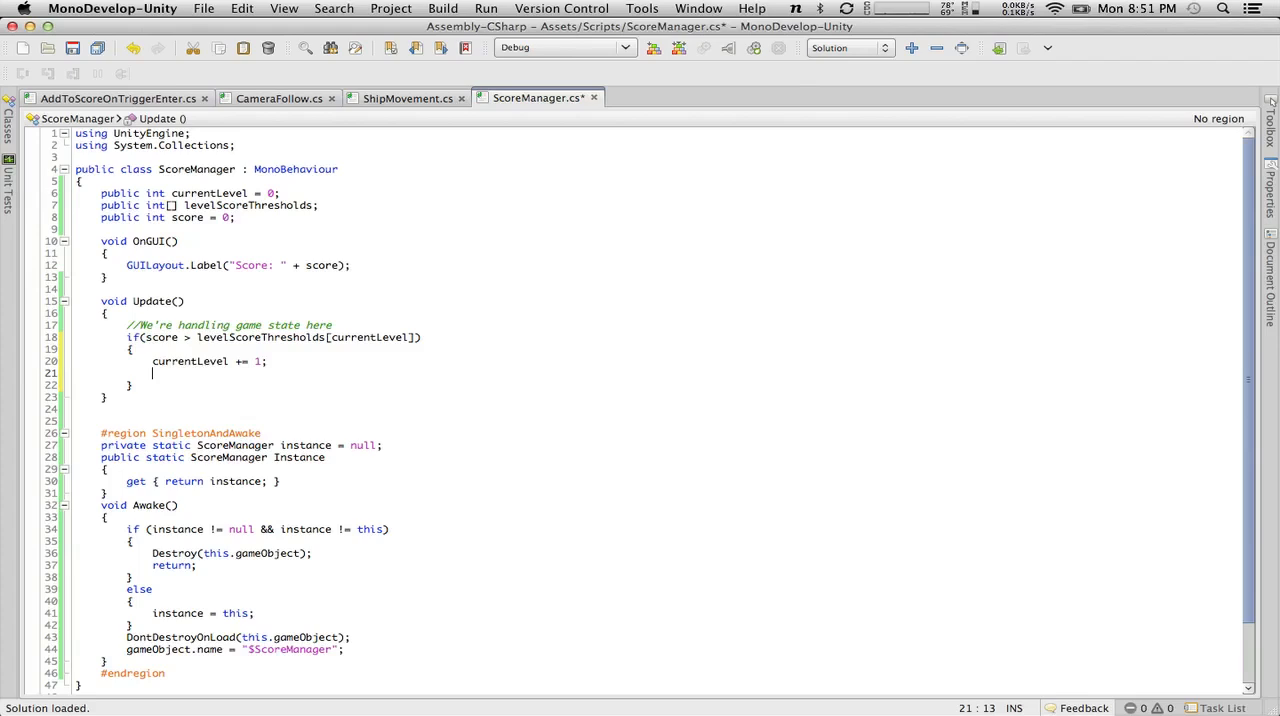
pyautogui.write('//Send notificati')
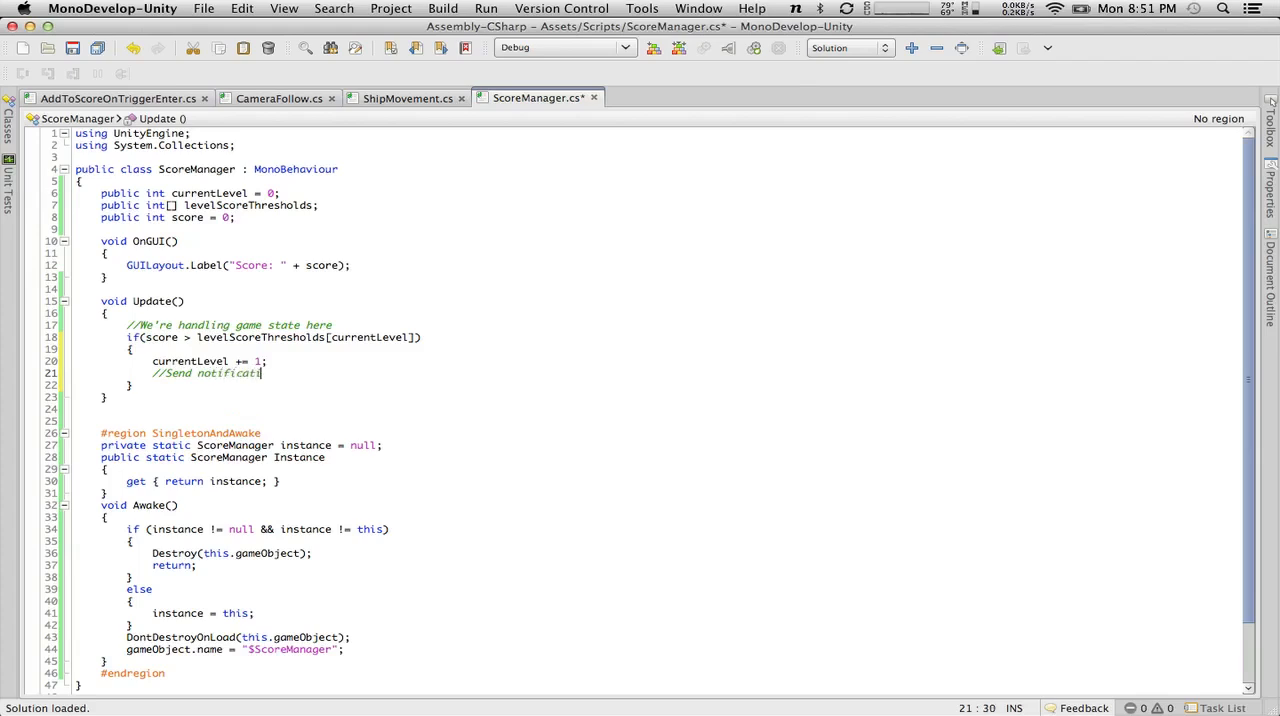
pyautogui.write('on of some kind to the ot')
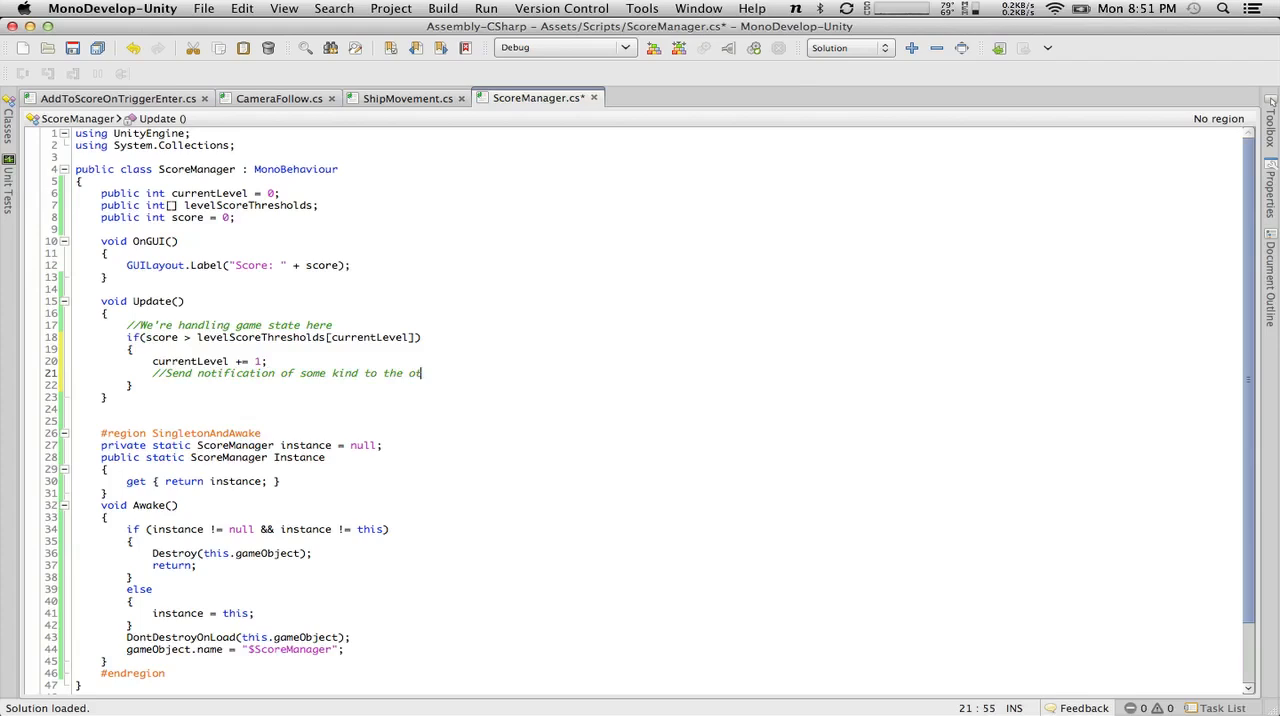
pyautogui.write('her objects that care')
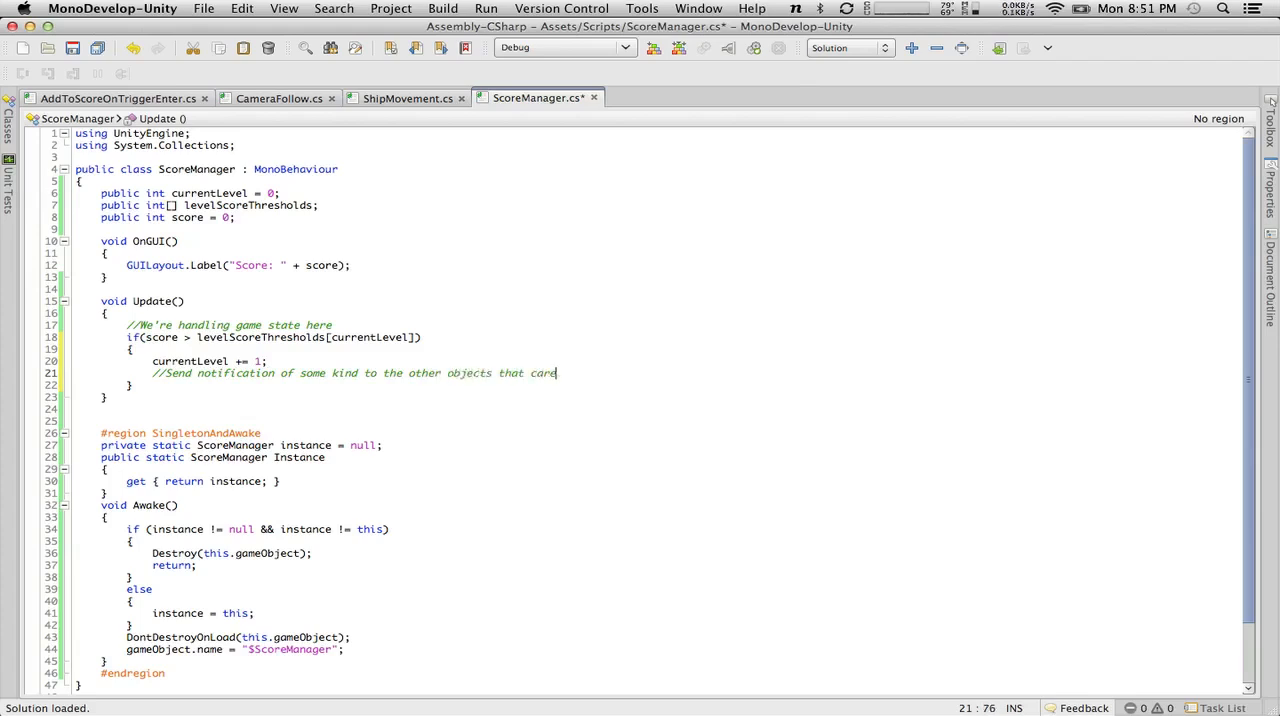
pyautogui.click(72, 48)
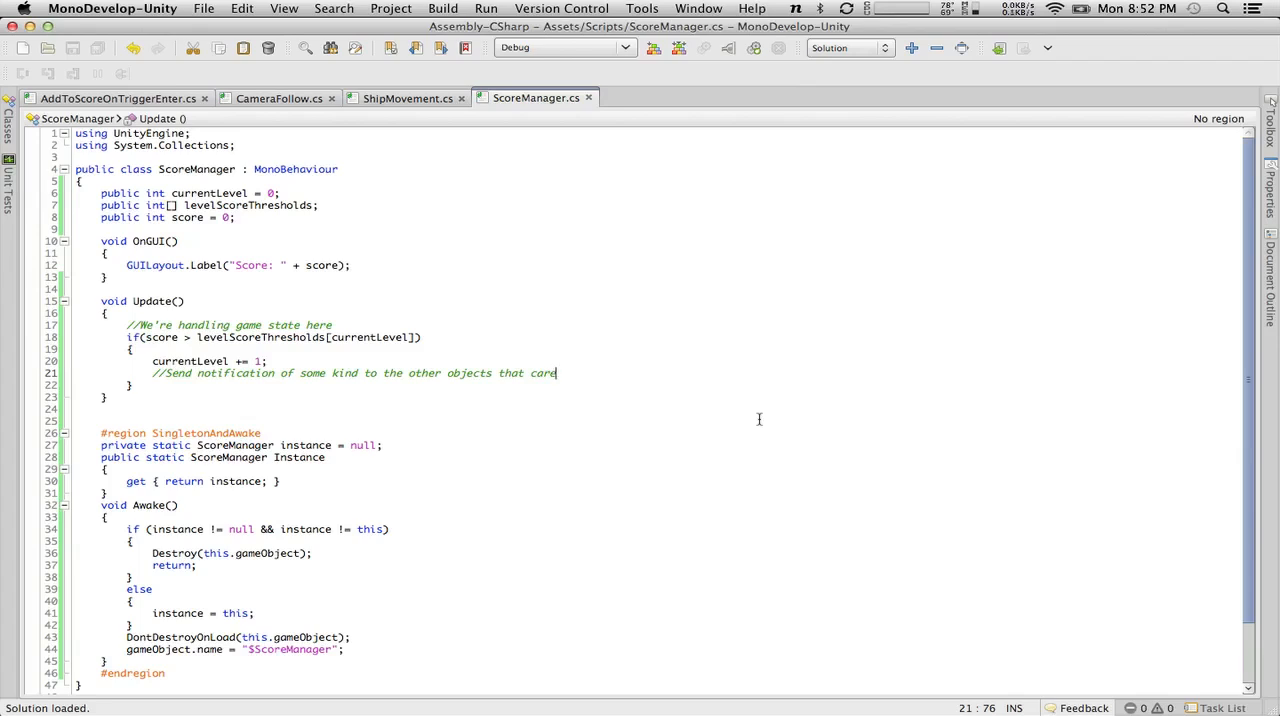
# Switch to Chrome and search Google for "c# delegate".
pyautogui.hotkey('ctrl', 'Right')
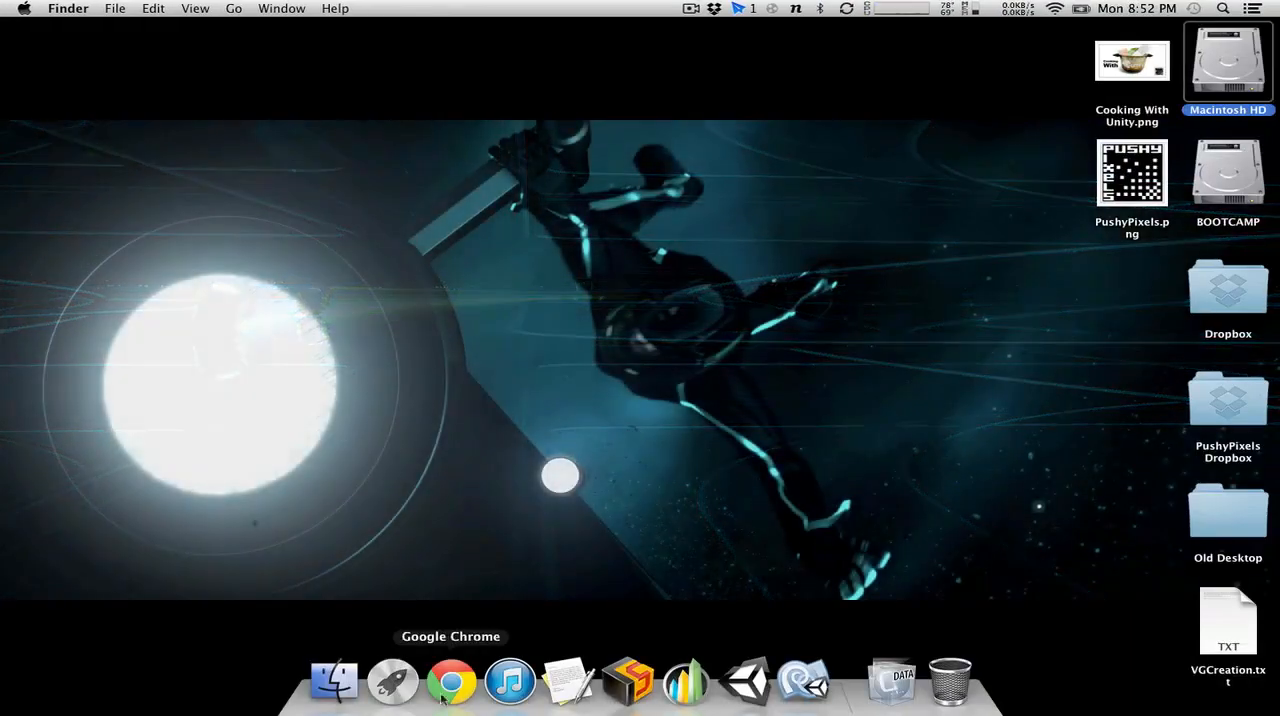
pyautogui.click(450, 682)
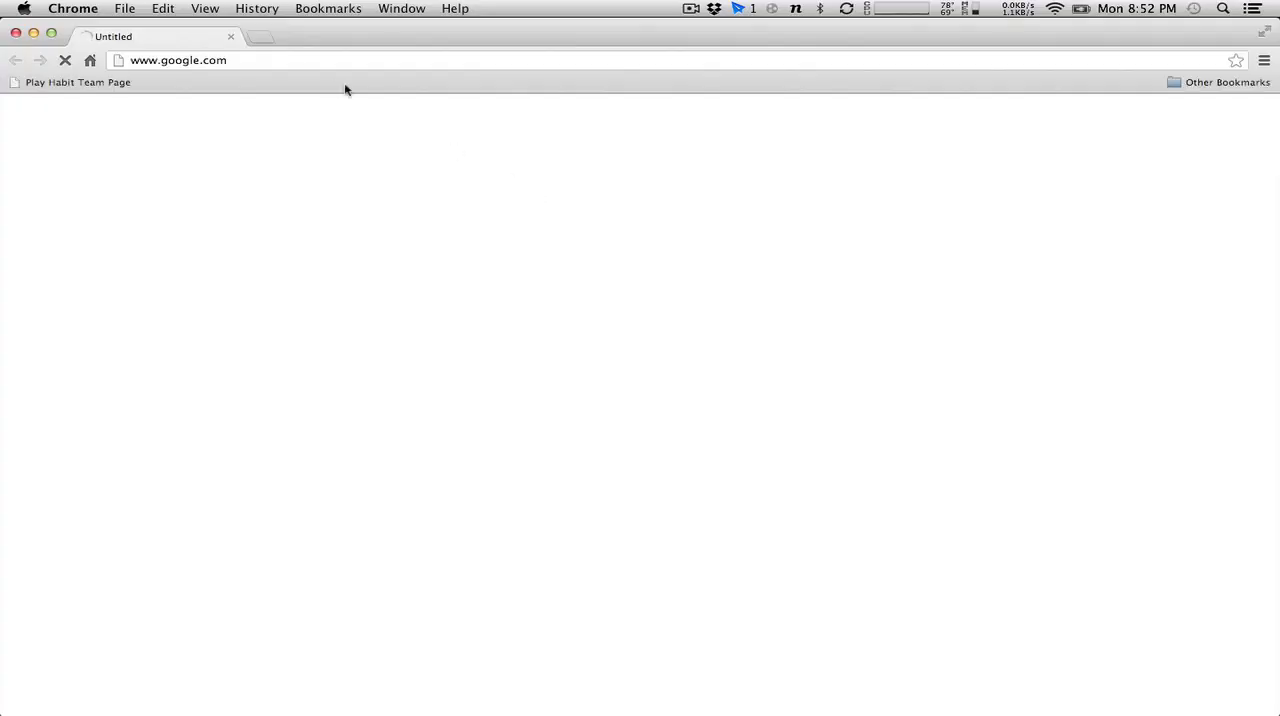
pyautogui.click(297, 60)
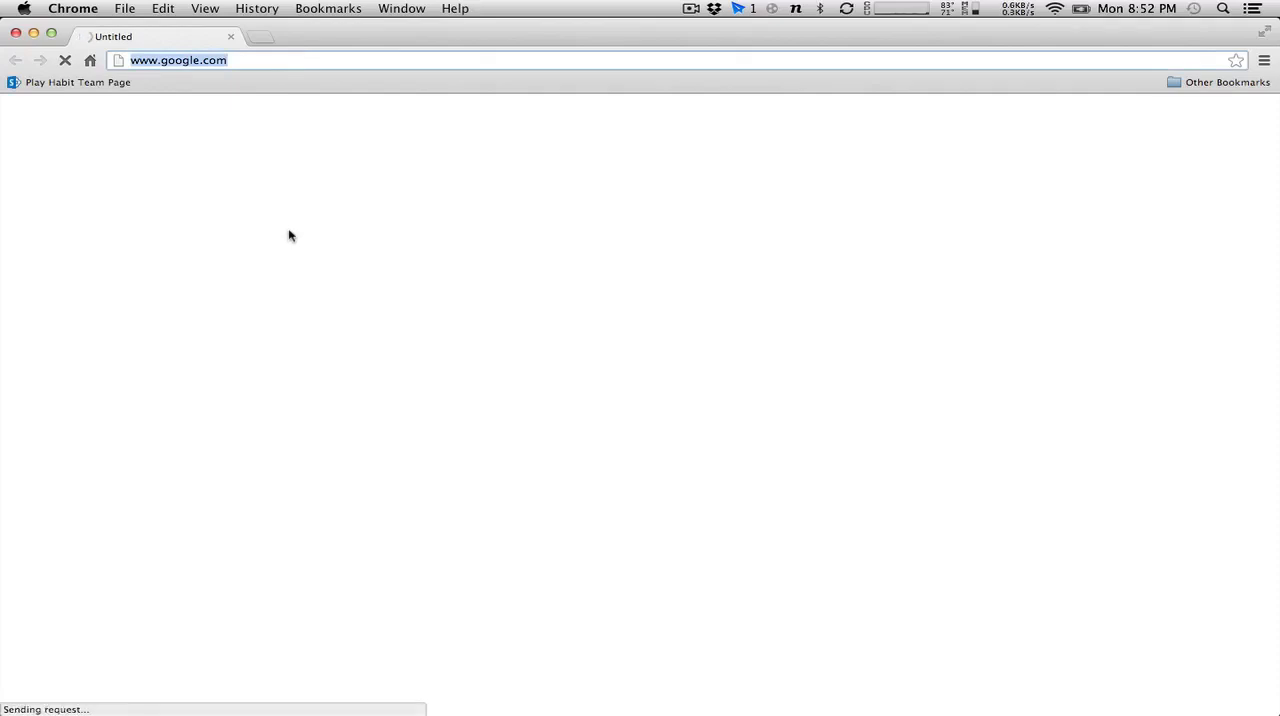
pyautogui.write('c#')
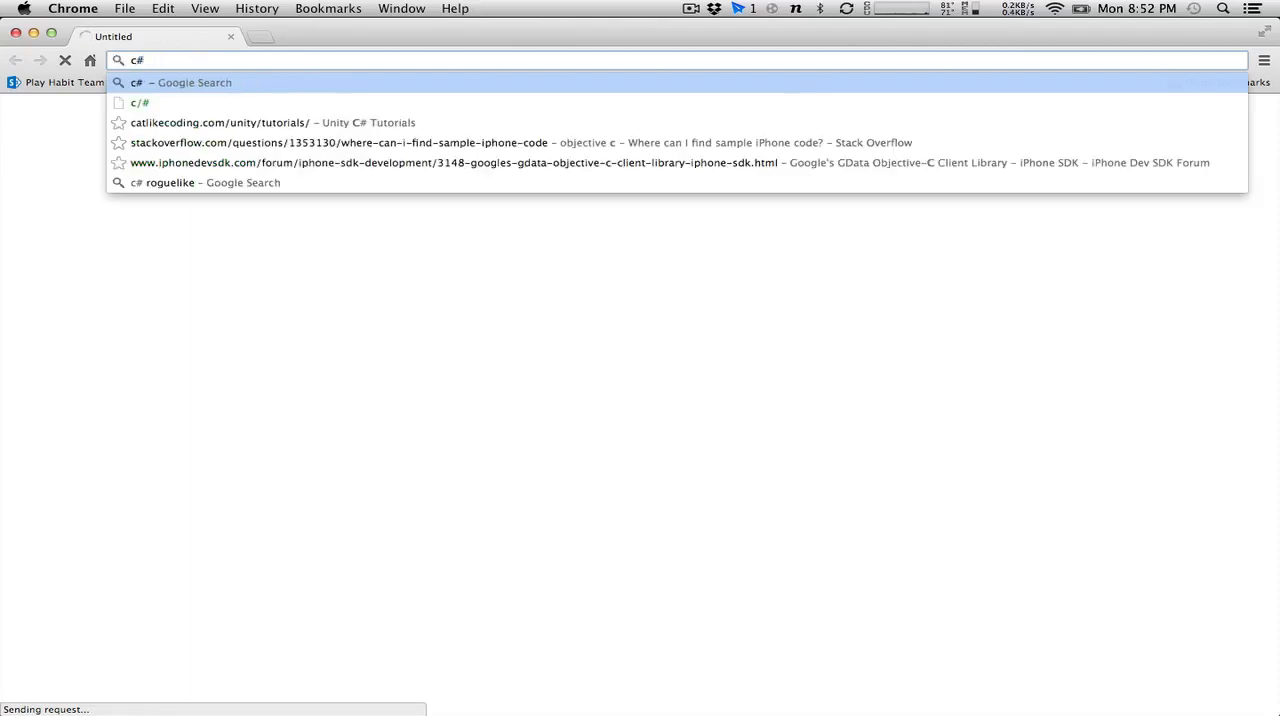
pyautogui.write(' delegate')
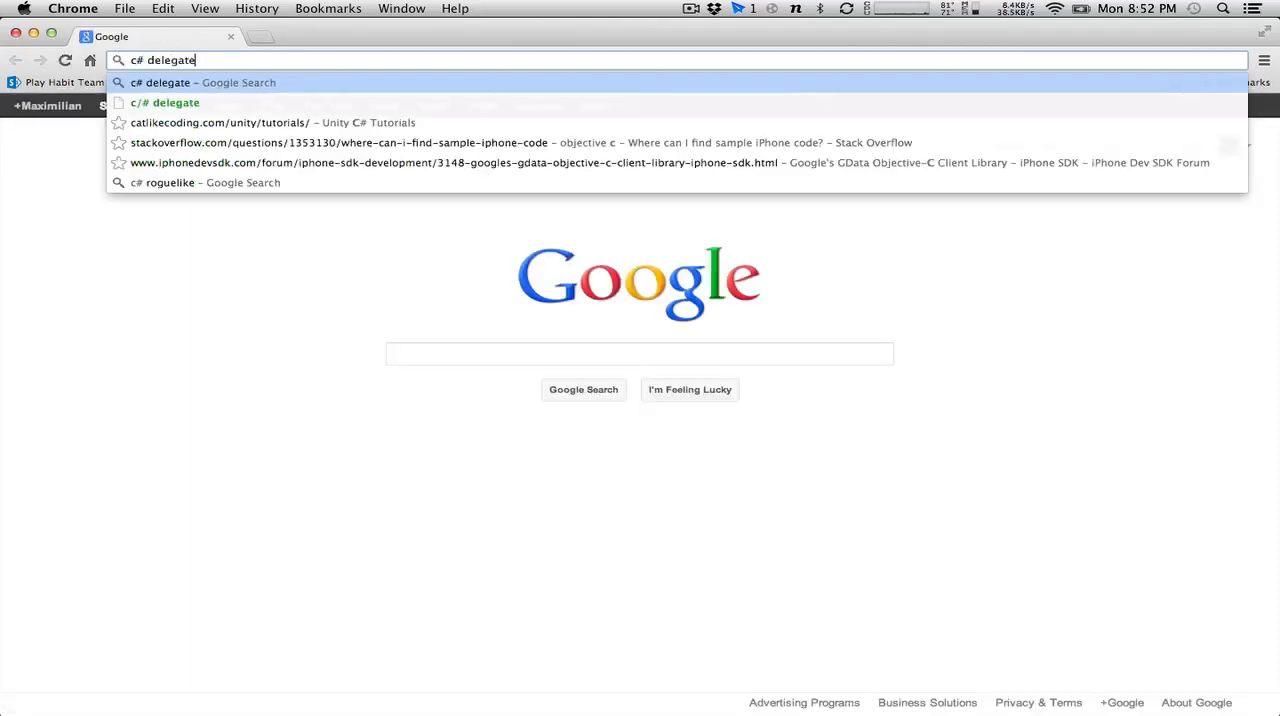
pyautogui.press('Return')
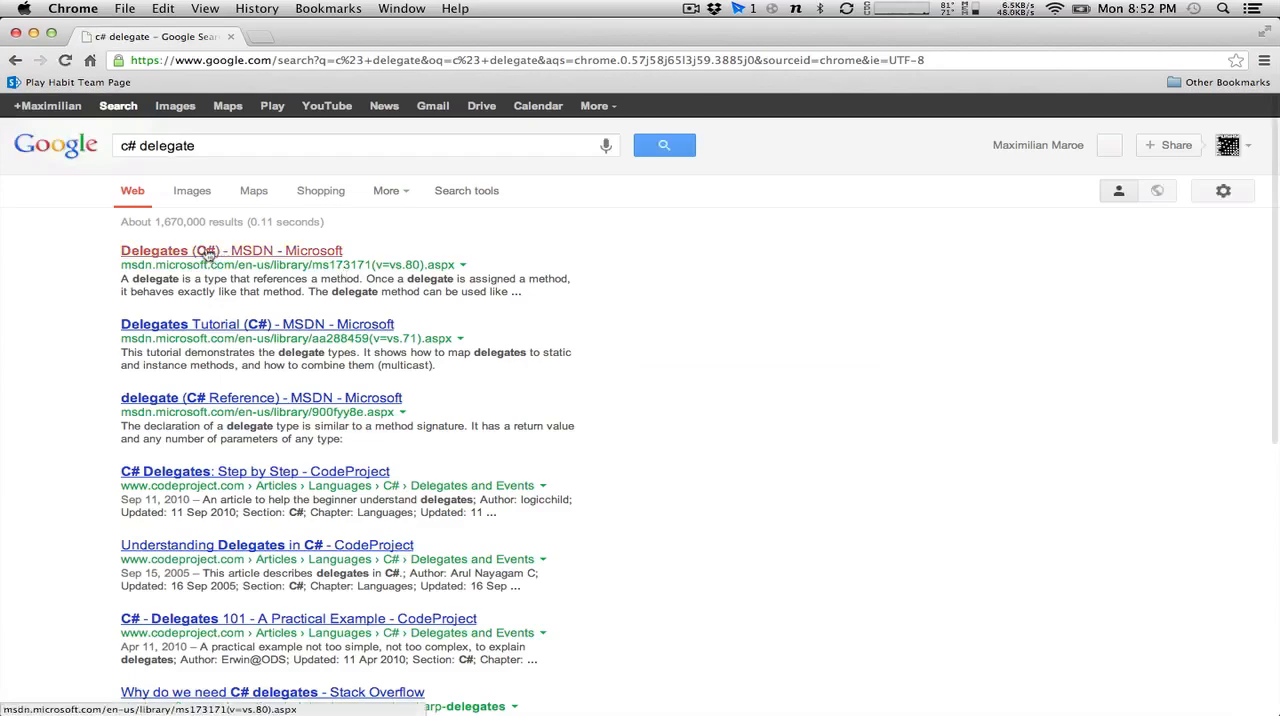
# Open the MSDN article "Delegates (C#)" from the results and read through its overview and section links.
pyautogui.click(208, 253)
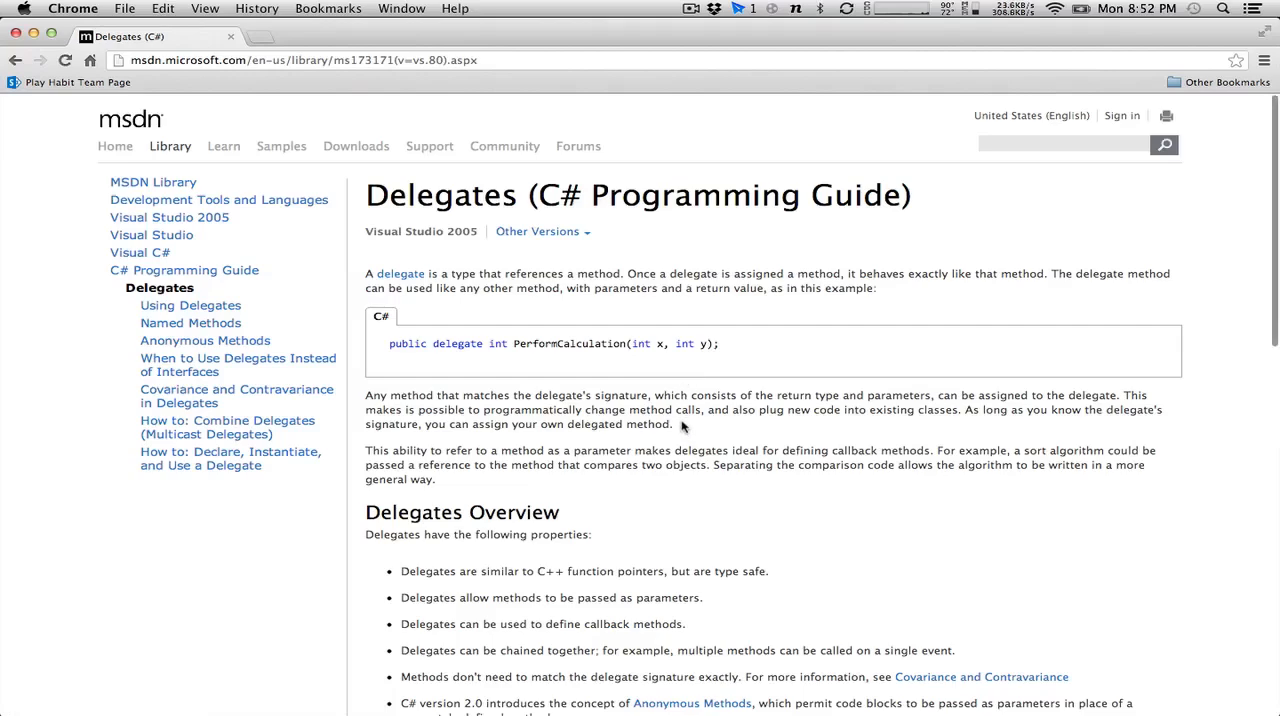
pyautogui.scroll(-1, 682, 427)
pyautogui.scroll(-5, 682, 427)
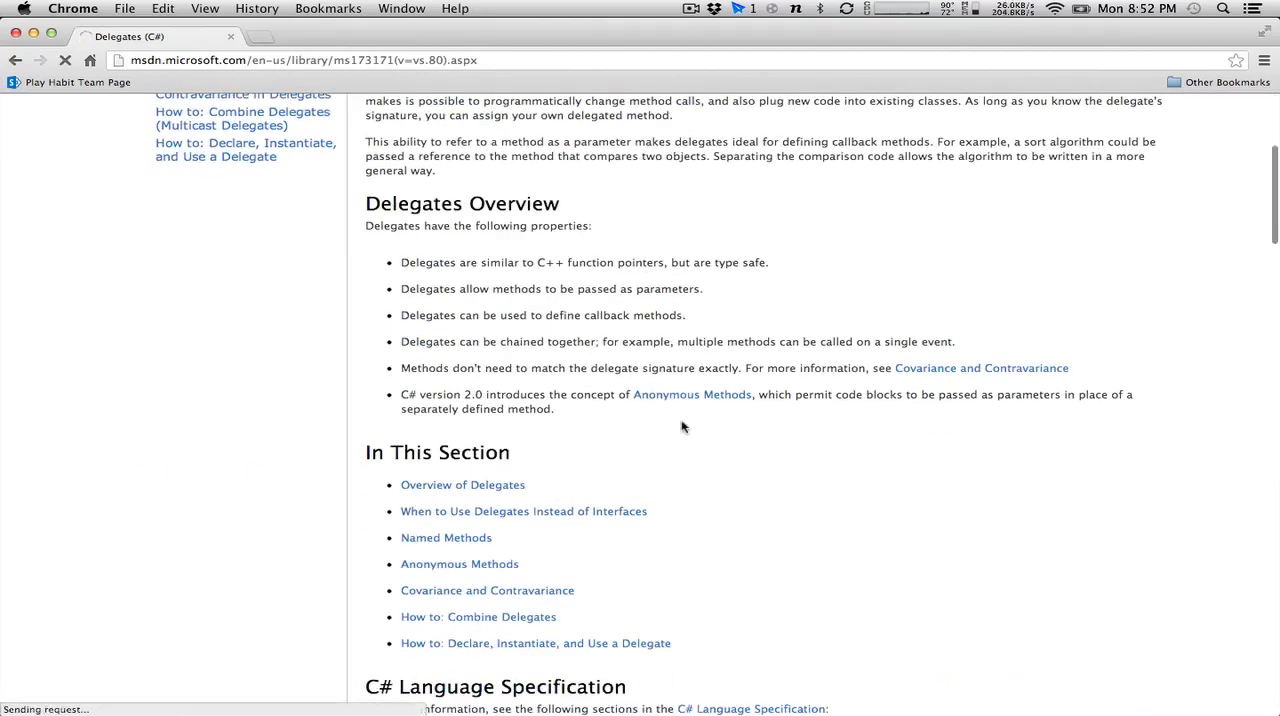
pyautogui.scroll(-6, 682, 427)
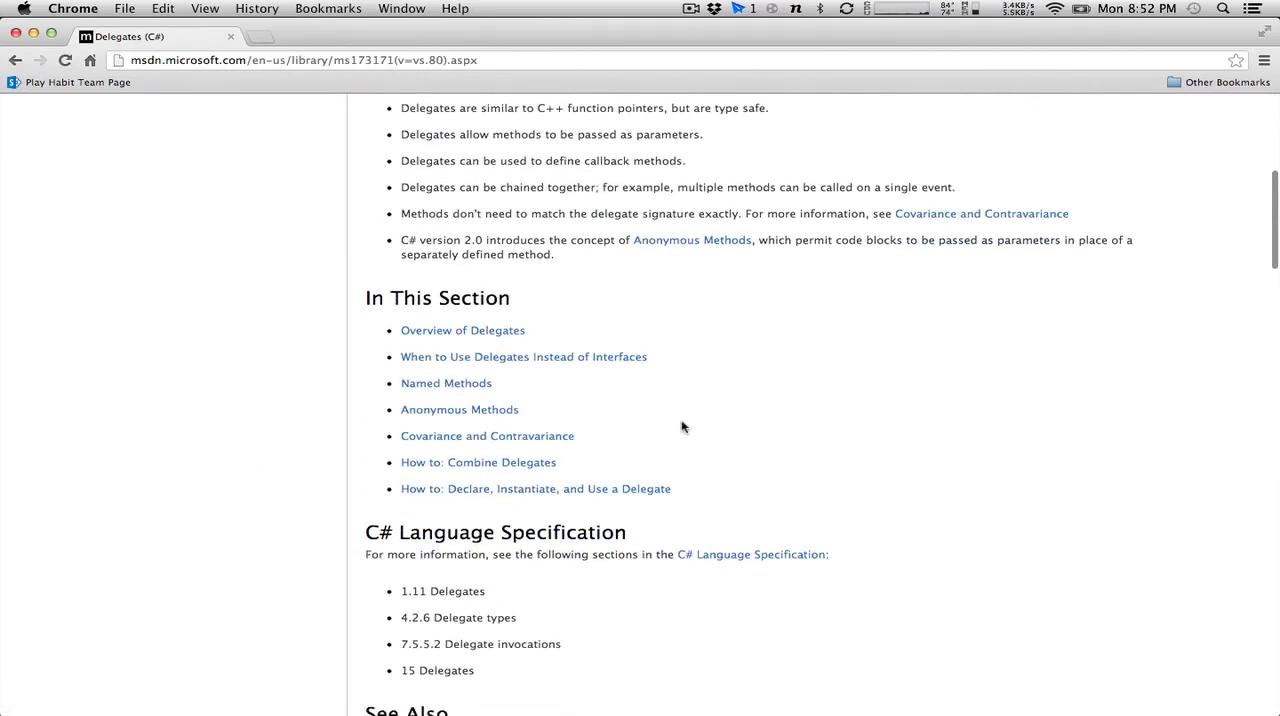
pyautogui.scroll(-1, 682, 427)
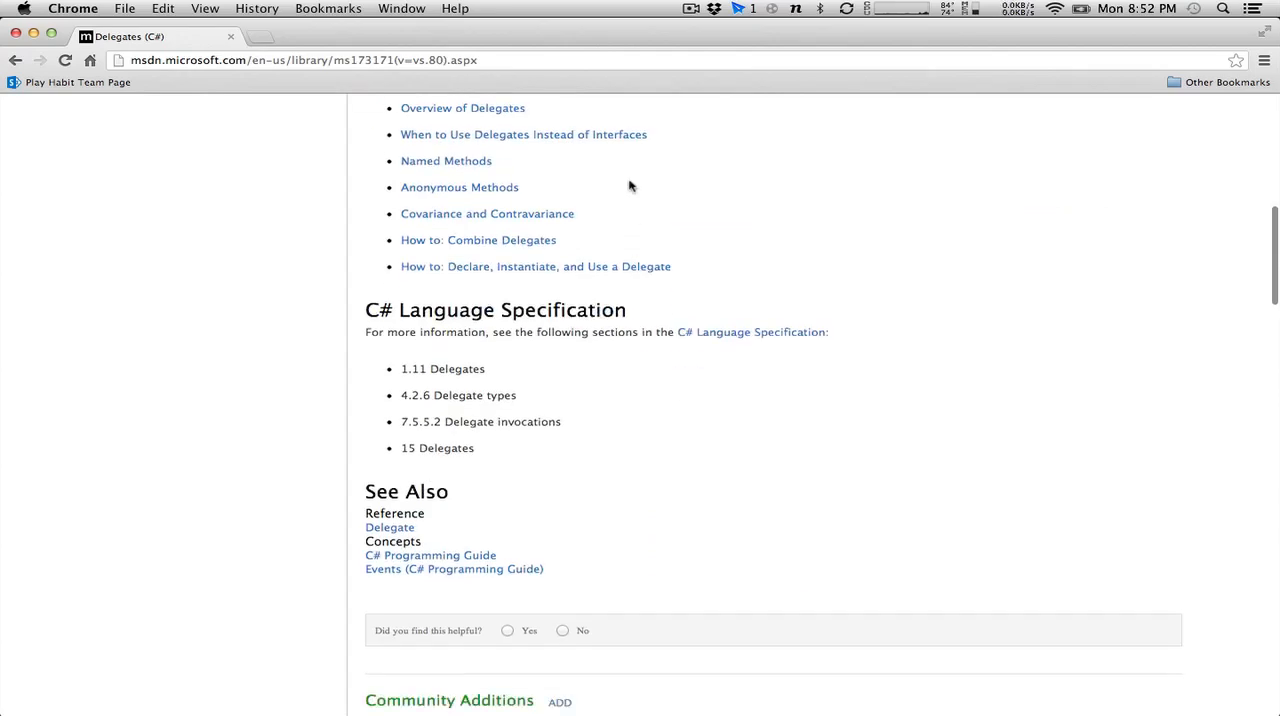
# Look at the "When to Use Delegates Instead of Interfaces" article and its interface reference, and return to the search results.
pyautogui.click(628, 134)
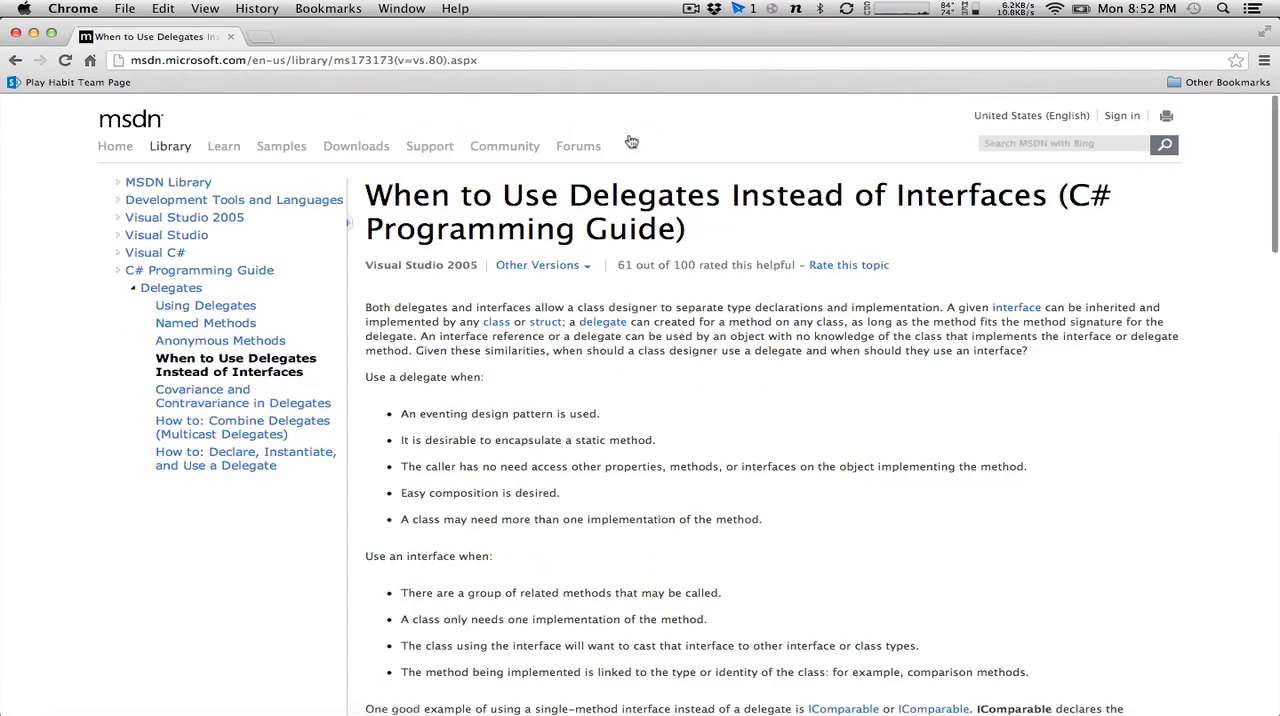
pyautogui.click(1031, 312)
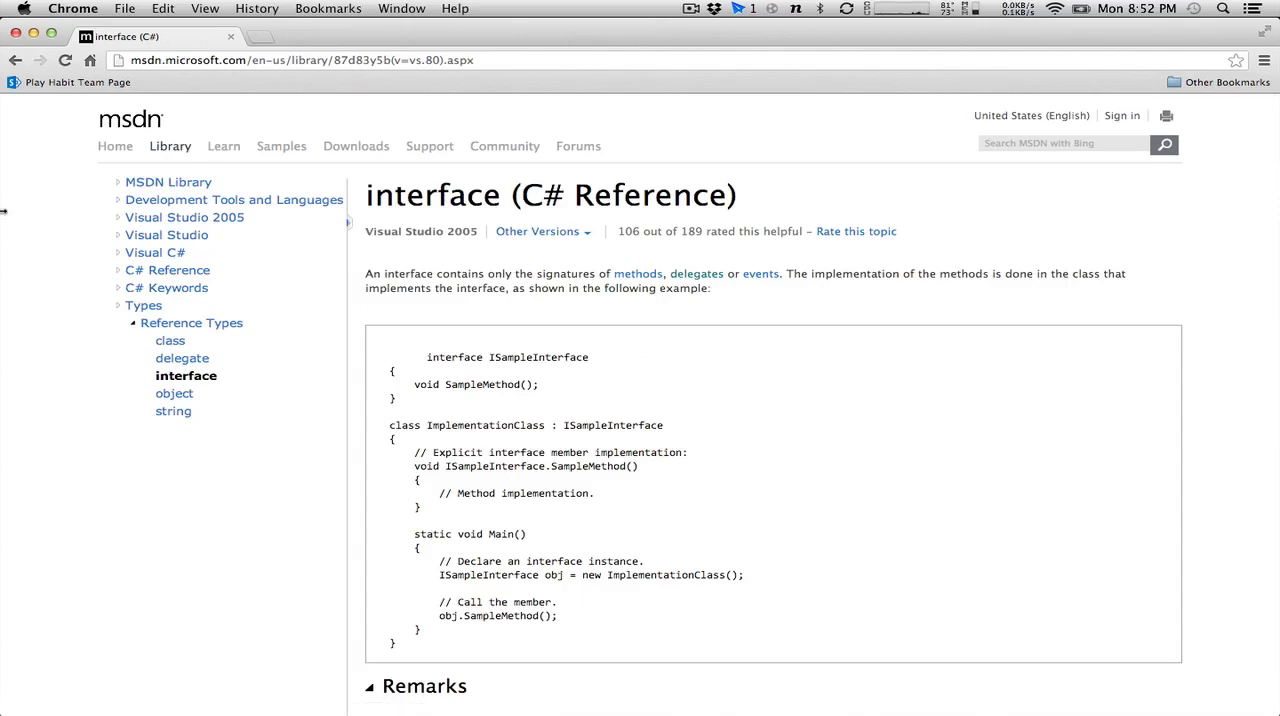
pyautogui.click(16, 61)
pyautogui.click(16, 61)
pyautogui.click(16, 61)
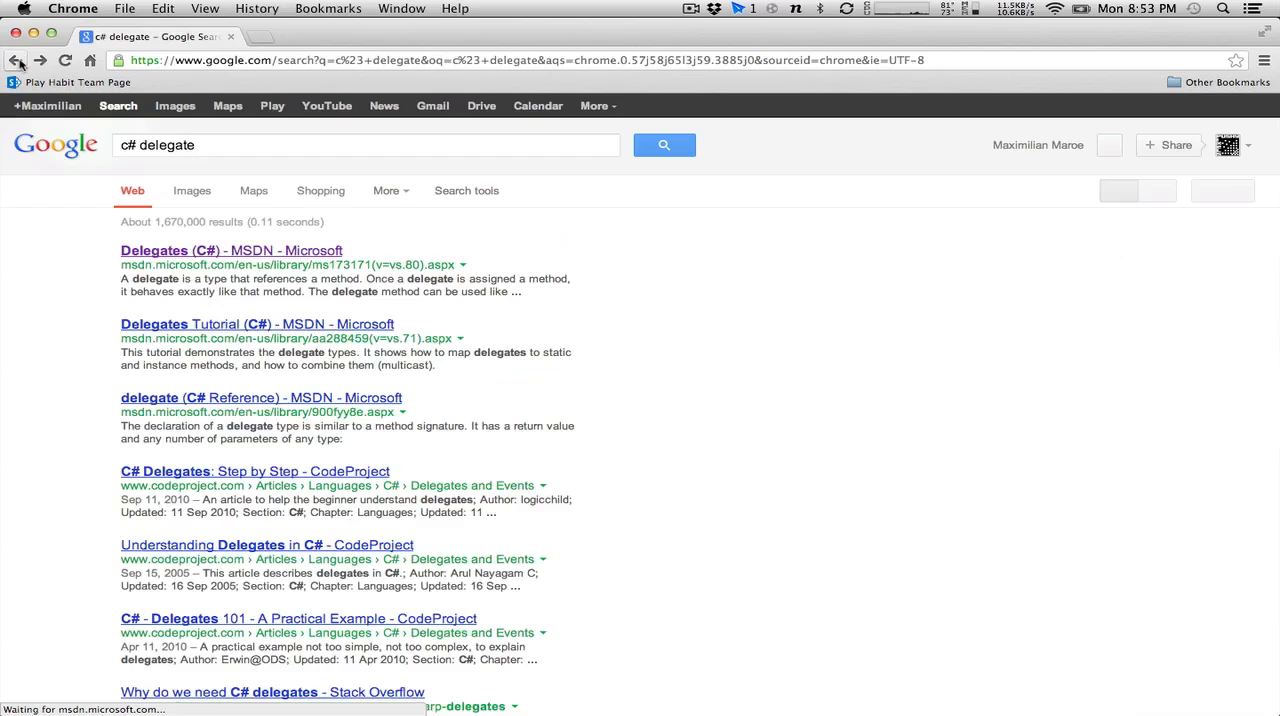
# Replace the Google query with "send a message to another object unity" and run the search.
pyautogui.tripleClick(242, 148)
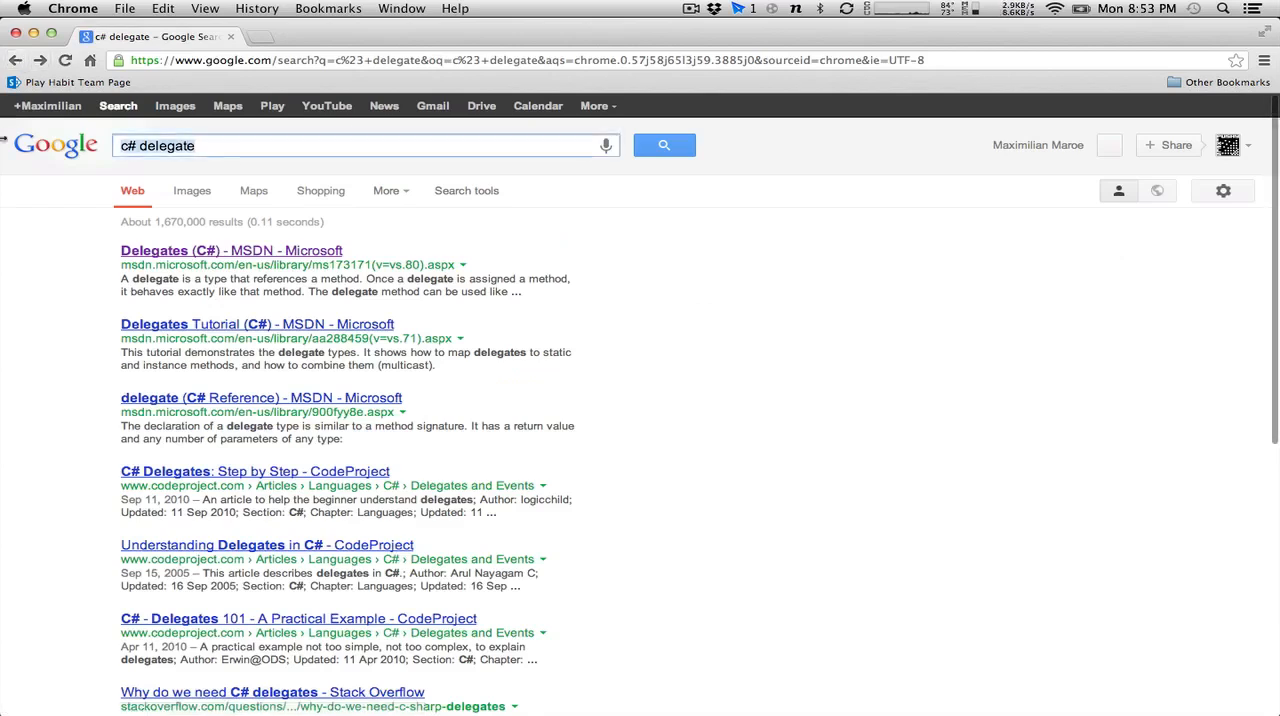
pyautogui.press('BackSpace')
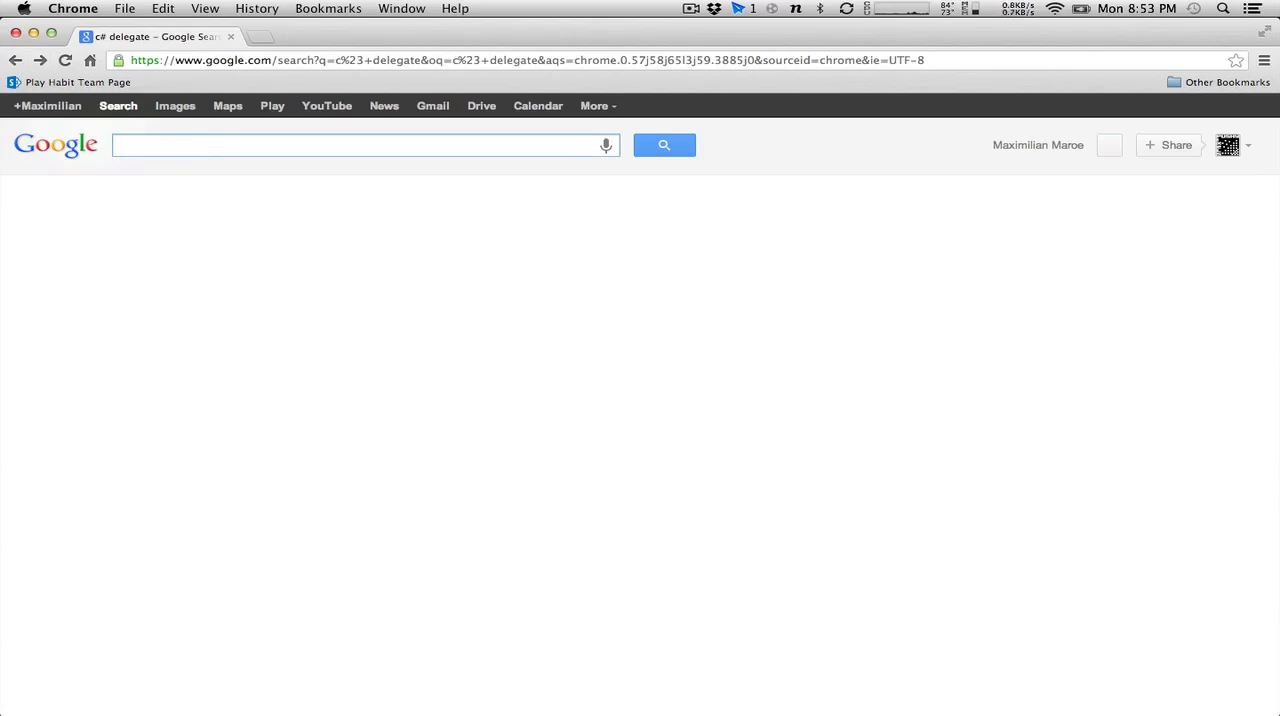
pyautogui.write('send a message to')
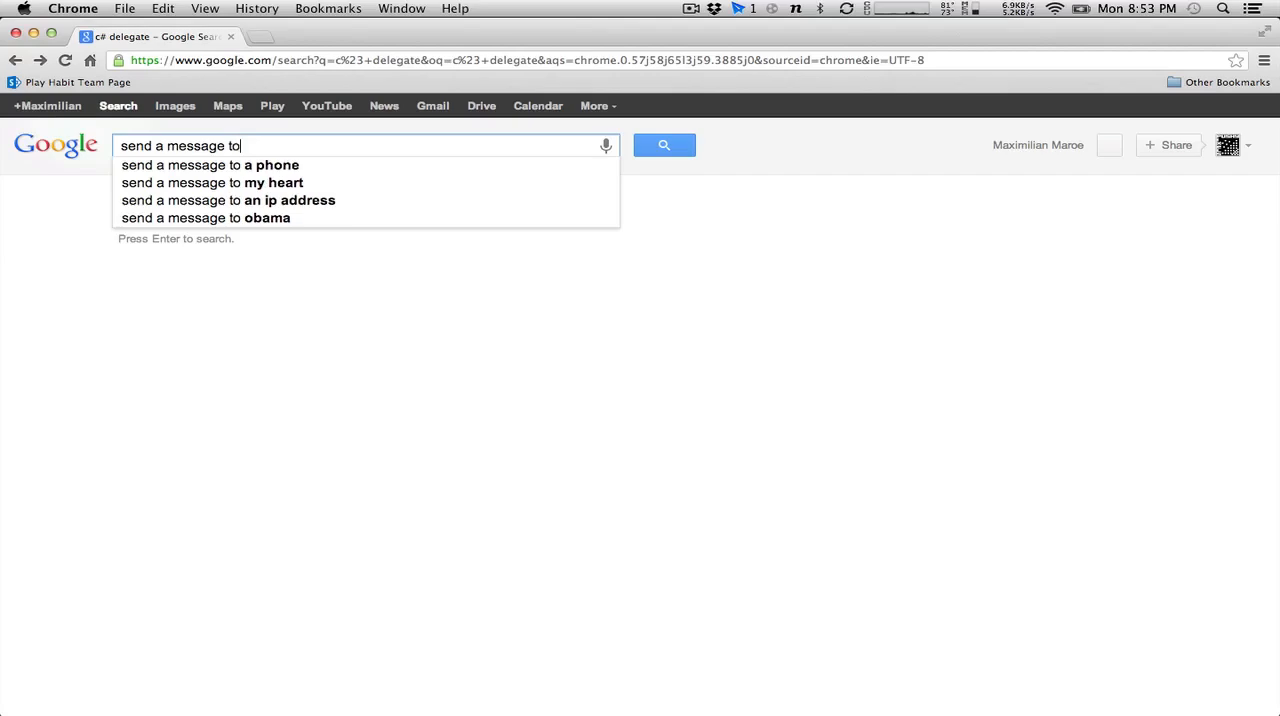
pyautogui.write(' another object unity')
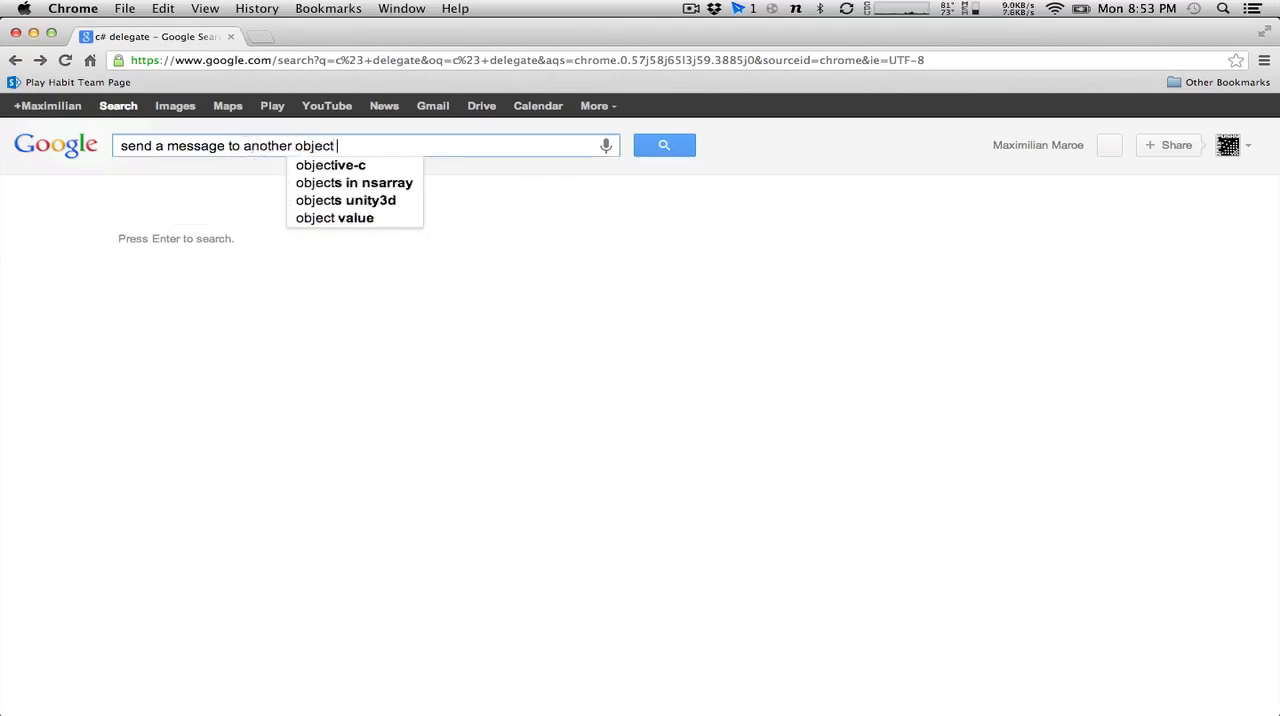
pyautogui.press('Return')
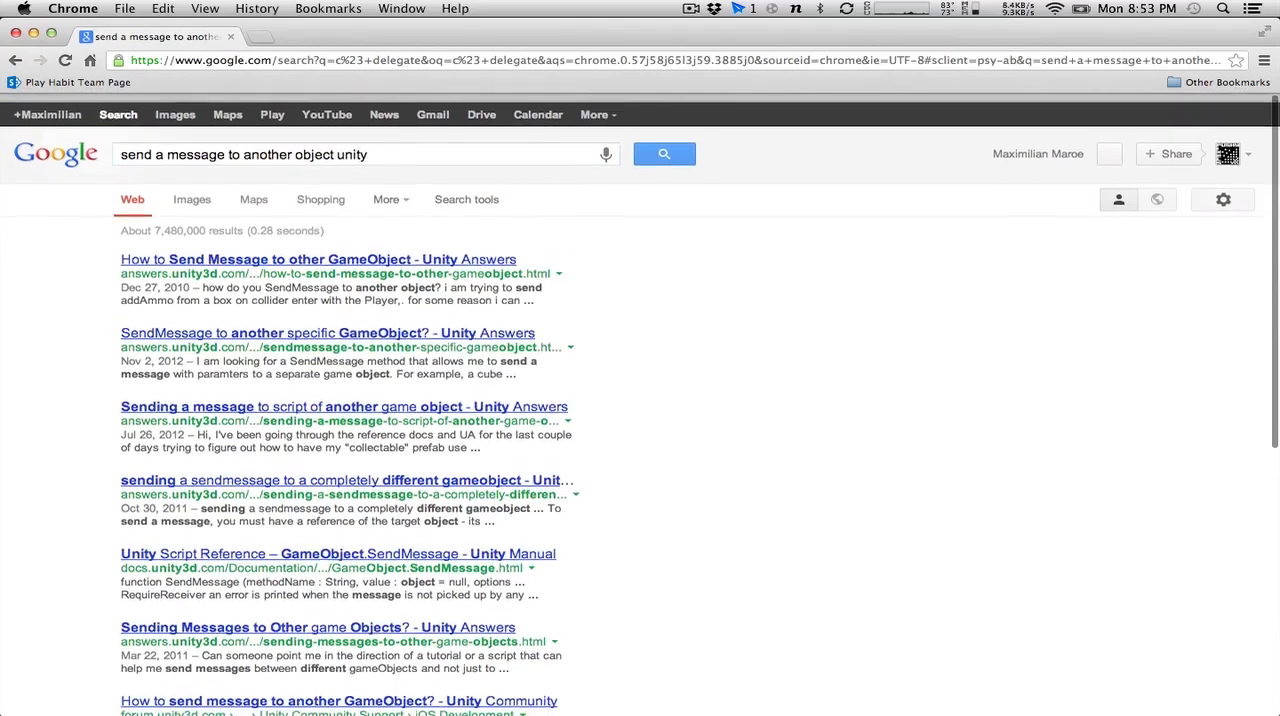
# Open the Unity Answers question "How to Send Message to other GameObject" and read its answers on SendMessage and BroadcastMessage.
pyautogui.click(238, 251)
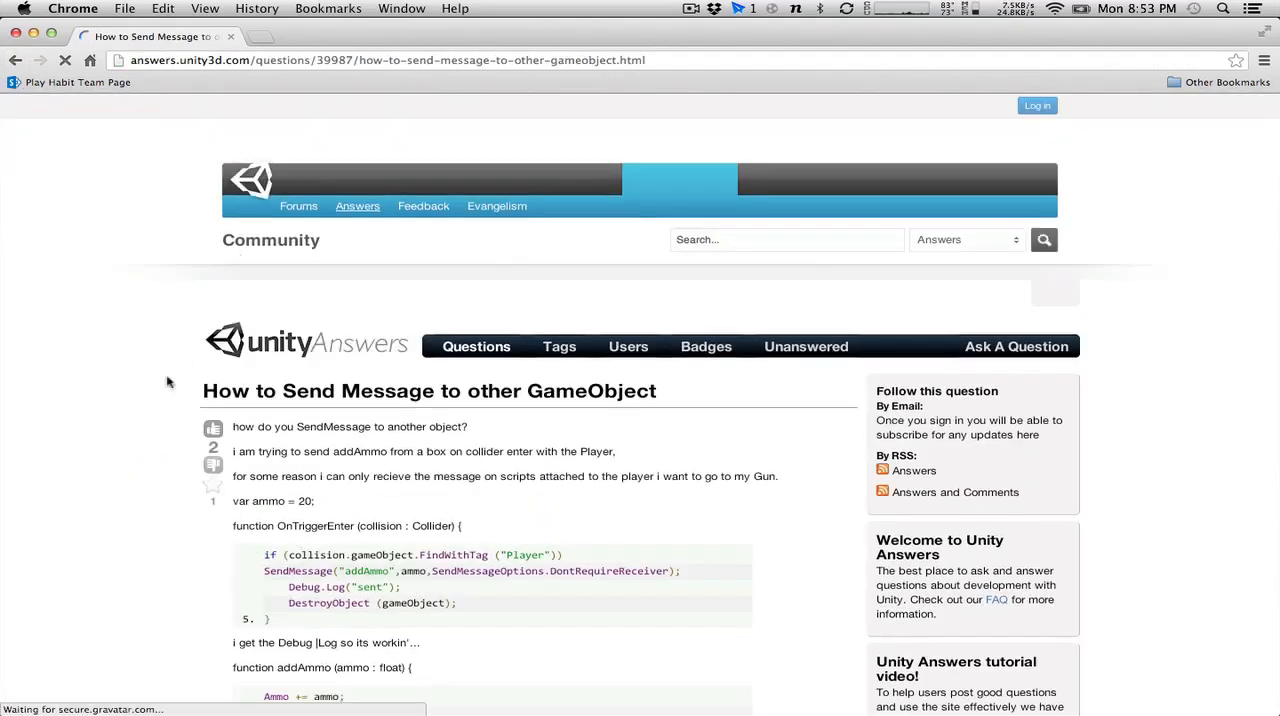
pyautogui.scroll(-4, 141, 453)
pyautogui.scroll(-5, 141, 453)
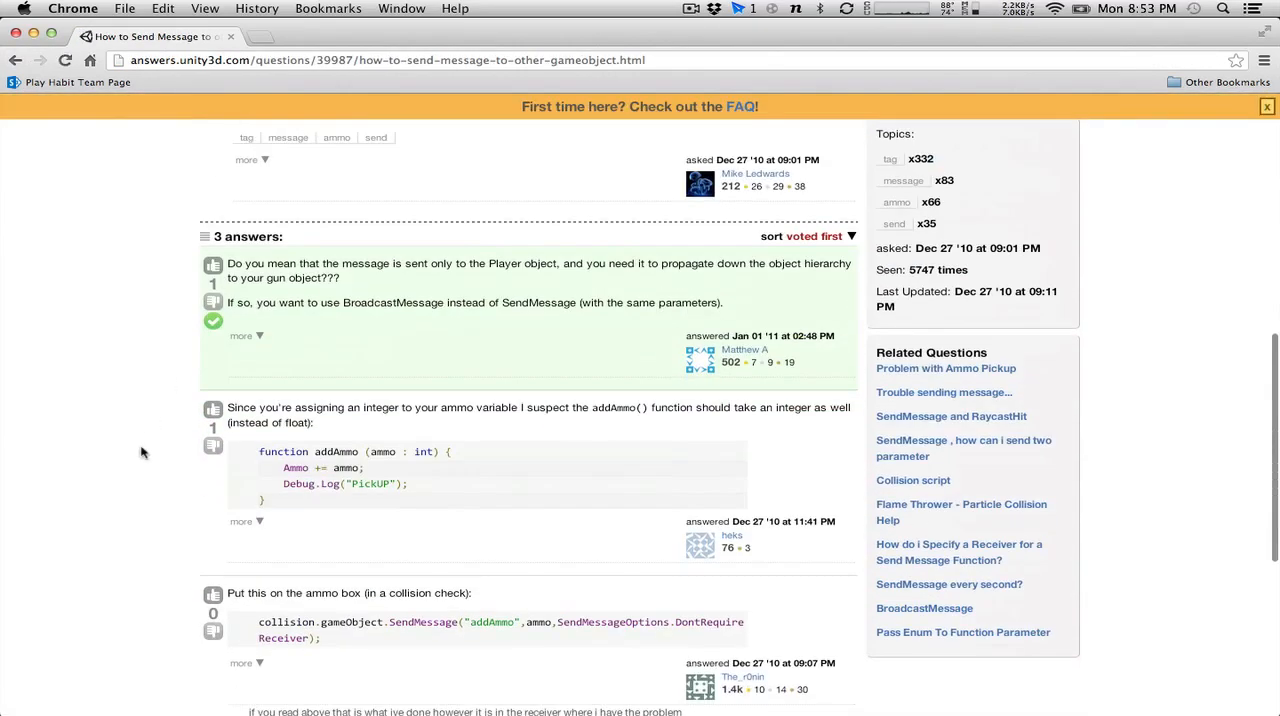
pyautogui.scroll(-3, 141, 453)
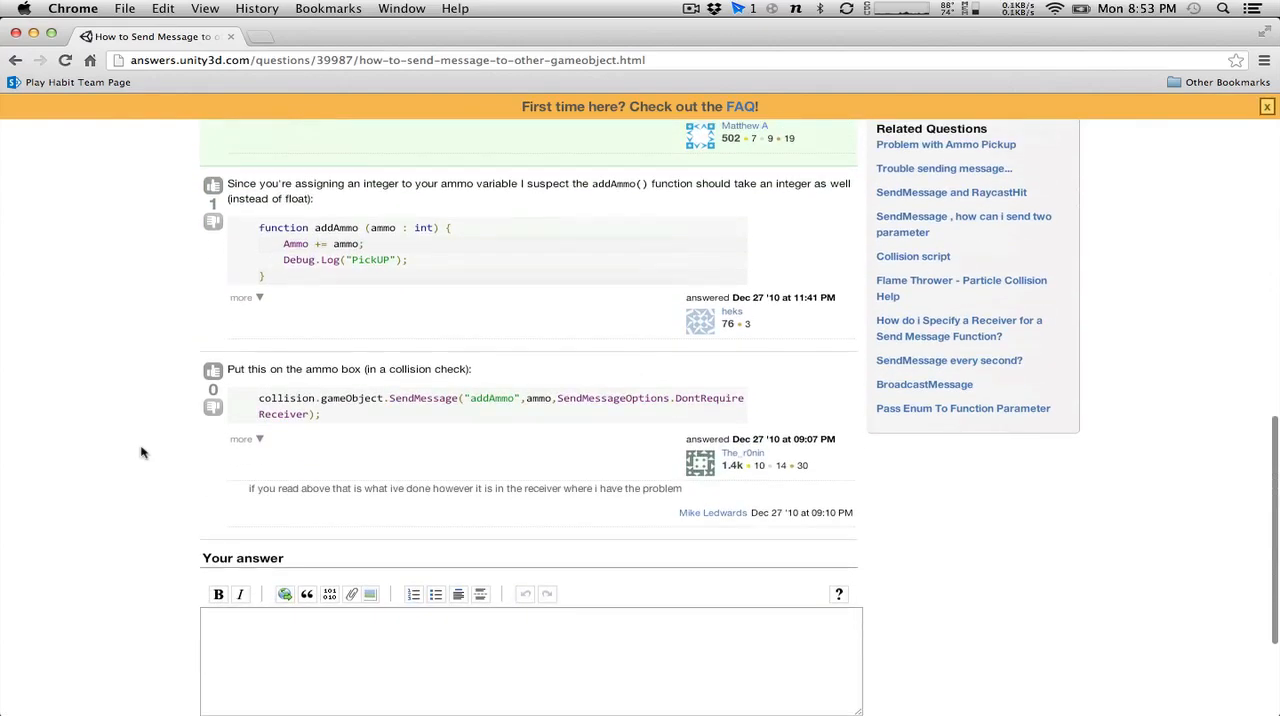
pyautogui.scroll(12, 141, 453)
pyautogui.scroll(-10, 141, 453)
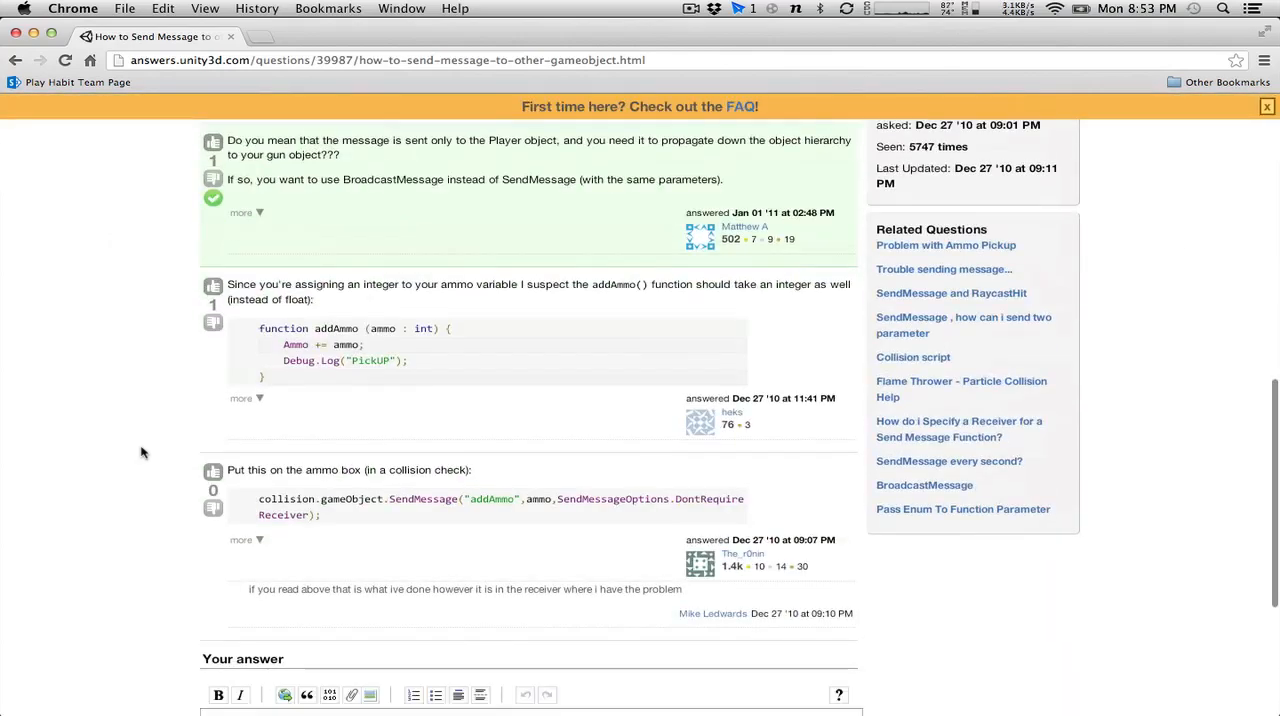
# Return to the search results, open "Sending a message to script of another game object", and read its question and answers.
pyautogui.click(15, 60)
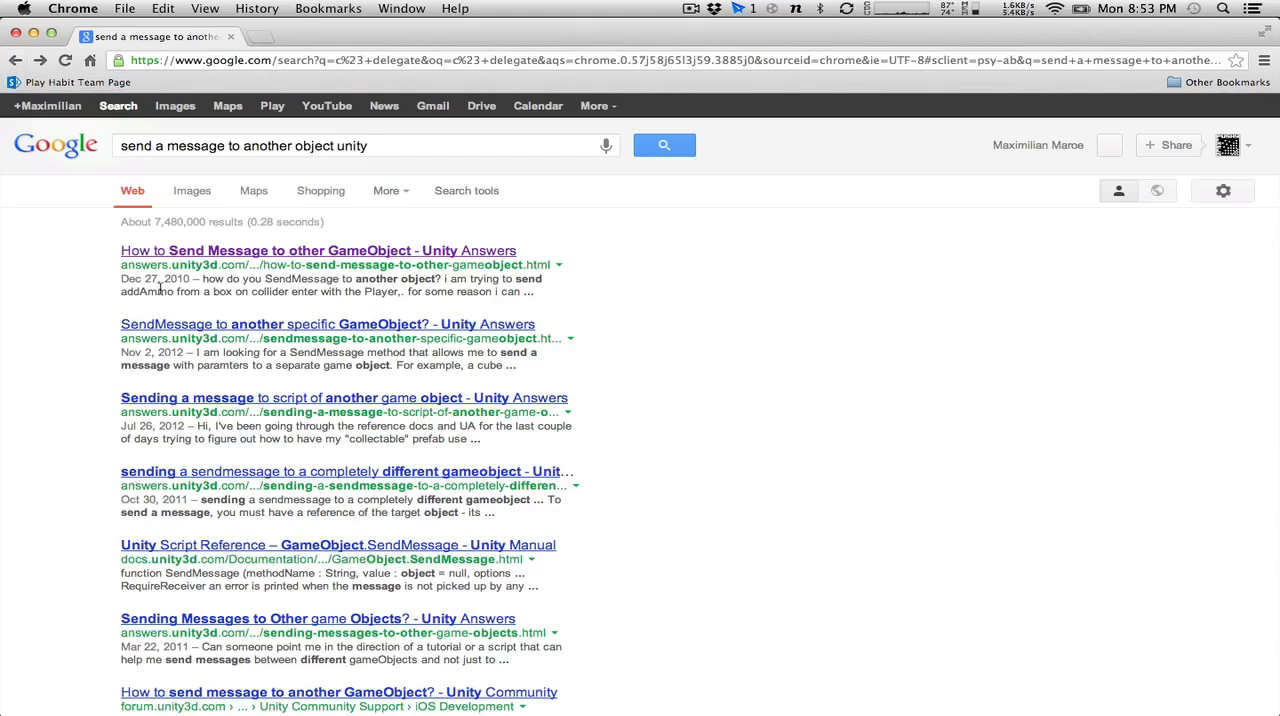
pyautogui.click(272, 399)
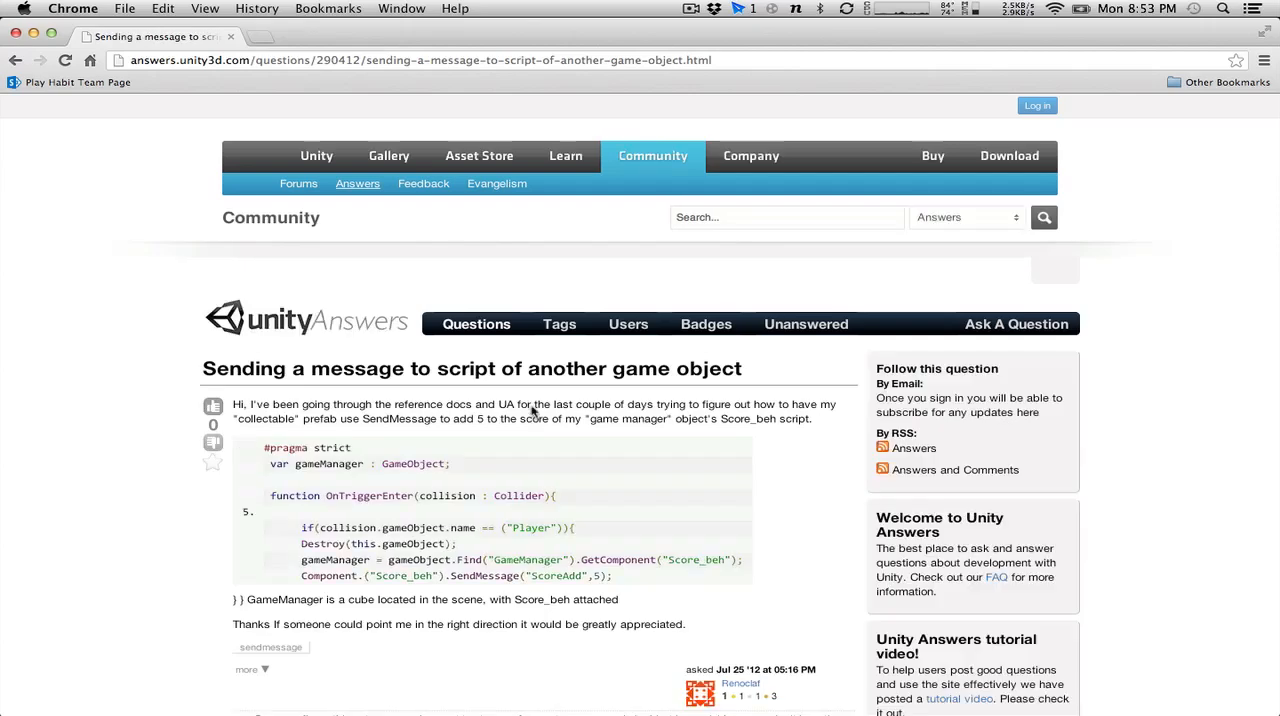
pyautogui.scroll(-5, 504, 346)
pyautogui.scroll(-5, 504, 346)
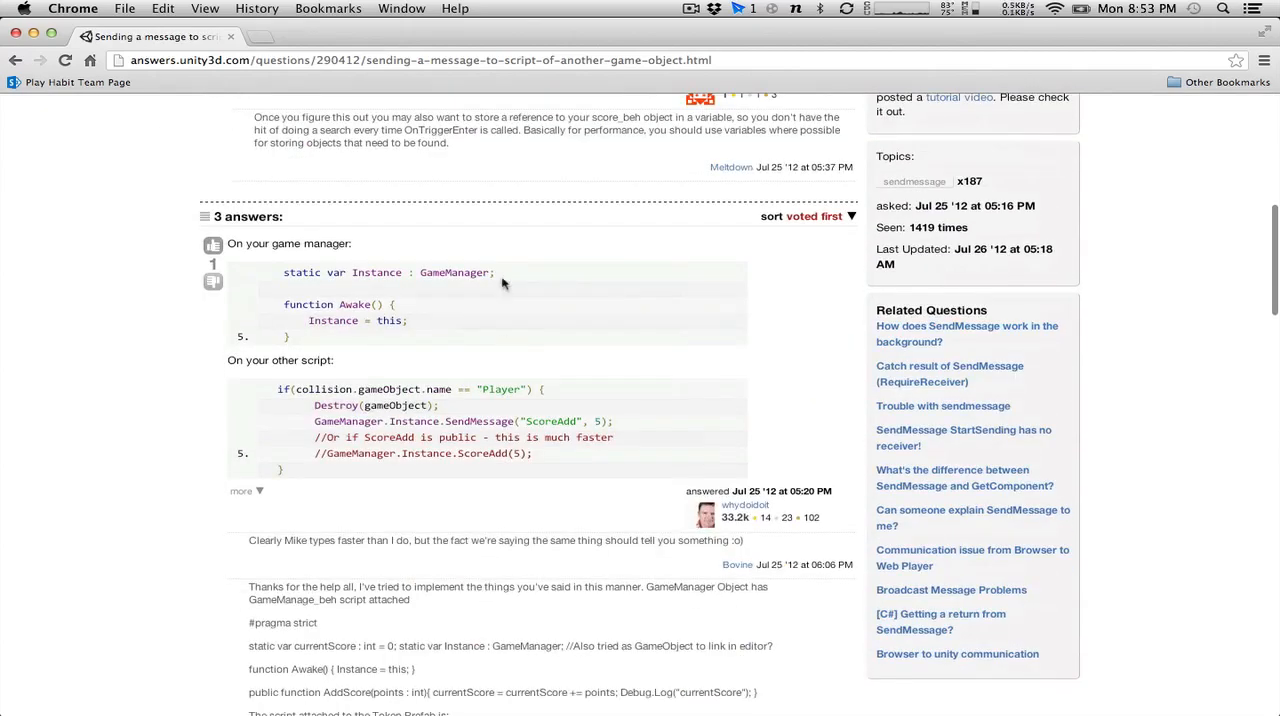
pyautogui.scroll(-7, 503, 250)
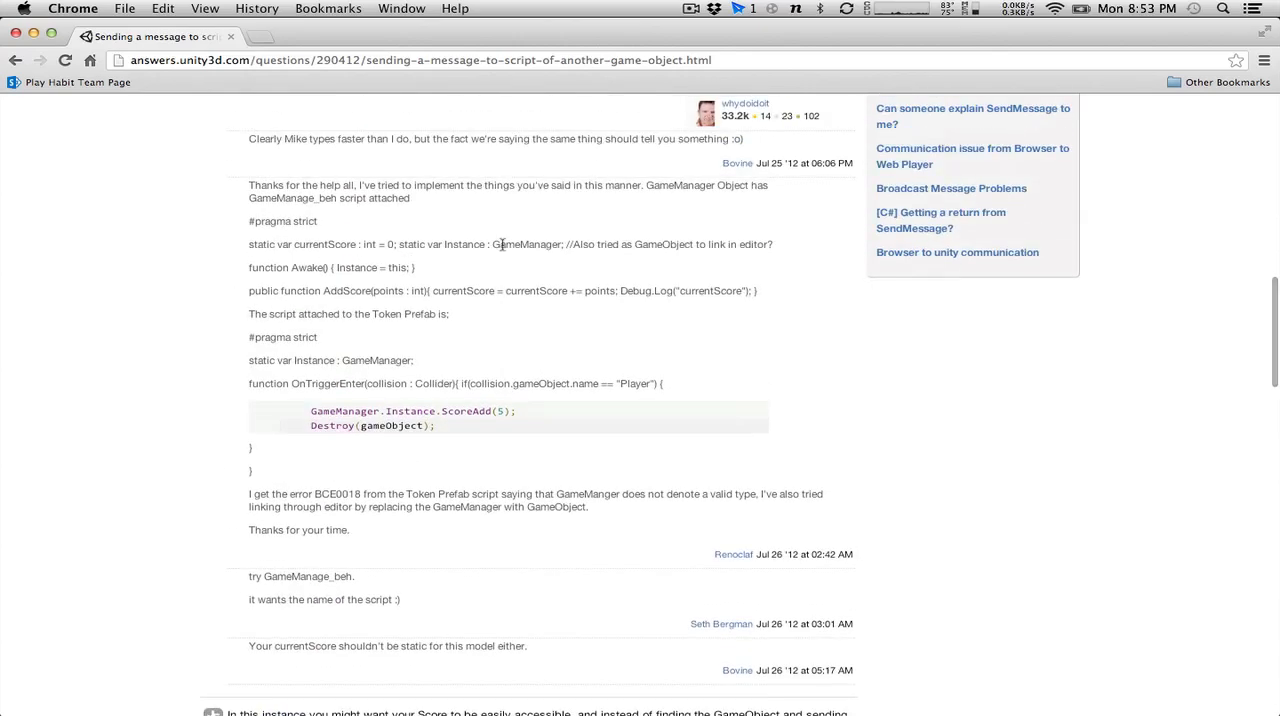
pyautogui.scroll(-8, 503, 248)
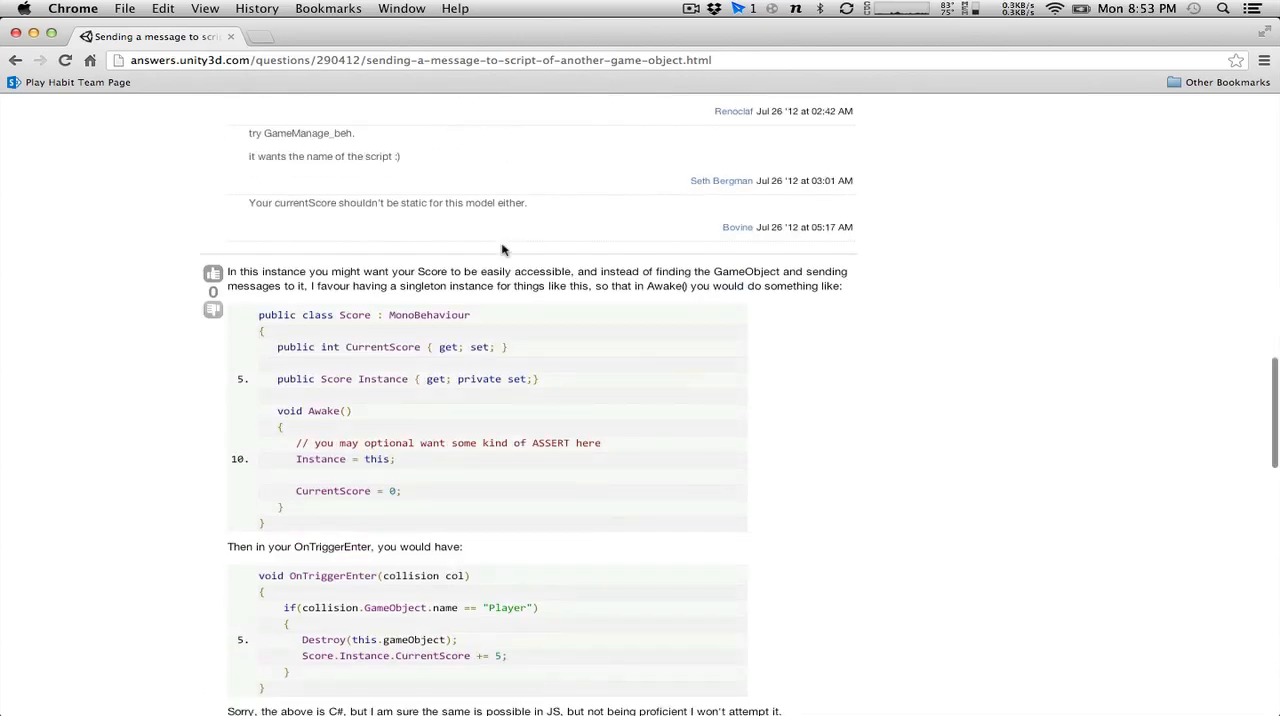
pyautogui.scroll(-3, 503, 250)
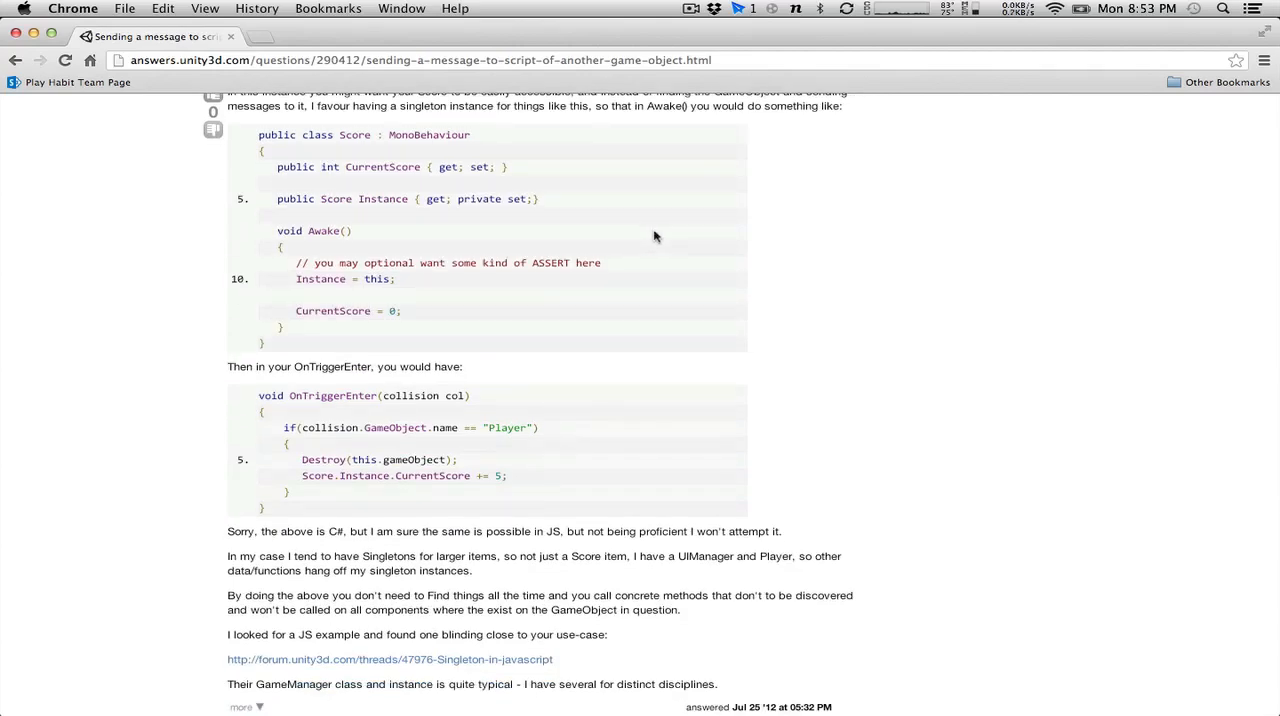
pyautogui.scroll(-9, 655, 237)
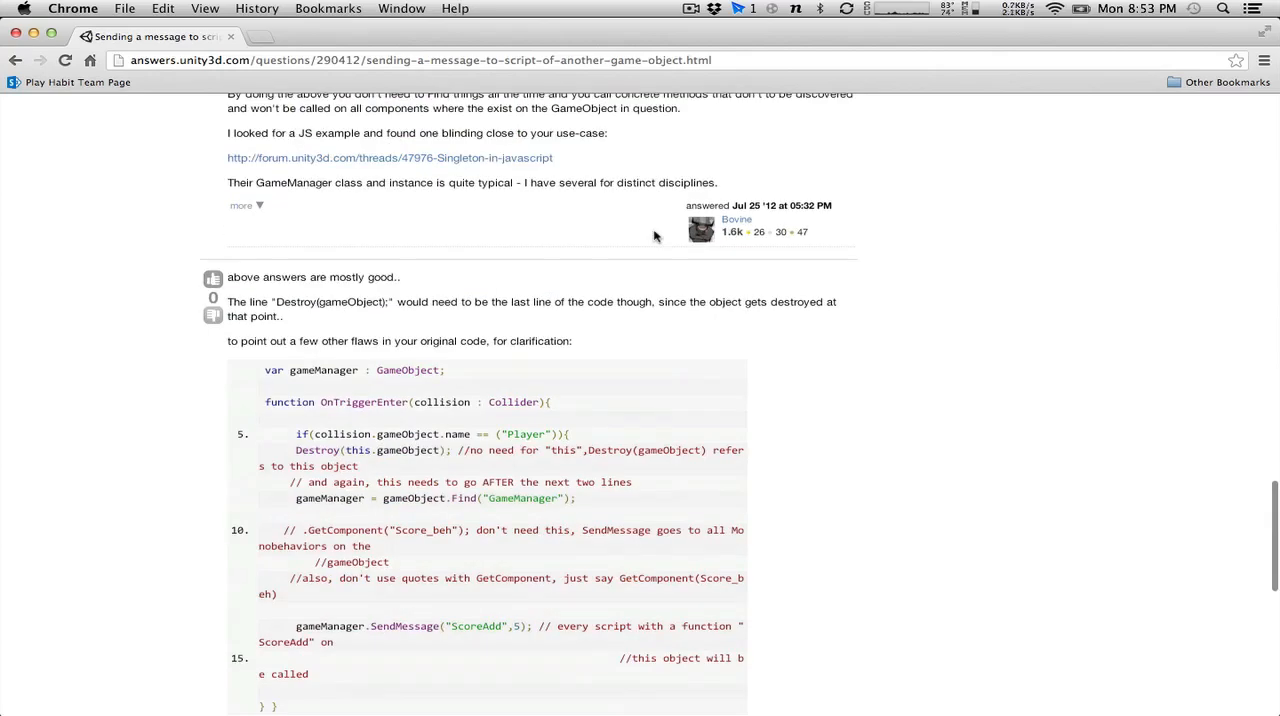
pyautogui.scroll(-3, 655, 237)
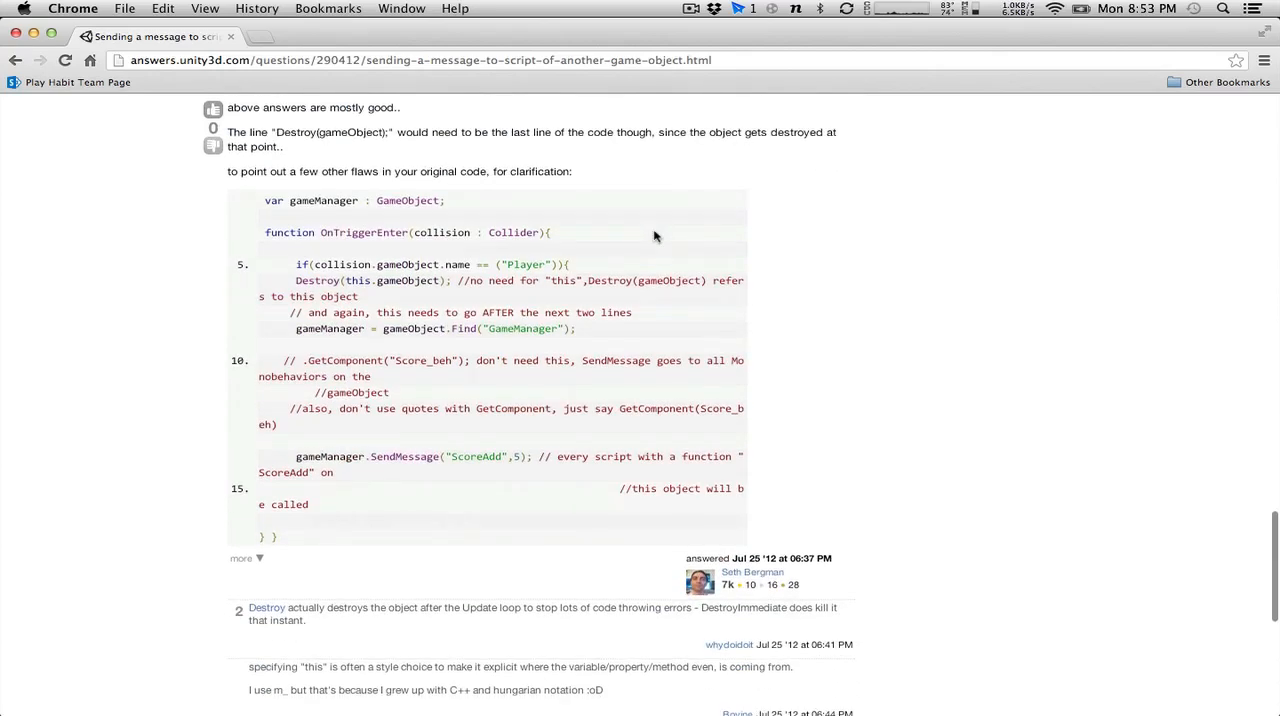
pyautogui.scroll(-9, 655, 237)
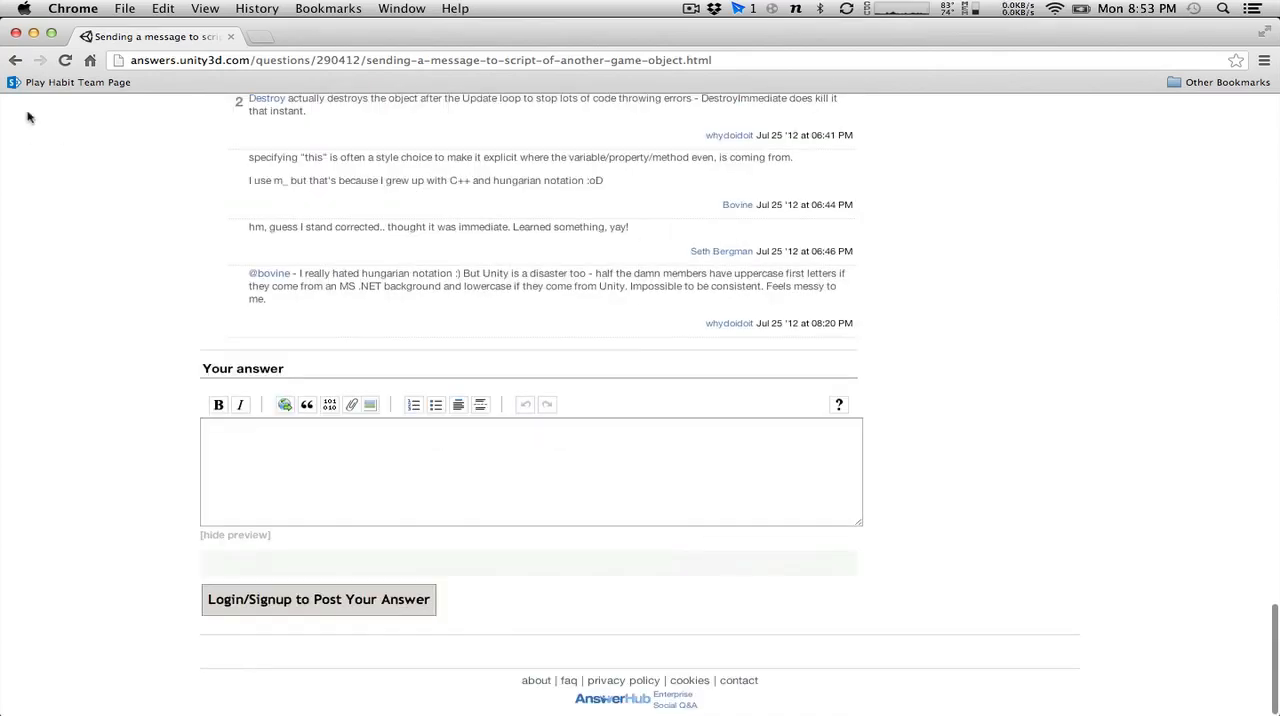
# Return to the search results, add "delegate" to the end of the Google query, and run the search.
pyautogui.click(16, 62)
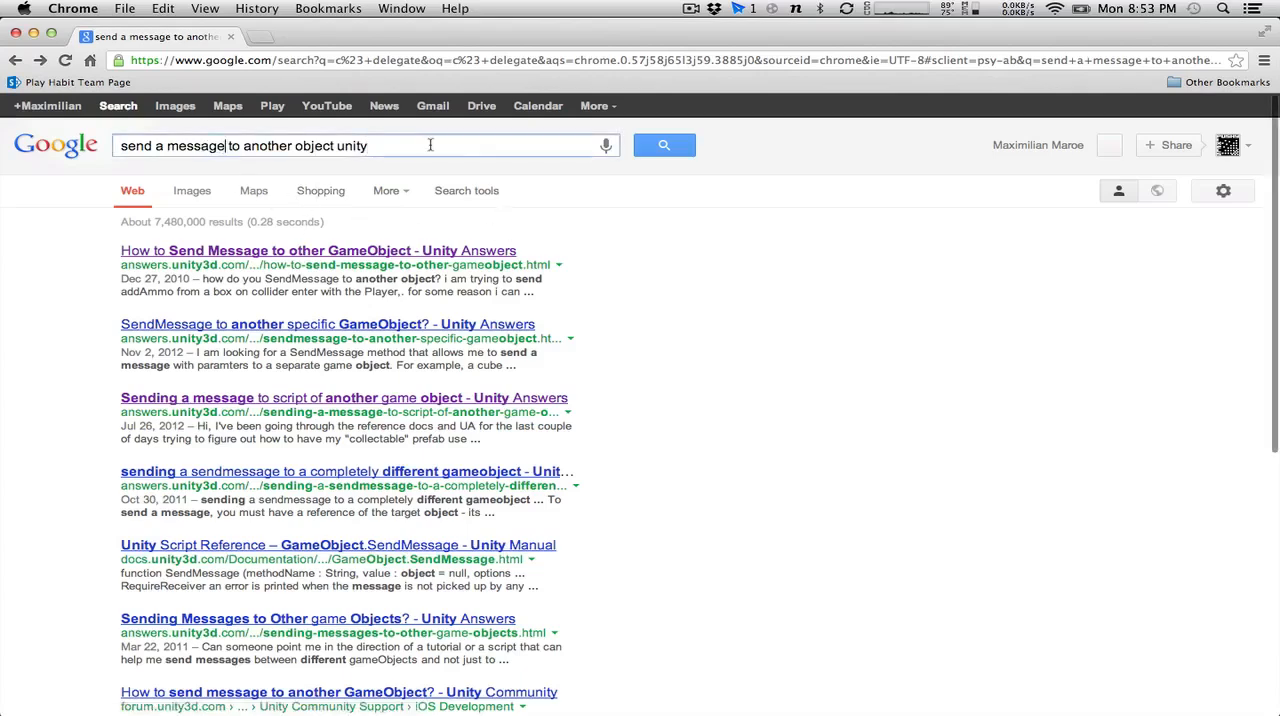
pyautogui.write('delegate')
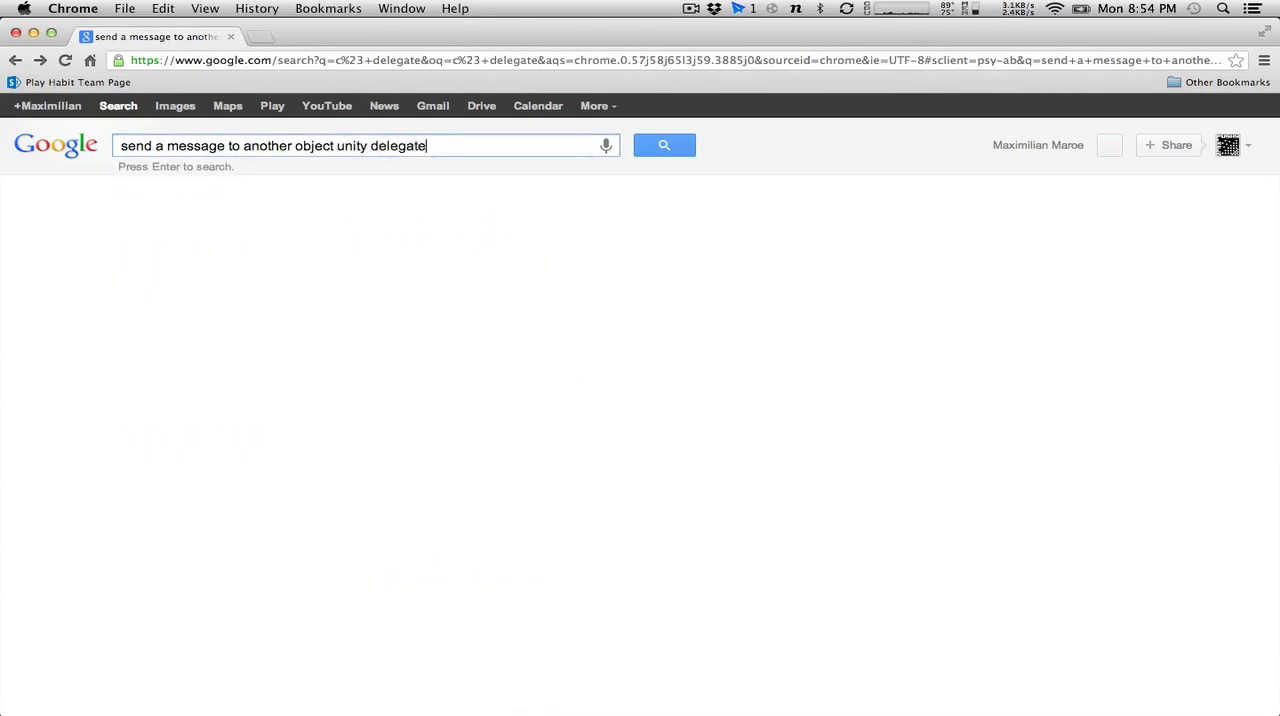
pyautogui.press('Return')
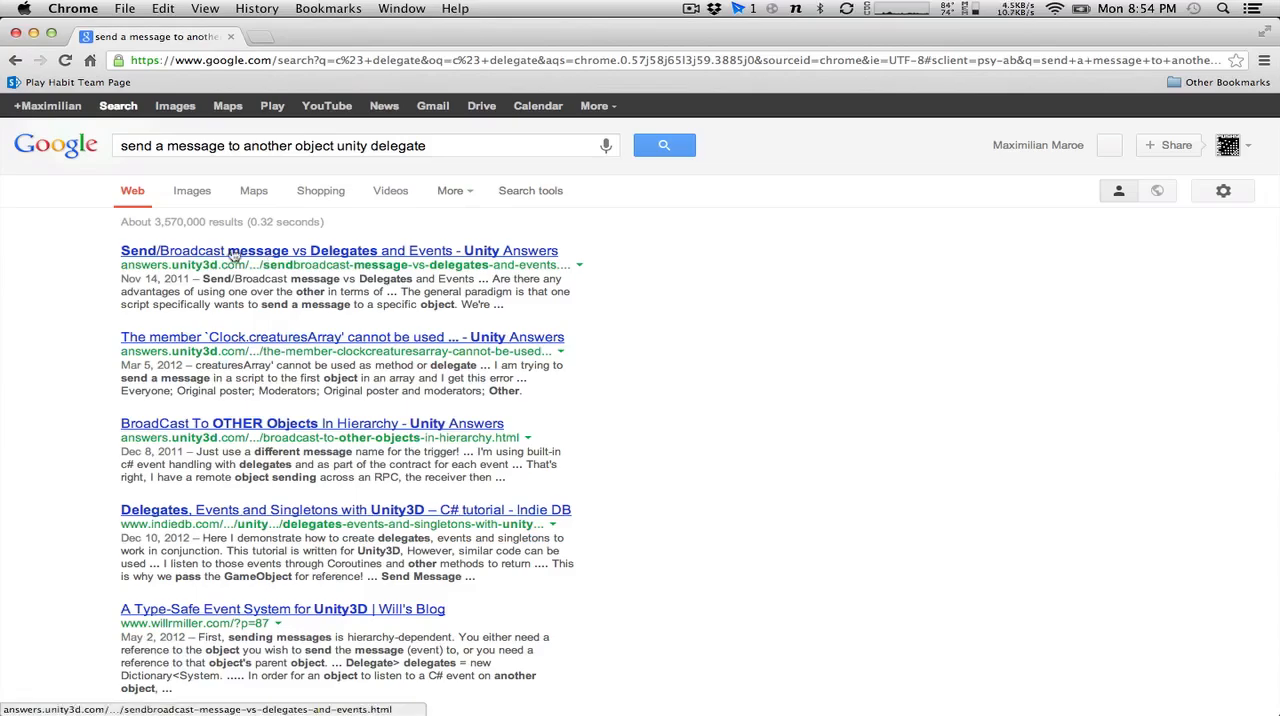
# Open and read the Unity Answers question "Send/Broadcast message vs Delegates and Events", and return to the search results.
pyautogui.click(233, 256)
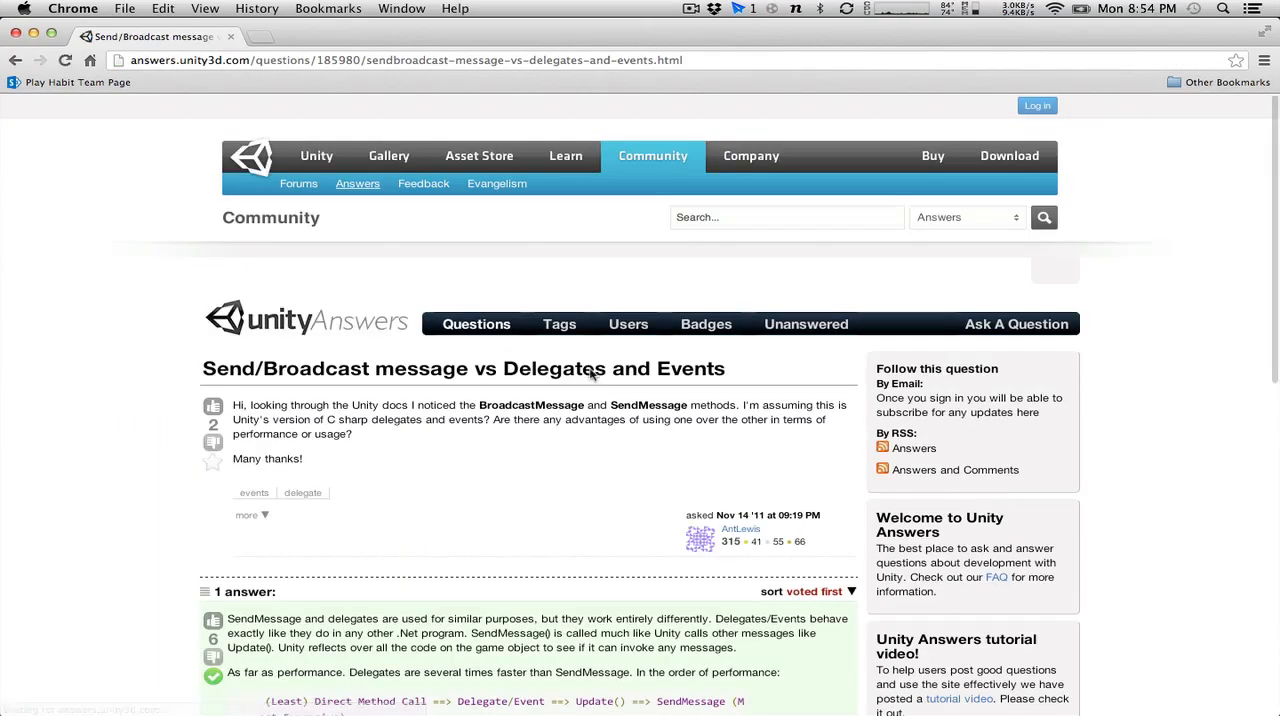
pyautogui.scroll(-3, 713, 444)
pyautogui.scroll(-3, 709, 446)
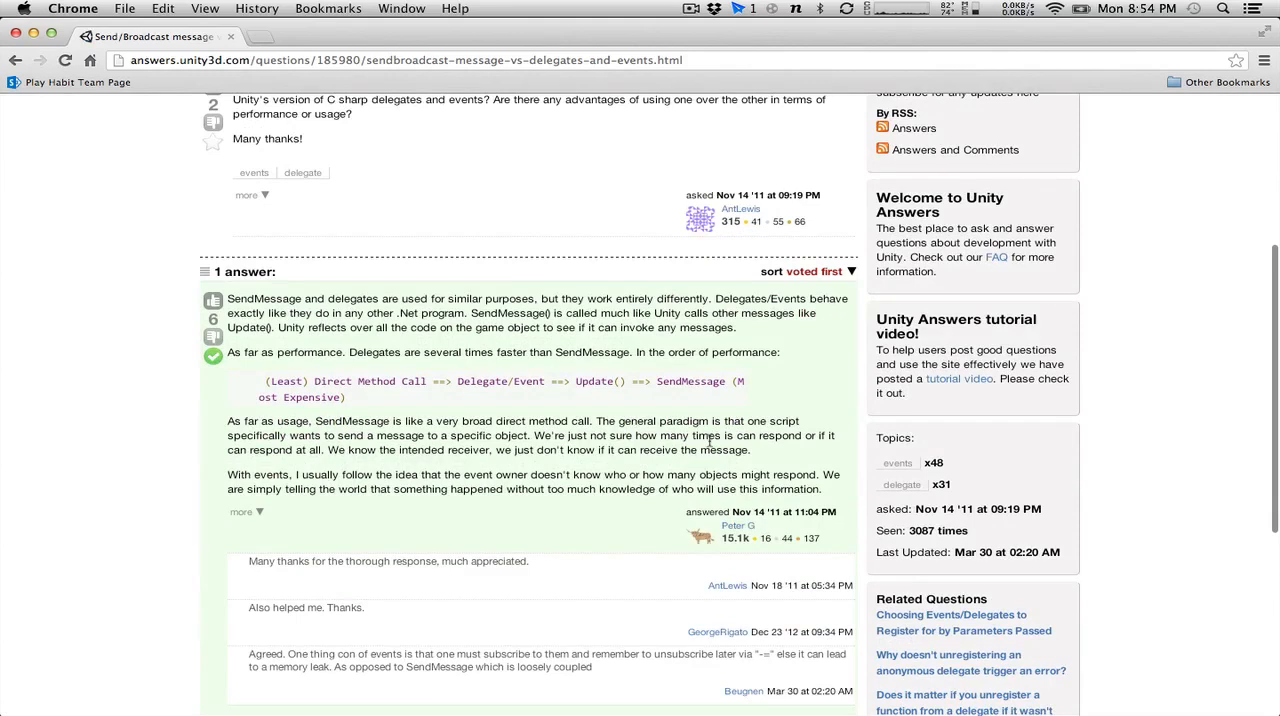
pyautogui.scroll(-2, 710, 441)
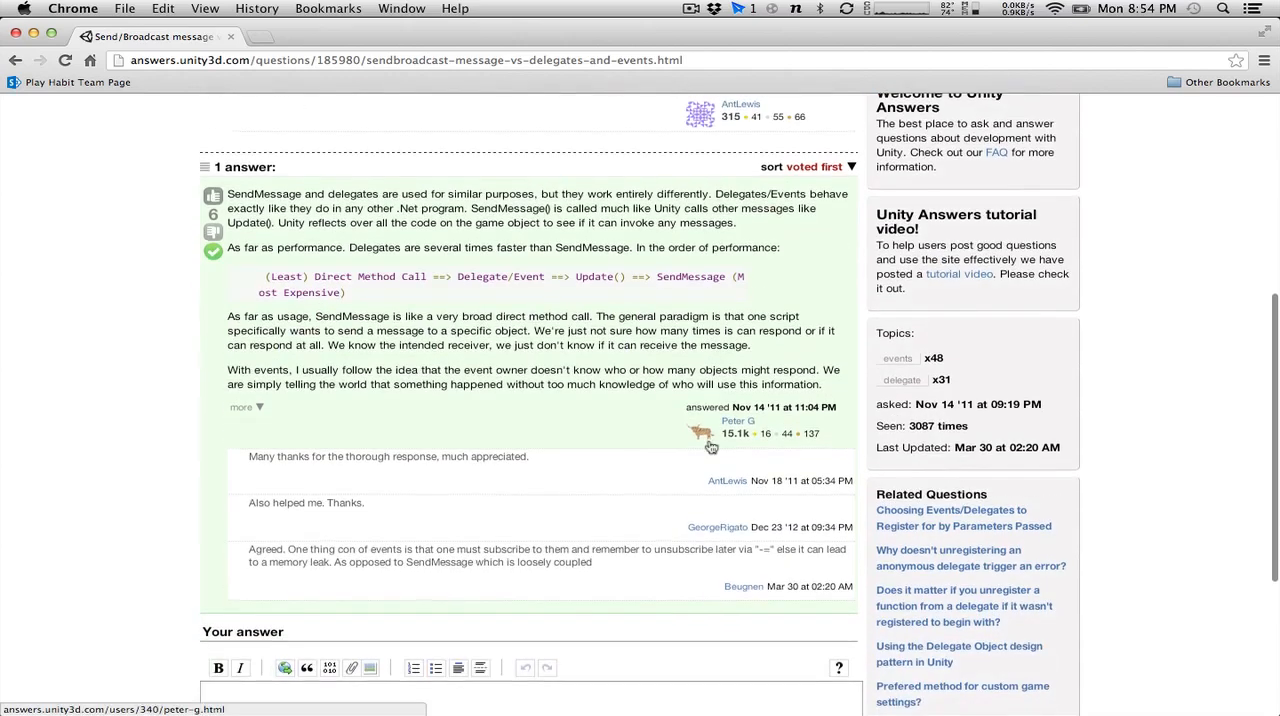
pyautogui.scroll(-1, 710, 446)
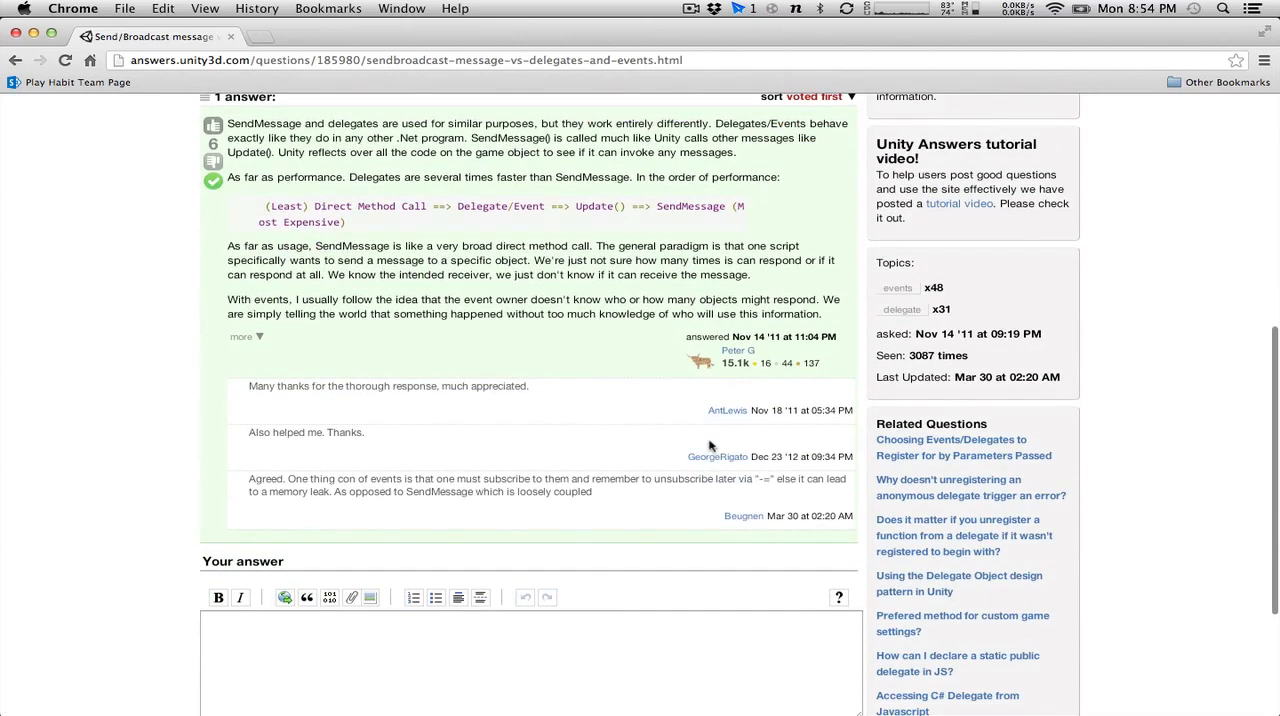
pyautogui.click(16, 60)
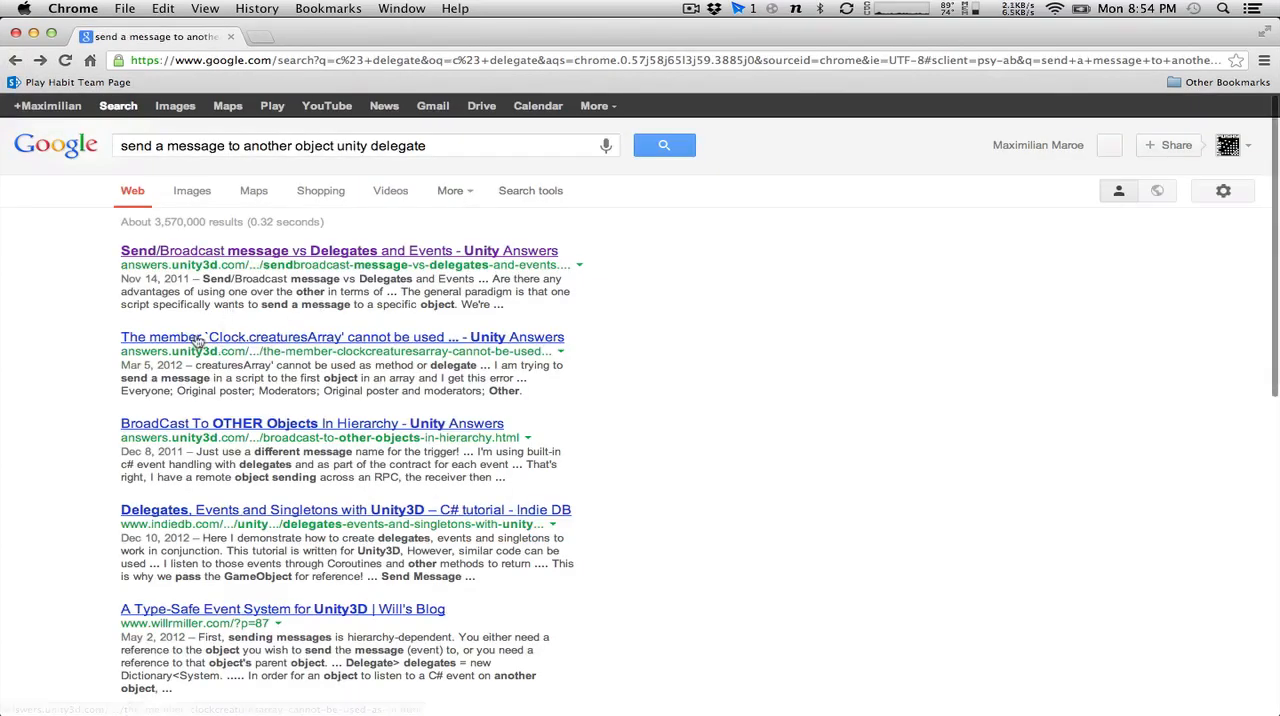
# Open the Indie DB tutorial "Delegates, Events and Singletons with Unity3D" and read its Delegate and Event section with the code examples.
pyautogui.click(198, 341)
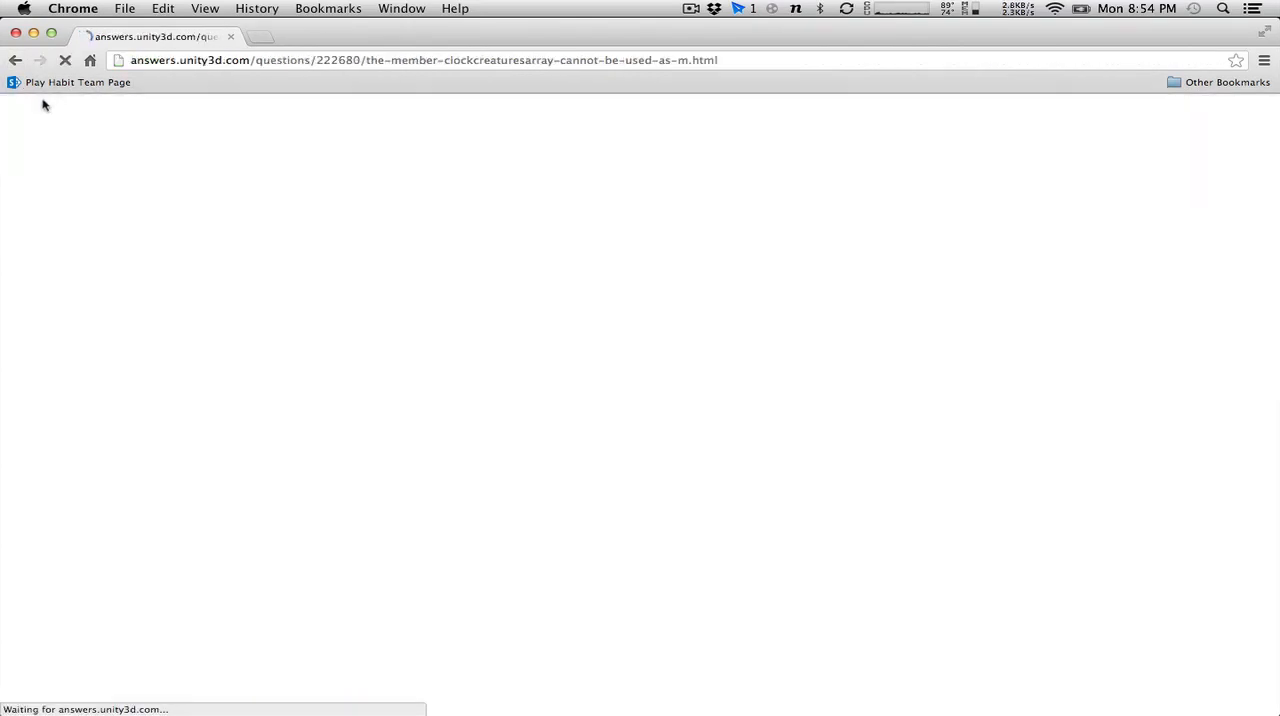
pyautogui.click(15, 60)
pyautogui.click(244, 513)
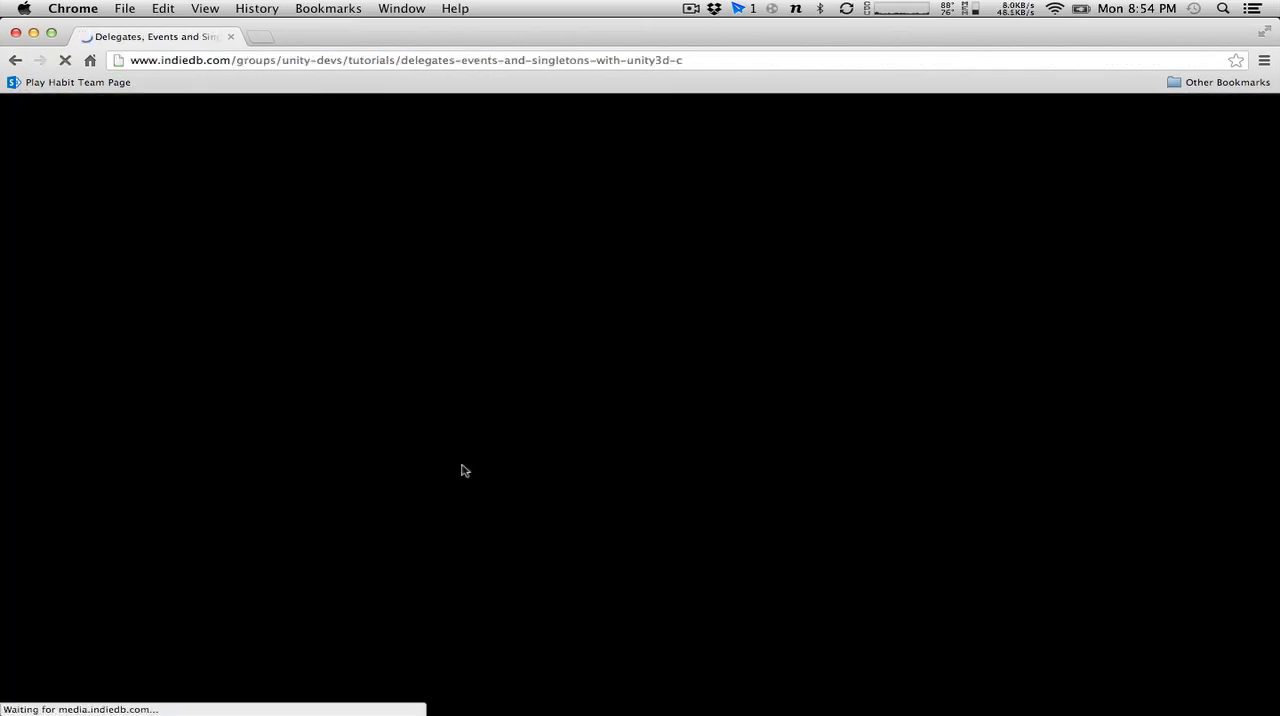
pyautogui.scroll(-3, 462, 470)
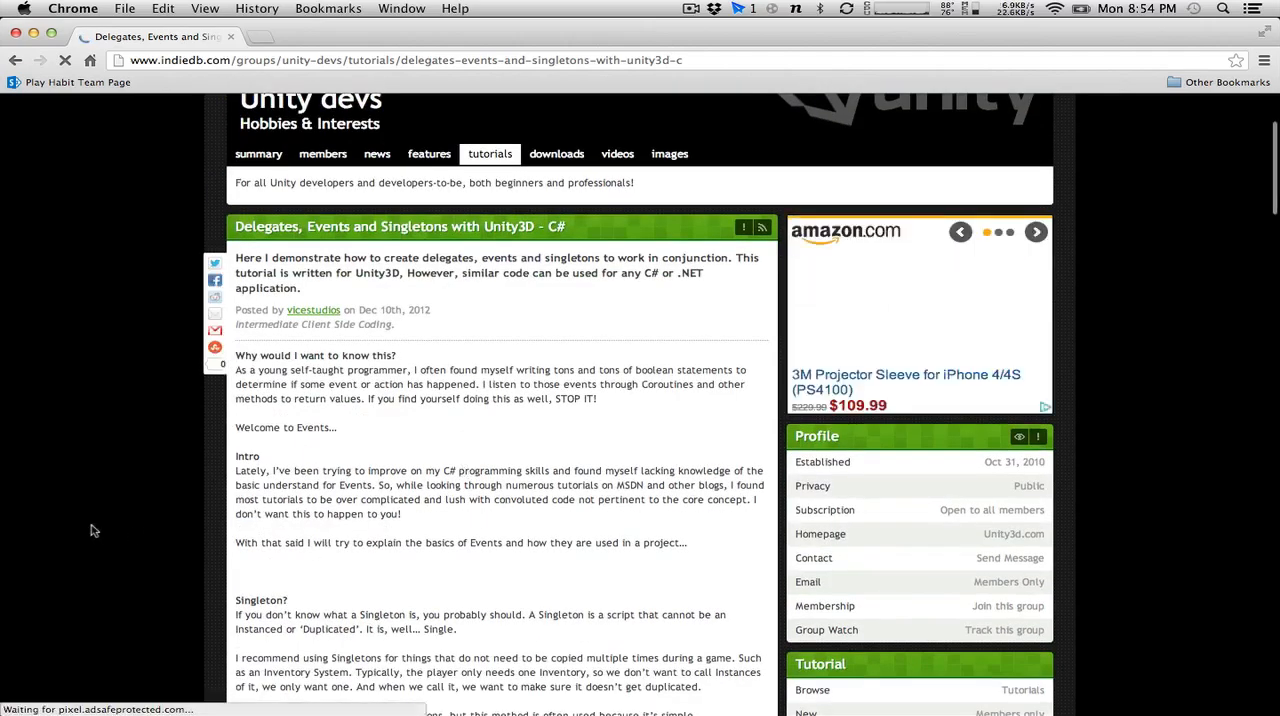
pyautogui.scroll(-10, 326, 548)
pyautogui.scroll(3, 320, 398)
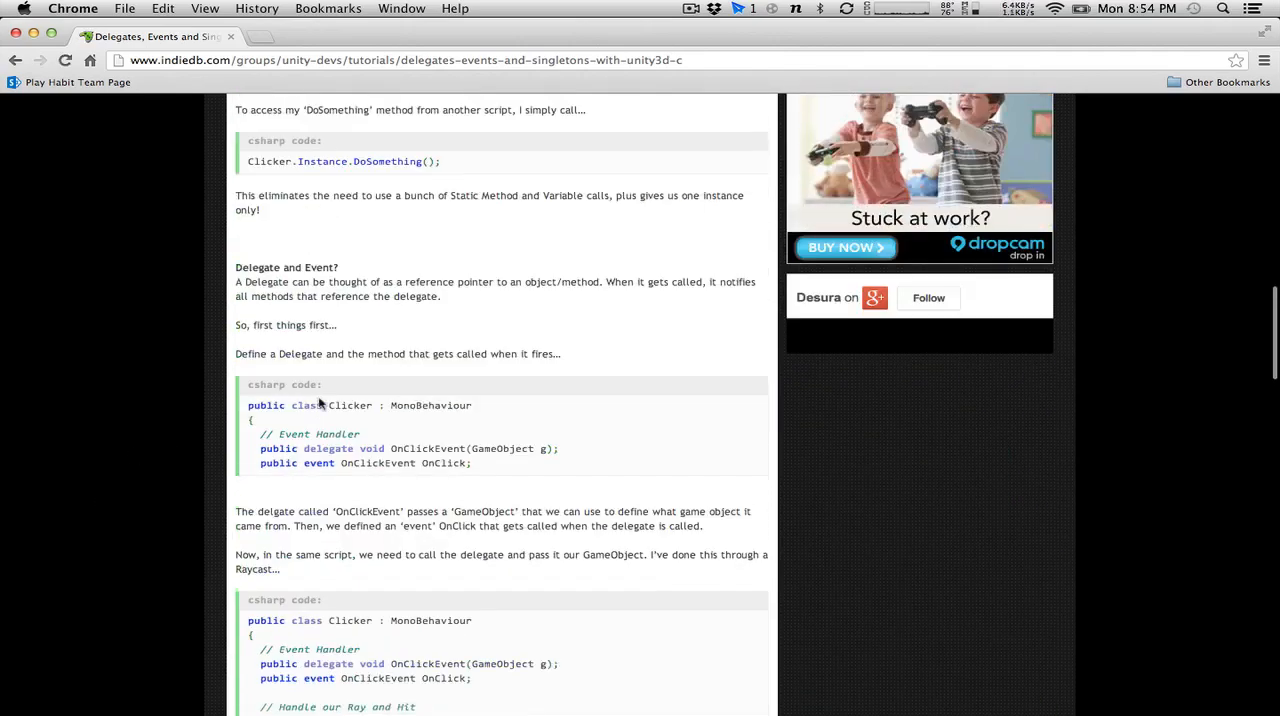
pyautogui.scroll(-5, 319, 398)
pyautogui.scroll(3, 319, 398)
pyautogui.scroll(2, 319, 398)
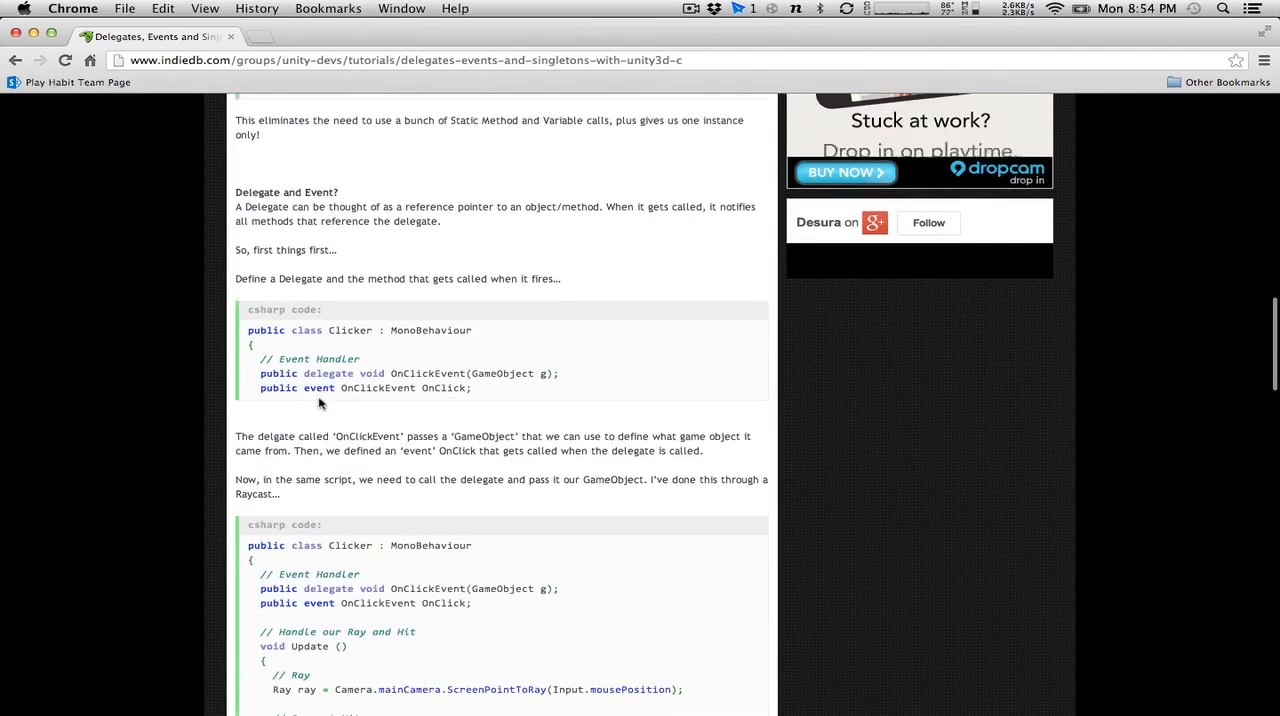
pyautogui.scroll(-3, 320, 400)
pyautogui.scroll(1, 320, 400)
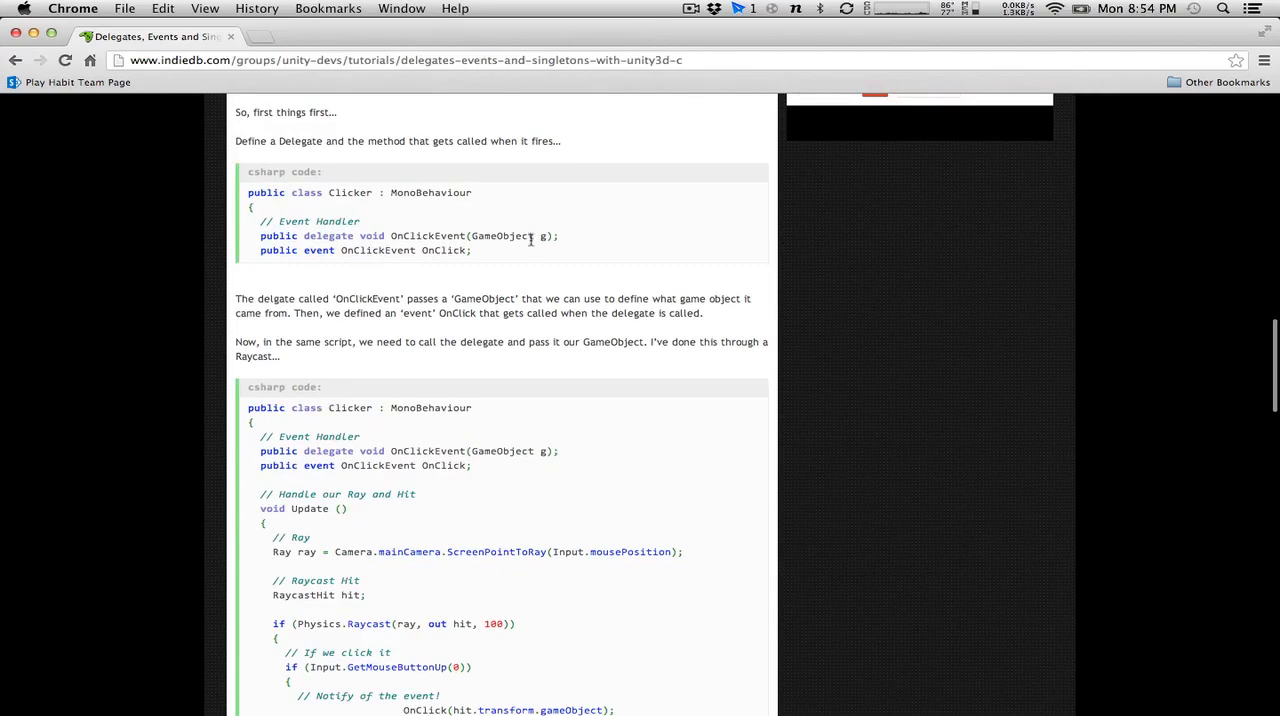
# Copy the tutorial's OnClickEvent delegate and OnClick event declarations, switch to MonoDevelop, and paste them below the score variable in ScoreManager.cs.
pyautogui.moveTo(537, 254); pyautogui.dragTo(226, 232)
pyautogui.press('super+c')
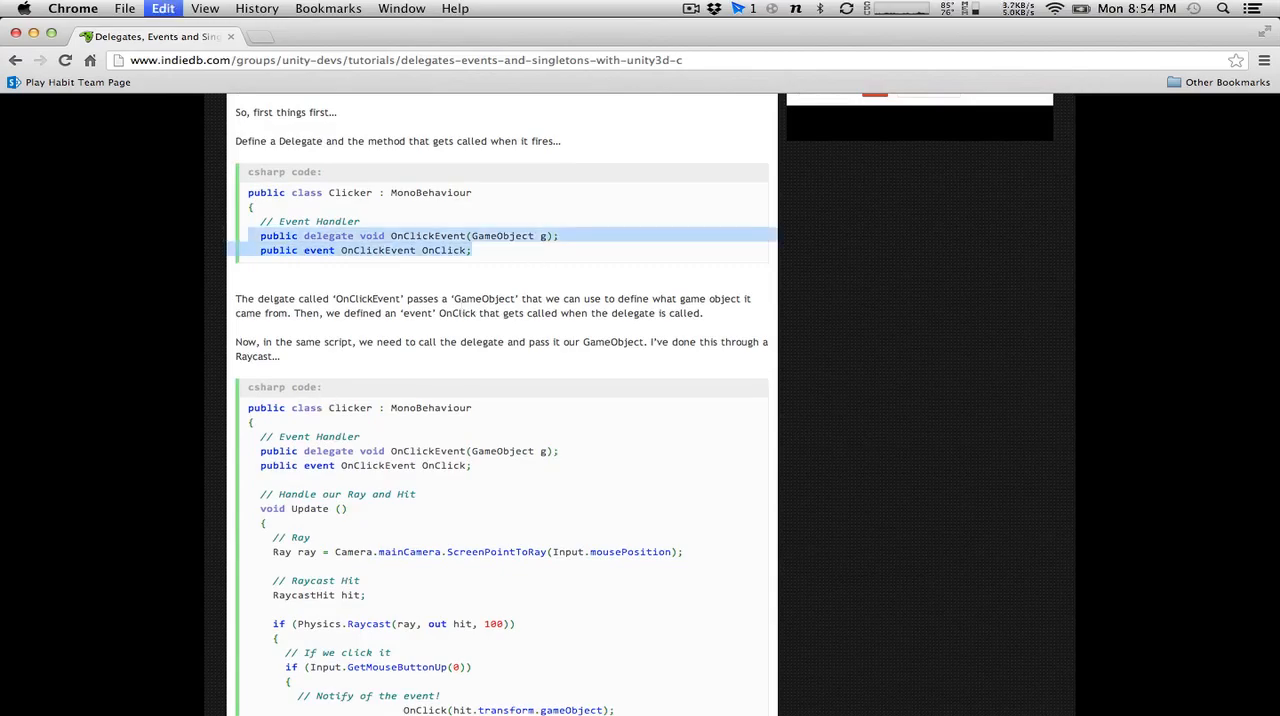
pyautogui.press('super+Tab')
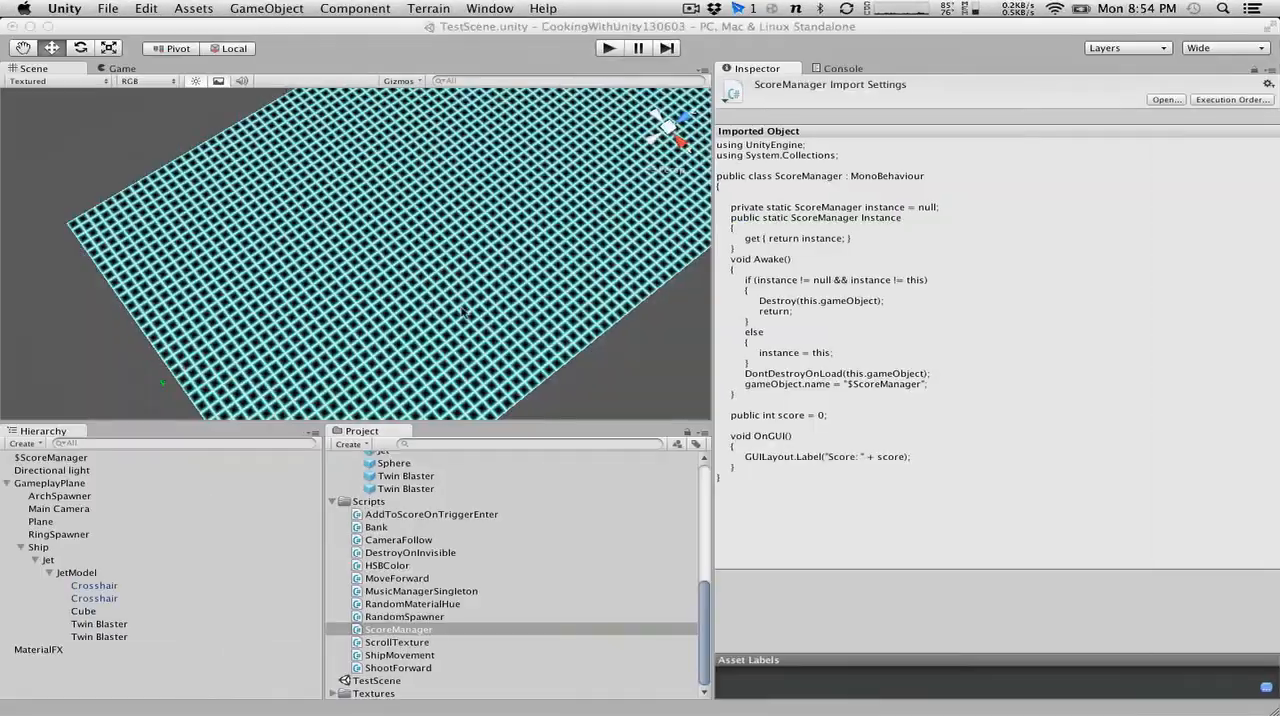
pyautogui.press('super+Tab')
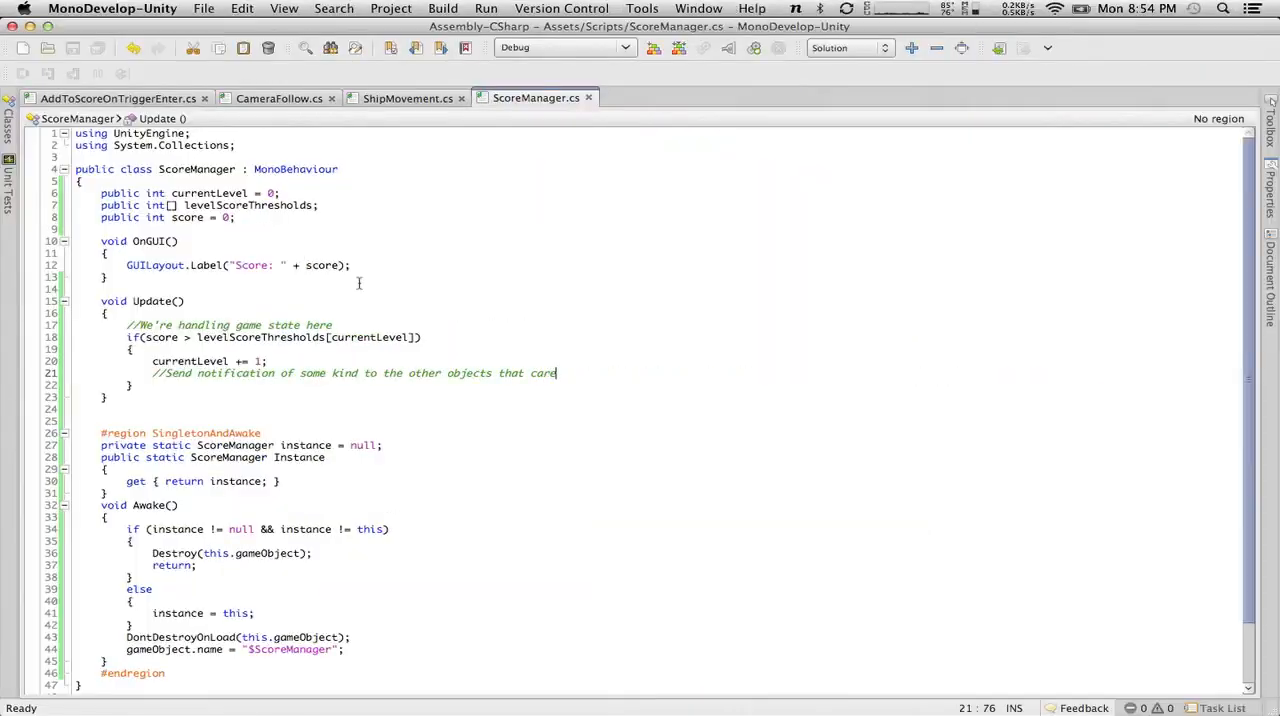
pyautogui.click(268, 220)
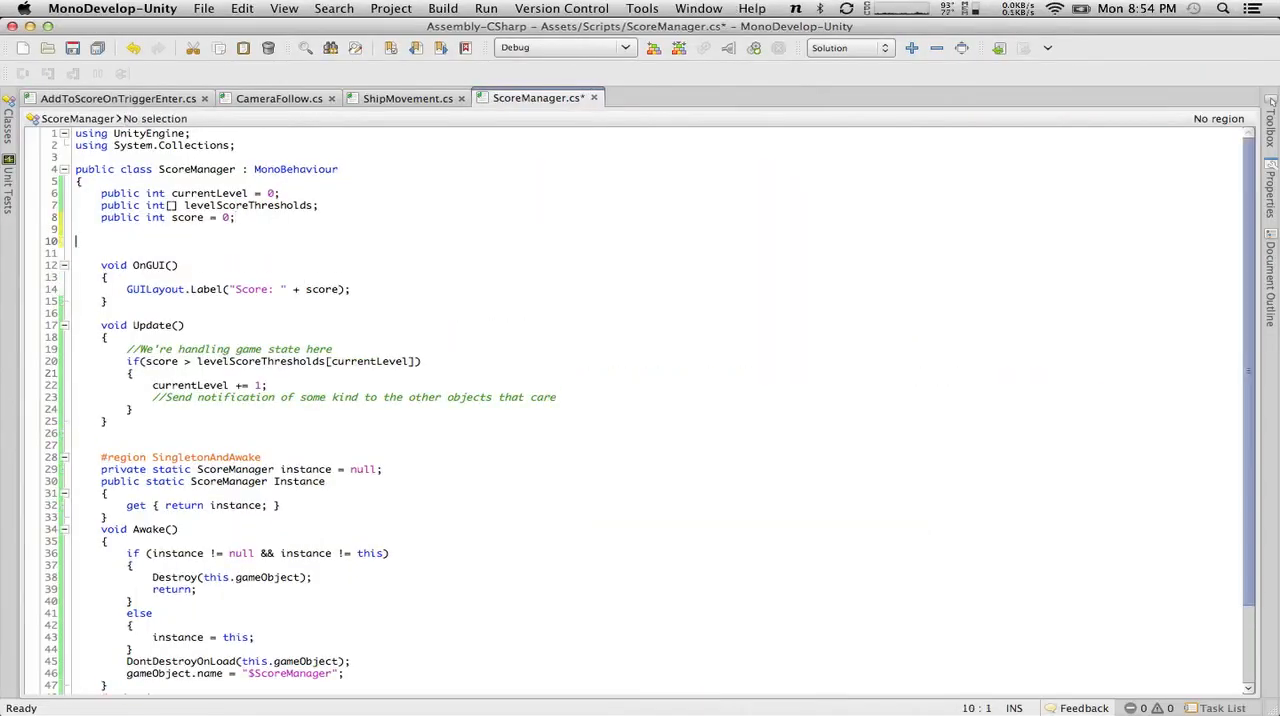
pyautogui.press('super+v')
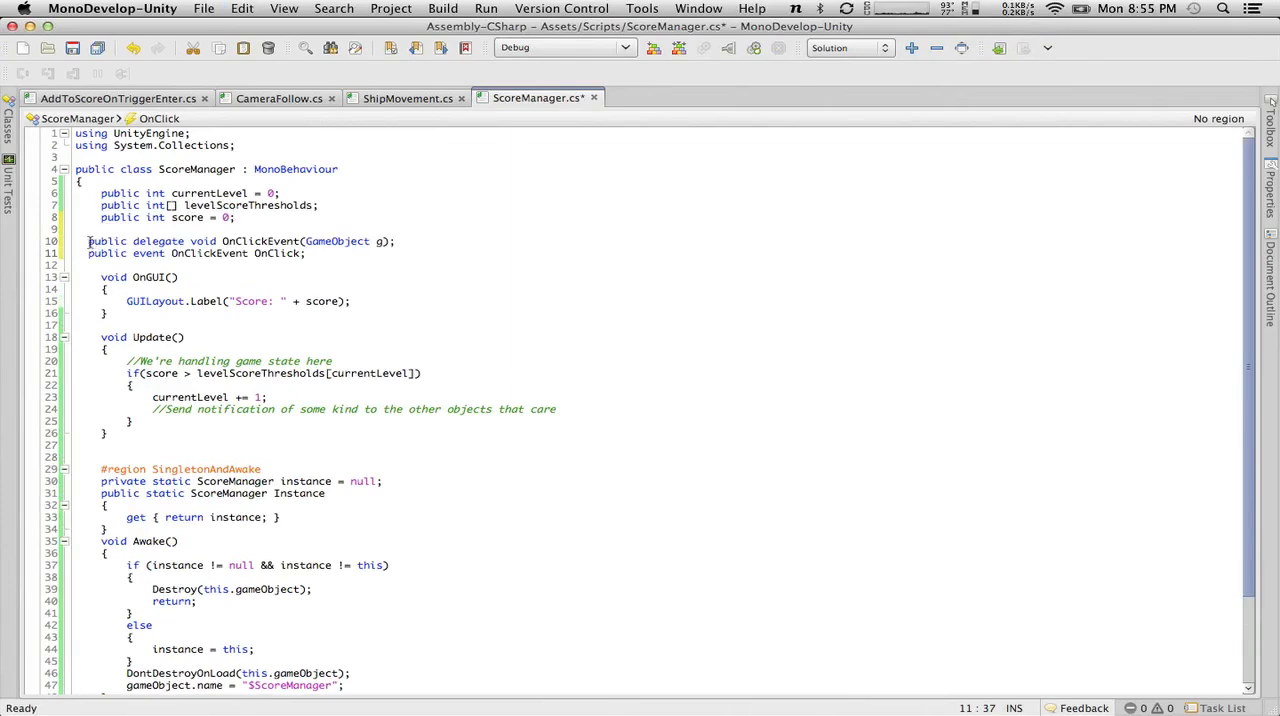
# Indent the pasted delegate and event declarations to align with the other ScoreManager members.
pyautogui.click(88, 241)
pyautogui.press('Tab')
pyautogui.click(88, 253)
pyautogui.press('Tab')
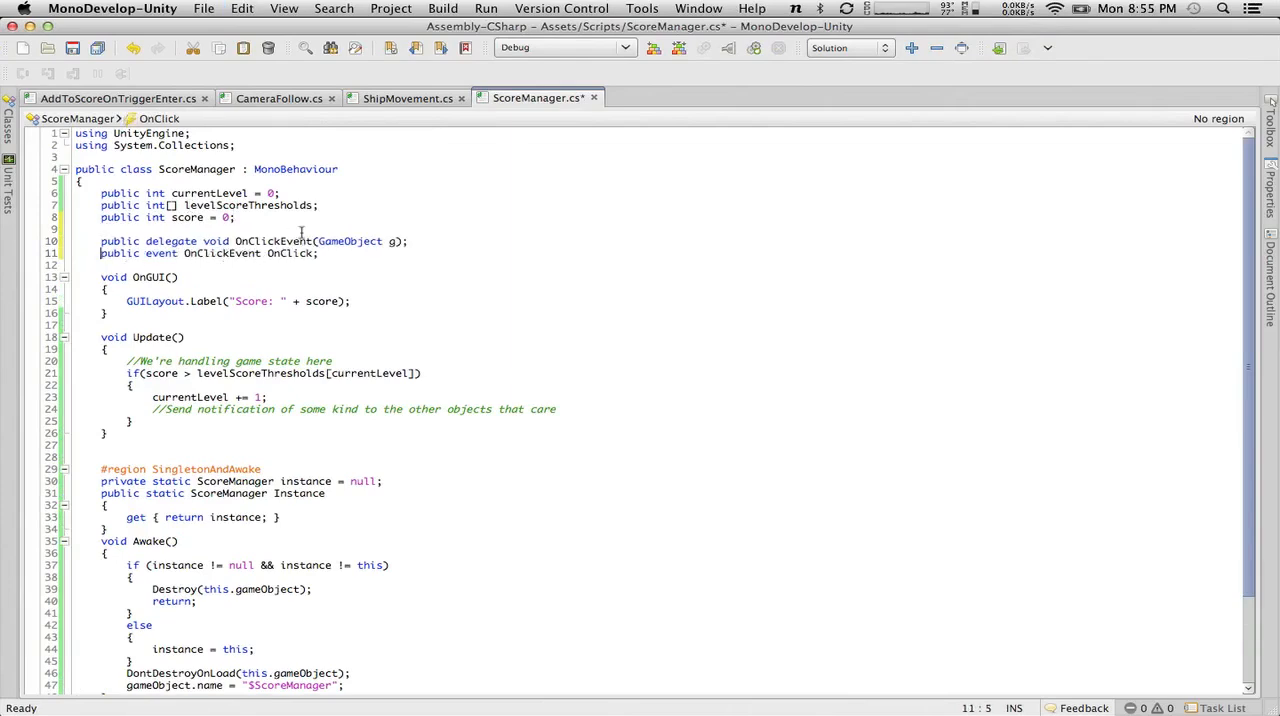
# Rename the delegate OnClickEvent to LevelChanged and replace its GameObject parameter with "int newLevel".
pyautogui.doubleClick(286, 241)
pyautogui.write('LevelChanged')
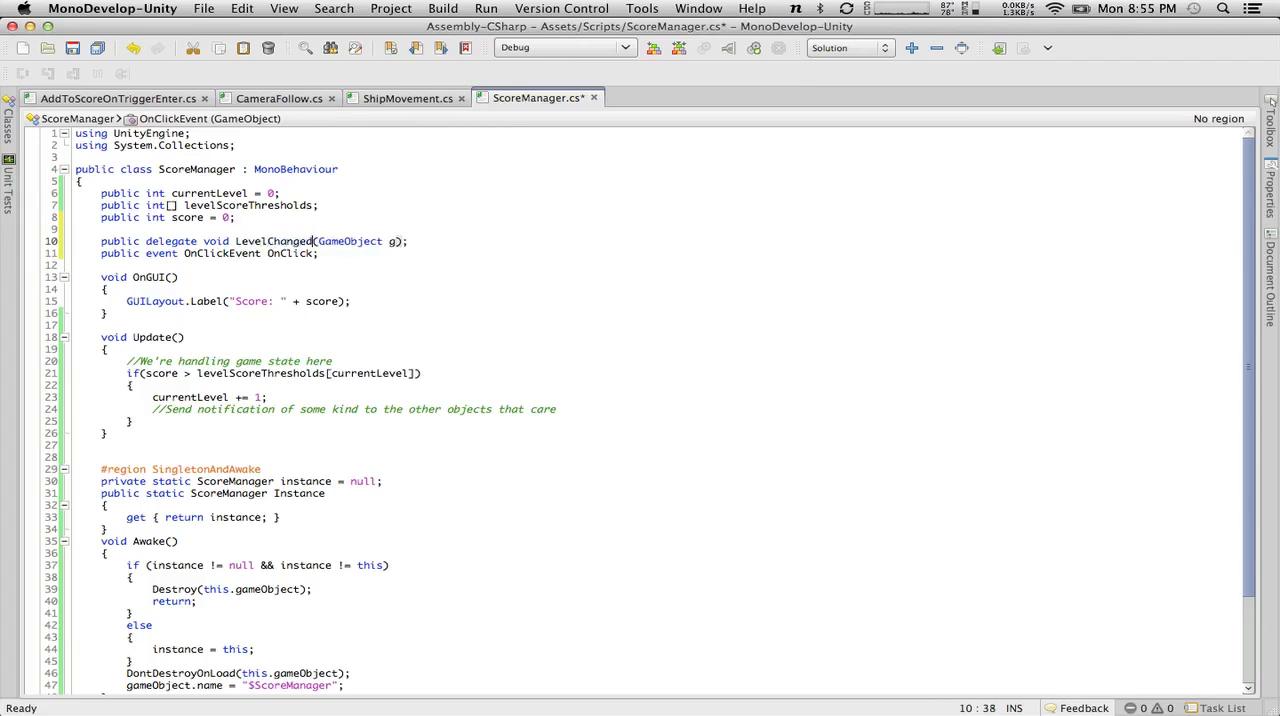
pyautogui.moveTo(400, 241); pyautogui.dragTo(319, 241)
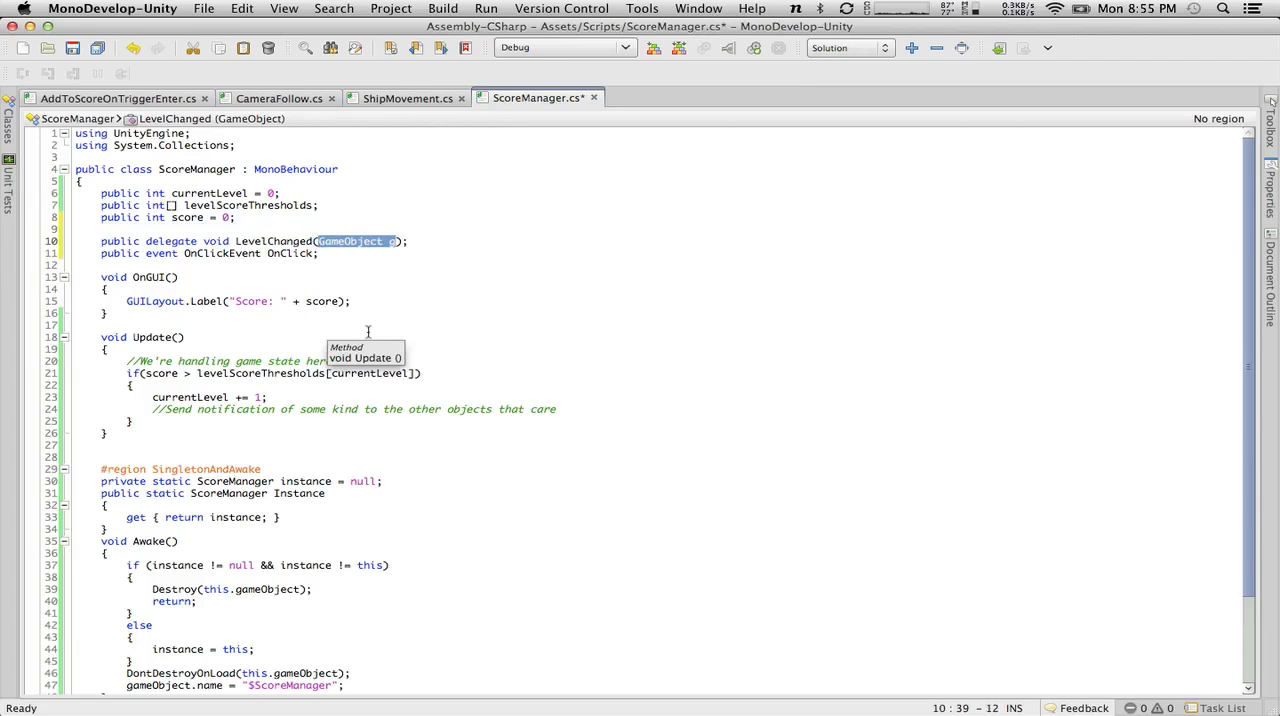
pyautogui.write('int level')
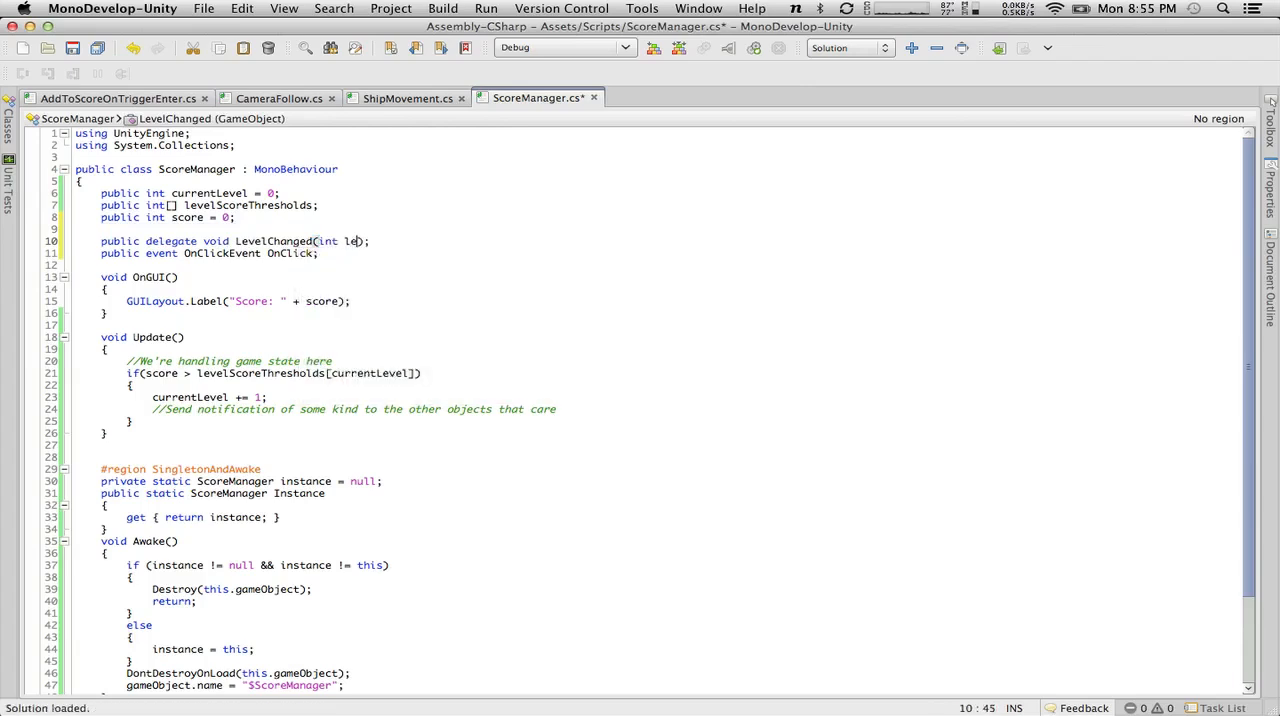
pyautogui.press('BackSpace')
pyautogui.press('BackSpace')
pyautogui.press('BackSpace')
pyautogui.press('BackSpace')
pyautogui.press('BackSpace')
pyautogui.write('newLevel')
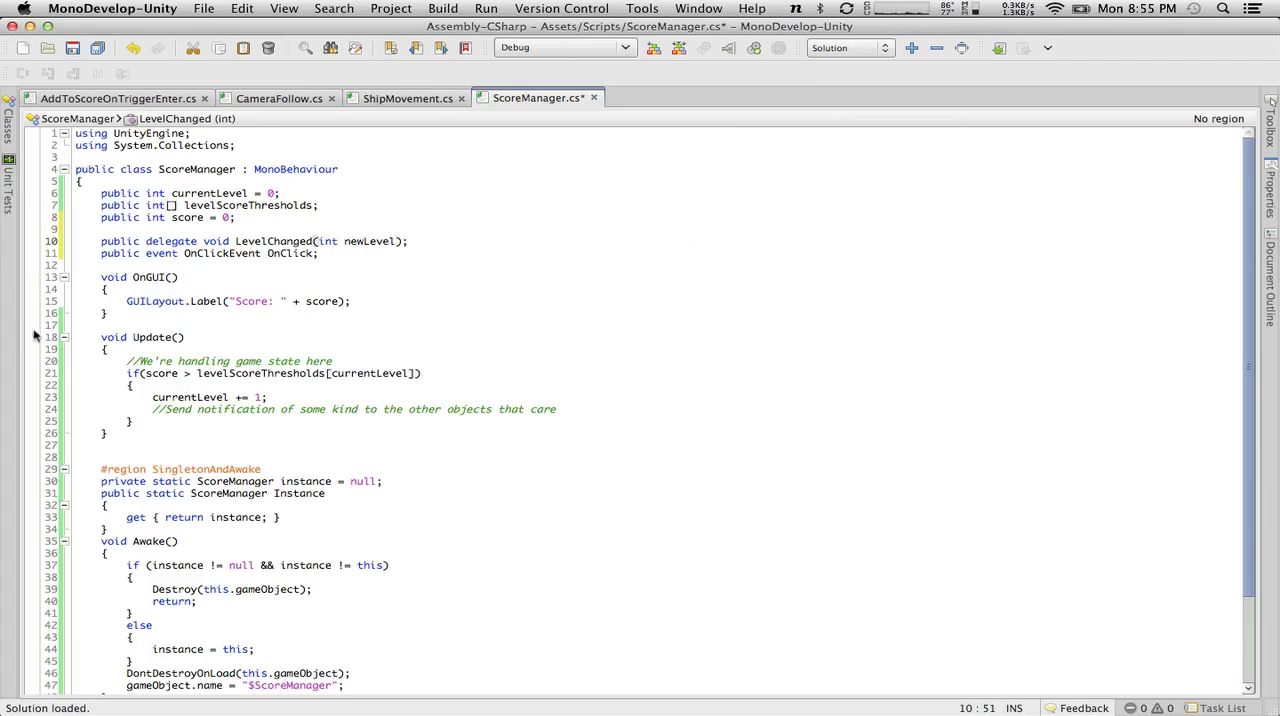
# Try replacing the event's type OnClickEvent with LevelChanged, and undo the replacement.
pyautogui.doubleClick(287, 241)
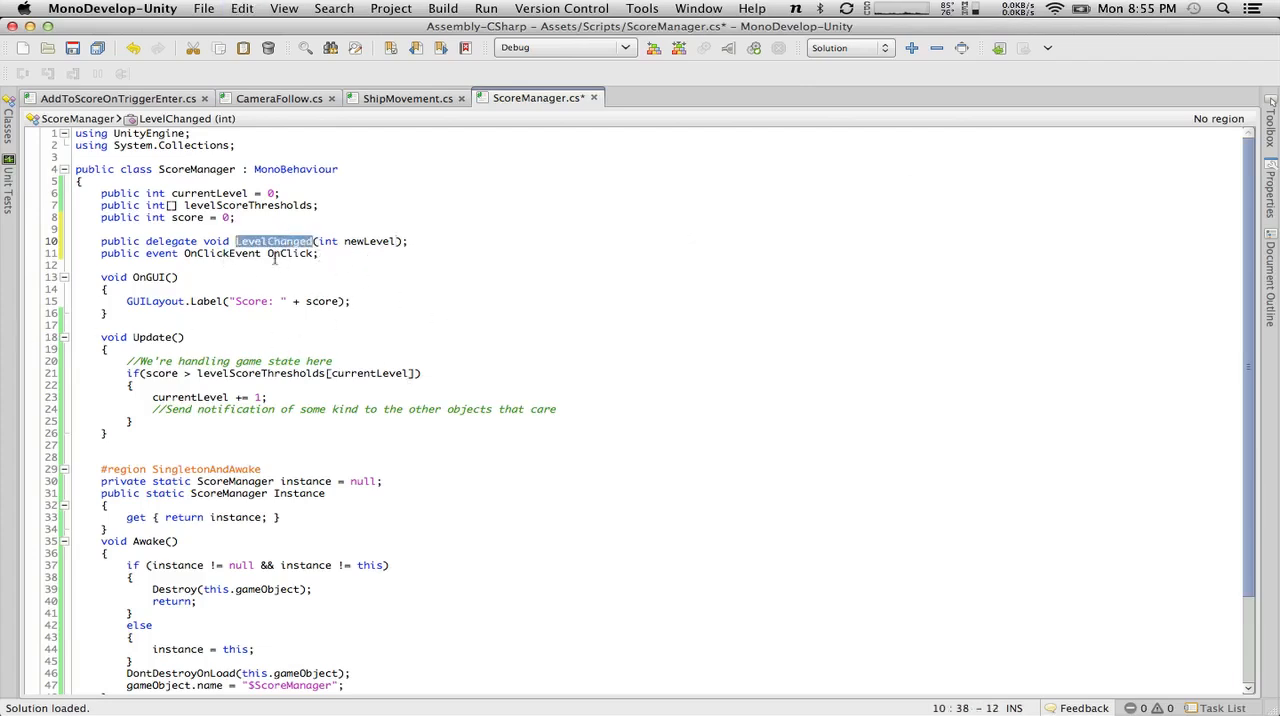
pyautogui.doubleClick(211, 254)
pyautogui.press('super+v')
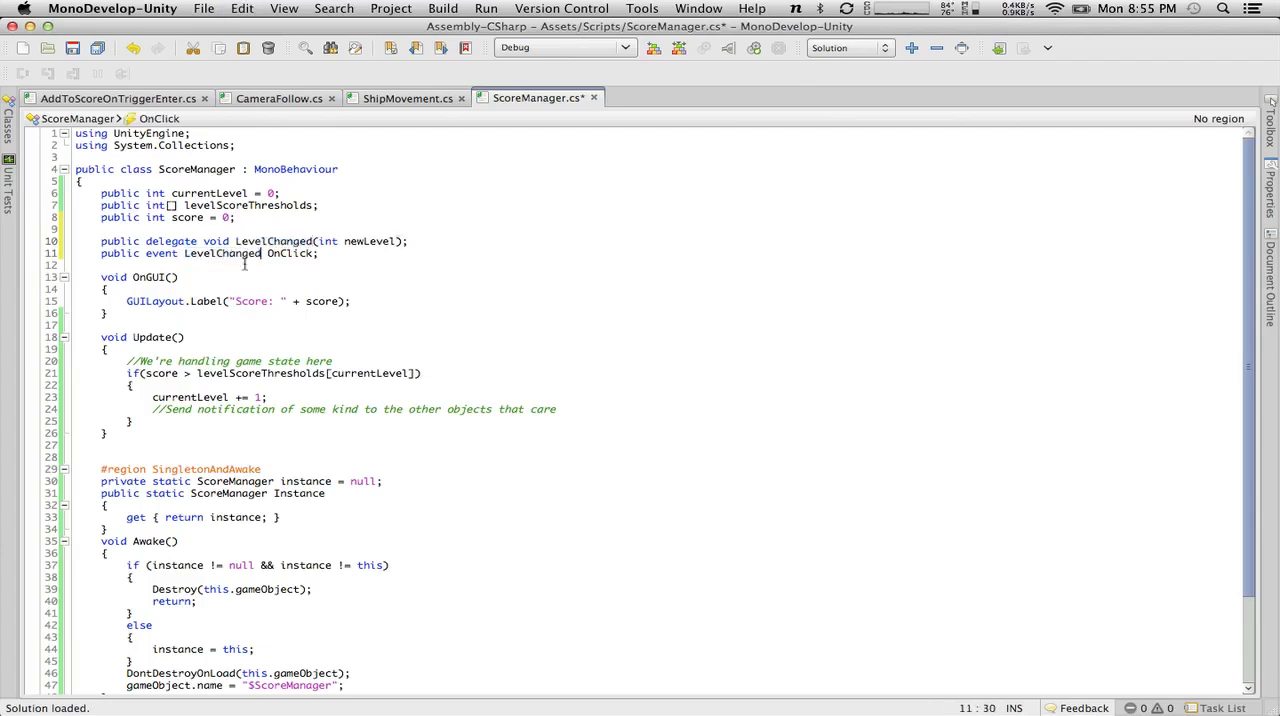
pyautogui.press('super+z')
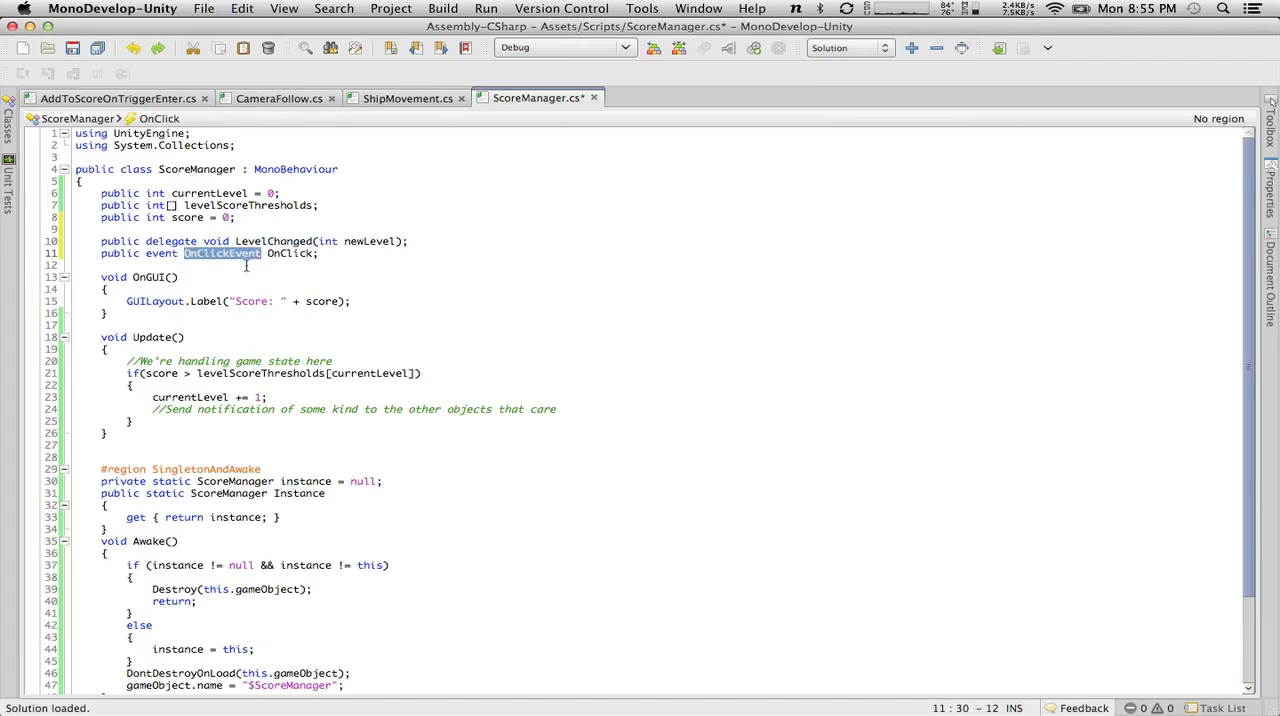
# Undo the edits to the delegate declaration back to its original OnClickEvent(GameObject g) form.
pyautogui.press('super+z')
pyautogui.press('super+z')
pyautogui.press('super+z')
pyautogui.press('super+z')
pyautogui.press('super+z')
pyautogui.press('super+z')
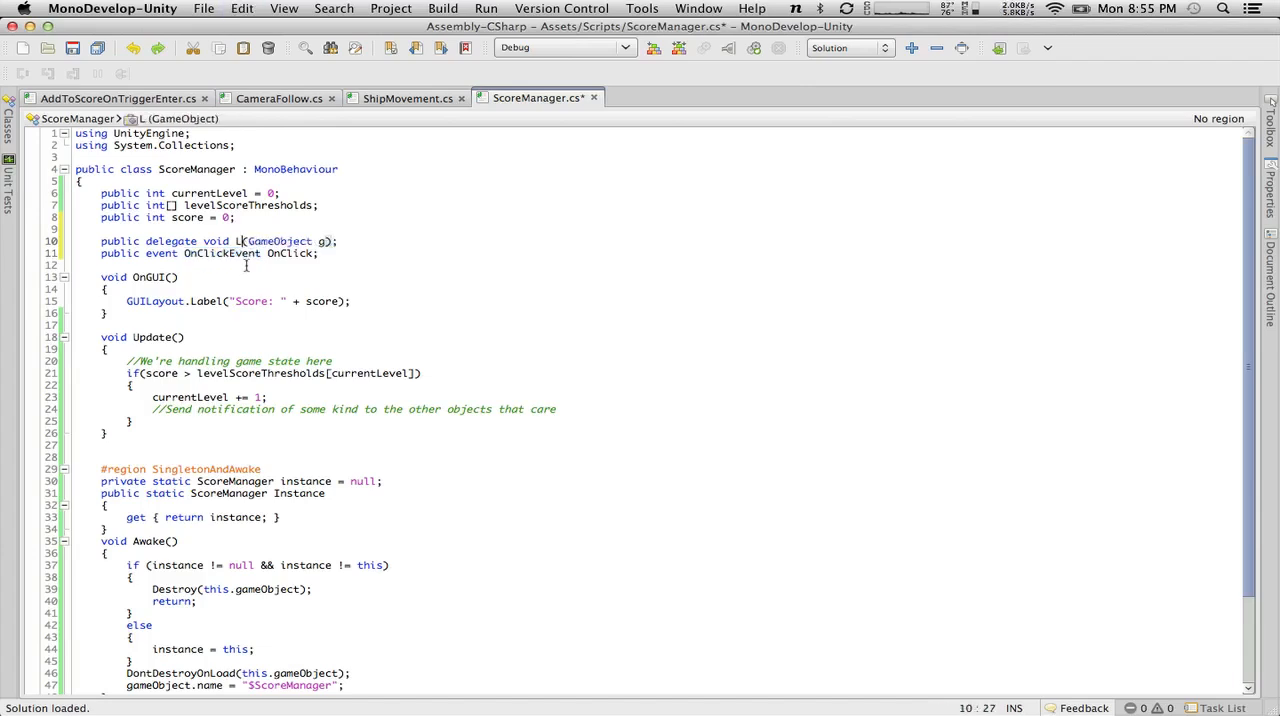
pyautogui.press('super+z')
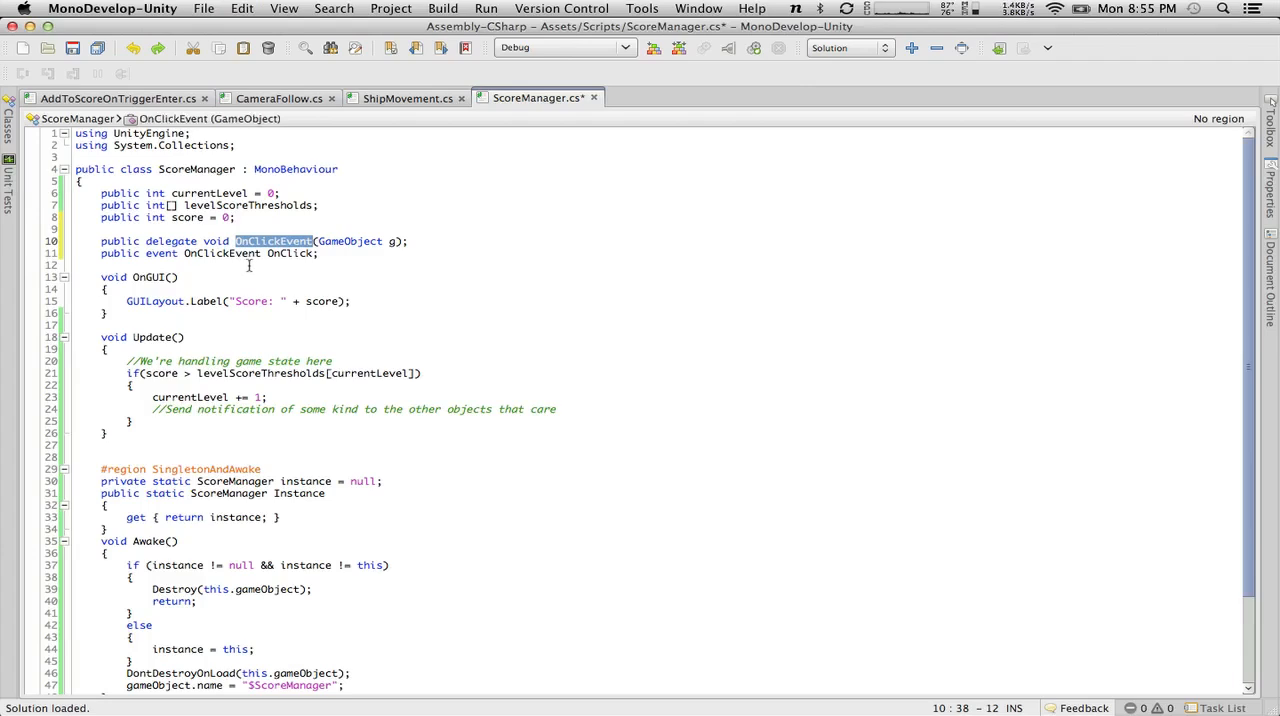
pyautogui.moveTo(209, 254)
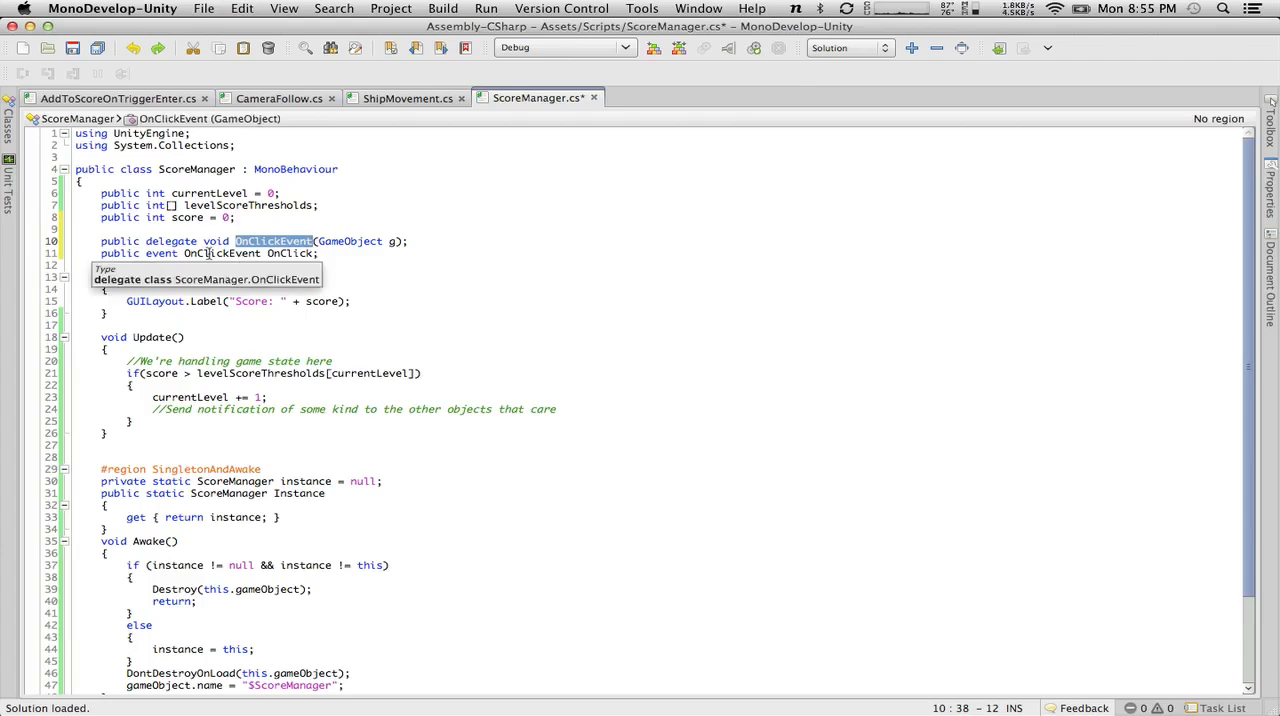
# Redo the undone edits, restoring the delegate LevelChanged(int newLevel) and LevelChanged as the event's type.
pyautogui.press('super+z')
pyautogui.press('super+z')
pyautogui.press('super+z')
pyautogui.press('super+z')
pyautogui.press('super+z')
pyautogui.press('super+z')
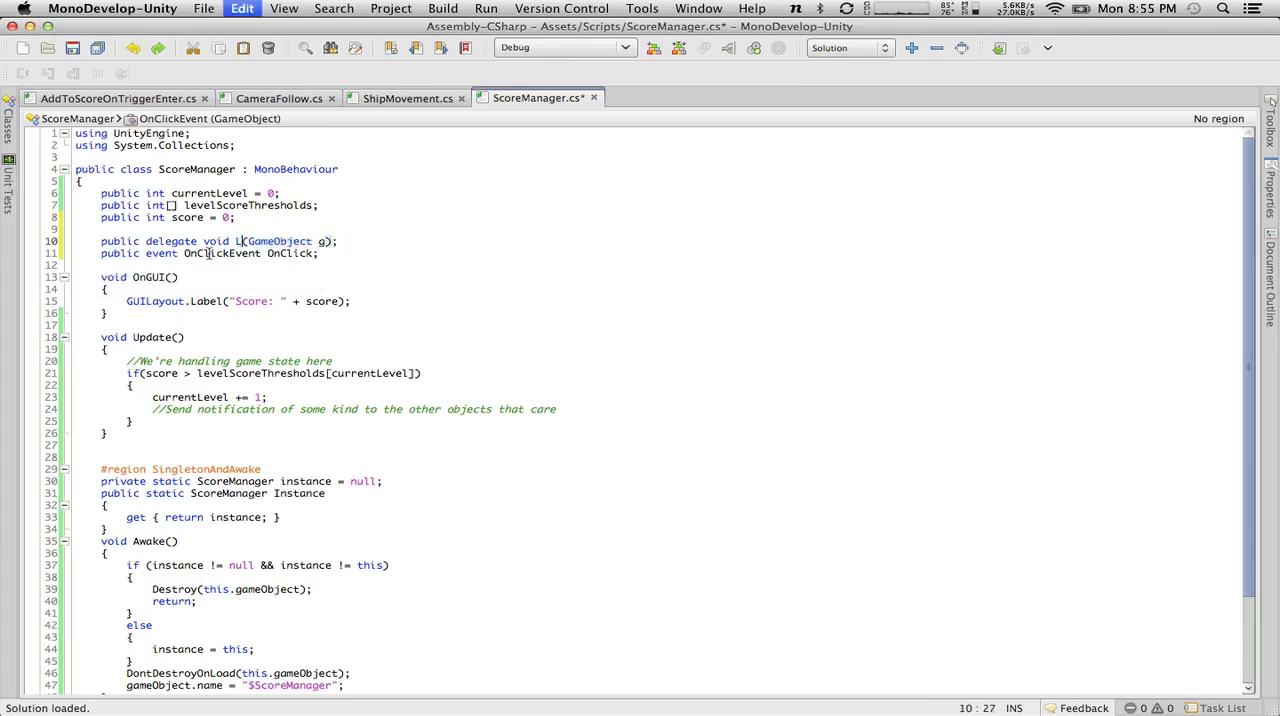
pyautogui.press('super+z')
pyautogui.press('super+z')
pyautogui.press('super+z')
pyautogui.press('super+z')
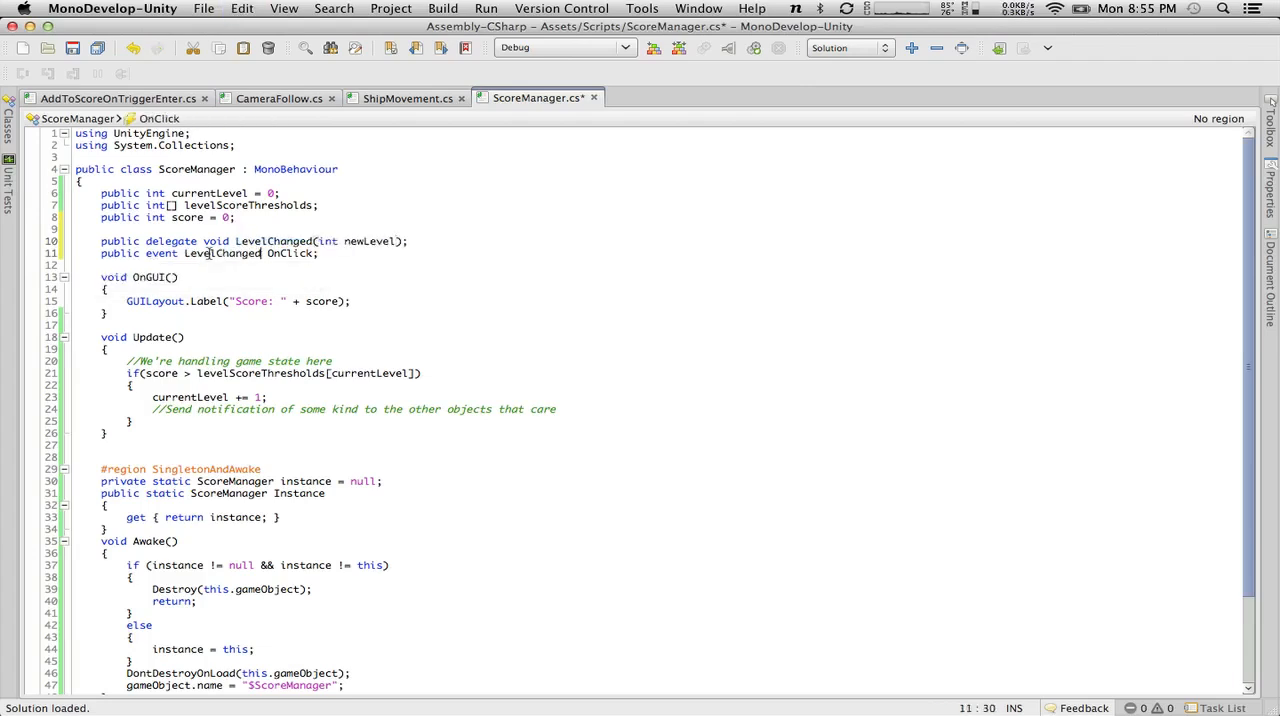
# Rename the event OnClick to LevelChangedEvent.
pyautogui.doubleClick(286, 253)
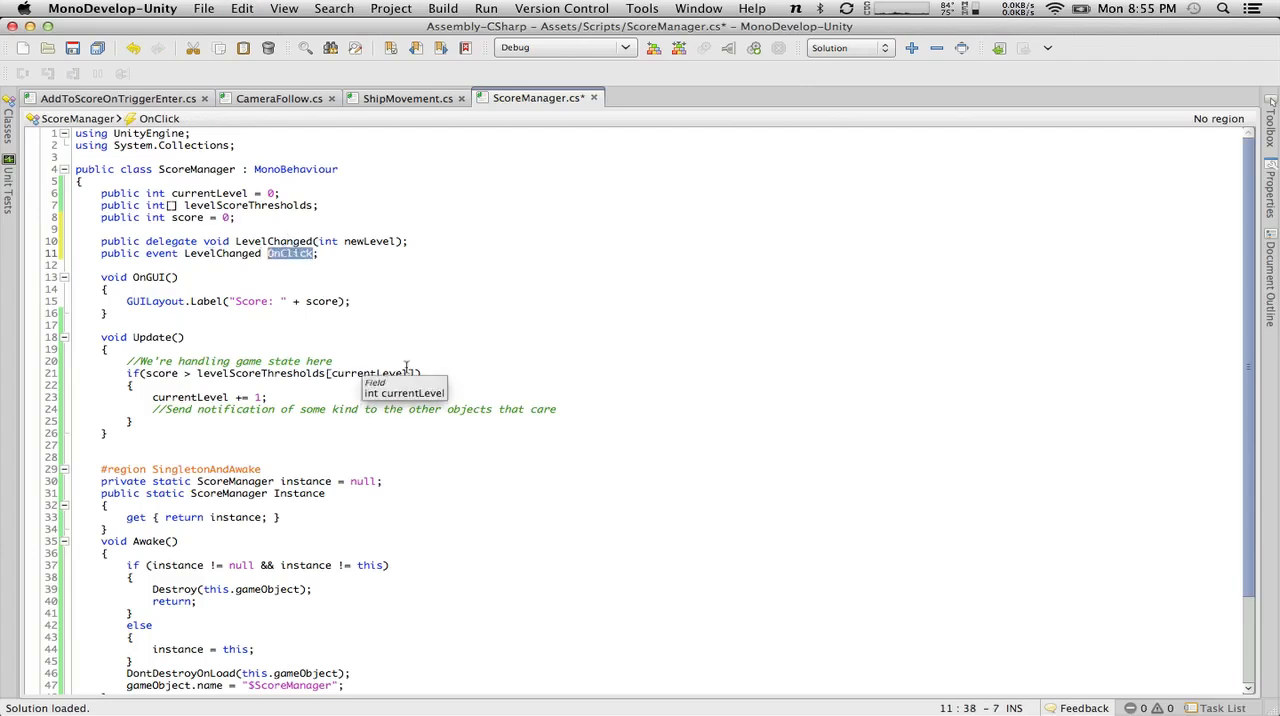
pyautogui.write('LevelChanged')
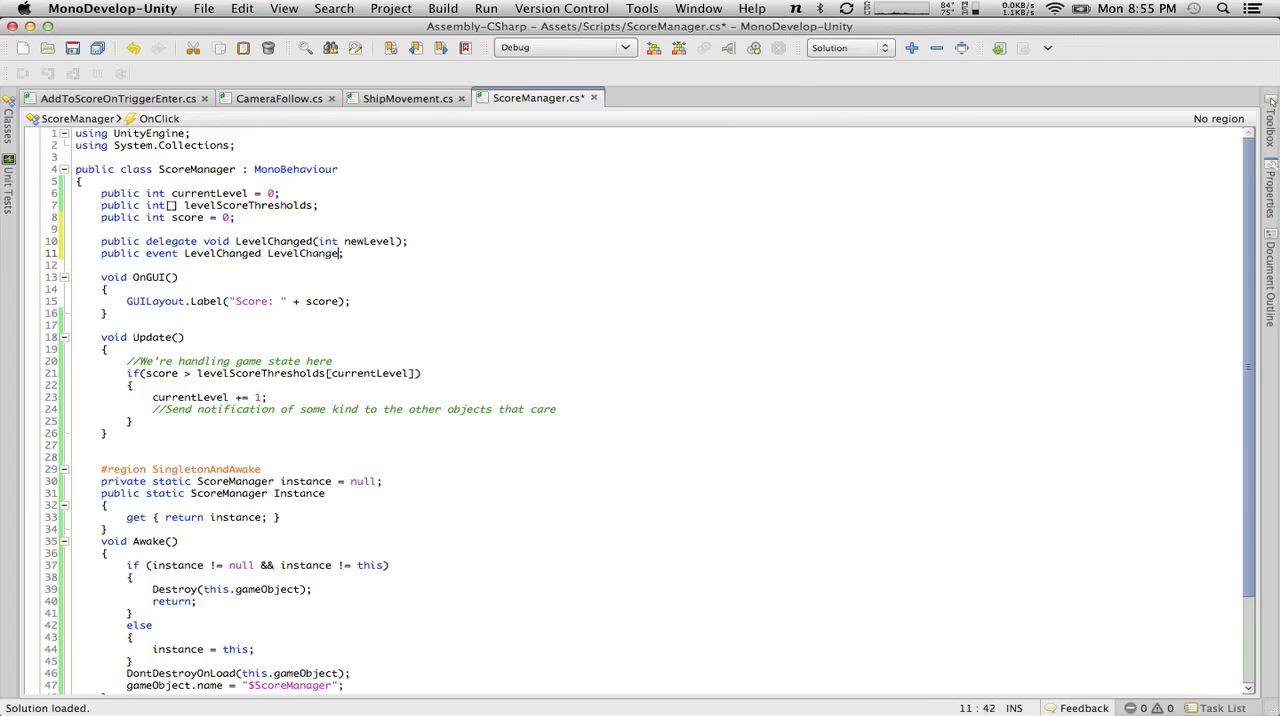
pyautogui.write('Event')
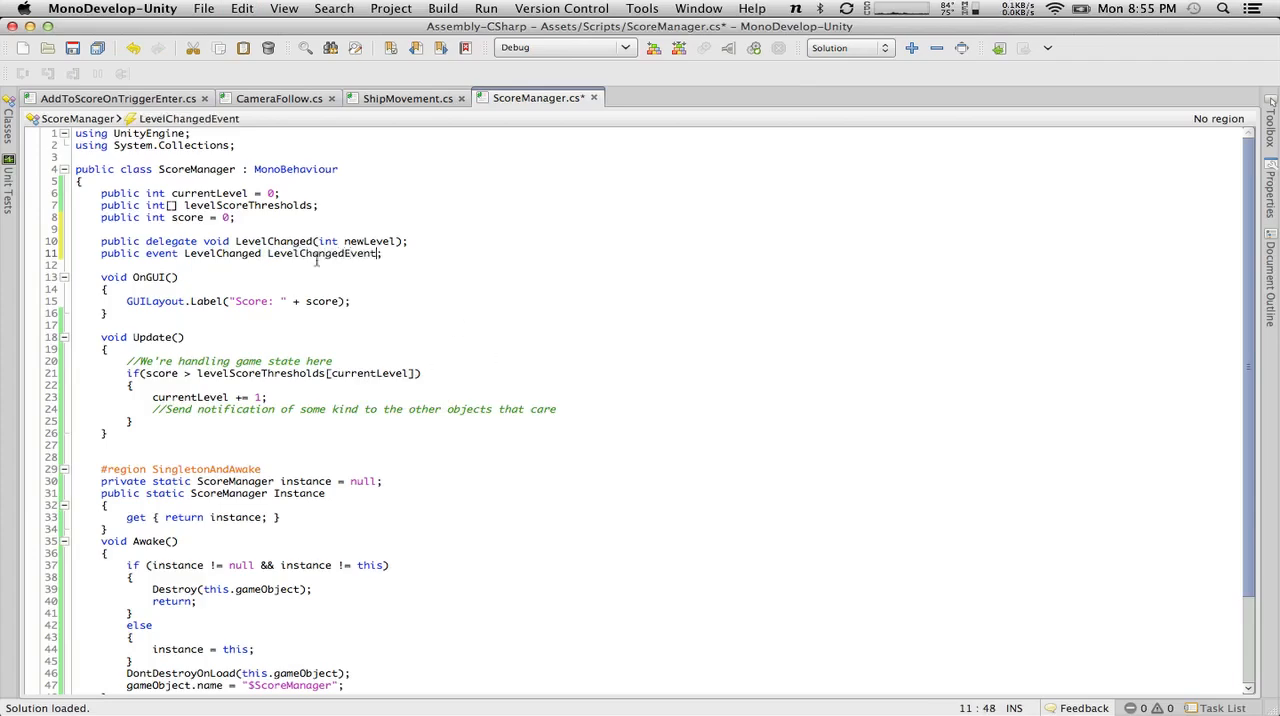
# Read the tutorial's Clicker and GoldPile examples in Chrome, and add an empty line below "currentLevel += 1;" in MonoDevelop.
pyautogui.press('super+Tab')
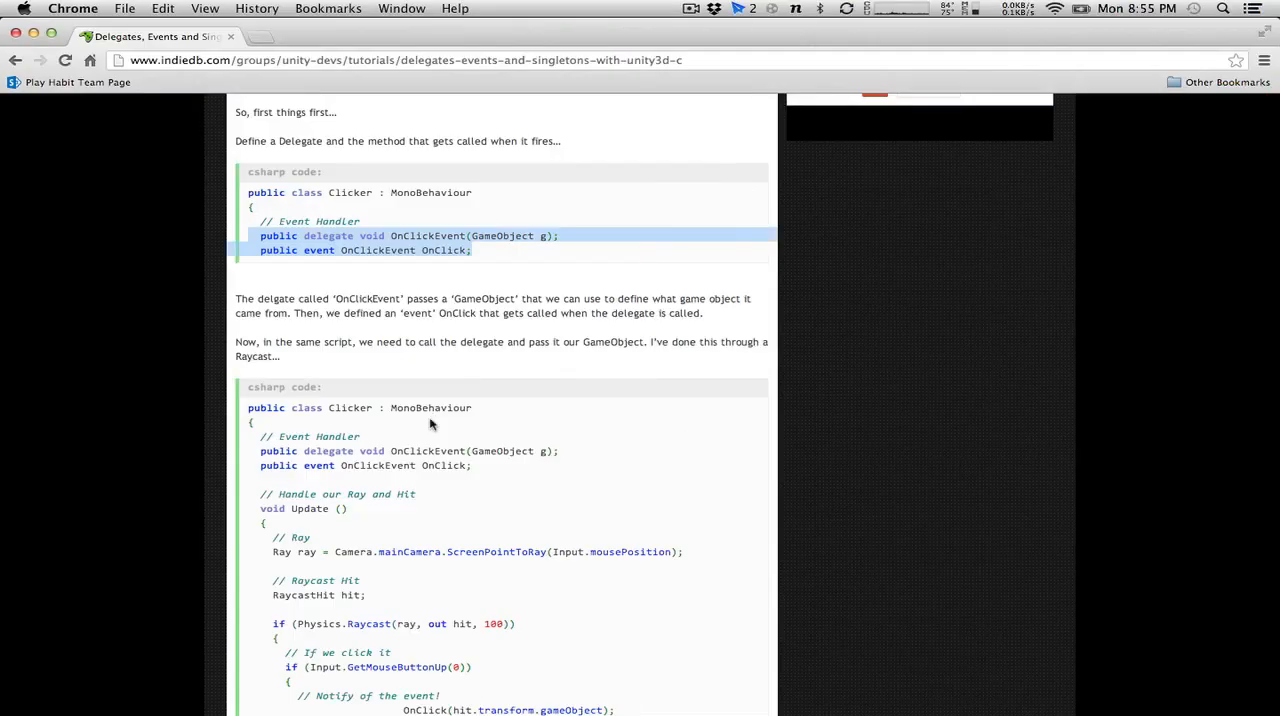
pyautogui.scroll(-3, 671, 432)
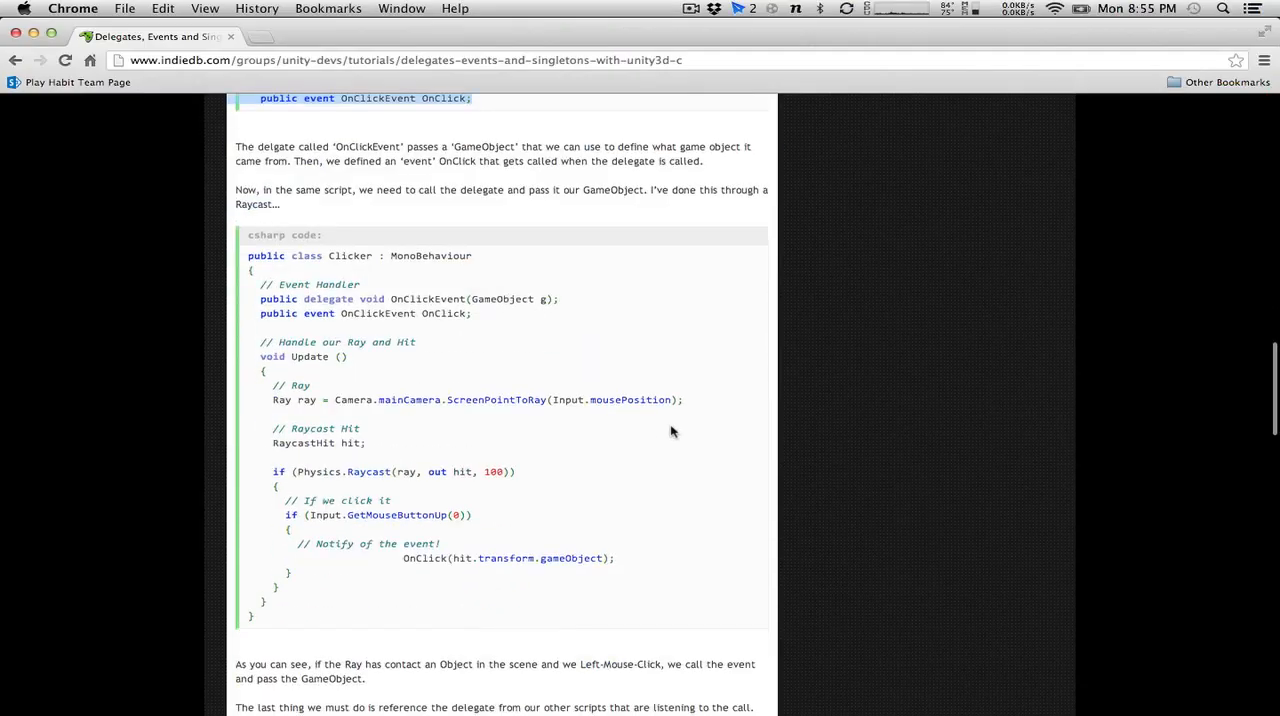
pyautogui.scroll(-2, 671, 432)
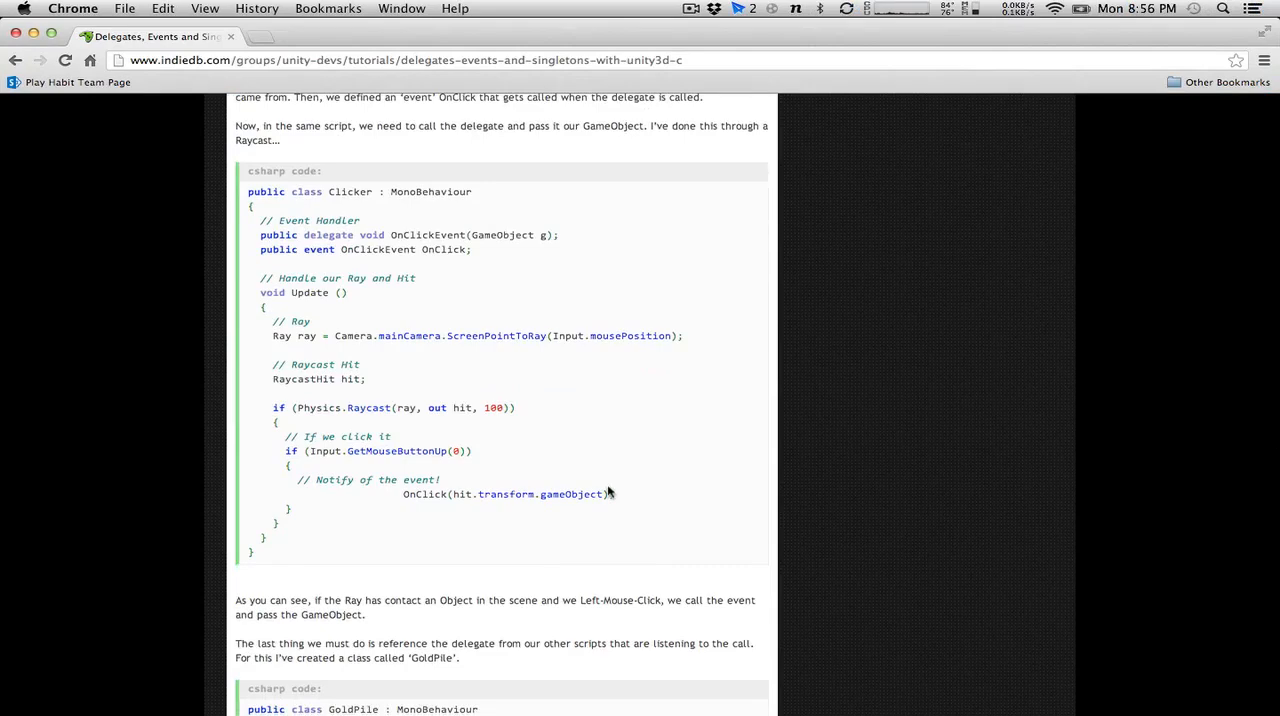
pyautogui.scroll(-3, 609, 492)
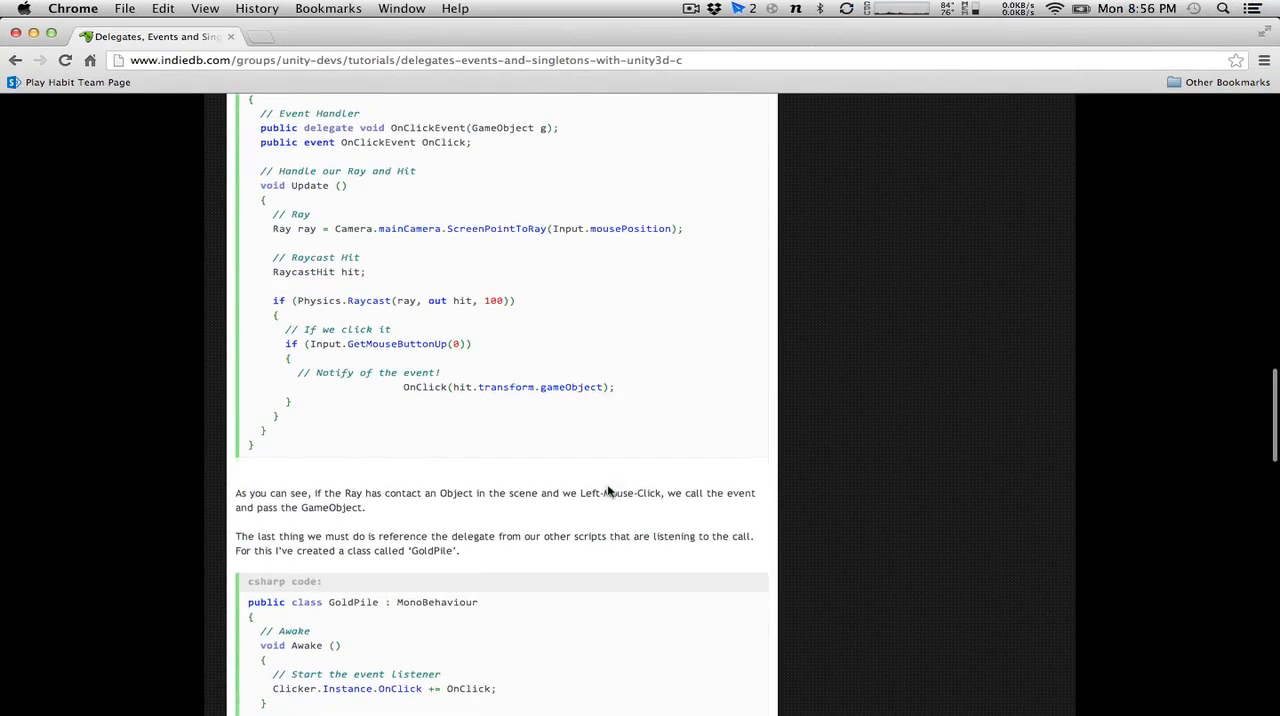
pyautogui.scroll(-4, 648, 316)
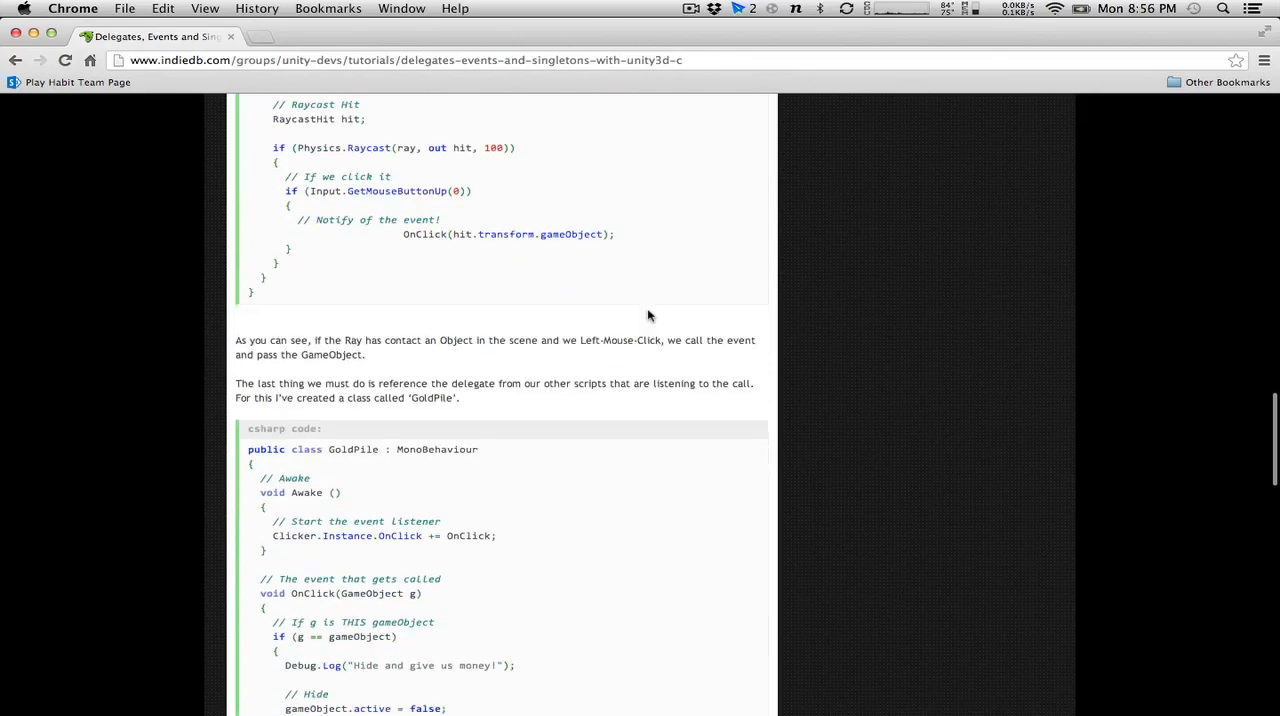
pyautogui.scroll(4, 648, 316)
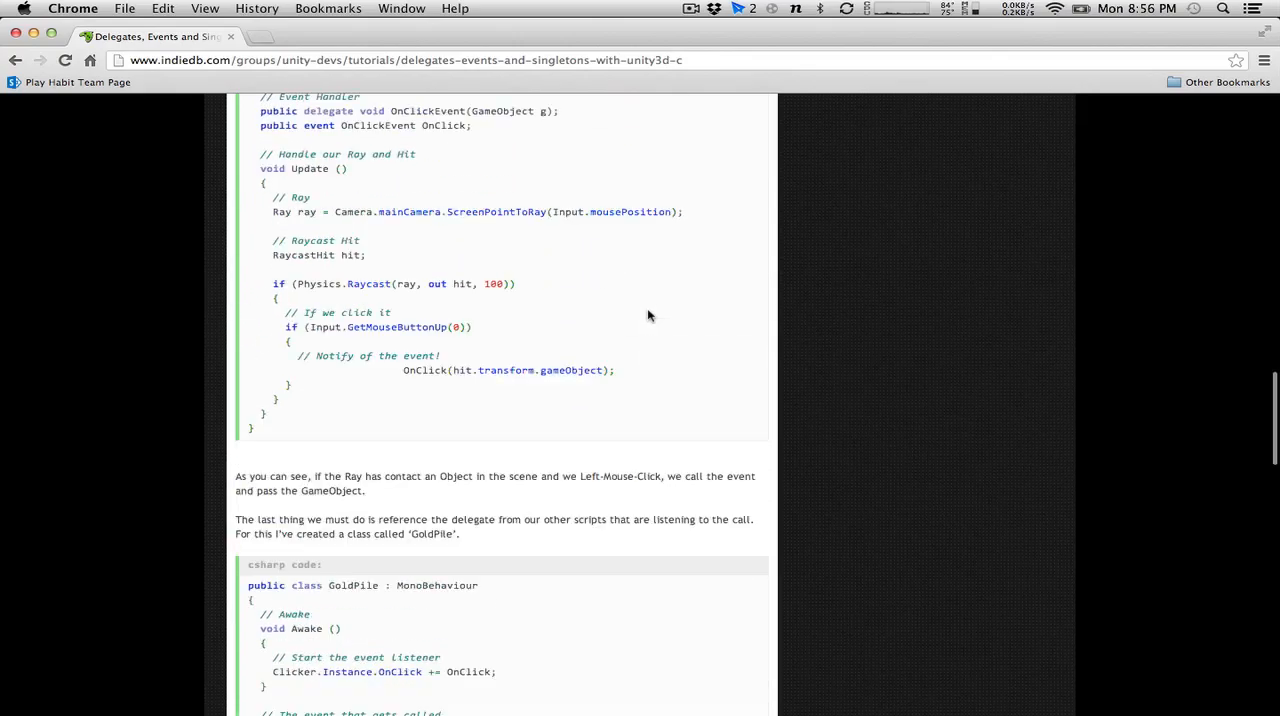
pyautogui.hotkey('ctrl', 'Left')
pyautogui.click(413, 392)
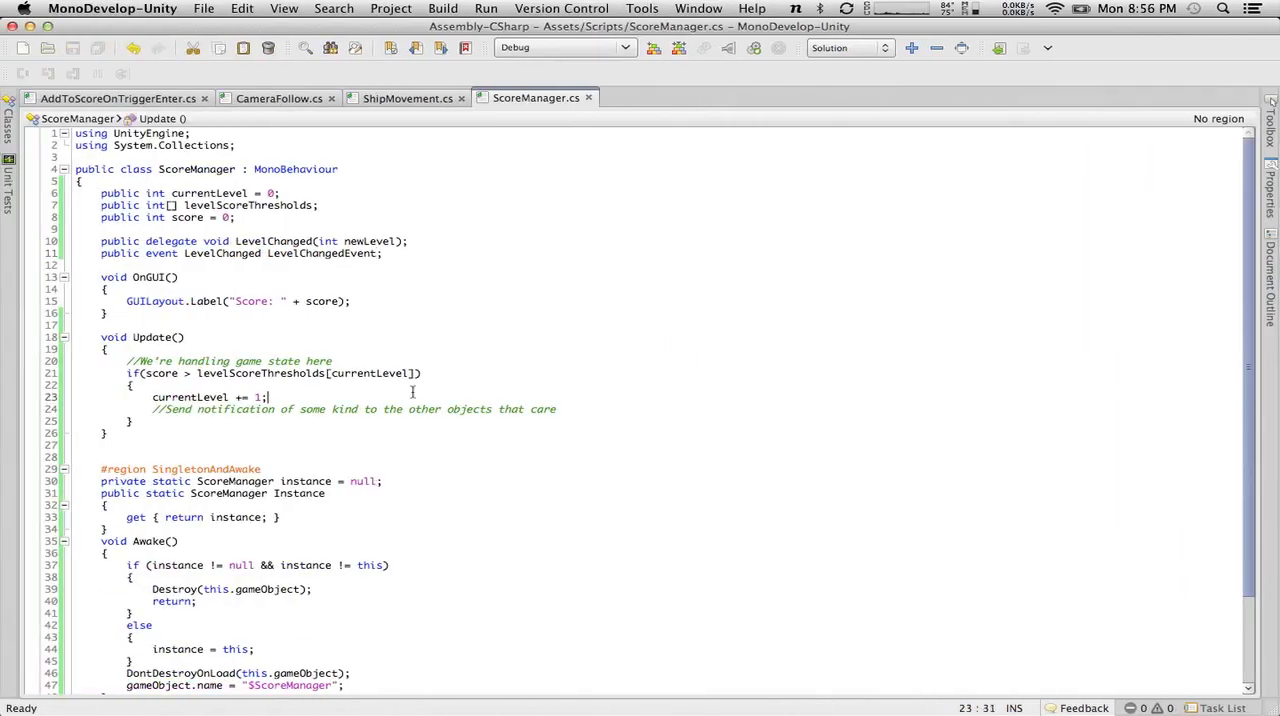
pyautogui.press('Return')
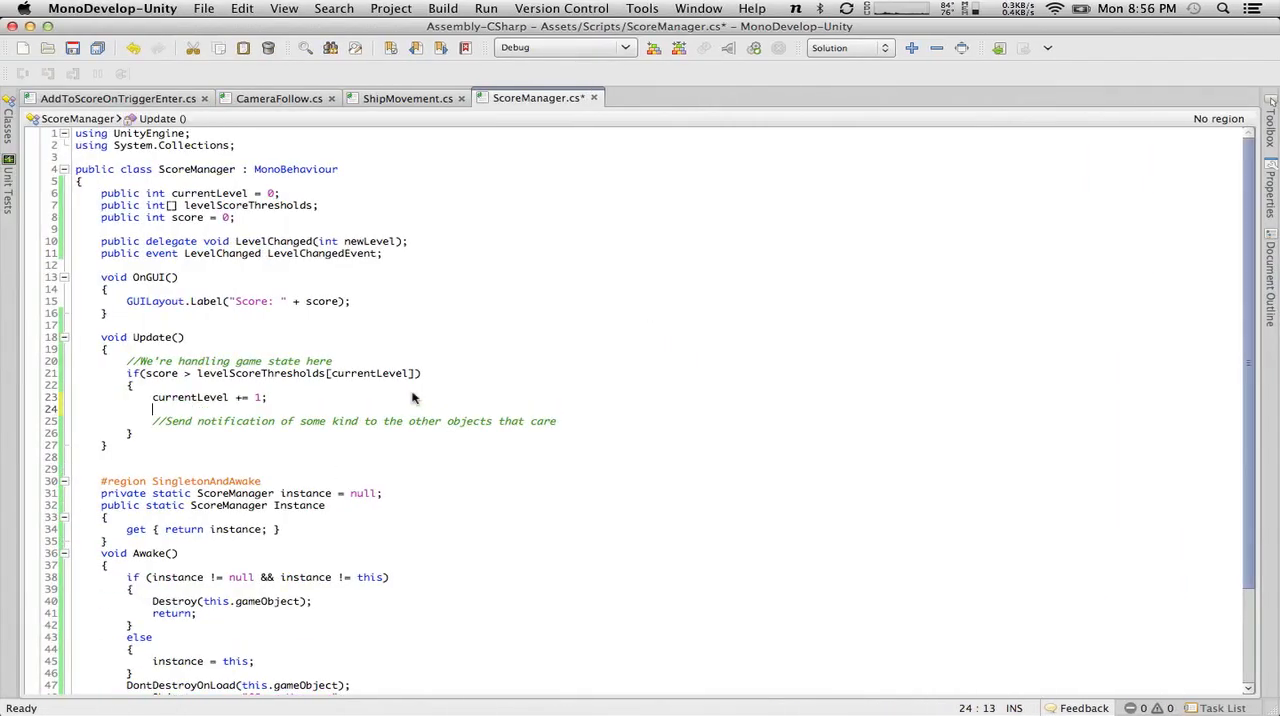
# Check the tutorial's delegate and event naming in Chrome, and shorten the event's name to LevelChanged in MonoDevelop.
pyautogui.hotkey('ctrl', 'Right')
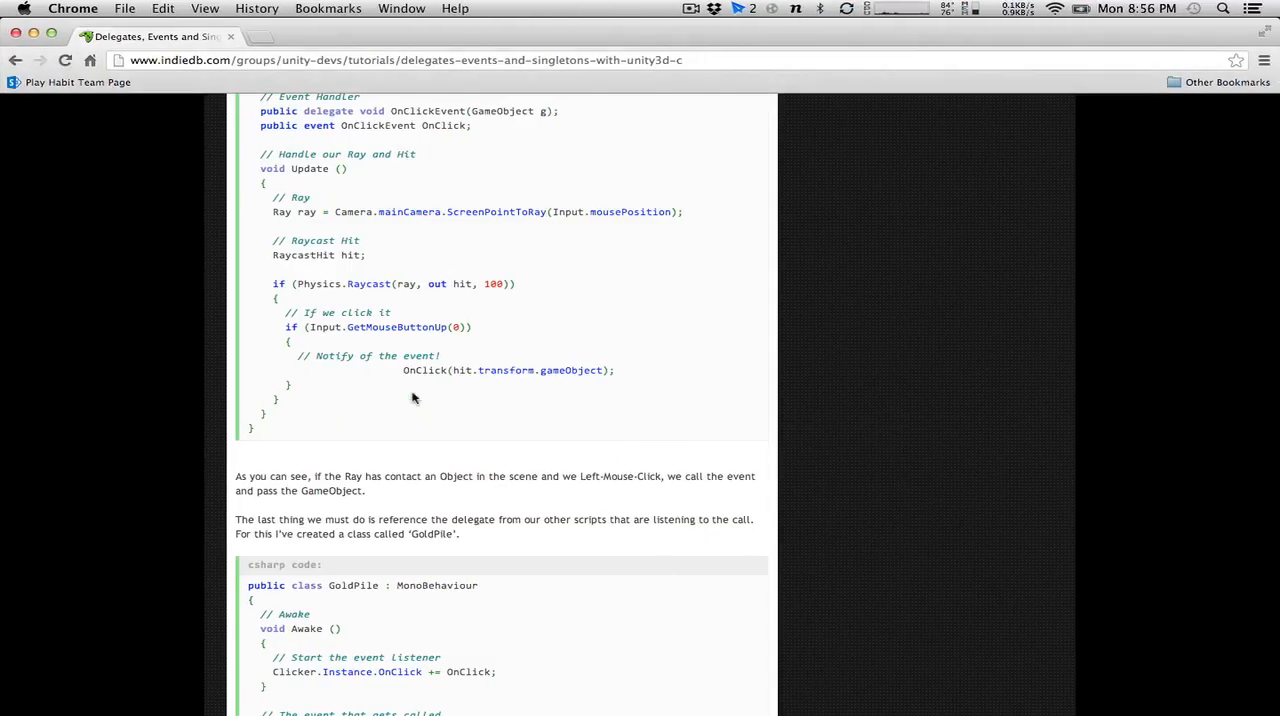
pyautogui.scroll(3, 413, 398)
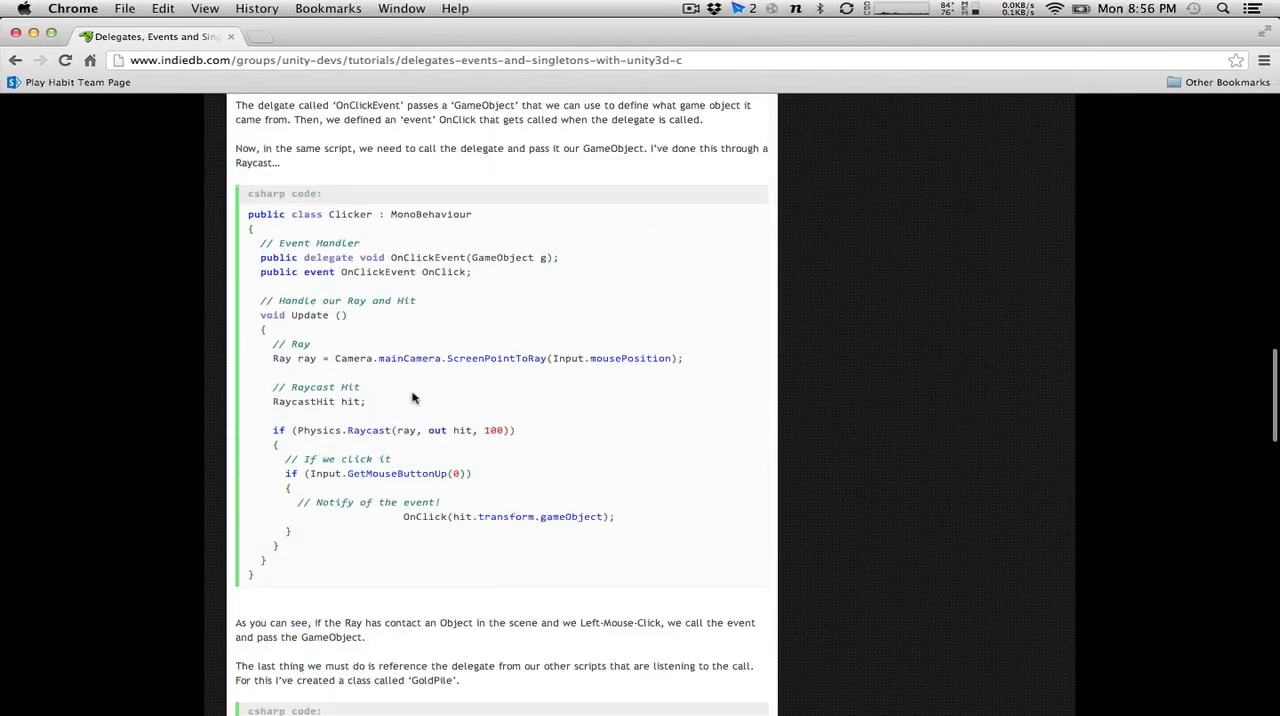
pyautogui.hotkey('ctrl', 'Left')
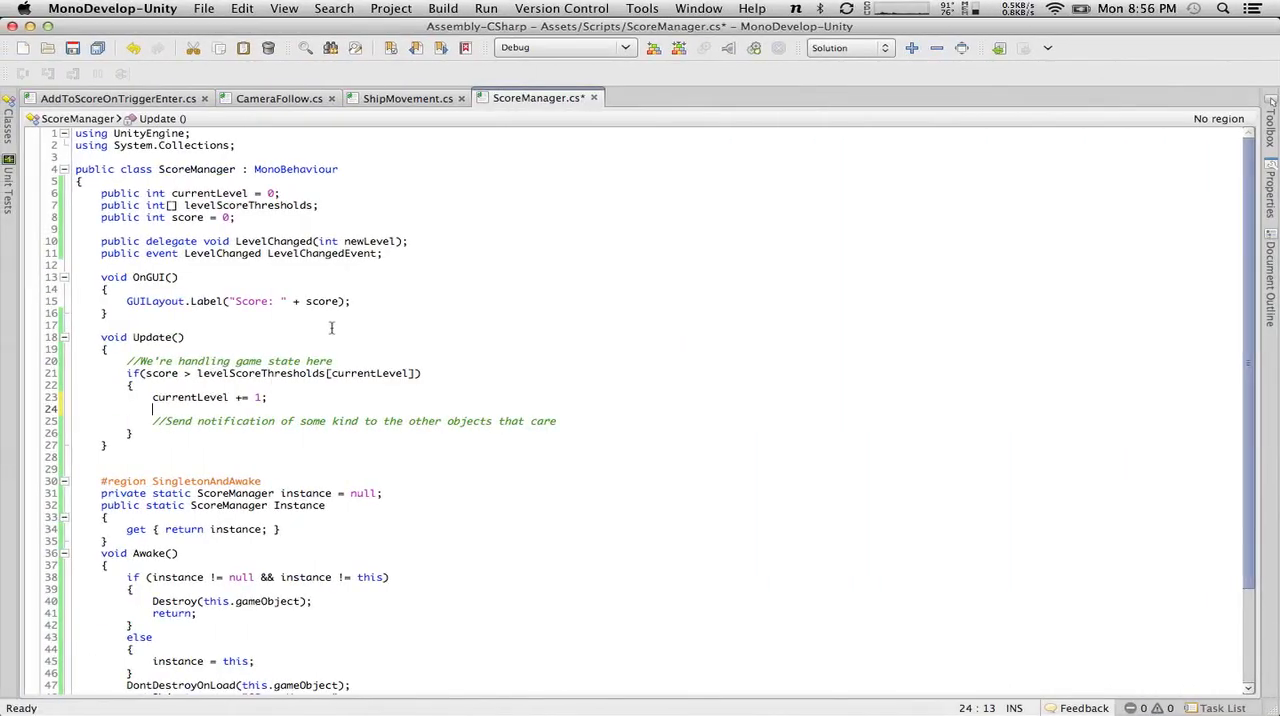
pyautogui.hotkey('ctrl', 'Right')
pyautogui.hotkey('ctrl', 'Left')
pyautogui.click(375, 253)
pyautogui.press('BackSpace')
pyautogui.press('BackSpace')
pyautogui.press('BackSpace')
pyautogui.press('BackSpace')
pyautogui.press('BackSpace')
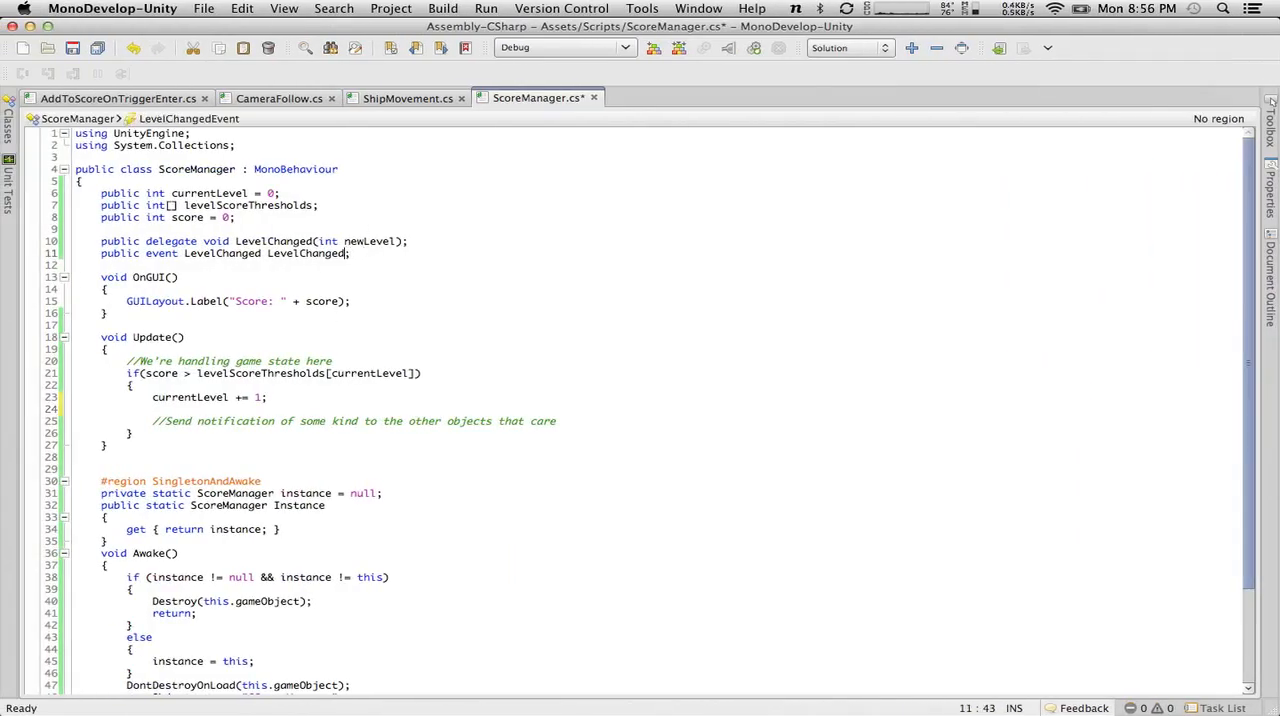
# Rename the delegate and the event's type to LevelChangedEvent, and save ScoreManager.cs.
pyautogui.click(313, 242)
pyautogui.write('Event')
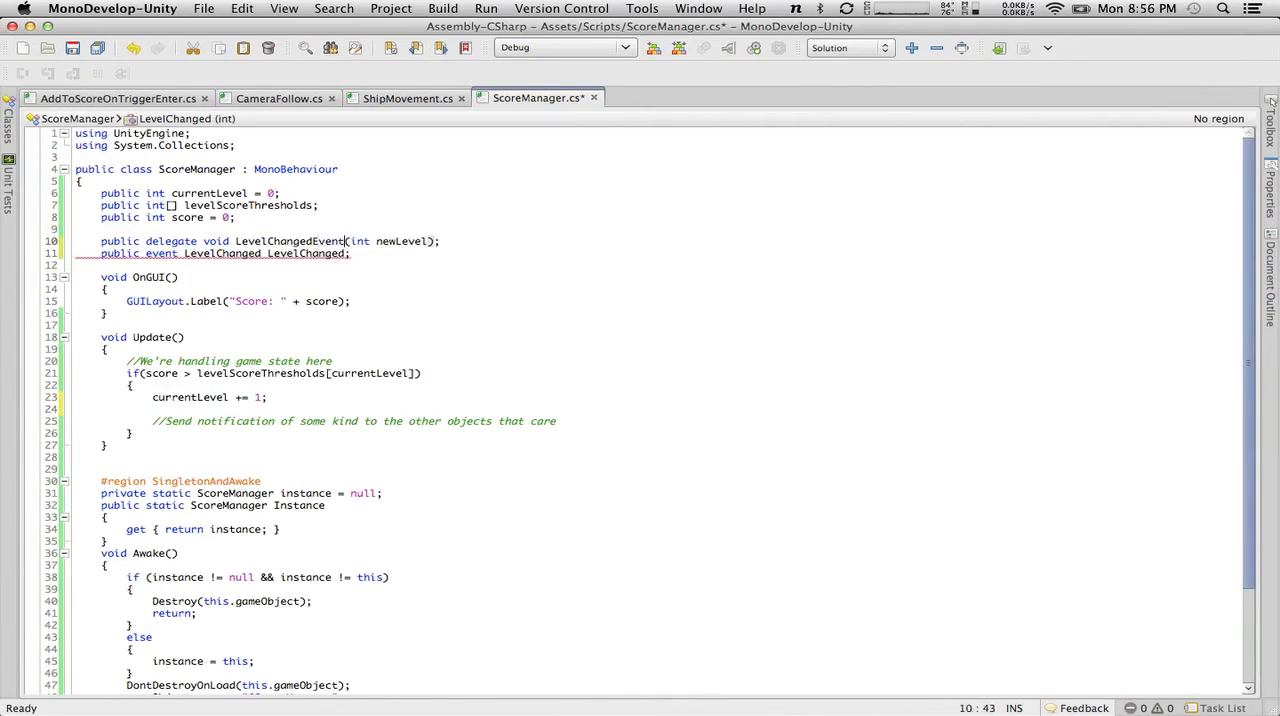
pyautogui.click(263, 256)
pyautogui.write('Event')
pyautogui.click(72, 48)
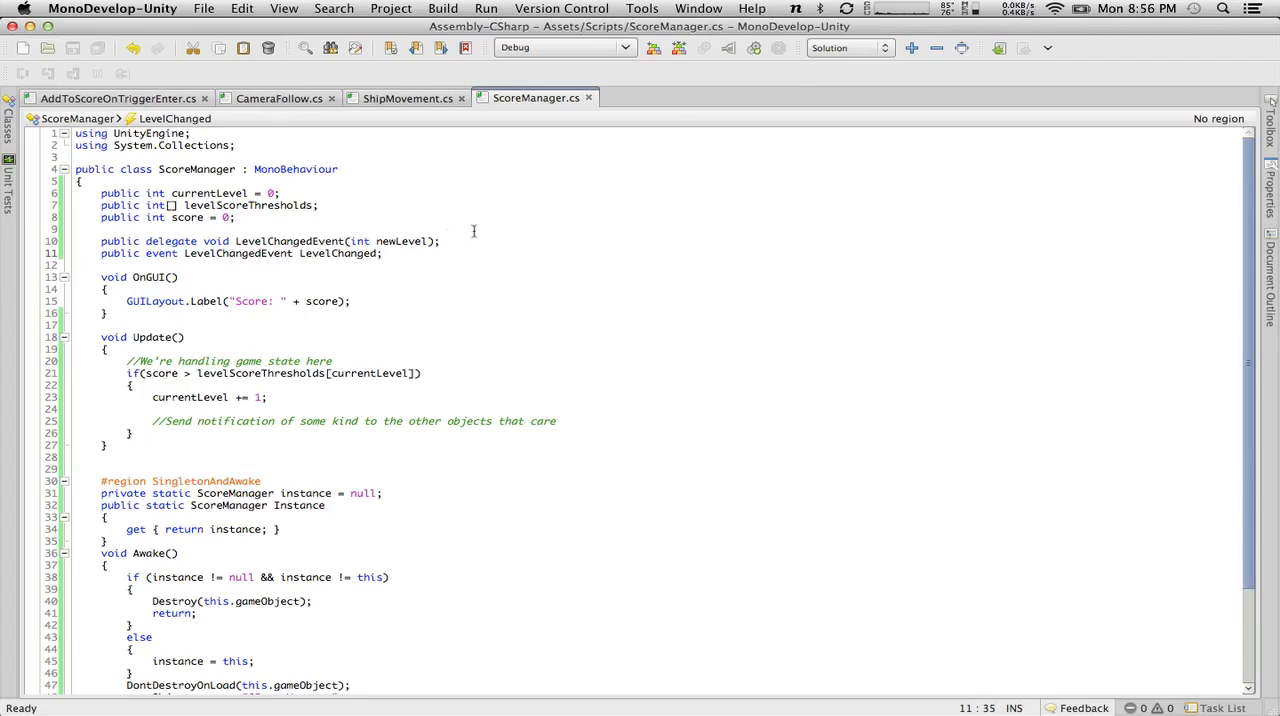
# Add the call "LevelChanged(currentLevel);" on the empty line below "currentLevel += 1;" in Update.
pyautogui.doubleClick(367, 253)
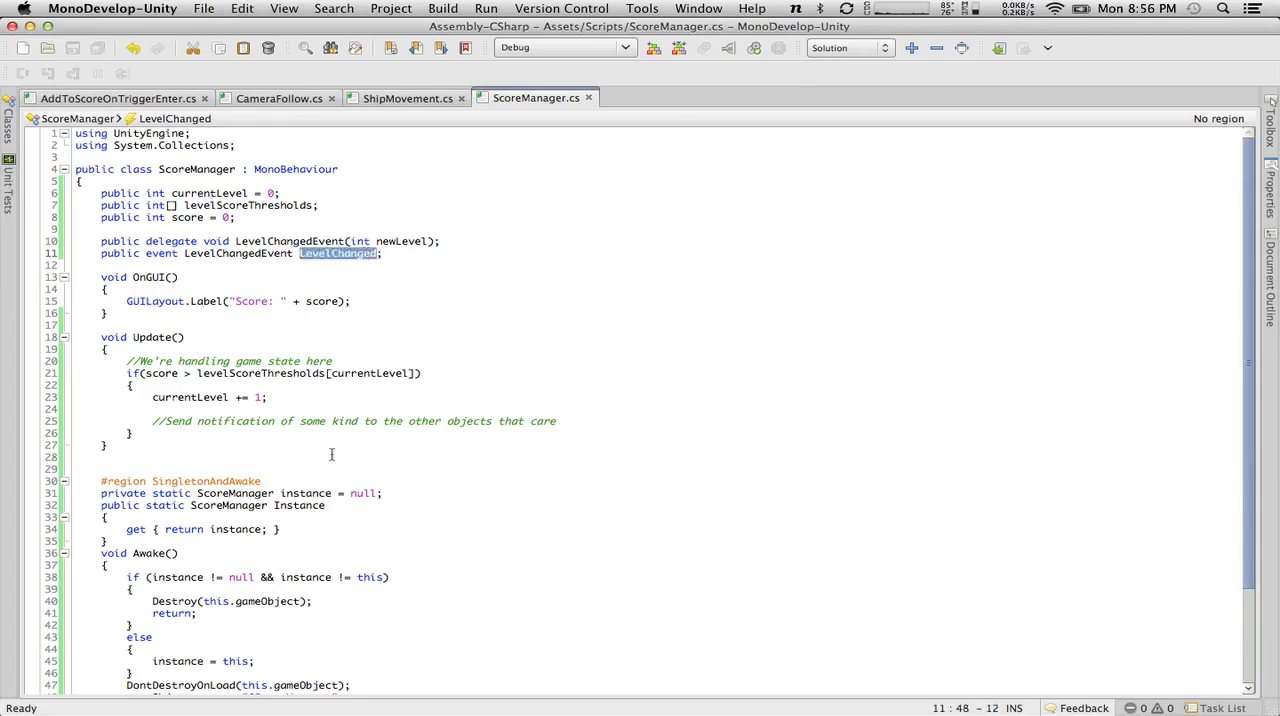
pyautogui.click(216, 407)
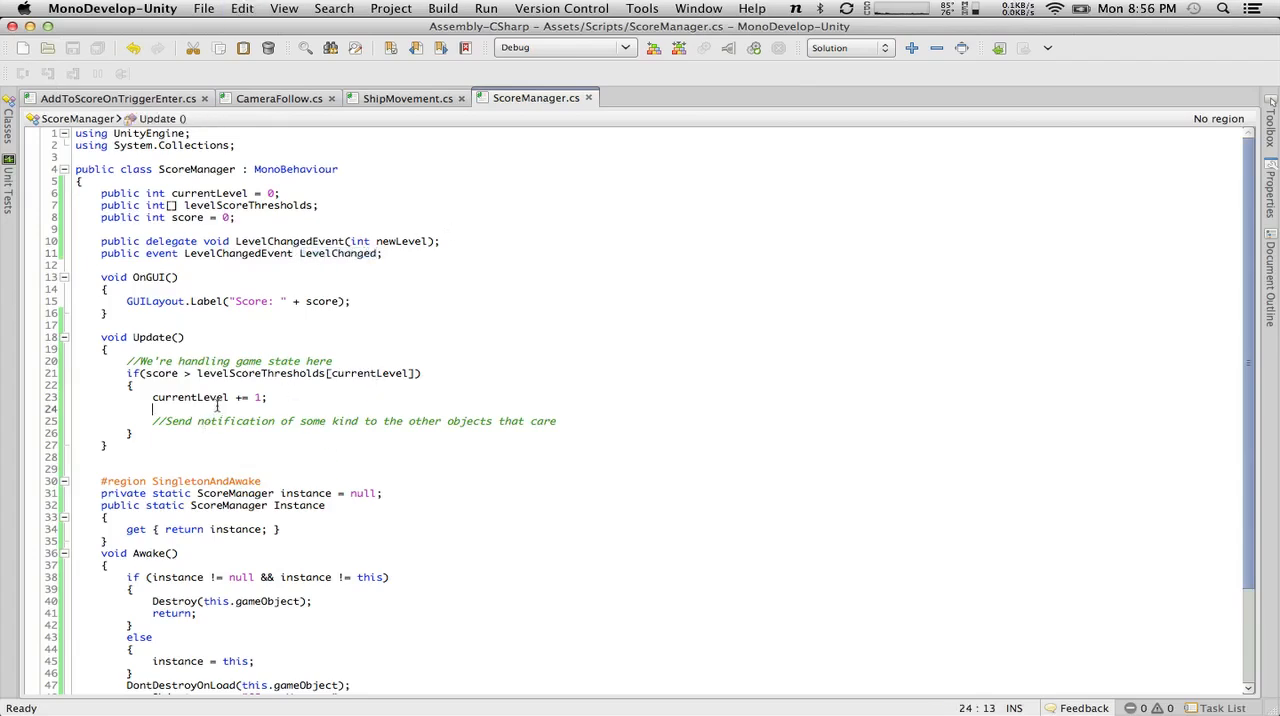
pyautogui.write('LevelChanged(cur')
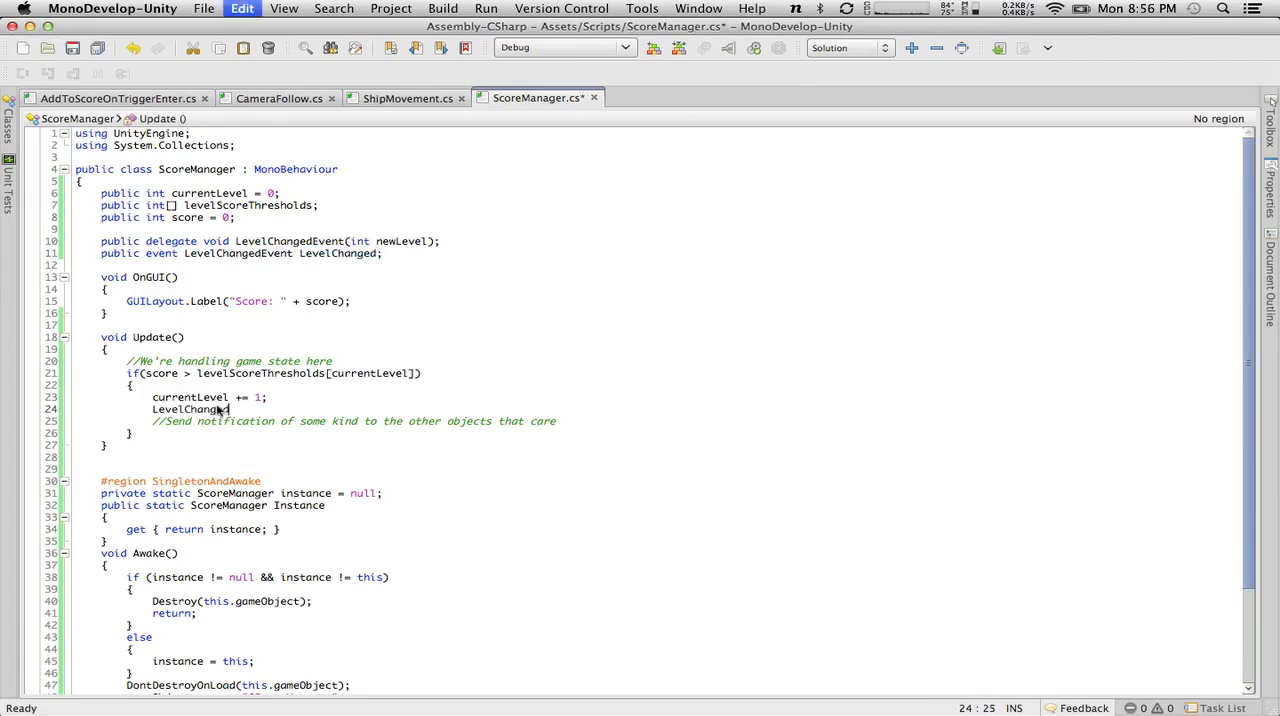
pyautogui.press('Return')
pyautogui.write(');')
# Move the LevelChanged call below the "Send notification" comment, remove the emptied line, and save the script.
pyautogui.moveTo(487, 409); pyautogui.dragTo(150, 409)
pyautogui.press('super+c')
pyautogui.press('super+x')
pyautogui.press('BackSpace')
pyautogui.press('BackSpace')
pyautogui.press('BackSpace')
pyautogui.press('BackSpace')
pyautogui.press('BackSpace')
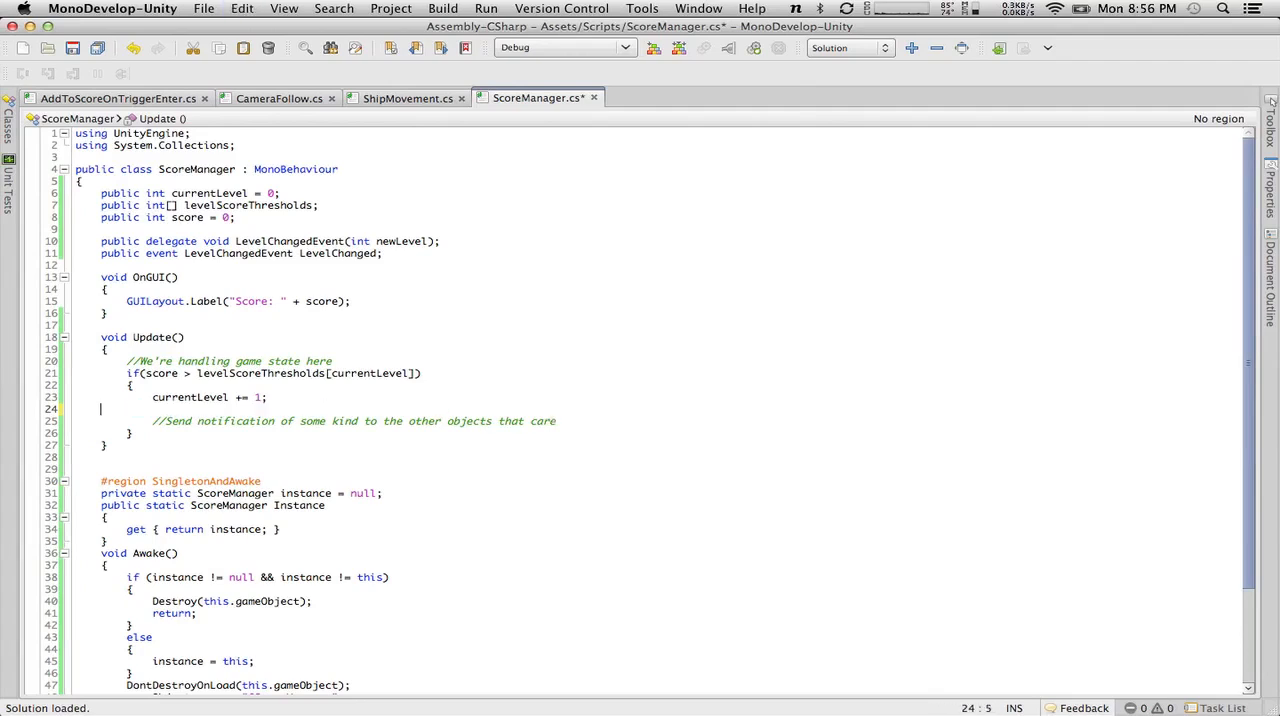
pyautogui.write(';')
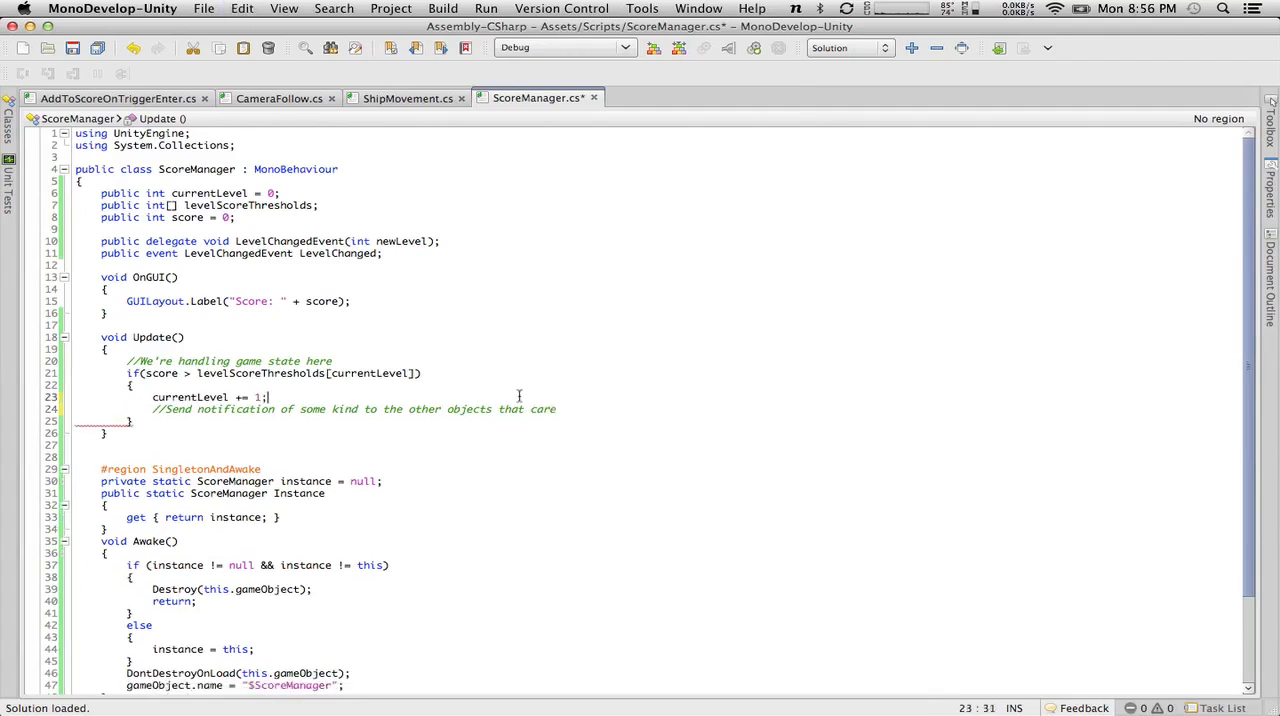
pyautogui.click(578, 410)
pyautogui.press('Return')
pyautogui.press('super+v')
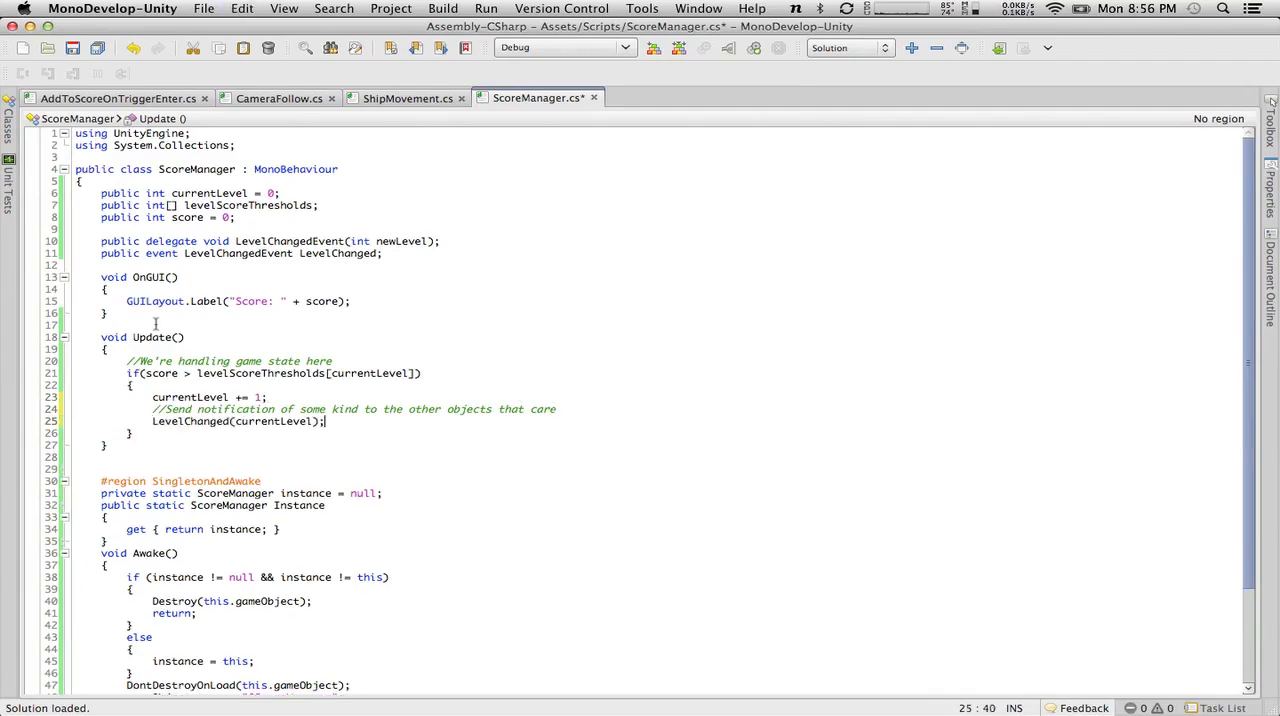
pyautogui.press('super+s')
# Copy "Clicker.Instance.OnClick += OnClick;" from the tutorial's GoldPile example in Chrome and paste it below the LevelChanged call in MonoDevelop.
pyautogui.press('super+Tab')
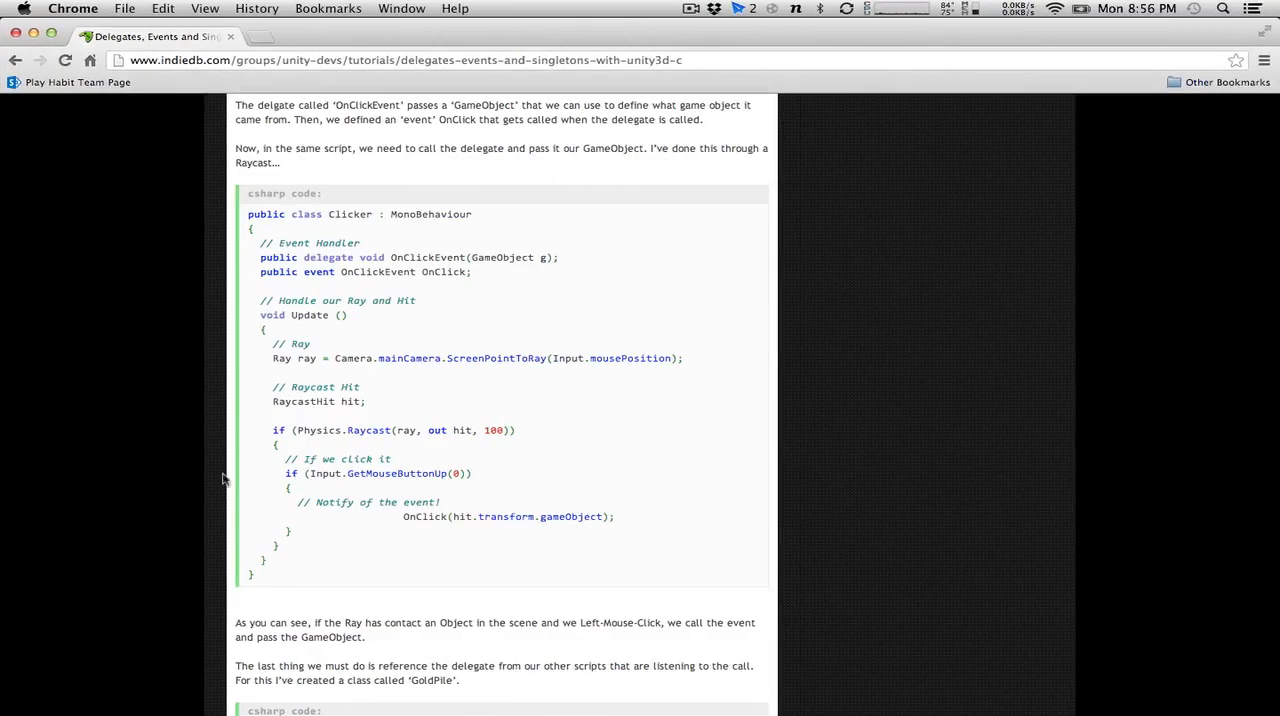
pyautogui.scroll(-10, 408, 582)
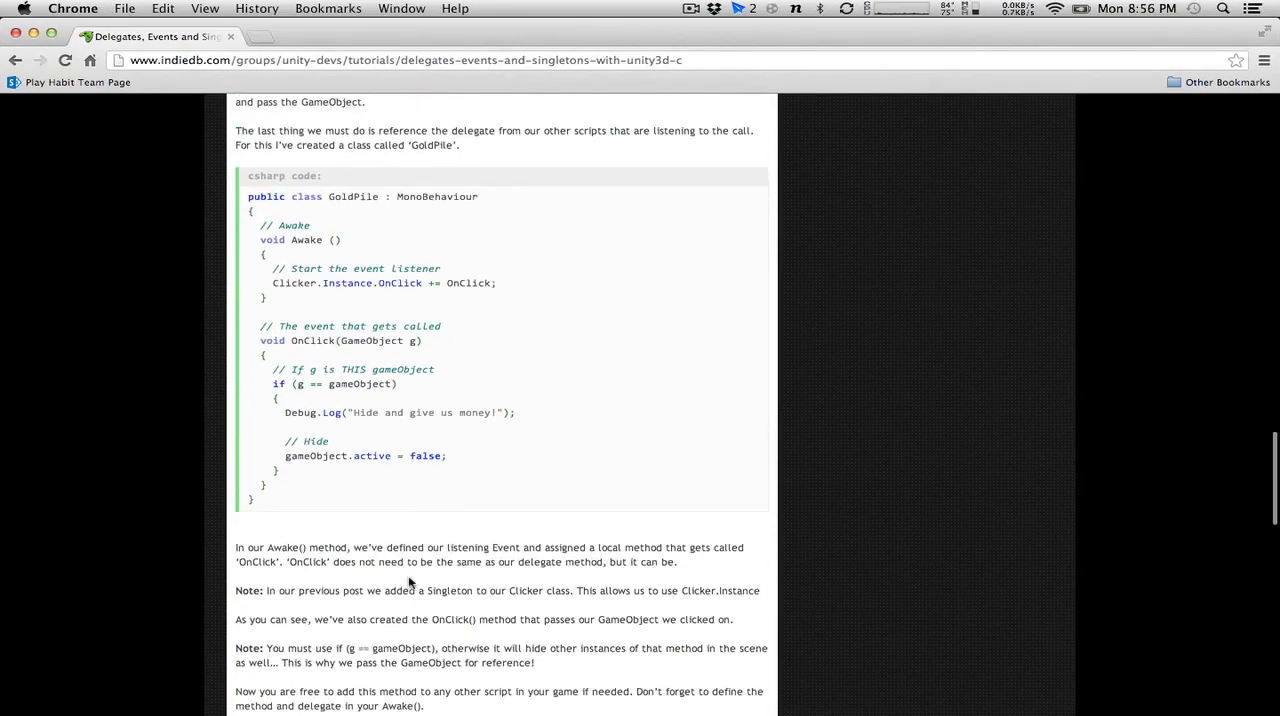
pyautogui.scroll(1, 408, 582)
pyautogui.moveTo(498, 347); pyautogui.dragTo(272, 347)
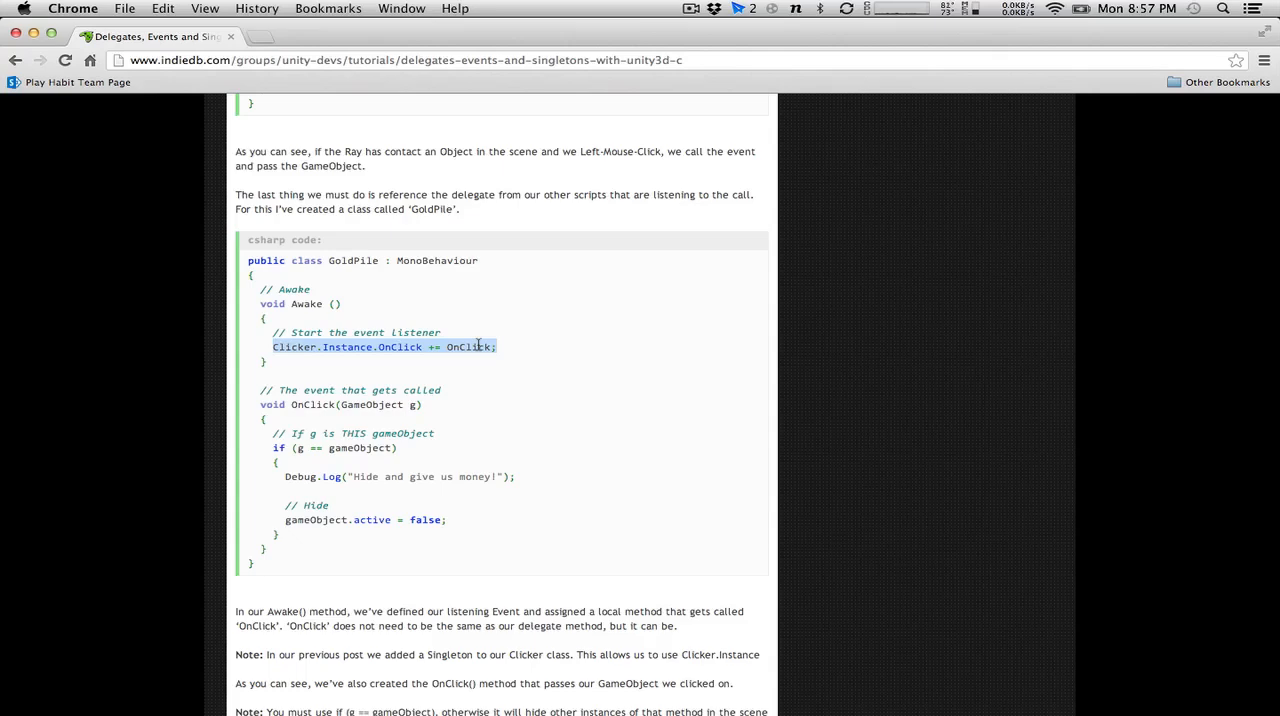
pyautogui.press('super+c')
pyautogui.press('super+Tab')
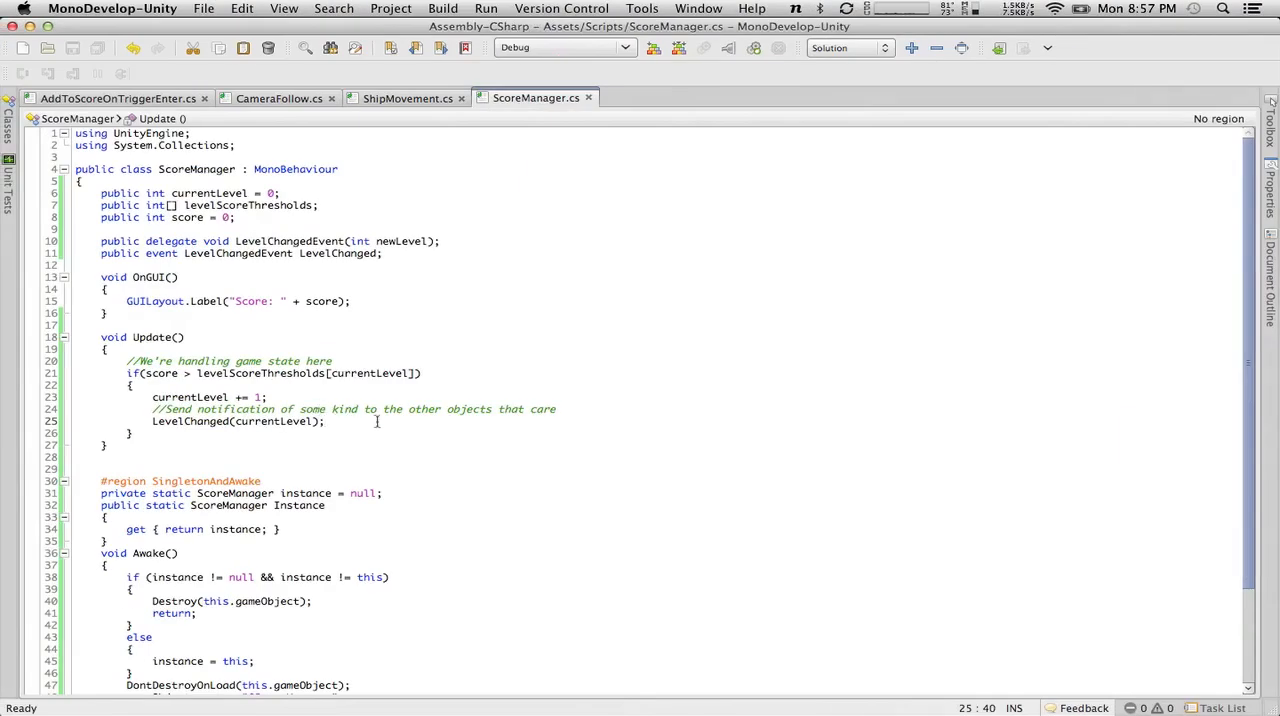
pyautogui.press('Return')
pyautogui.press('super+v')
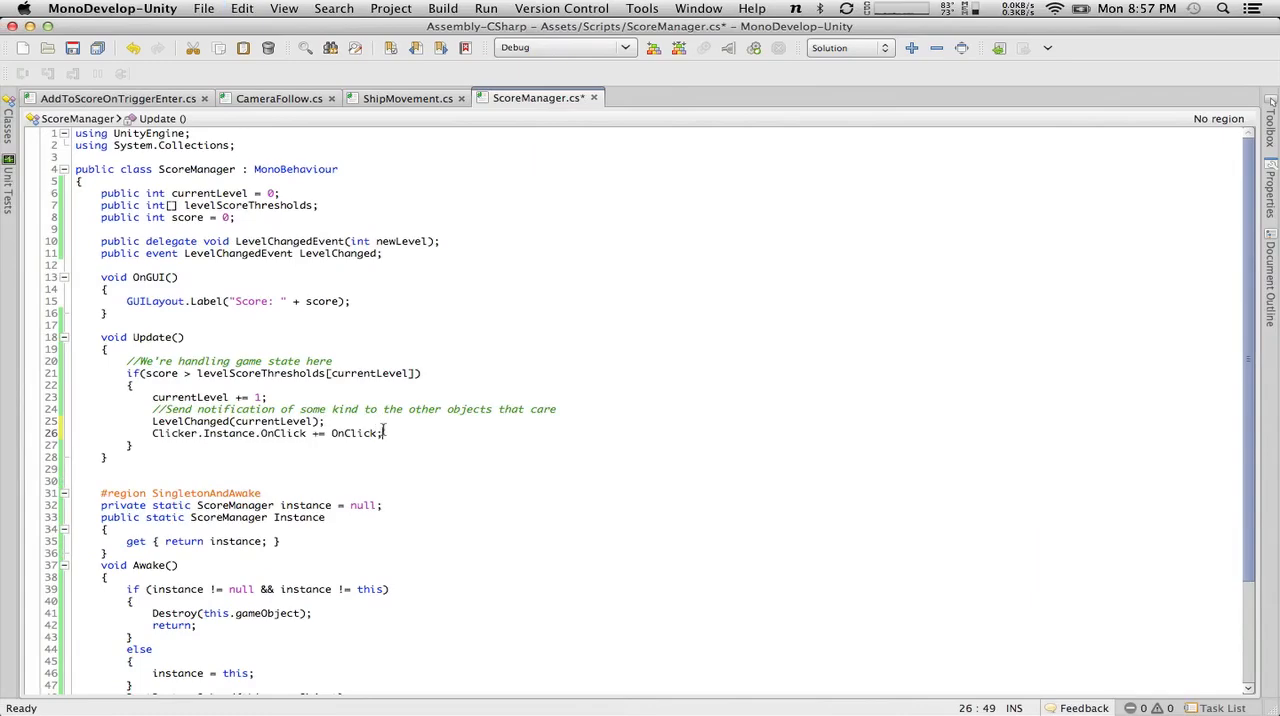
# Review the tutorial's singleton, delegate and event, and GoldPile listener code examples in Chrome.
pyautogui.press('super+Tab')
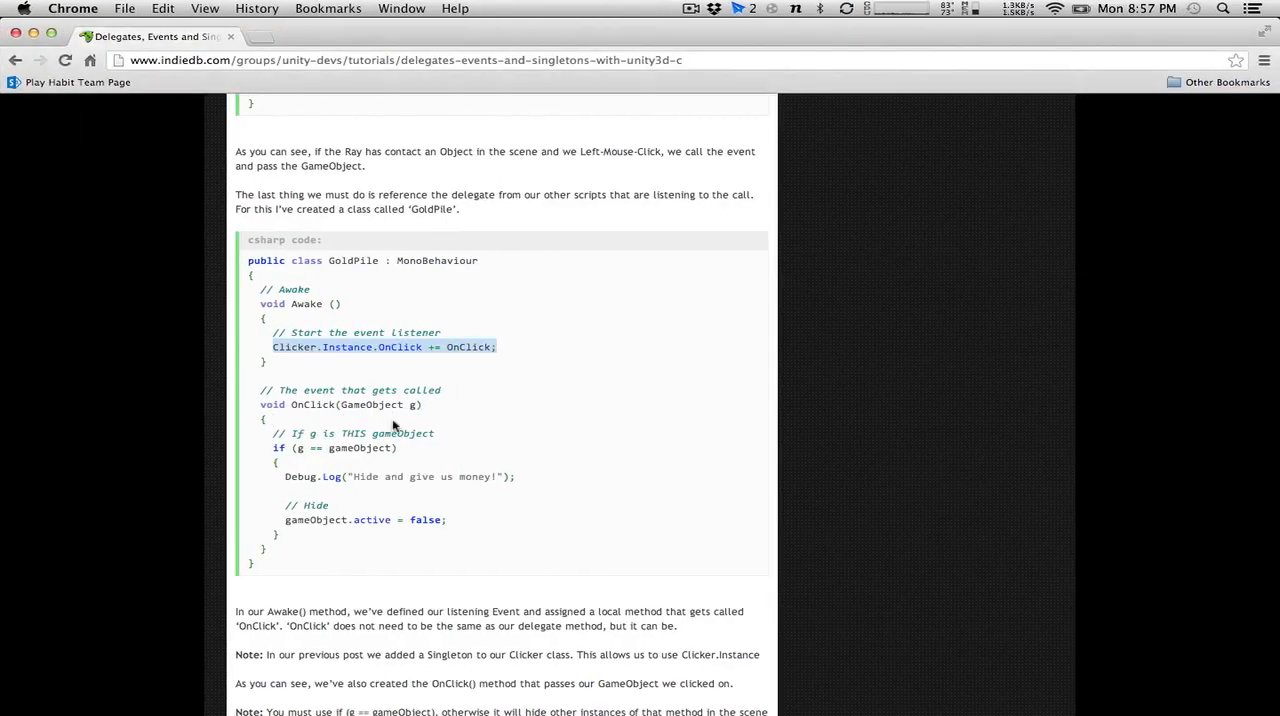
pyautogui.scroll(10, 393, 425)
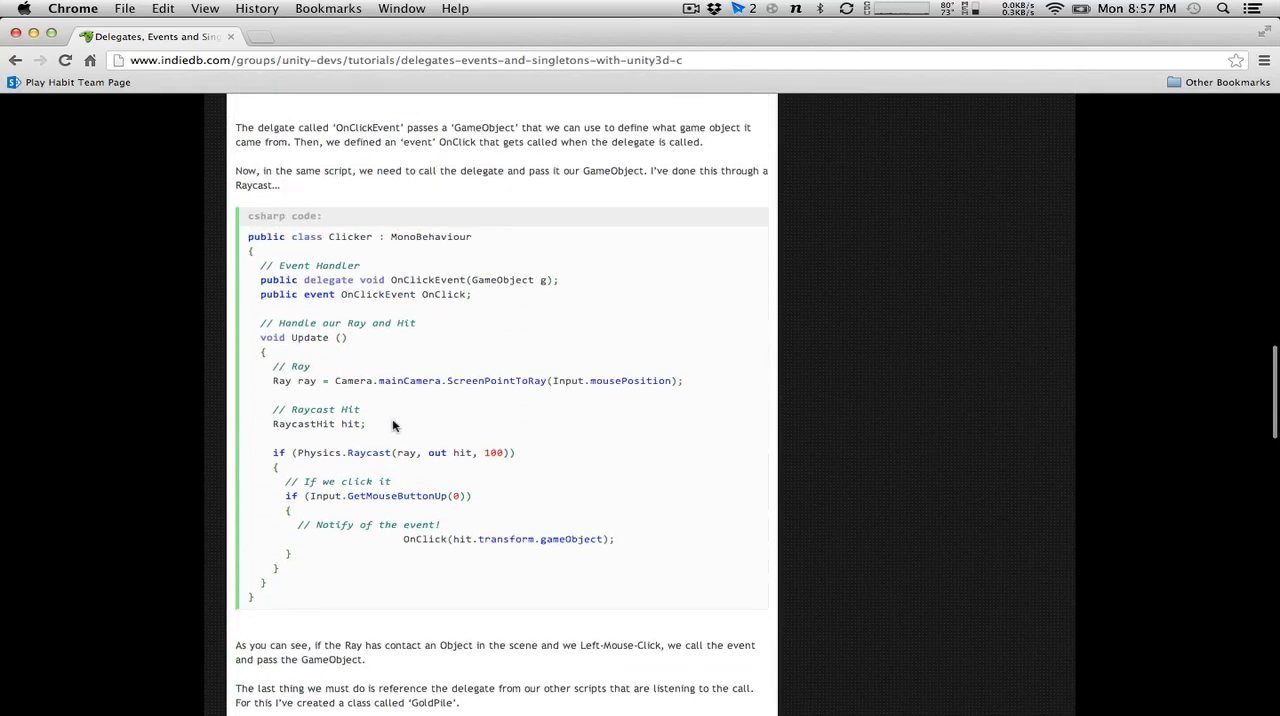
pyautogui.scroll(-3, 392, 425)
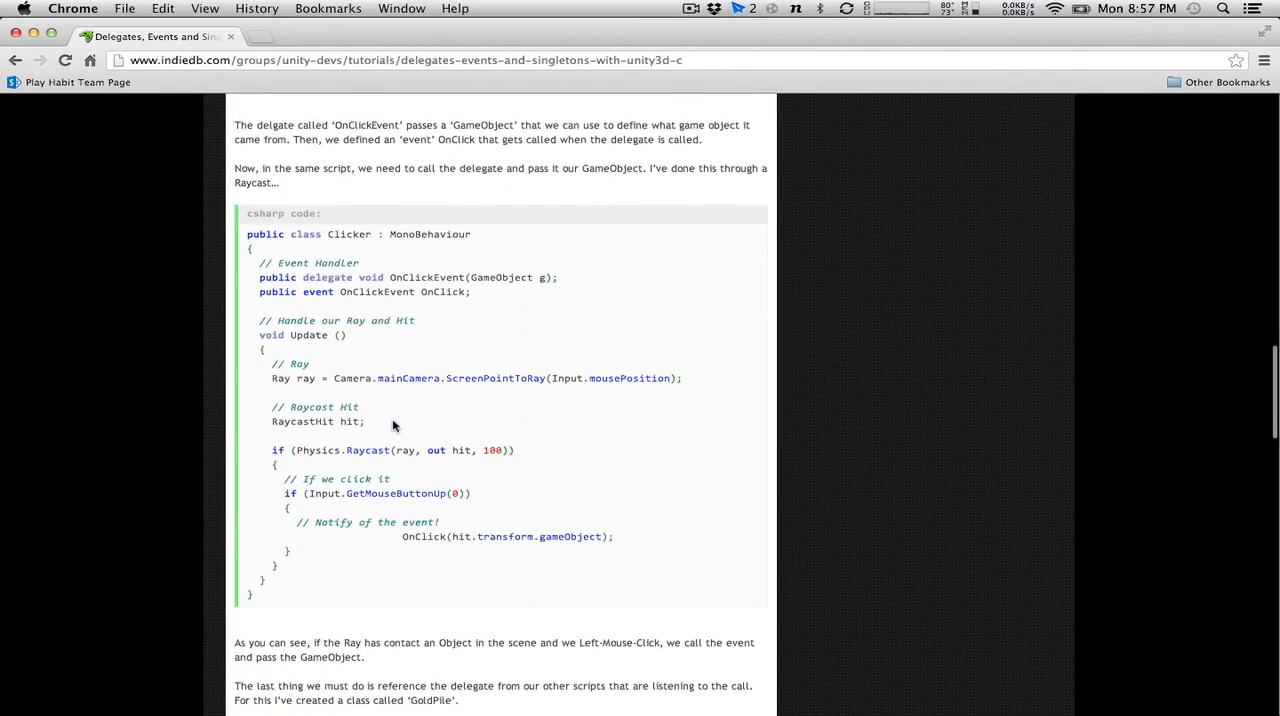
pyautogui.scroll(-5, 392, 425)
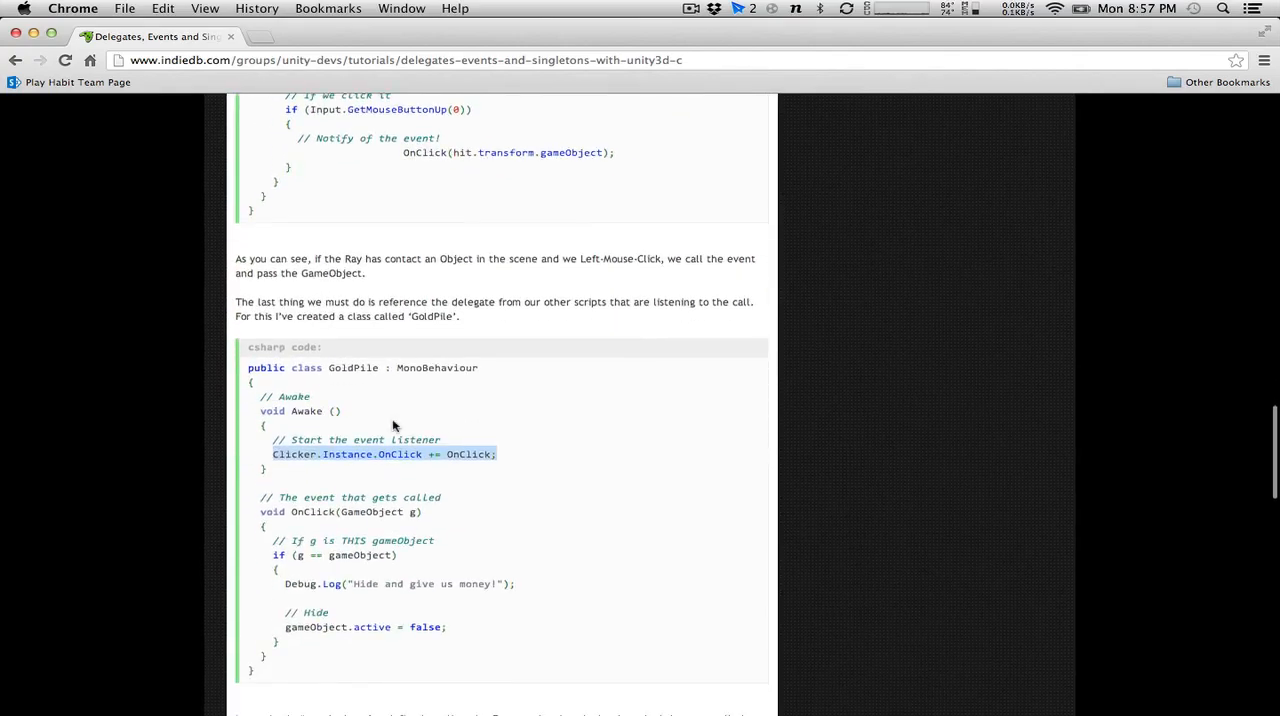
pyautogui.scroll(12, 392, 425)
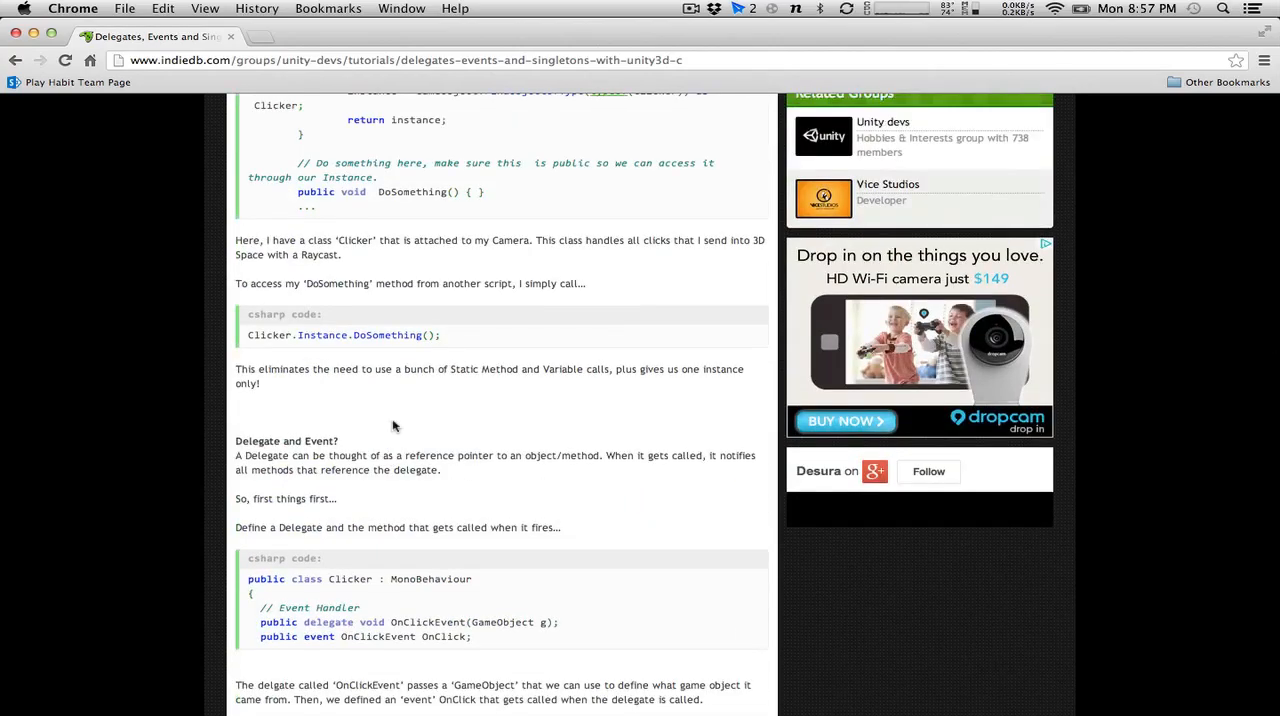
pyautogui.scroll(6, 392, 425)
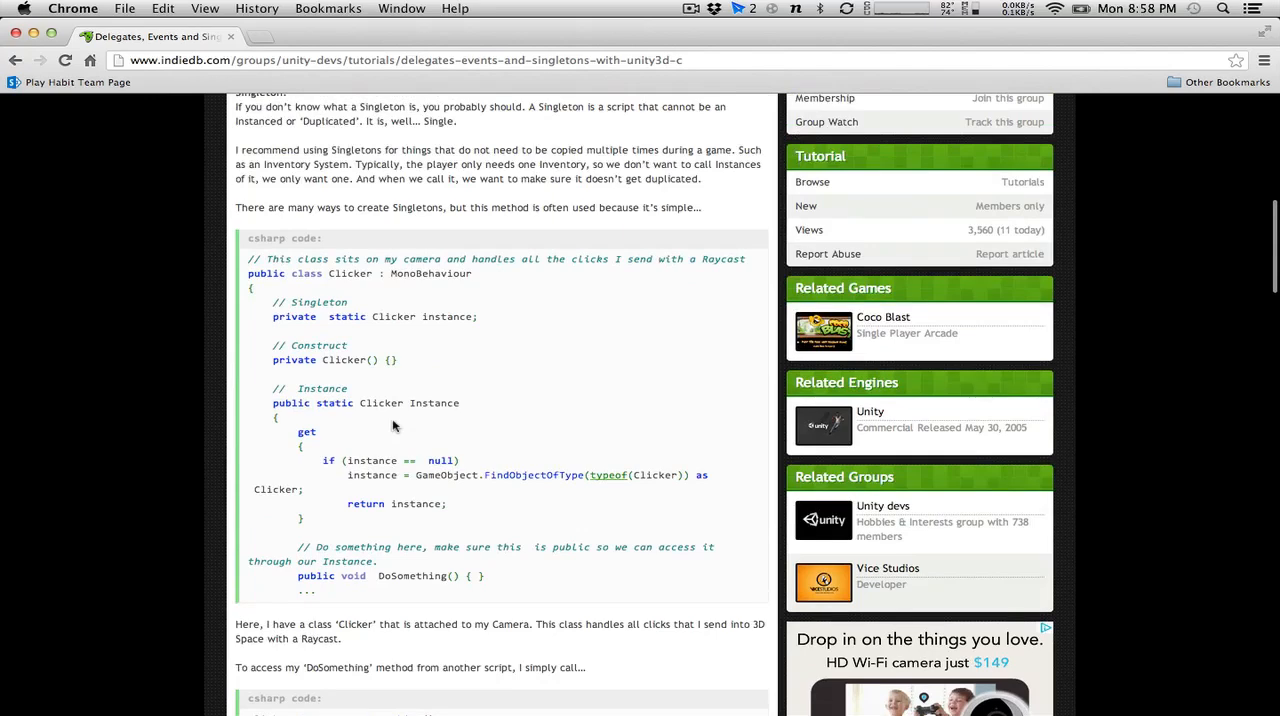
pyautogui.scroll(-1, 393, 426)
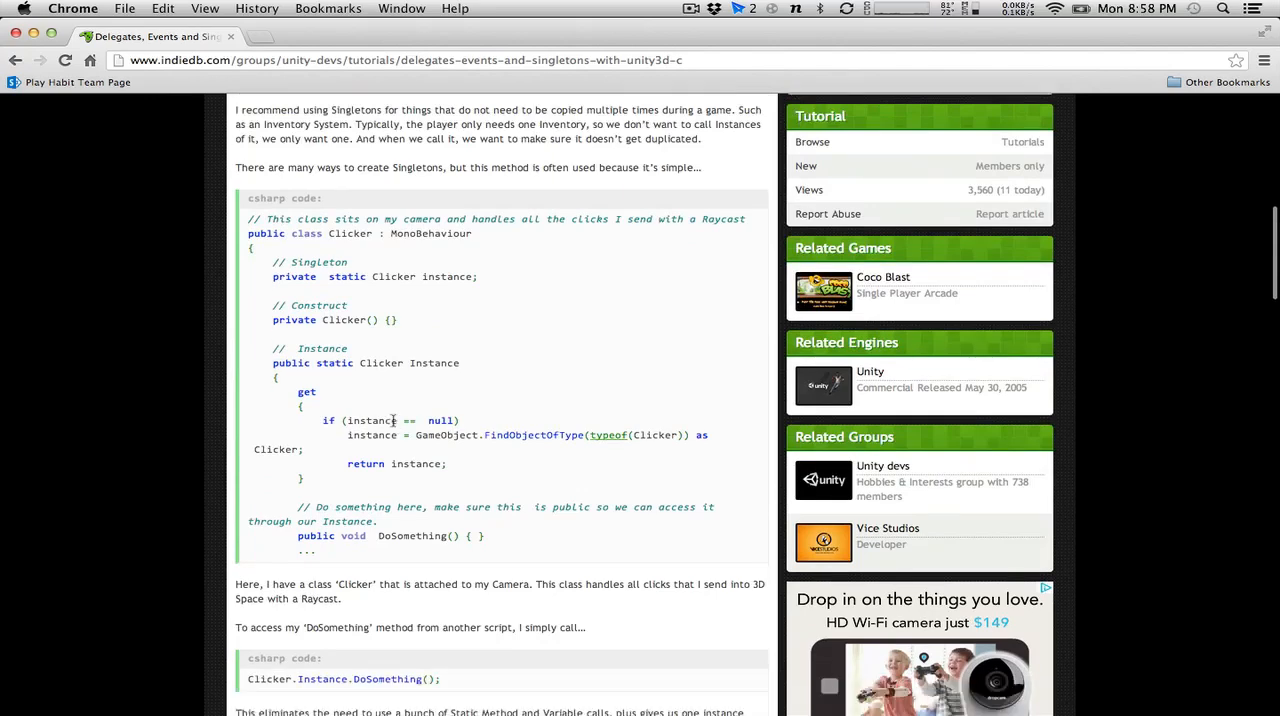
pyautogui.scroll(-10, 393, 423)
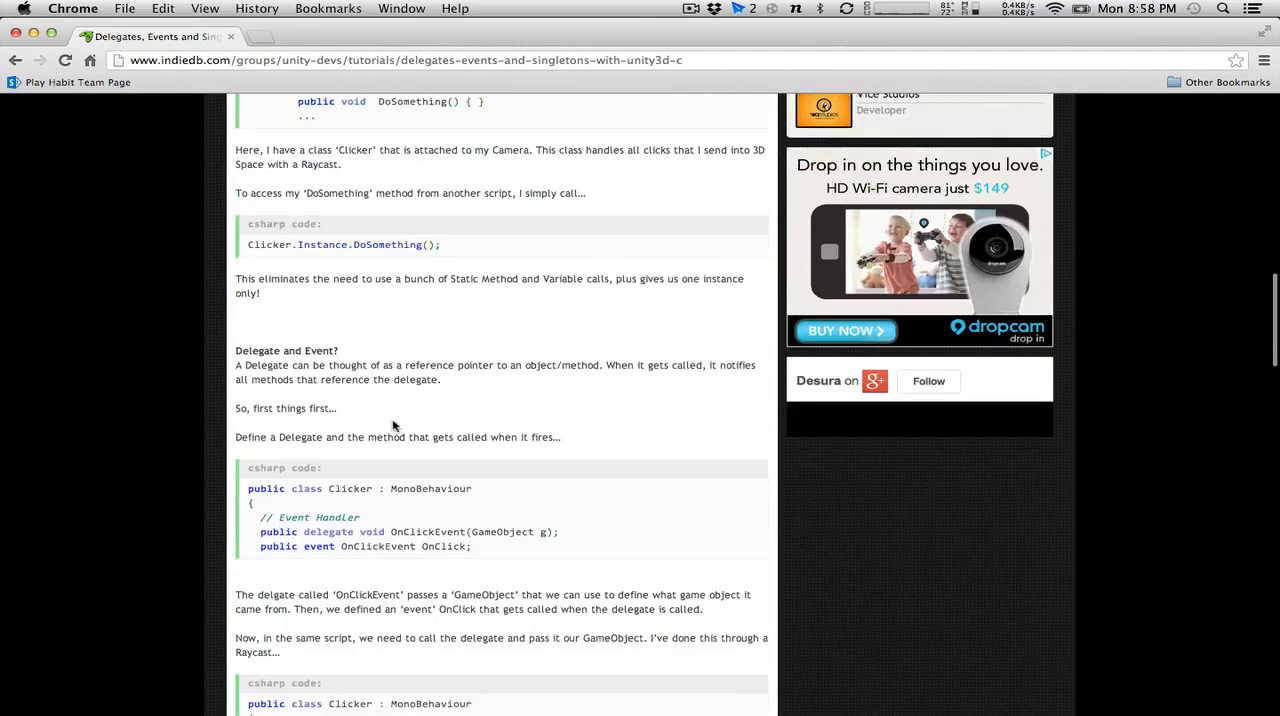
pyautogui.scroll(-5, 393, 426)
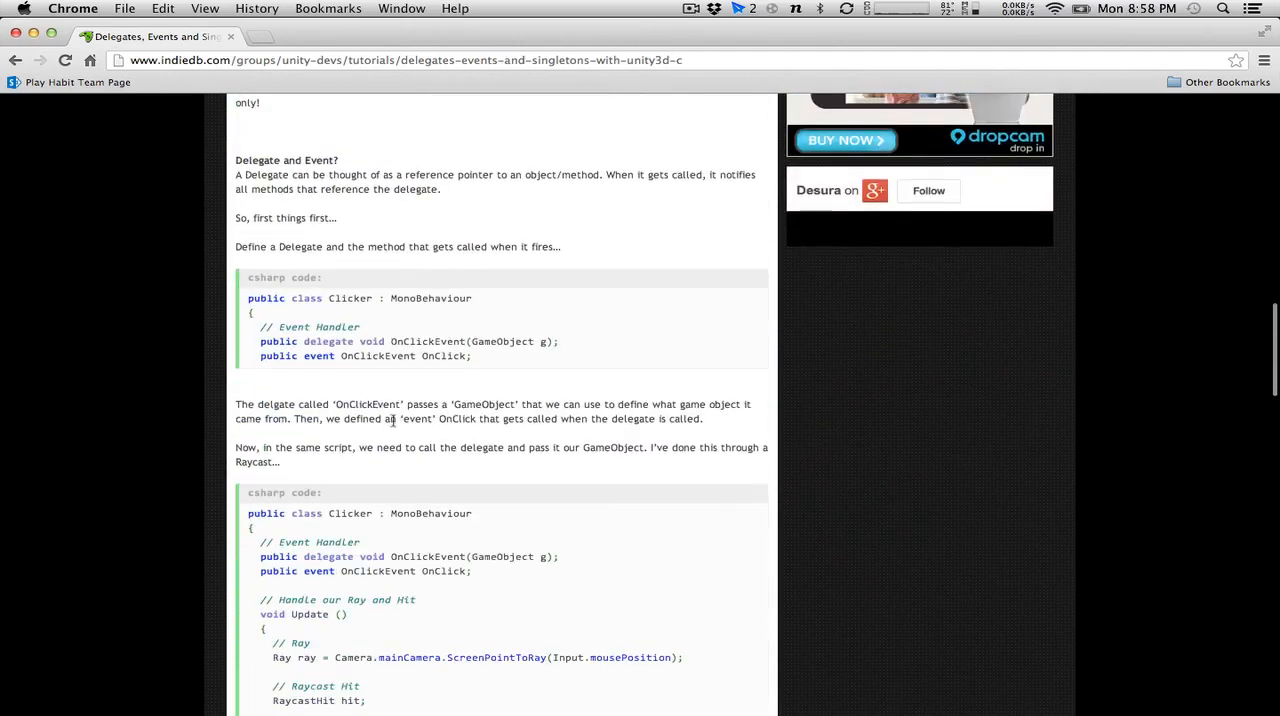
pyautogui.scroll(-9, 393, 421)
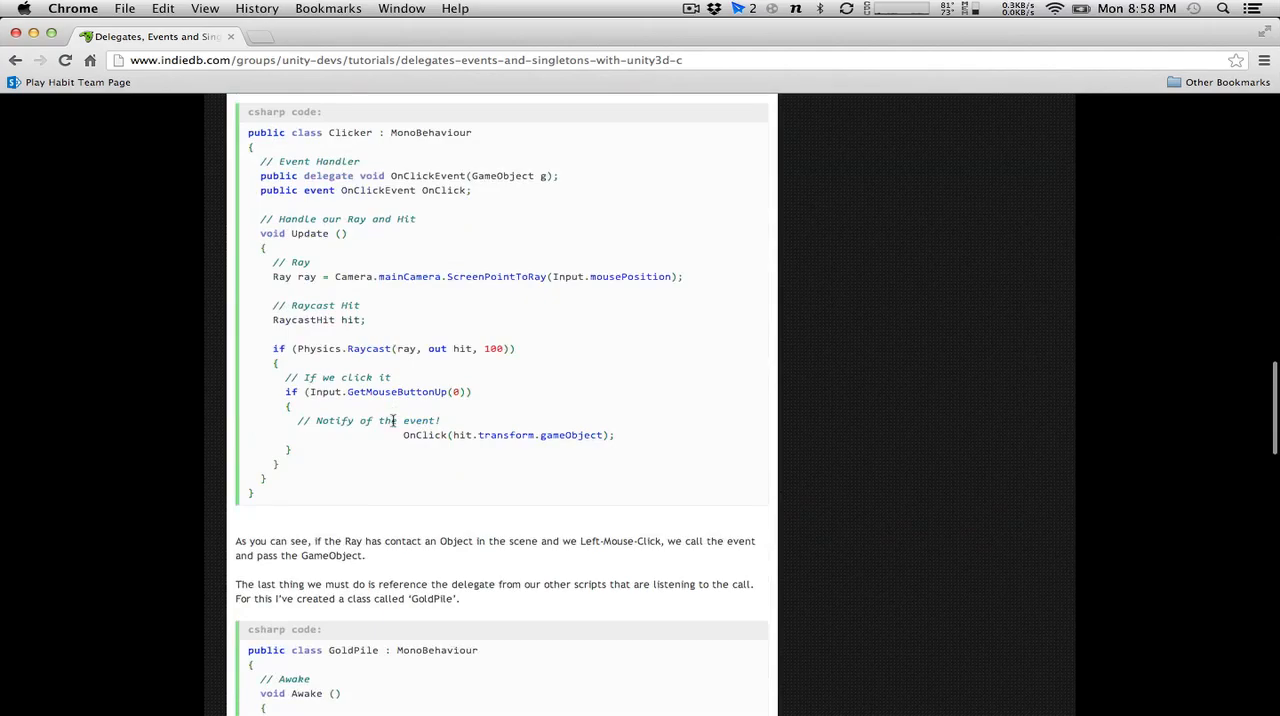
pyautogui.scroll(3, 393, 421)
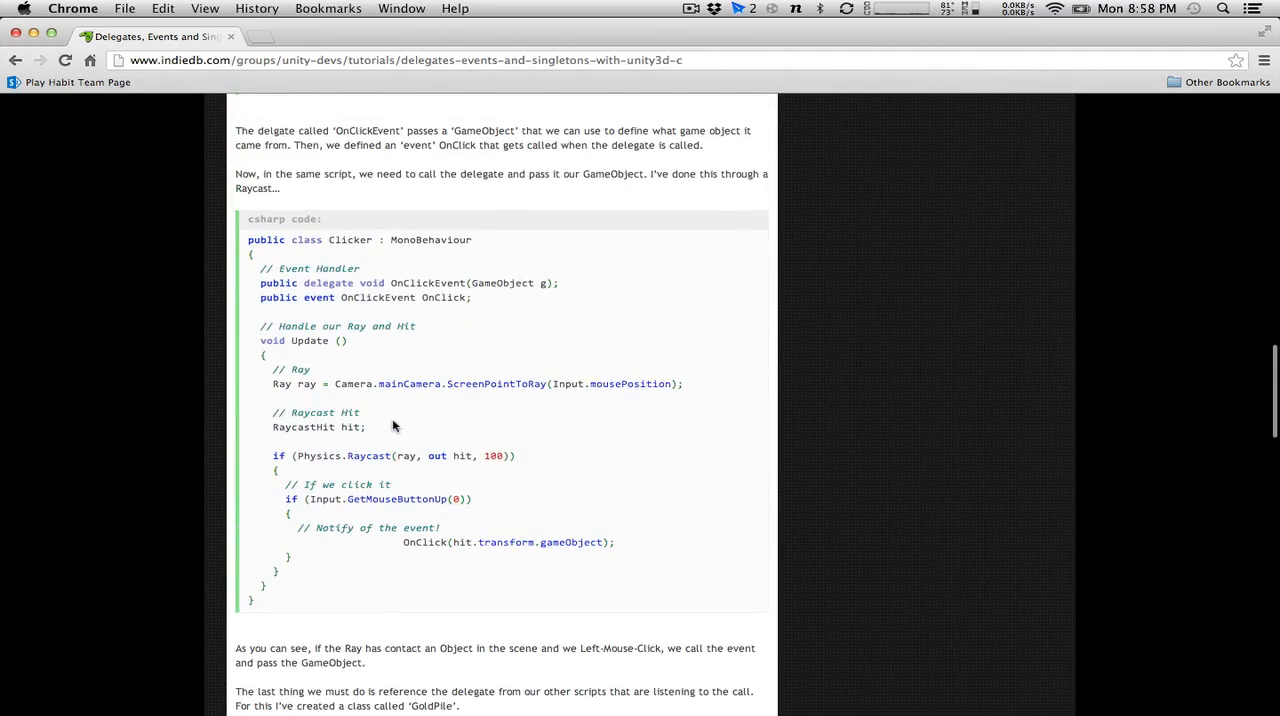
# Return to MonoDevelop, delete the pasted Clicker.Instance.OnClick line and its empty line from Update, and save ScoreManager.cs.
pyautogui.press('super+Tab')
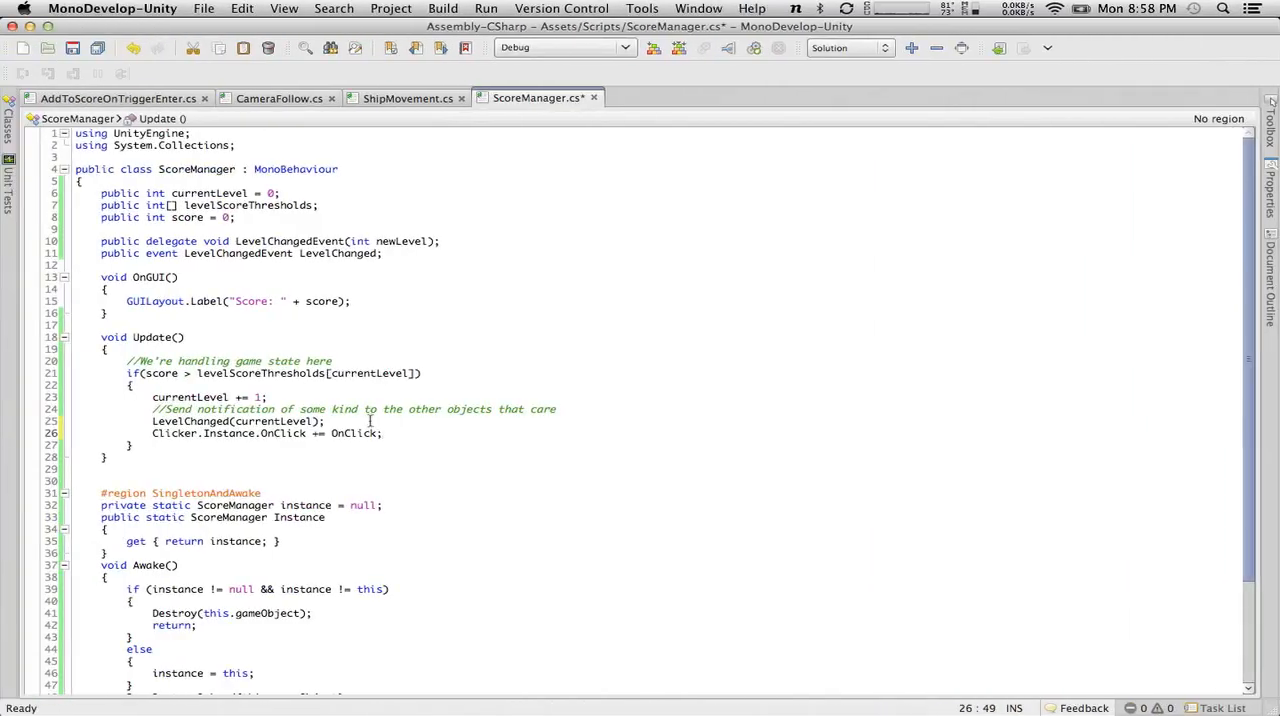
pyautogui.moveTo(410, 435); pyautogui.dragTo(147, 433)
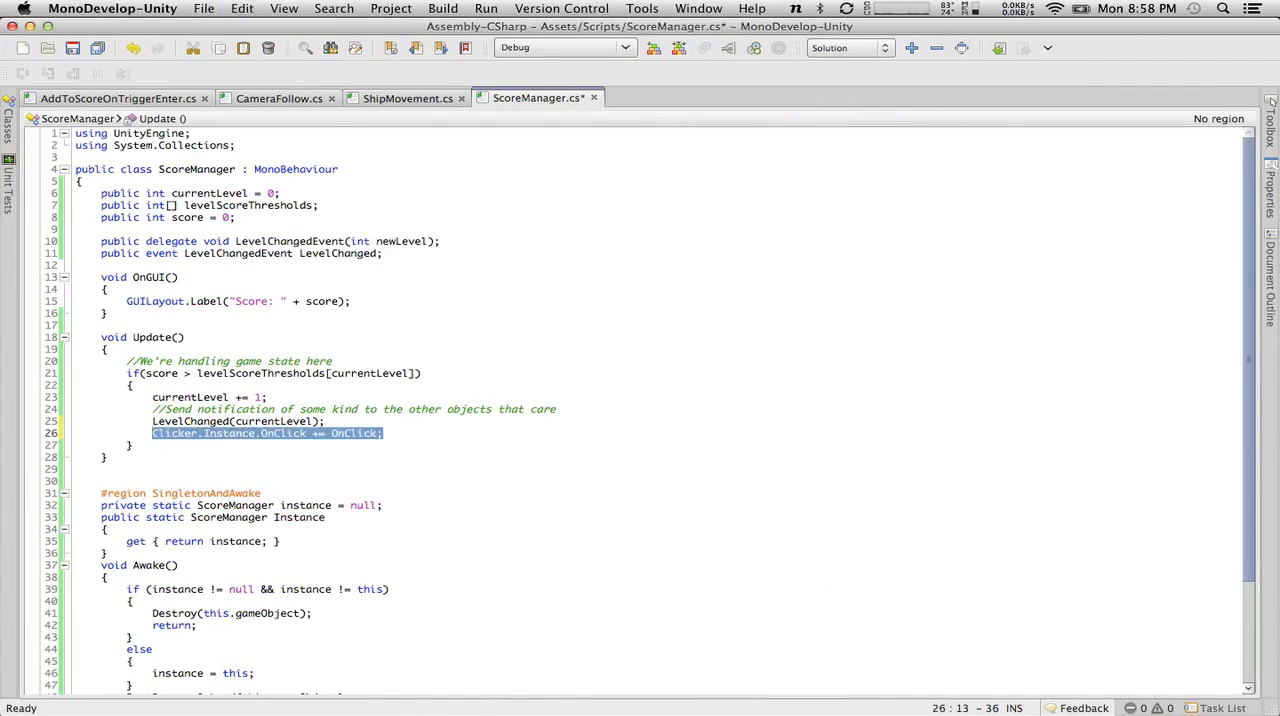
pyautogui.press('BackSpace')
pyautogui.press('BackSpace')
pyautogui.press('BackSpace')
pyautogui.click(72, 48)
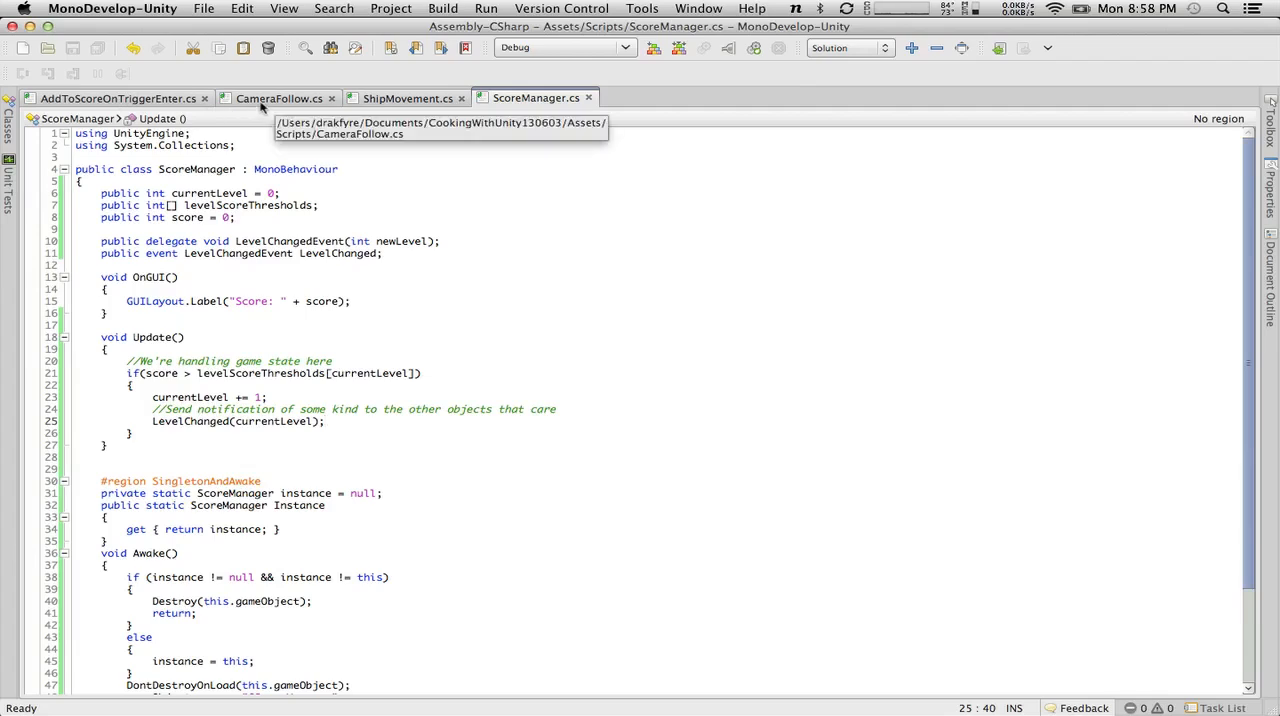
# Open ShipMovement.cs and insert two blank lines after the end of the Update method.
pyautogui.click(390, 100)
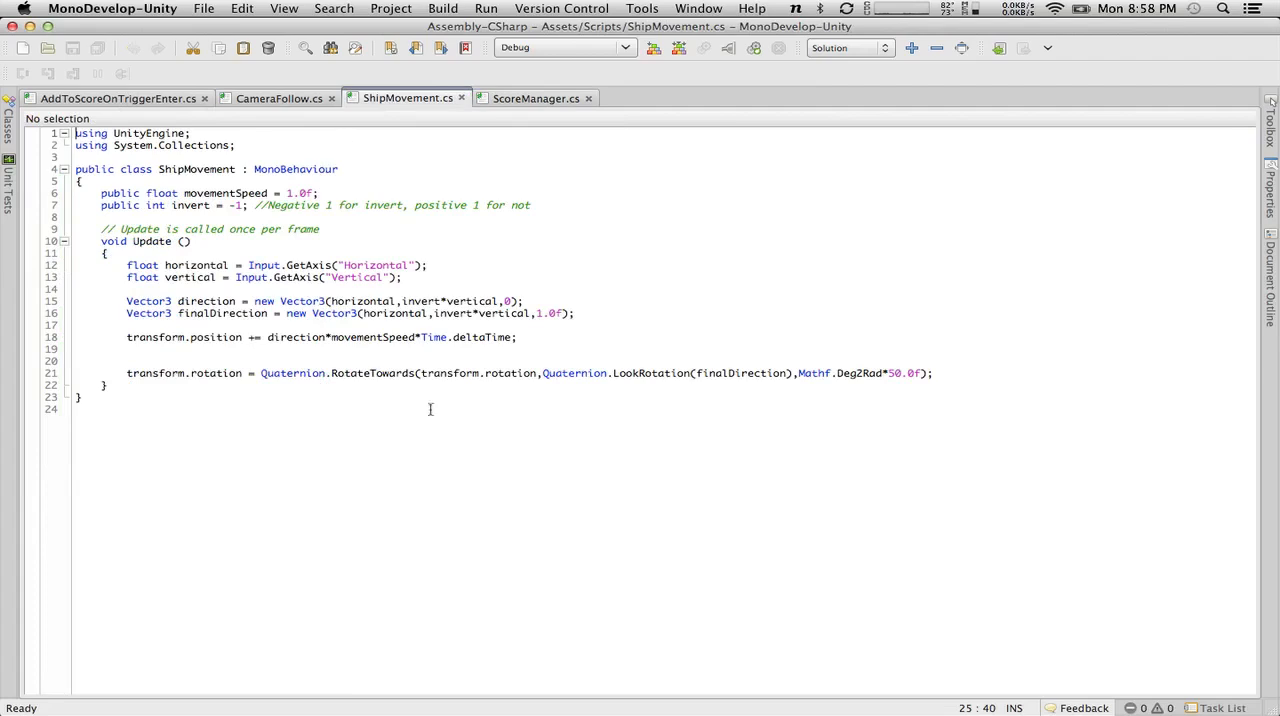
pyautogui.click(243, 386)
pyautogui.press('Return')
pyautogui.press('Return')
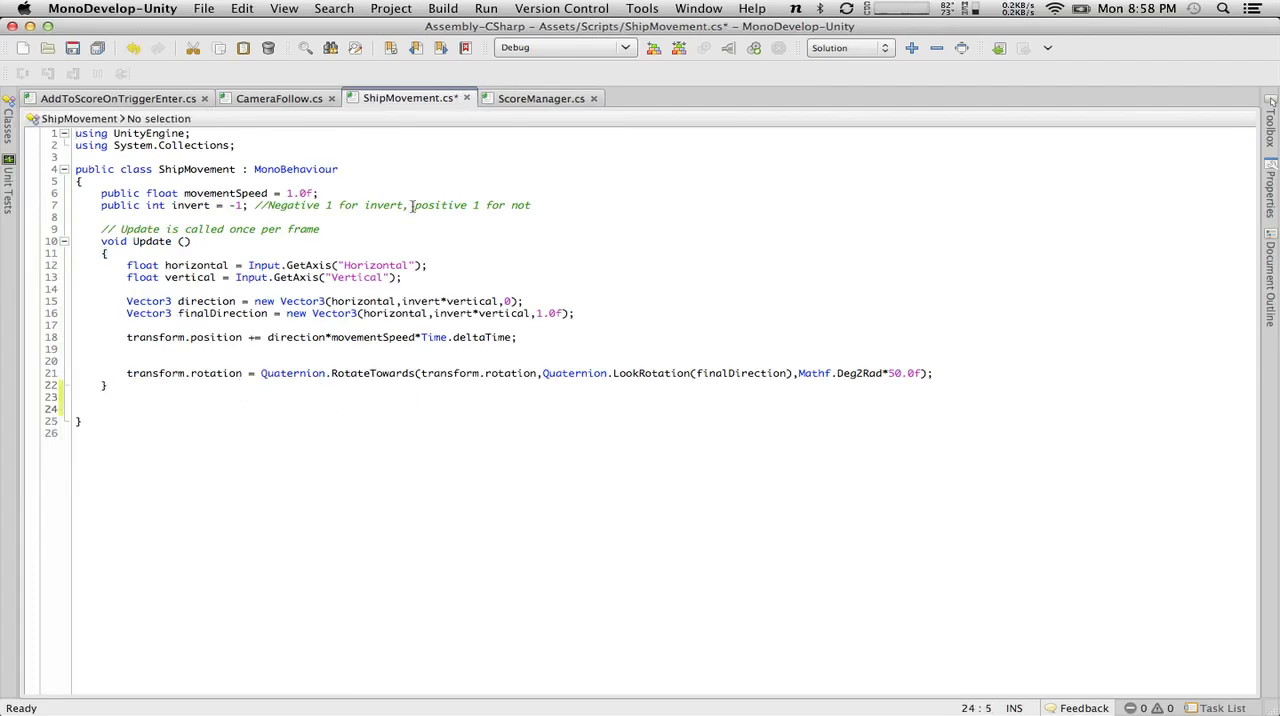
# Add an empty "void Awake()" method with braces between the invert variable and the Update comment.
pyautogui.click(562, 207)
pyautogui.press('Return')
pyautogui.press('Return')
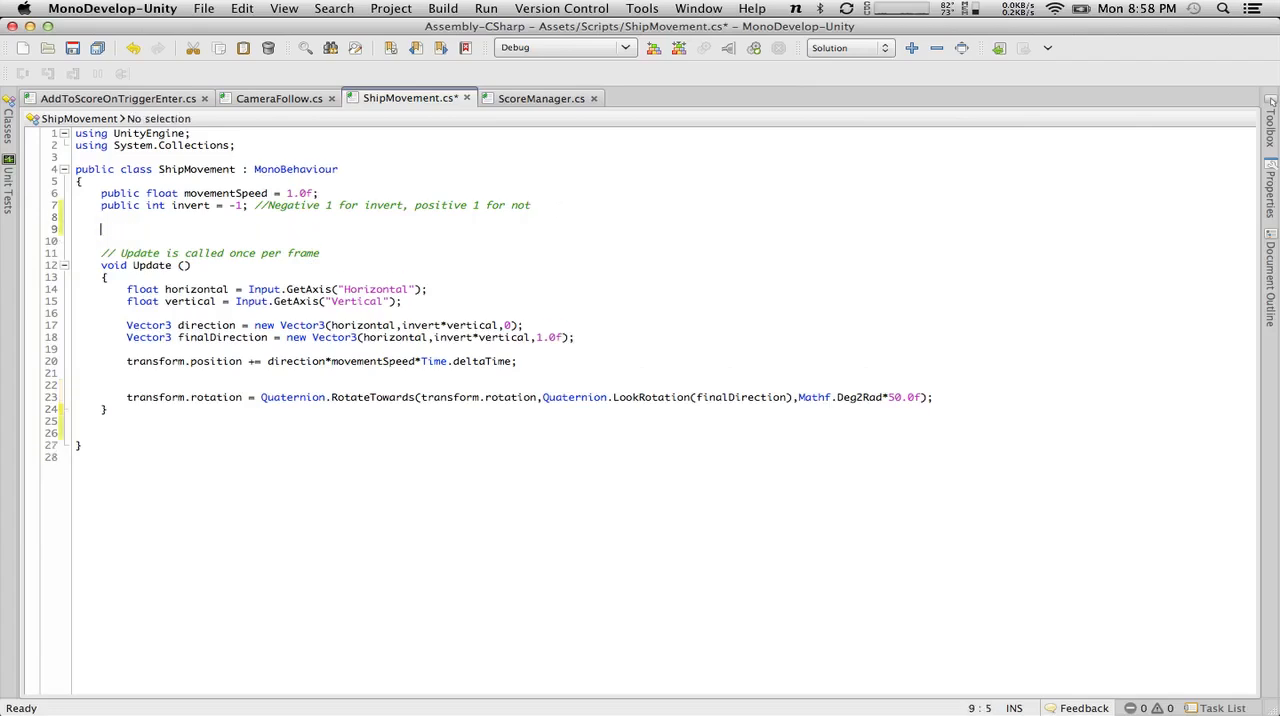
pyautogui.write('void Awake(')
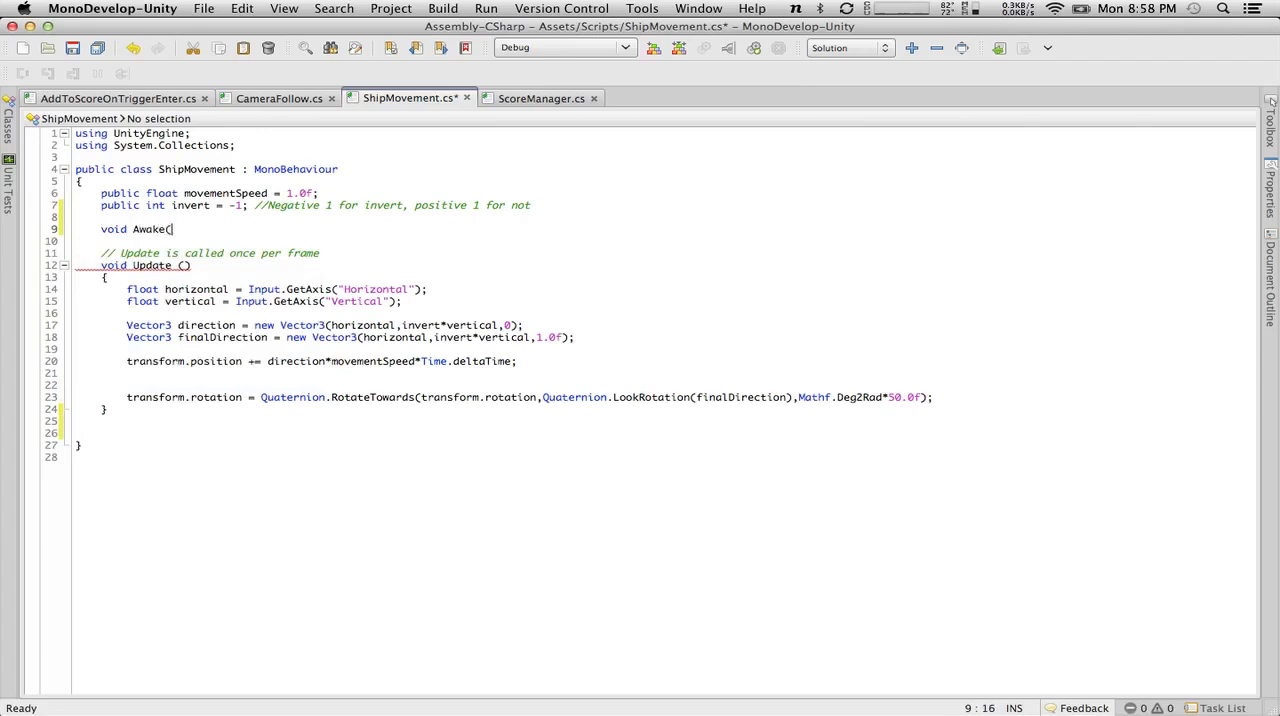
pyautogui.write('))')
pyautogui.press('Return')
pyautogui.write('{')
pyautogui.press('Return')
pyautogui.write('}')
pyautogui.press('Up')
# Write the comment "//Register for level changed events" inside Awake, followed by an empty line.
pyautogui.press('Return')
pyautogui.write('//Register ')
pyautogui.write('cor level changed ev')
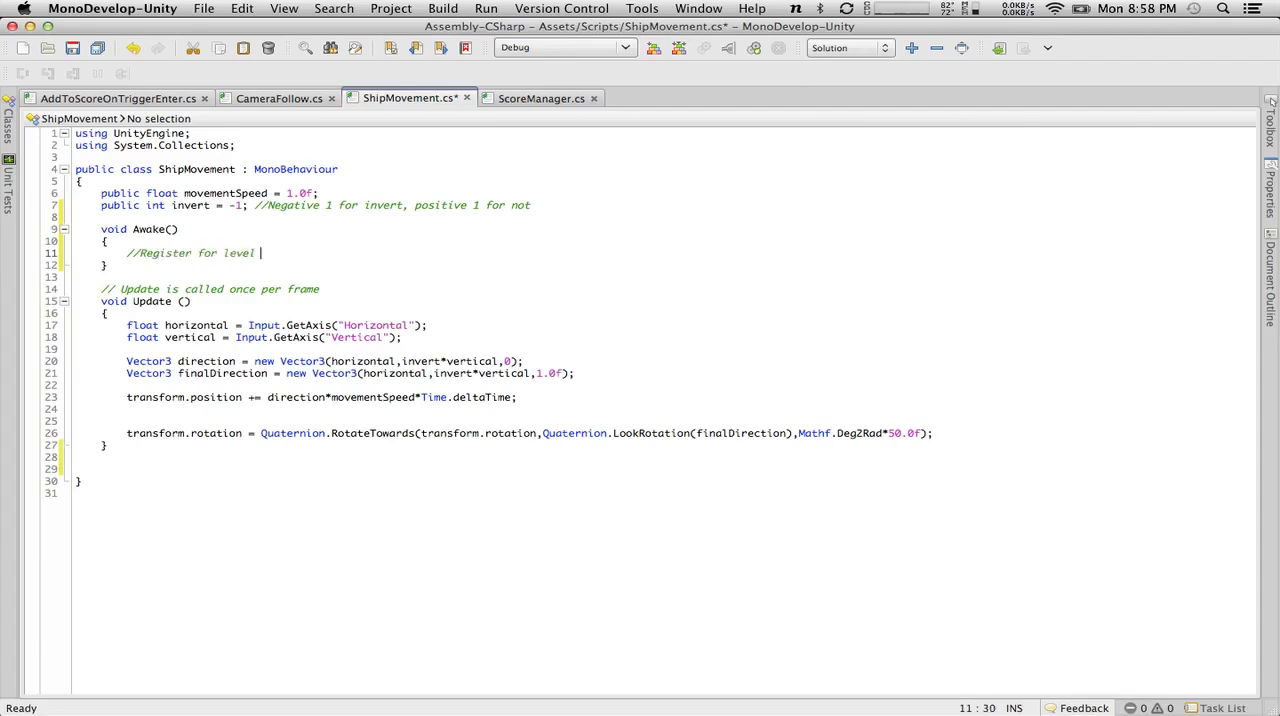
pyautogui.write('ents')
pyautogui.press('Return')
# Paste "Clicker.Instance.OnClick += OnClick;" below the comment, and copy the LevelChanged event name from ScoreManager.cs for use in ShipMovement.cs.
pyautogui.press('super+v')
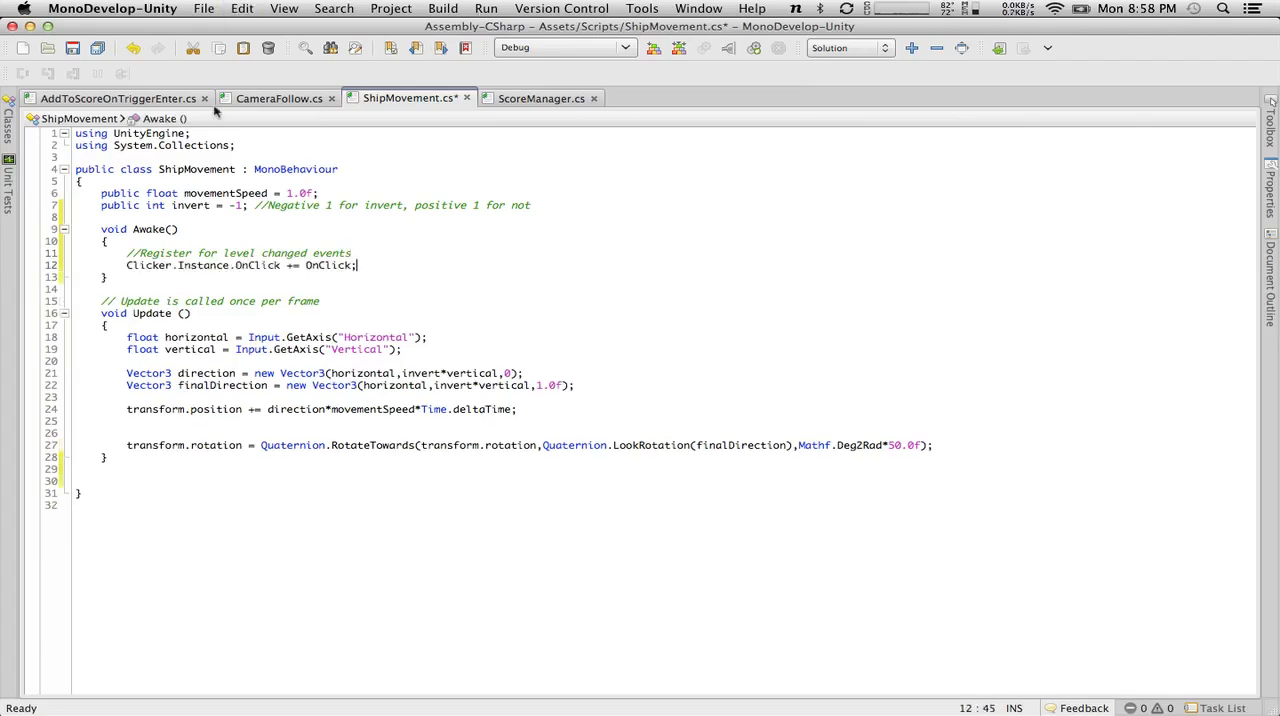
pyautogui.click(155, 104)
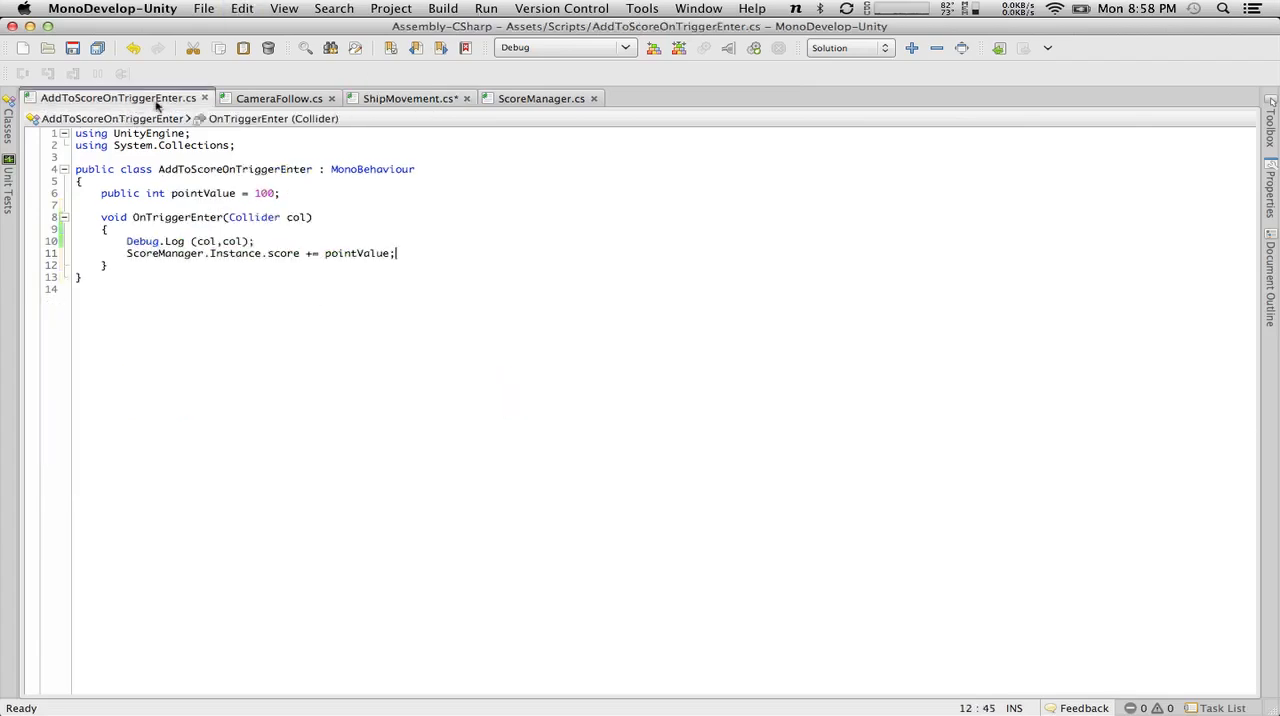
pyautogui.click(505, 99)
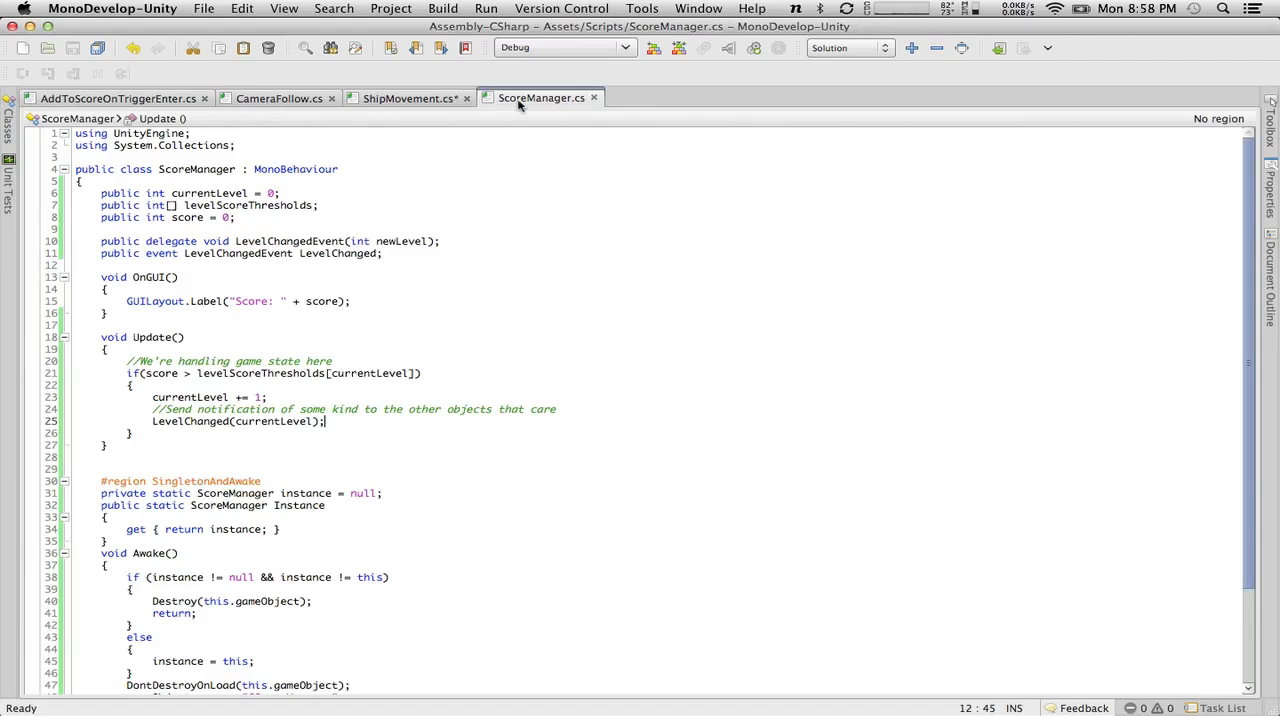
pyautogui.doubleClick(263, 254)
pyautogui.press('super+c')
pyautogui.click(380, 104)
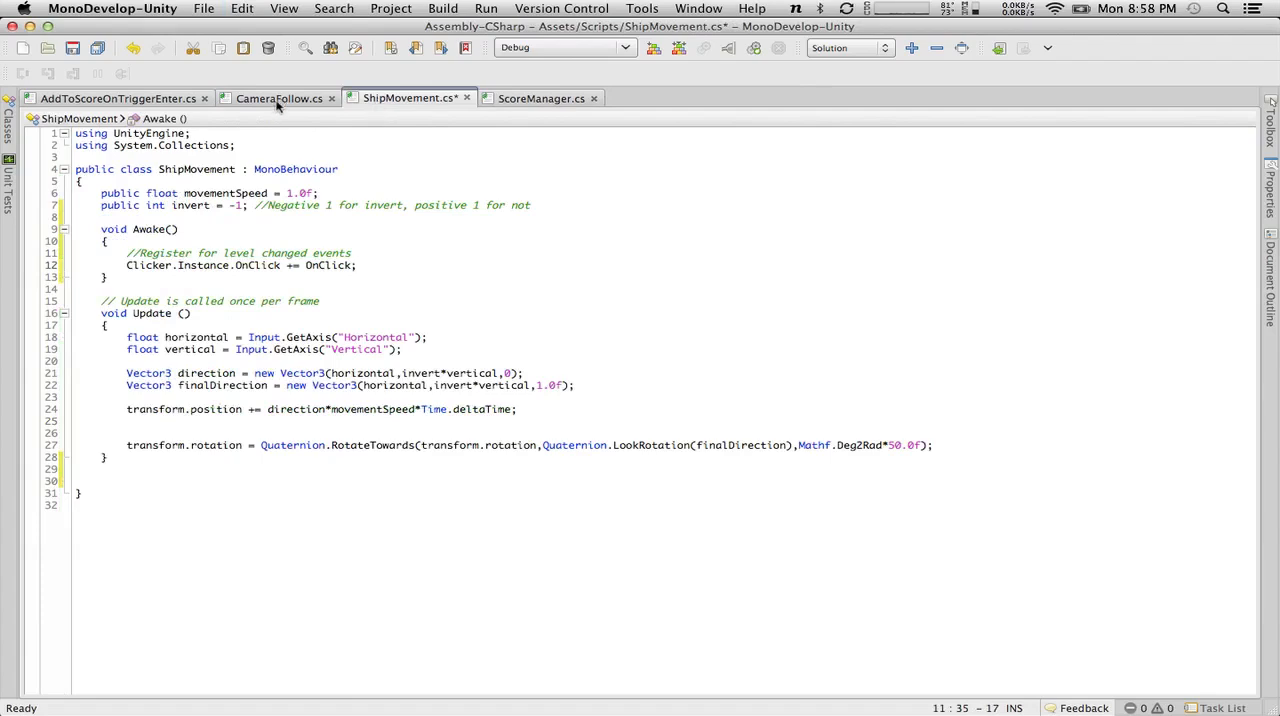
pyautogui.click(548, 96)
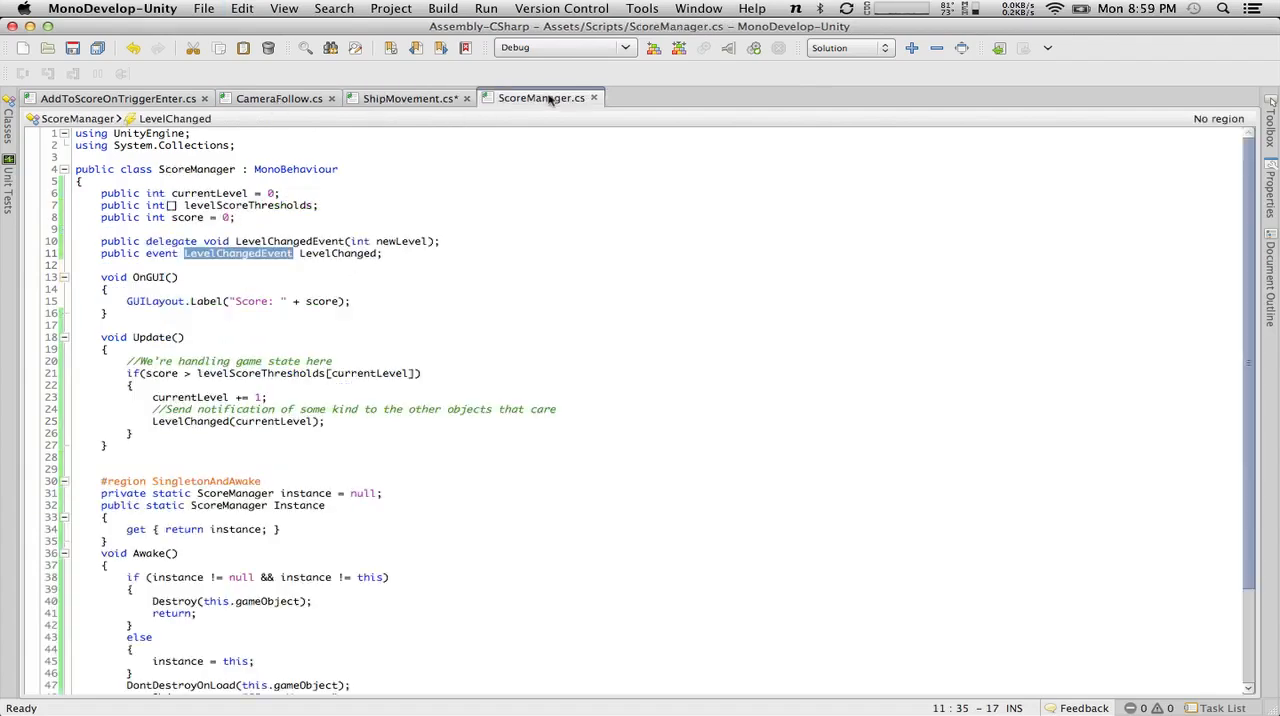
pyautogui.doubleClick(348, 255)
pyautogui.press('super+c')
pyautogui.click(384, 98)
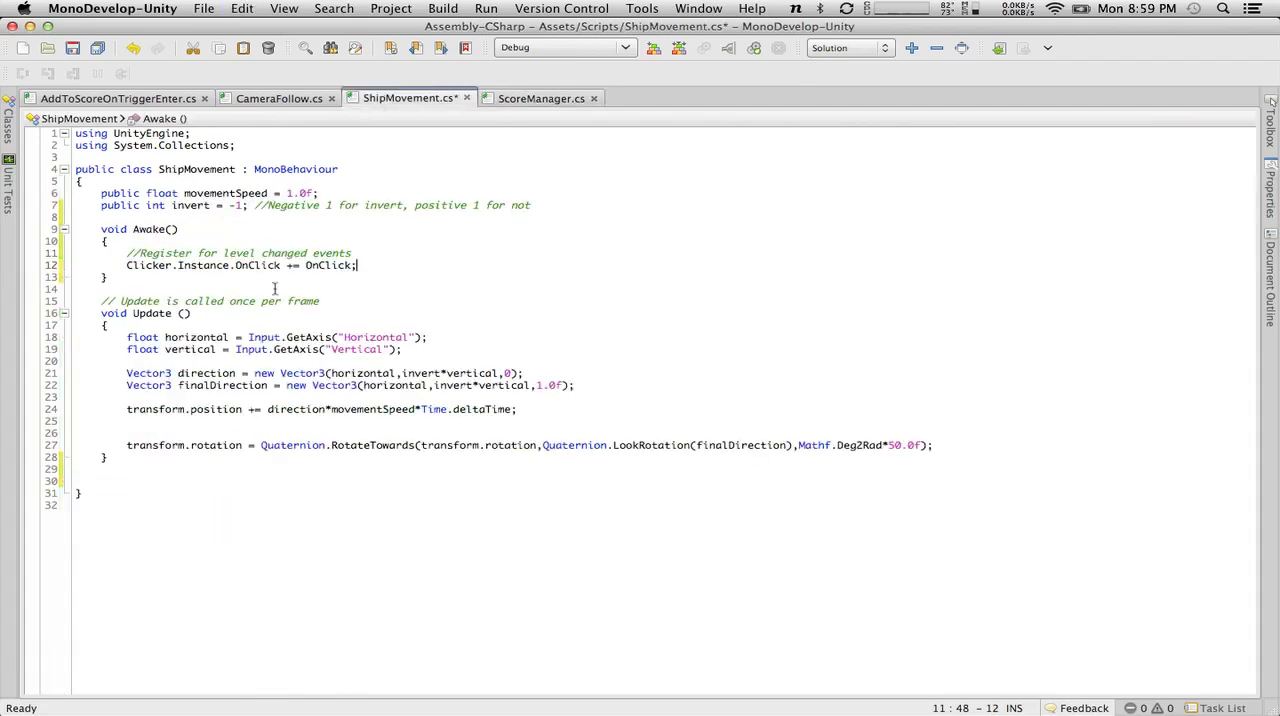
# Try to rewrite the left side of the pasted line as "ScoreManger.Instance." followed by the copied event name.
pyautogui.doubleClick(138, 265)
pyautogui.write('ScoreManger')
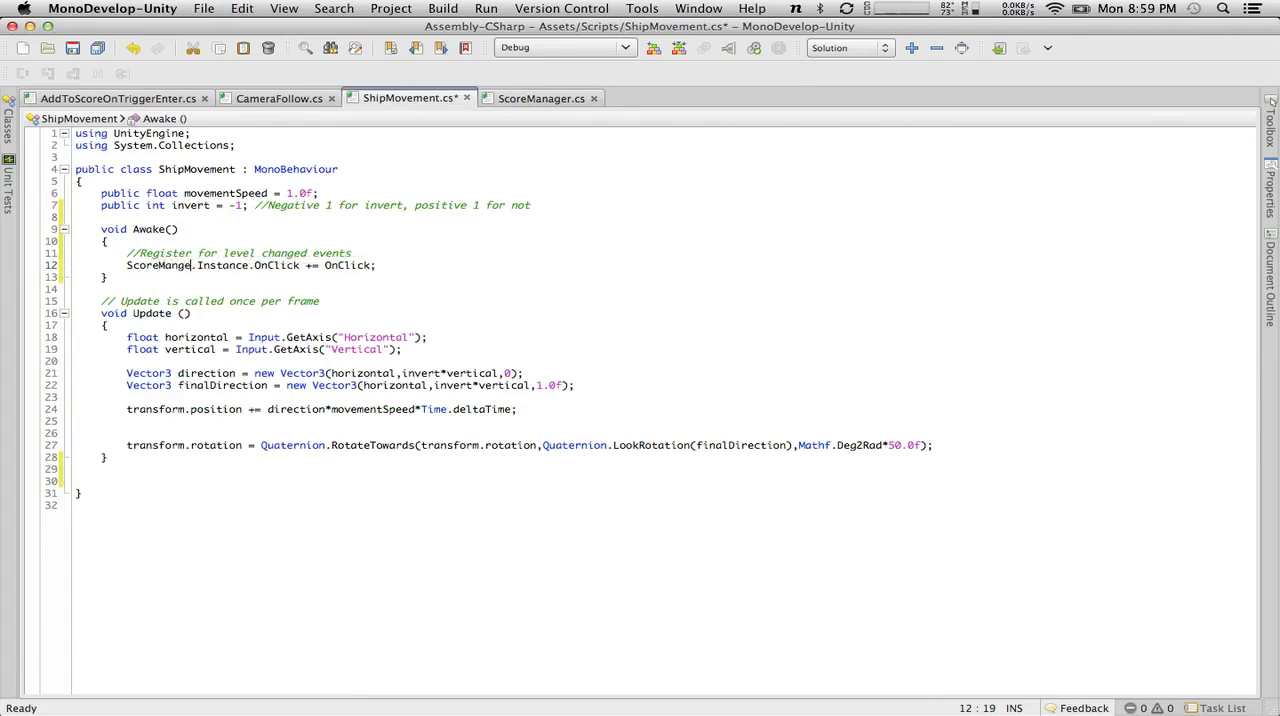
pyautogui.moveTo(307, 265); pyautogui.dragTo(257, 265)
pyautogui.write('.')
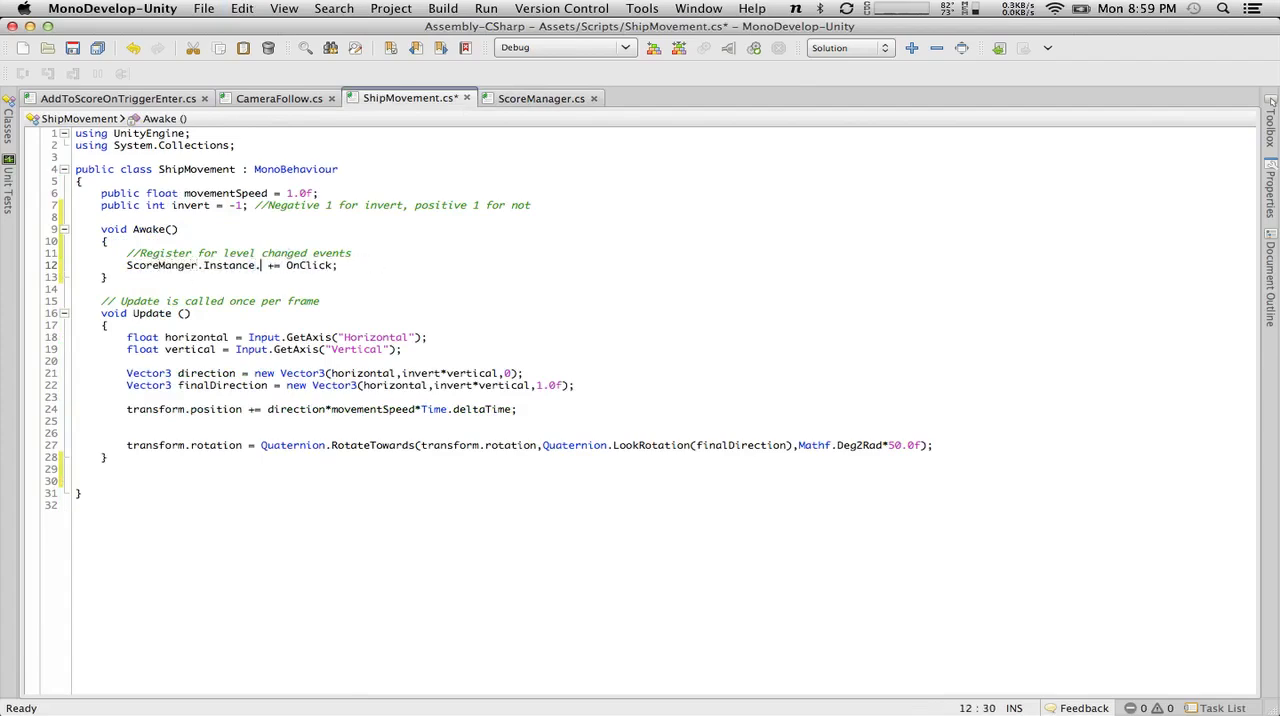
pyautogui.press('super+v')
# Strip the event and Instance references from the subscription line, save ShipMovement.cs, and delete the rest of the line.
pyautogui.press('BackSpace')
pyautogui.press('BackSpace')
pyautogui.press('BackSpace')
pyautogui.press('BackSpace')
pyautogui.press('BackSpace')
pyautogui.press('BackSpace')
pyautogui.press('BackSpace')
pyautogui.press('BackSpace')
pyautogui.press('BackSpace')
pyautogui.press('BackSpace')
pyautogui.press('BackSpace')
pyautogui.press('BackSpace')
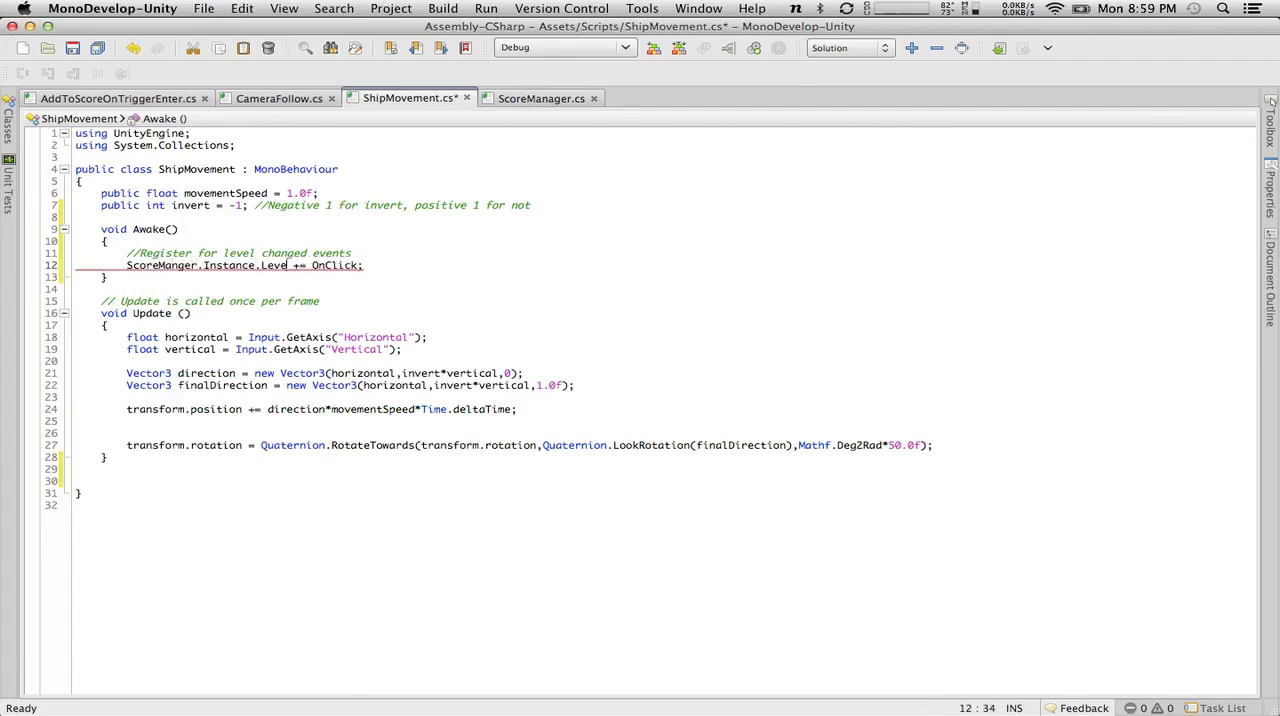
pyautogui.press('BackSpace')
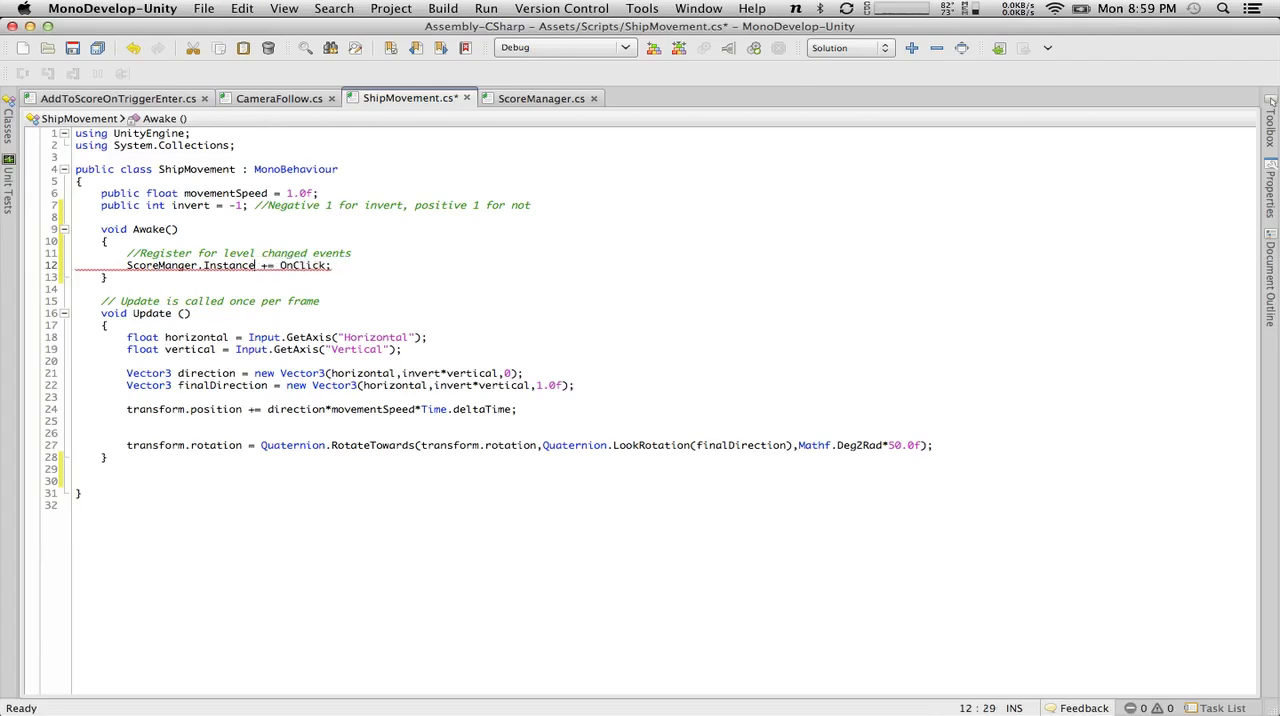
pyautogui.press('BackSpace')
pyautogui.press('BackSpace')
pyautogui.press('BackSpace')
pyautogui.press('BackSpace')
pyautogui.press('BackSpace')
pyautogui.press('BackSpace')
pyautogui.press('BackSpace')
pyautogui.press('BackSpace')
pyautogui.press('BackSpace')
pyautogui.press('super+s')
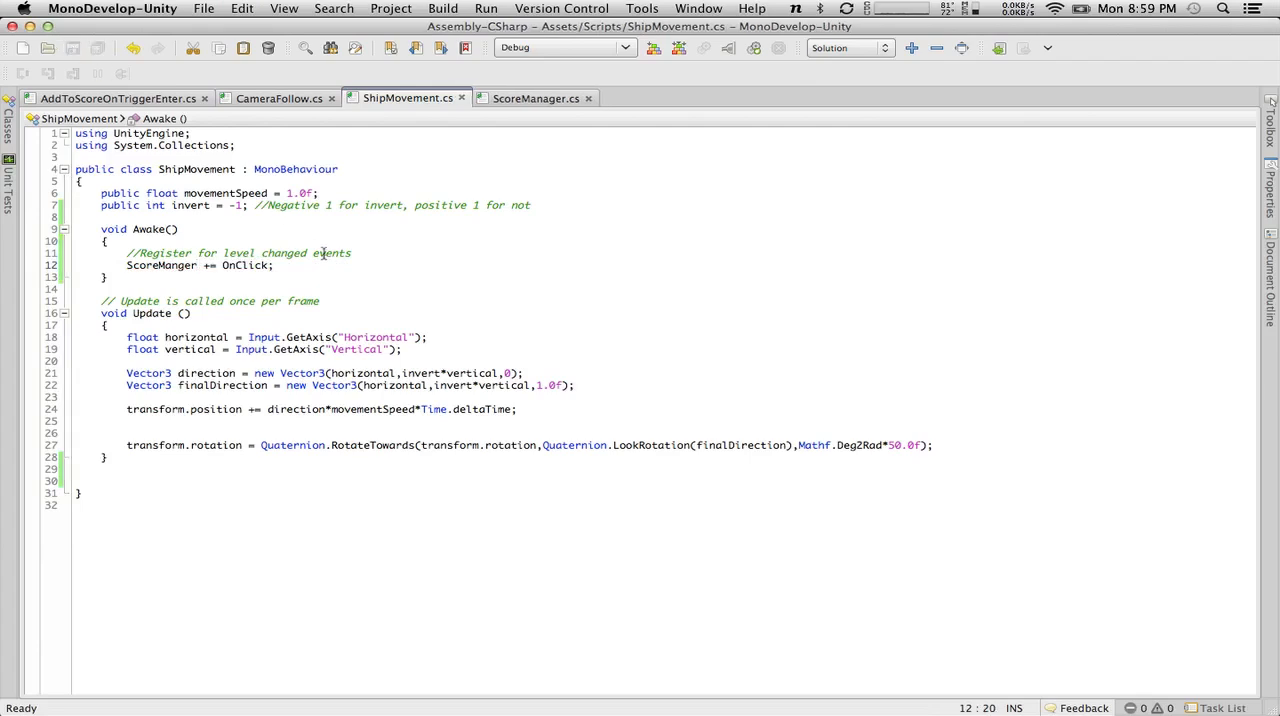
pyautogui.moveTo(324, 262); pyautogui.dragTo(126, 266)
pyautogui.press('BackSpace')
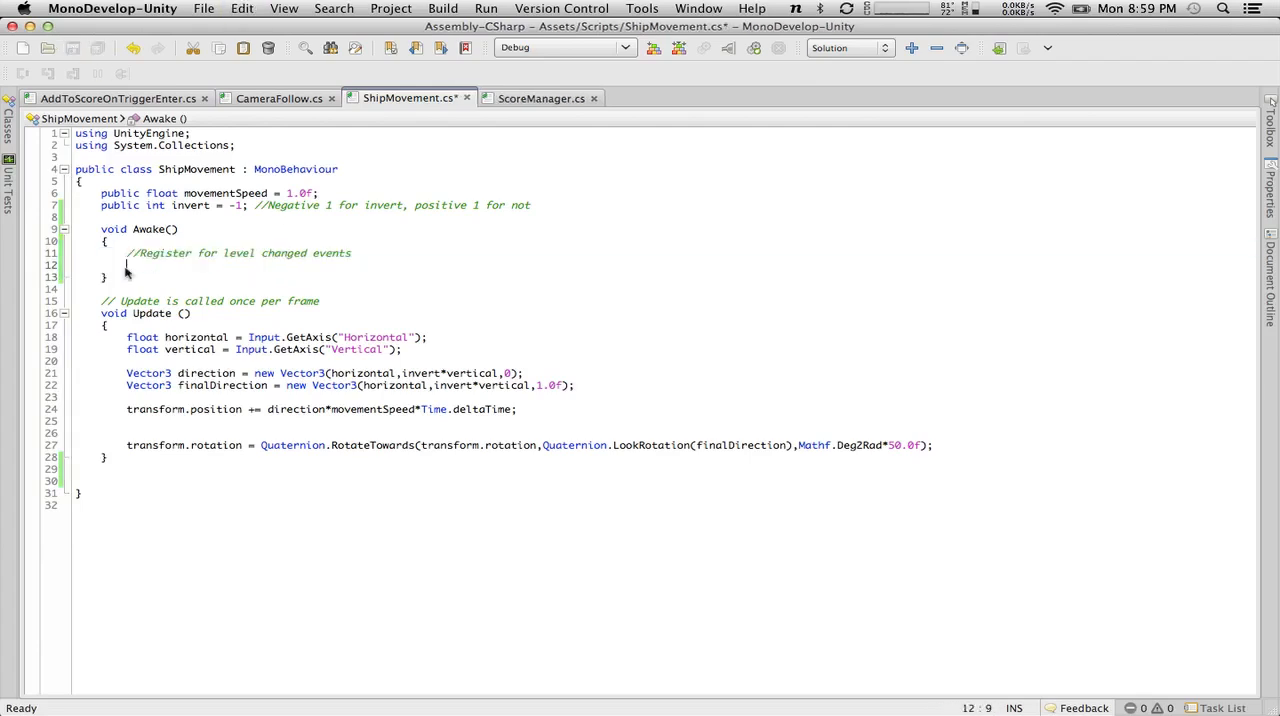
# Write "ScoreManager.Instance.LevelChanged" below the comment in ShipMovement's Awake method.
pyautogui.write('Score')
pyautogui.press('Return')
pyautogui.write('.In')
pyautogui.press('Return')
pyautogui.write('.')
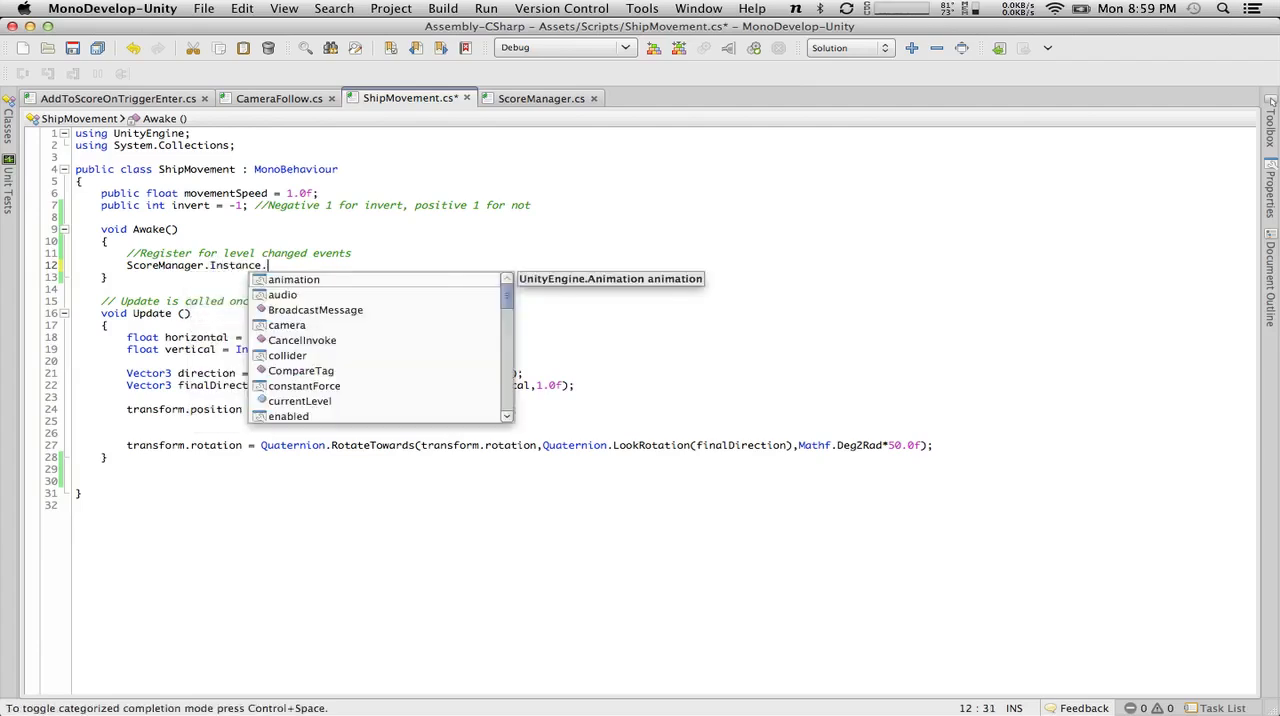
pyautogui.write('e')
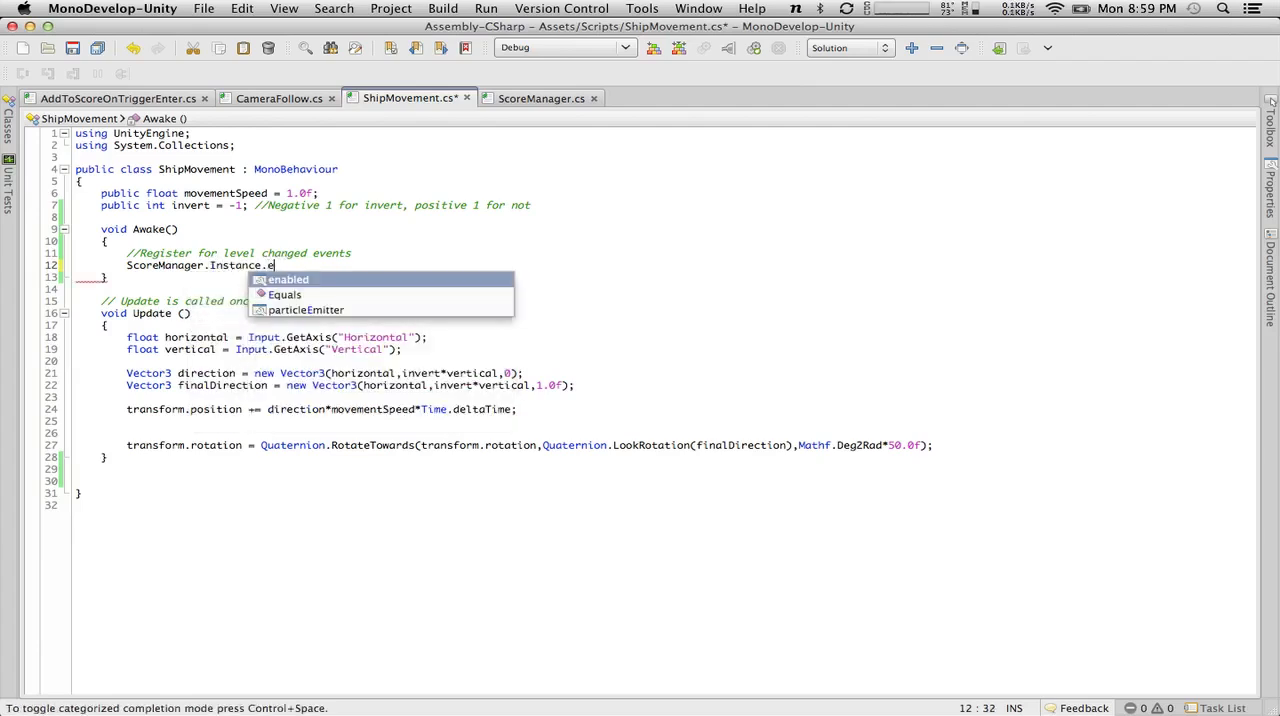
pyautogui.press('BackSpace')
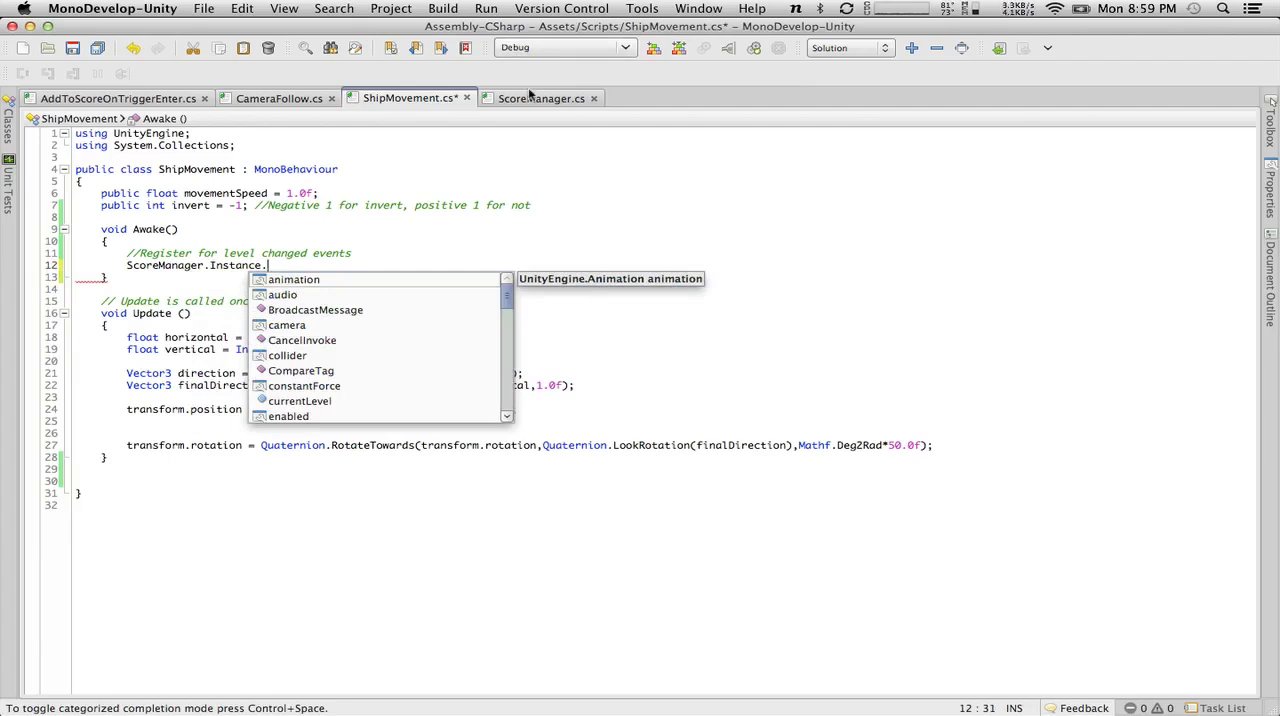
pyautogui.write('level')
pyautogui.press('Up')
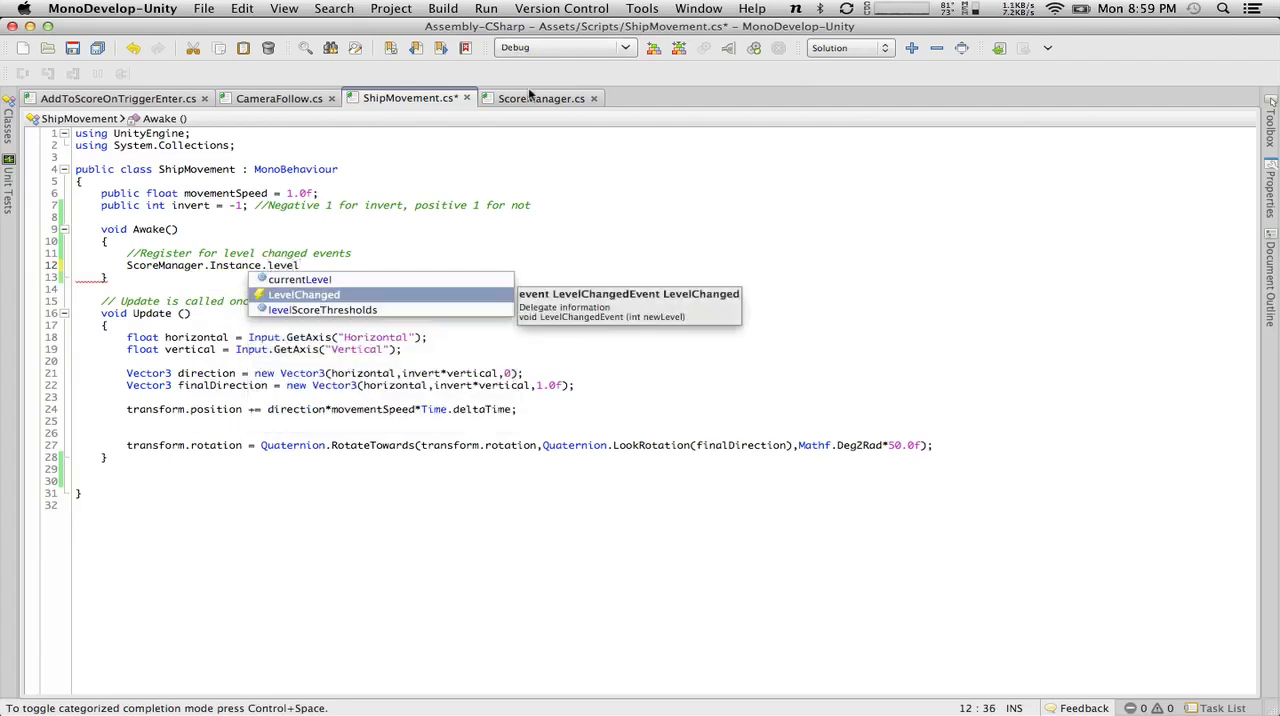
pyautogui.press('Return')
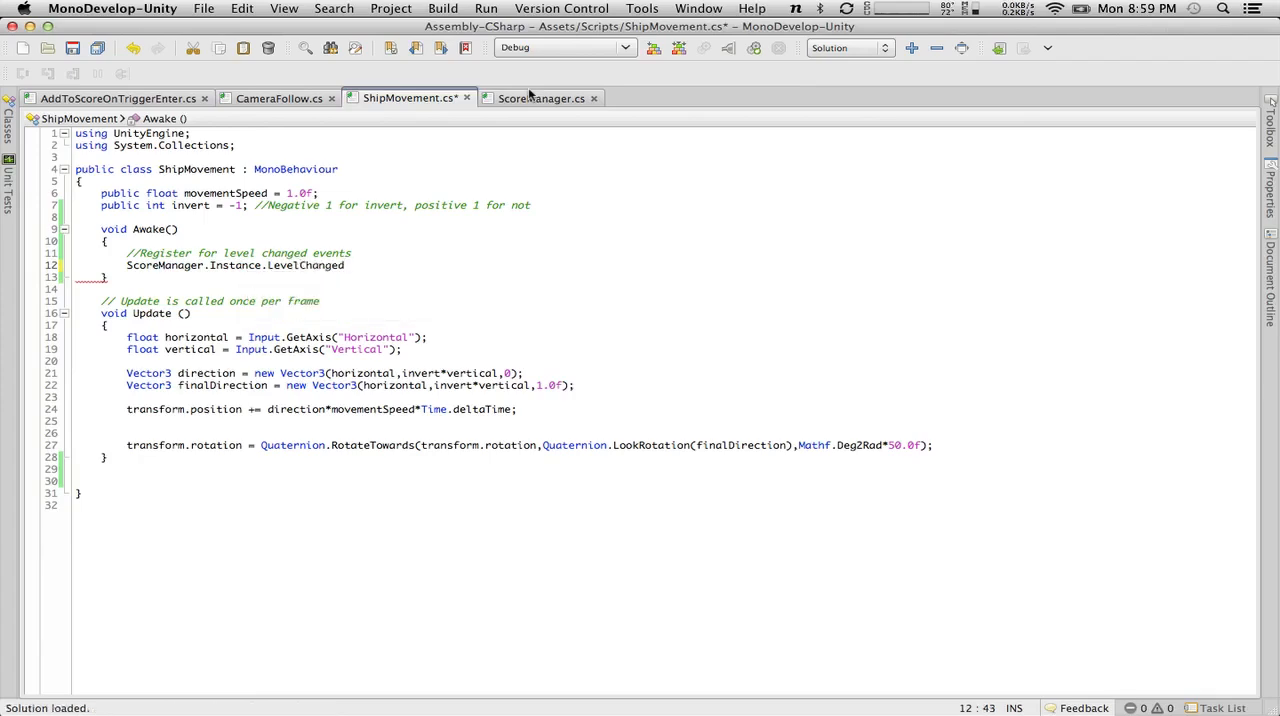
# Check the GoldPile listener example in the web tutorial, and complete the subscription line with "+= LevelChanged;".
pyautogui.hotkey('ctrl', 'Right')
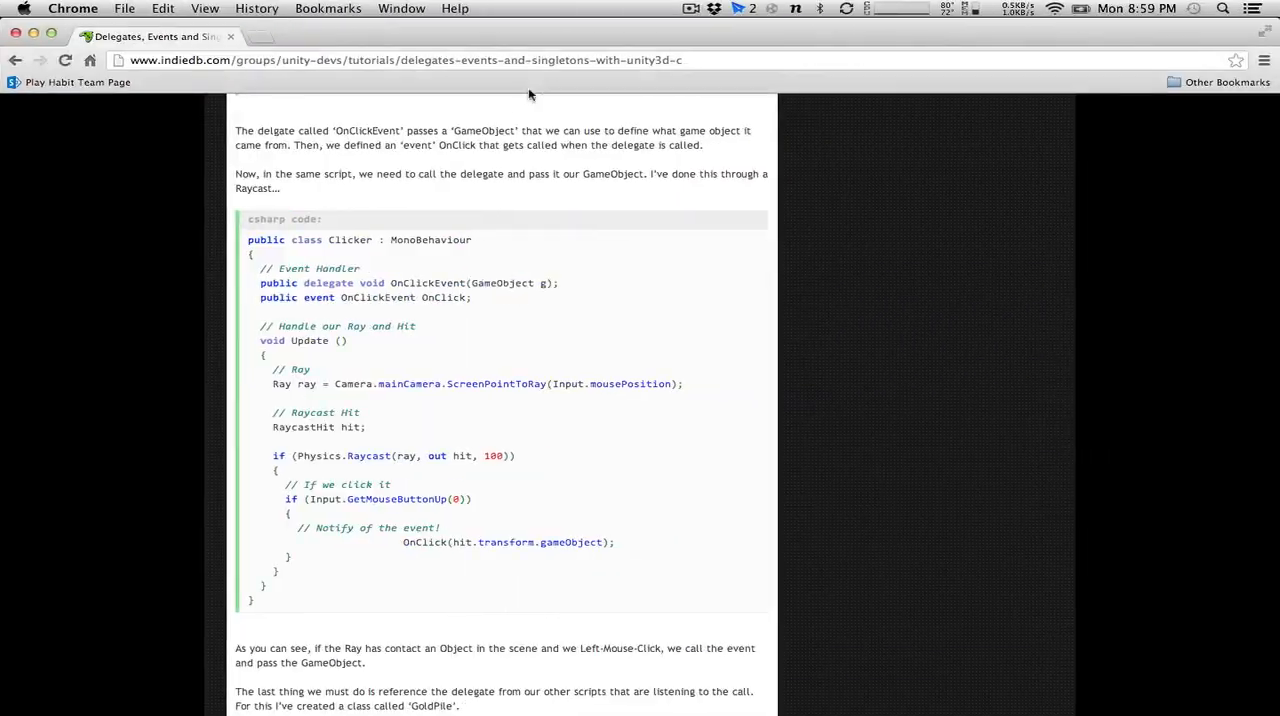
pyautogui.scroll(-10, 460, 423)
pyautogui.scroll(8, 460, 423)
pyautogui.scroll(-8, 460, 423)
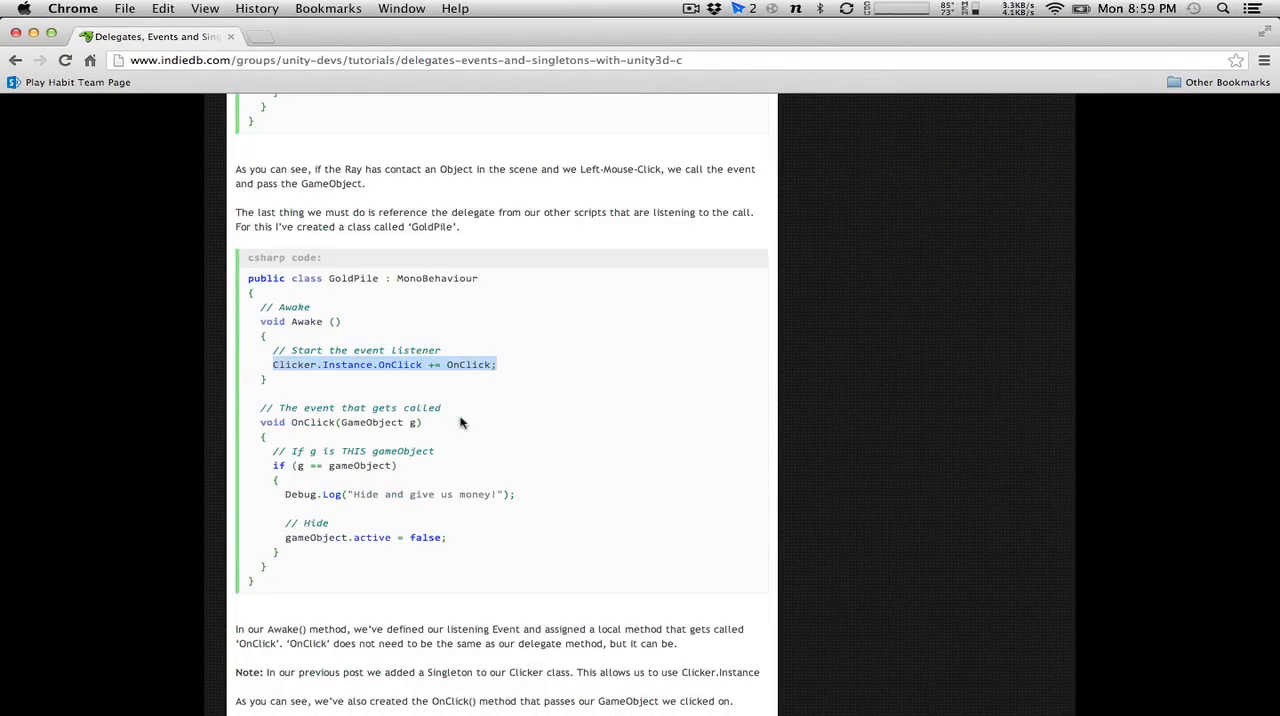
pyautogui.scroll(-10, 460, 423)
pyautogui.scroll(9, 460, 423)
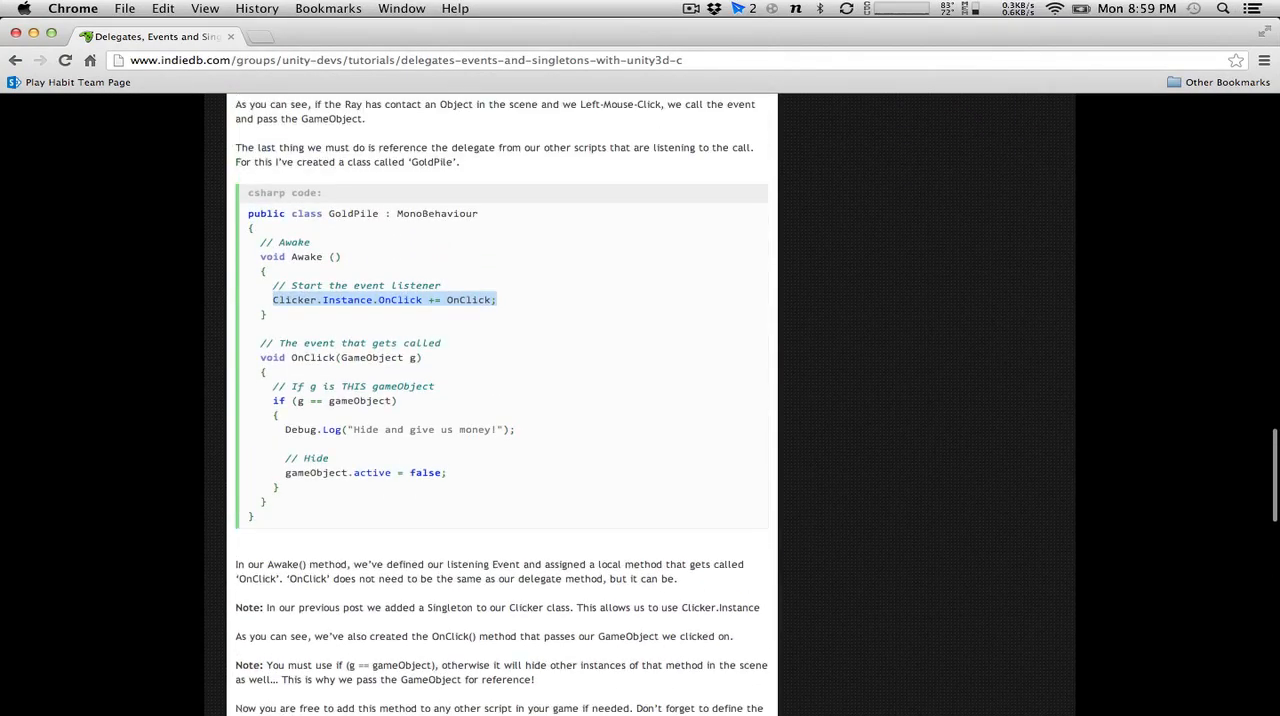
pyautogui.press('super+Tab')
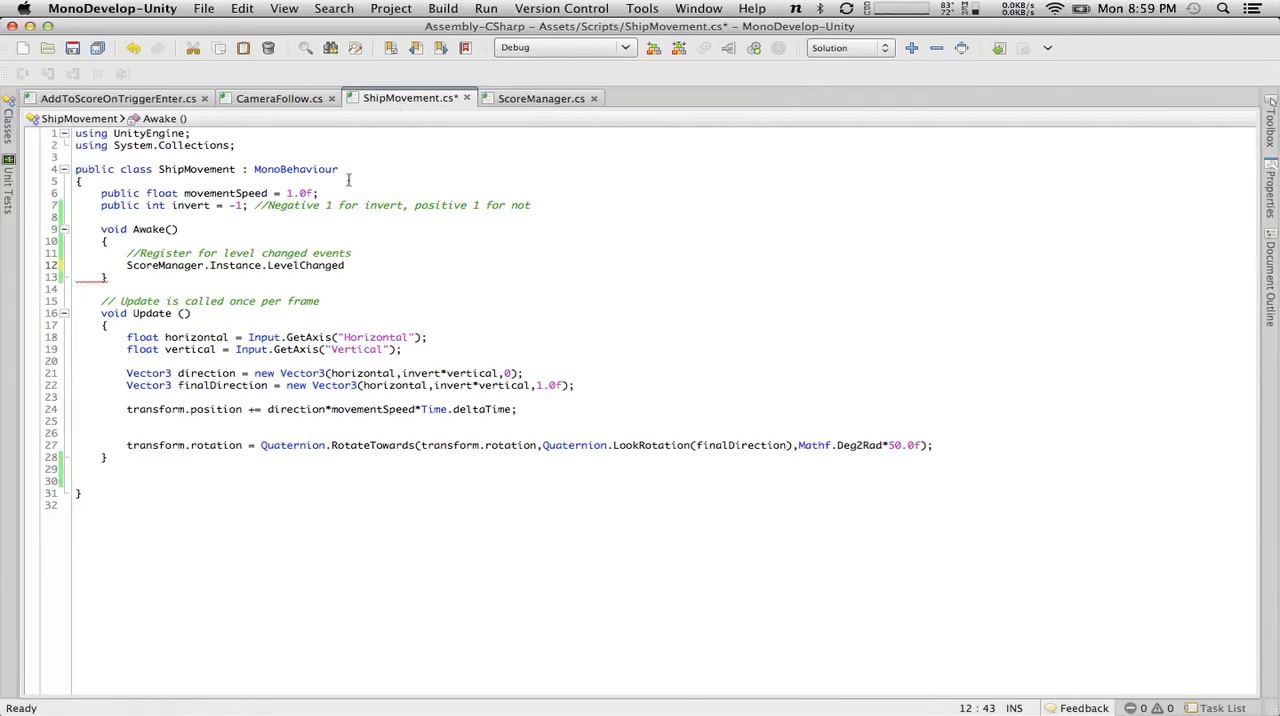
pyautogui.write('LevelC')
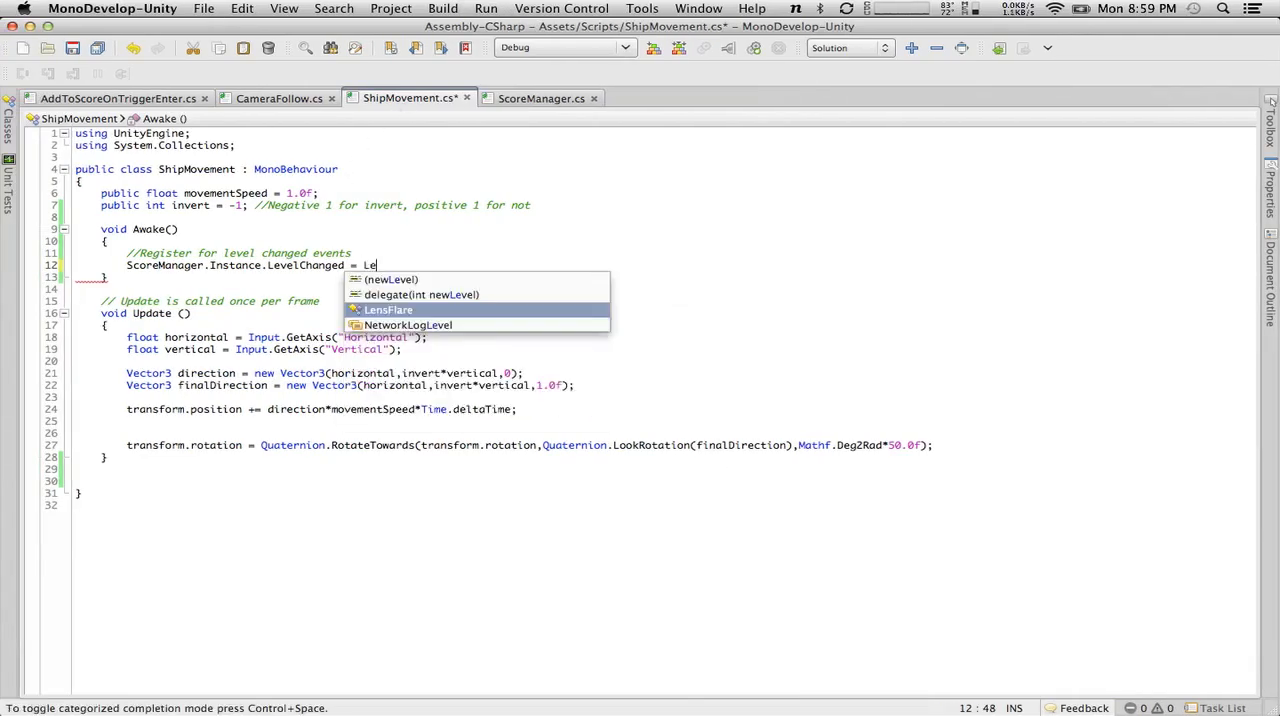
pyautogui.write('hanged;')
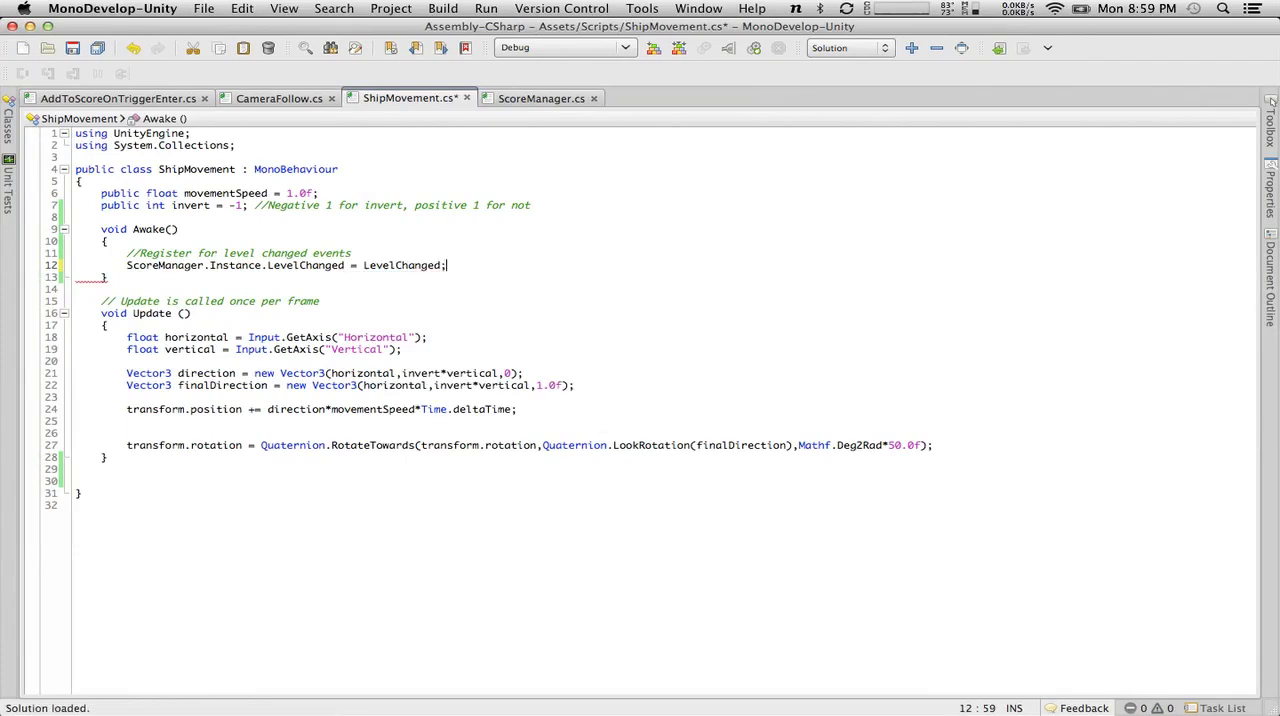
pyautogui.click(353, 267)
pyautogui.write('+')
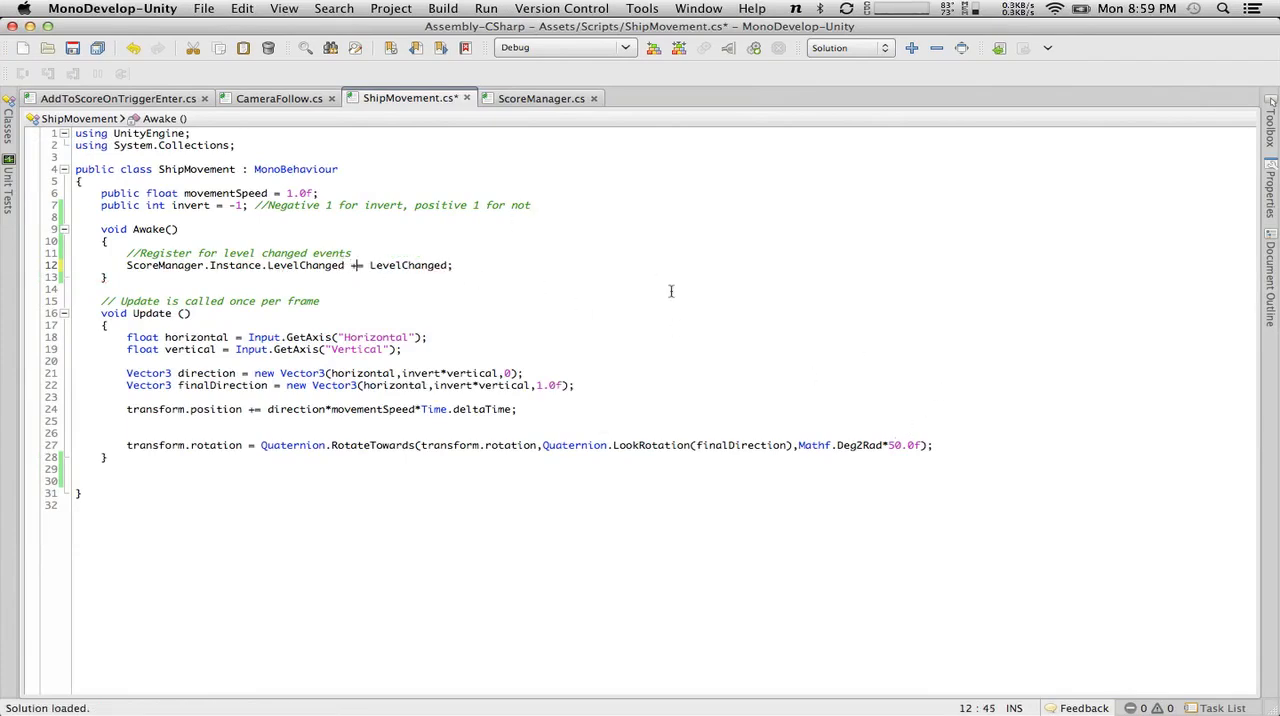
# Copy the complete subscription line and add an empty "void OnDestroy()" method below Awake.
pyautogui.moveTo(508, 268); pyautogui.dragTo(128, 267)
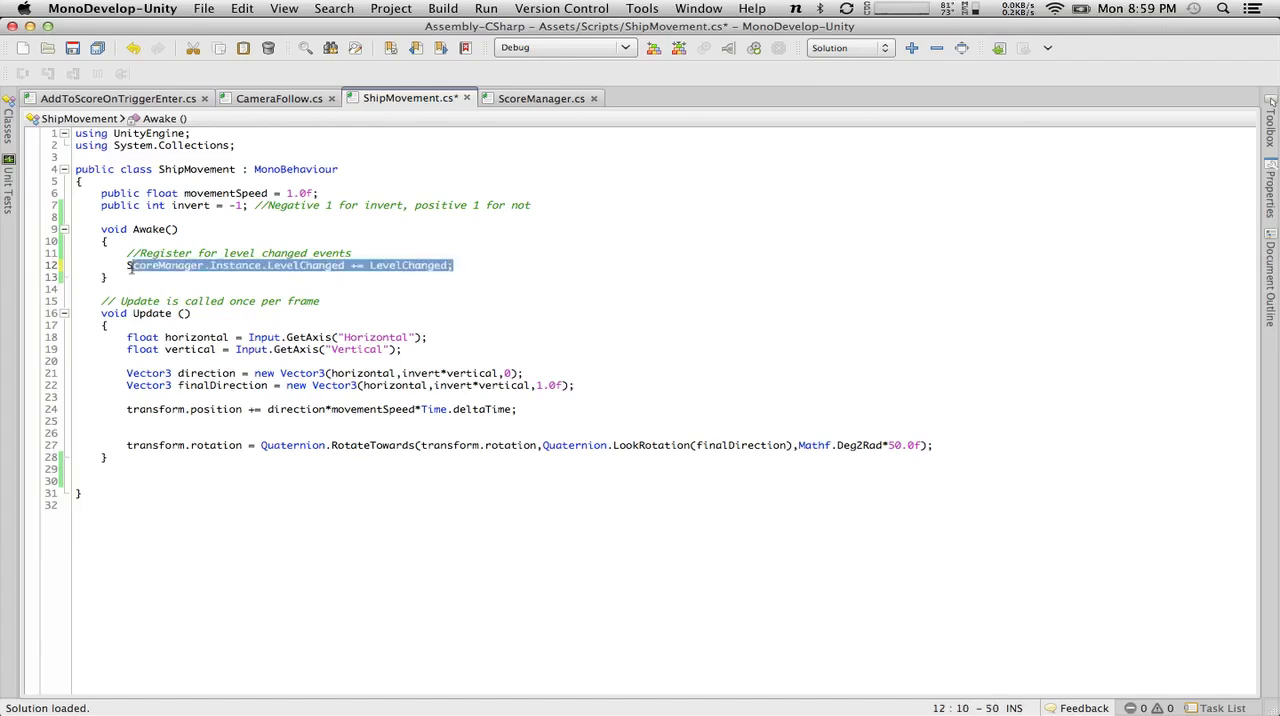
pyautogui.press('super+c')
pyautogui.click(135, 279)
pyautogui.press('Return')
pyautogui.press('Return')
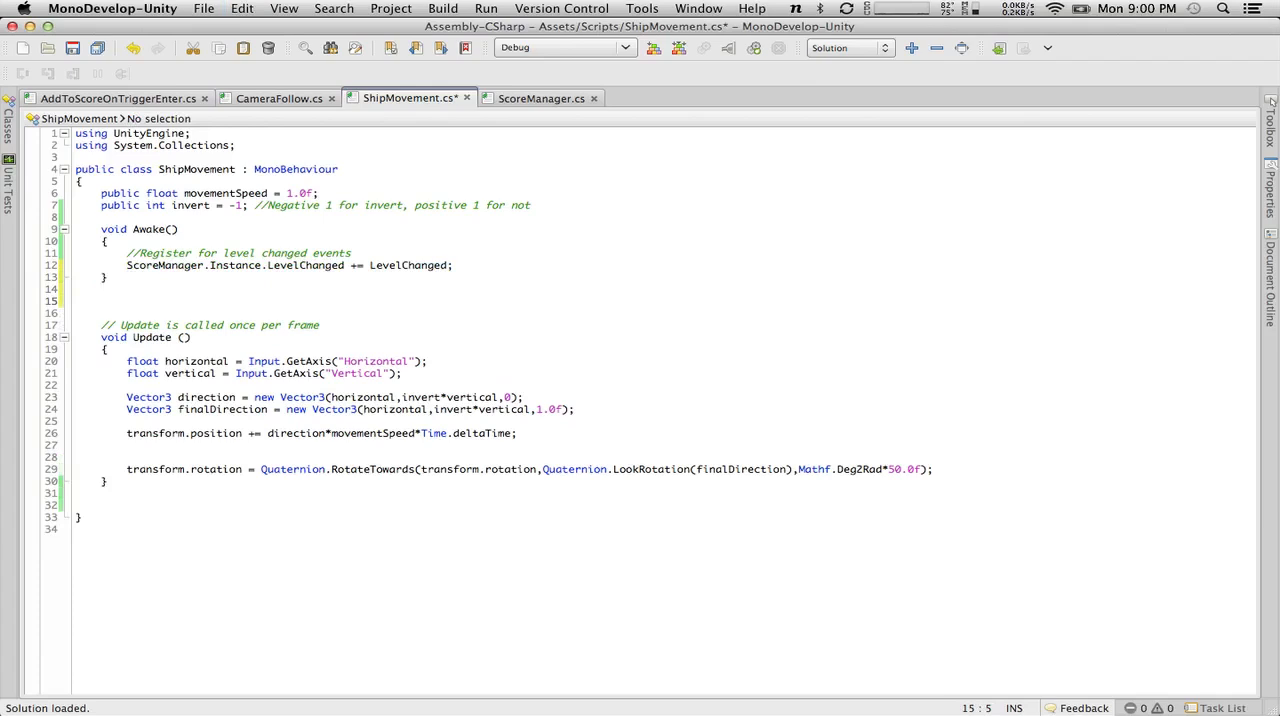
pyautogui.write('voi')
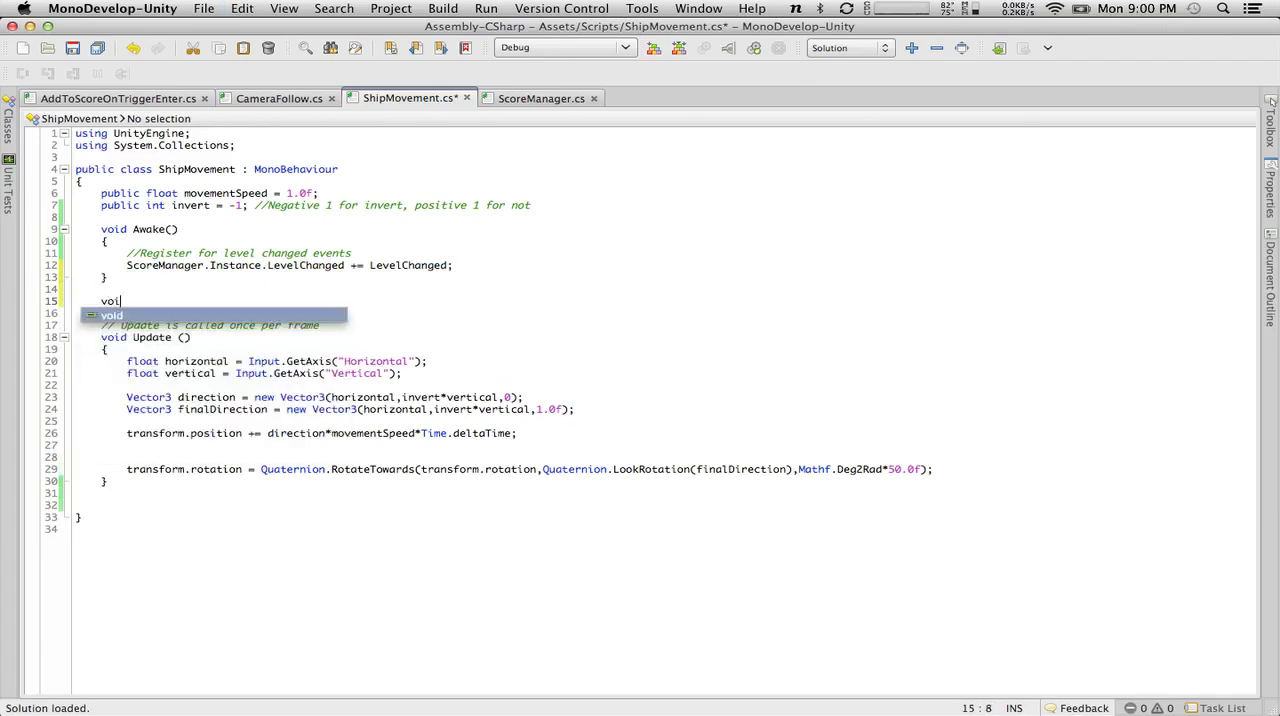
pyautogui.write('d O')
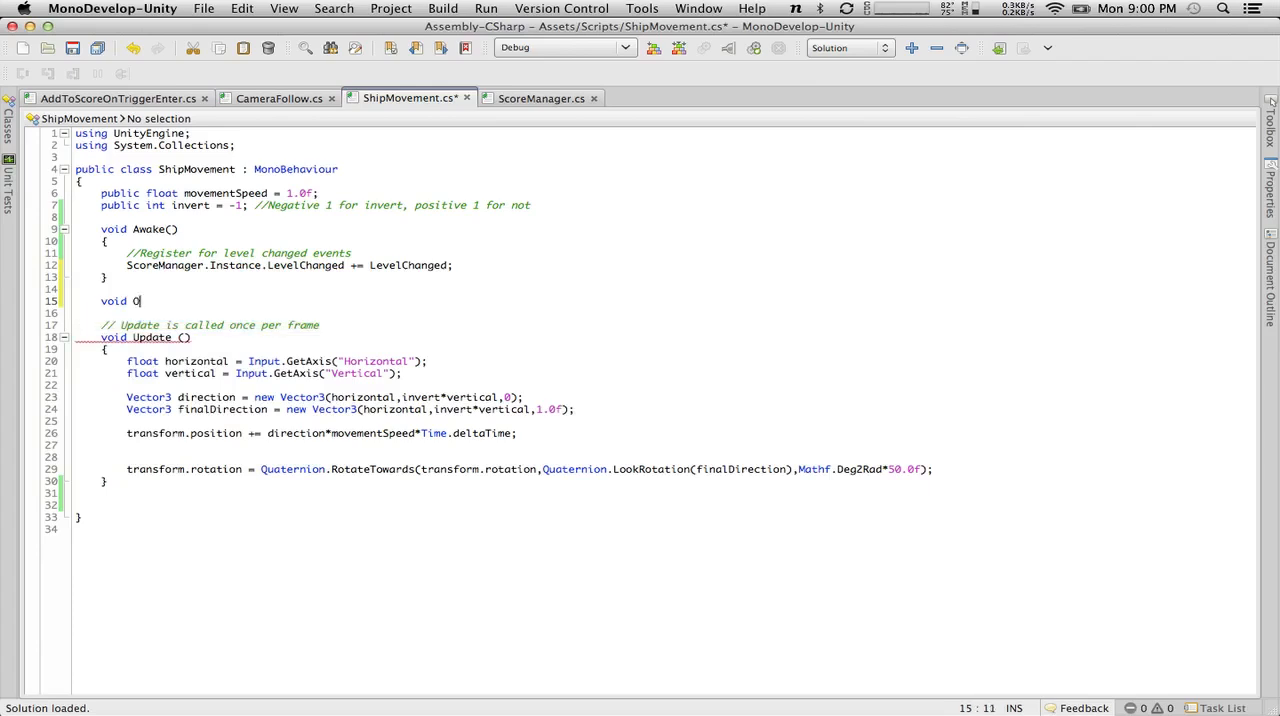
pyautogui.write('nDestory')
pyautogui.press('BackSpace')
pyautogui.press('BackSpace')
pyautogui.write('oy()')
pyautogui.press('Return')
pyautogui.write('{')
pyautogui.press('Return')
pyautogui.write('}')
pyautogui.press('Up')
pyautogui.press('Down')
pyautogui.press('Return')
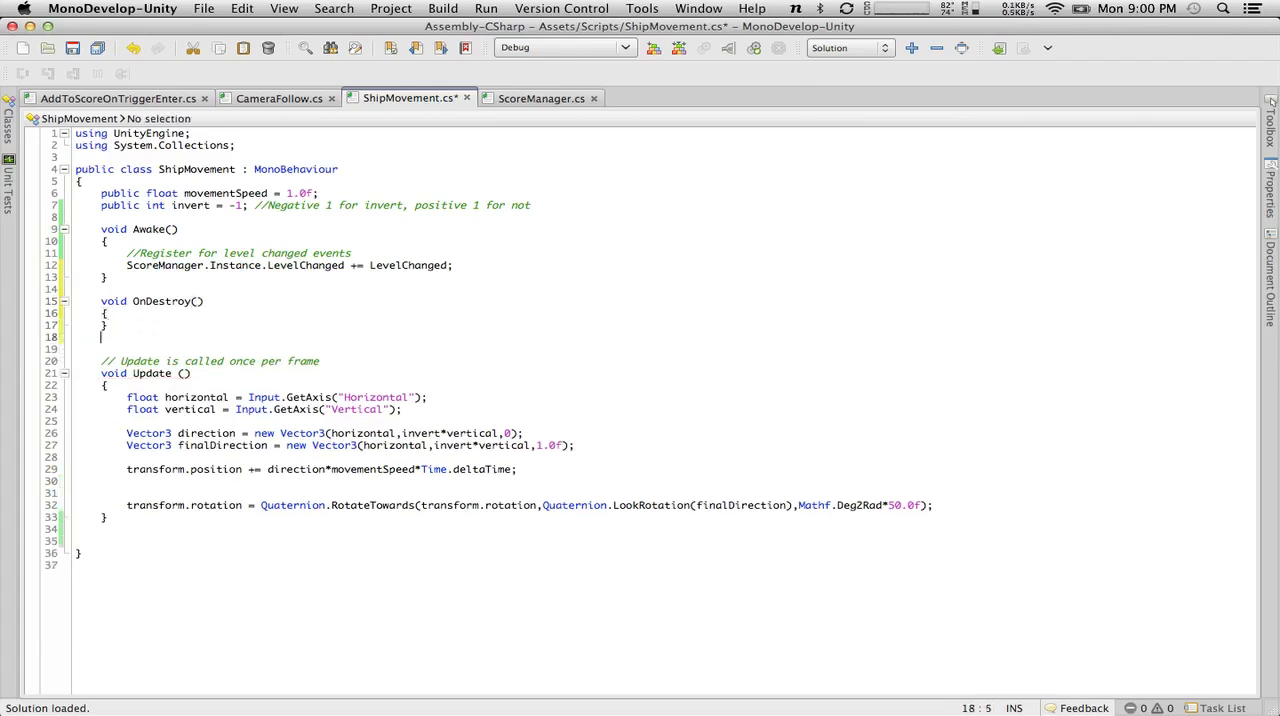
# Add an empty "void OnDisable()" method below OnDestroy.
pyautogui.press('Return')
pyautogui.write('Voi')
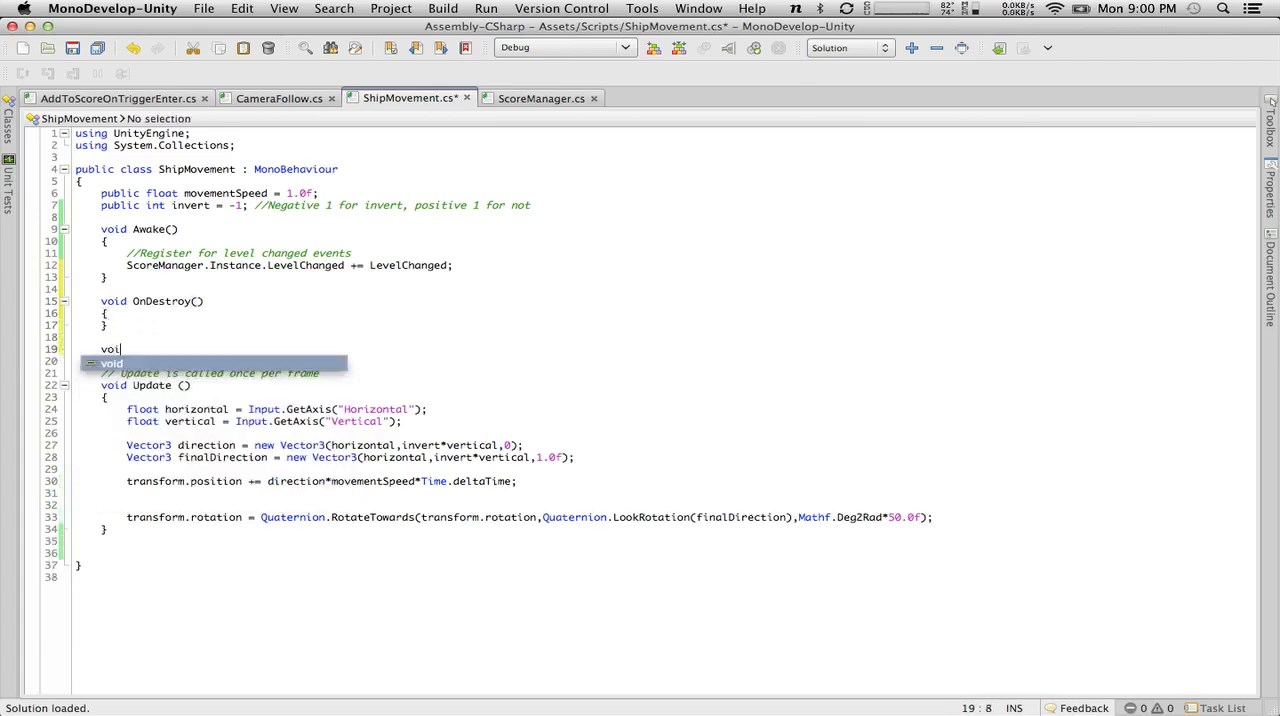
pyautogui.write('d OnDisable()')
pyautogui.press('Return')
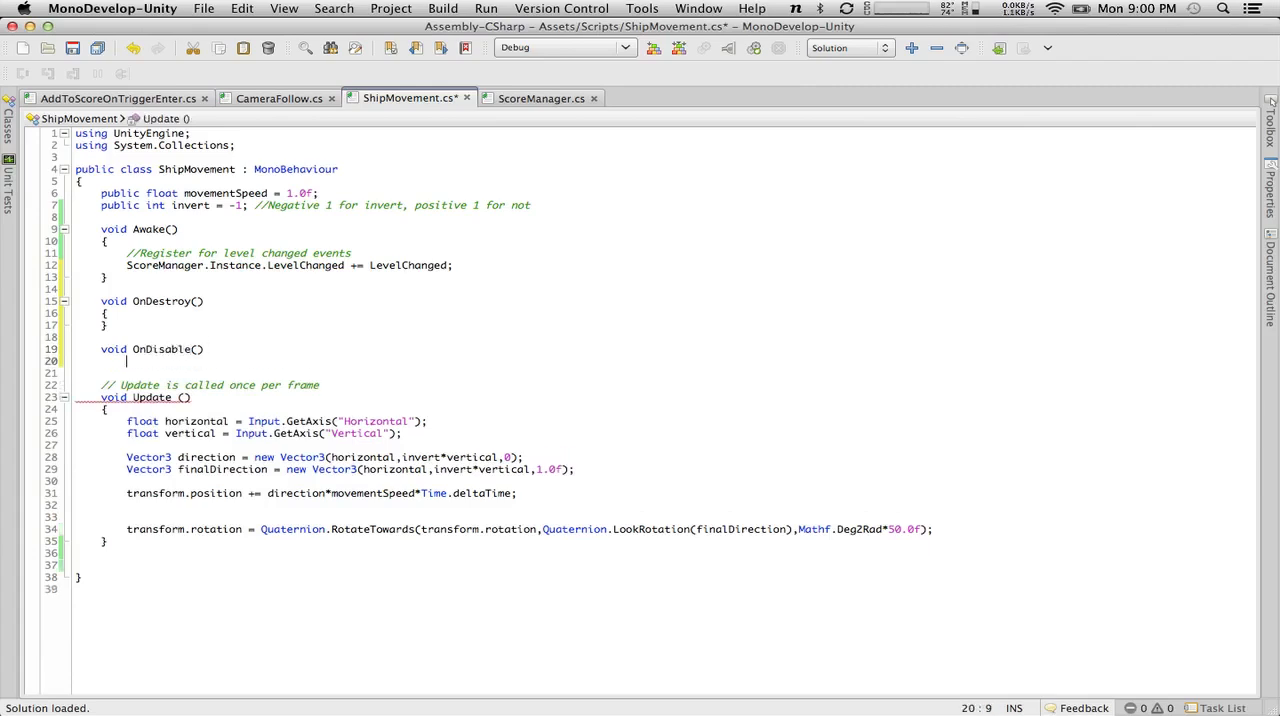
pyautogui.write('{')
pyautogui.press('Return')
pyautogui.write('}')
# Paste the copied subscription line into the bodies of OnDisable and OnDestroy, and save ShipMovement.cs.
pyautogui.press('Up')
pyautogui.press('Return')
pyautogui.press('super+v')
pyautogui.click(158, 313)
pyautogui.press('Return')
pyautogui.press('super+v')
pyautogui.press('super+s')
# Change the operator to "-=" in the OnDestroy and OnDisable lines so both unsubscribe from LevelChanged, and save the script.
pyautogui.click(357, 325)
pyautogui.press('BackSpace')
pyautogui.write('-')
pyautogui.click(357, 385)
pyautogui.press('BackSpace')
pyautogui.write('-')
pyautogui.click(72, 54)
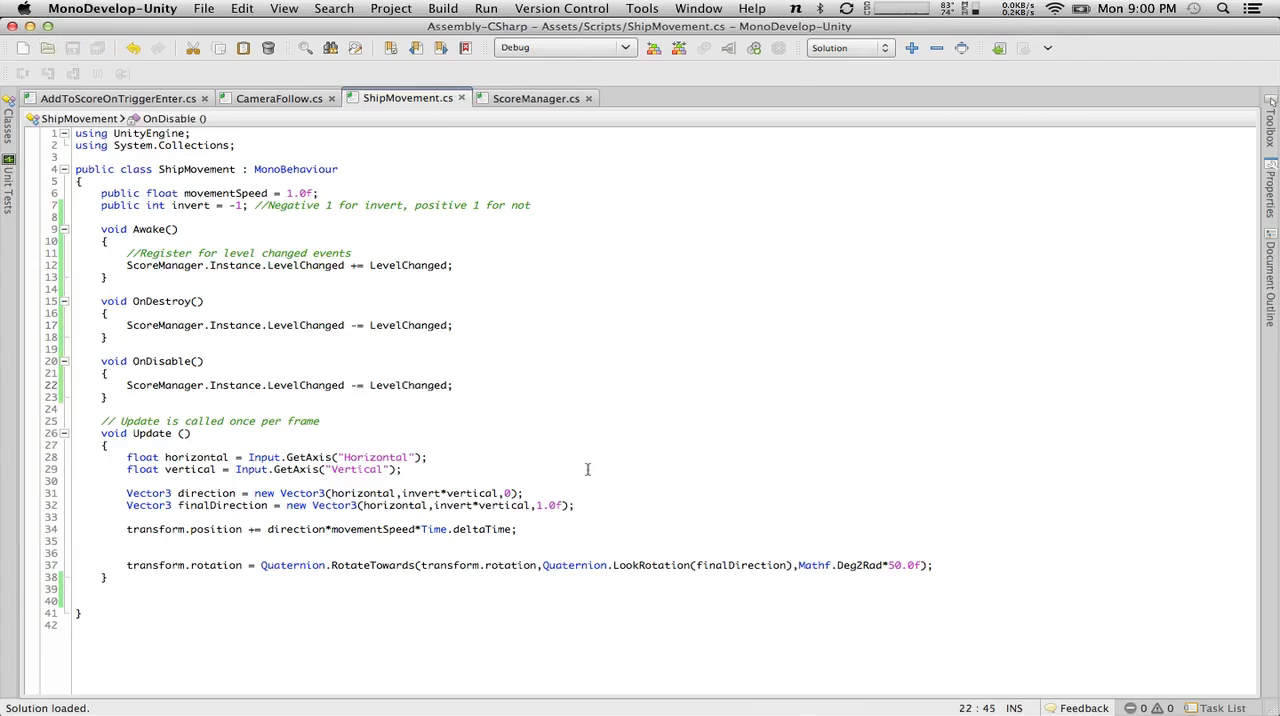
# Add a "void LevelChanged(int newLevel)" method with an empty body below Update, and save the script.
pyautogui.click(450, 580)
pyautogui.press('Return')
pyautogui.press('Return')
pyautogui.write('L')
pyautogui.press('BackSpace')
pyautogui.write('void LevelChanged(')
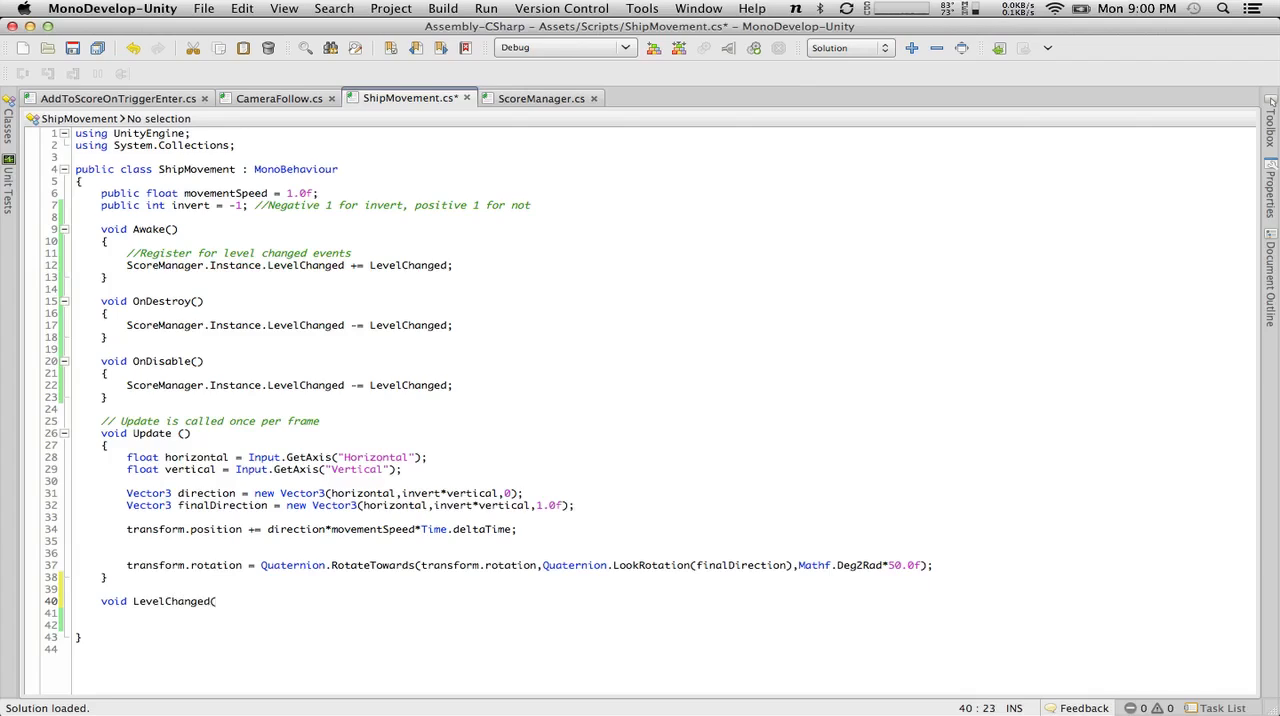
pyautogui.write('int level')
pyautogui.press('BackSpace')
pyautogui.press('BackSpace')
pyautogui.press('BackSpace')
pyautogui.press('BackSpace')
pyautogui.press('BackSpace')
pyautogui.write('newLevel);')
pyautogui.press('BackSpace')
pyautogui.press('BackSpace')
pyautogui.press('BackSpace')
pyautogui.press('Return')
pyautogui.write('{')
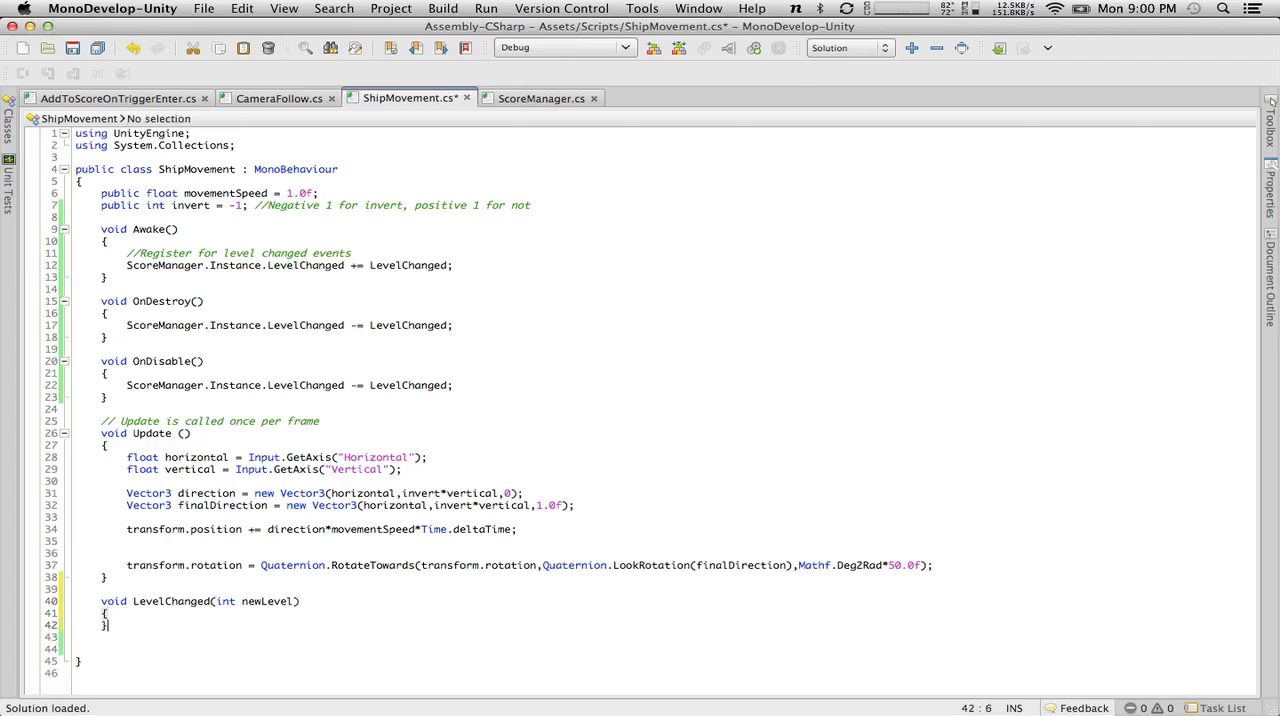
pyautogui.press('Return')
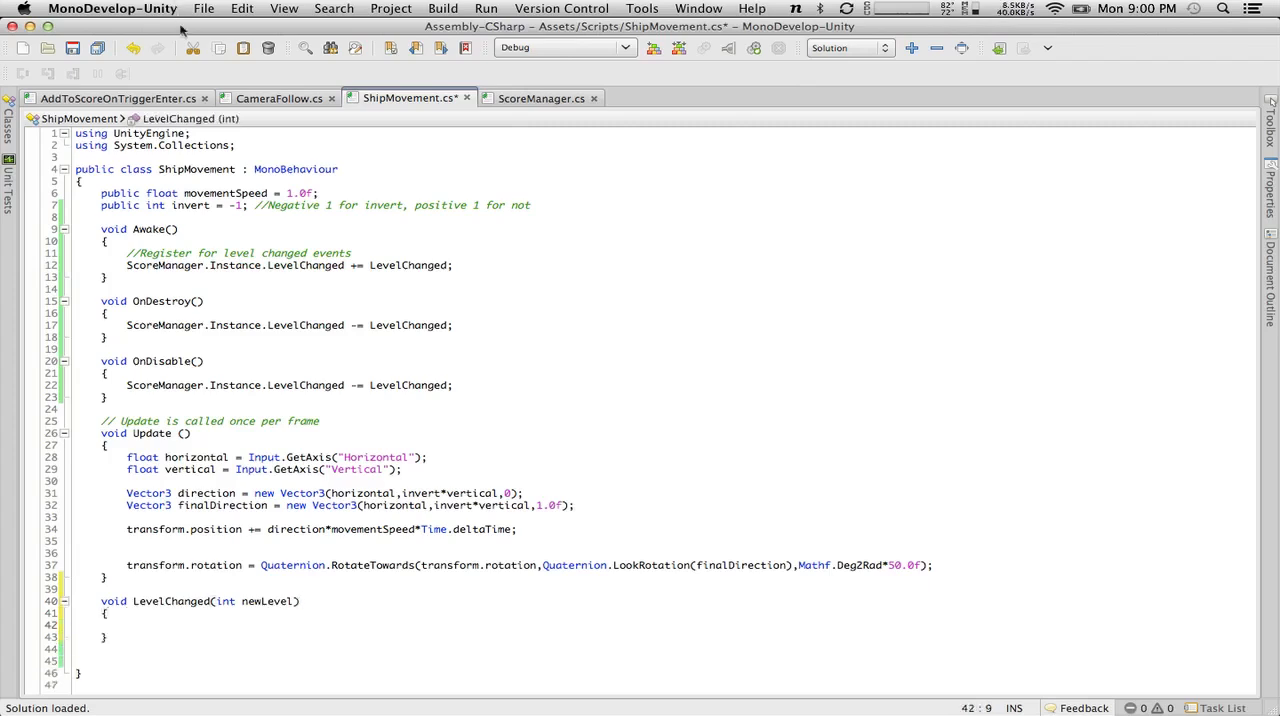
pyautogui.click(72, 48)
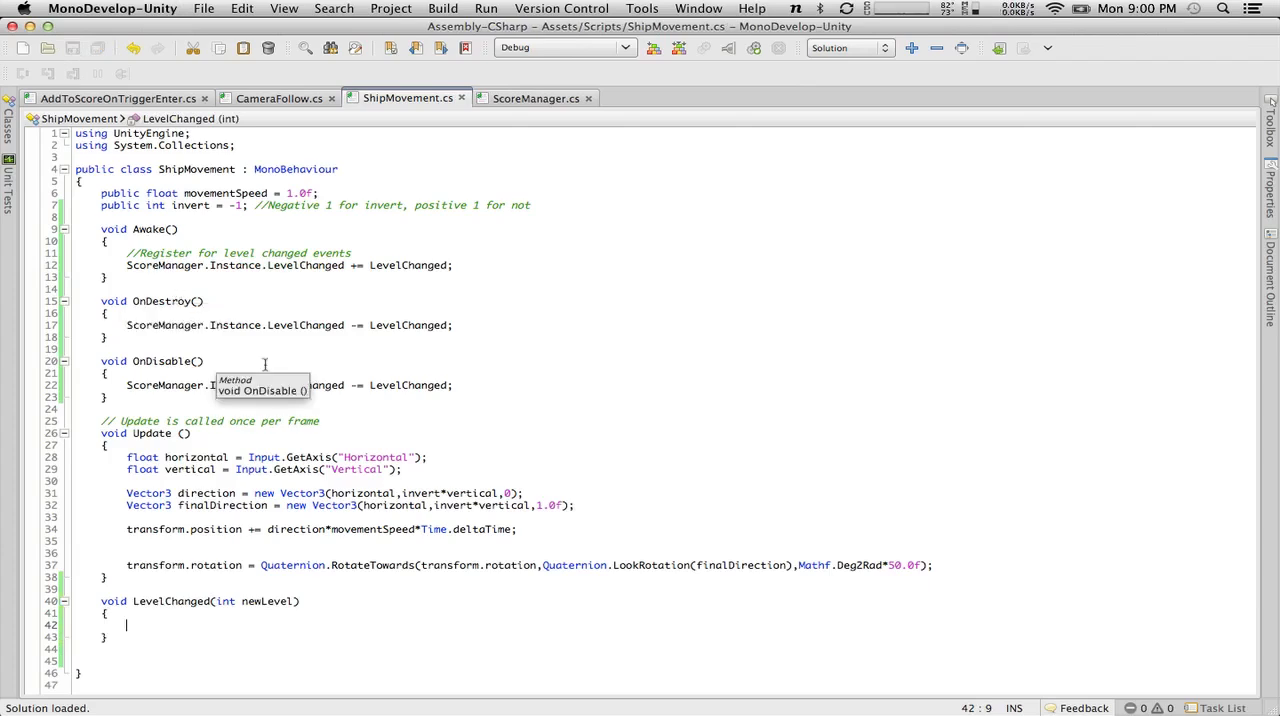
# Remove the blank lines between the LevelChanged method and the closing brace of the class.
pyautogui.click(152, 658)
pyautogui.press('BackSpace')
pyautogui.press('BackSpace')
# Inside LevelChanged, write Debug.Log ("ShipMovement: New Level Event Recieved! Level: " + newLevel); and save the script.
pyautogui.click(181, 615)
pyautogui.click(188, 631)
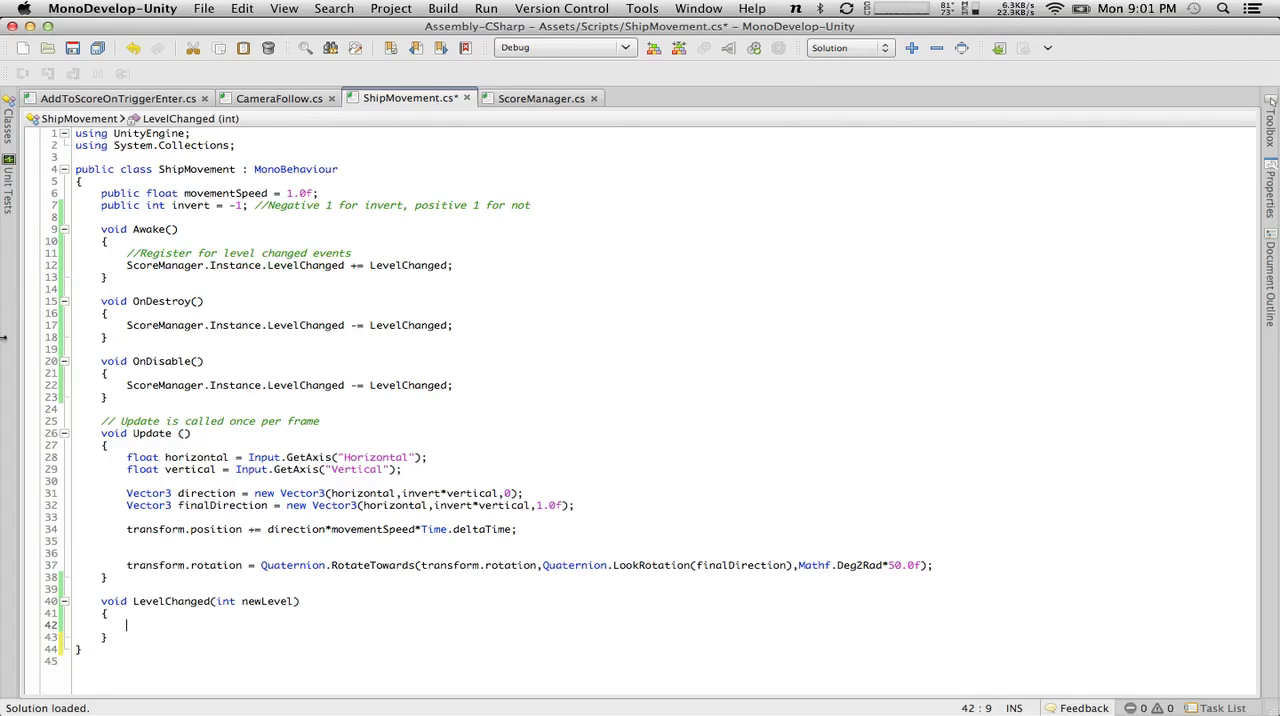
pyautogui.write('D')
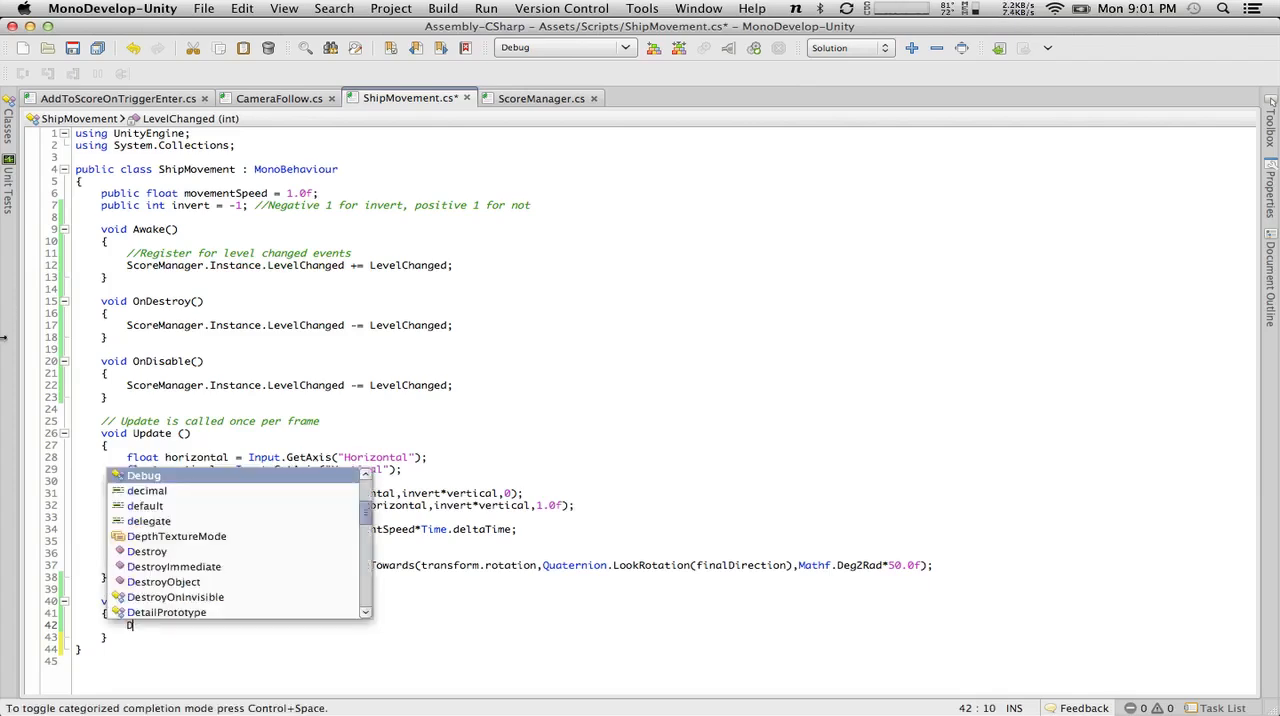
pyautogui.write('ebug')
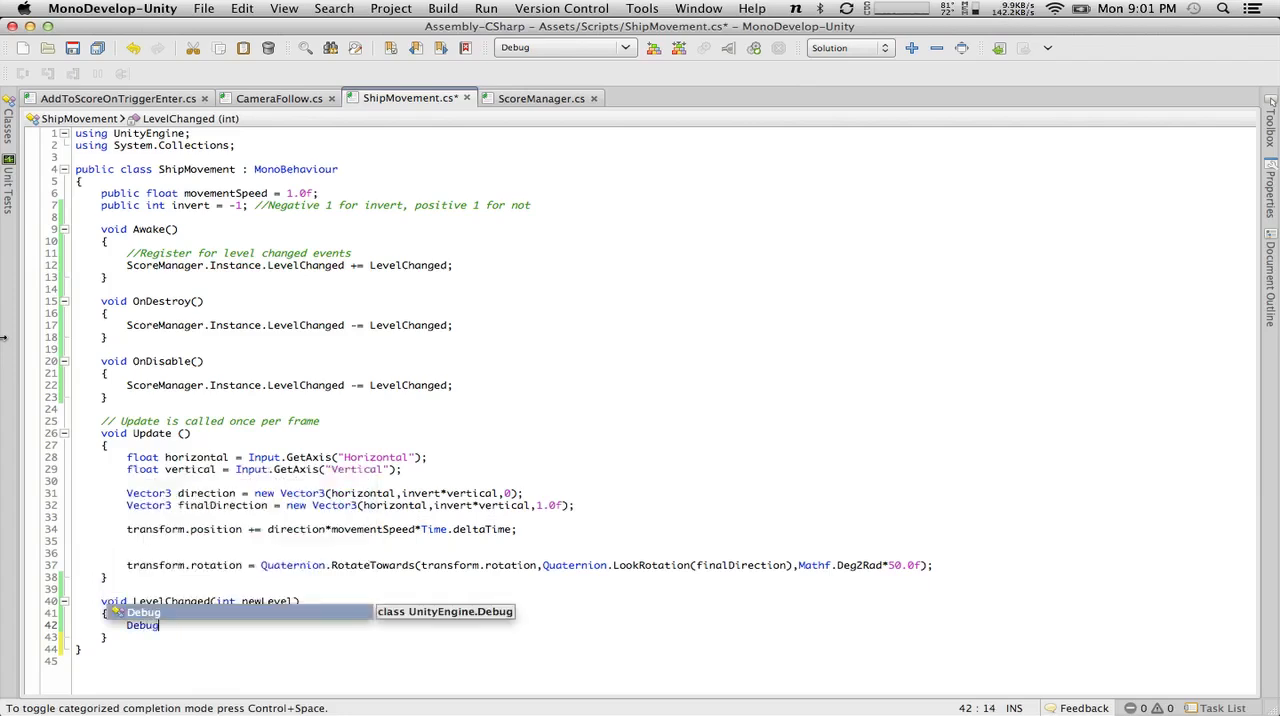
pyautogui.write('.Log(')
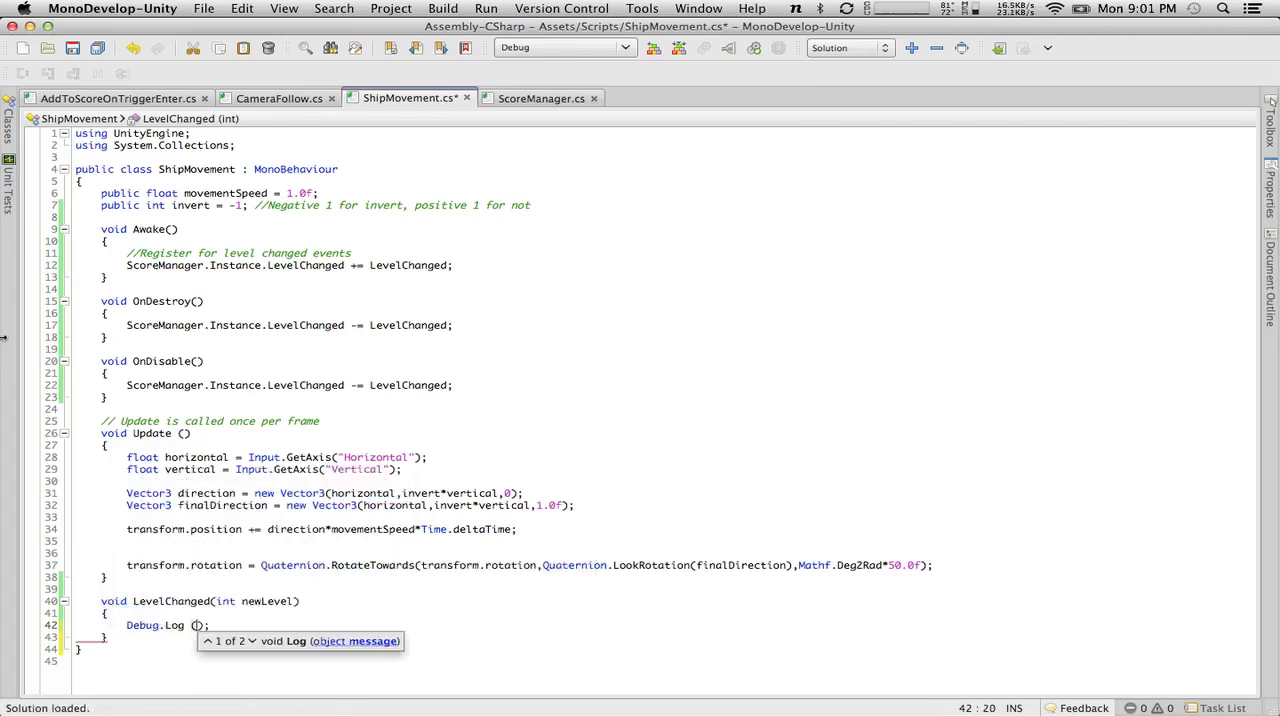
pyautogui.write('"New Level')
pyautogui.press('BackSpace')
pyautogui.press('BackSpace')
pyautogui.press('BackSpace')
pyautogui.press('BackSpace')
pyautogui.press('BackSpace')
pyautogui.press('BackSpace')
pyautogui.press('BackSpace')
pyautogui.press('BackSpace')
pyautogui.press('BackSpace')
pyautogui.write('ShipMovement')
pyautogui.write(': New Leve')
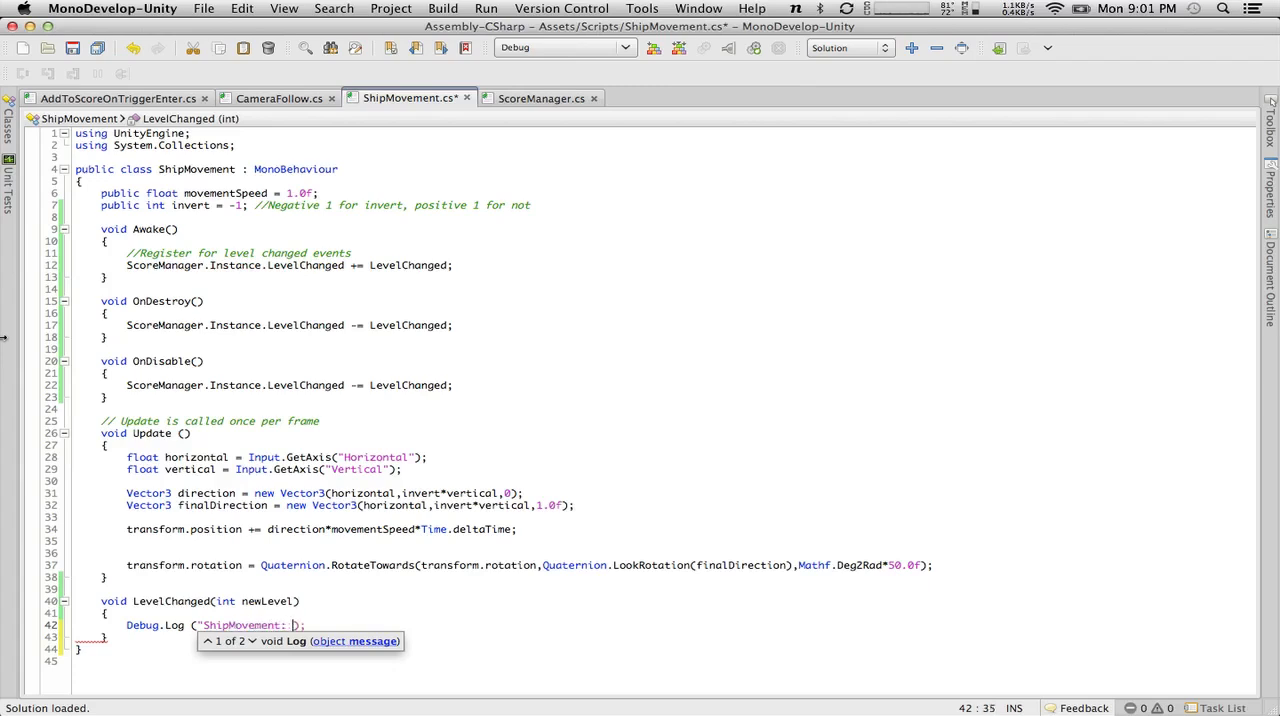
pyautogui.write('l Event Rec')
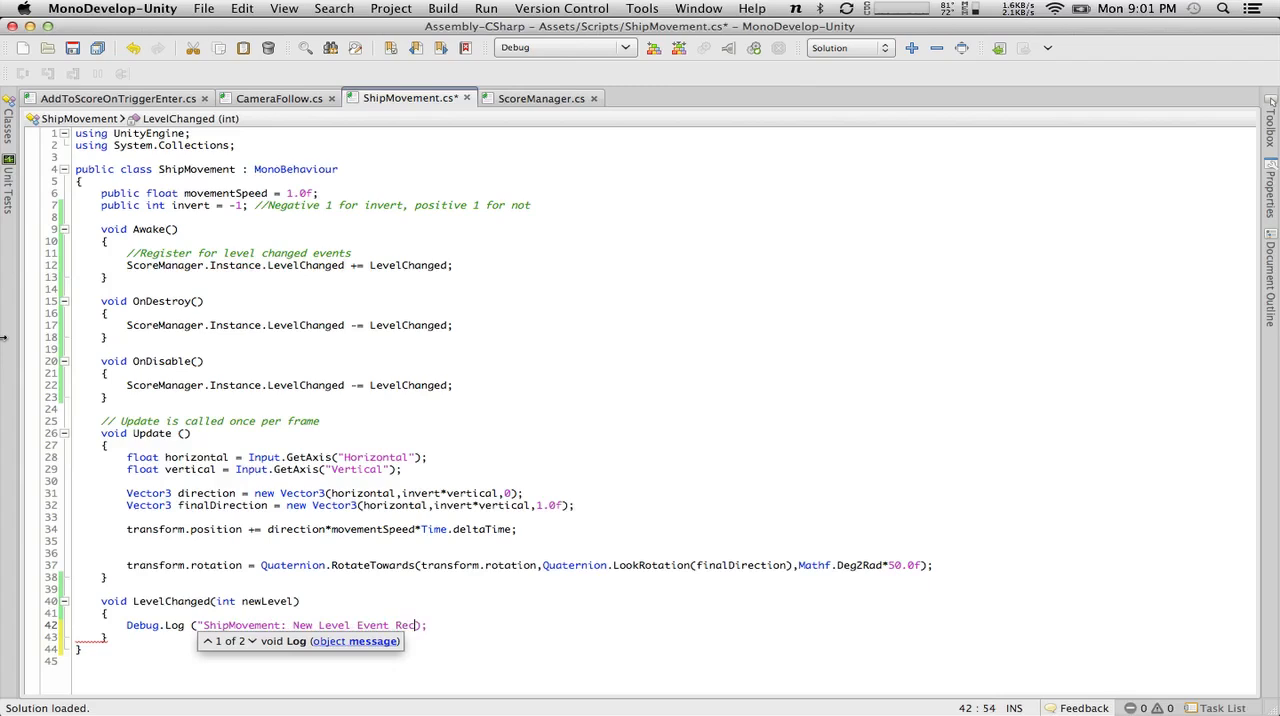
pyautogui.write('ieved')
pyautogui.write('!')
pyautogui.write(',')
pyautogui.press('BackSpace')
pyautogui.write('Level: " + newL')
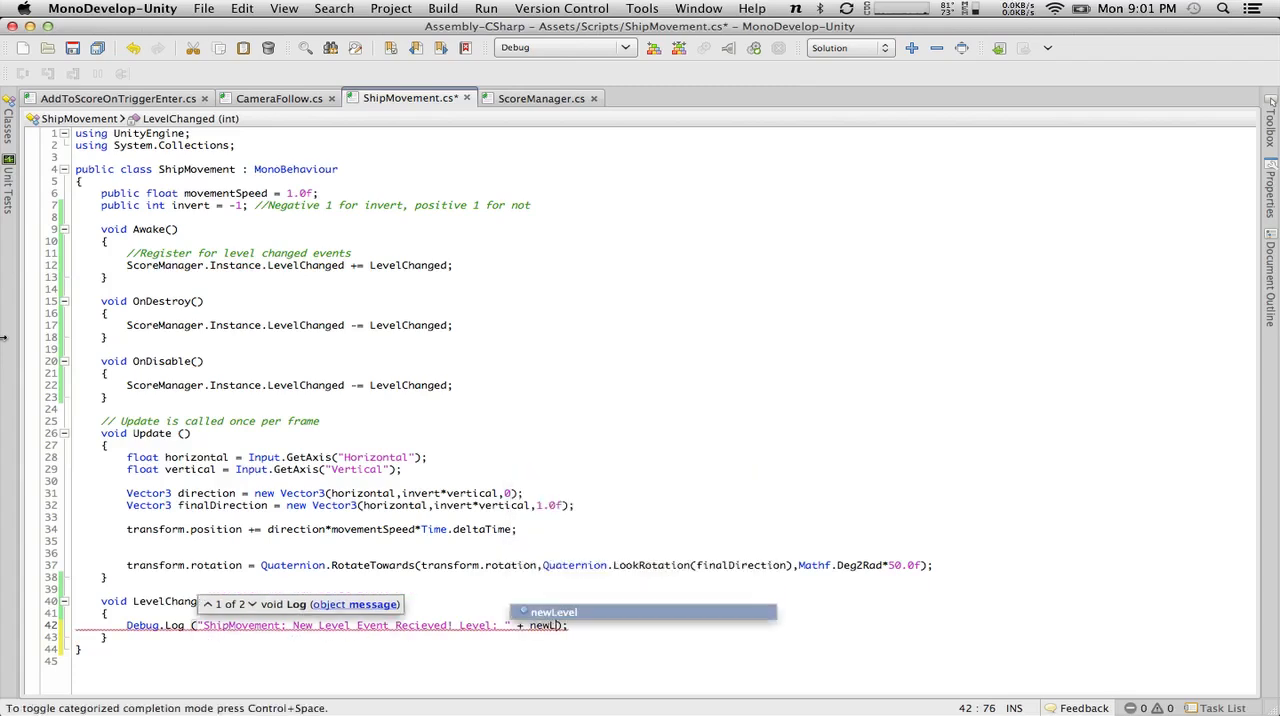
pyautogui.press('Return')
pyautogui.click(72, 50)
# In Unity, set the size of the $ScoreManager object's Level Score Thresholds array to 2.
pyautogui.hotkey('ctrl', 'Left')
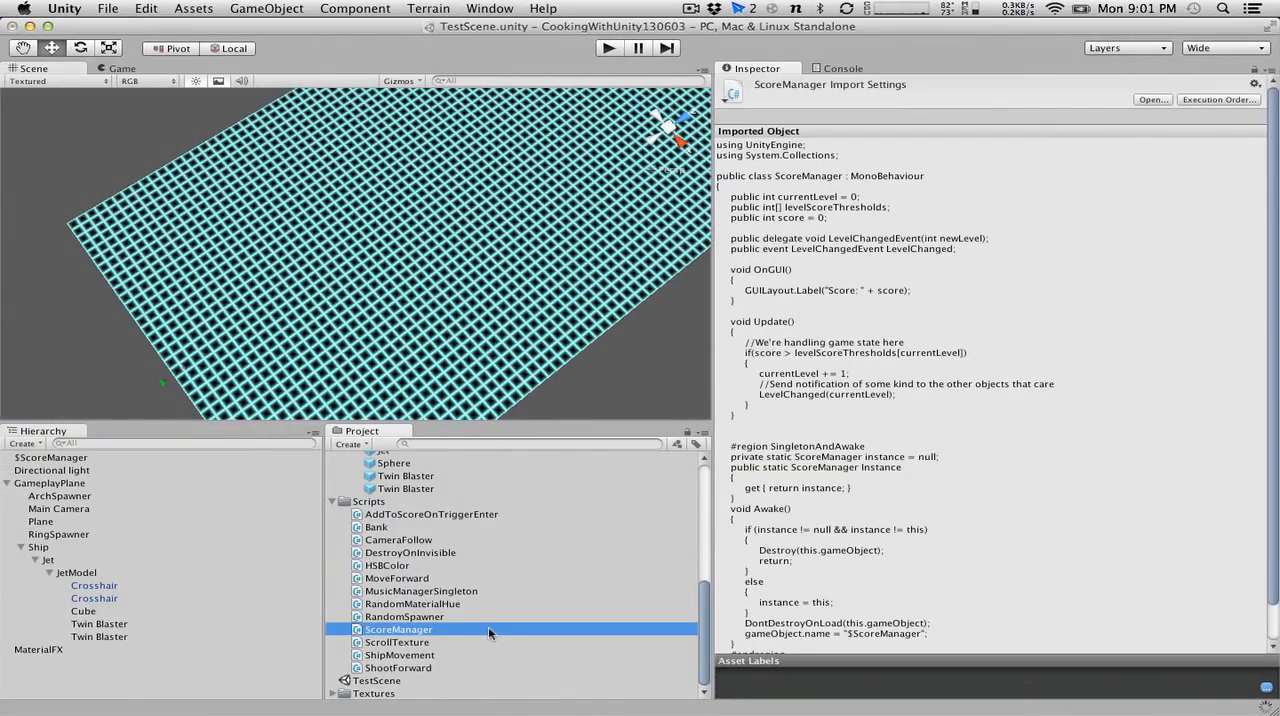
pyautogui.hotkey('ctrl', 'Right')
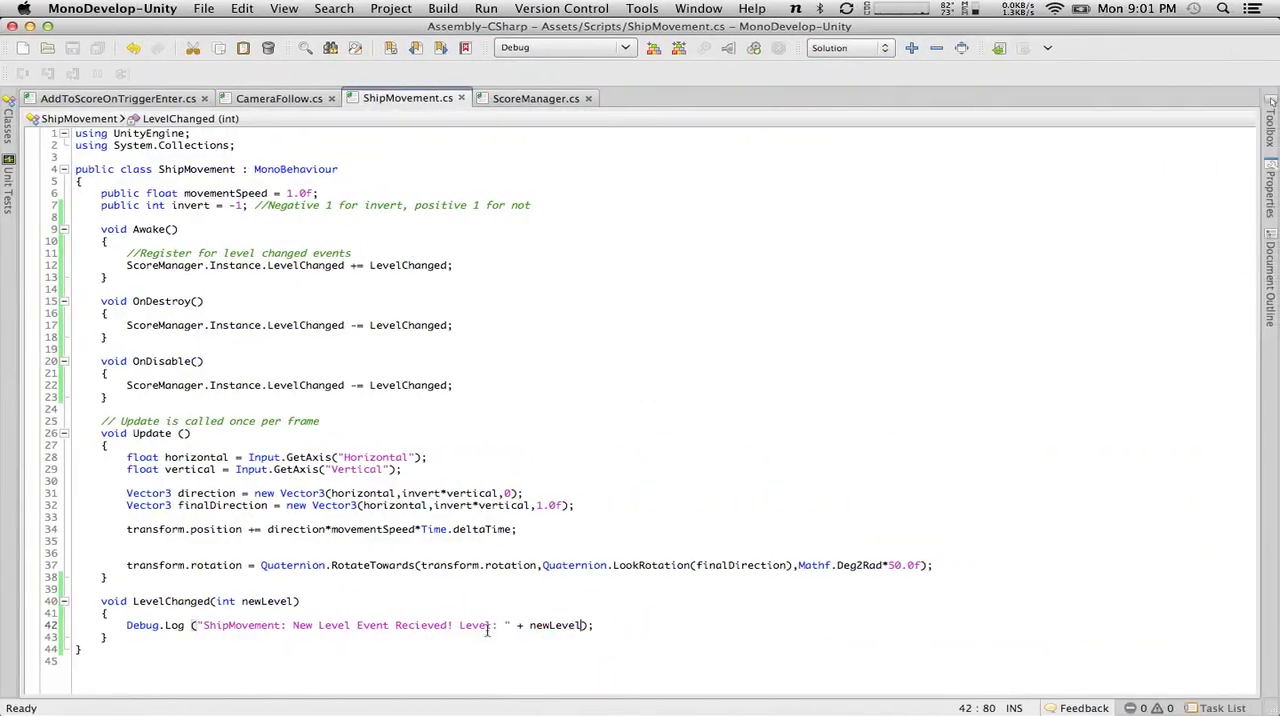
pyautogui.hotkey('ctrl', 'Left')
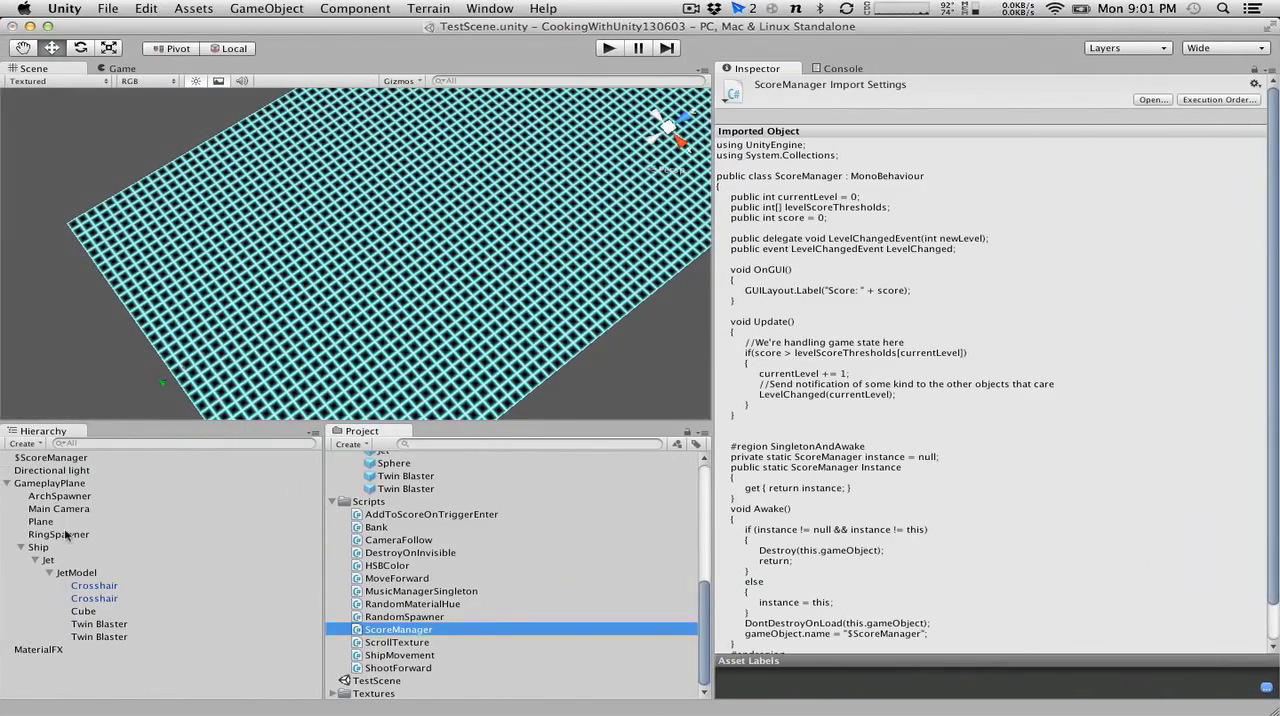
pyautogui.click(52, 458)
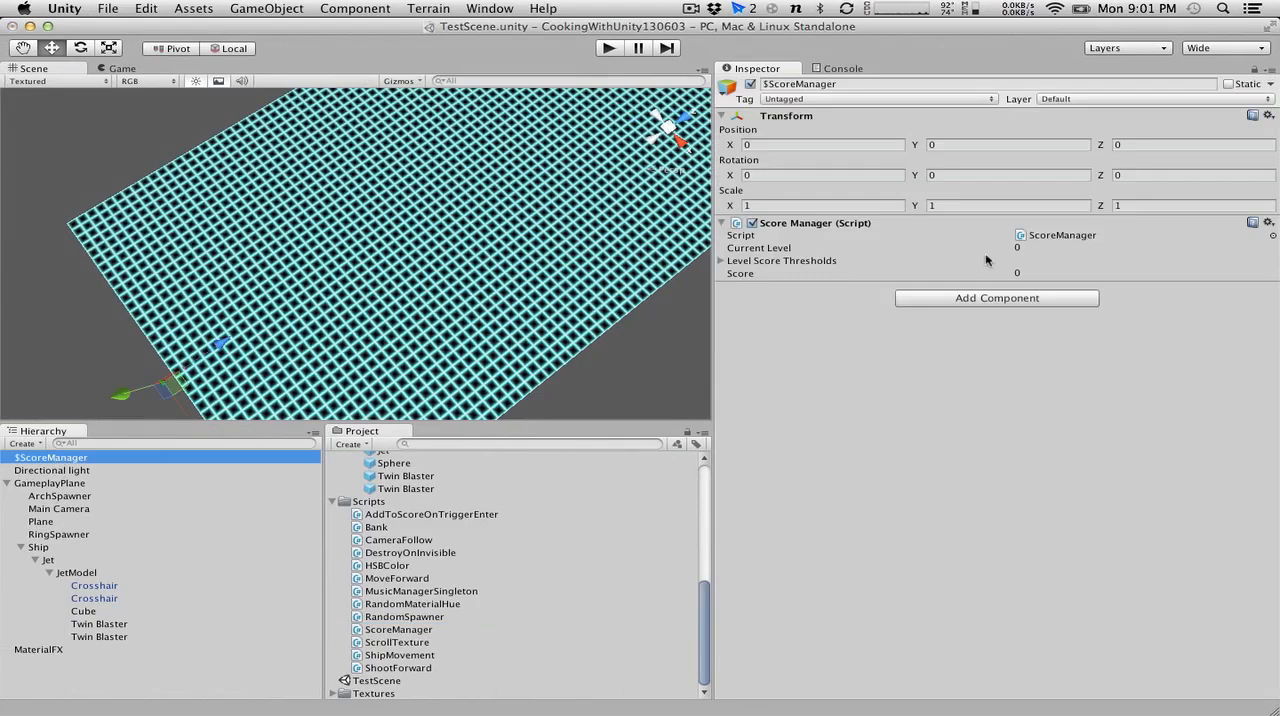
pyautogui.click(721, 261)
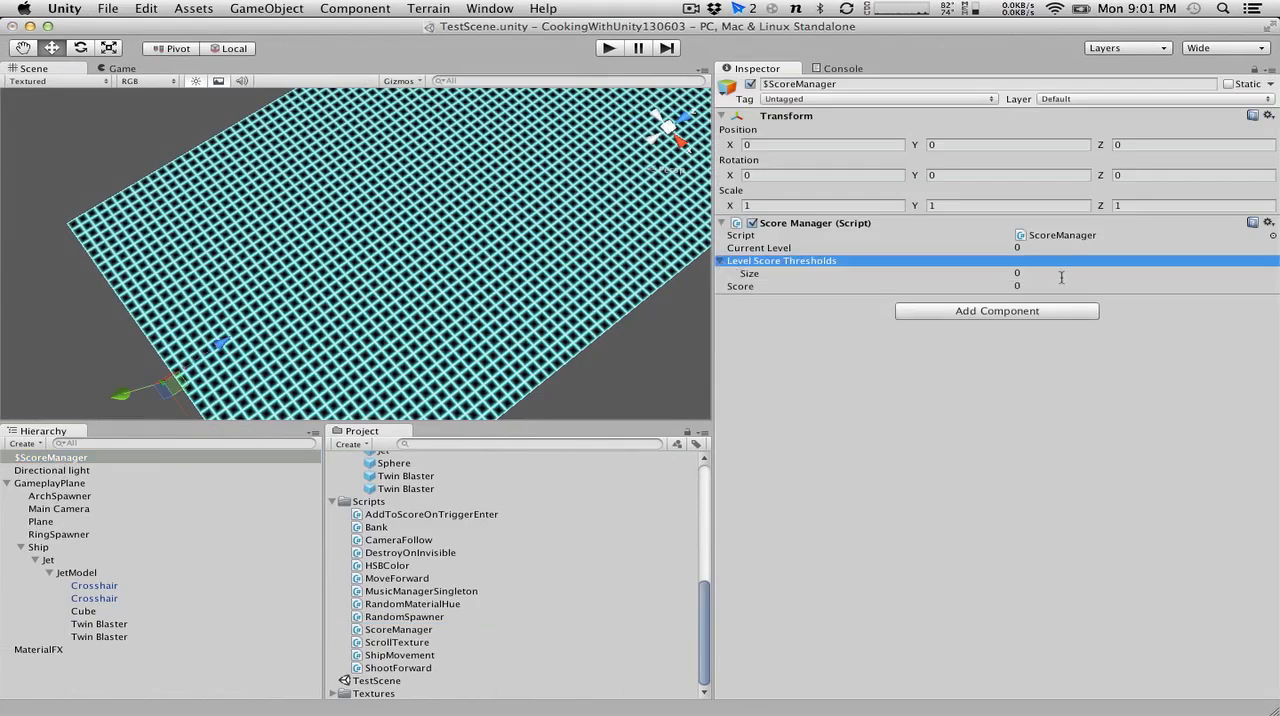
pyautogui.press('Down')
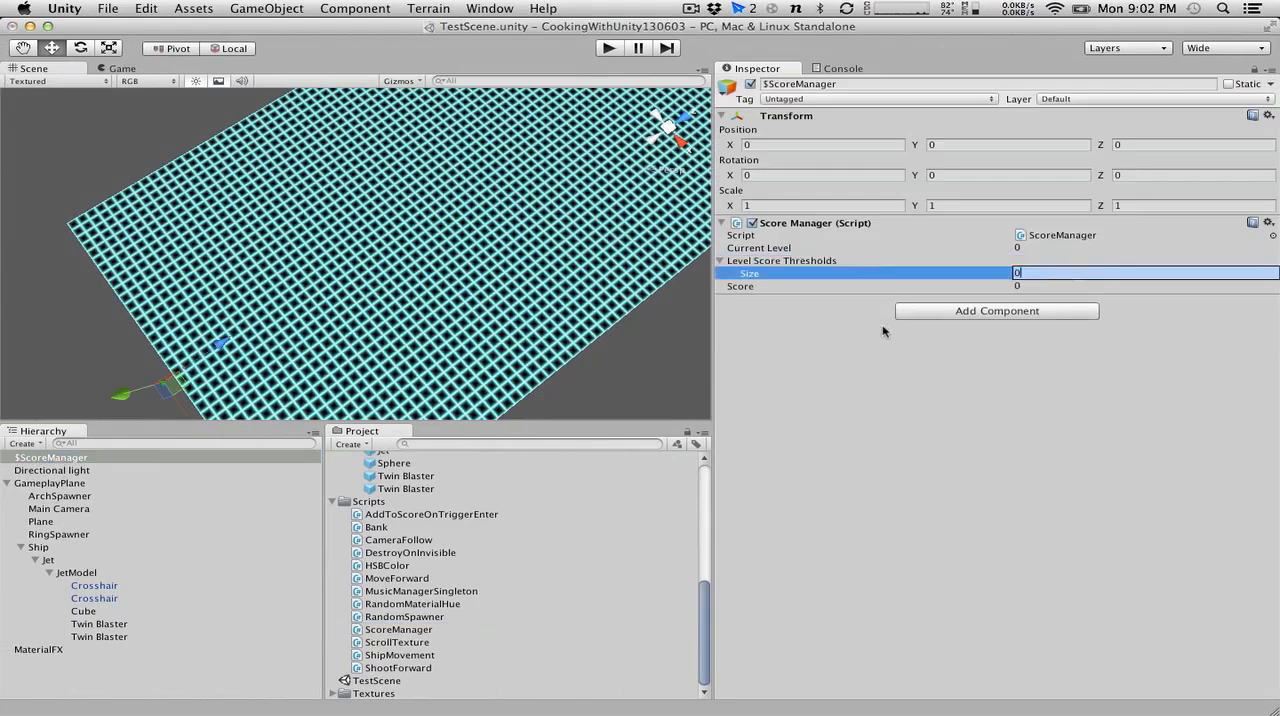
pyautogui.write('2')
pyautogui.press('Return')
# Set the level score thresholds to 500 for Element 0 and 1000 for Element 1.
pyautogui.click(1055, 287)
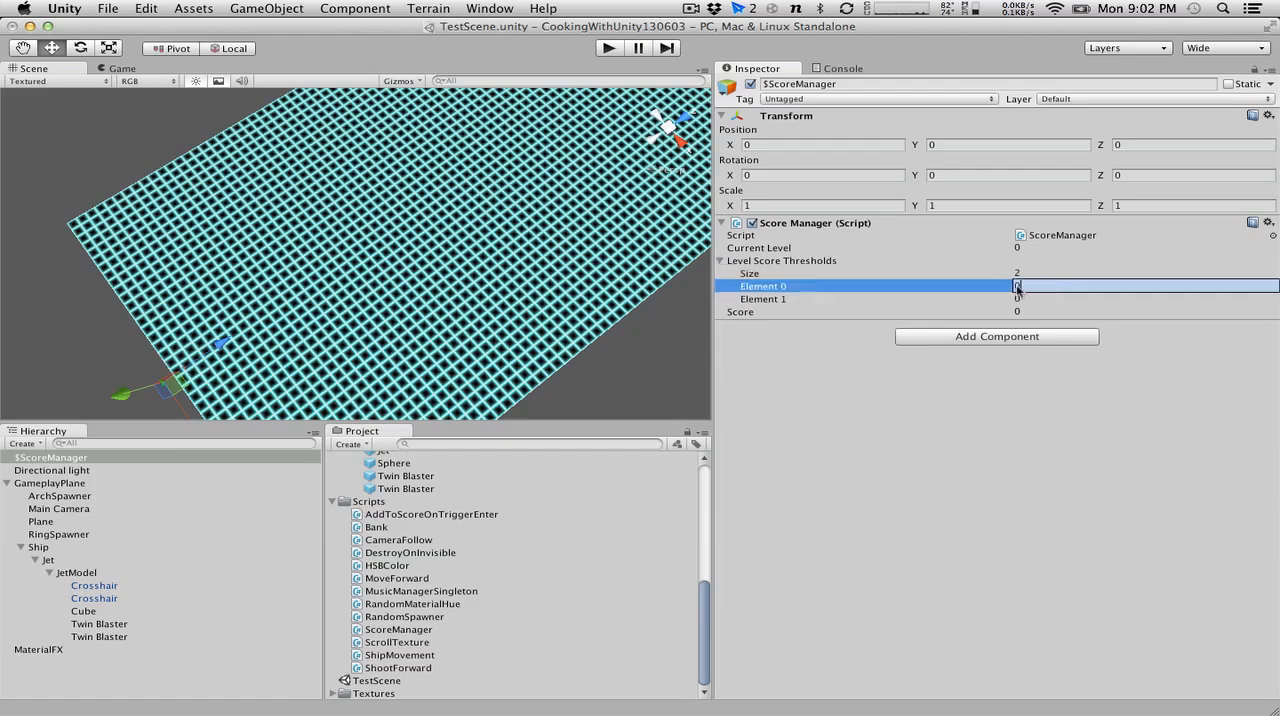
pyautogui.write('500')
pyautogui.click(1062, 299)
pyautogui.write('1000')
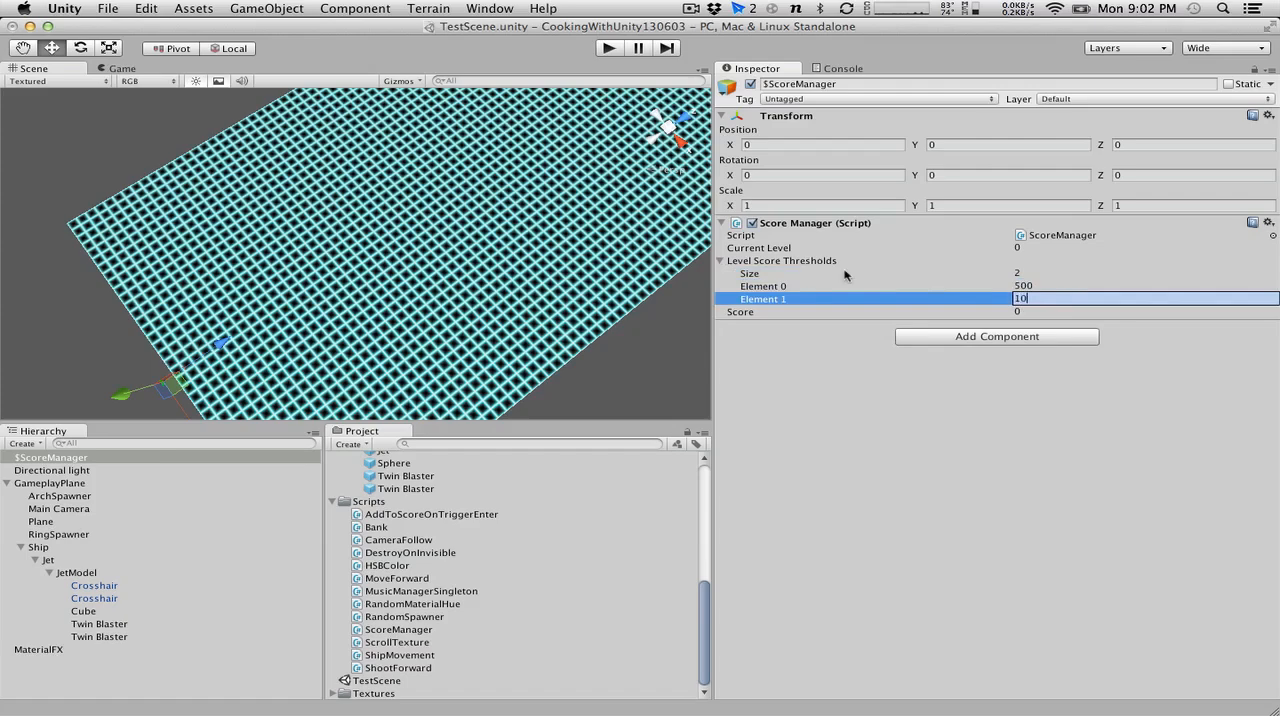
pyautogui.press('Return')
# Run the game, trace the console error to its line in the ShipMovement script, and stop the game.
pyautogui.press('super+p')
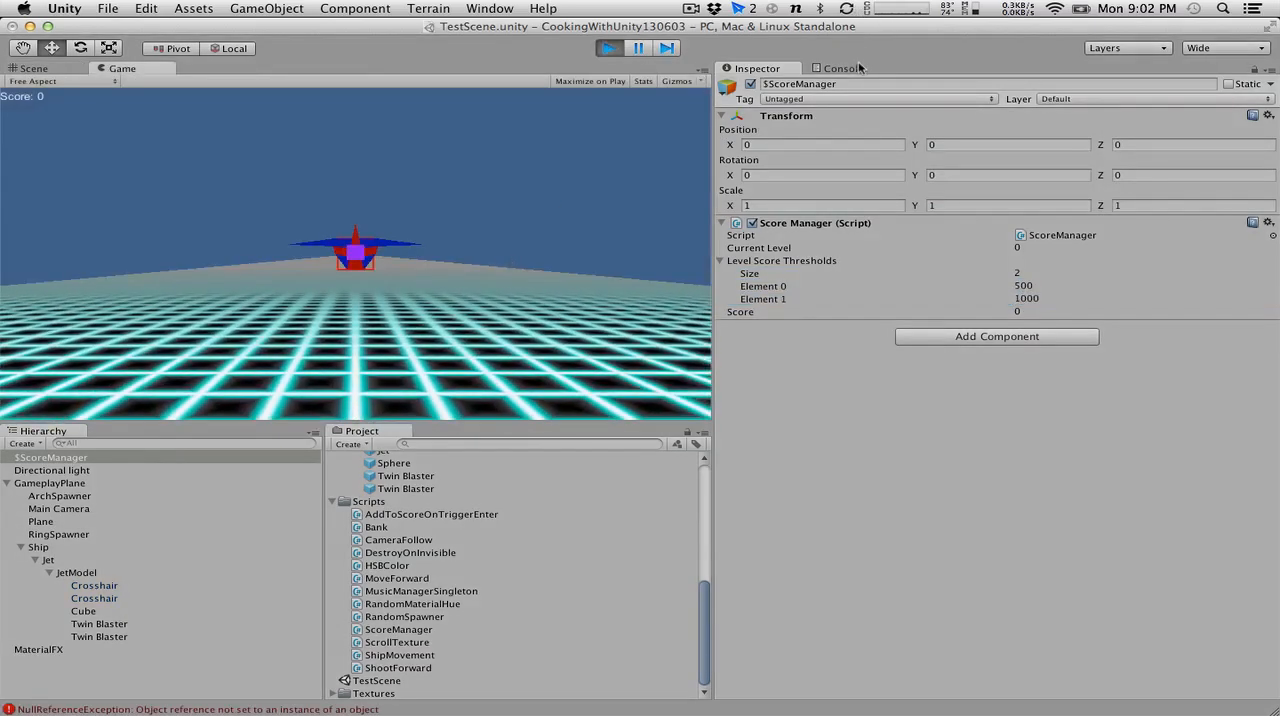
pyautogui.click(856, 69)
pyautogui.doubleClick(900, 104)
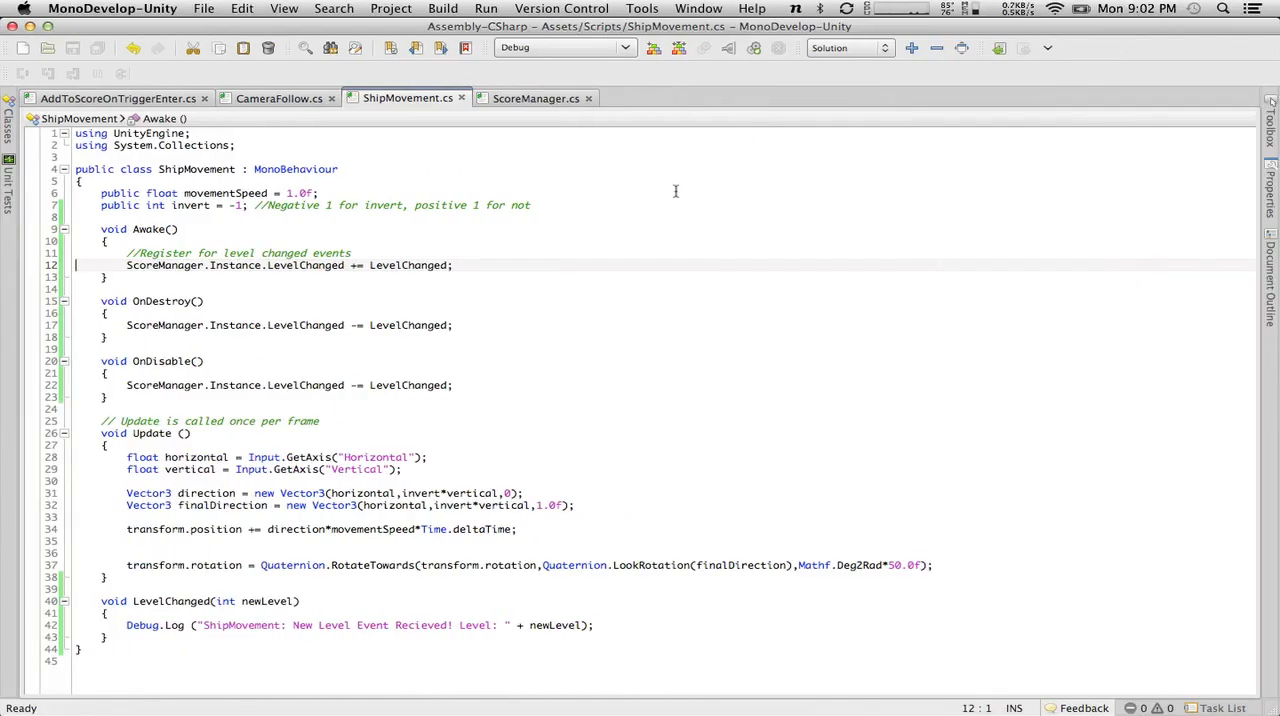
pyautogui.press('super+Tab')
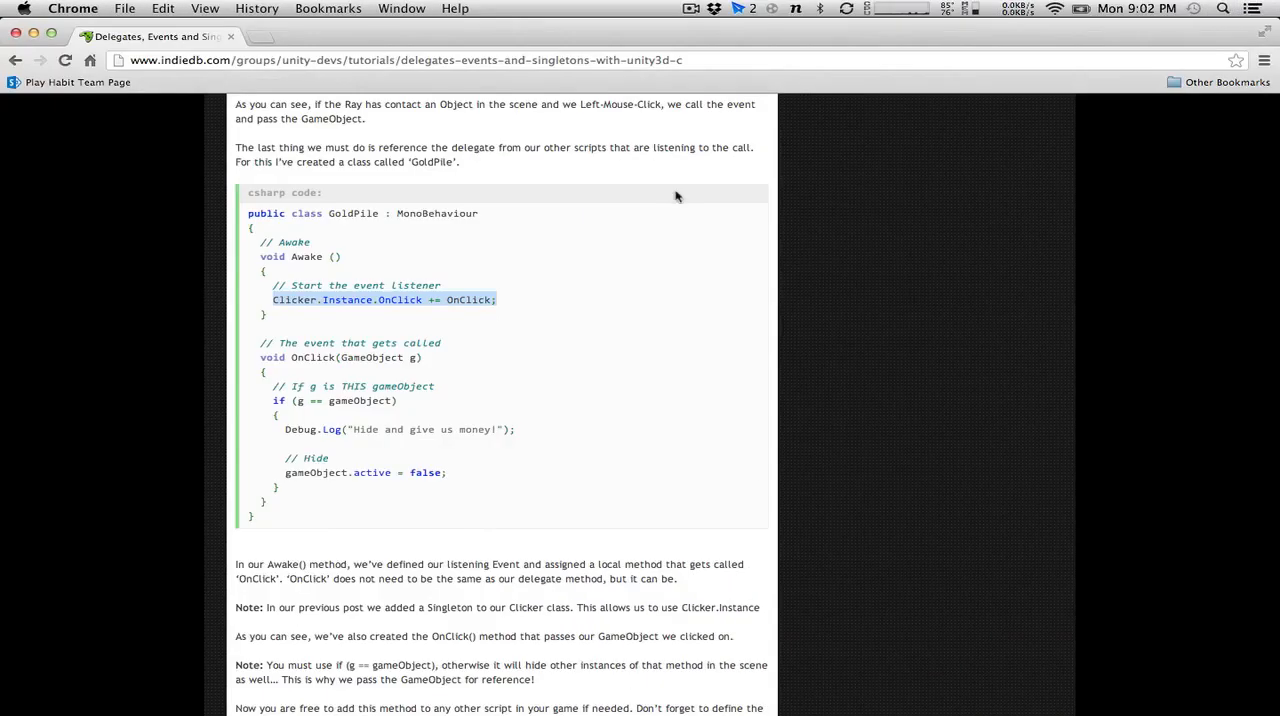
pyautogui.press('super+Tab')
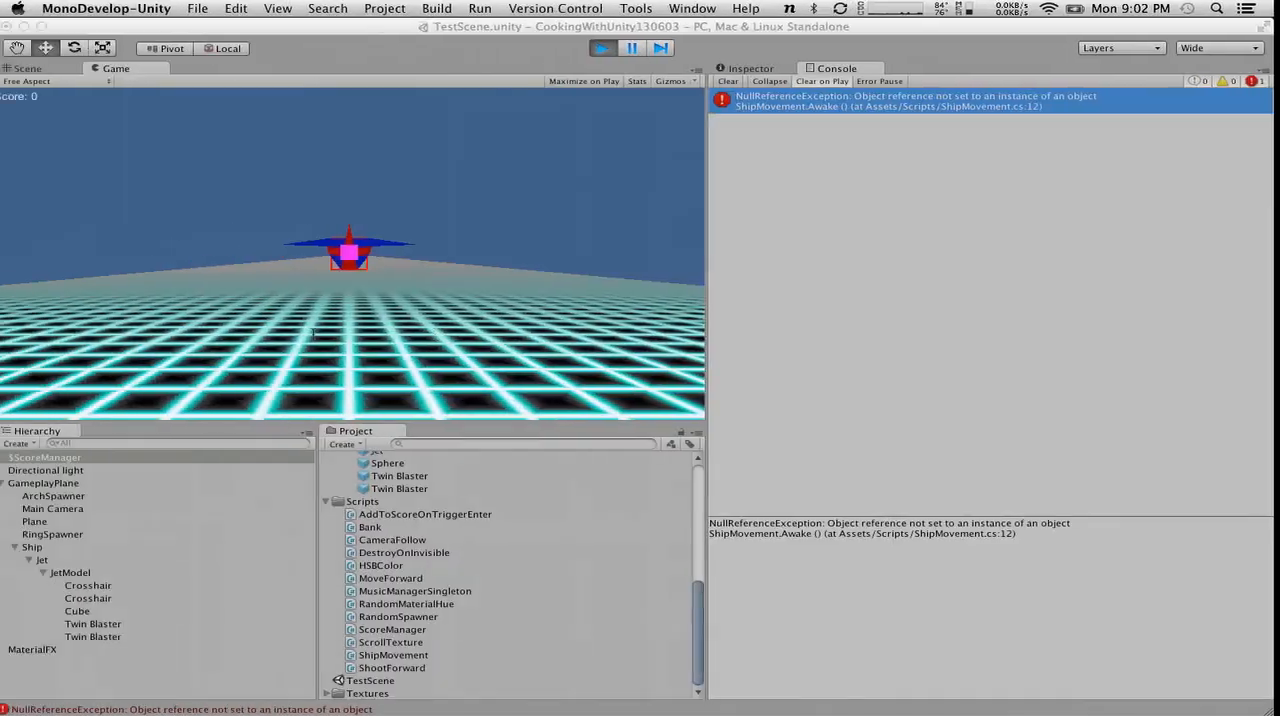
pyautogui.click(609, 48)
# In MonoDevelop, rename the Awake method of ShipMovement to Start and save the script.
pyautogui.press('super+Tab')
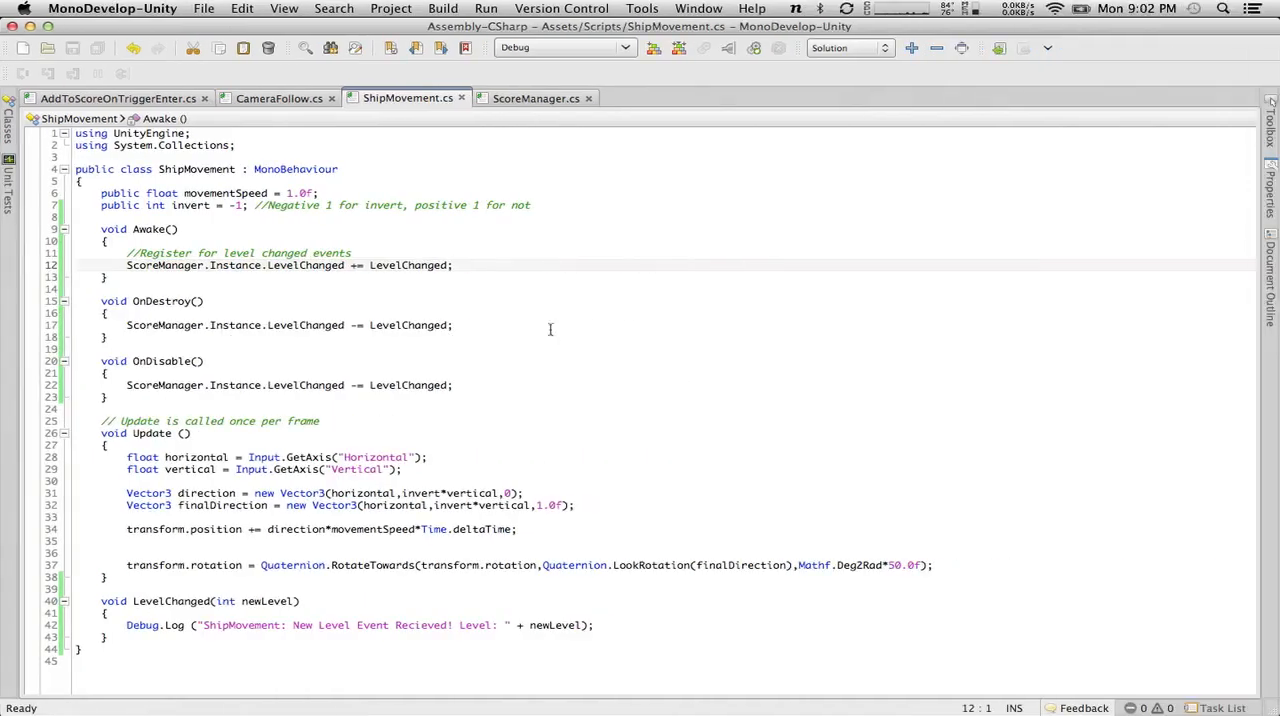
pyautogui.doubleClick(161, 231)
pyautogui.write('Start')
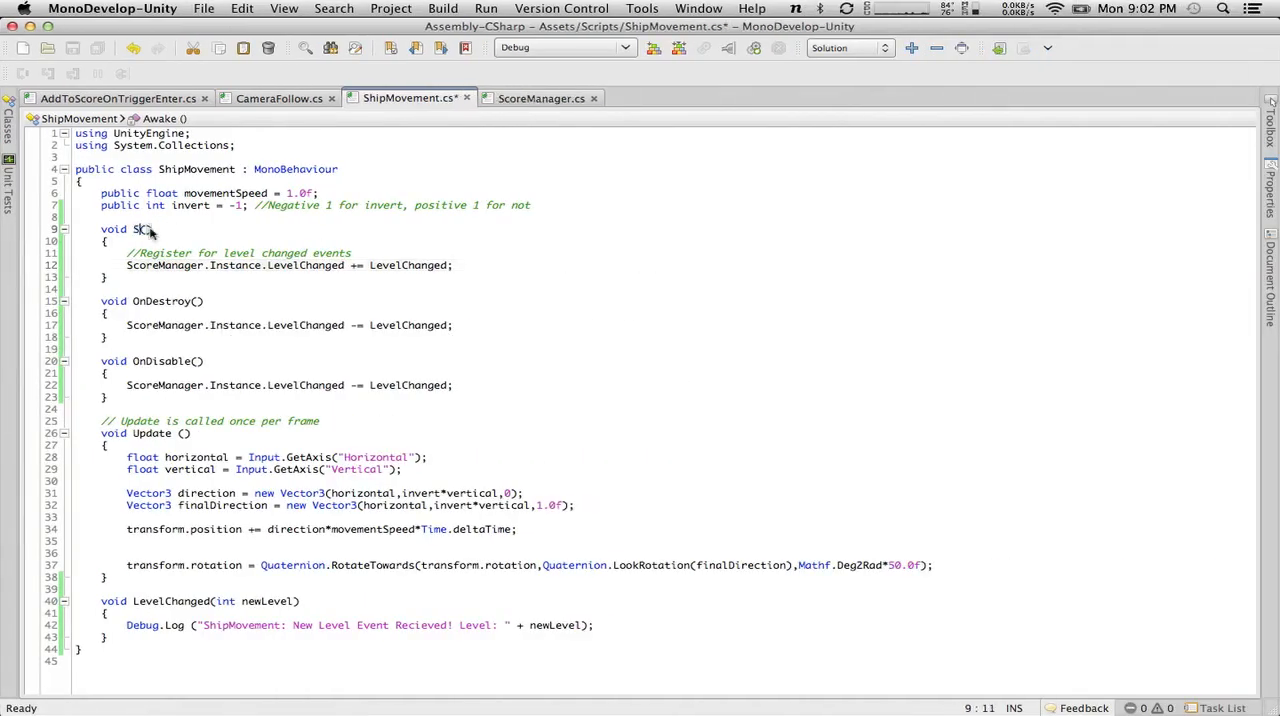
pyautogui.click(72, 47)
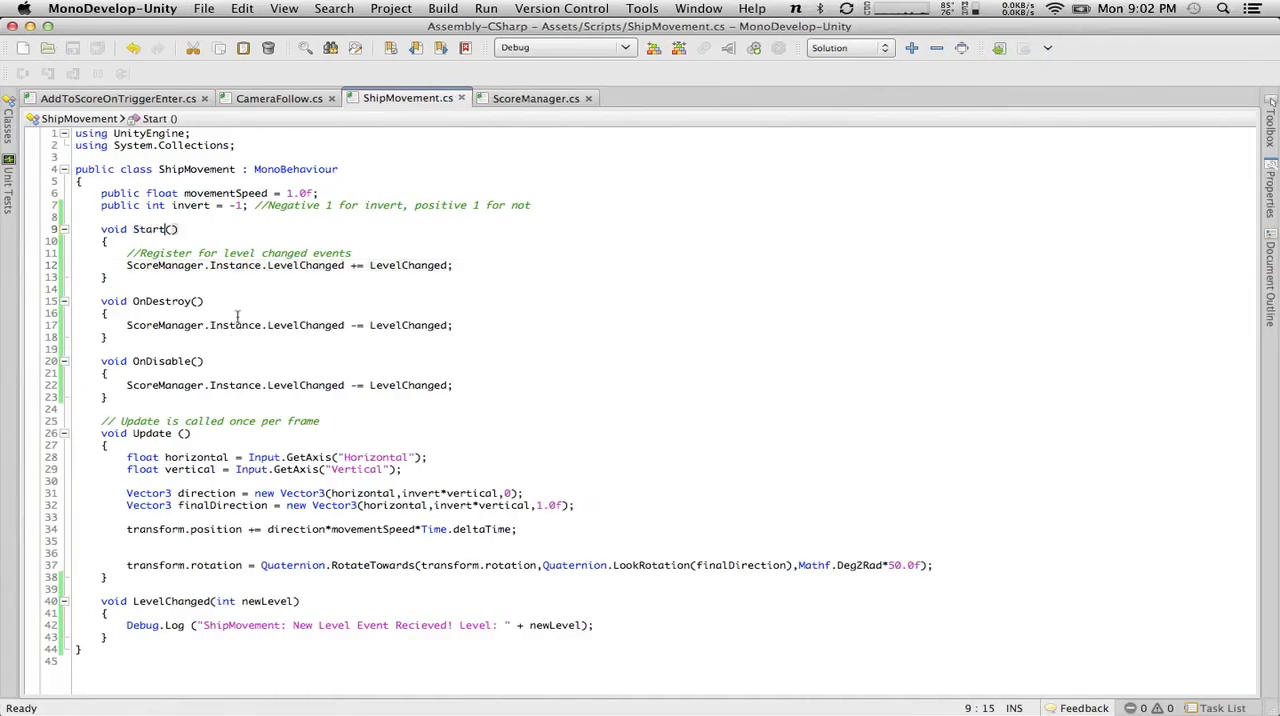
# Play-test in Unity by flying the ship through rings and arches to score past the 500 threshold, check the console for the level event, and stop the game.
pyautogui.press('super+Tab')
pyautogui.click(607, 48)
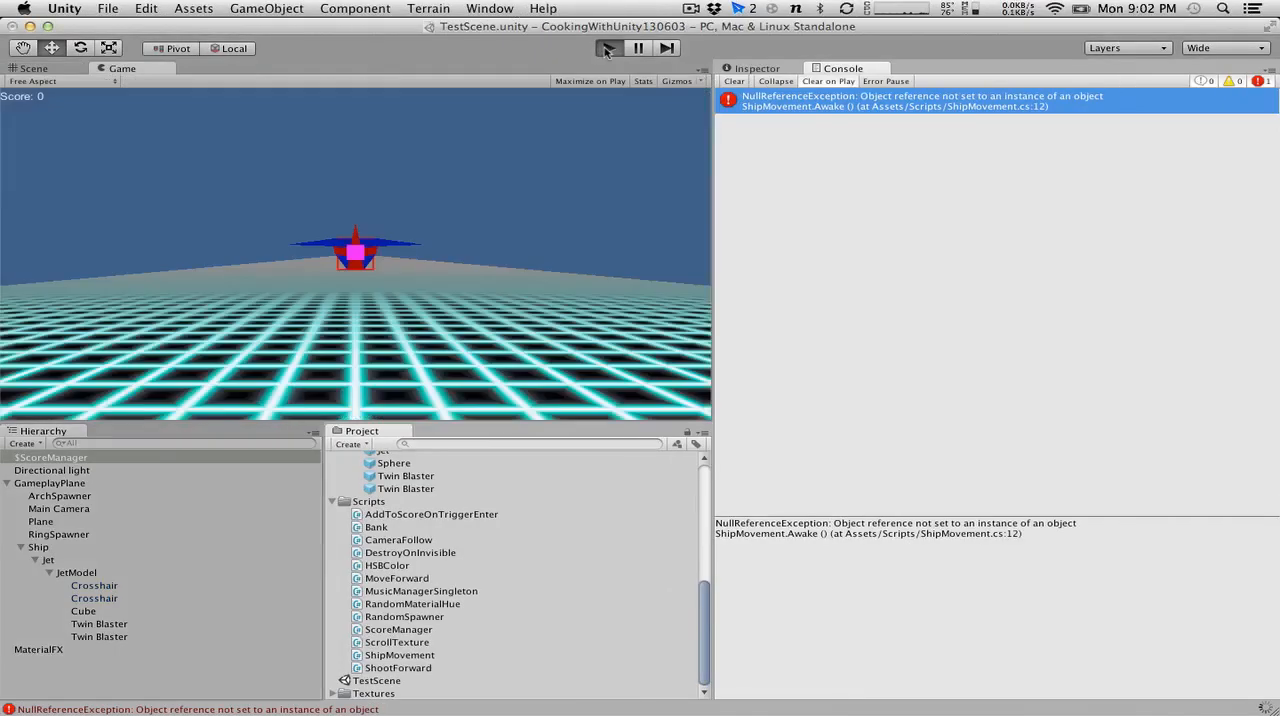
pyautogui.press('Up')
pyautogui.press('Right')
pyautogui.press('Down')
pyautogui.press('Left')
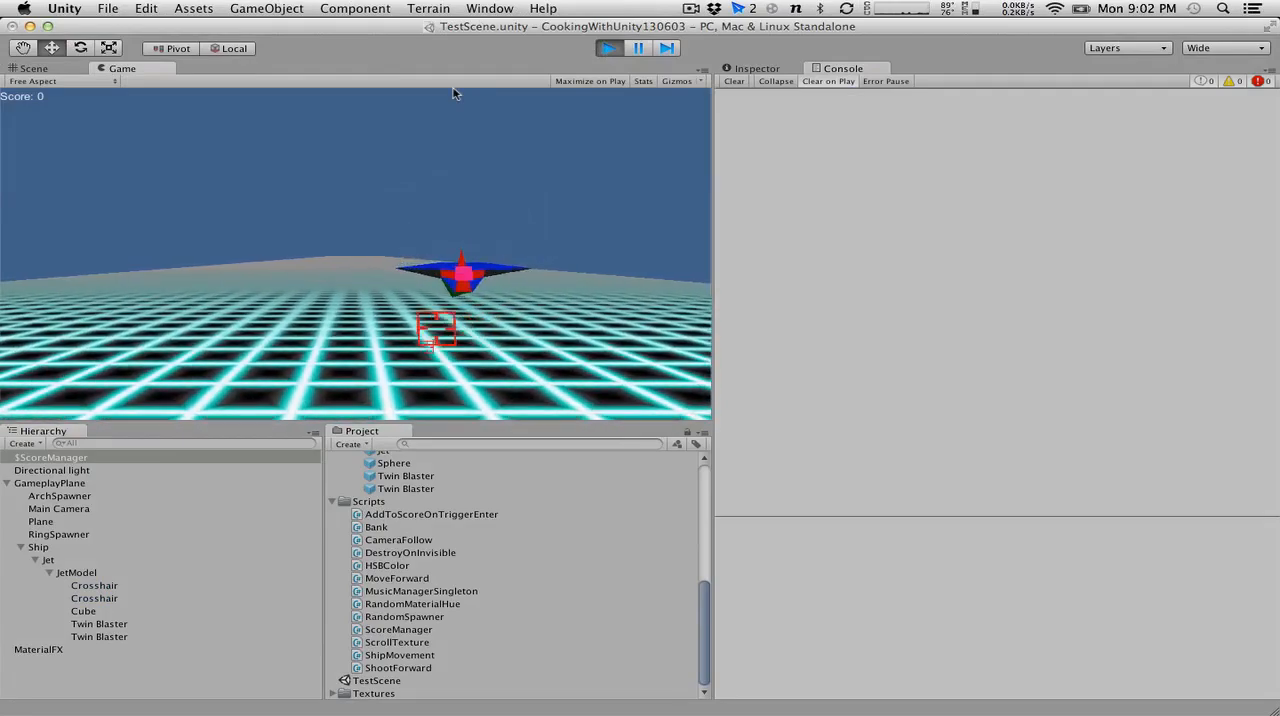
pyautogui.press('Right')
pyautogui.press('Up')
pyautogui.press('Up')
pyautogui.press('Right')
pyautogui.press('Up')
pyautogui.press('Right')
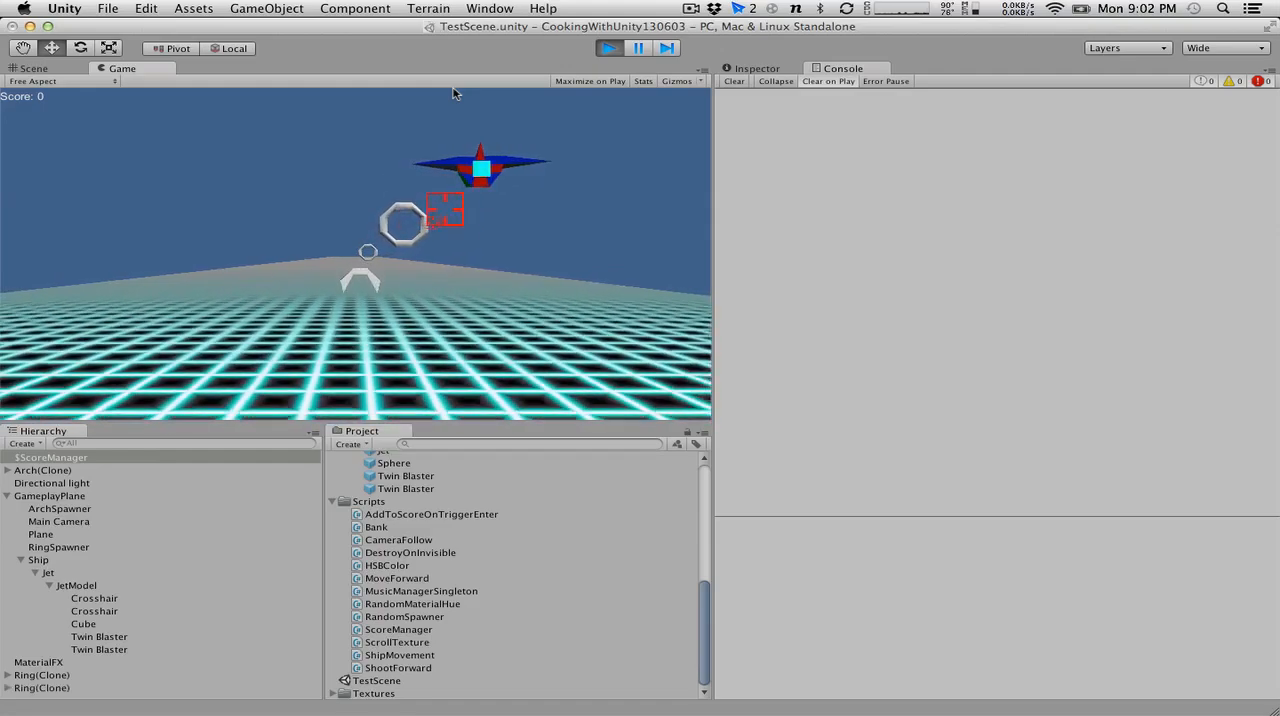
pyautogui.press('Right')
pyautogui.press('Up')
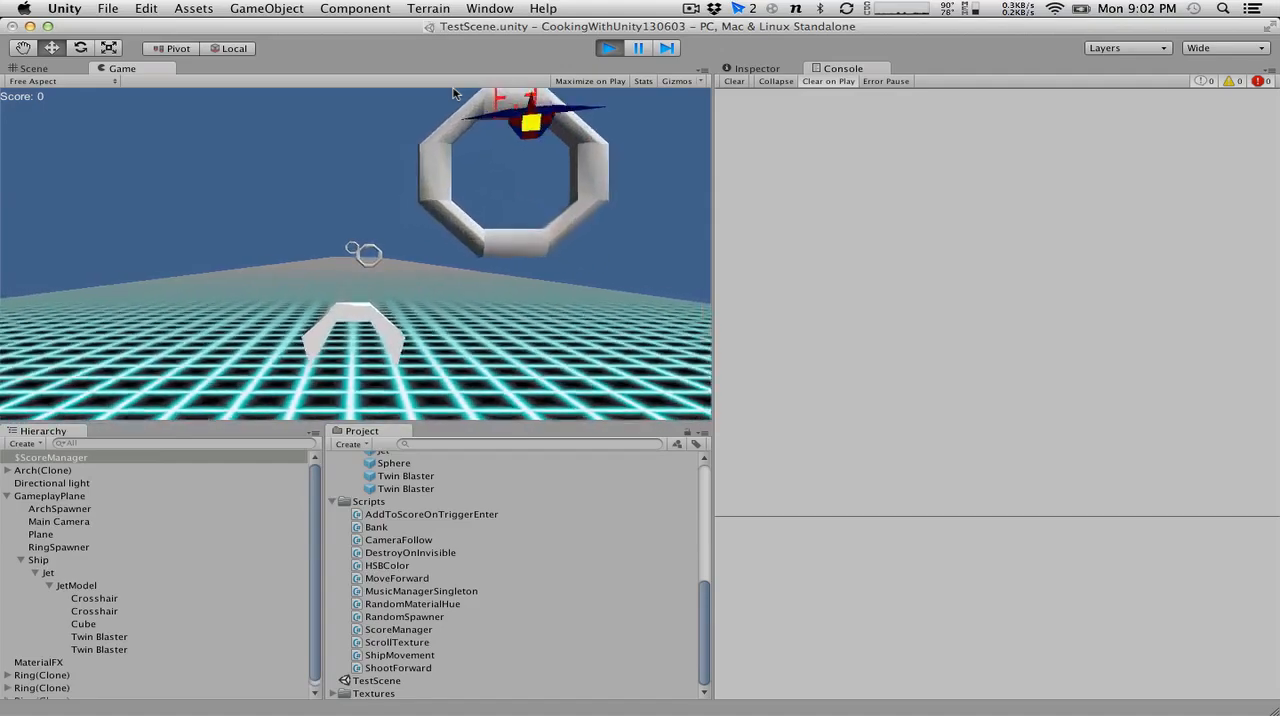
pyautogui.press('Down')
pyautogui.press('Left')
pyautogui.press('Down')
pyautogui.press('Left')
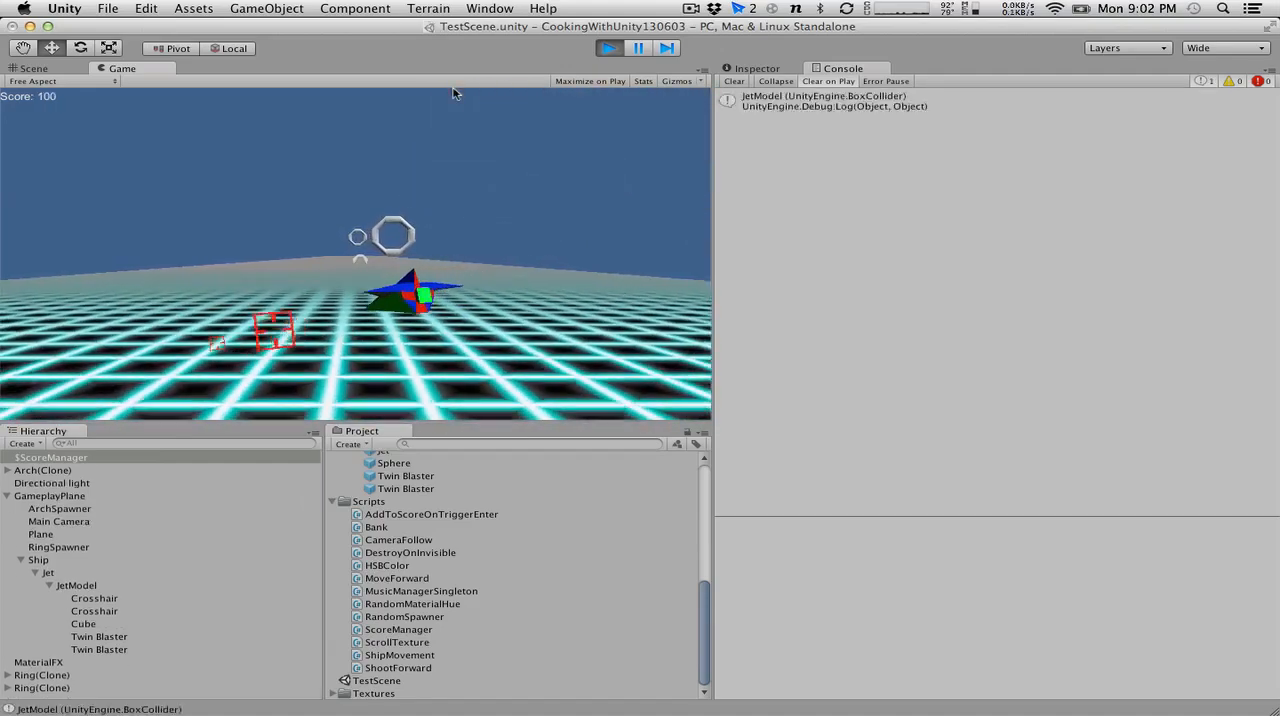
pyautogui.press('Up')
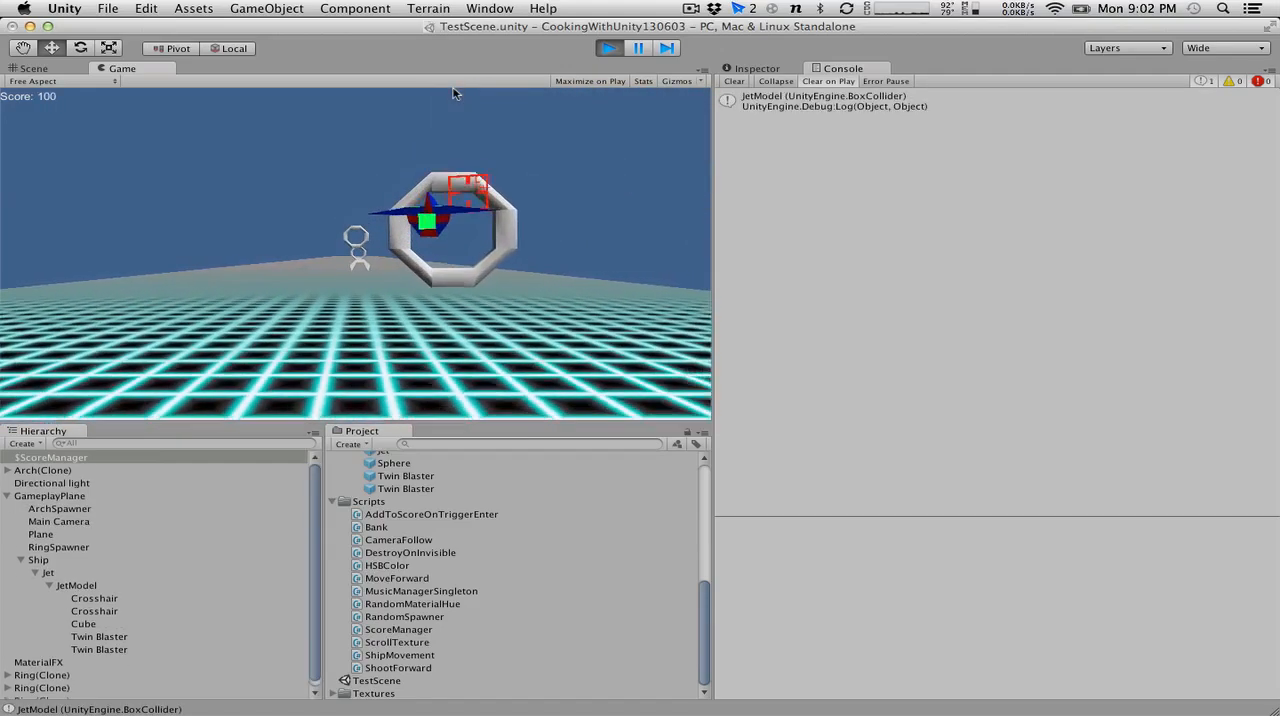
pyautogui.press('Right')
pyautogui.press('Left')
pyautogui.press('Up')
pyautogui.press('Right')
pyautogui.press('Left')
pyautogui.press('Down')
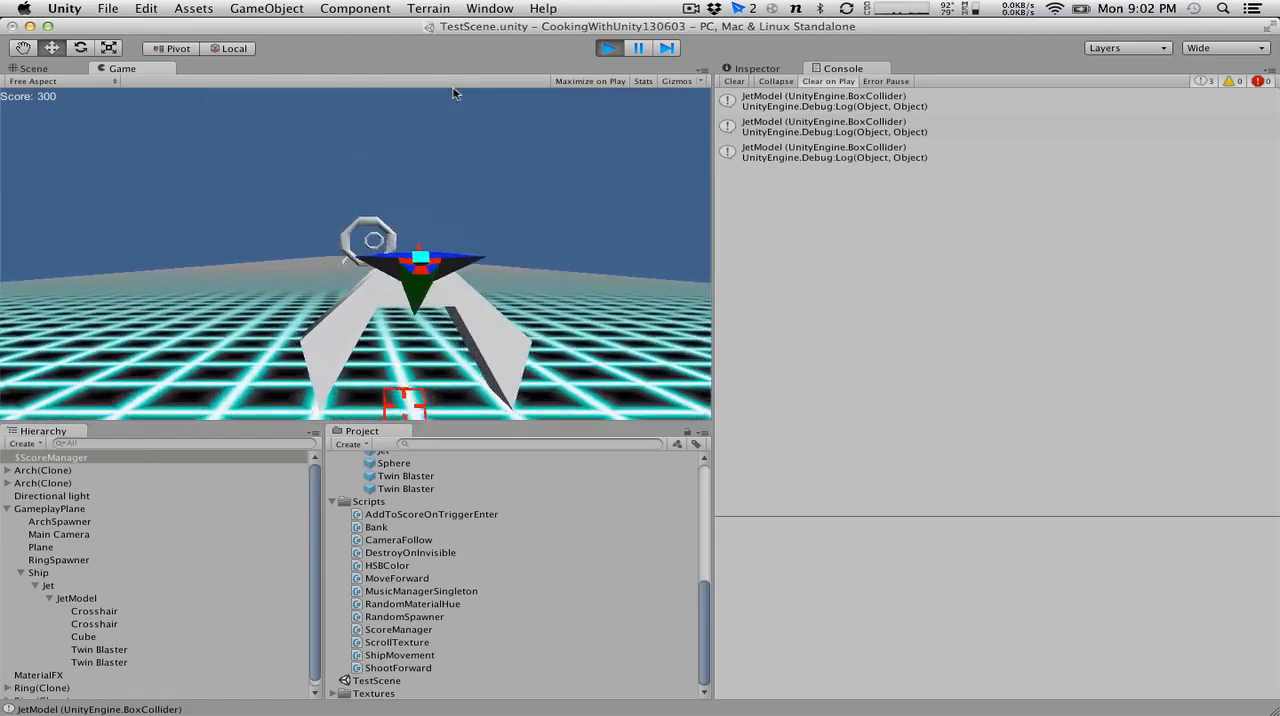
pyautogui.press('Right')
pyautogui.press('Left')
pyautogui.press('Up')
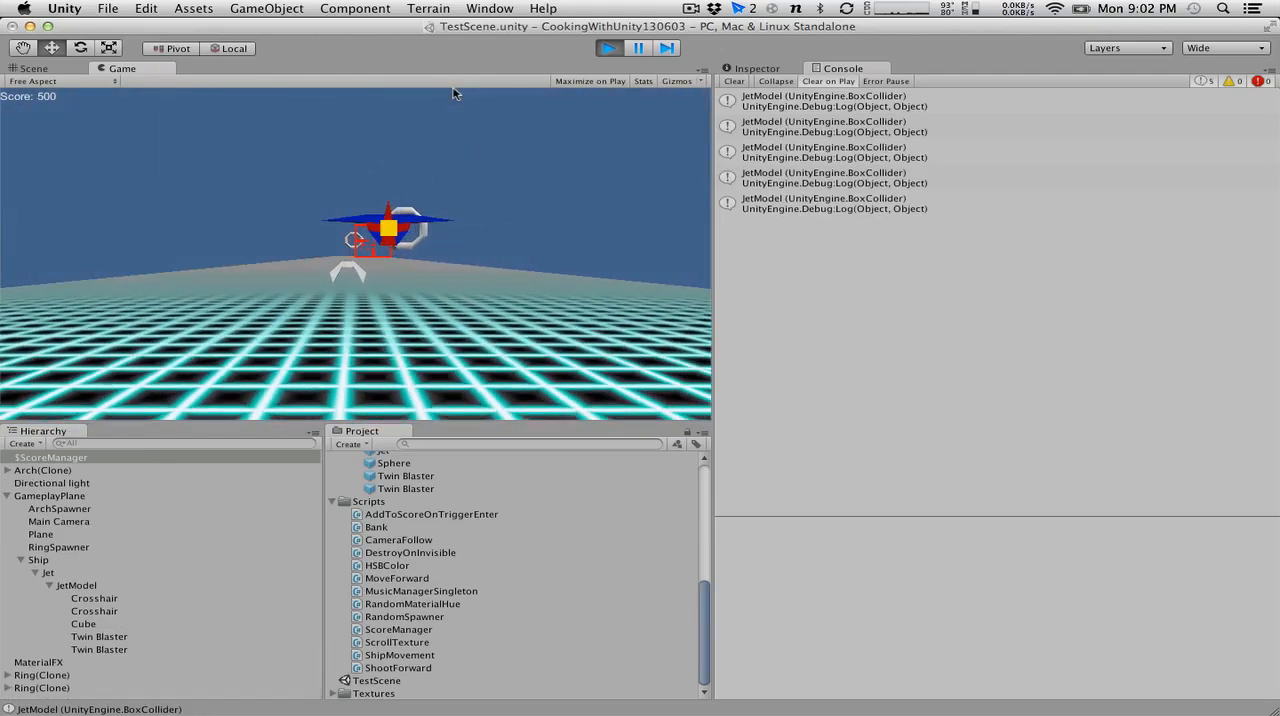
pyautogui.press('Right')
pyautogui.press('Up')
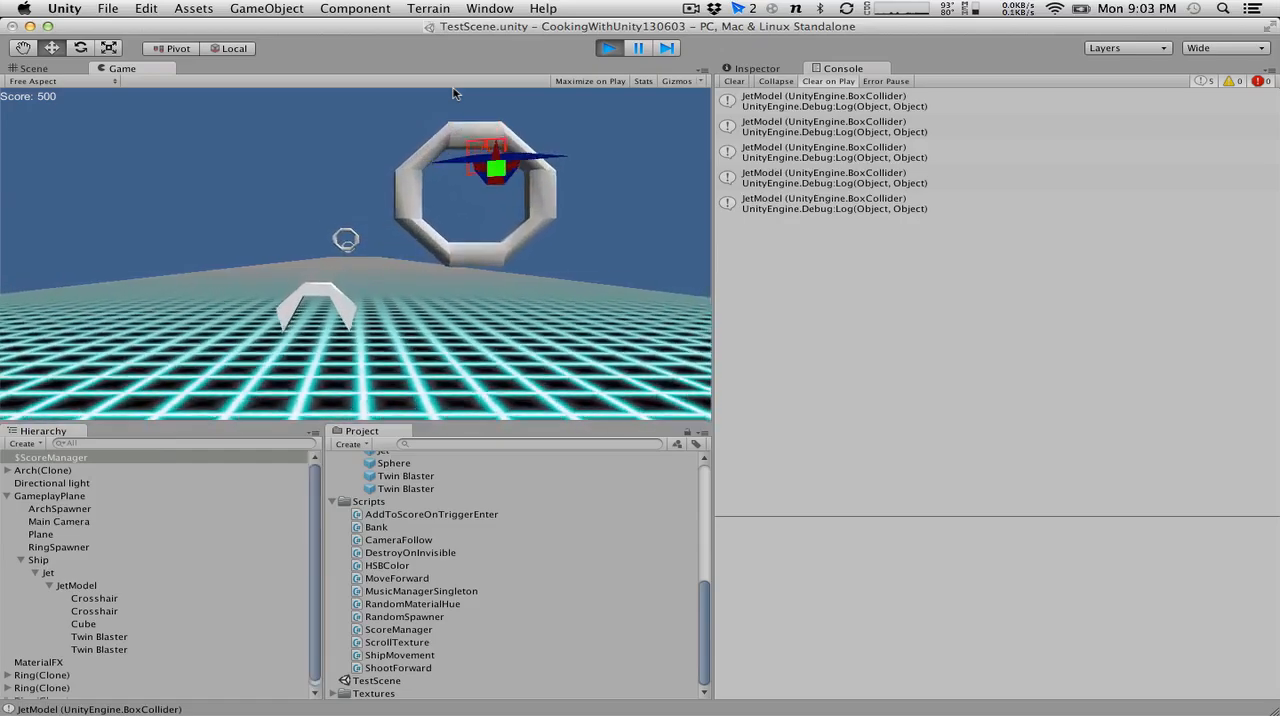
pyautogui.press('Left')
pyautogui.press('Down')
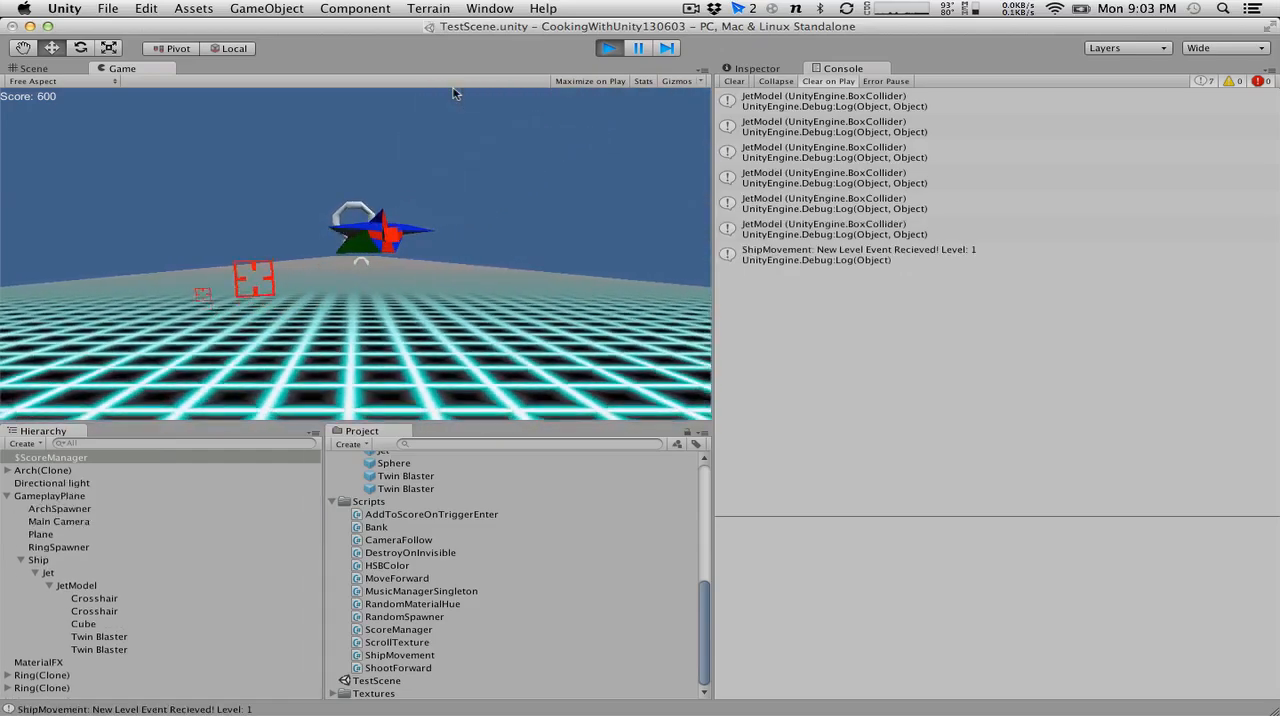
pyautogui.press('Left')
pyautogui.press('Up')
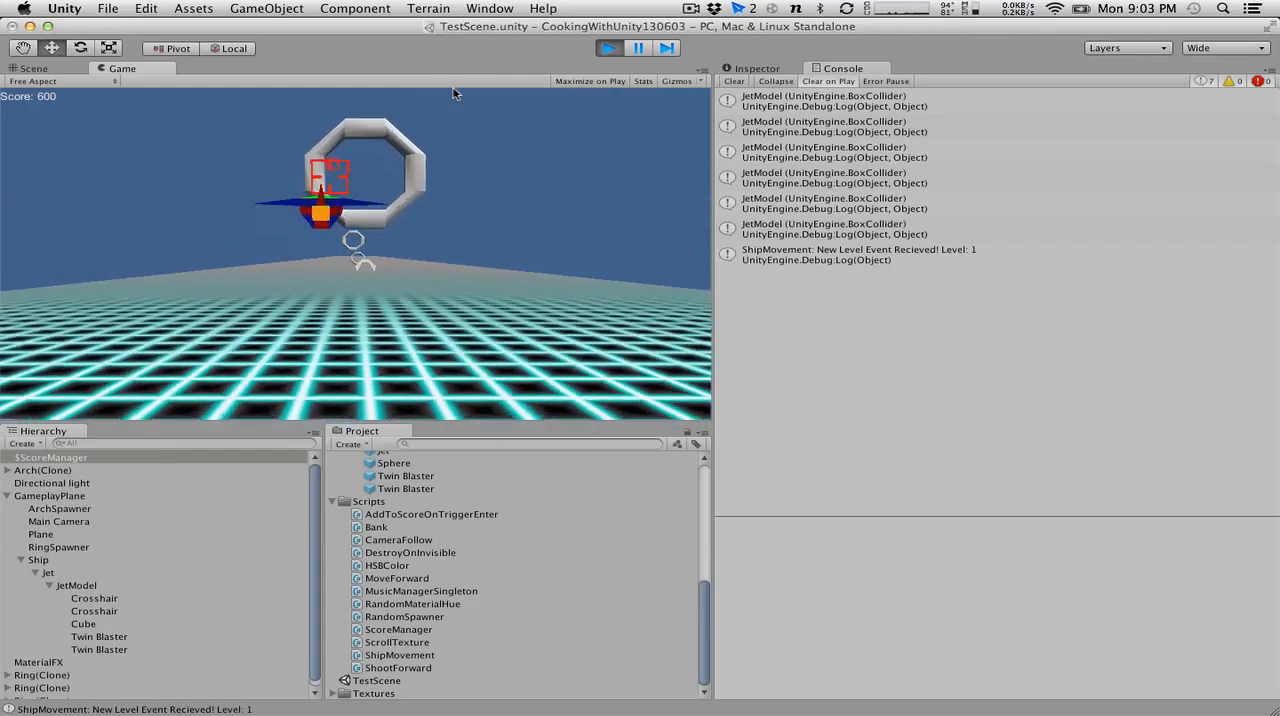
pyautogui.press('Right')
pyautogui.press('Down')
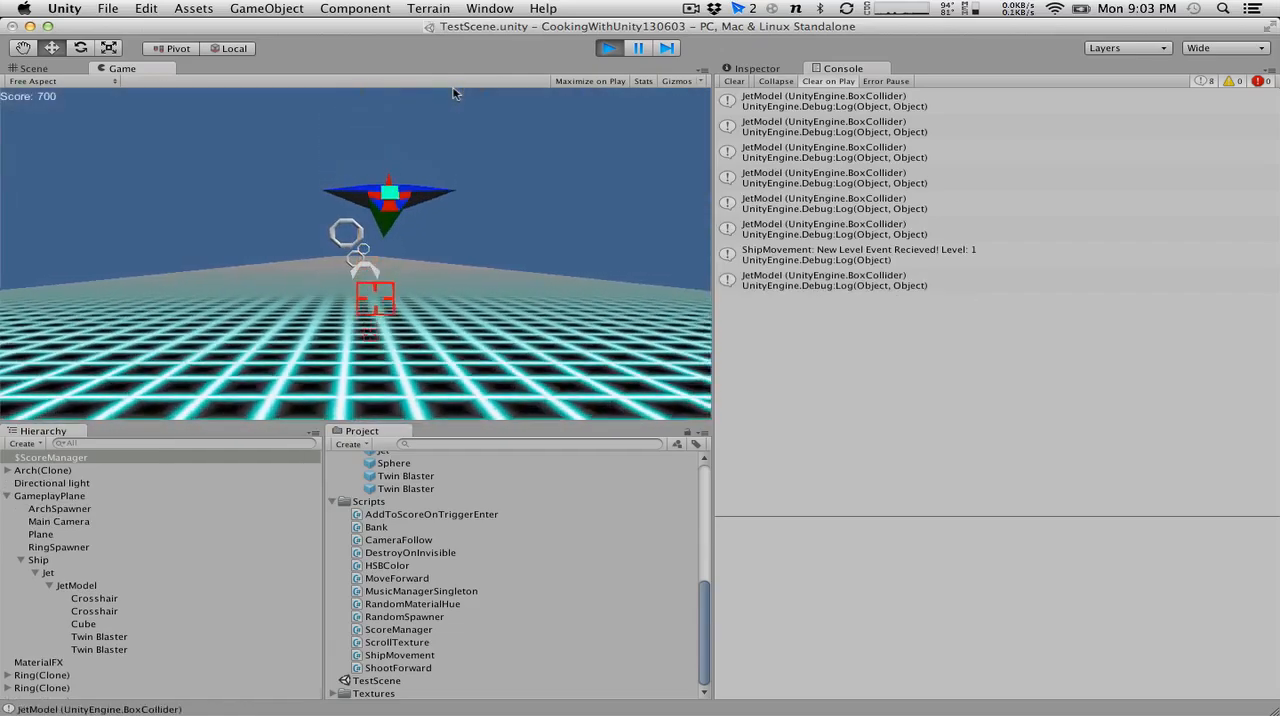
pyautogui.click(609, 48)
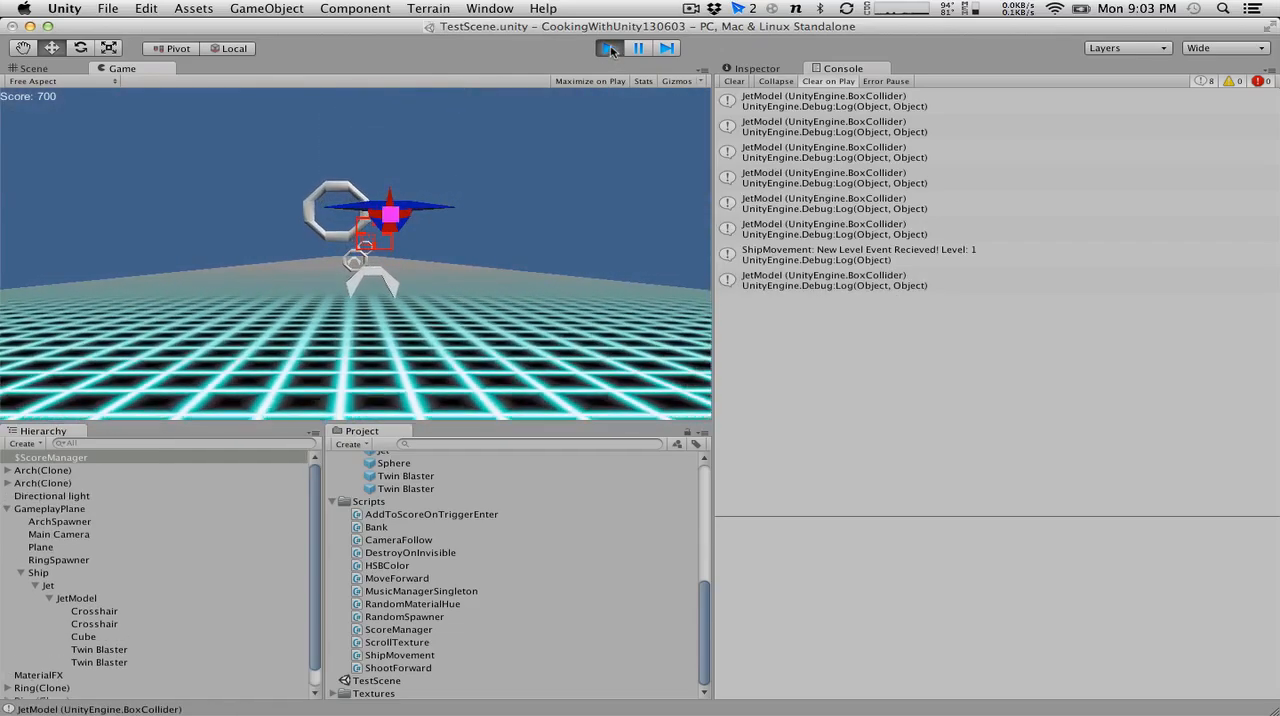
# Review the ShipMovement script in MonoDevelop, and briefly run the game again in Unity.
pyautogui.hotkey('ctrl', 'Right')
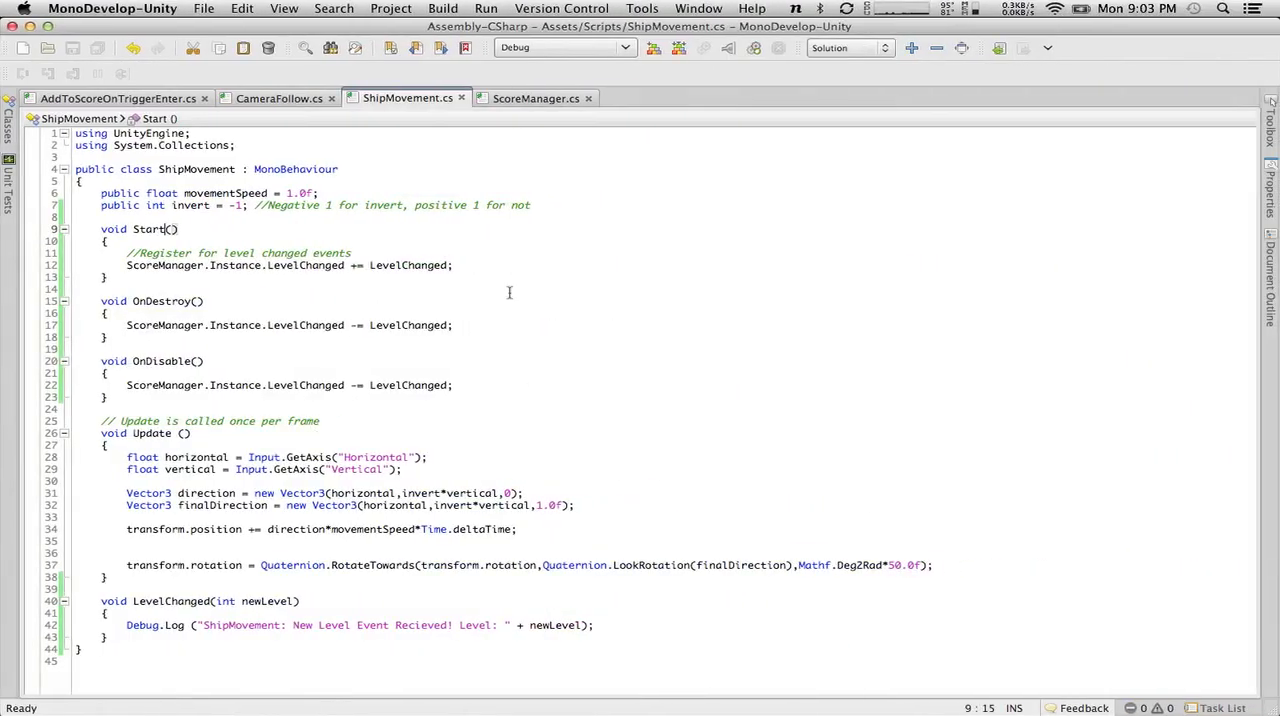
pyautogui.click(265, 100)
pyautogui.click(432, 100)
pyautogui.hotkey('ctrl', 'Left')
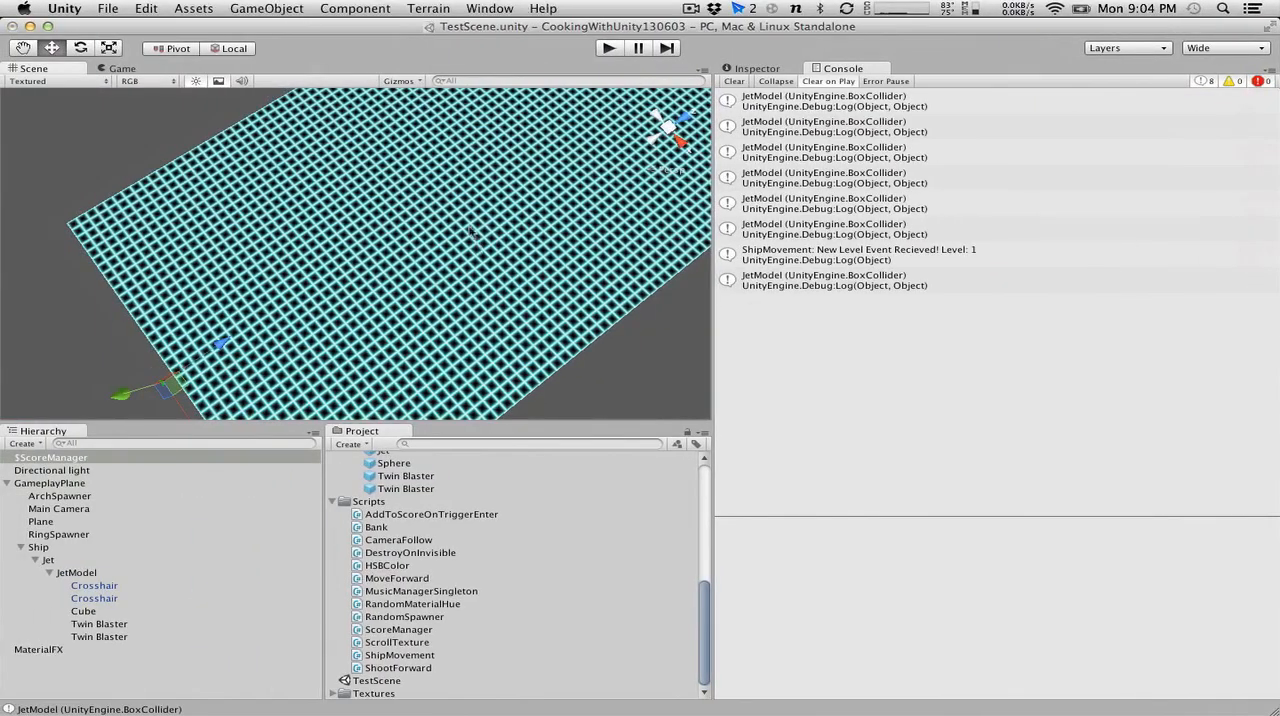
pyautogui.click(614, 49)
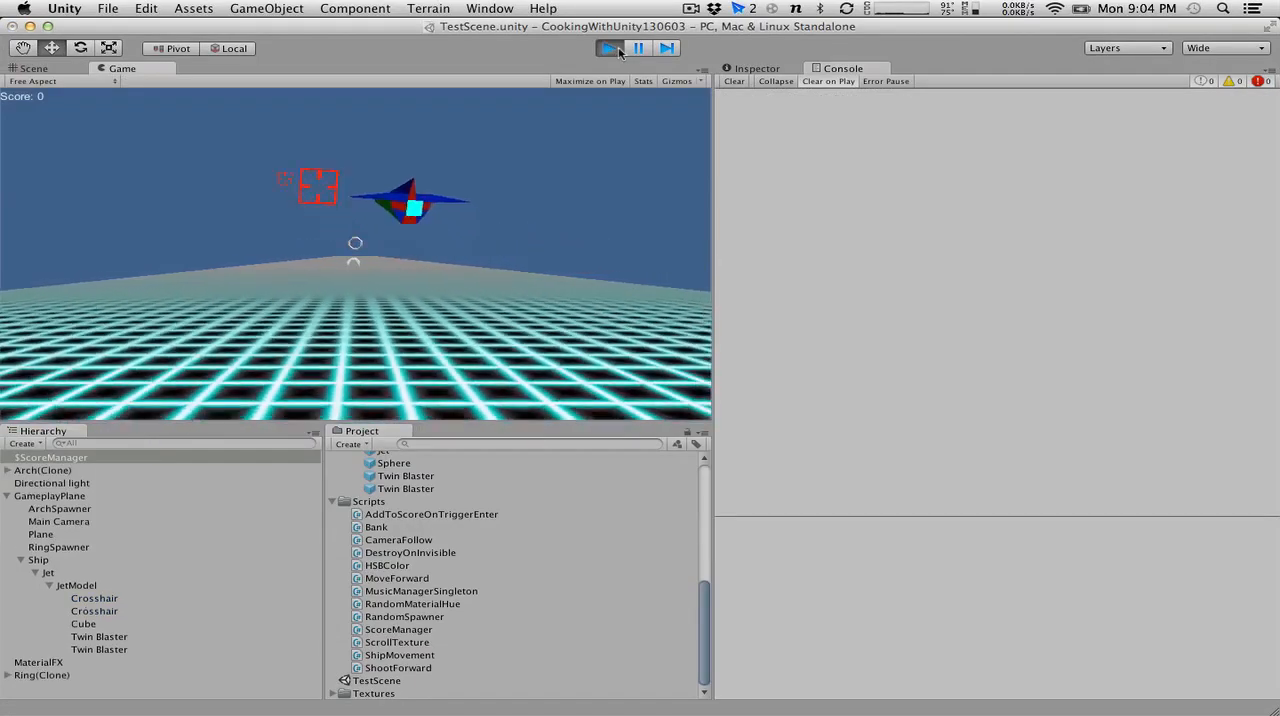
pyautogui.click(612, 48)
# Switch to the mail app, copy the attachment enemy ship.fbx from the newest message to the desktop, and close the mail window.
pyautogui.click(748, 7)
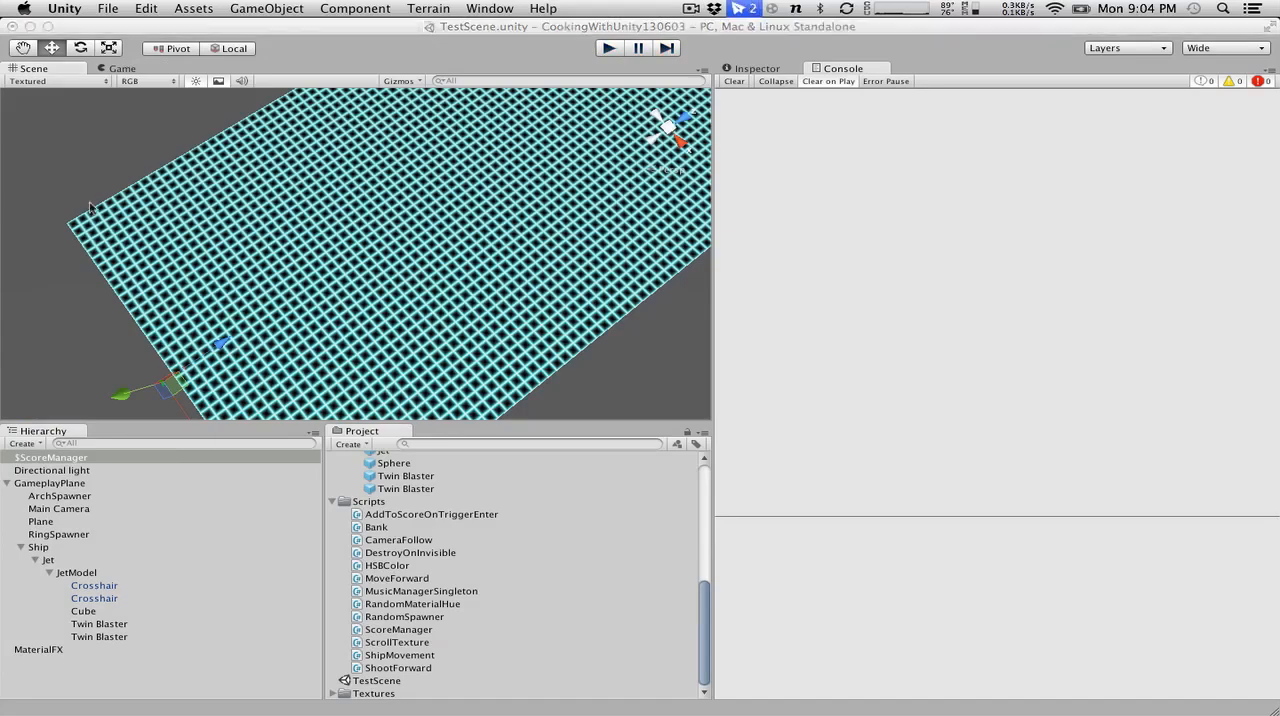
pyautogui.scroll(3, 137, 158)
pyautogui.click(137, 85)
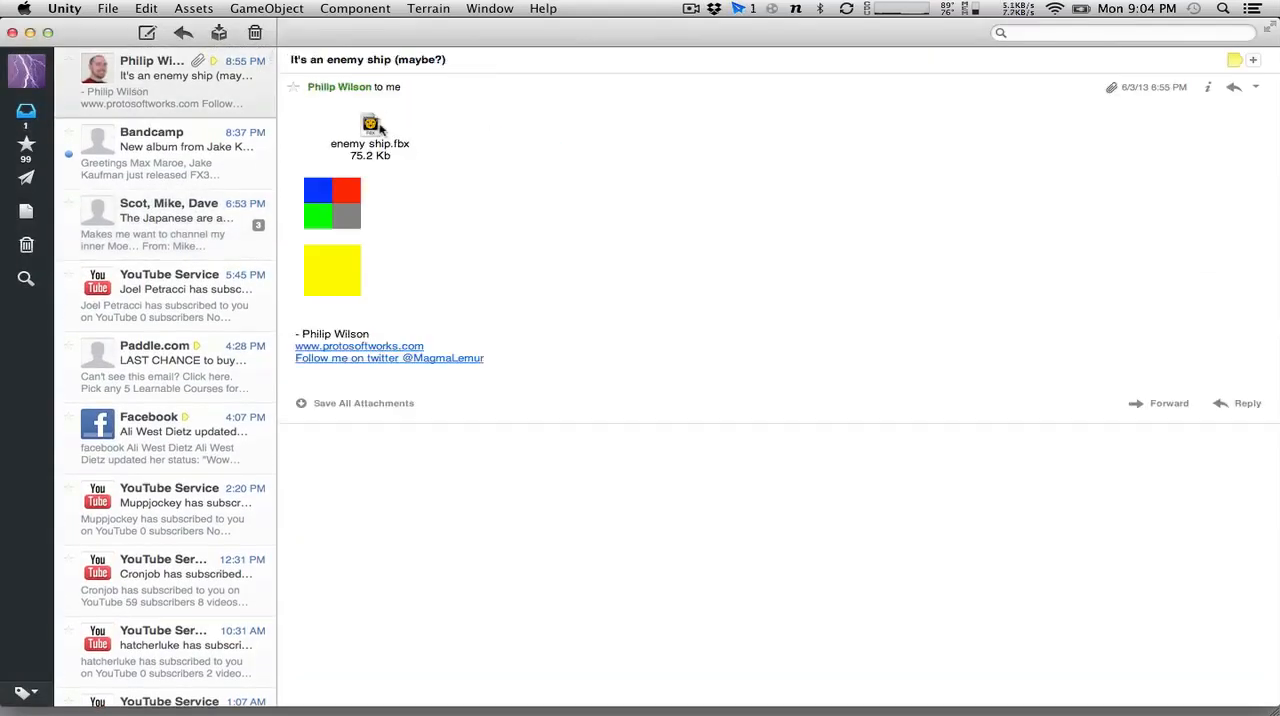
pyautogui.moveTo(370, 124); pyautogui.dragTo(935, 394)
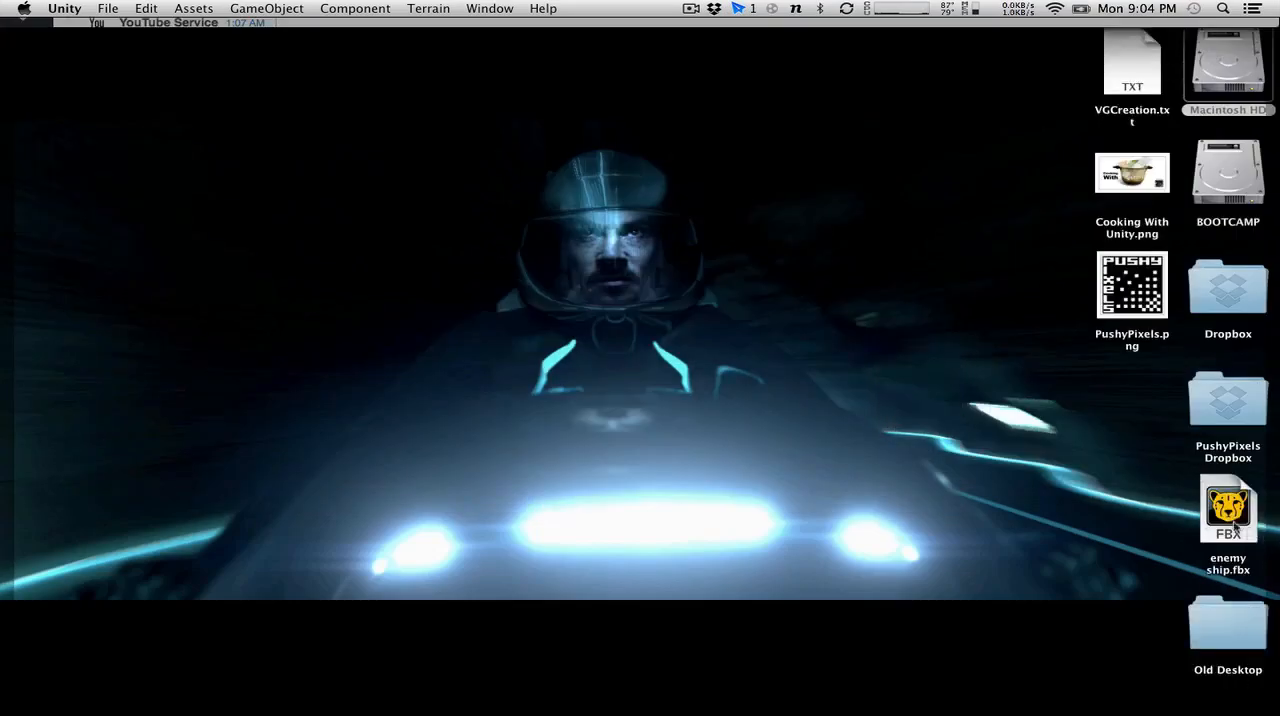
pyautogui.press('F11')
pyautogui.click(11, 34)
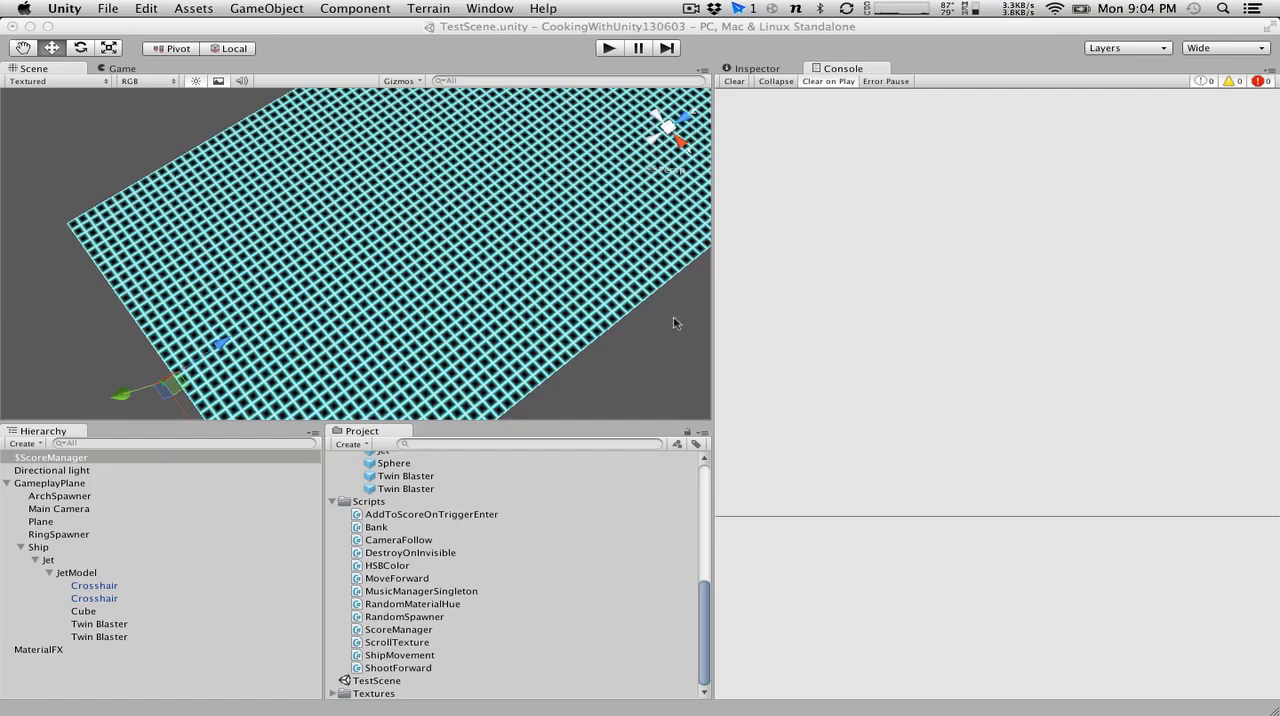
# Import enemy ship.fbx from the desktop into the project's Models folder and select the imported model.
pyautogui.press('F11')
pyautogui.press('F11')
pyautogui.moveTo(1222, 500); pyautogui.dragTo(470, 477)
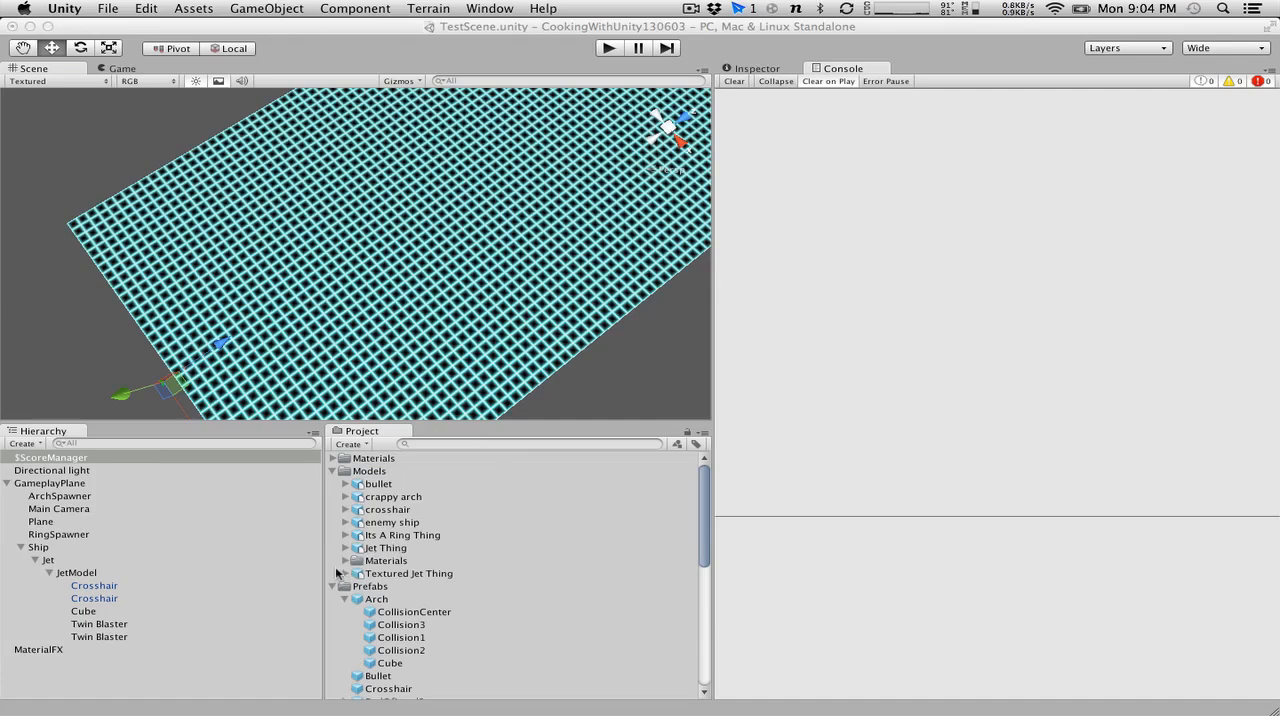
pyautogui.click(364, 524)
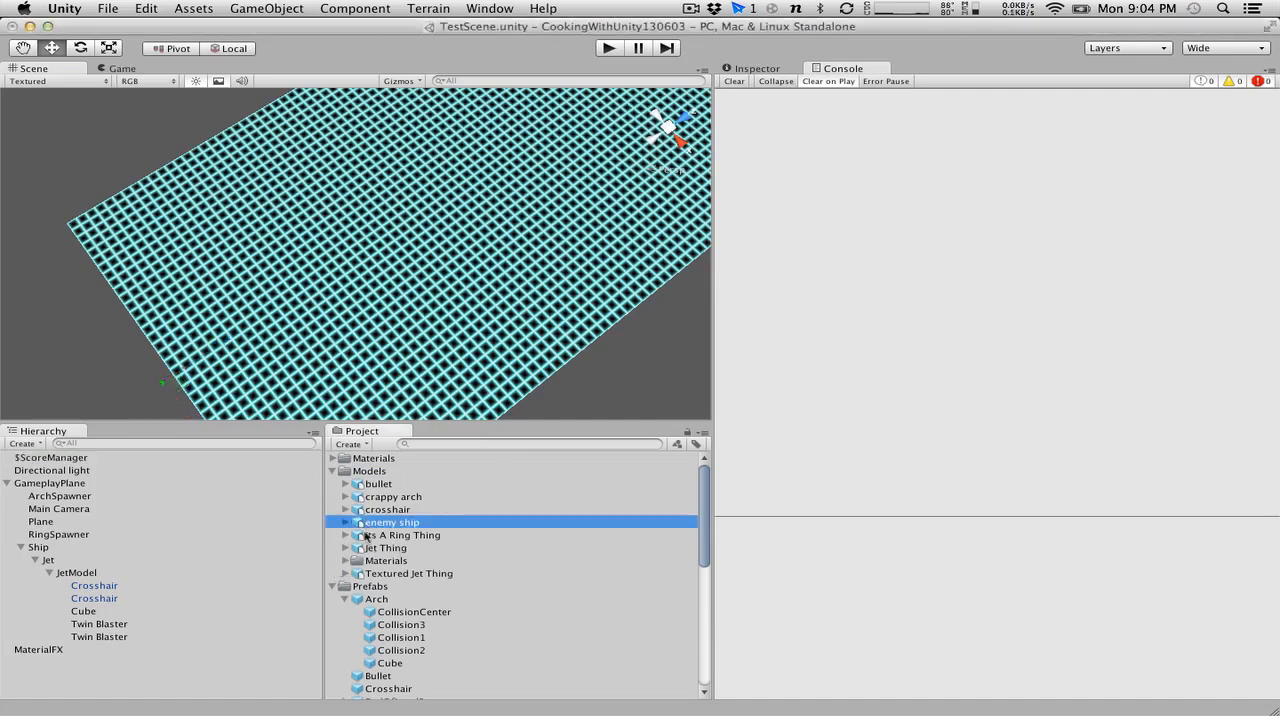
# Create a new prefab named Enemy1 in the Prefabs folder.
pyautogui.click(367, 587)
pyautogui.rightClick(367, 587)
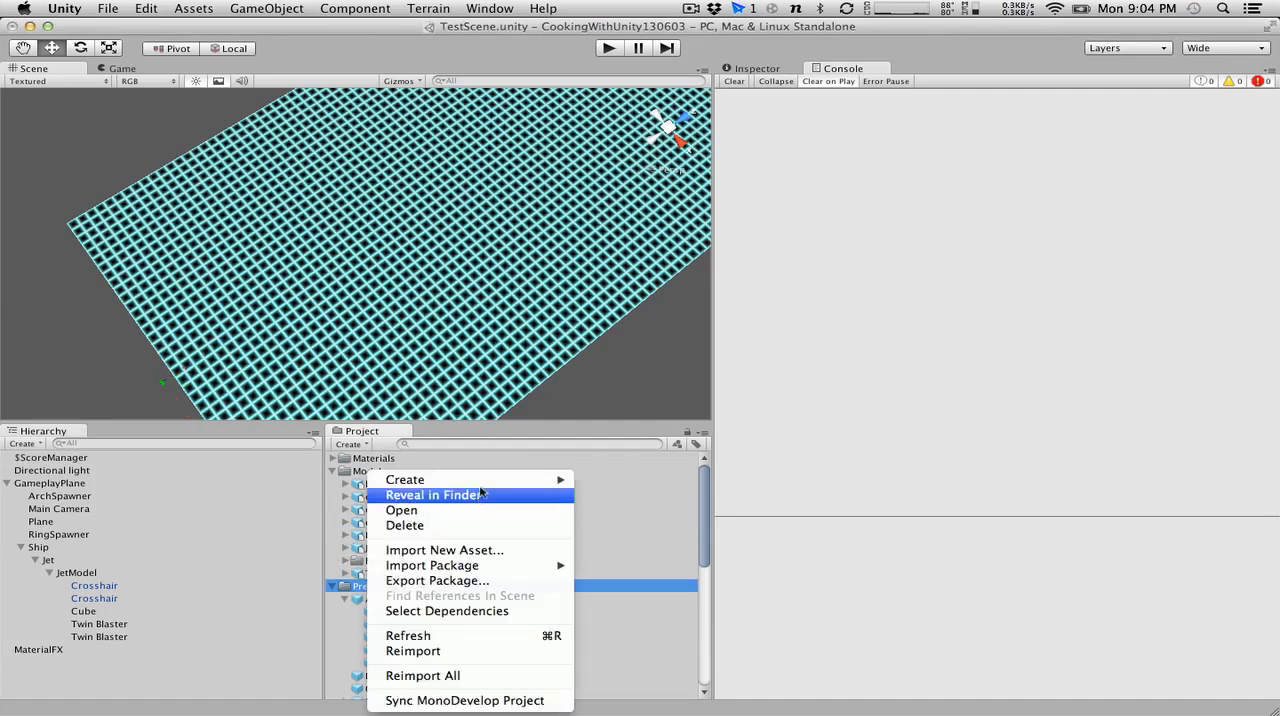
pyautogui.moveTo(495, 480)
pyautogui.click(347, 588)
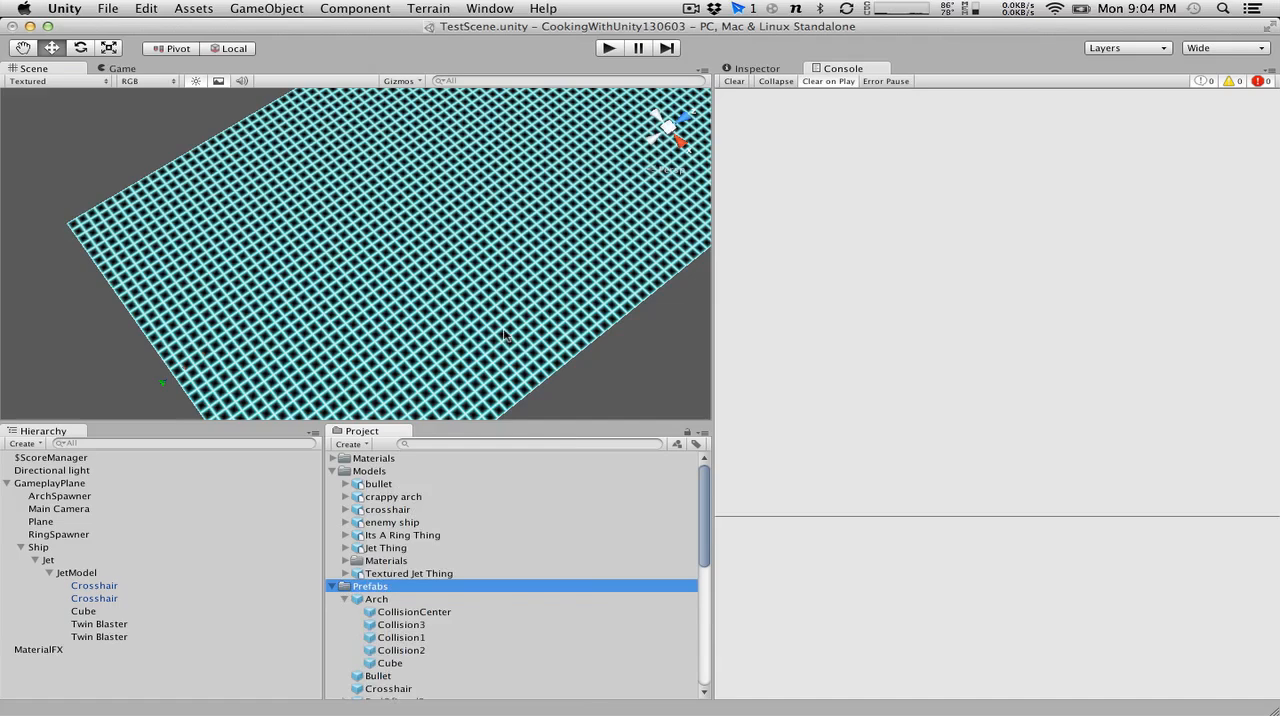
pyautogui.click(355, 444)
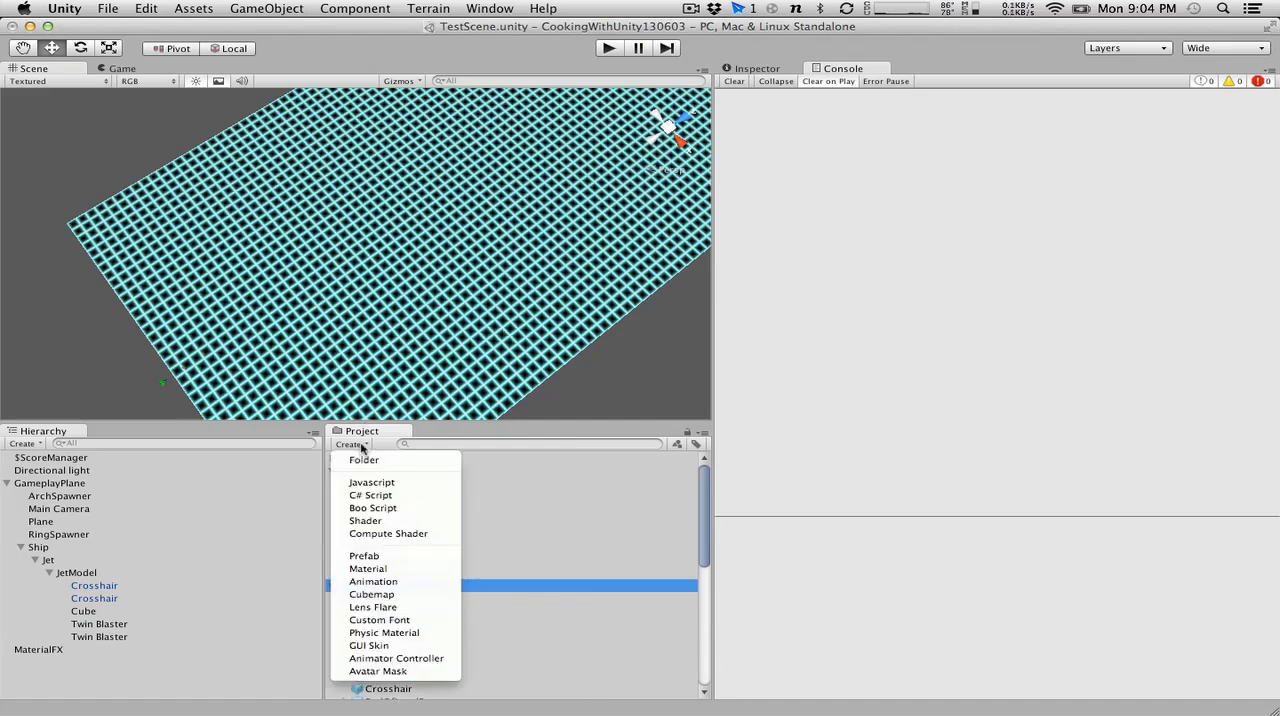
pyautogui.click(382, 556)
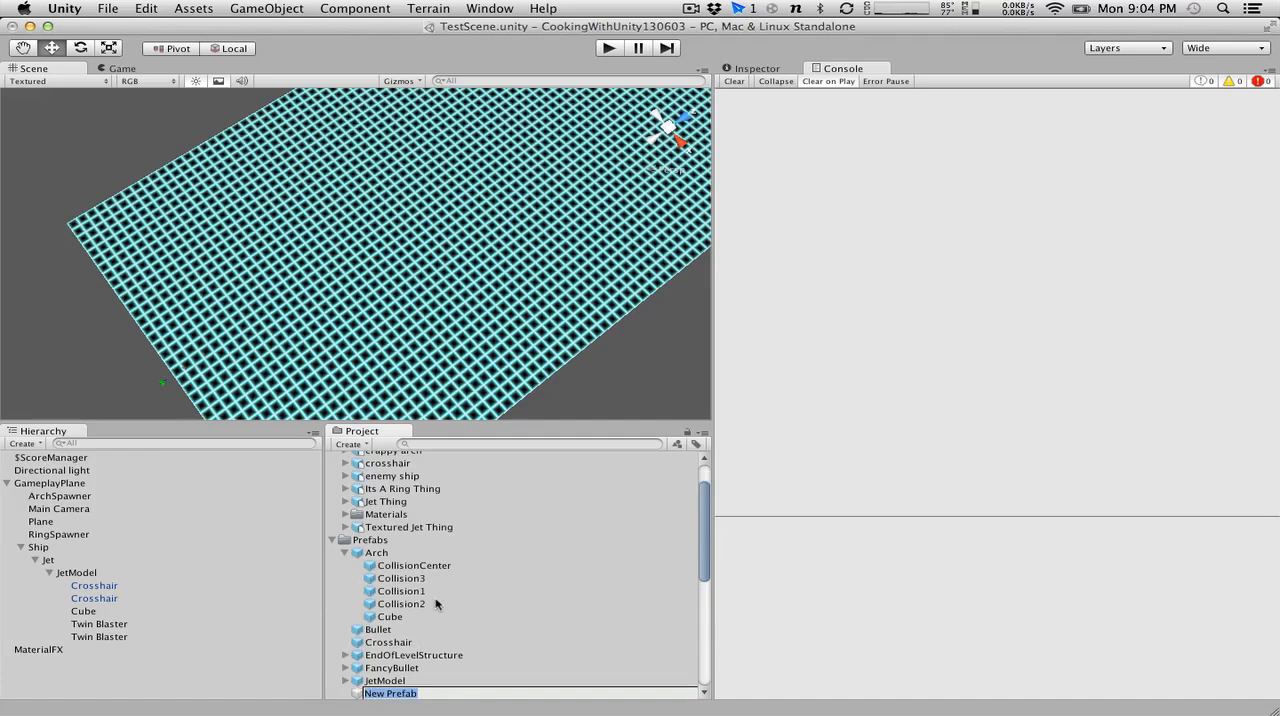
pyautogui.write('Enemy1')
pyautogui.press('Return')
# Assign the enemy ship model to the Enemy1 prefab.
pyautogui.scroll(2, 436, 604)
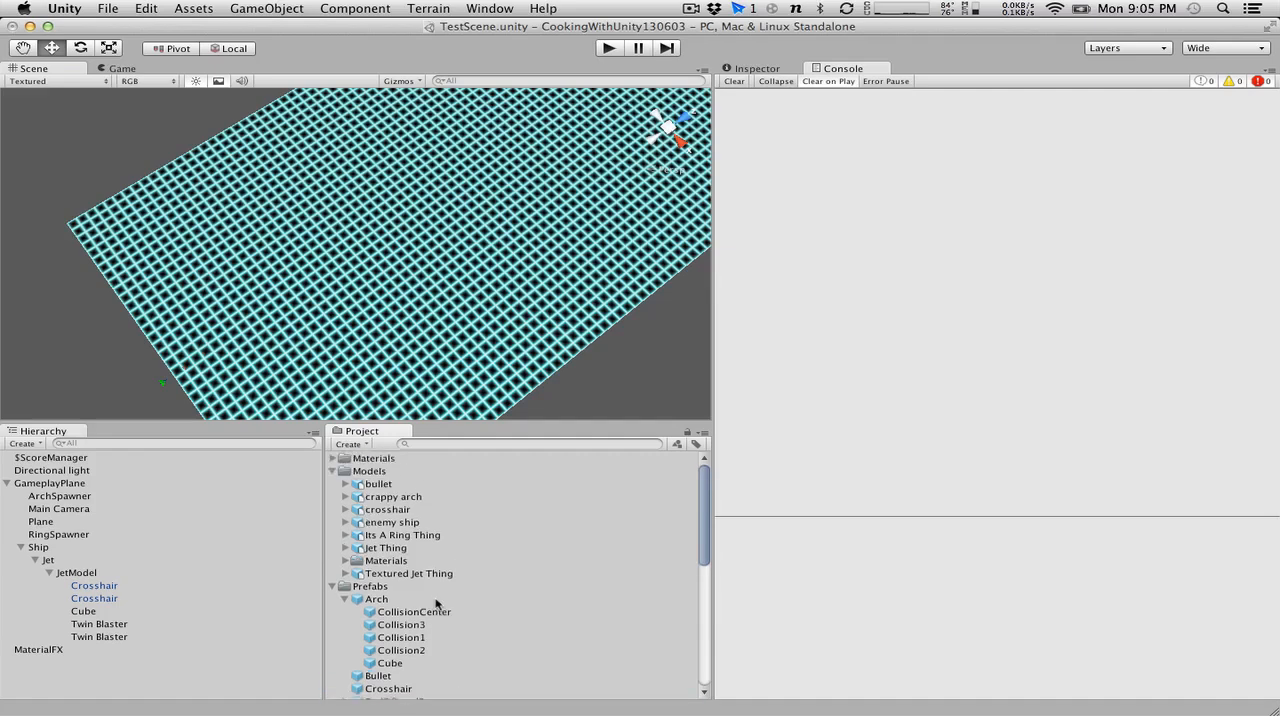
pyautogui.moveTo(392, 523); pyautogui.dragTo(409, 614)
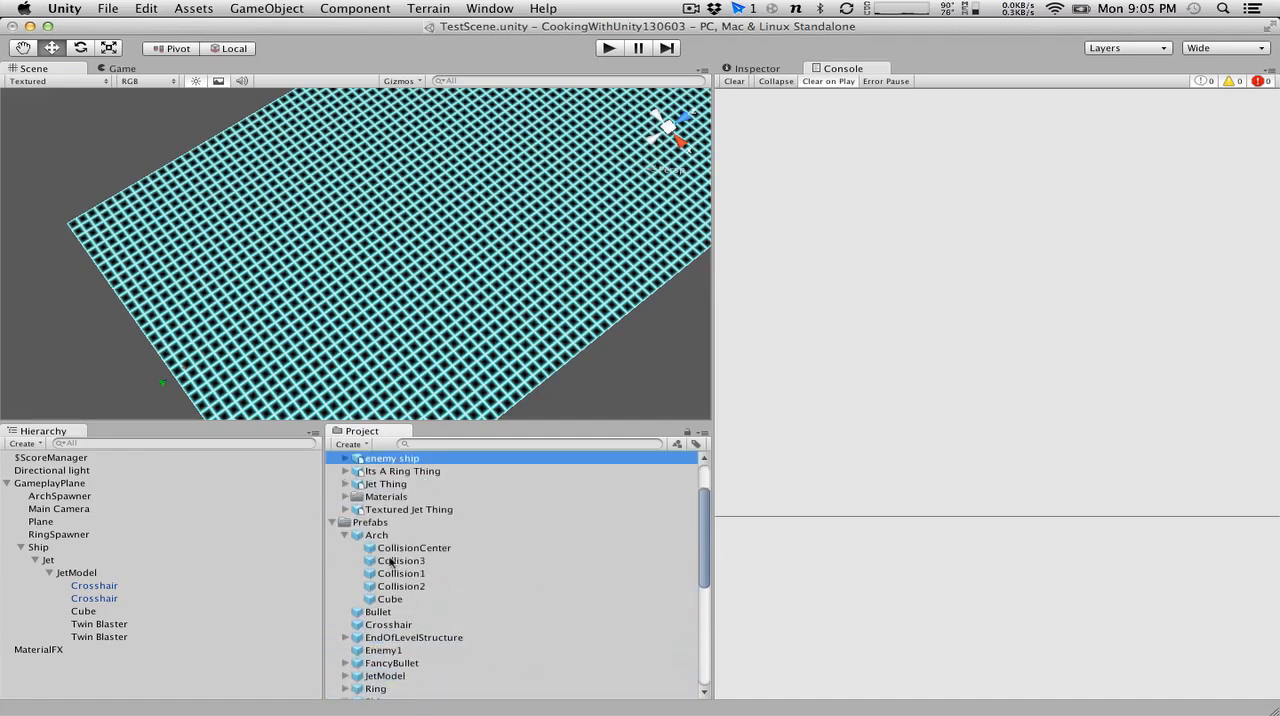
pyautogui.scroll(3, 388, 570)
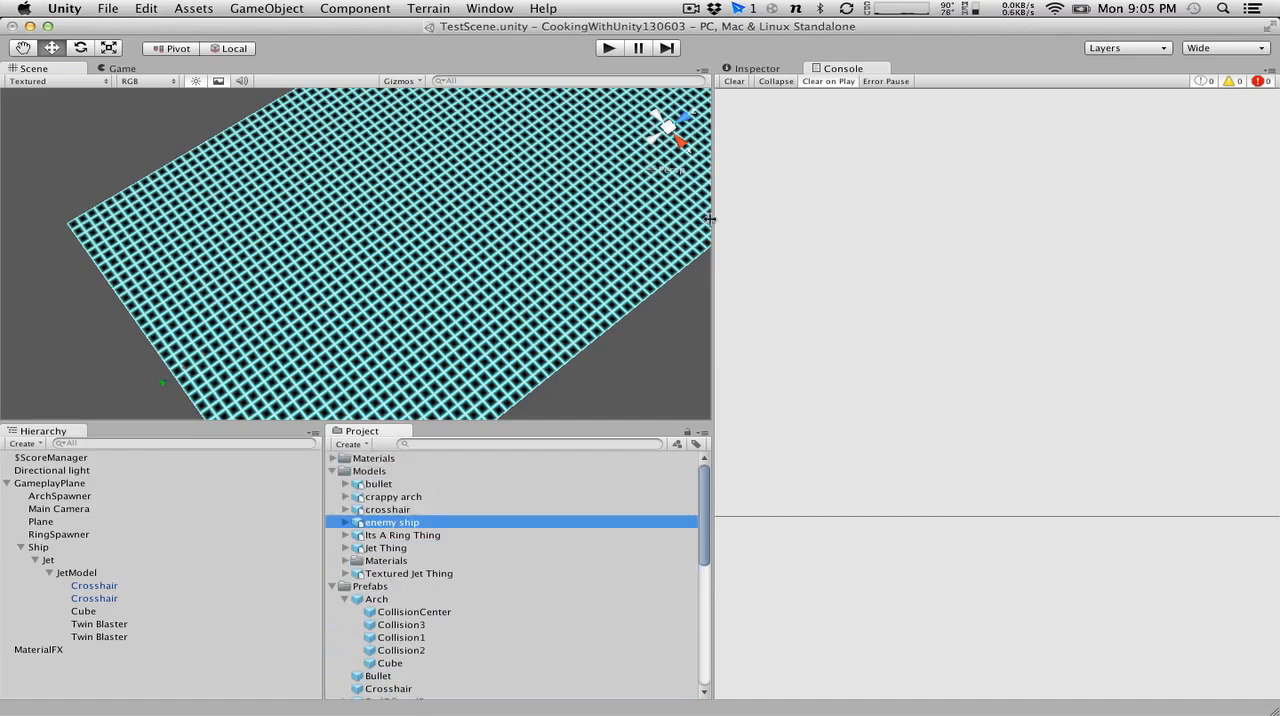
# Set the enemy ship model's scale factor to 1 and its normals to Calculate, and apply the import settings.
pyautogui.click(768, 69)
pyautogui.click(904, 153)
pyautogui.write('1')
pyautogui.press('Return')
pyautogui.click(922, 276)
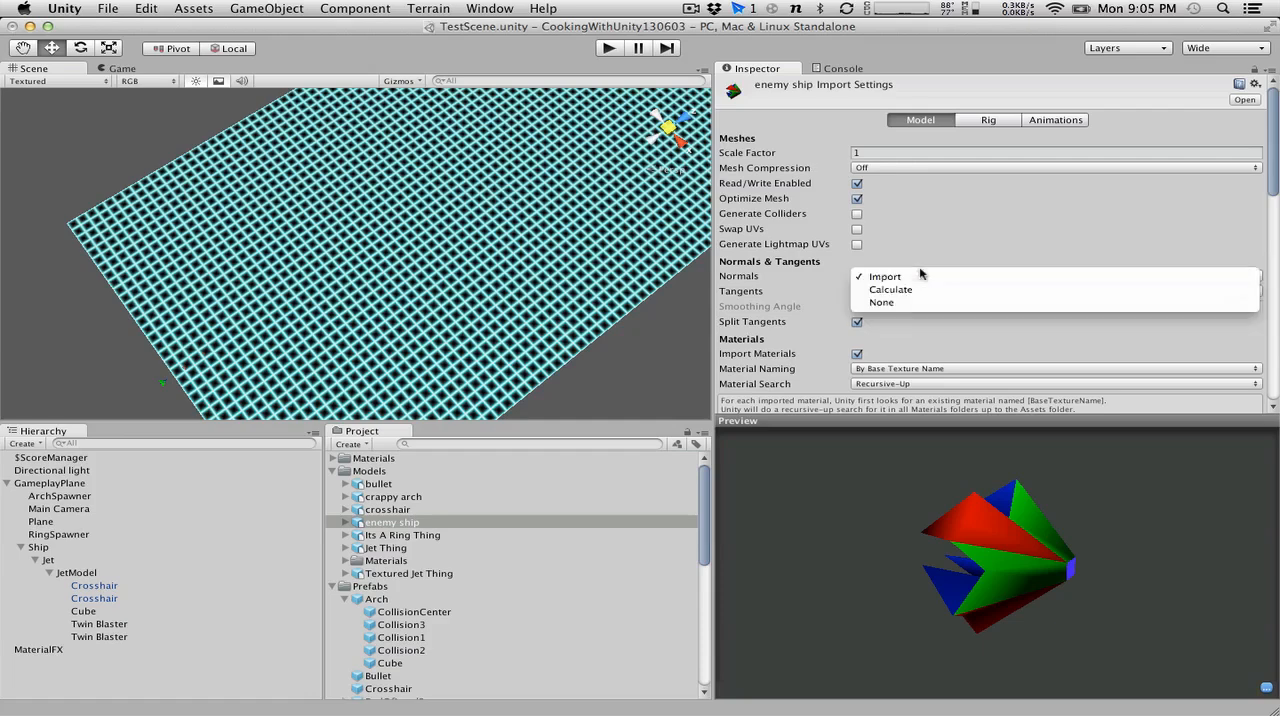
pyautogui.click(922, 292)
pyautogui.scroll(-3, 982, 254)
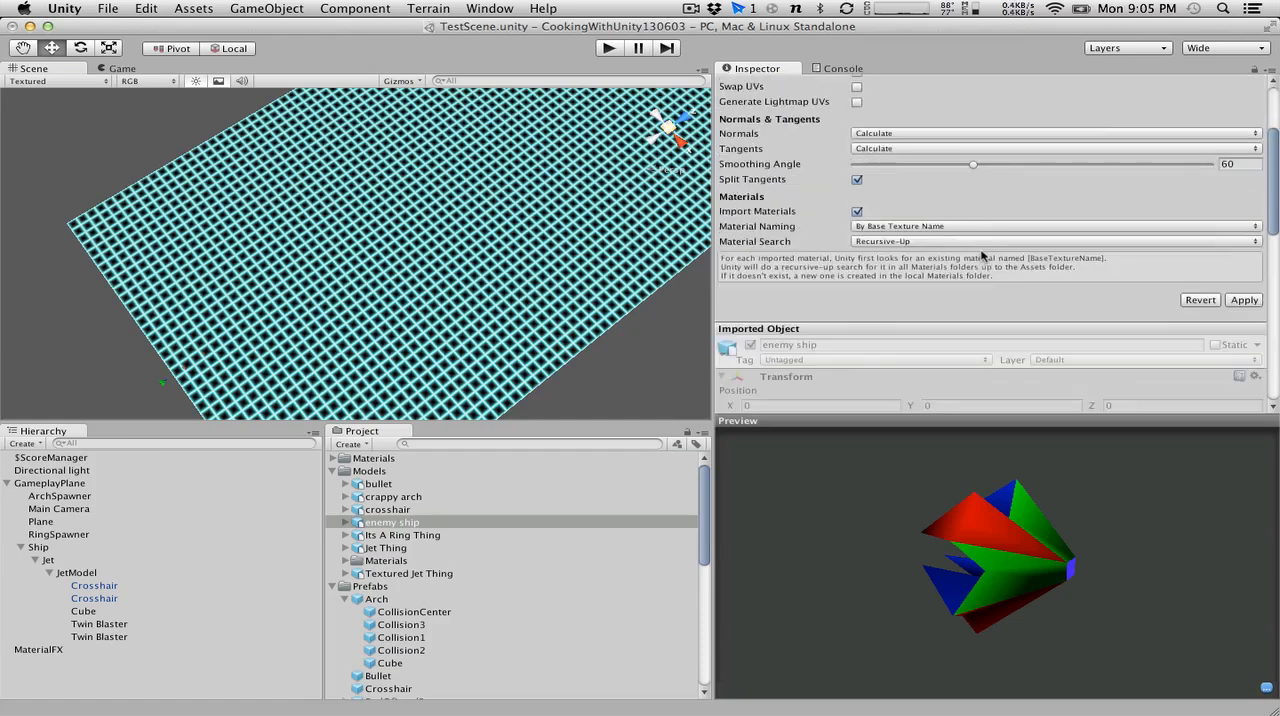
pyautogui.moveTo(1012, 536); pyautogui.dragTo(1047, 471)
pyautogui.click(1245, 300)
pyautogui.moveTo(1275, 537); pyautogui.dragTo(1159, 543)
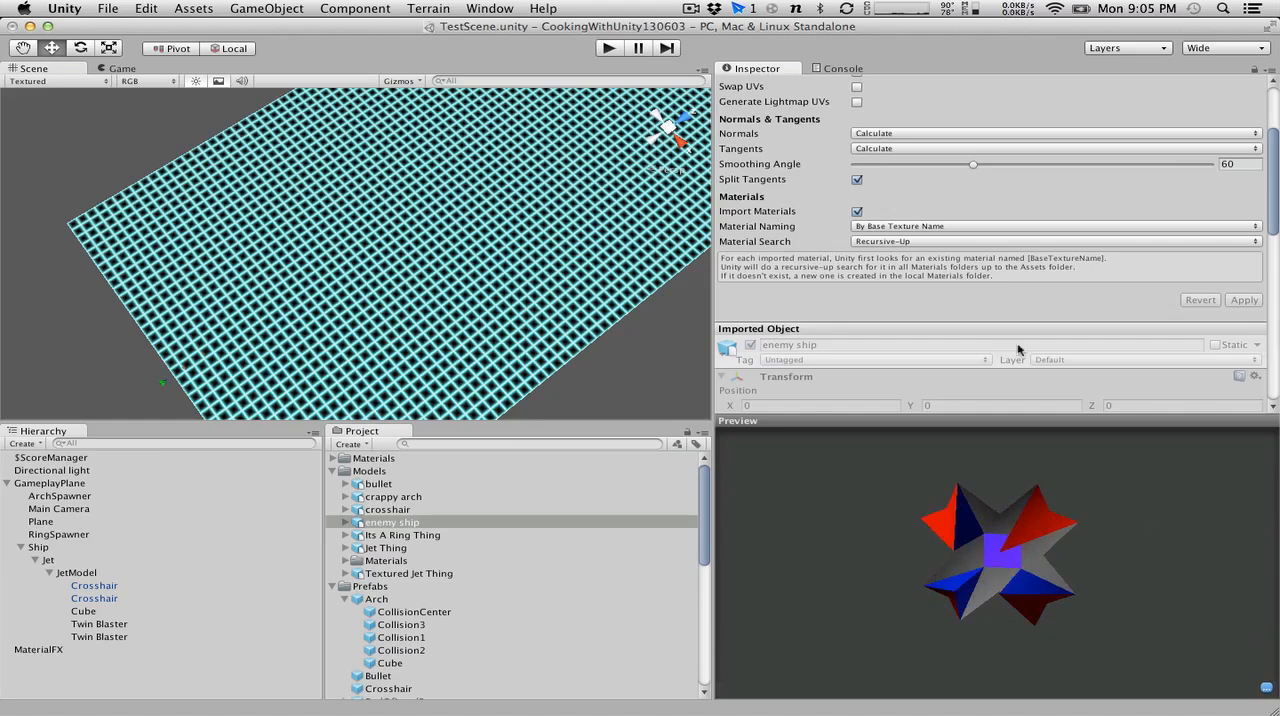
# Set the enemy ship's rig animation type to None and disable animation import, applying the changes.
pyautogui.scroll(-10, 1019, 348)
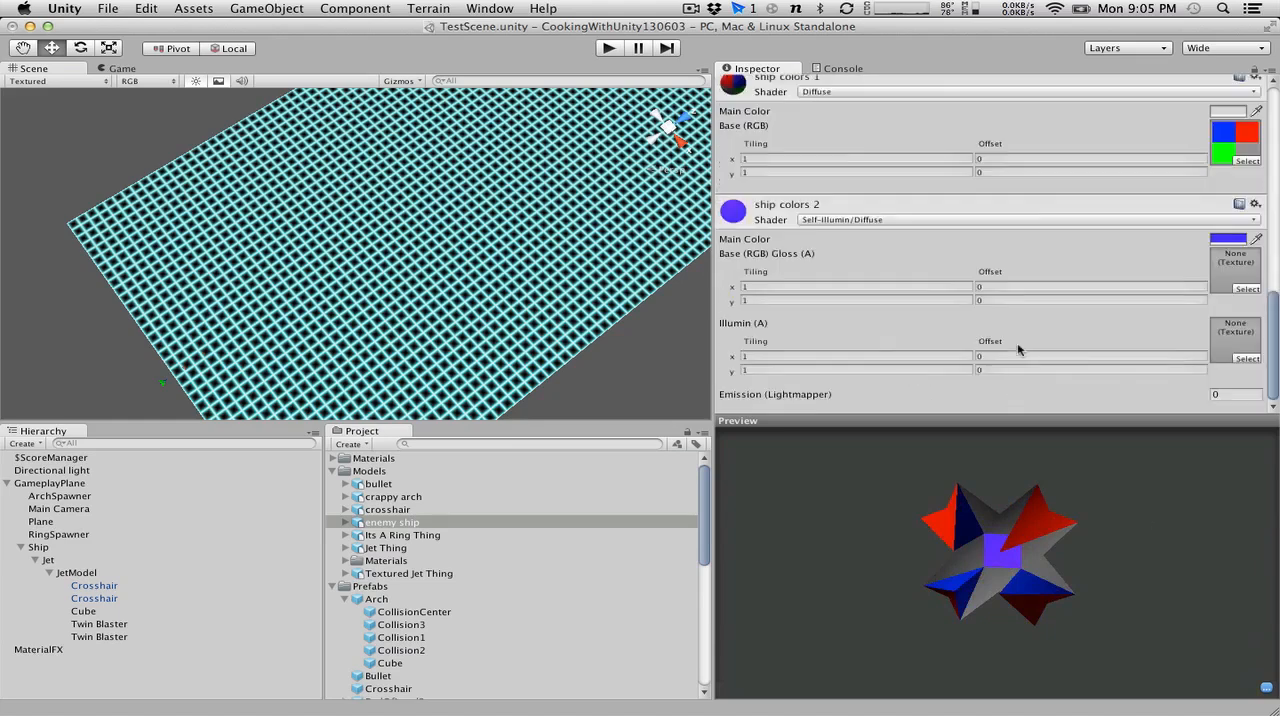
pyautogui.scroll(3, 1017, 342)
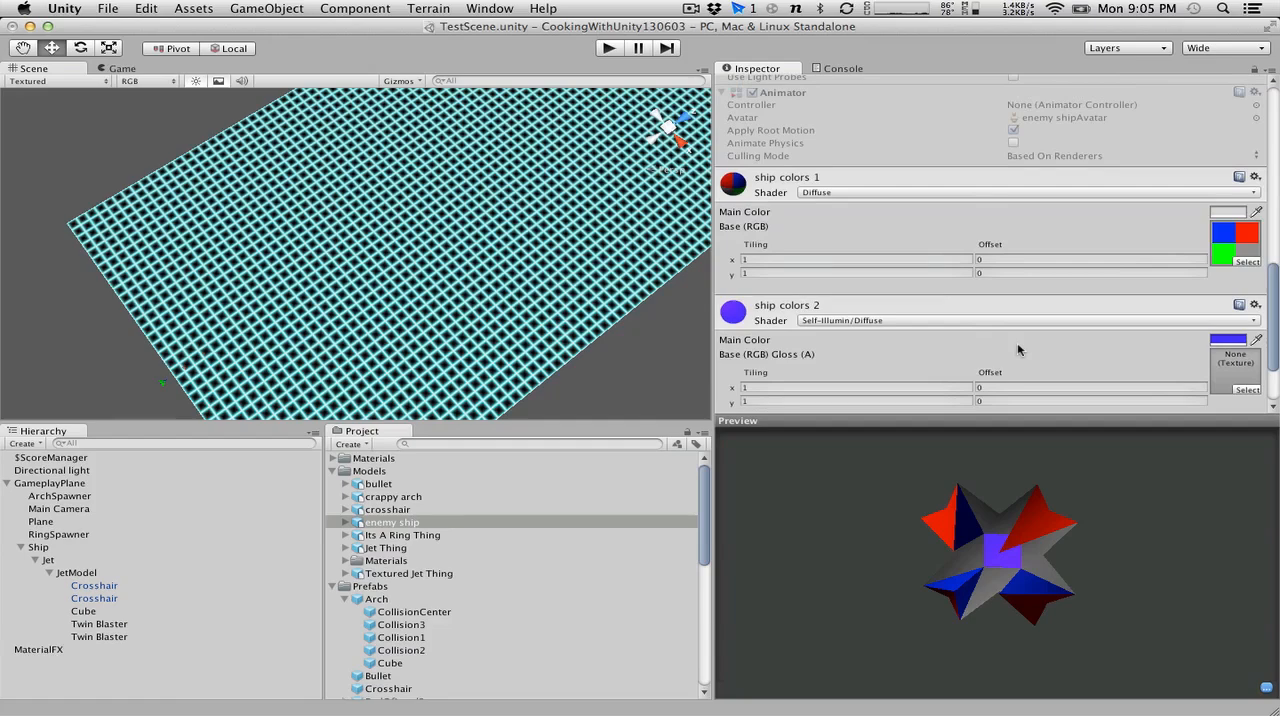
pyautogui.scroll(-3, 1017, 342)
pyautogui.scroll(15, 1017, 342)
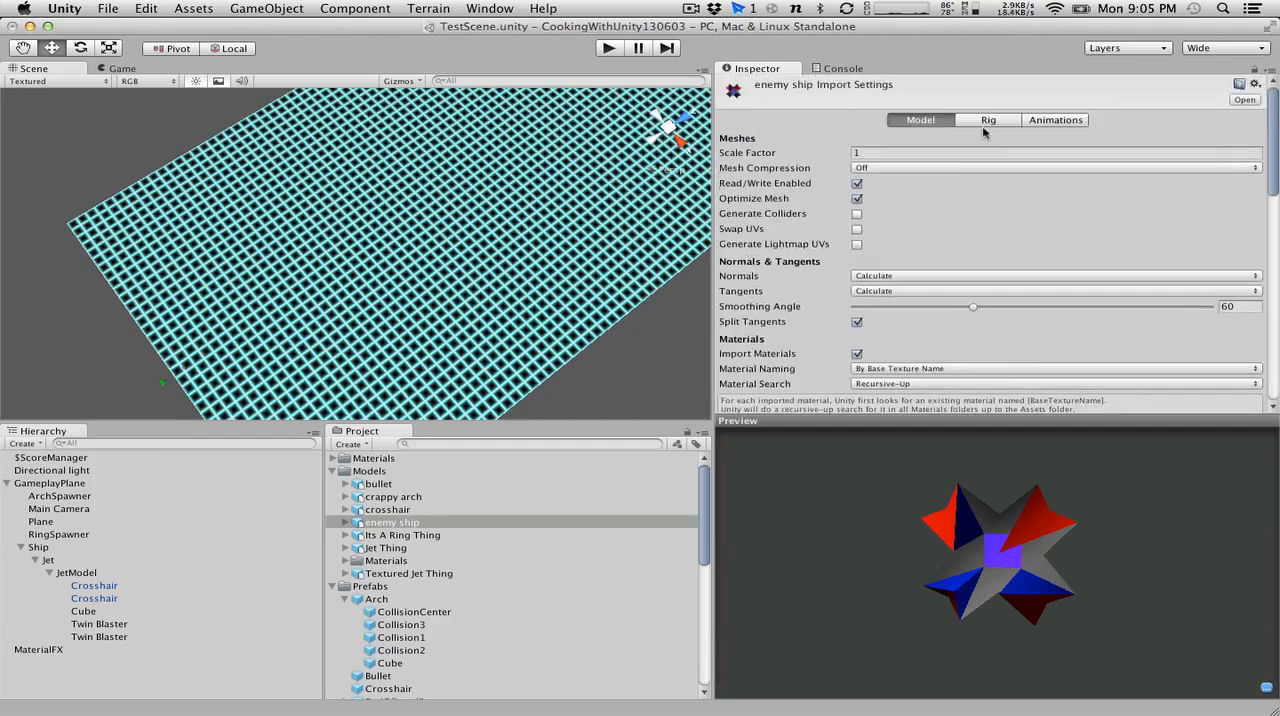
pyautogui.click(986, 120)
pyautogui.click(943, 133)
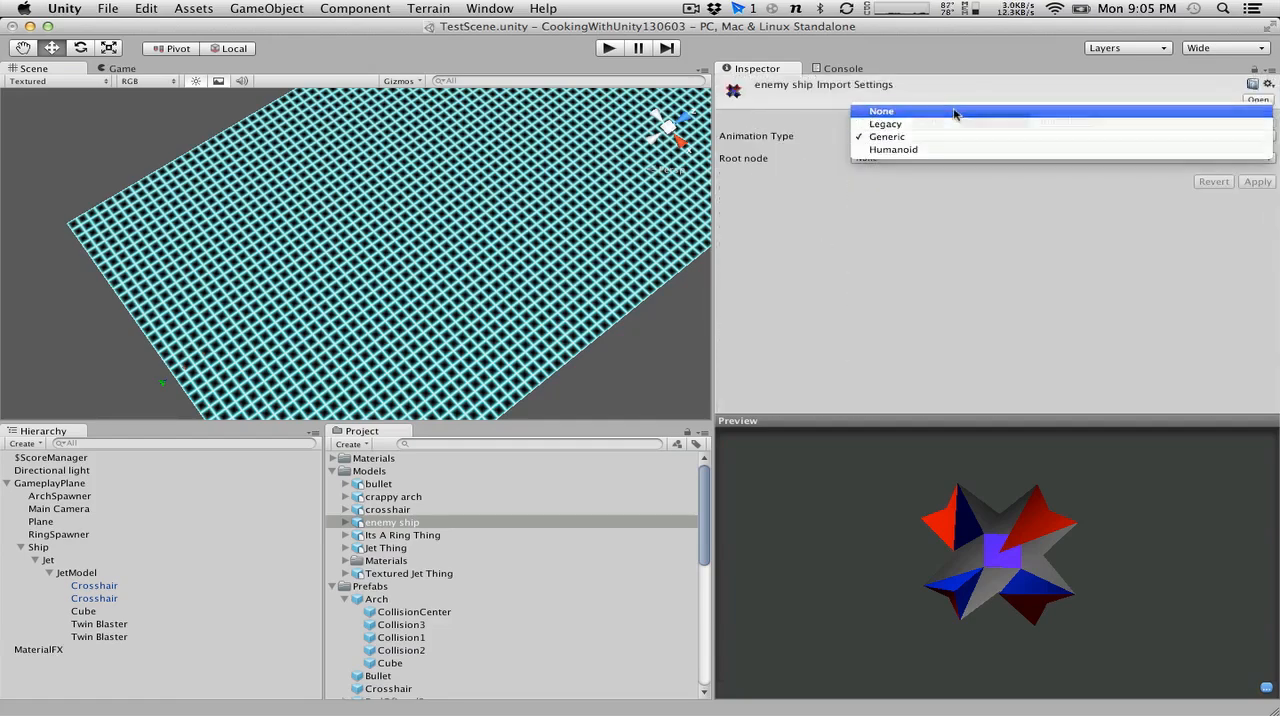
pyautogui.click(954, 109)
pyautogui.click(1266, 165)
pyautogui.click(1062, 121)
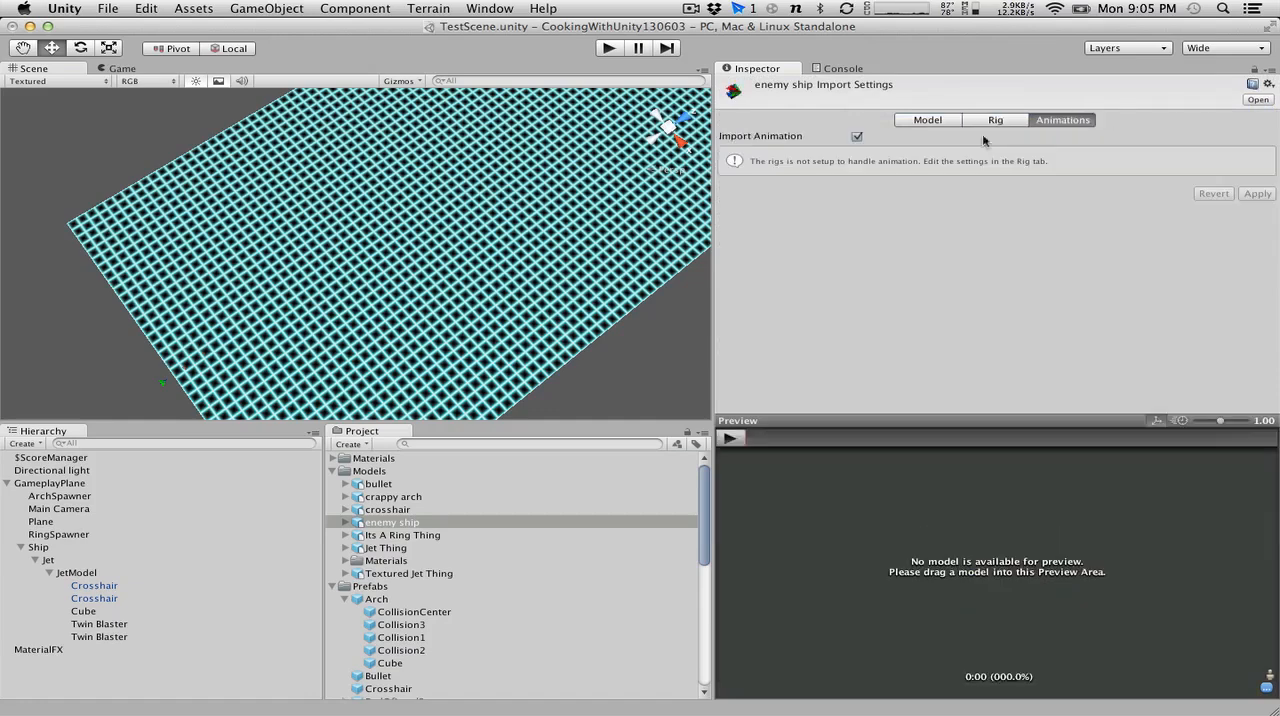
pyautogui.click(857, 136)
pyautogui.click(1244, 163)
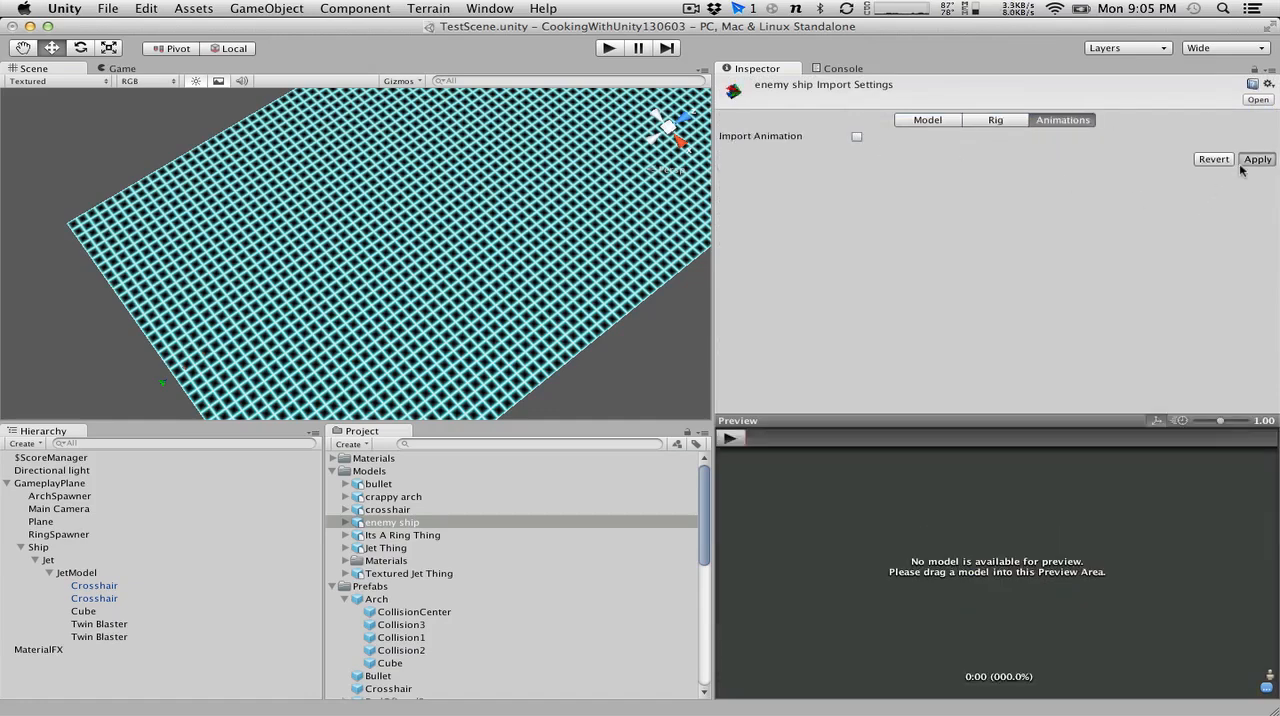
pyautogui.click(921, 121)
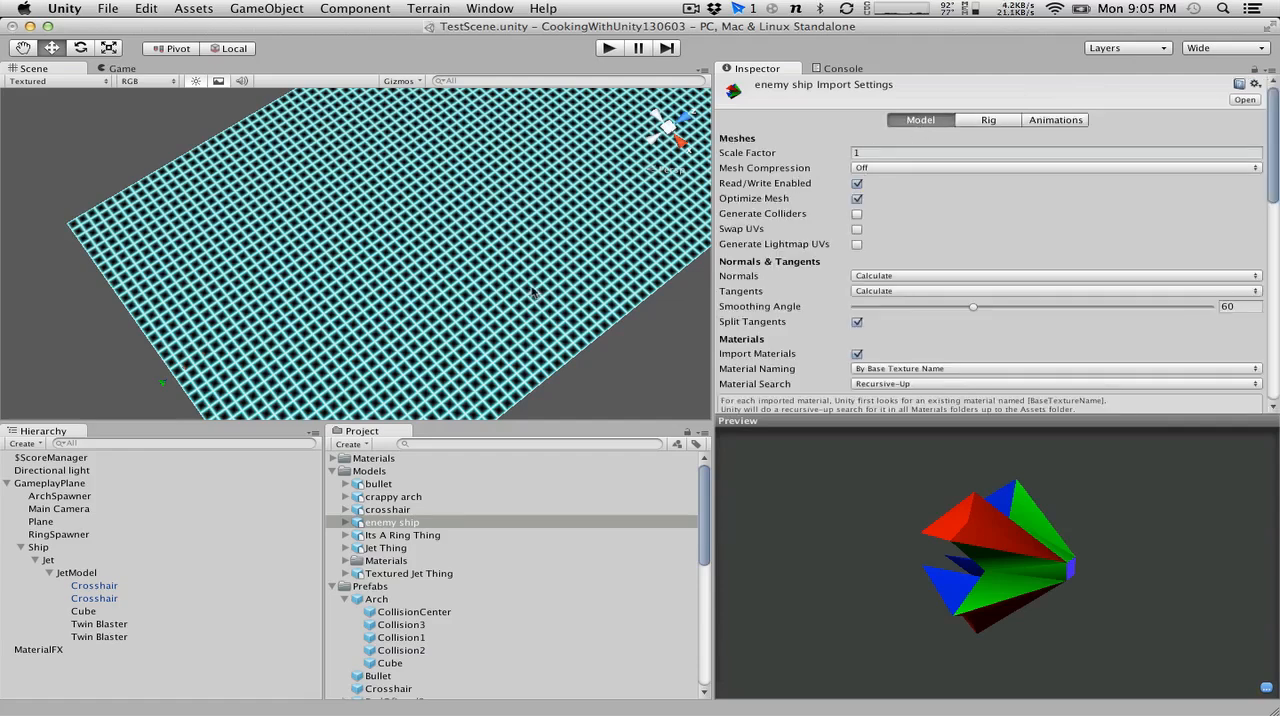
# Compare with the Jet Thing model's import settings and set the enemy ship's scale factor to 0.5.
pyautogui.click(72, 561)
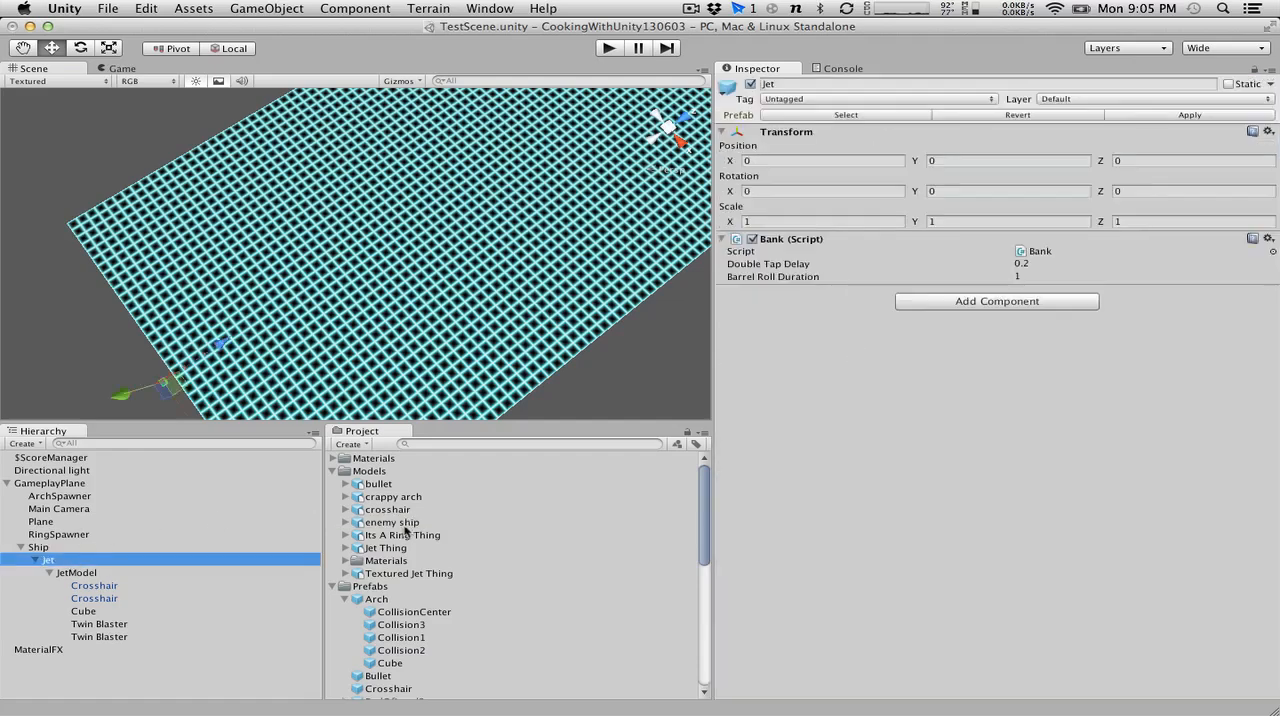
pyautogui.click(402, 550)
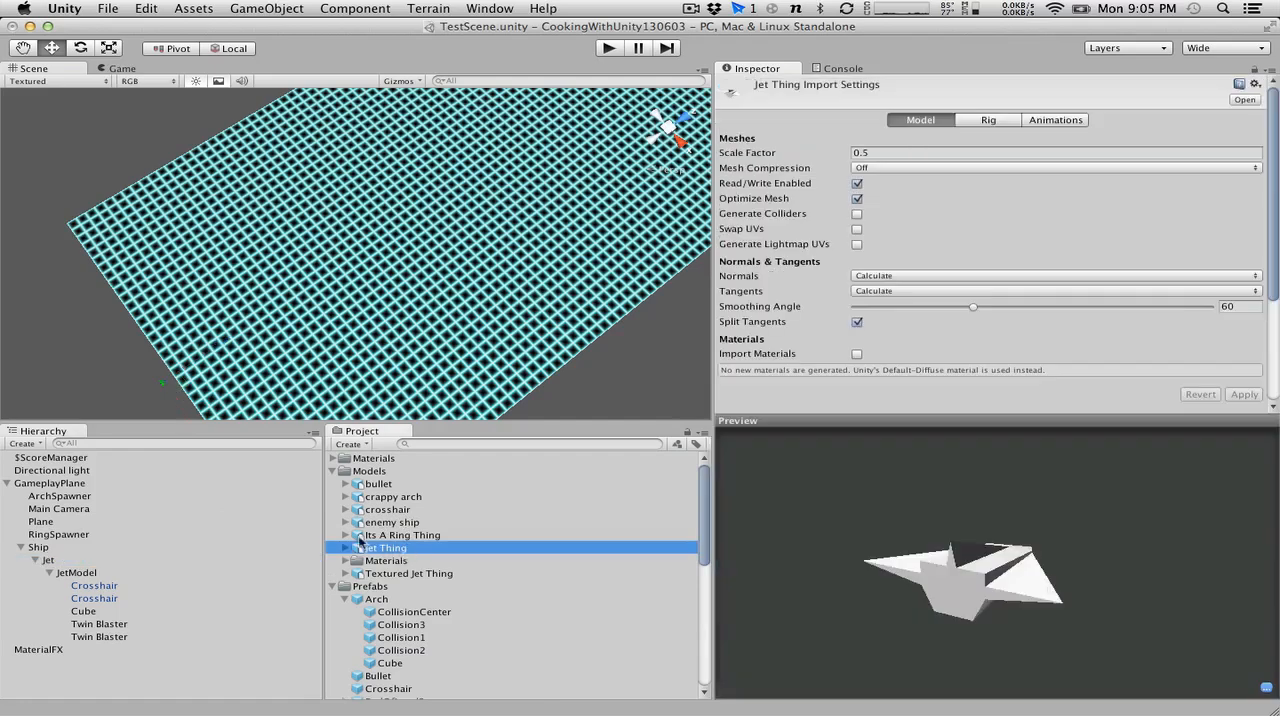
pyautogui.click(388, 521)
pyautogui.click(914, 152)
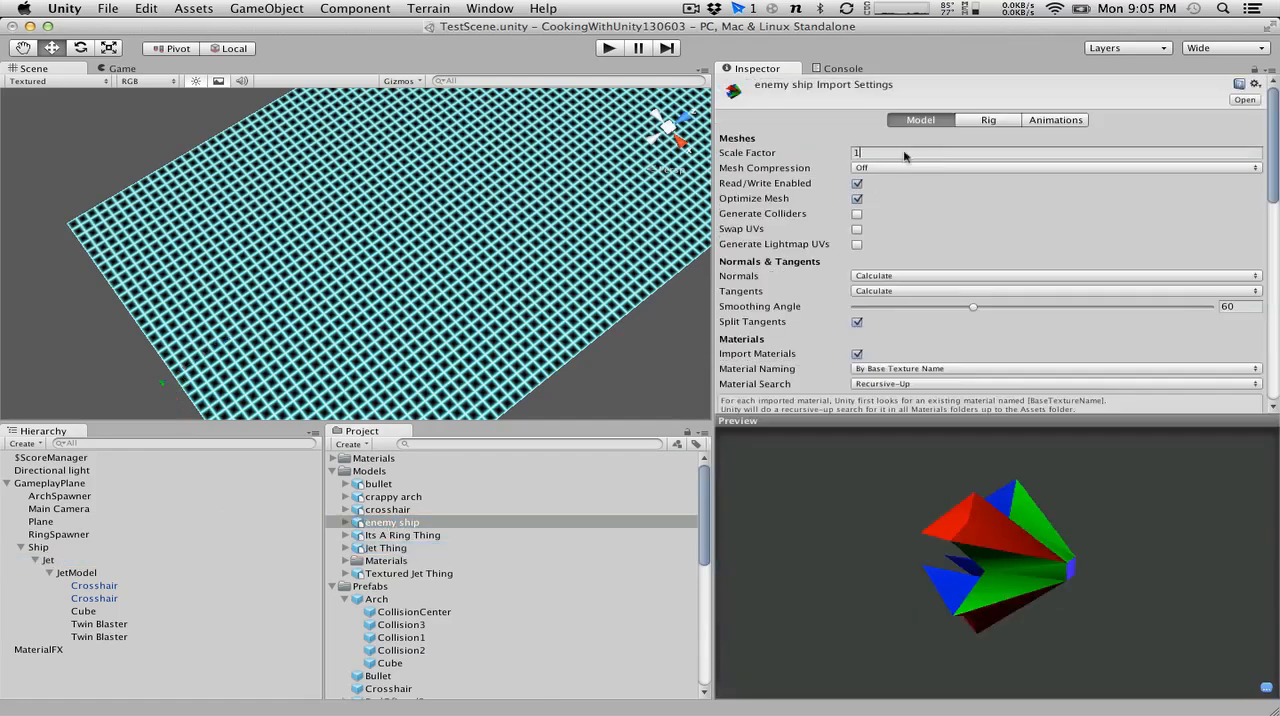
pyautogui.press('BackSpace')
pyautogui.write('0.5')
# Examine the enemy ship model from several angles in the import preview.
pyautogui.press('alt')
pyautogui.keyDown('alt'); pyautogui.moveTo(211, 231); pyautogui.dragTo(620, 300); pyautogui.keyUp('alt')
pyautogui.moveTo(1244, 511); pyautogui.dragTo(1060, 556)
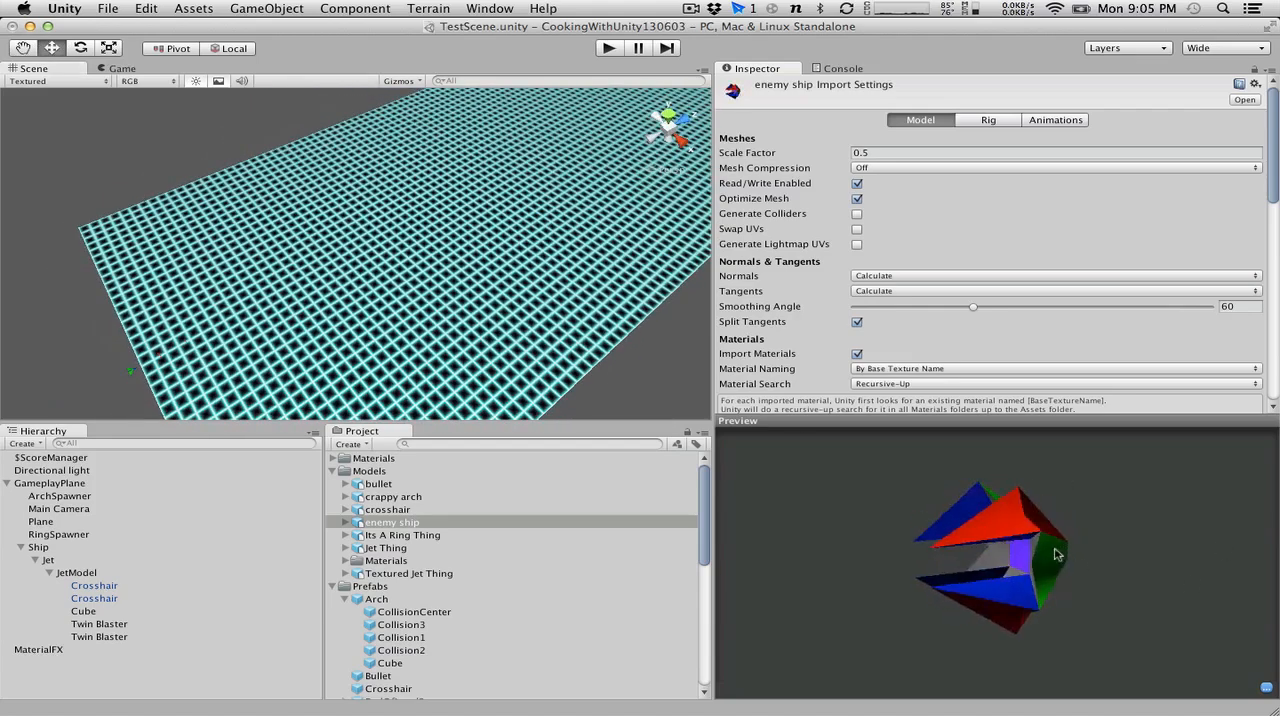
pyautogui.moveTo(799, 527); pyautogui.dragTo(676, 538)
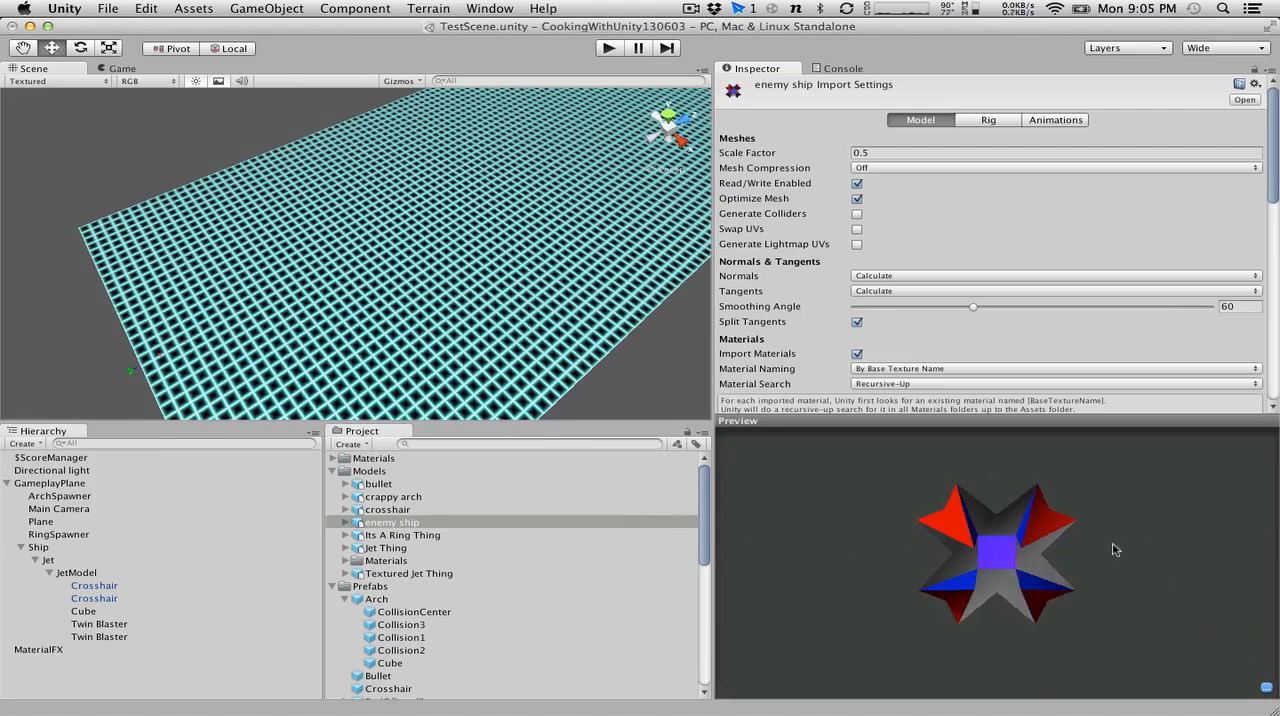
pyautogui.moveTo(1091, 493); pyautogui.dragTo(1162, 562)
pyautogui.moveTo(979, 552); pyautogui.dragTo(1120, 546)
pyautogui.moveTo(779, 577); pyautogui.dragTo(769, 440)
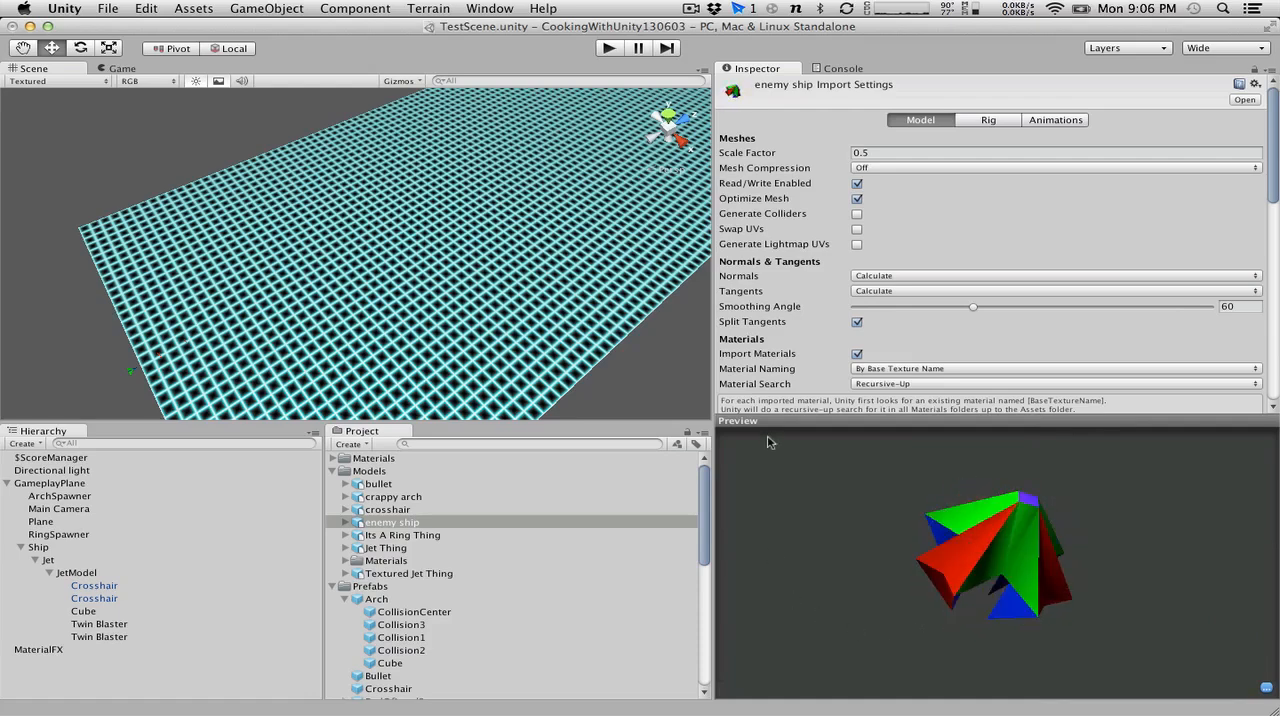
pyautogui.moveTo(1068, 571); pyautogui.dragTo(1030, 520)
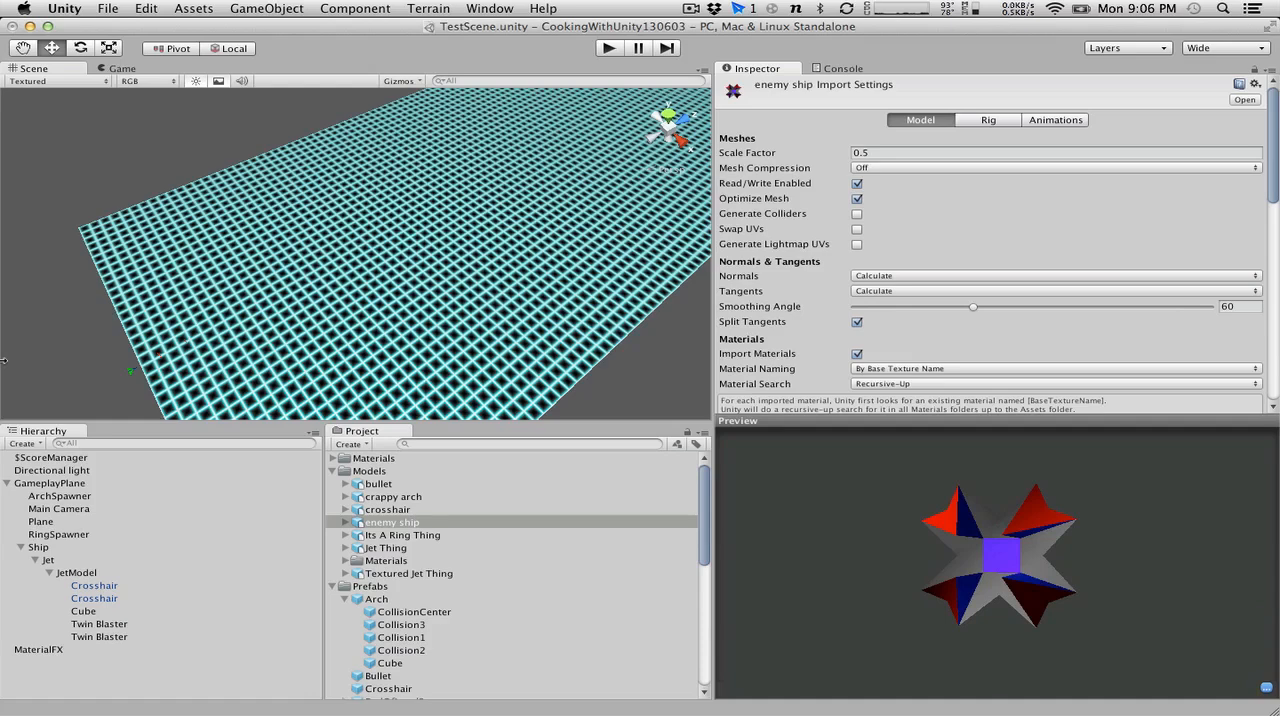
# Place the Enemy1 prefab in the scene and apply the enemy ship's pending import settings.
pyautogui.scroll(-5, 383, 551)
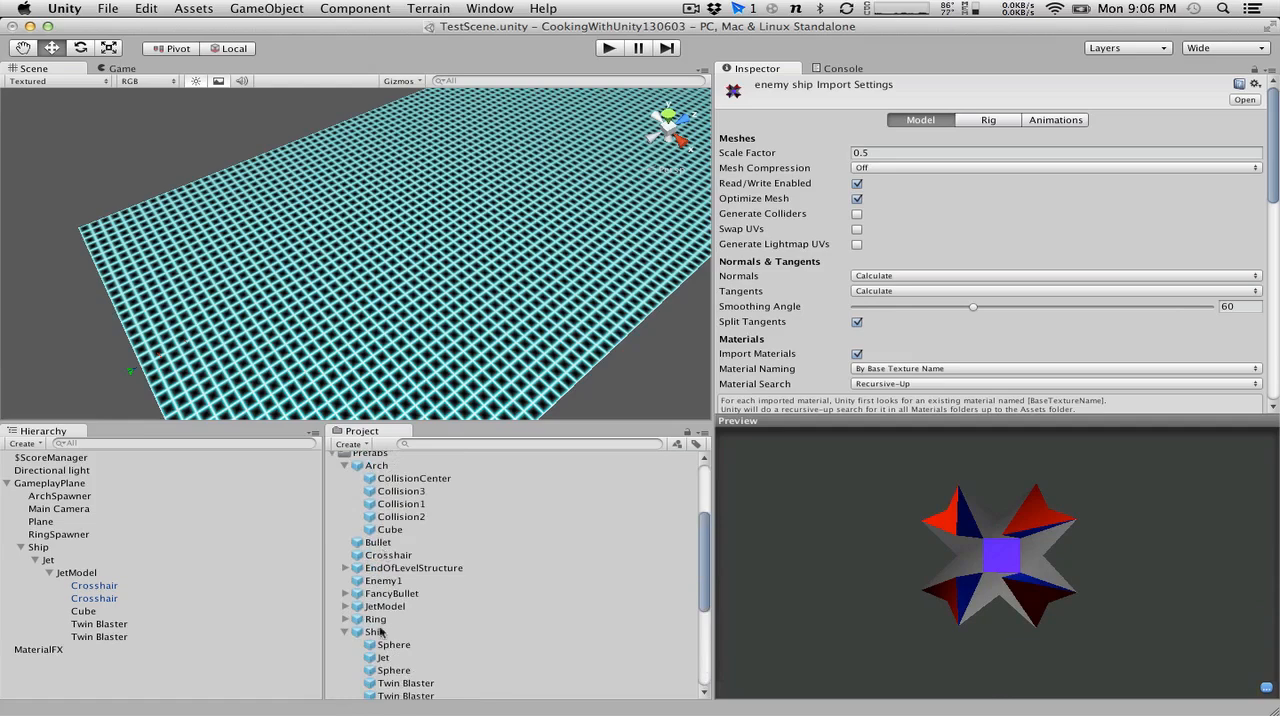
pyautogui.moveTo(388, 578); pyautogui.dragTo(193, 683)
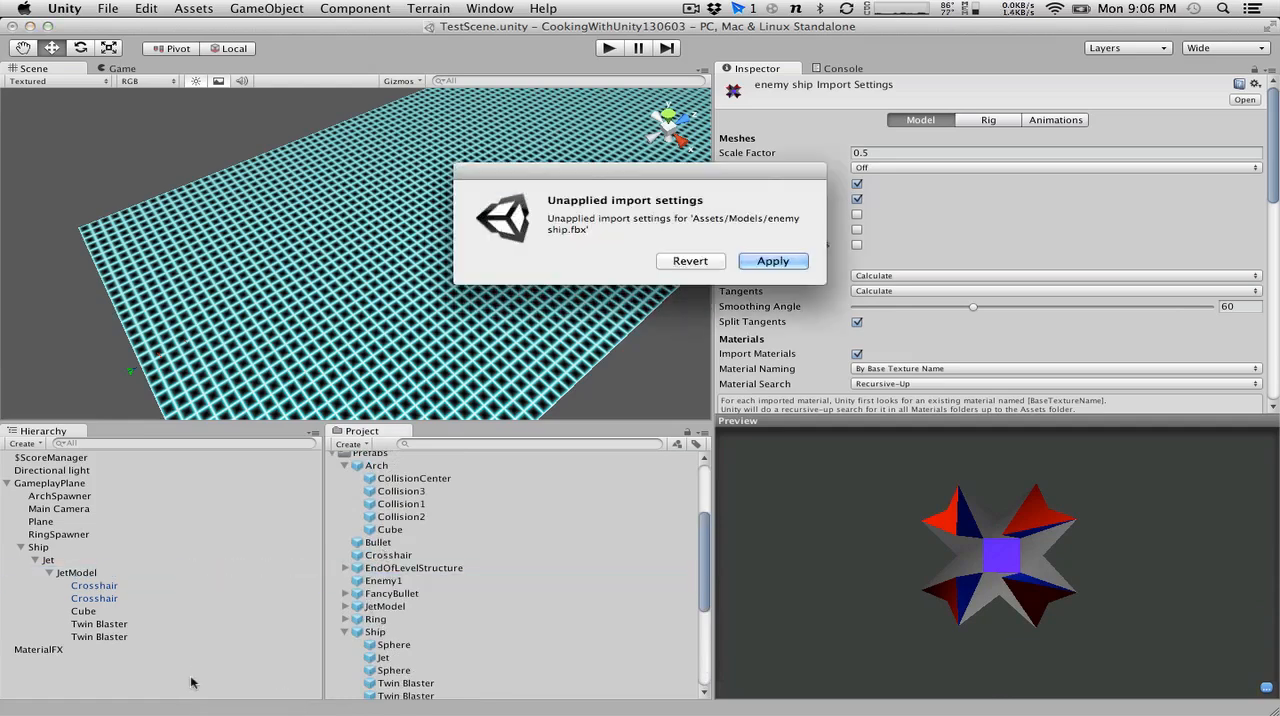
pyautogui.click(758, 262)
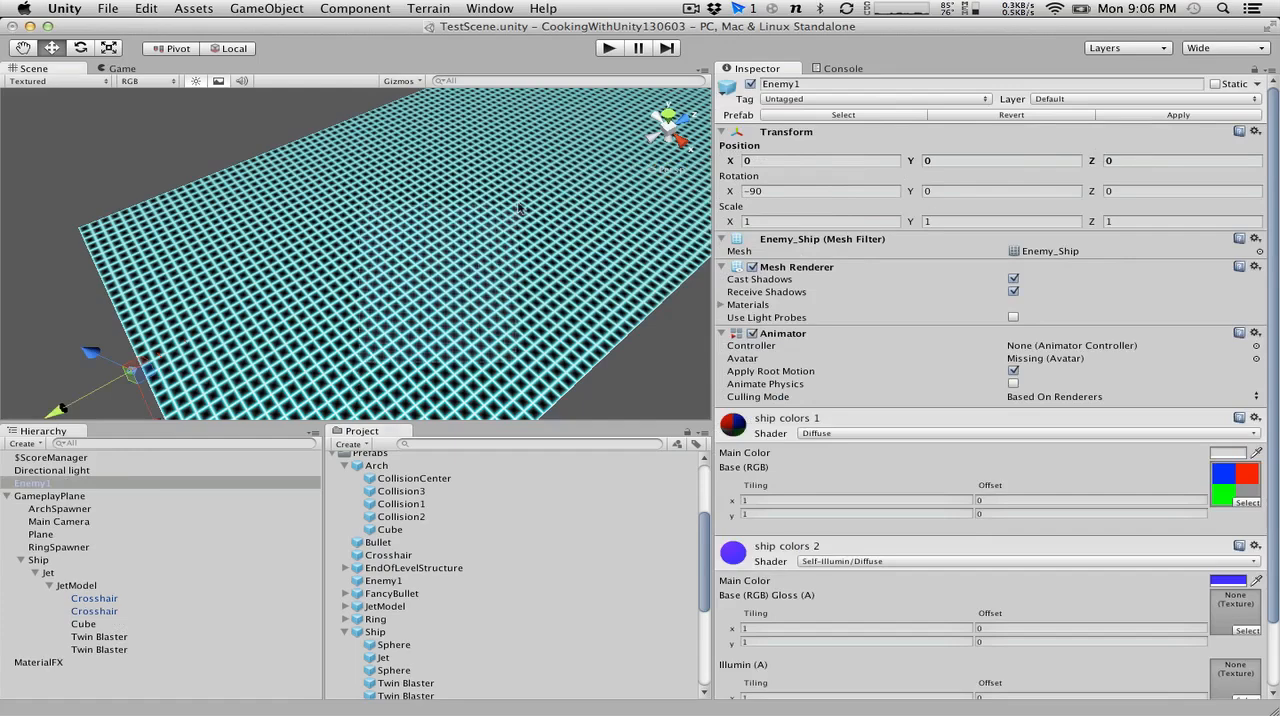
# Set Enemy1's Z position to 50, then run the game briefly to view the enemy and stop it.
pyautogui.keyDown('alt'); pyautogui.moveTo(380, 342); pyautogui.dragTo(458, 290); pyautogui.keyUp('alt')
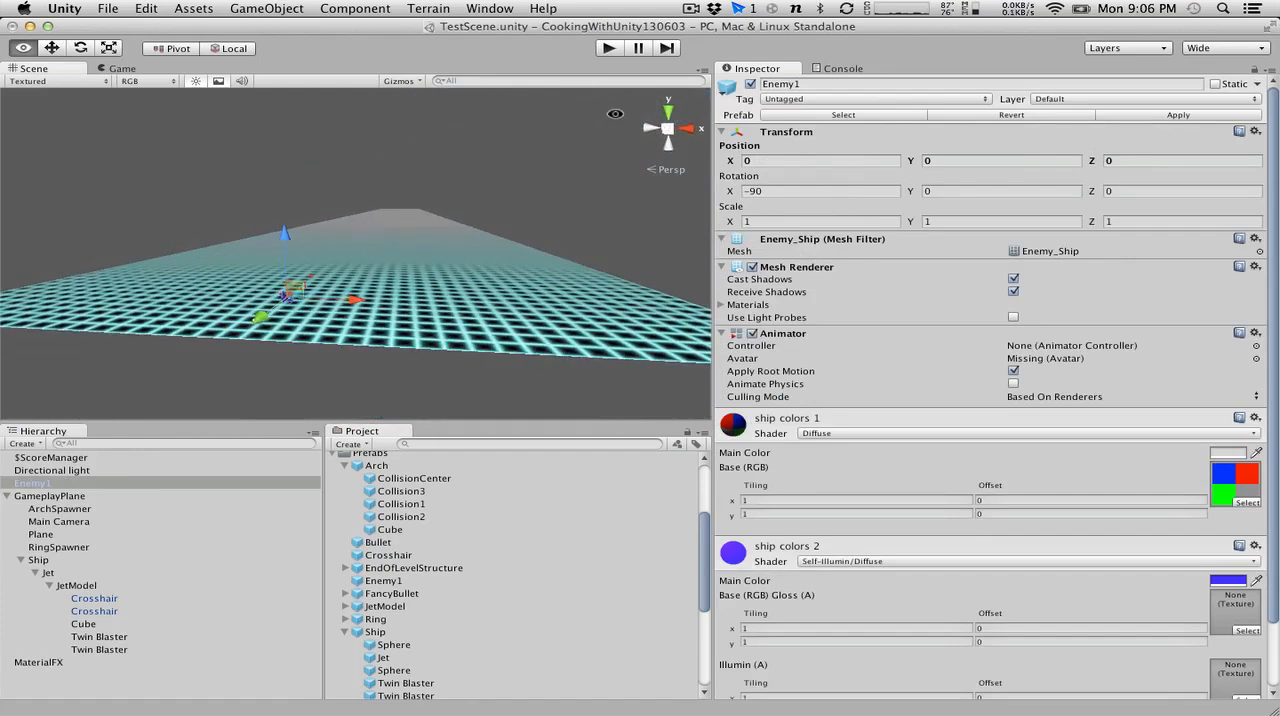
pyautogui.click(1172, 160)
pyautogui.write('509')
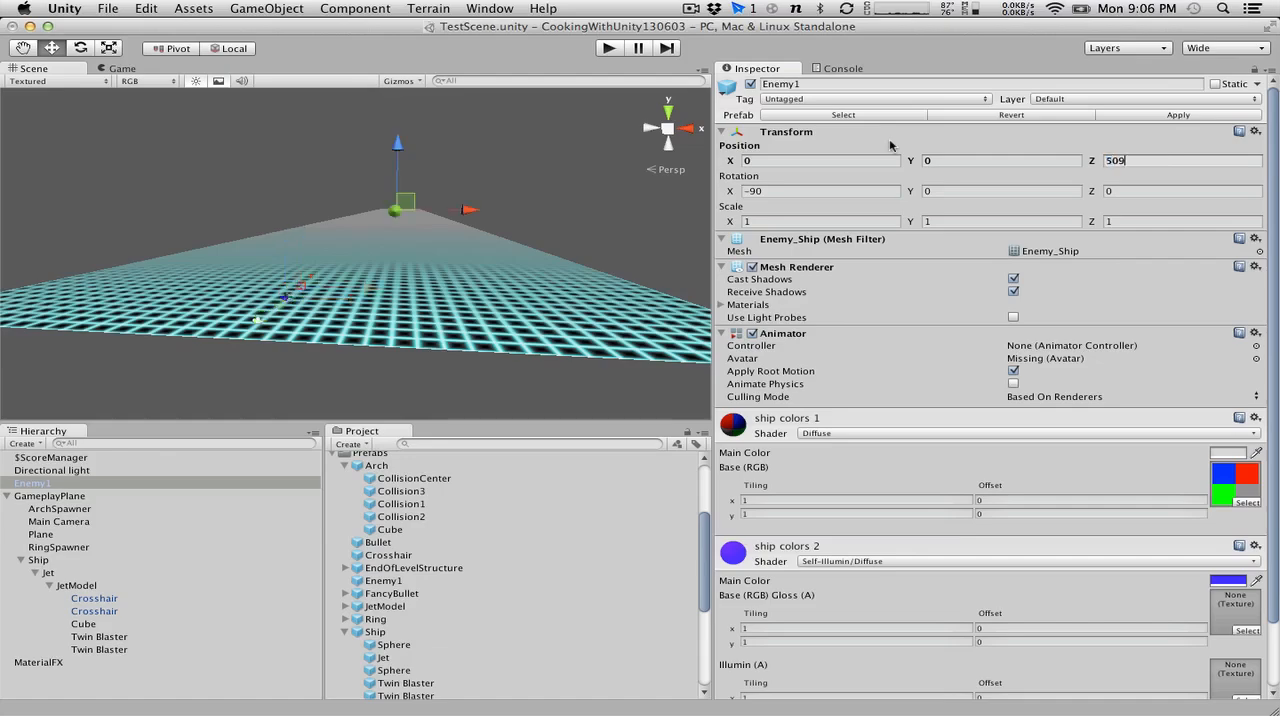
pyautogui.press('BackSpace')
pyautogui.press('Return')
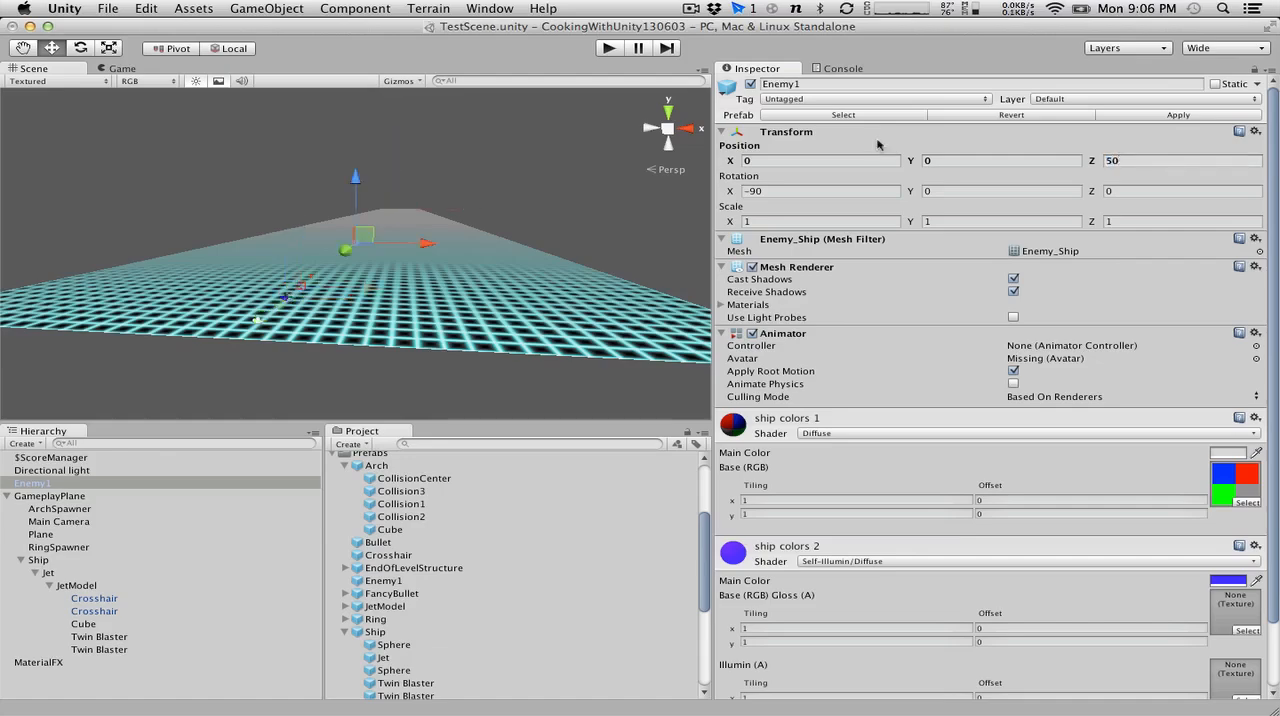
pyautogui.click(606, 47)
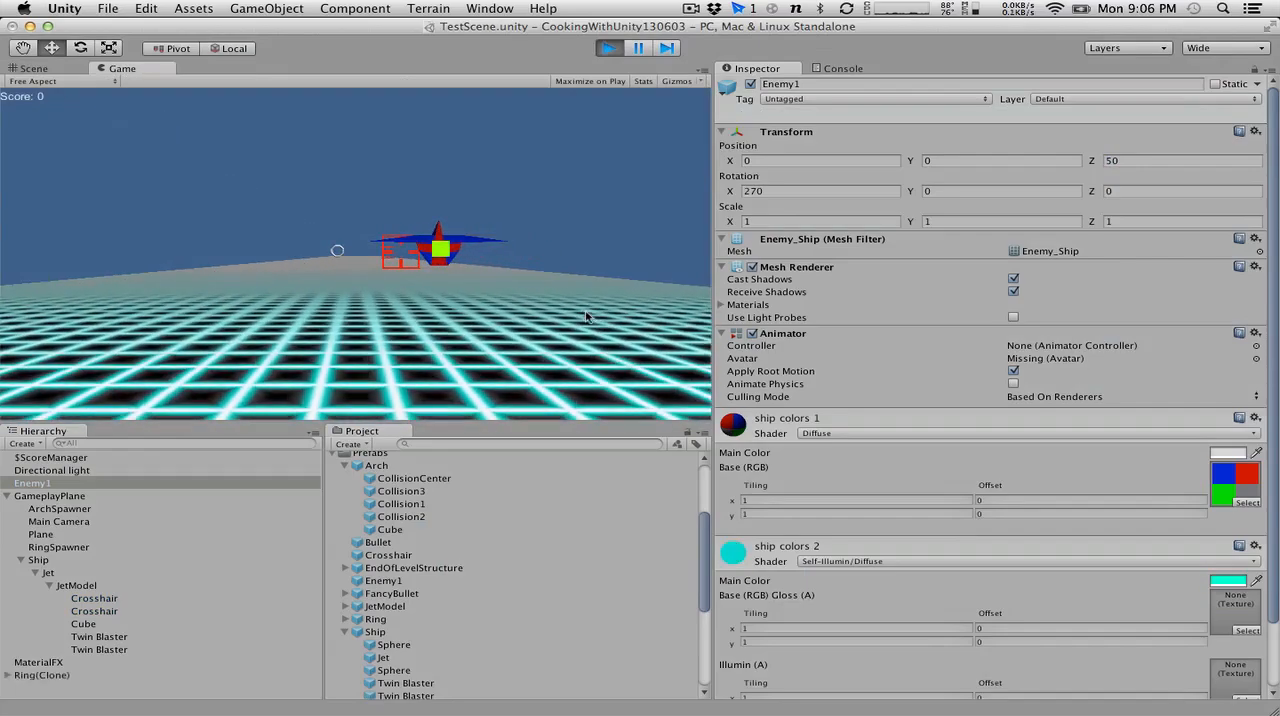
pyautogui.click(607, 48)
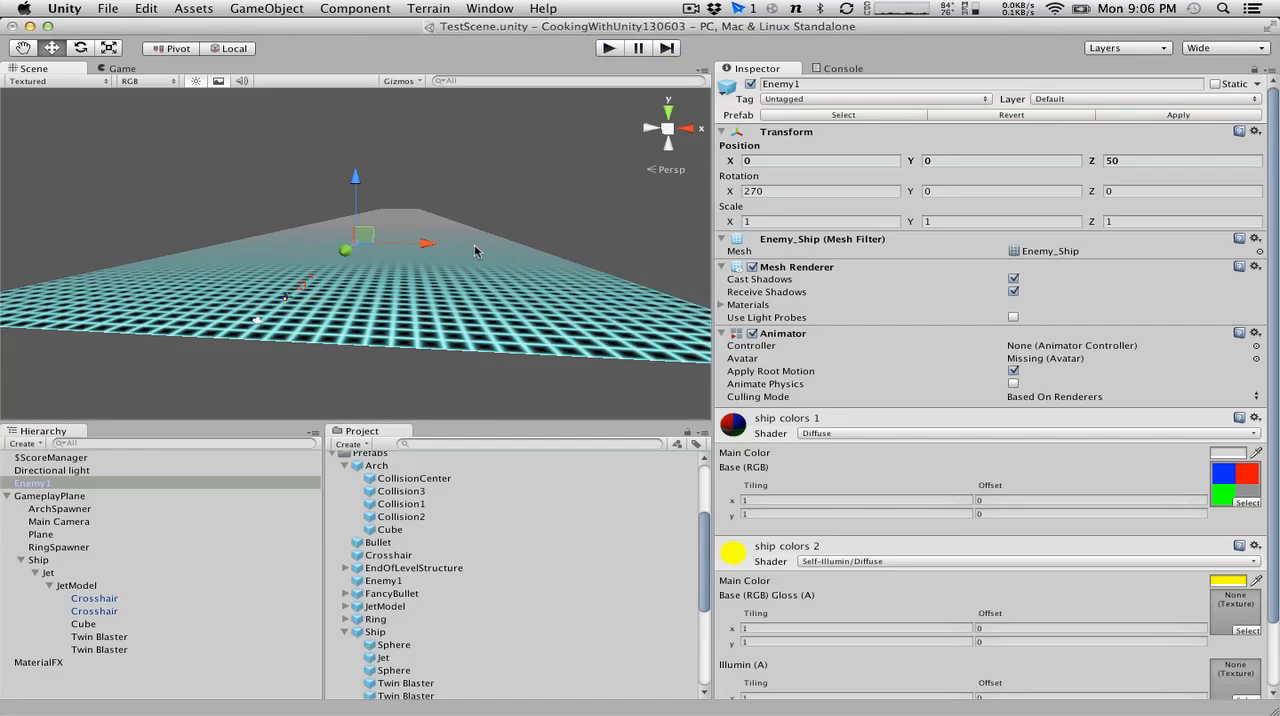
# Collapse the Arch and Ship prefabs and the Scripts folder in the project's asset list.
pyautogui.click(346, 466)
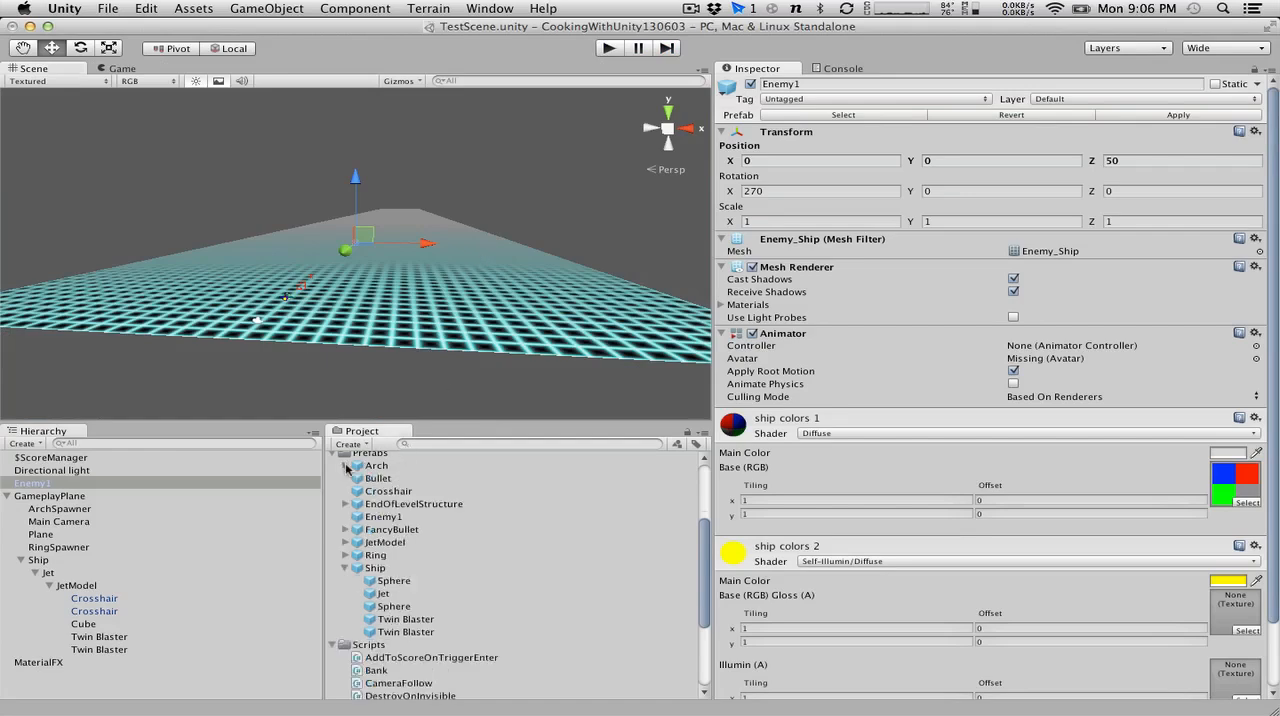
pyautogui.click(345, 568)
pyautogui.click(334, 581)
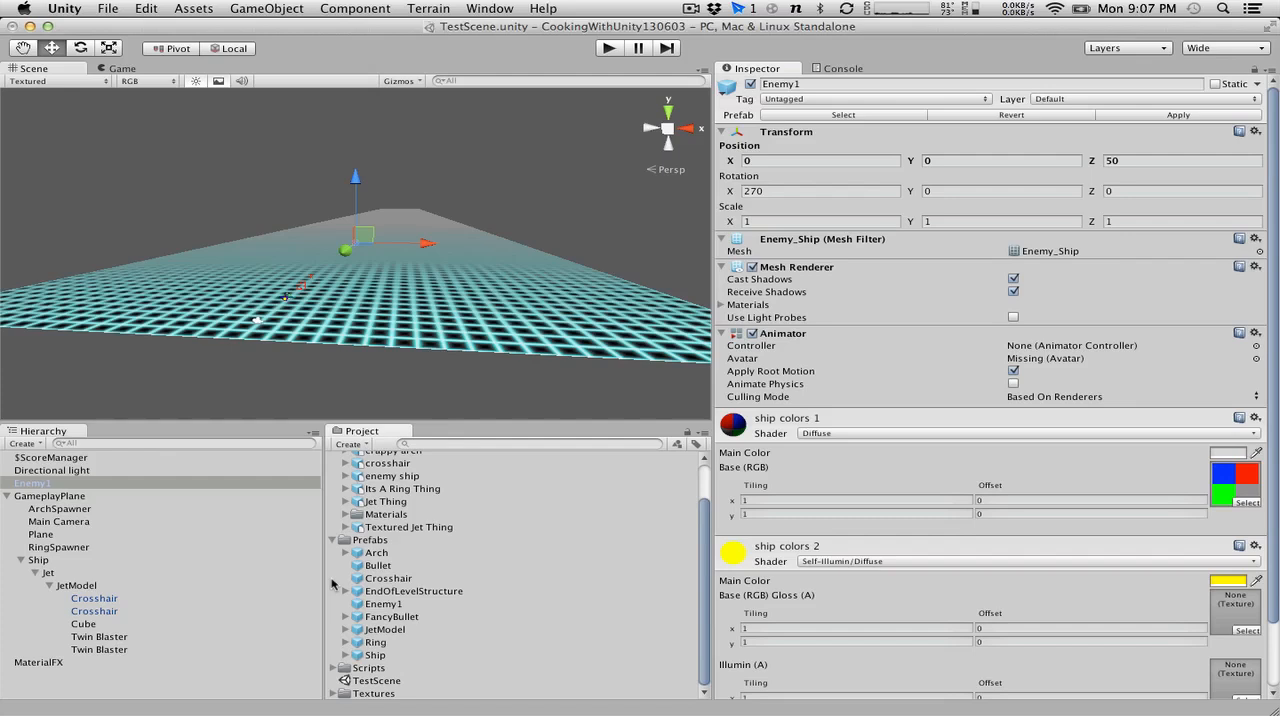
# Collapse the Models and Prefabs folders and expand the Scripts folder in the project's asset list.
pyautogui.scroll(2, 460, 622)
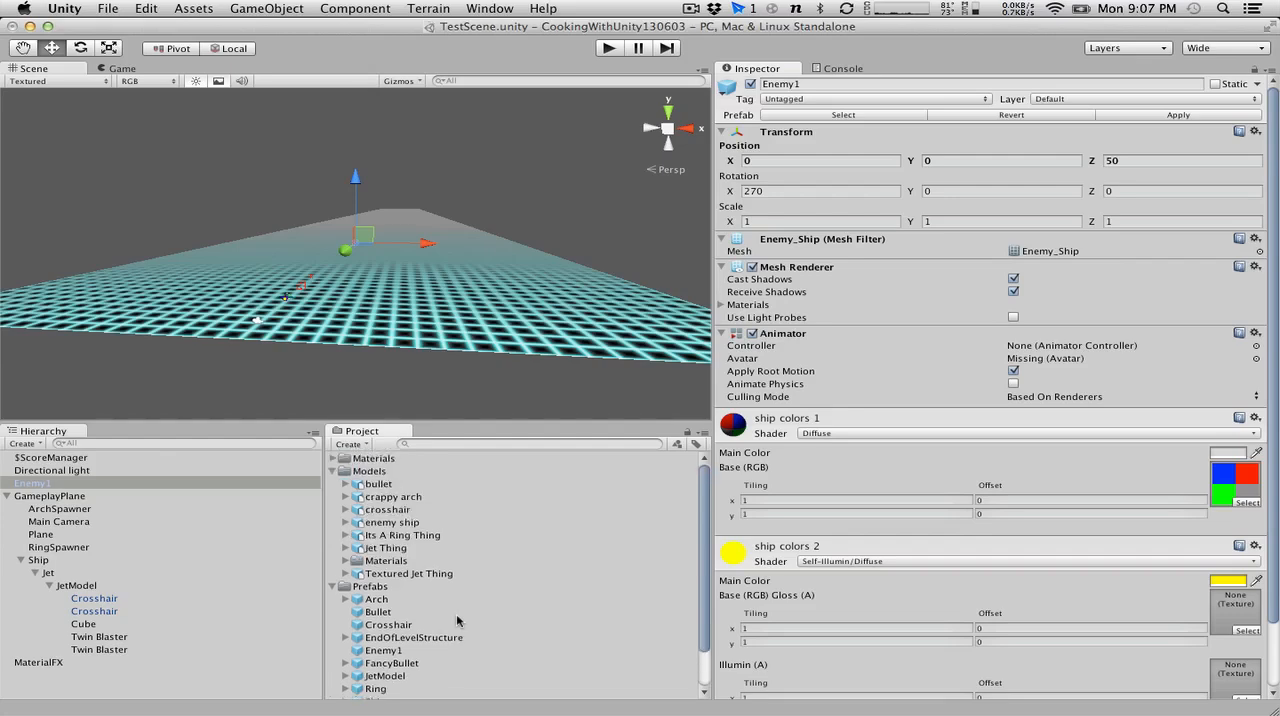
pyautogui.click(334, 471)
pyautogui.click(334, 484)
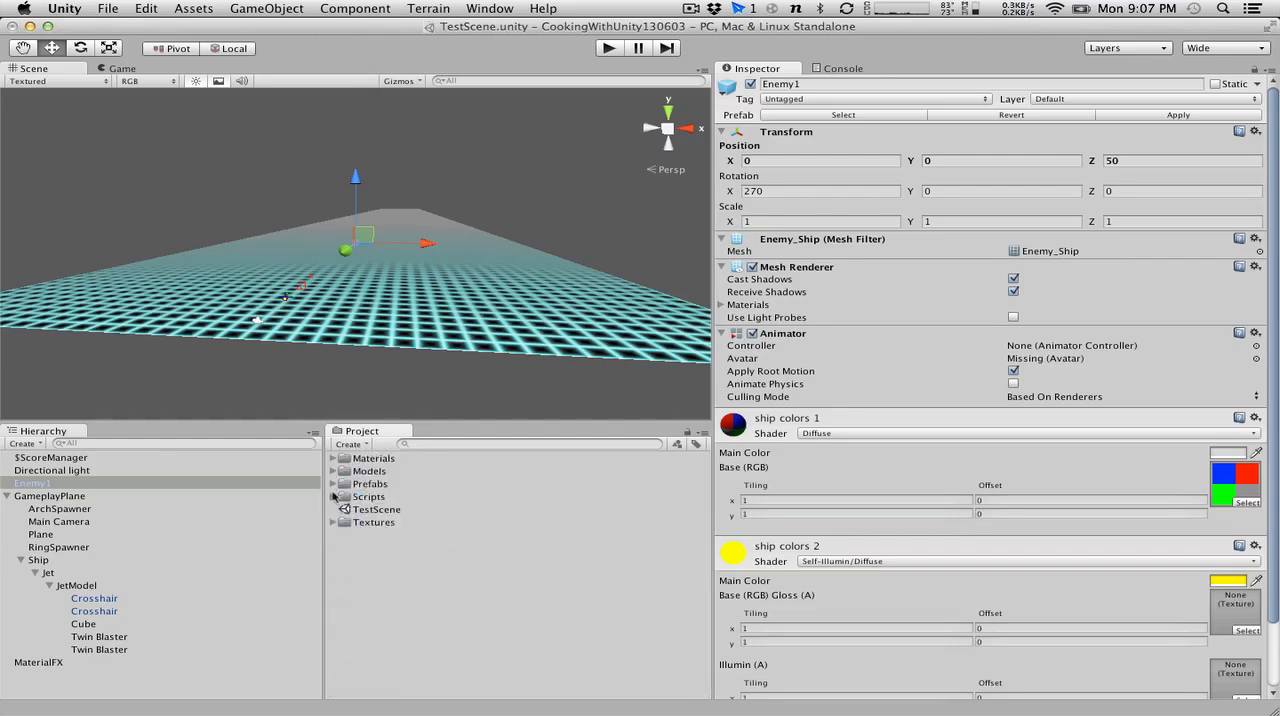
pyautogui.click(334, 497)
# Create a new C# script named EnemyAI in the Scripts folder.
pyautogui.click(368, 499)
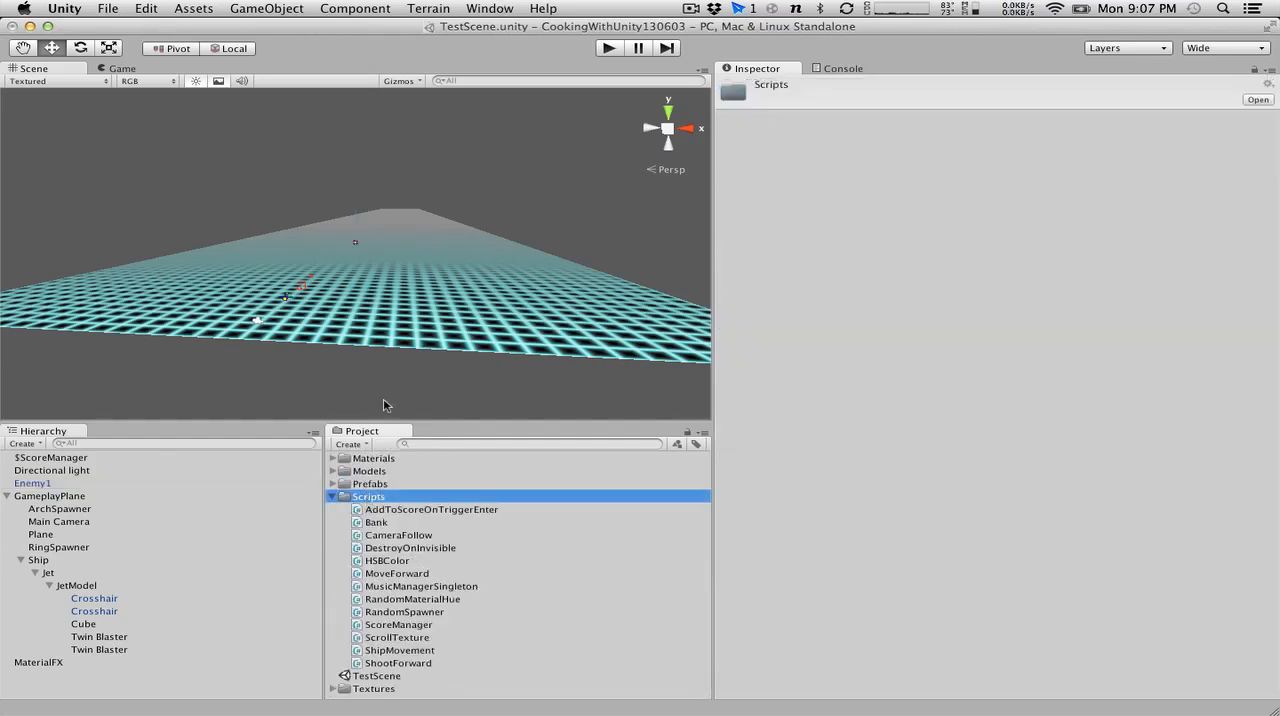
pyautogui.click(350, 444)
pyautogui.click(371, 495)
pyautogui.write('EnemyAI')
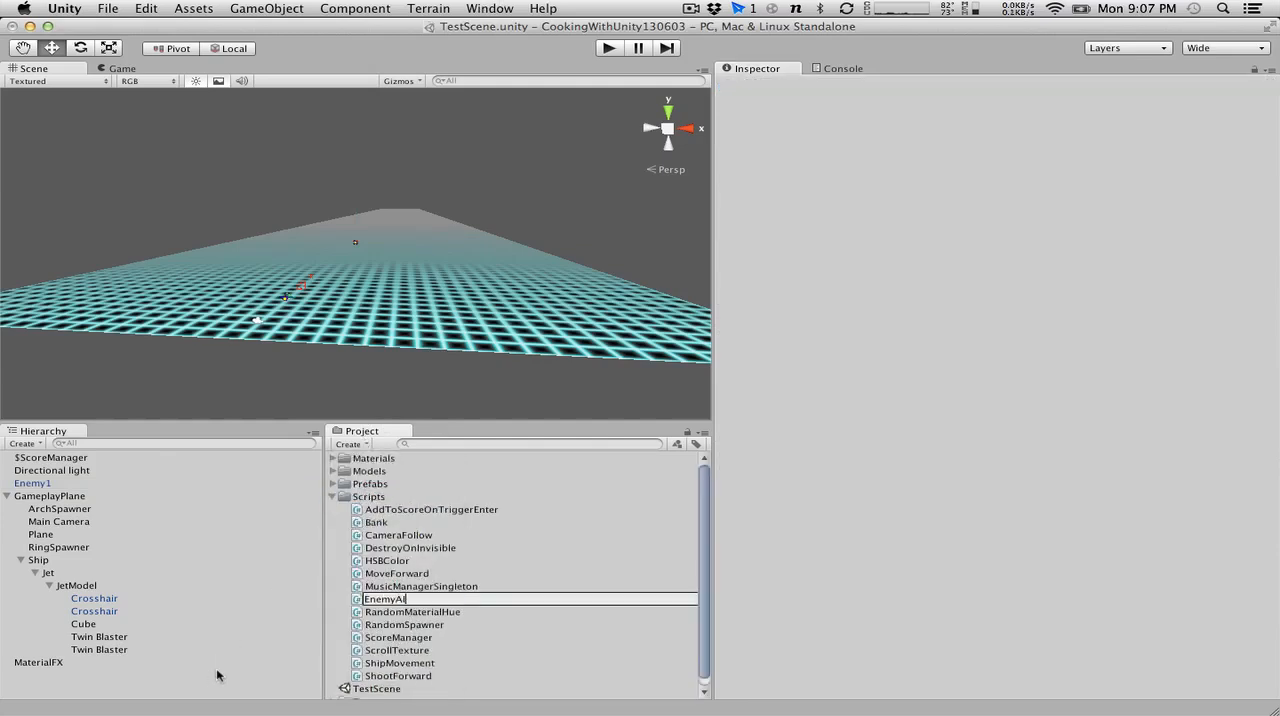
pyautogui.press('Return')
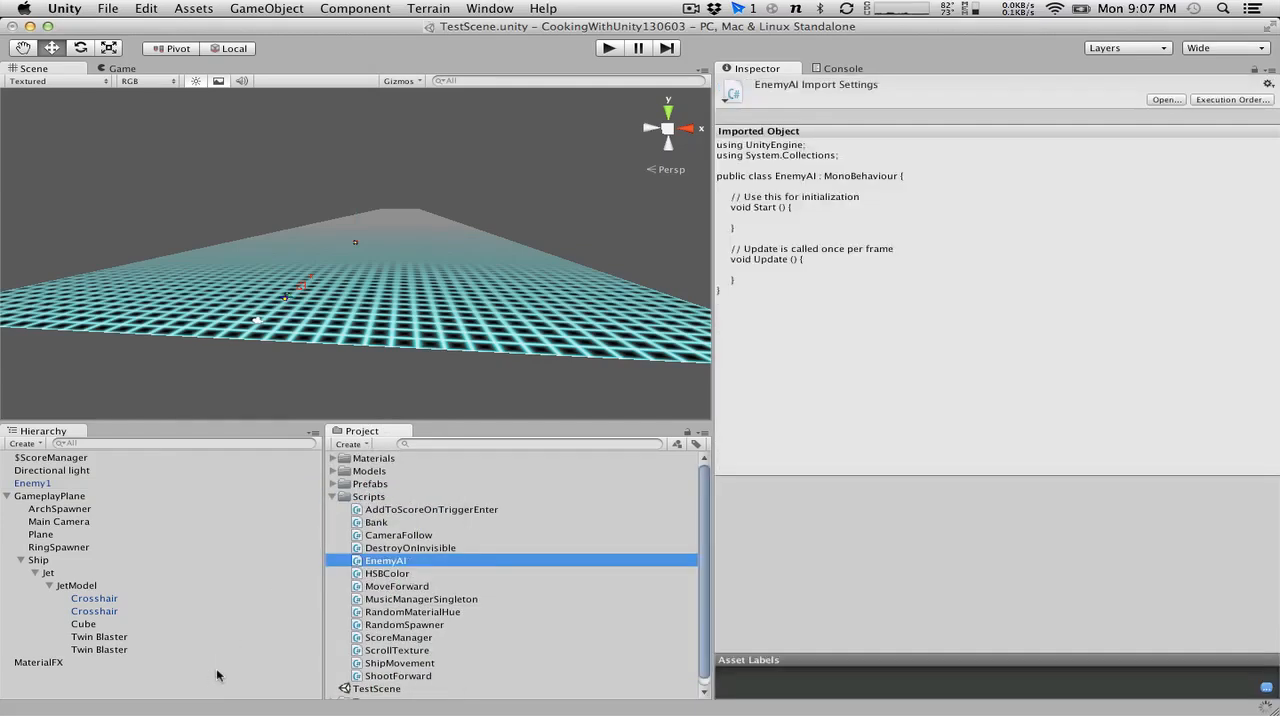
# Open the EnemyAI script in MonoDevelop, move the opening braces of Start and Update onto their own lines, and save.
pyautogui.doubleClick(397, 561)
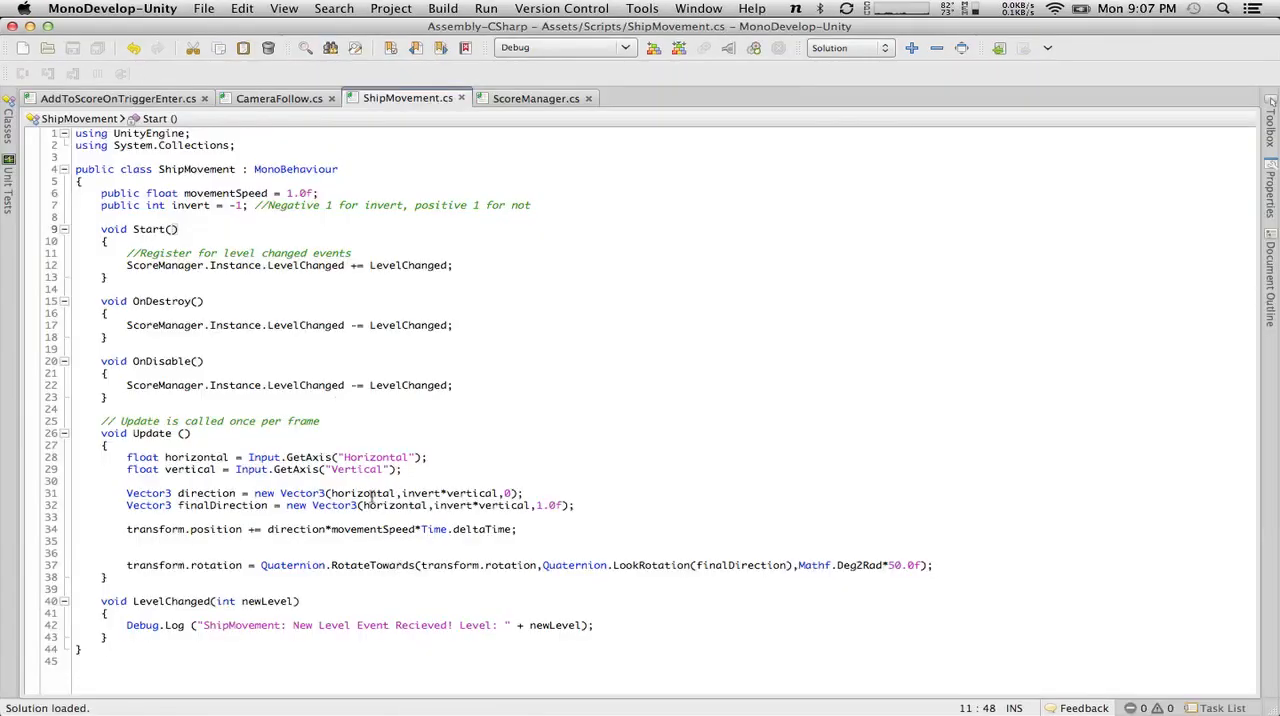
pyautogui.click(197, 205)
pyautogui.press('Left')
pyautogui.press('Return')
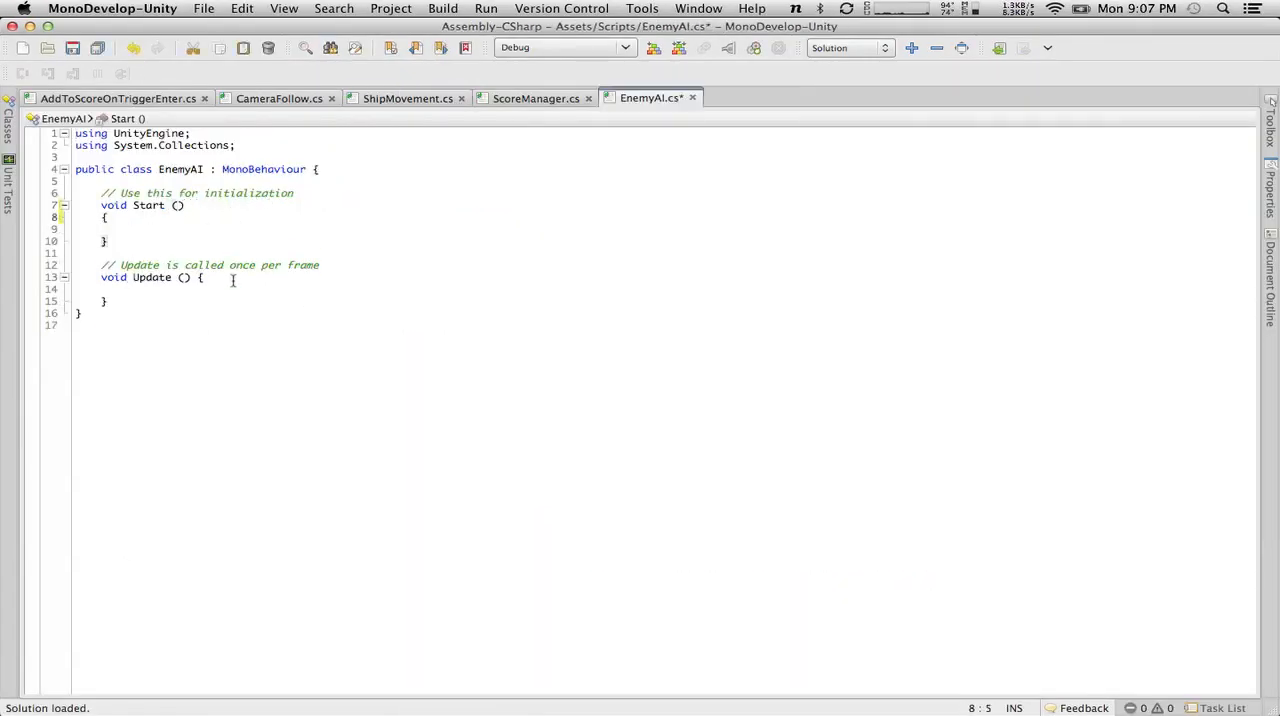
pyautogui.click(198, 277)
pyautogui.press('Return')
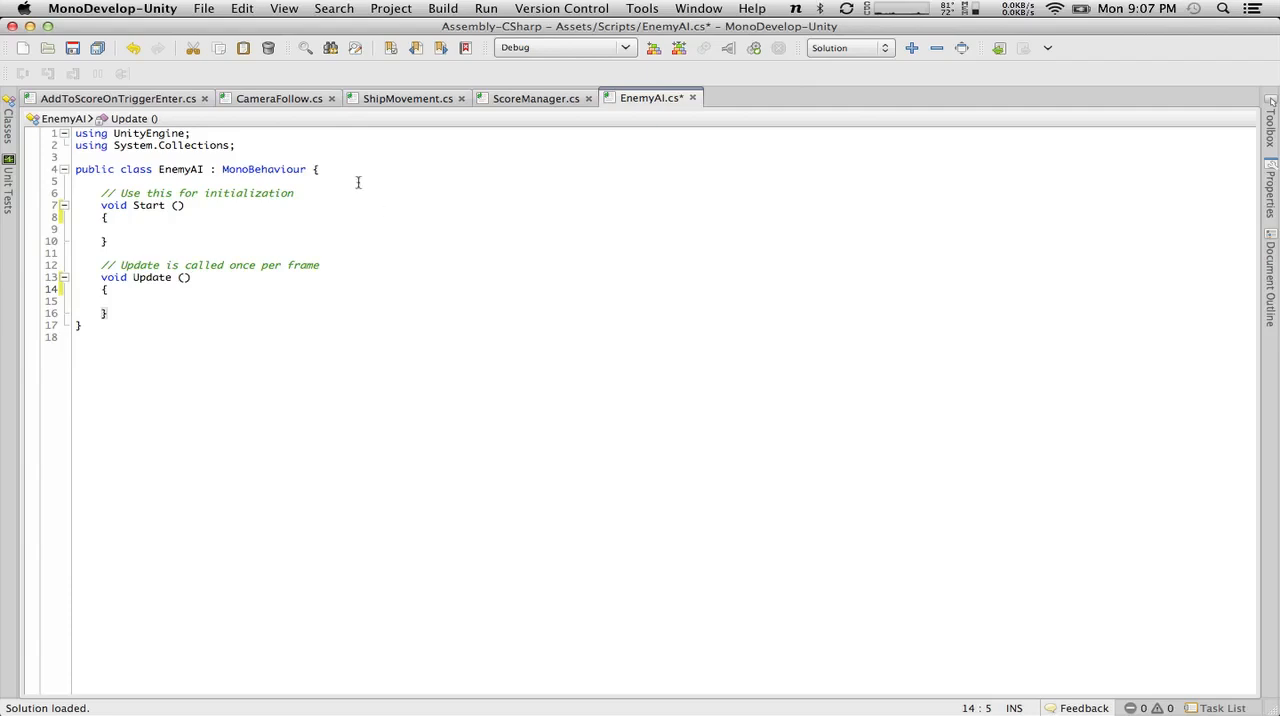
pyautogui.click(164, 300)
pyautogui.press('Tab')
pyautogui.press('super+s')
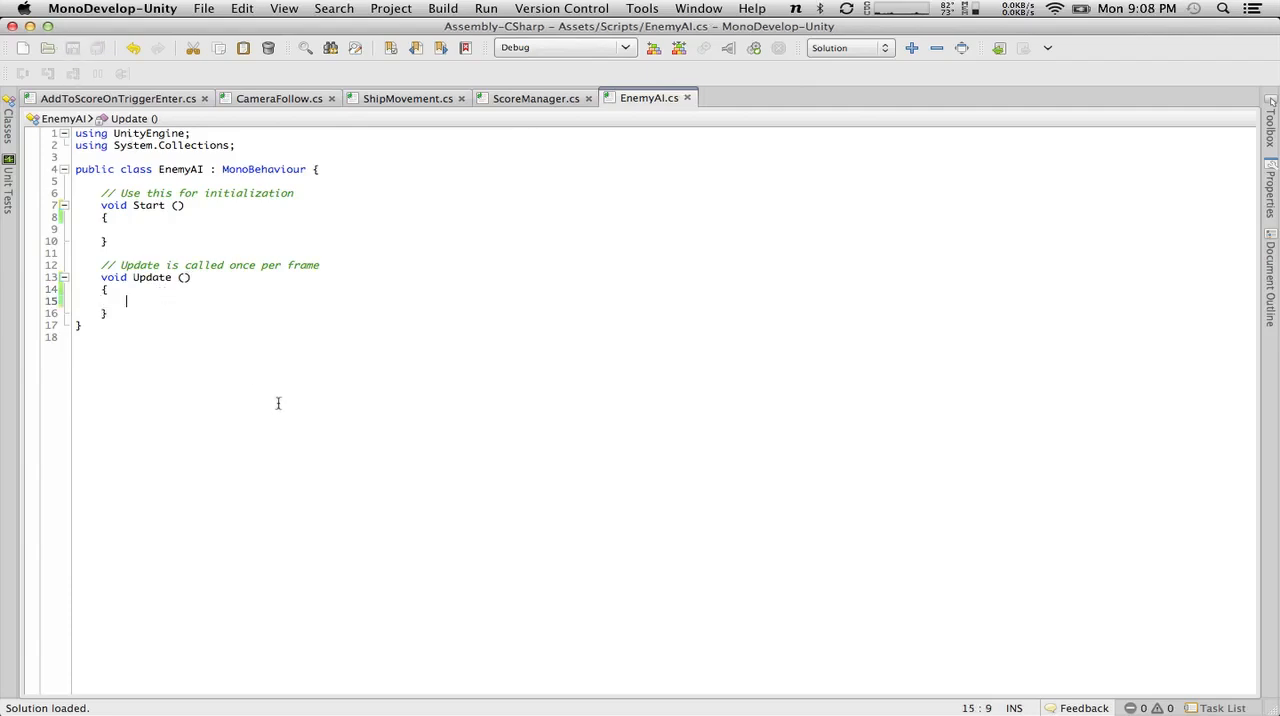
# Begin an if condition in Update with the vector difference "player.transform.position - transform.position".
pyautogui.write('if(')
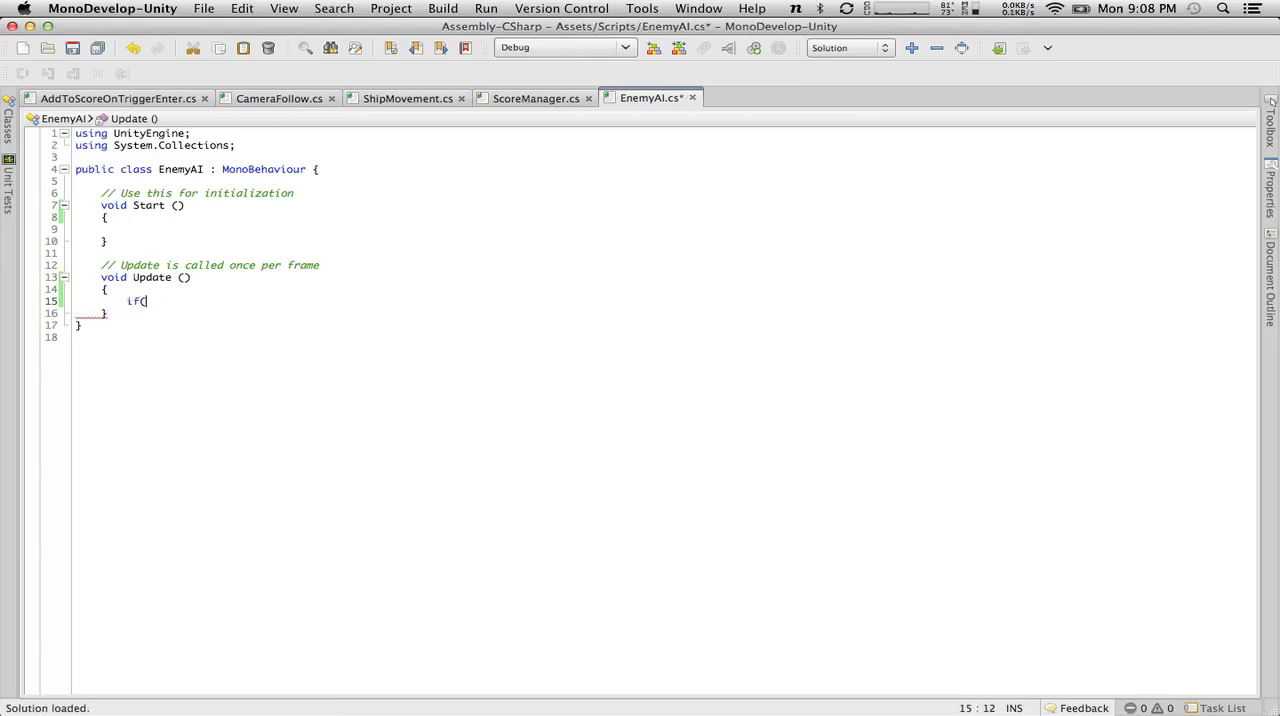
pyautogui.write('trans')
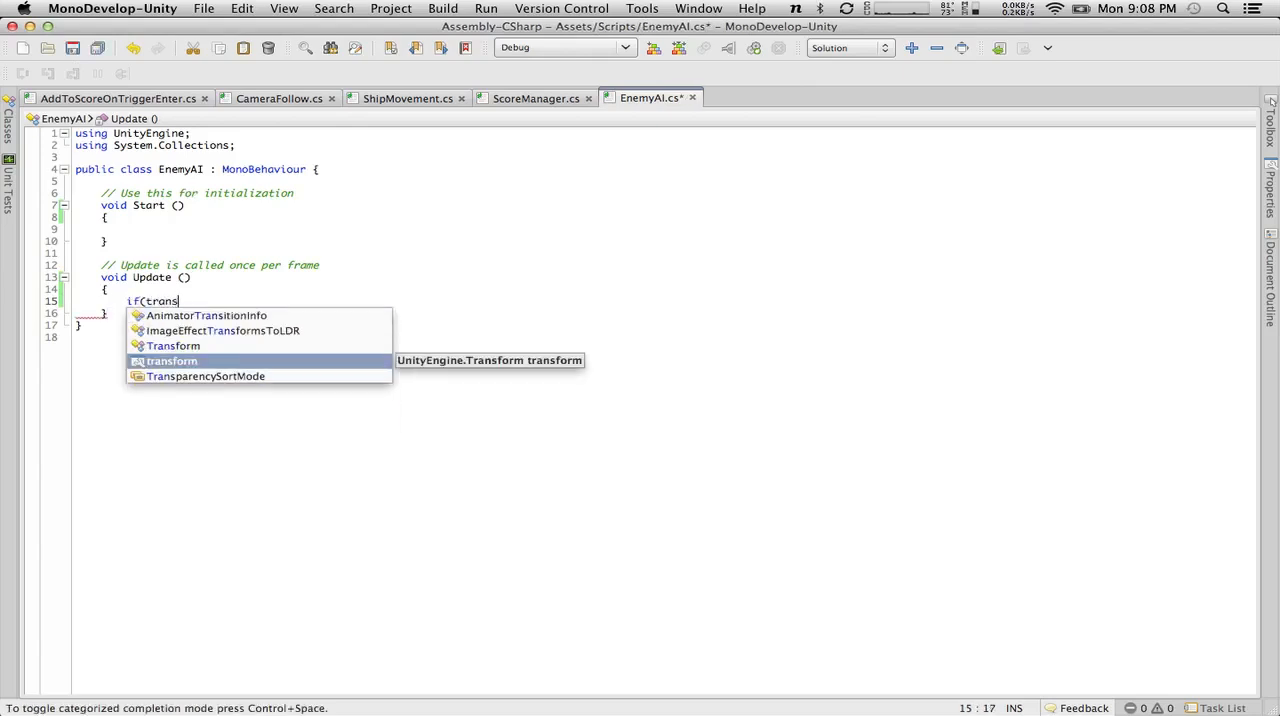
pyautogui.write('form.position')
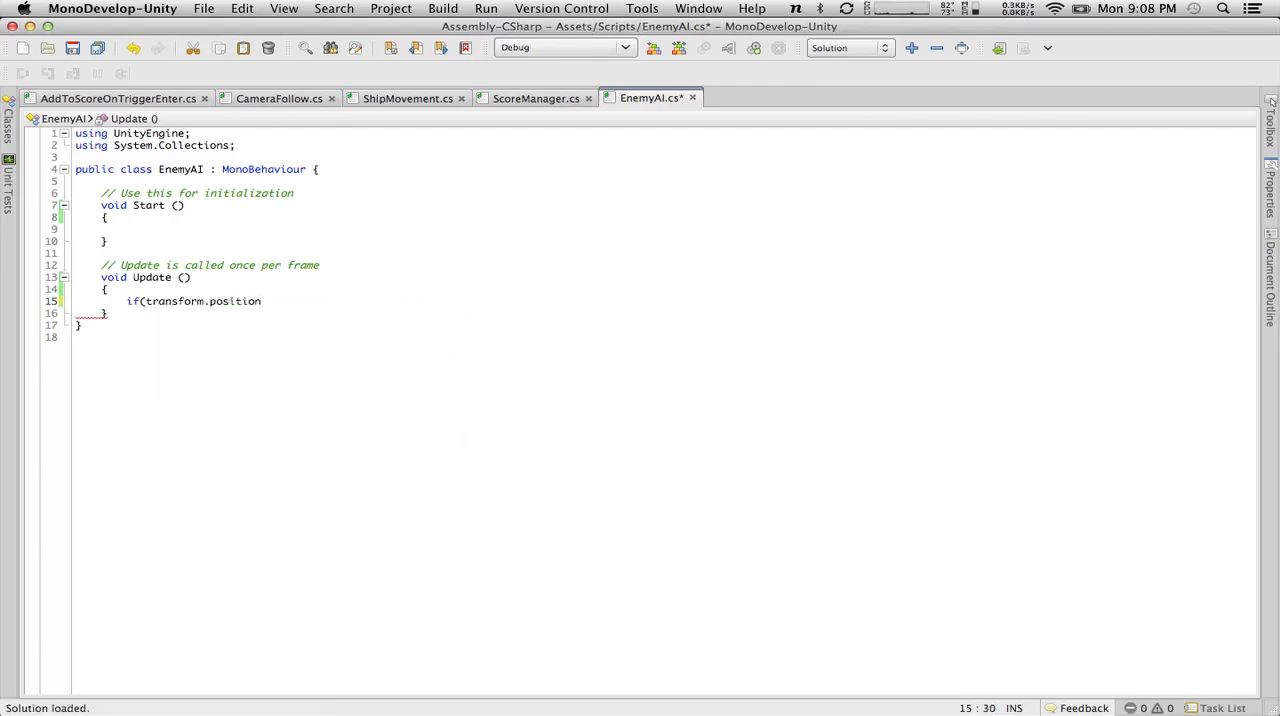
pyautogui.click(140, 301)
pyautogui.press('Right')
pyautogui.write('player.tran')
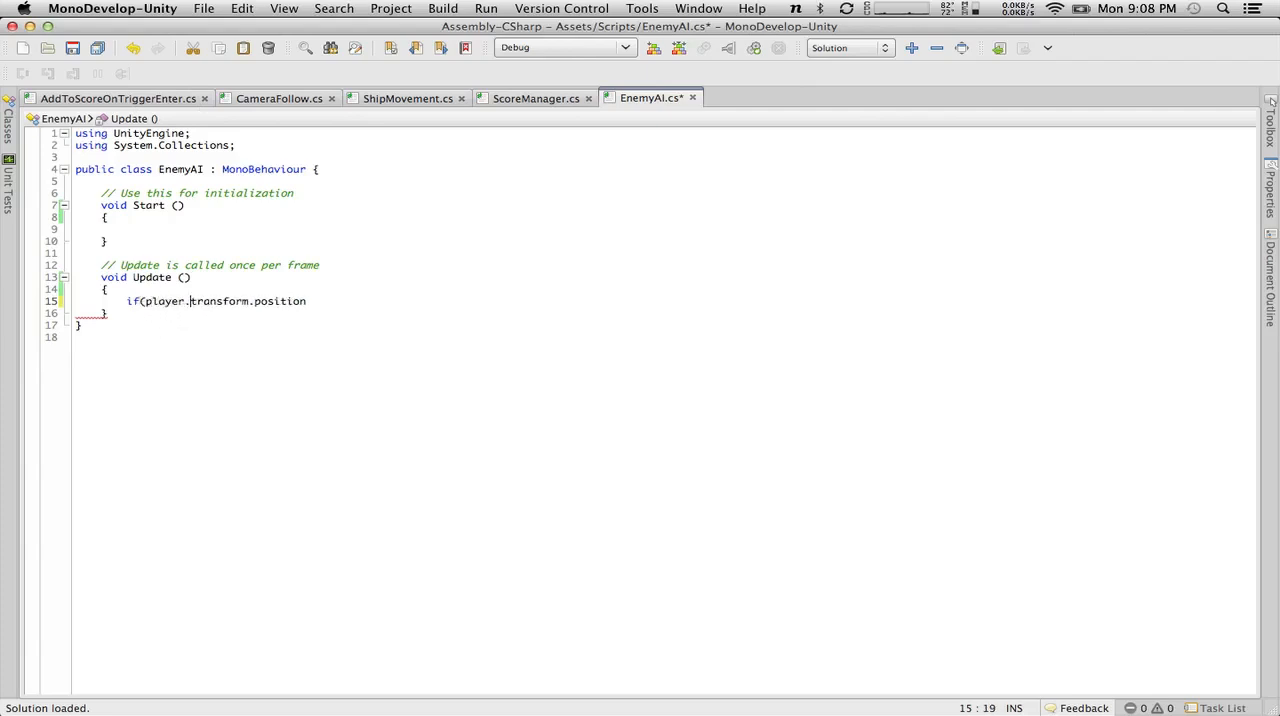
pyautogui.write('sform.position =')
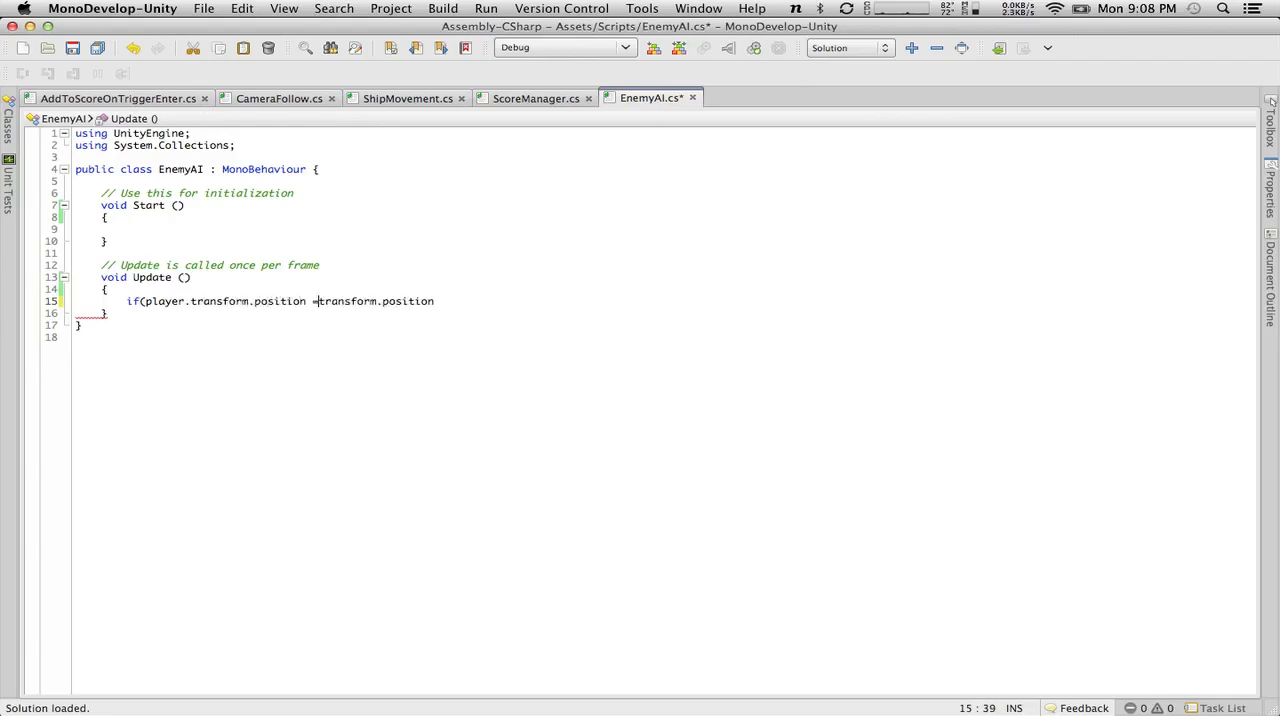
pyautogui.press('BackSpace')
pyautogui.press('BackSpace')
pyautogui.write('-')
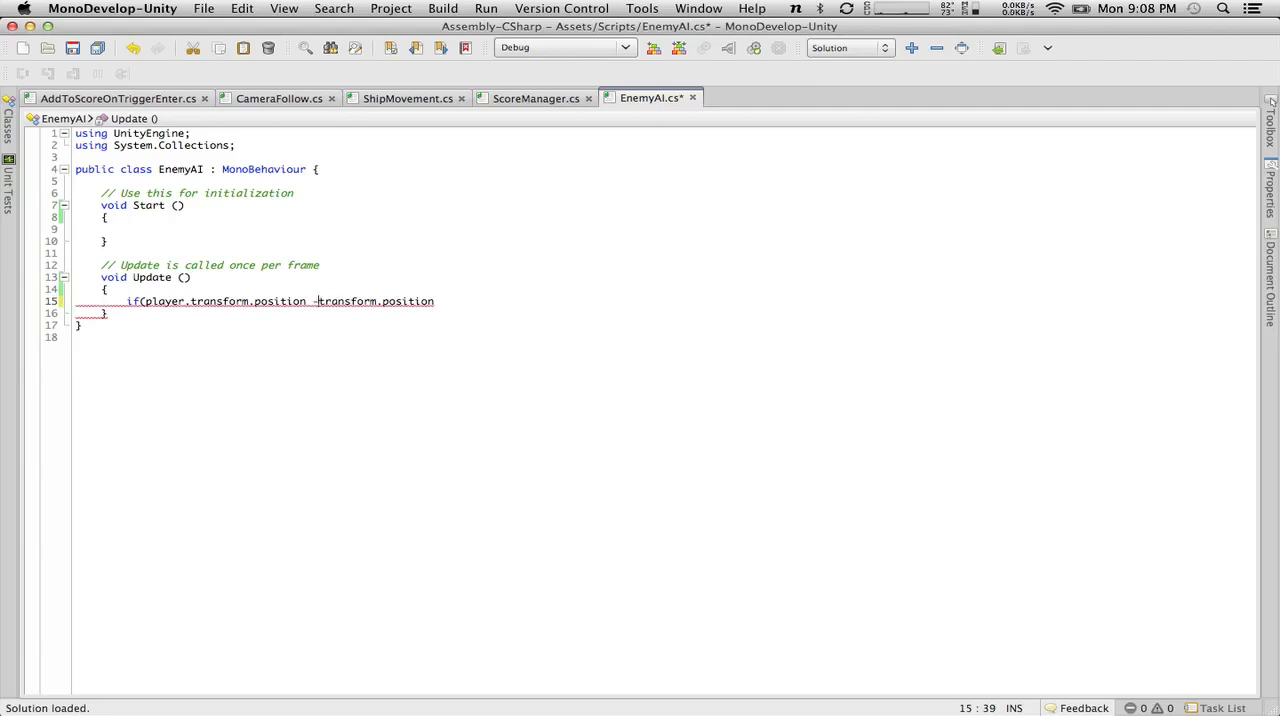
pyautogui.click(481, 310)
pyautogui.click(481, 297)
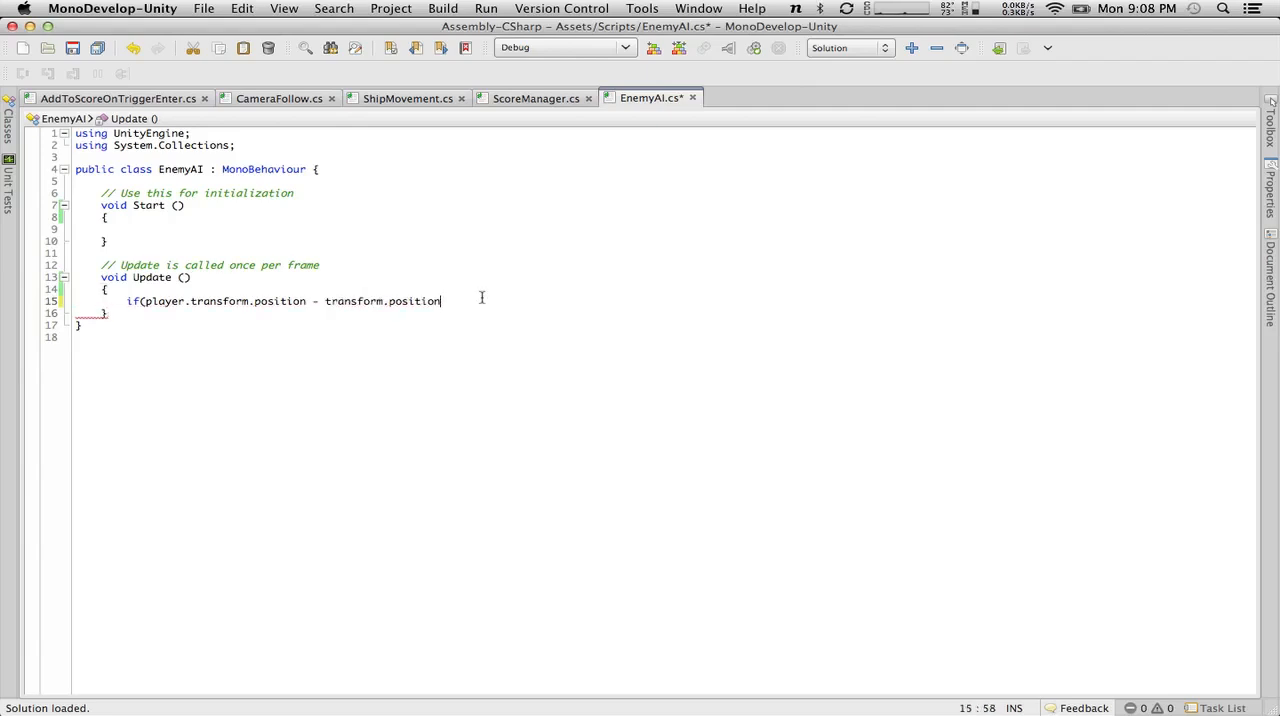
# Wrap the position difference in parentheses and append ".magnitude" to it.
pyautogui.click(146, 301)
pyautogui.write('(')
pyautogui.click(480, 297)
pyautogui.write(').')
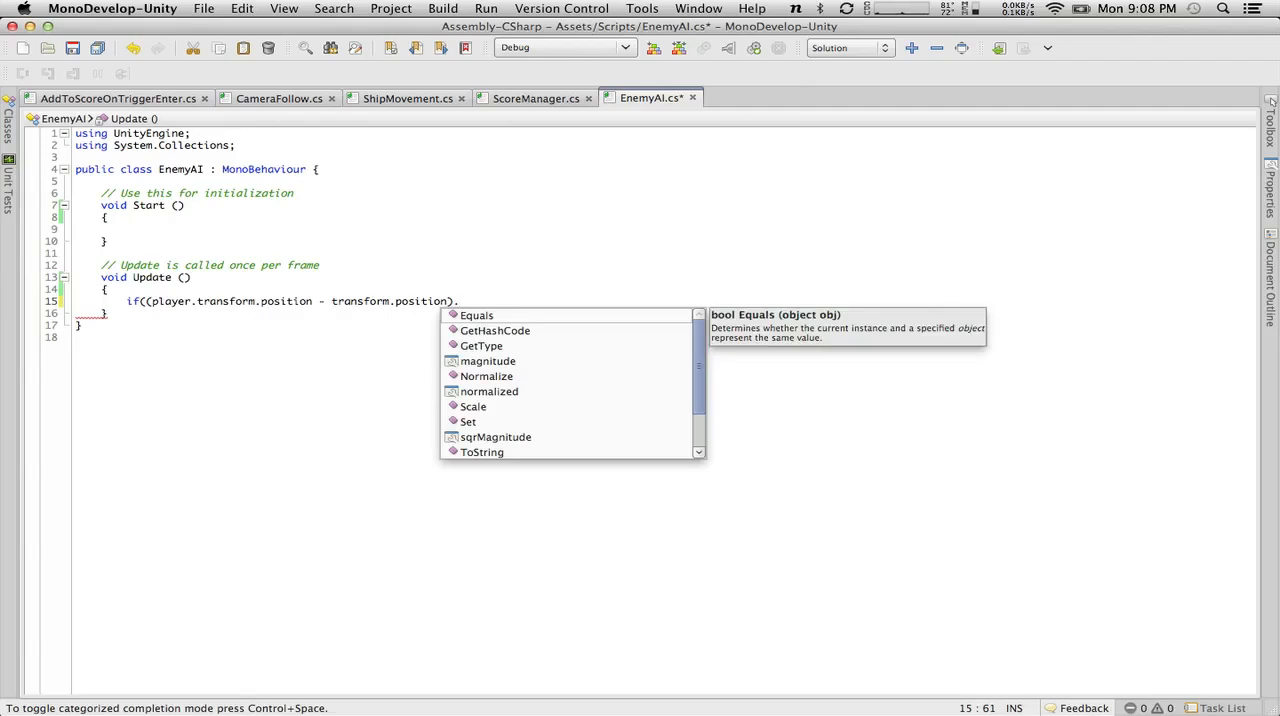
pyautogui.write('magnitude')
pyautogui.press('Return')
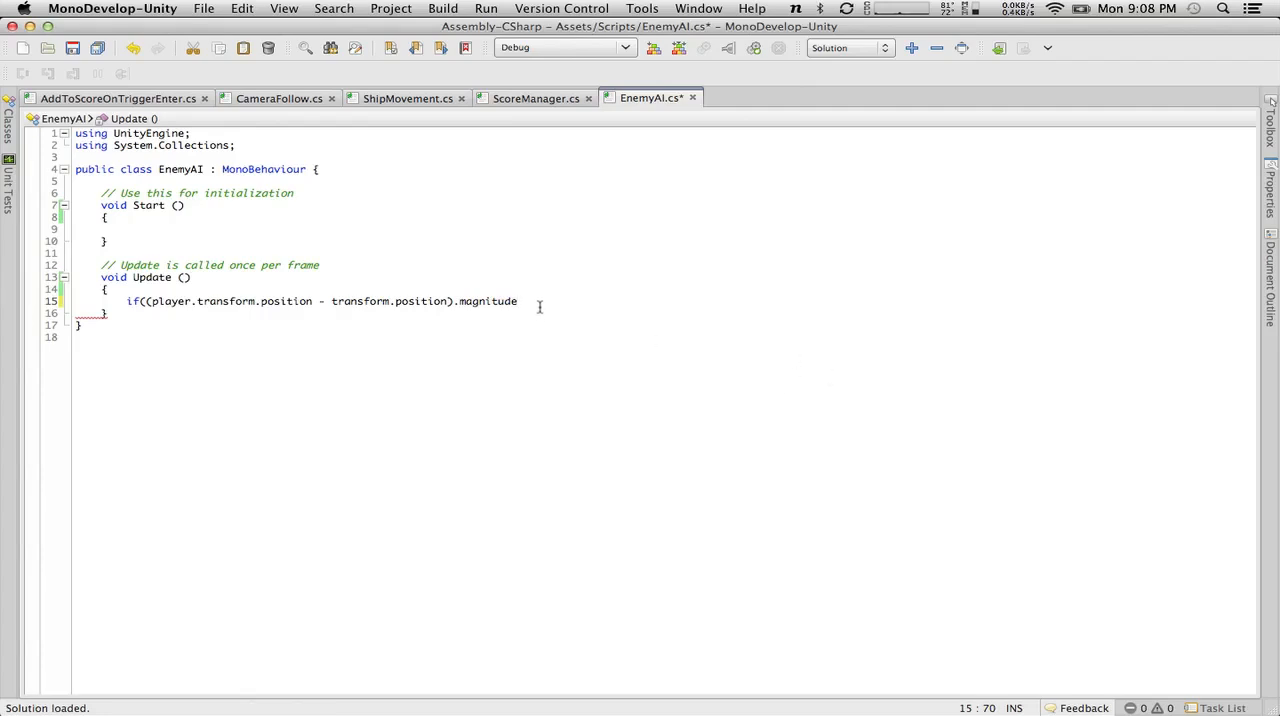
# Complete the if condition with "< targetDistance)" and add an empty braced block beneath it.
pyautogui.moveTo(541, 302)
pyautogui.write('< targetDi')
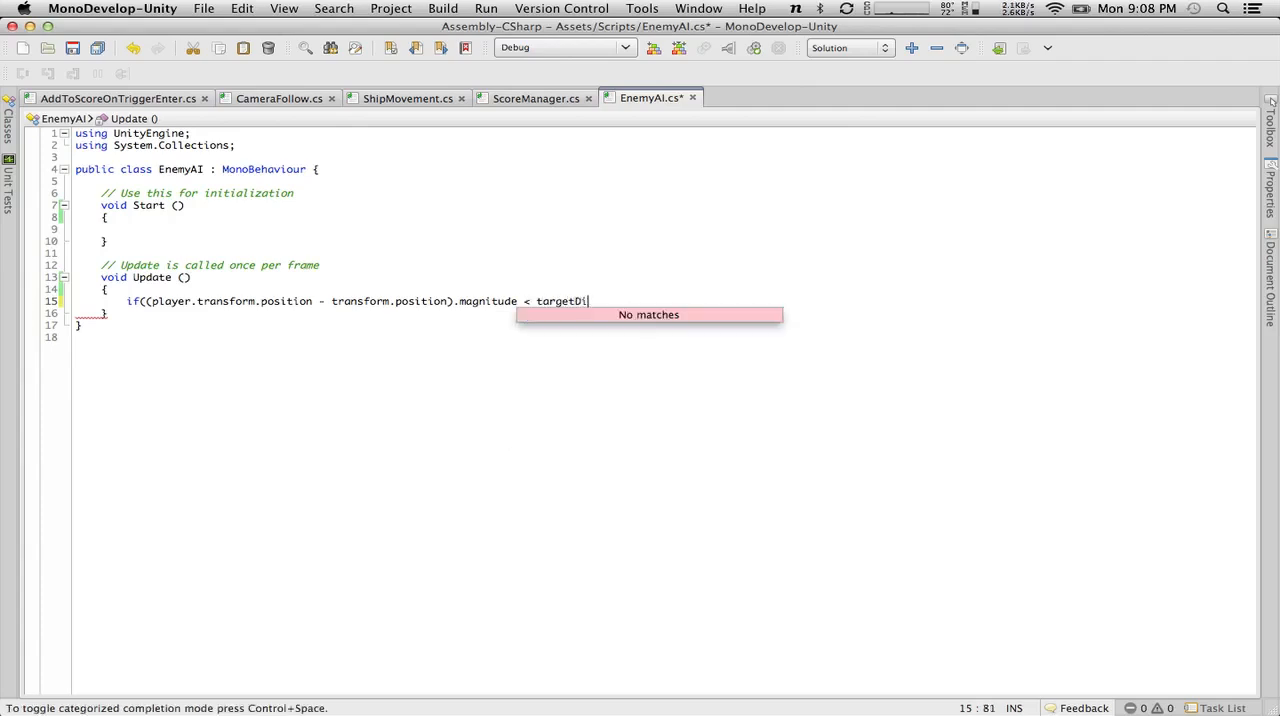
pyautogui.write('stance);')
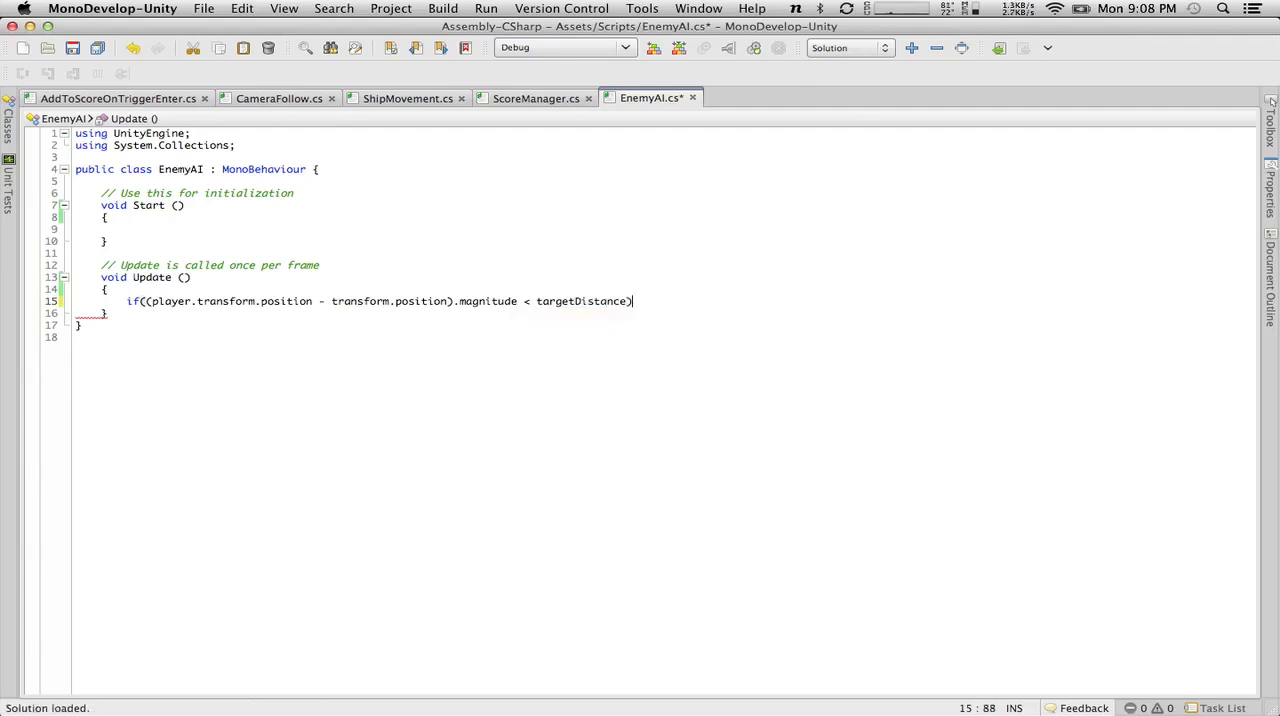
pyautogui.press('BackSpace')
pyautogui.press('Return')
pyautogui.write('{')
pyautogui.press('Return')
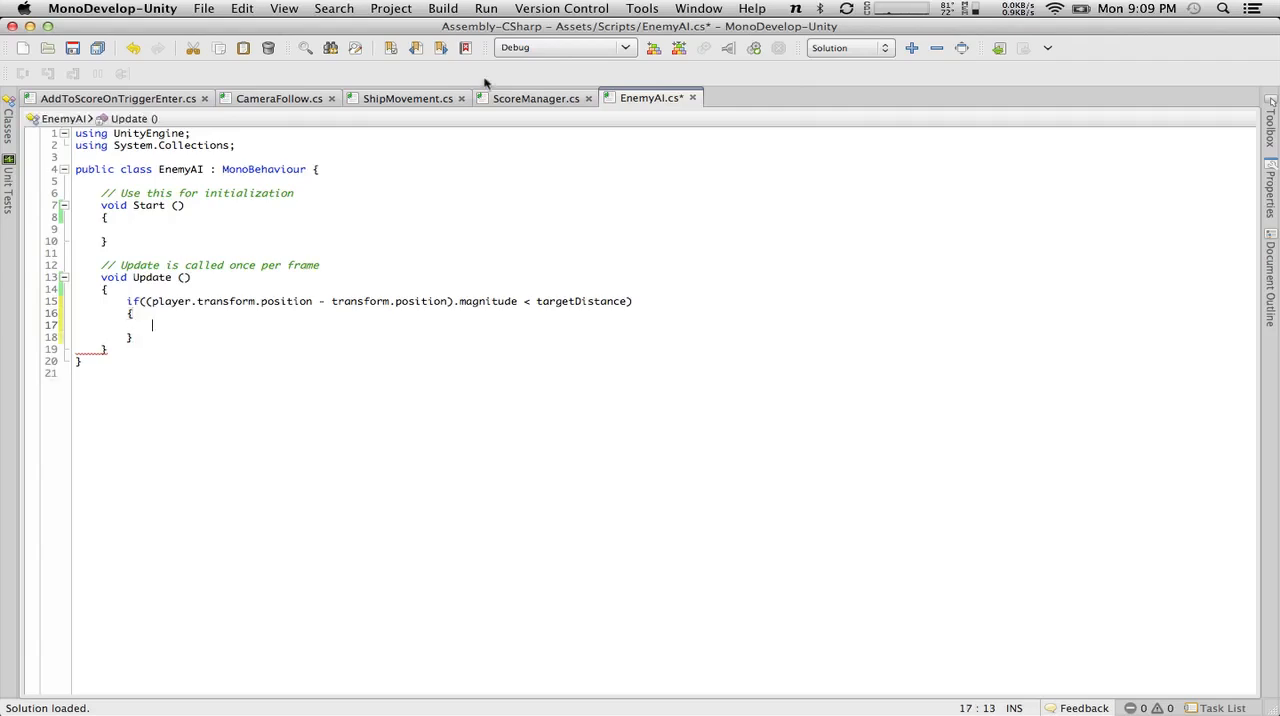
# Declare "public float targetDistance = 10.0f;" at the start of the EnemyAI class and save the script.
pyautogui.click(345, 172)
pyautogui.press('Return')
pyautogui.press('Return')
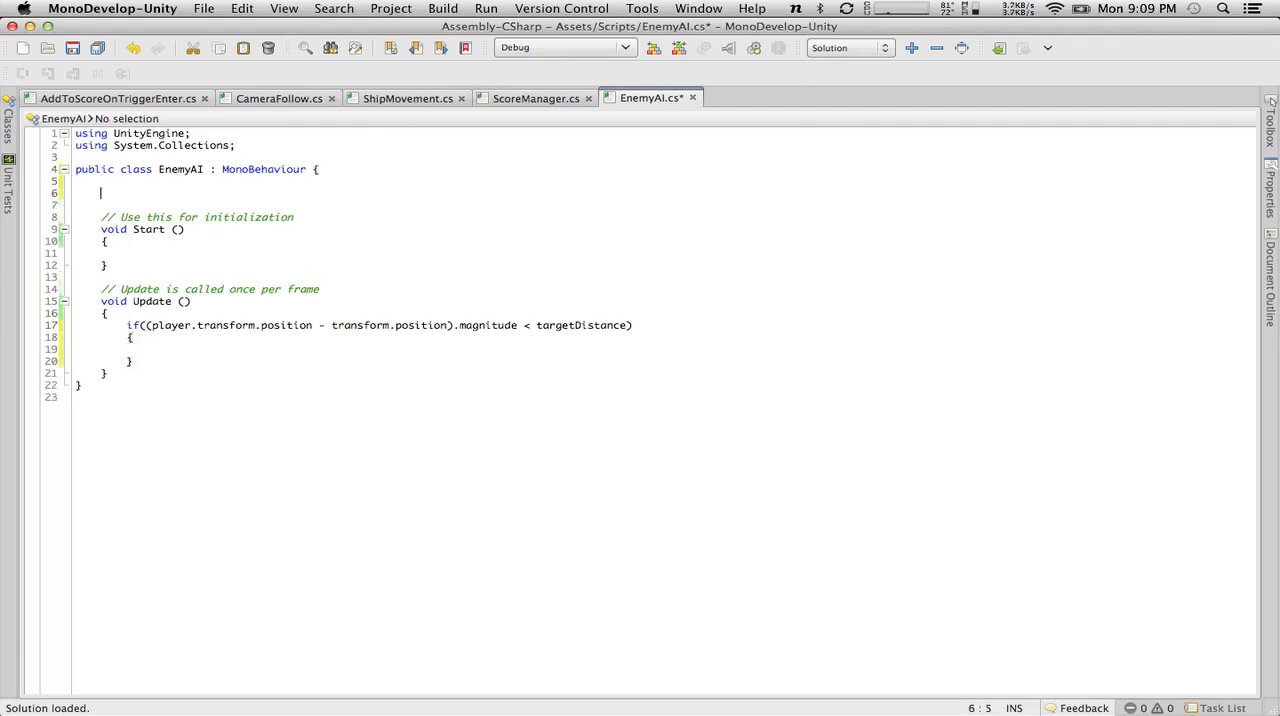
pyautogui.write('public float targetDistance = ')
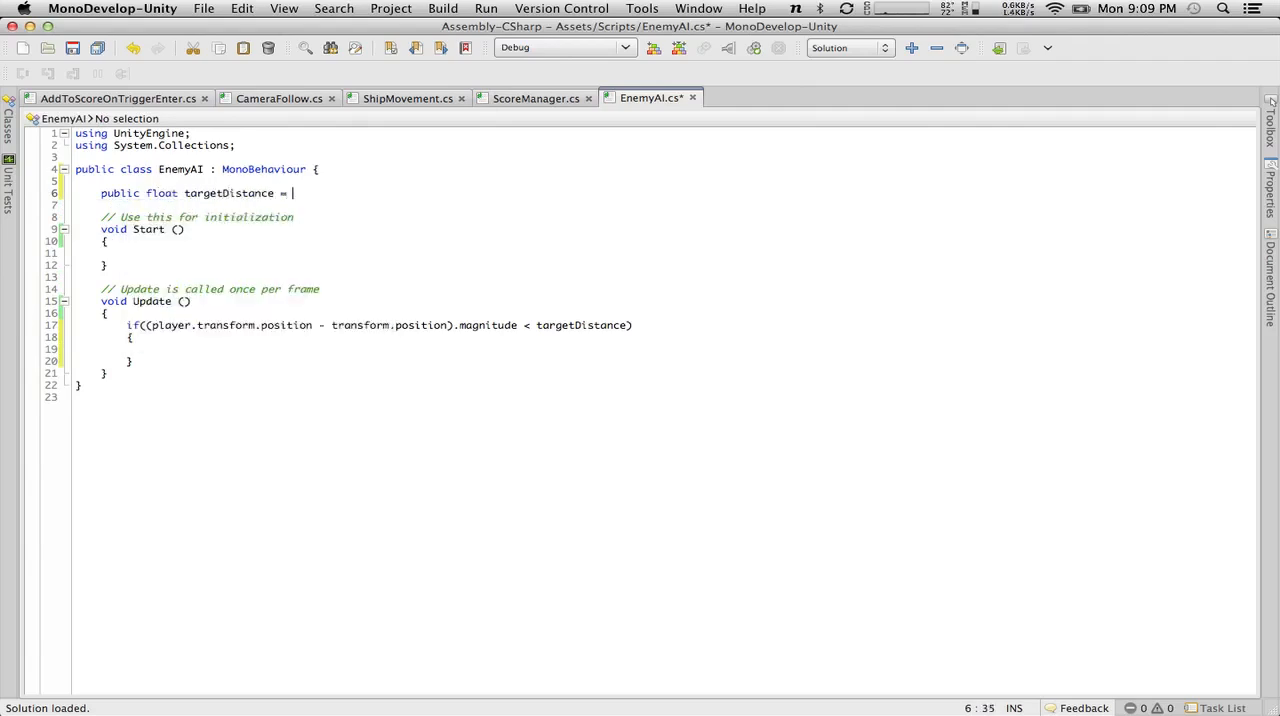
pyautogui.write('10.0f;')
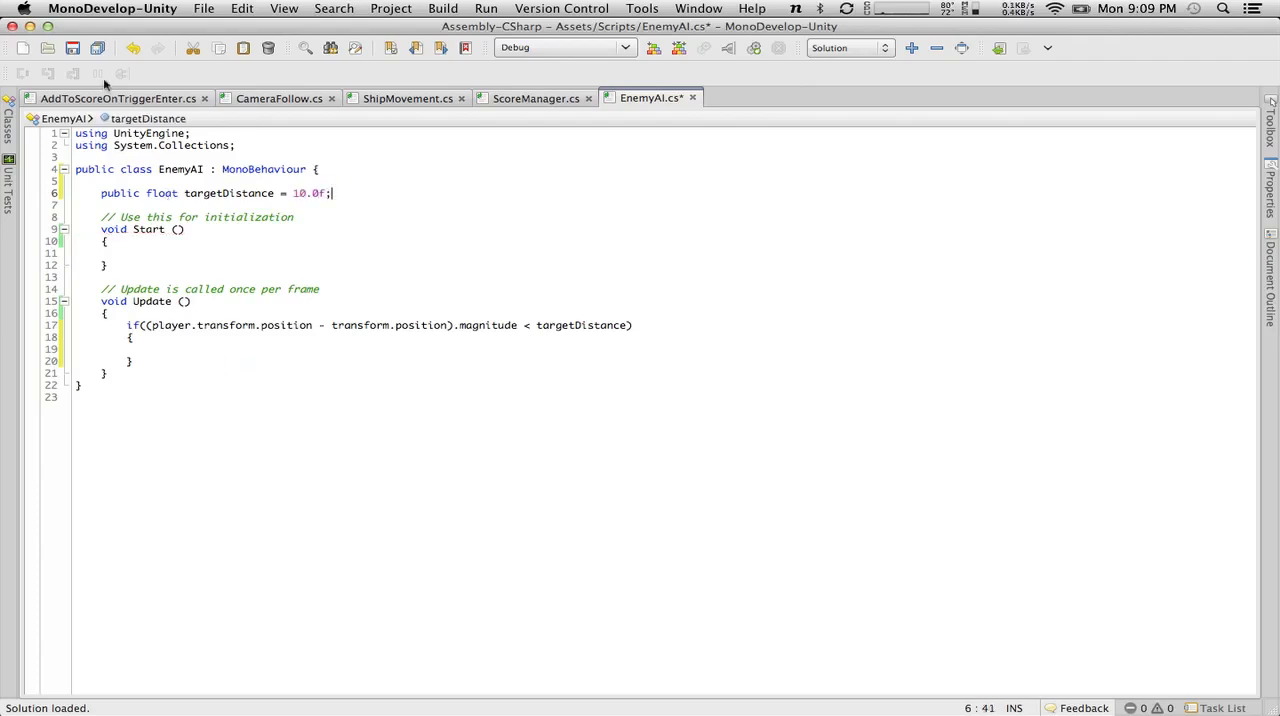
pyautogui.click(73, 50)
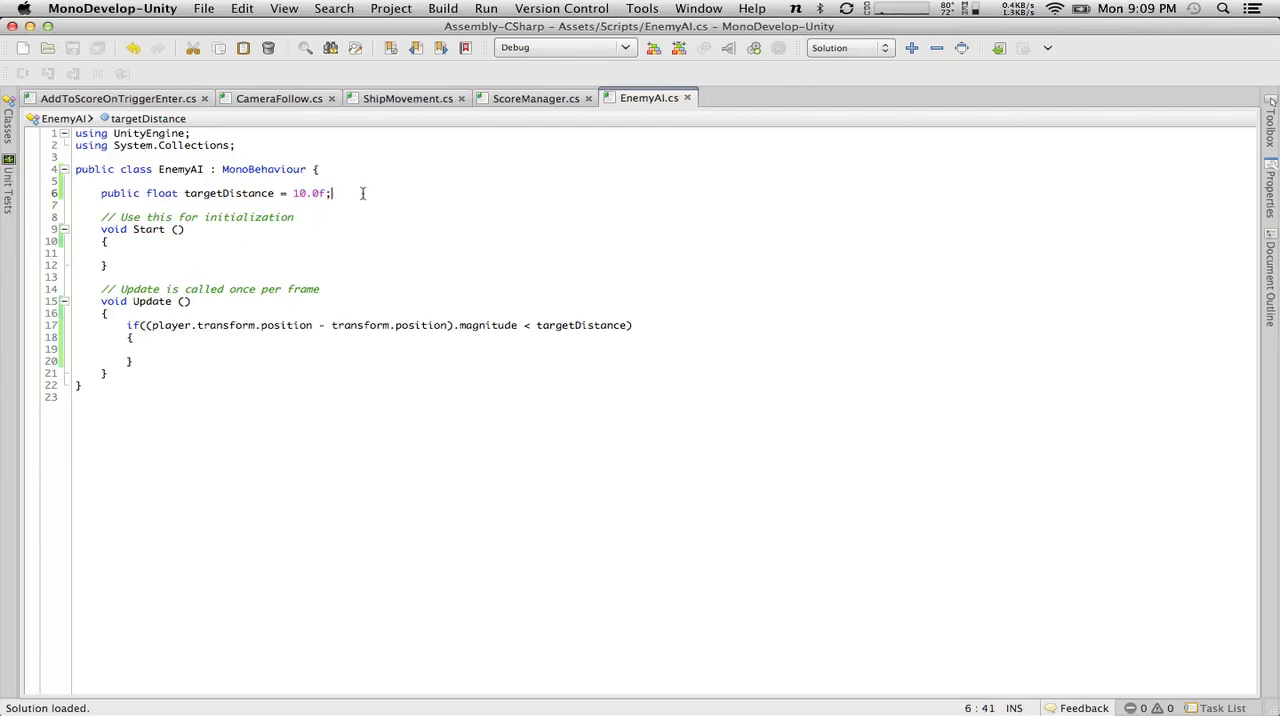
# Switch to Unity, view the Ship and GameplayPlane components, and check the code line behind the EnemyAI compile error.
pyautogui.press('super+Tab')
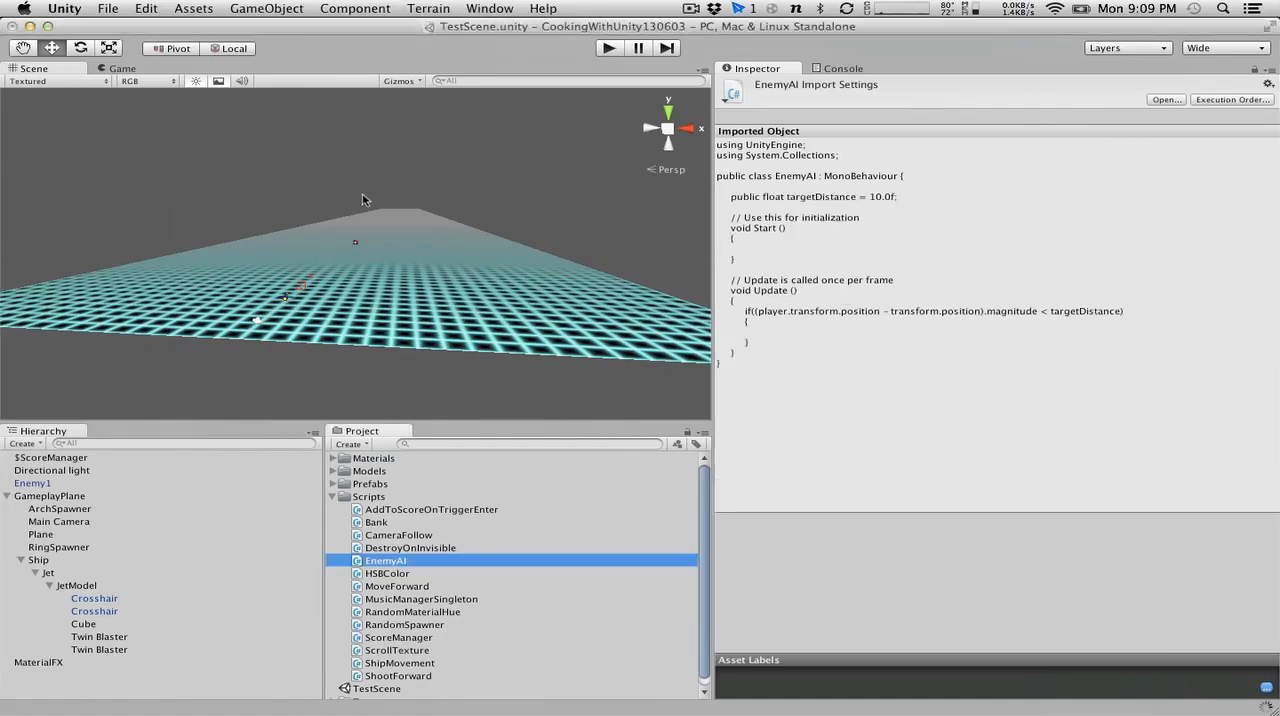
pyautogui.click(47, 566)
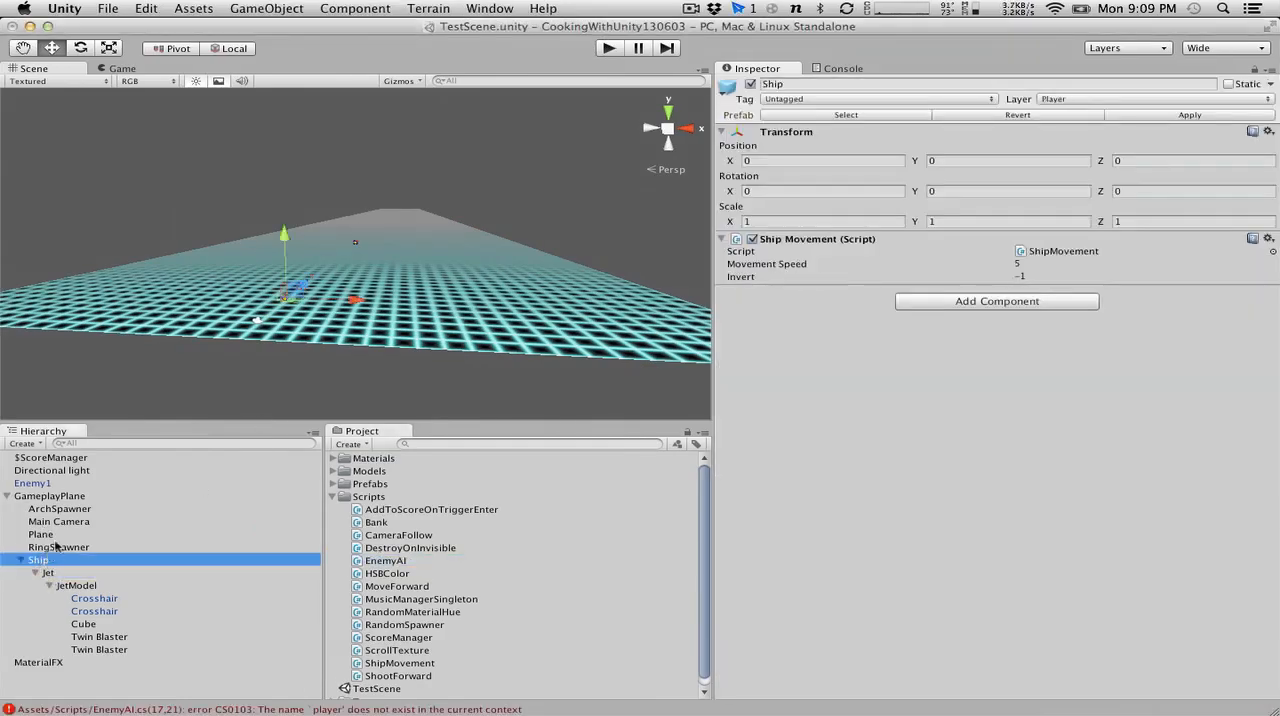
pyautogui.click(63, 497)
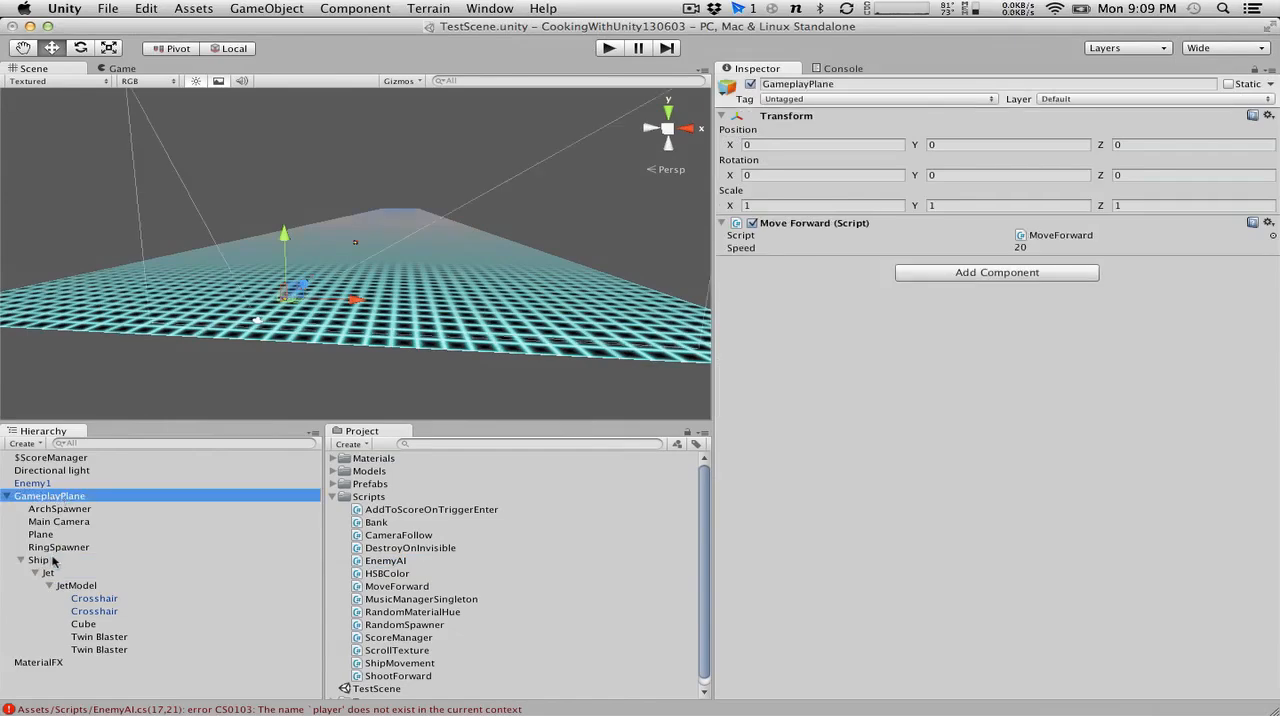
pyautogui.doubleClick(306, 709)
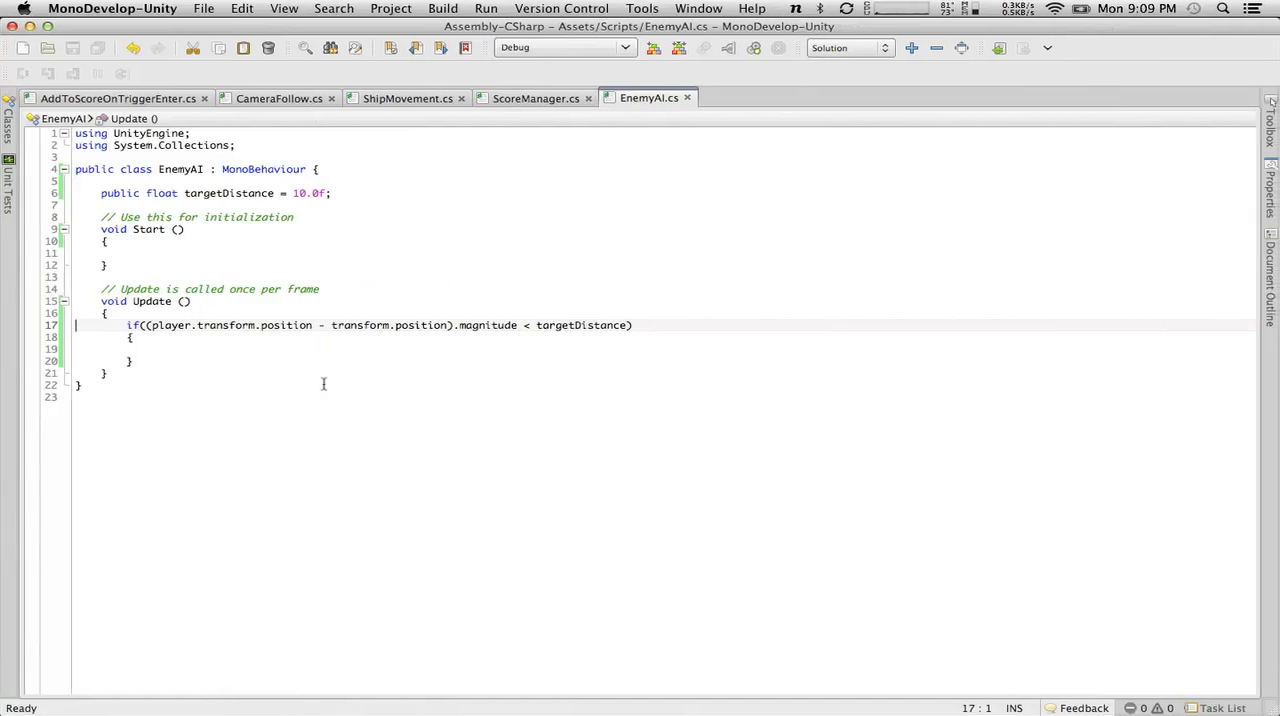
pyautogui.hotkey('ctrl', 'Left')
pyautogui.click(30, 495)
pyautogui.click(758, 69)
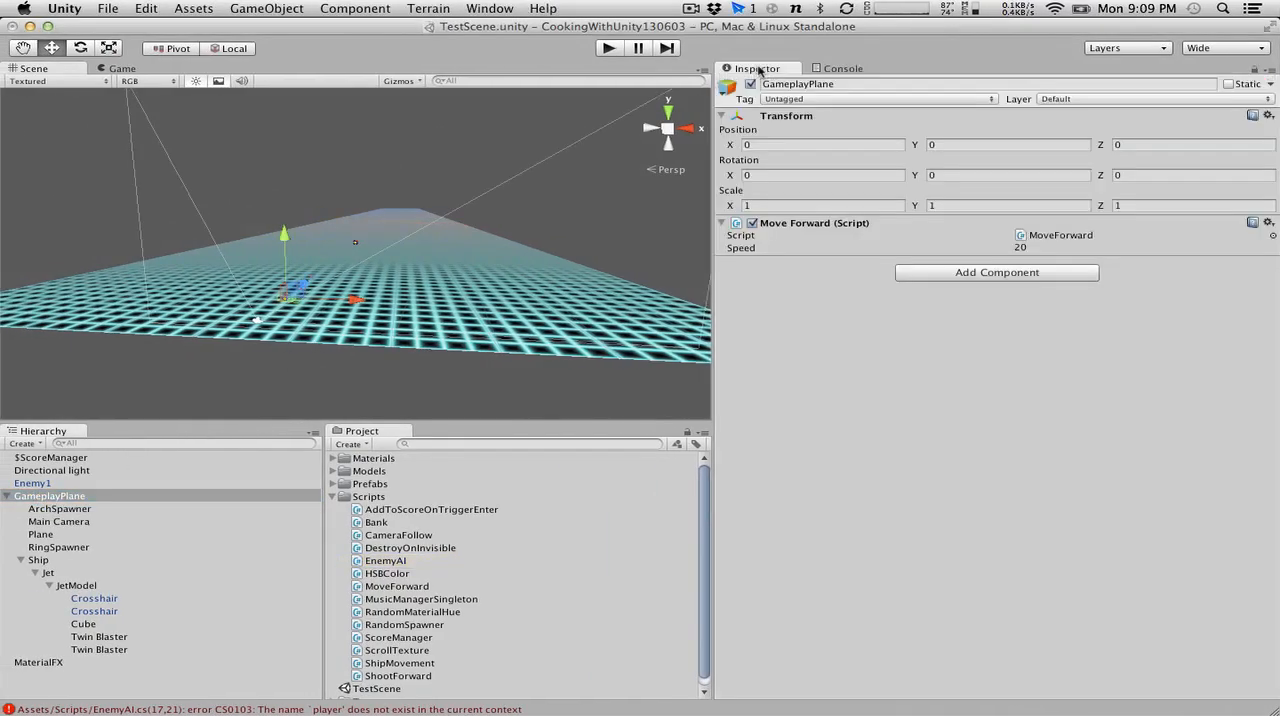
# Compare the components of the Ship, Jet, JetModel and GameplayPlane objects in the scene hierarchy.
pyautogui.click(40, 565)
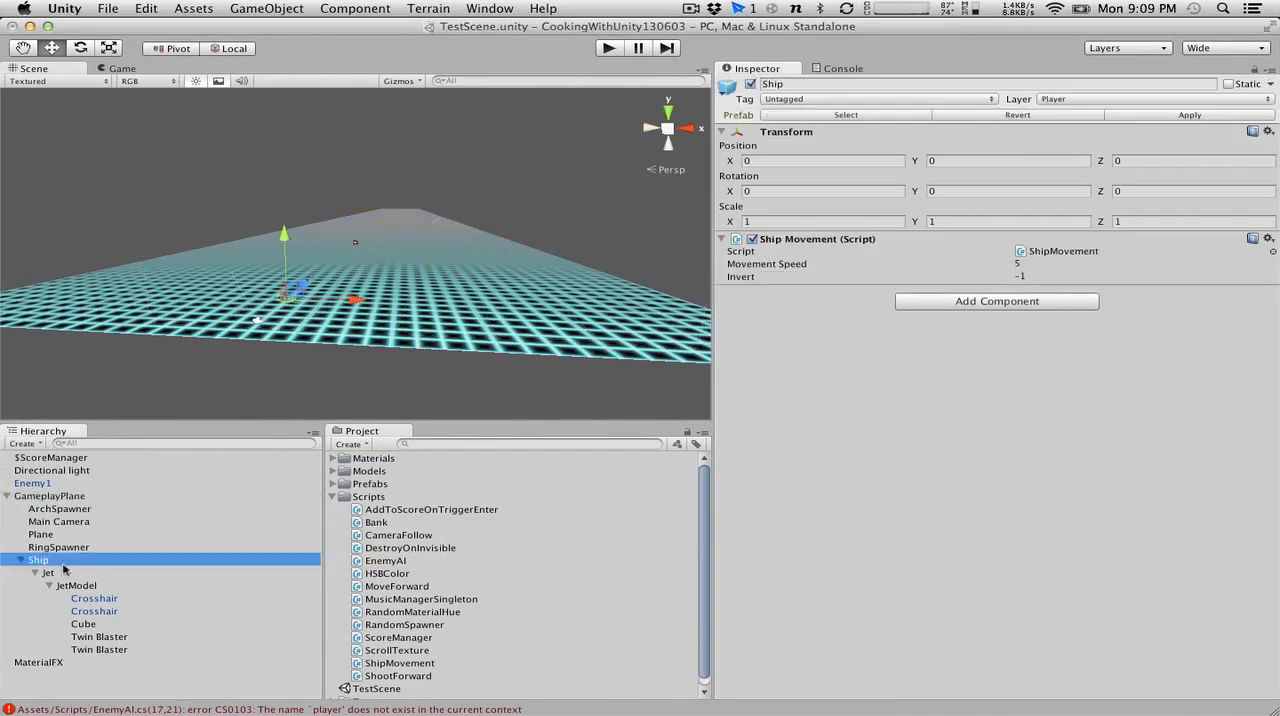
pyautogui.click(70, 573)
pyautogui.click(82, 586)
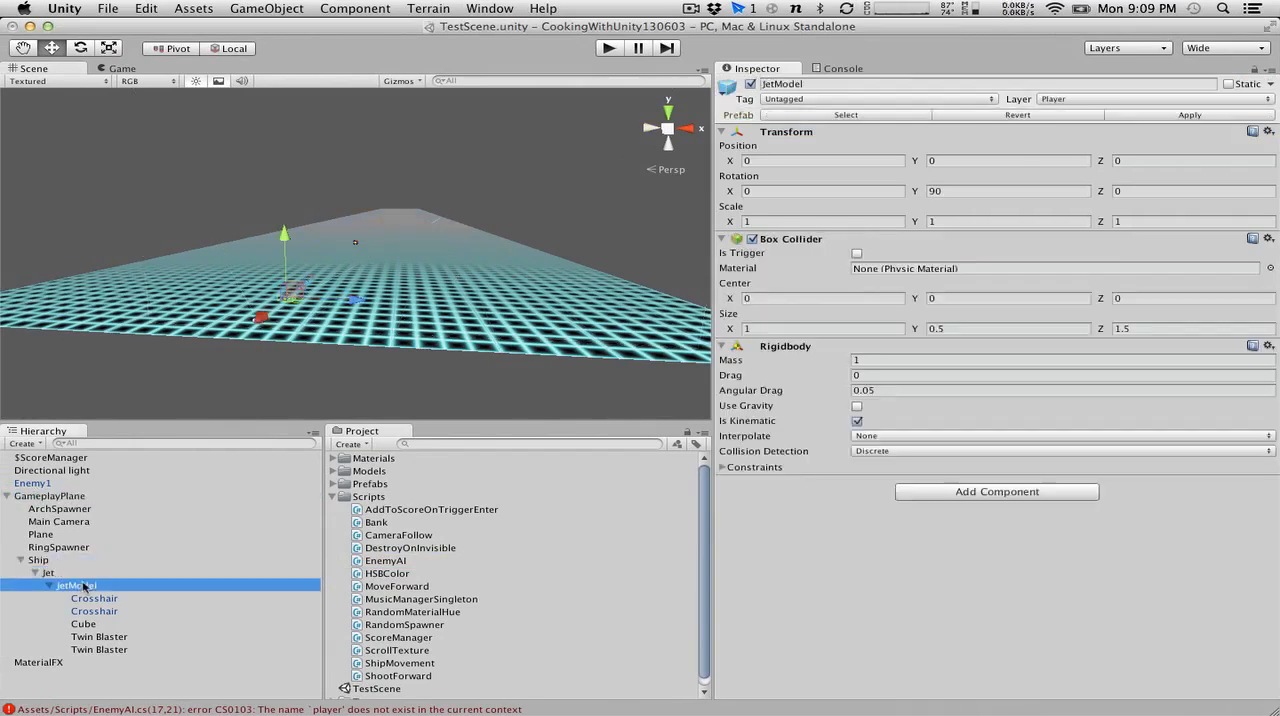
pyautogui.click(80, 575)
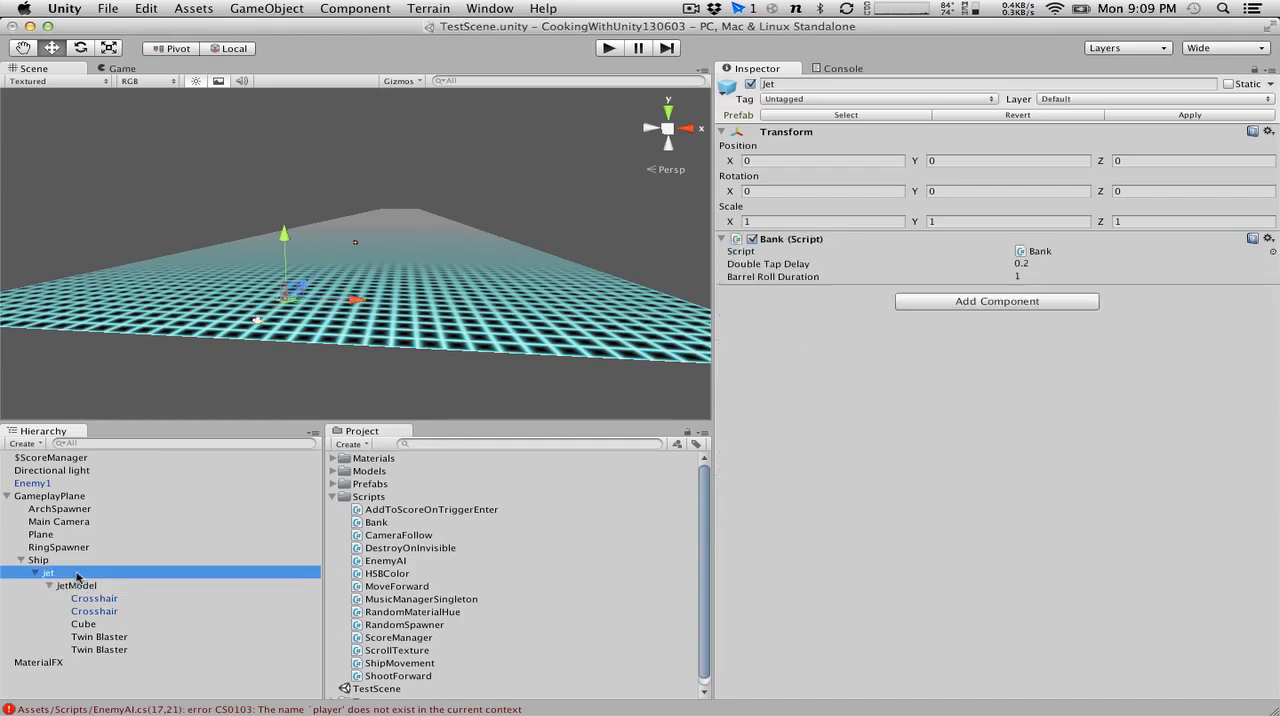
pyautogui.click(72, 563)
pyautogui.click(82, 586)
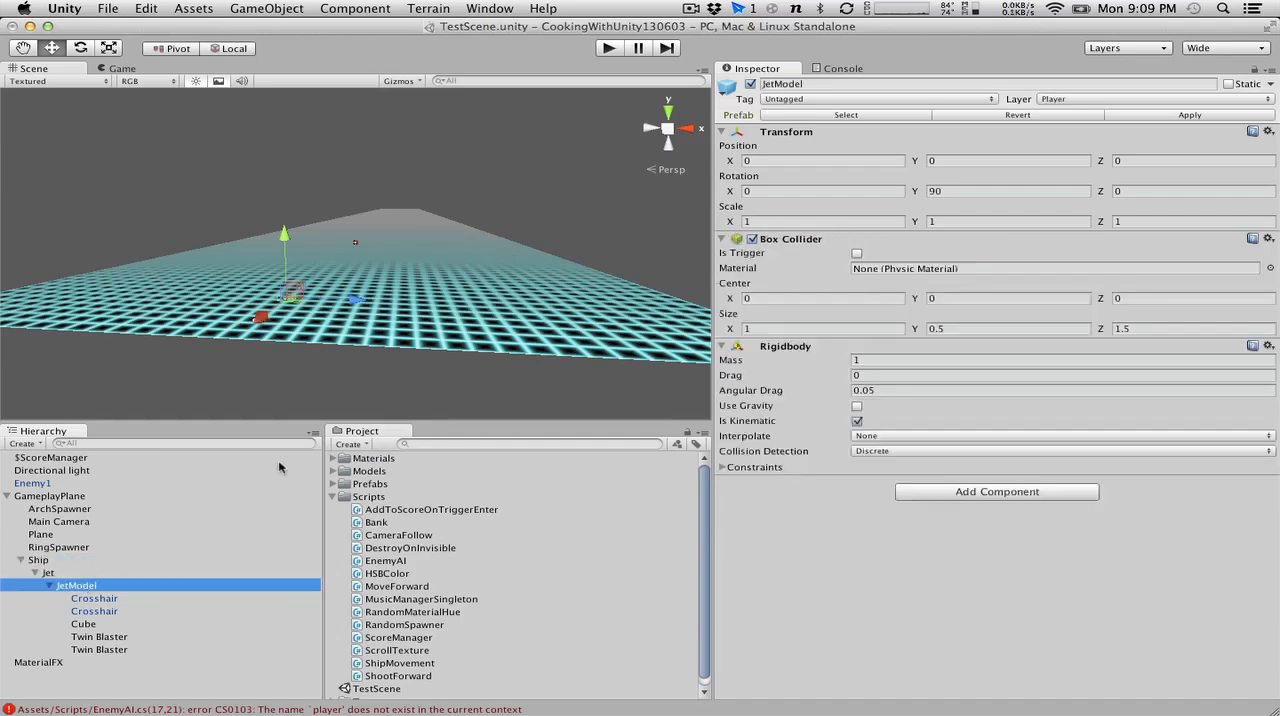
pyautogui.click(50, 498)
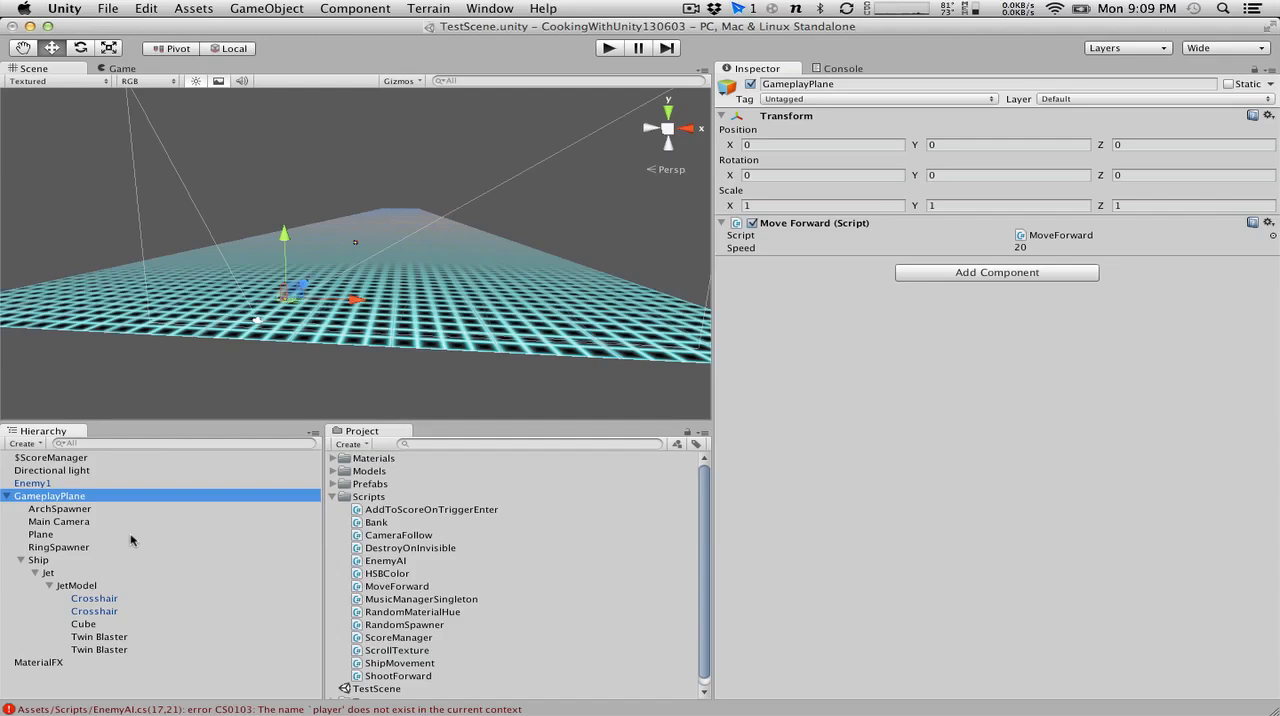
# Compare the components, tags and layers of the JetModel and Ship objects to decide which one represents the player.
pyautogui.click(100, 585)
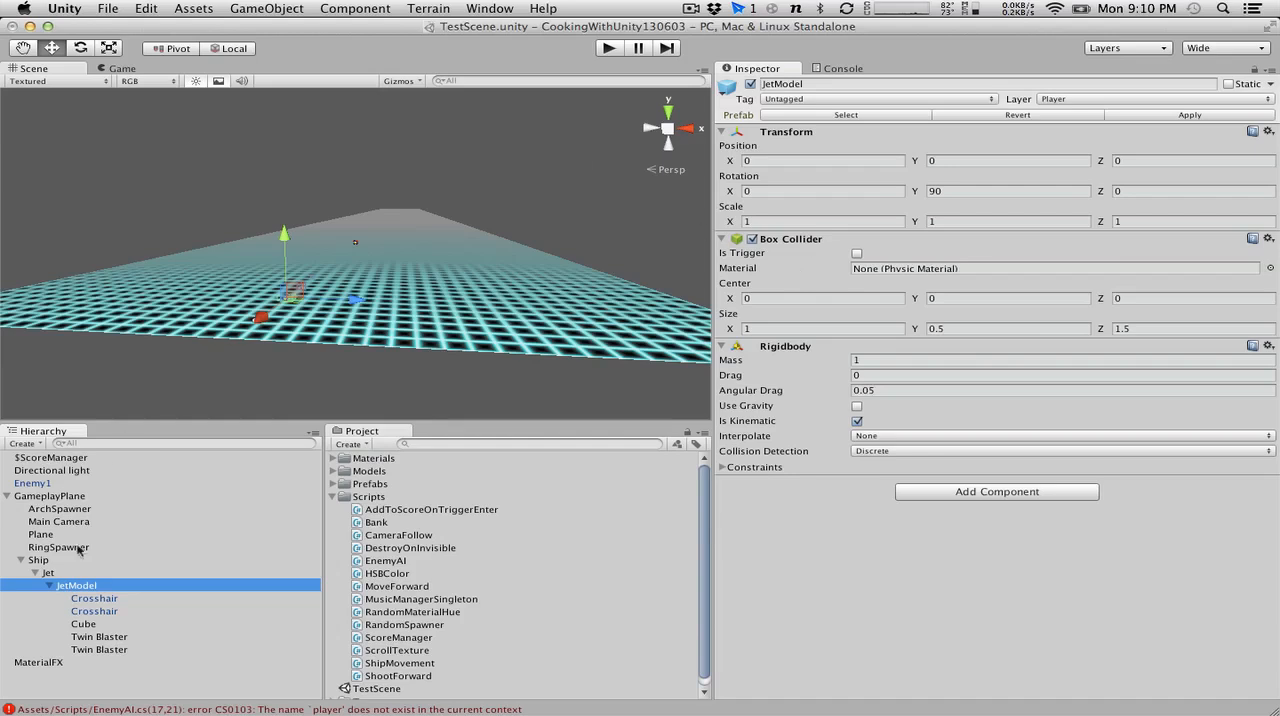
pyautogui.click(48, 562)
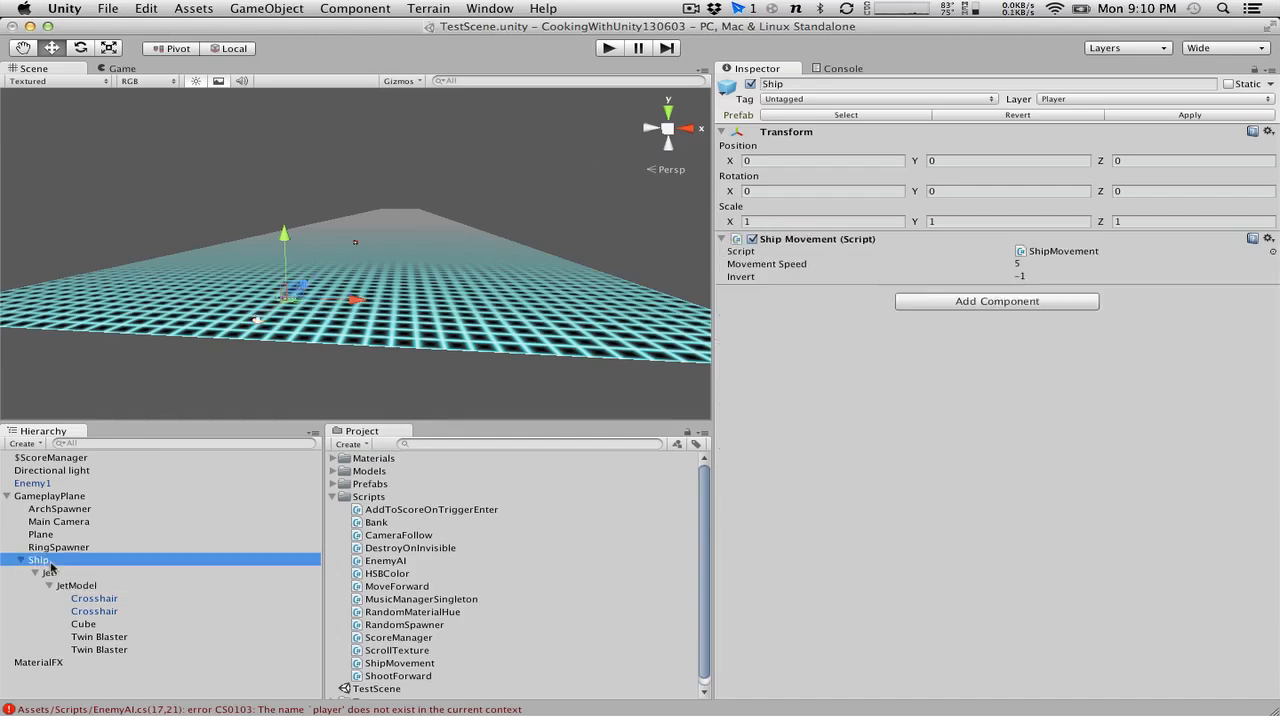
pyautogui.press('Down')
pyautogui.press('Down')
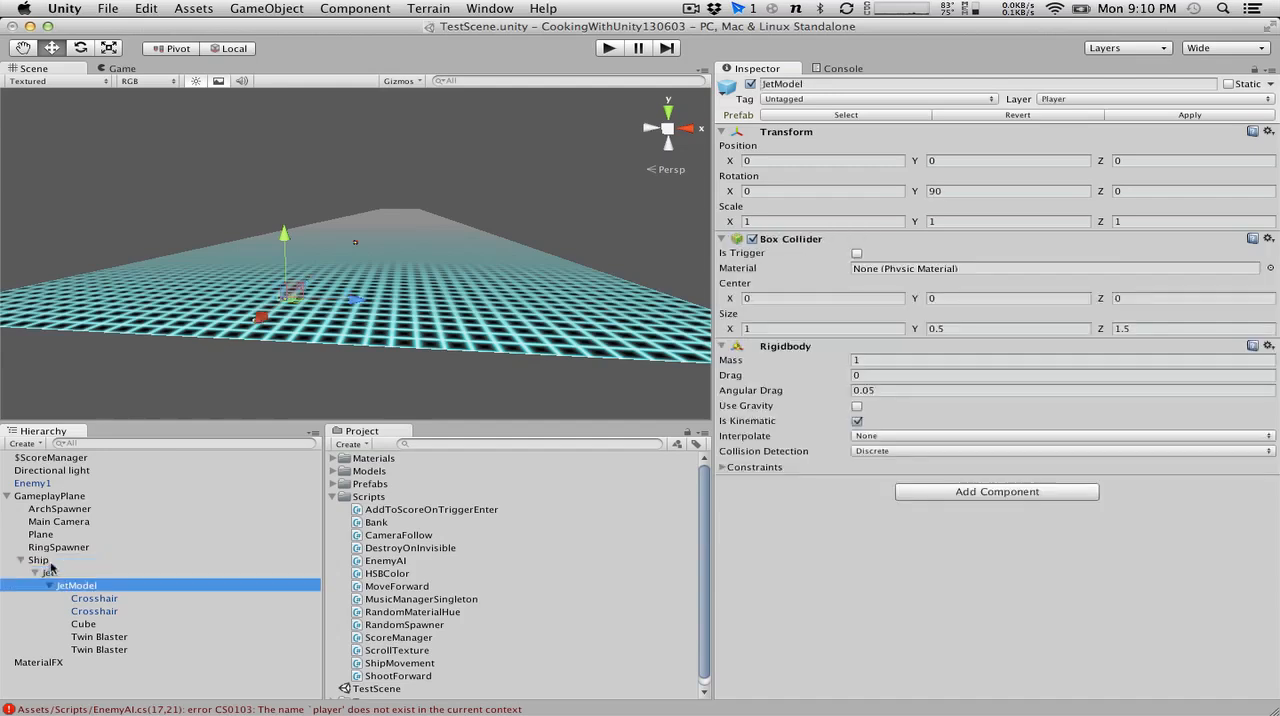
pyautogui.click(50, 563)
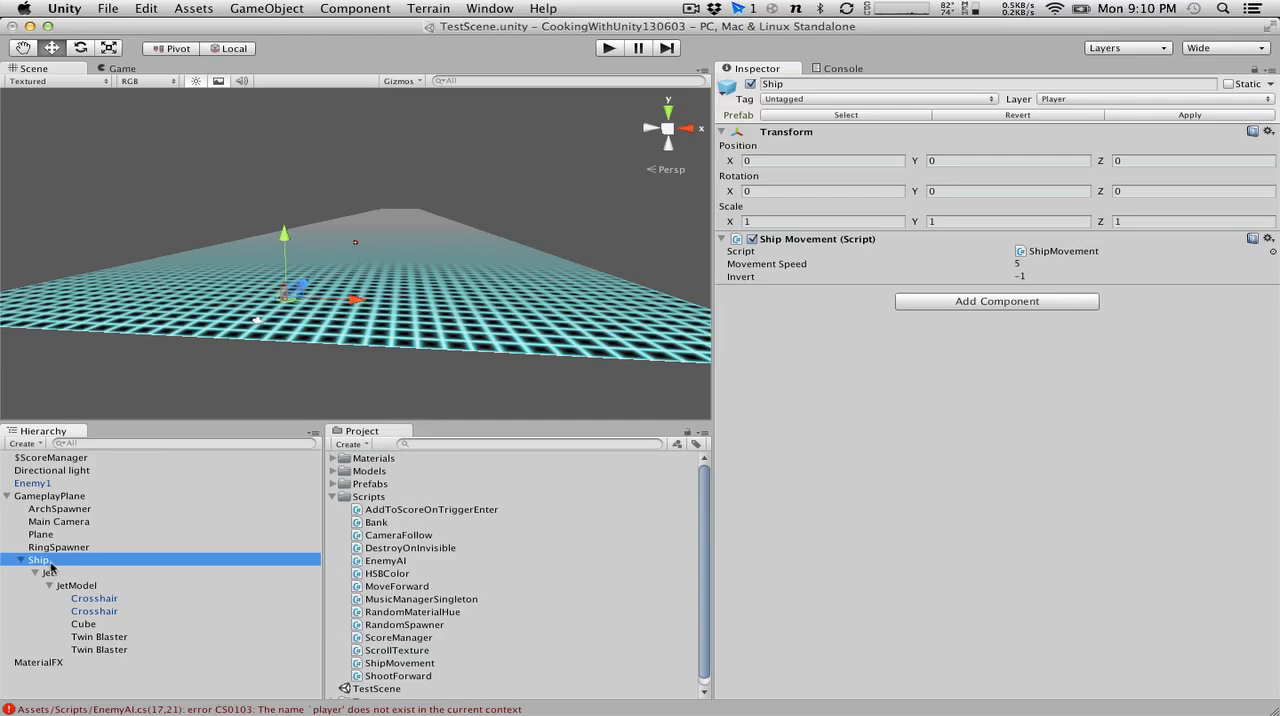
pyautogui.press('Down')
pyautogui.press('Down')
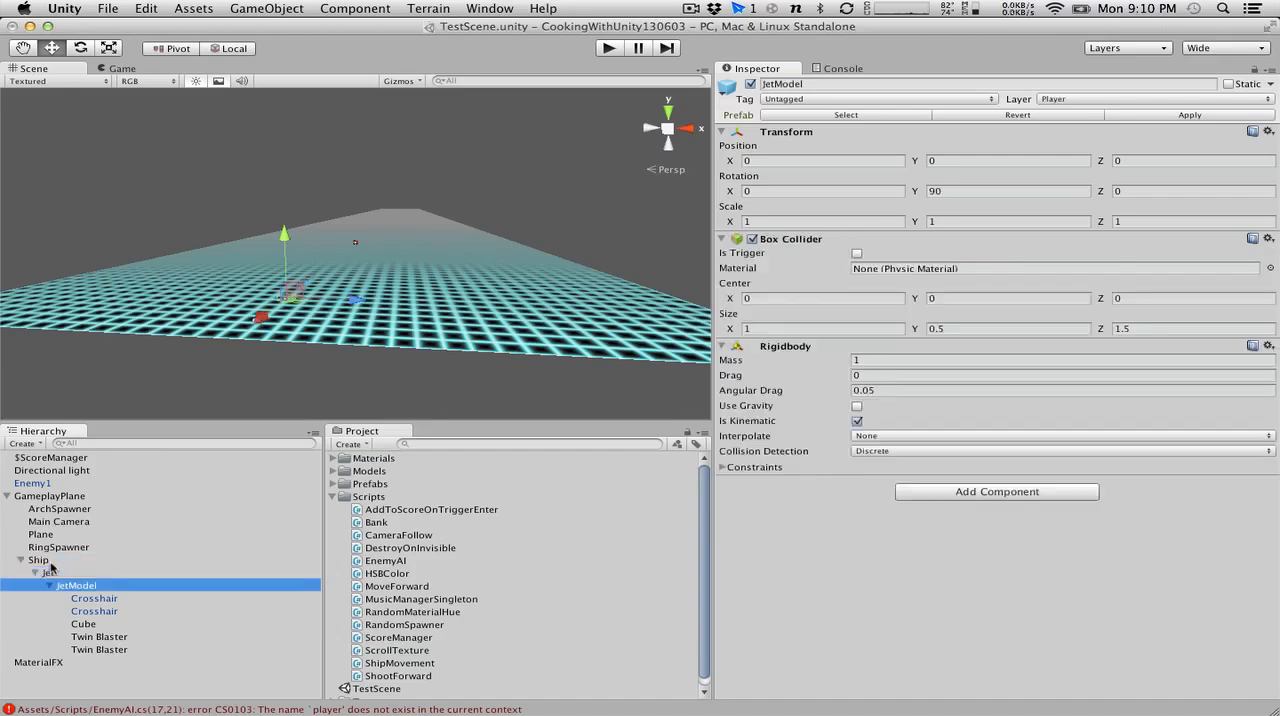
# Assign the Player tag to the Ship object.
pyautogui.click(50, 564)
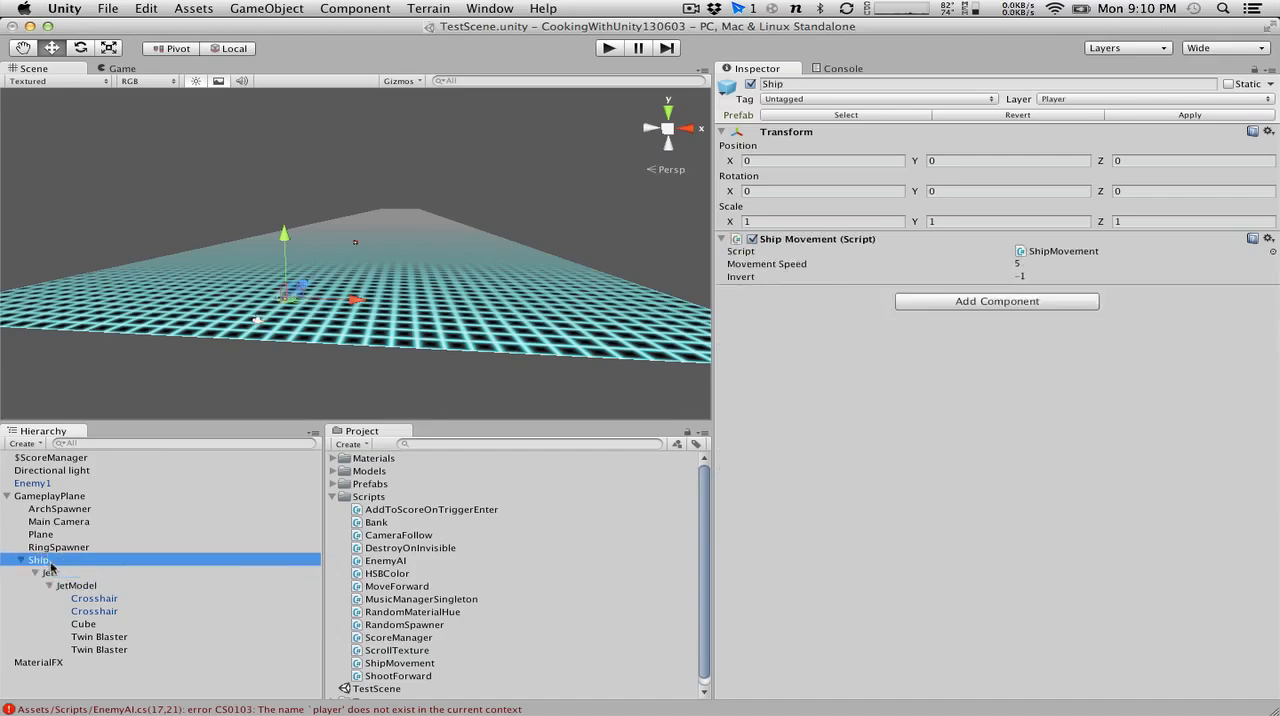
pyautogui.click(797, 100)
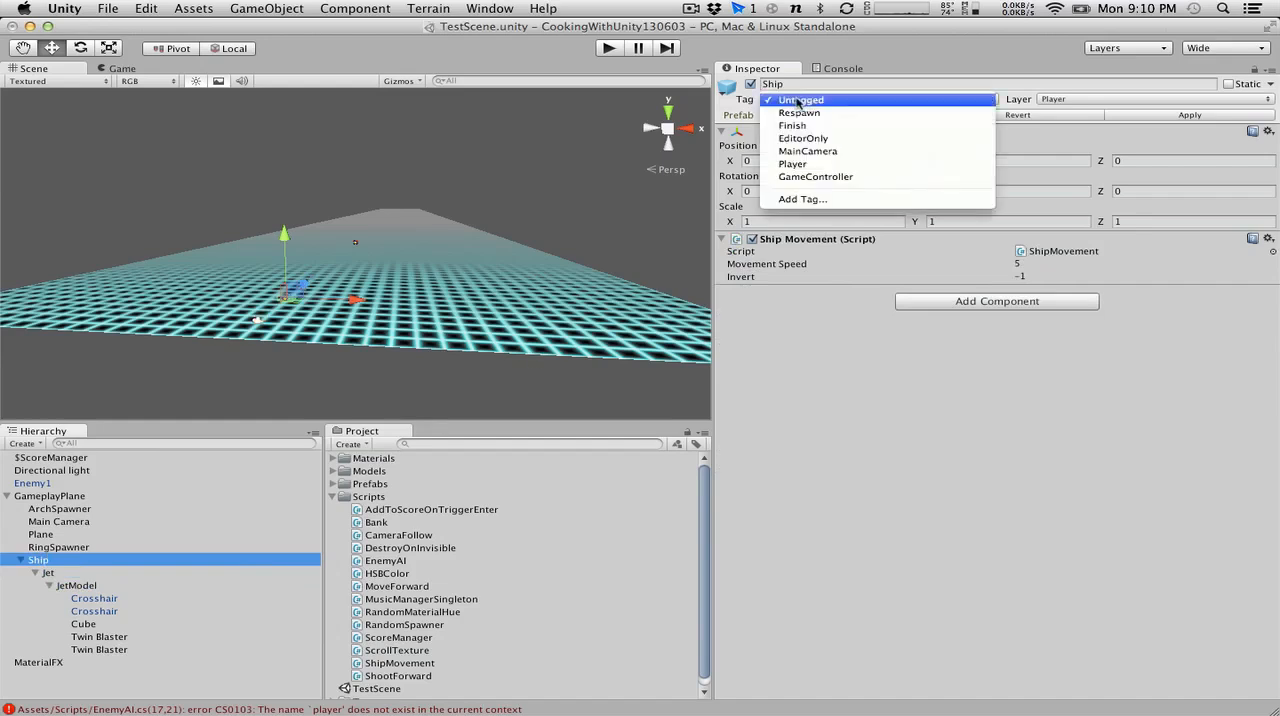
pyautogui.click(817, 164)
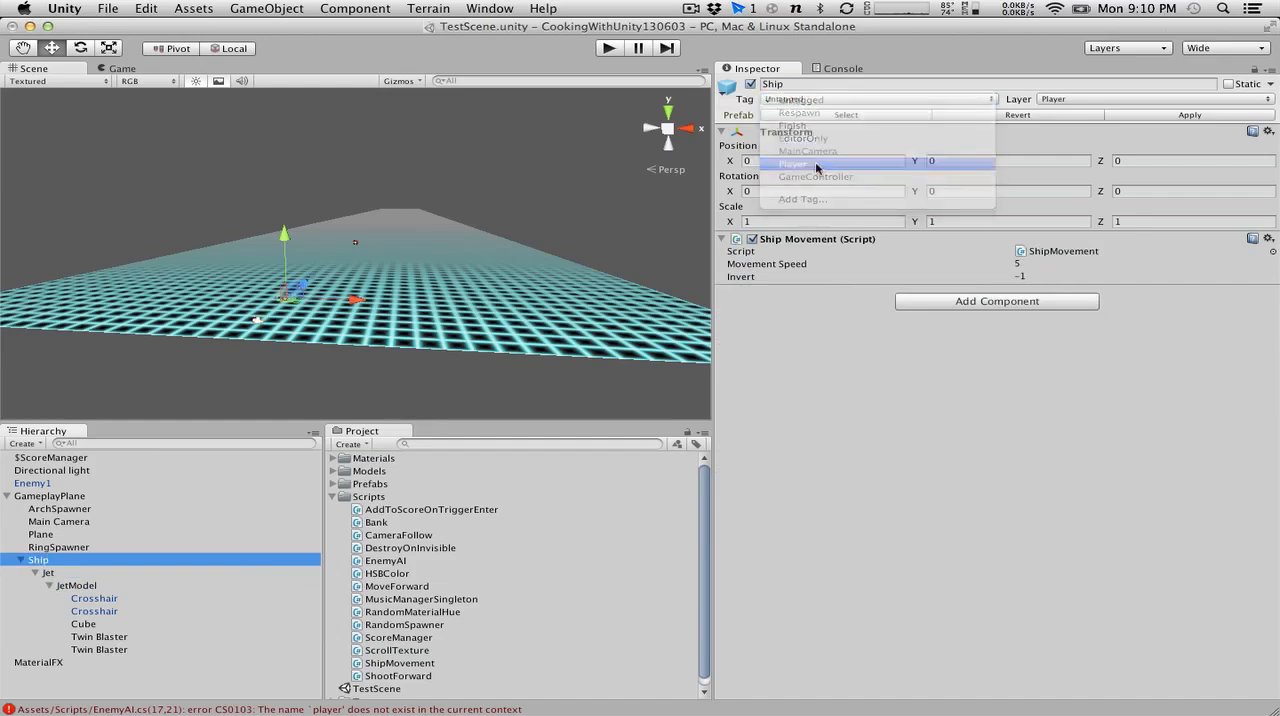
# Check the tags of the Ship object and the objects nested beneath it in the hierarchy.
pyautogui.click(58, 563)
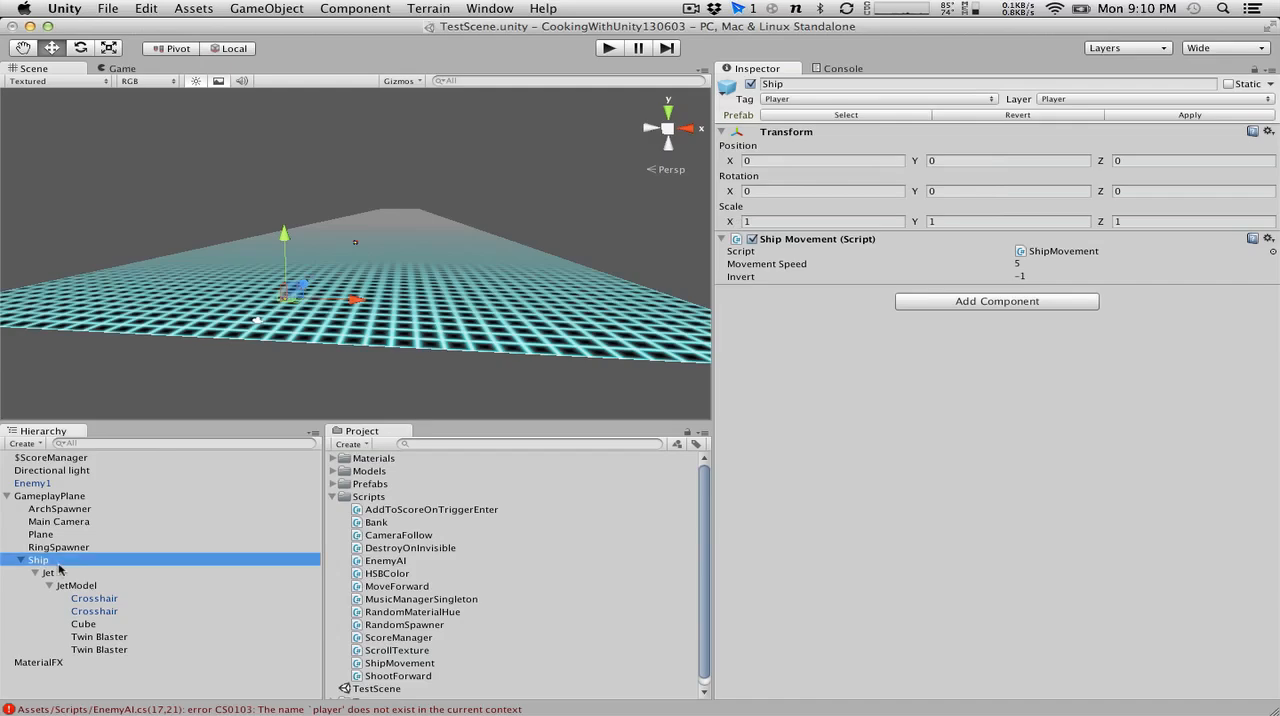
pyautogui.press('Down')
pyautogui.press('Down')
pyautogui.press('Down')
pyautogui.press('Down')
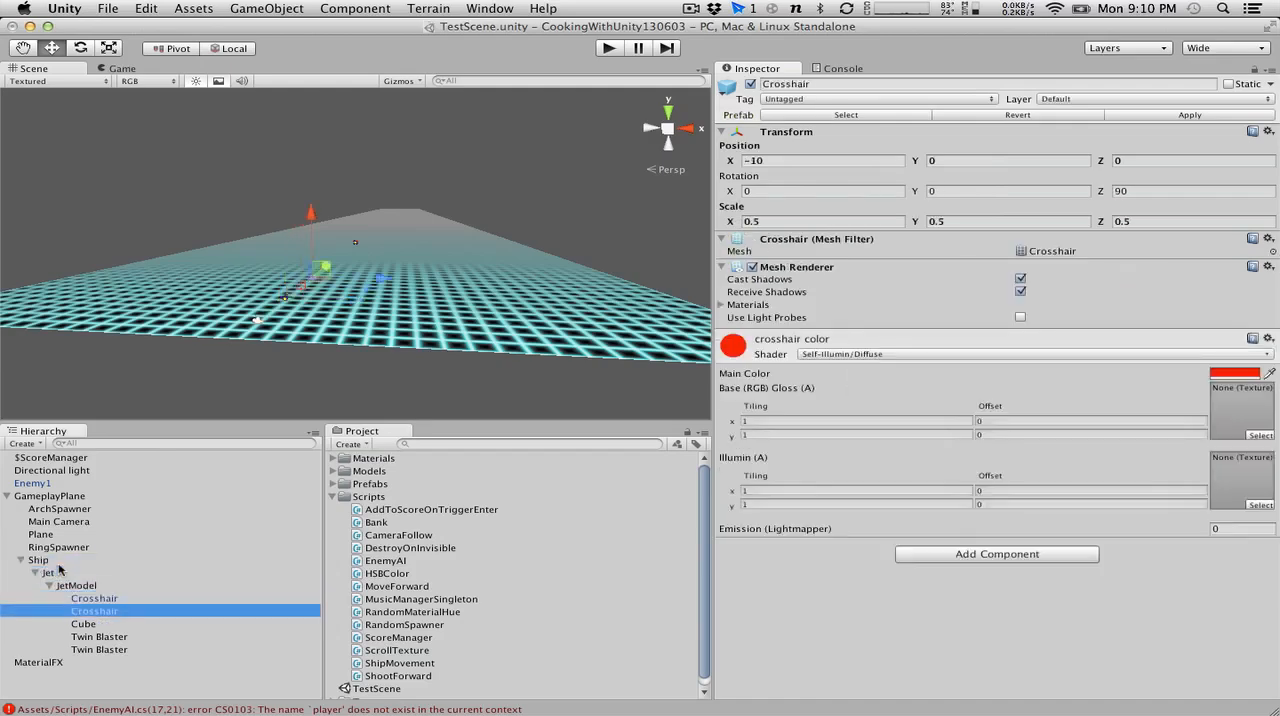
pyautogui.press('Up')
pyautogui.press('Up')
pyautogui.press('Up')
pyautogui.press('Up')
pyautogui.press('Up')
pyautogui.press('Down')
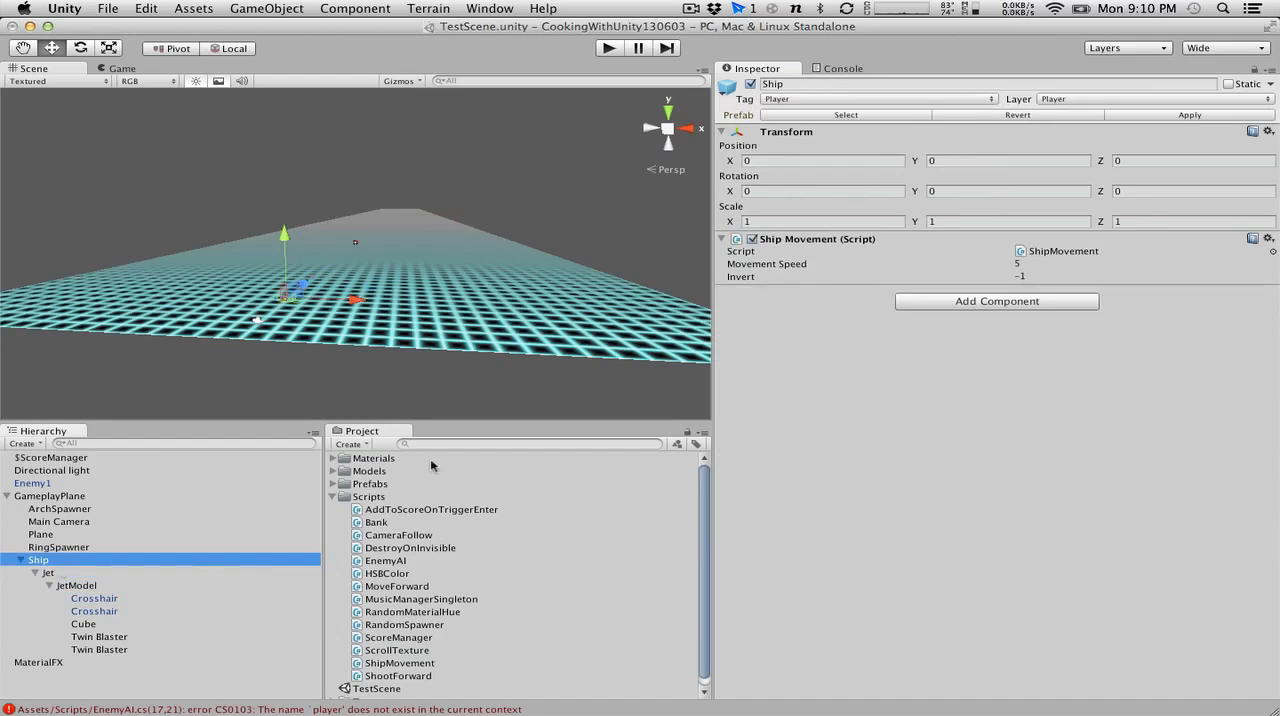
# Switch to MonoDevelop and begin a new line with "Transform" above the if statement in EnemyAI's Update method.
pyautogui.press('super+Tab')
pyautogui.click(240, 358)
pyautogui.click(209, 252)
pyautogui.click(218, 316)
pyautogui.press('Return')
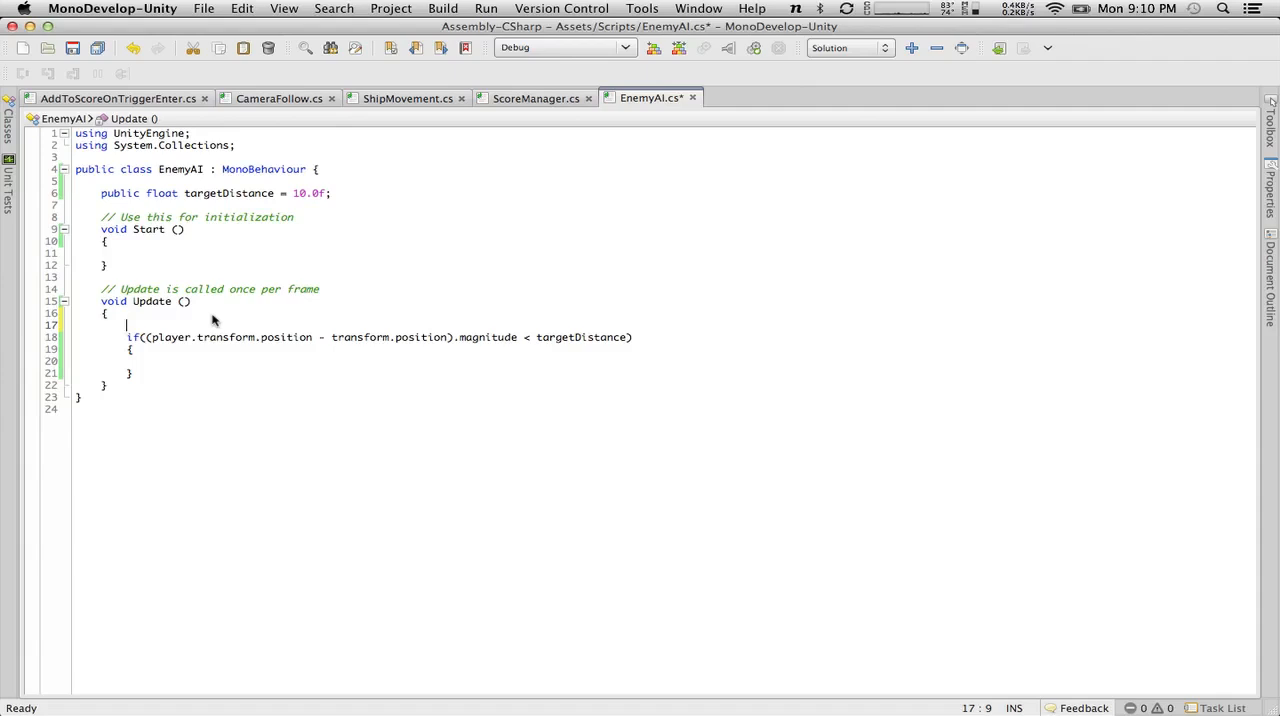
pyautogui.write('Transform.')
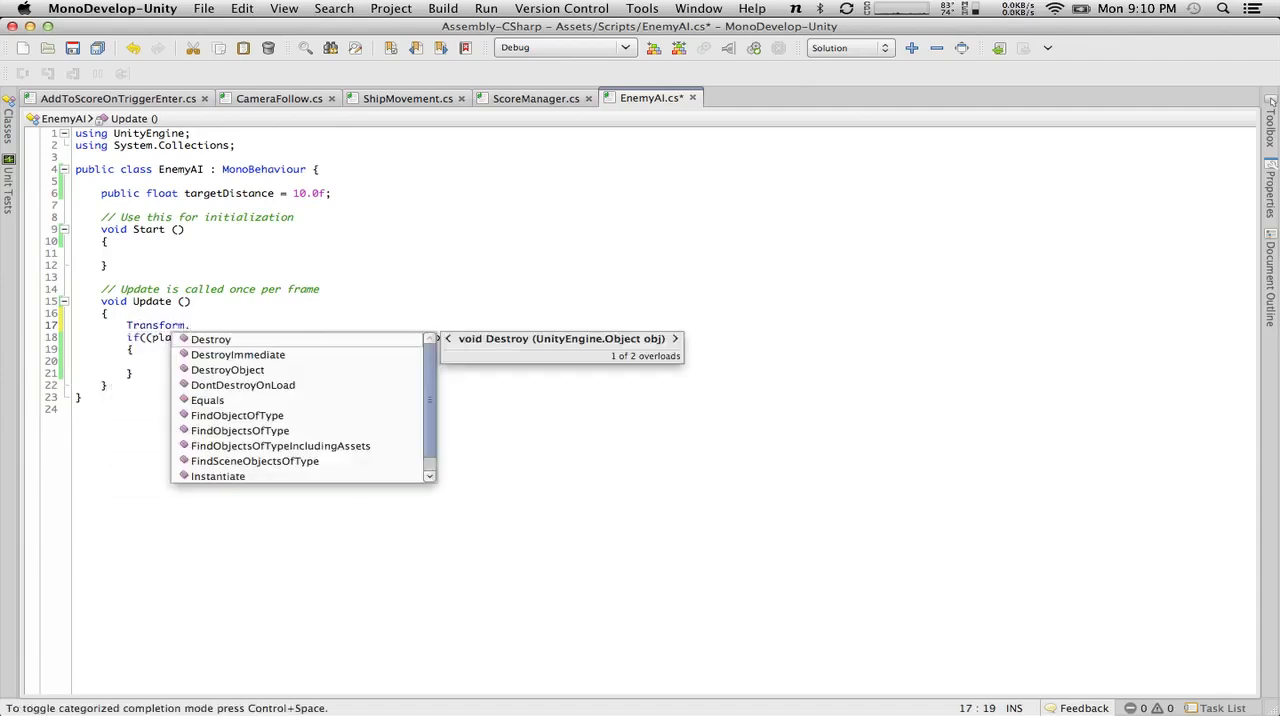
pyautogui.press('BackSpace')
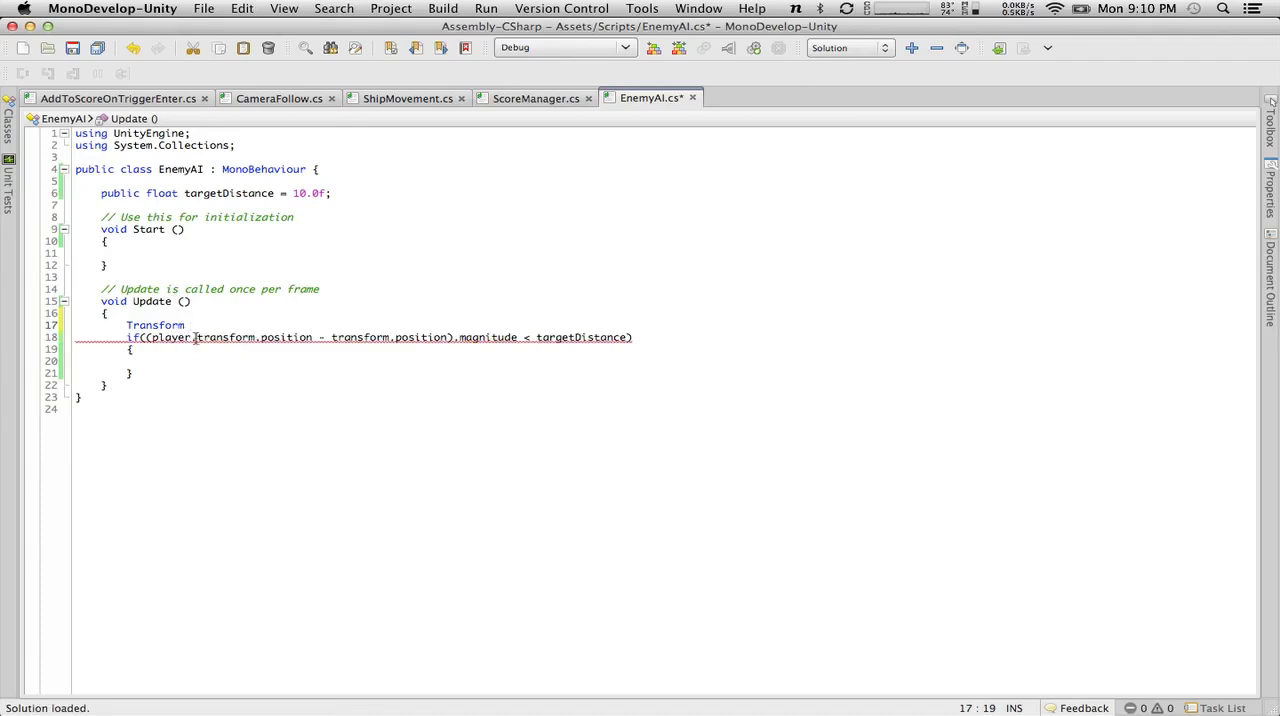
# Replace "Transform" with "GameObject player = GameObject.FindGameObjectWithTag("Player");" and save the script.
pyautogui.moveTo(192, 325); pyautogui.dragTo(126, 325)
pyautogui.write('Gam')
pyautogui.press('Return')
pyautogui.write('player = Gam')
pyautogui.press('Return')
pyautogui.write('.find')
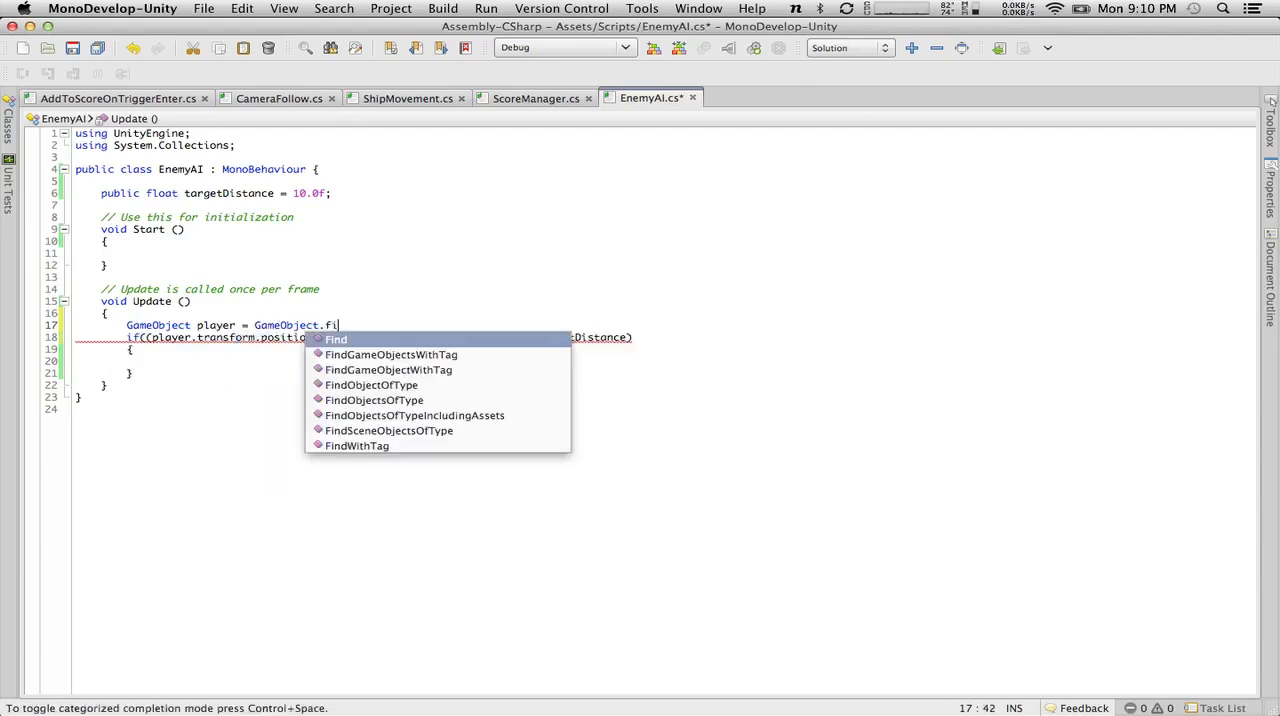
pyautogui.press('Down')
pyautogui.press('Down')
pyautogui.press('Return')
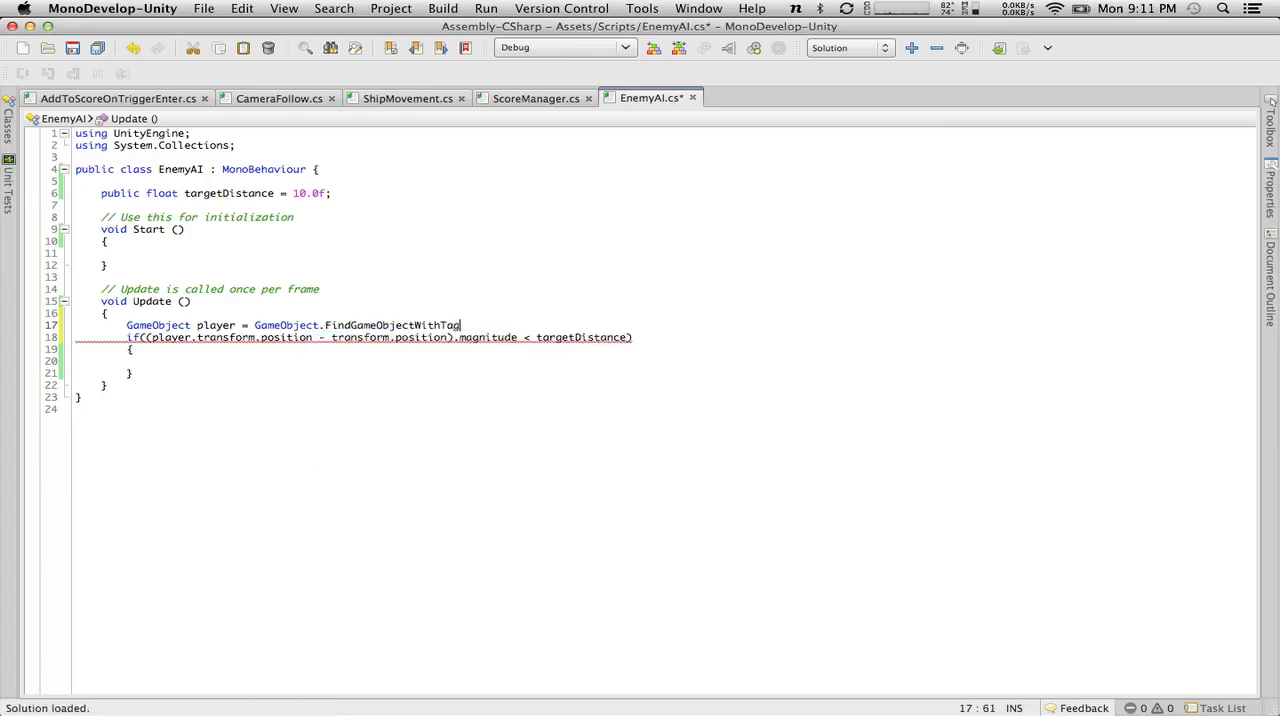
pyautogui.write('("P')
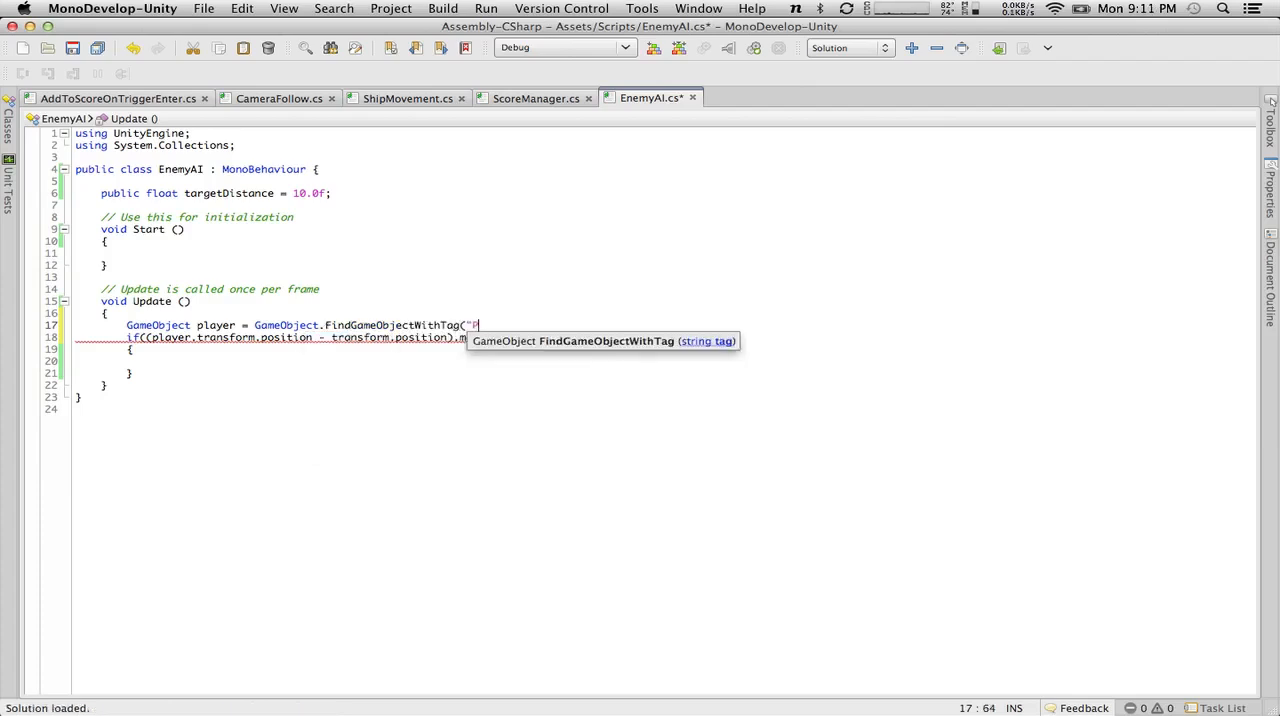
pyautogui.write('layer");')
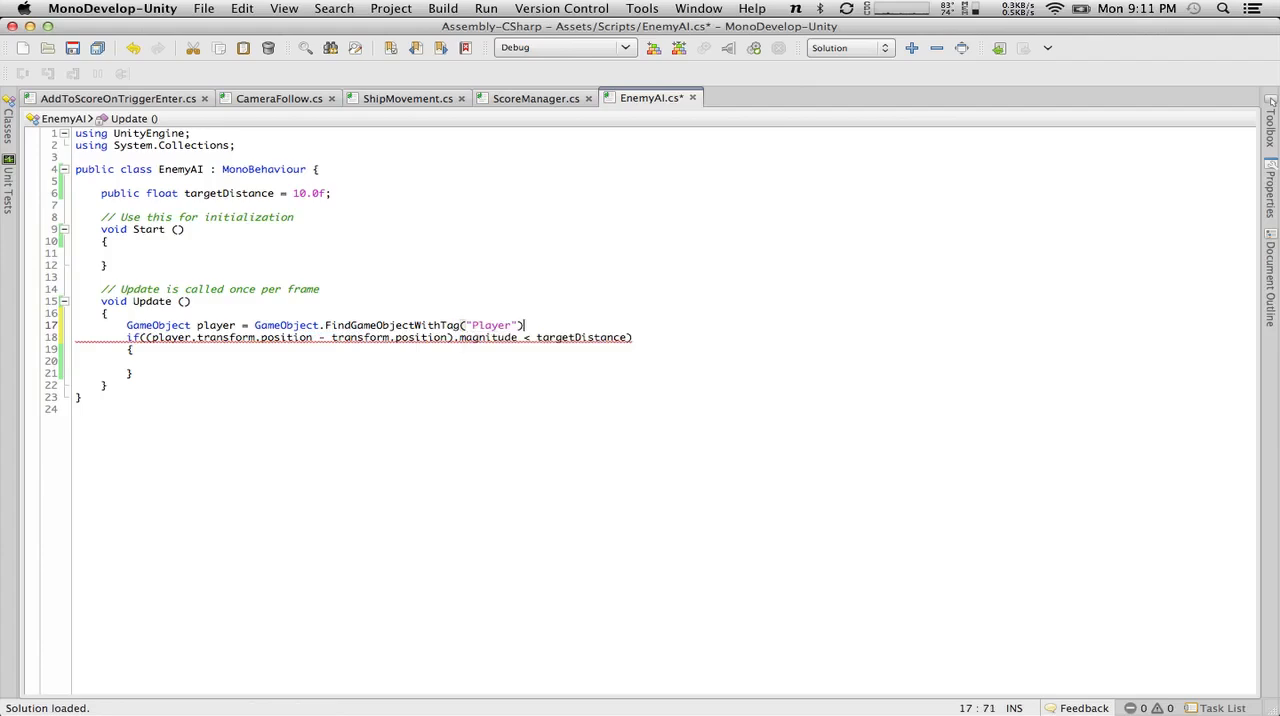
pyautogui.click(72, 48)
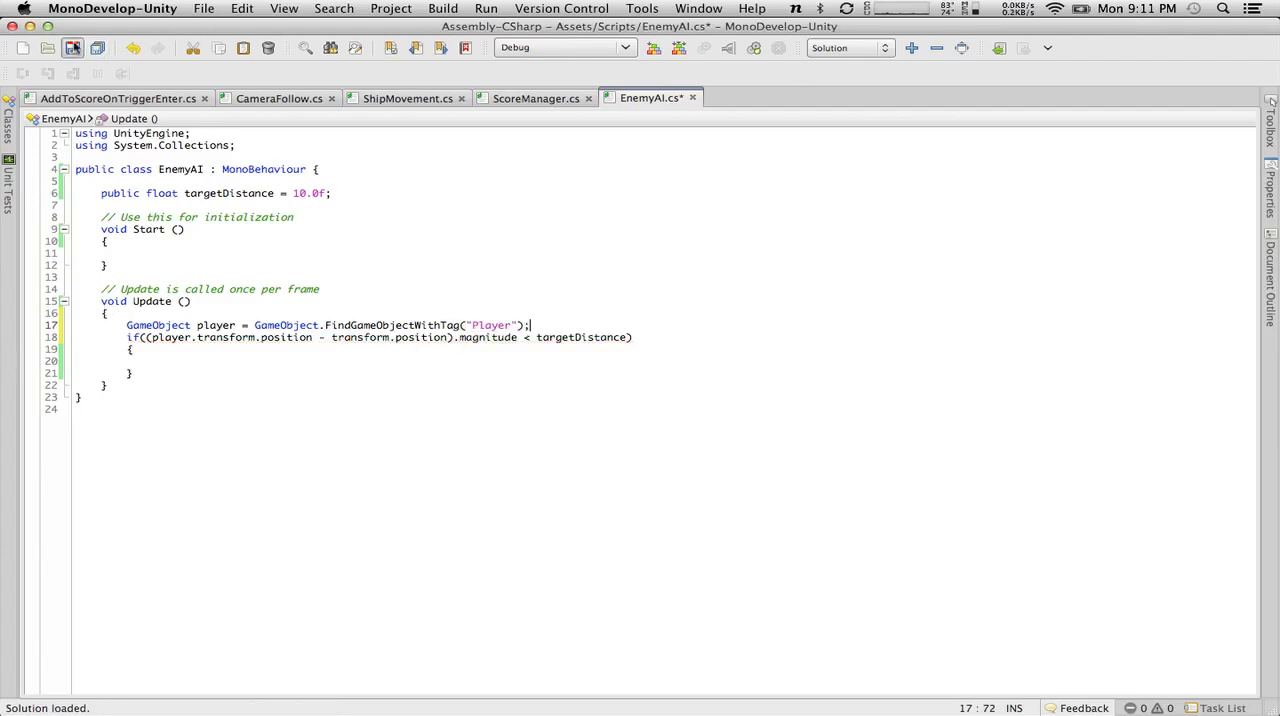
# Change the comparison operator before targetDistance in the if condition to "<=".
pyautogui.click(230, 364)
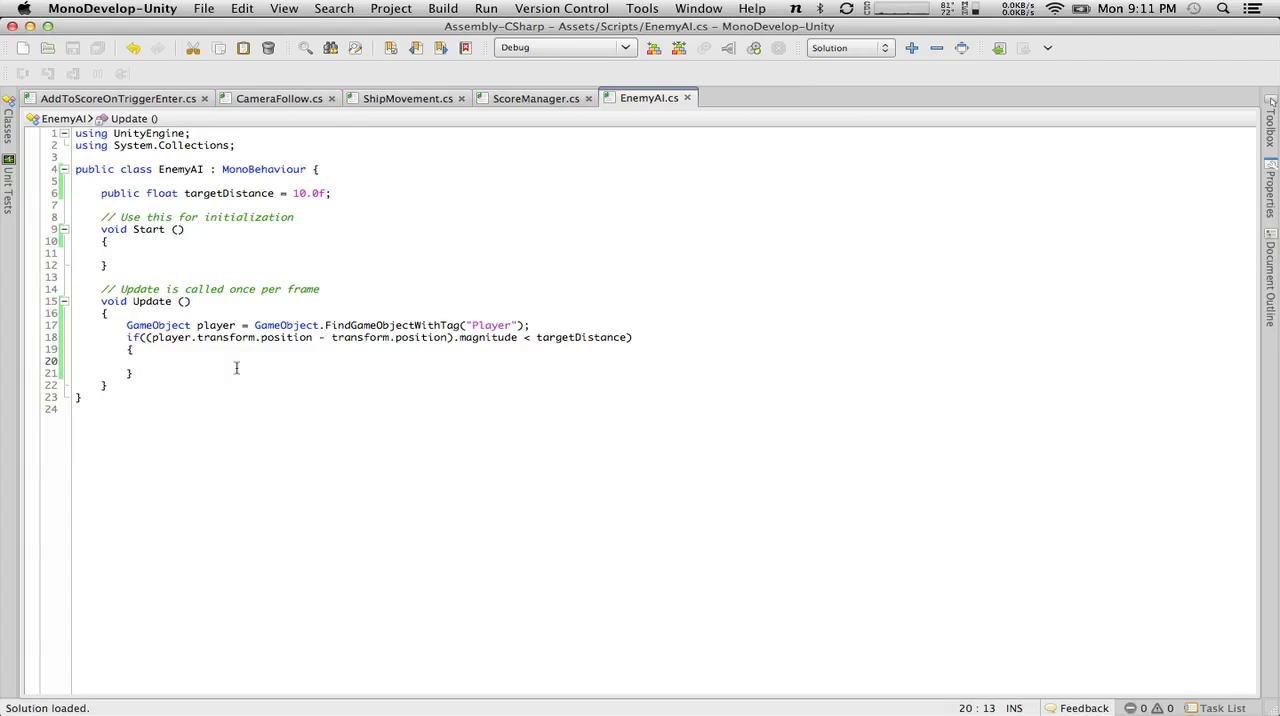
pyautogui.click(531, 338)
pyautogui.write('=')
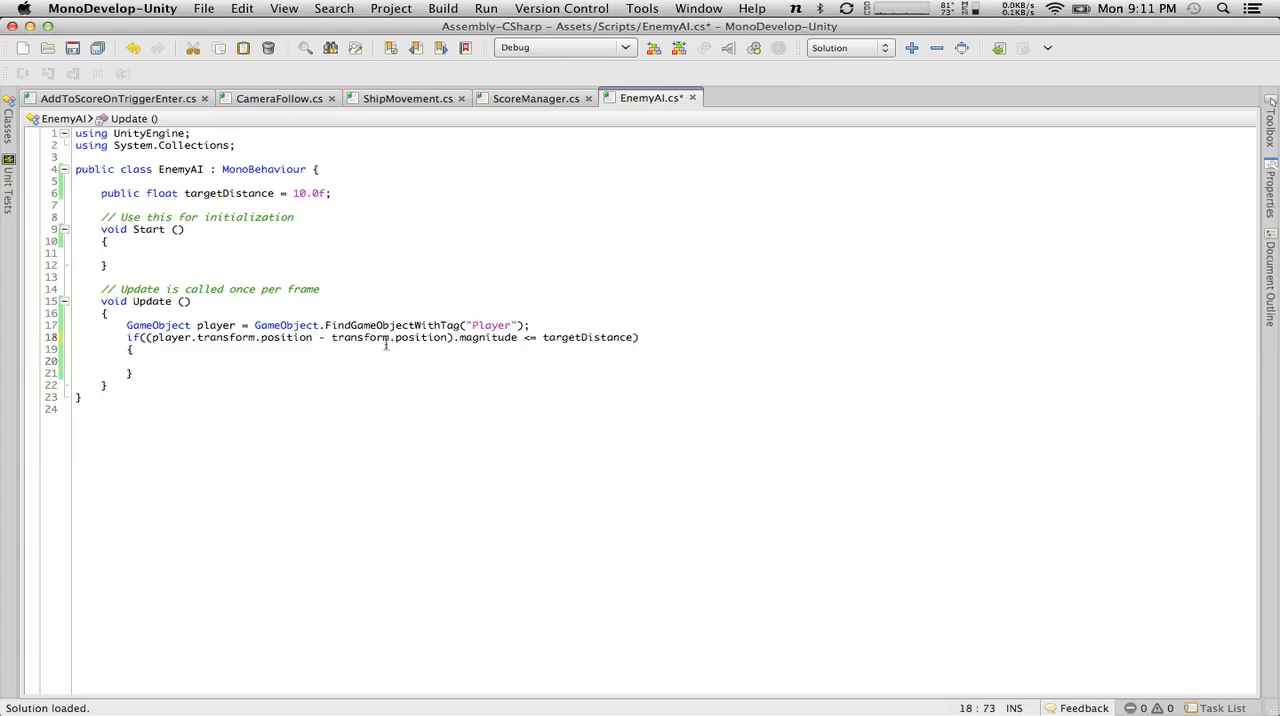
pyautogui.click(310, 358)
# Rename the Update method to LateUpdate and save the EnemyAI script.
pyautogui.click(134, 302)
pyautogui.write('Late')
pyautogui.click(283, 362)
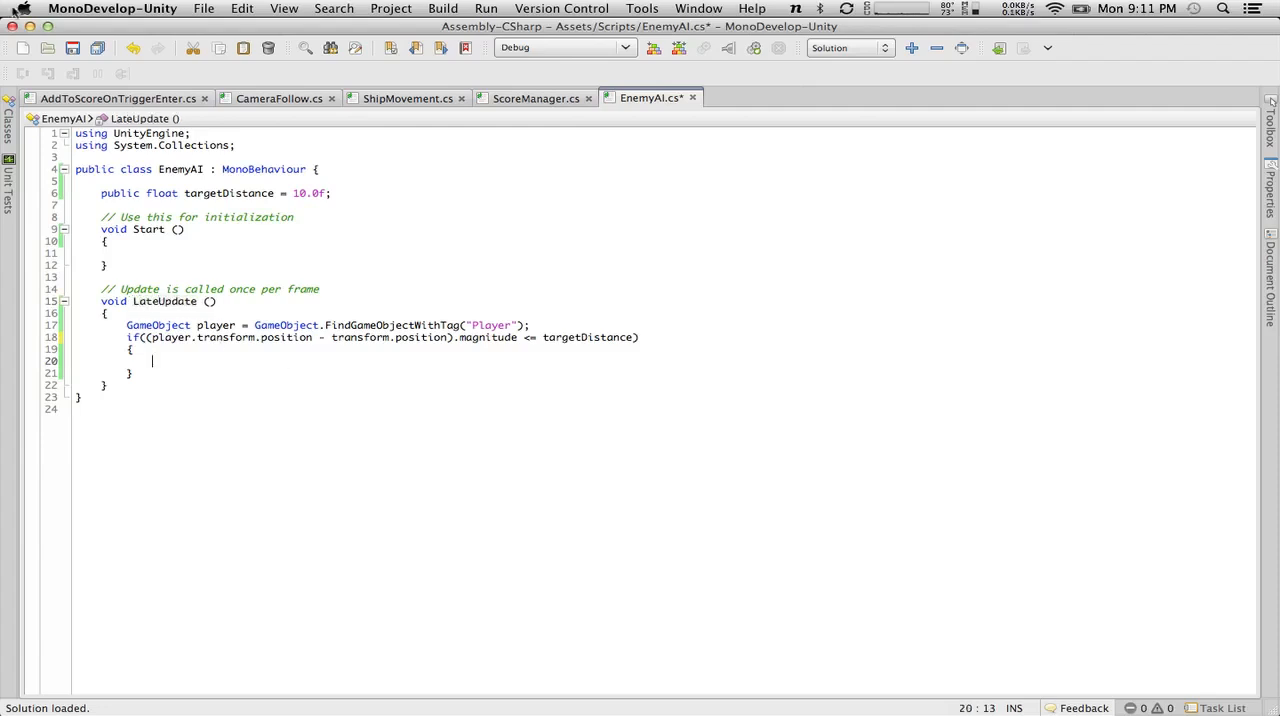
pyautogui.click(73, 52)
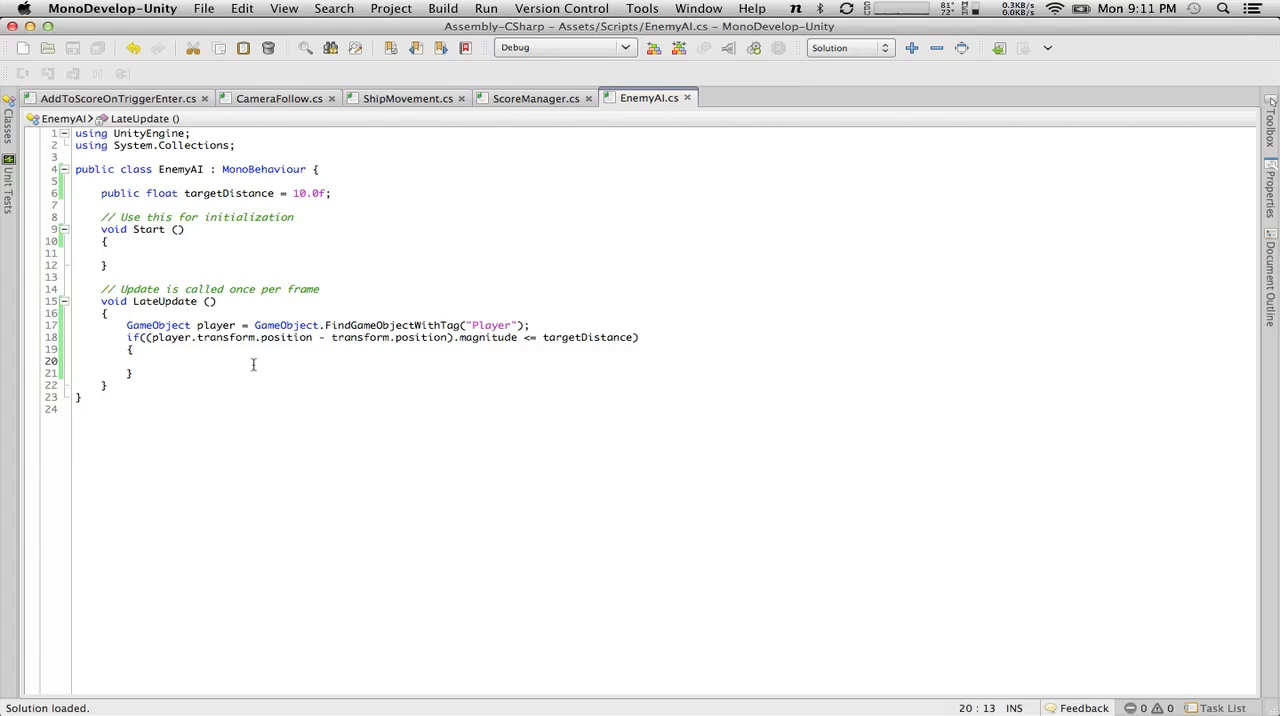
pyautogui.write('transform.;')
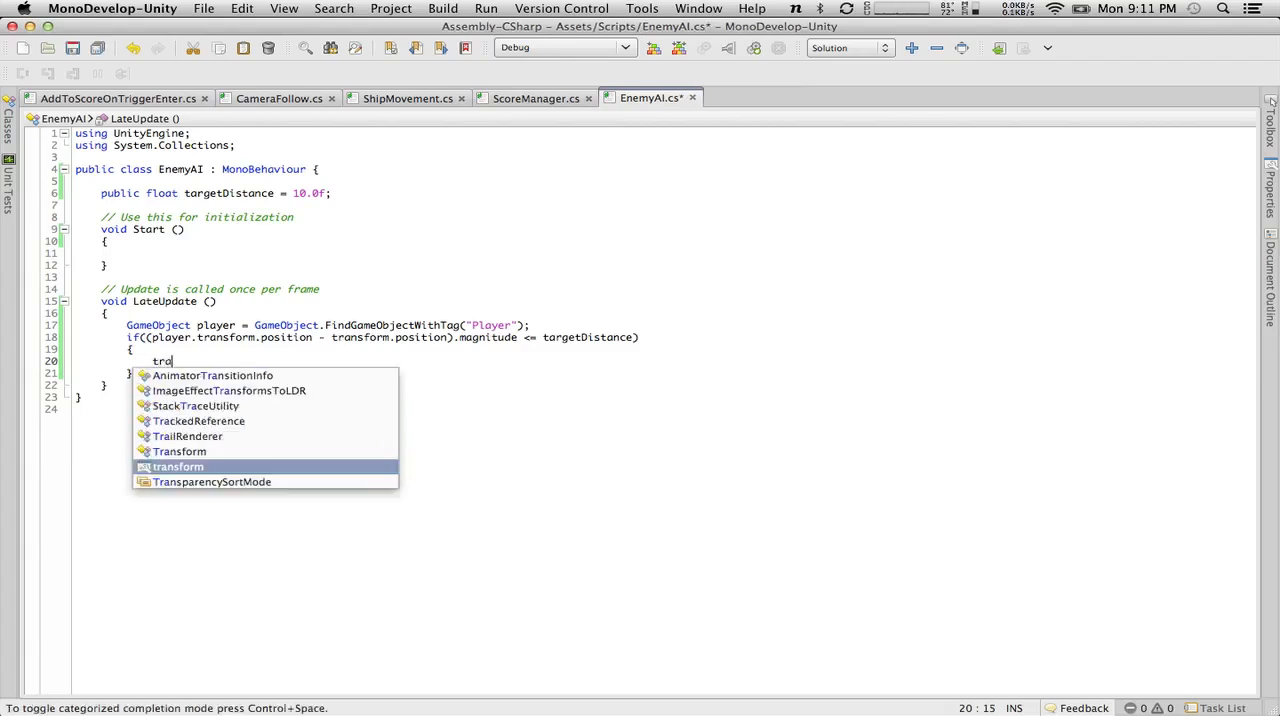
pyautogui.press('BackSpace')
pyautogui.write('pos')
pyautogui.press('BackSpace')
pyautogui.press('BackSpace')
pyautogui.press('BackSpace')
pyautogui.press('BackSpace')
pyautogui.write('.position')
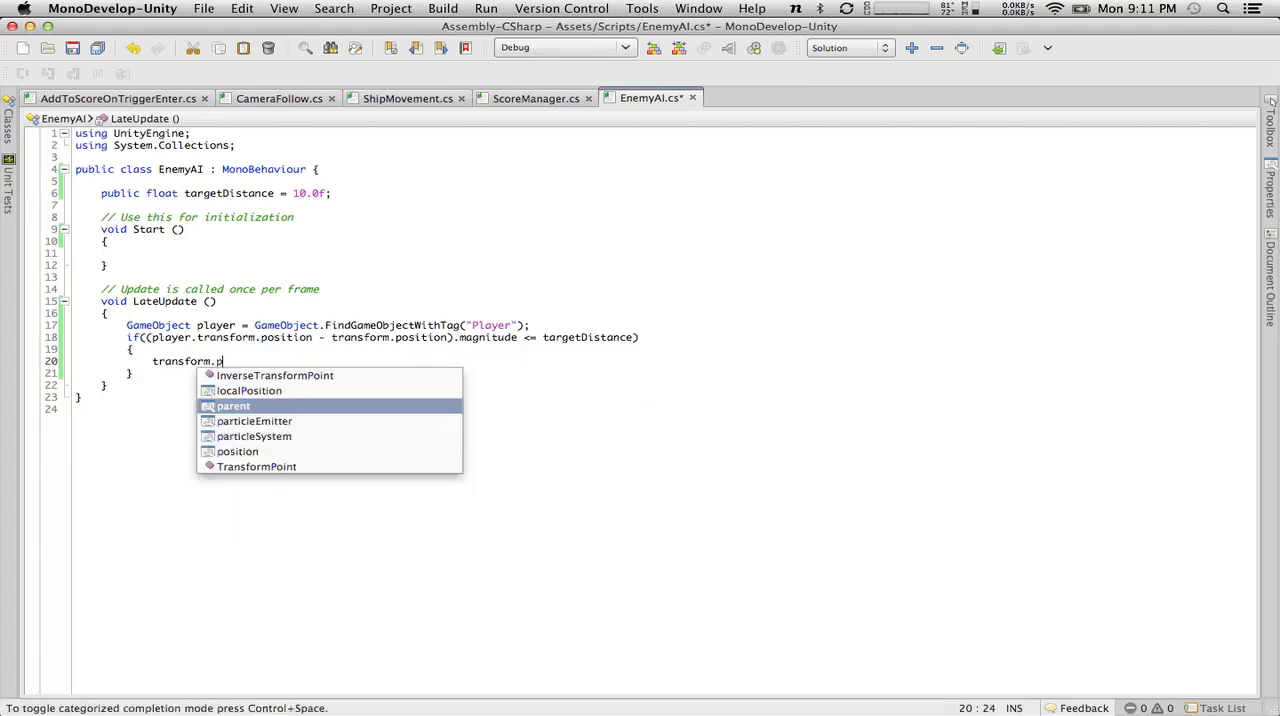
pyautogui.press('Return')
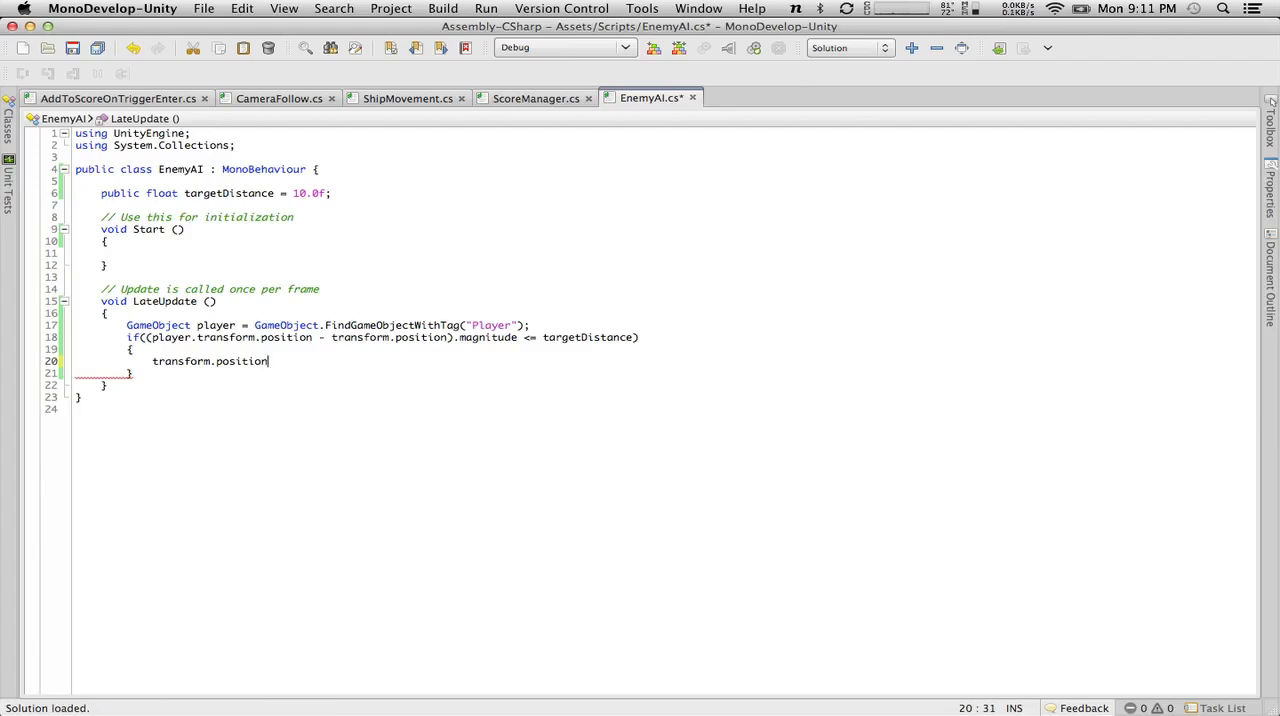
pyautogui.write('.')
pyautogui.press('BackSpace')
pyautogui.moveTo(270, 361); pyautogui.dragTo(150, 361)
pyautogui.press('BackSpace')
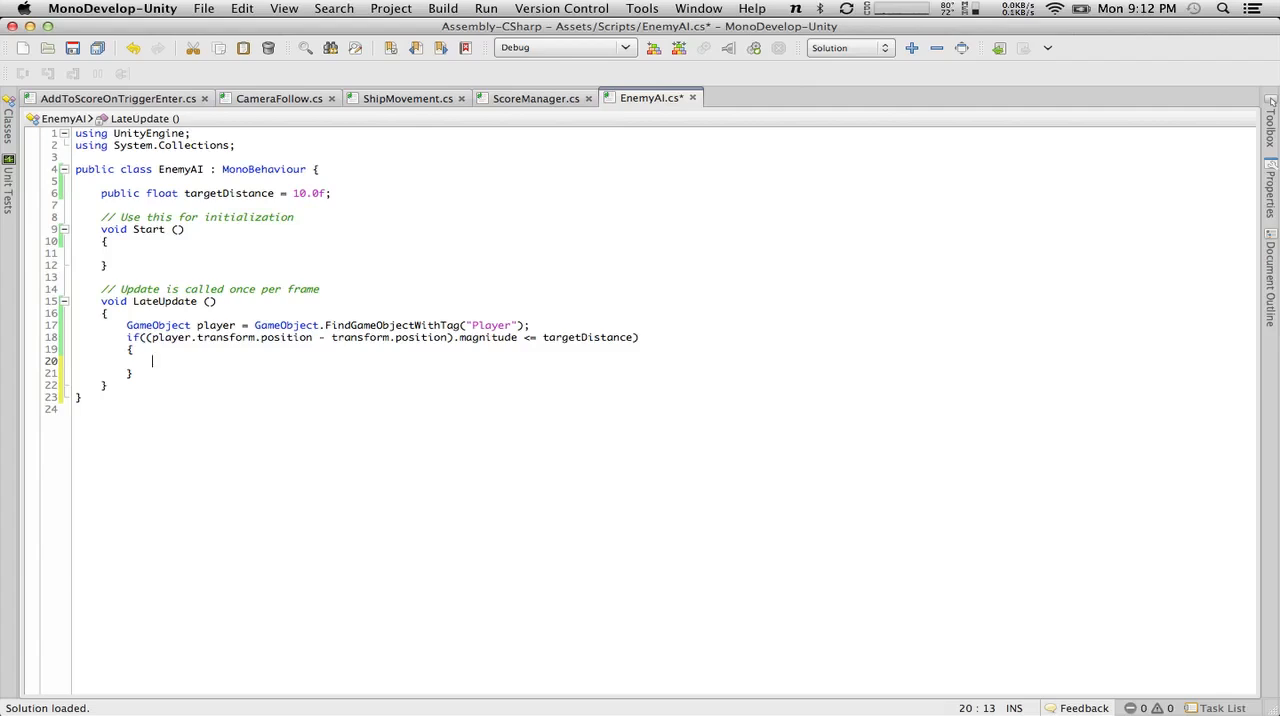
# Declare "Vector3 newPosition = transform.position;" inside the if block.
pyautogui.write('Vec')
pyautogui.press('Down')
pyautogui.press('Return')
pyautogui.write('newPositi')
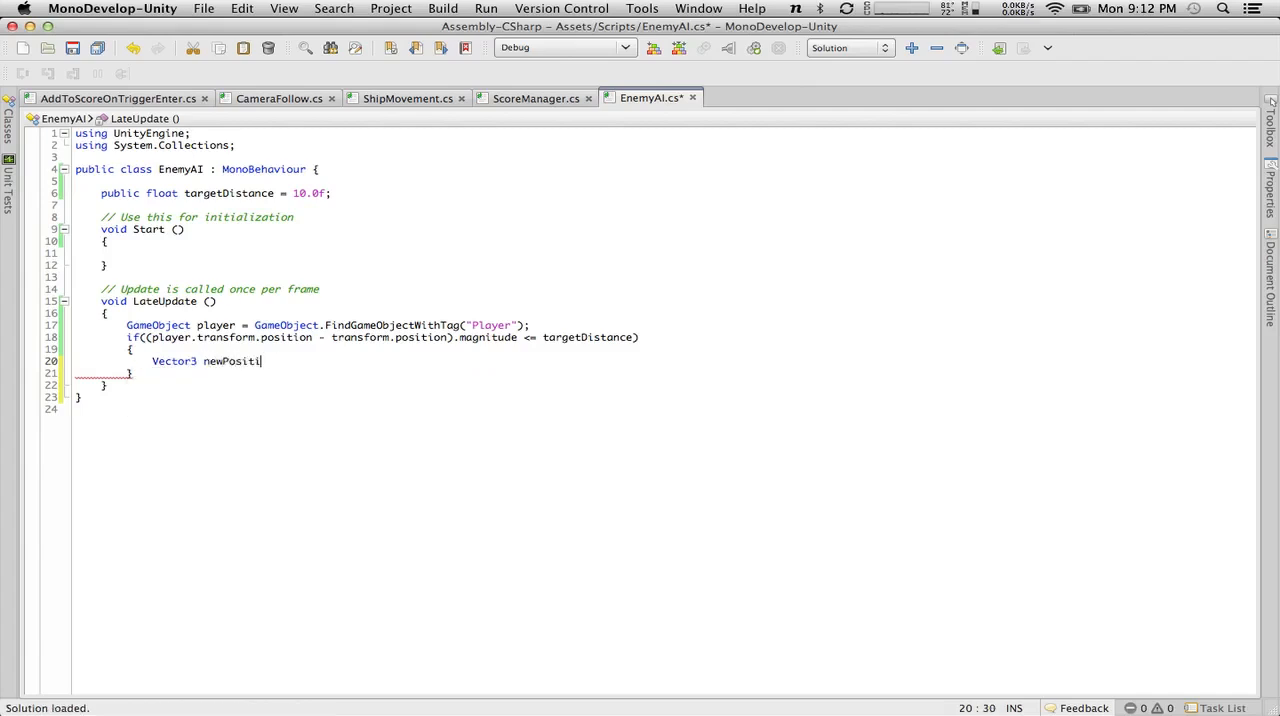
pyautogui.write('on = transform.')
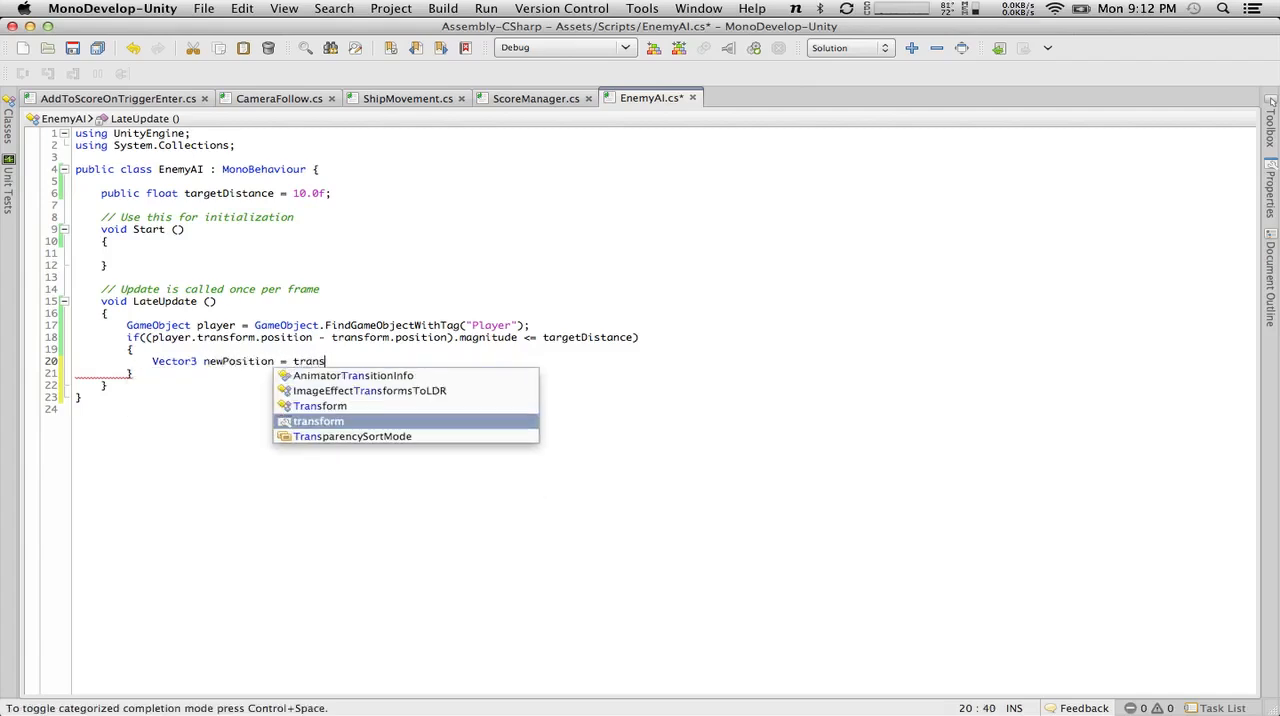
pyautogui.press('BackSpace')
pyautogui.press('BackSpace')
pyautogui.press('BackSpace')
pyautogui.press('BackSpace')
pyautogui.press('BackSpace')
pyautogui.press('BackSpace')
pyautogui.press('BackSpace')
pyautogui.press('BackSpace')
pyautogui.press('BackSpace')
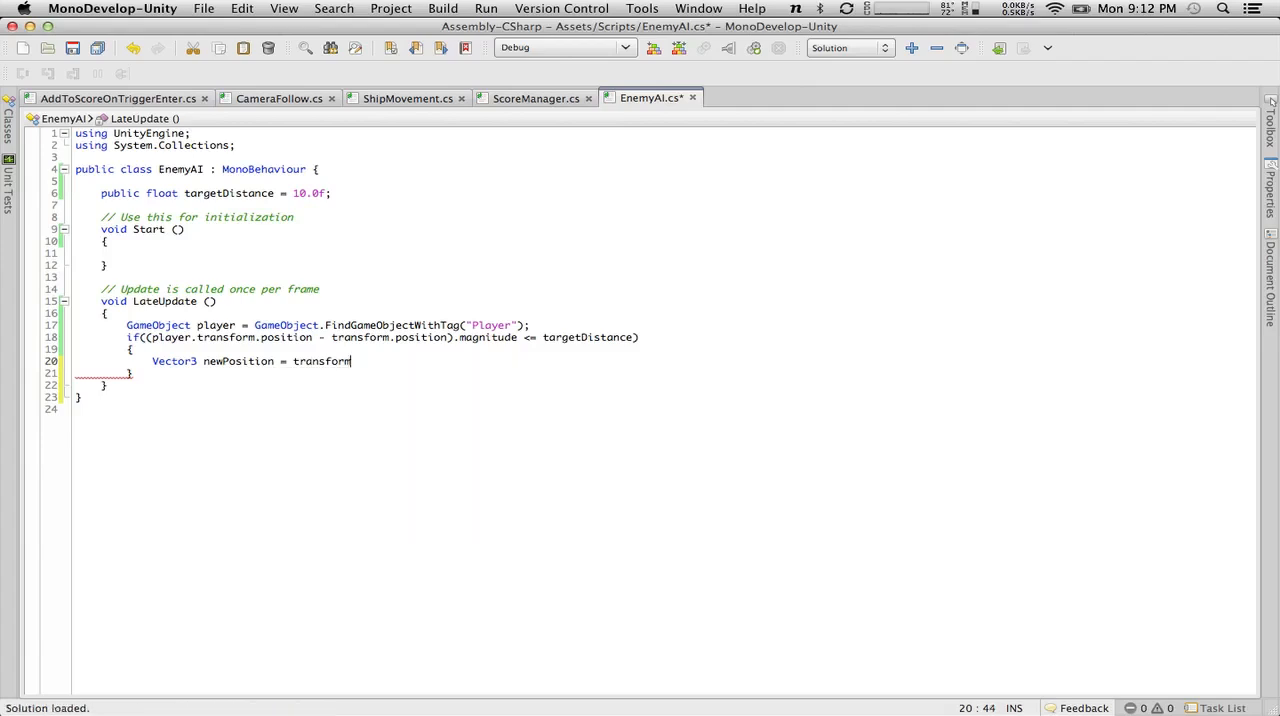
pyautogui.write('transform.position;')
# Below the newPosition declaration, add the line "newPosition.z = player.transform.position.z + targetDistance;".
pyautogui.press('Return')
pyautogui.write('newPosi')
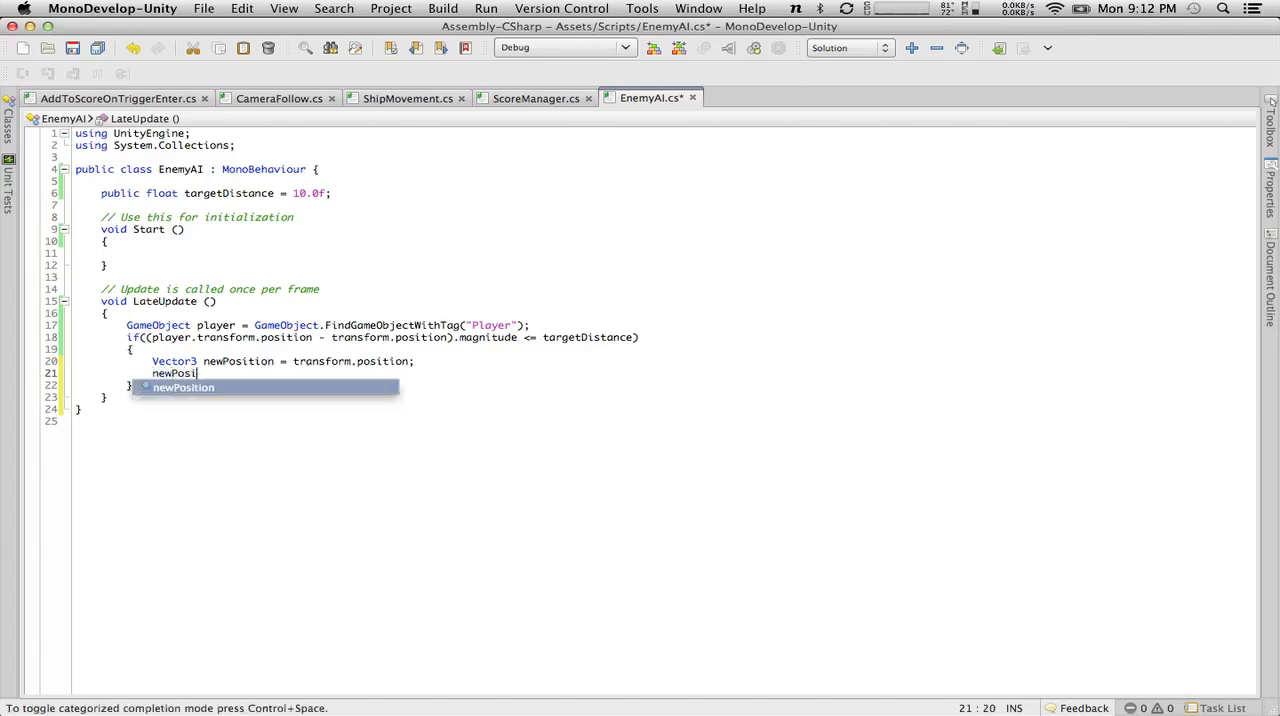
pyautogui.write('tion.z = ')
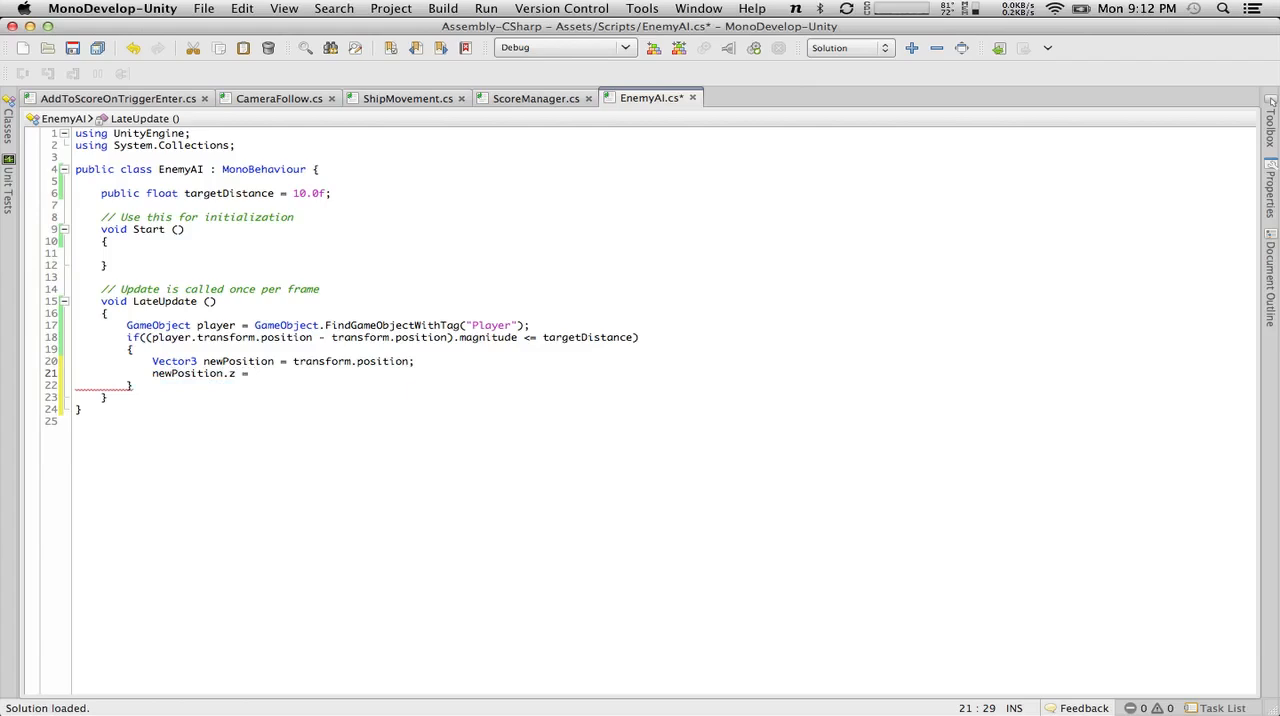
pyautogui.write('player.transo')
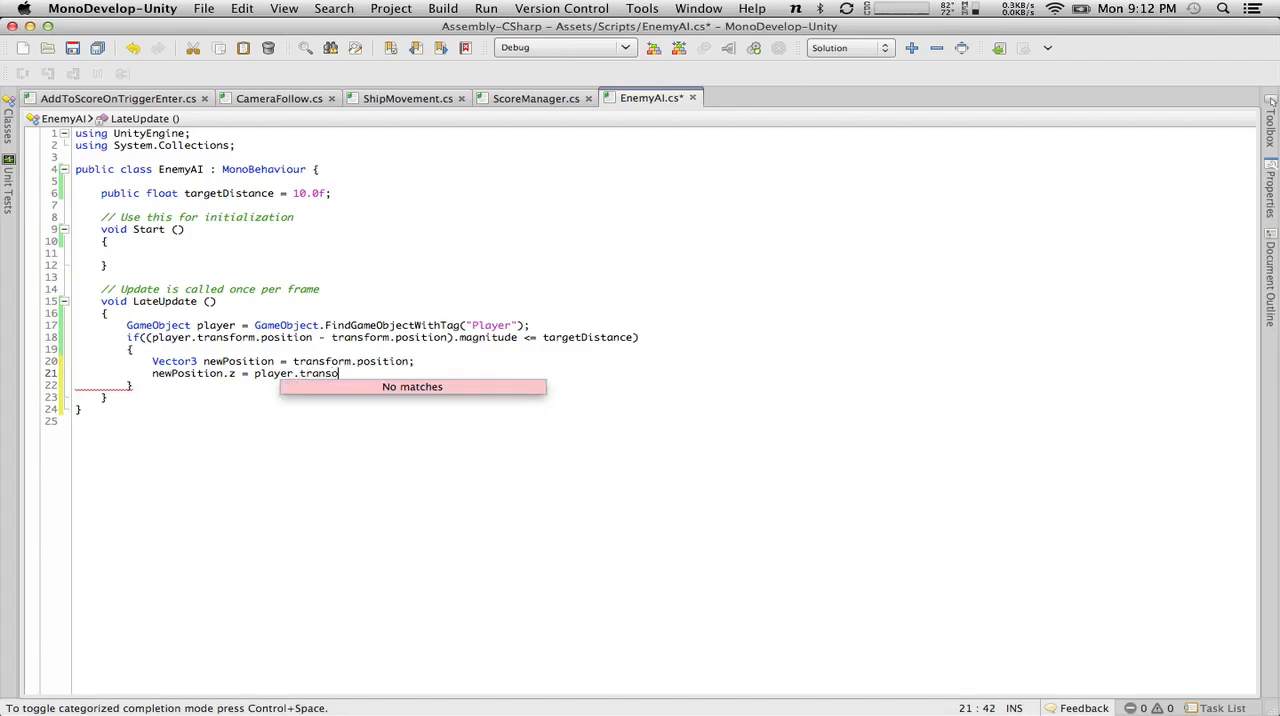
pyautogui.press('BackSpace')
pyautogui.press('Return')
pyautogui.write('.po')
pyautogui.press('Return')
pyautogui.write('.z')
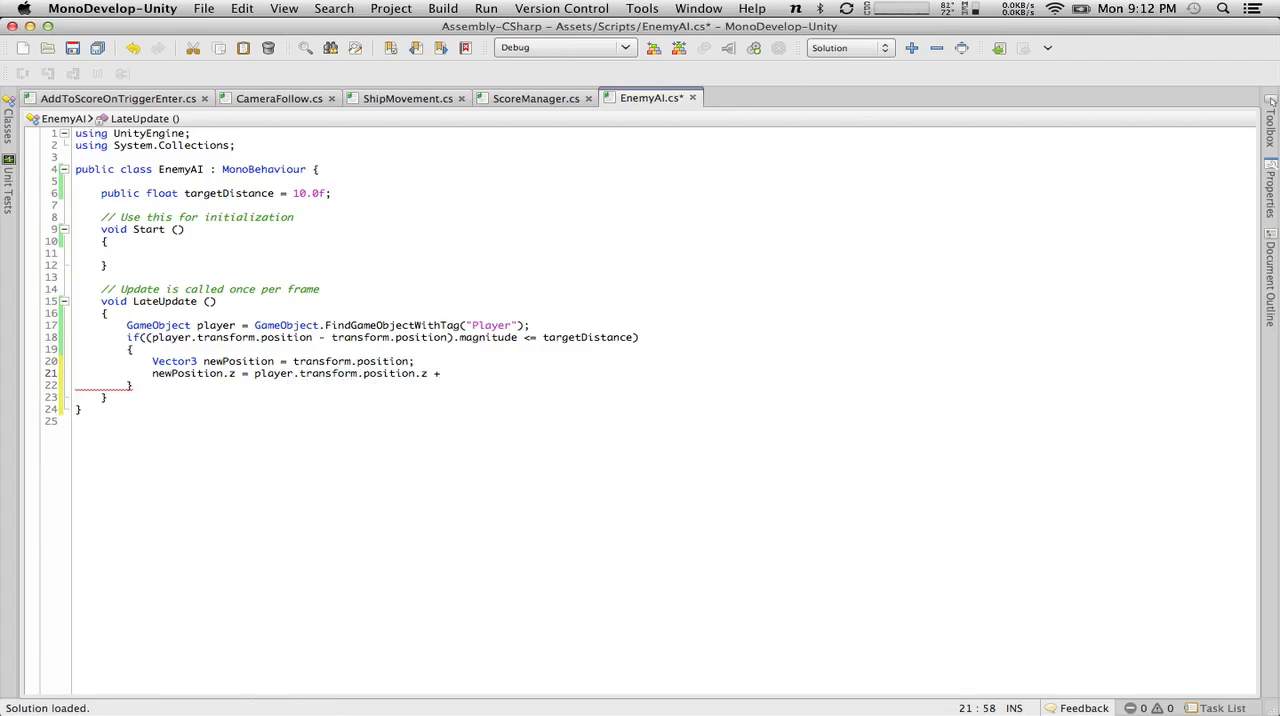
pyautogui.write('+ targe')
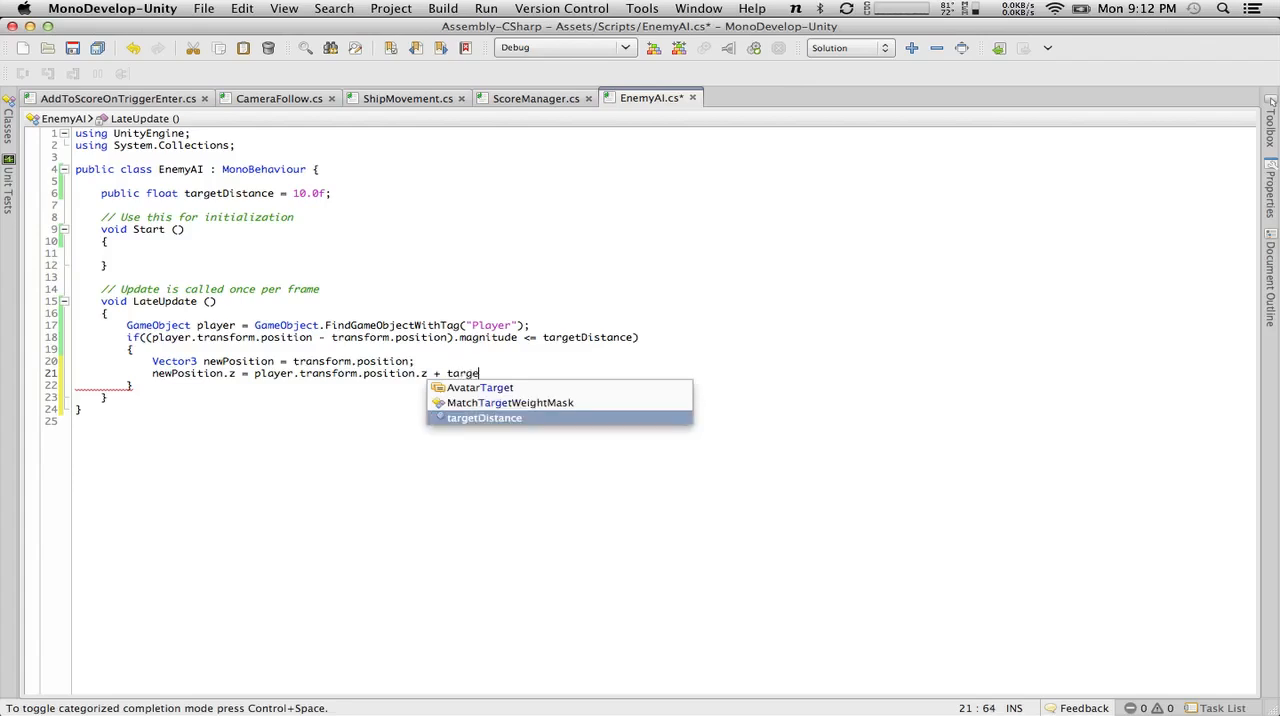
pyautogui.press('Return')
pyautogui.press('Return')
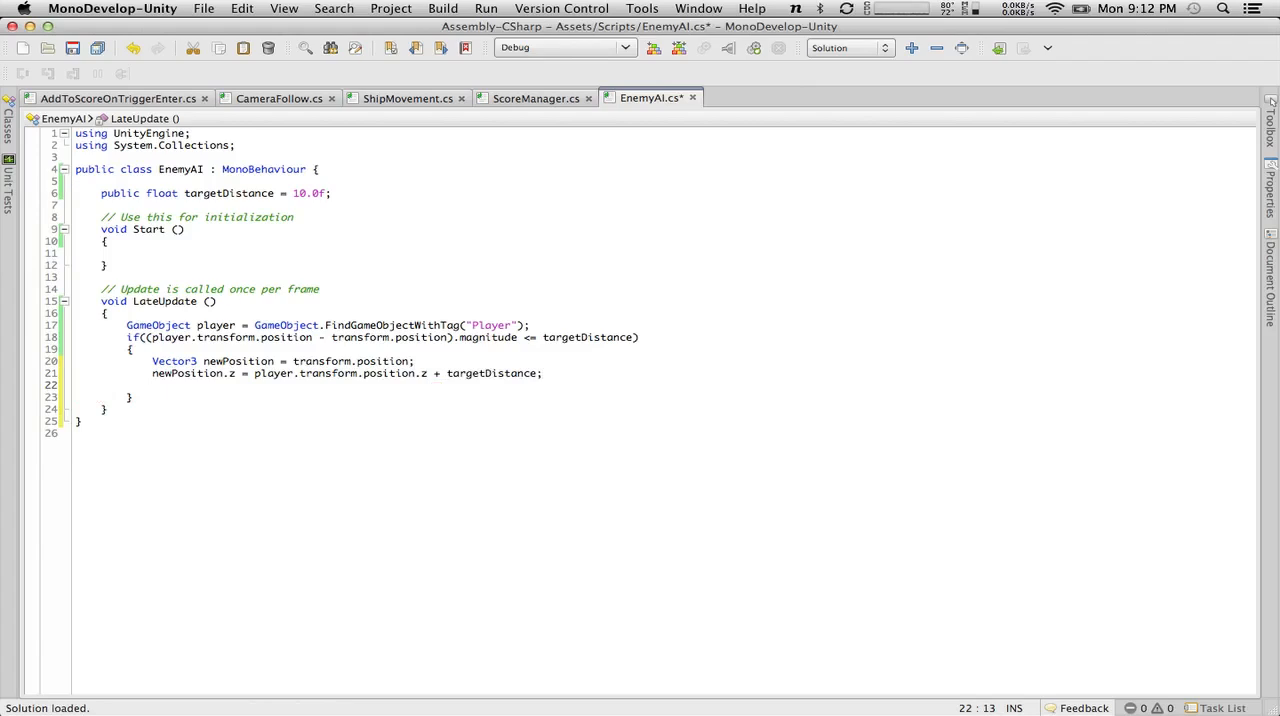
# Add "transform.position = newPosition;" as the last line of the if block and save the EnemyAI script.
pyautogui.write('transf')
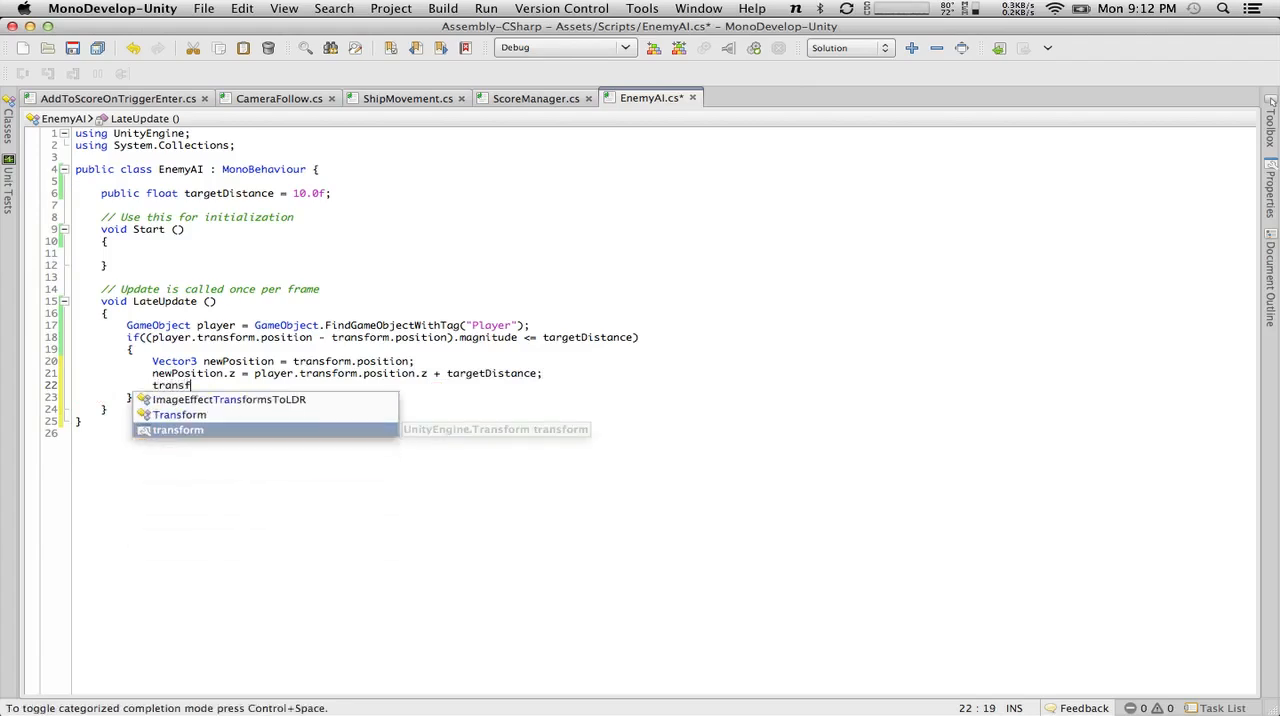
pyautogui.write('orm.position = new')
pyautogui.press('Down')
pyautogui.press('Return')
pyautogui.write(';')
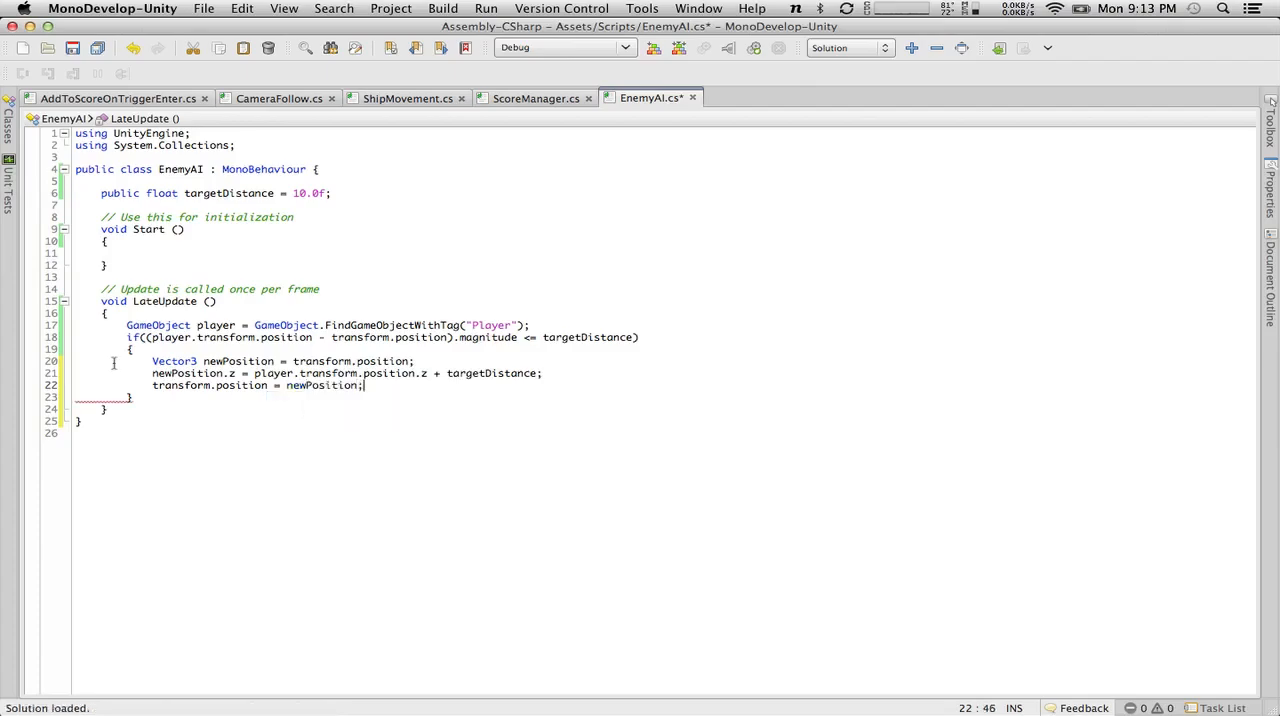
pyautogui.click(76, 50)
# Switch to Unity and attach the EnemyAI script to the Enemy1 object.
pyautogui.press('super+Tab')
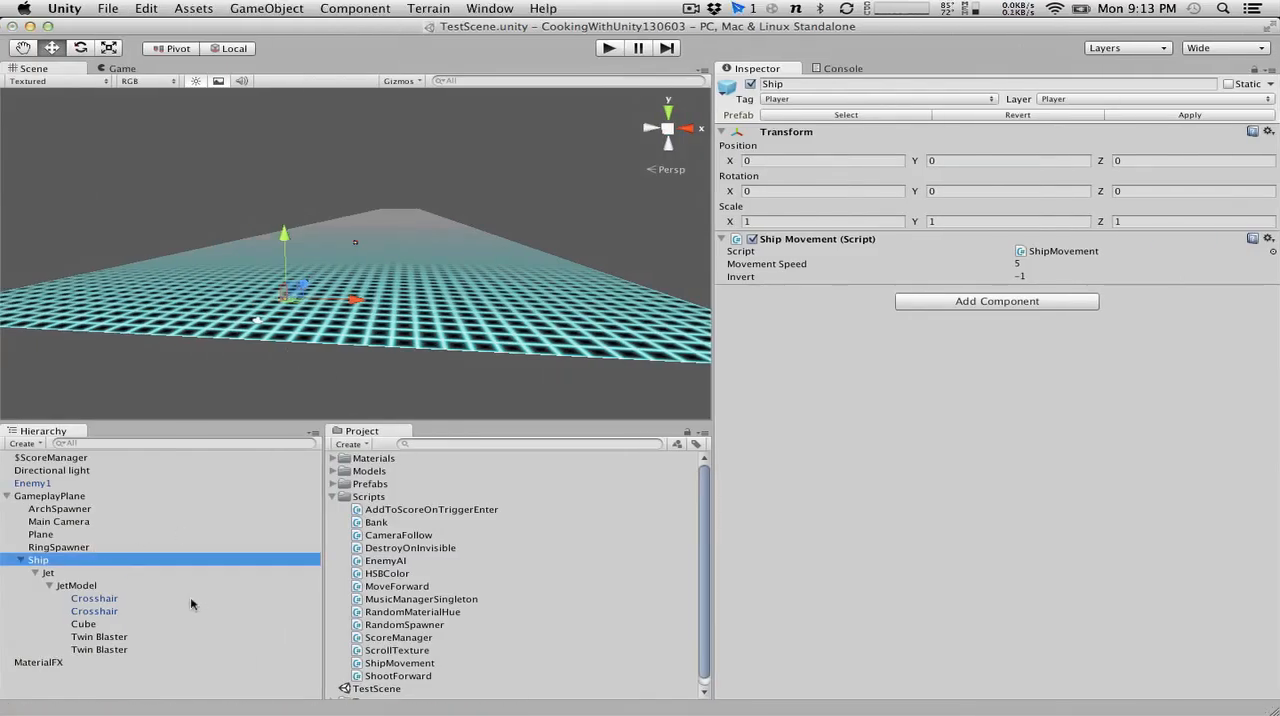
pyautogui.keyDown('alt'); pyautogui.moveTo(366, 218); pyautogui.dragTo(597, 178); pyautogui.keyUp('alt')
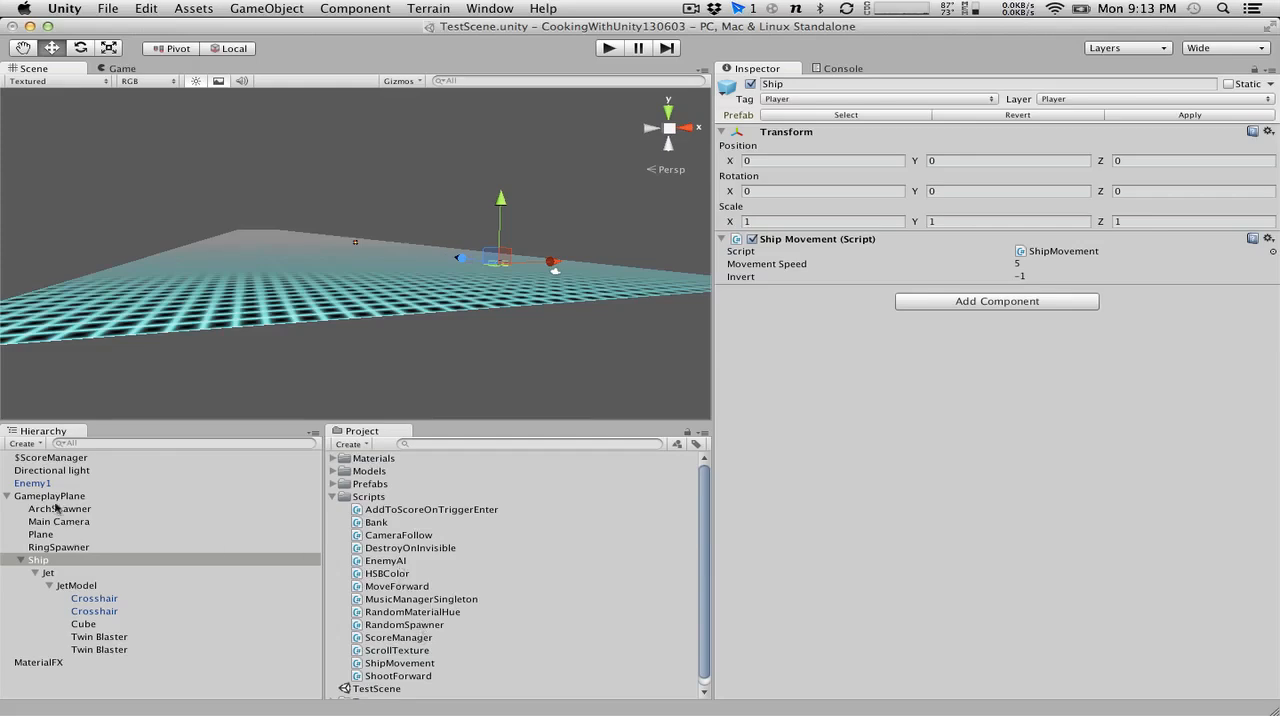
pyautogui.click(38, 484)
pyautogui.moveTo(402, 562); pyautogui.dragTo(76, 483)
# Play-test the scene, steering the ship around to check how Enemy1 keeps its distance ahead, and stop play mode.
pyautogui.click(608, 48)
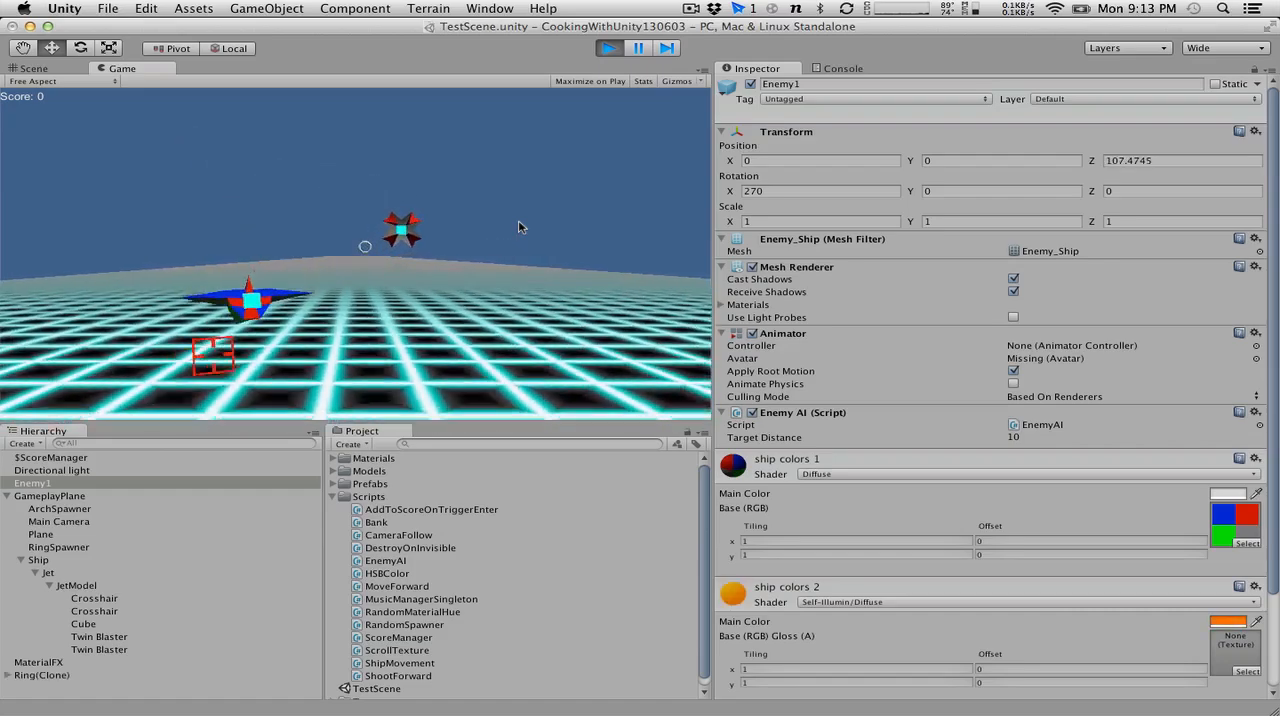
pyautogui.press('Down')
pyautogui.press('Right')
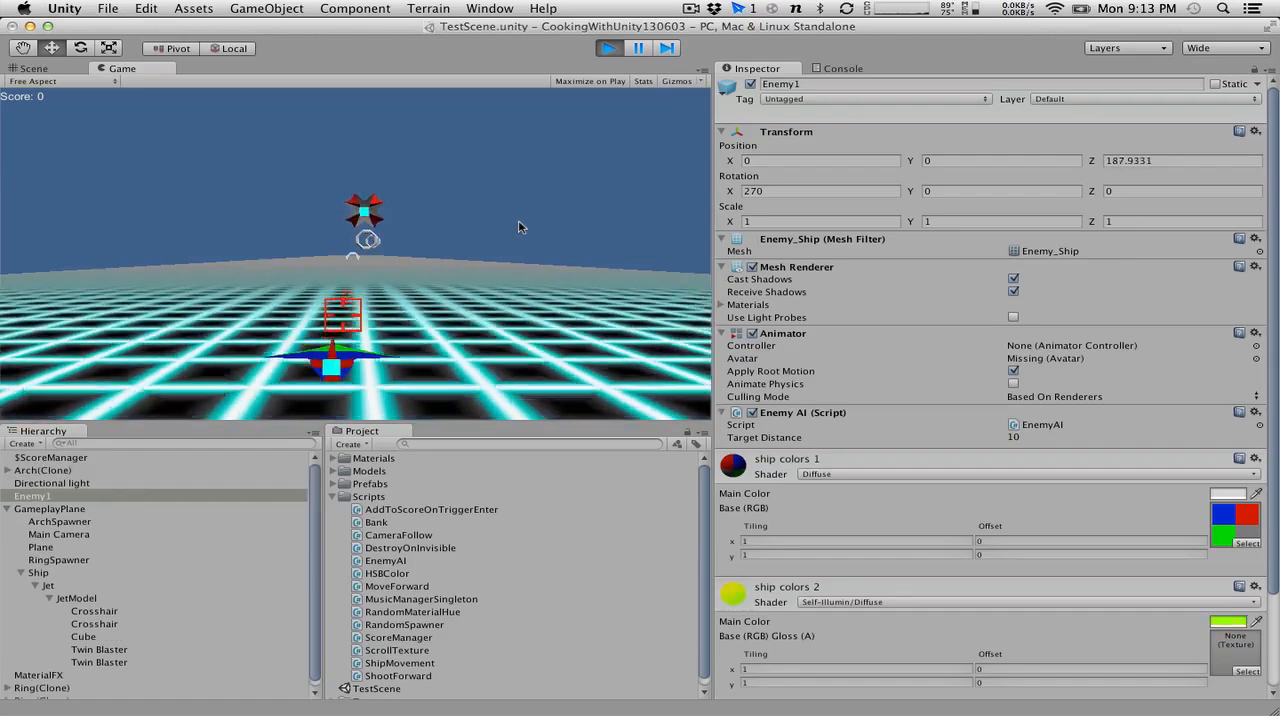
pyautogui.press('Right')
pyautogui.press('Right')
pyautogui.press('Right')
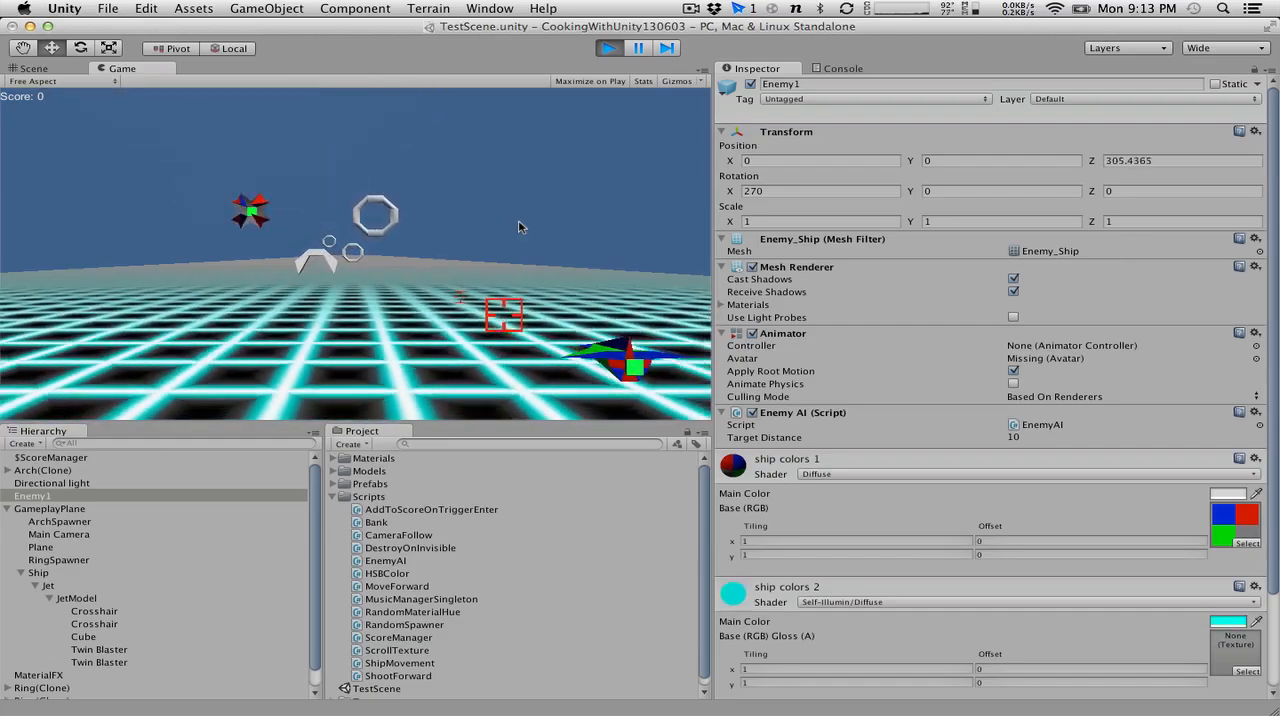
pyautogui.press('Up')
pyautogui.press('Left')
pyautogui.press('Up')
pyautogui.press('Right')
pyautogui.press('Down')
pyautogui.press('Left')
pyautogui.press('Up')
pyautogui.press('Up')
pyautogui.click(519, 227)
pyautogui.press('Up')
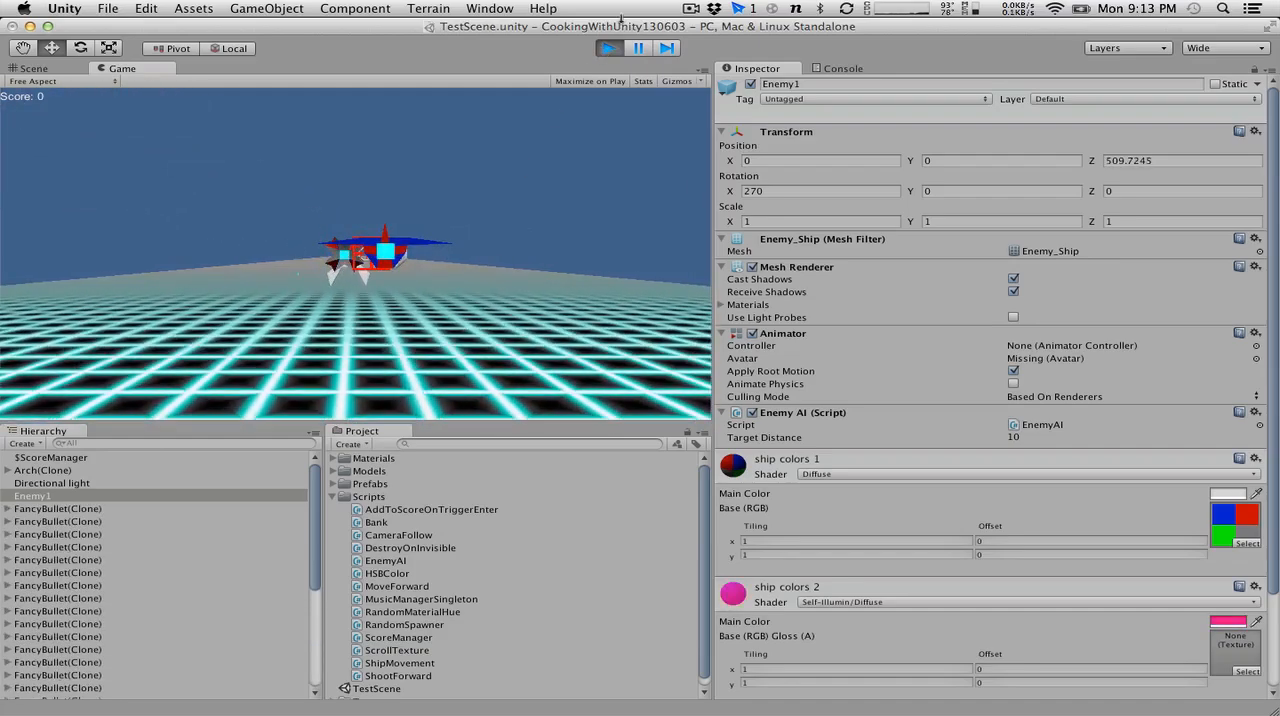
pyautogui.click(609, 48)
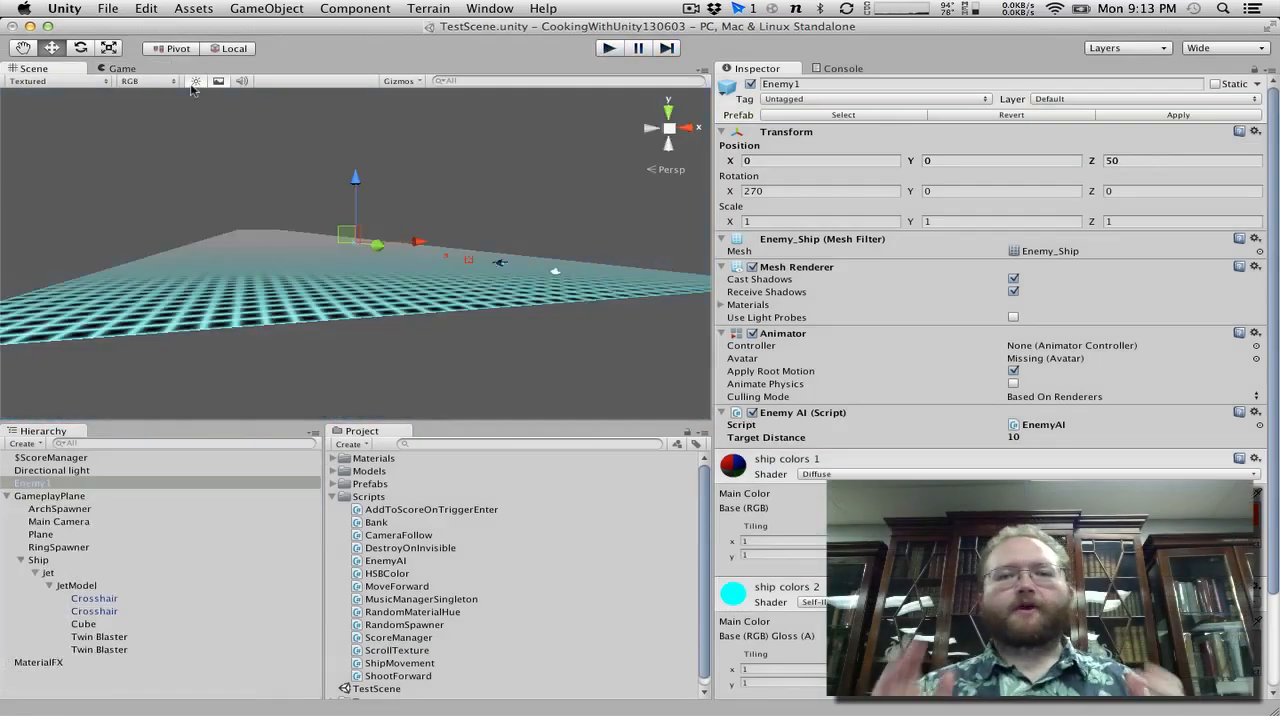